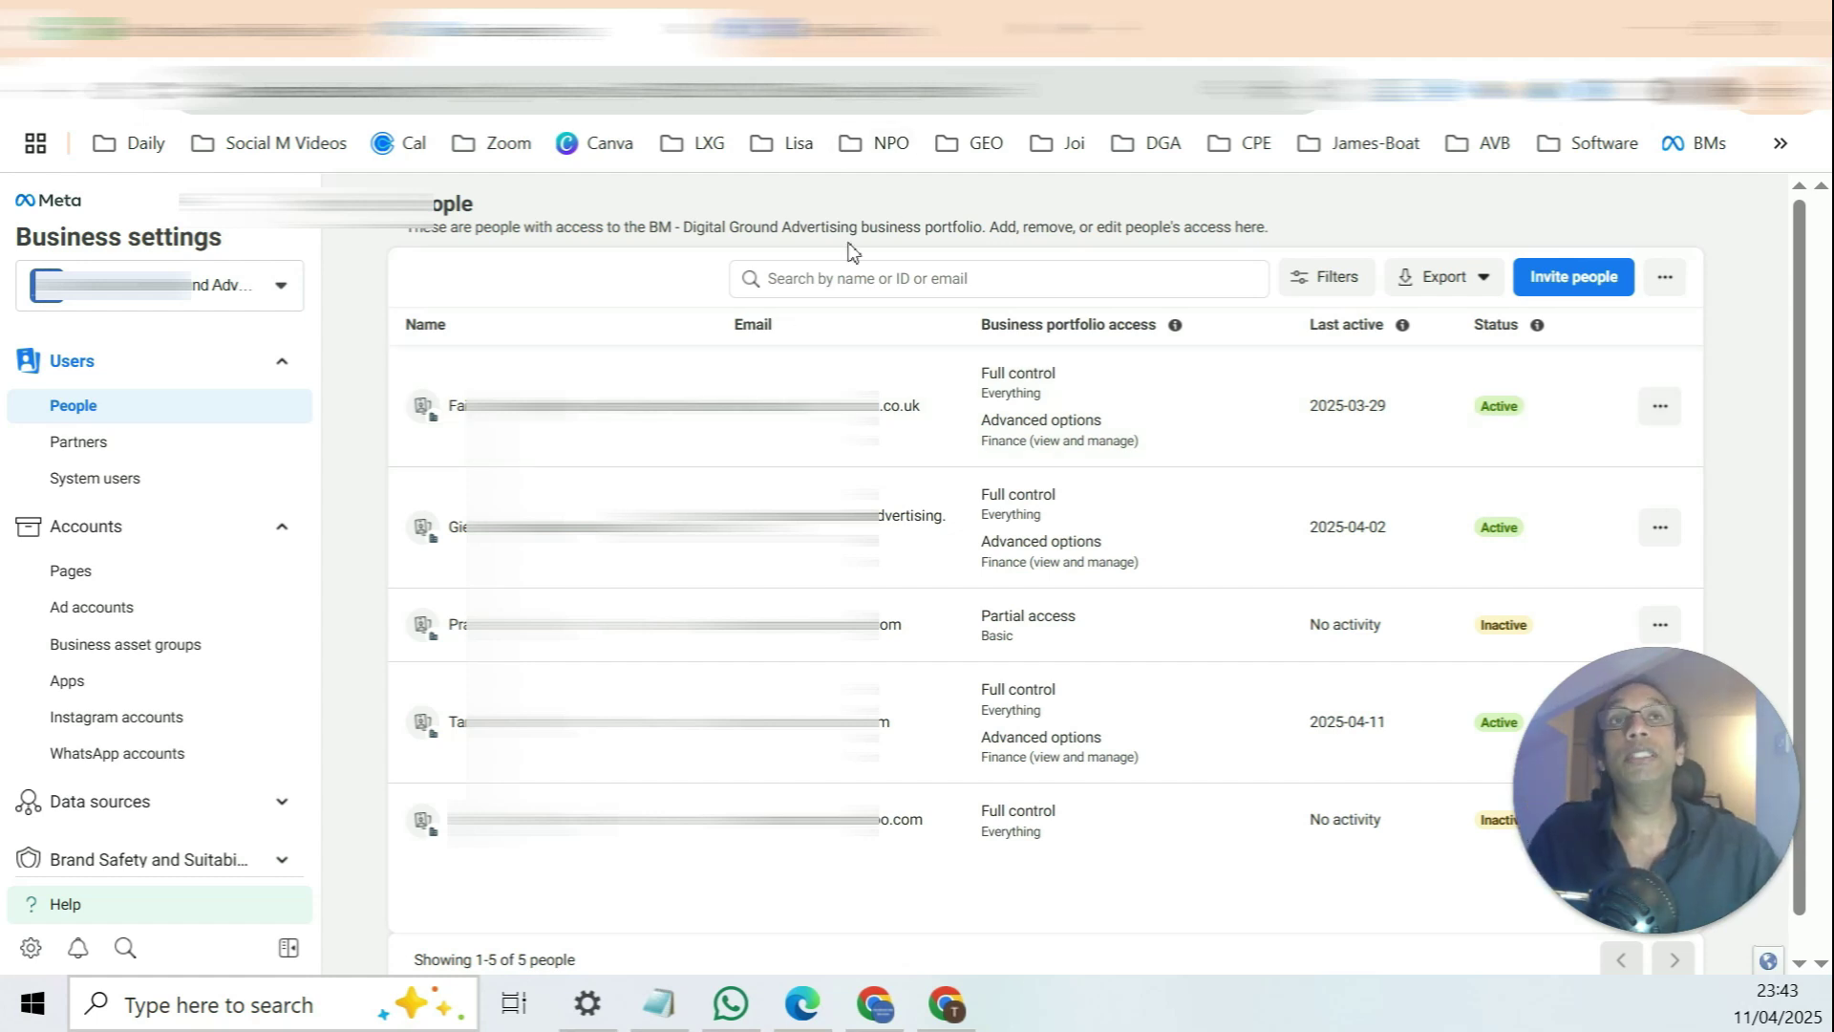
Step: Switch from Business Settings' People page to the Facebook home feed tab
{"action": "left_click", "coordinate": [898, 29]}
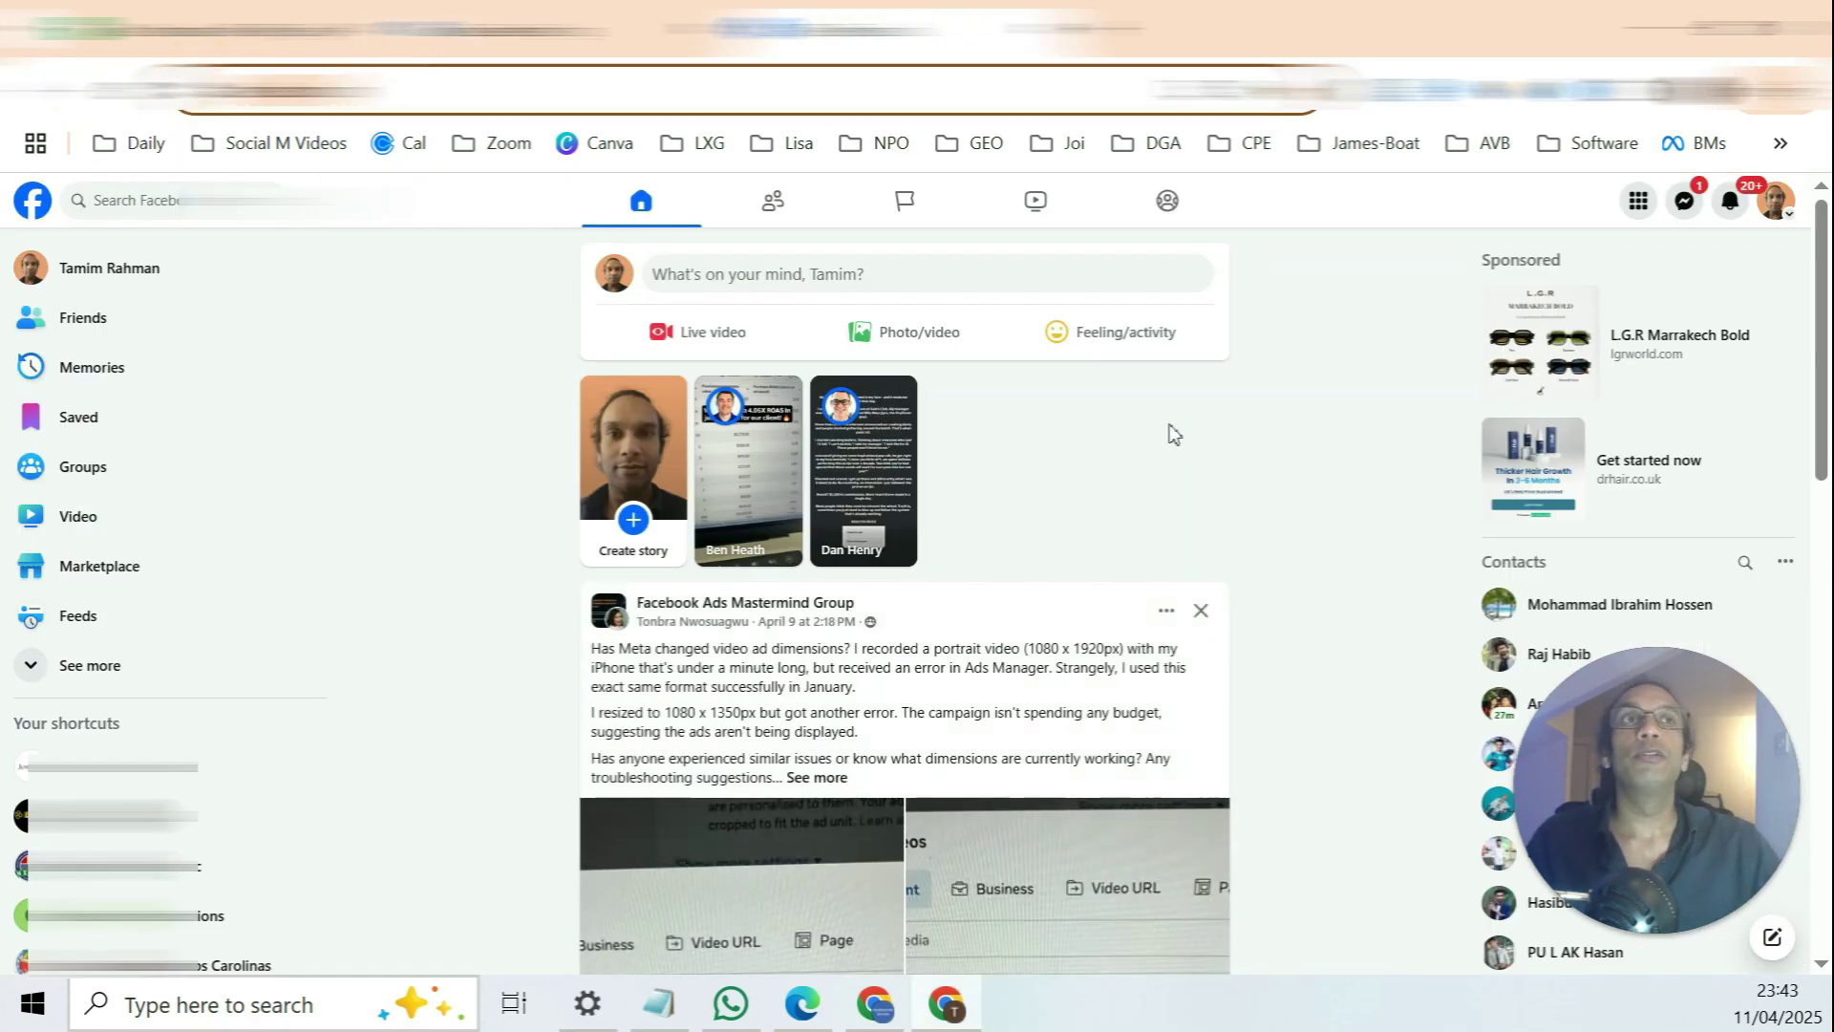
Step: Open Ads Manager from Facebook's Menu in a new background tab and switch to it
{"action": "scroll", "coordinate": [143, 382], "scroll_direction": "down", "scroll_amount": 1}
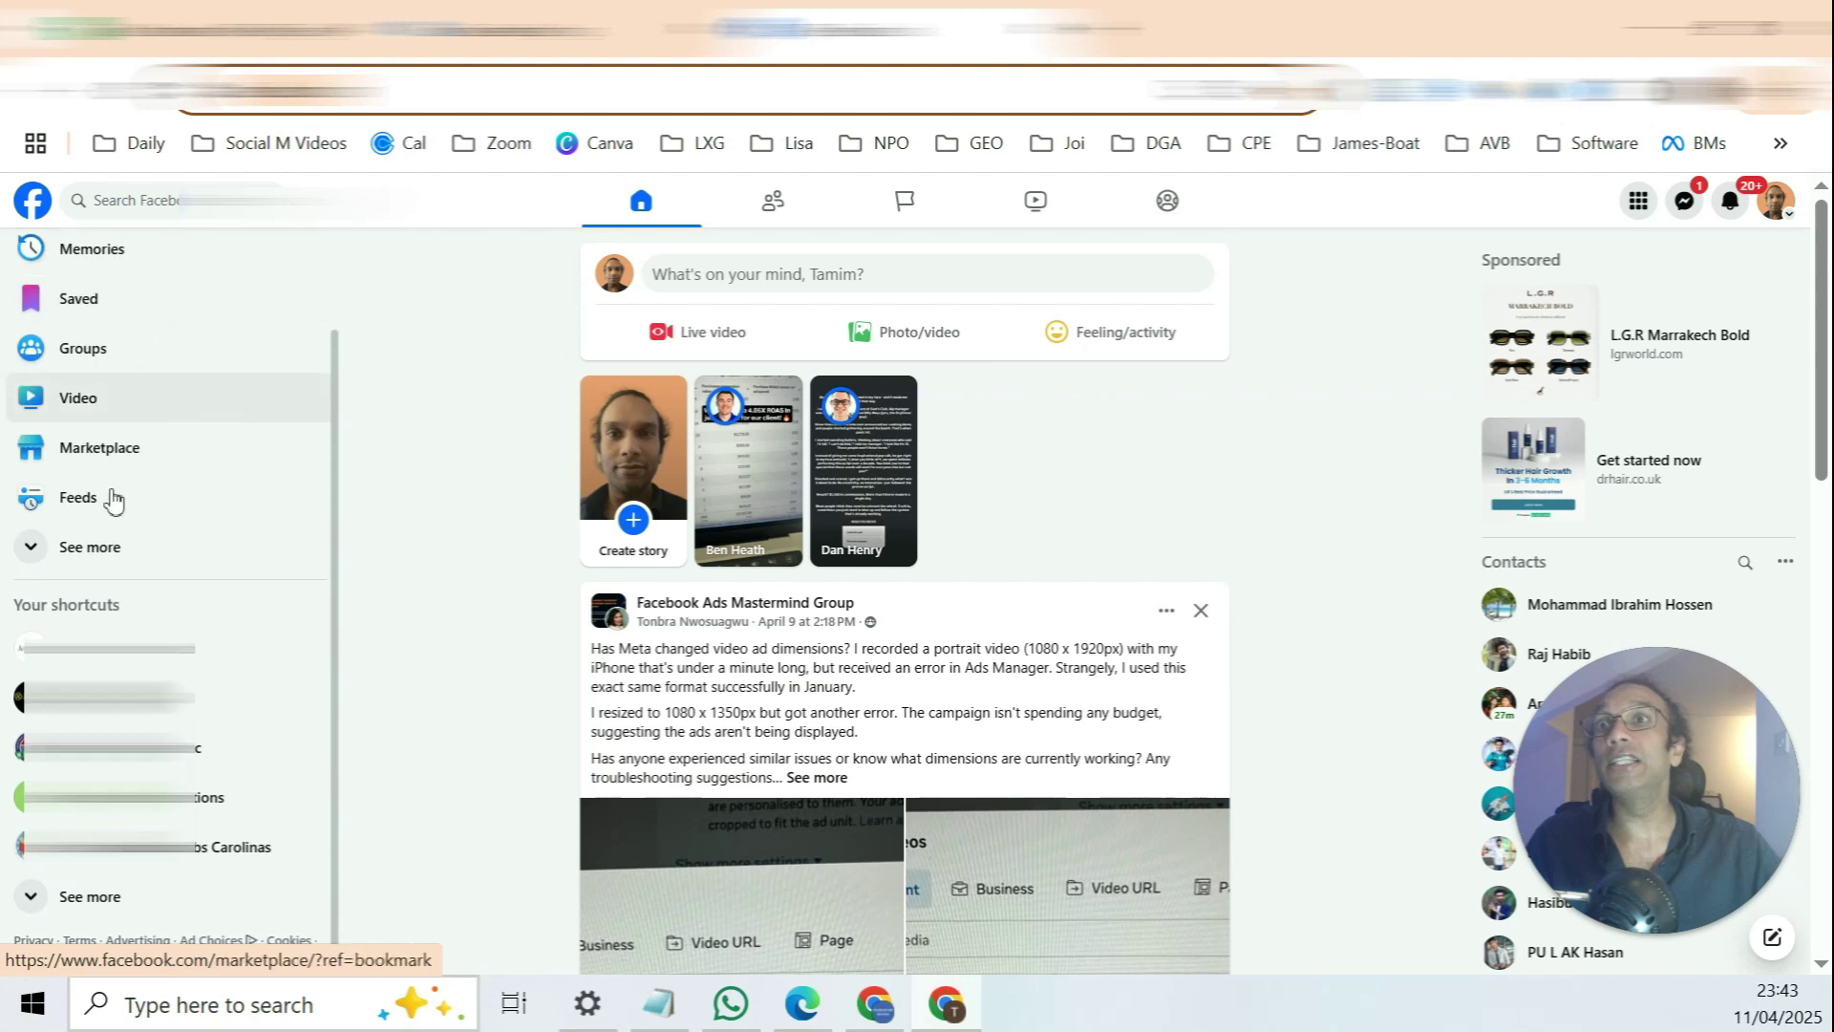
{"action": "left_click", "coordinate": [74, 552]}
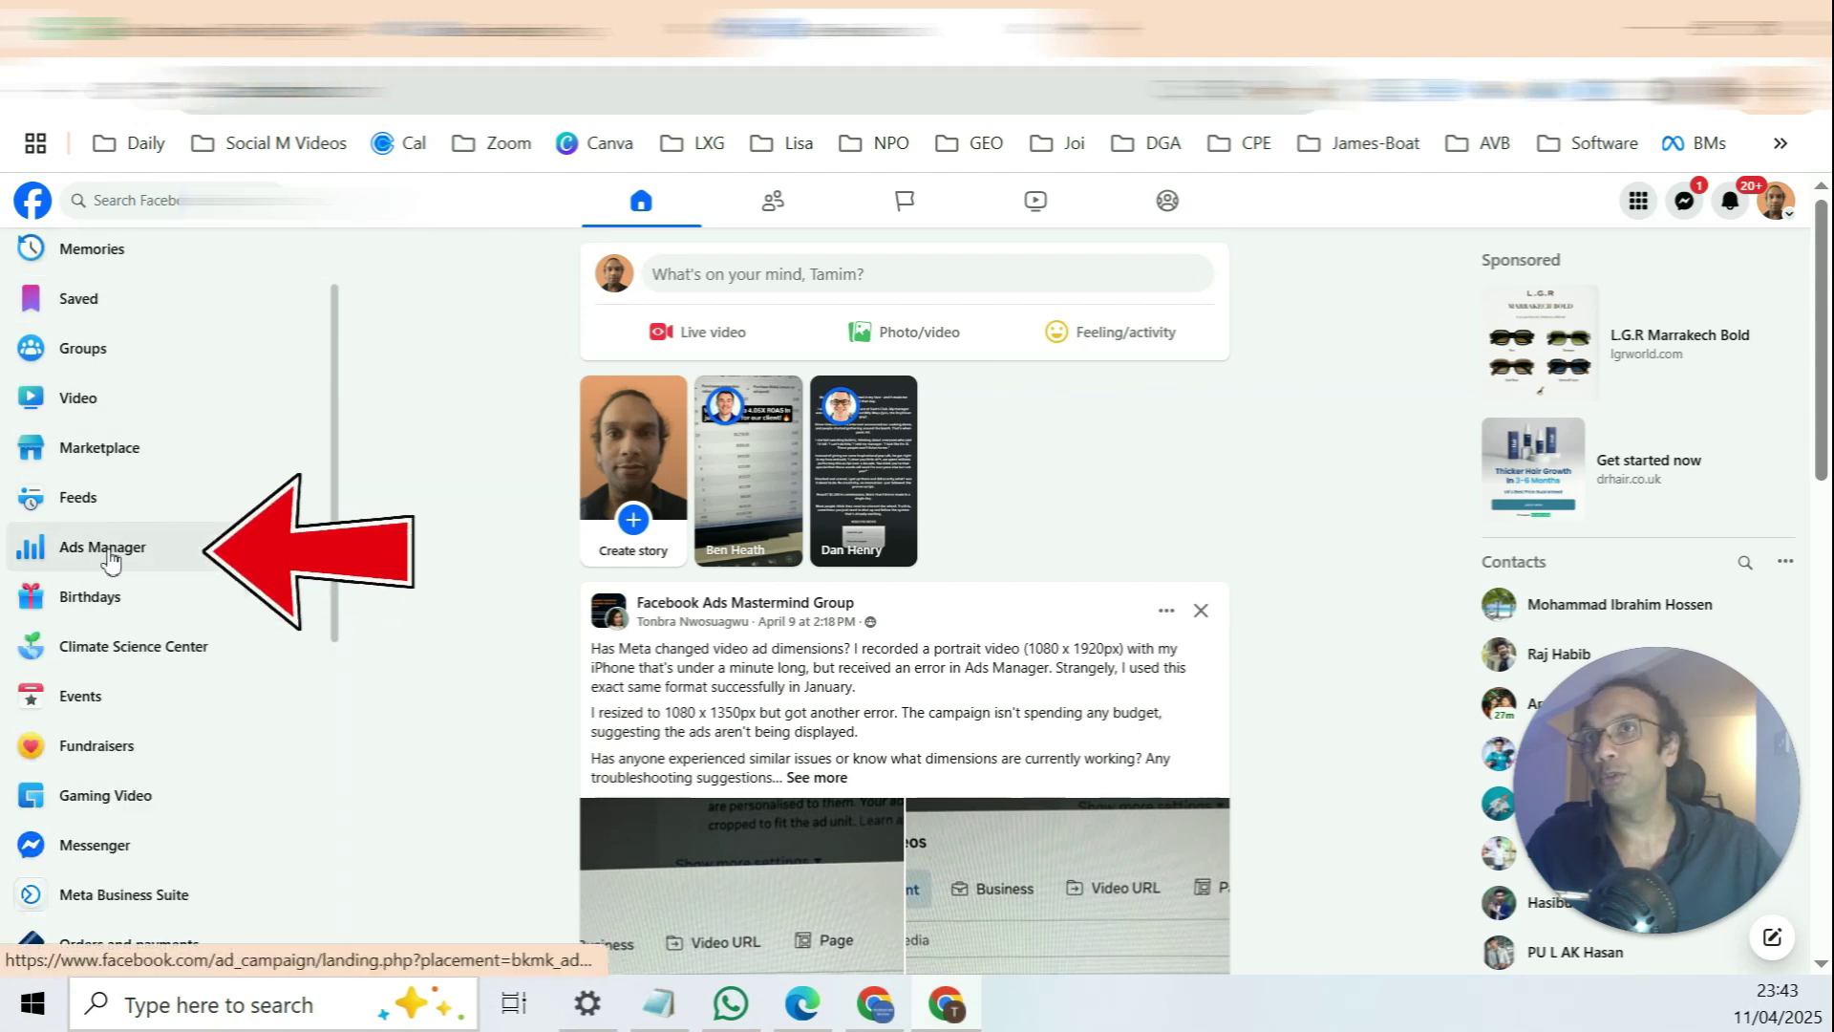
{"action": "right_click", "coordinate": [120, 554]}
{"action": "left_click", "coordinate": [209, 588]}
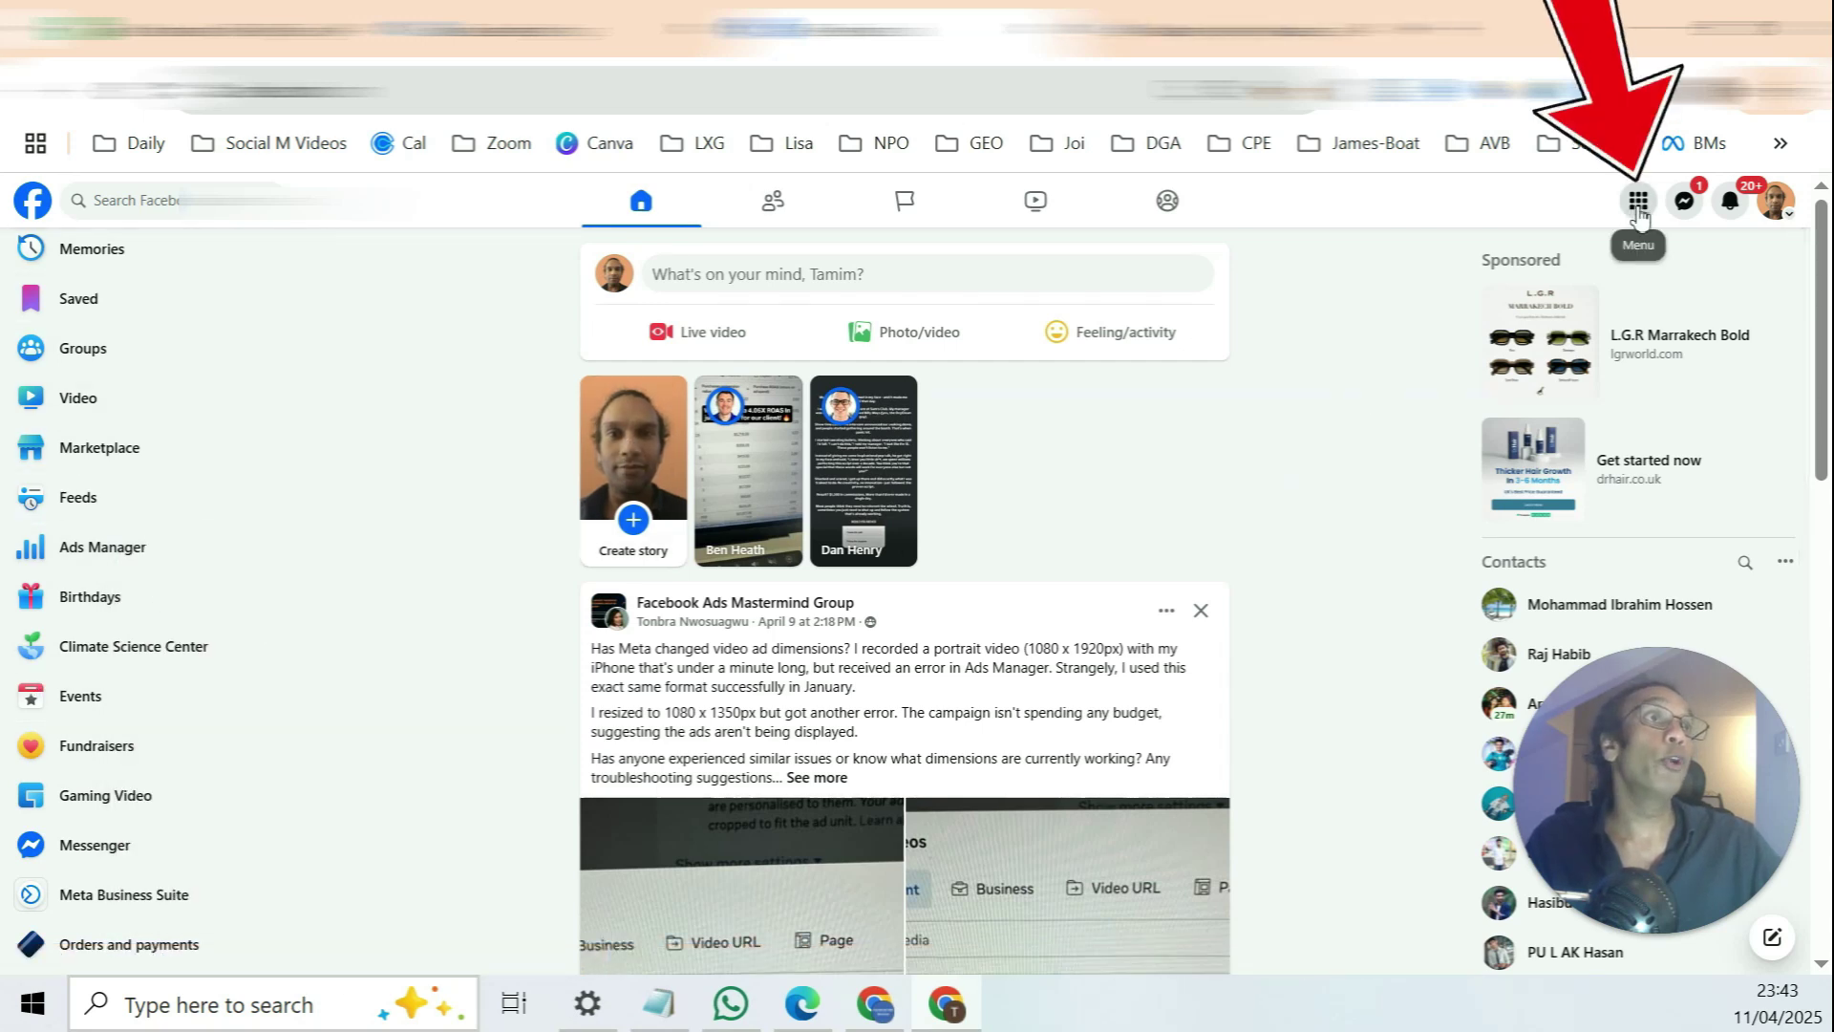
{"action": "left_click", "coordinate": [1637, 211]}
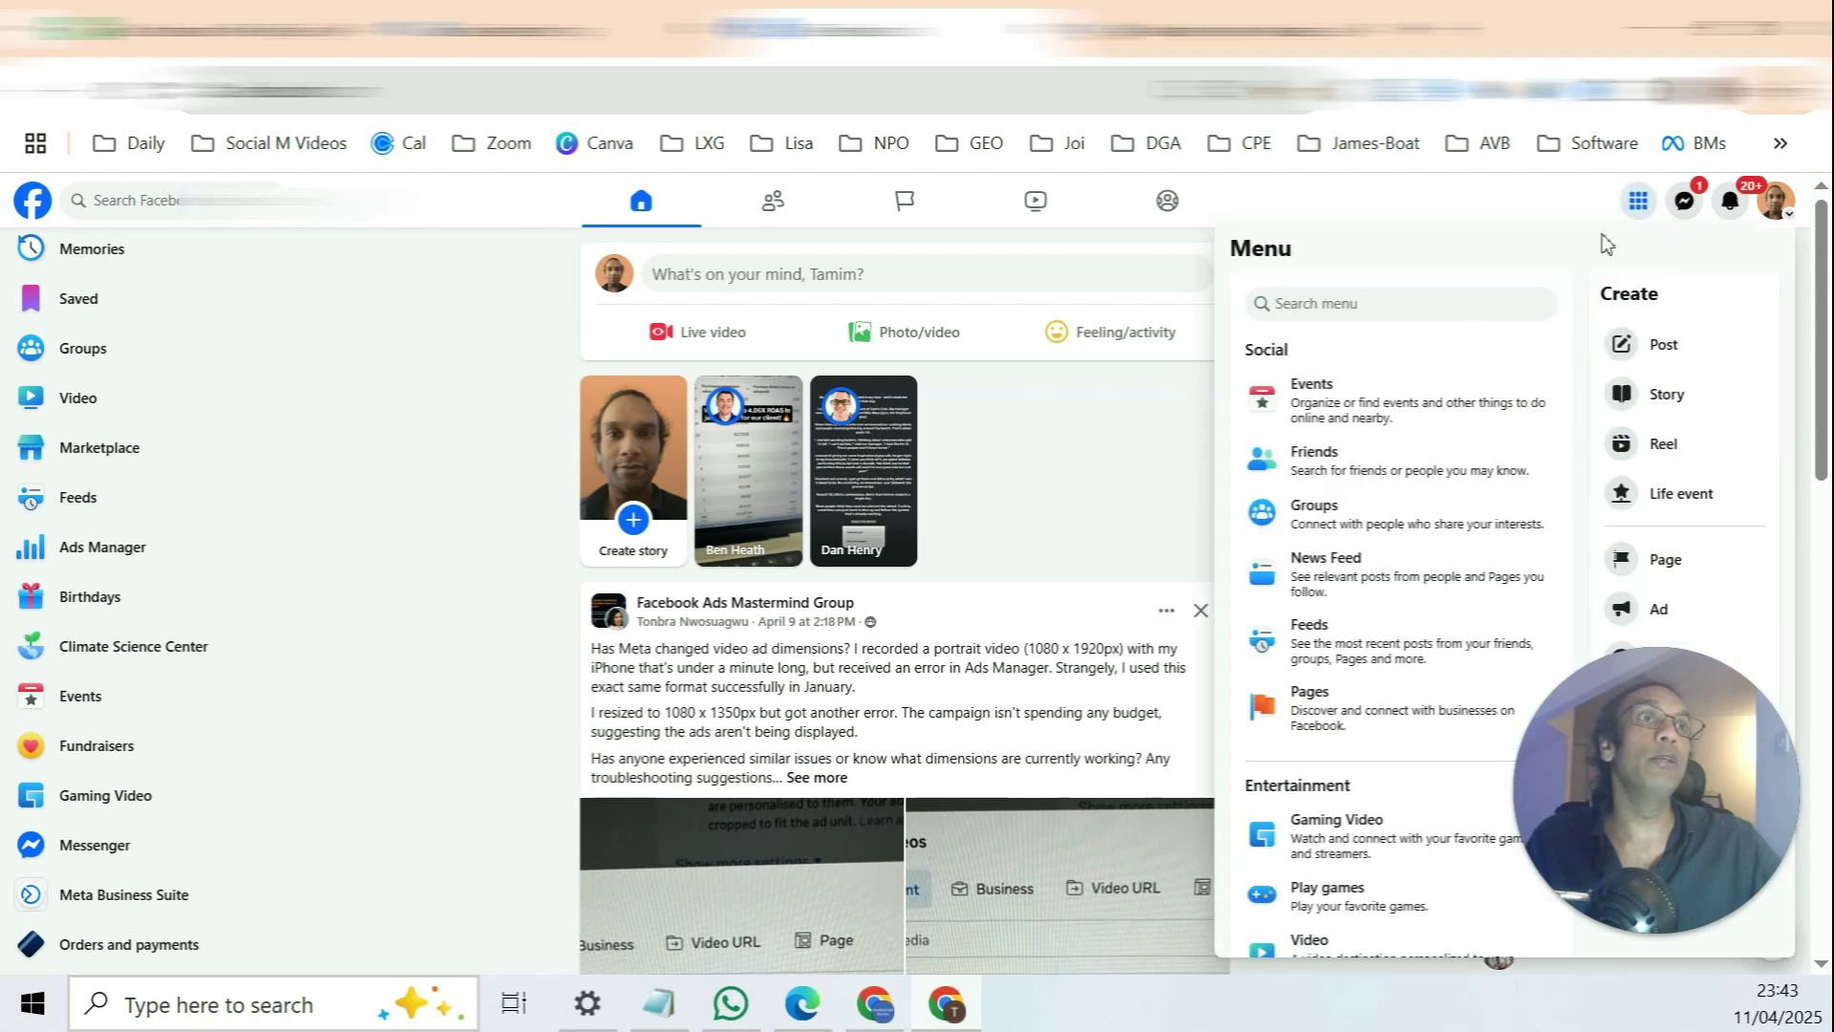
{"action": "scroll", "coordinate": [1458, 361], "scroll_direction": "down", "scroll_amount": 2}
{"action": "scroll", "coordinate": [1456, 363], "scroll_direction": "down", "scroll_amount": 5}
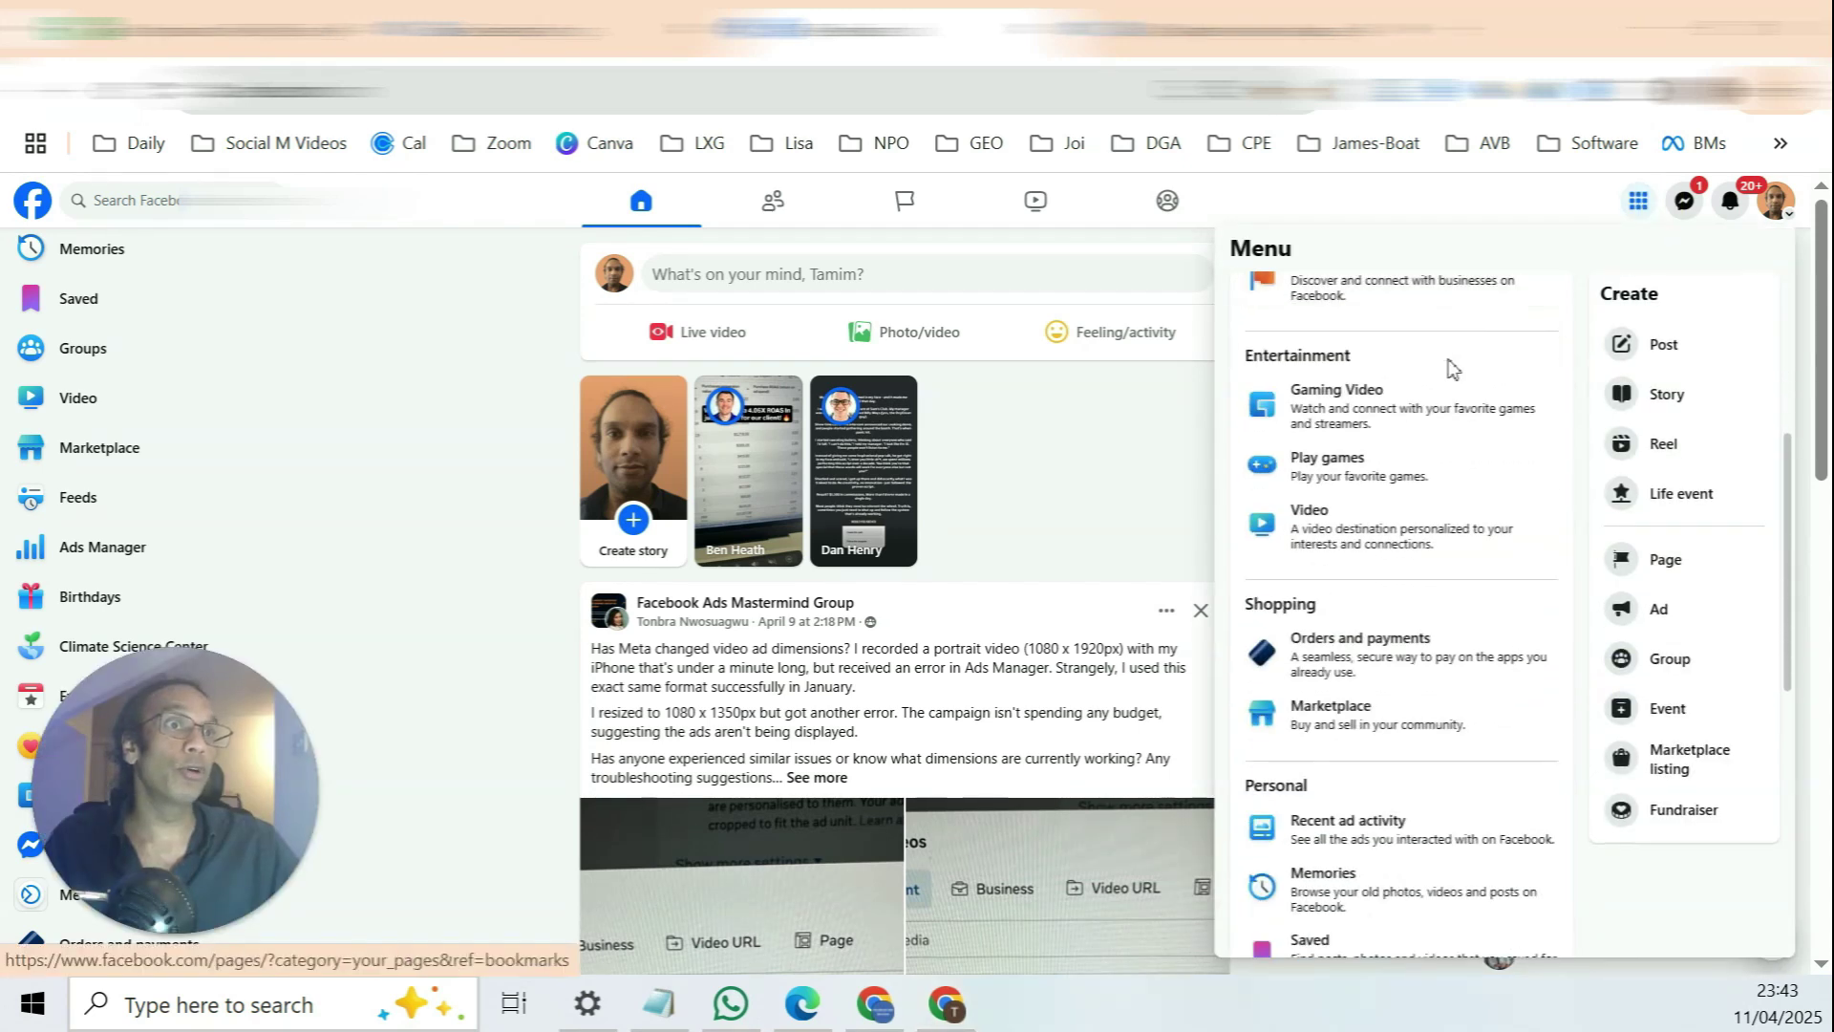
{"action": "scroll", "coordinate": [1449, 377], "scroll_direction": "down", "scroll_amount": 2}
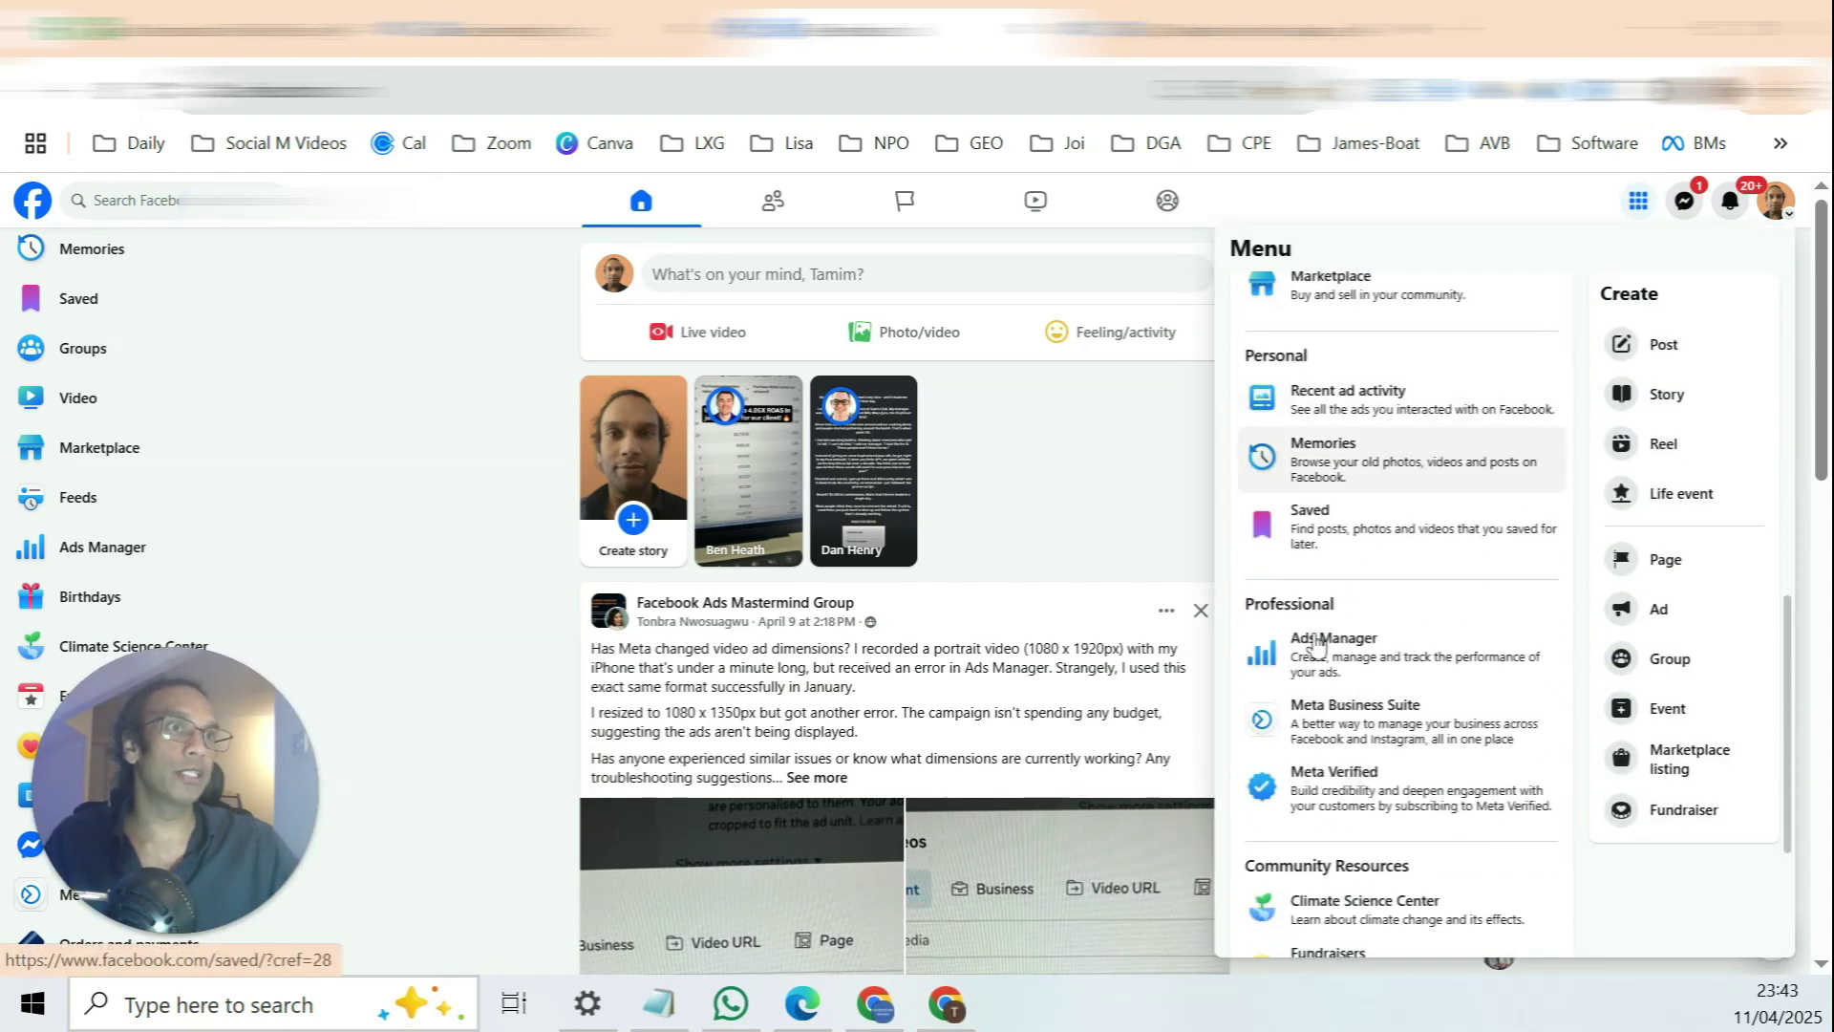
{"action": "right_click", "coordinate": [1365, 657]}
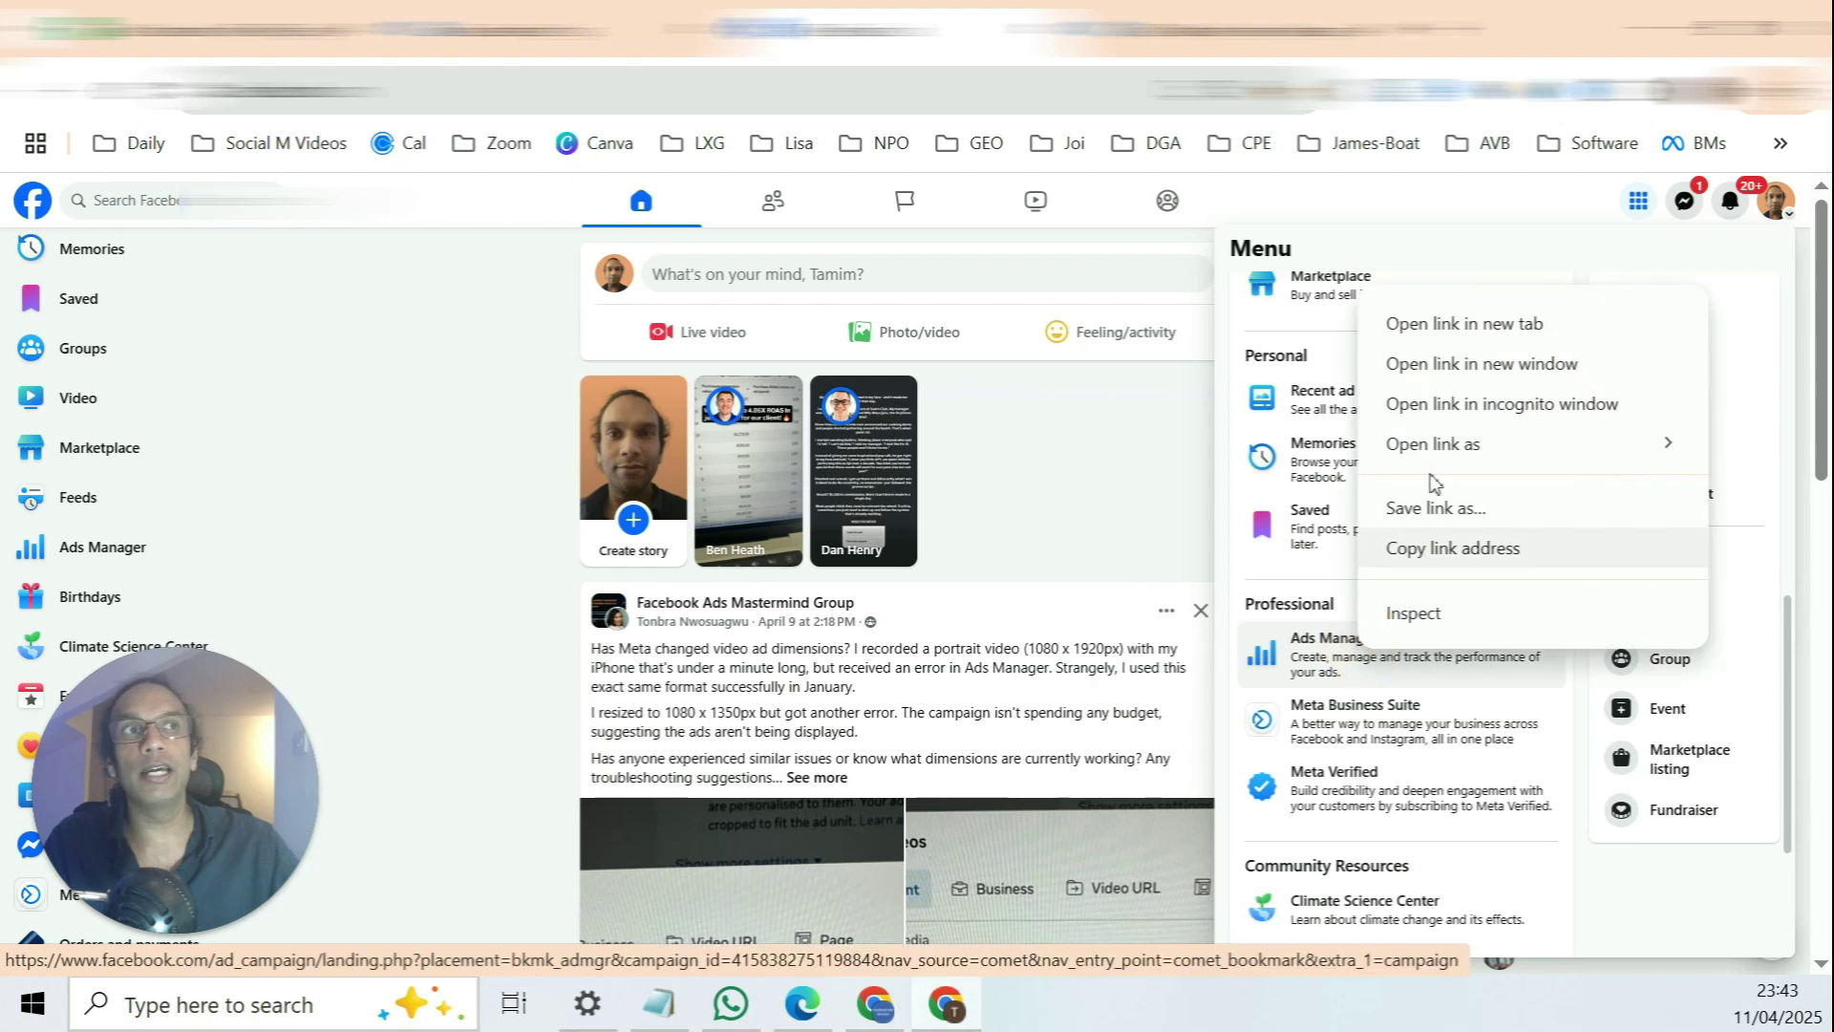
{"action": "left_click", "coordinate": [1428, 319]}
{"action": "key", "text": "ctrl+Tab"}
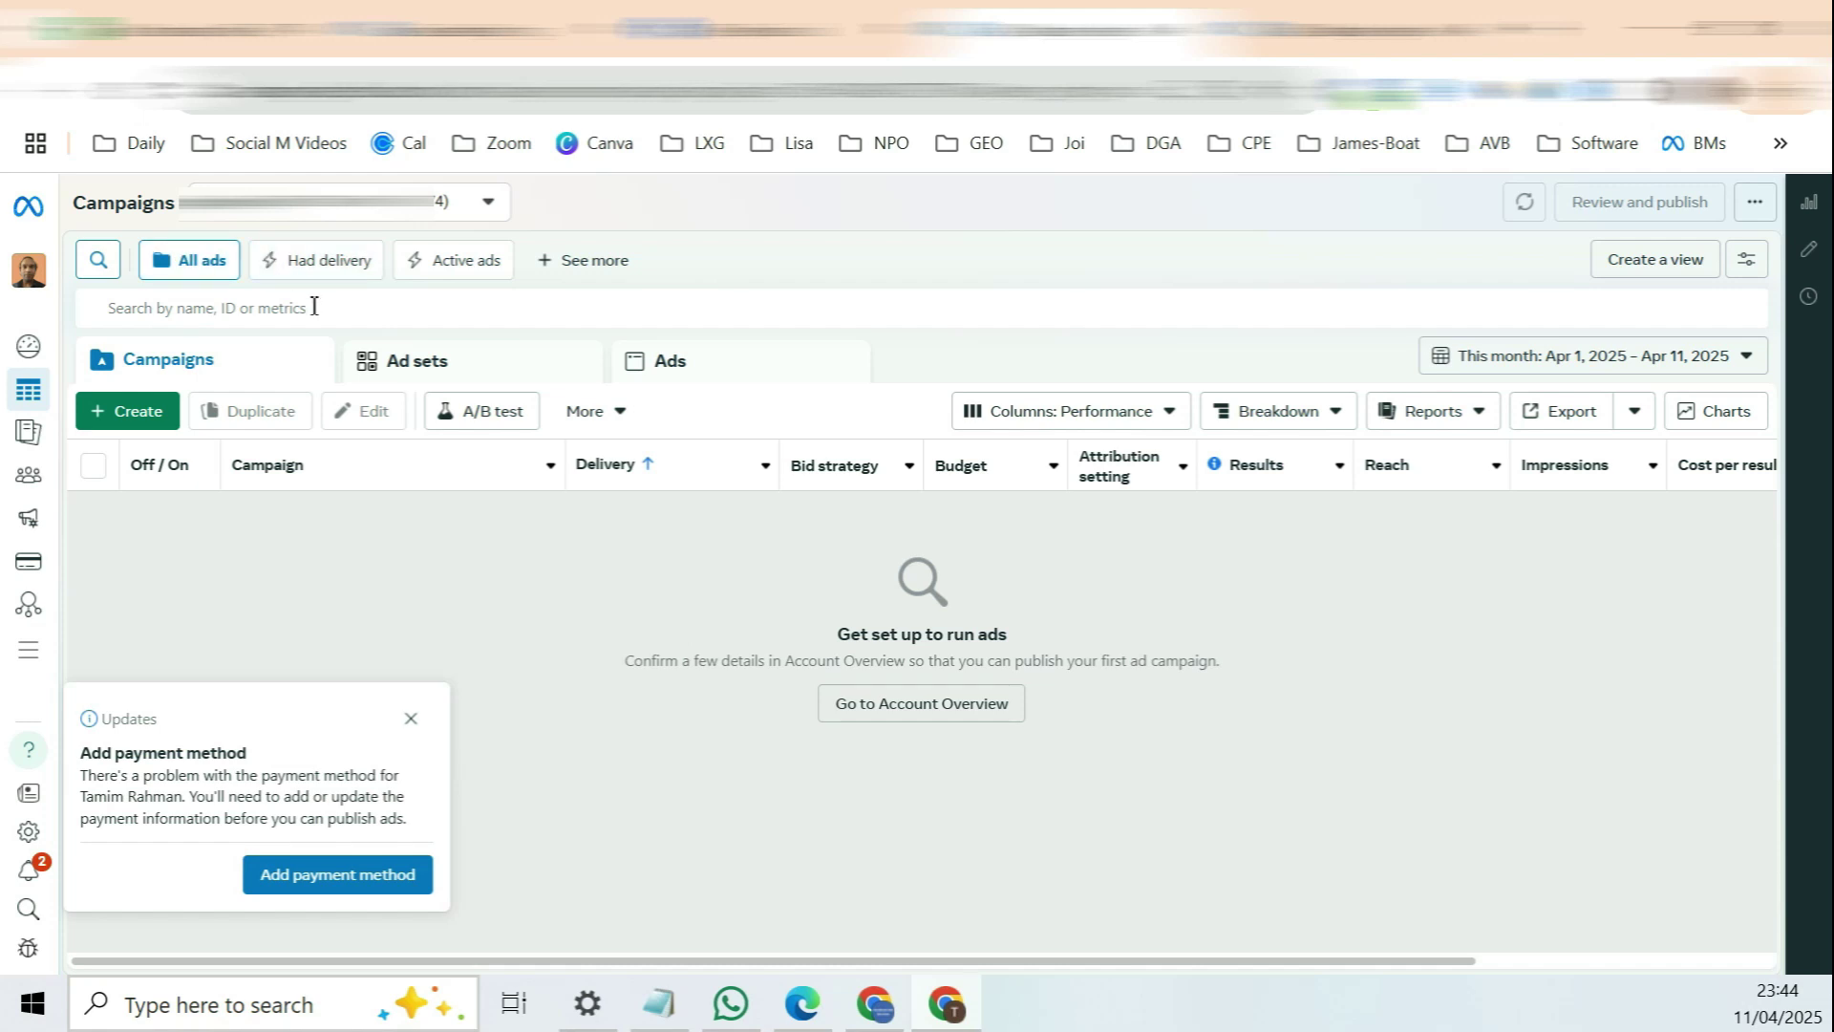
Step: Open the Ads Manager switcher listing business portfolios and the personal account
{"action": "left_click", "coordinate": [27, 279]}
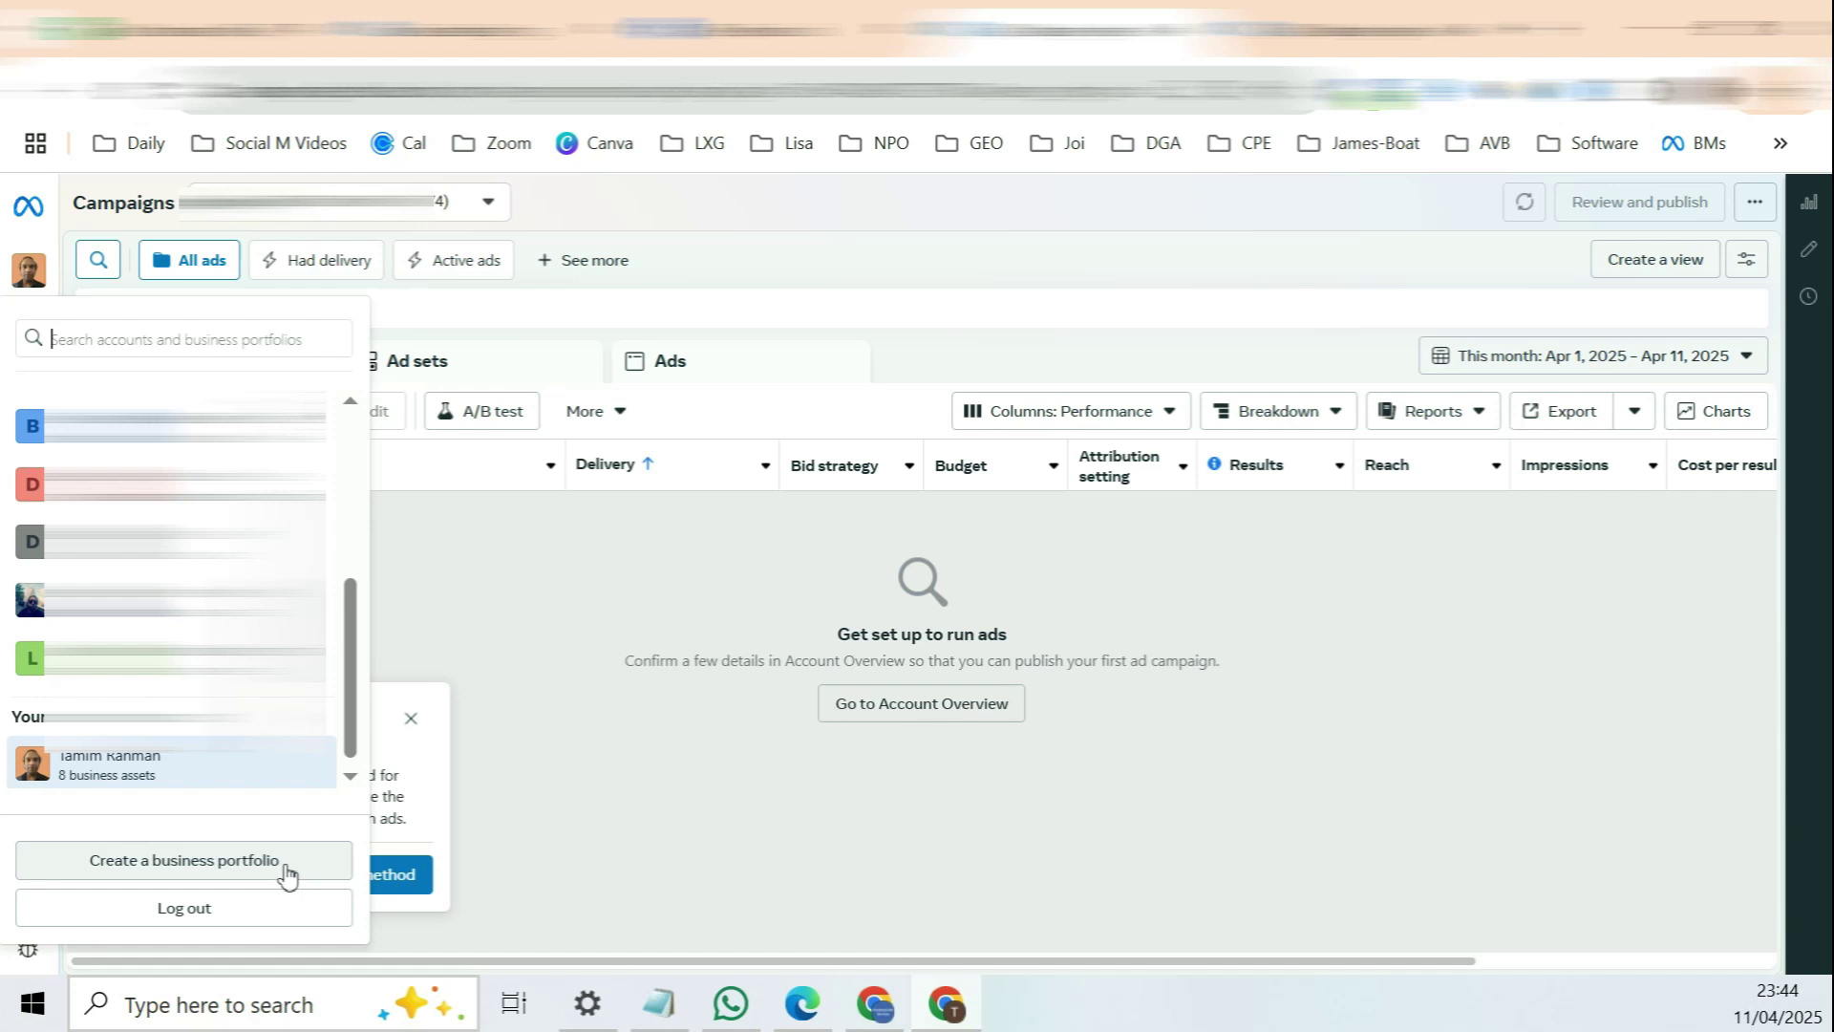
Step: Start a new business portfolio named 'Example BM' and review its contact-info fields
{"action": "left_click", "coordinate": [287, 872]}
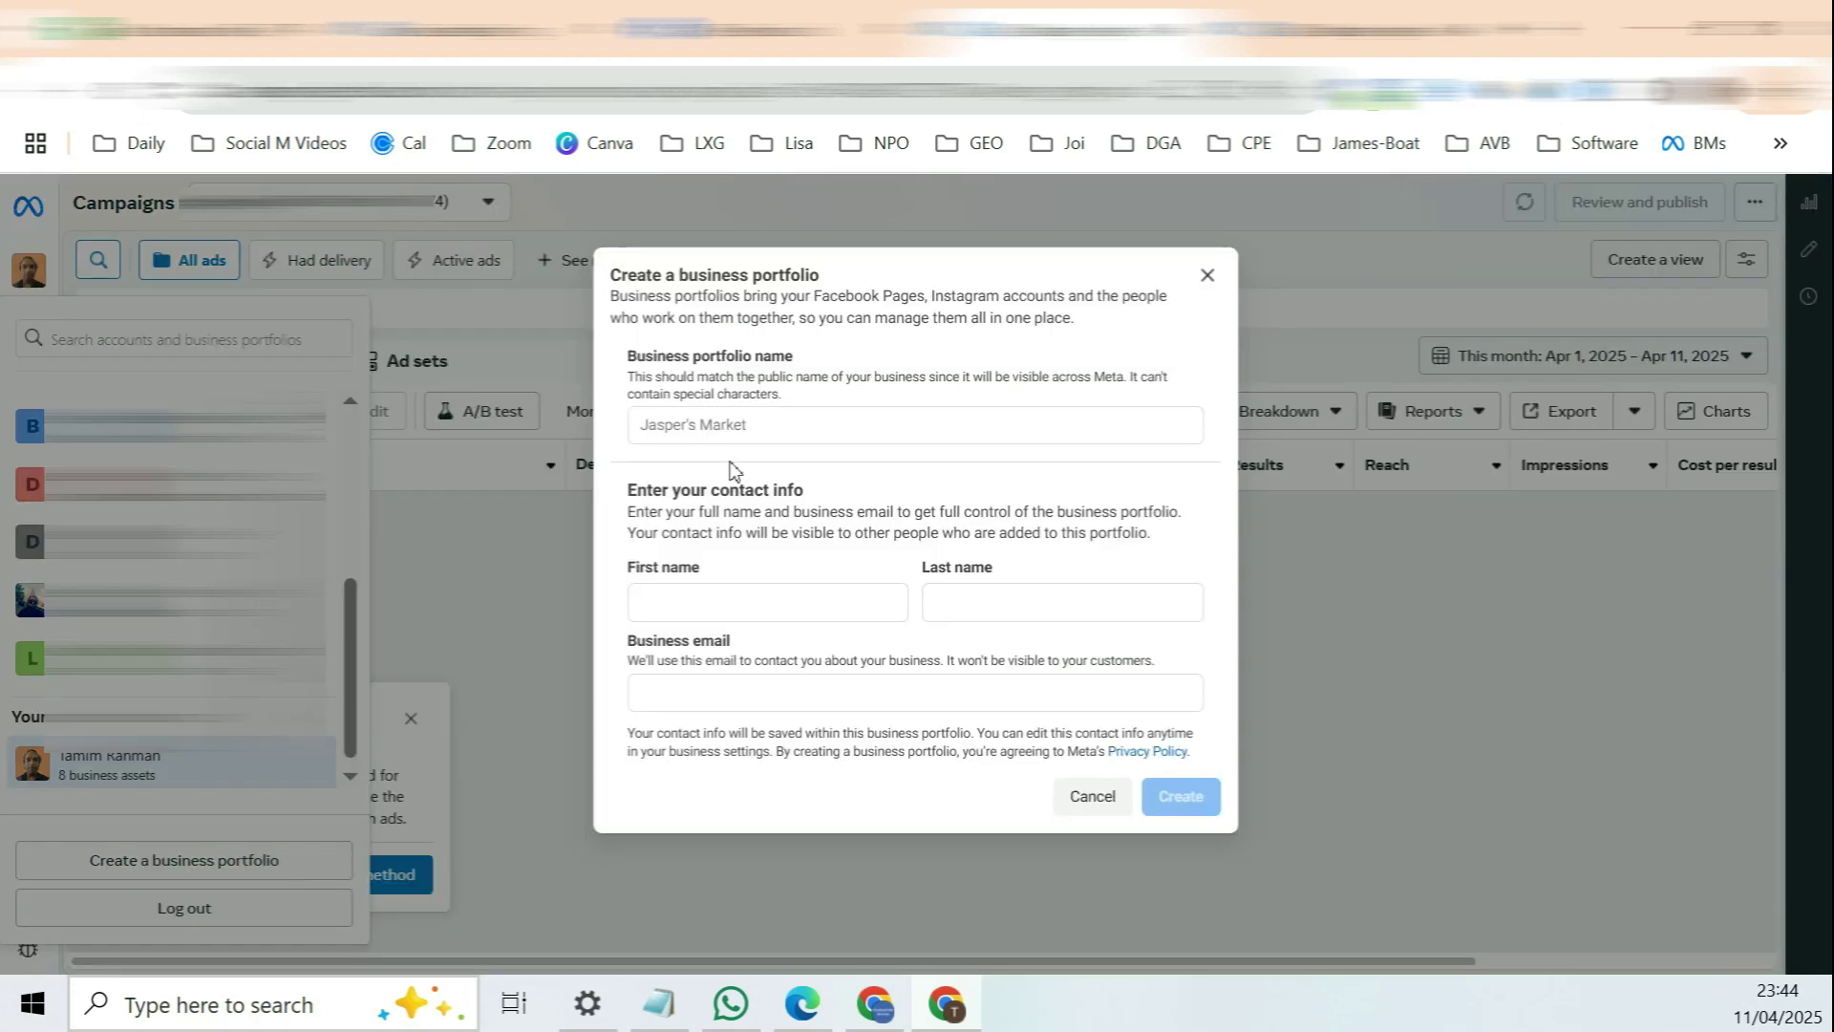
{"action": "left_click_drag", "start_coordinate": [653, 357], "coordinate": [791, 368]}
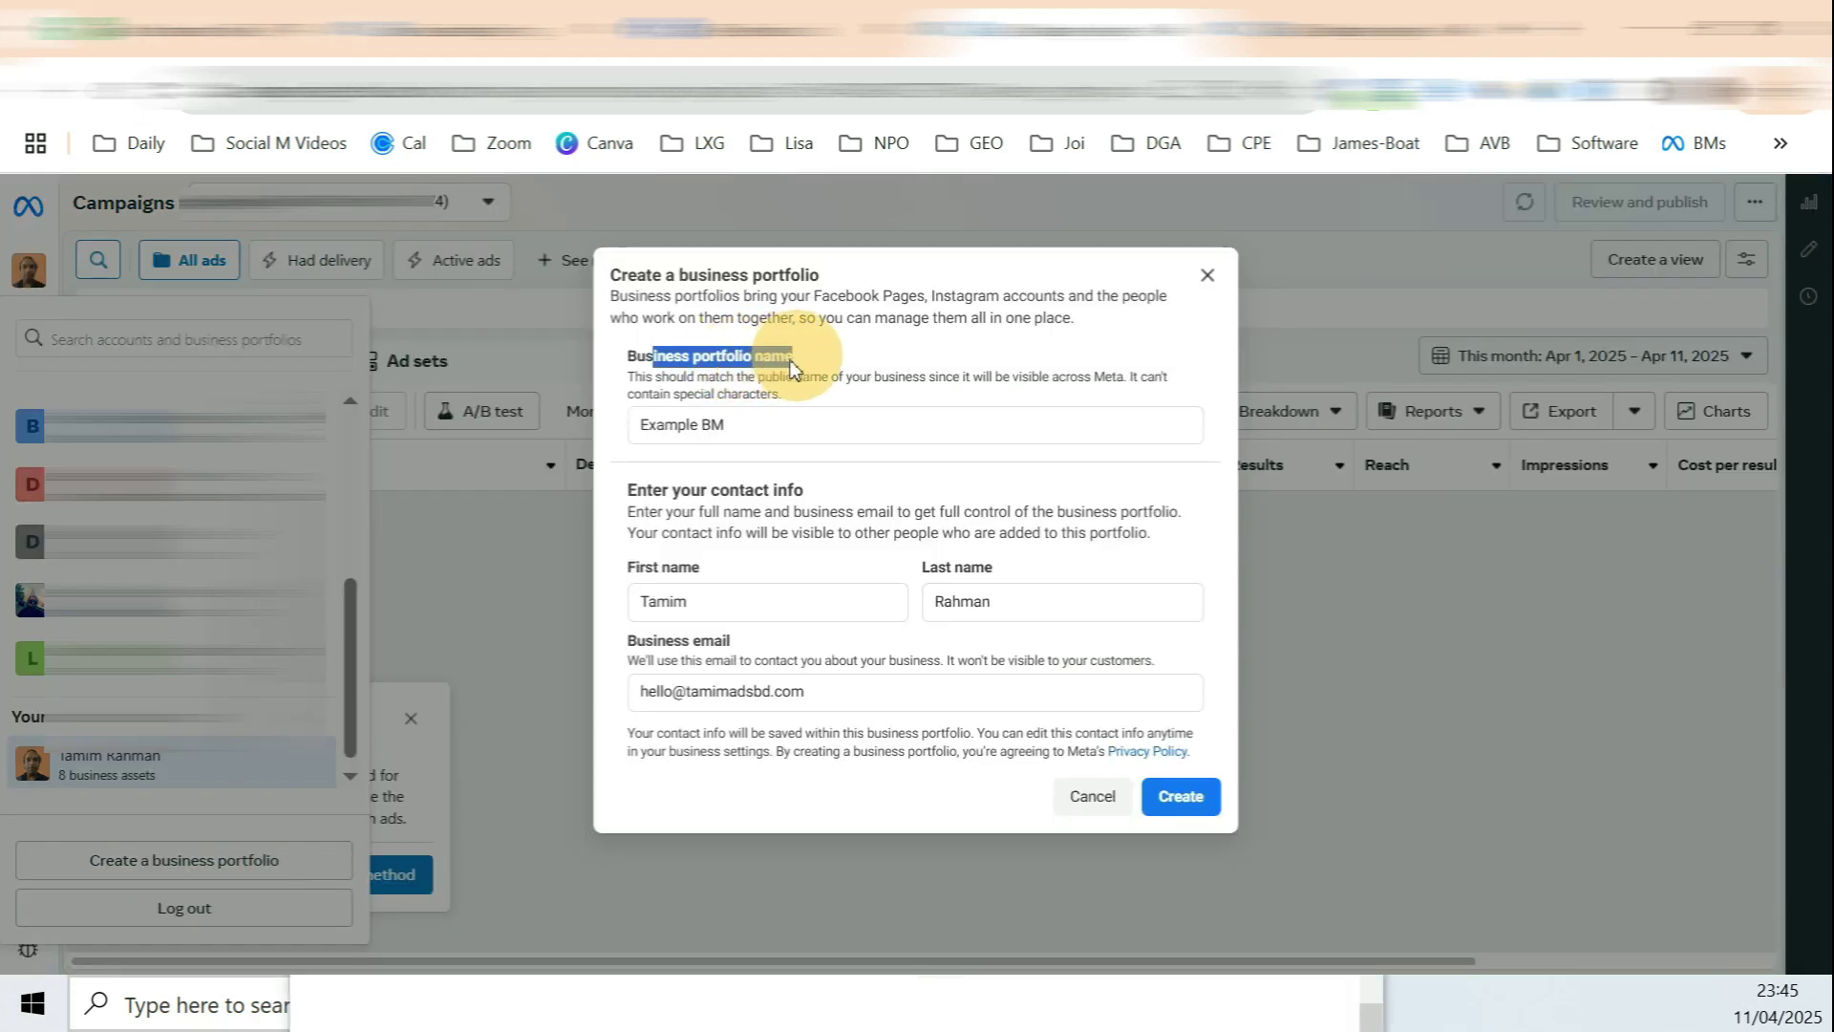
{"action": "left_click_drag", "start_coordinate": [735, 425], "coordinate": [585, 421]}
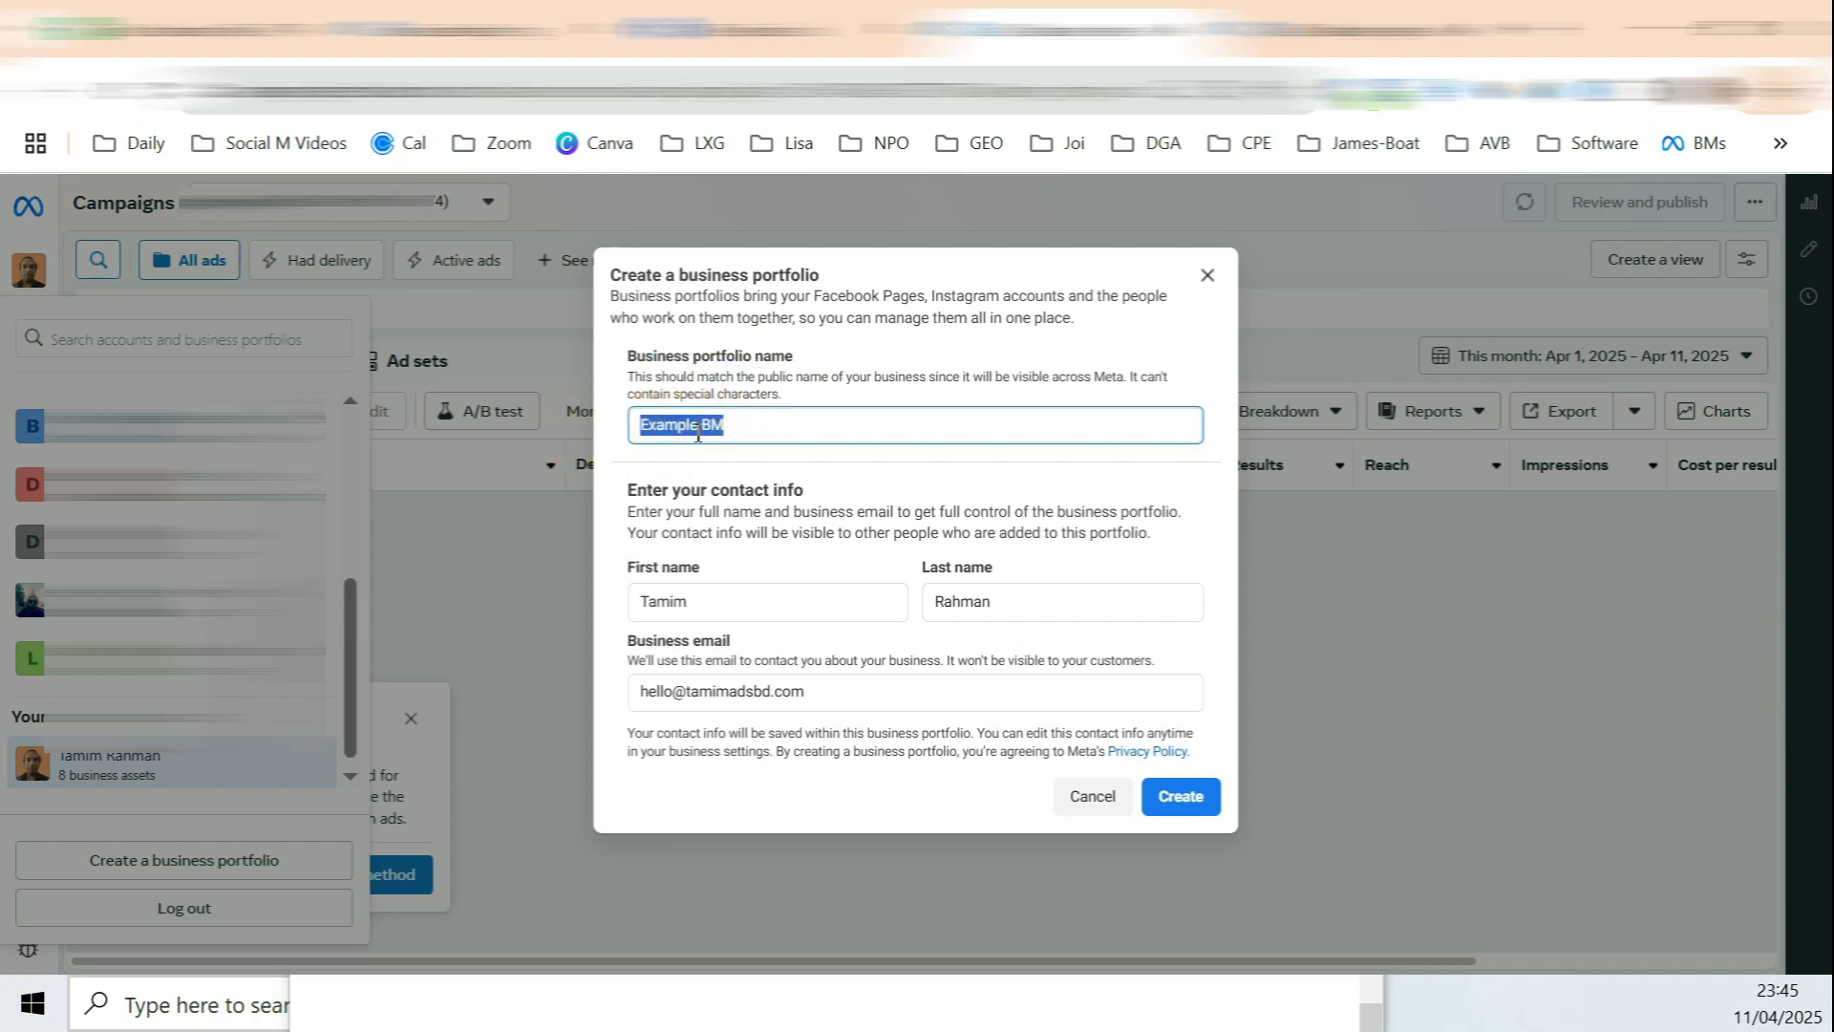
{"action": "left_click", "coordinate": [655, 422]}
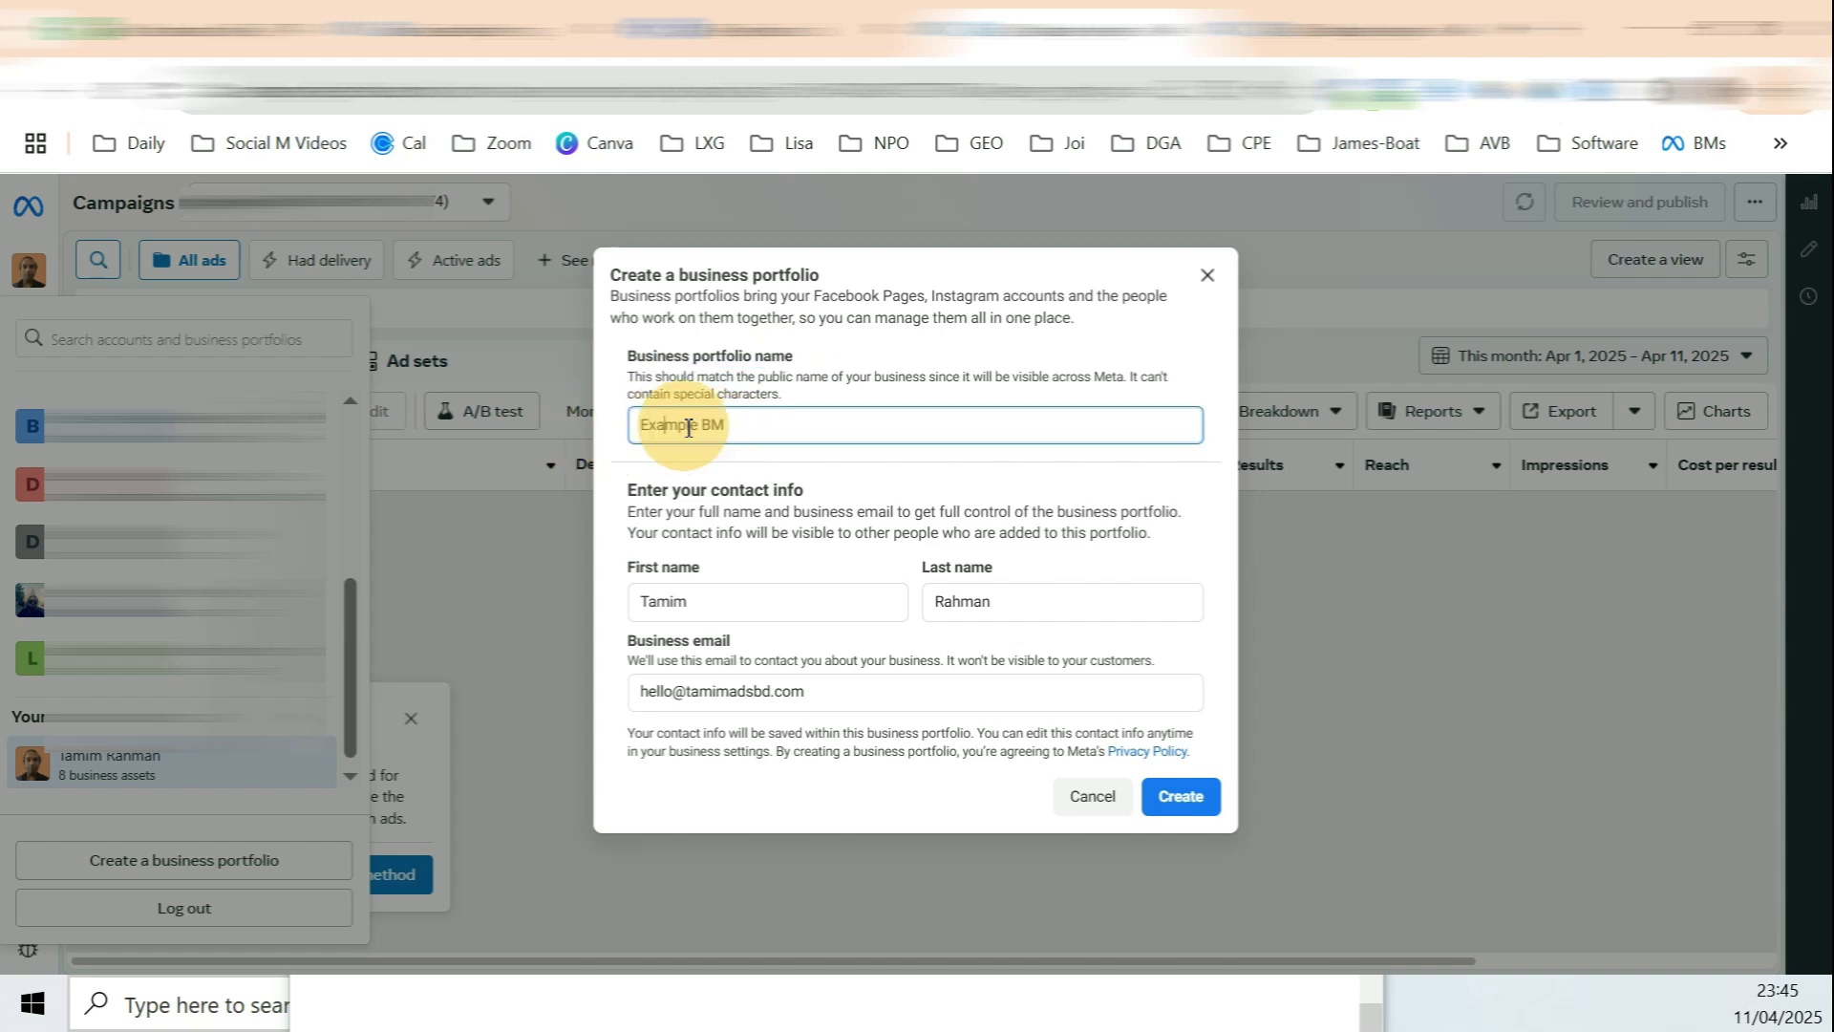
{"action": "double_click", "coordinate": [655, 422]}
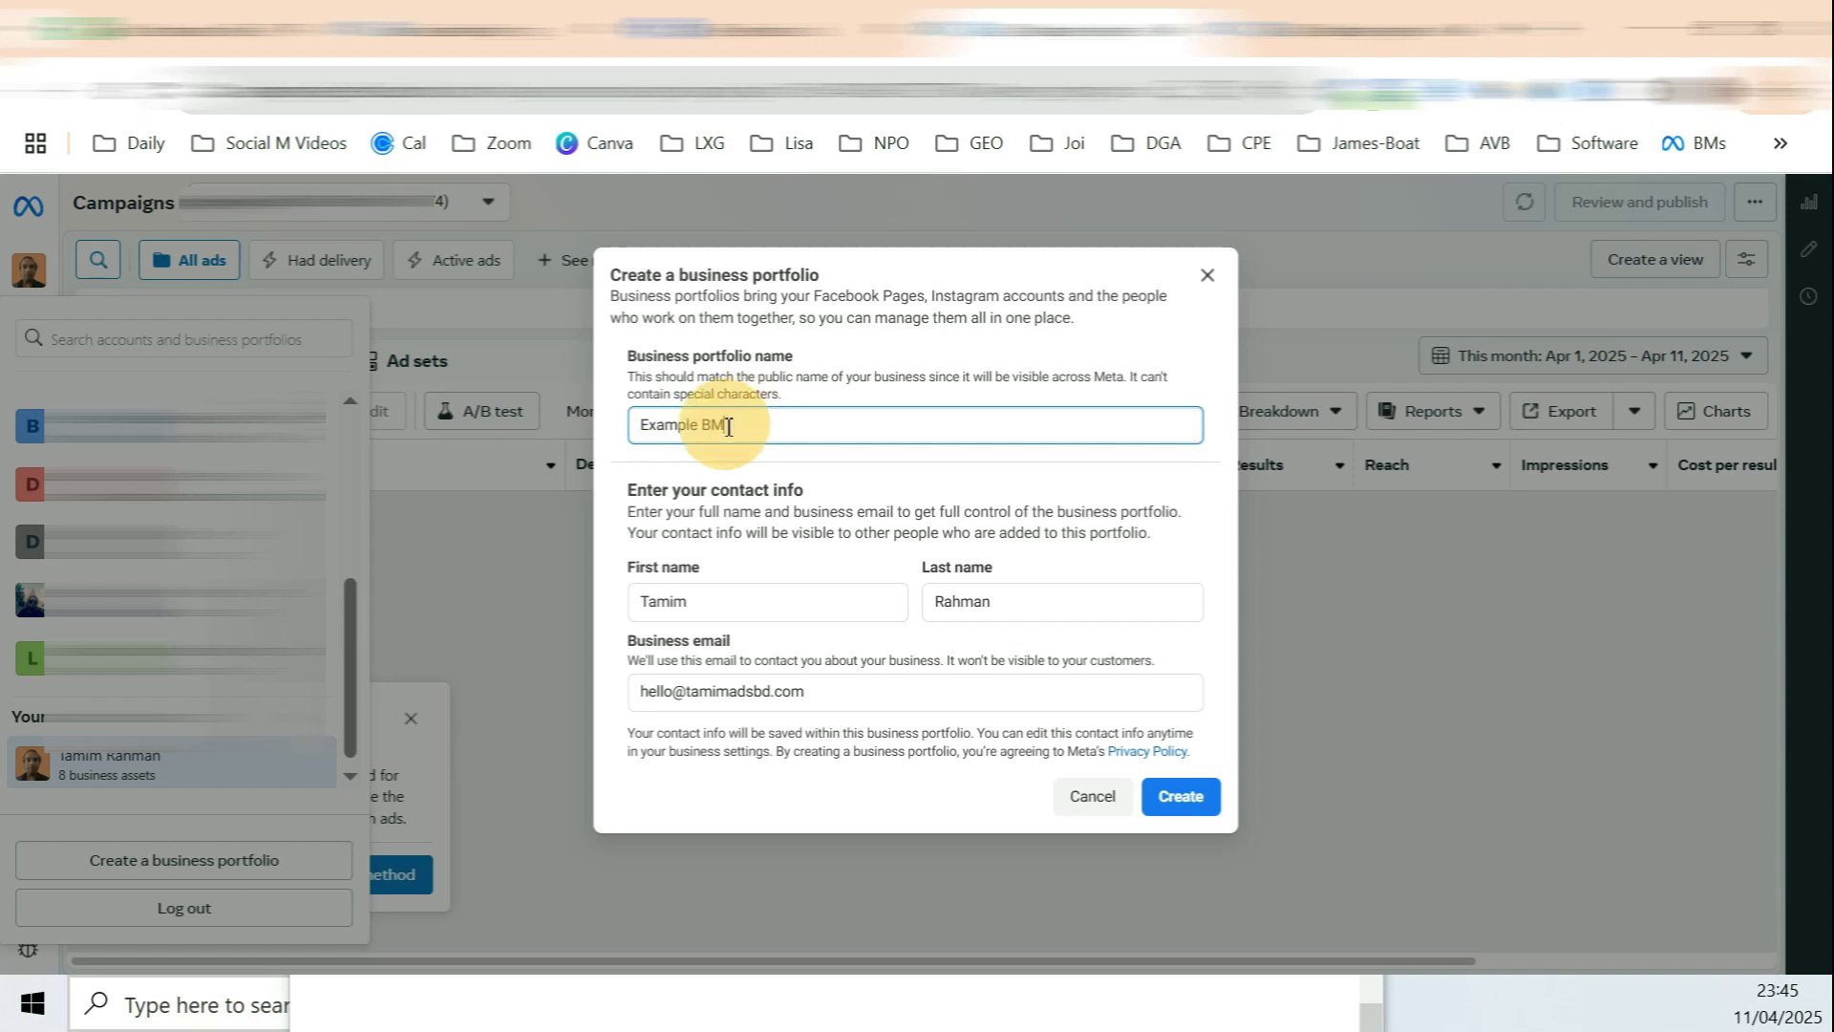
{"action": "double_click", "coordinate": [707, 427]}
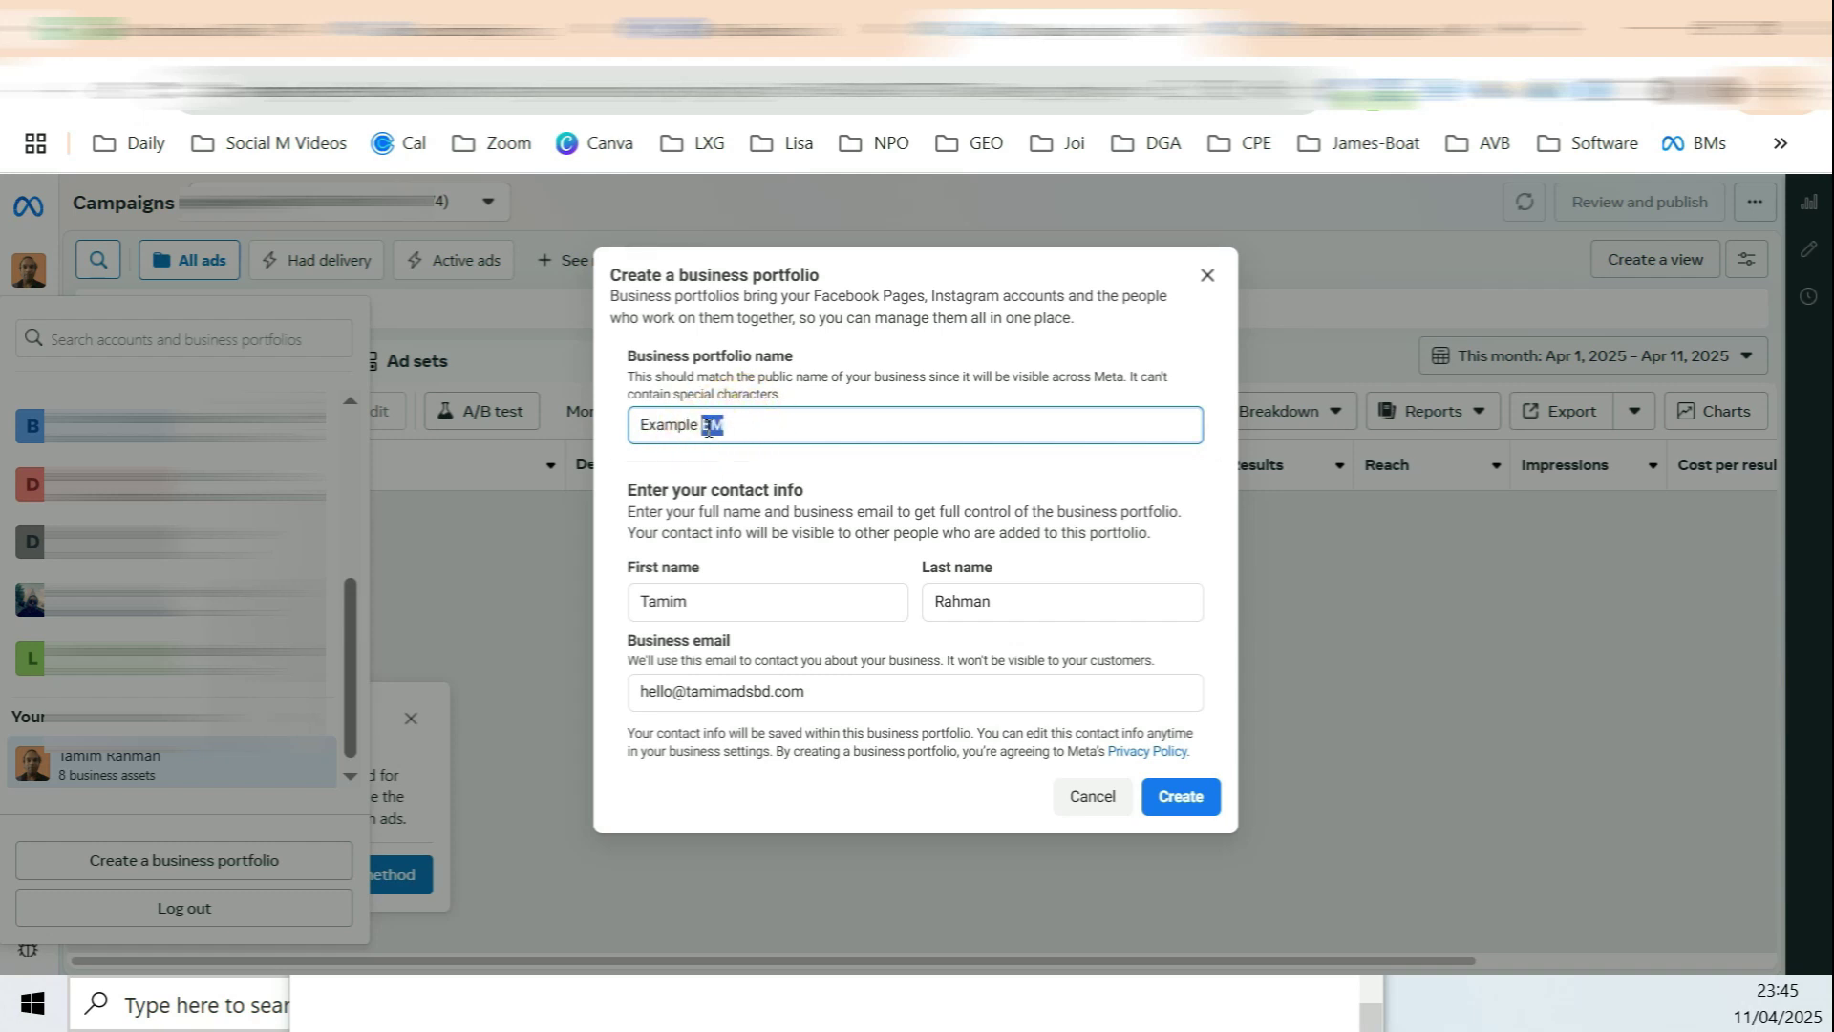
{"action": "left_click_drag", "start_coordinate": [669, 489], "coordinate": [804, 489]}
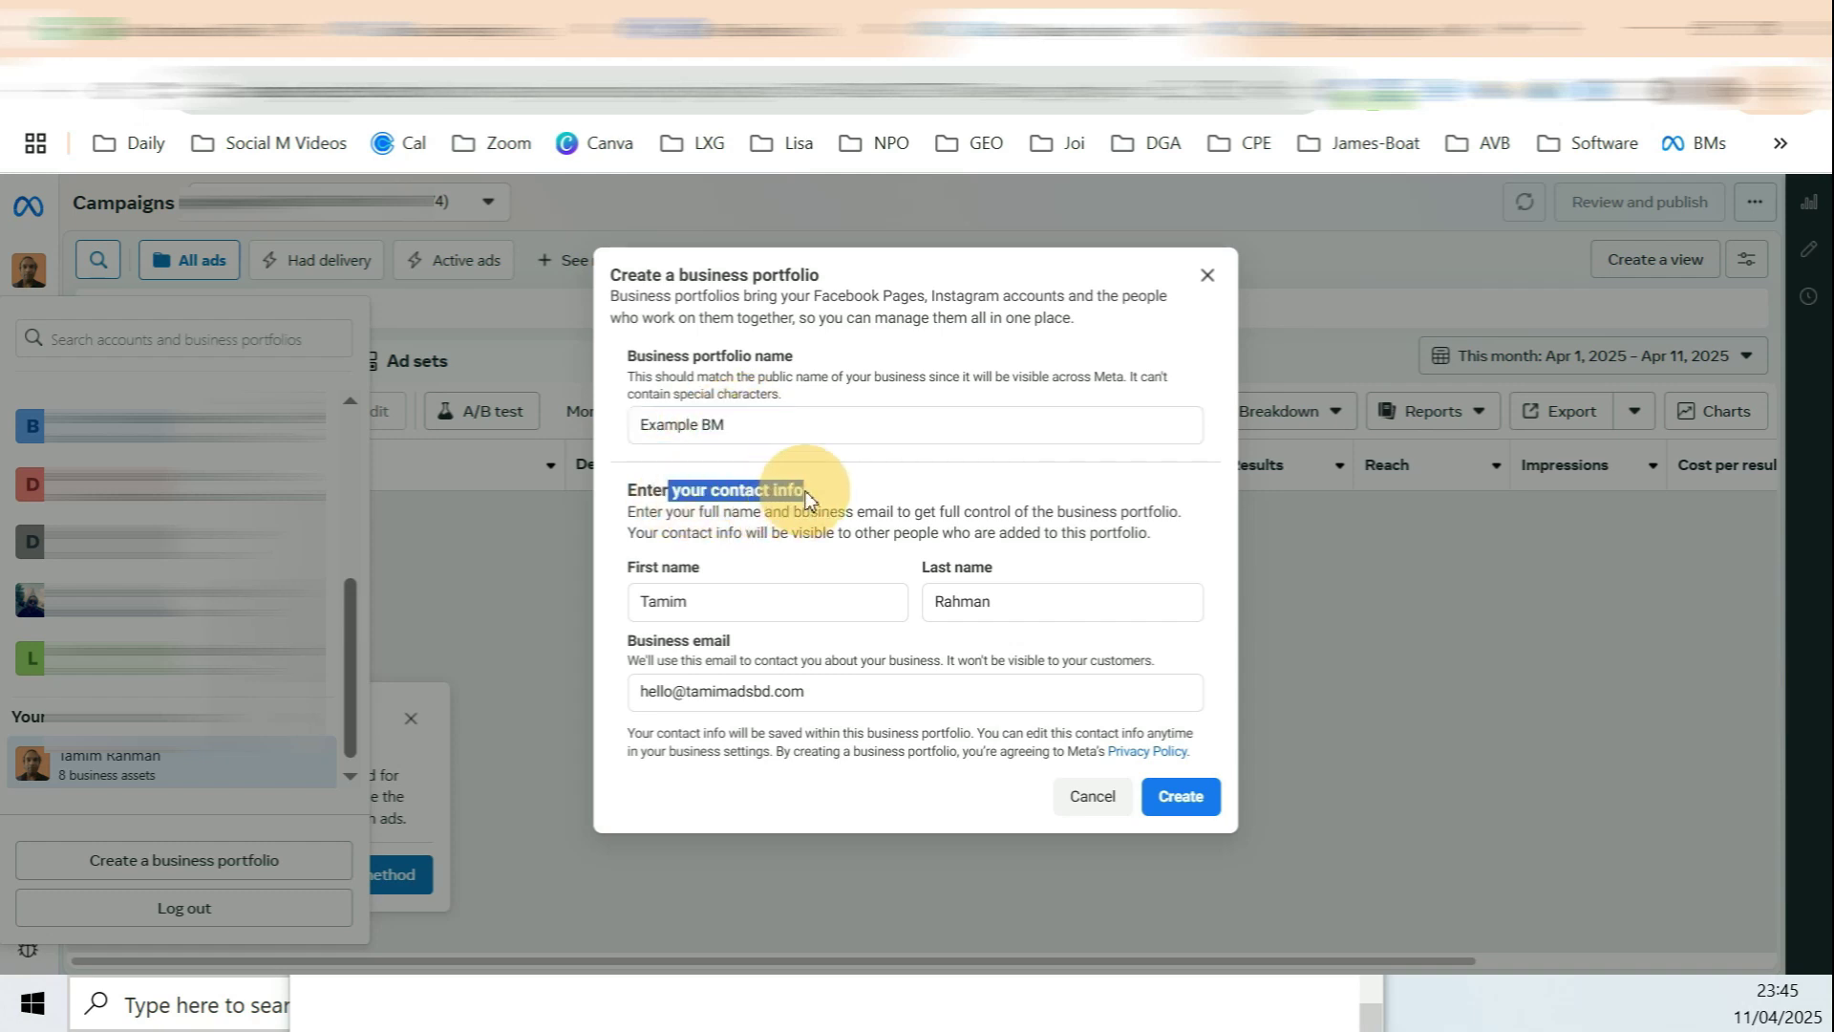
{"action": "left_click_drag", "start_coordinate": [635, 567], "coordinate": [679, 568]}
{"action": "left_click_drag", "start_coordinate": [947, 567], "coordinate": [985, 567]}
{"action": "left_click_drag", "start_coordinate": [671, 644], "coordinate": [853, 723]}
Step: Check the business email entry and submit the portfolio with Create
{"action": "left_click", "coordinate": [702, 692]}
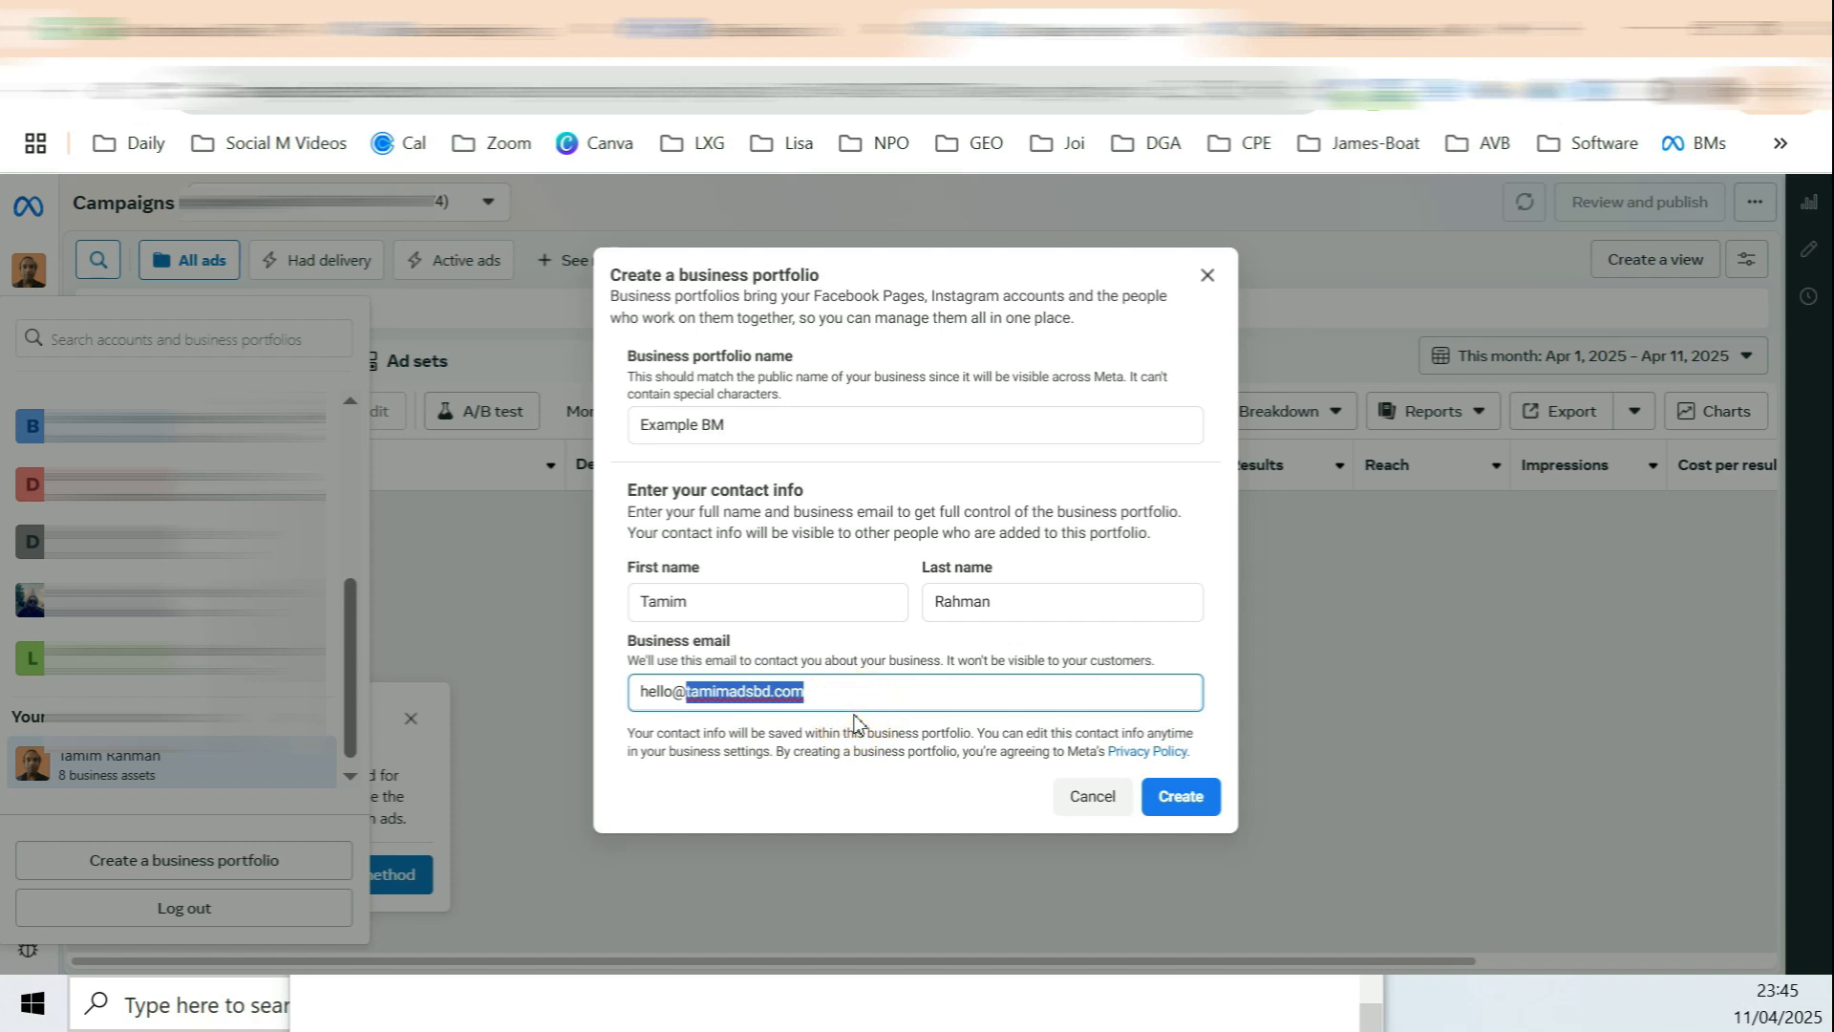
{"action": "left_click", "coordinate": [752, 697]}
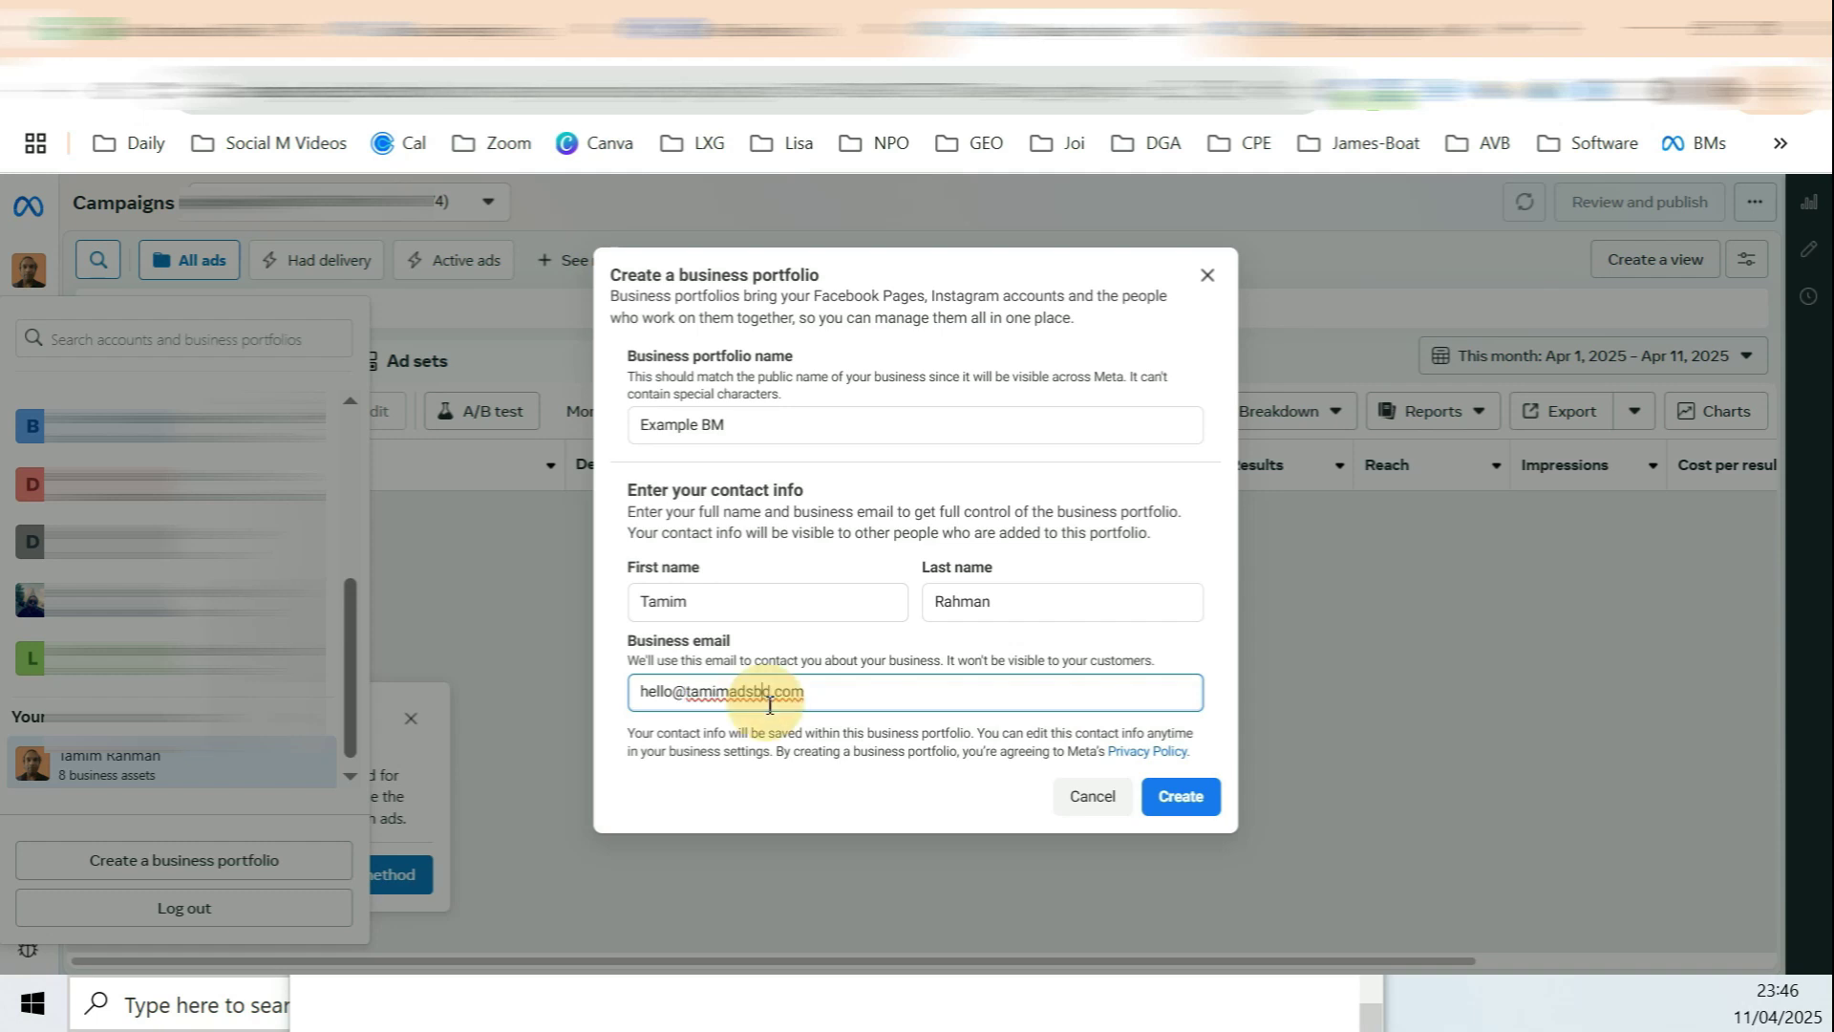
{"action": "left_click_drag", "start_coordinate": [751, 702], "coordinate": [827, 712]}
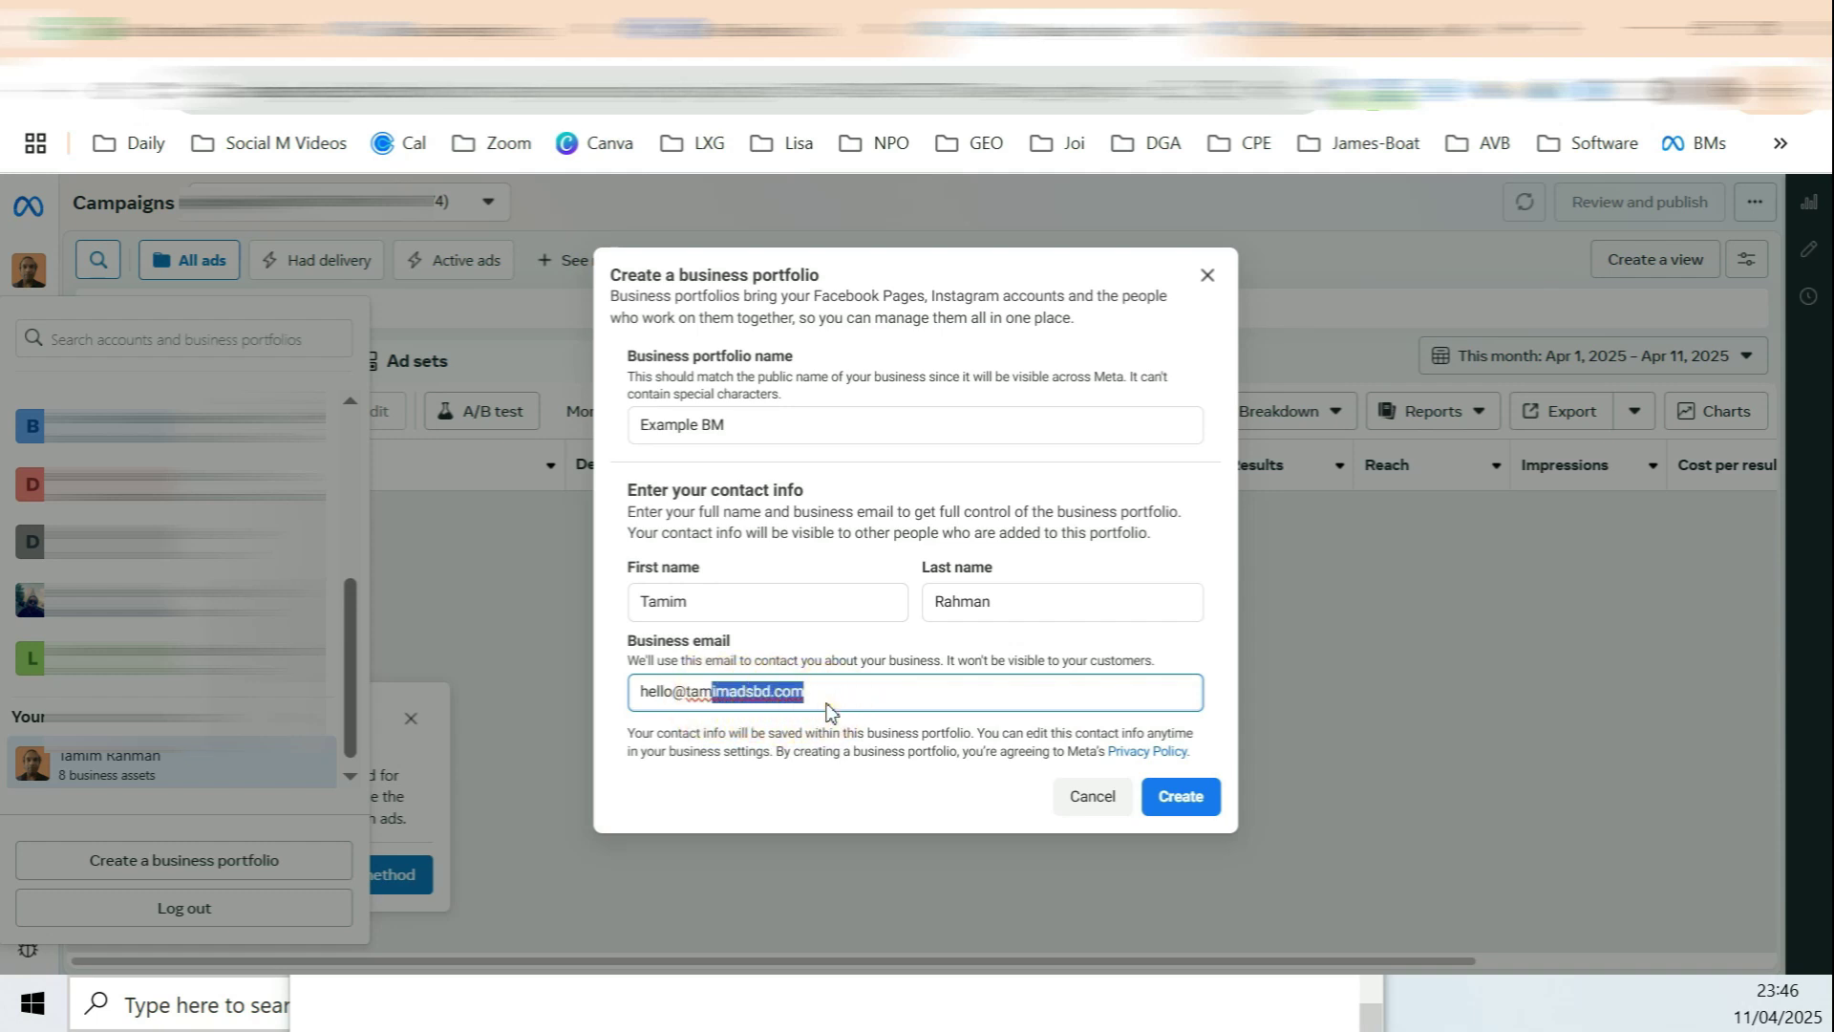
{"action": "left_click", "coordinate": [808, 700]}
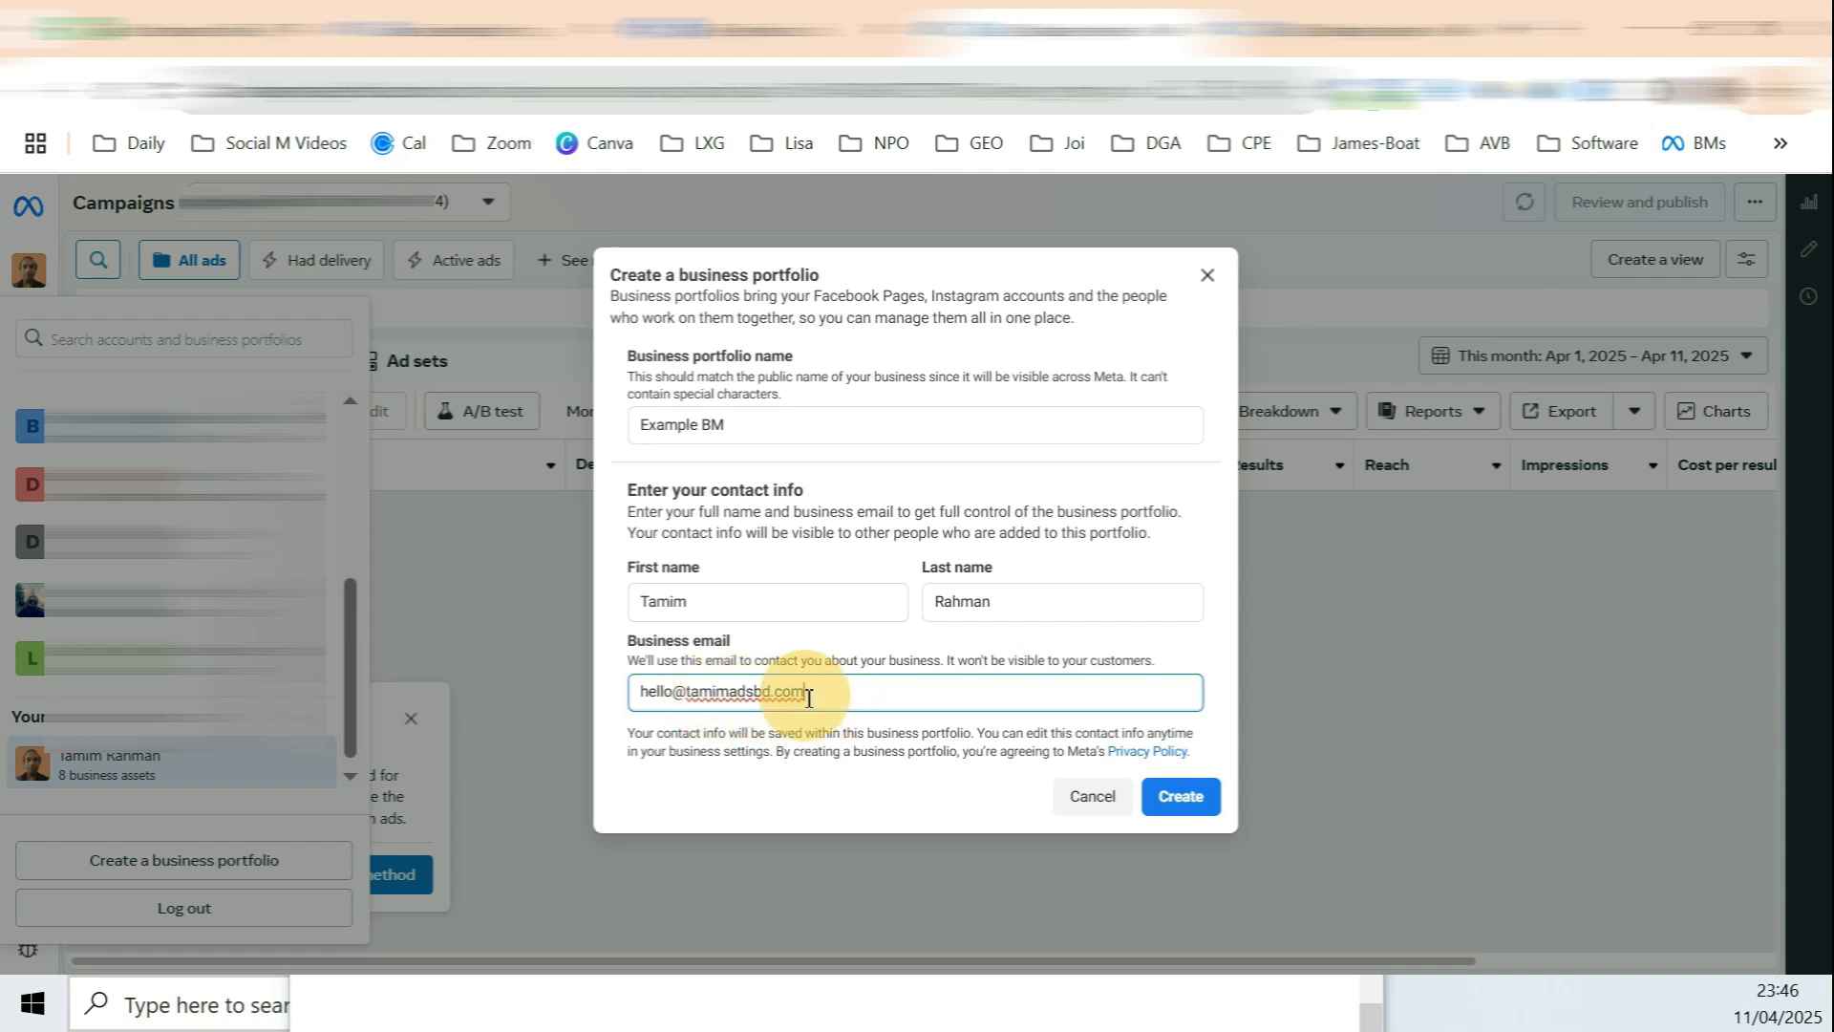
{"action": "left_click_drag", "start_coordinate": [808, 700], "coordinate": [772, 699]}
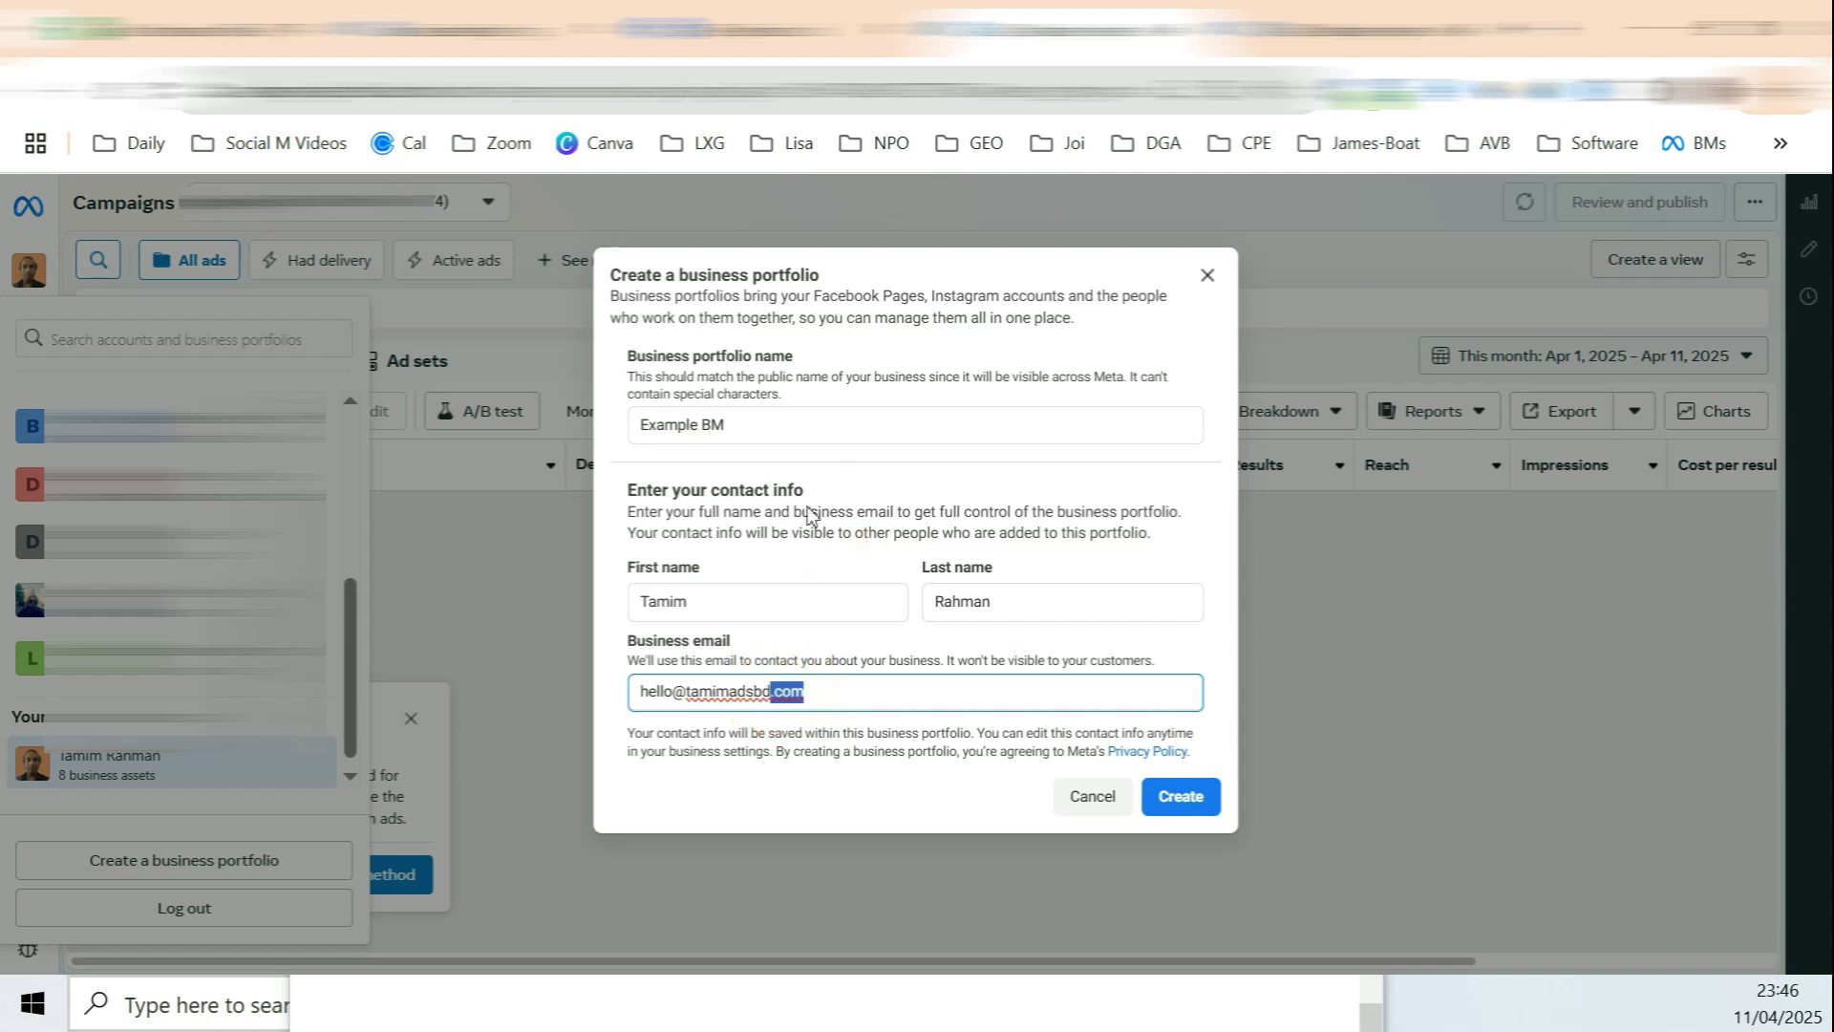
{"action": "left_click_drag", "start_coordinate": [673, 691], "coordinate": [810, 699]}
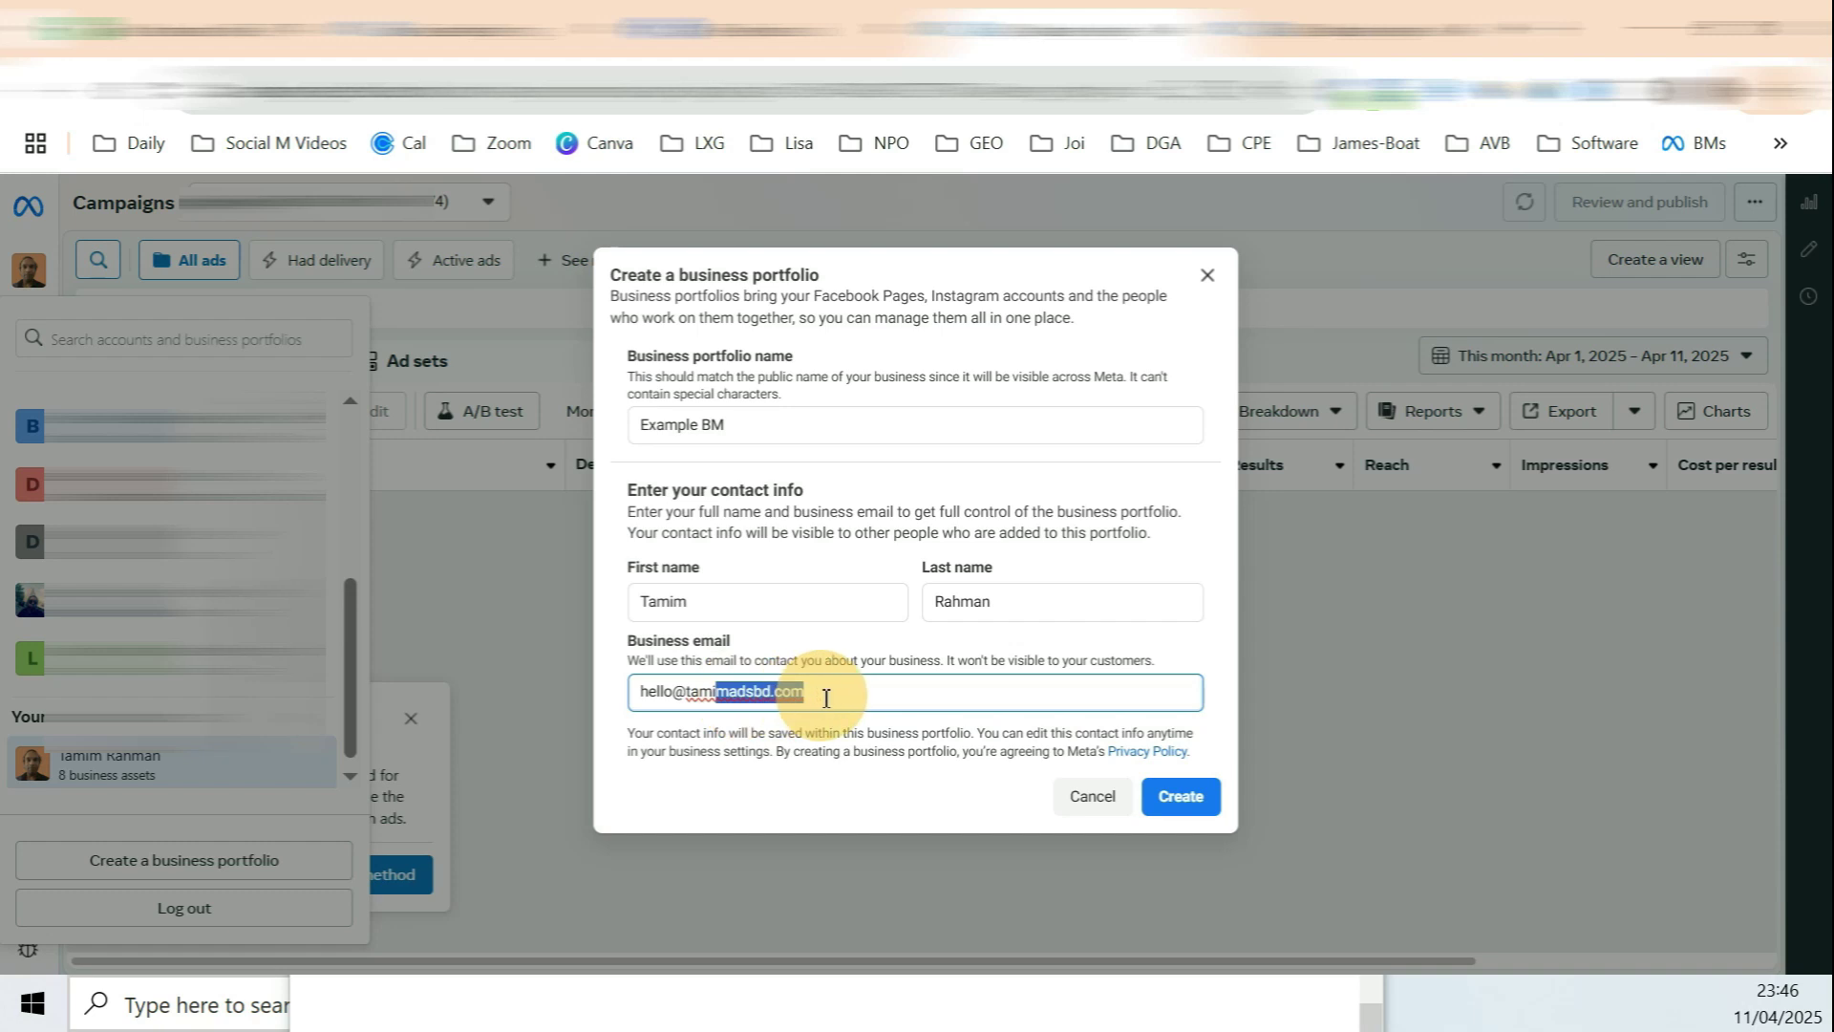
{"action": "left_click", "coordinate": [758, 695]}
{"action": "left_click_drag", "start_coordinate": [692, 693], "coordinate": [789, 693]}
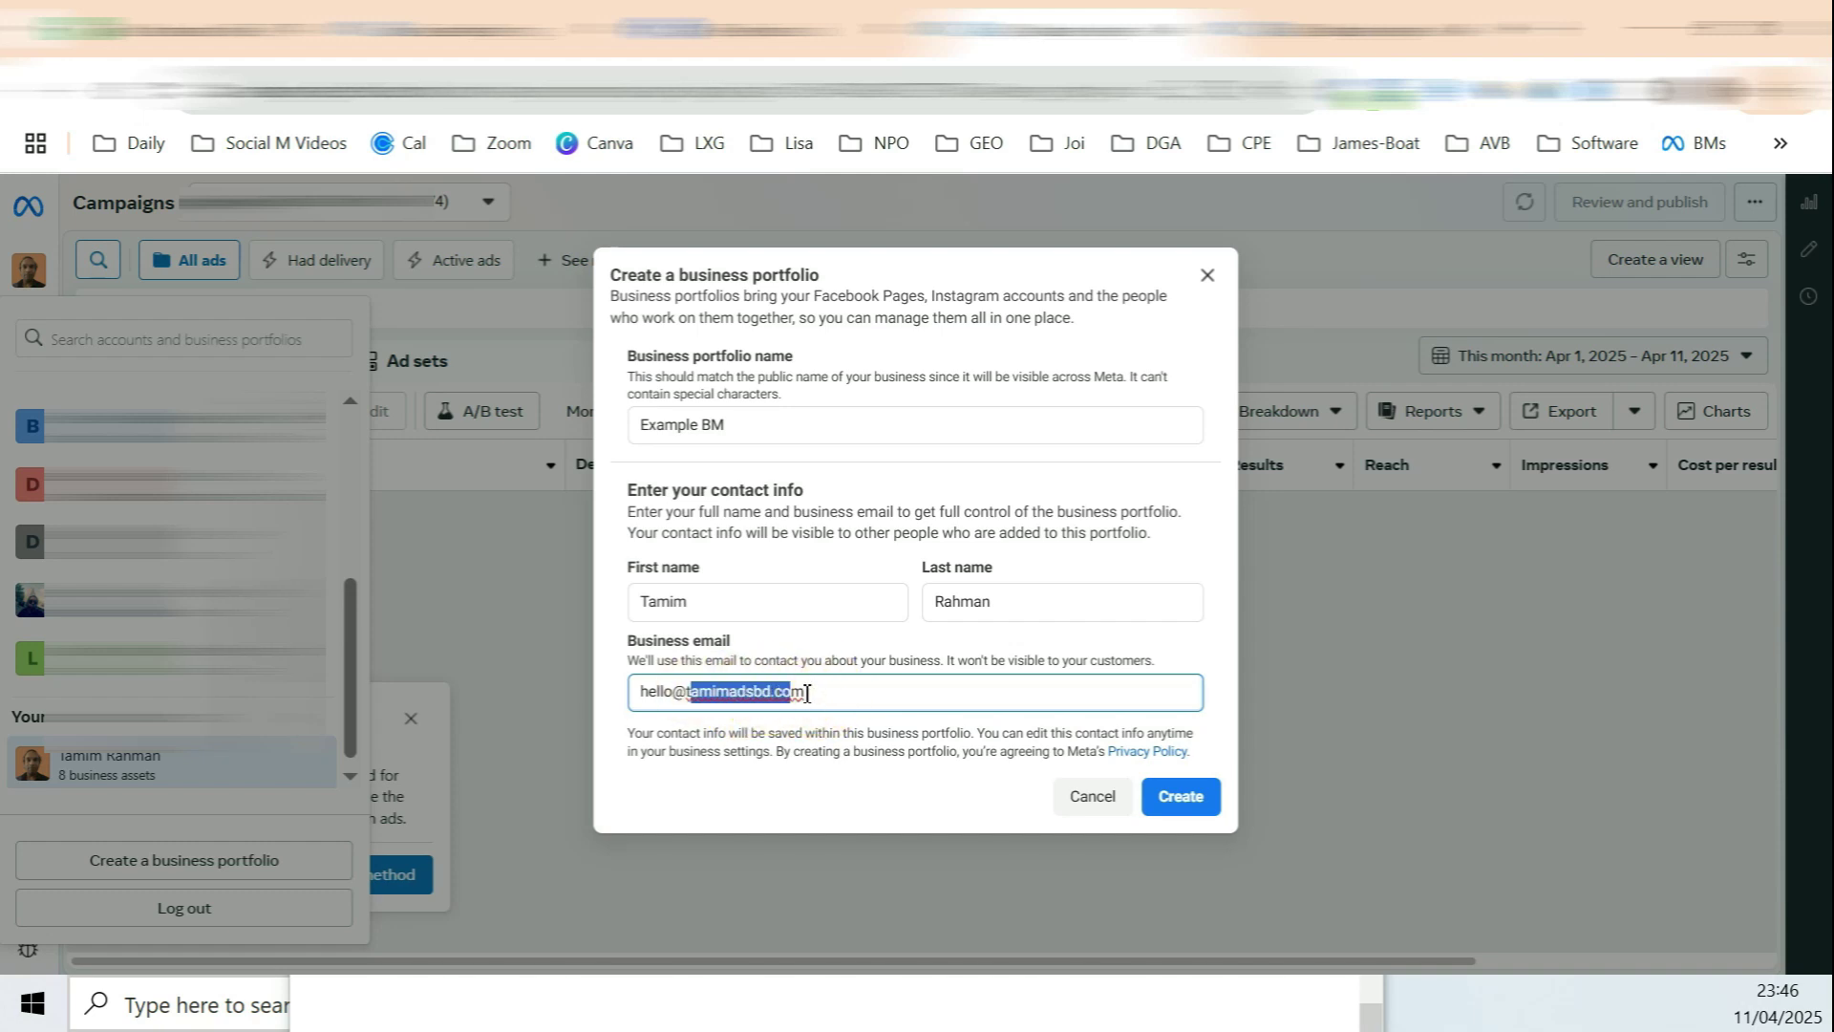
{"action": "left_click_drag", "start_coordinate": [664, 690], "coordinate": [823, 695]}
{"action": "left_click", "coordinate": [708, 690]}
{"action": "left_click_drag", "start_coordinate": [660, 692], "coordinate": [812, 693]}
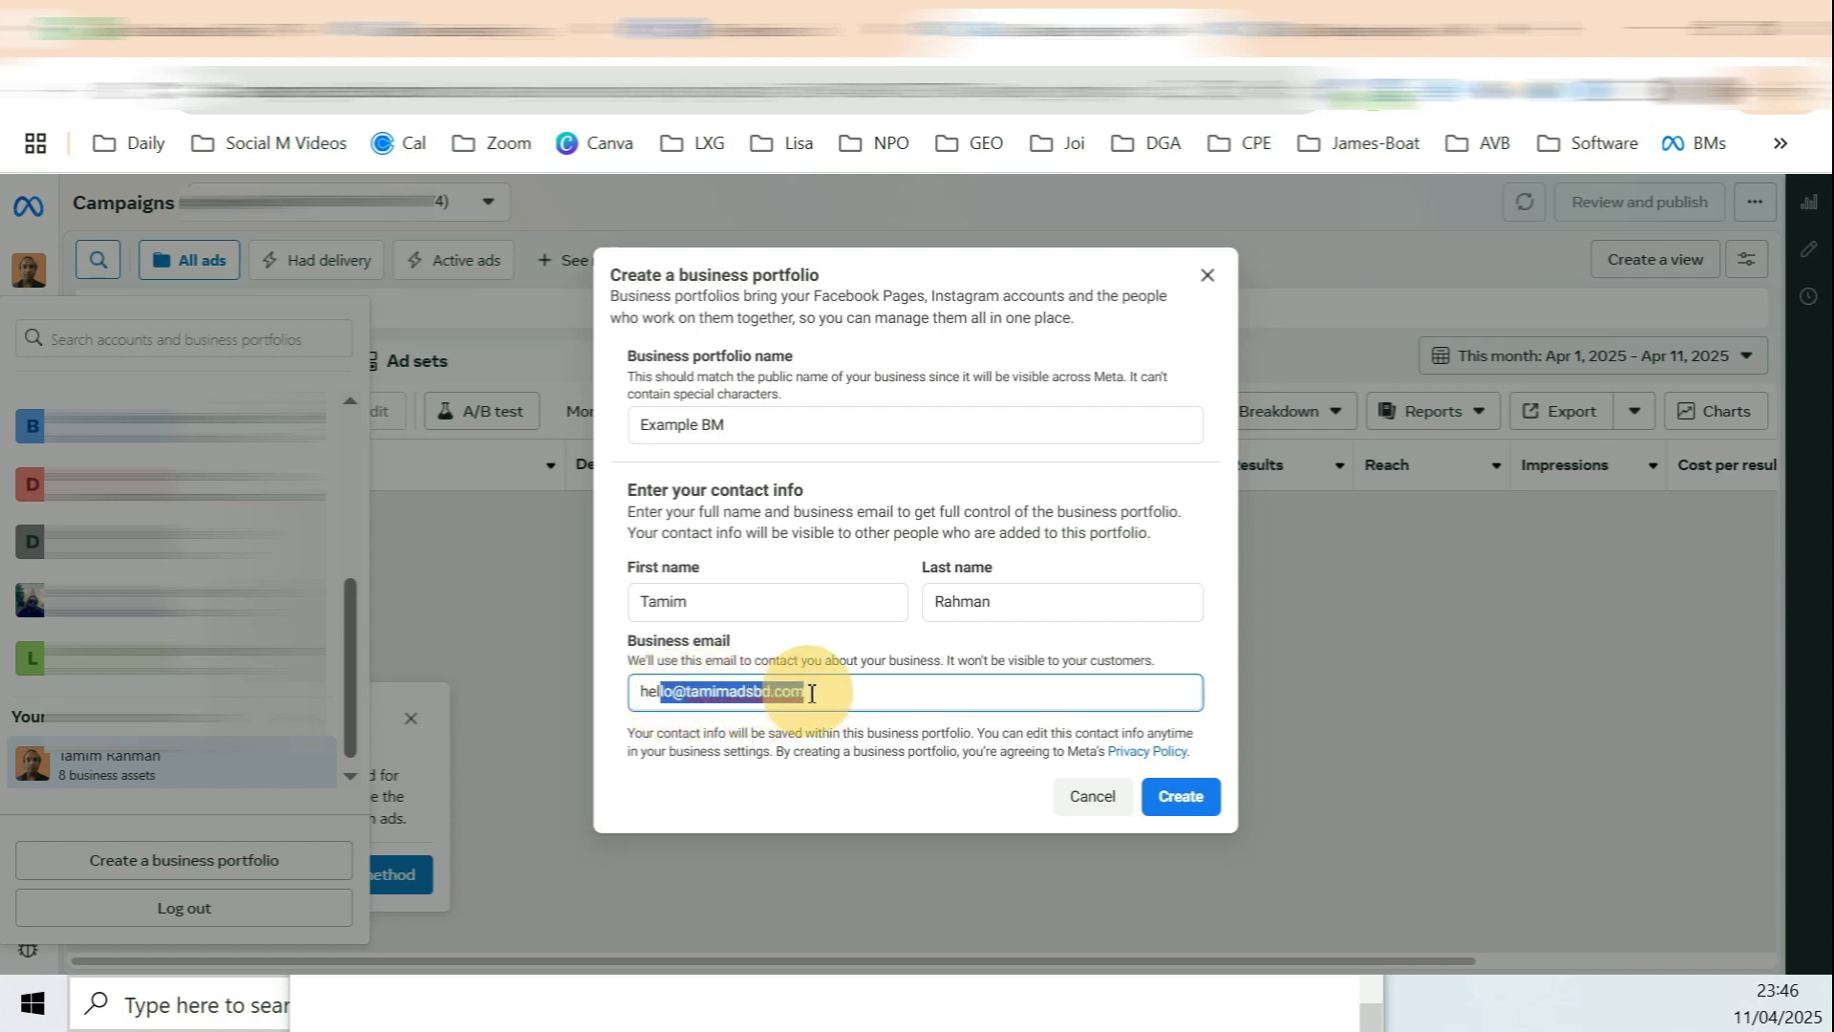
{"action": "left_click", "coordinate": [1180, 796]}
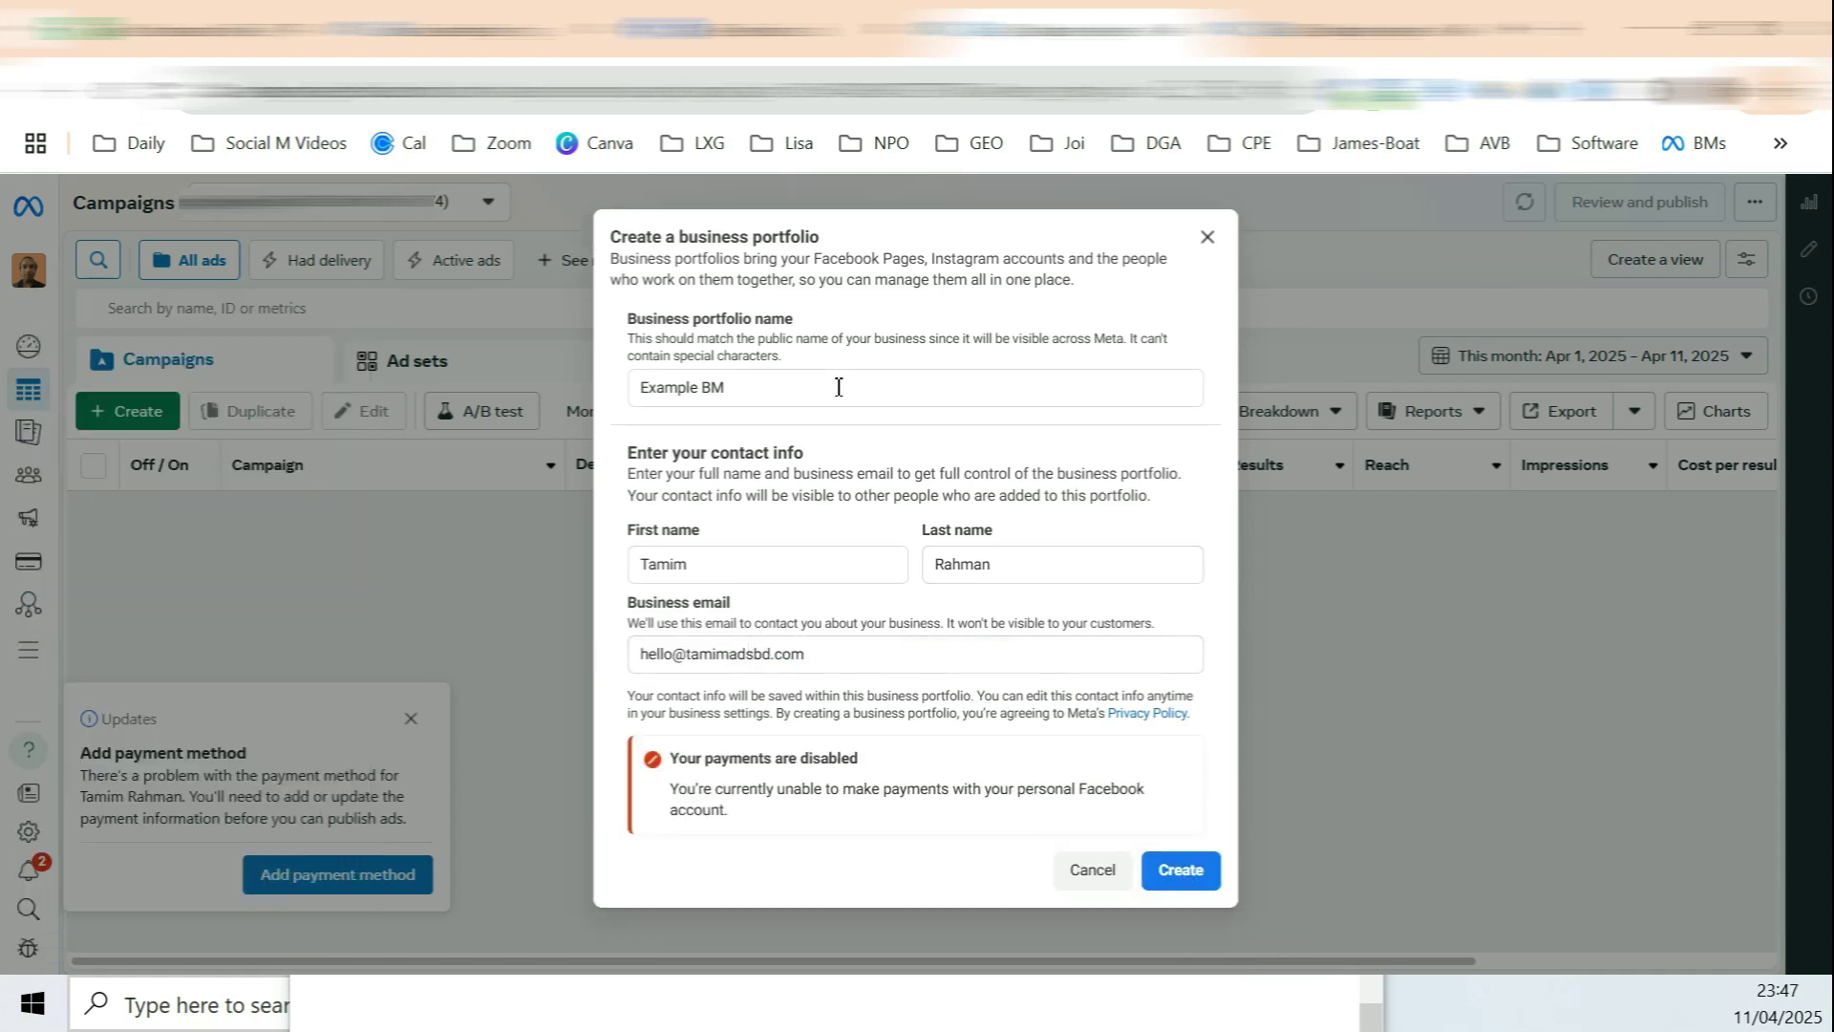
{"action": "left_click_drag", "start_coordinate": [705, 758], "coordinate": [849, 764]}
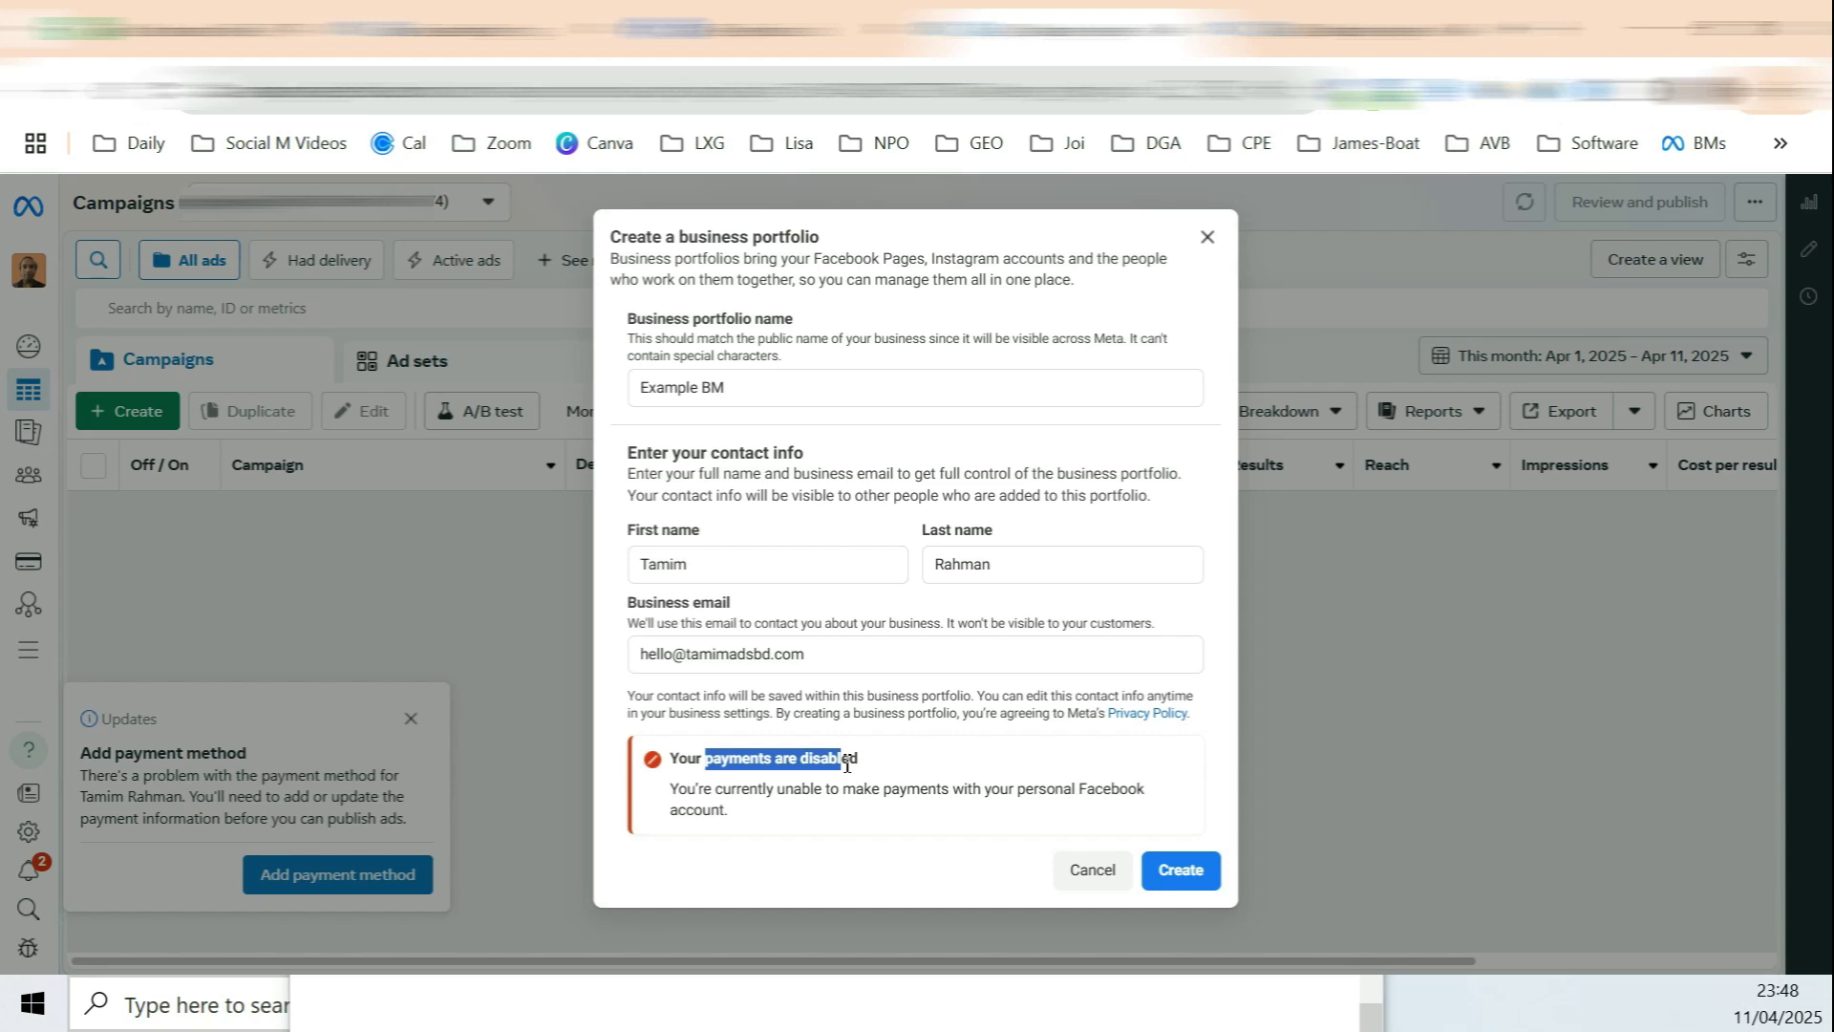
{"action": "left_click_drag", "start_coordinate": [814, 789], "coordinate": [938, 788]}
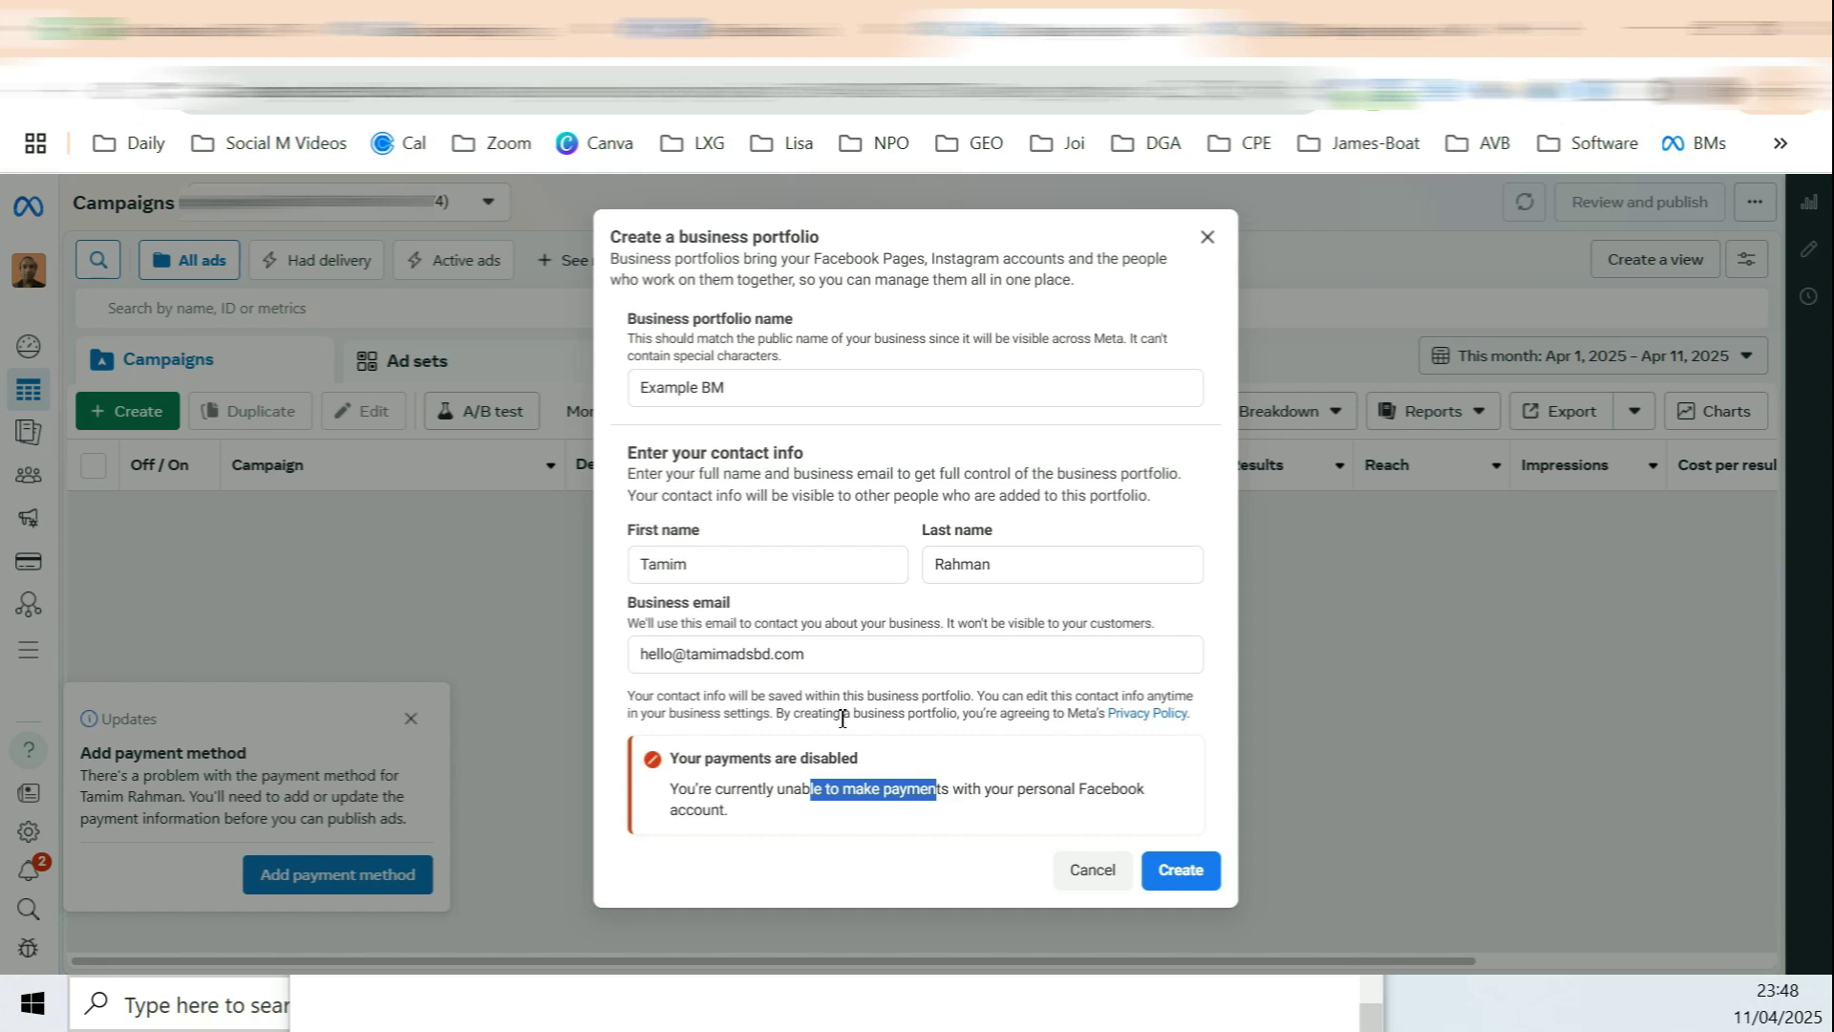
{"action": "left_click_drag", "start_coordinate": [806, 654], "coordinate": [638, 655]}
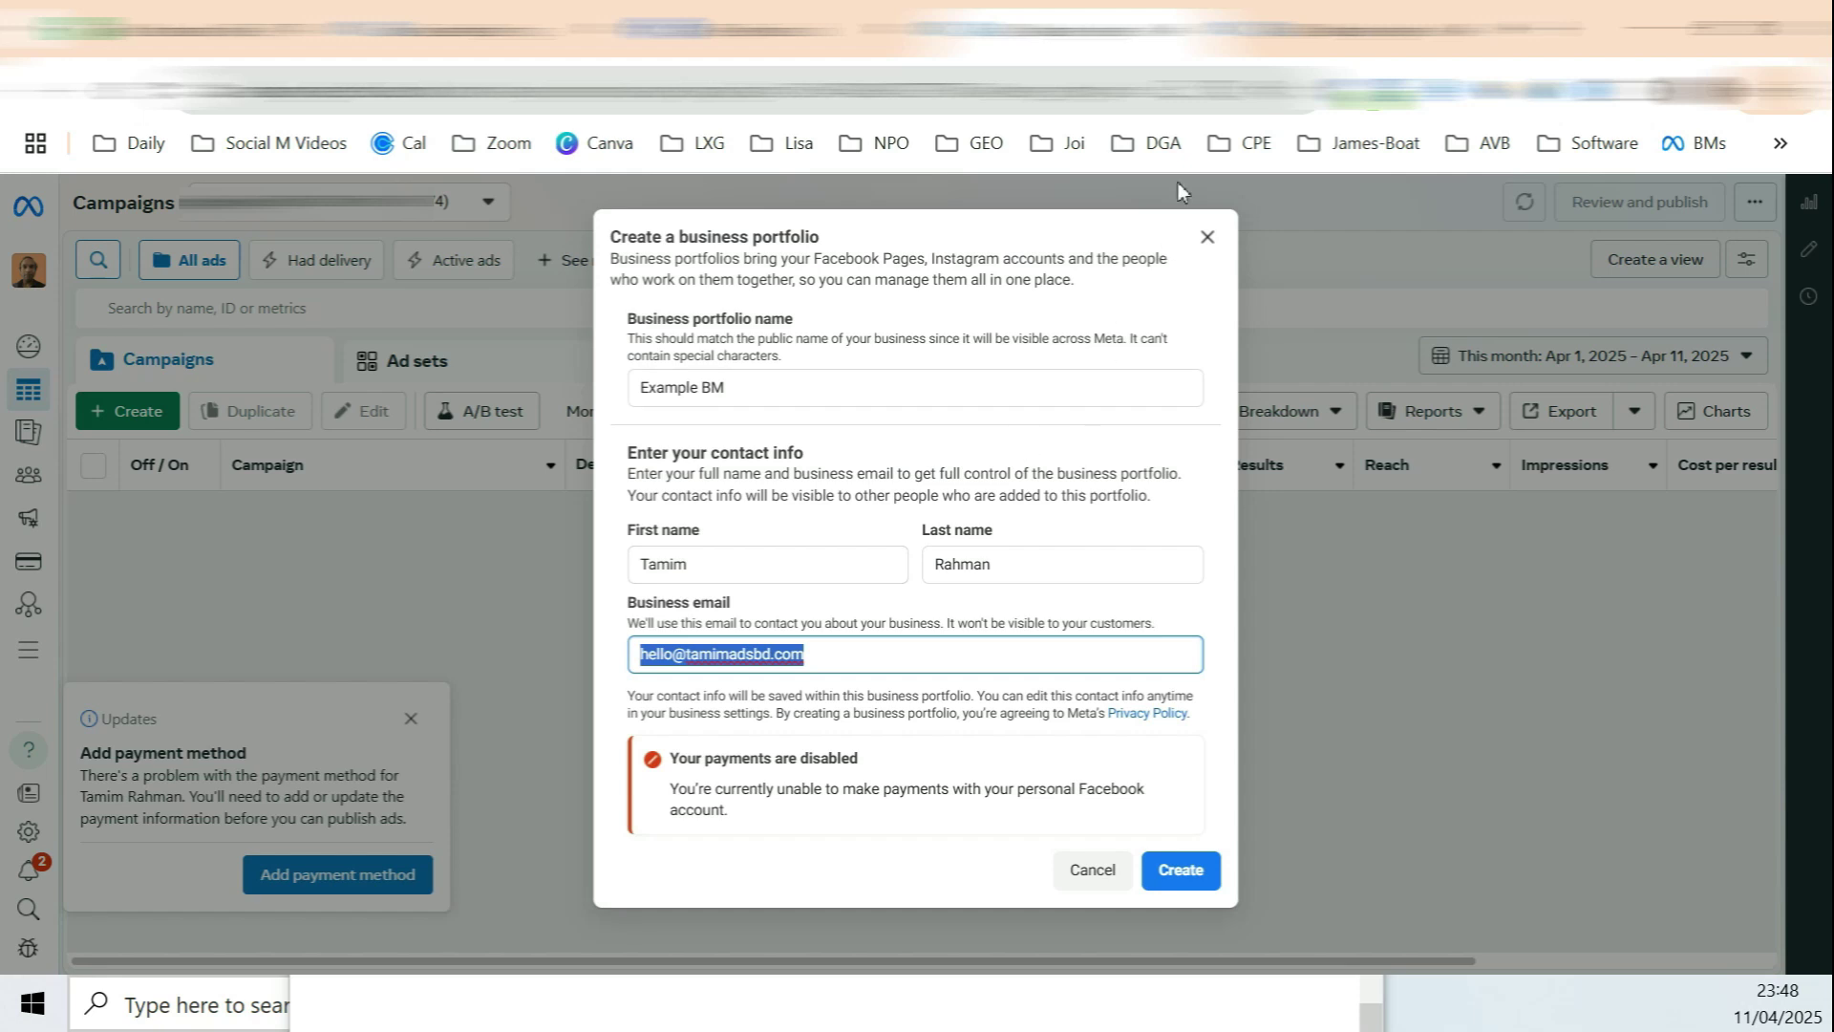
Step: Return to the Ads Manager Campaigns tab showing the add-payment-method notice
{"action": "left_click", "coordinate": [1560, 31]}
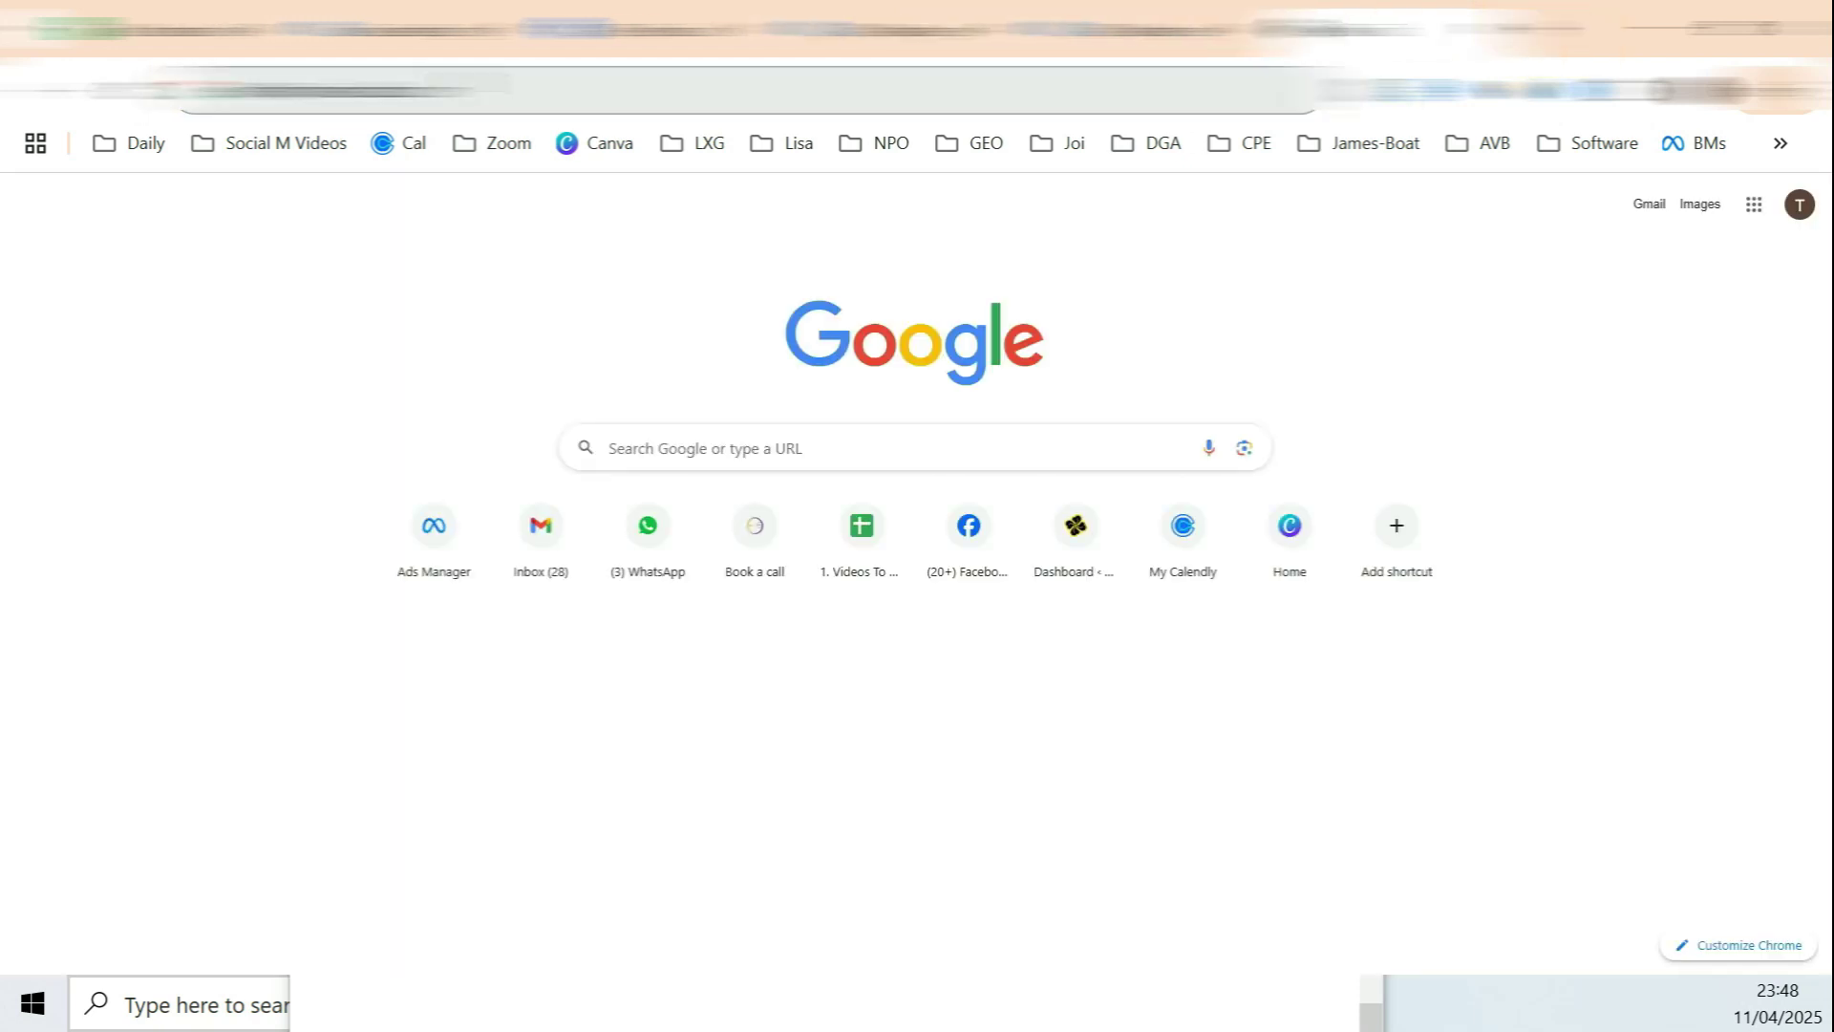
{"action": "left_click", "coordinate": [262, 89]}
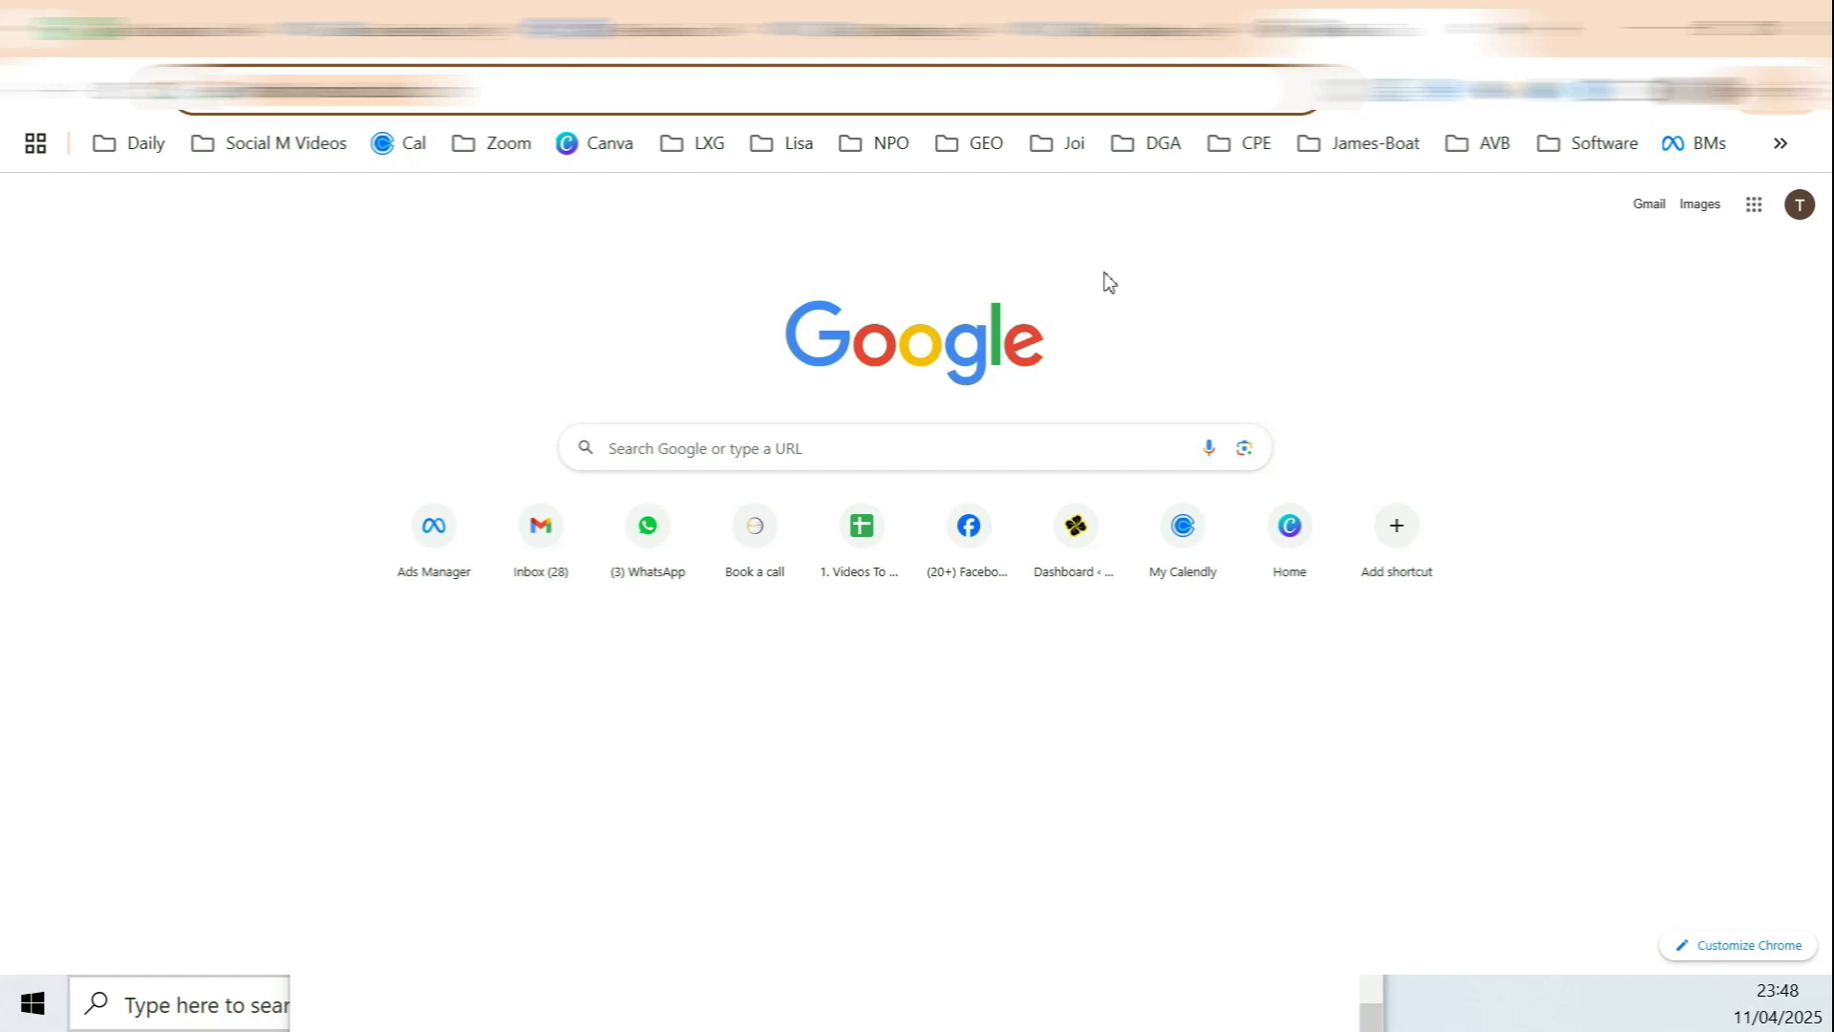
{"action": "left_click", "coordinate": [1144, 29]}
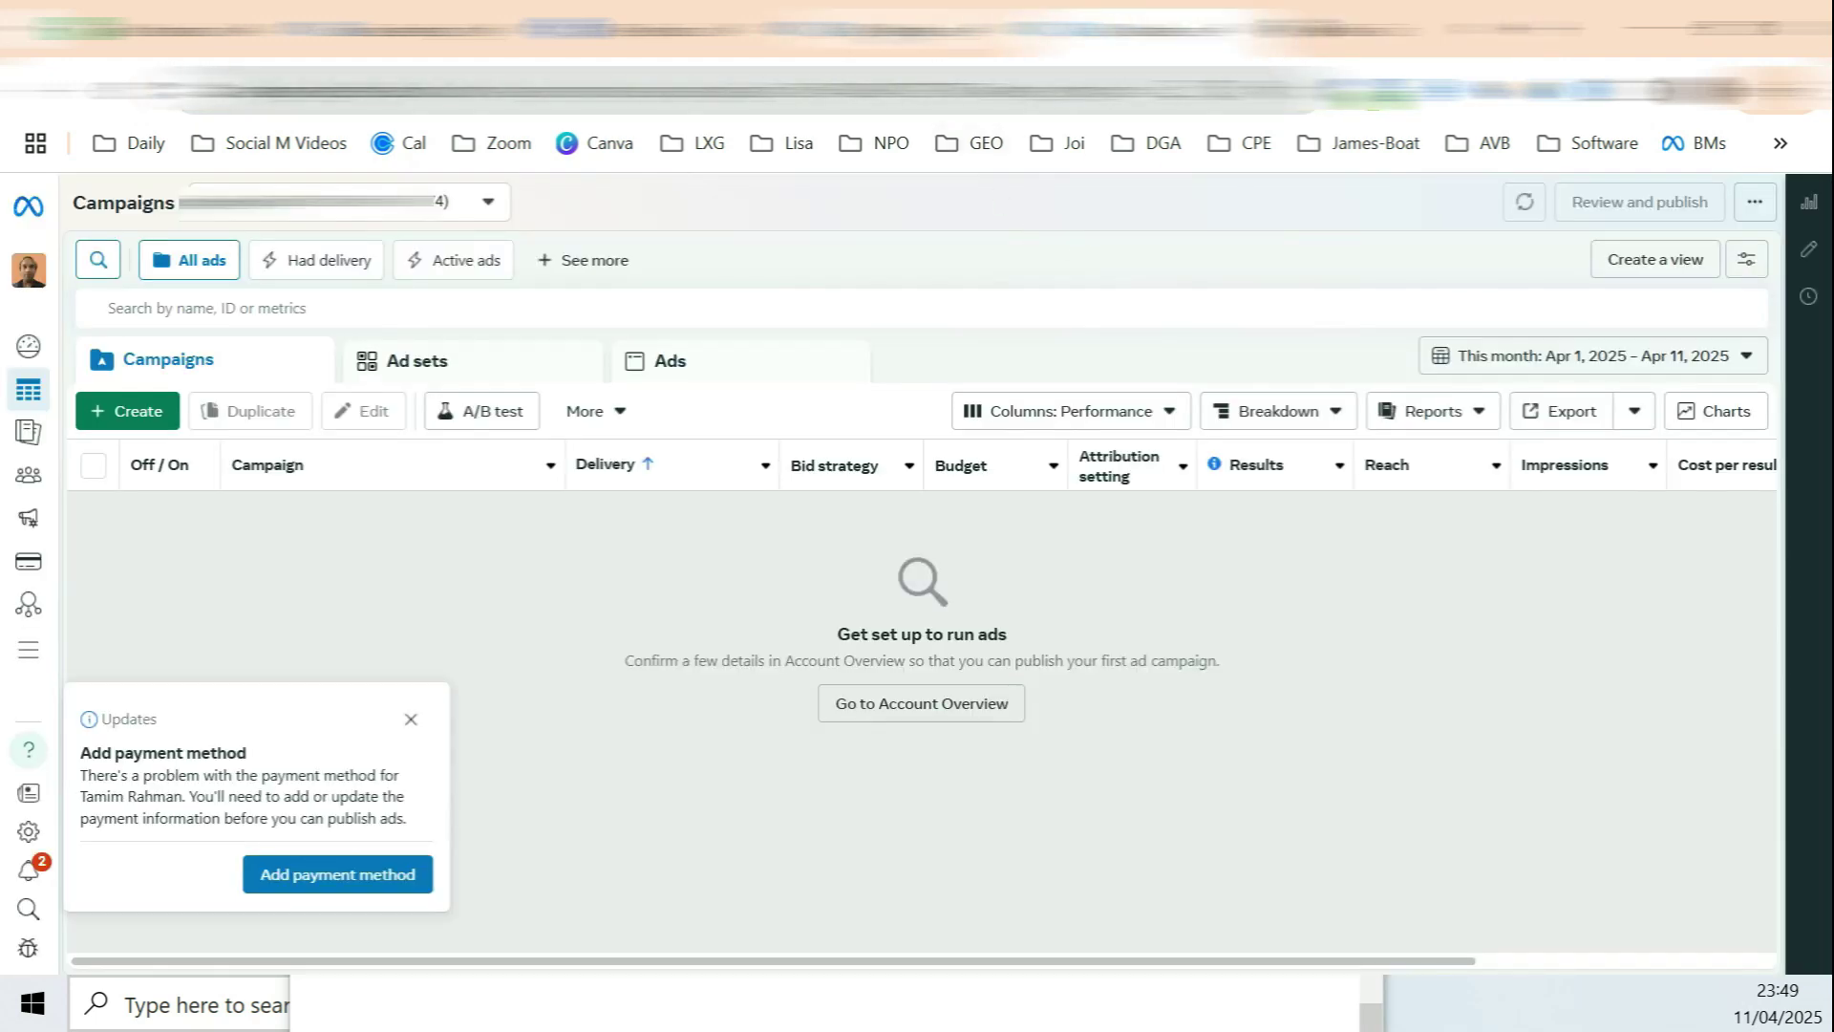
{"action": "left_click", "coordinate": [898, 29]}
Step: Review the portfolio's People, System users, Pages and Ad accounts pages
{"action": "left_click", "coordinate": [415, 29]}
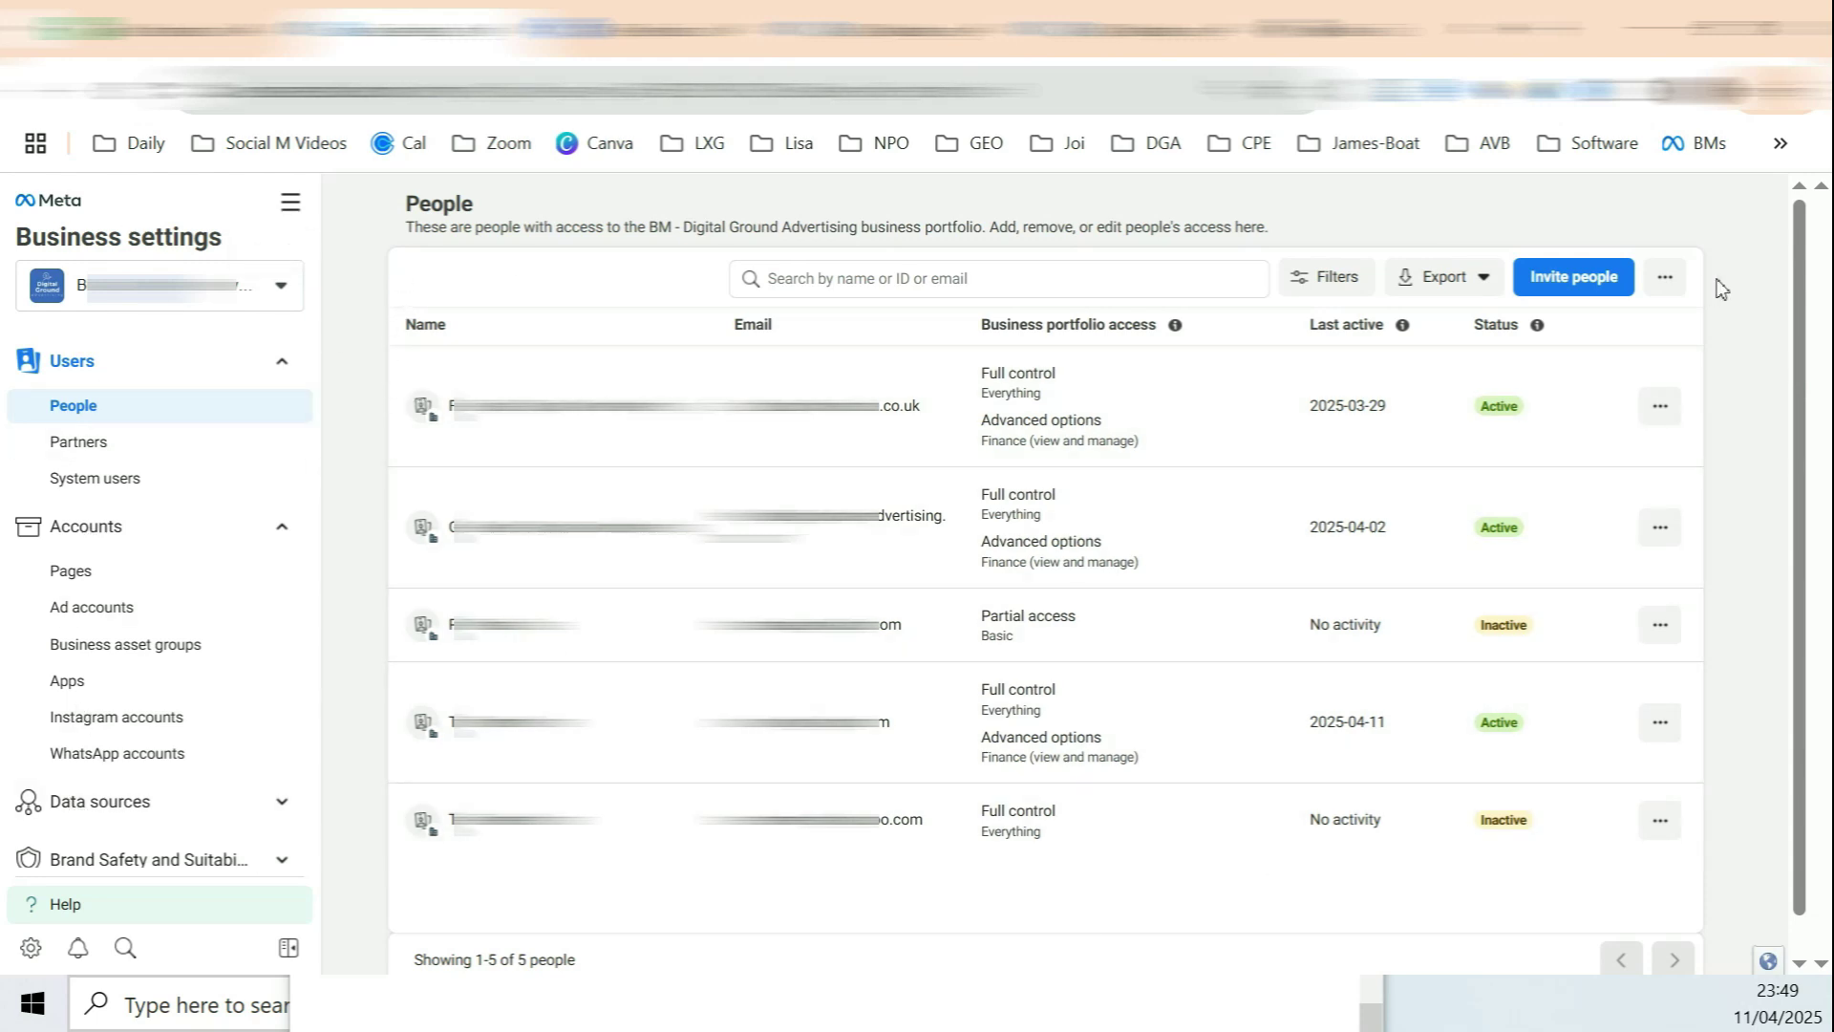
{"action": "scroll", "coordinate": [678, 298], "scroll_direction": "down", "scroll_amount": 1}
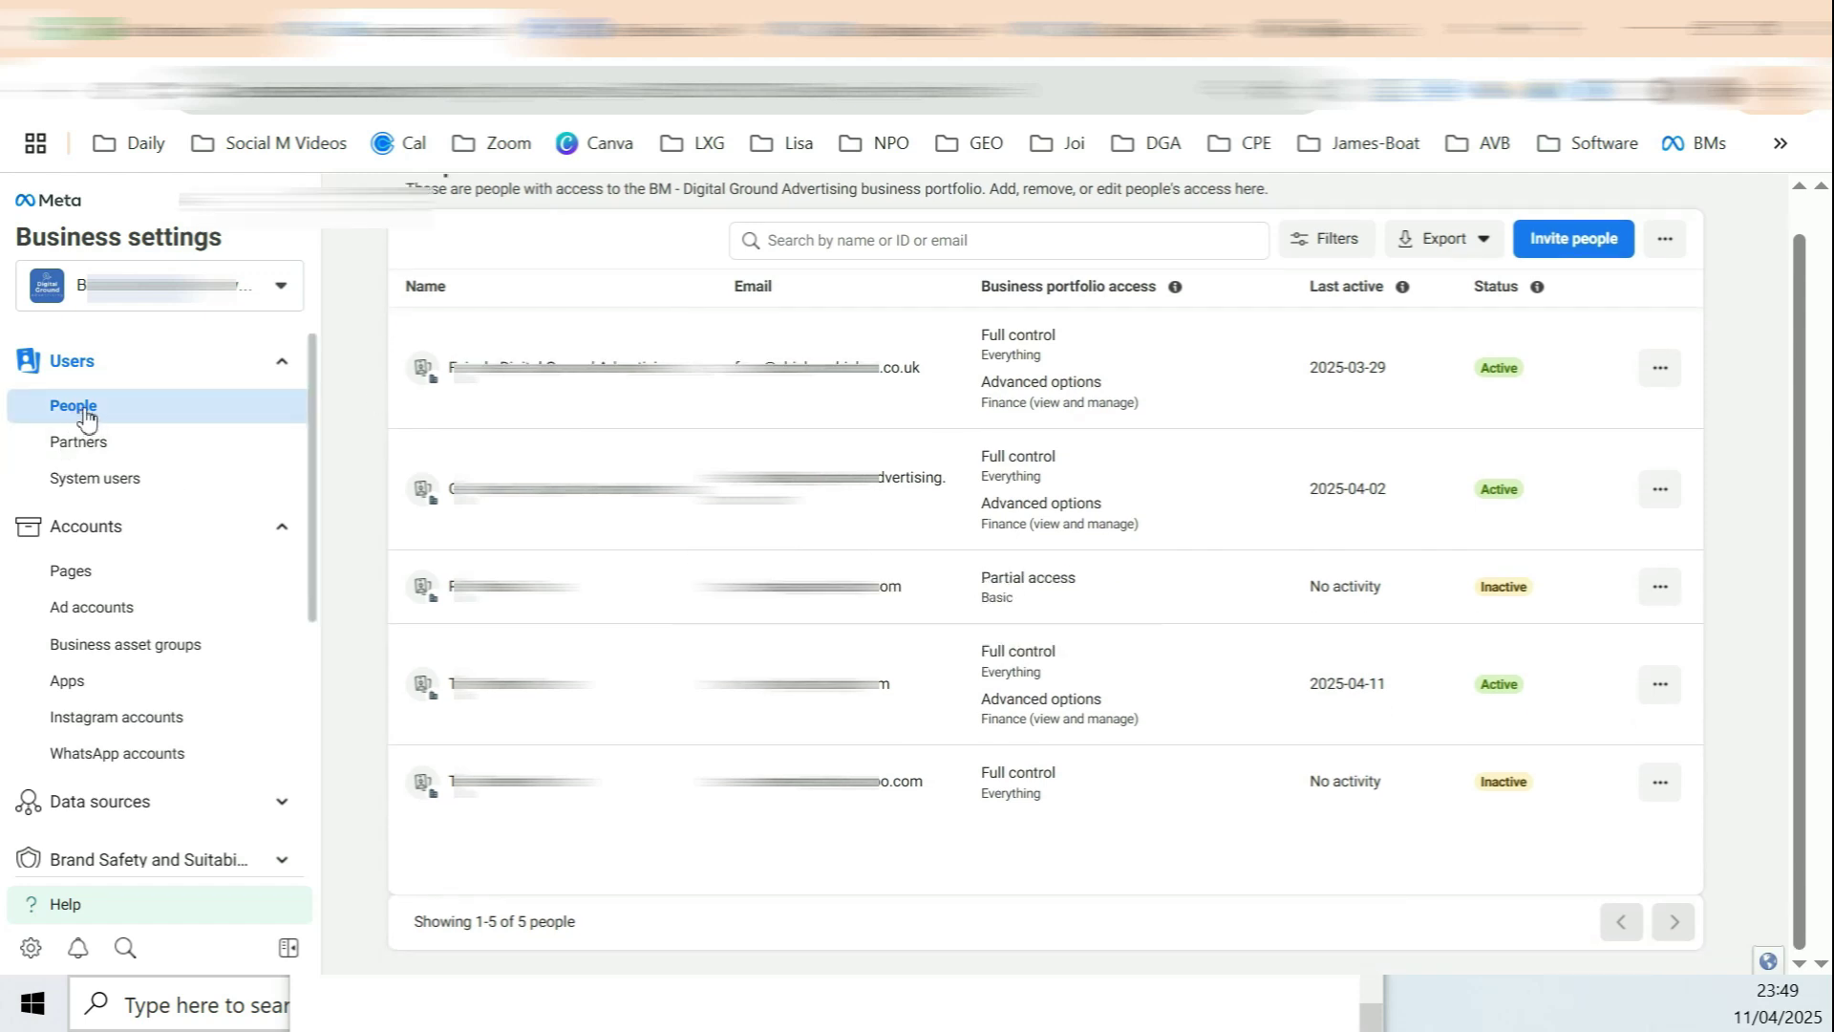
{"action": "left_click", "coordinate": [105, 483]}
{"action": "left_click", "coordinate": [88, 544]}
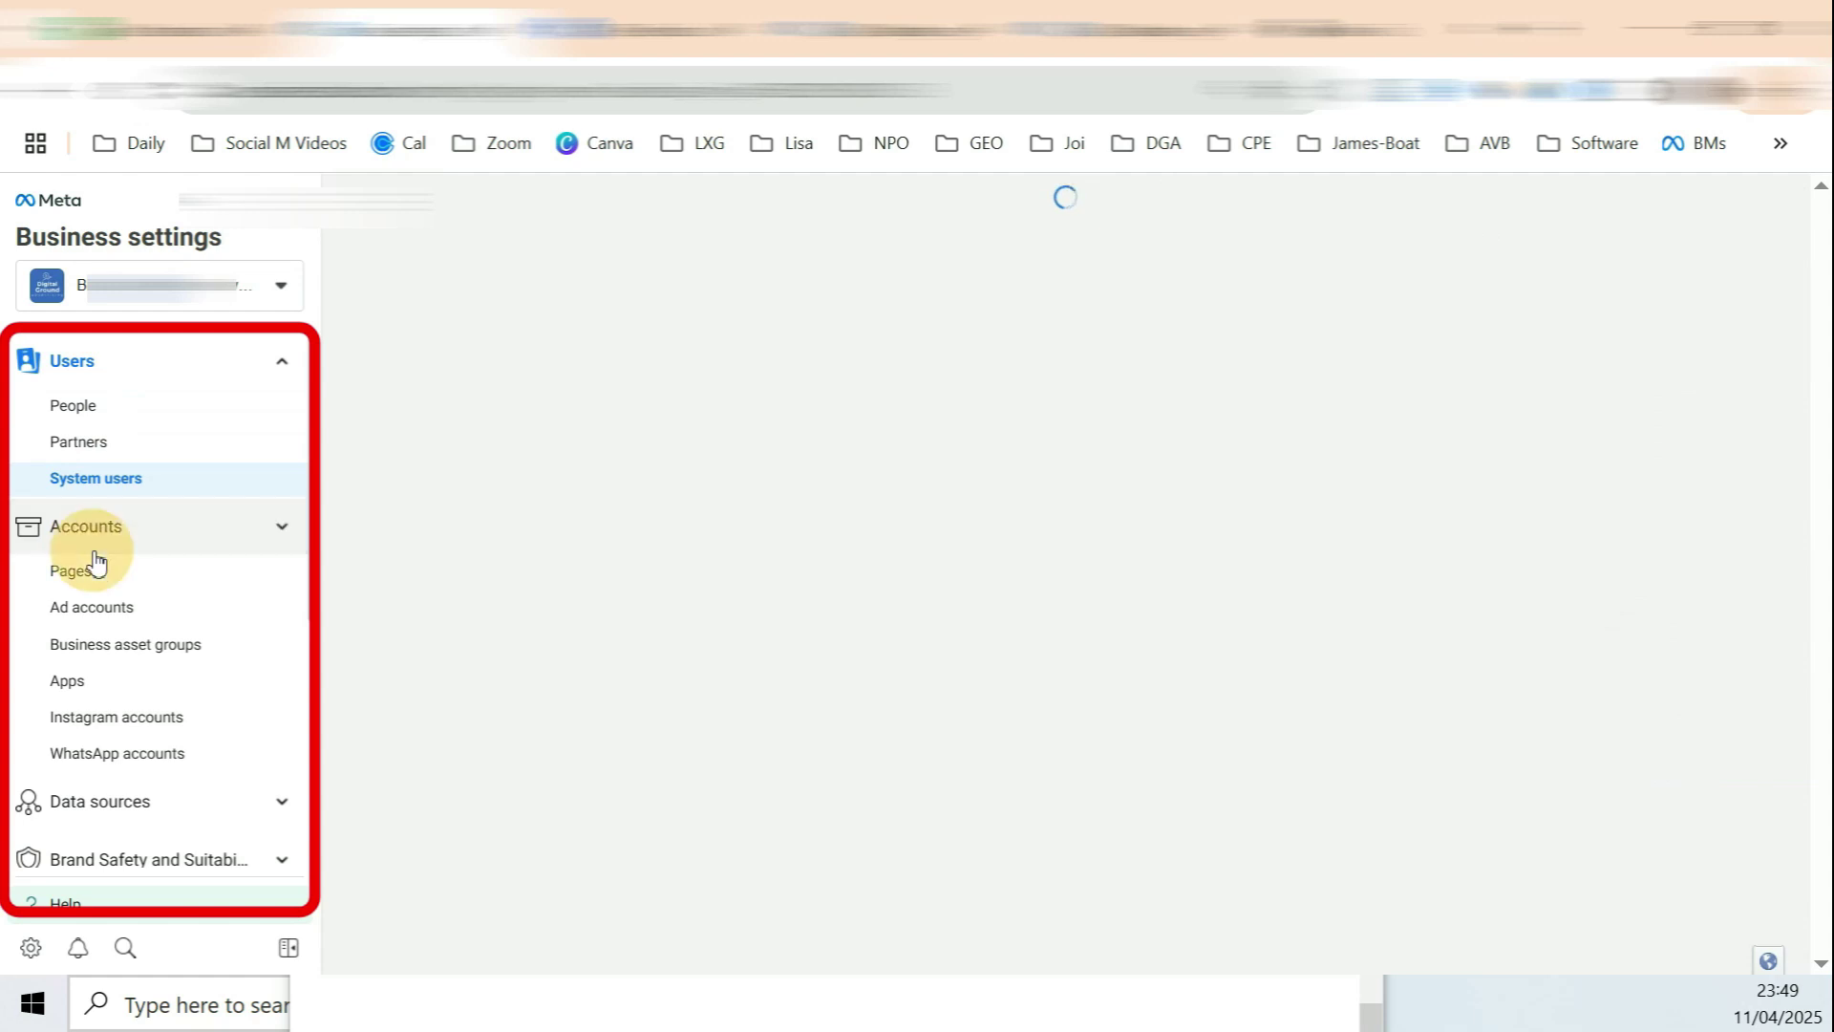
{"action": "left_click", "coordinate": [110, 598]}
{"action": "left_click", "coordinate": [164, 536]}
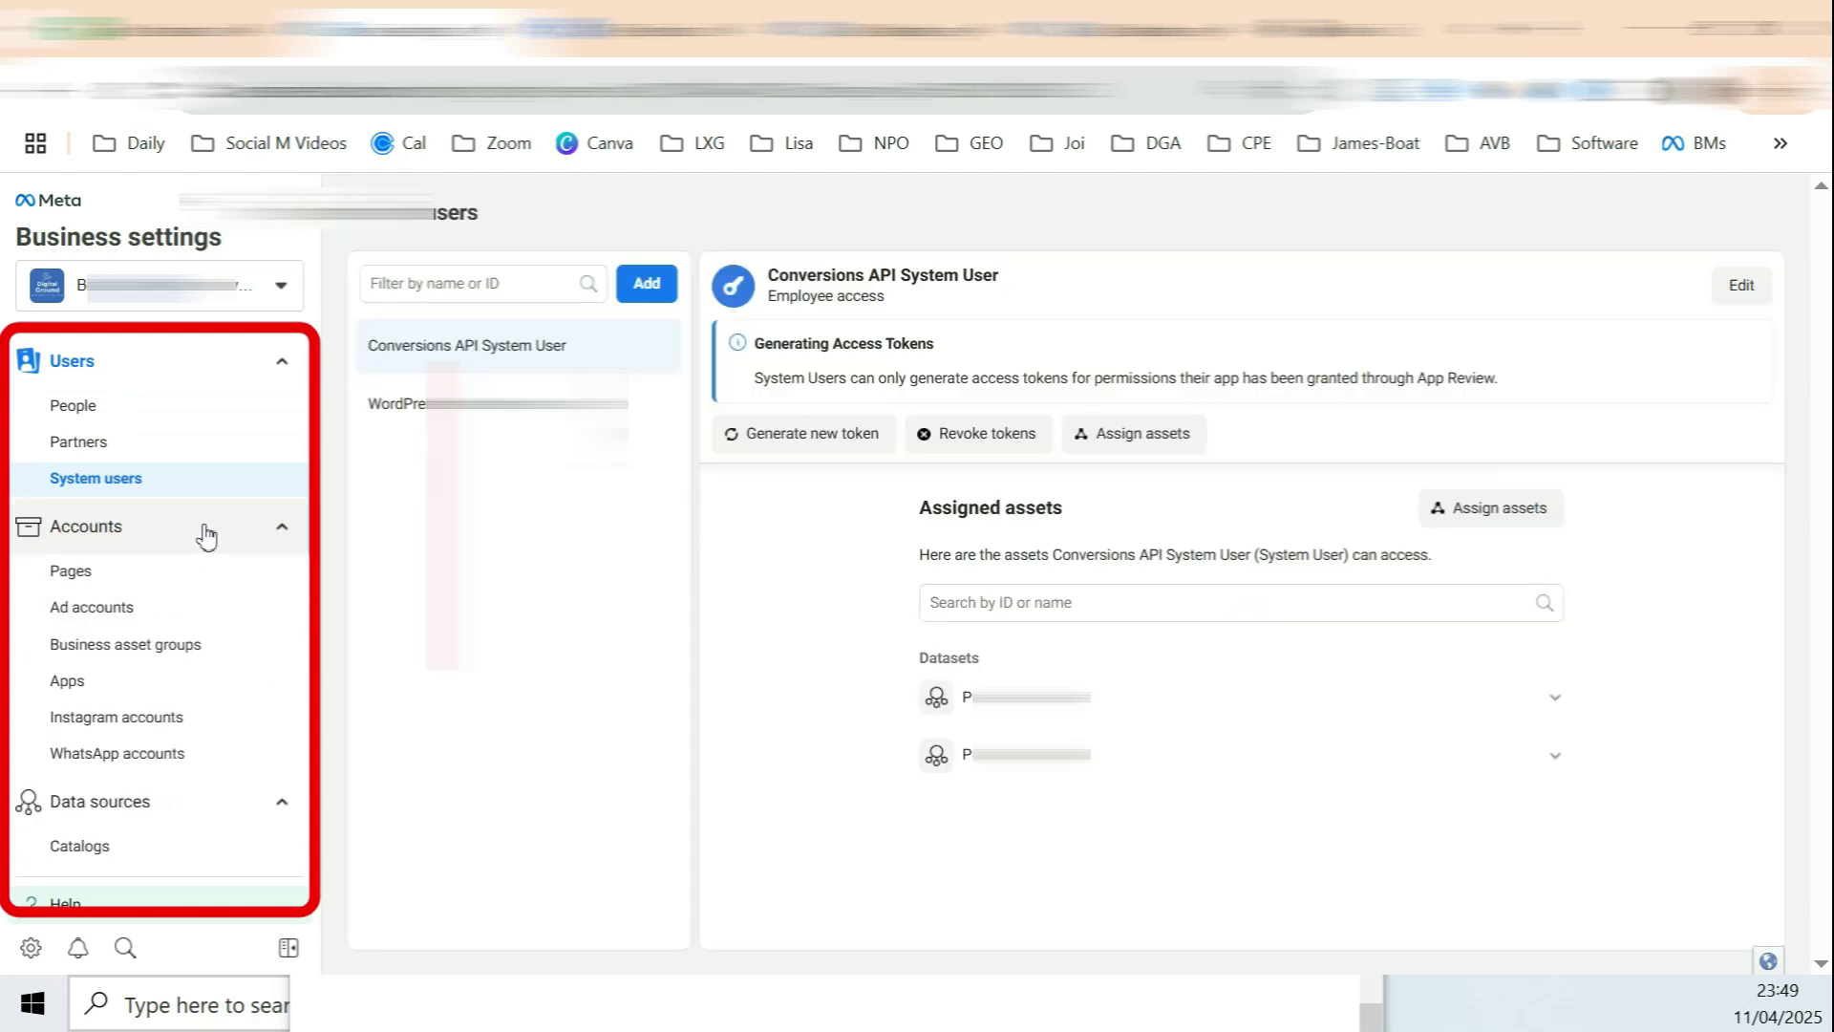
{"action": "left_click", "coordinate": [114, 571]}
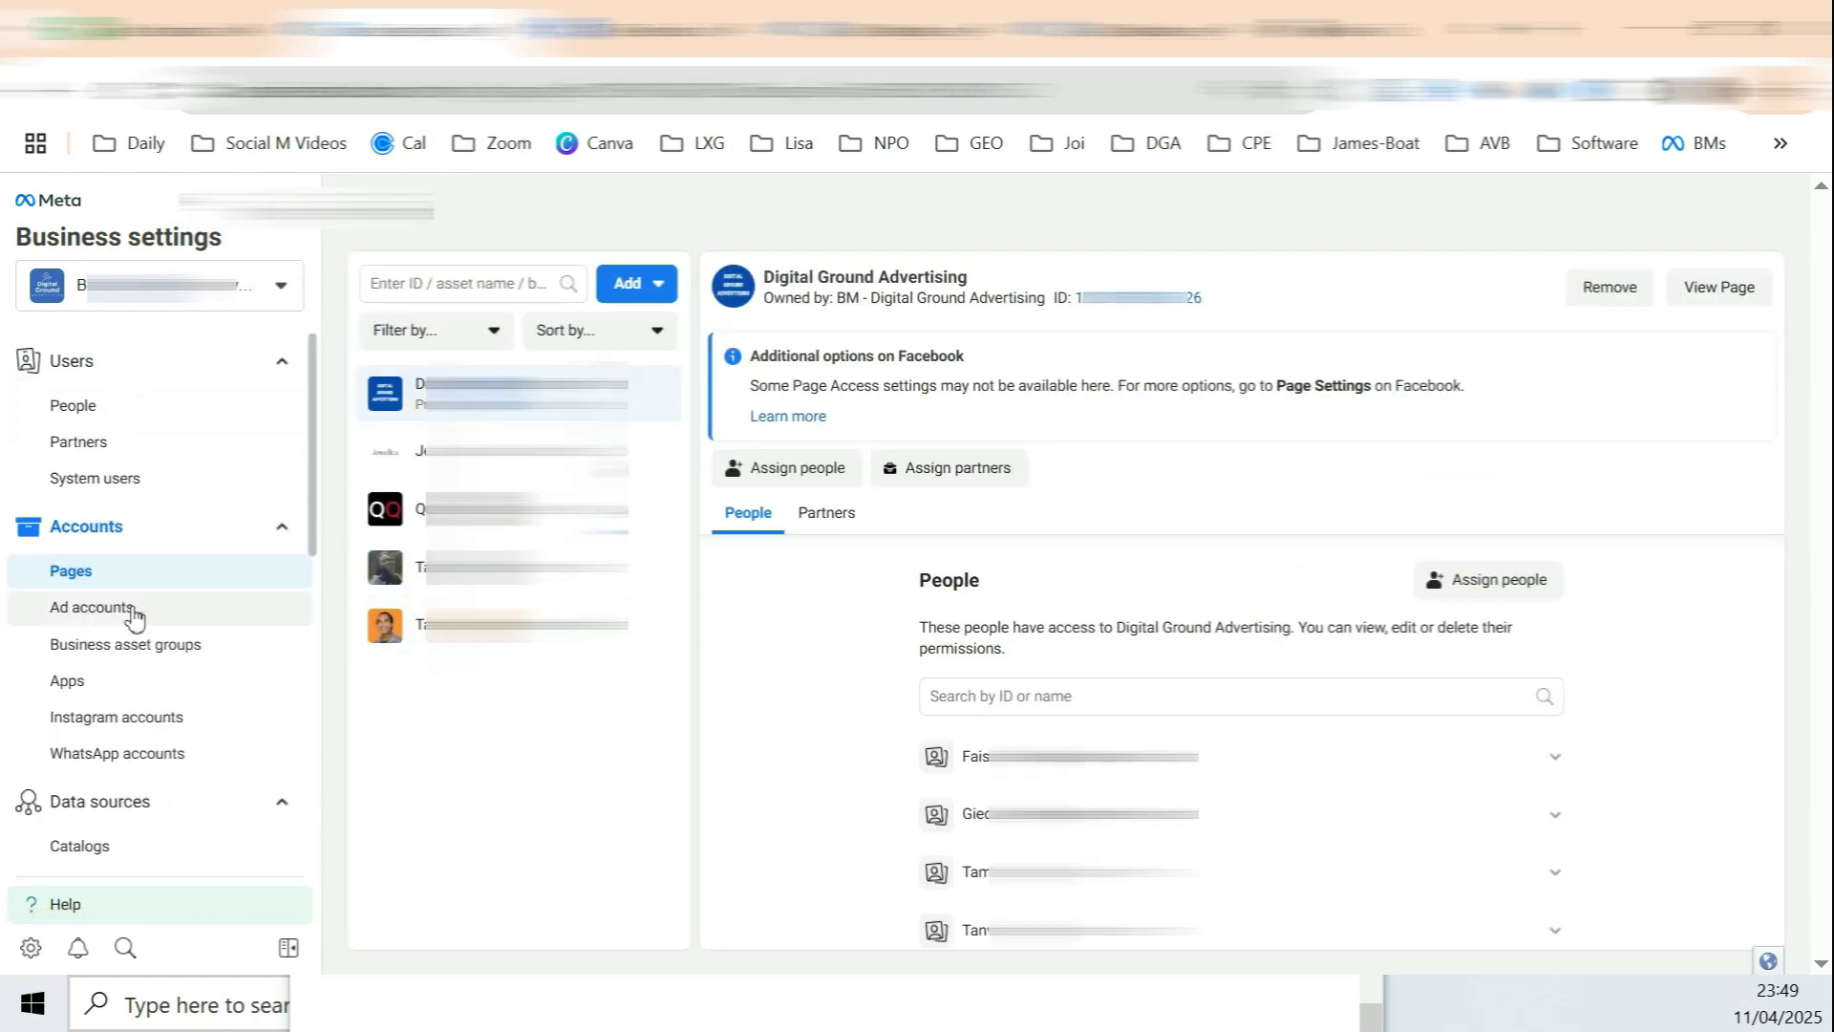
{"action": "left_click", "coordinate": [134, 616]}
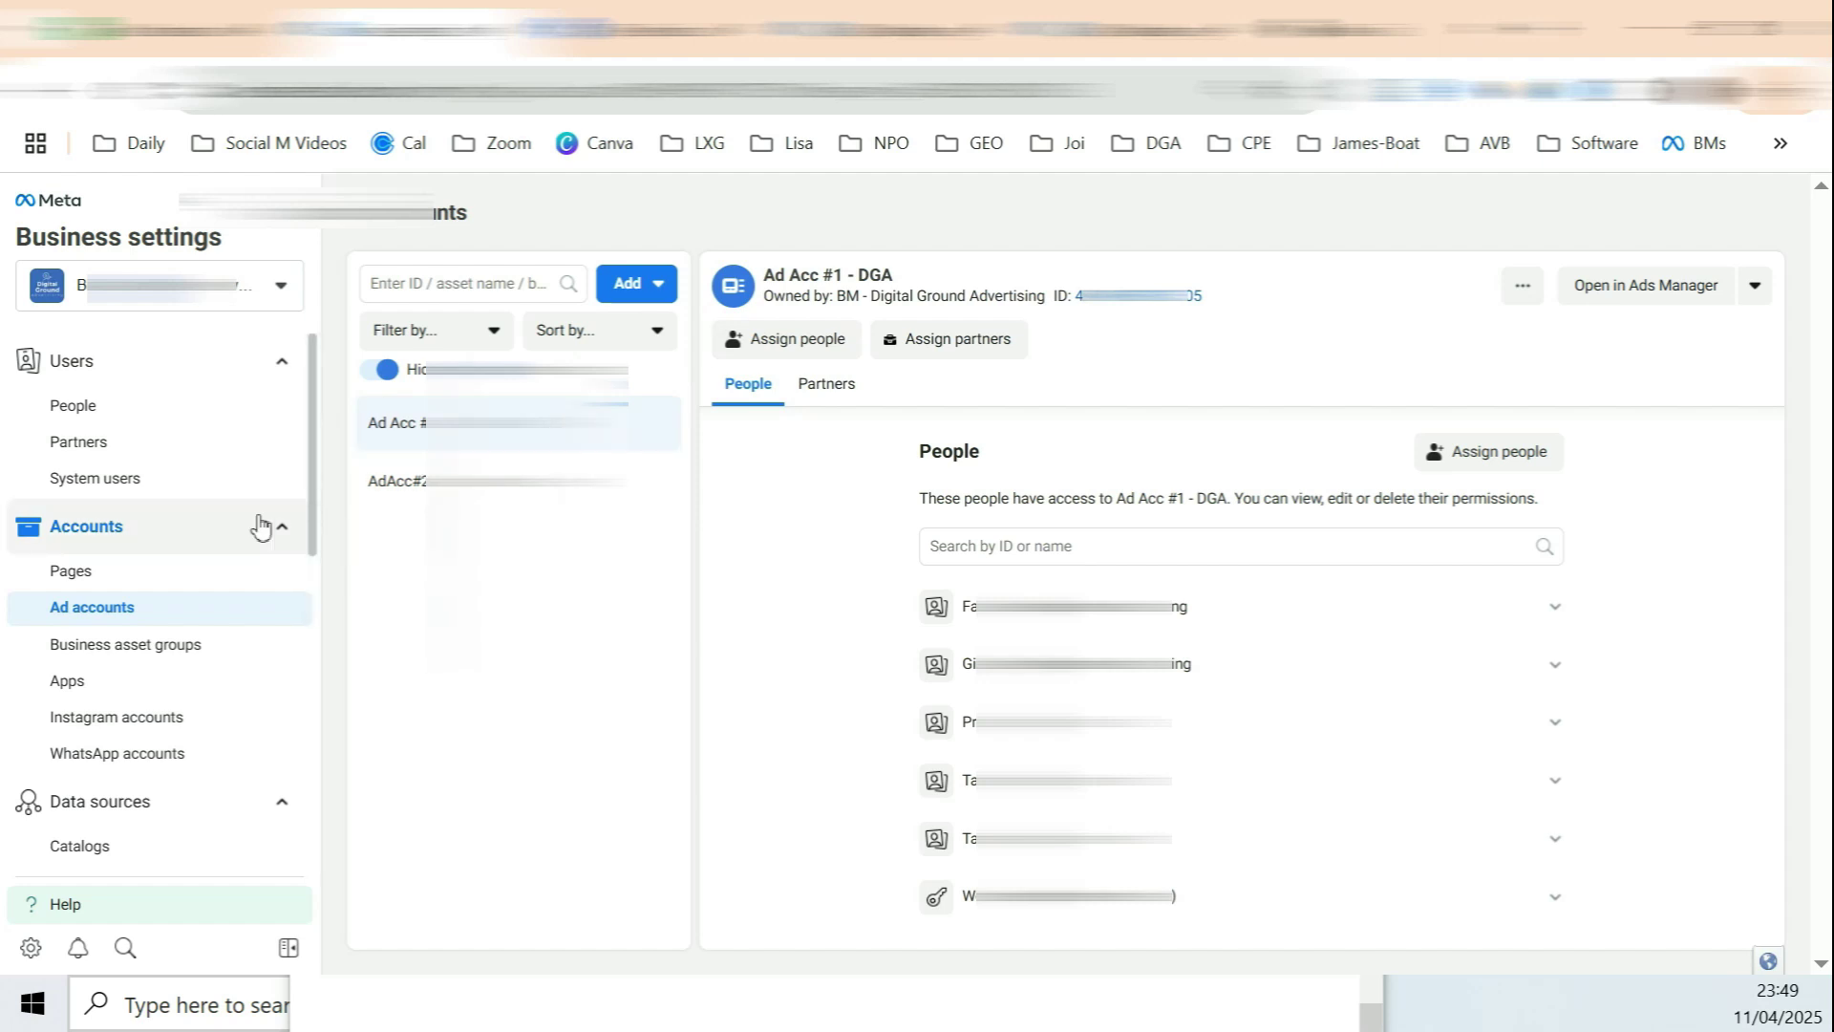
Step: Read the People access-level explanations, then open Business info
{"action": "left_click", "coordinate": [99, 421]}
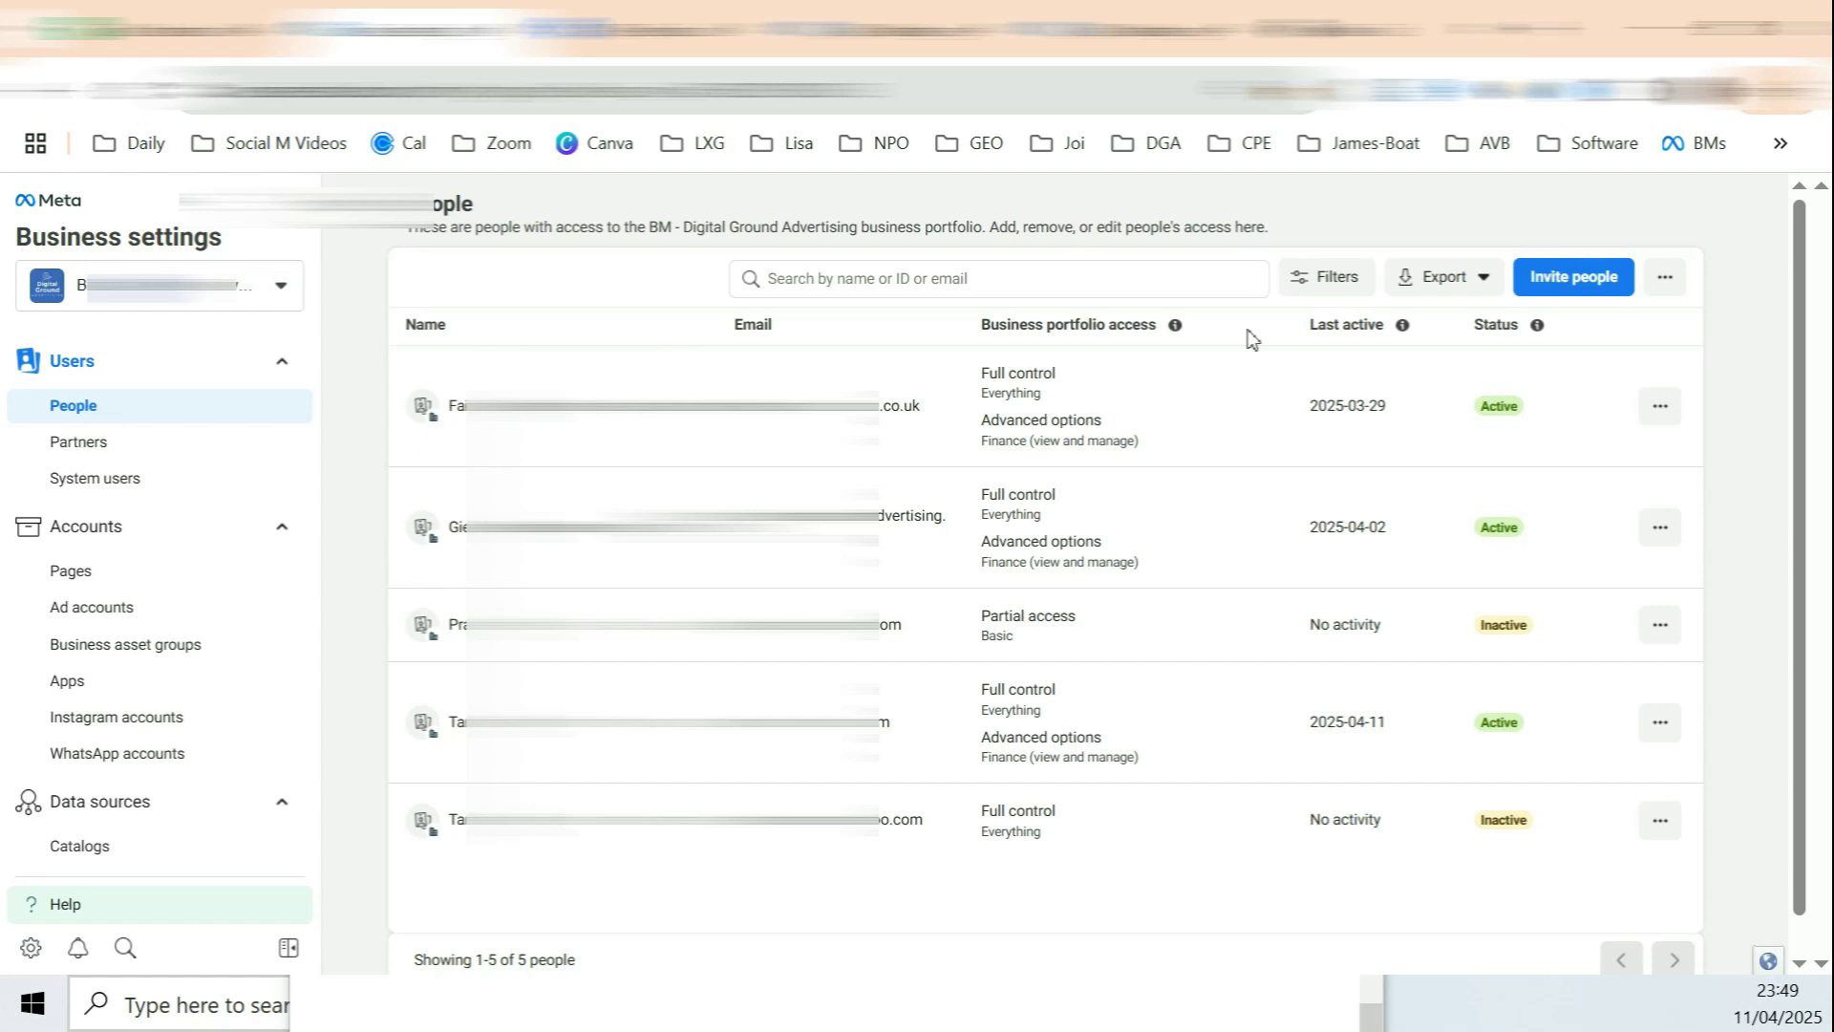
{"action": "left_click", "coordinate": [1175, 325]}
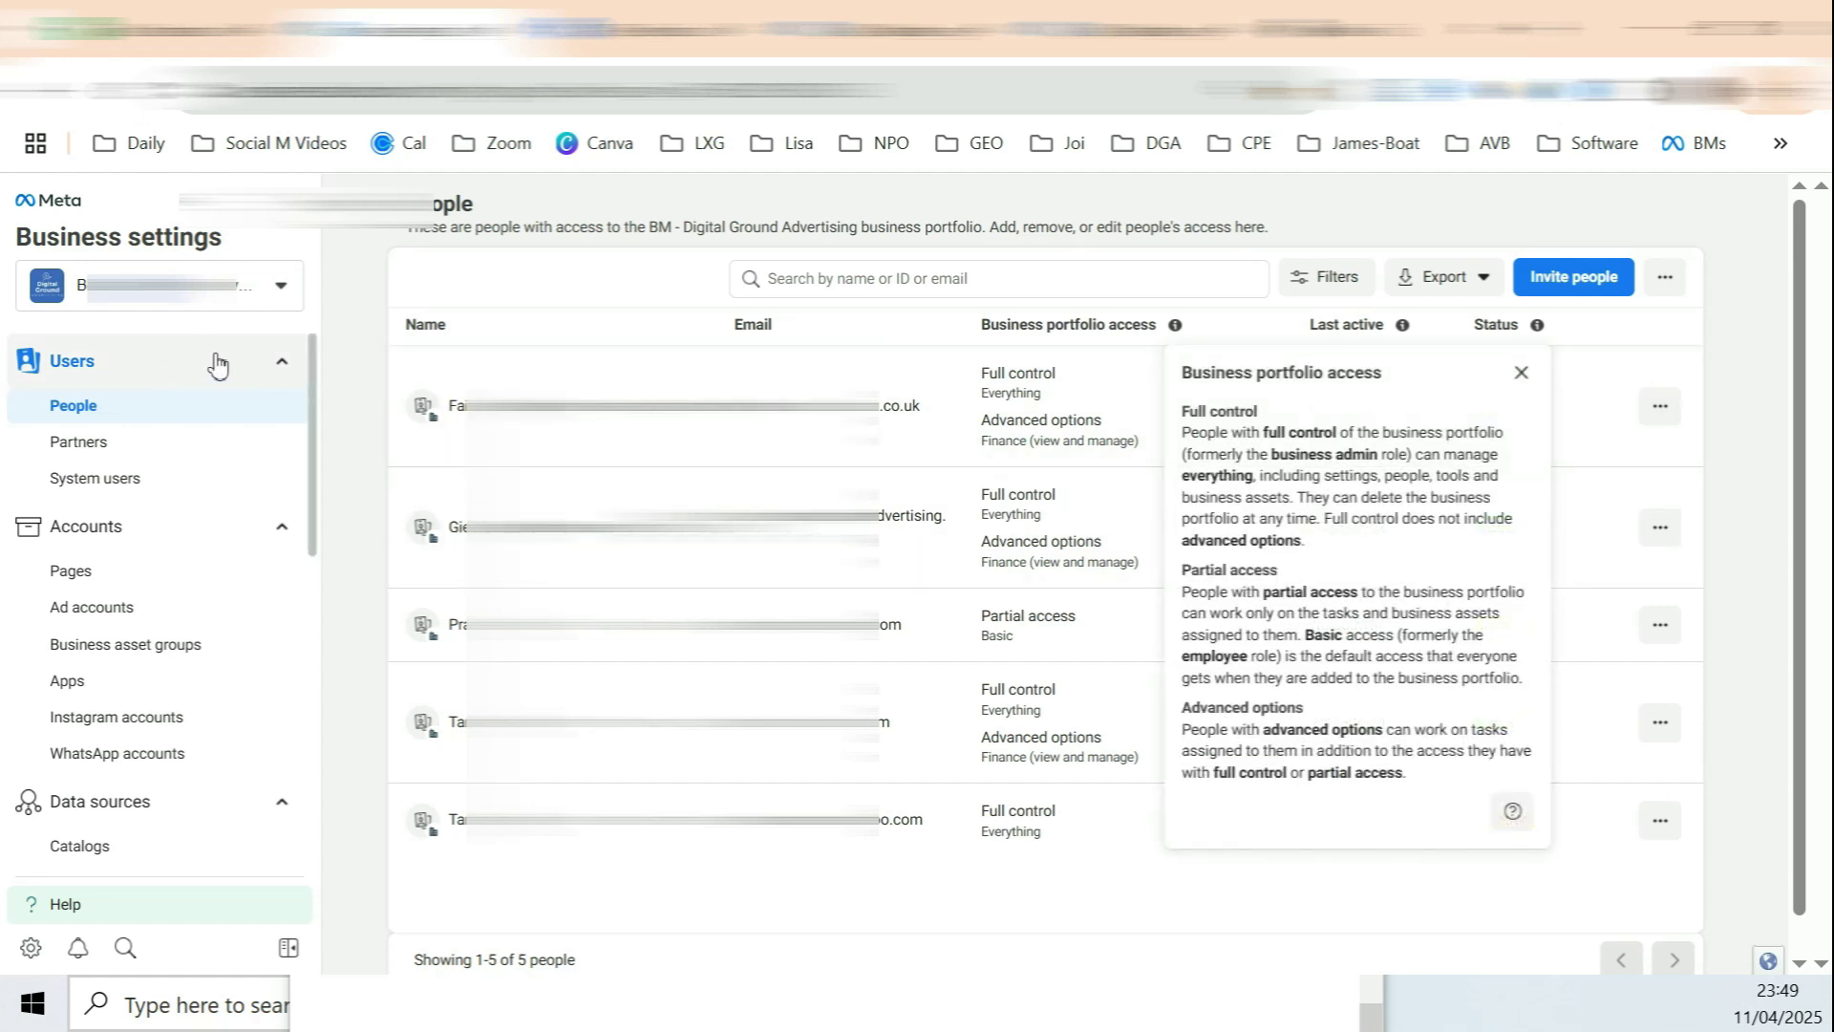
{"action": "scroll", "coordinate": [122, 459], "scroll_direction": "down", "scroll_amount": 5}
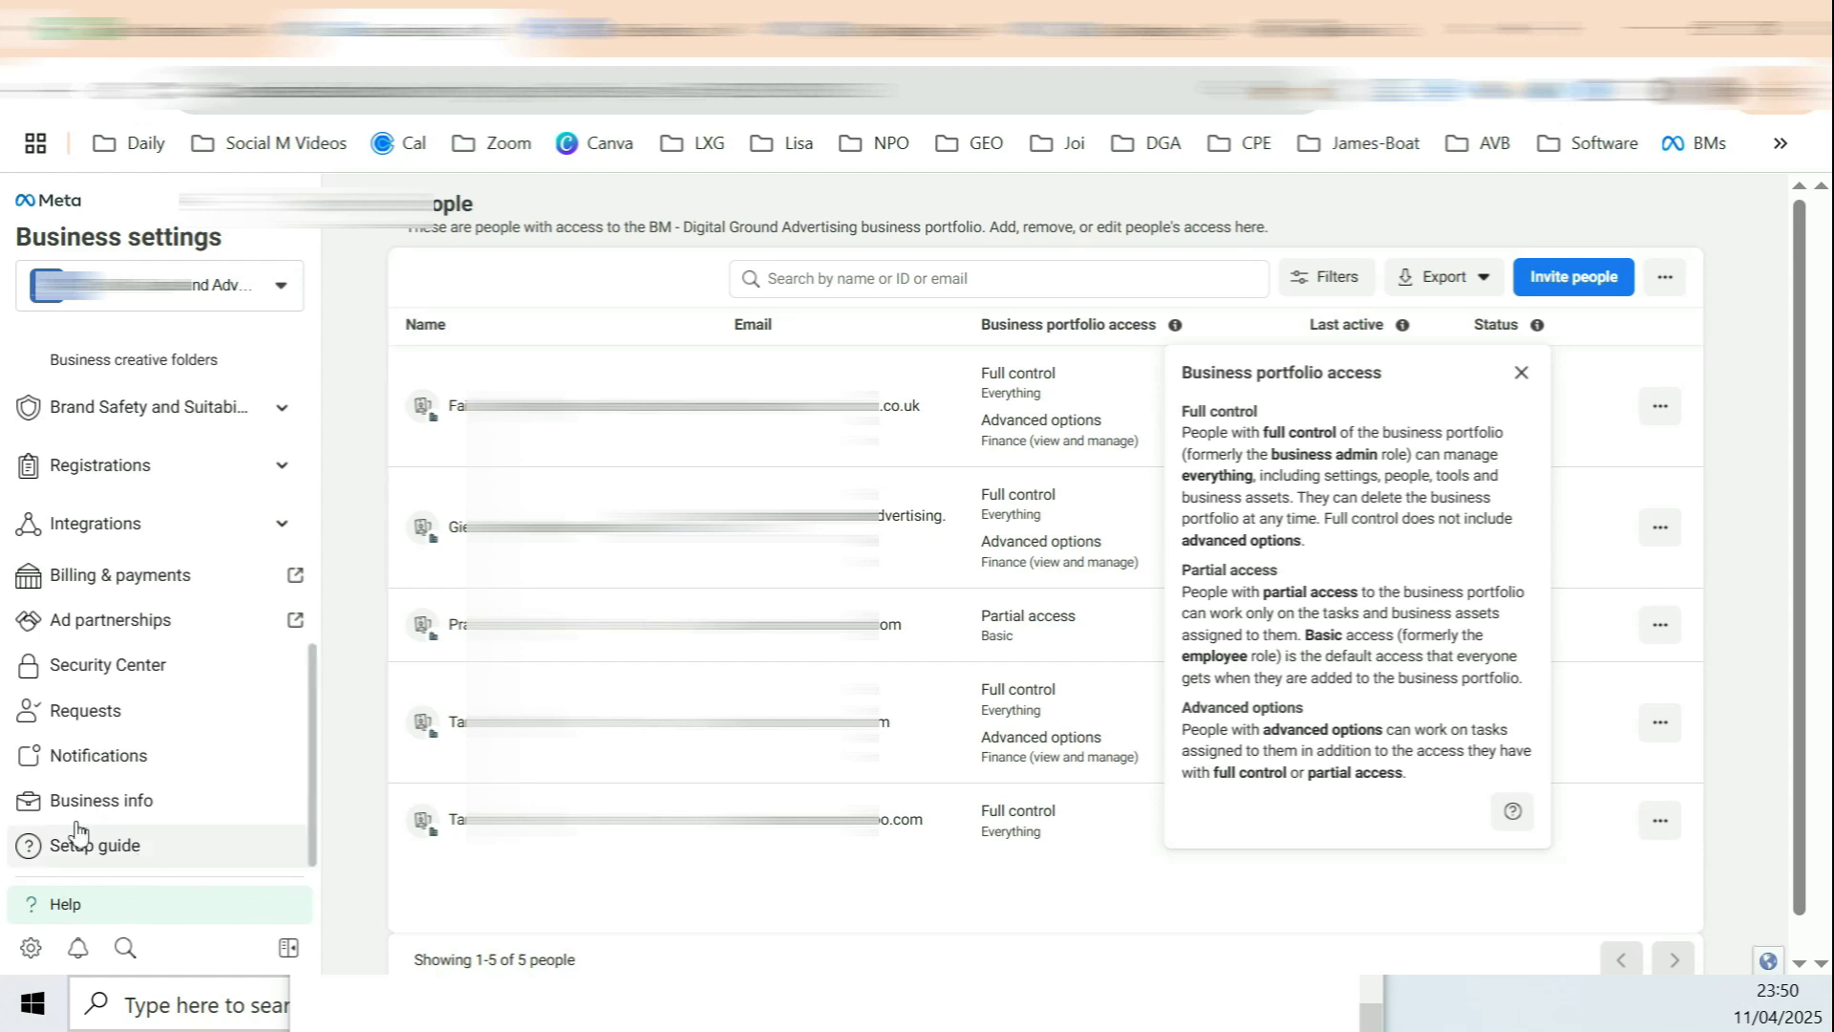
{"action": "left_click", "coordinate": [128, 814]}
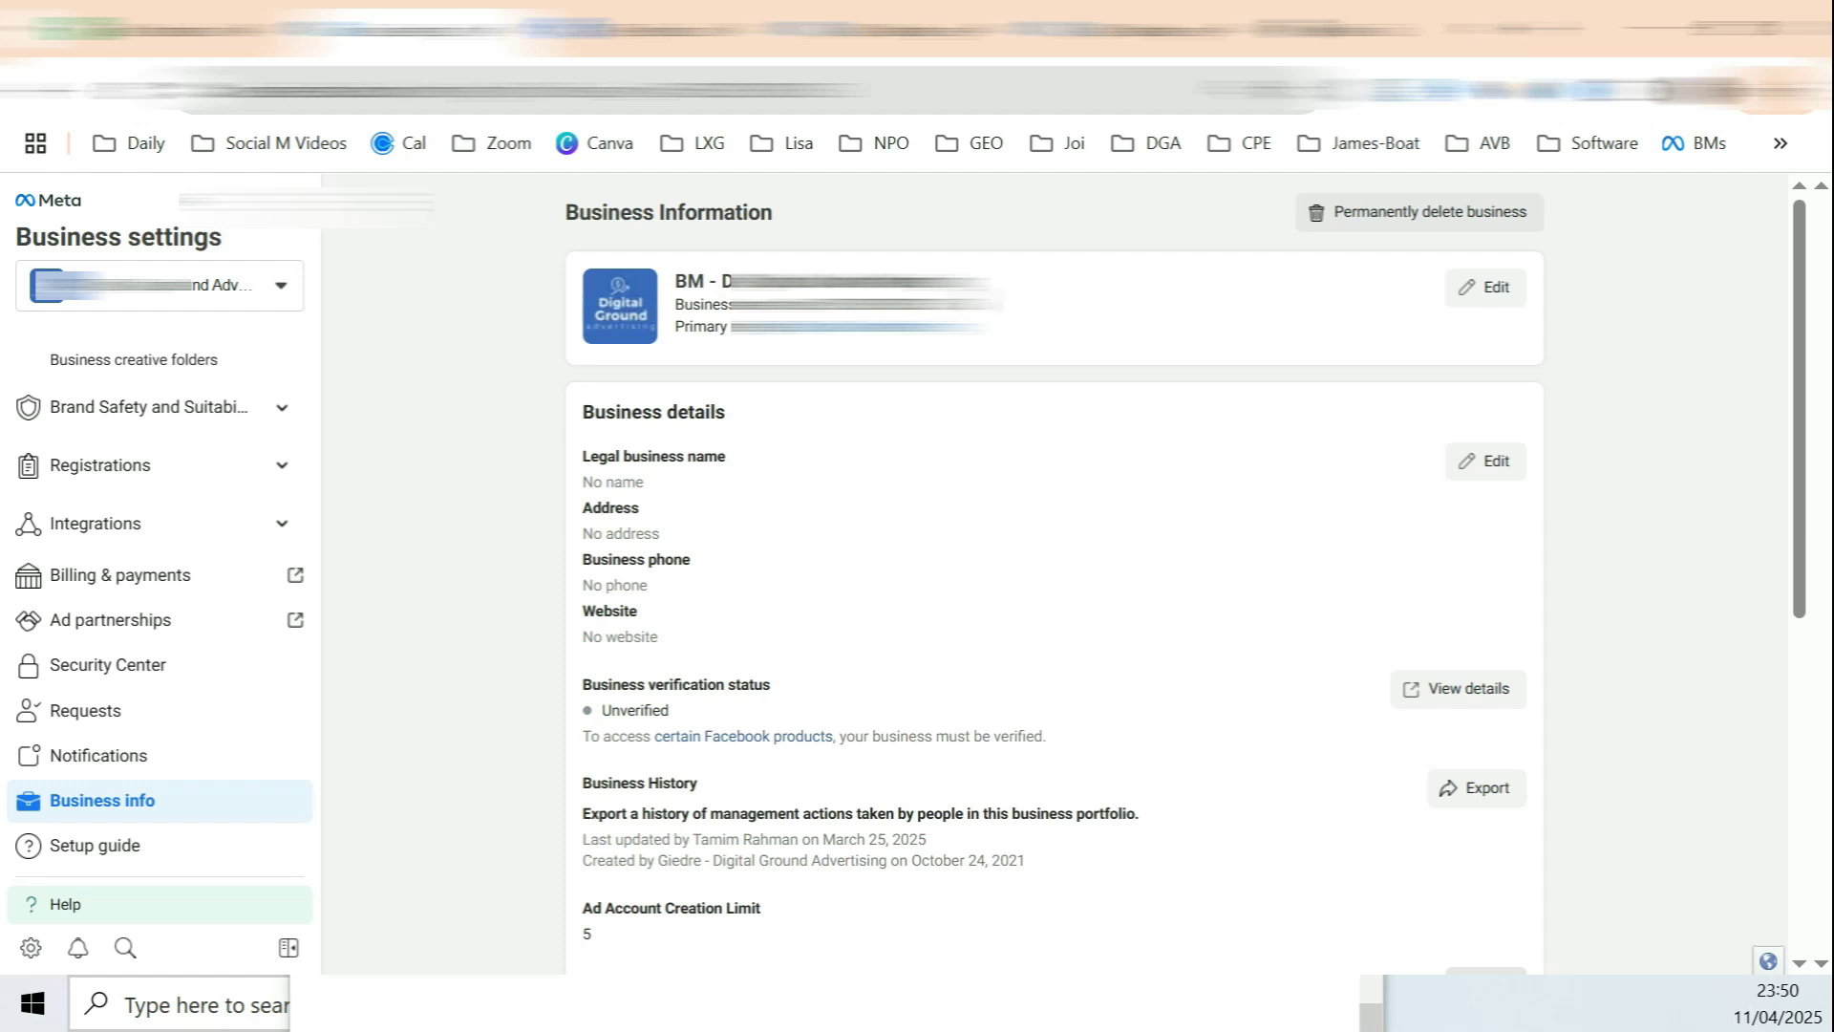
Step: Edit the business name, then open Ads Manager's full list of portfolios and ad accounts
{"action": "left_click", "coordinate": [1483, 298]}
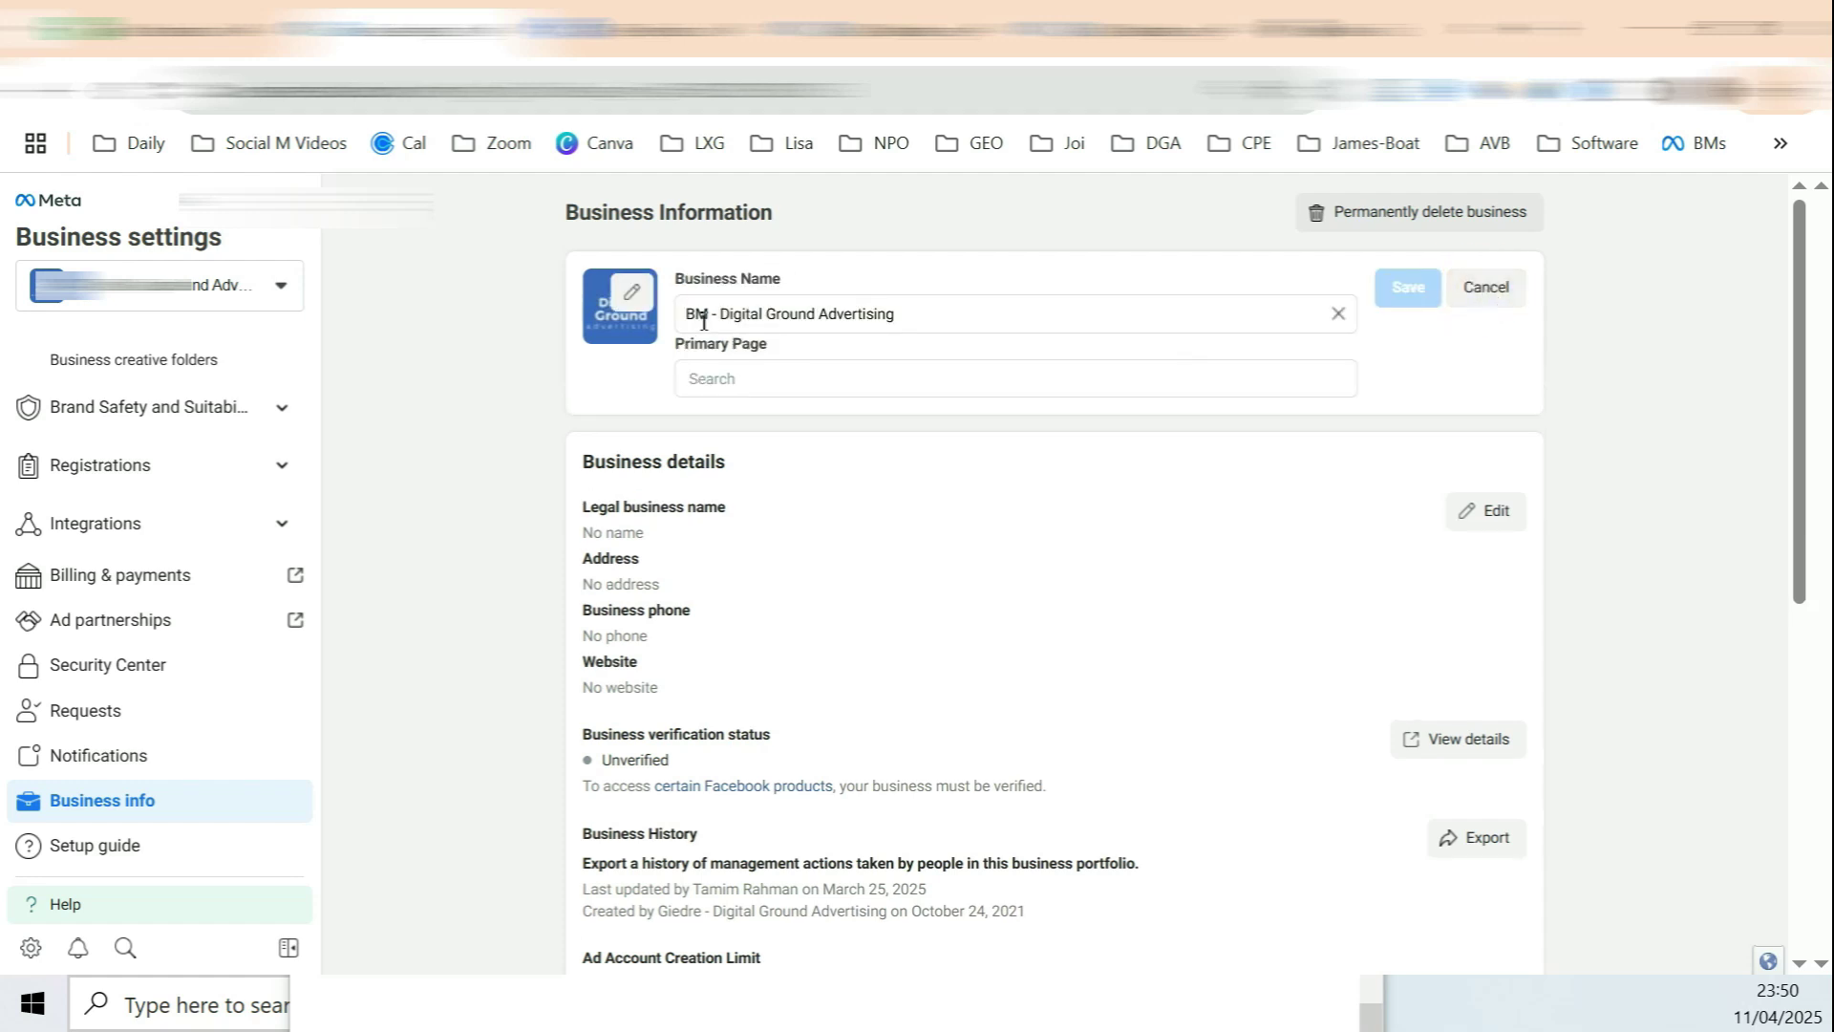
{"action": "left_click_drag", "start_coordinate": [673, 317], "coordinate": [724, 323]}
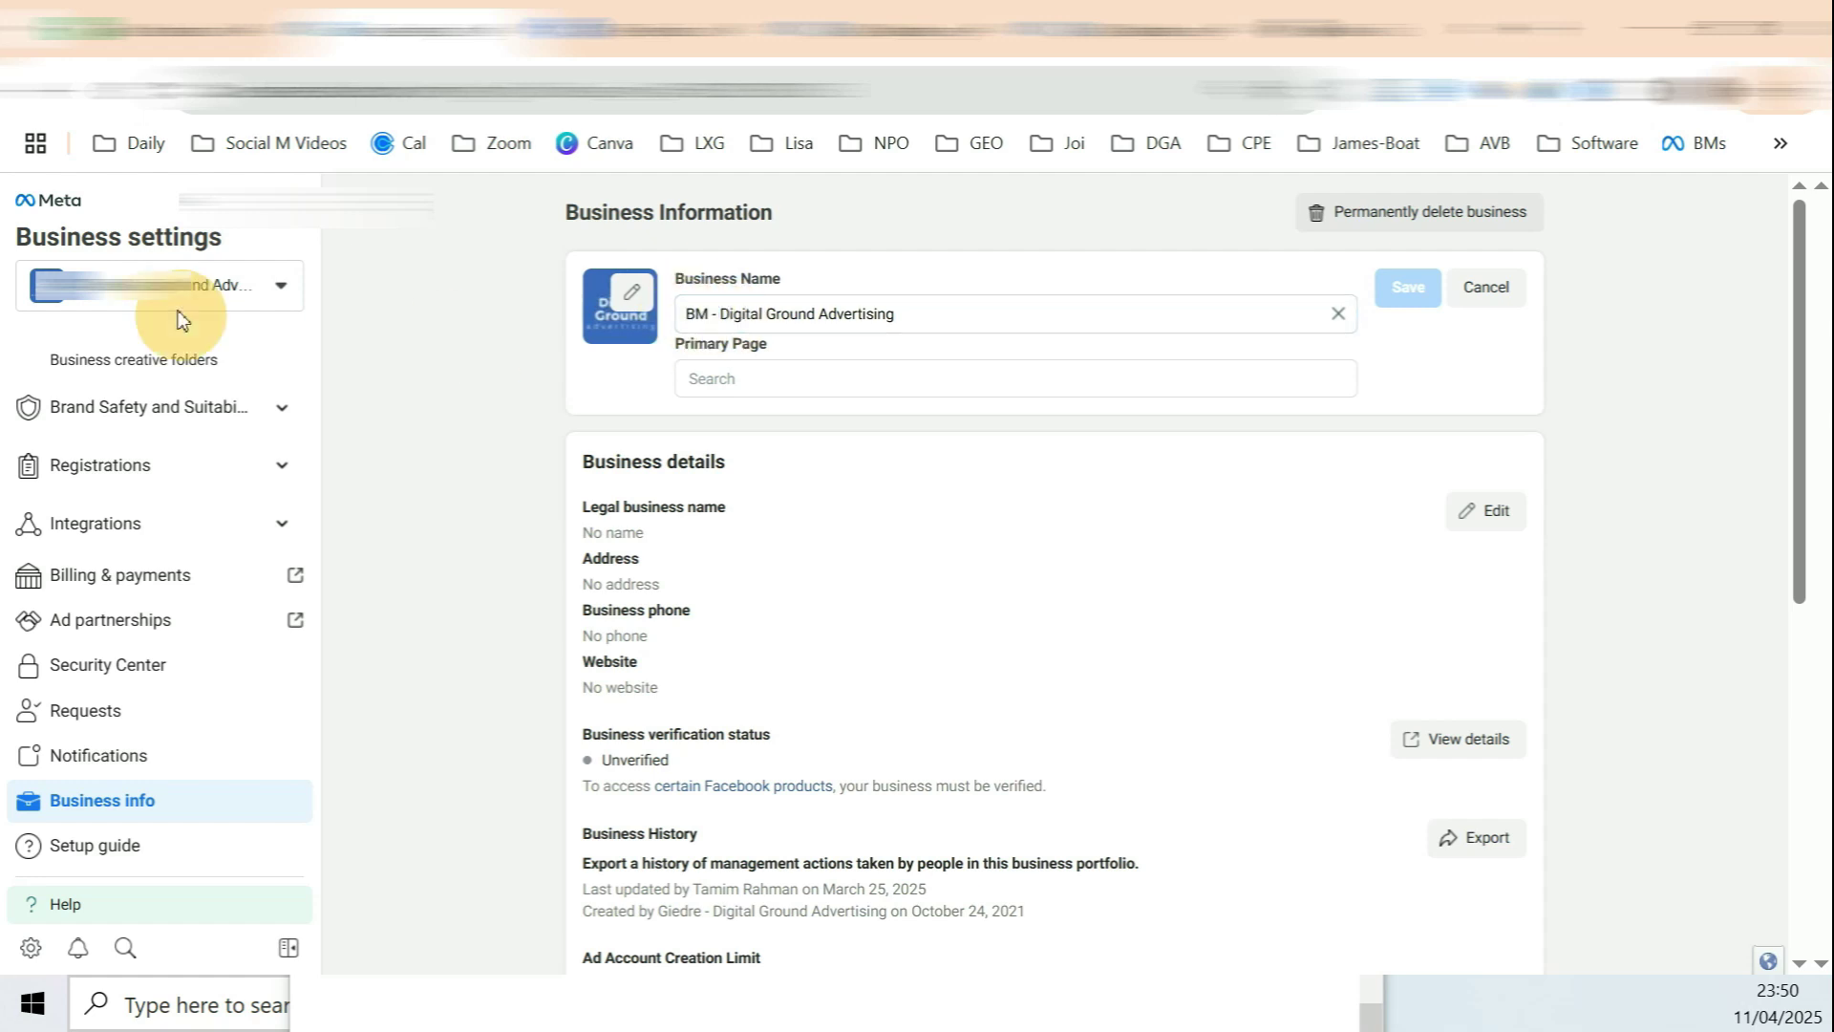
{"action": "left_click", "coordinate": [281, 285]}
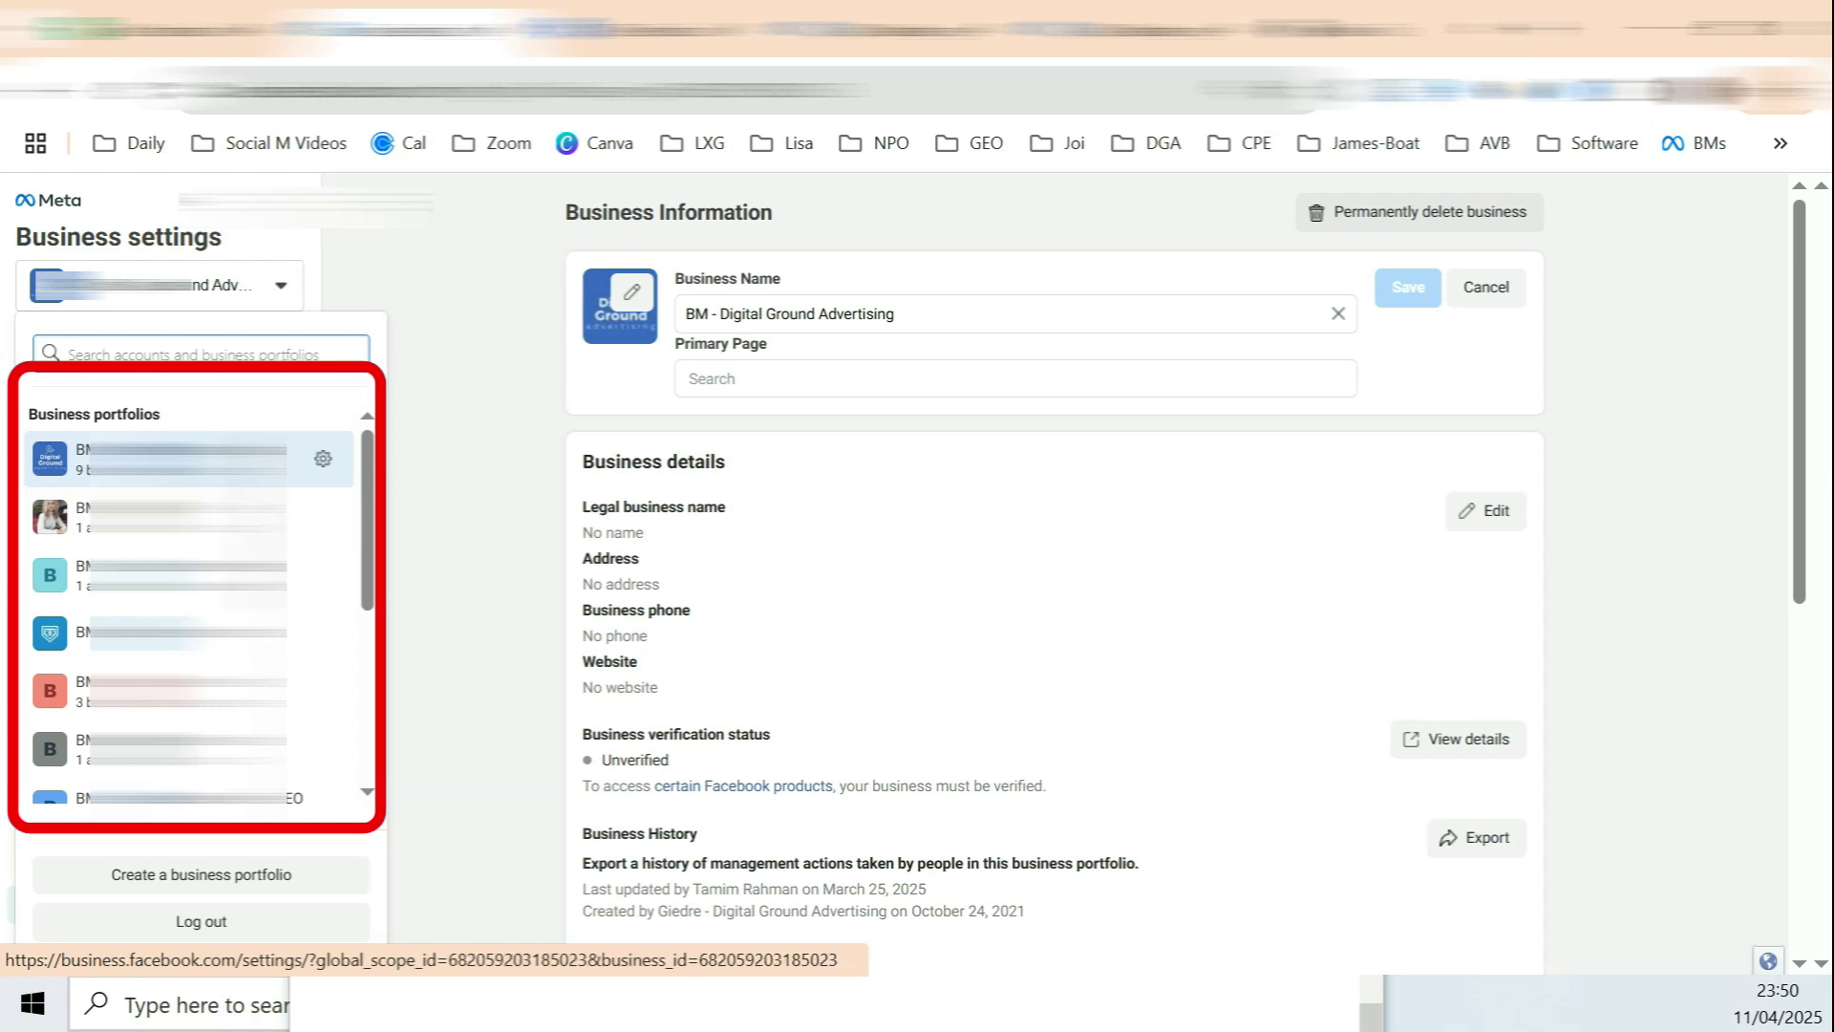
{"action": "left_click", "coordinate": [481, 435]}
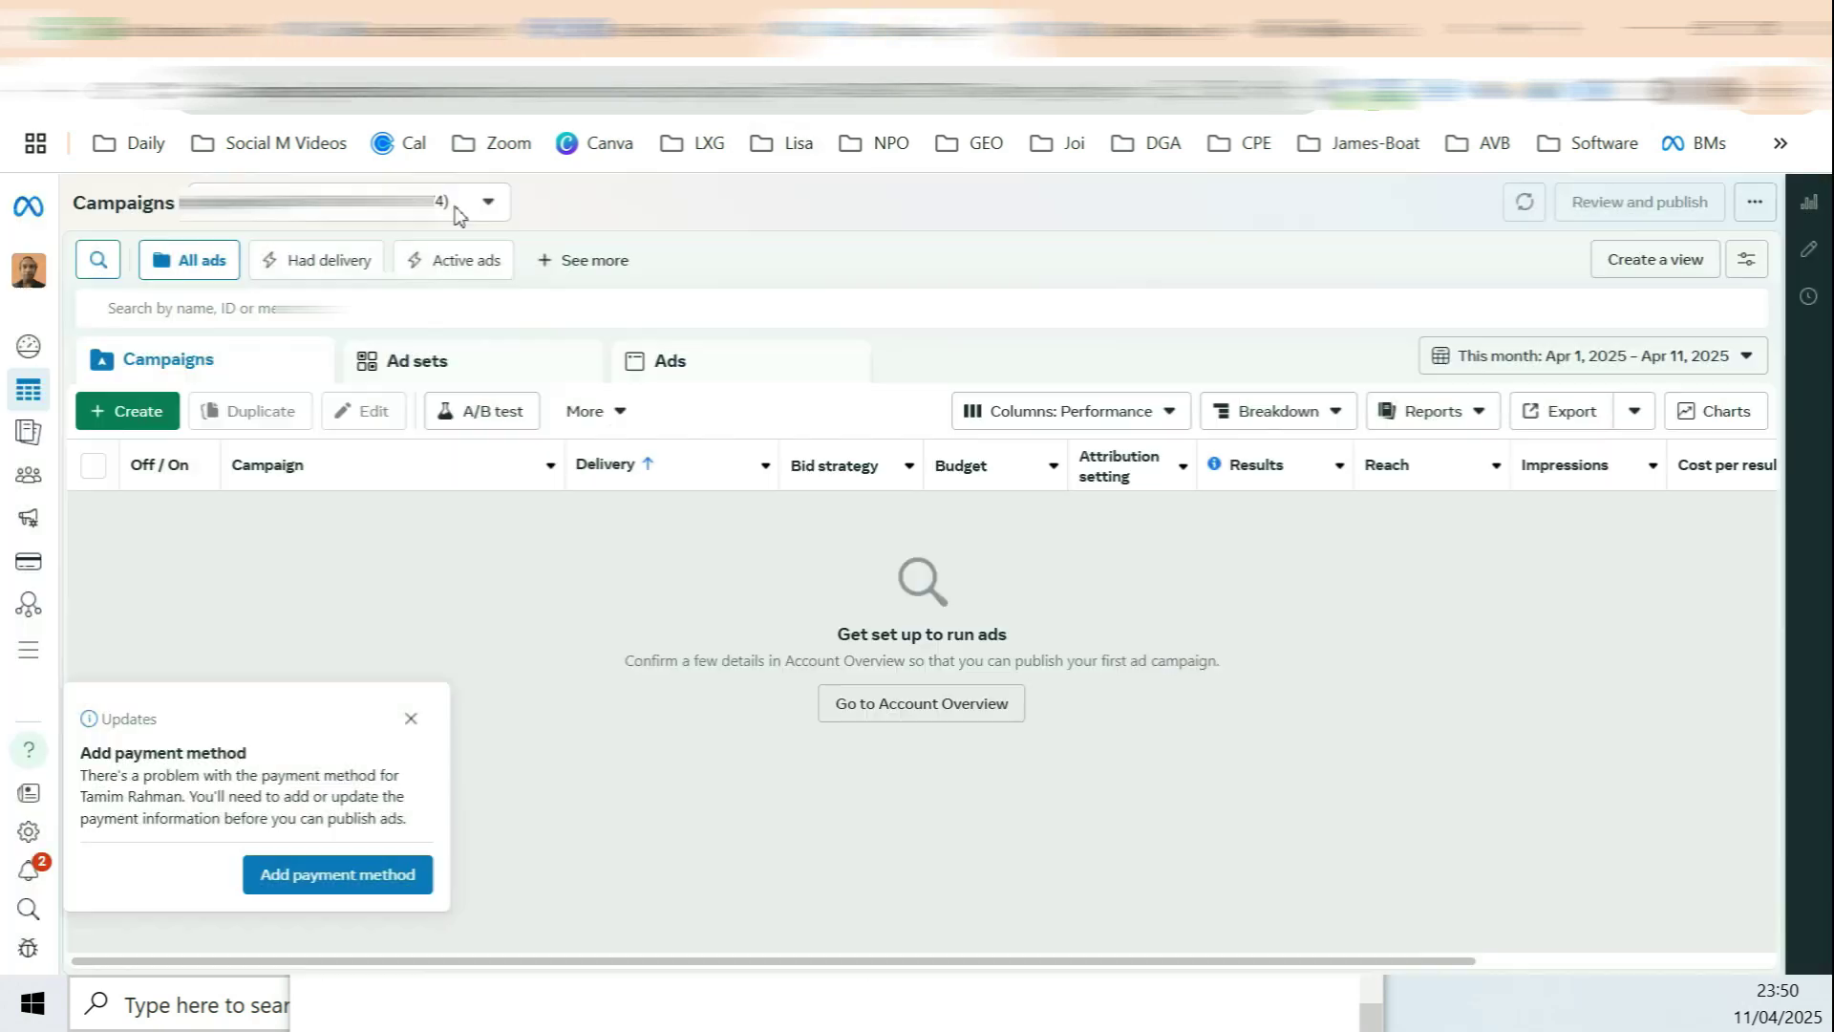
{"action": "left_click", "coordinate": [454, 208]}
{"action": "left_click", "coordinate": [361, 361]}
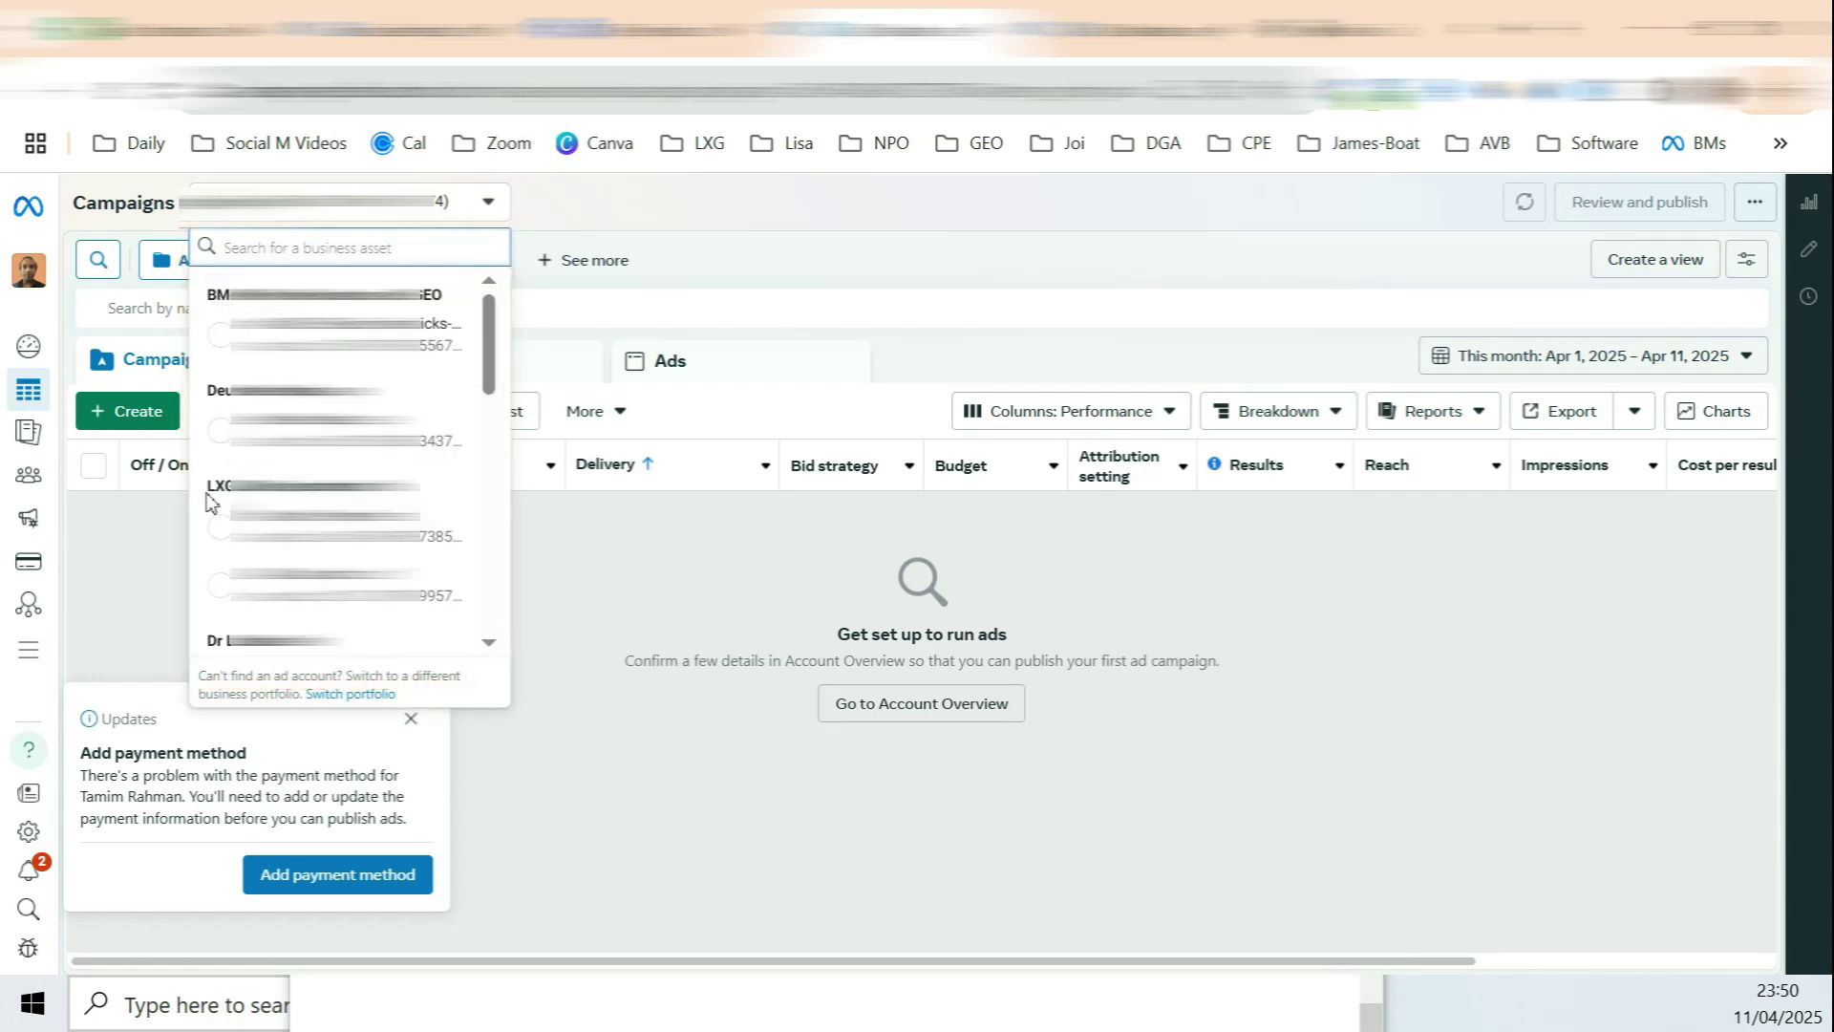
Step: Scroll through the ad accounts, then select the Business Name text in Business Settings
{"action": "scroll", "coordinate": [220, 462], "scroll_direction": "down", "scroll_amount": 3}
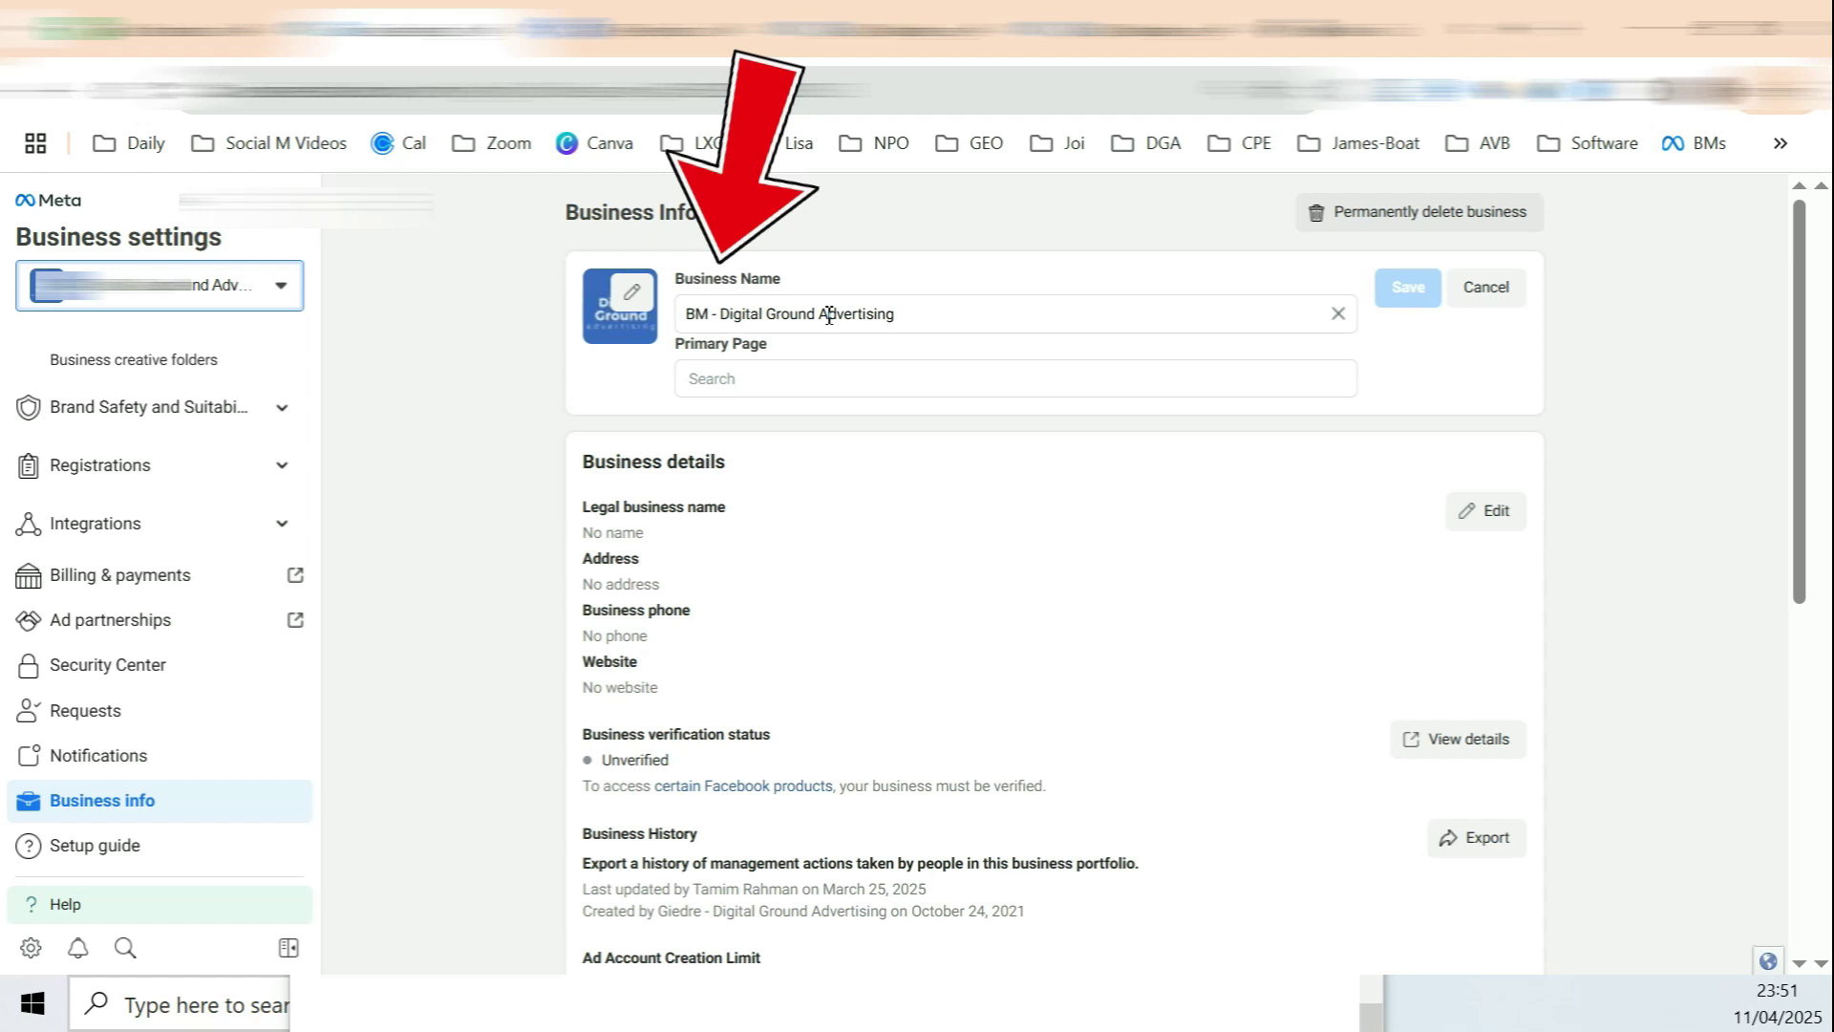
{"action": "left_click_drag", "start_coordinate": [808, 315], "coordinate": [611, 323]}
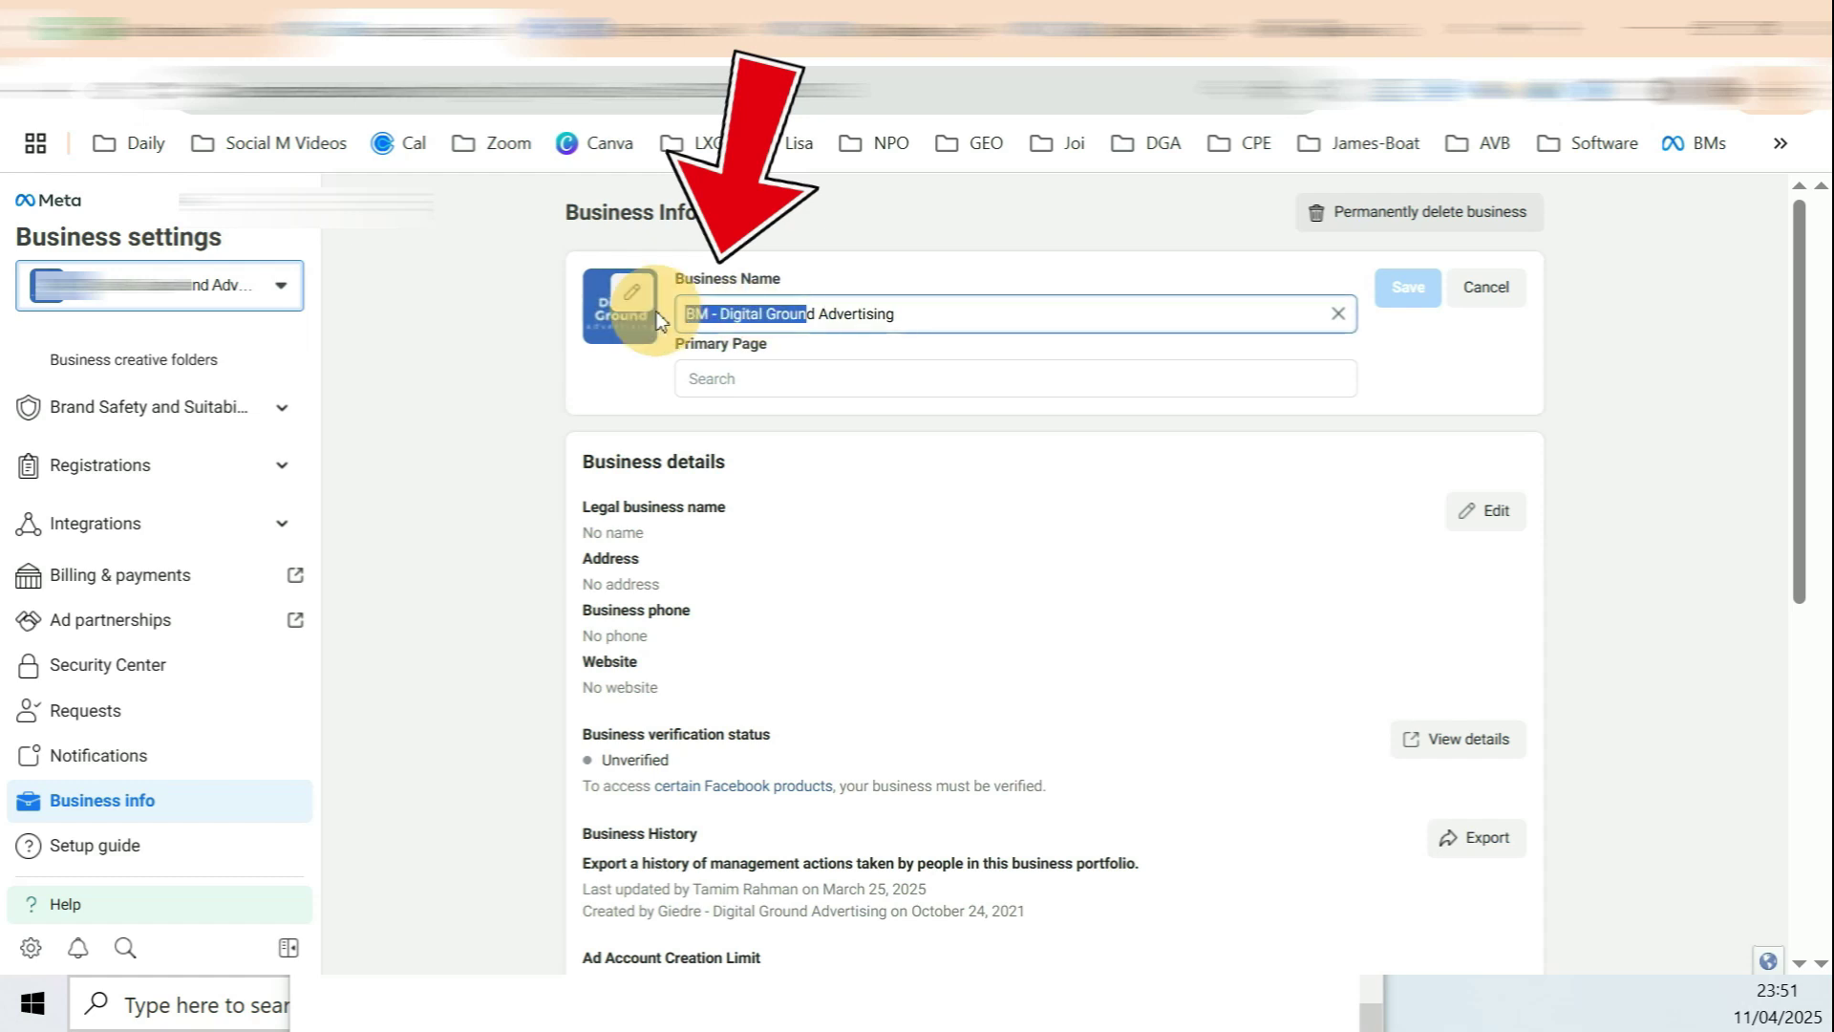
Step: Clear the Business Name field and go to the People page
{"action": "left_click", "coordinate": [1337, 313]}
{"action": "scroll", "coordinate": [168, 667], "scroll_direction": "up", "scroll_amount": 5}
{"action": "left_click", "coordinate": [89, 412]}
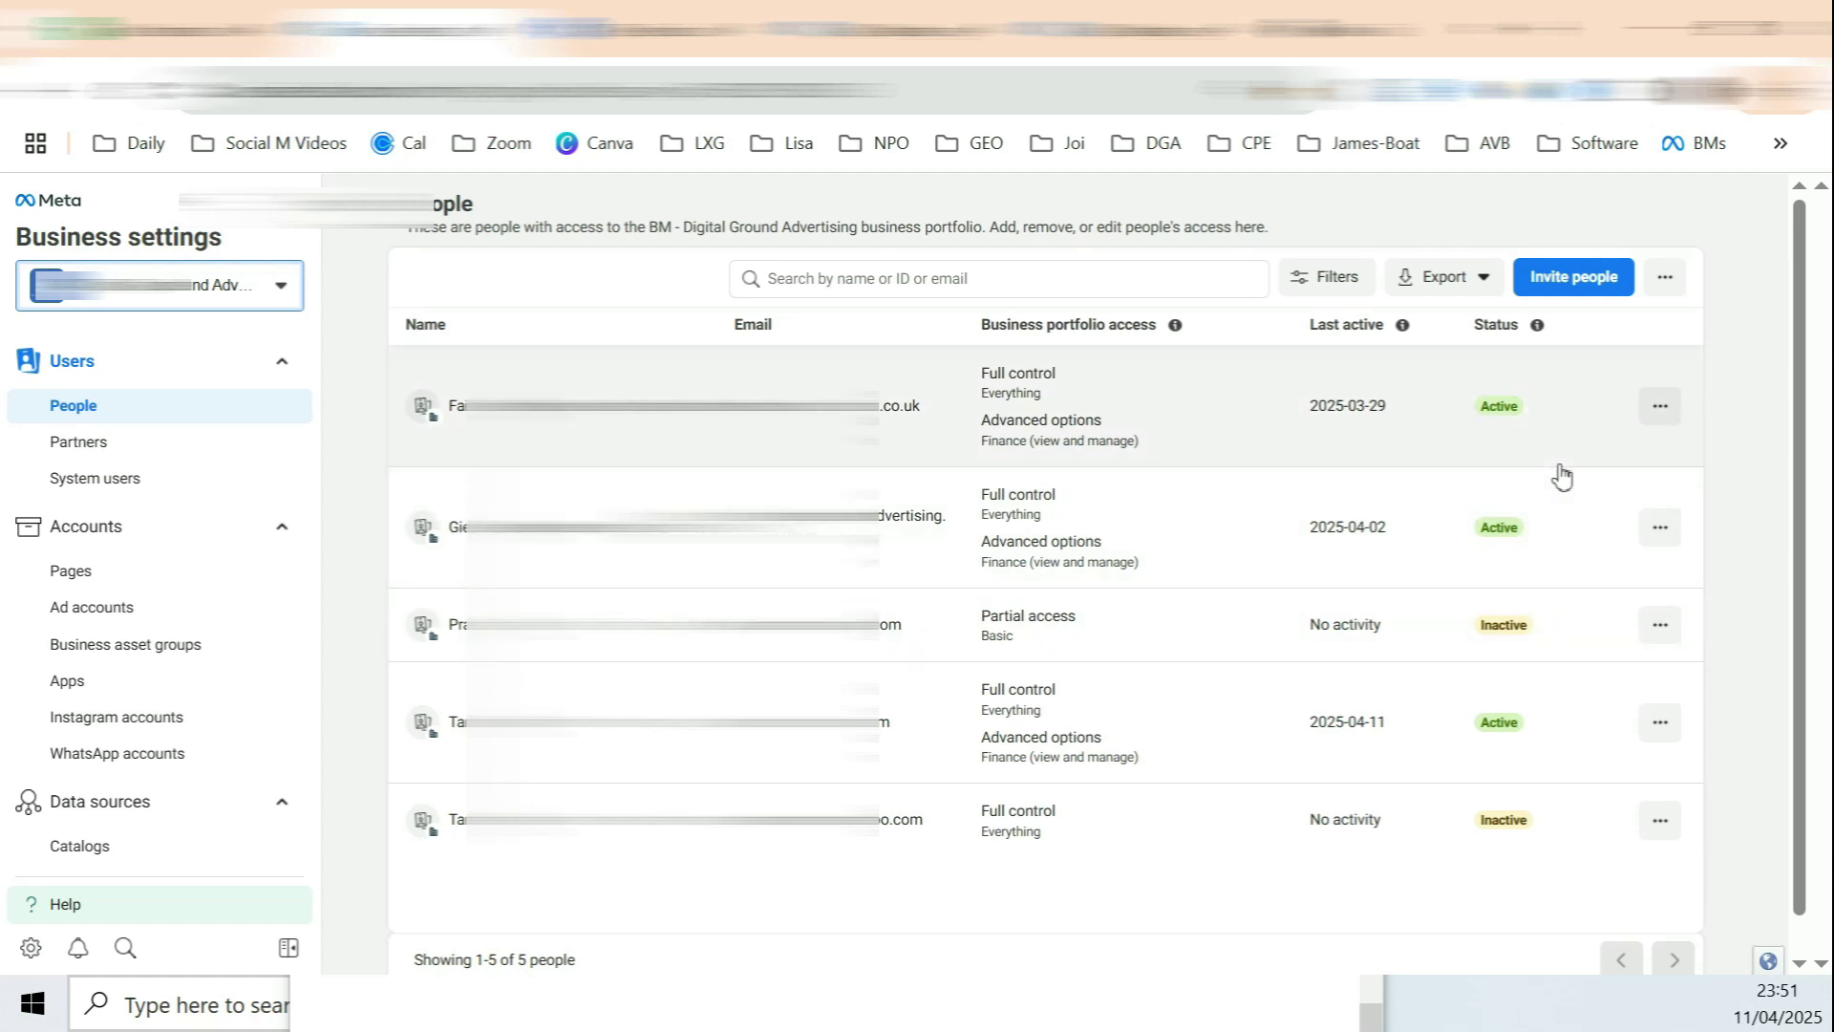
Step: Invite a person by their e-mail with Full control access and show the advanced finance options
{"action": "left_click", "coordinate": [1566, 286]}
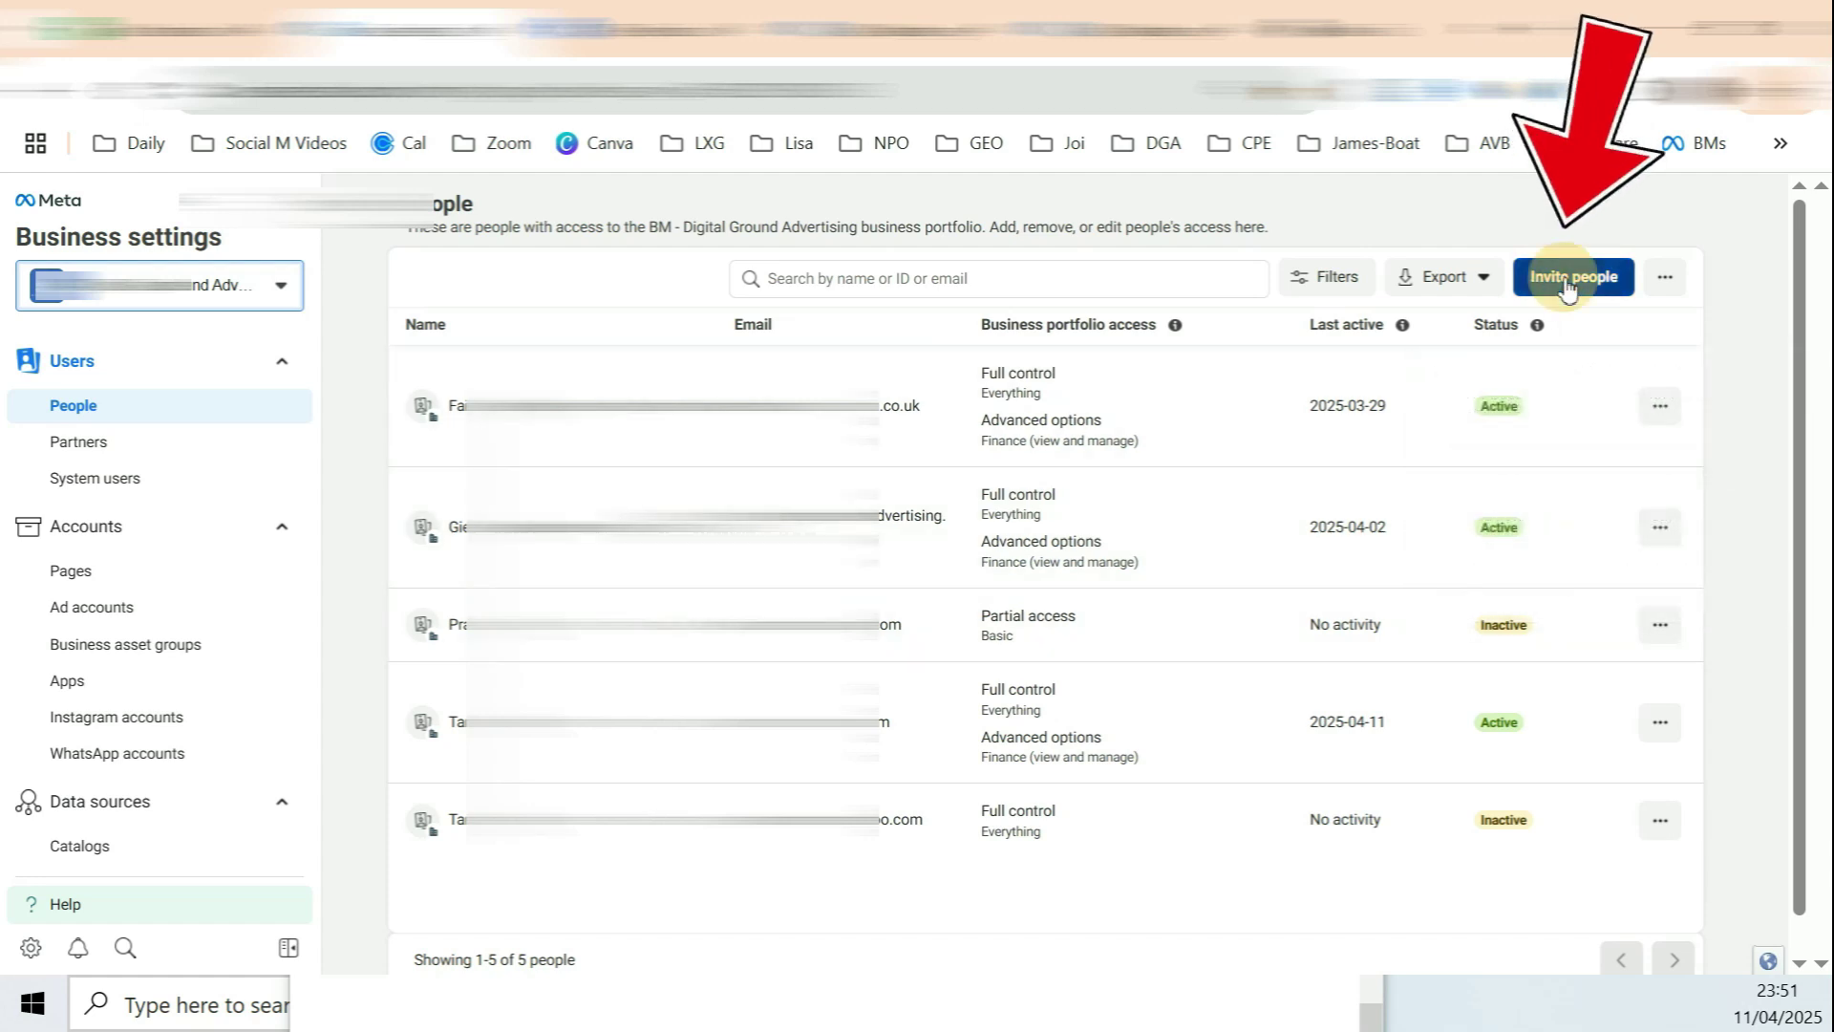
{"action": "left_click", "coordinate": [802, 483]}
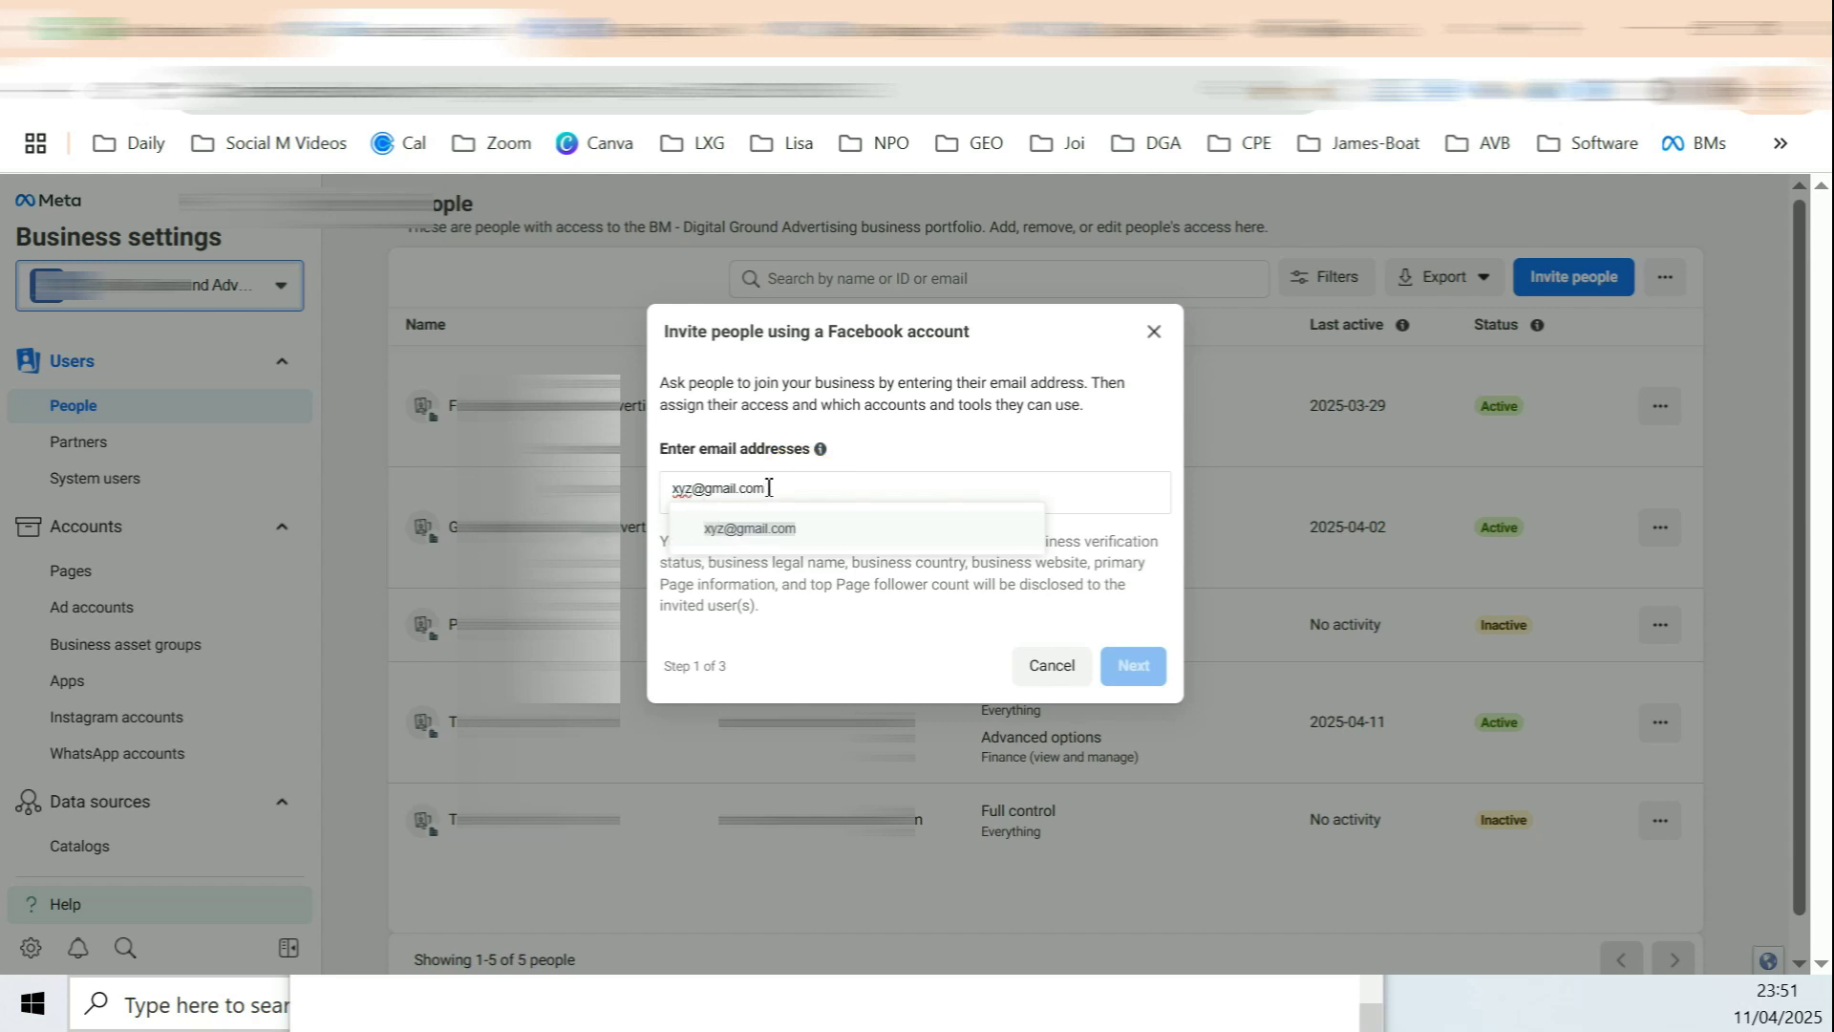
{"action": "left_click", "coordinate": [776, 528]}
{"action": "left_click", "coordinate": [1145, 677]}
{"action": "left_click", "coordinate": [735, 680]}
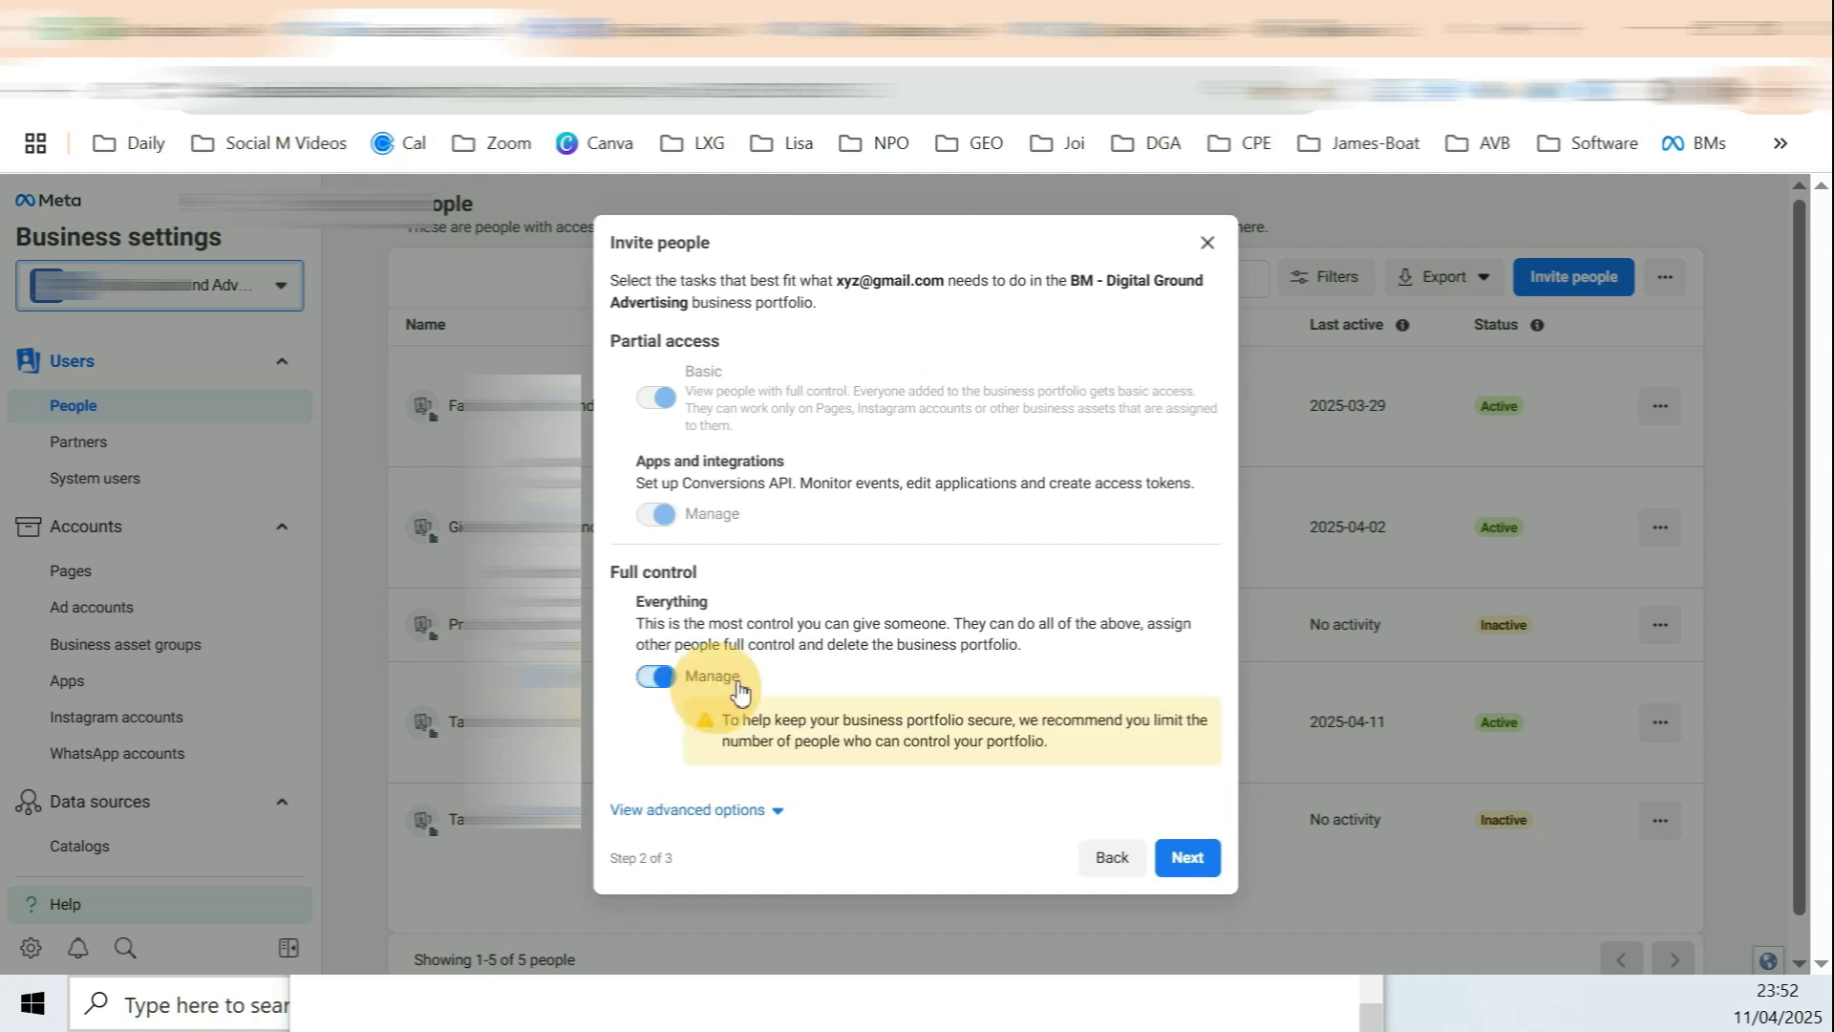
{"action": "left_click", "coordinate": [746, 822]}
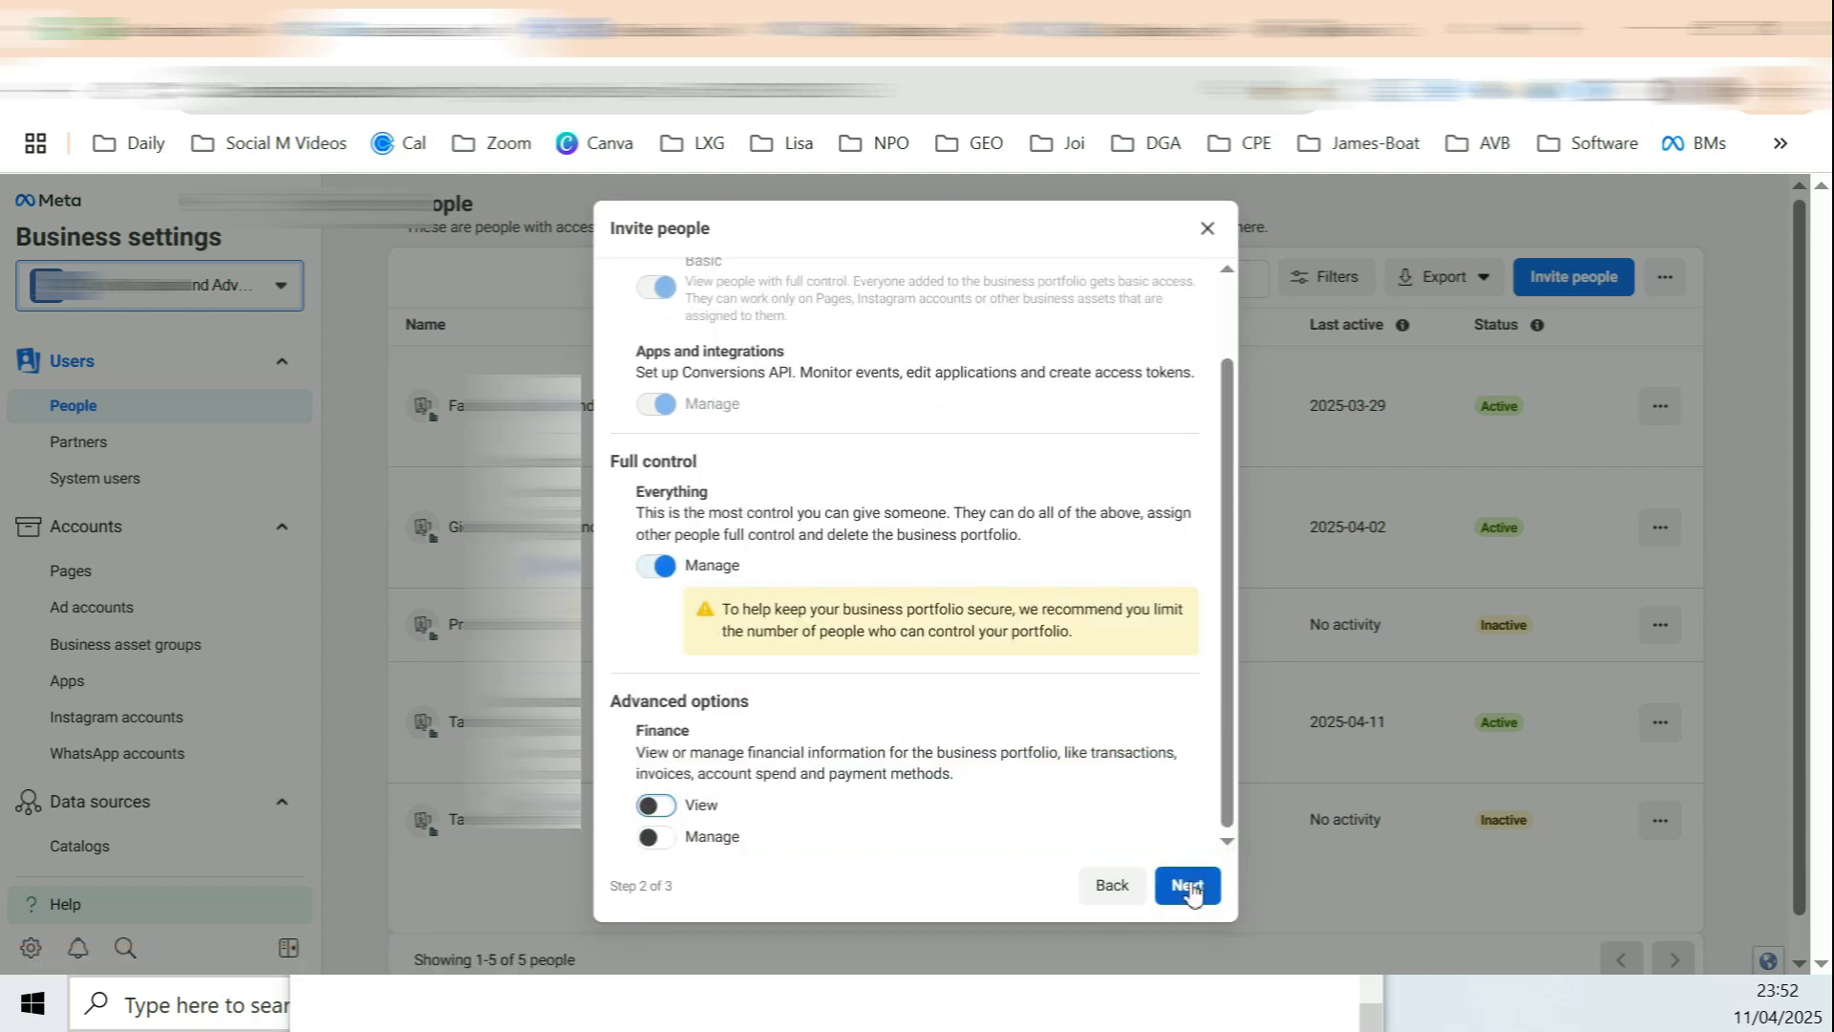
Step: Share the second and third Pages with the invitee under Full control
{"action": "left_click", "coordinate": [1188, 885]}
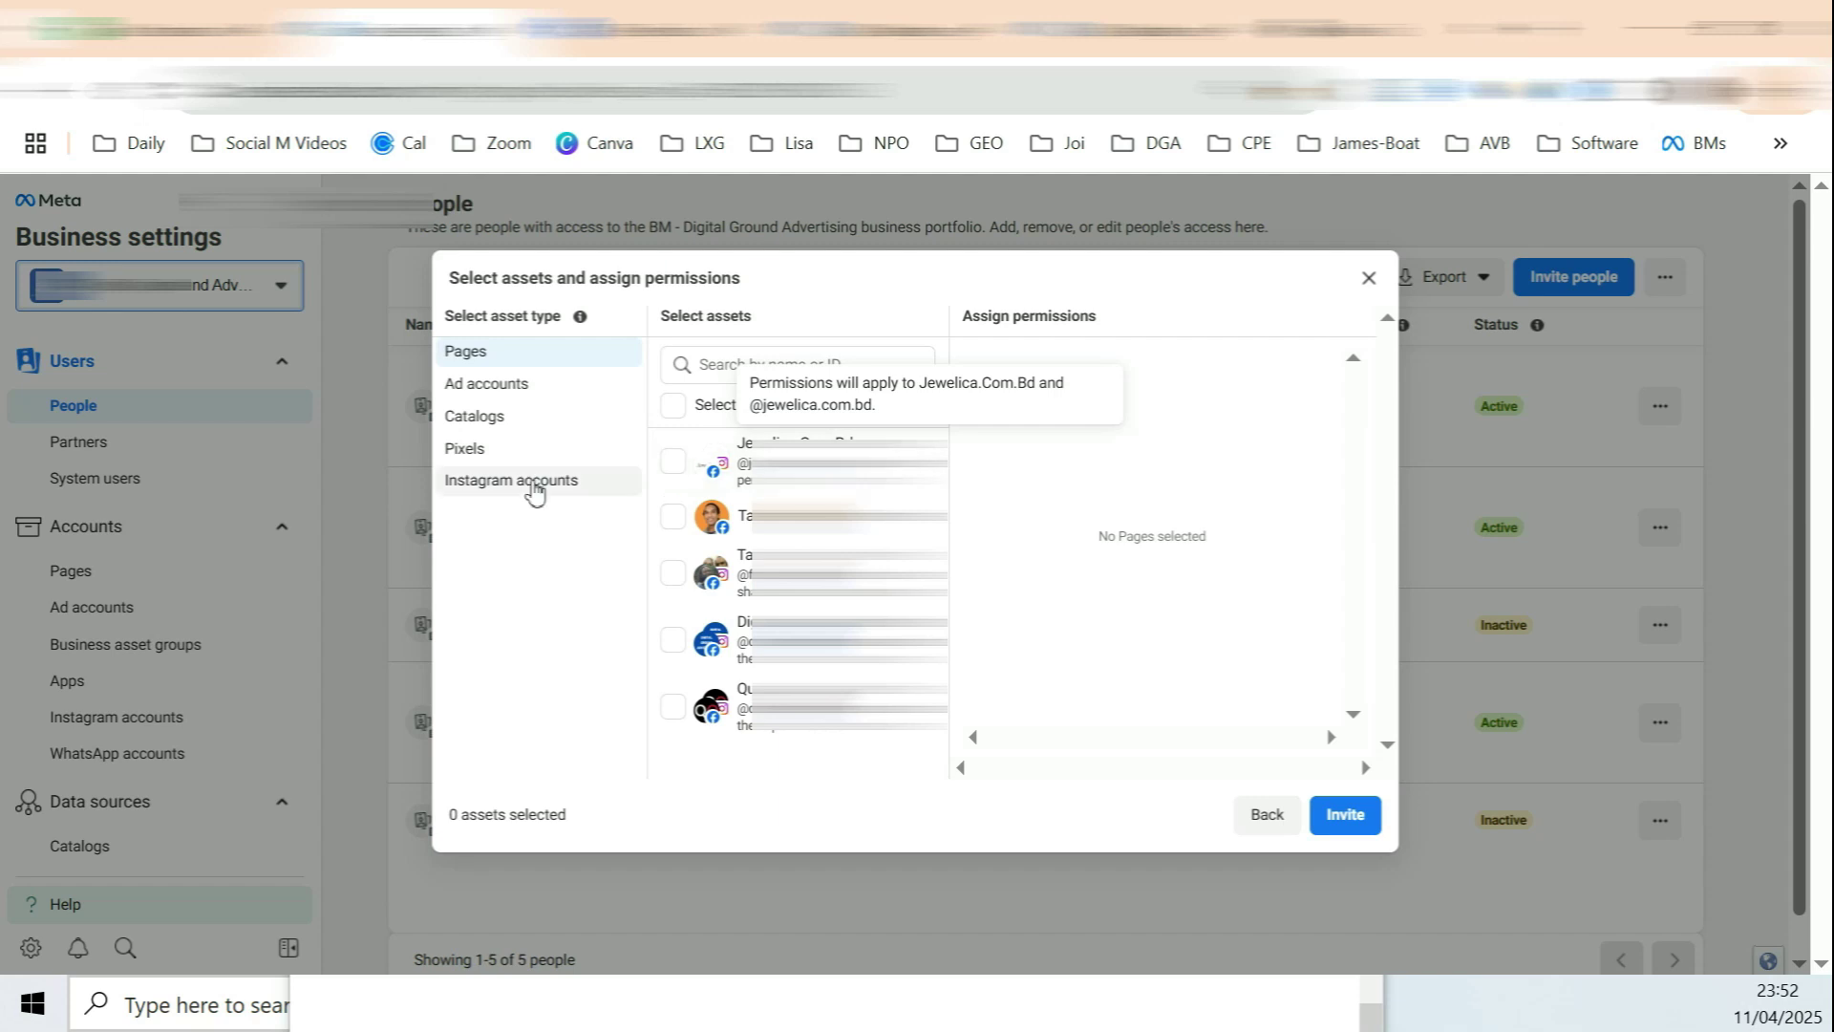
{"action": "left_click", "coordinate": [674, 517]}
{"action": "left_click", "coordinate": [674, 573]}
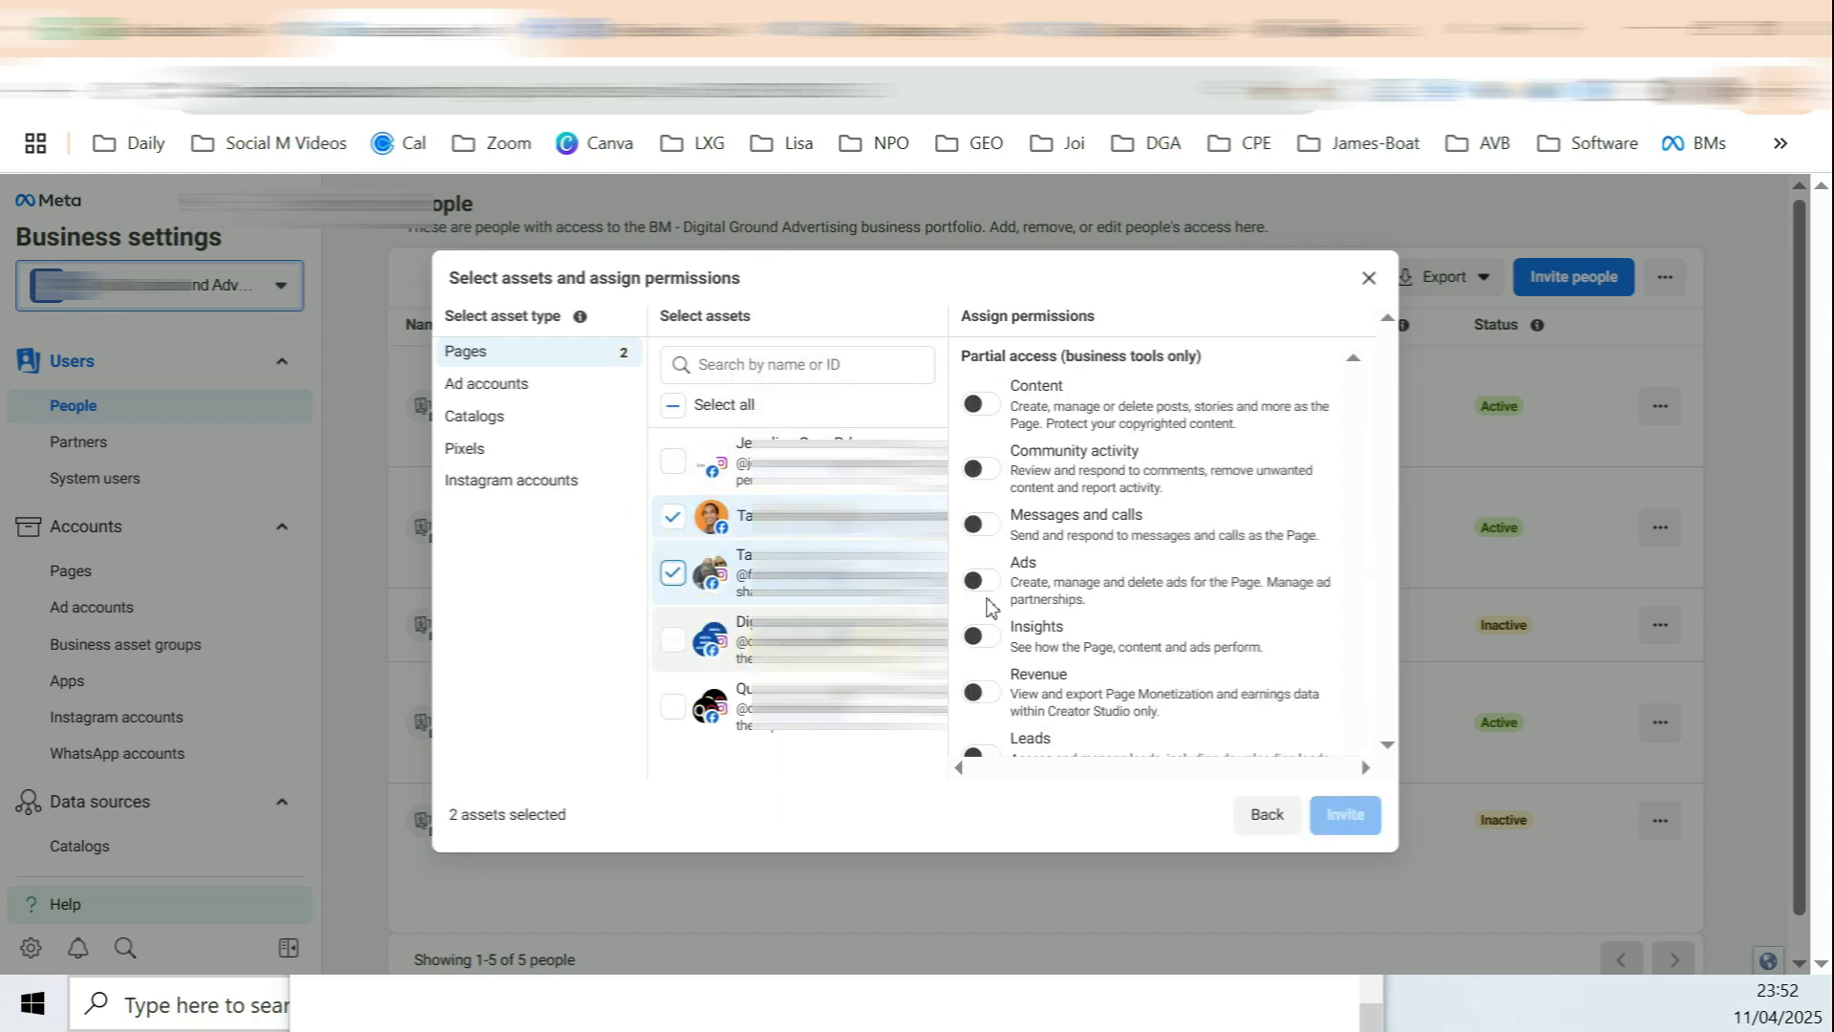
{"action": "scroll", "coordinate": [1159, 509], "scroll_direction": "down", "scroll_amount": 3}
{"action": "scroll", "coordinate": [1159, 506], "scroll_direction": "down", "scroll_amount": 1}
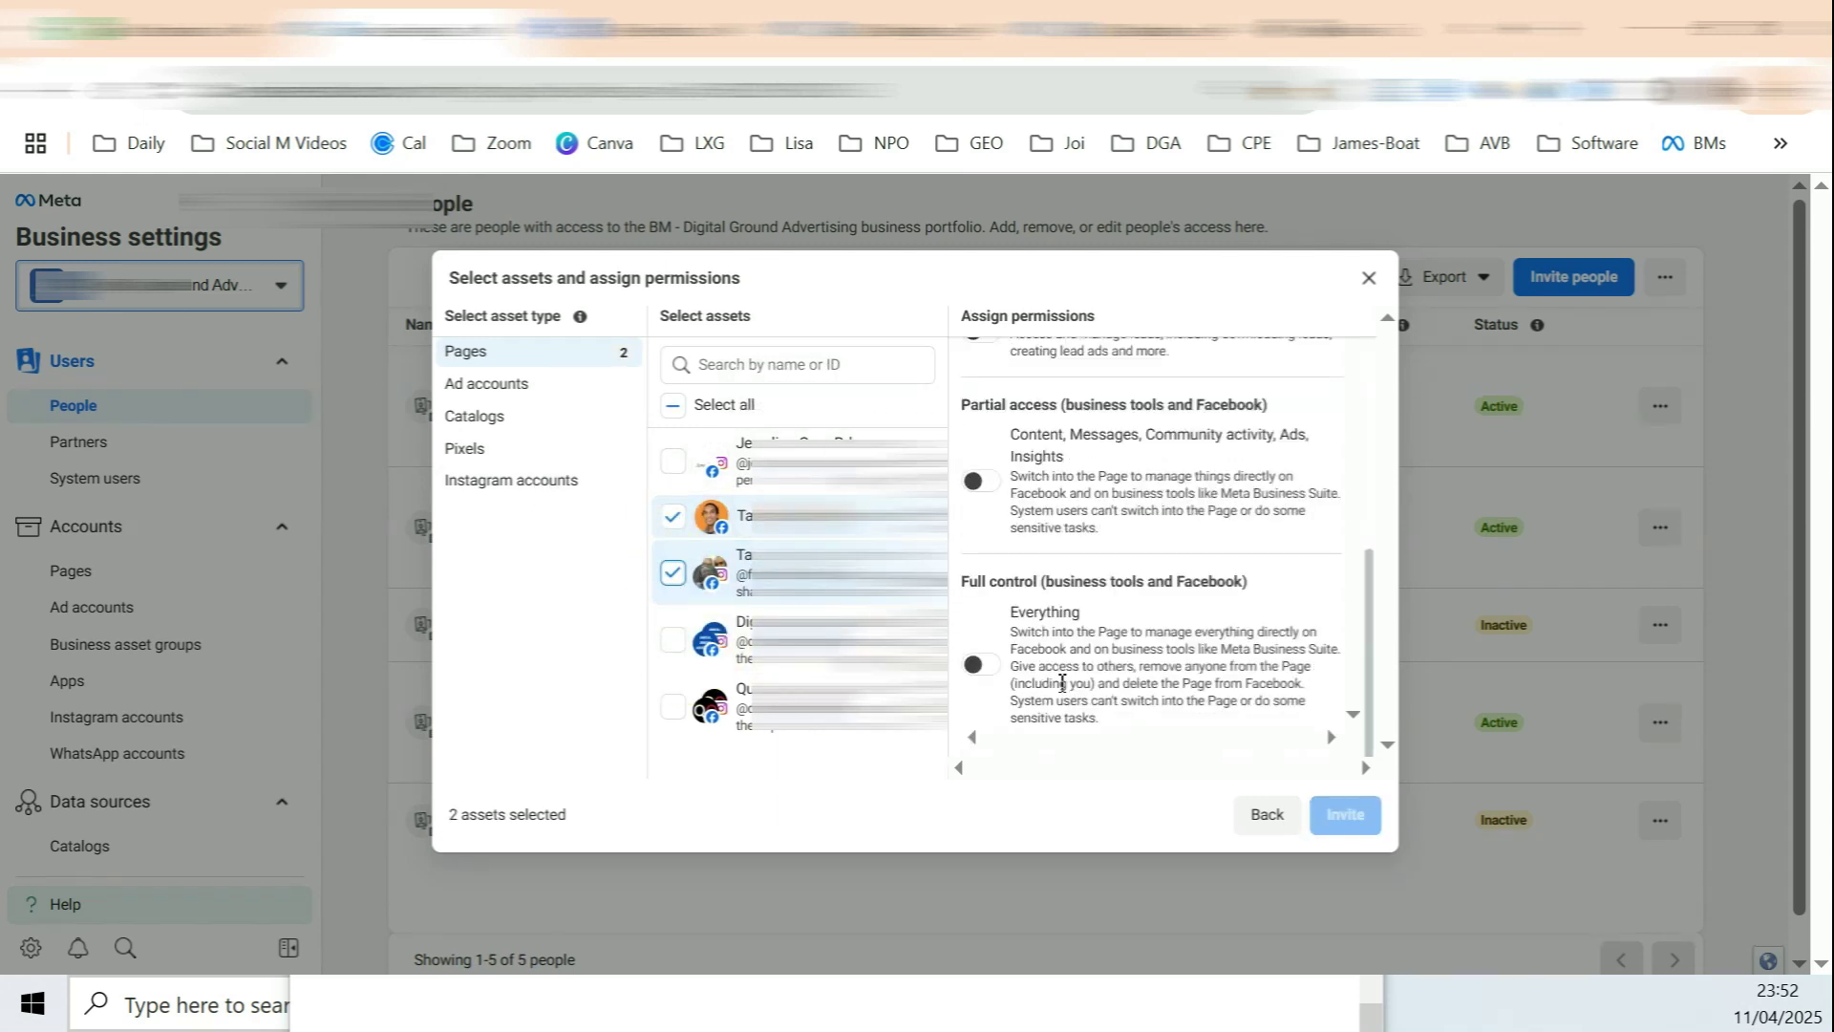
{"action": "left_click", "coordinate": [982, 665]}
{"action": "left_click_drag", "start_coordinate": [986, 581], "coordinate": [1045, 576]}
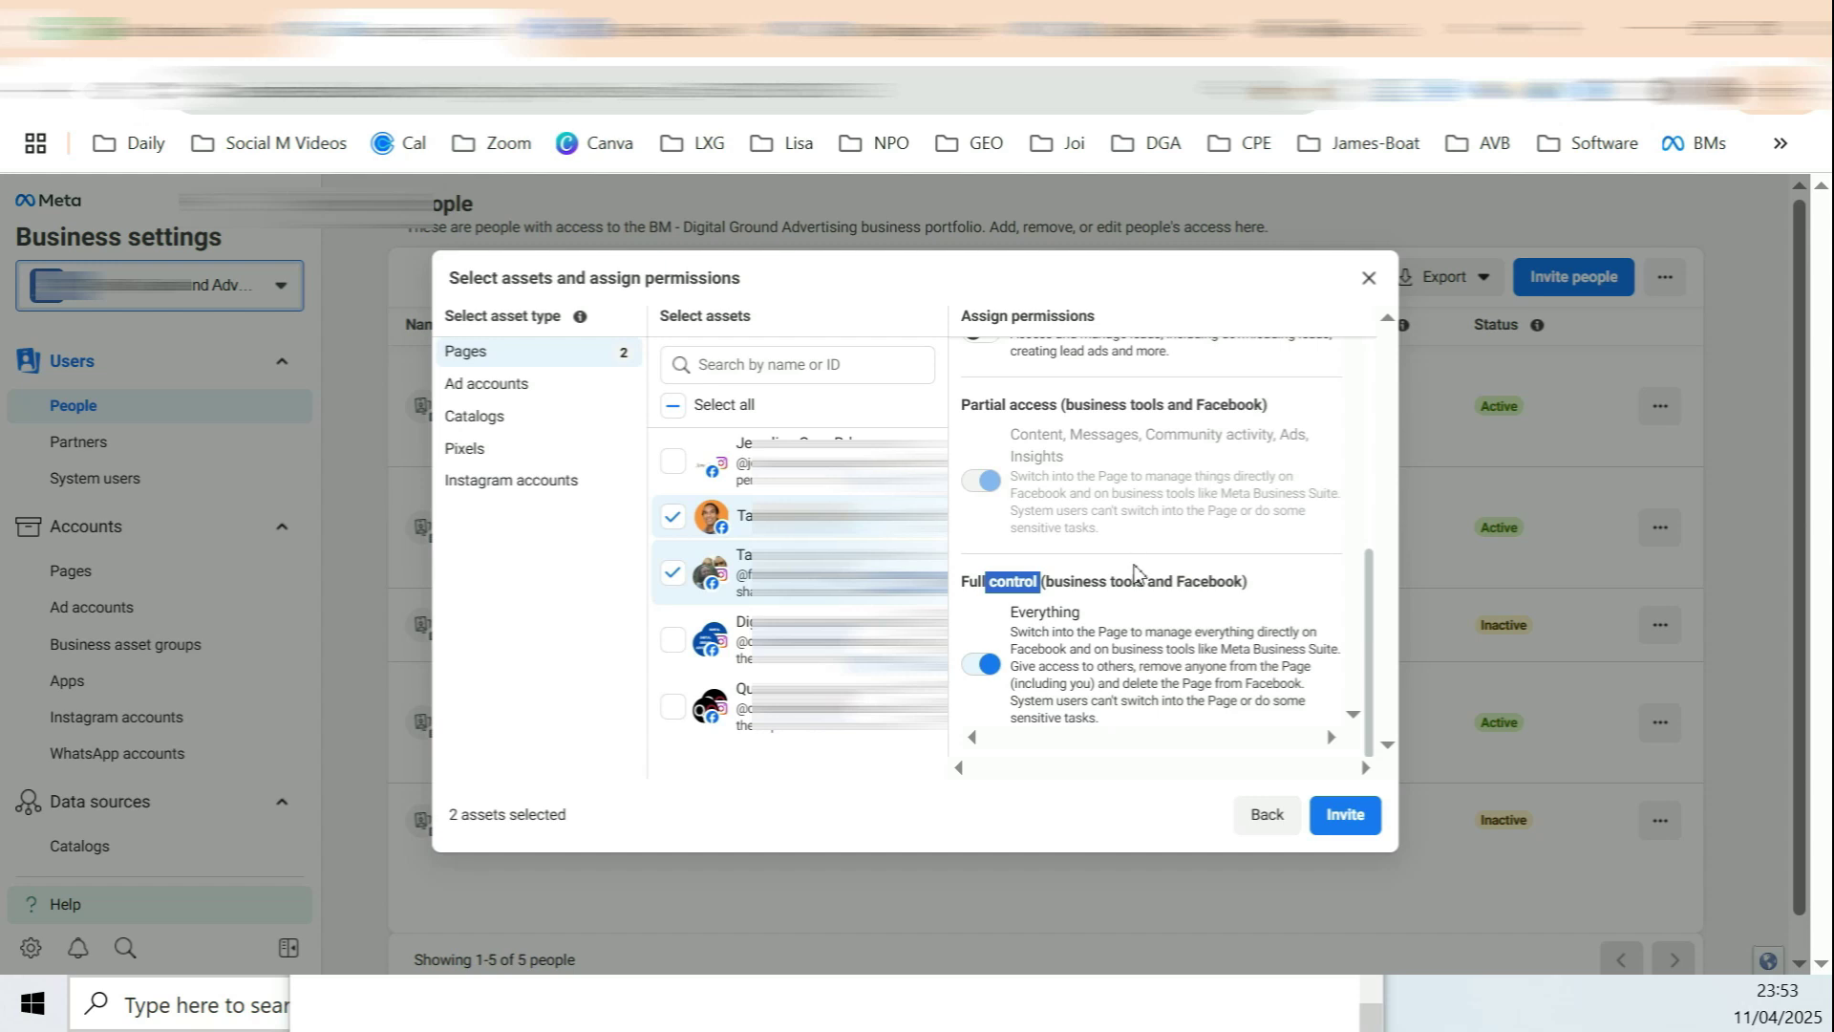
{"action": "left_click_drag", "start_coordinate": [1036, 581], "coordinate": [1092, 582]}
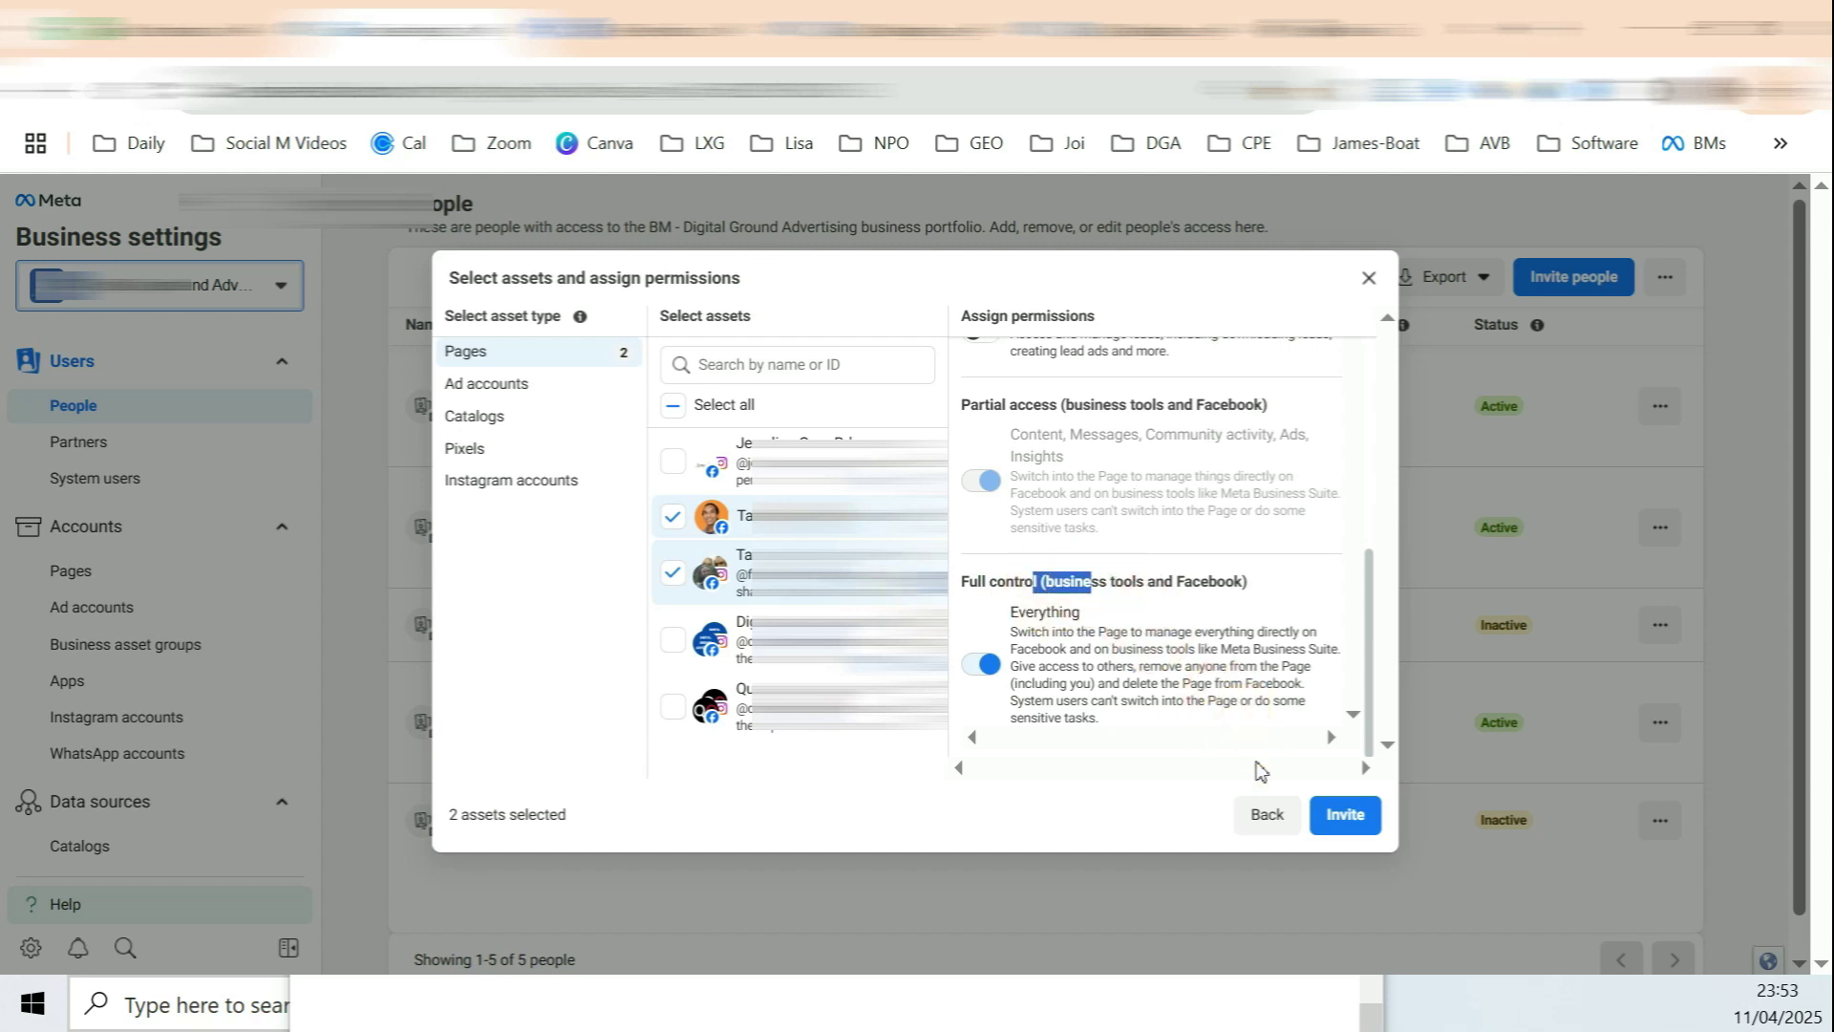
Step: Grant the invitee full control over both ad accounts
{"action": "left_click", "coordinate": [542, 389]}
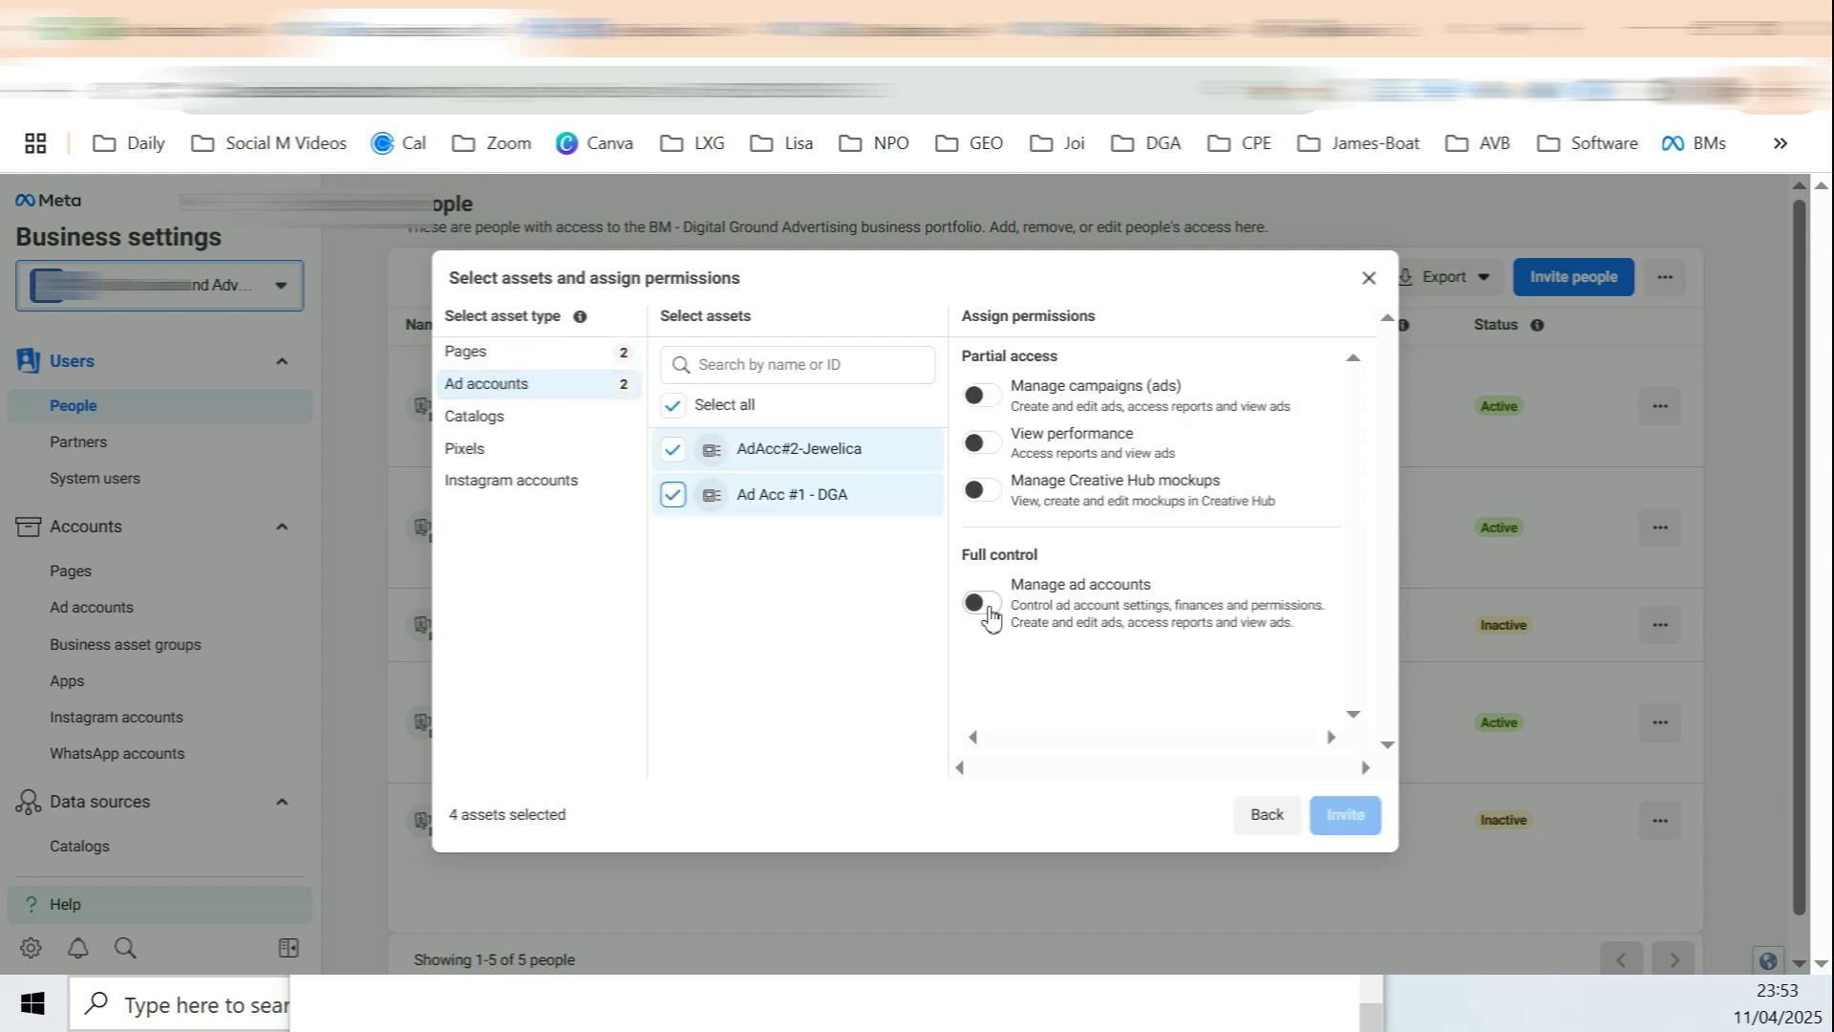
{"action": "left_click", "coordinate": [986, 608]}
{"action": "left_click_drag", "start_coordinate": [1049, 584], "coordinate": [1143, 585]}
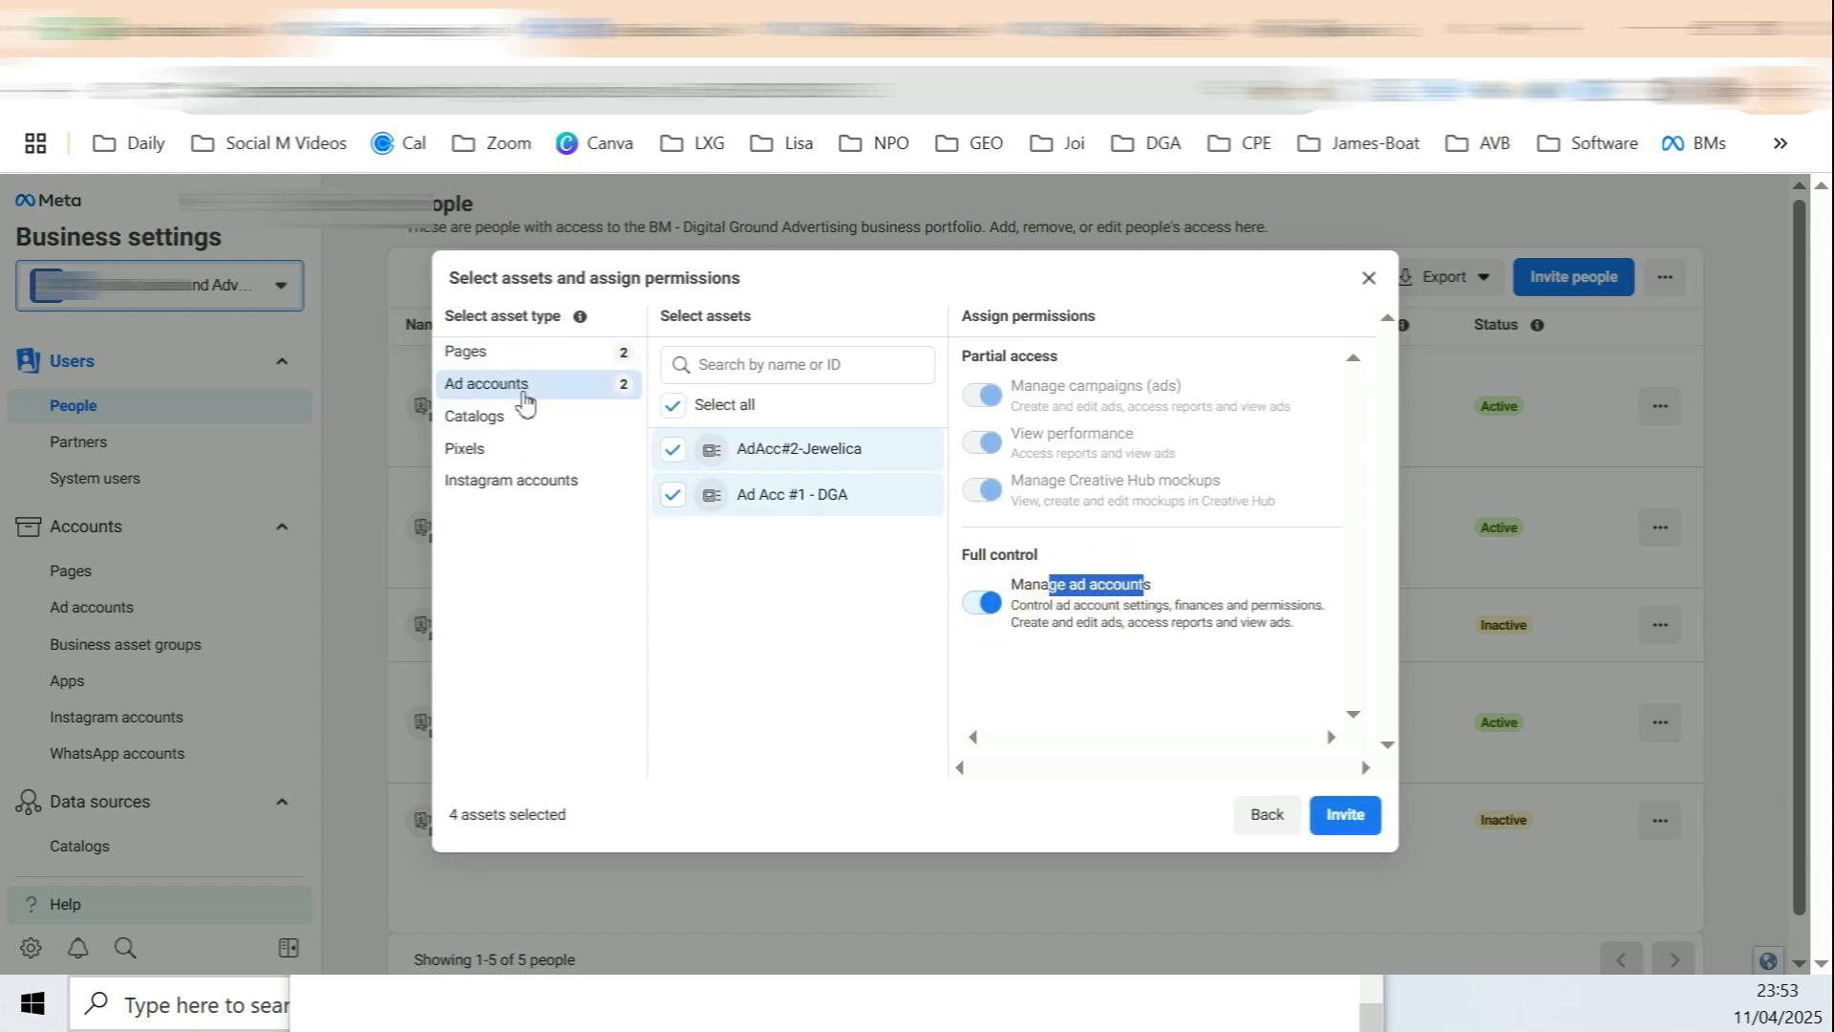
{"action": "left_click", "coordinate": [532, 354]}
{"action": "left_click", "coordinate": [547, 389]}
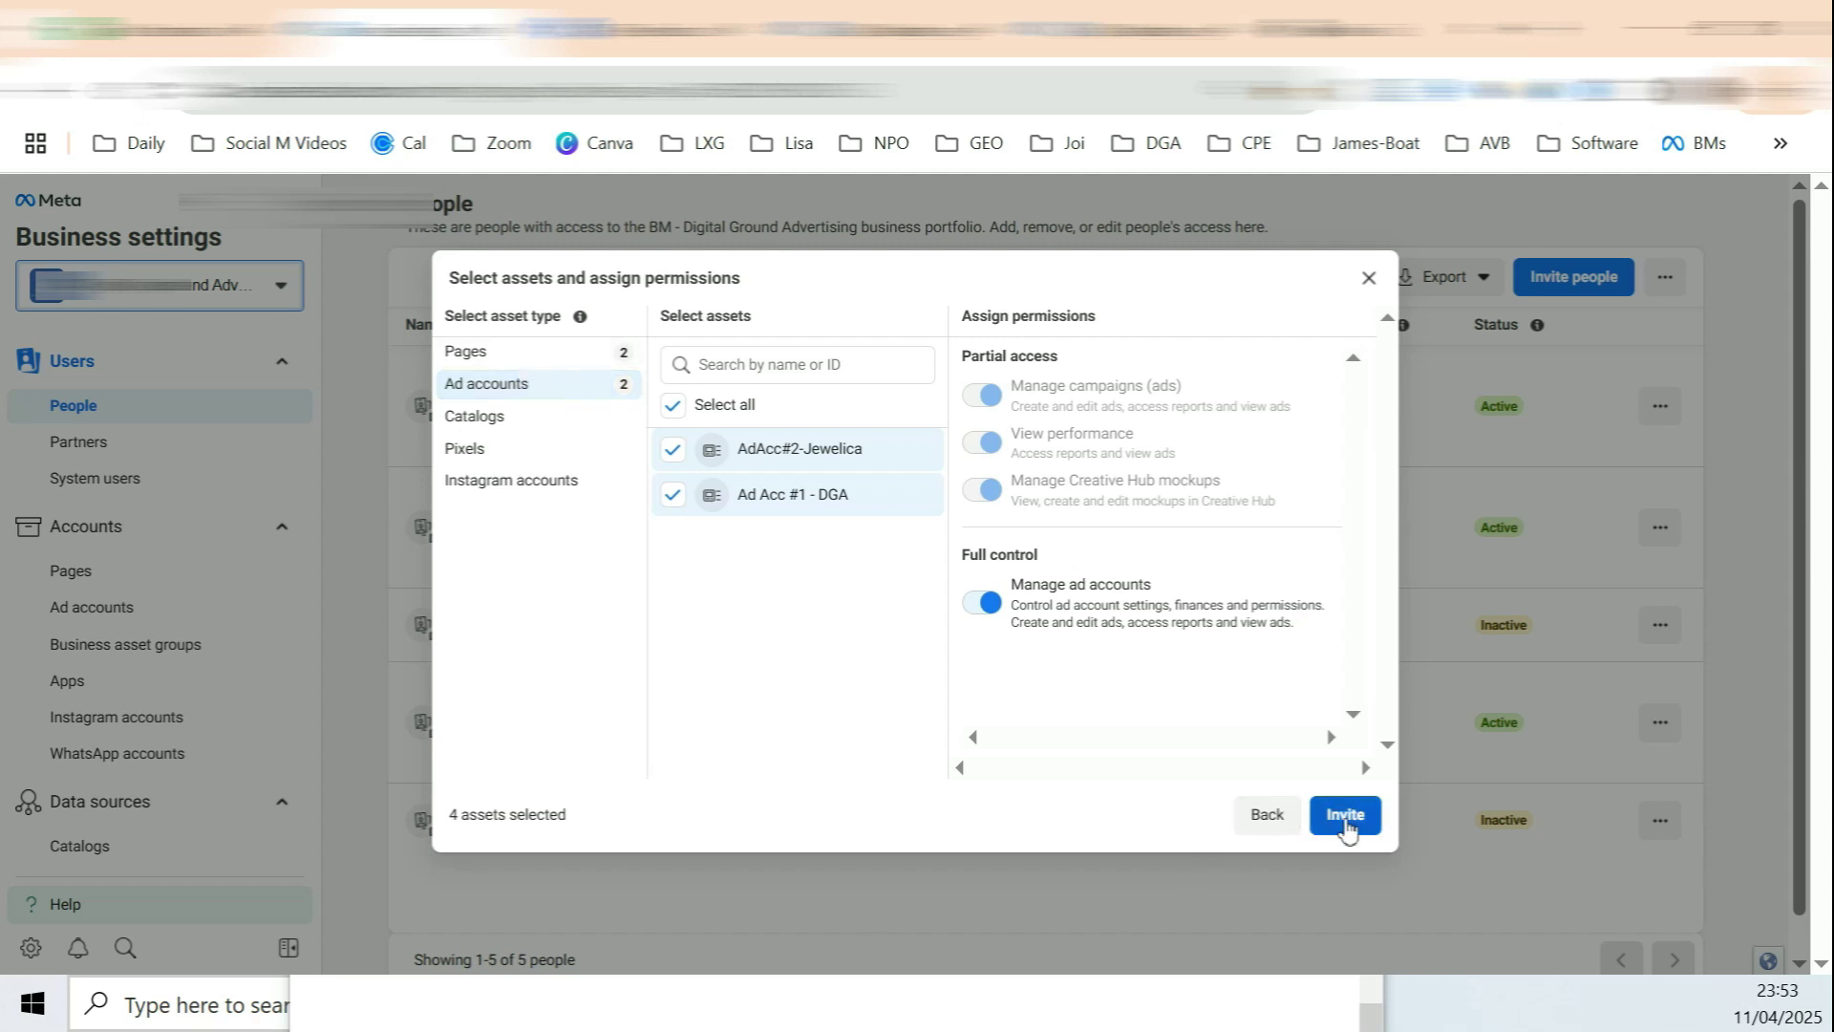
Step: Add the Cata#1-Jewelica-25th-March catalog, check Pixels and Instagram accounts, and send the invitation
{"action": "left_click", "coordinate": [498, 436]}
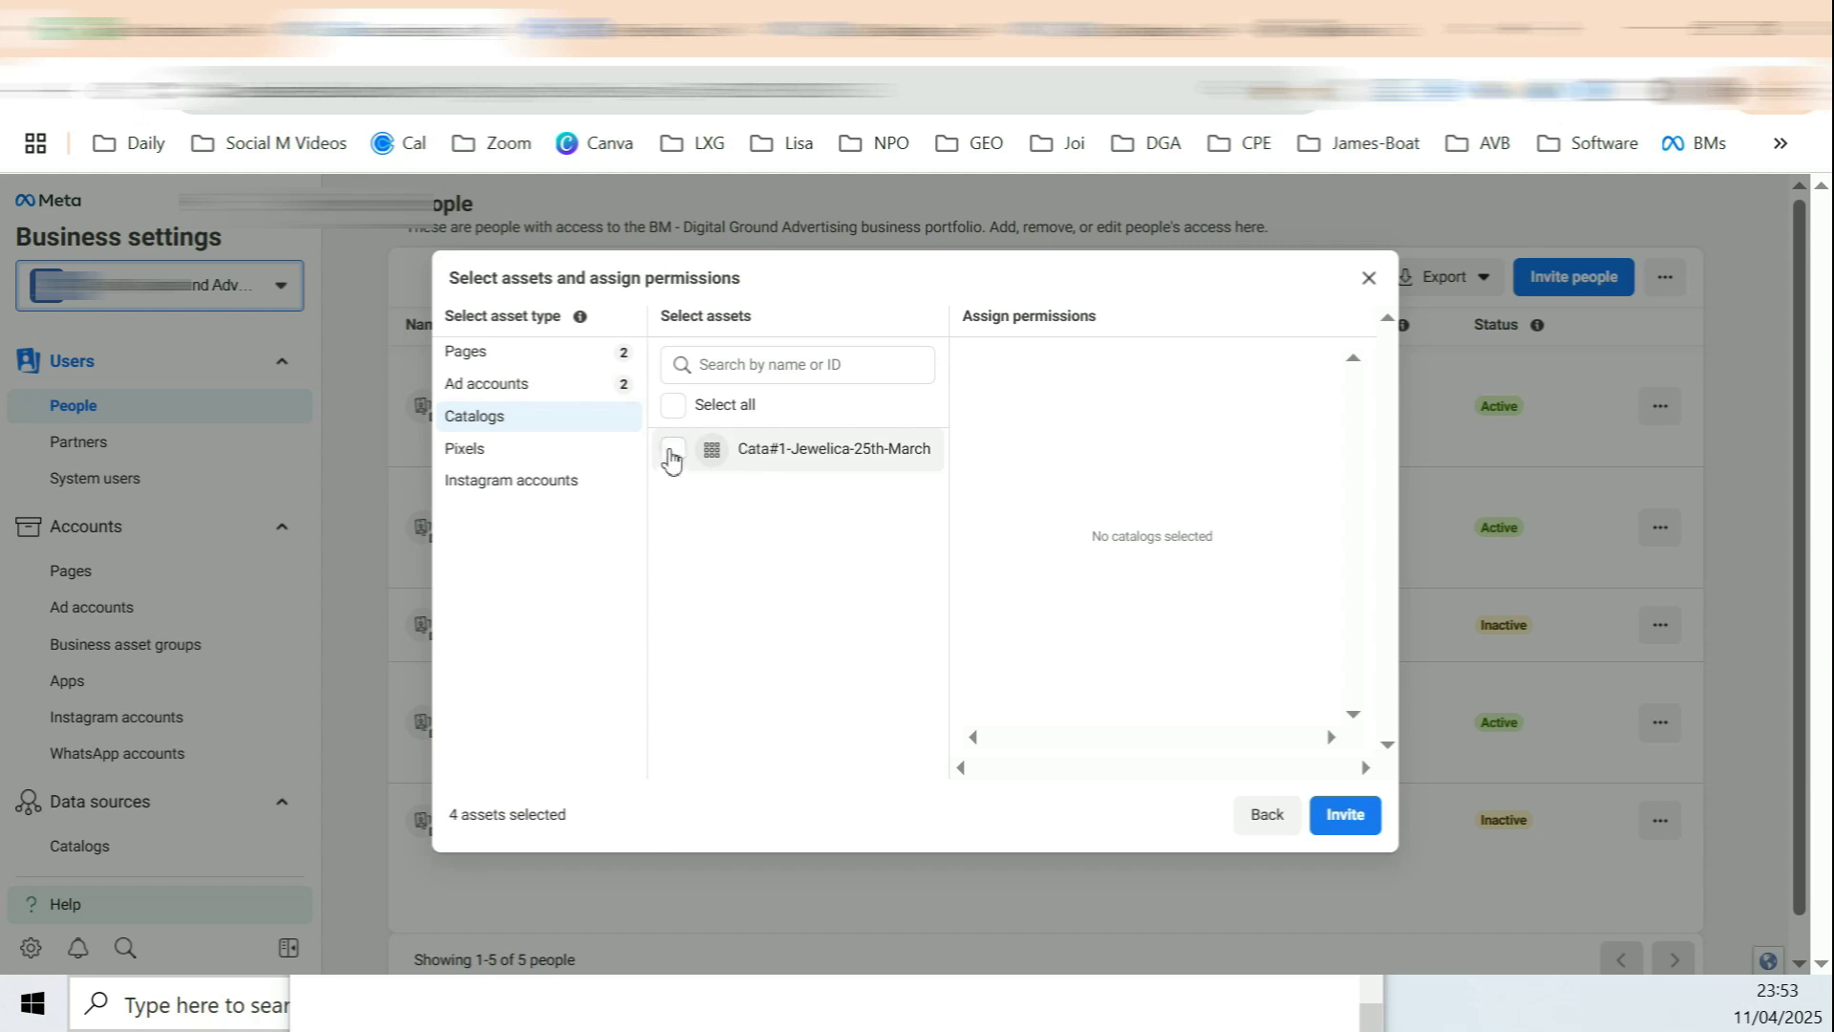
{"action": "left_click", "coordinate": [671, 450]}
{"action": "left_click", "coordinate": [477, 448]}
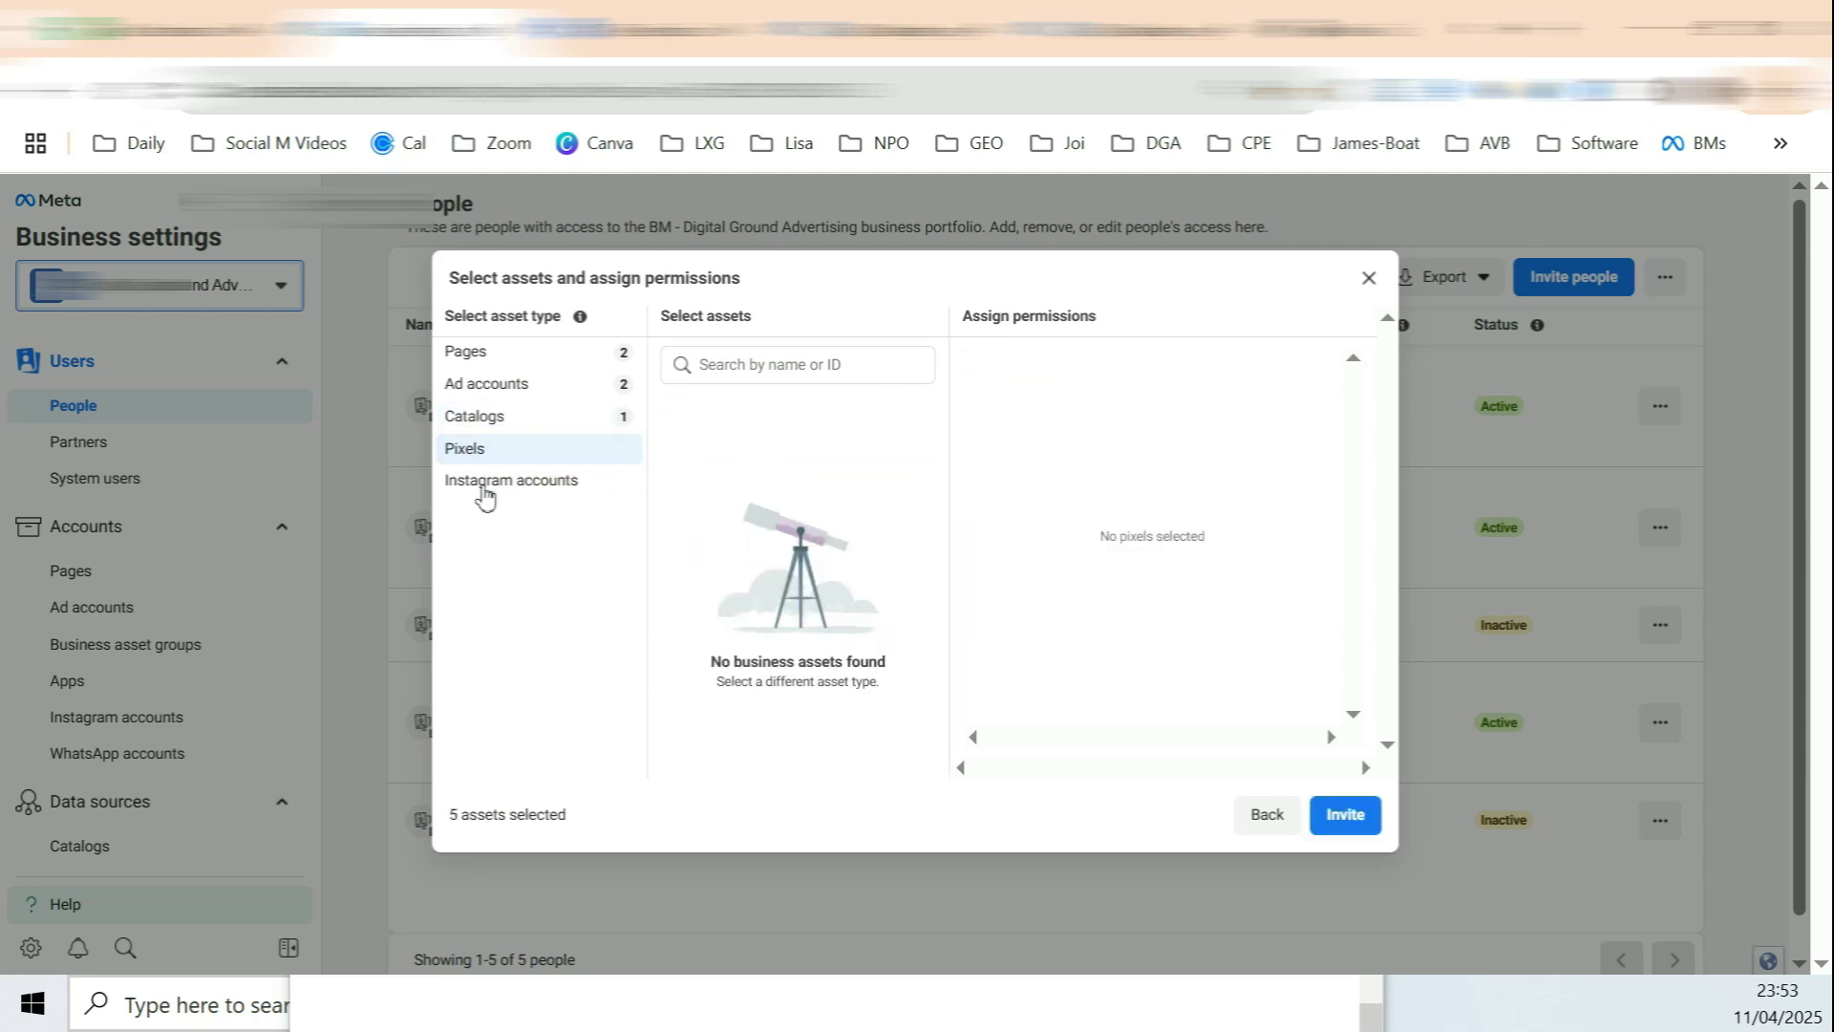
{"action": "left_click", "coordinate": [560, 487]}
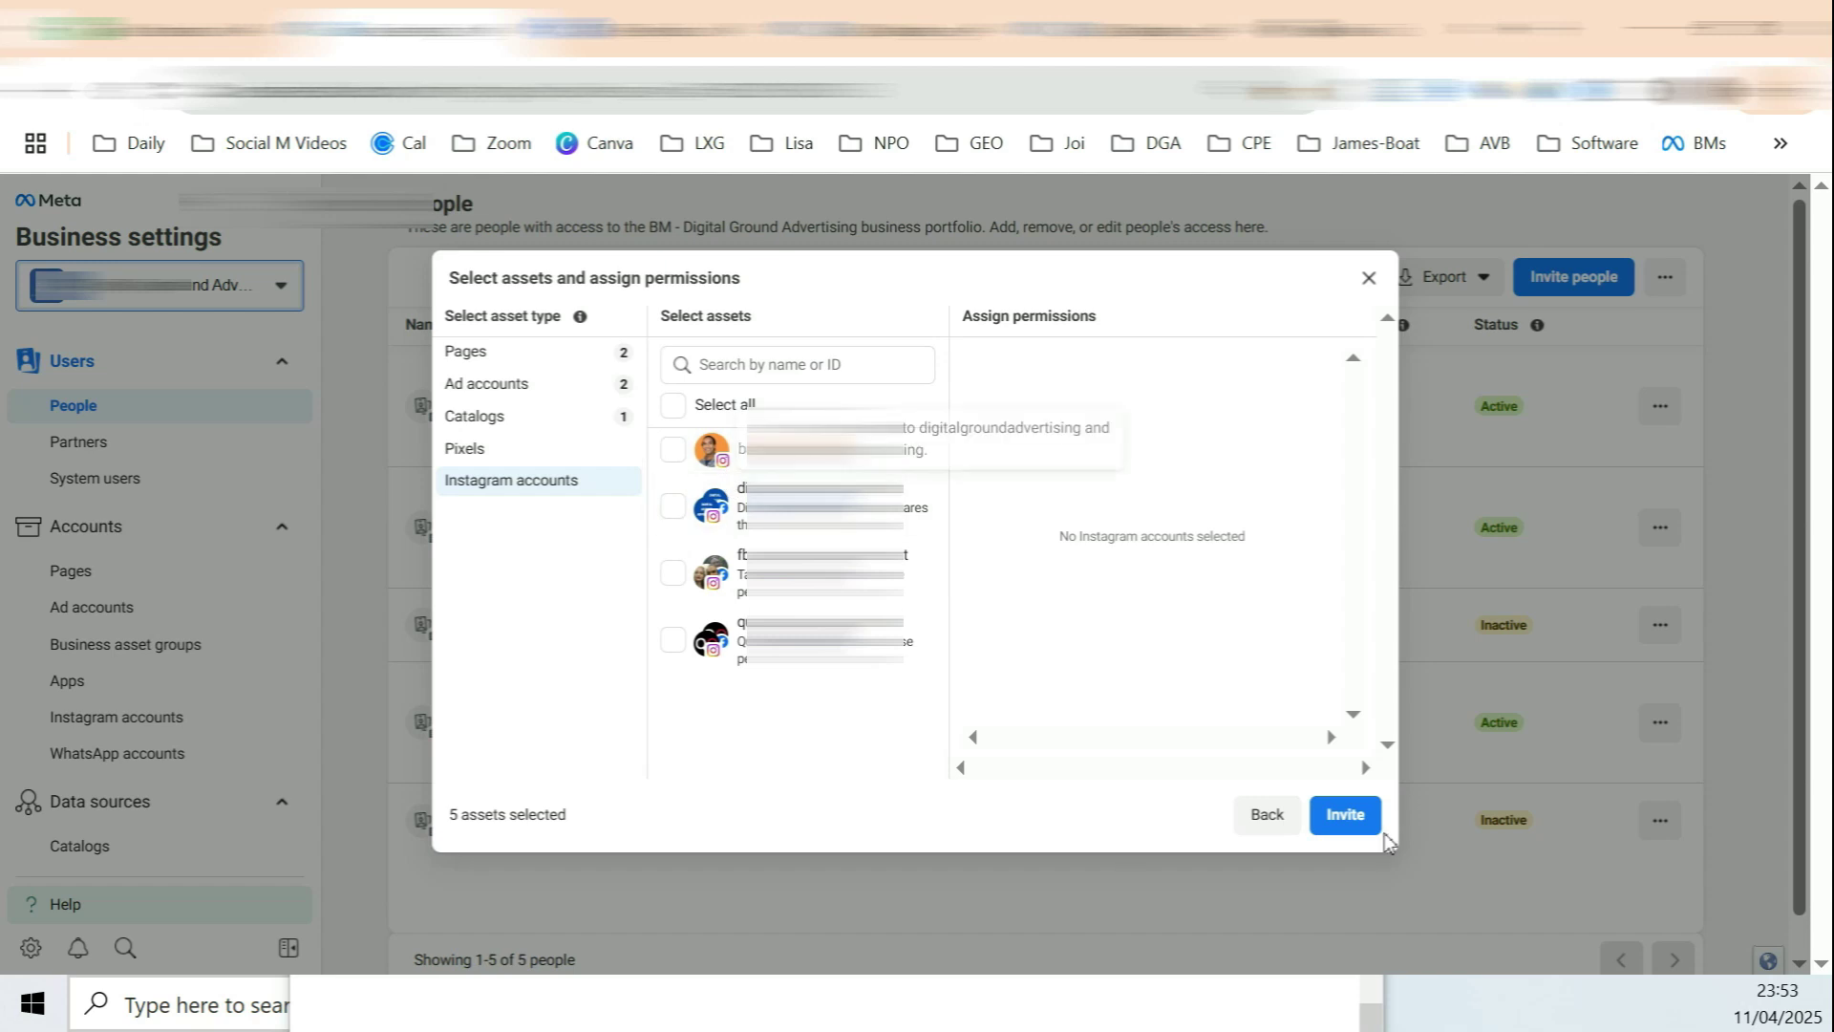
{"action": "left_click", "coordinate": [1356, 814]}
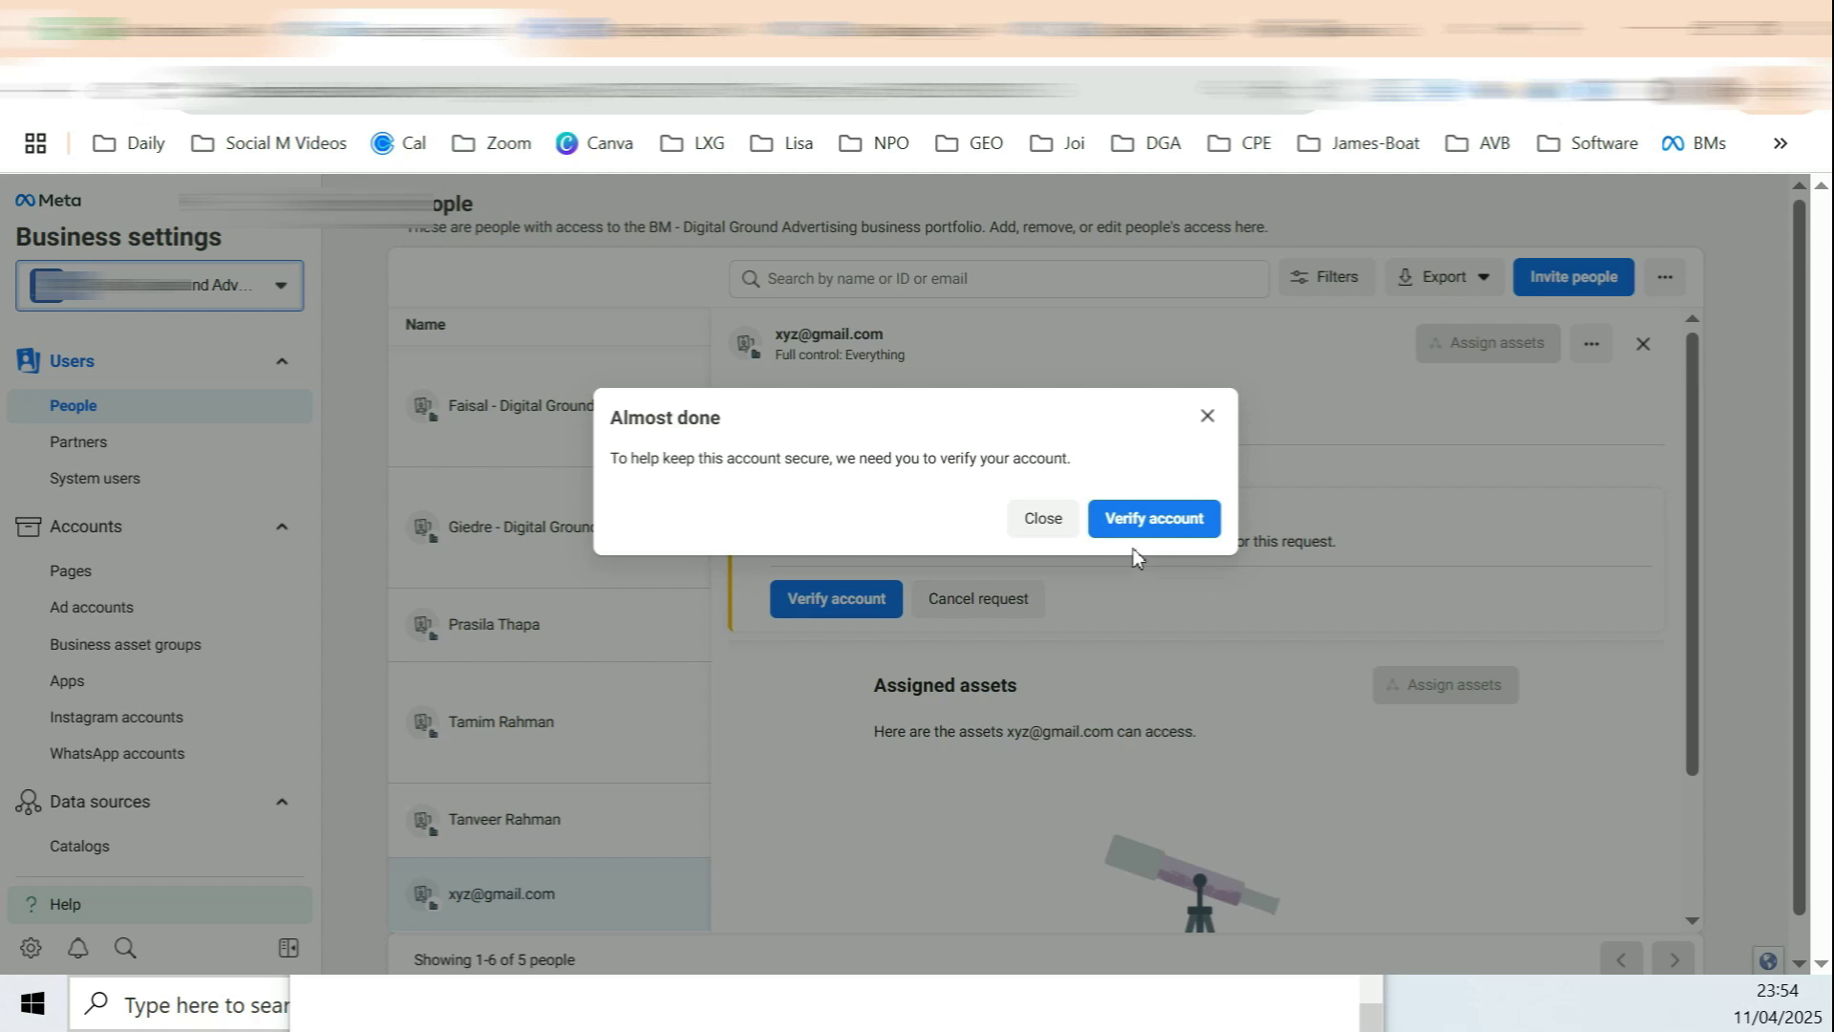
Step: Verify the business account with the SMS confirmation code, then open the invited person's Full control details
{"action": "left_click_drag", "start_coordinate": [704, 459], "coordinate": [1069, 459]}
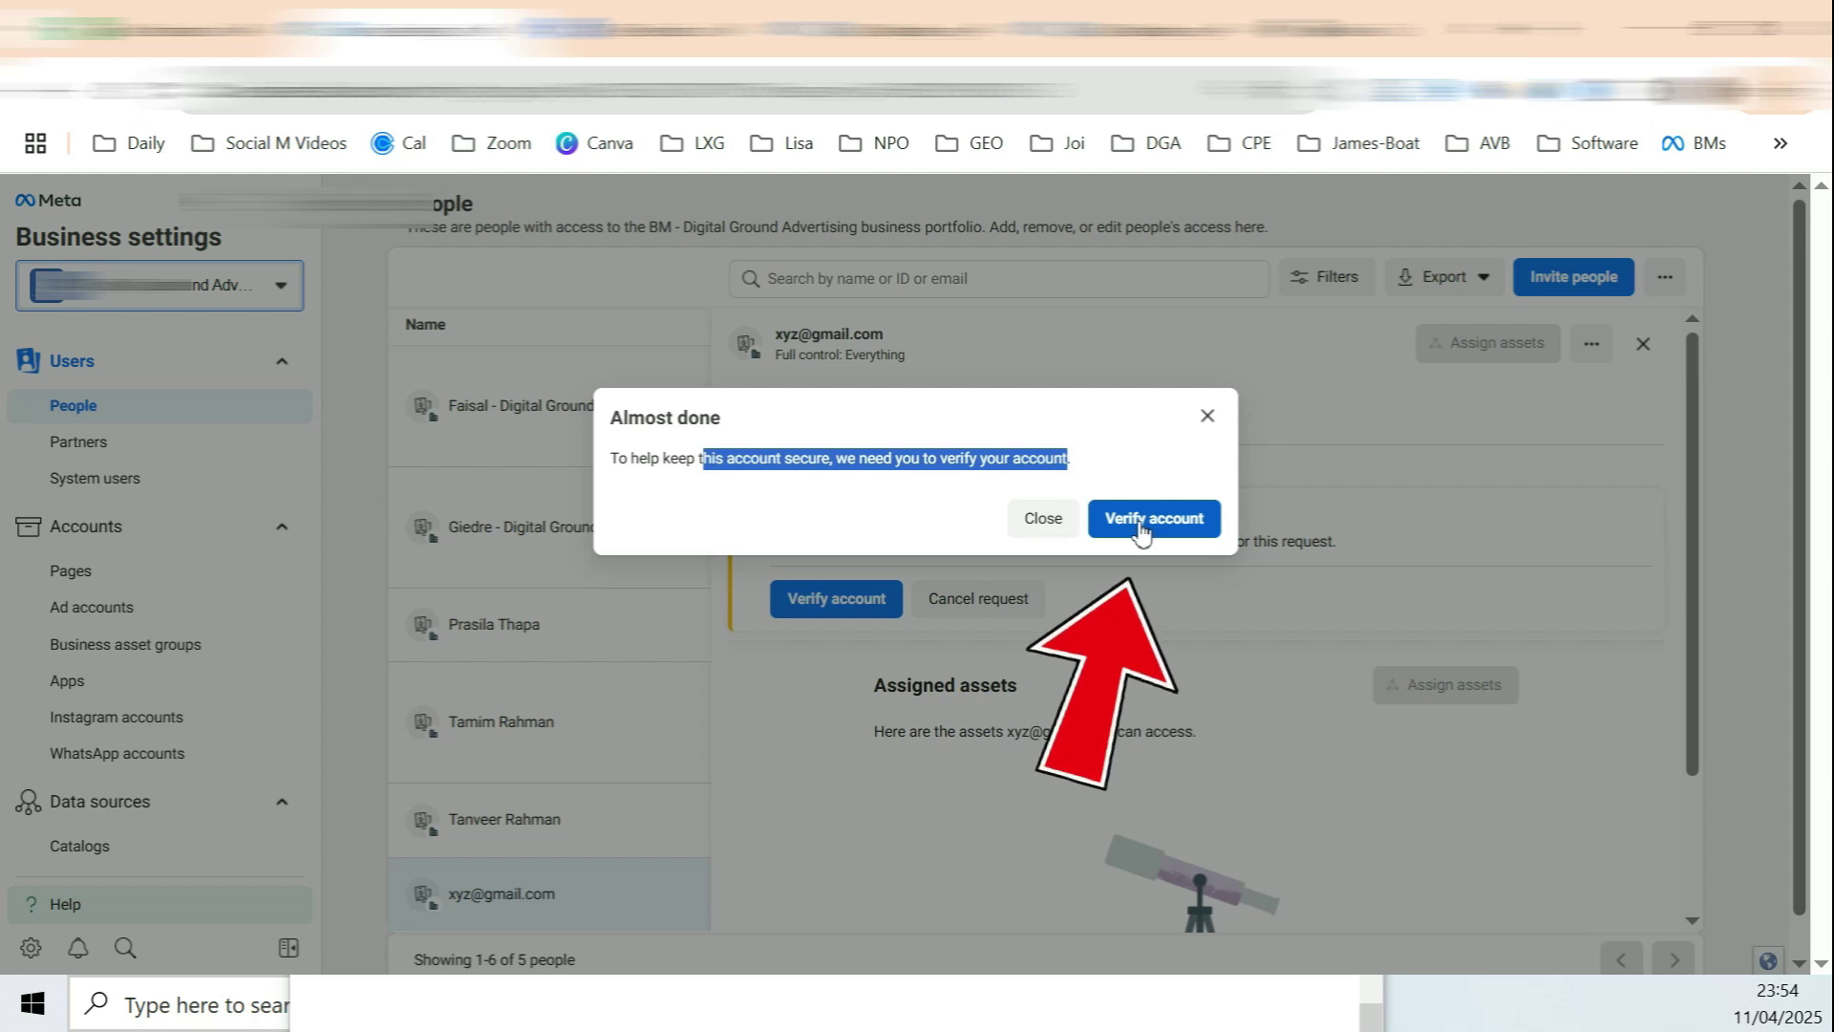
{"action": "left_click", "coordinate": [1150, 527]}
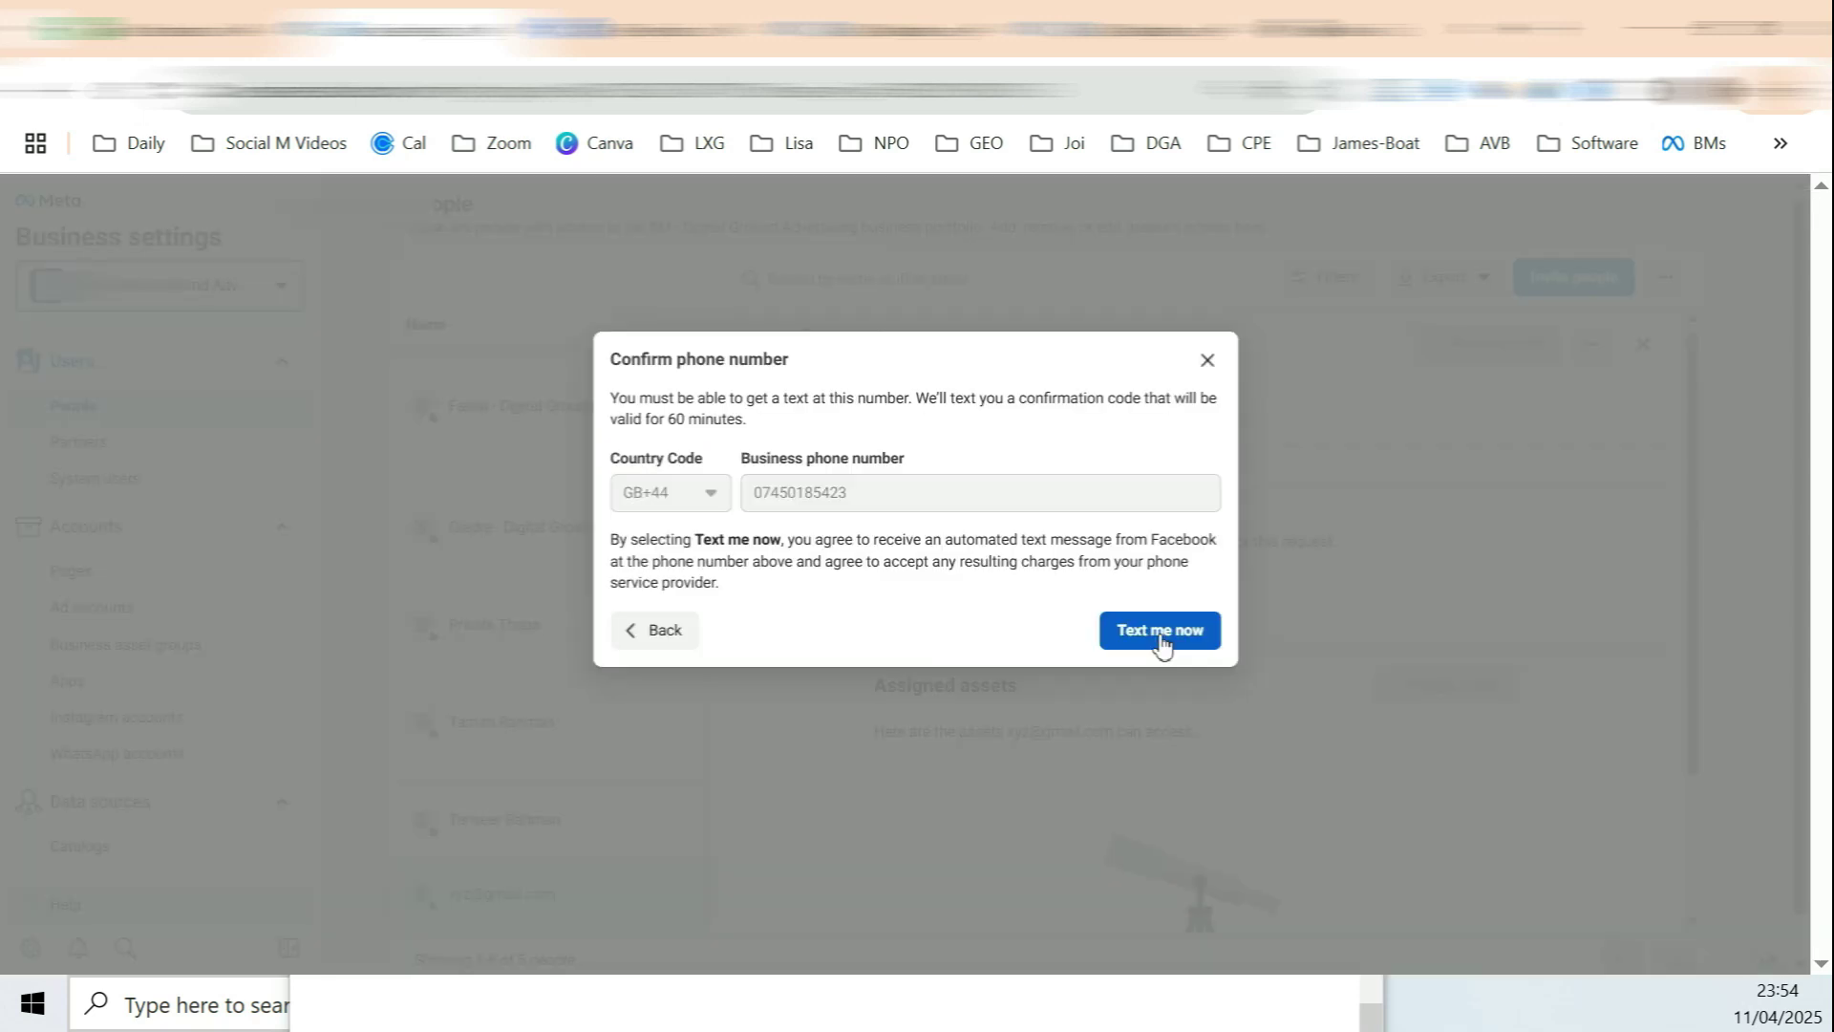
{"action": "left_click", "coordinate": [1160, 636]}
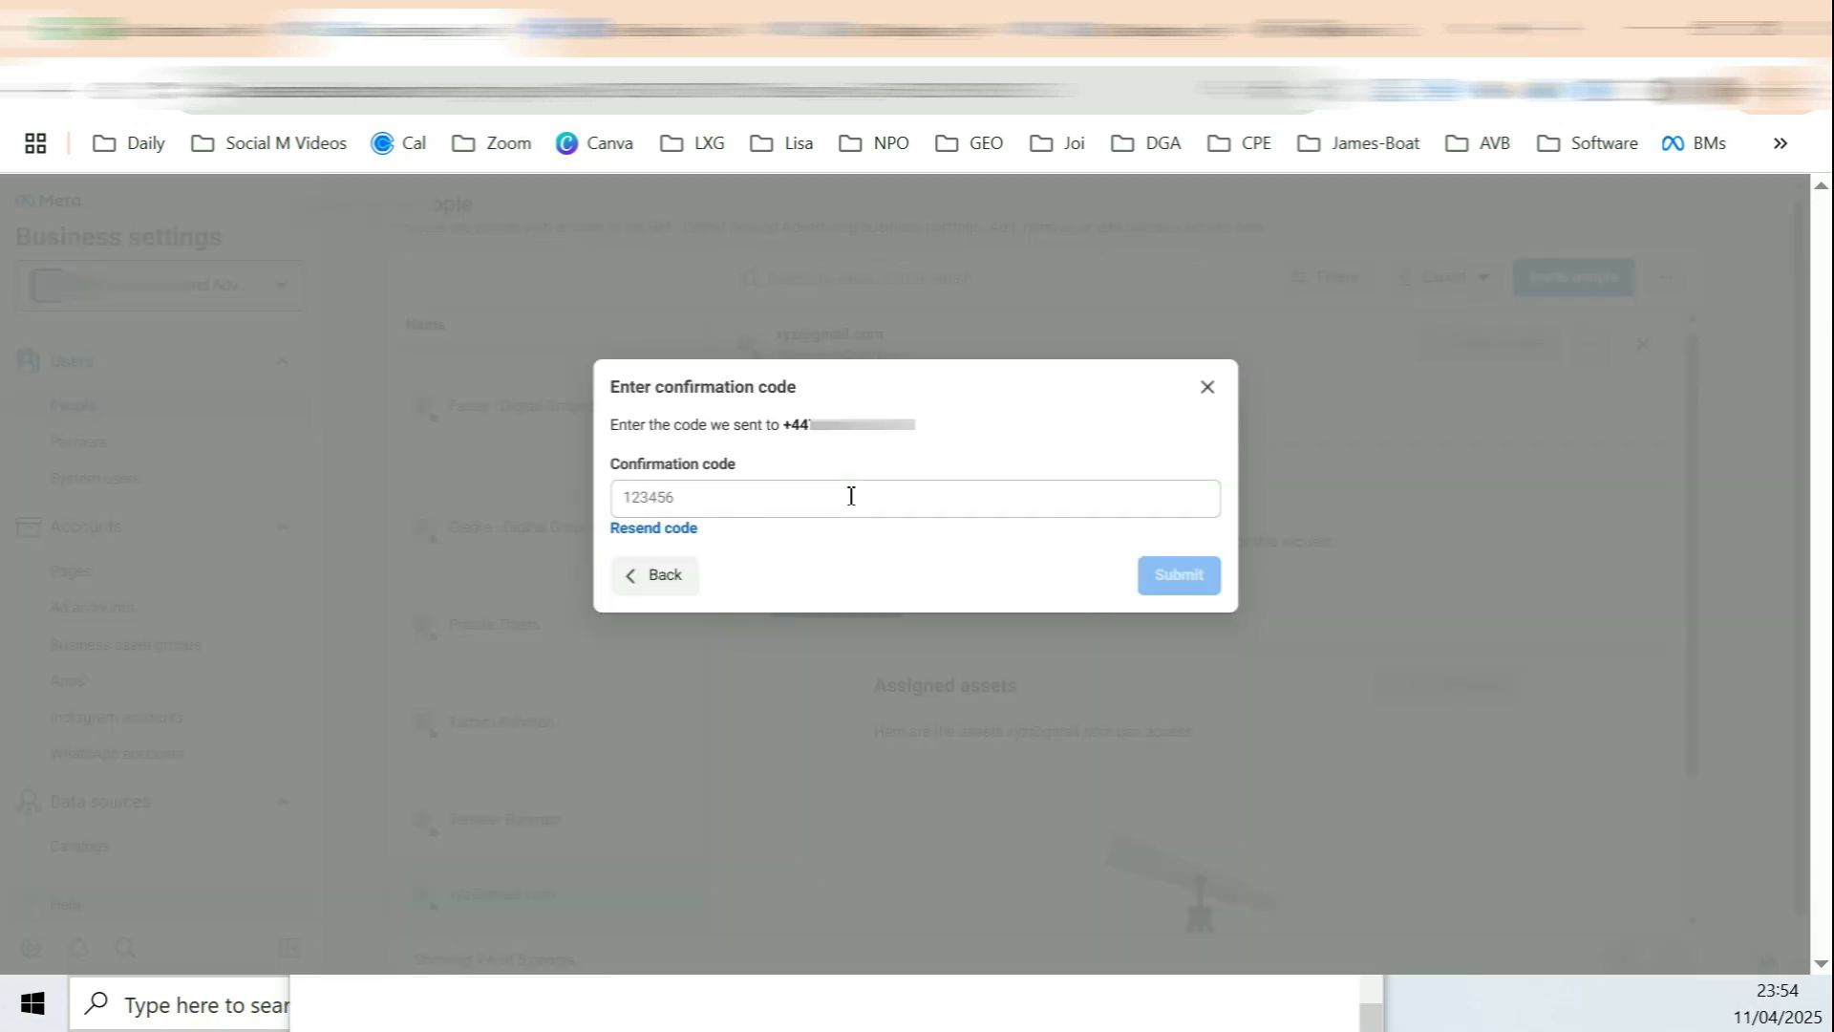
{"action": "left_click", "coordinate": [850, 495]}
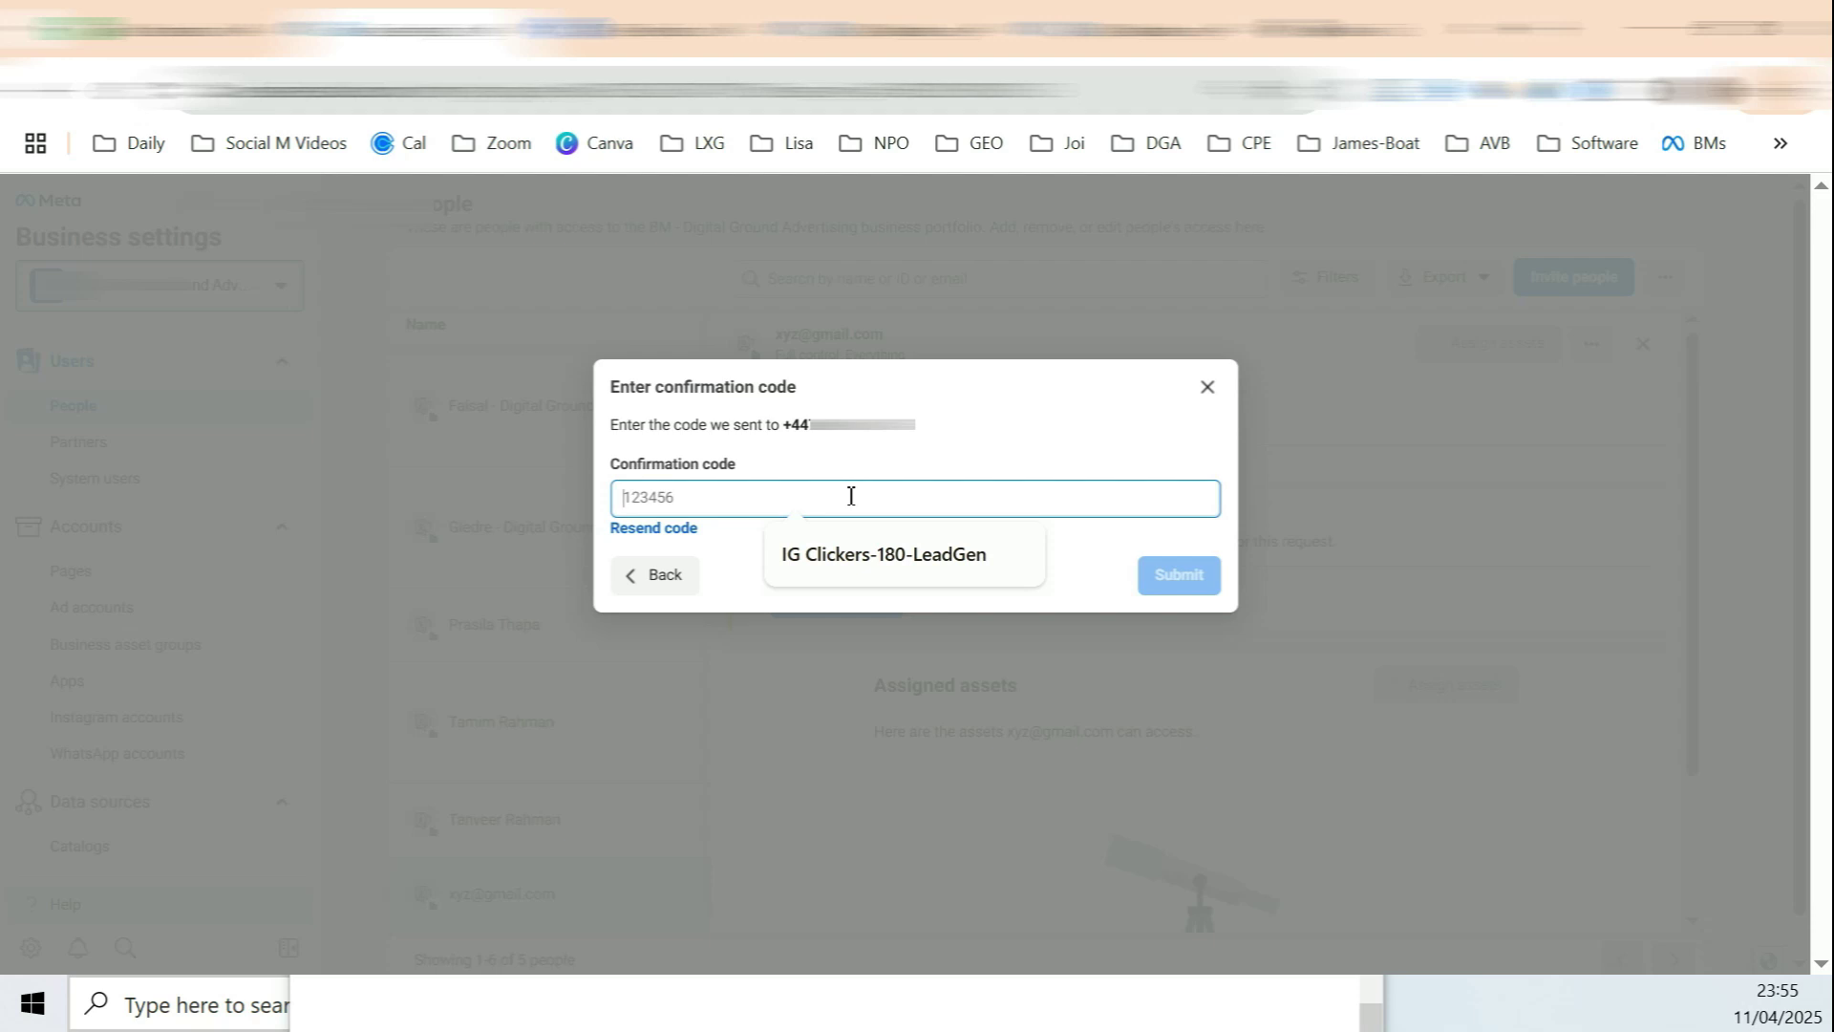
{"action": "key", "text": "ctrl+v"}
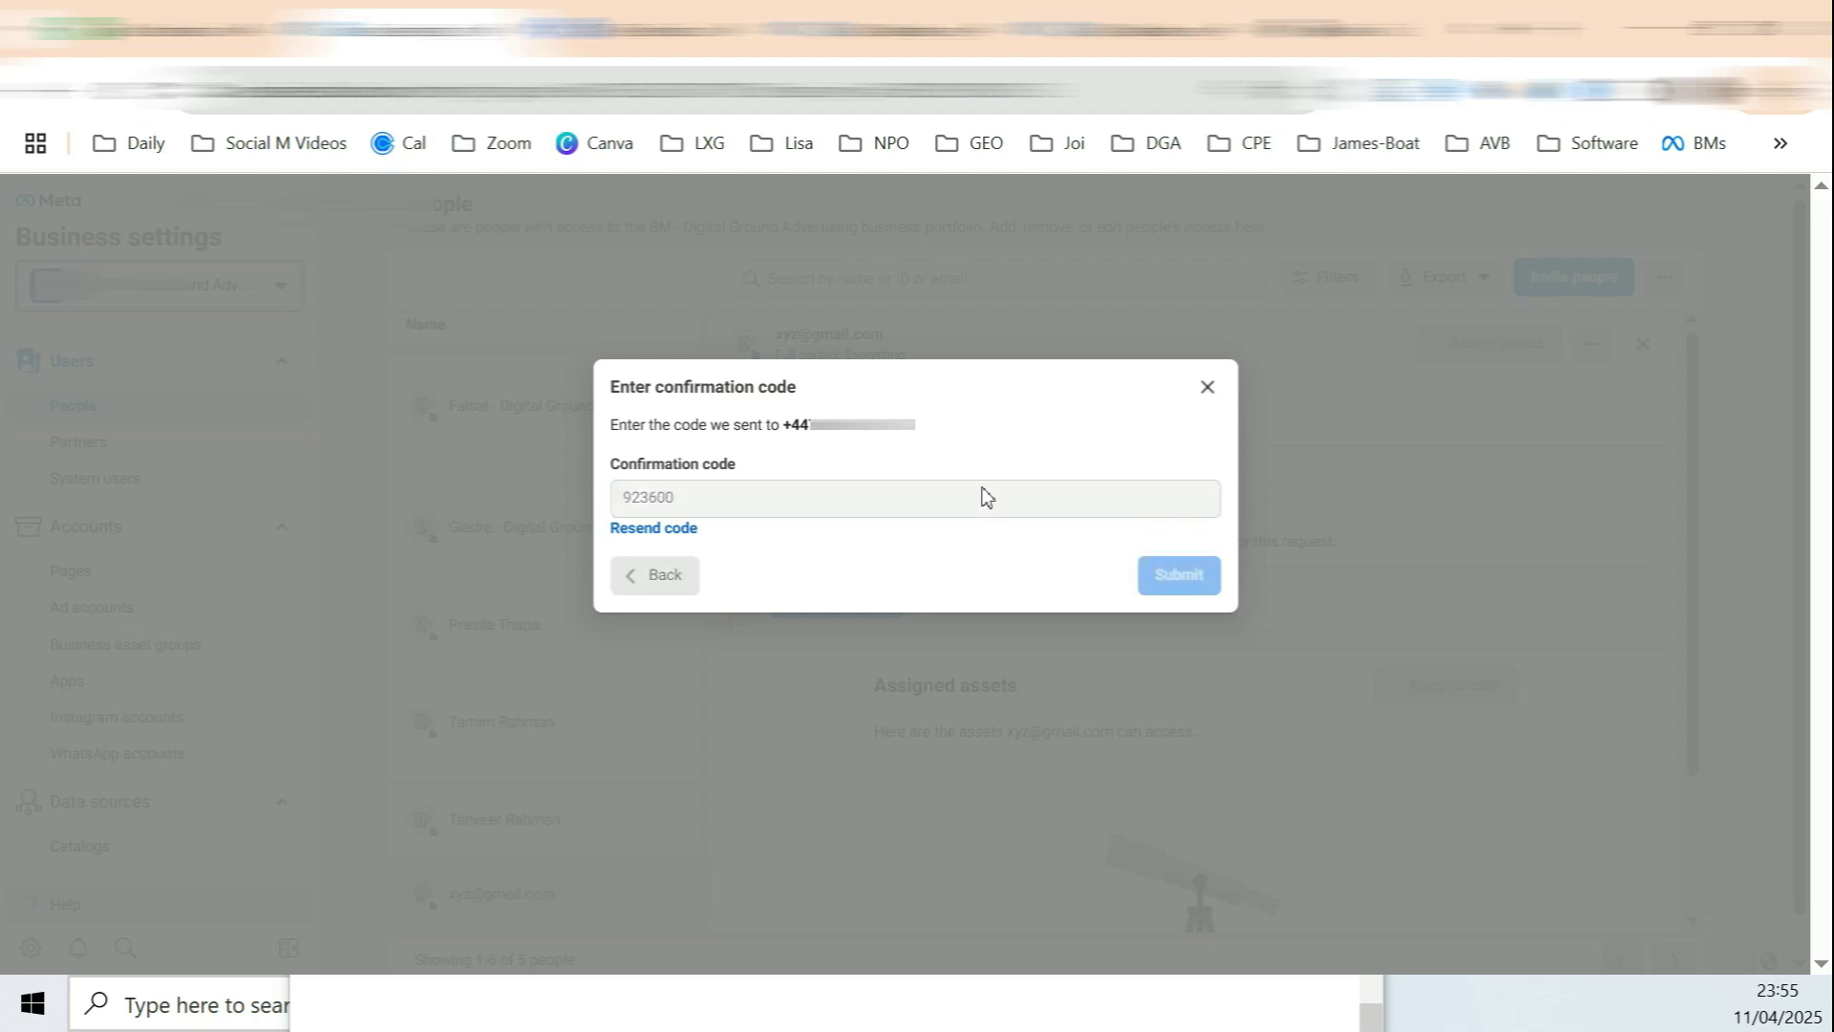
{"action": "left_click", "coordinate": [1184, 571]}
{"action": "left_click", "coordinate": [478, 860]}
{"action": "left_click_drag", "start_coordinate": [477, 860], "coordinate": [531, 869]}
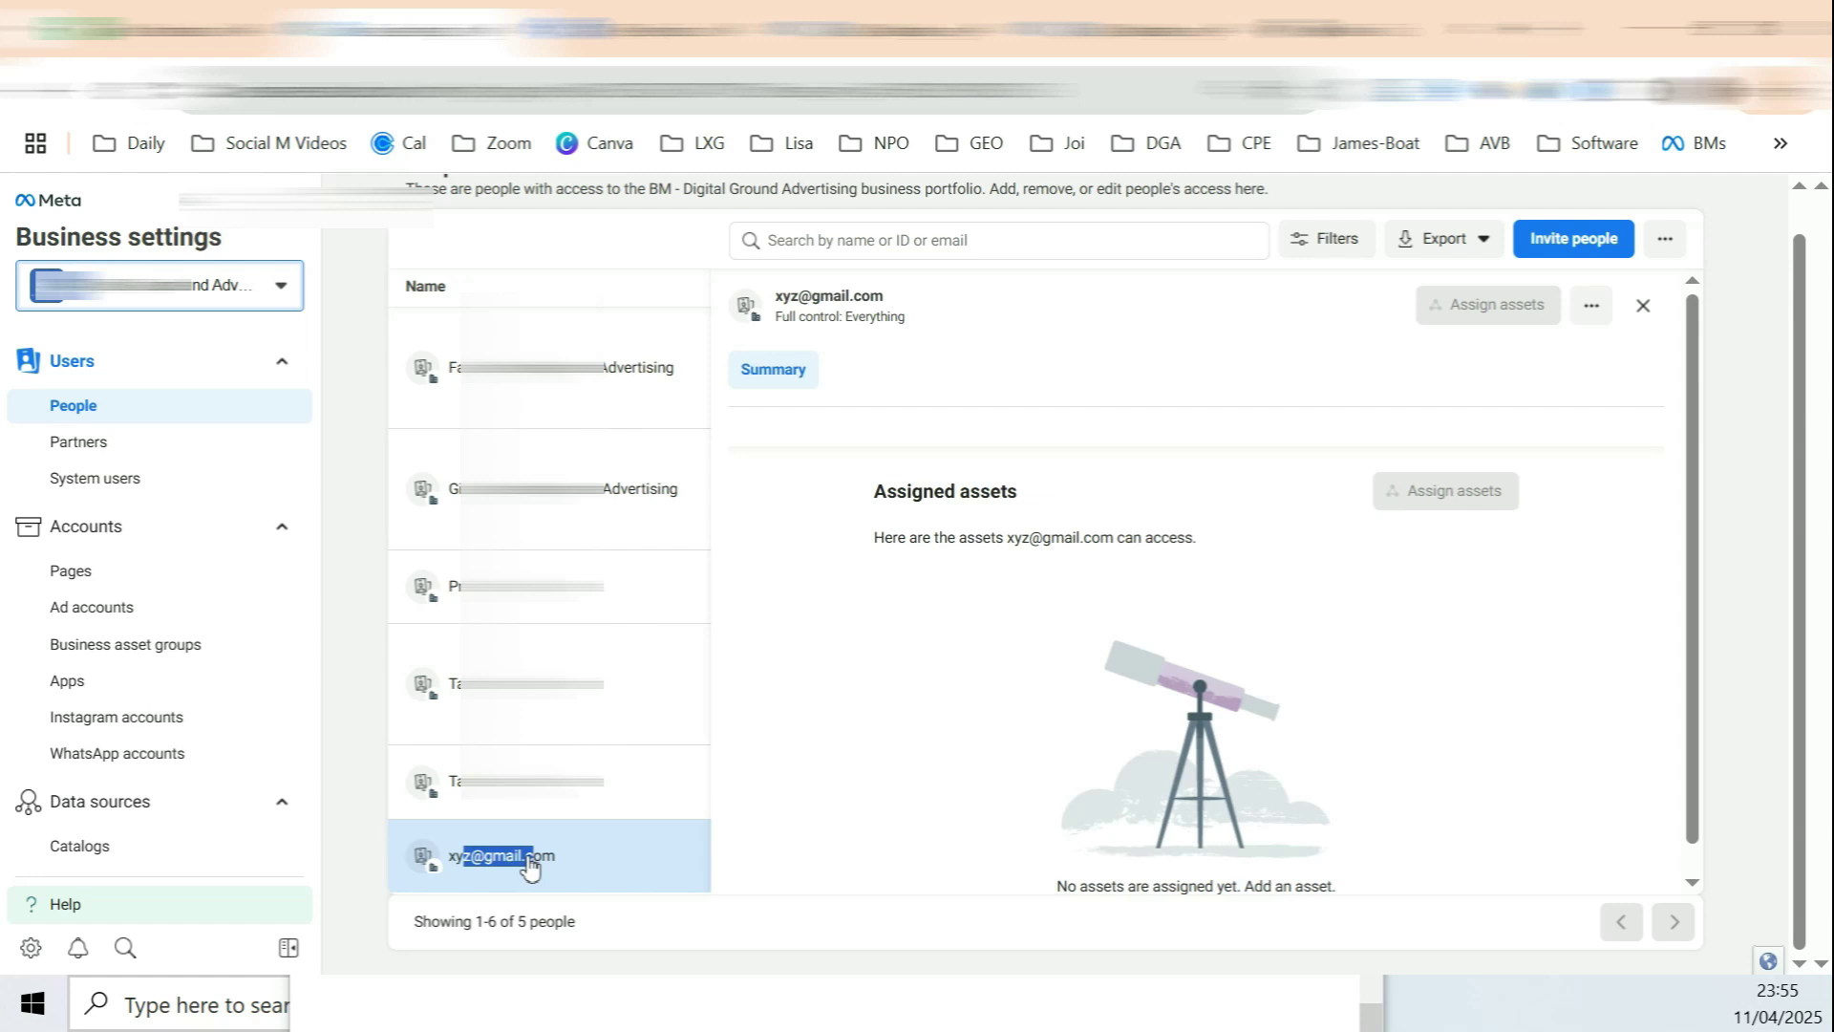
Step: Open the business's Pages list and glance at the Add Page options
{"action": "left_click_drag", "start_coordinate": [470, 857], "coordinate": [544, 857]}
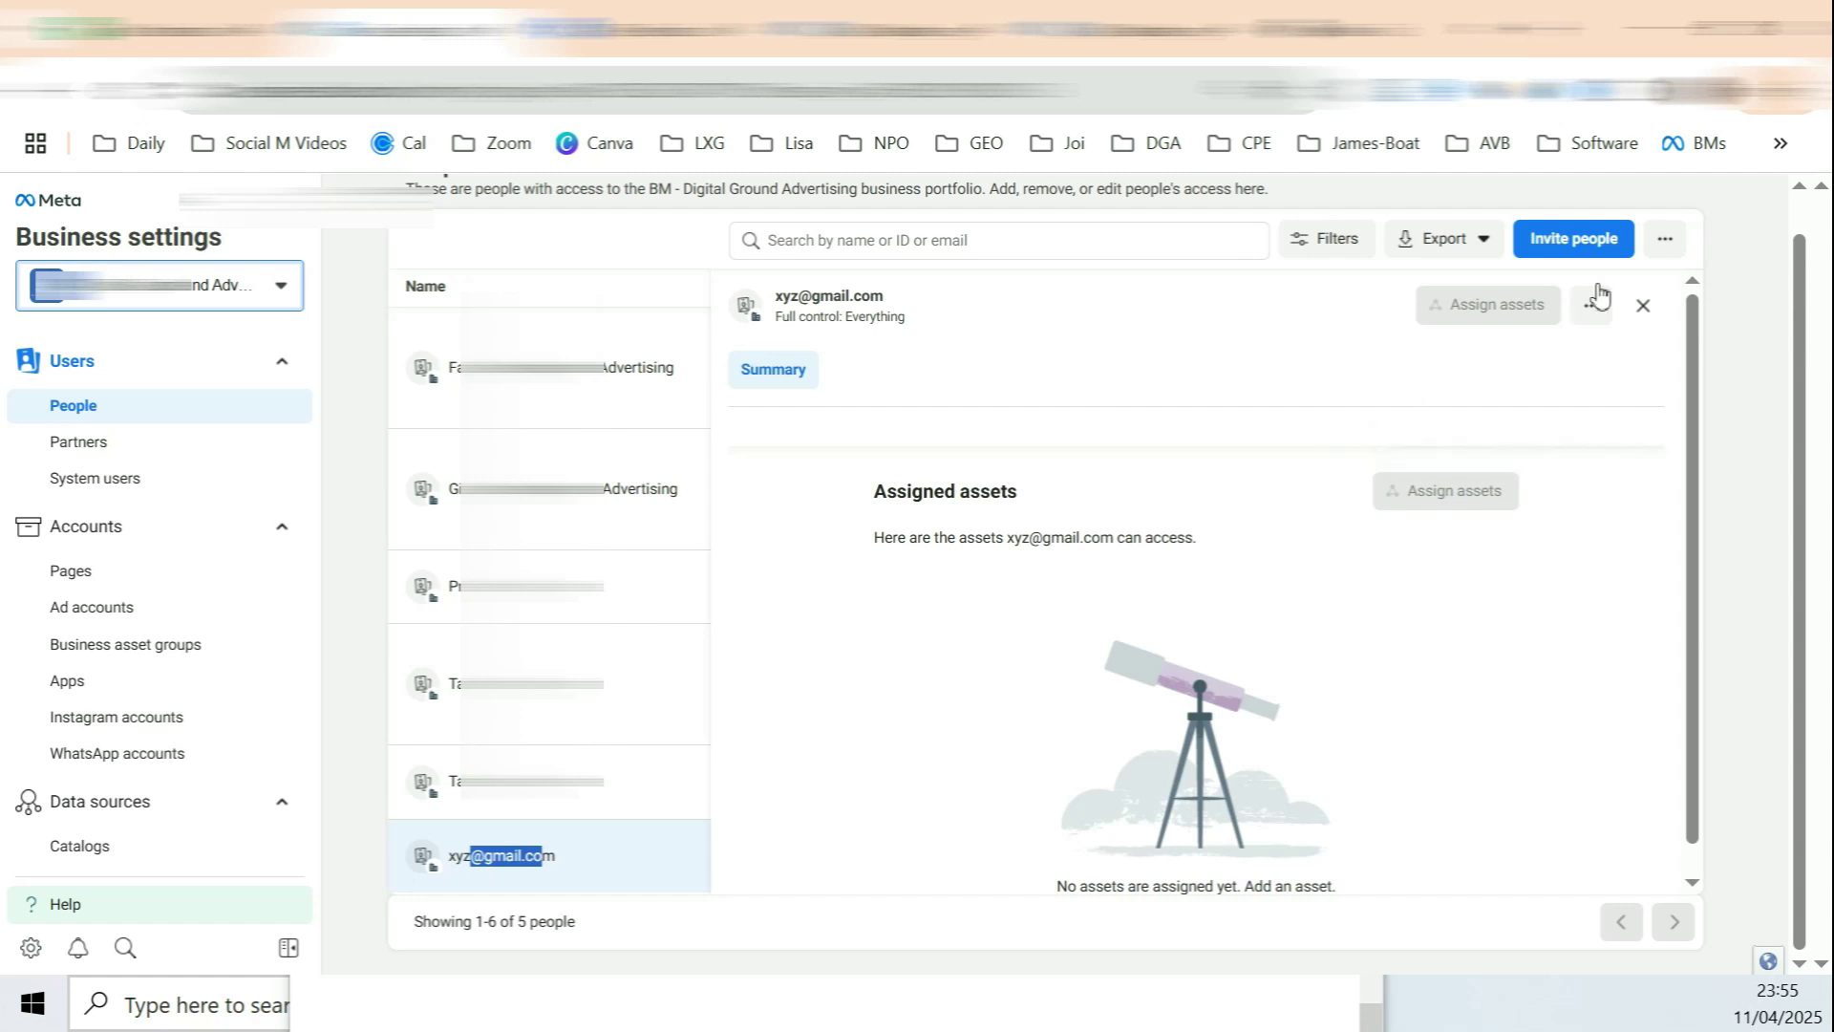
{"action": "left_click", "coordinate": [1664, 237]}
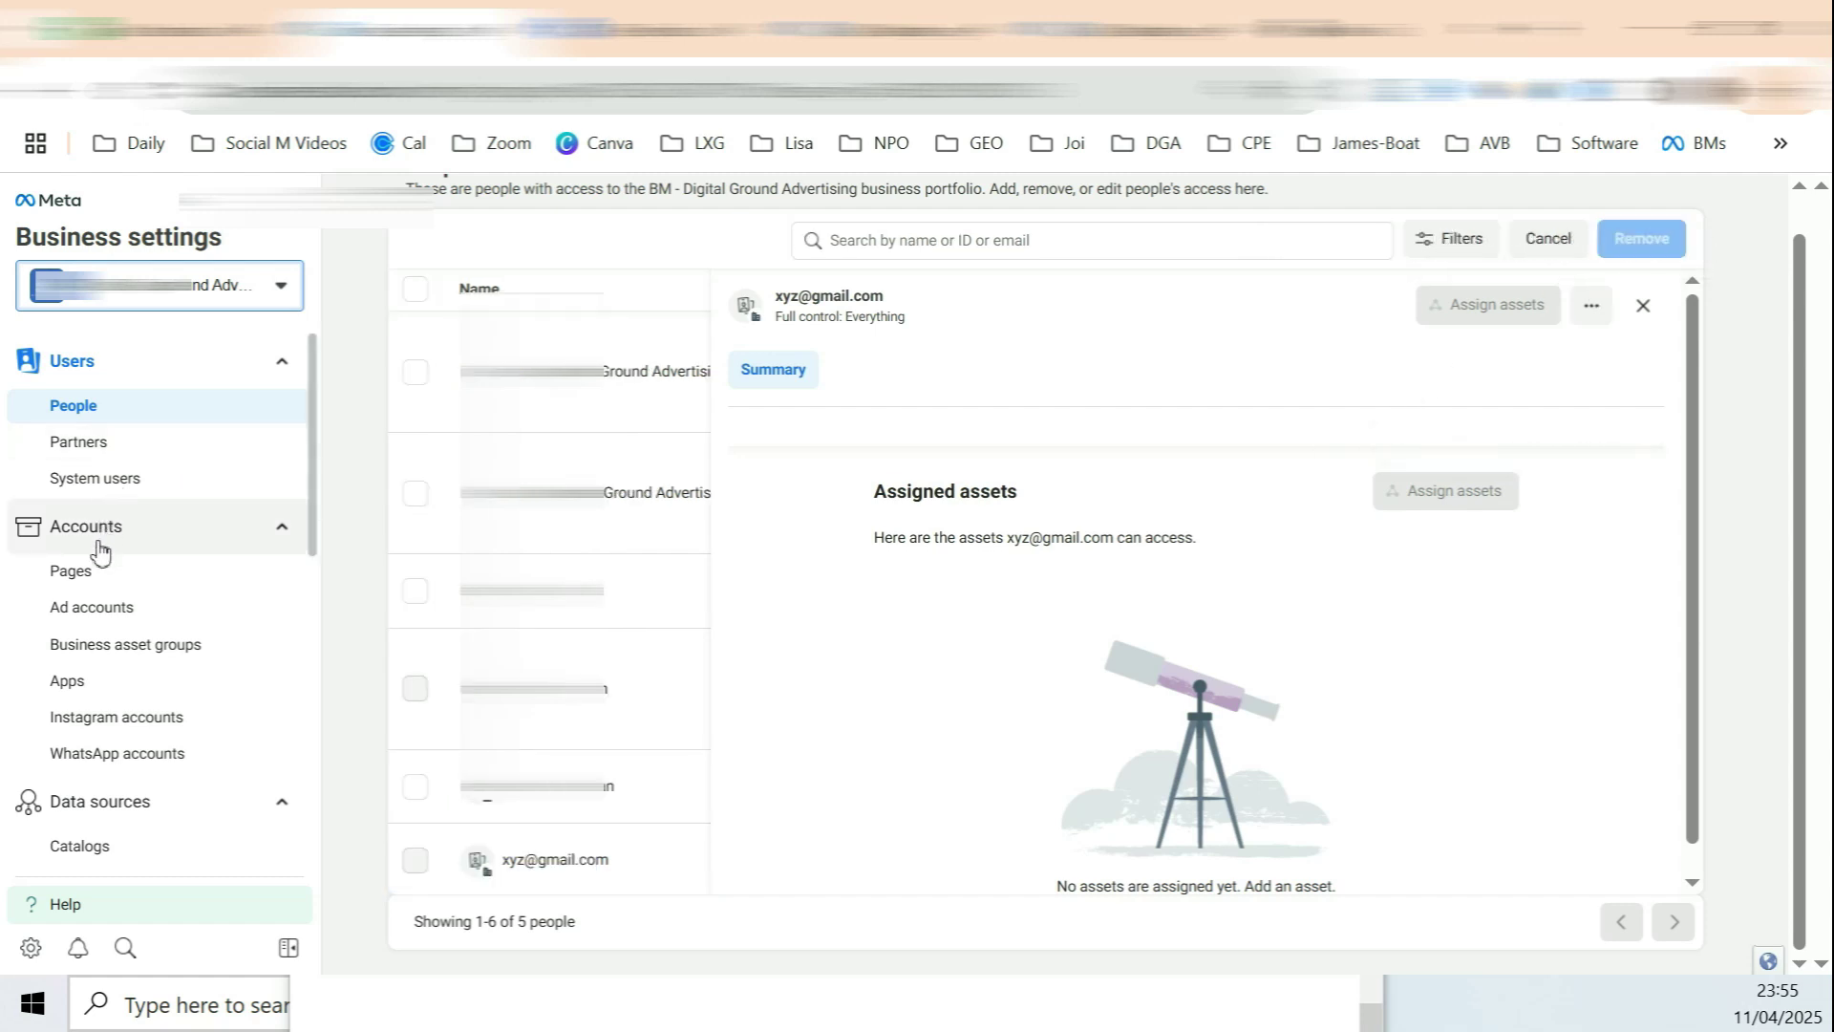
{"action": "left_click", "coordinate": [91, 573]}
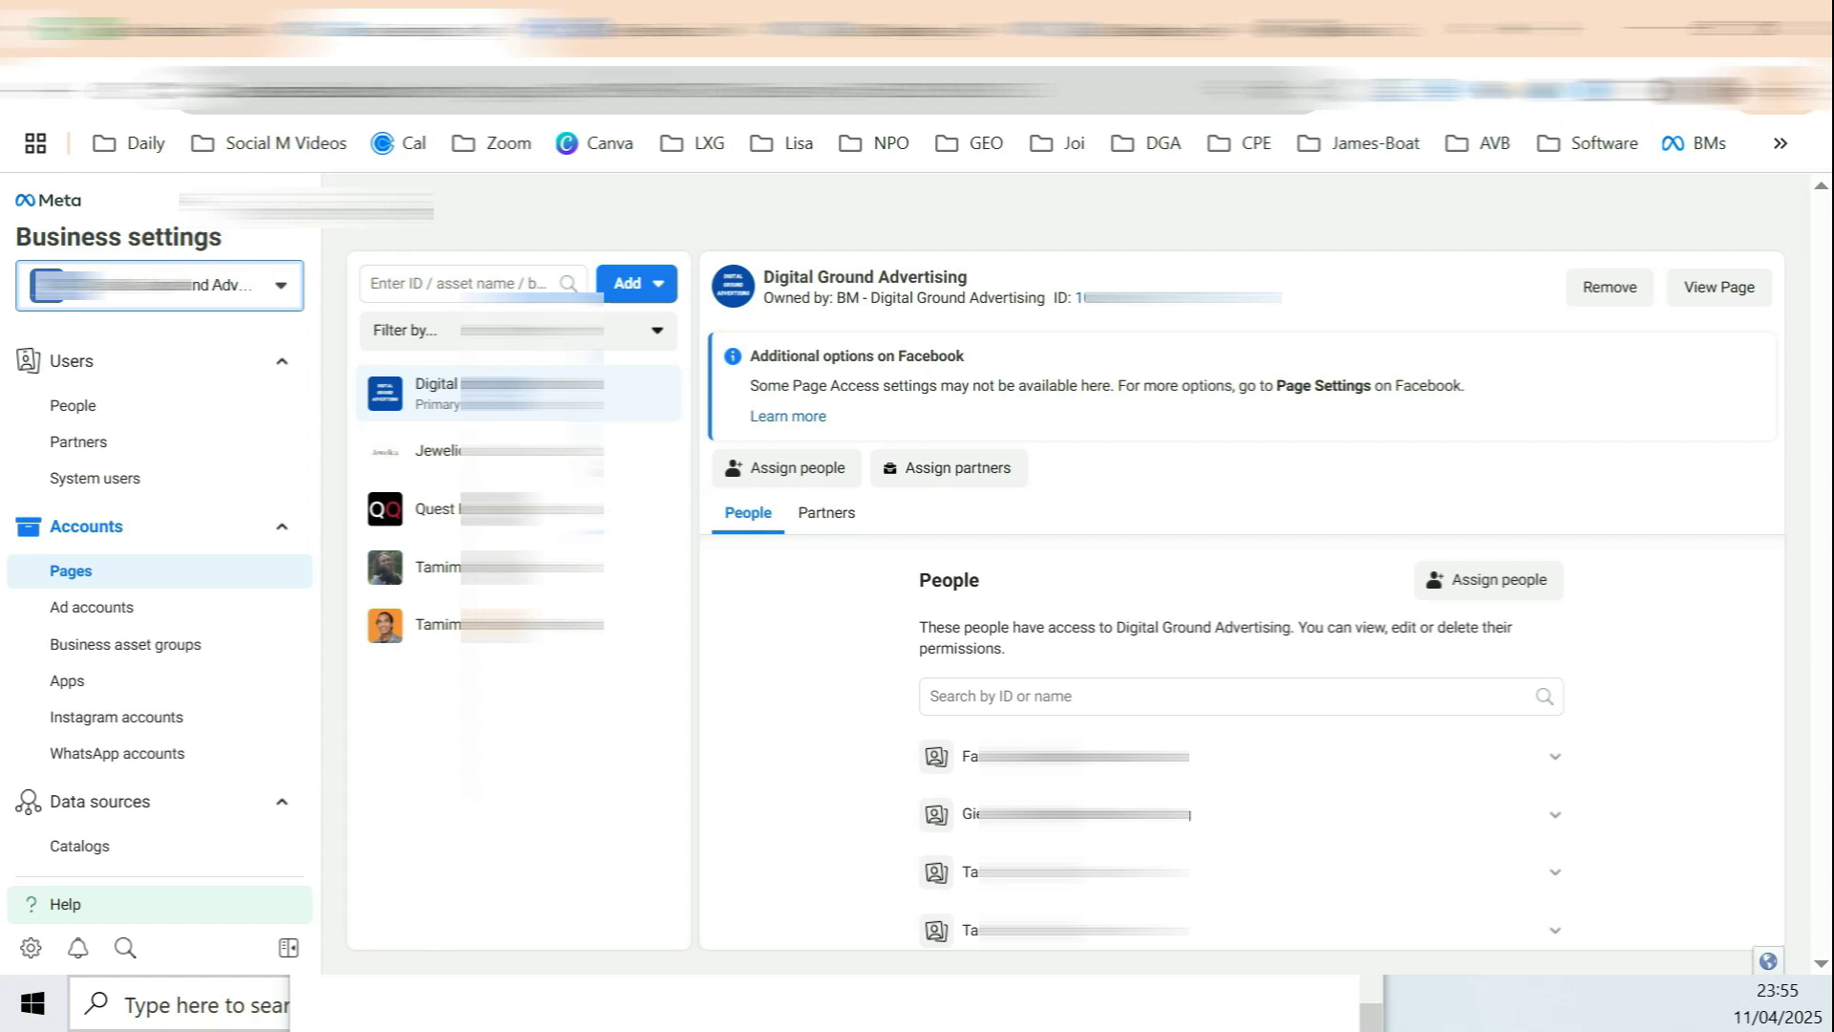
{"action": "left_click", "coordinate": [655, 287]}
{"action": "left_click", "coordinate": [716, 218]}
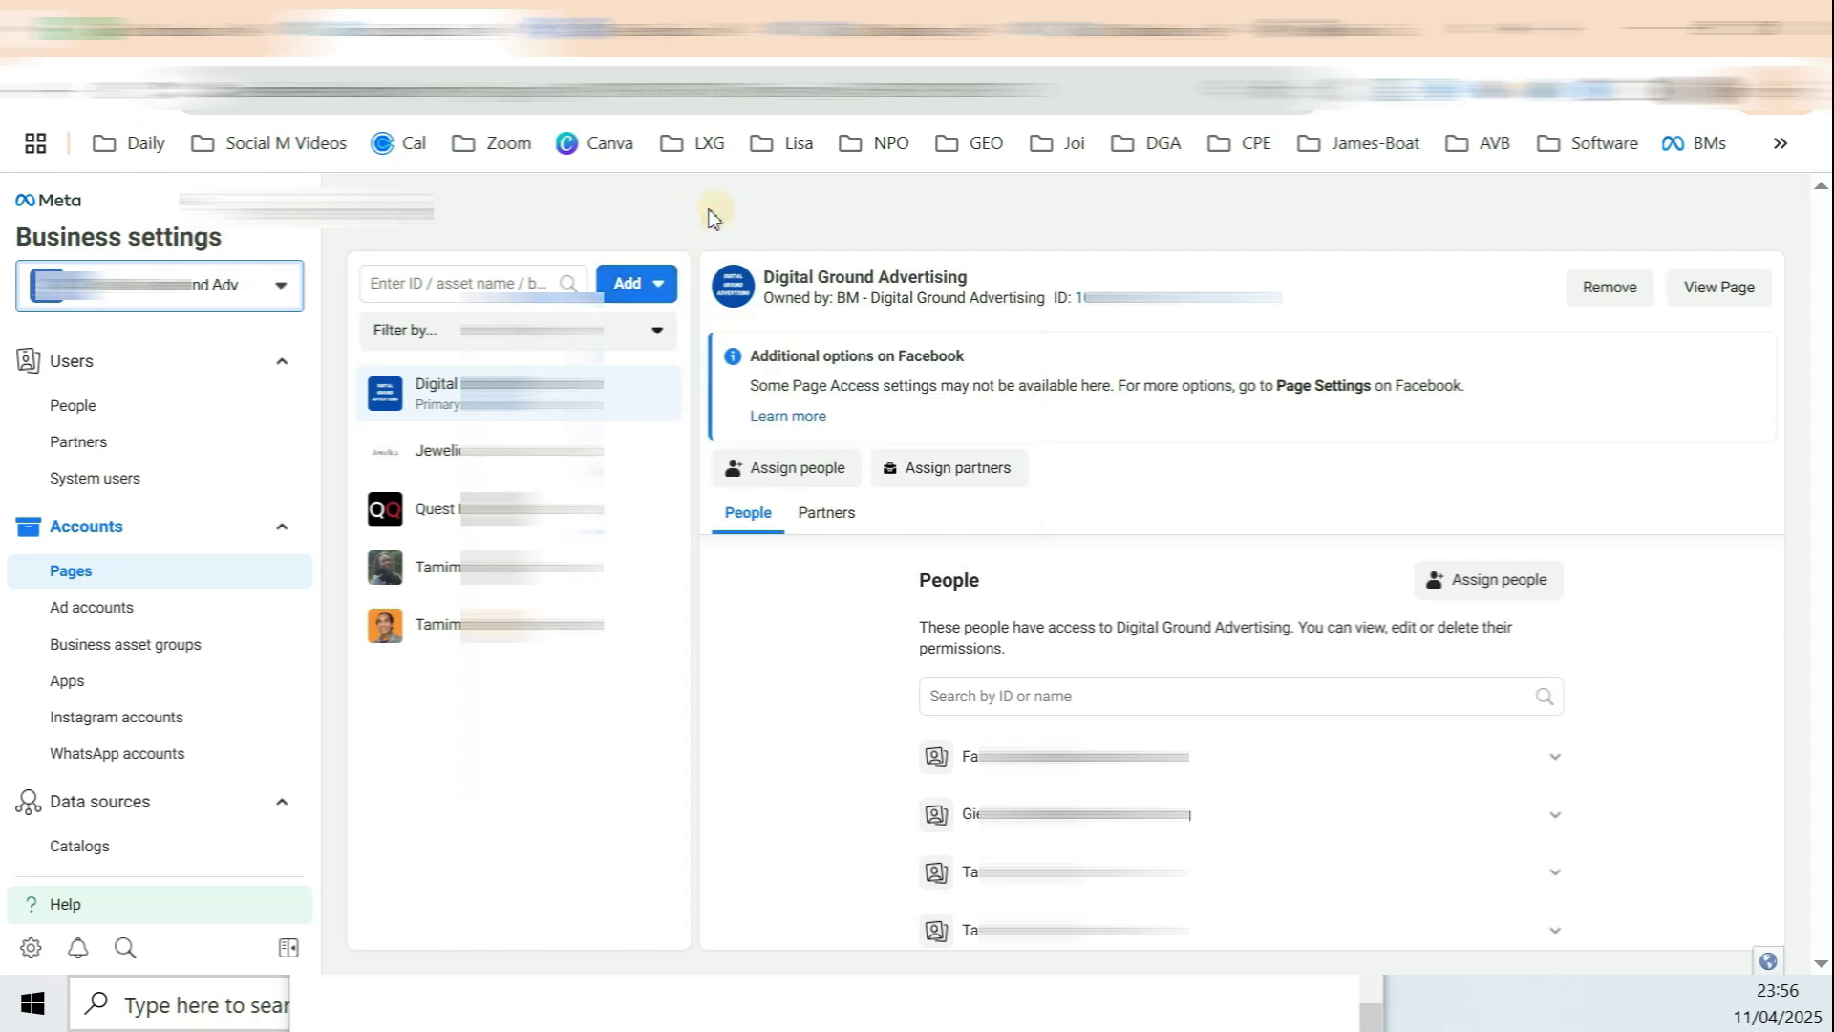
Step: Close all browser tabs to the right of the Facebook home tab
{"action": "left_click", "coordinate": [726, 33]}
{"action": "right_click", "coordinate": [725, 34]}
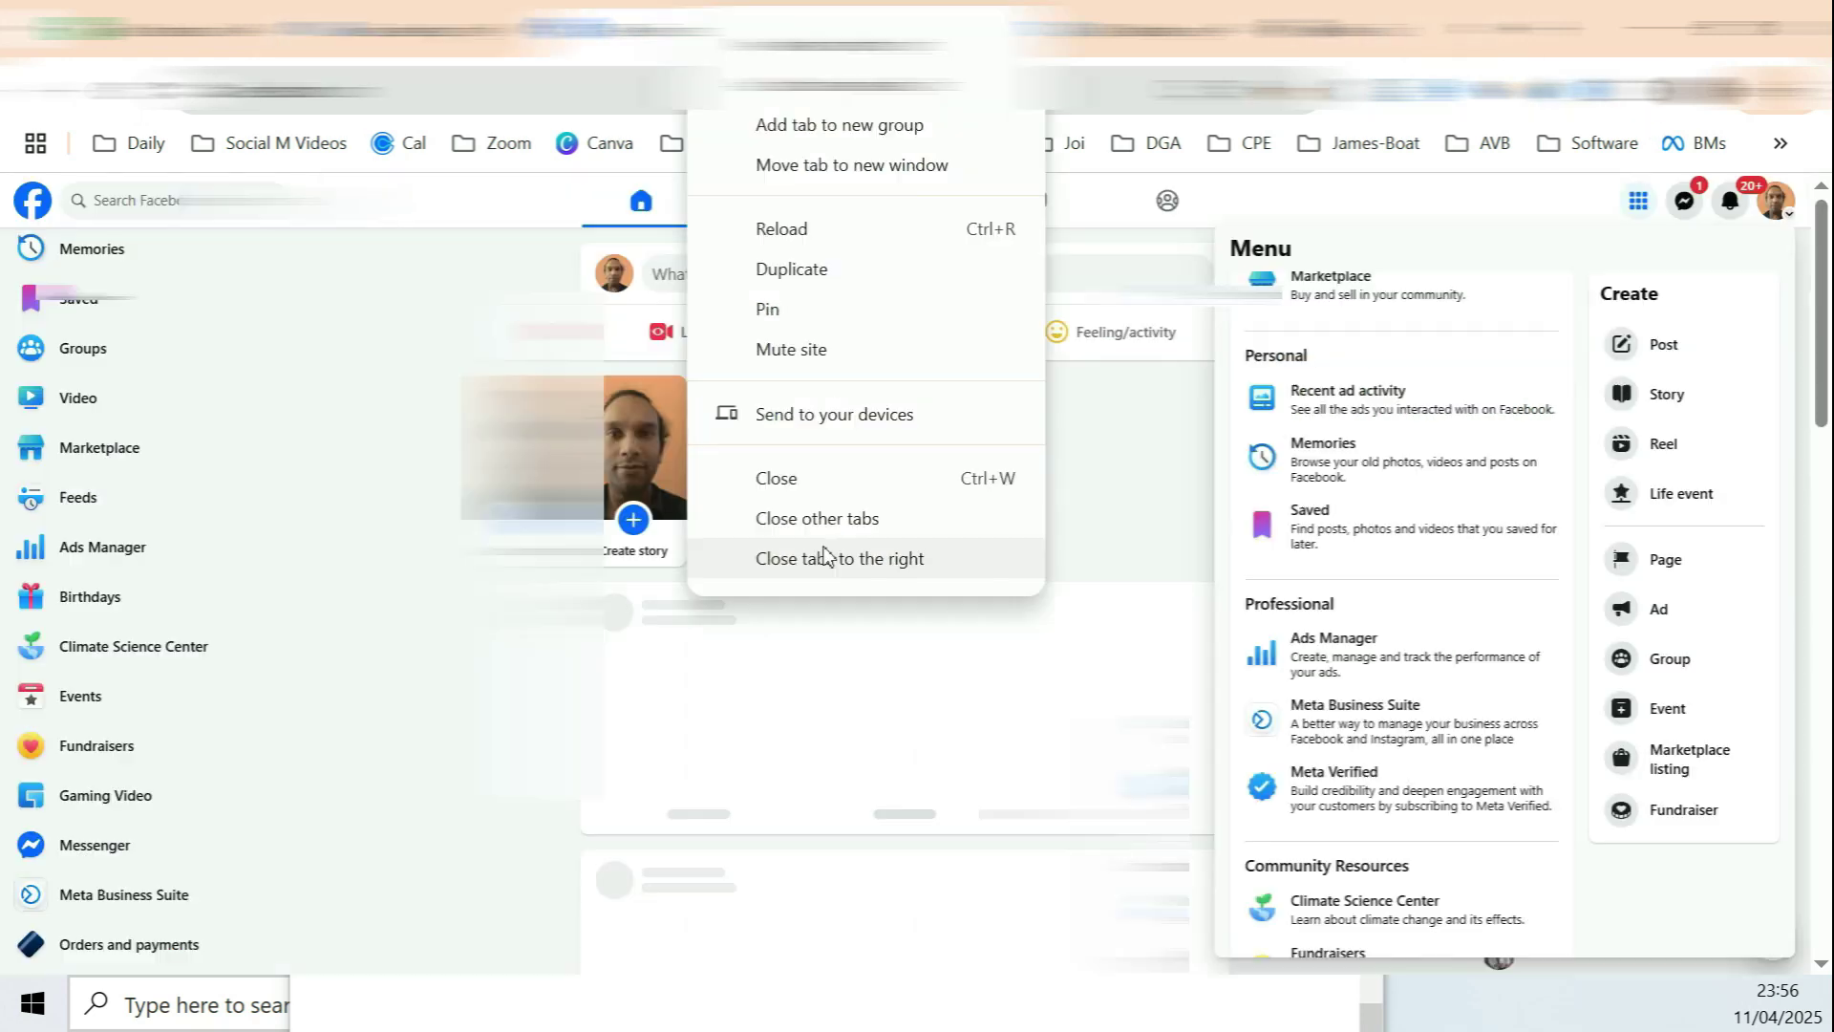
{"action": "left_click", "coordinate": [820, 553]}
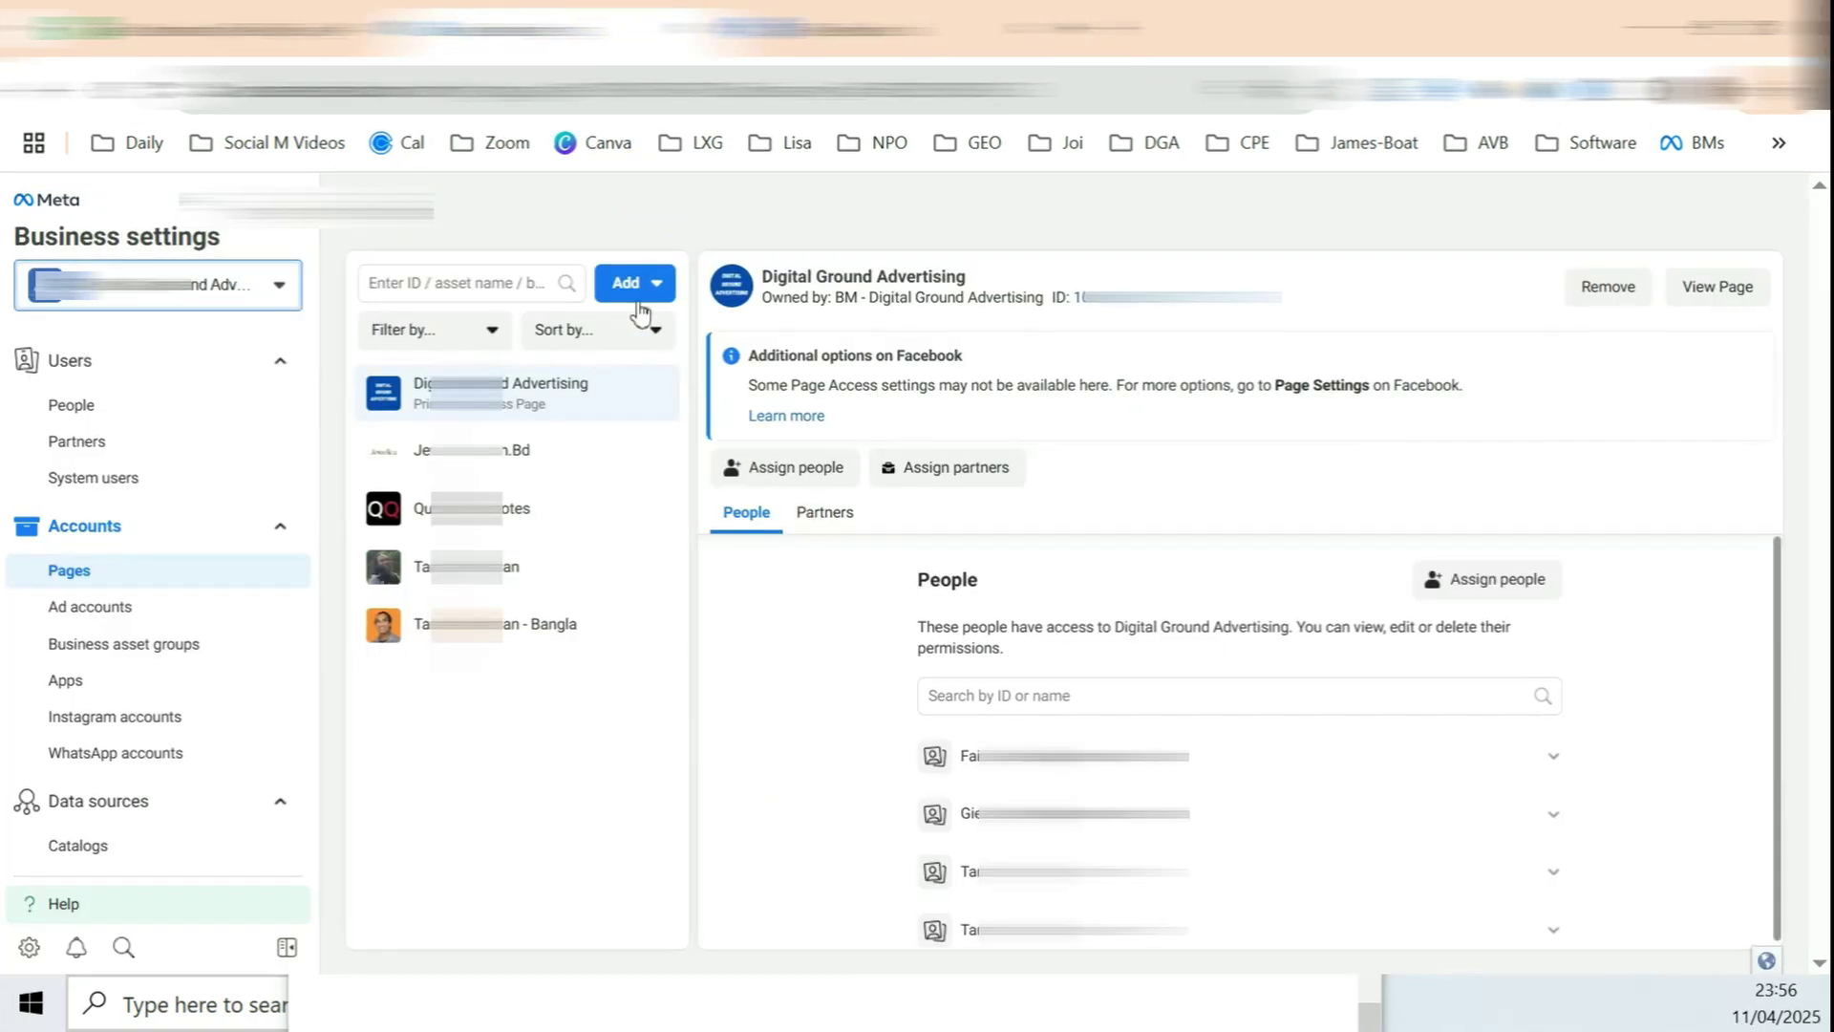
Step: Choose Add a Page, search 'test' and pick Test 1, clear the field, then view Test 1 on Facebook
{"action": "left_click", "coordinate": [634, 286]}
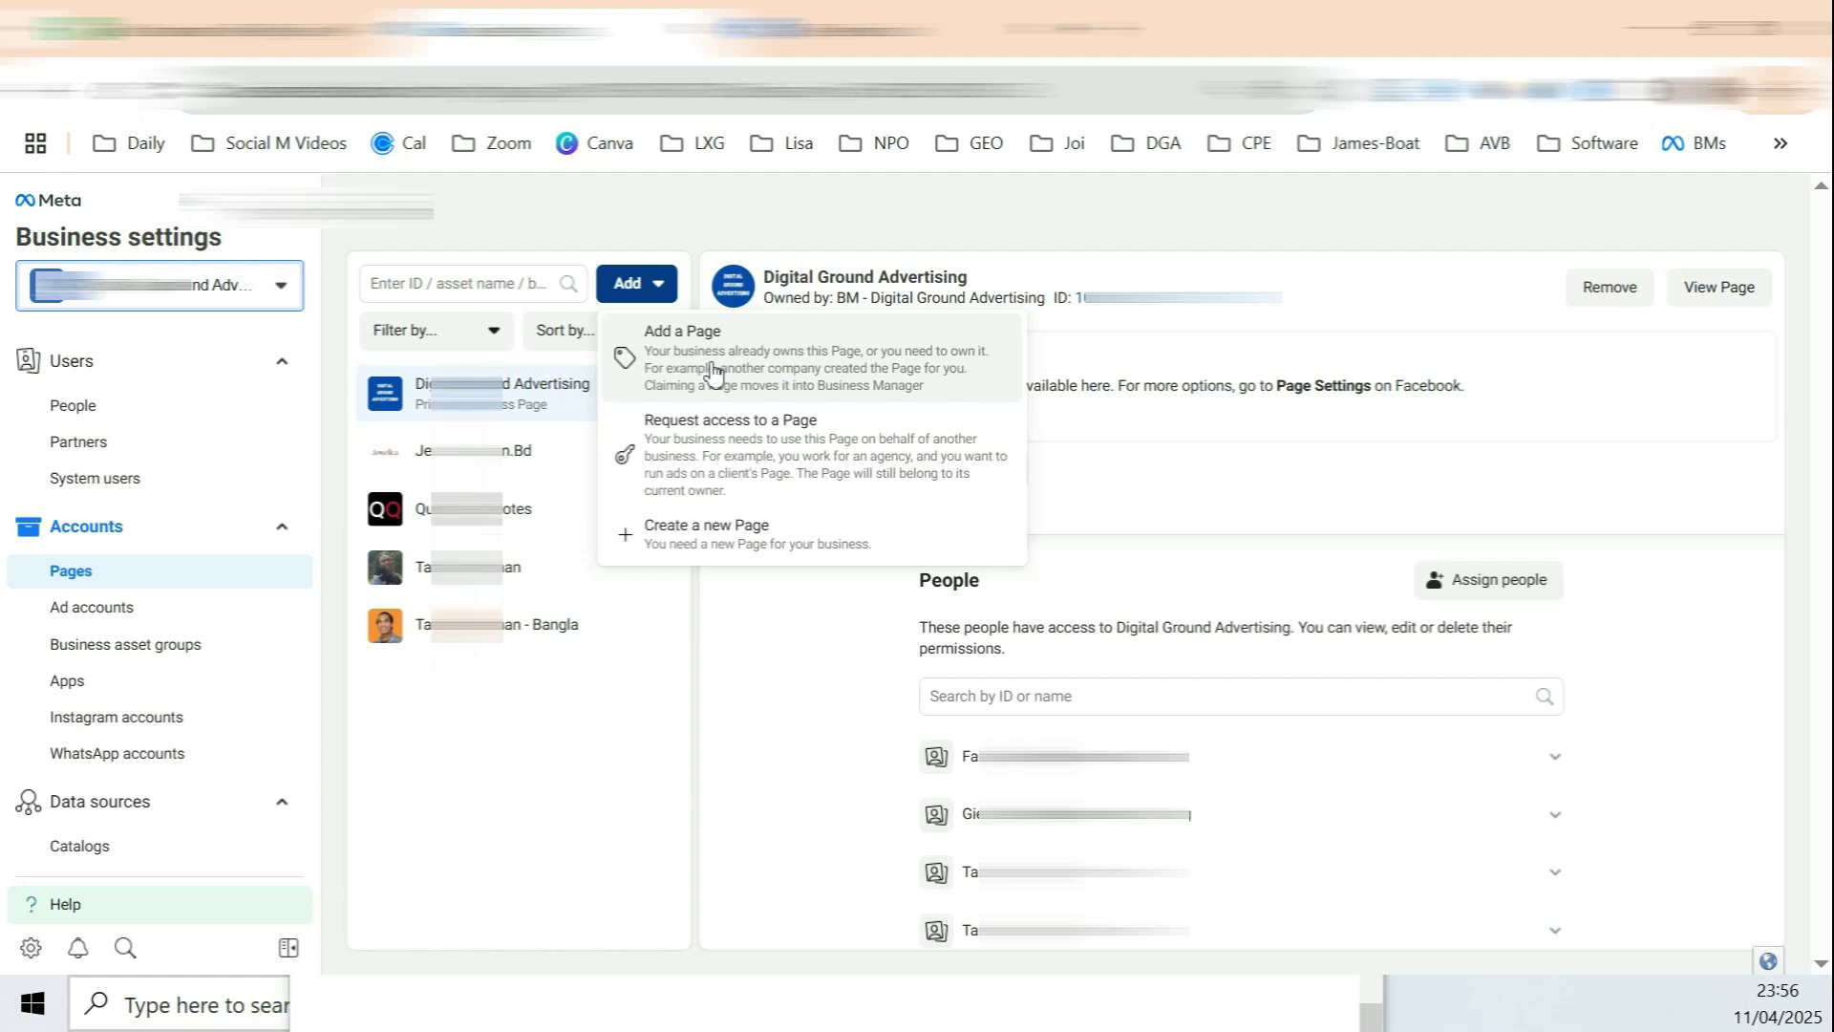
{"action": "left_click_drag", "start_coordinate": [654, 331], "coordinate": [709, 334]}
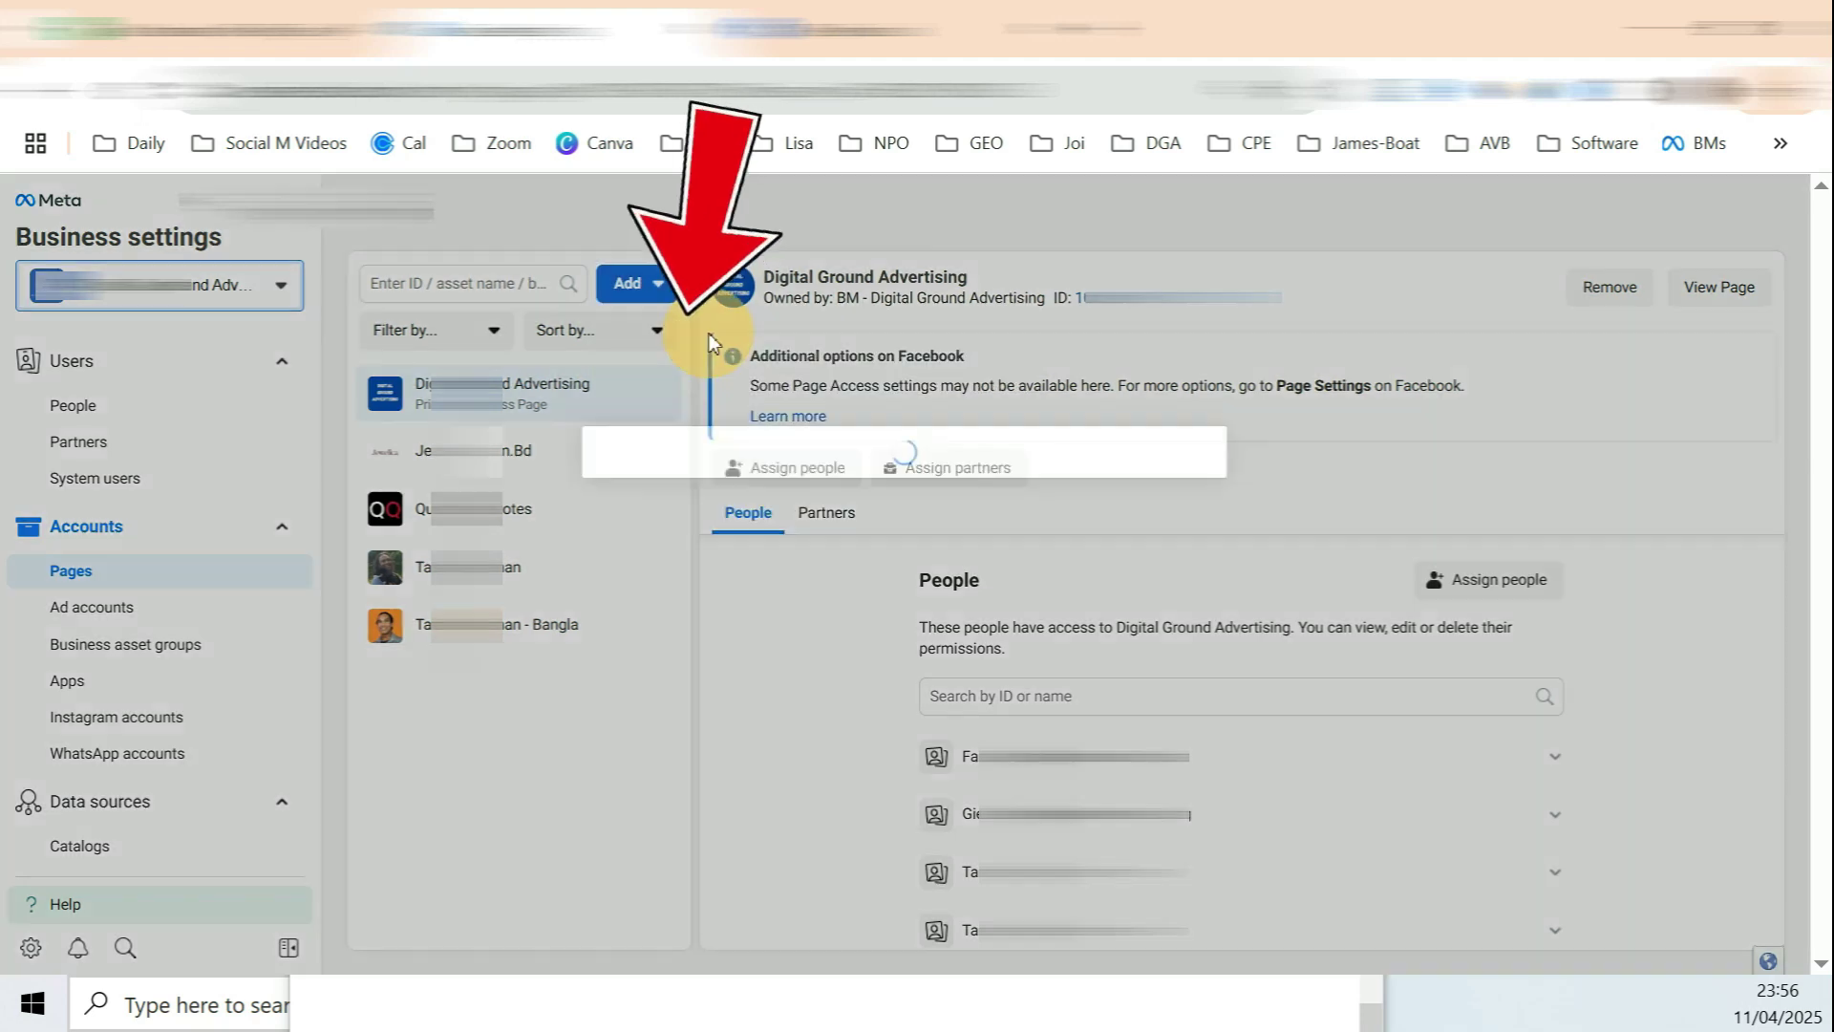
{"action": "left_click", "coordinate": [810, 624]}
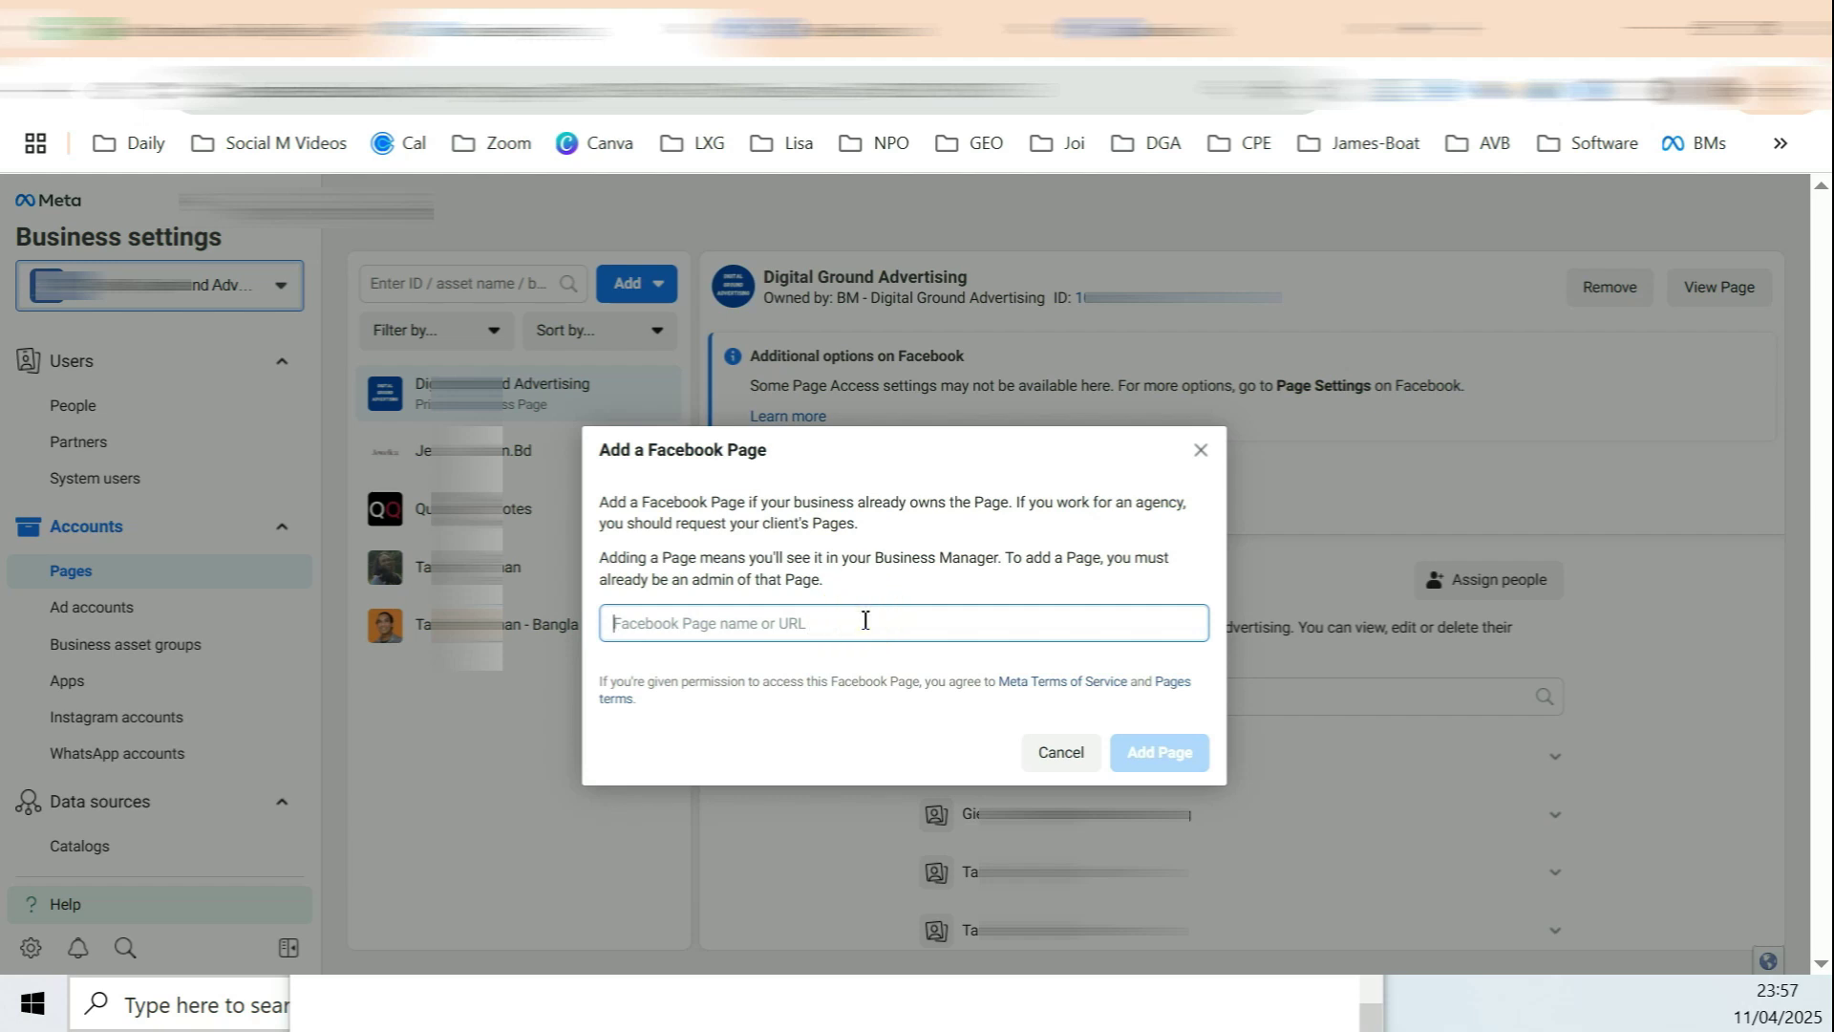
{"action": "type", "text": "test"}
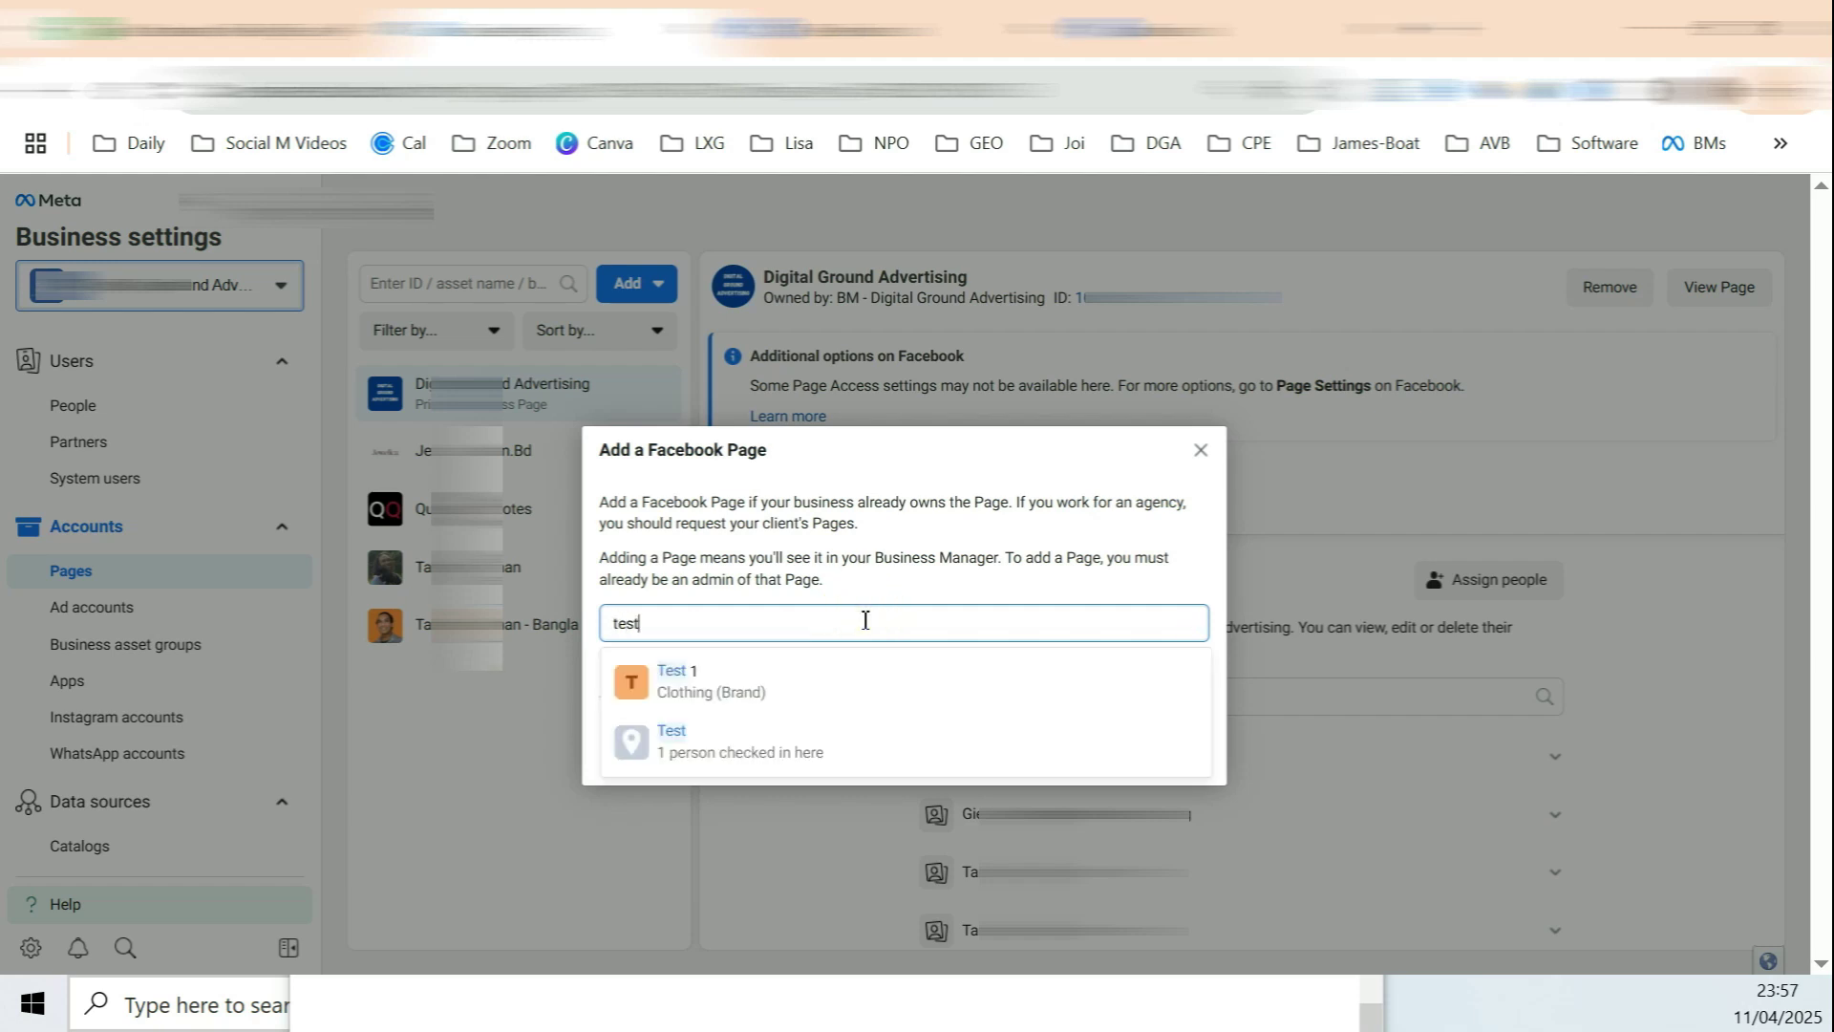
{"action": "left_click", "coordinate": [686, 678]}
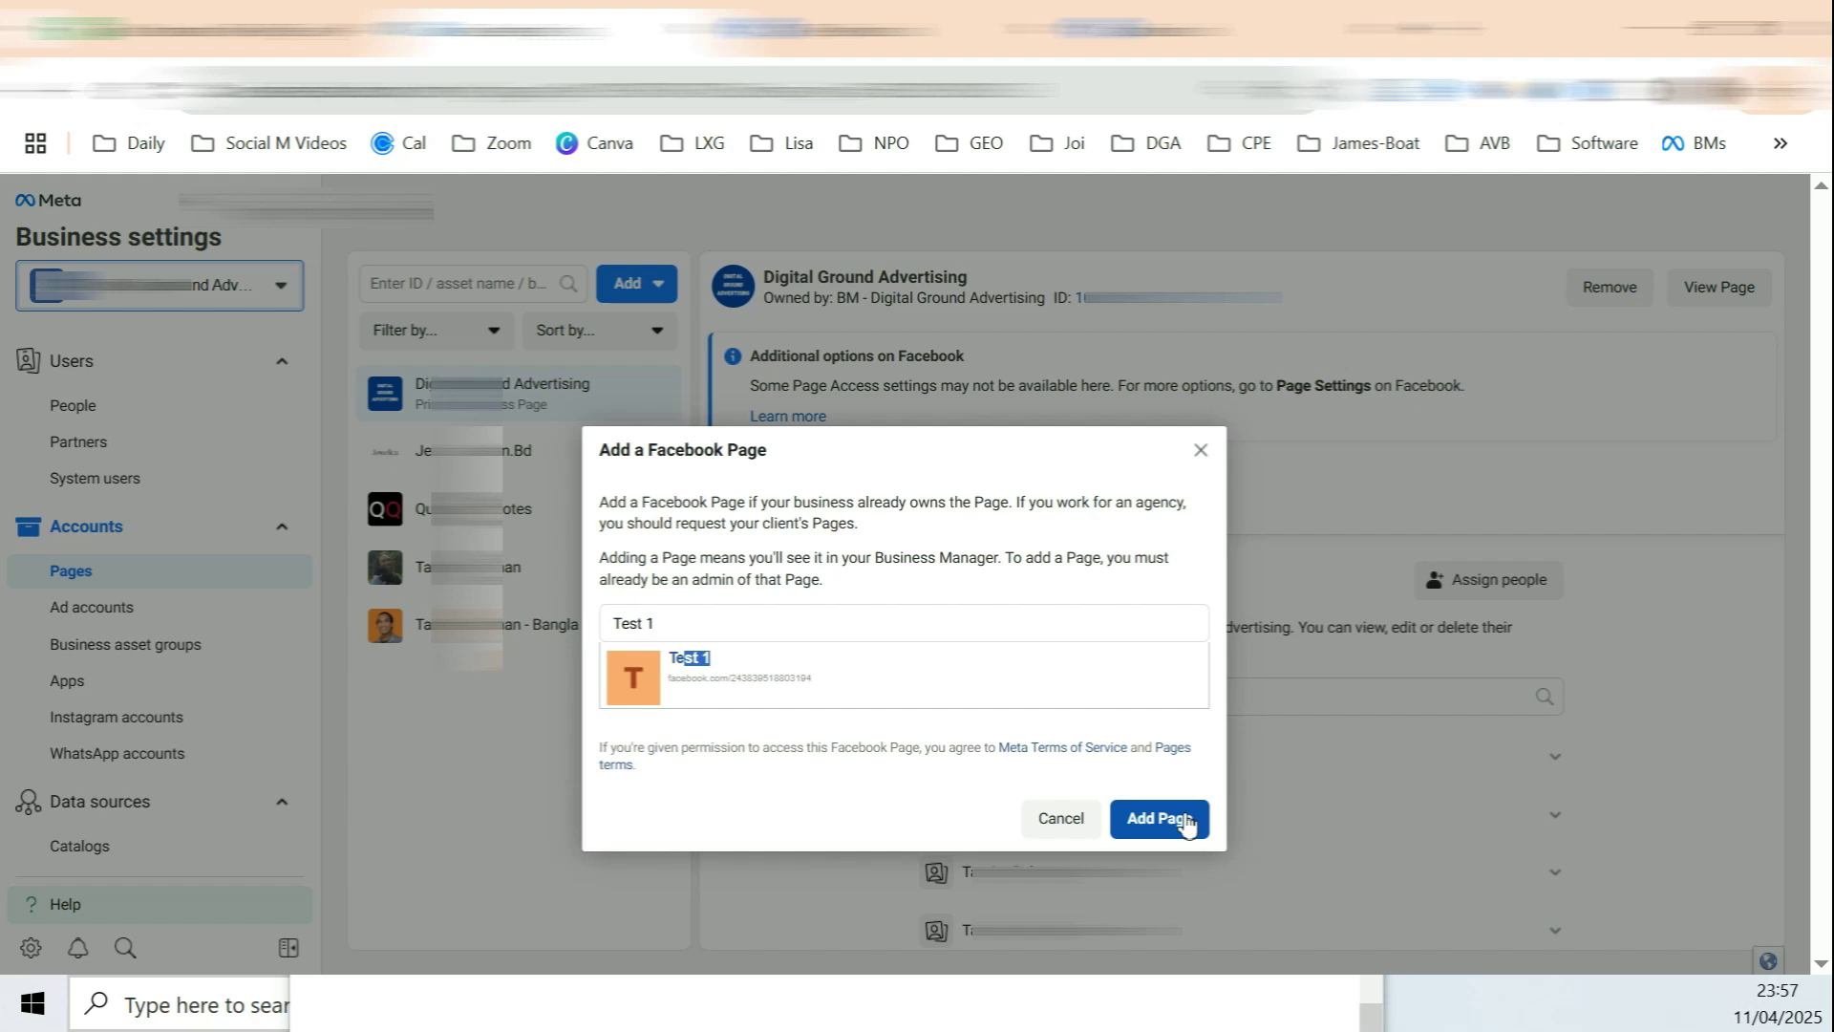
{"action": "triple_click", "coordinate": [888, 631]}
{"action": "key", "text": "BackSpace"}
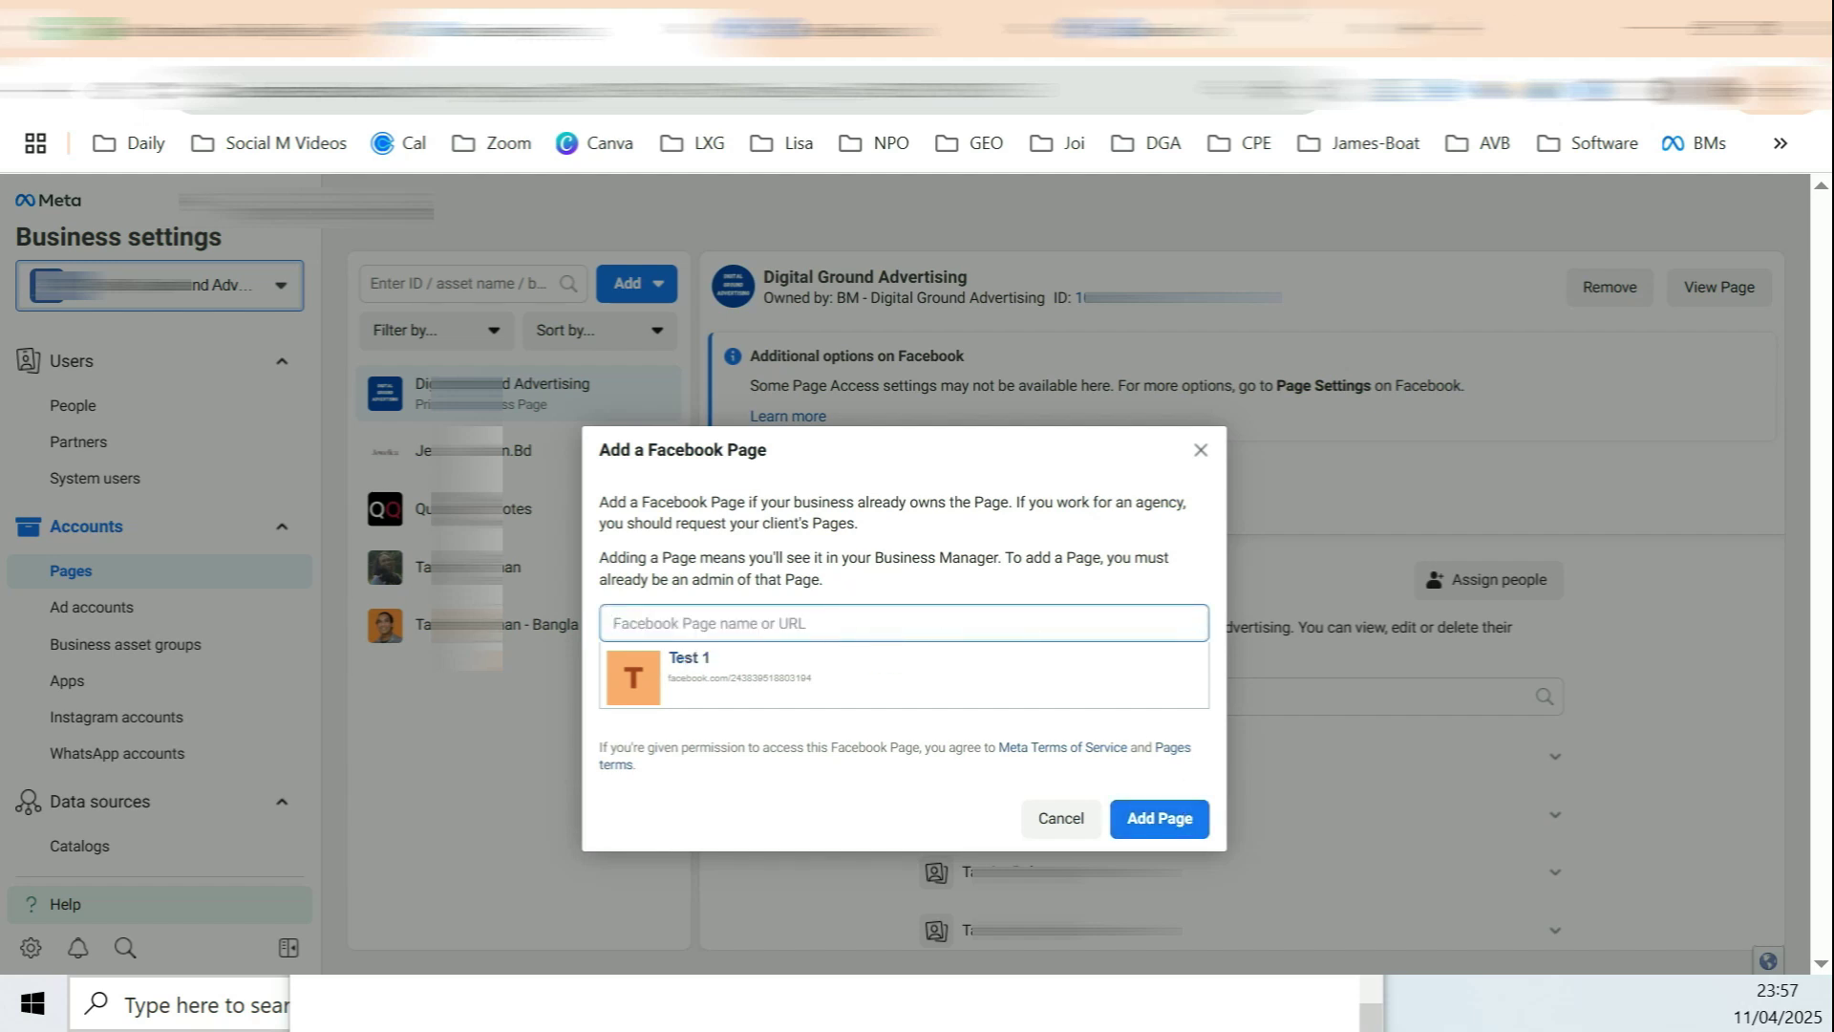
{"action": "left_click", "coordinate": [1254, 27]}
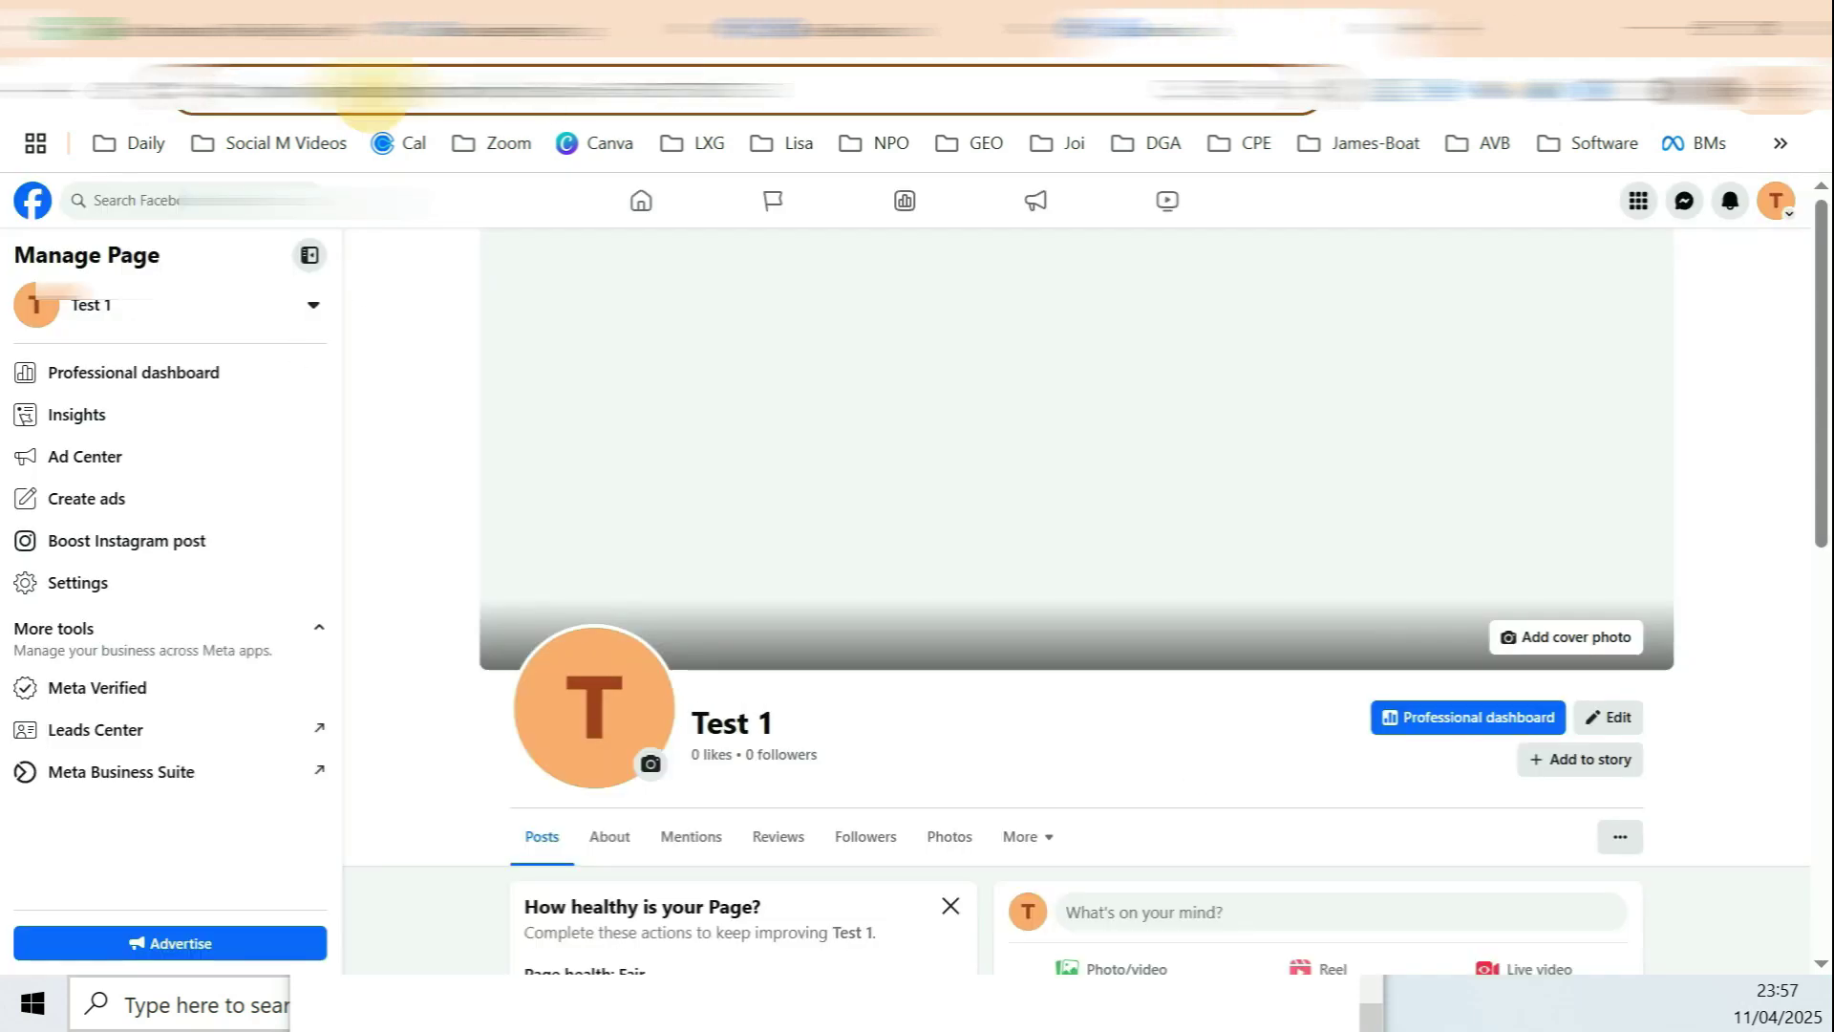
Step: Paste the Test 1 Page URL into Add a Facebook Page and add Test 1 to the business
{"action": "left_click", "coordinate": [719, 86]}
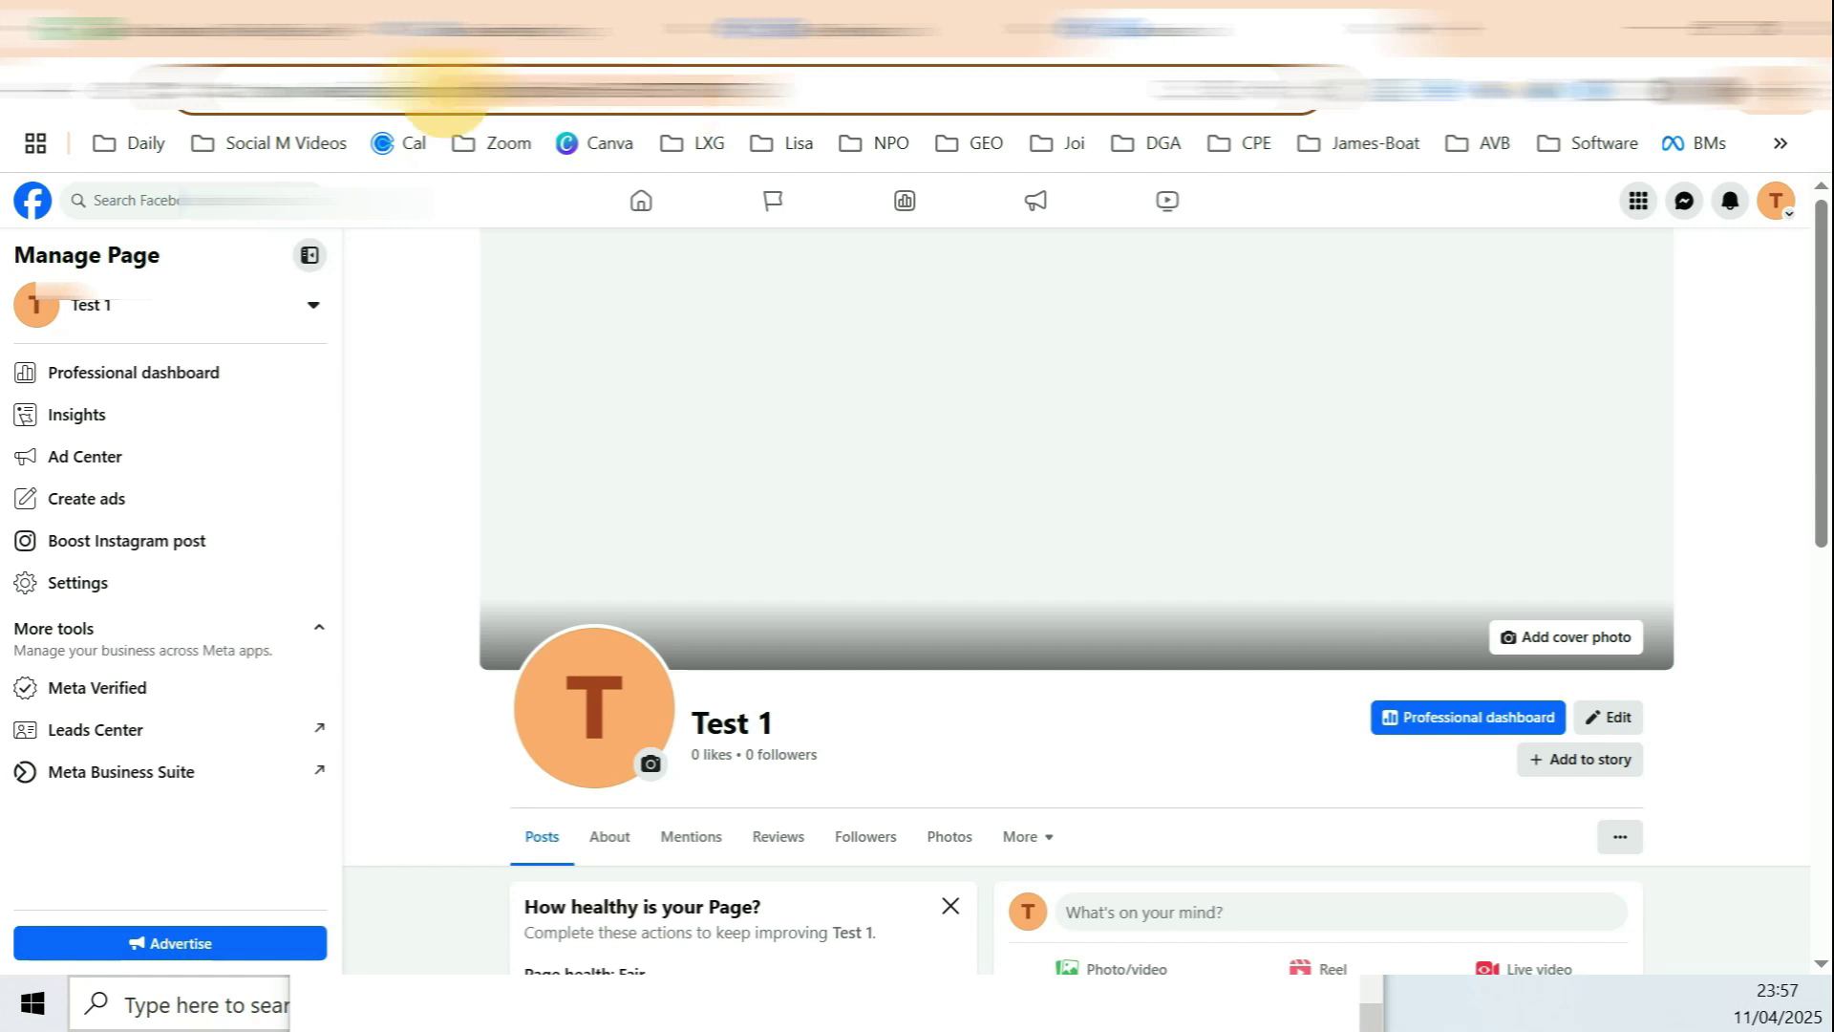
{"action": "left_click", "coordinate": [521, 30]}
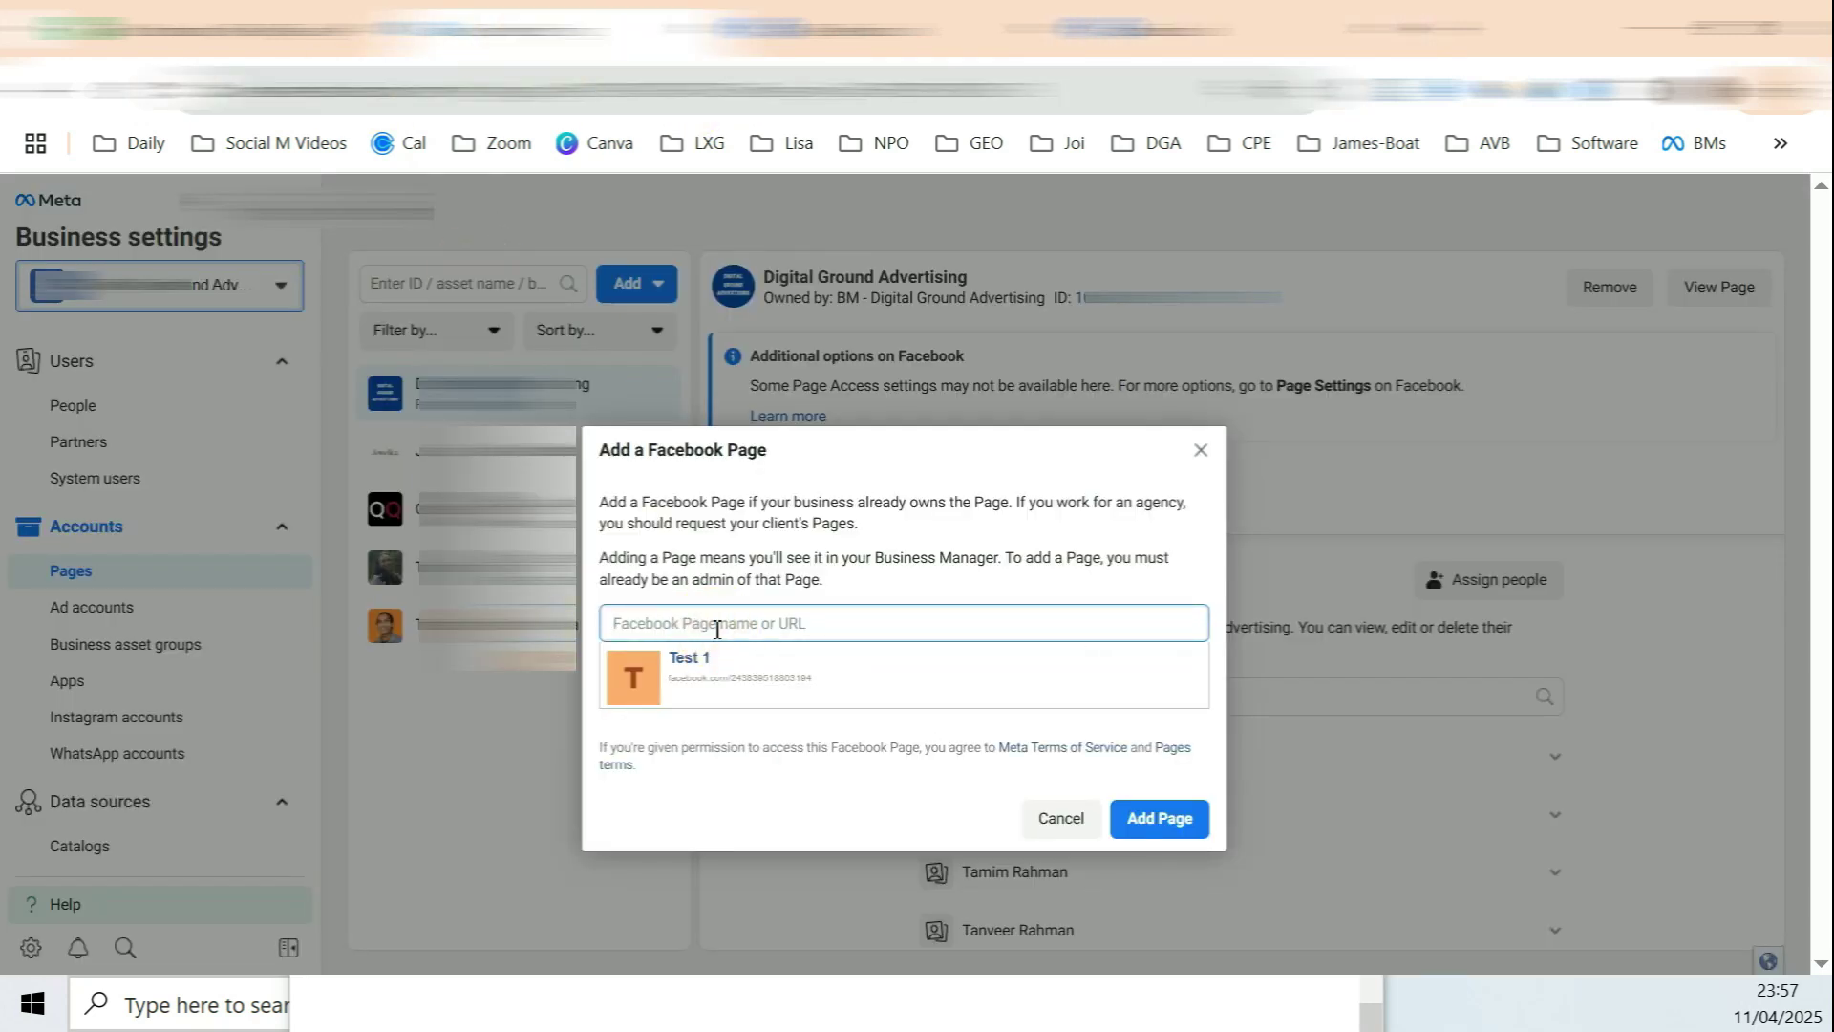
{"action": "key", "text": "ctrl+v"}
{"action": "left_click", "coordinate": [680, 666]}
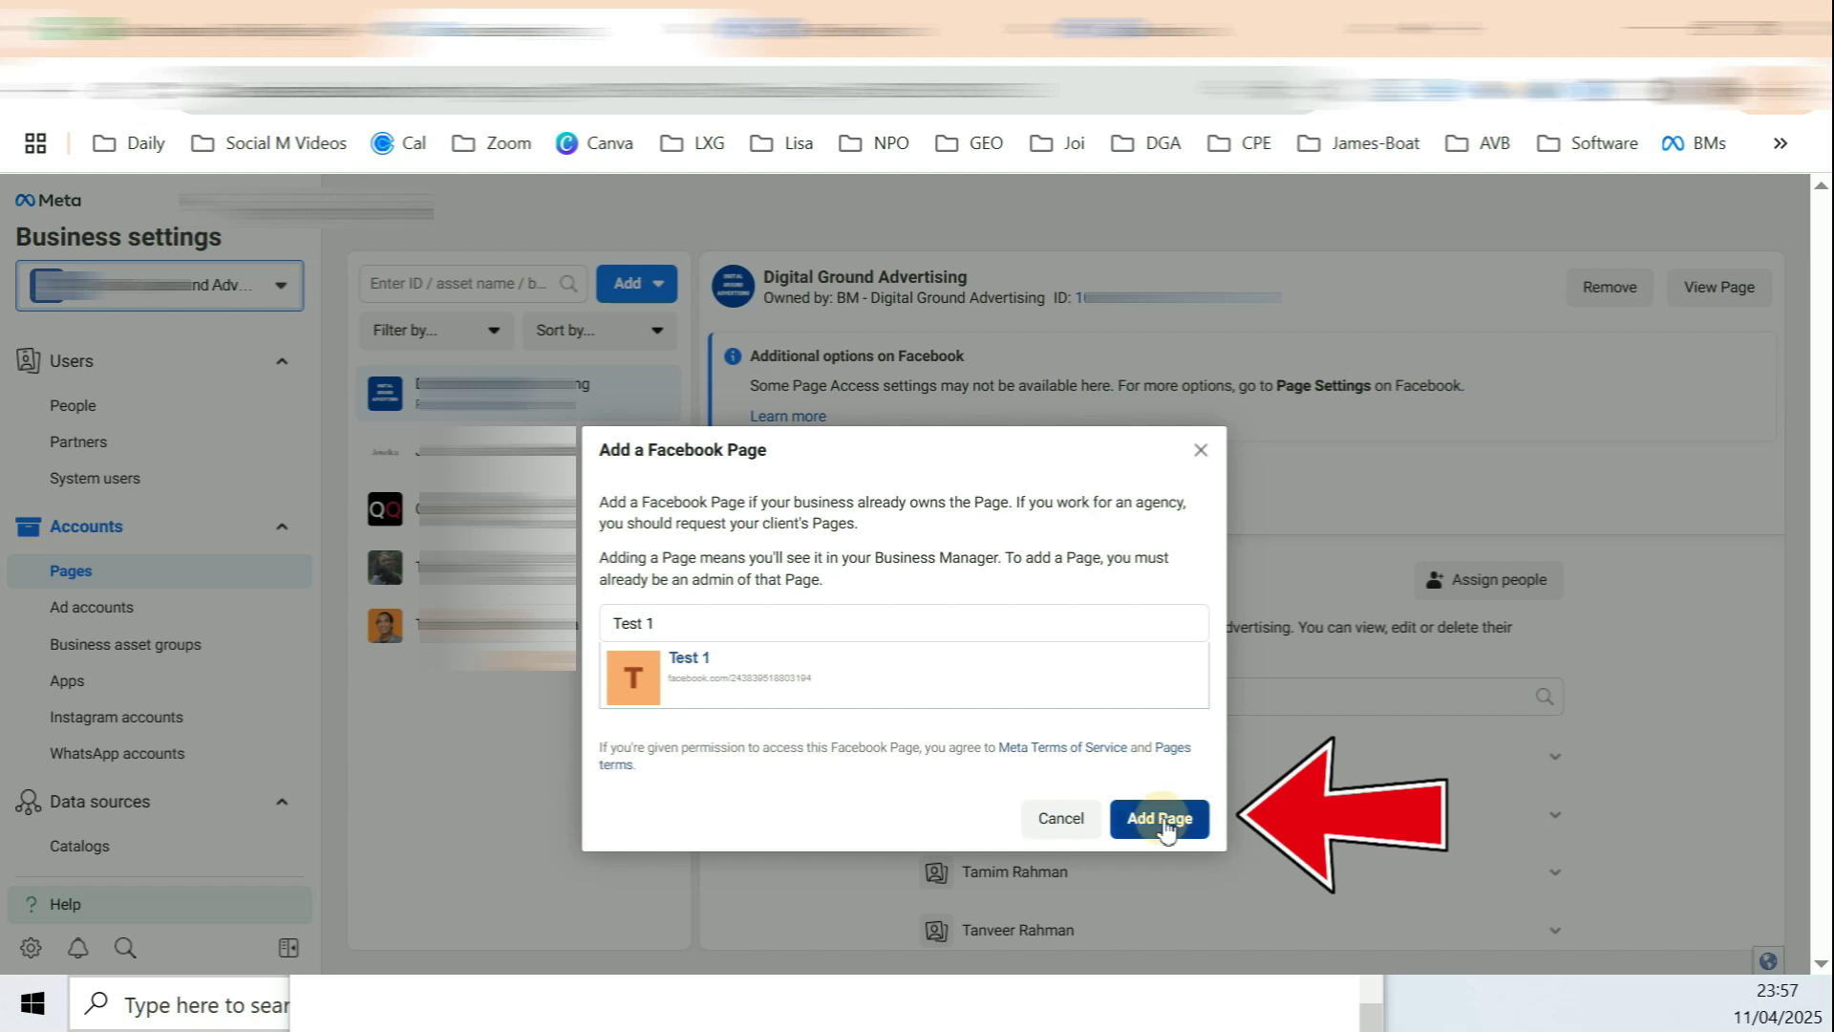
{"action": "left_click", "coordinate": [946, 634]}
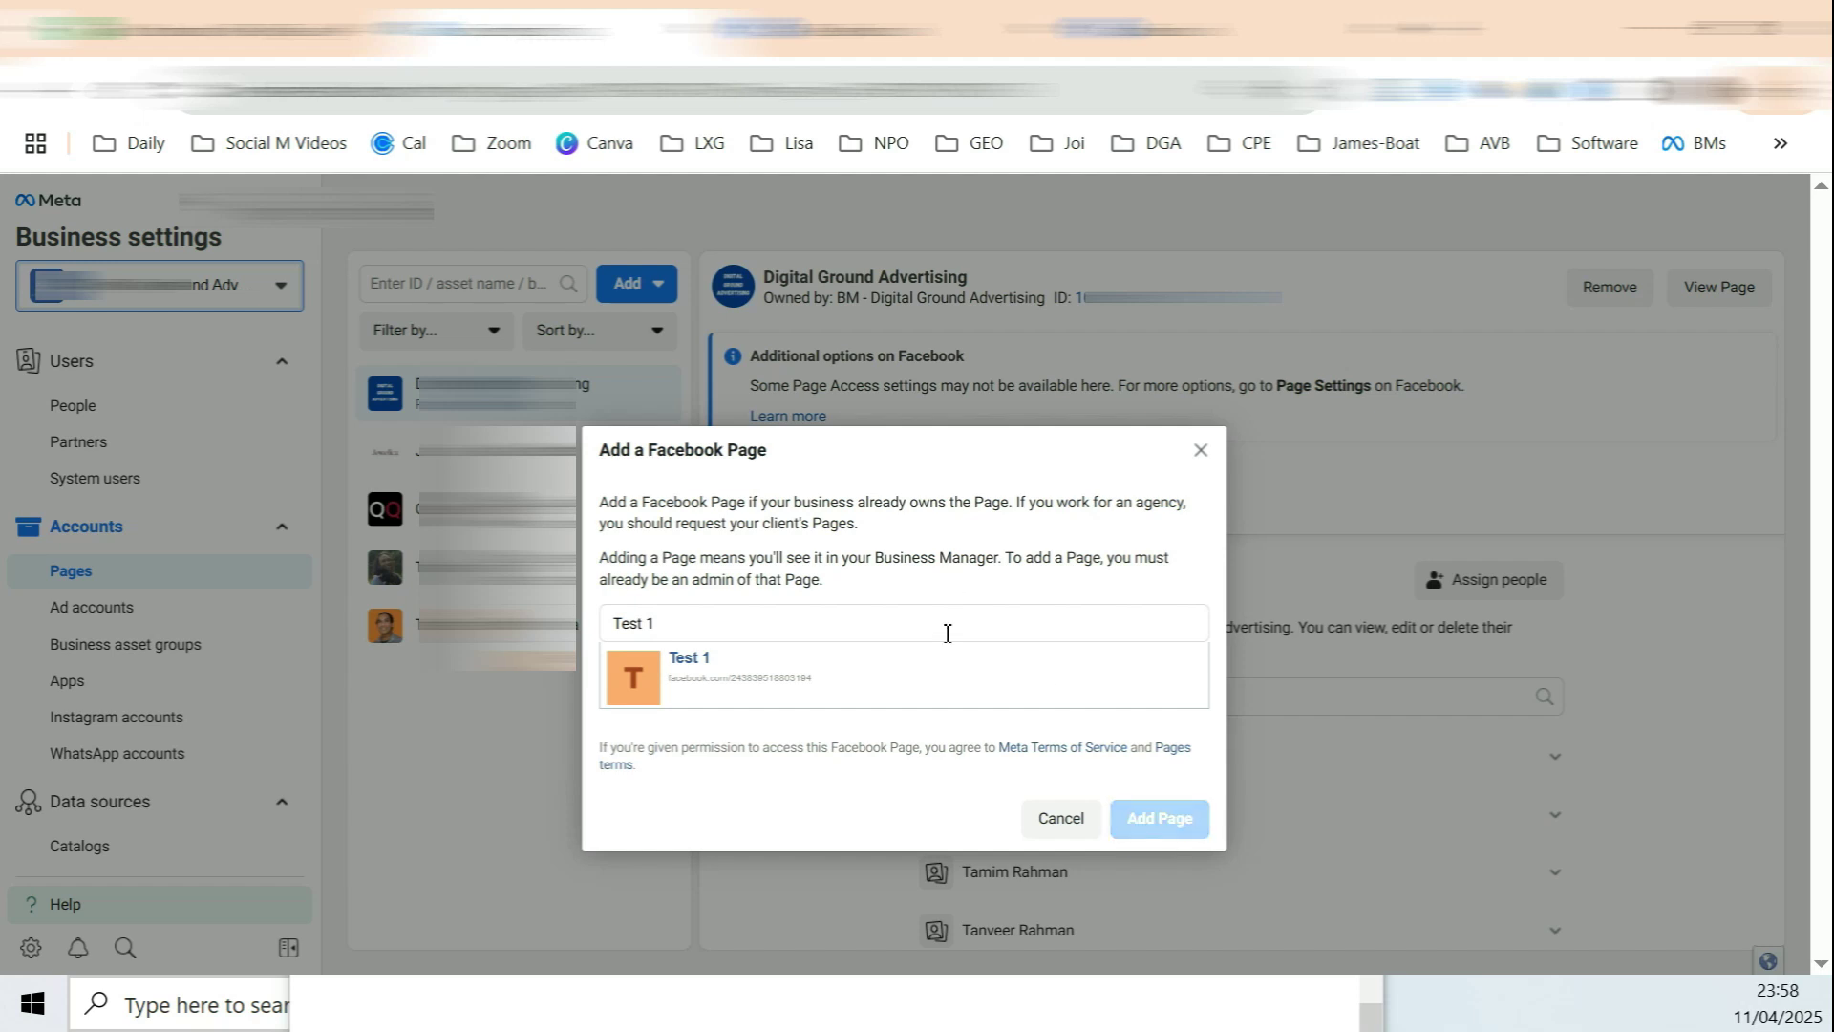
{"action": "left_click", "coordinate": [912, 569]}
Step: Review the Test 1 Page's access details and page health advice
{"action": "left_click", "coordinate": [449, 692]}
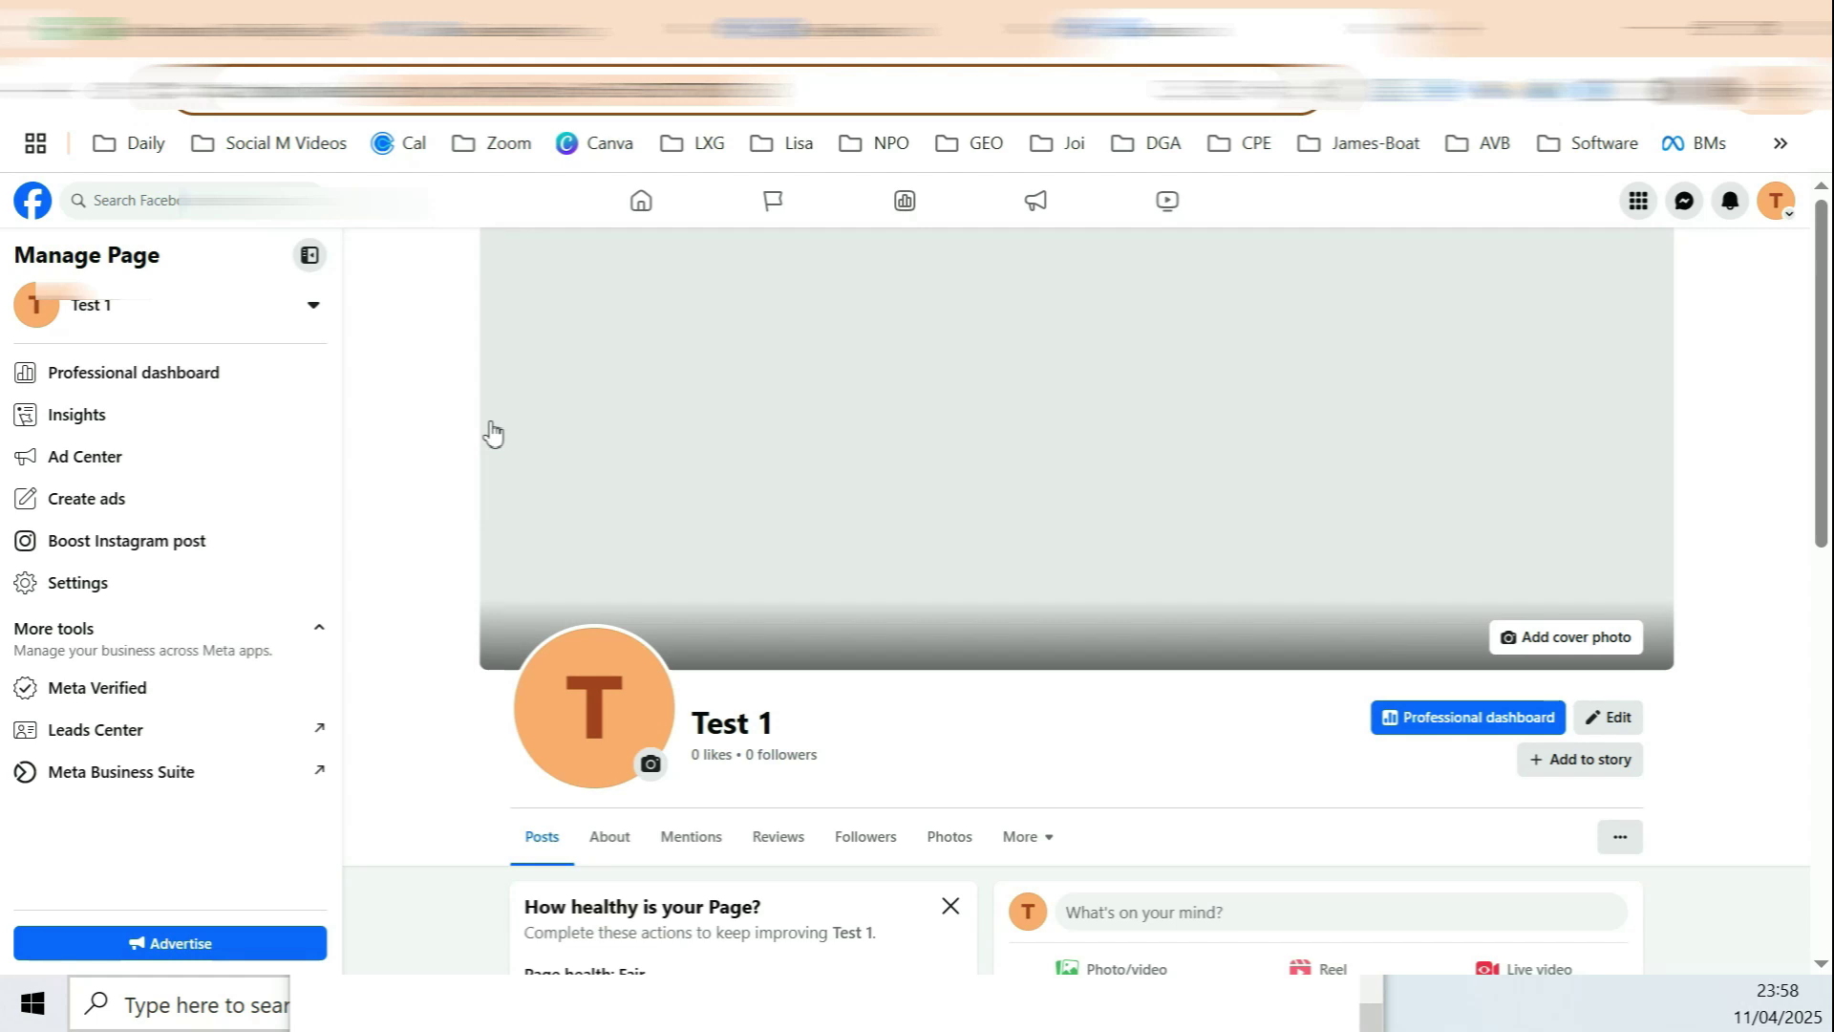
{"action": "scroll", "coordinate": [1194, 582], "scroll_direction": "down", "scroll_amount": 6}
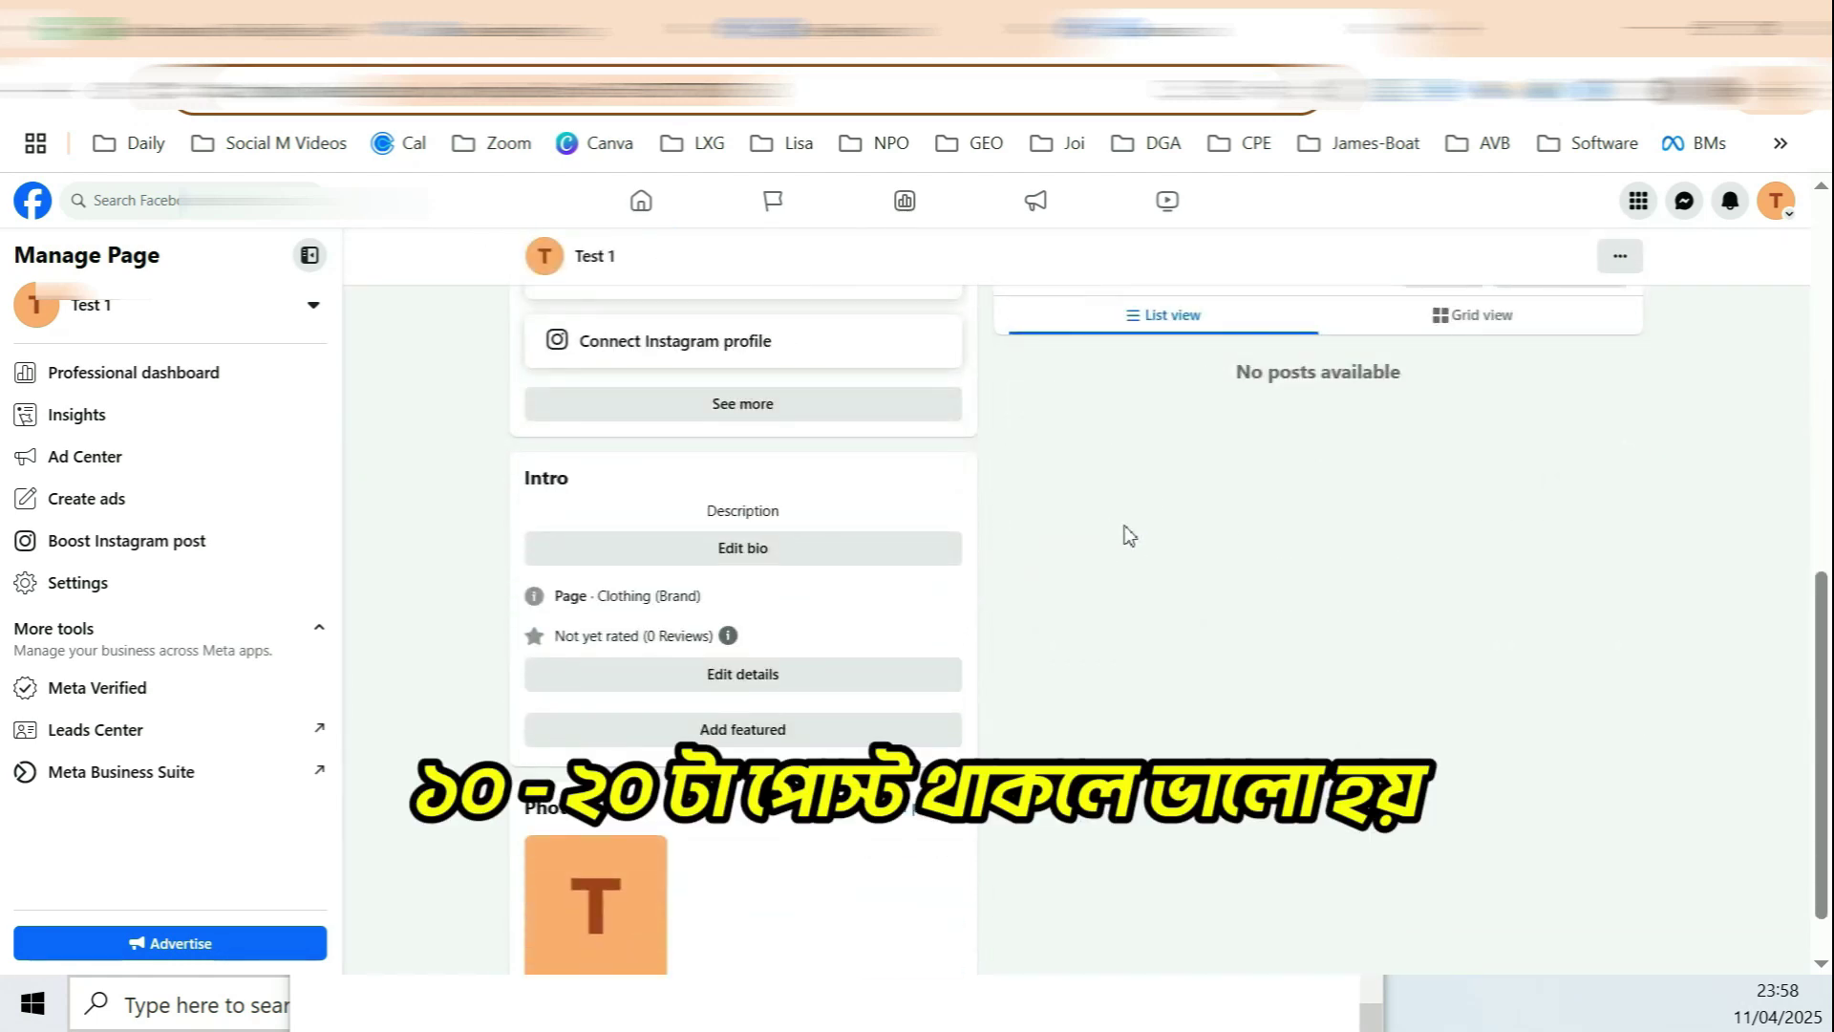
{"action": "scroll", "coordinate": [1050, 487], "scroll_direction": "down", "scroll_amount": 1}
{"action": "scroll", "coordinate": [829, 391], "scroll_direction": "up", "scroll_amount": 5}
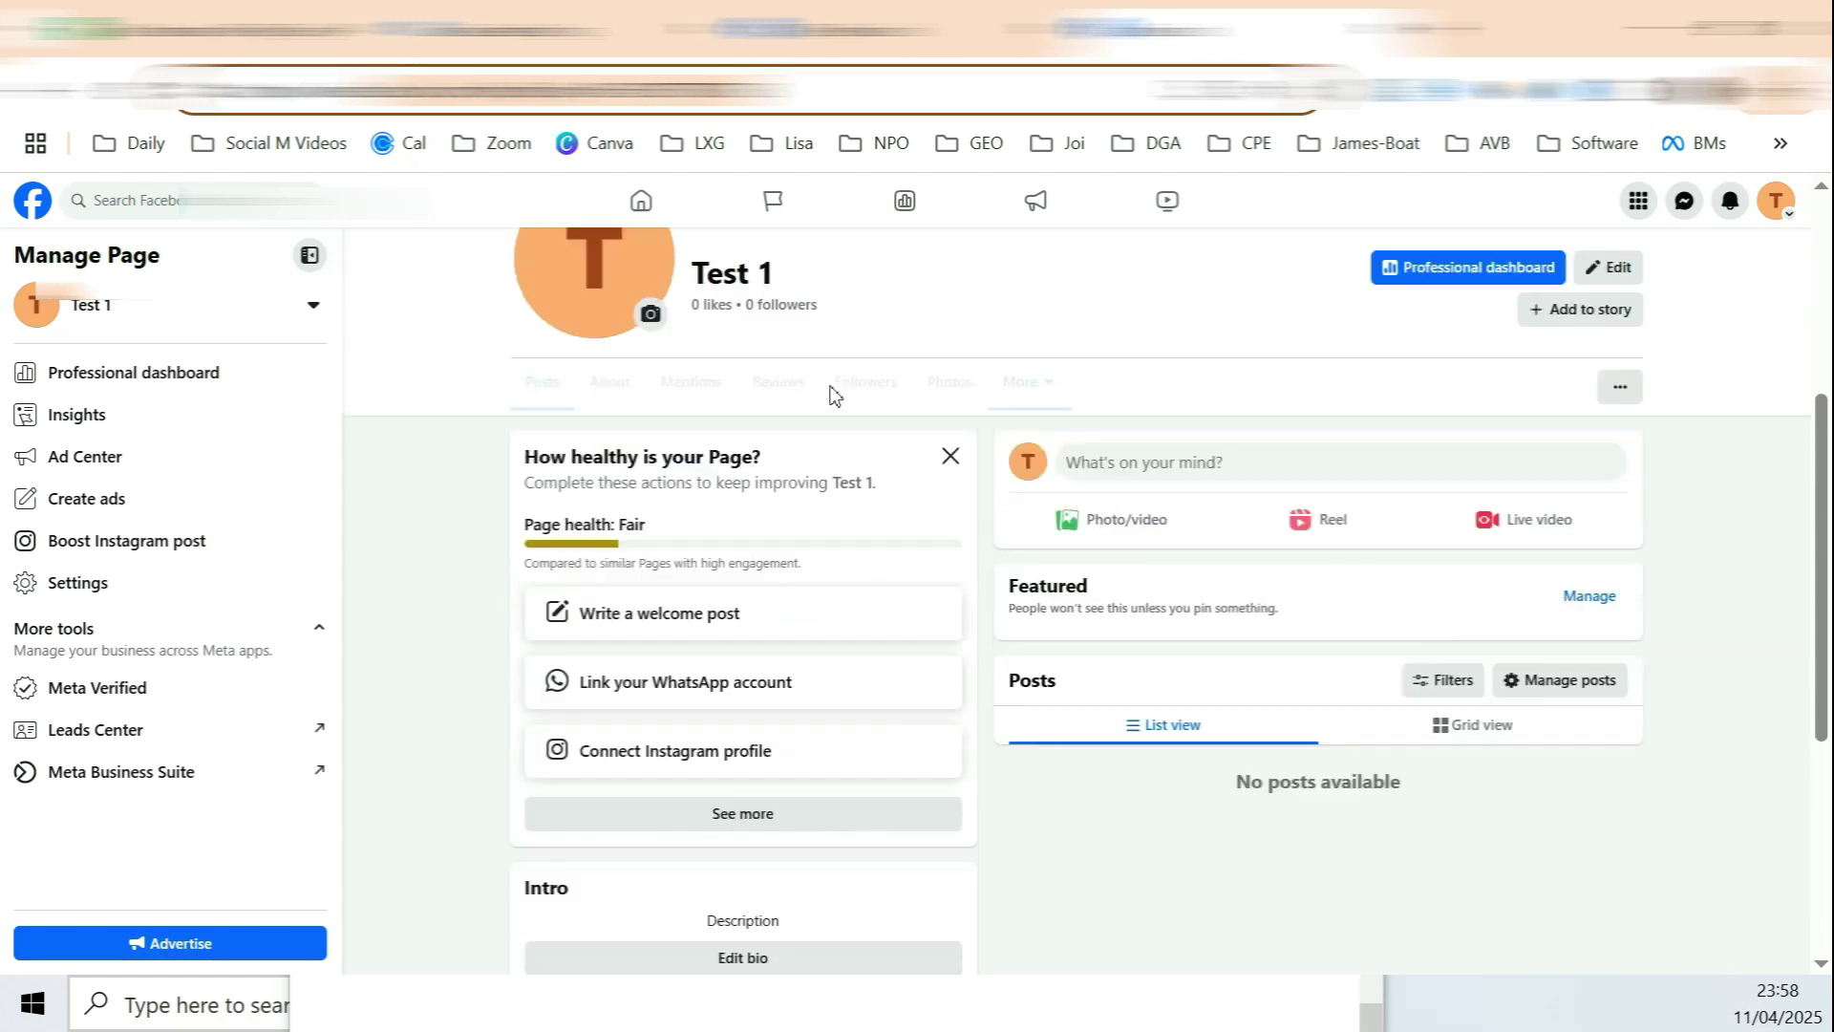
{"action": "left_click", "coordinate": [686, 563]}
{"action": "left_click_drag", "start_coordinate": [686, 564], "coordinate": [817, 582]}
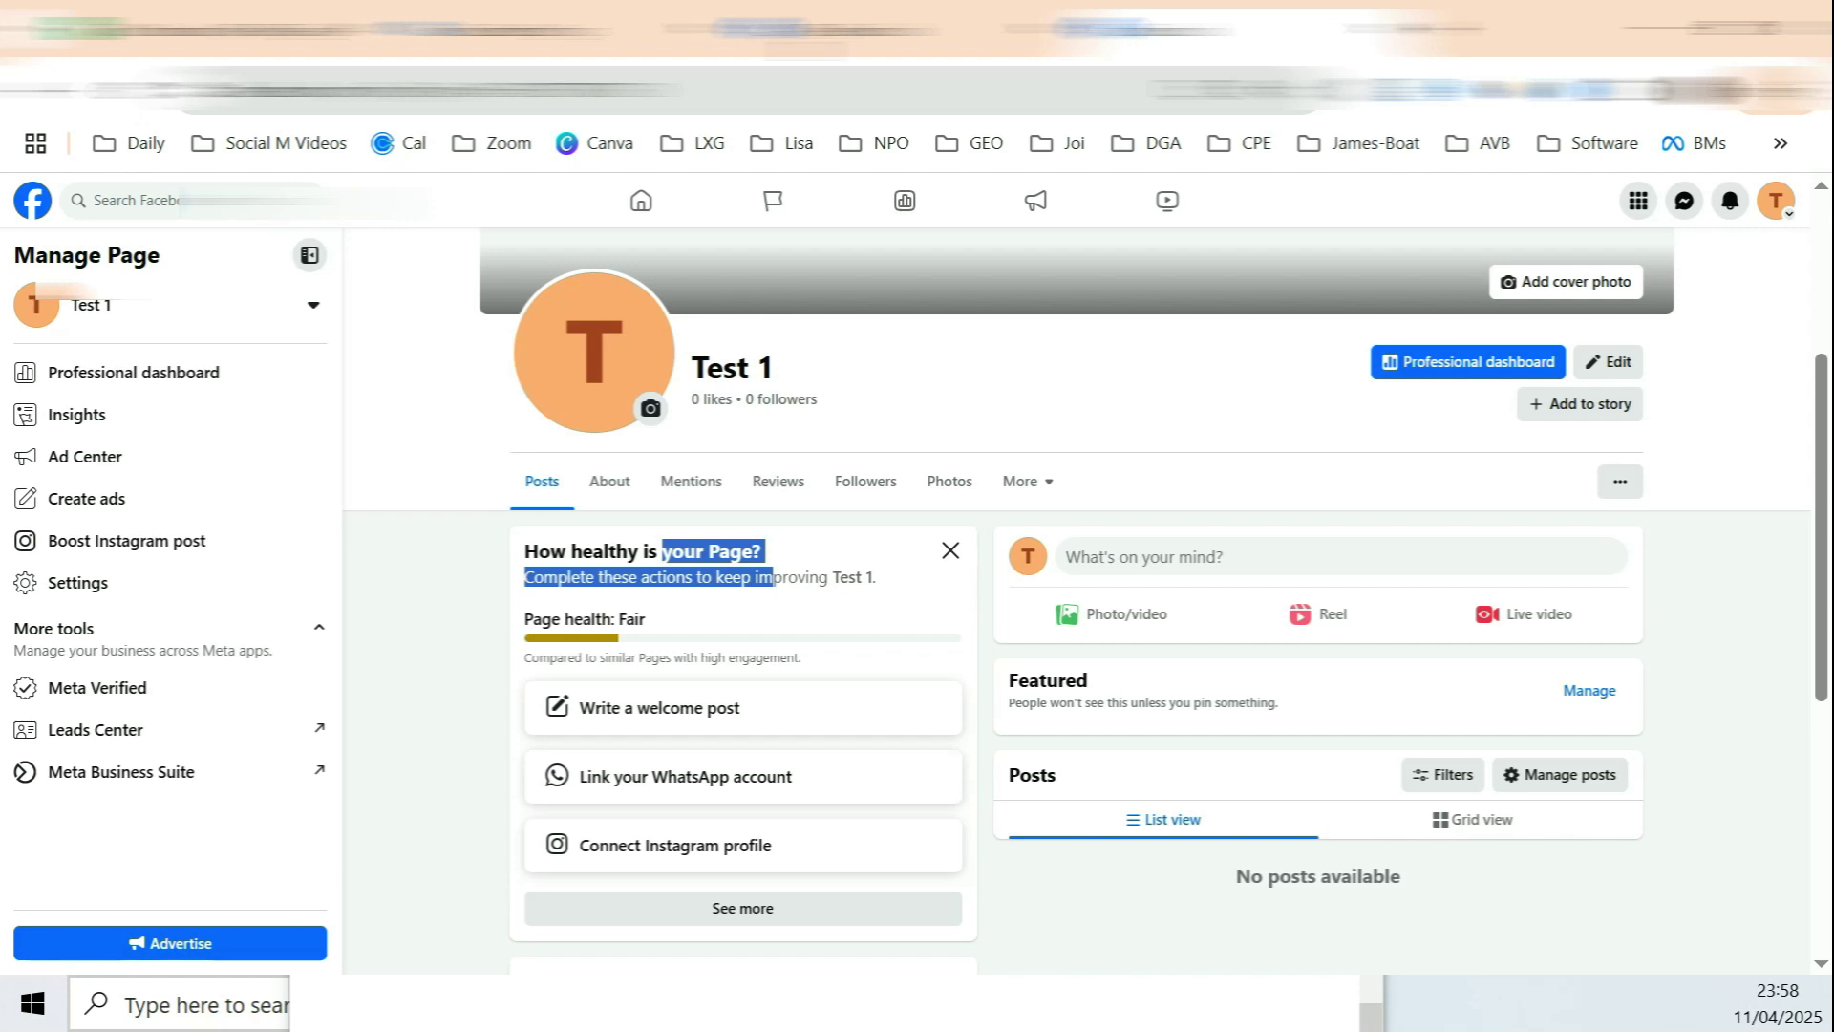
{"action": "left_click", "coordinate": [573, 28]}
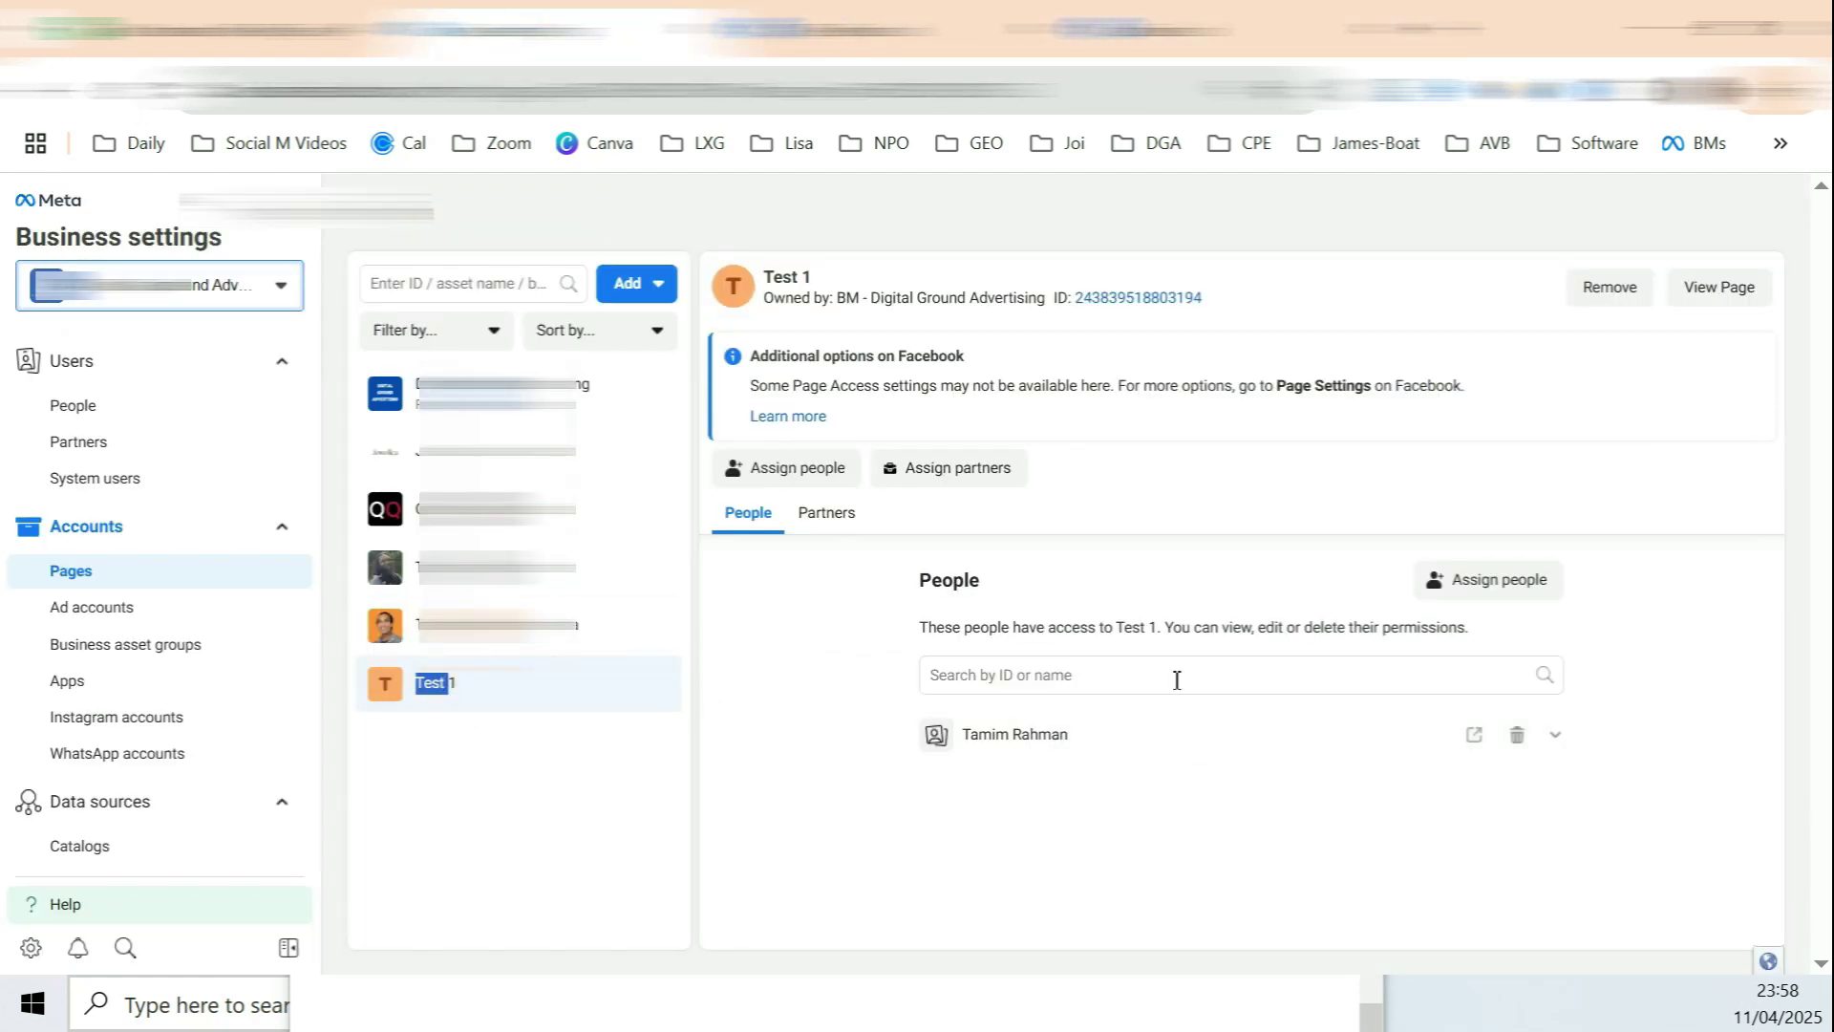
Step: Try removing the Test 1 Page (deletion fails), then go to Ad accounts
{"action": "left_click", "coordinate": [1609, 287]}
{"action": "left_click", "coordinate": [1068, 545]}
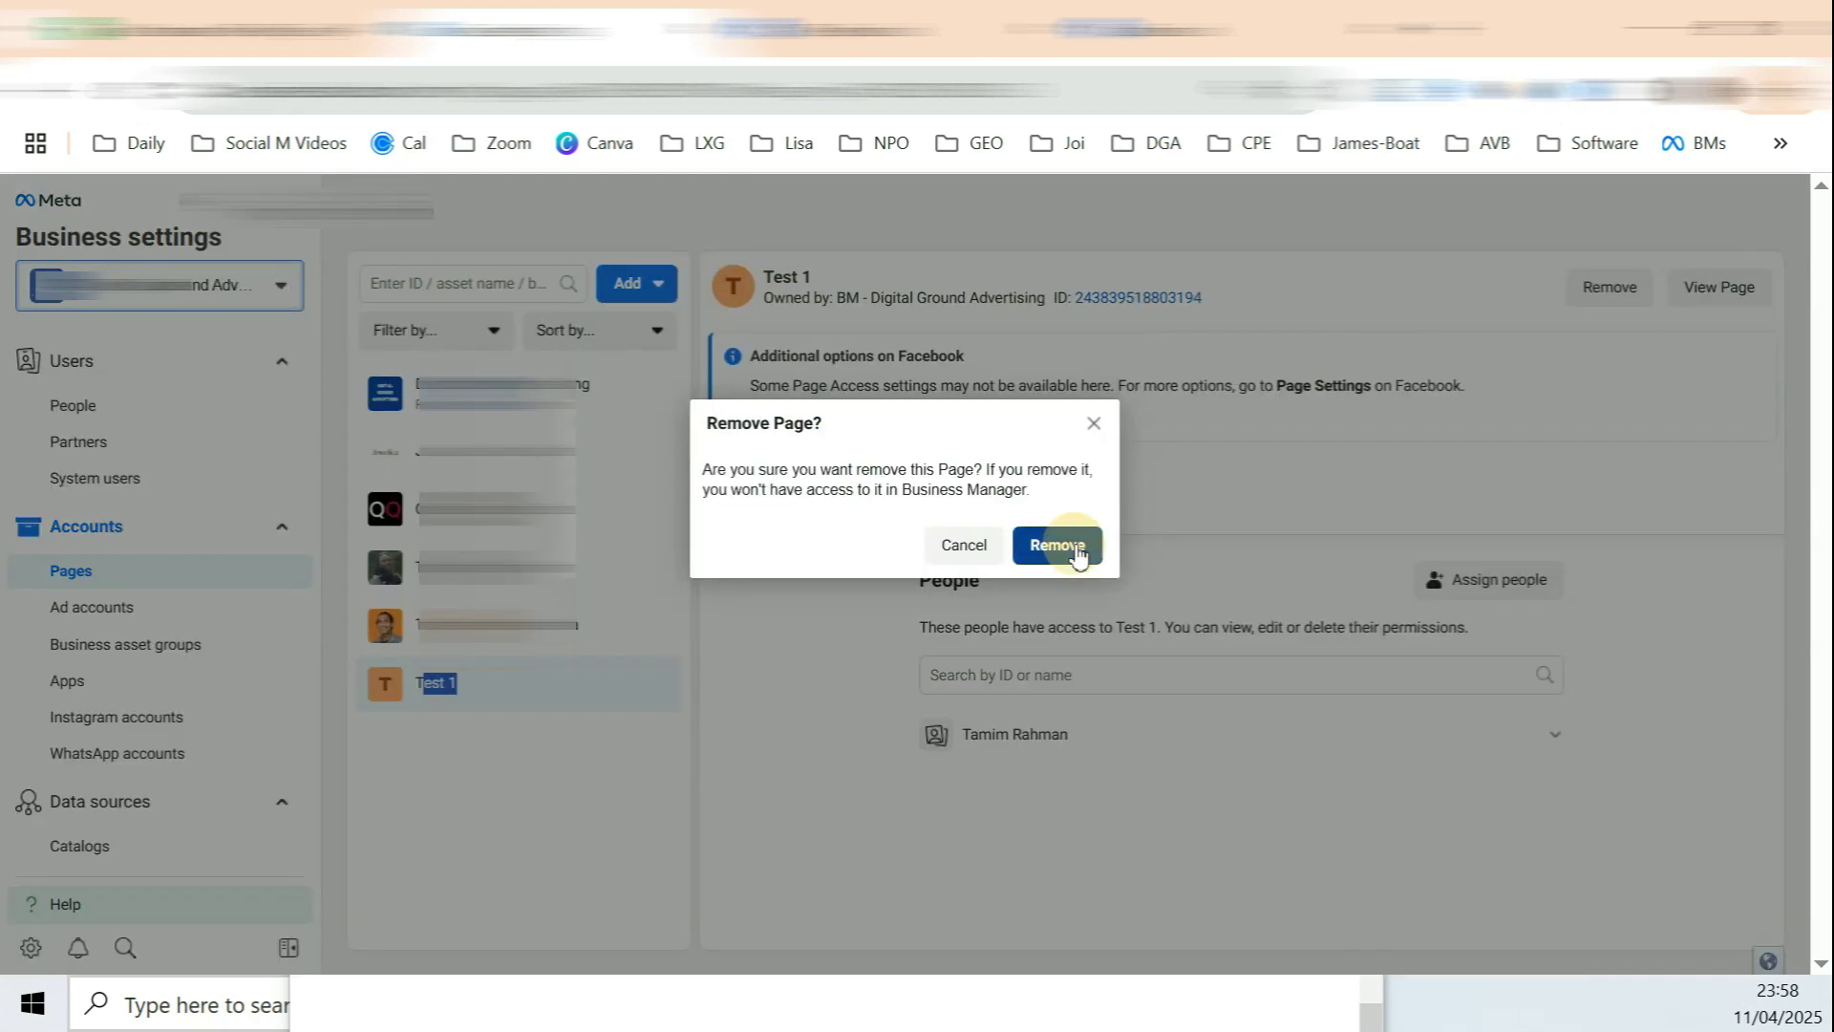
{"action": "left_click", "coordinate": [100, 609]}
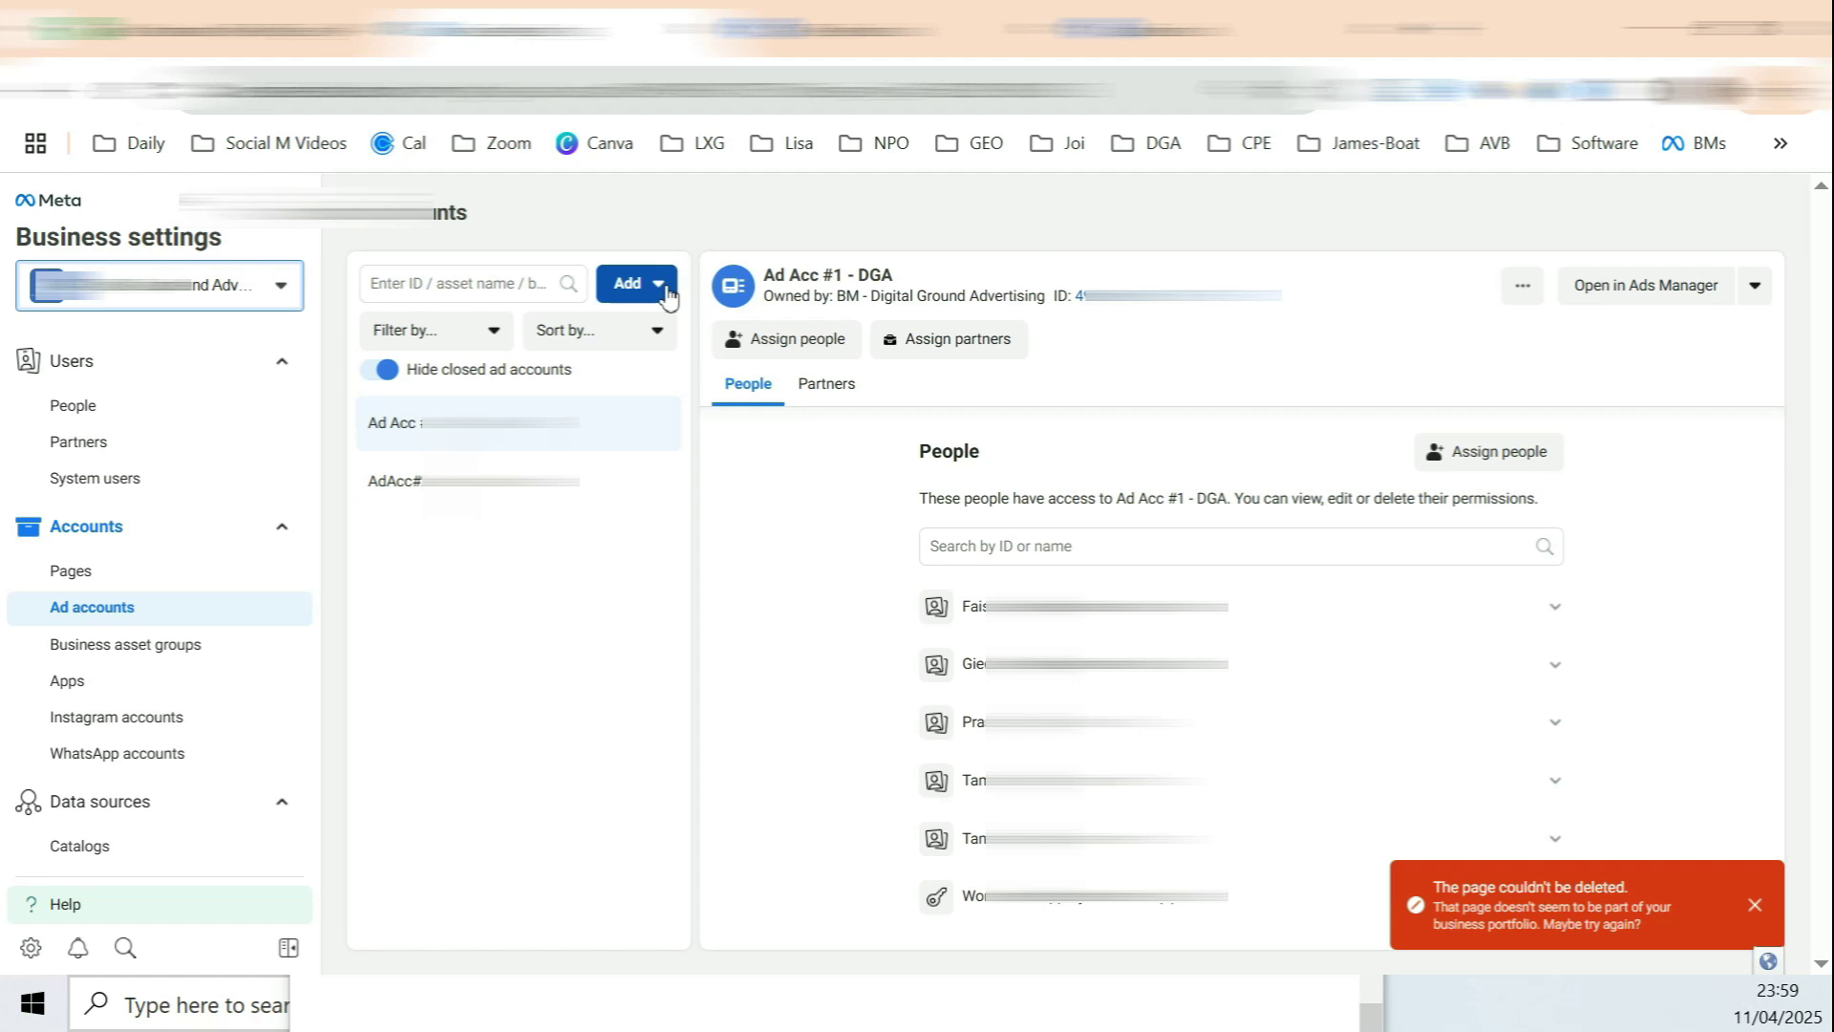
Step: Create a new ad account and name it 'Adaccount 3'
{"action": "left_click", "coordinate": [637, 284]}
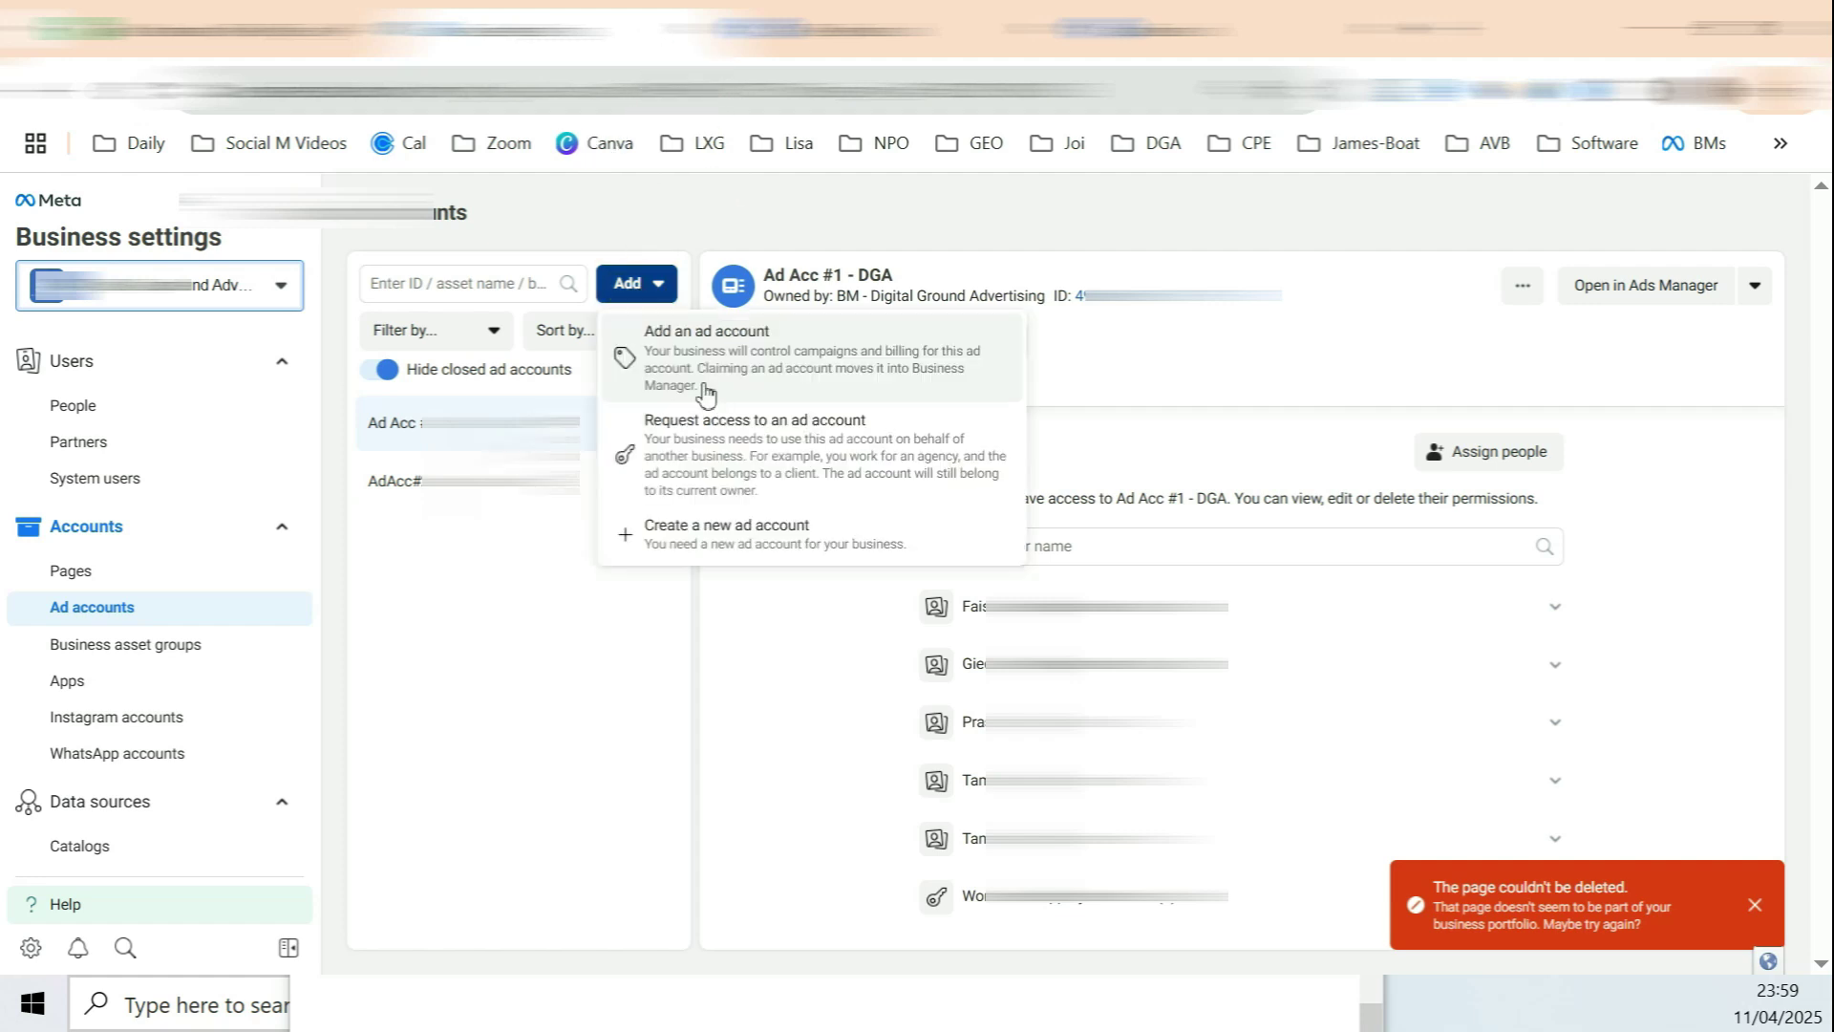
{"action": "left_click", "coordinate": [708, 536]}
{"action": "left_click", "coordinate": [821, 558]}
{"action": "type", "text": "Adaccount 3"}
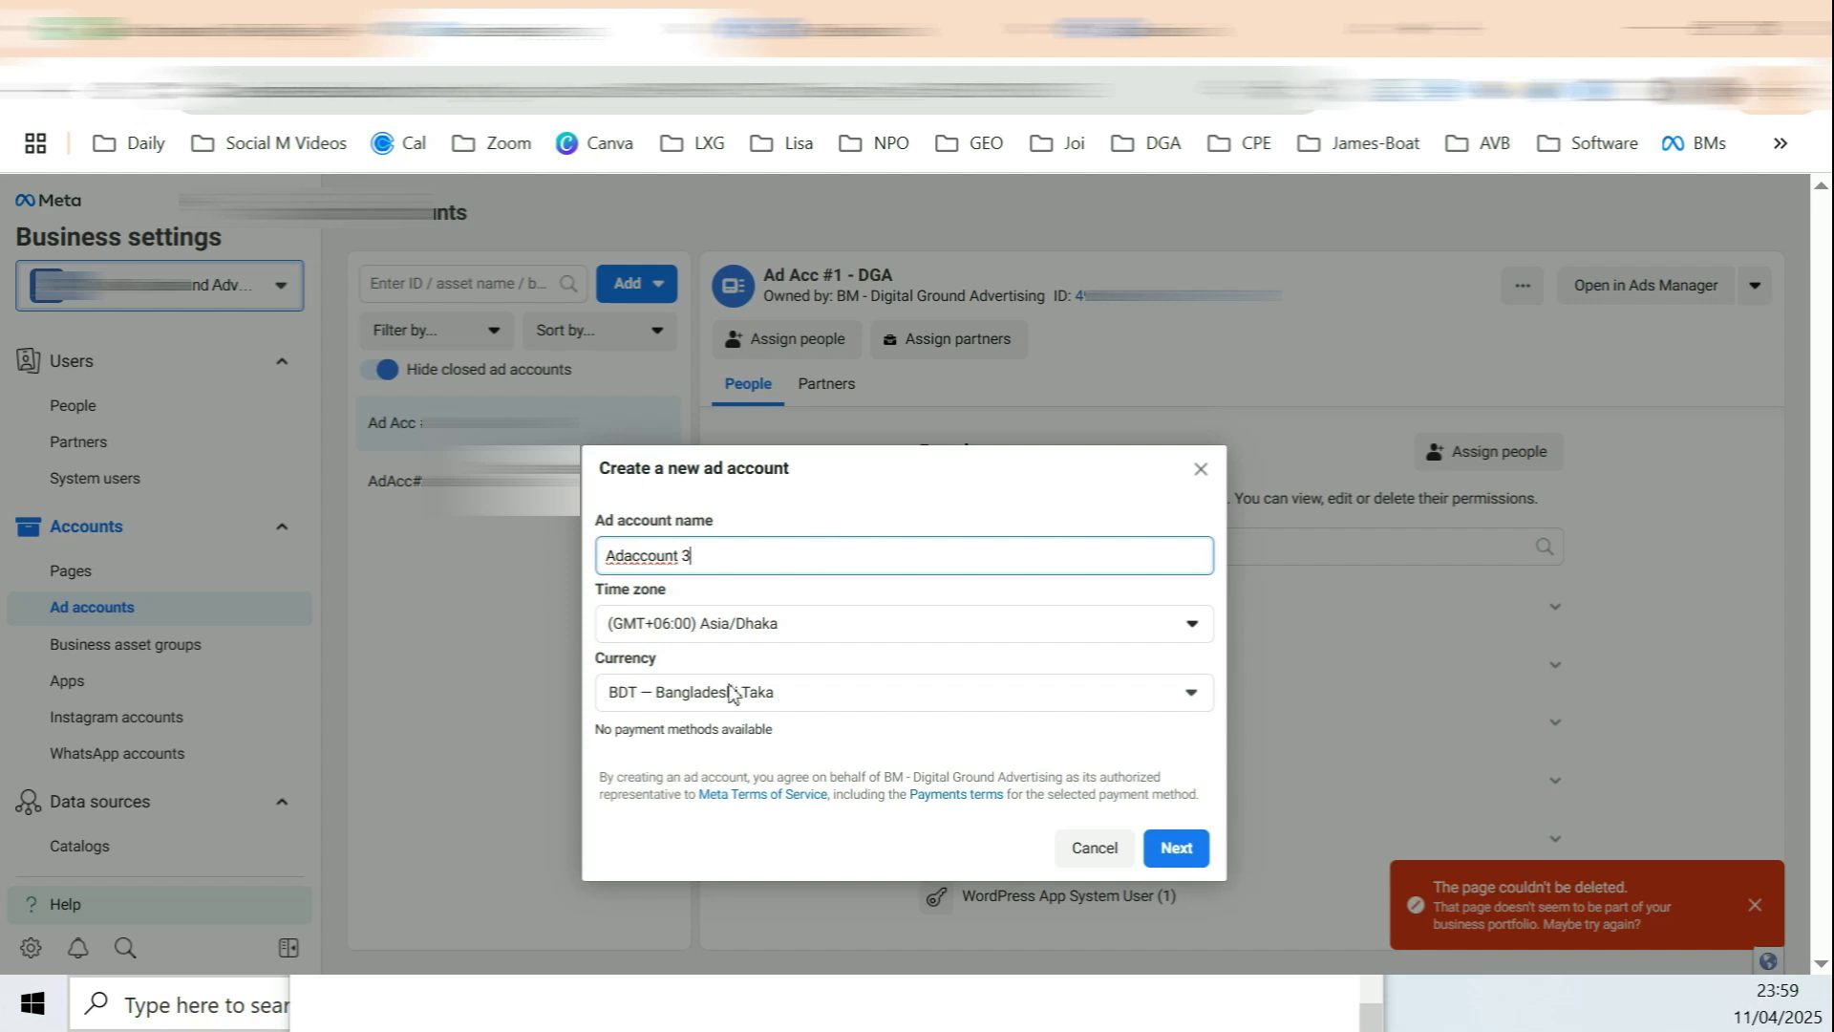
{"action": "left_click_drag", "start_coordinate": [603, 590], "coordinate": [656, 590]}
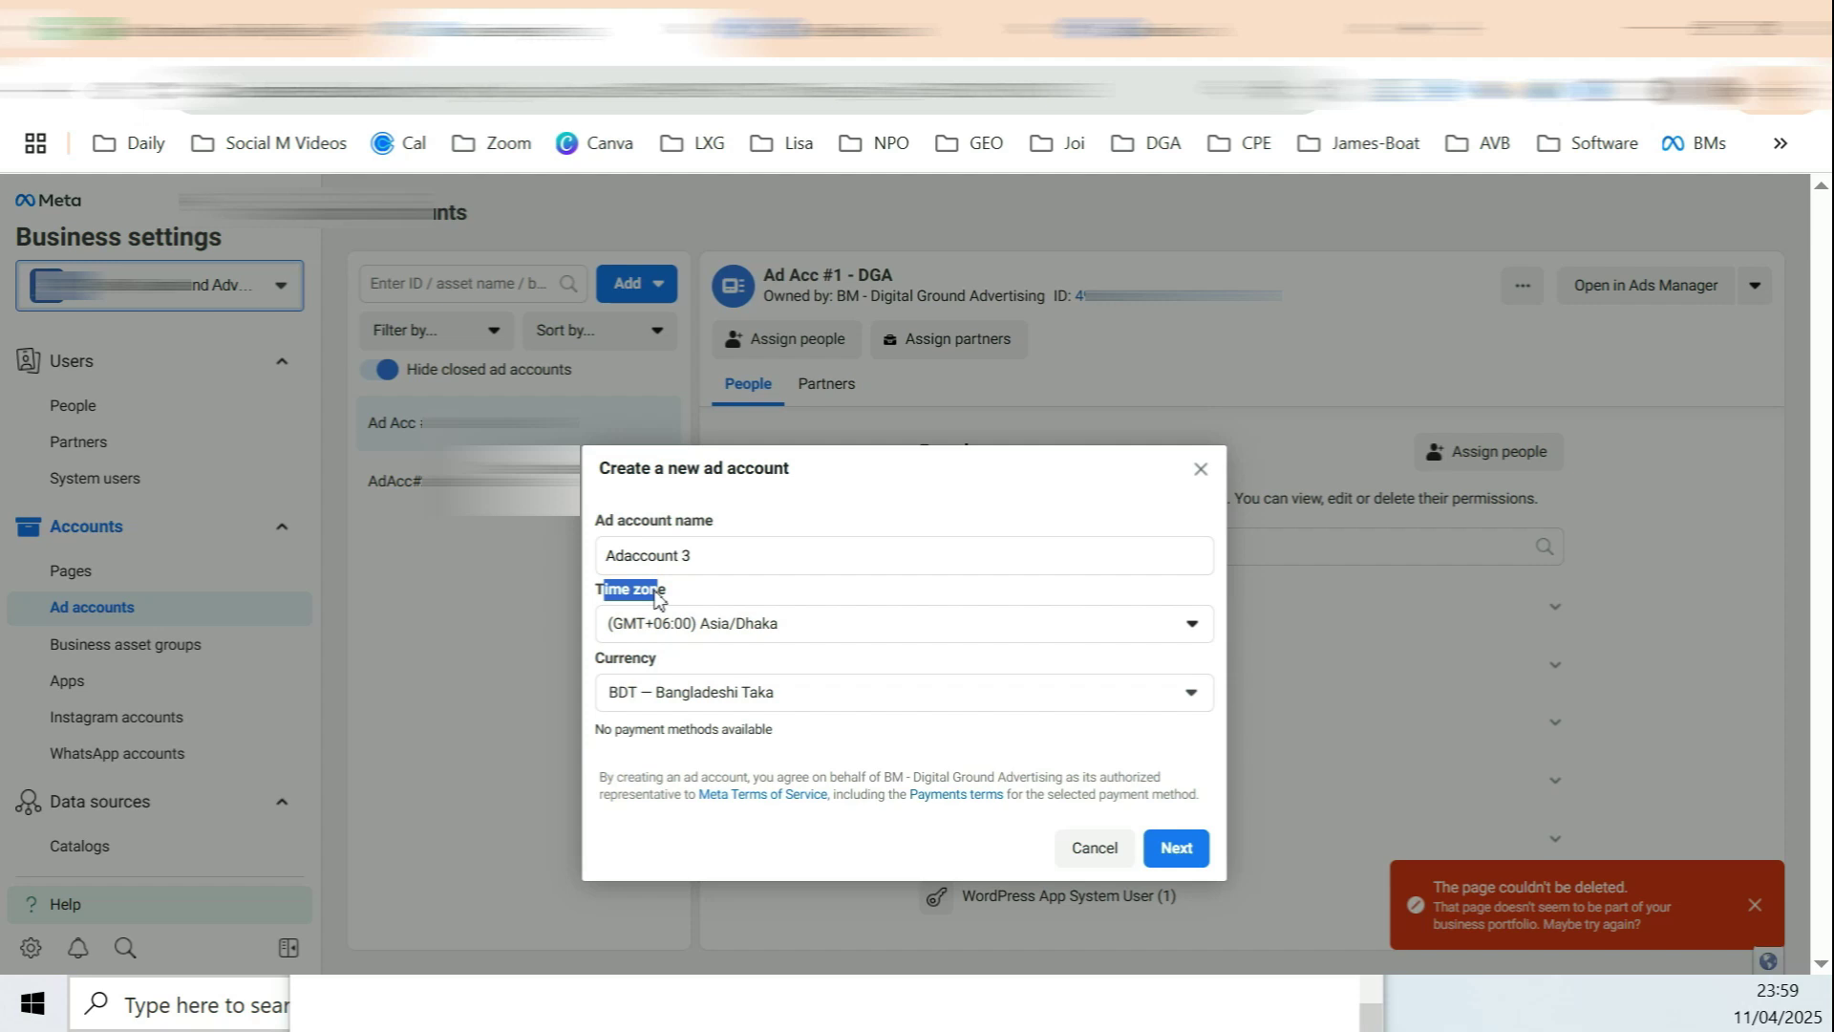
{"action": "left_click_drag", "start_coordinate": [666, 589], "coordinate": [644, 665]}
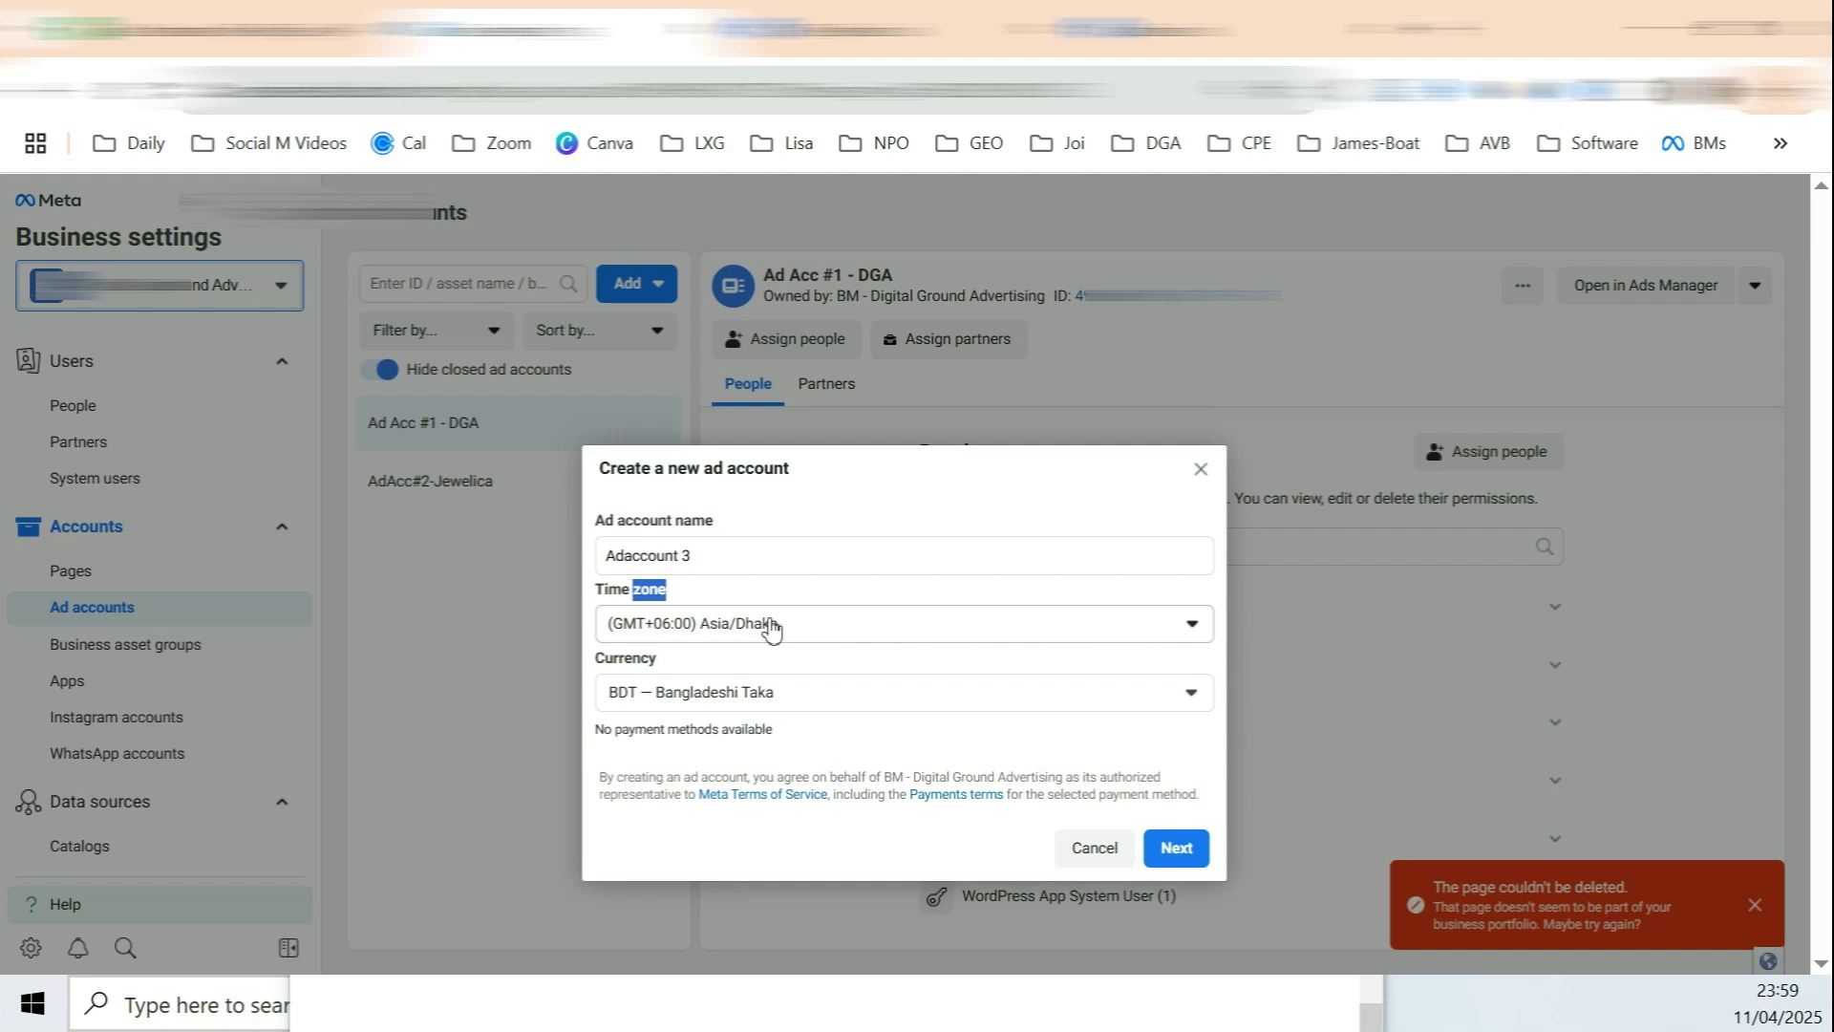
{"action": "left_click", "coordinate": [650, 597]}
{"action": "left_click_drag", "start_coordinate": [666, 590], "coordinate": [636, 608]}
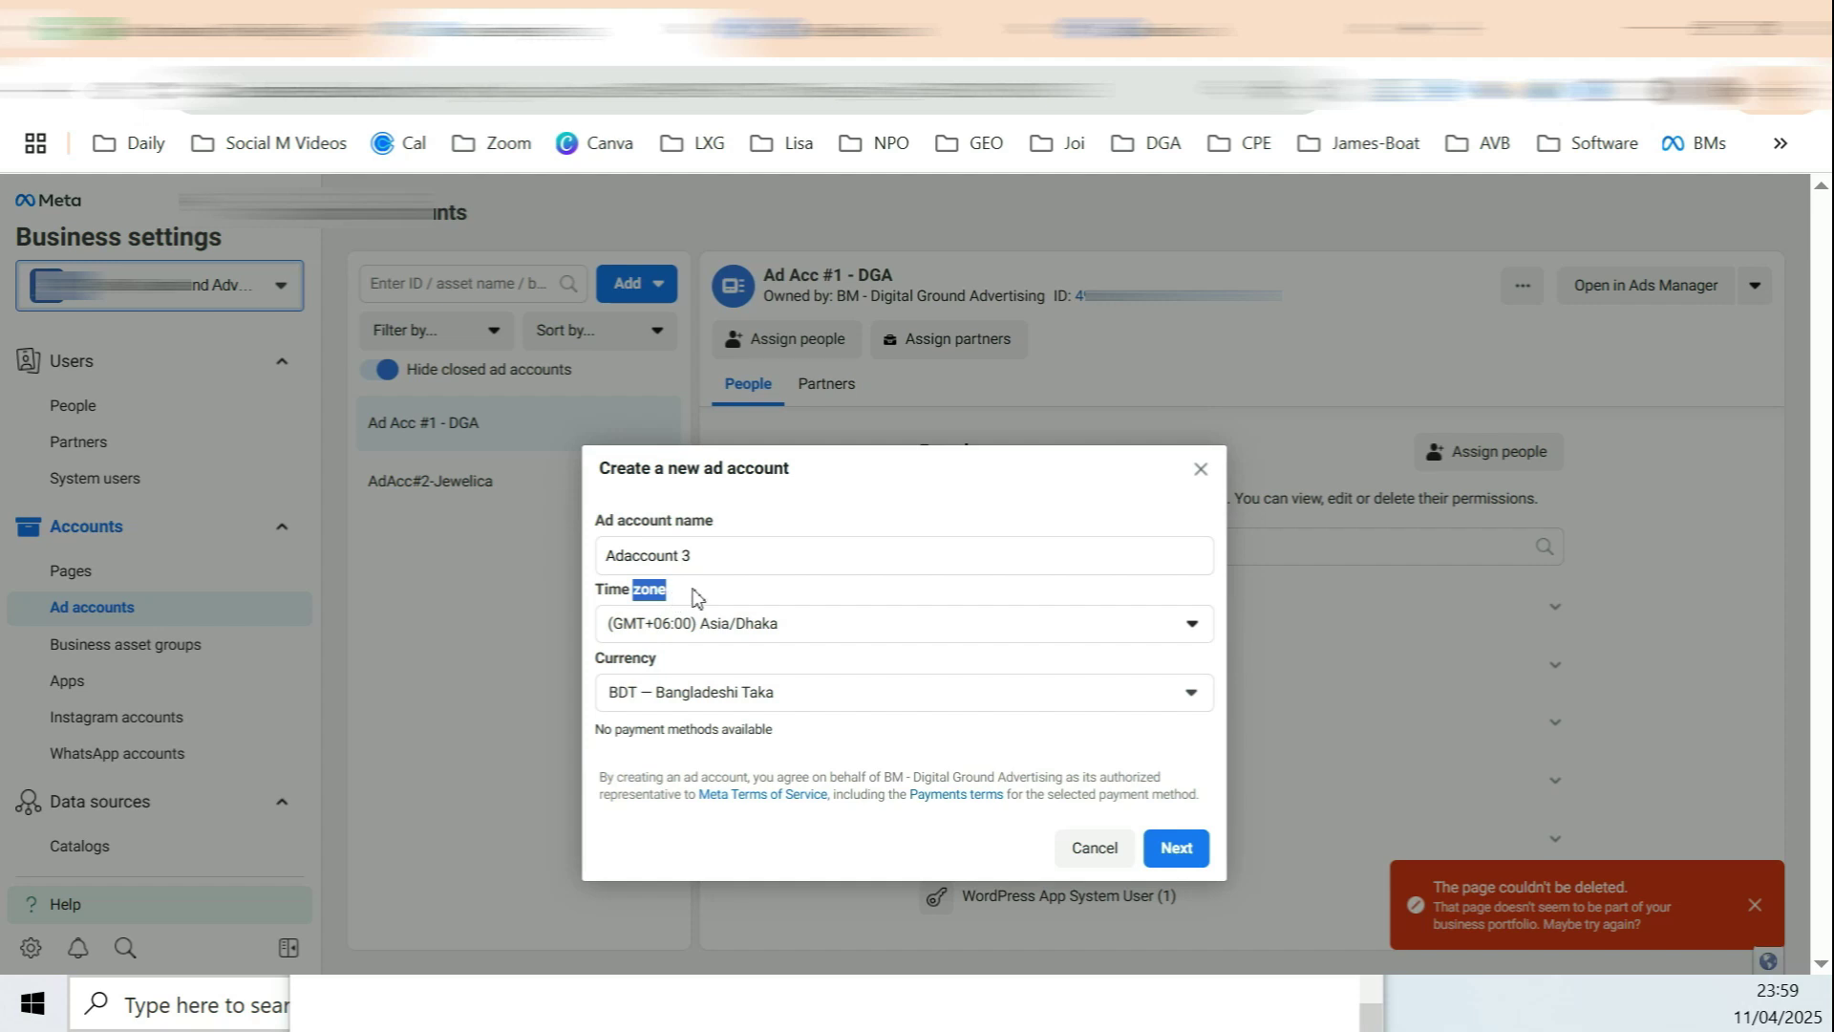
Step: Set the time zone to America/New York and keep Bangladeshi Taka currency
{"action": "left_click", "coordinate": [698, 616]}
{"action": "left_click", "coordinate": [841, 569]}
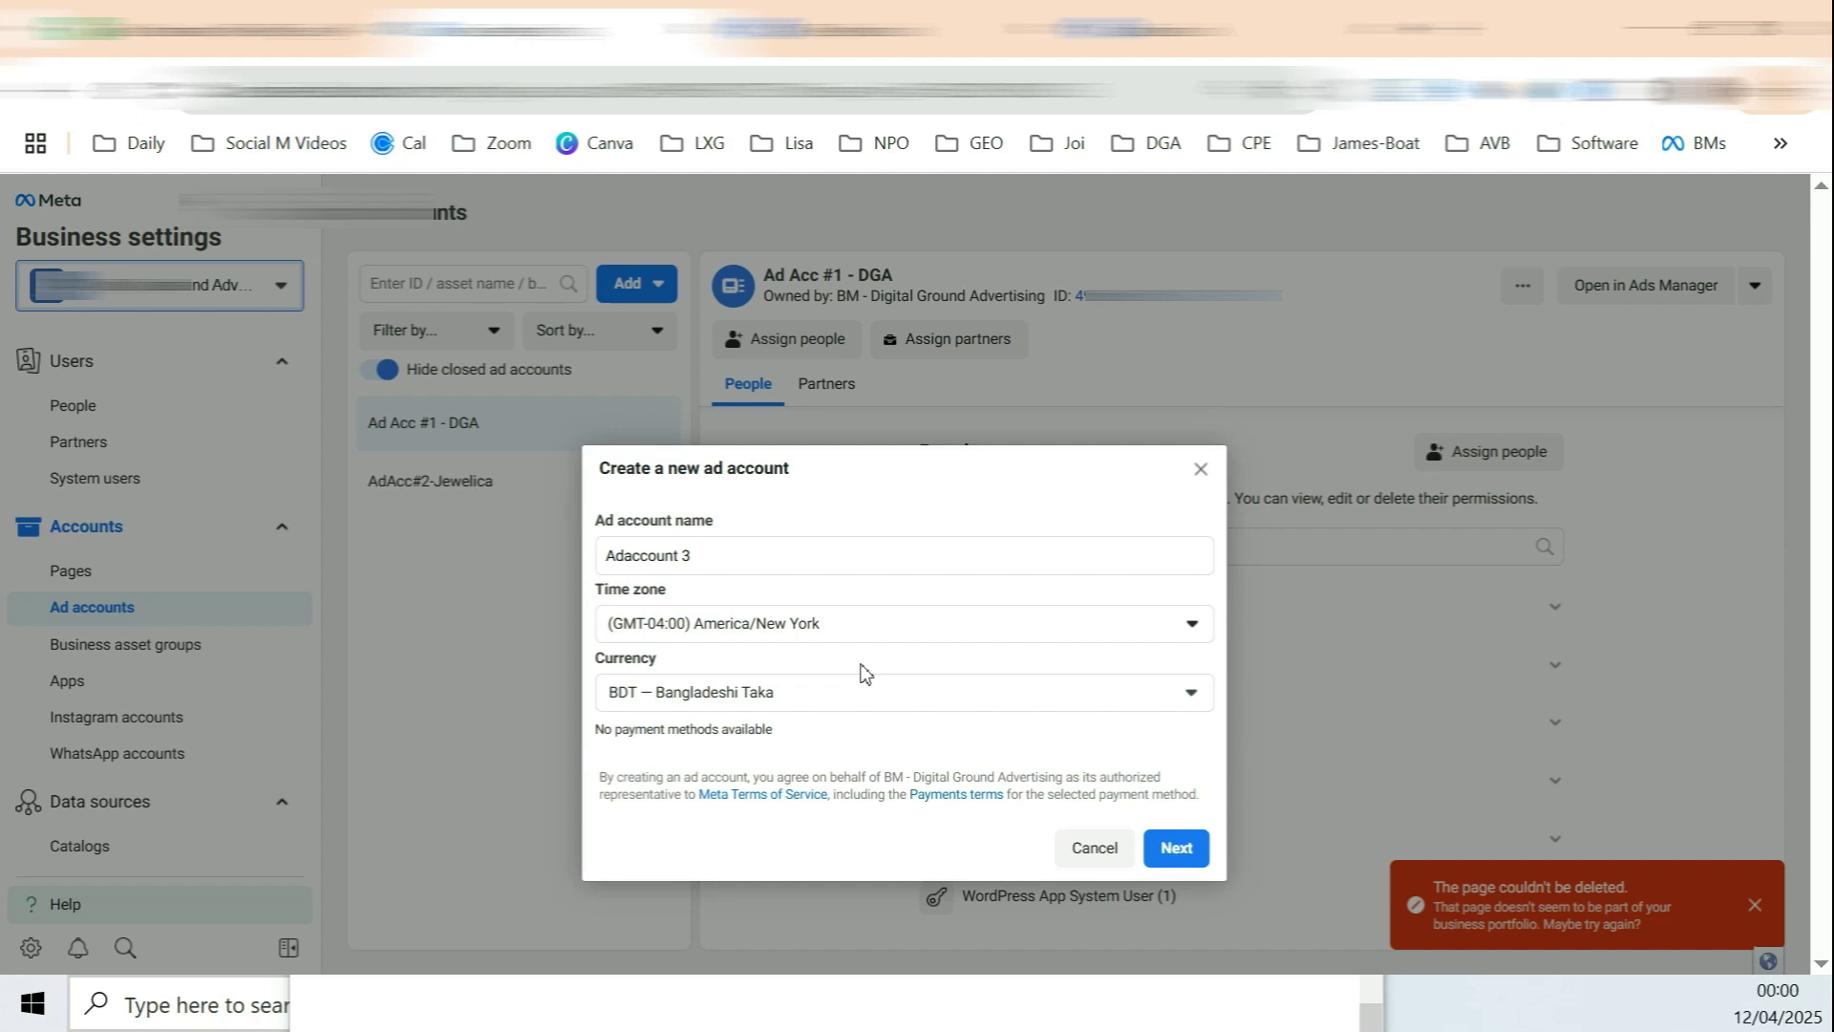
{"action": "left_click", "coordinate": [1163, 700]}
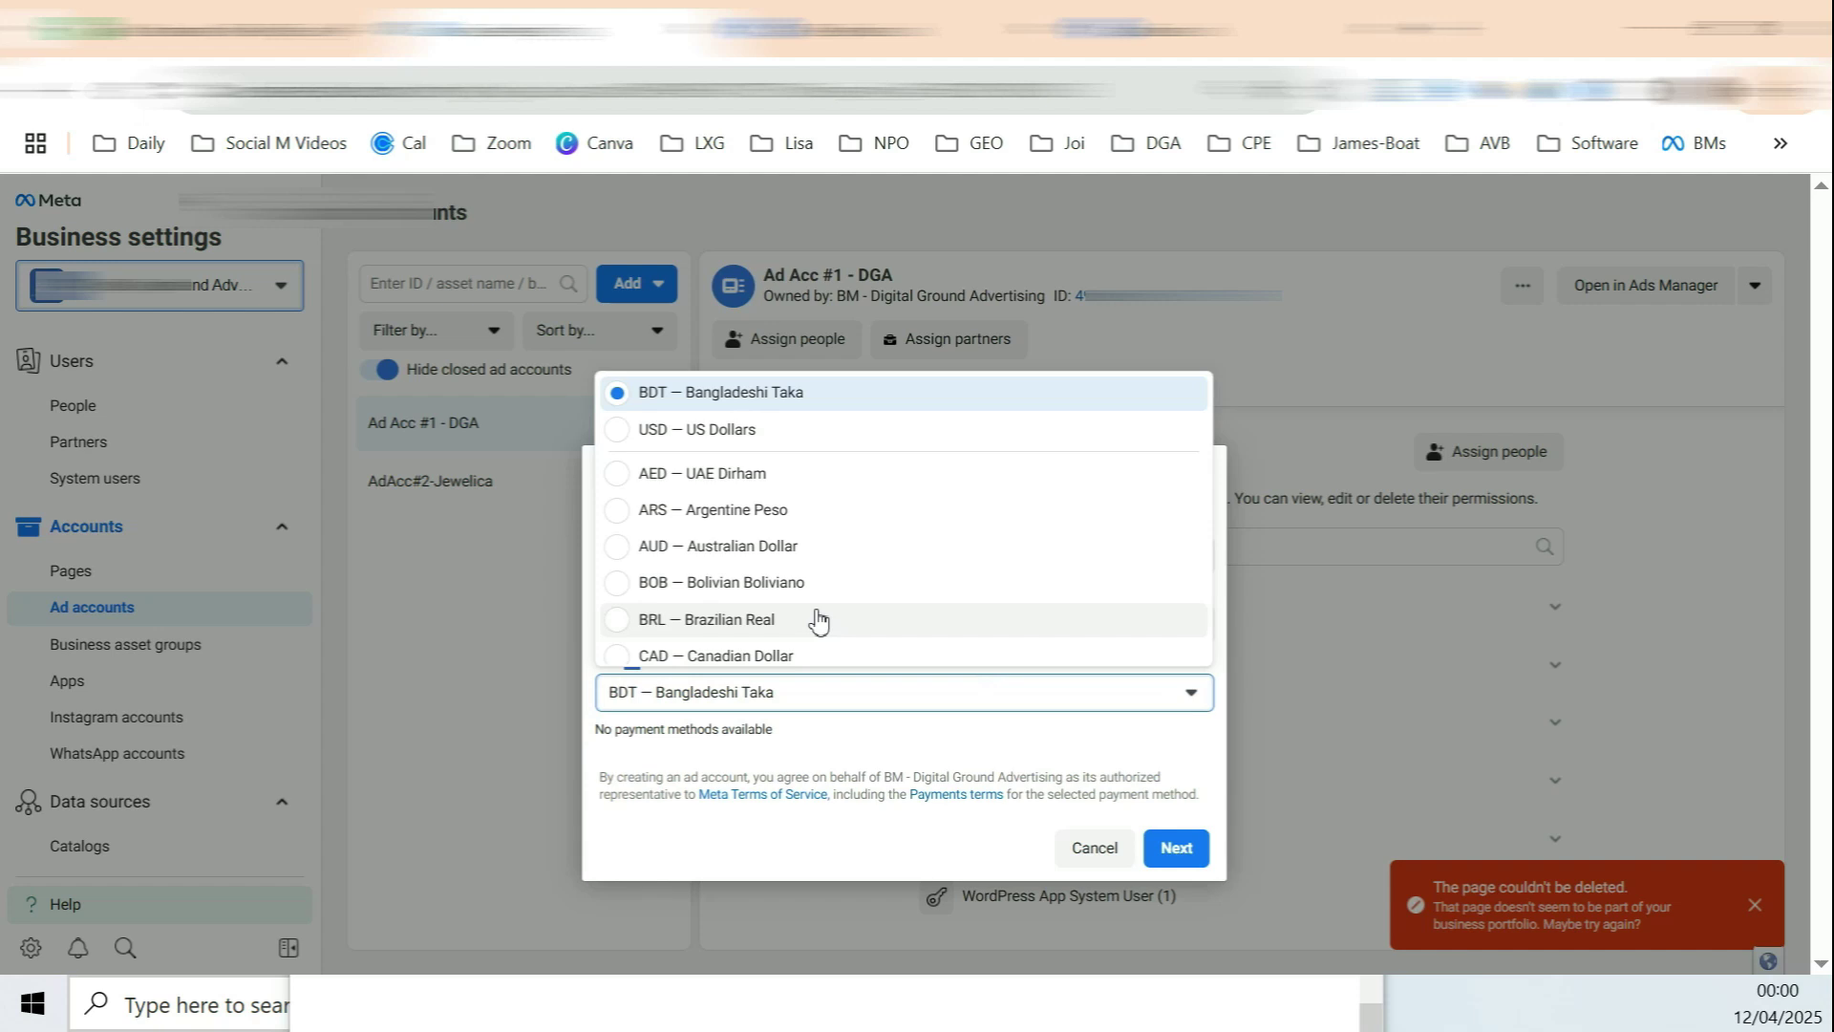
{"action": "left_click", "coordinate": [620, 676]}
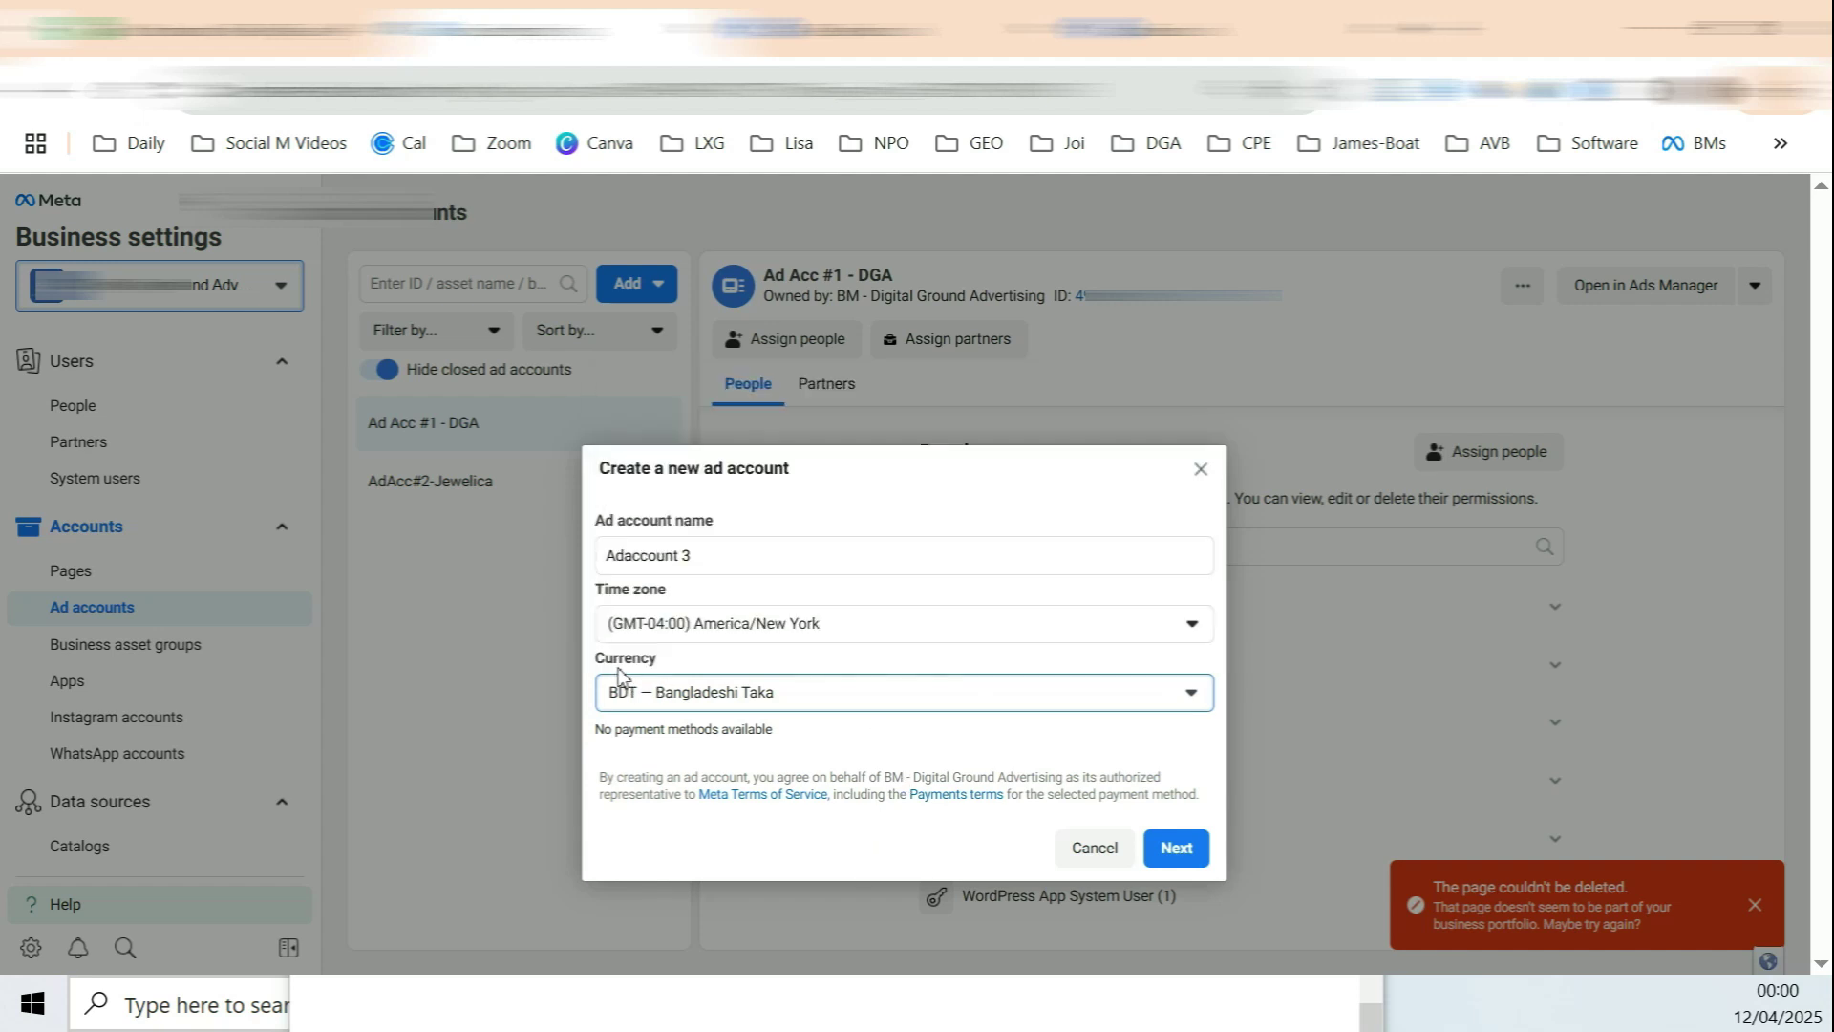
{"action": "left_click_drag", "start_coordinate": [607, 661], "coordinate": [641, 659]}
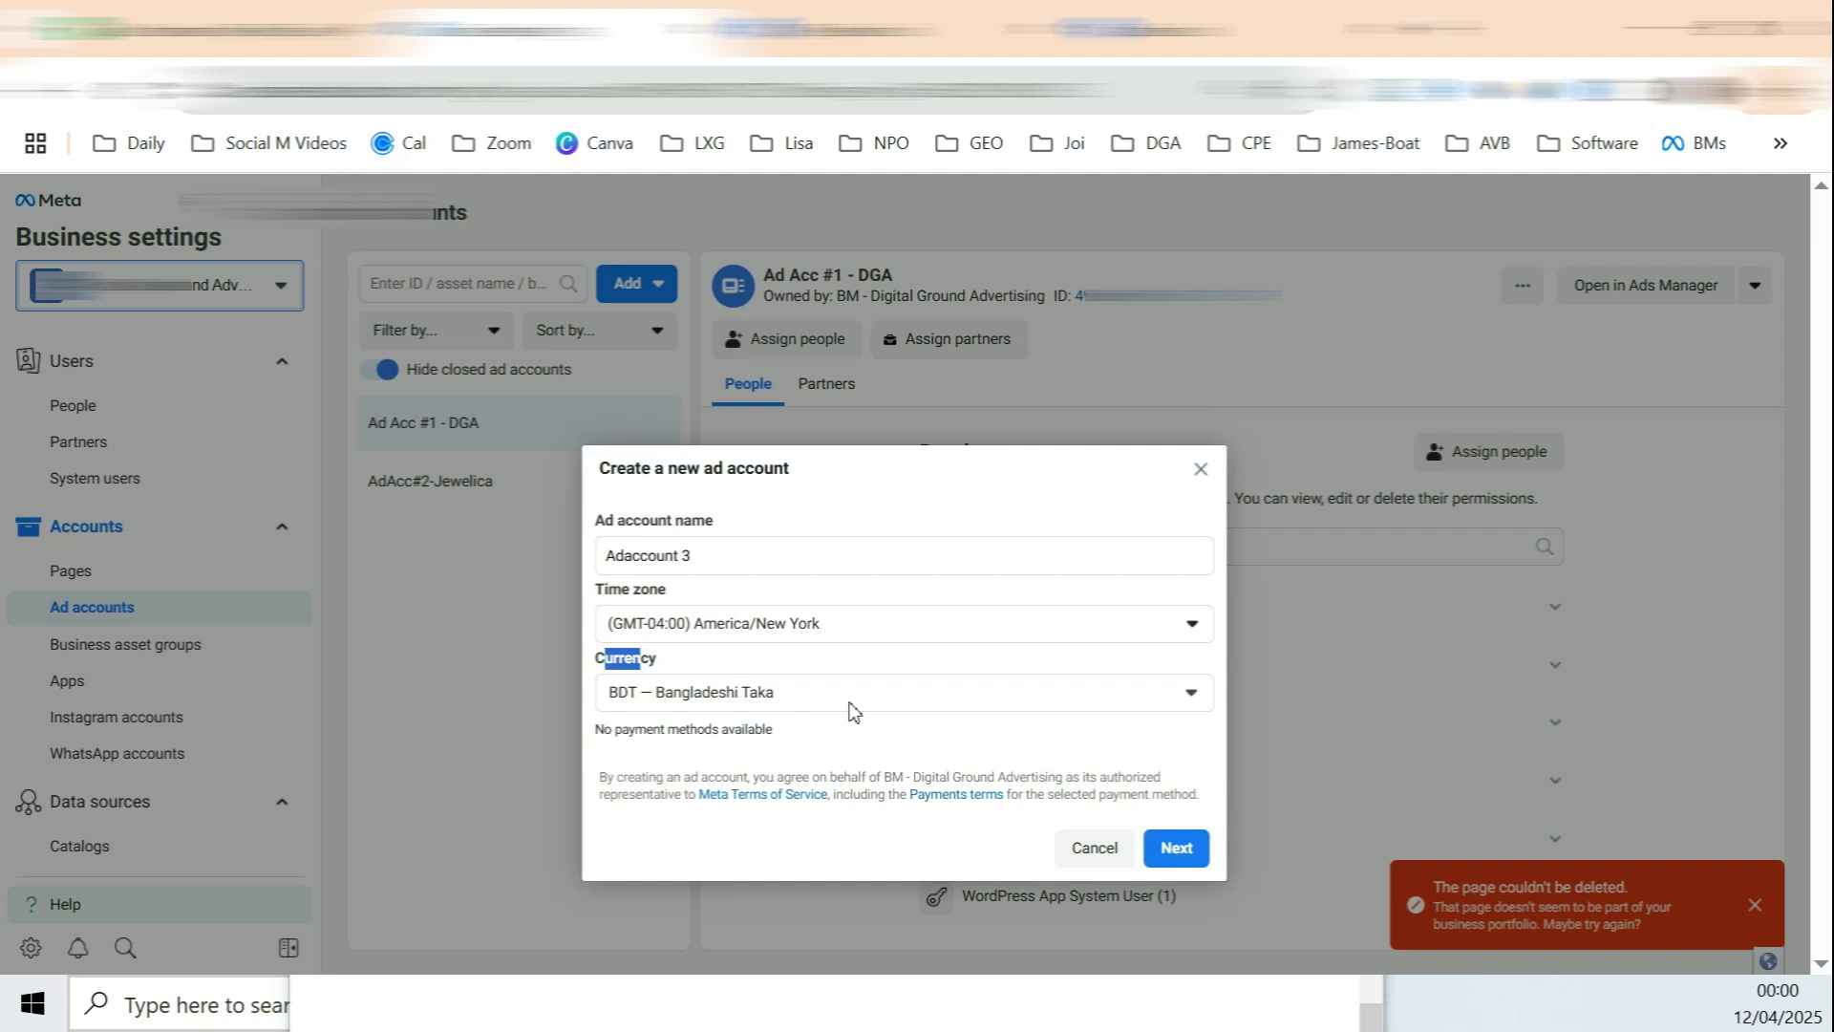
{"action": "left_click", "coordinate": [862, 707]}
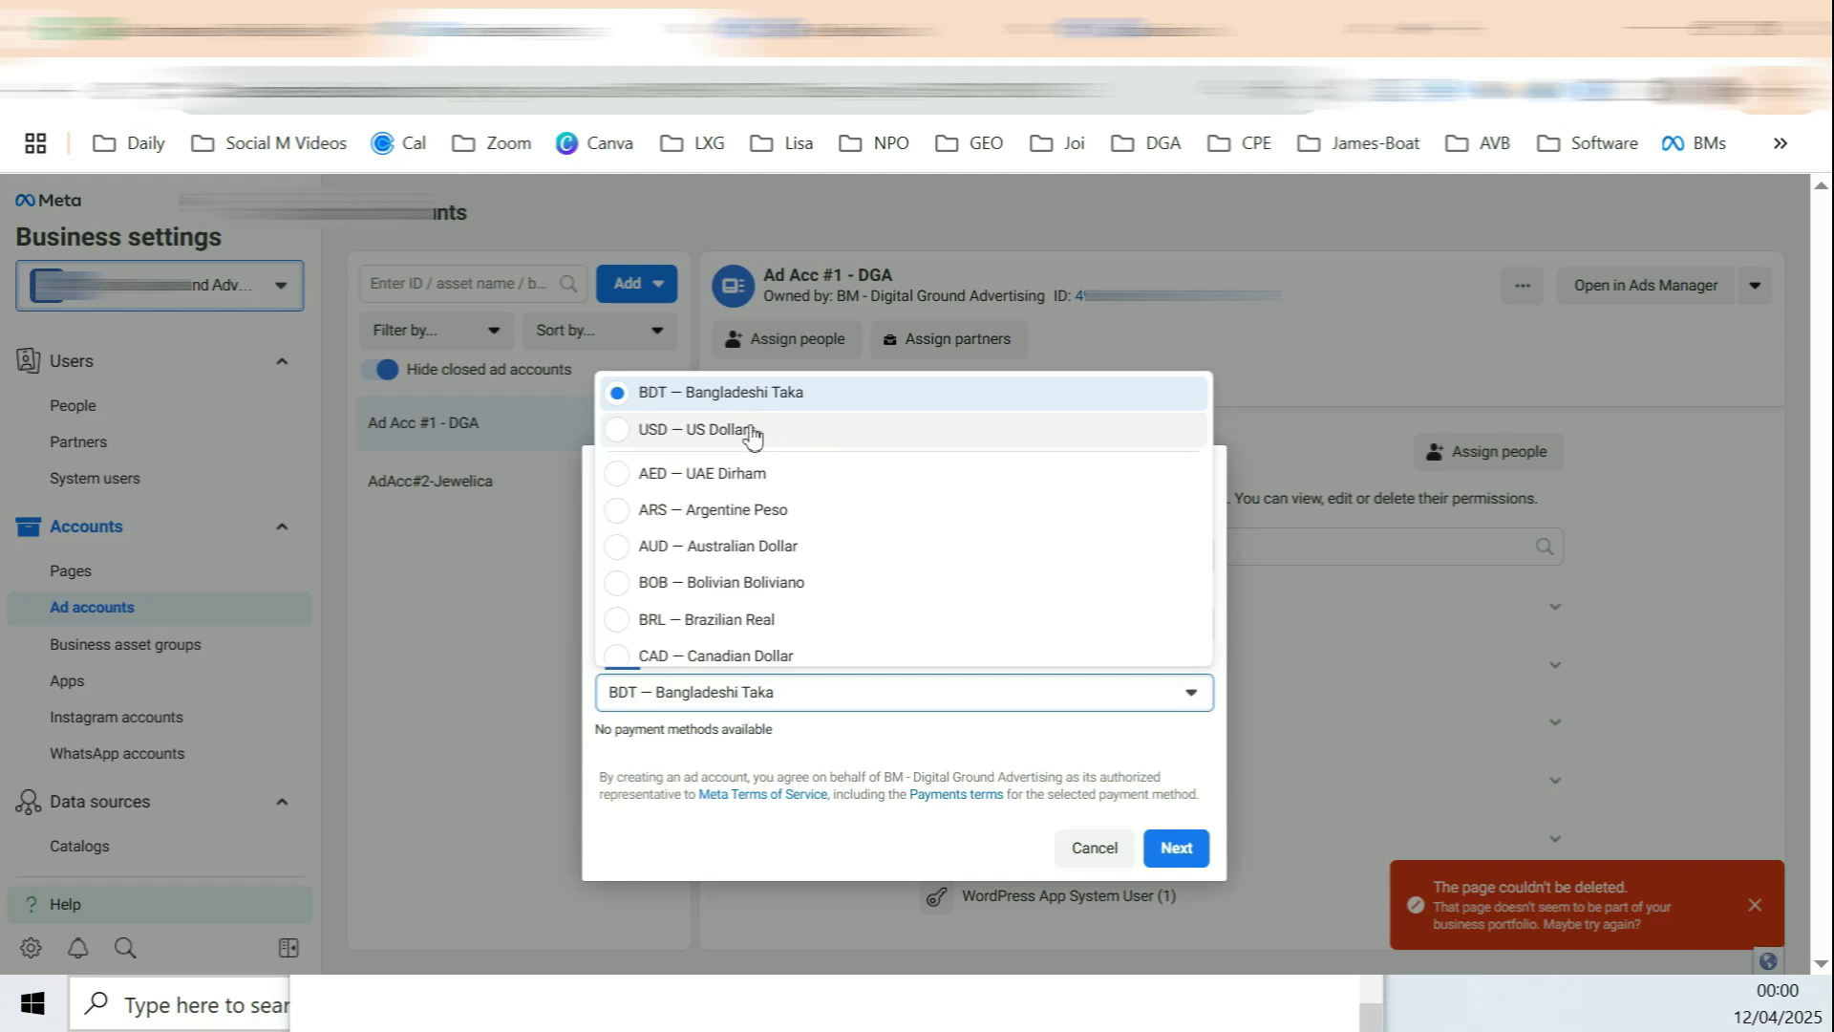
{"action": "left_click", "coordinate": [846, 761]}
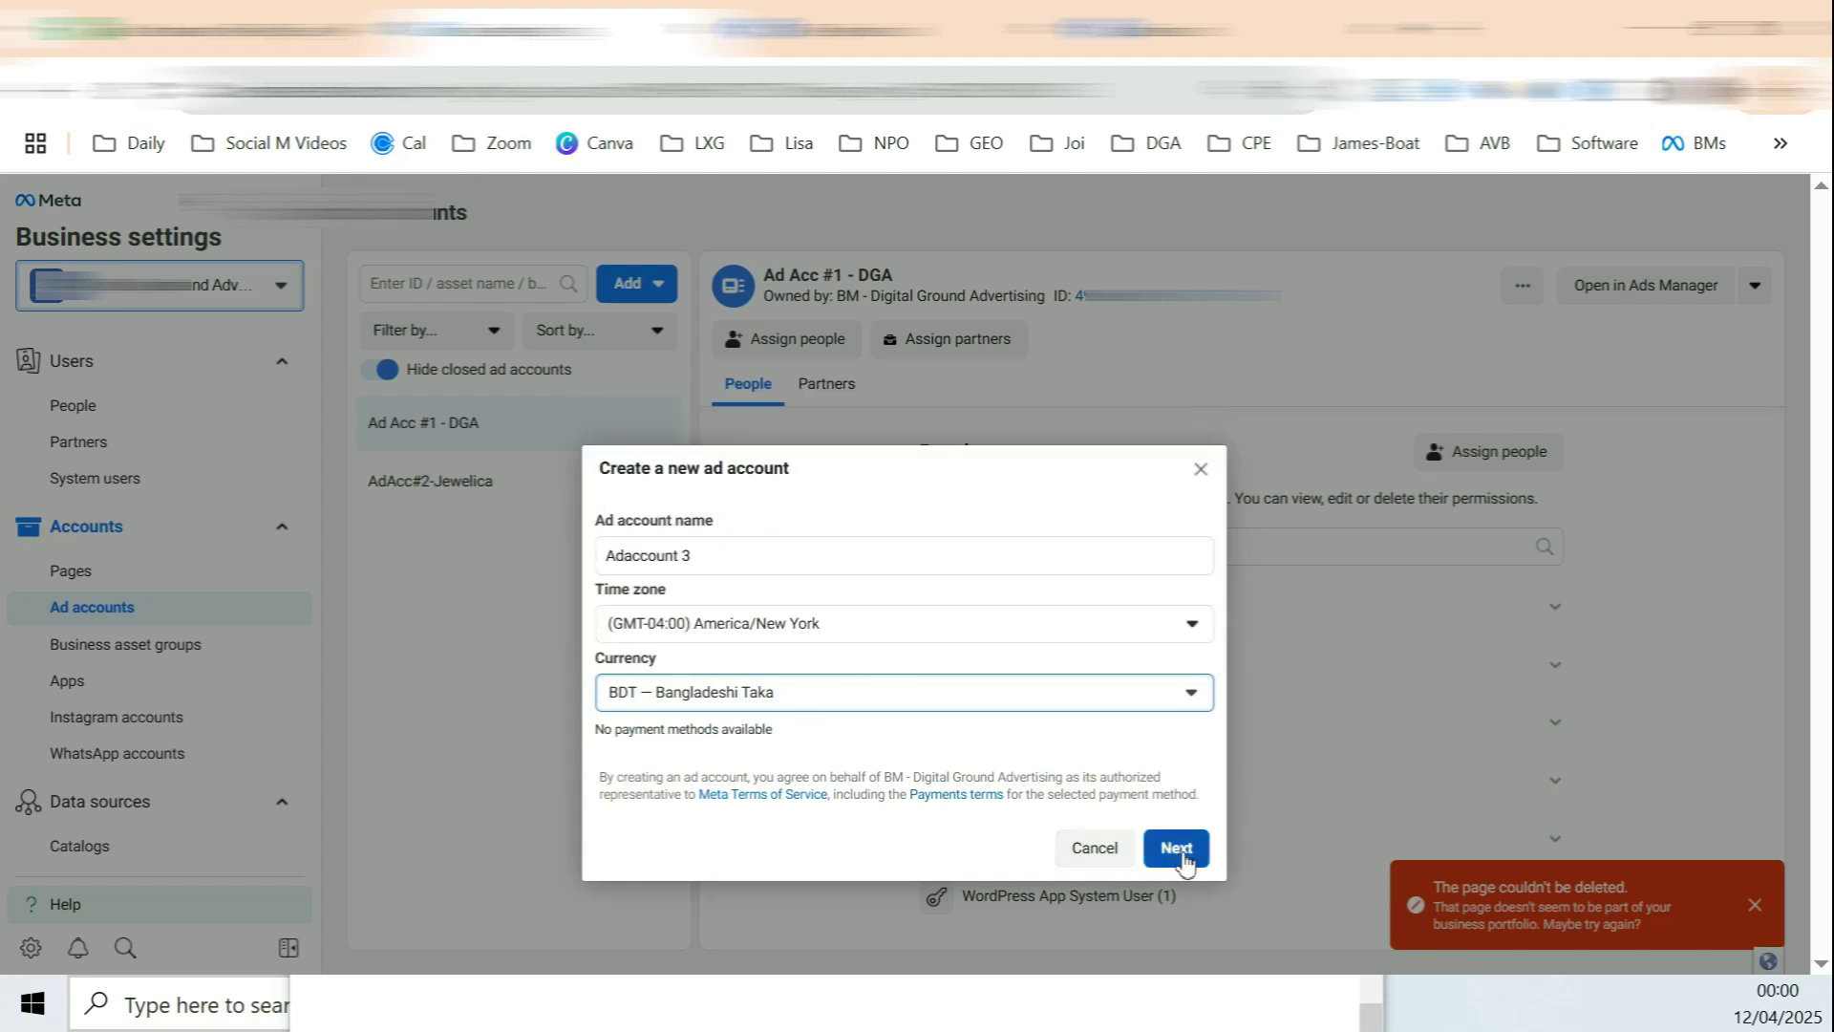
Step: Cancel the new ad account and go to the Instagram accounts list
{"action": "left_click", "coordinate": [1094, 848]}
{"action": "scroll", "coordinate": [162, 587], "scroll_direction": "down", "scroll_amount": 2}
{"action": "left_click", "coordinate": [137, 576]}
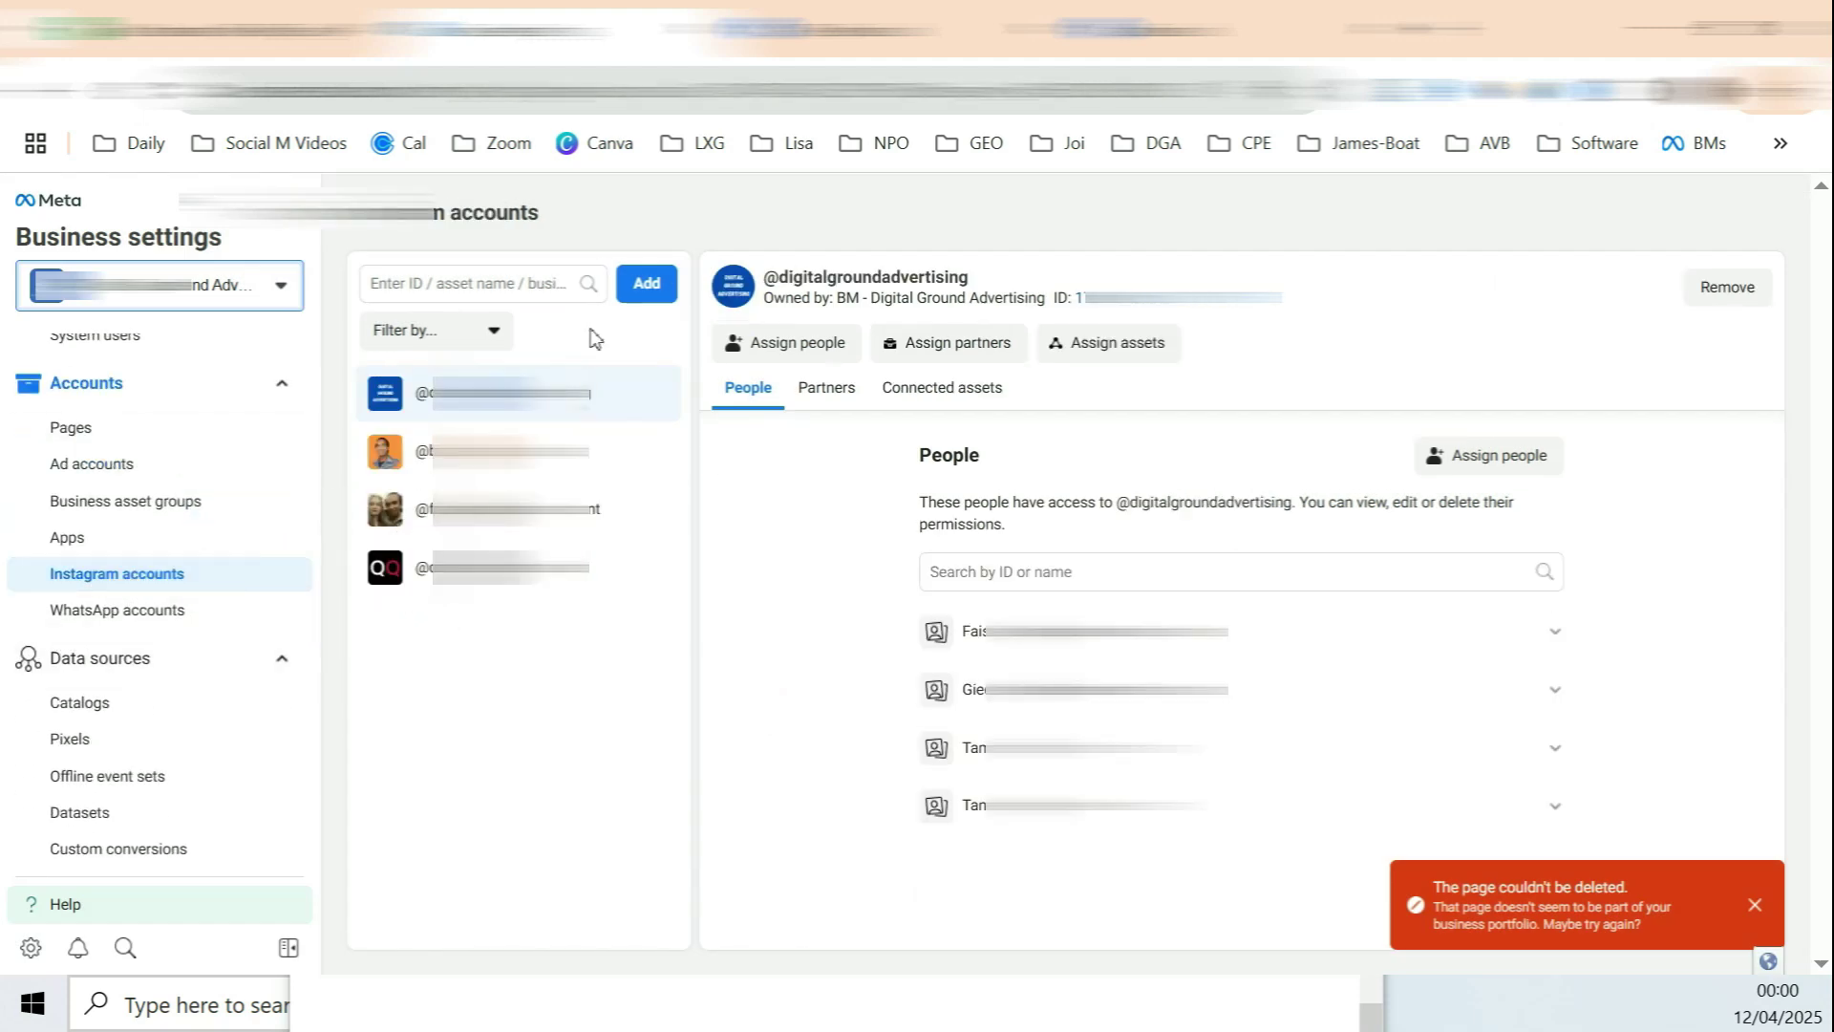
Step: Start connecting an Instagram account, abandon it, and open the WhatsApp accounts page
{"action": "left_click", "coordinate": [650, 287]}
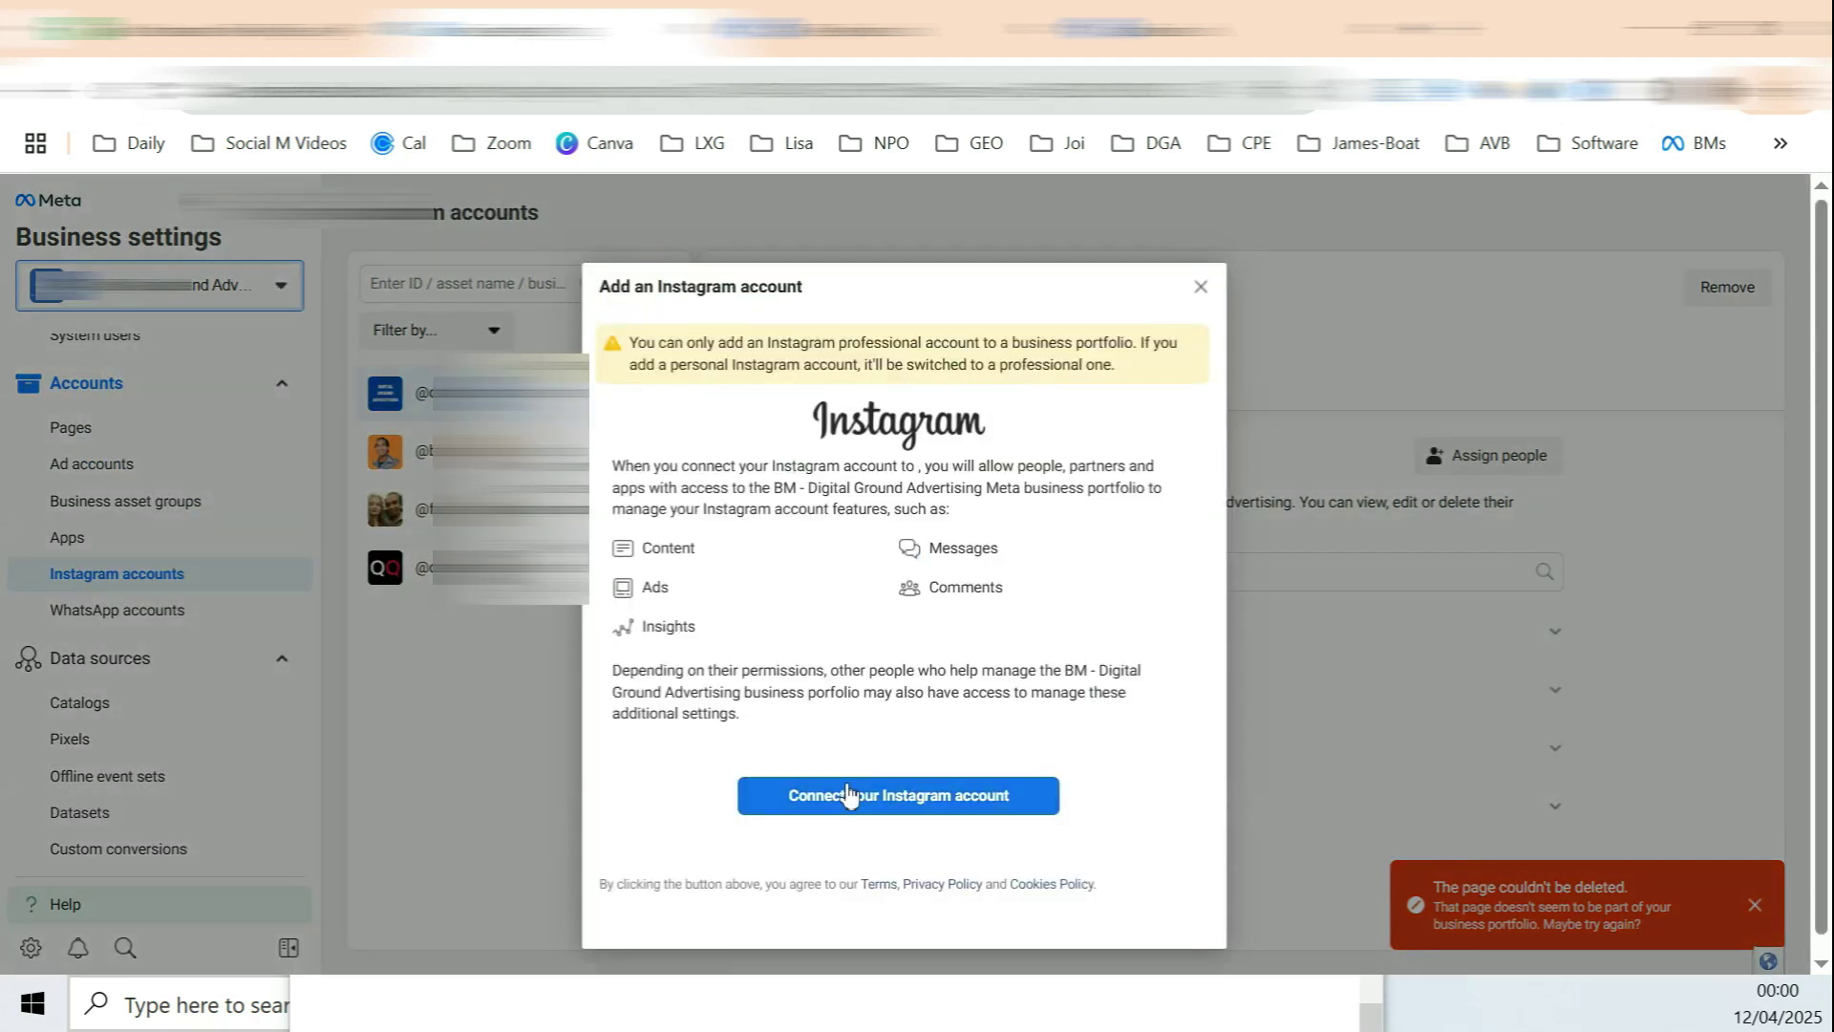
{"action": "key", "text": "Escape"}
{"action": "left_click", "coordinate": [643, 283]}
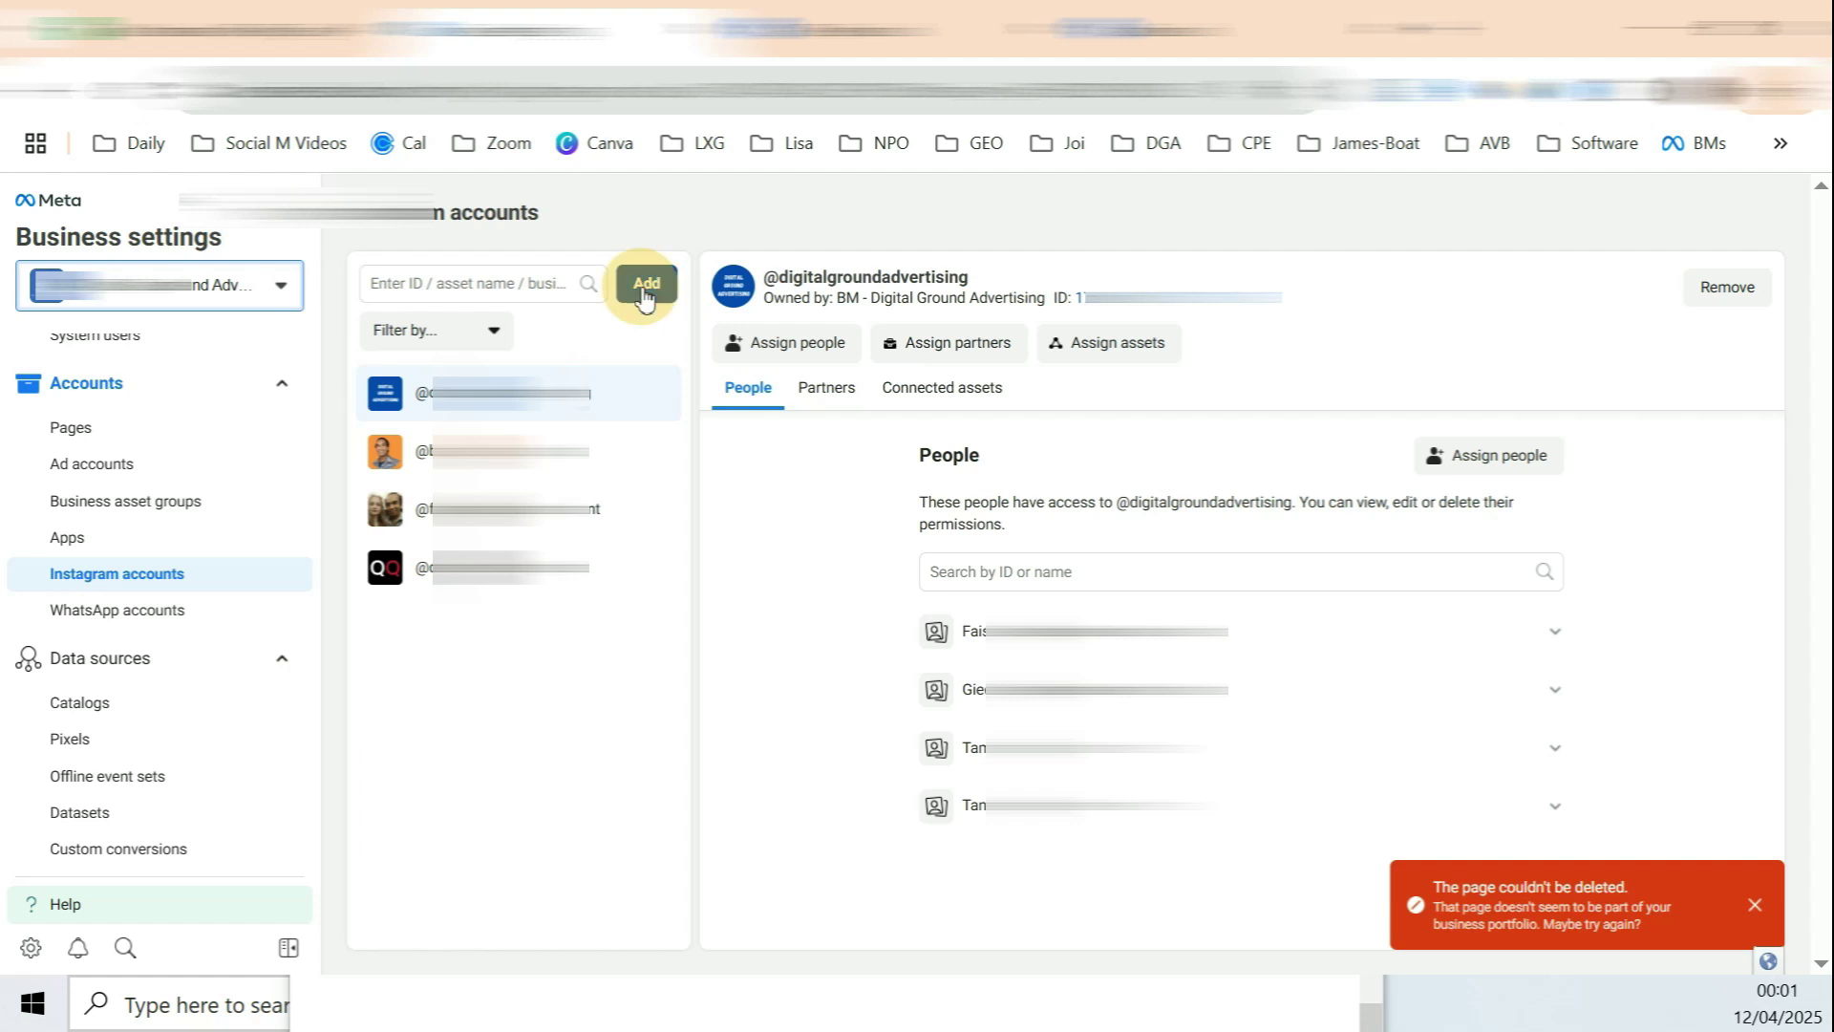
{"action": "left_click", "coordinate": [847, 764]}
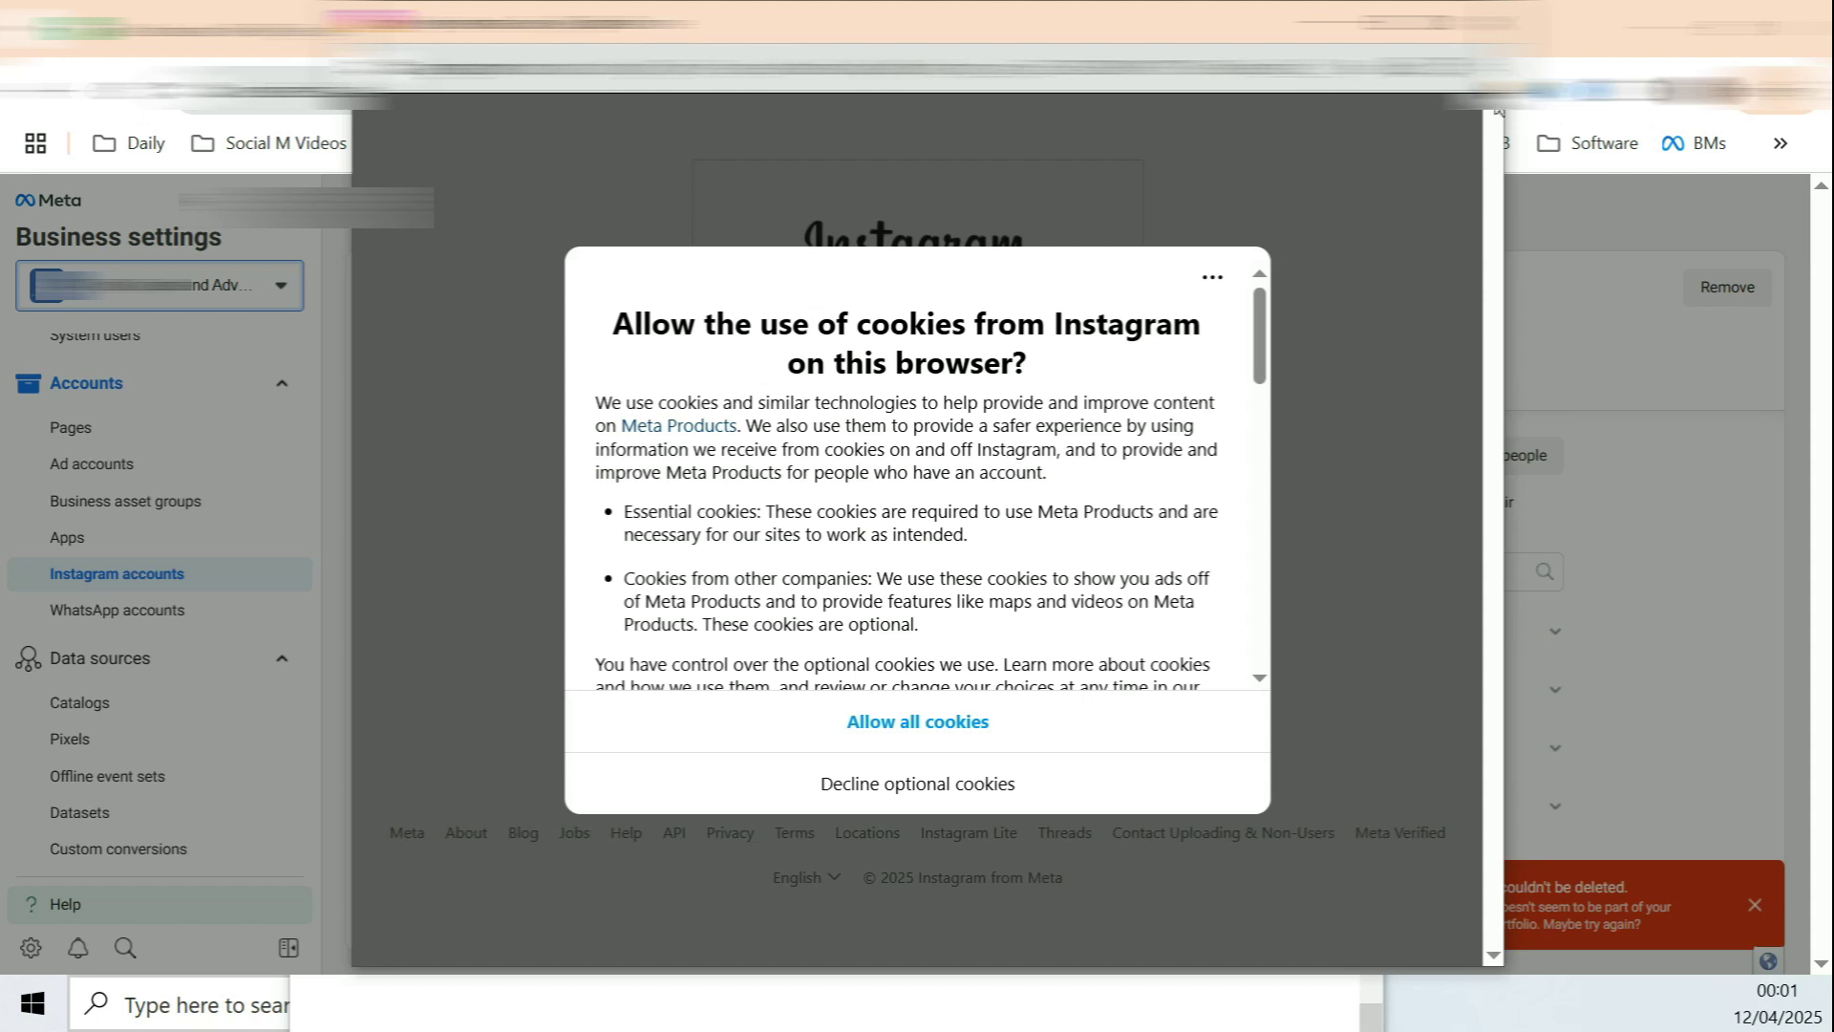
{"action": "scroll", "coordinate": [1219, 463], "scroll_direction": "down", "scroll_amount": 10}
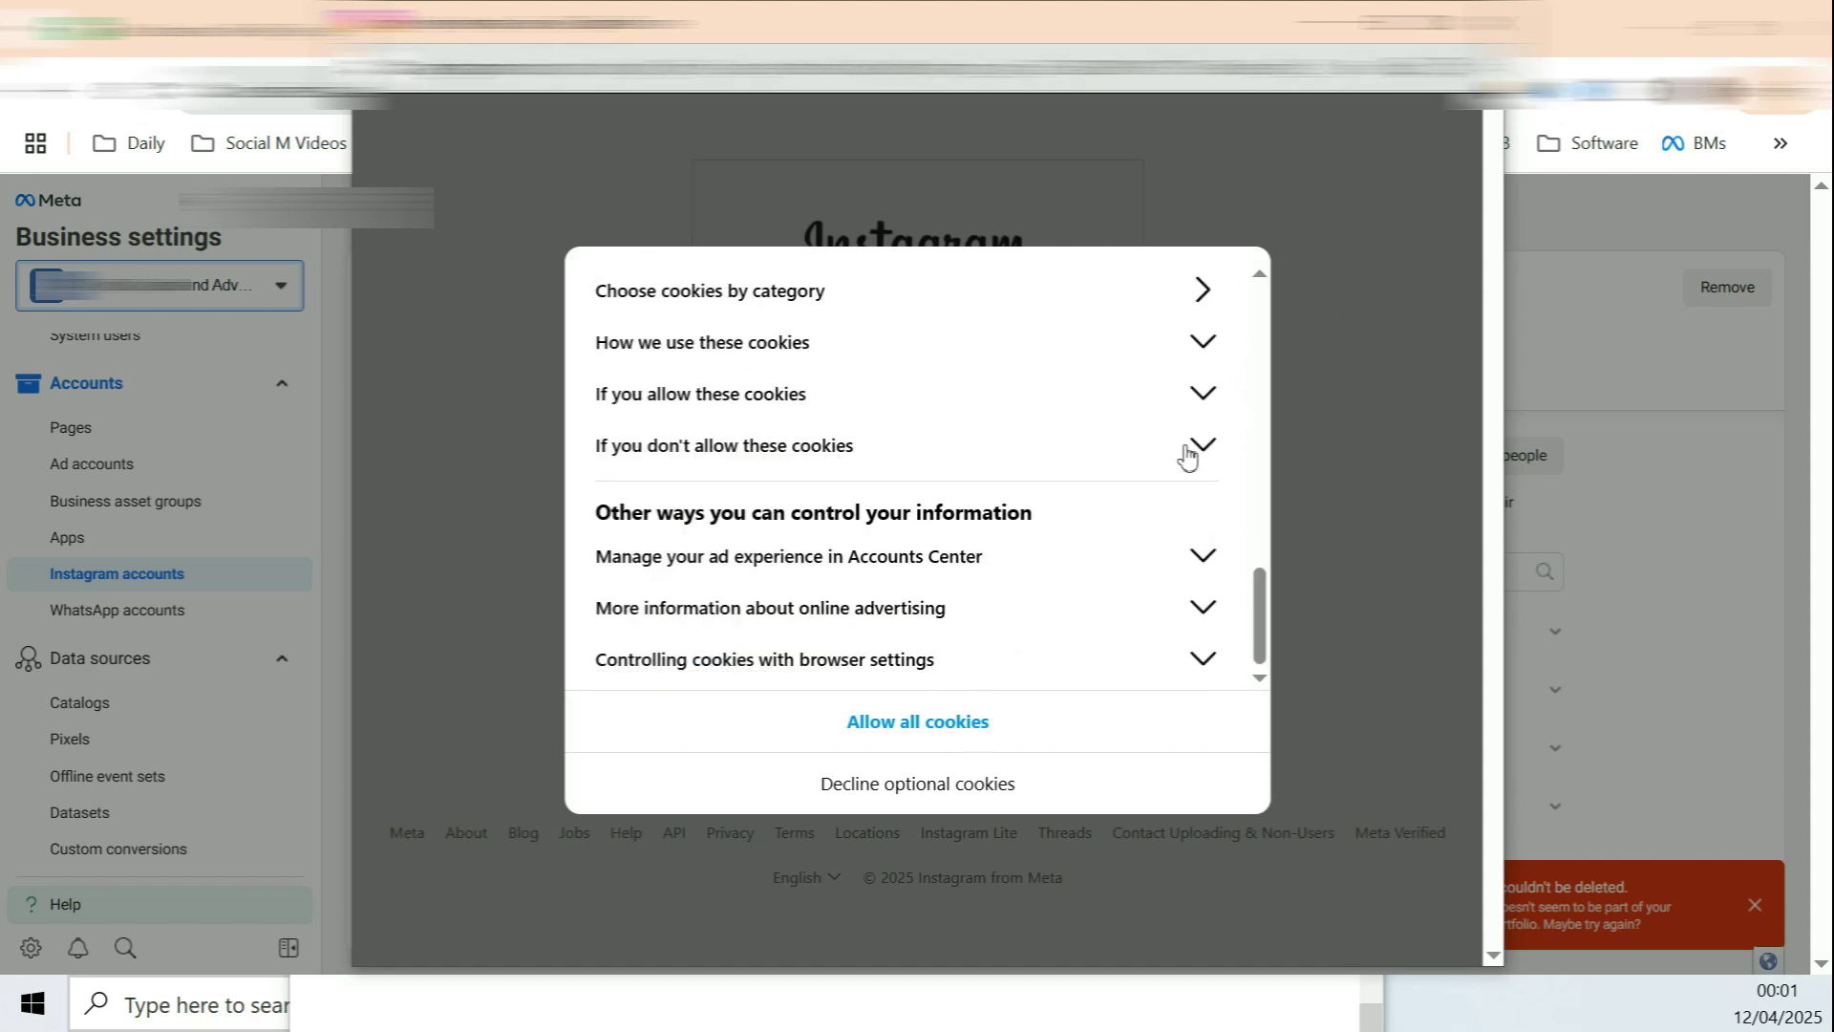
{"action": "left_click", "coordinate": [1473, 21]}
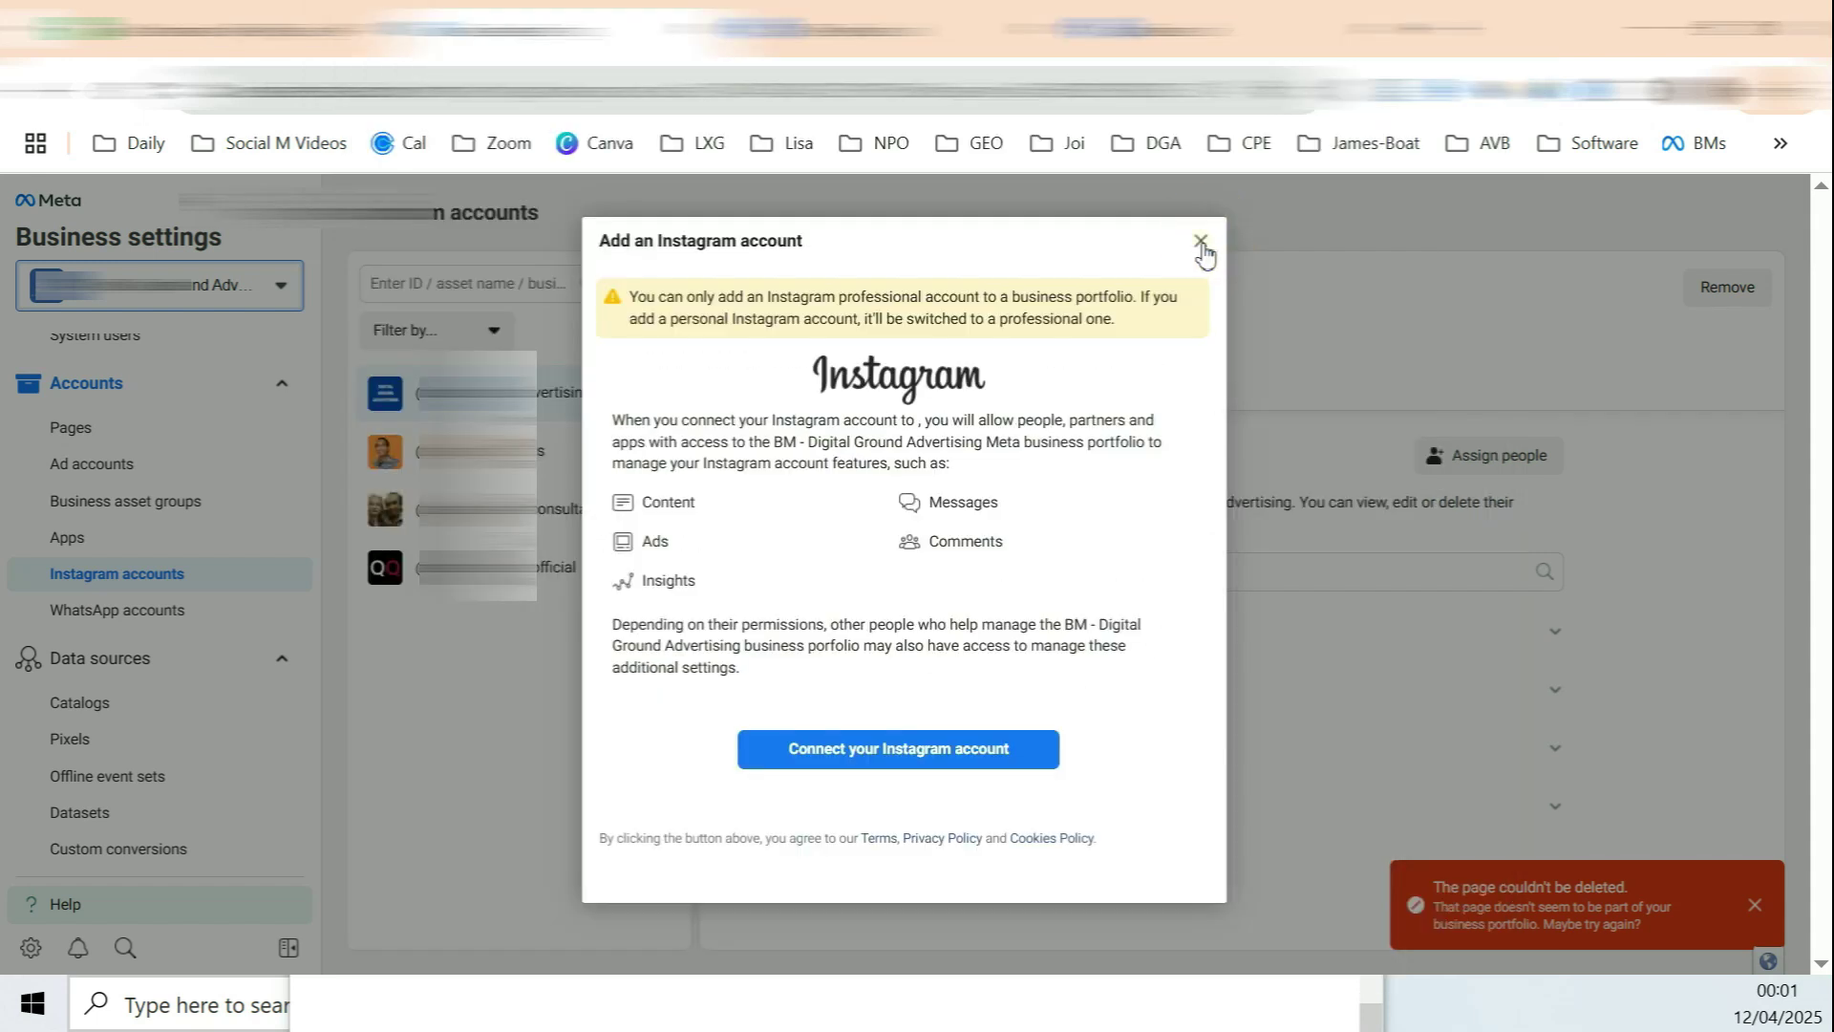
{"action": "left_click", "coordinate": [1201, 241]}
{"action": "left_click_drag", "start_coordinate": [791, 276], "coordinate": [1113, 320]}
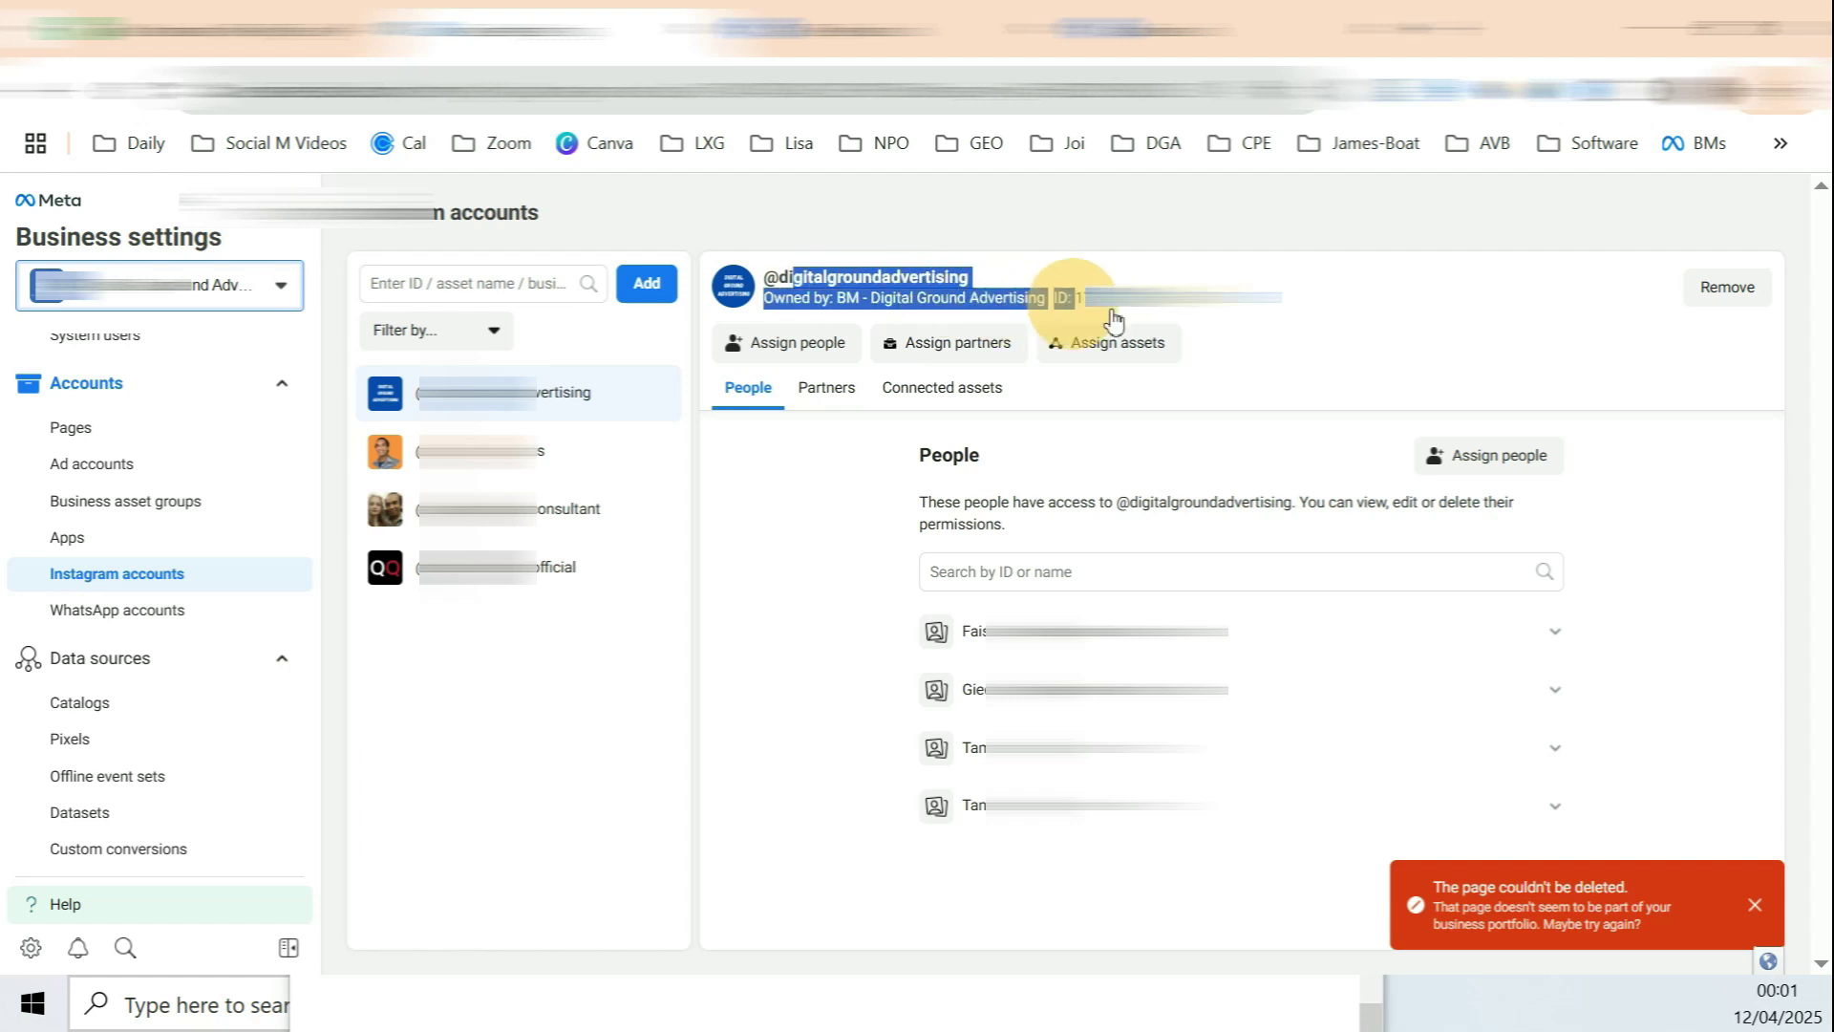
{"action": "left_click", "coordinate": [117, 610]}
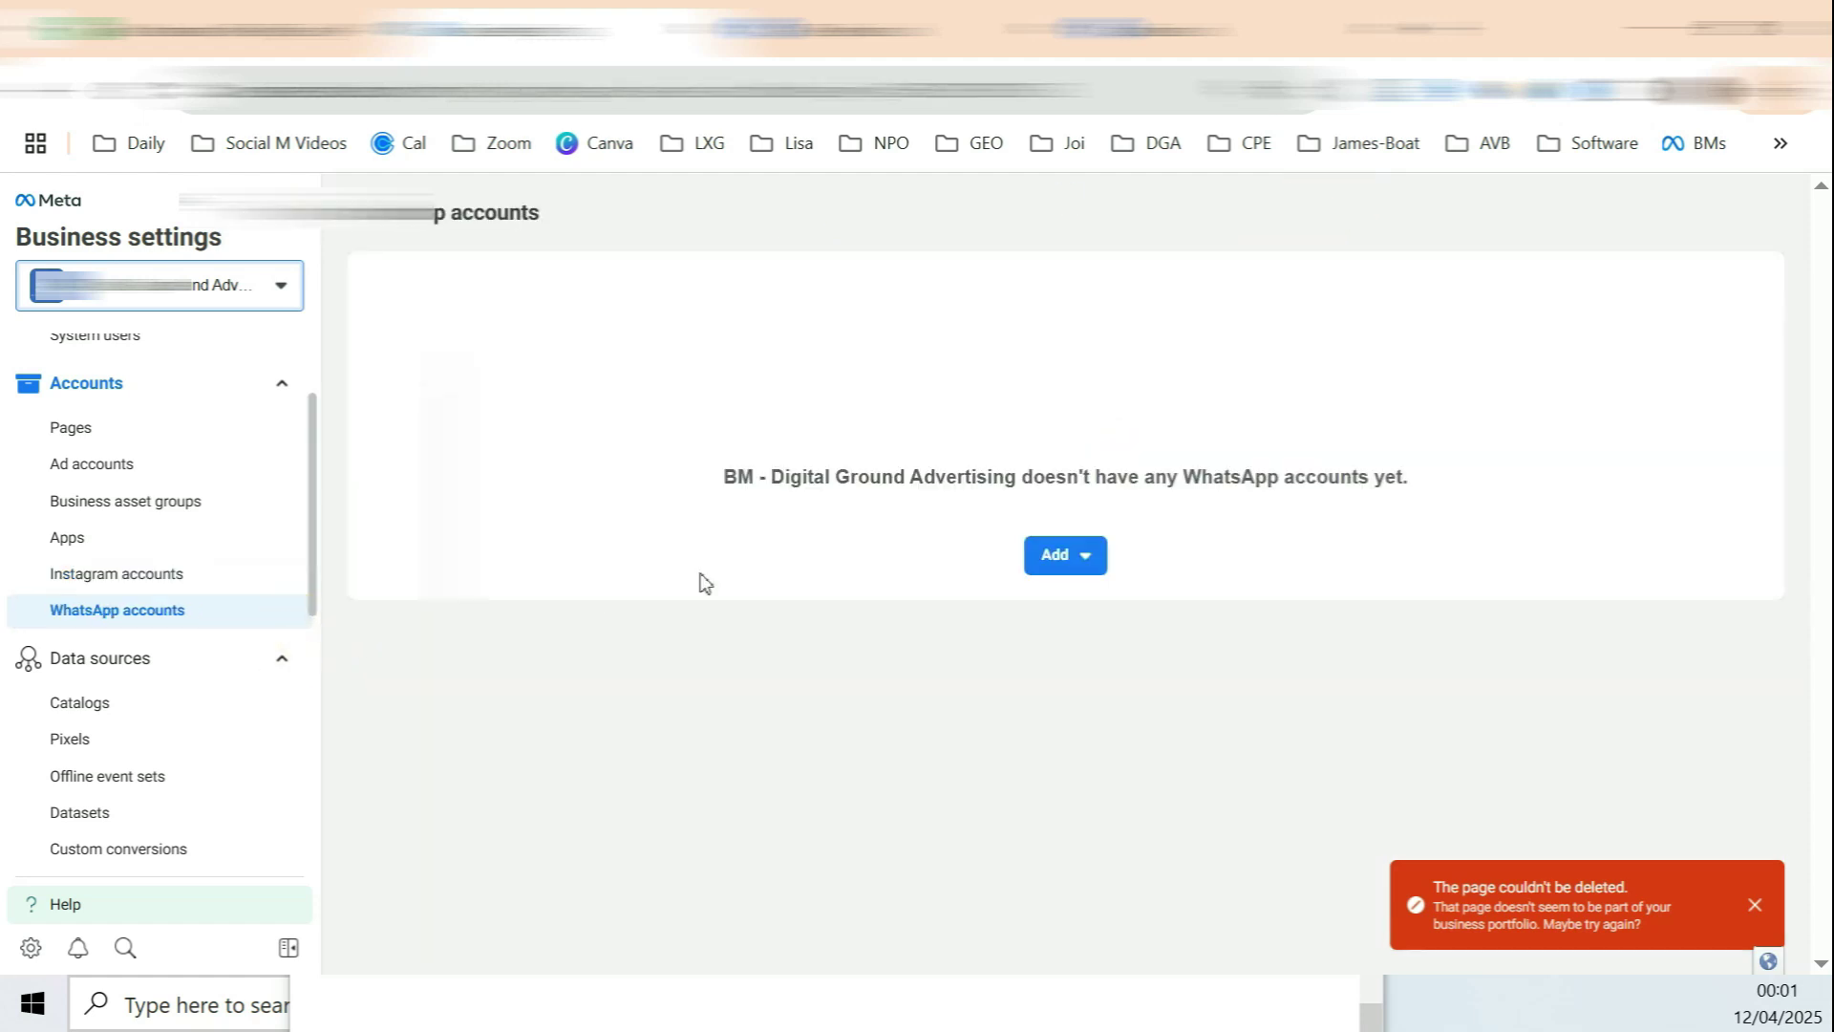
Step: Check WhatsApp Add options, then browse Catalogs, Pixels and Datasets under Data sources
{"action": "left_click", "coordinate": [1082, 557]}
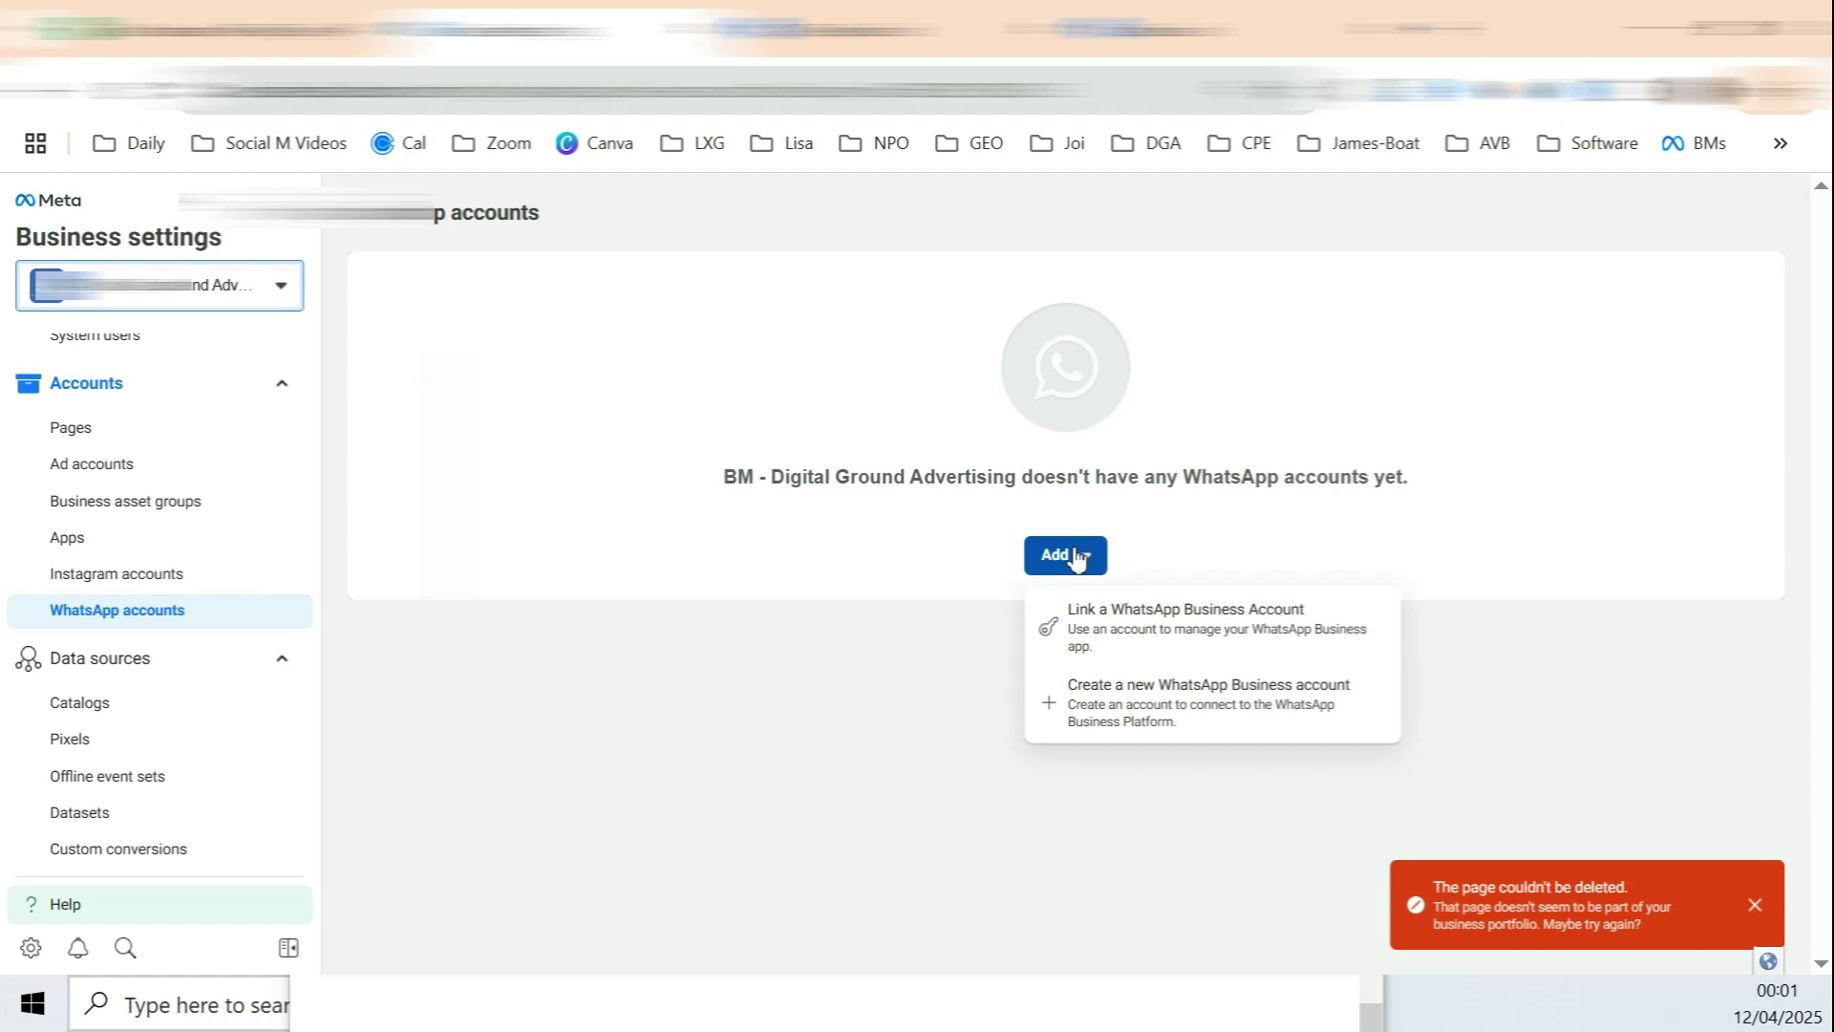
{"action": "scroll", "coordinate": [143, 430], "scroll_direction": "down", "scroll_amount": 3}
{"action": "left_click", "coordinate": [138, 418]}
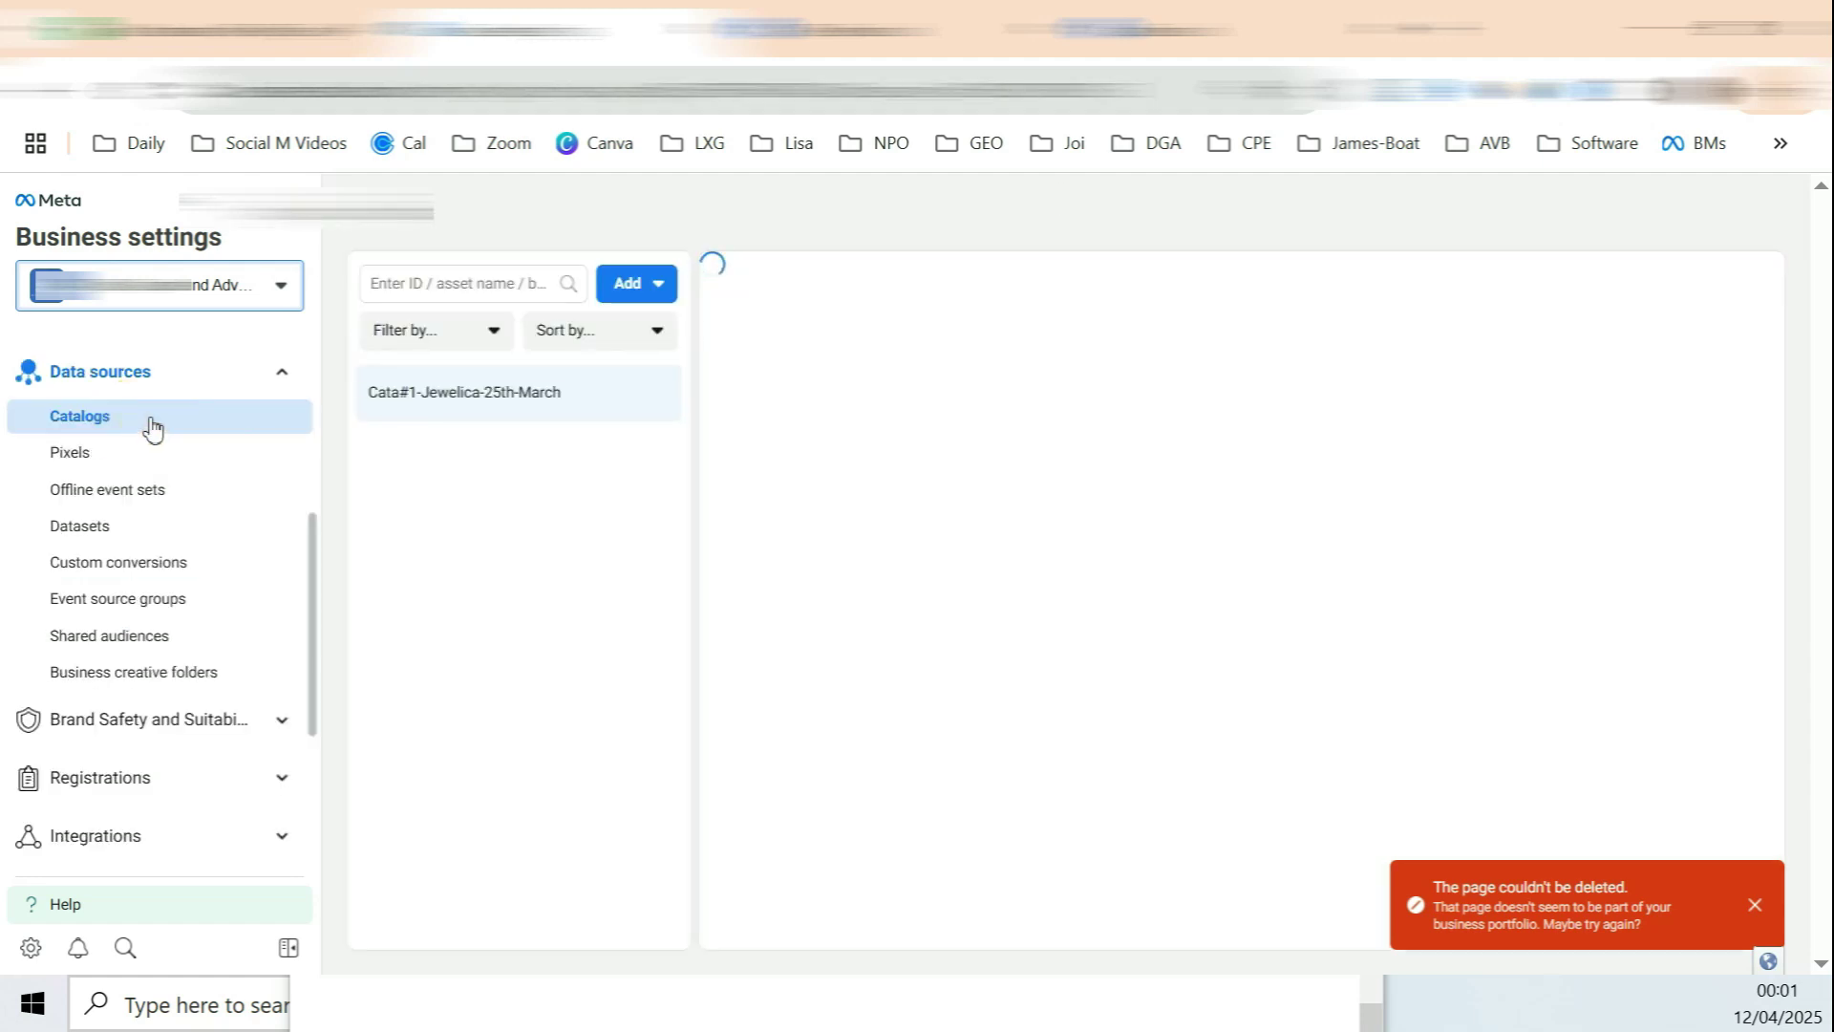
{"action": "left_click", "coordinate": [139, 453]}
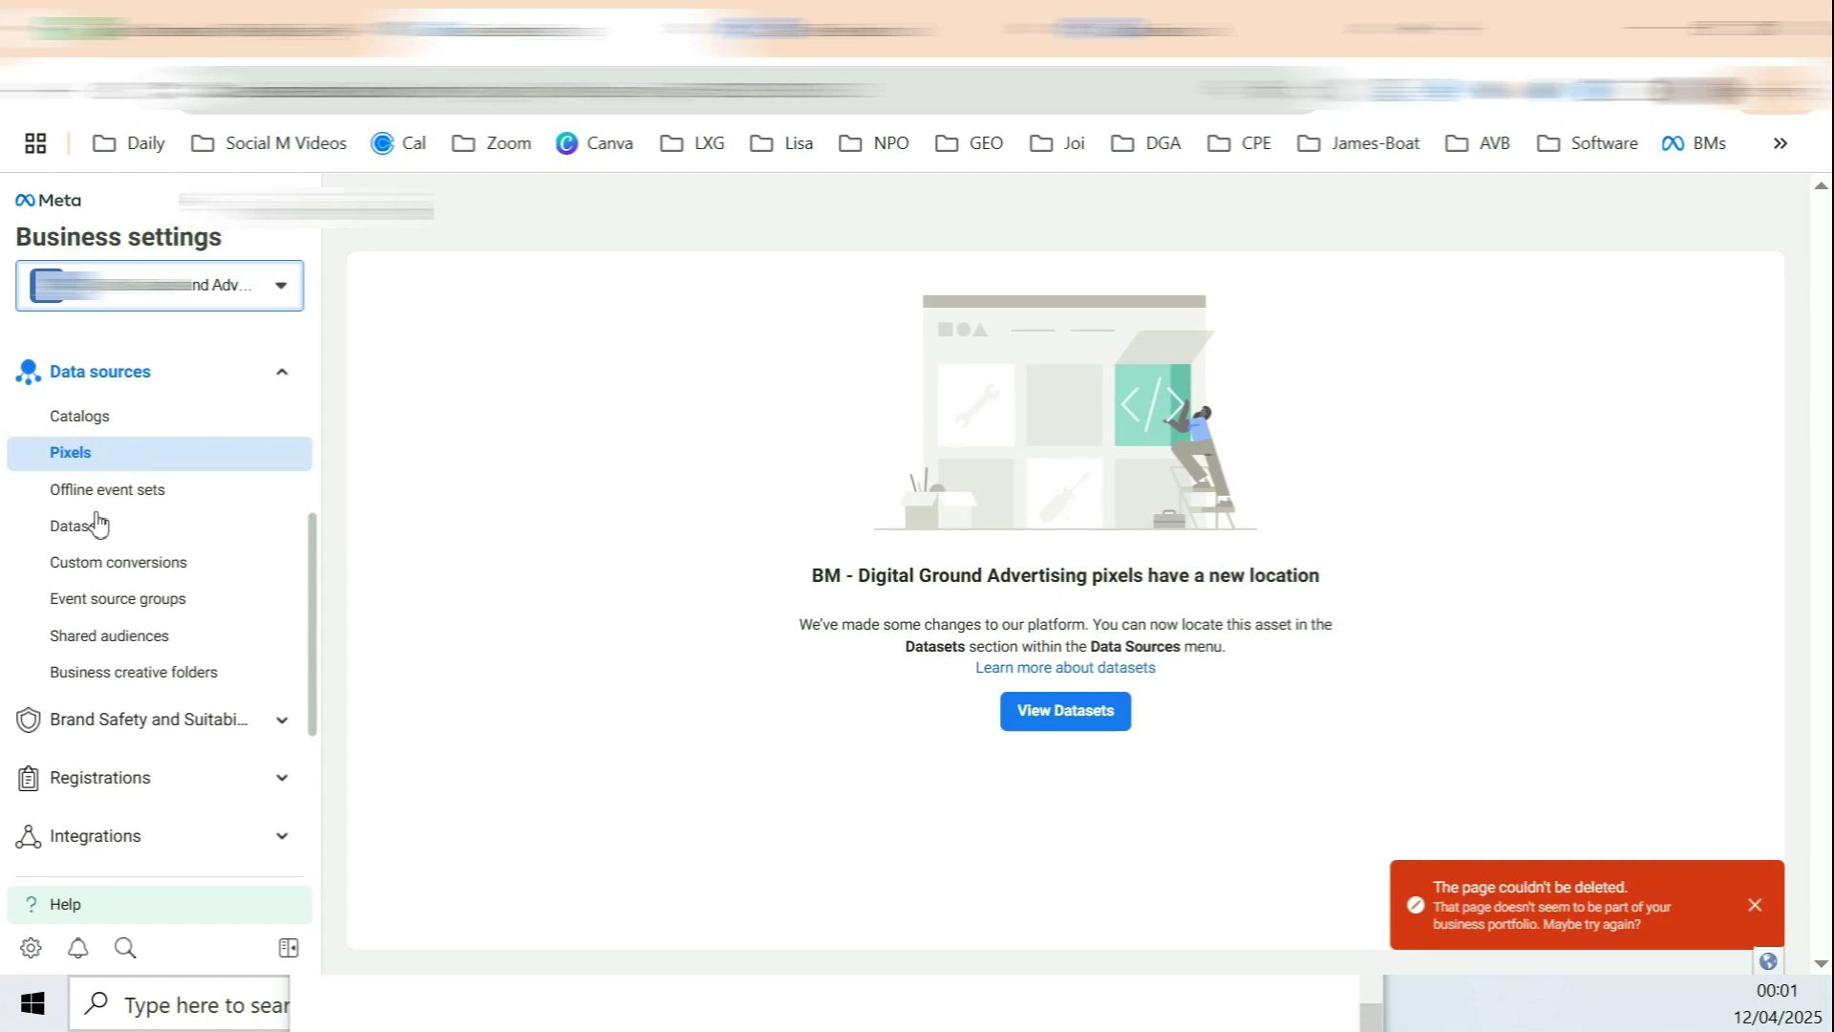
{"action": "left_click", "coordinate": [110, 533]}
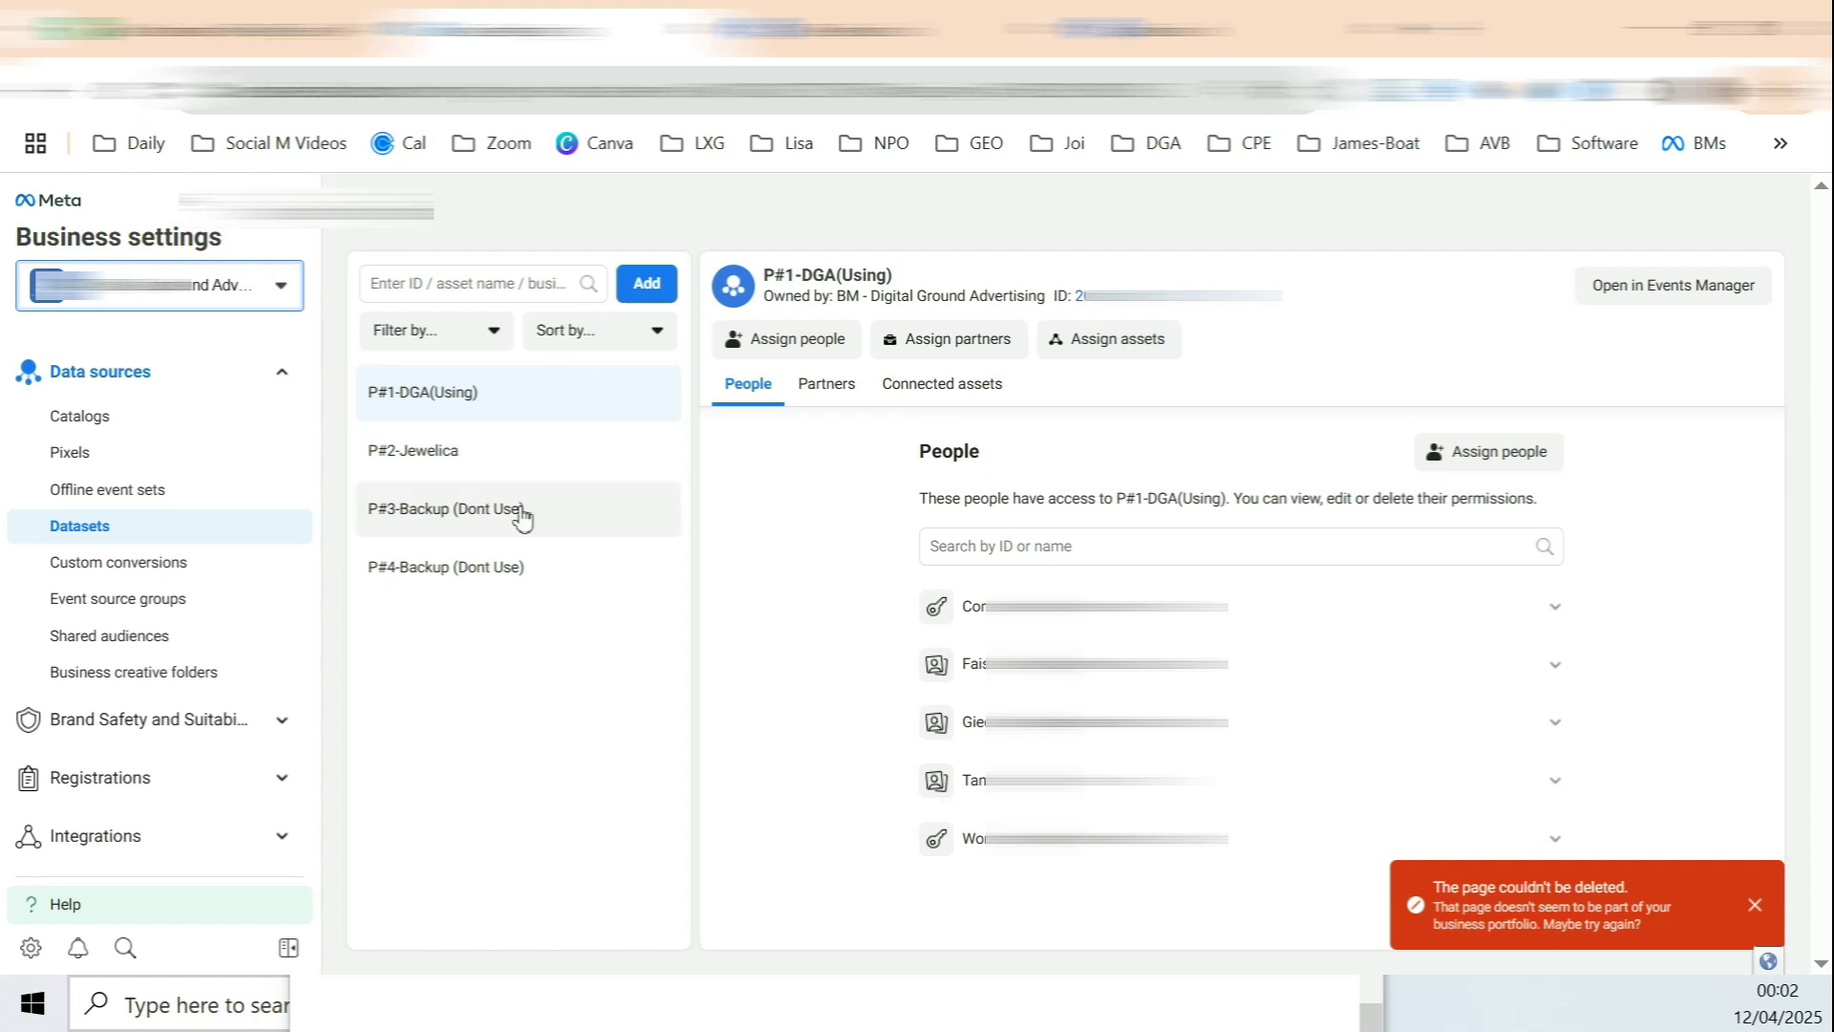
{"action": "left_click", "coordinate": [646, 284]}
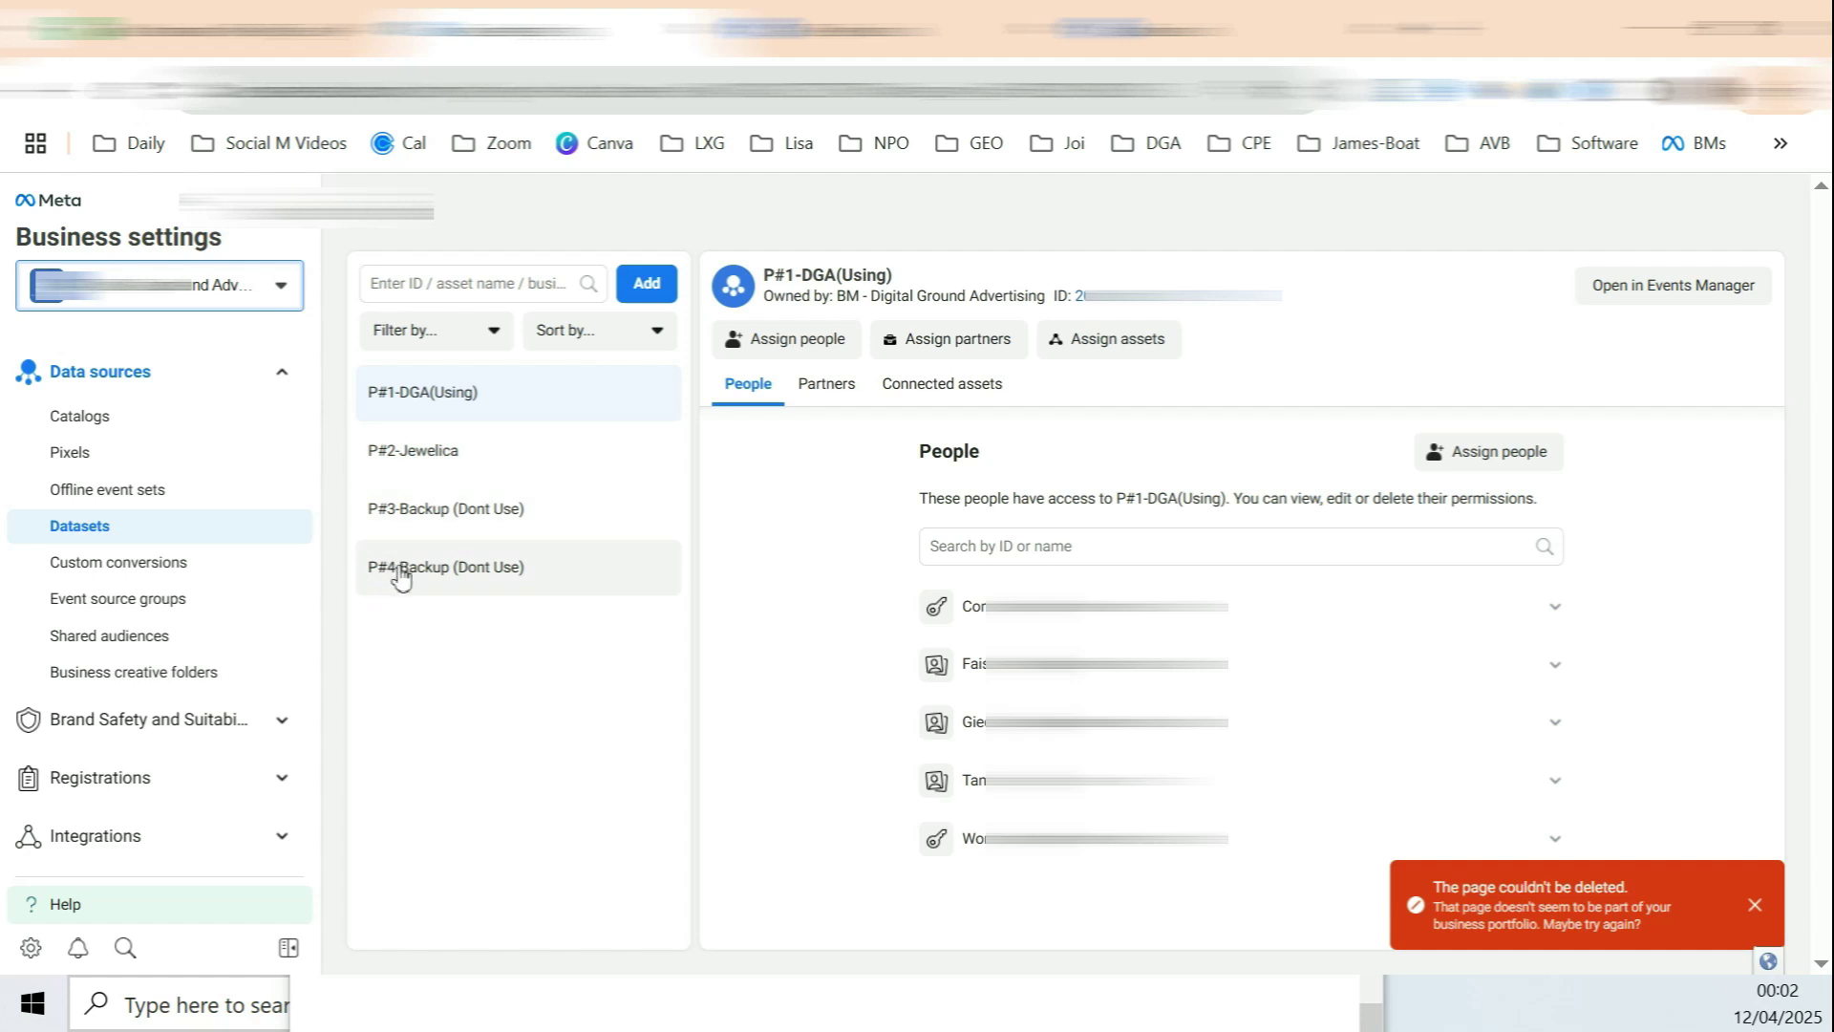
{"action": "left_click", "coordinate": [91, 535]}
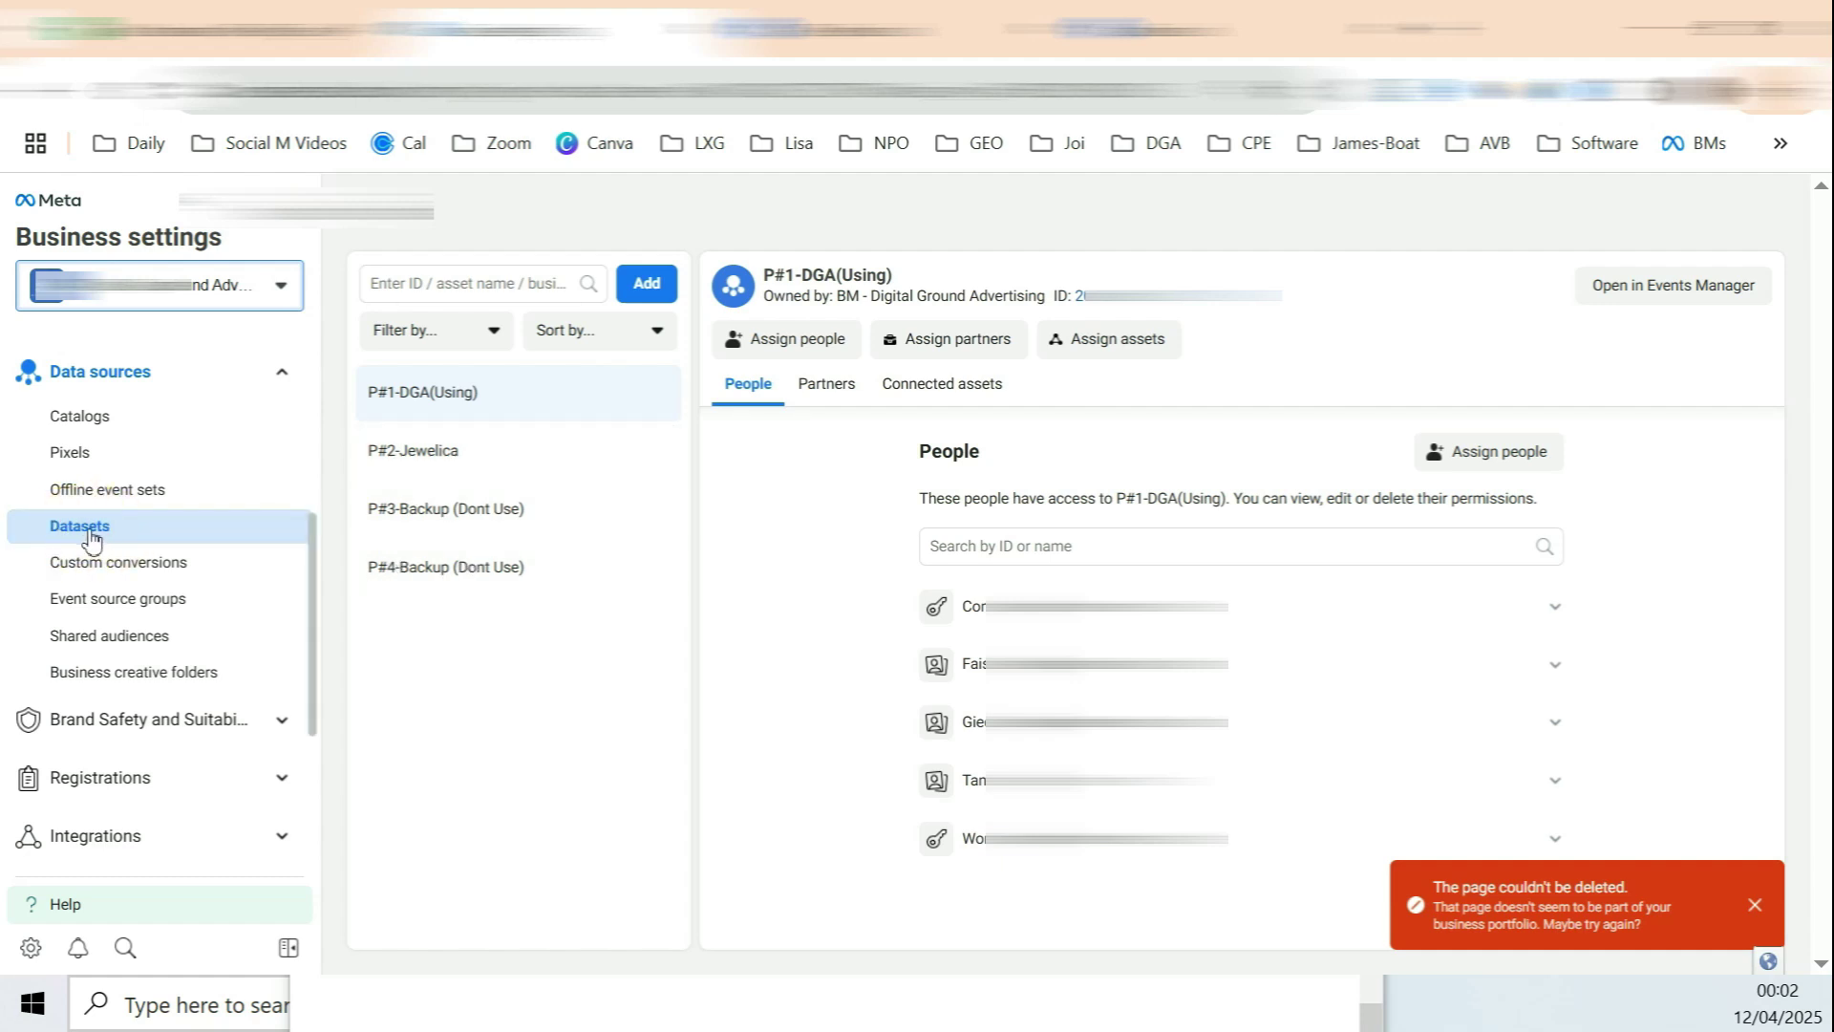
Step: Start a new dataset named 'P=New pixel', then close it without creating
{"action": "left_click", "coordinate": [647, 284]}
{"action": "left_click", "coordinate": [772, 469]}
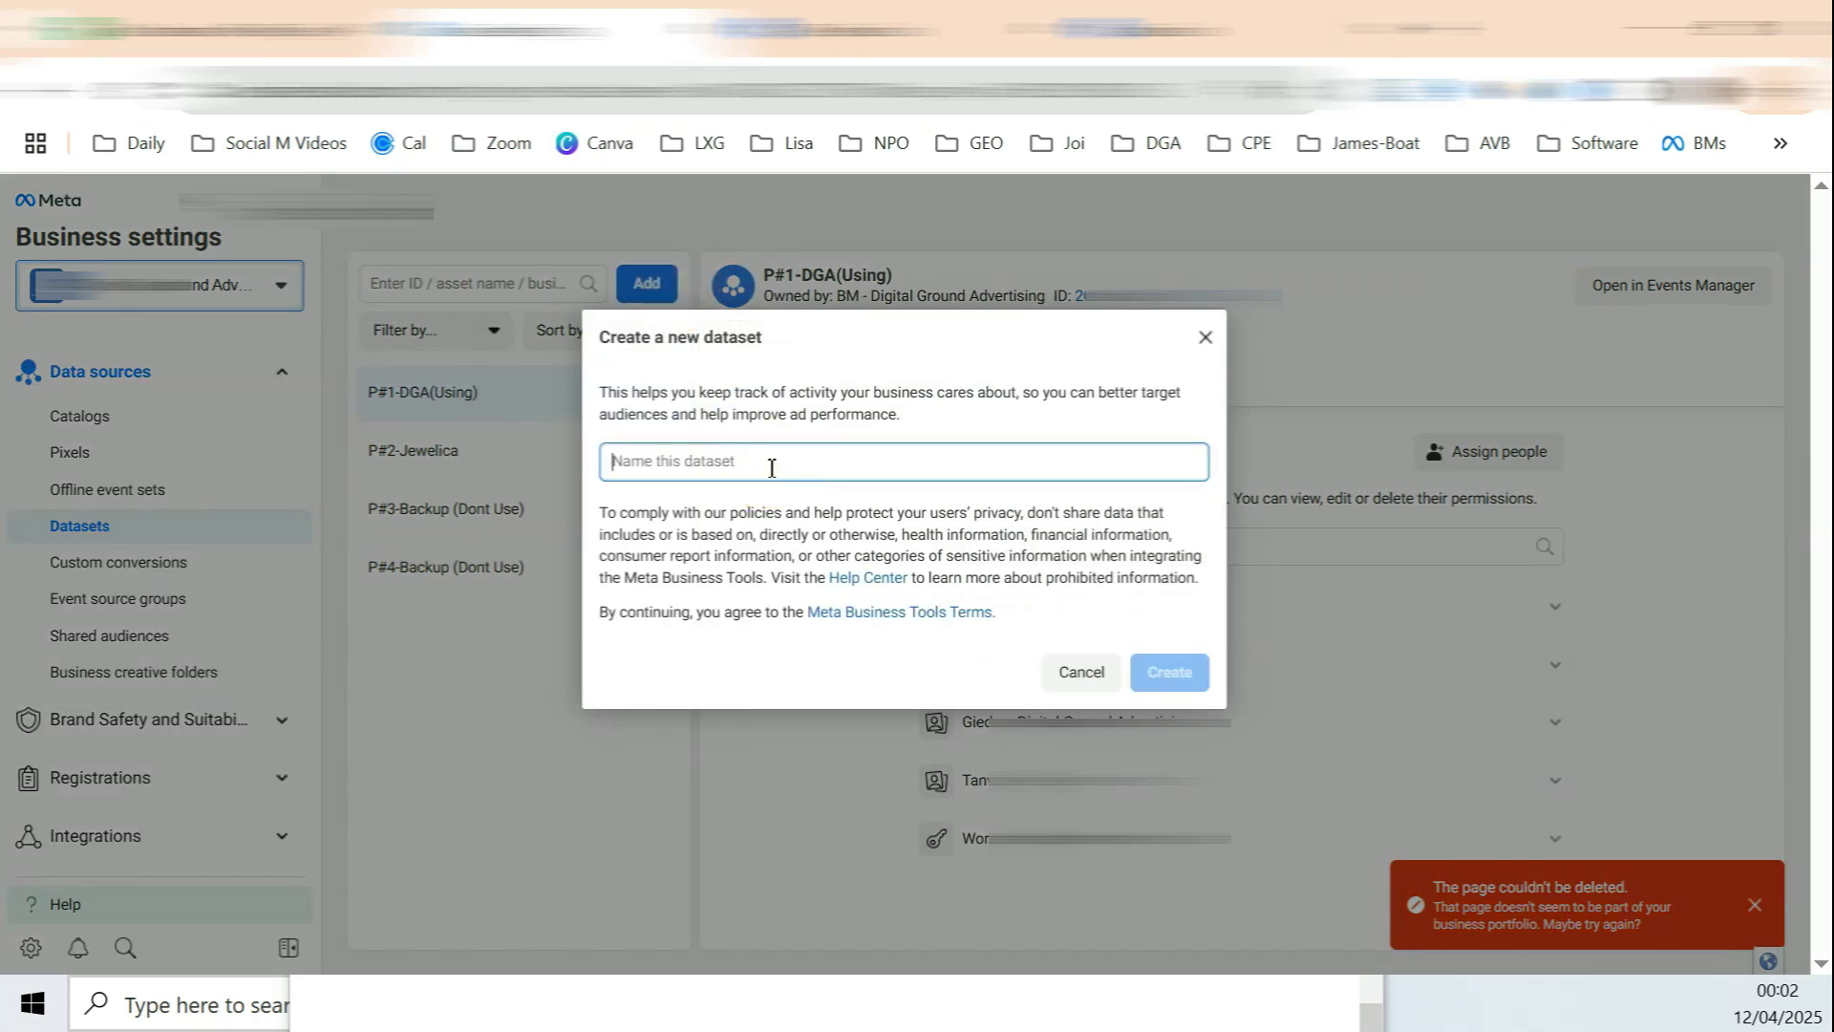
{"action": "type", "text": "P"}
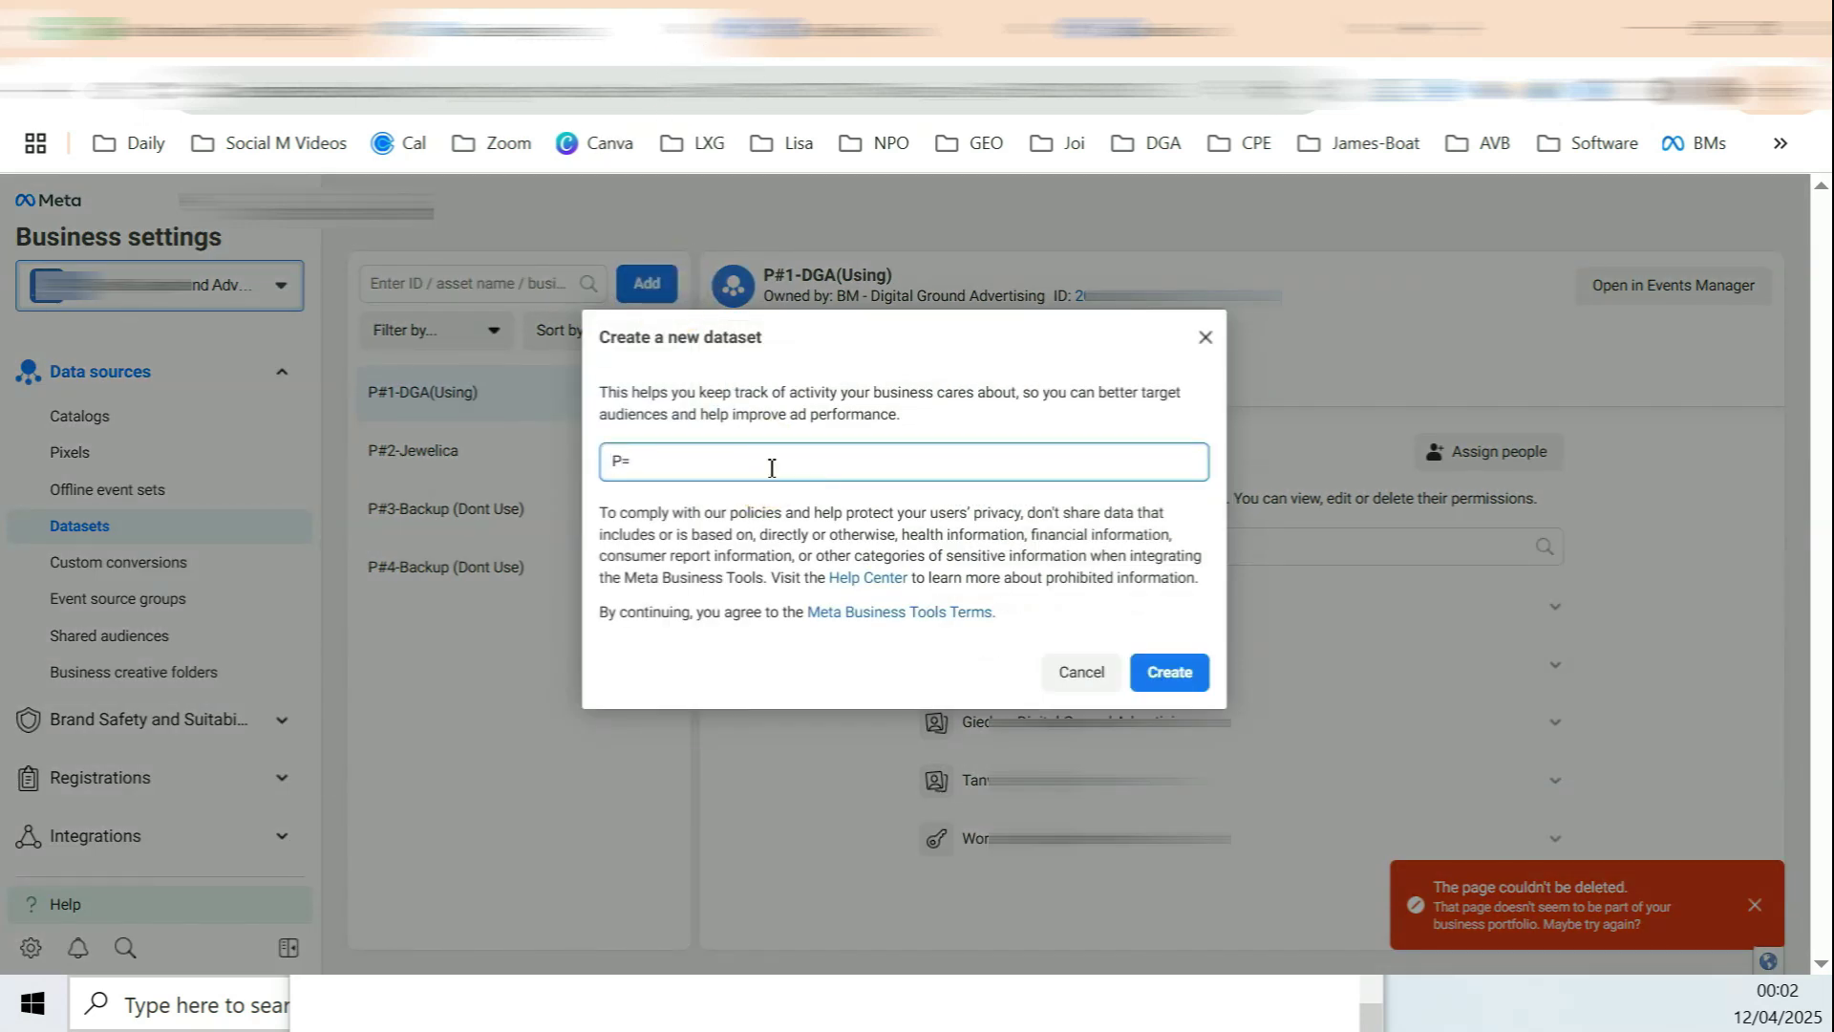
{"action": "type", "text": "=New pixel"}
{"action": "left_click_drag", "start_coordinate": [616, 464], "coordinate": [713, 468]}
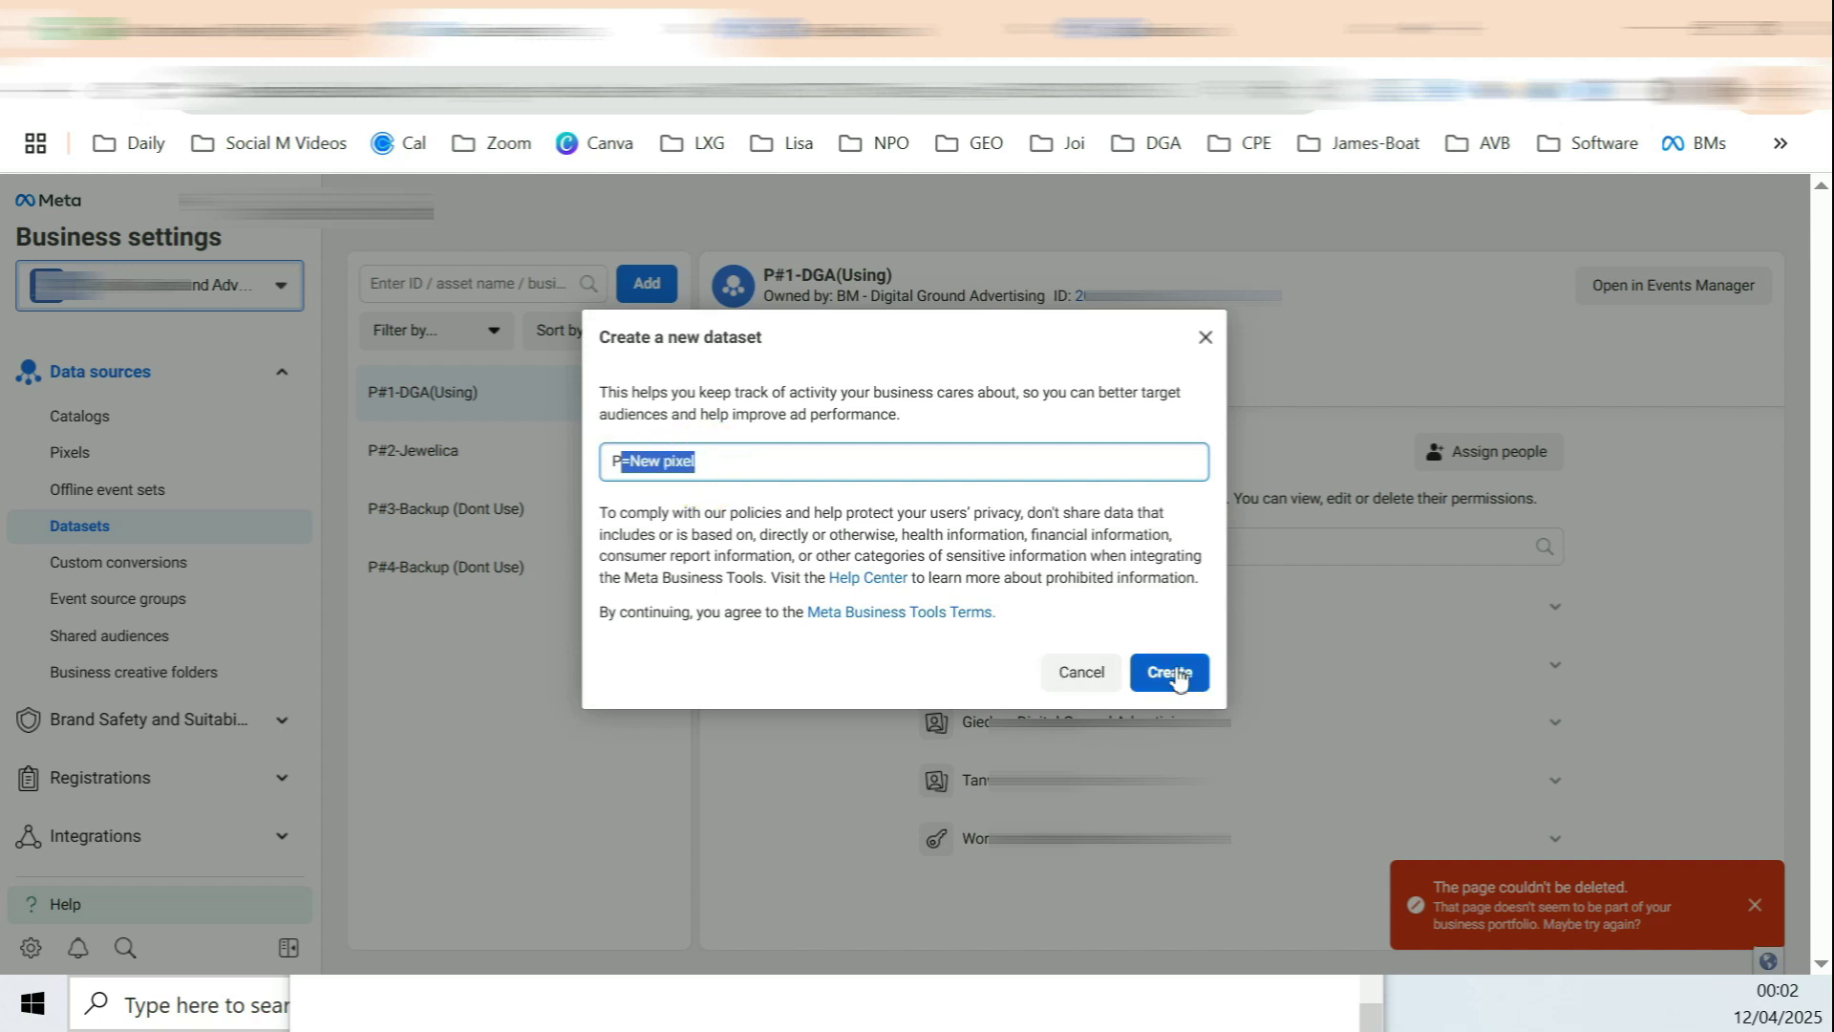
{"action": "left_click", "coordinate": [1204, 337]}
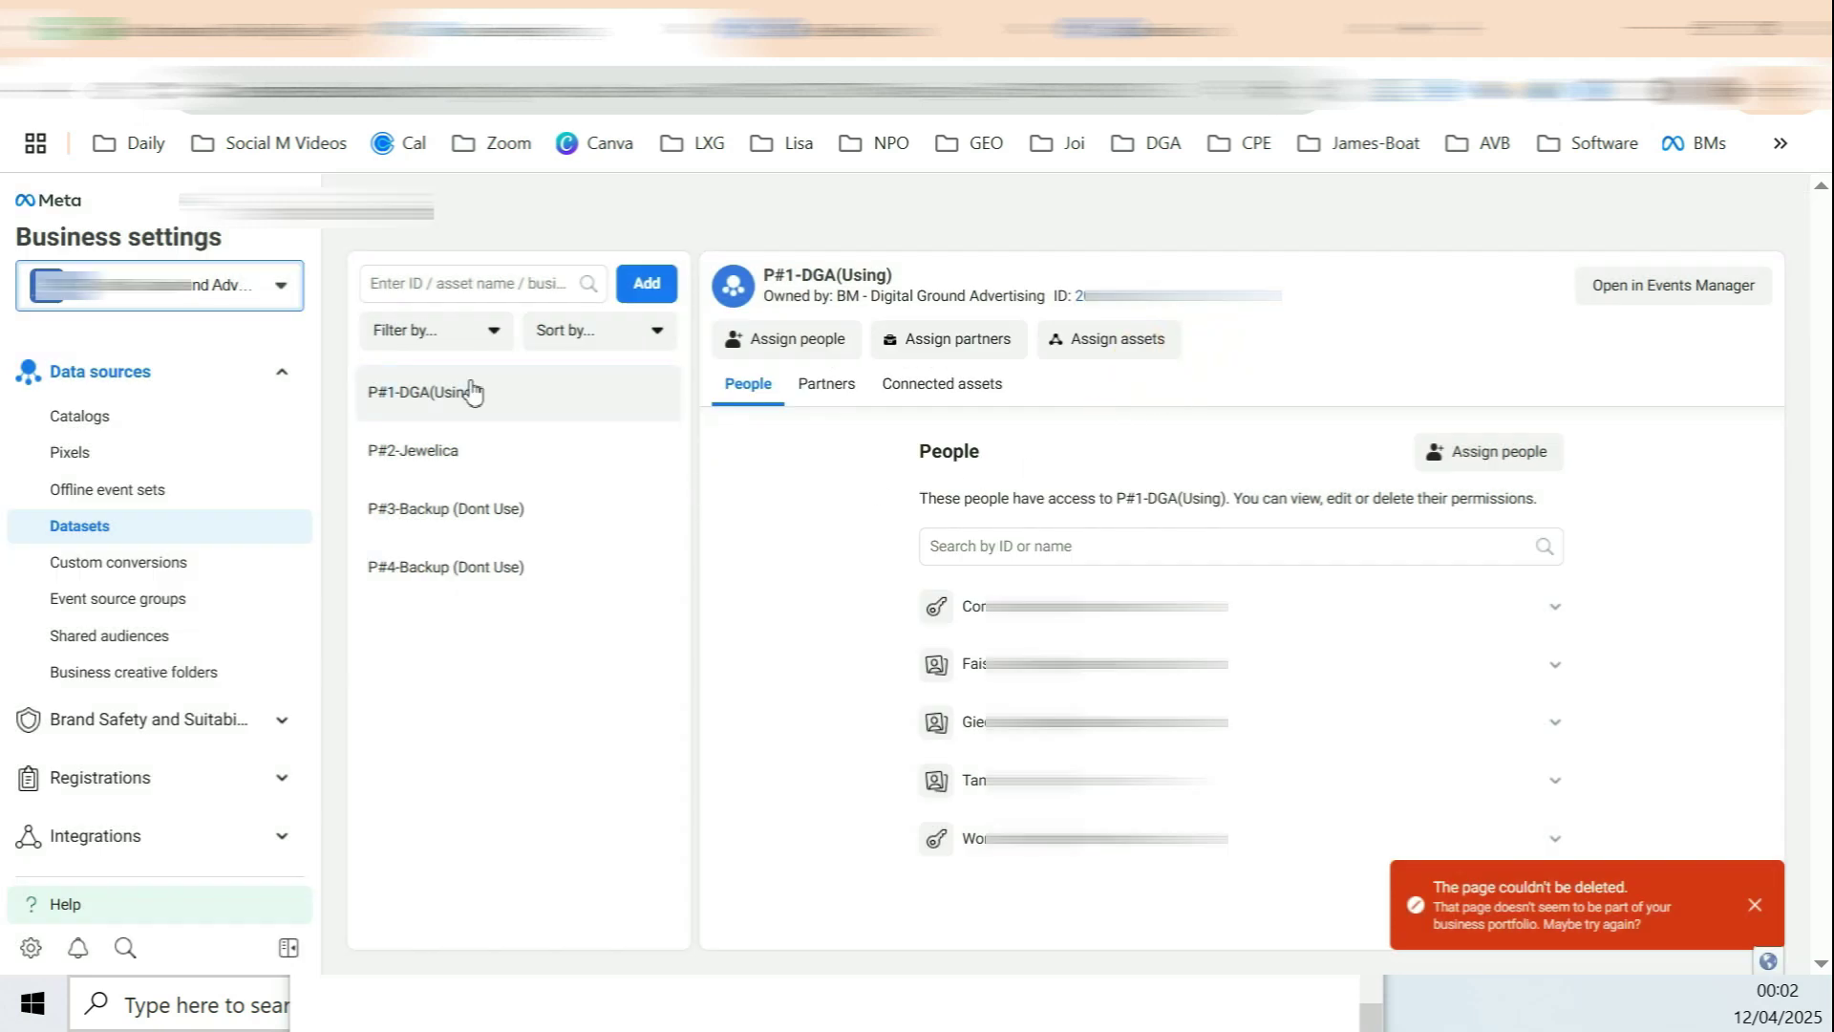
Step: Open the P#3-tamimadsbd dataset in Events Manager, then return to the WordPress Plugins tab
{"action": "scroll", "coordinate": [172, 573], "scroll_direction": "down", "scroll_amount": 3}
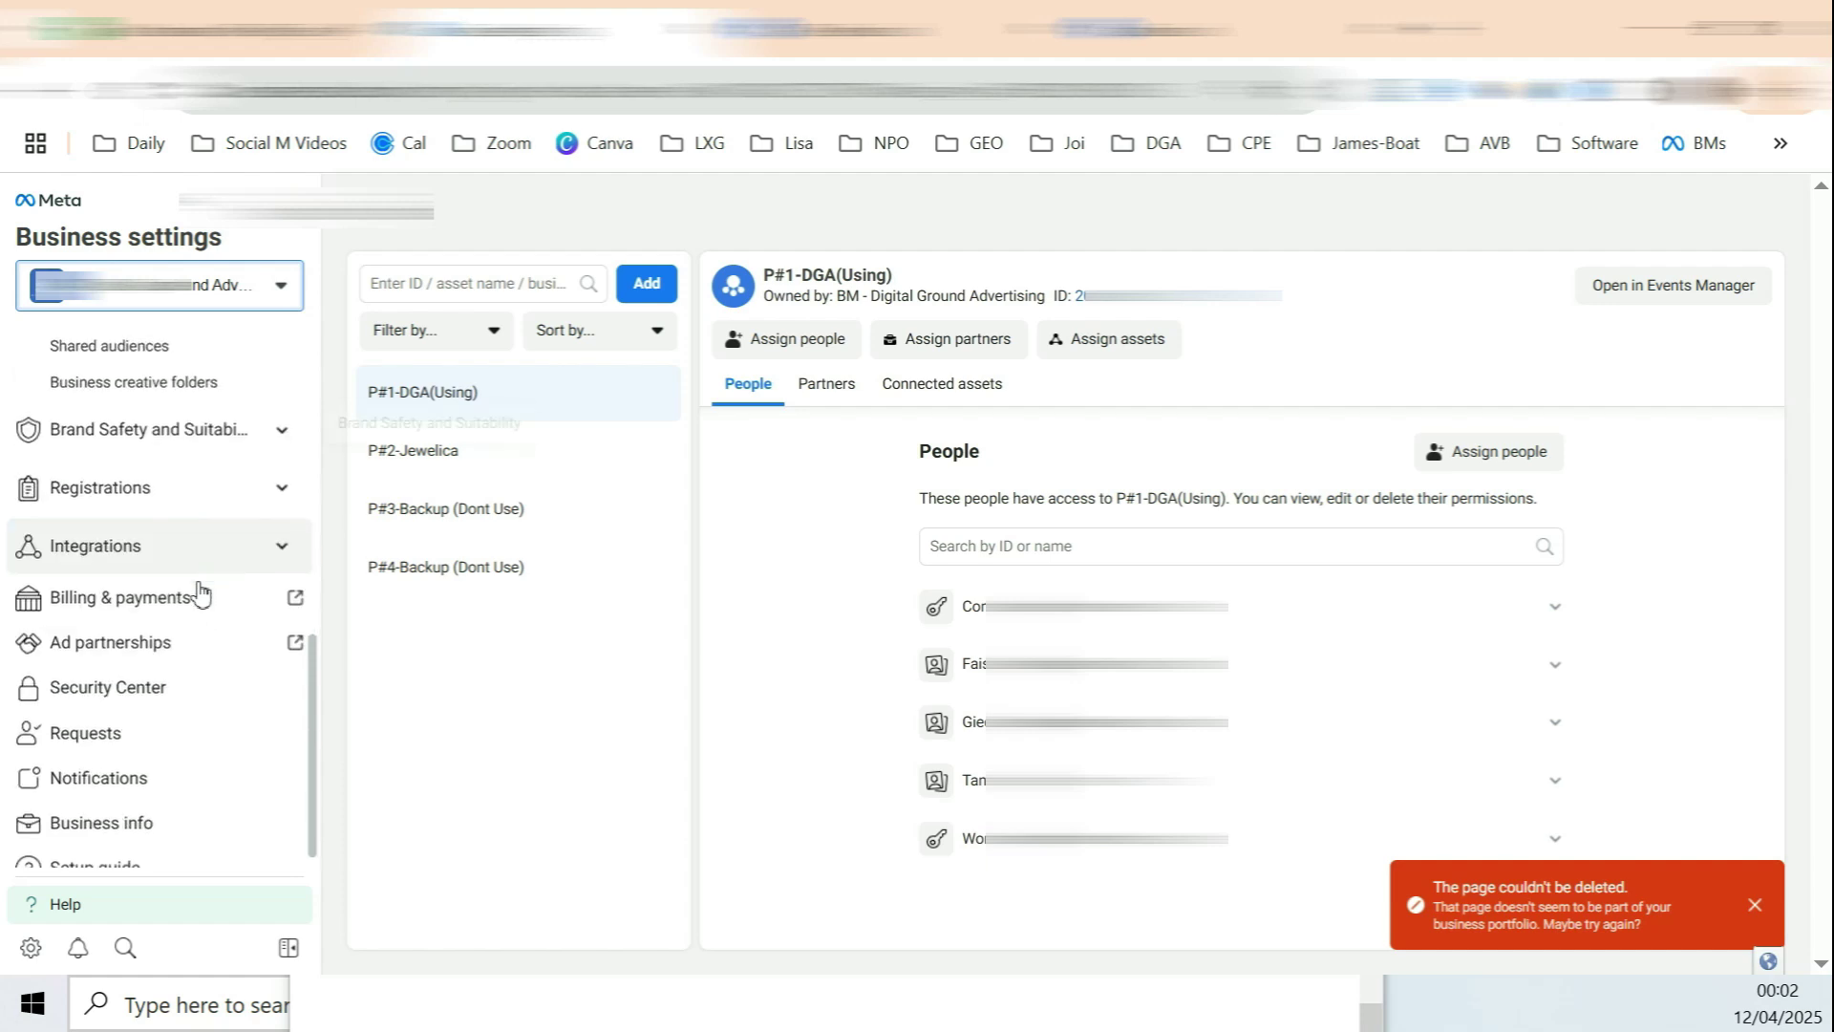
{"action": "scroll", "coordinate": [224, 685], "scroll_direction": "up", "scroll_amount": 3}
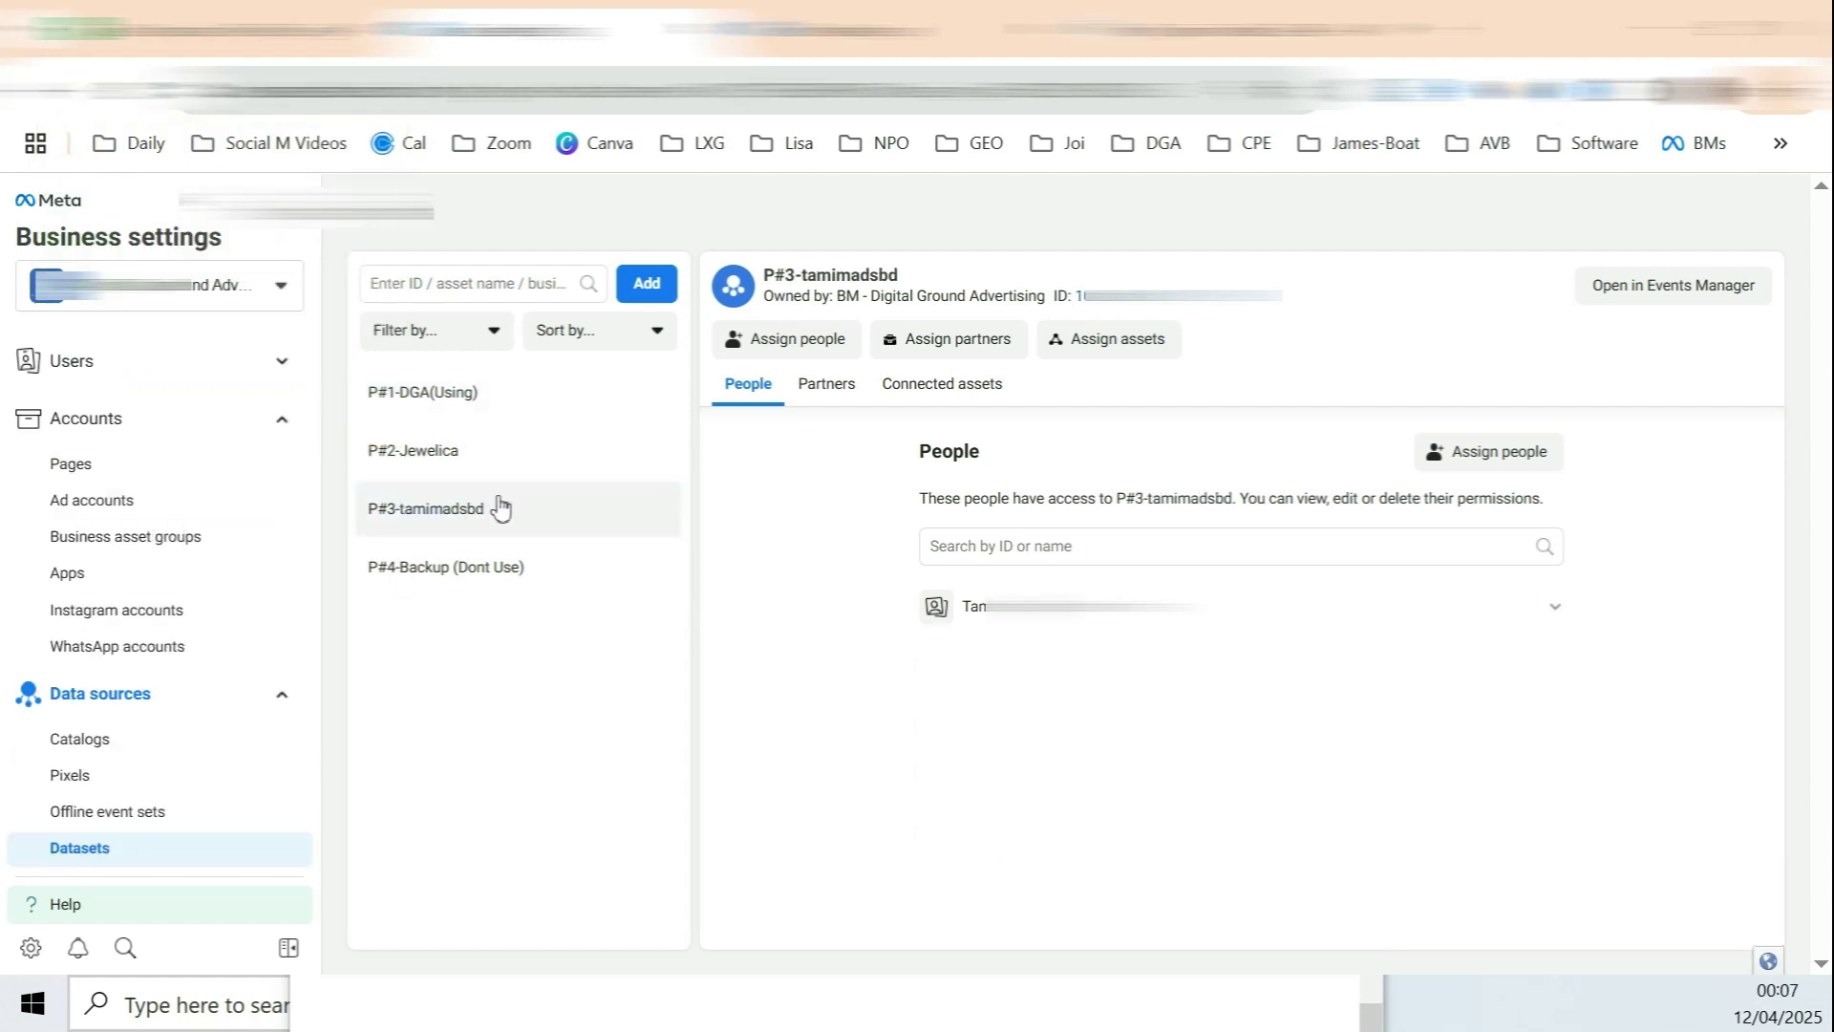
{"action": "left_click_drag", "start_coordinate": [509, 530], "coordinate": [382, 522]}
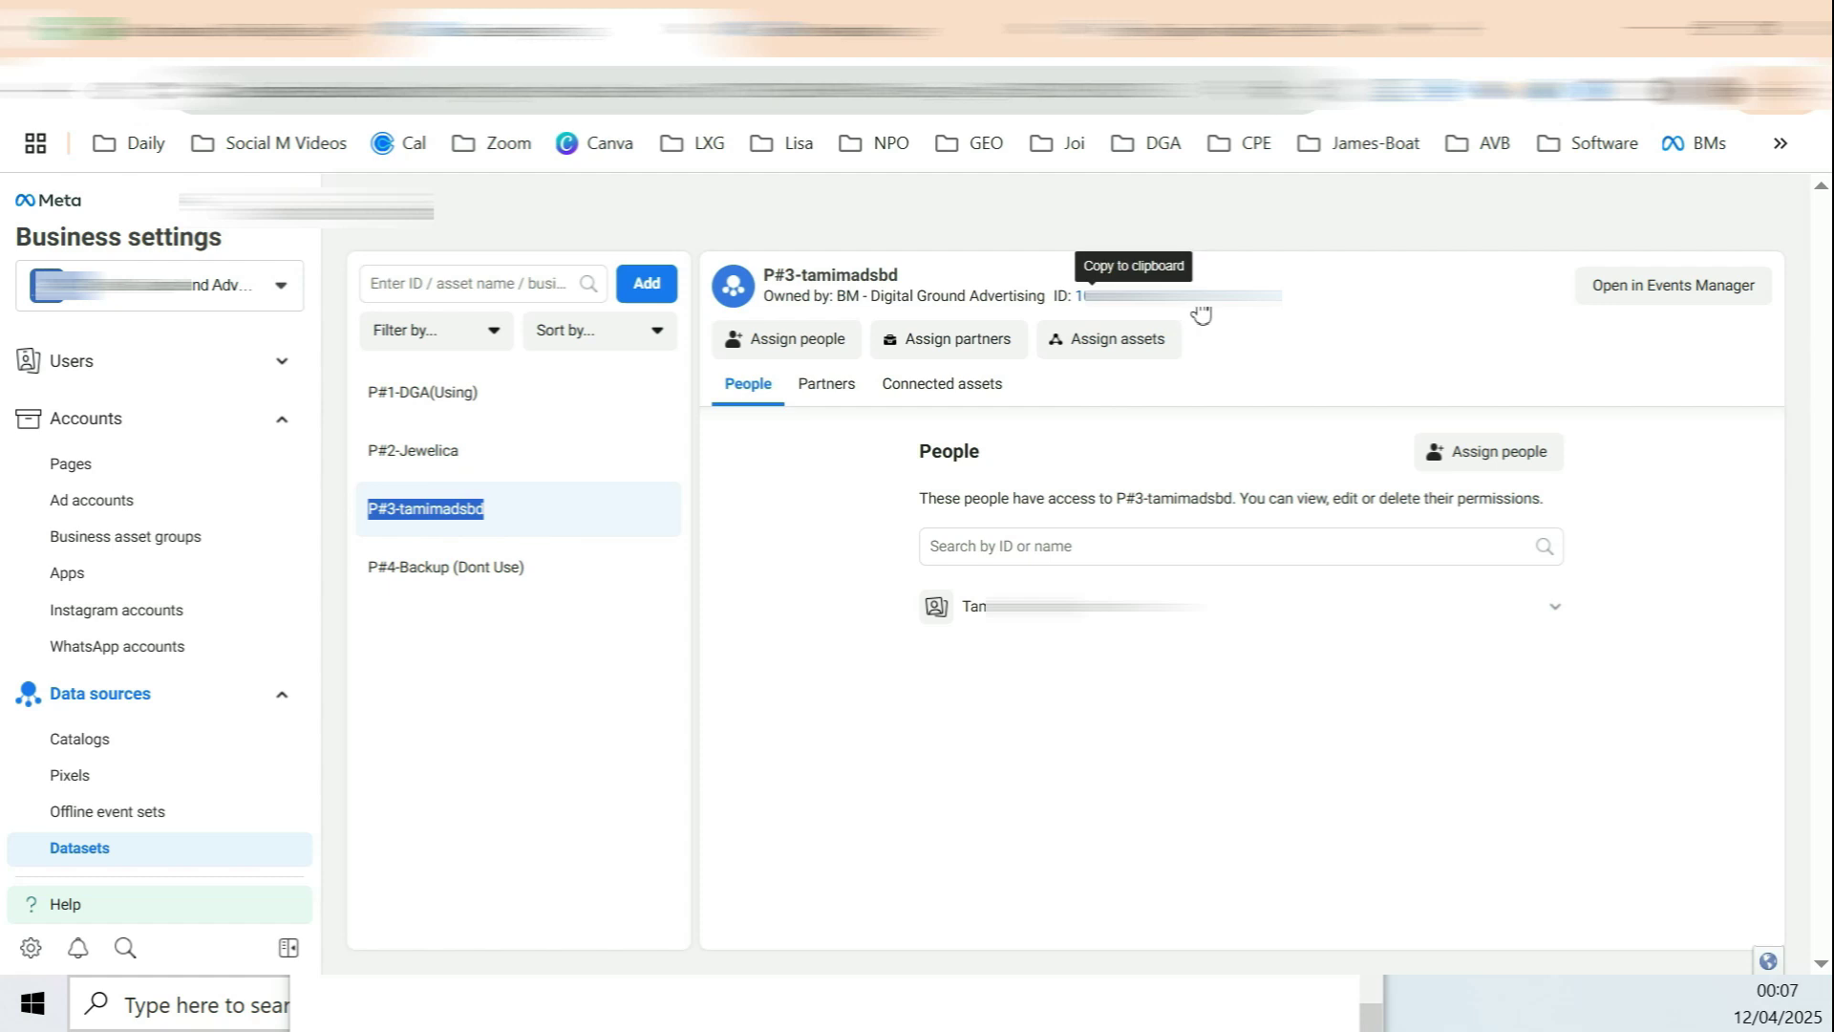
{"action": "left_click", "coordinate": [1664, 298]}
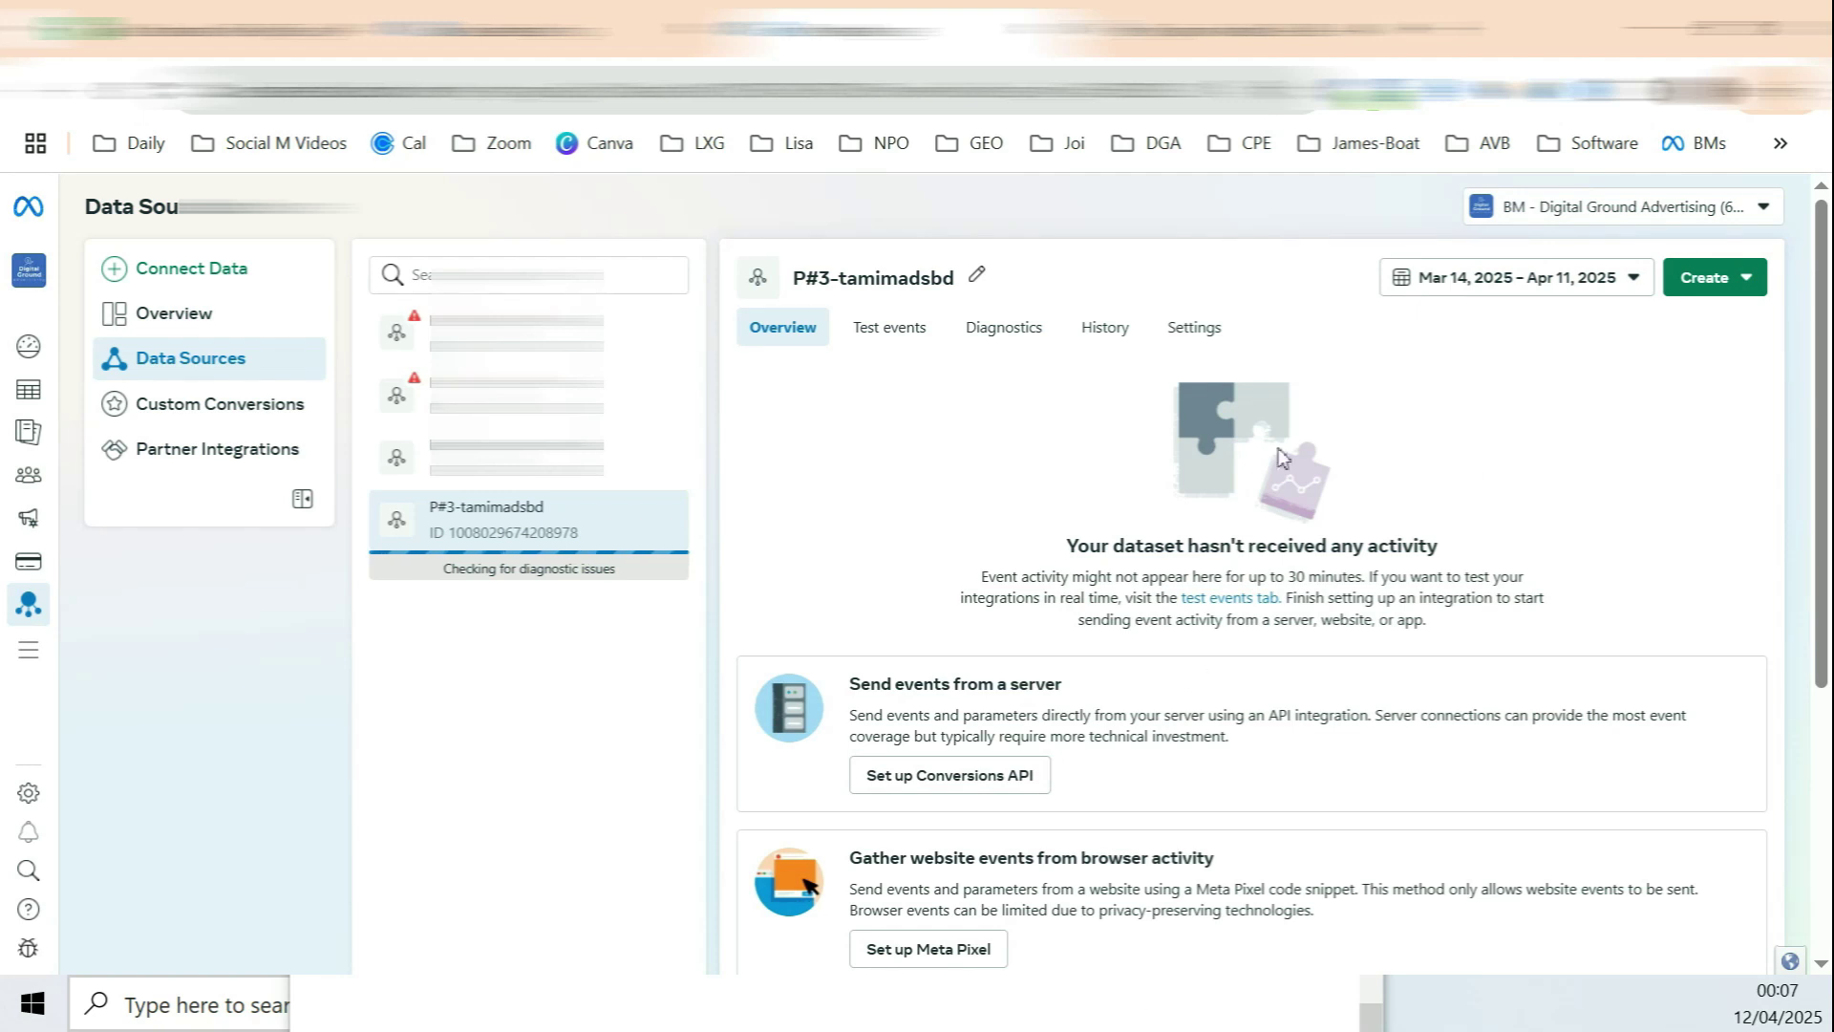
{"action": "left_click", "coordinate": [1204, 36]}
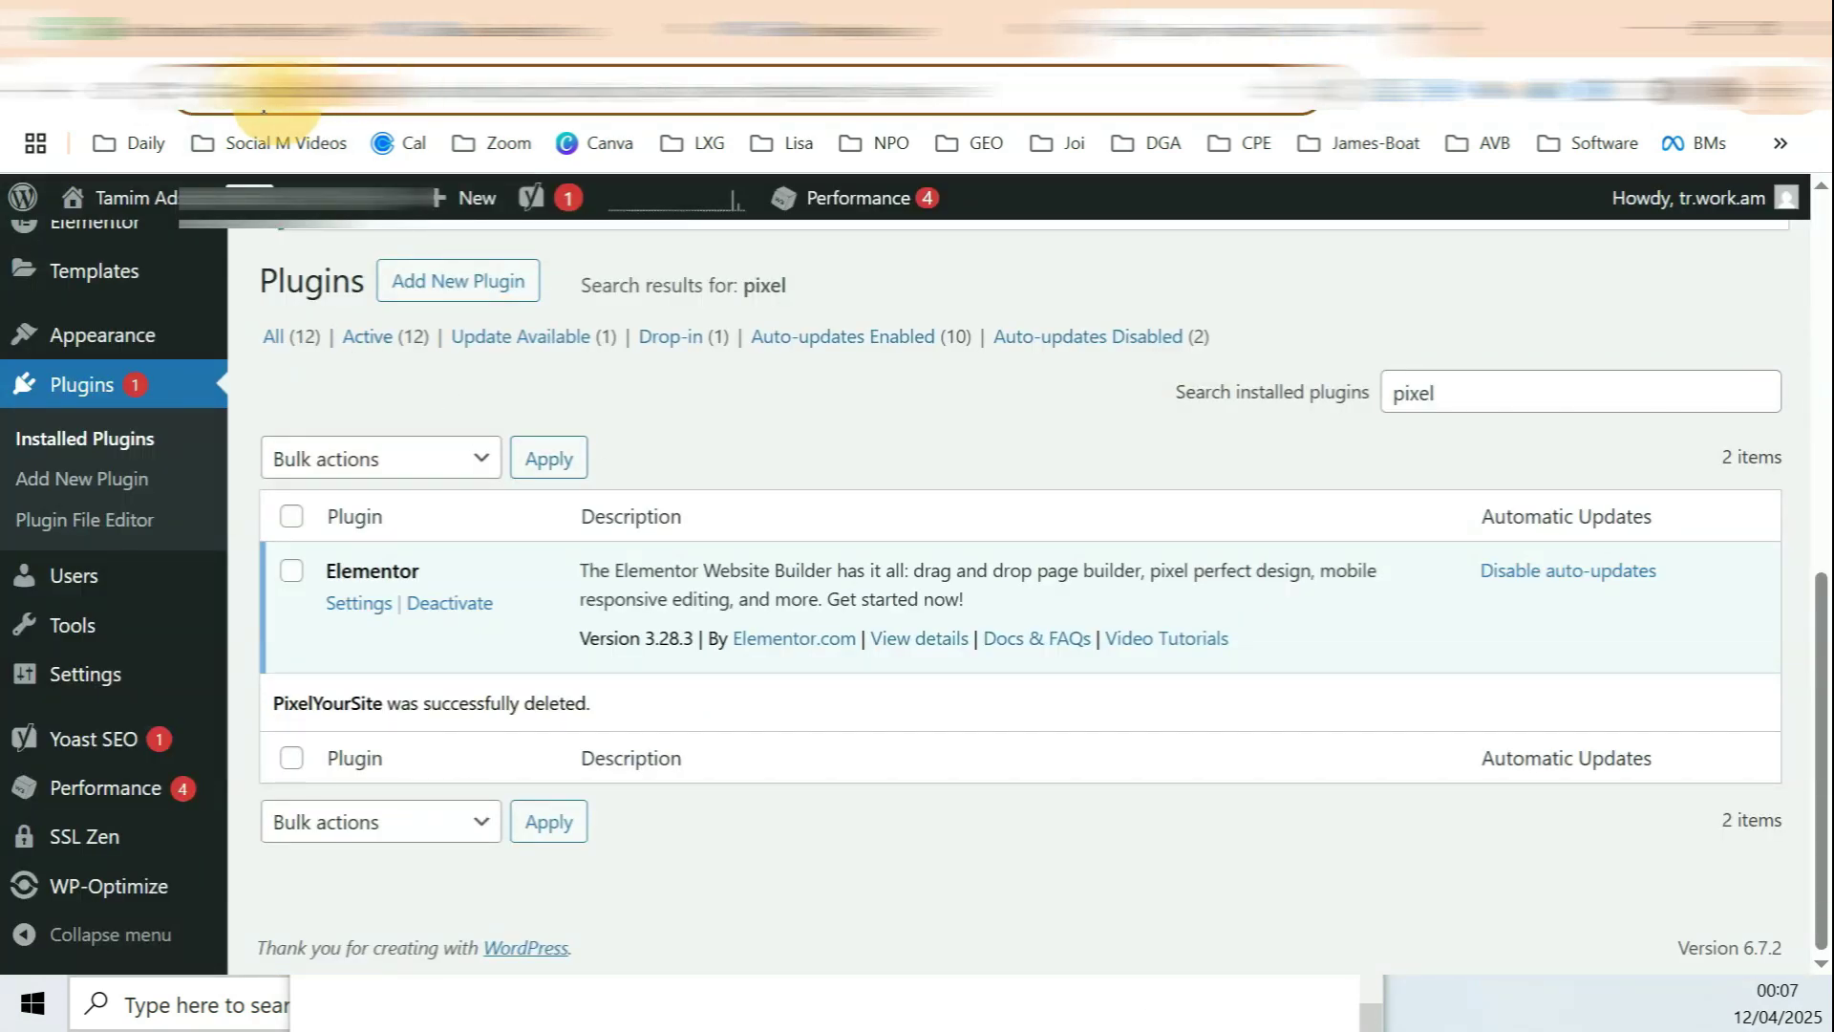
Step: Search Add New Plugin for 'facebook pixel' and zoom out to see more results
{"action": "scroll", "coordinate": [530, 352], "scroll_direction": "up", "scroll_amount": 4}
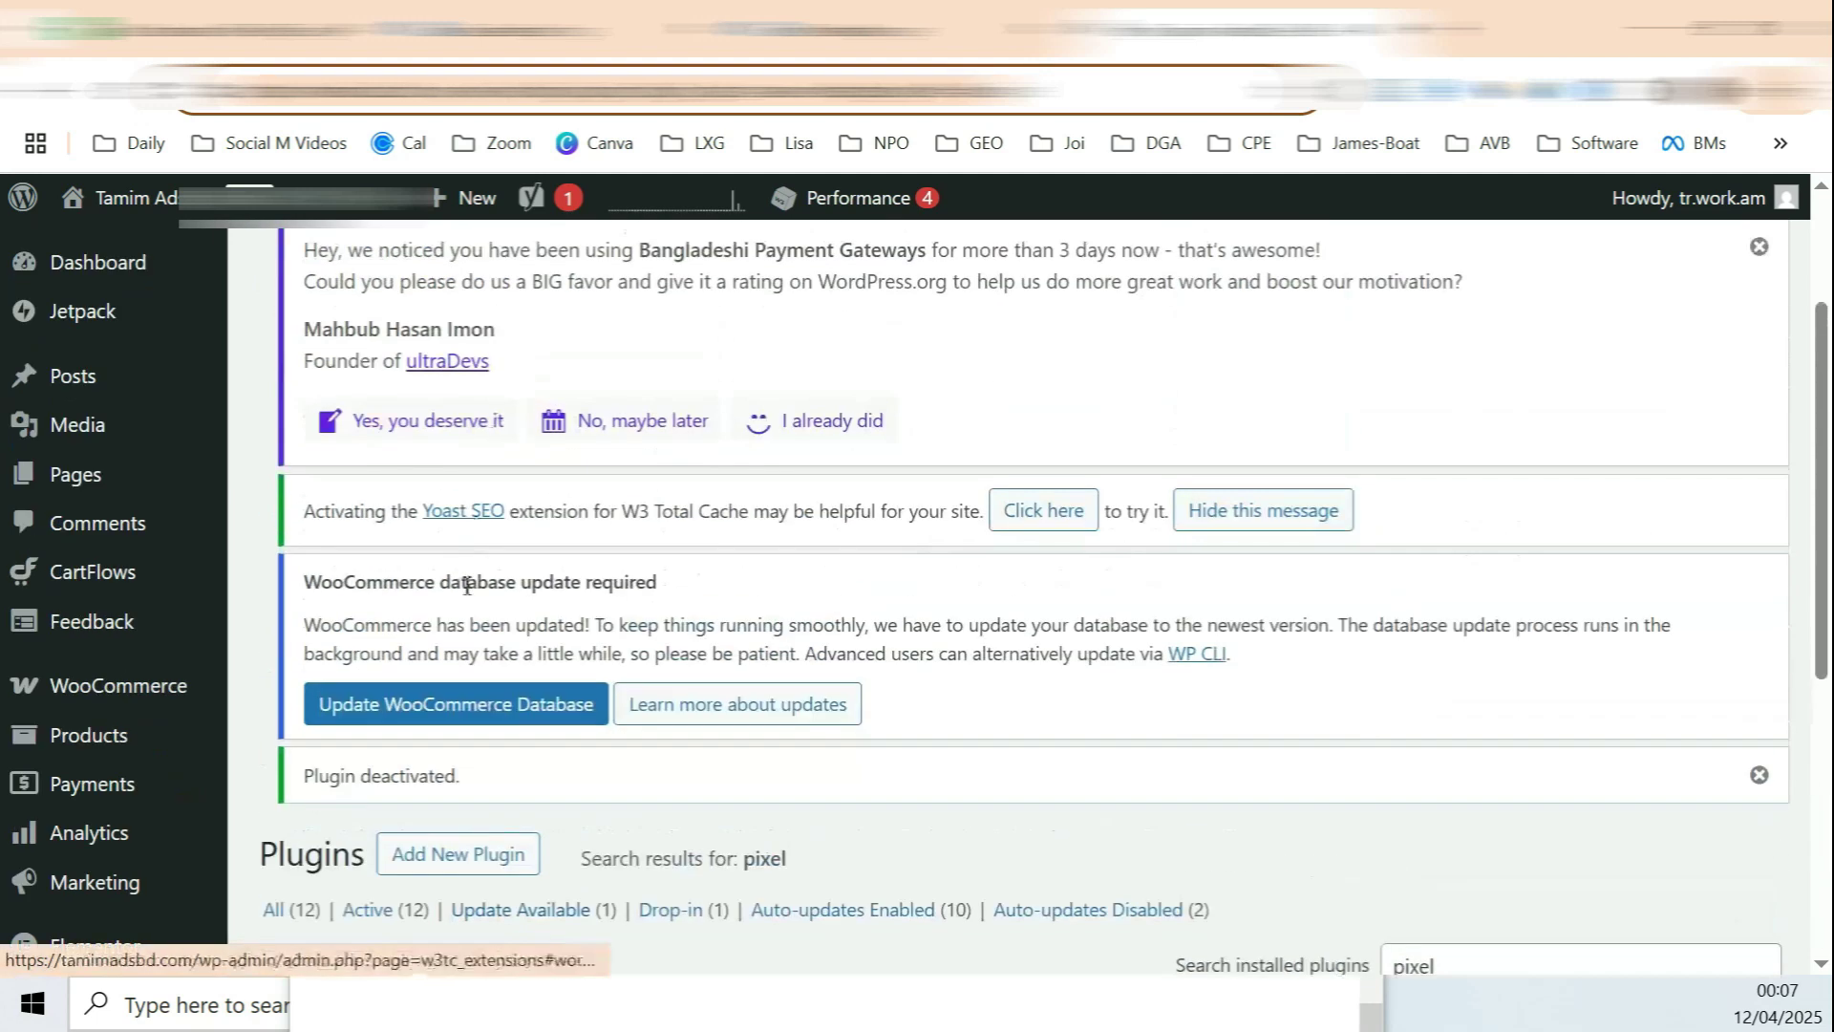
{"action": "scroll", "coordinate": [468, 579], "scroll_direction": "down", "scroll_amount": 2}
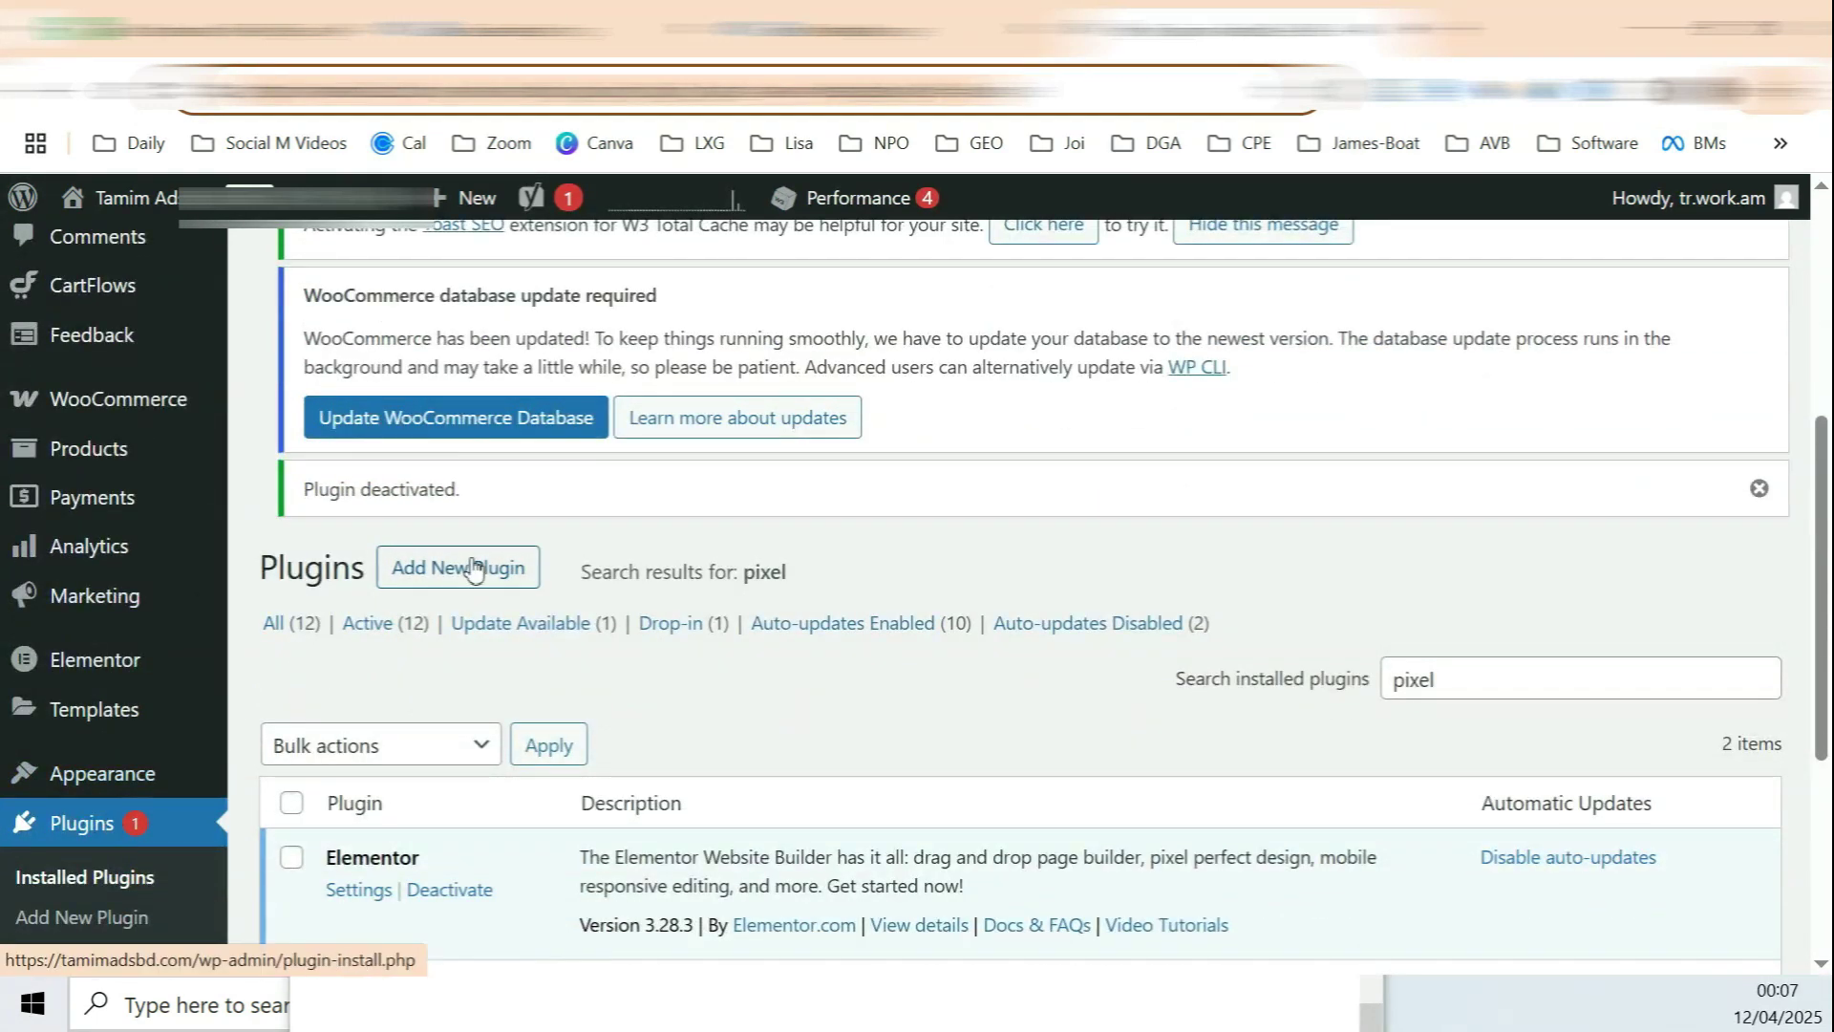
{"action": "left_click", "coordinate": [462, 571]}
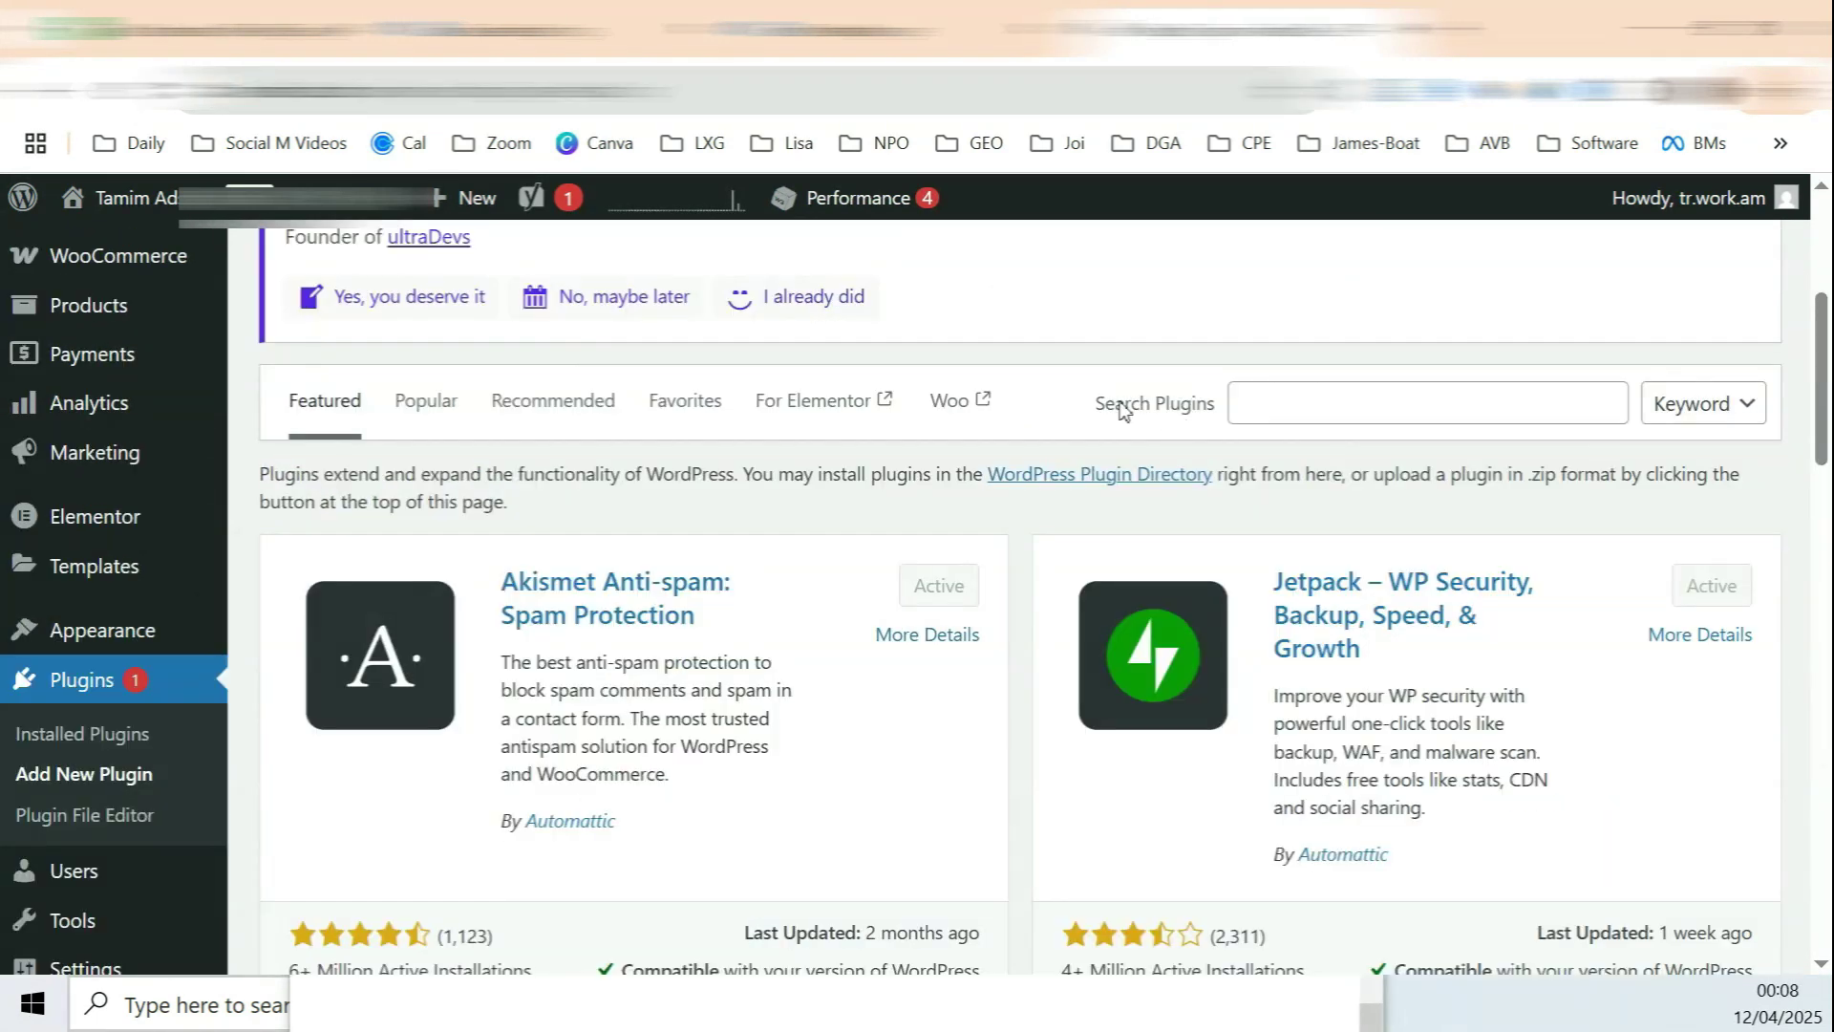
{"action": "left_click", "coordinate": [1301, 403]}
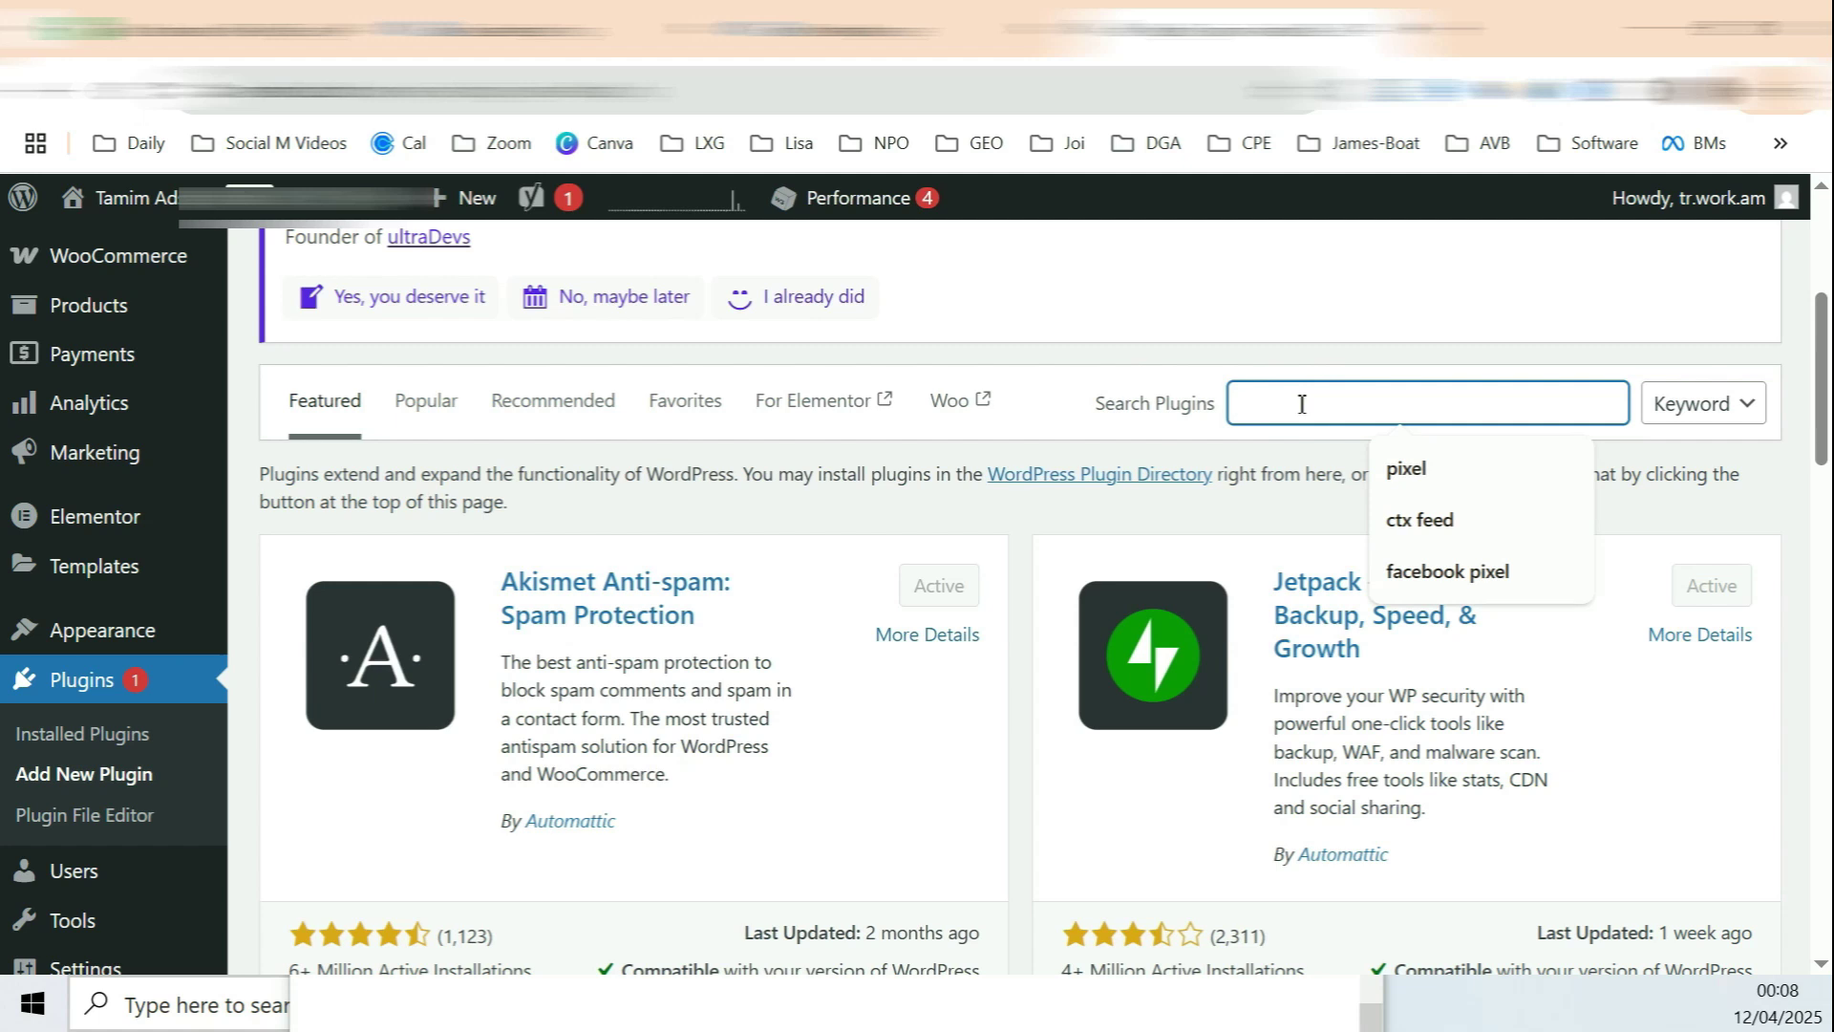
{"action": "type", "text": "facebo"}
{"action": "key", "text": "Down"}
{"action": "key", "text": "Return"}
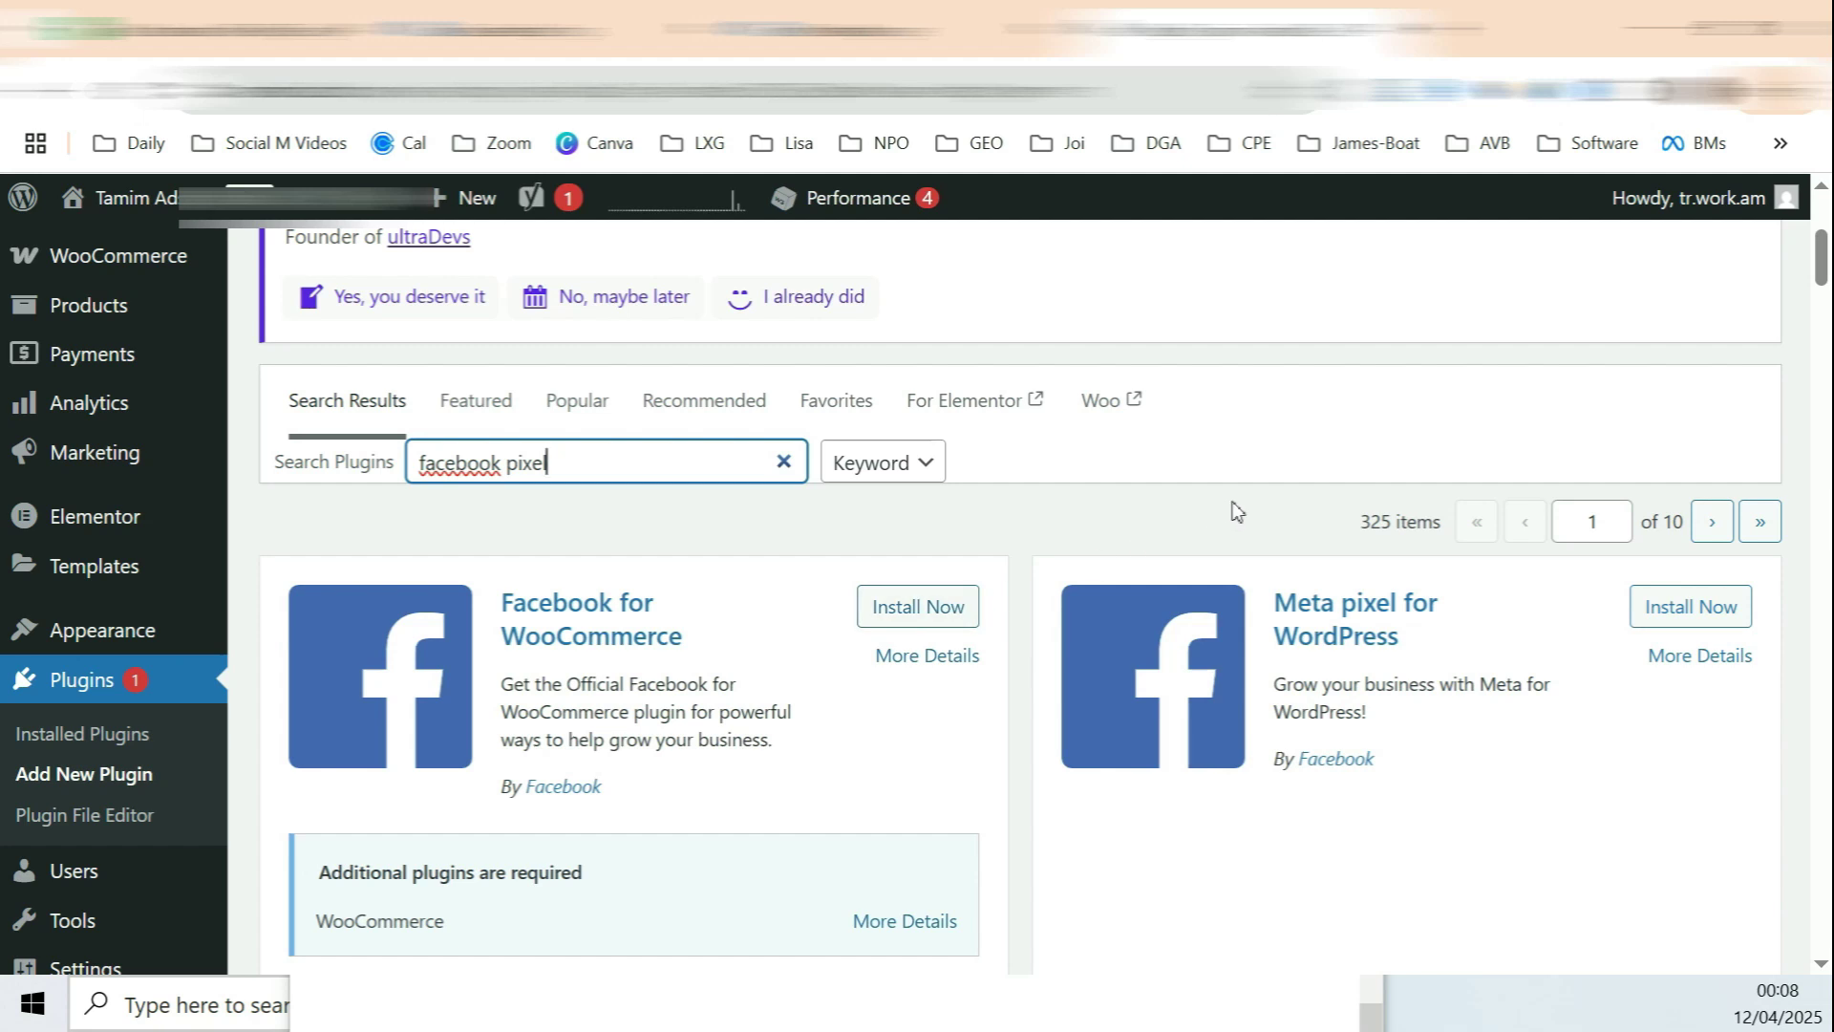
{"action": "scroll", "coordinate": [1228, 525], "scroll_direction": "down", "scroll_amount": 6}
{"action": "key", "text": "ctrl+minus"}
{"action": "key", "text": "ctrl+minus"}
{"action": "key", "text": "ctrl+minus"}
{"action": "scroll", "coordinate": [1563, 560], "scroll_direction": "up", "scroll_amount": 10}
{"action": "scroll", "coordinate": [1485, 573], "scroll_direction": "down", "scroll_amount": 3}
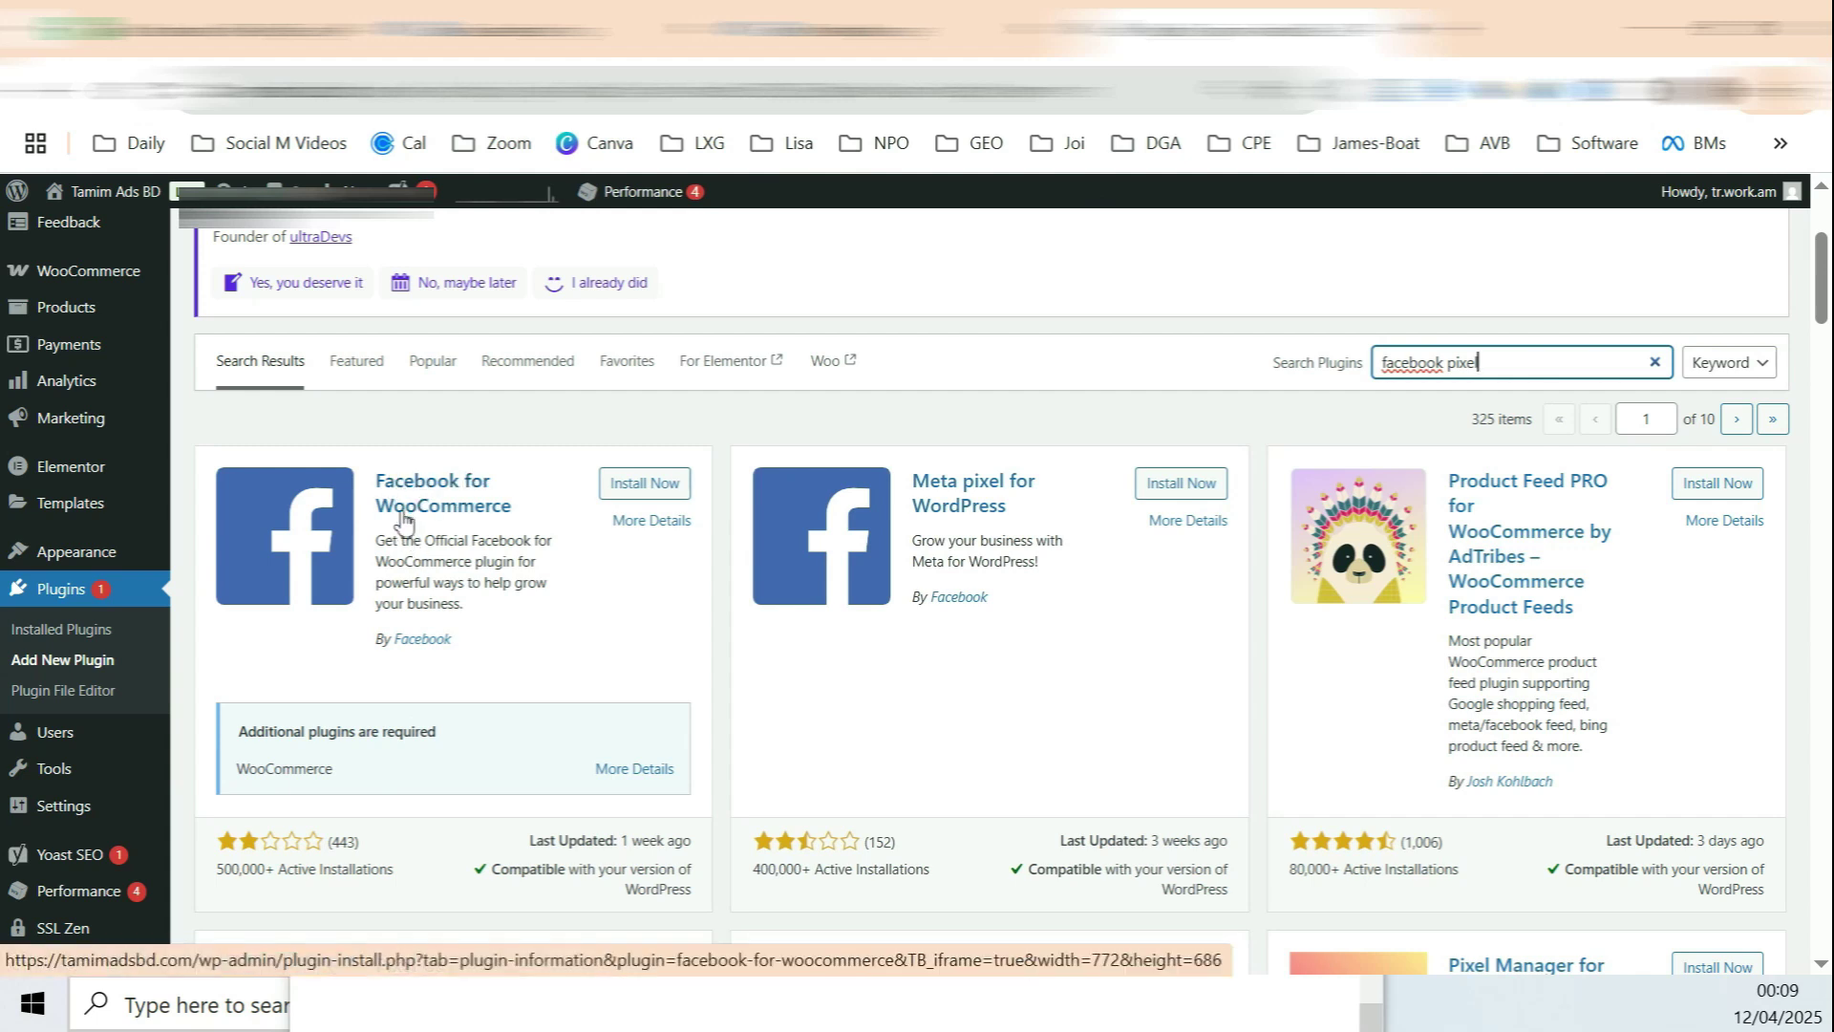
Step: Install PixelYourSite from the results and activate it
{"action": "scroll", "coordinate": [463, 612], "scroll_direction": "down", "scroll_amount": 4}
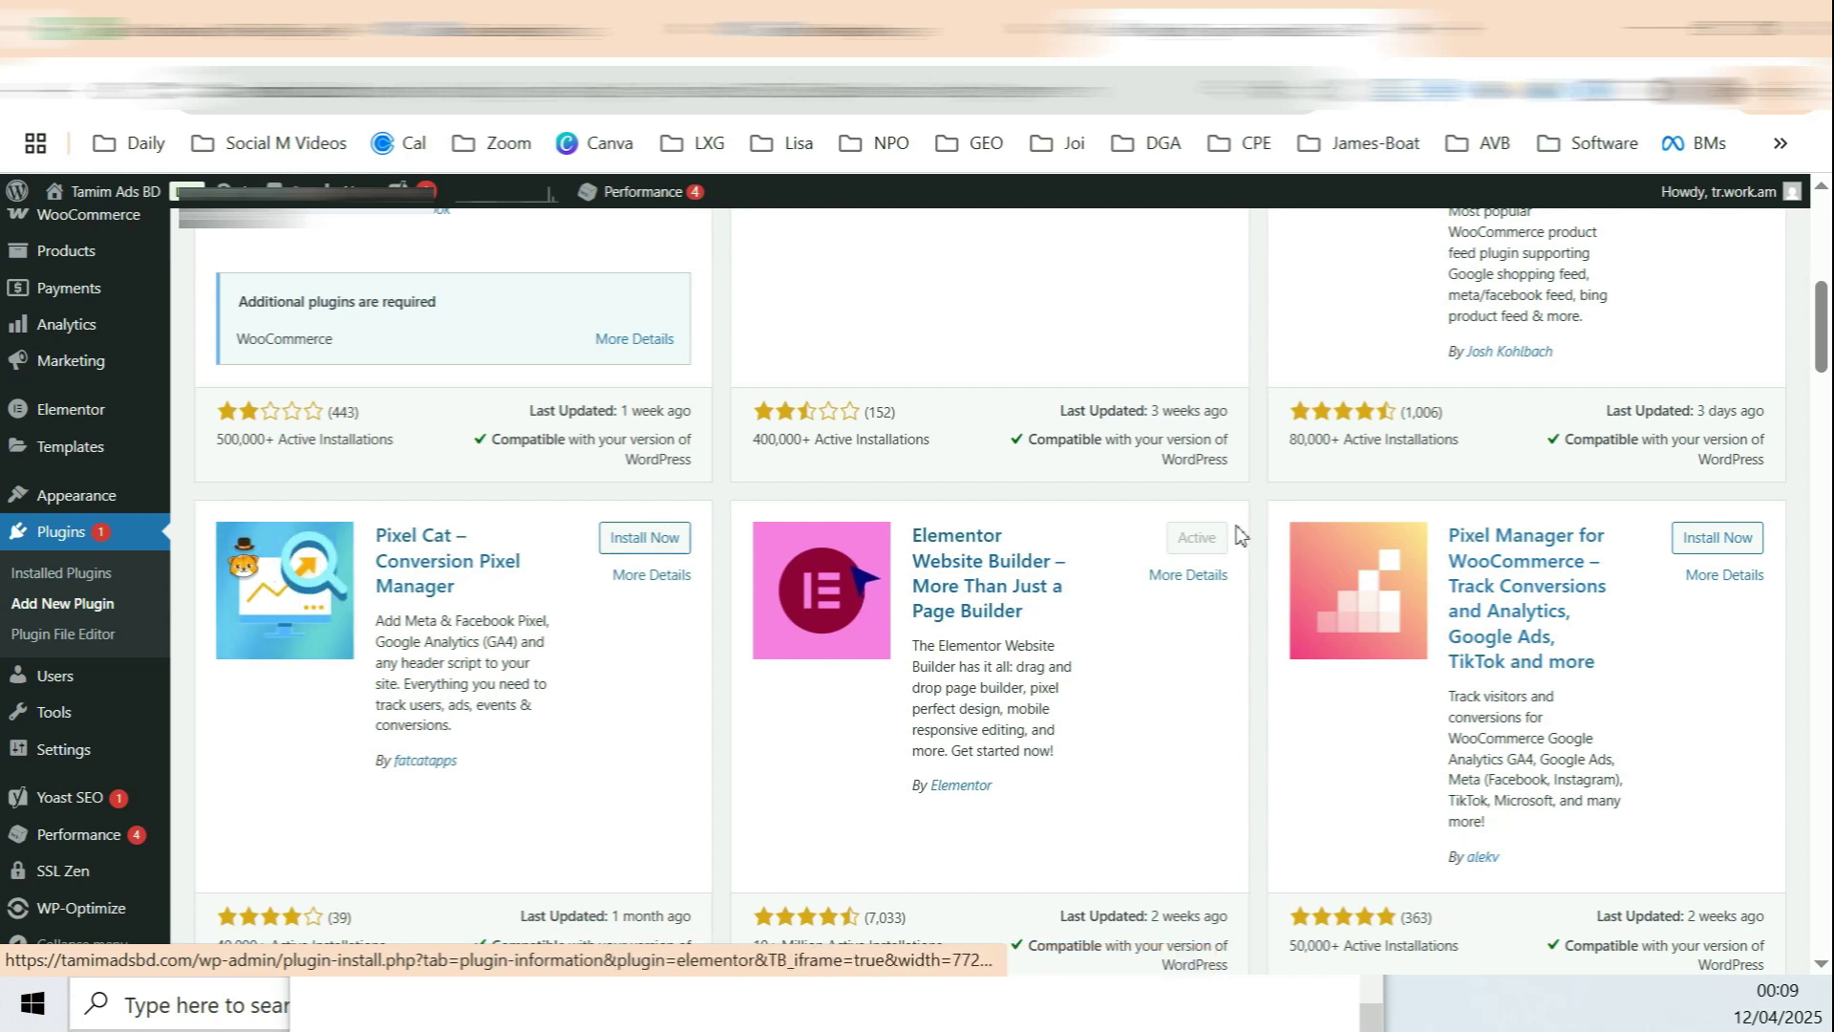
{"action": "scroll", "coordinate": [1611, 511], "scroll_direction": "down", "scroll_amount": 3}
{"action": "scroll", "coordinate": [1609, 512], "scroll_direction": "down", "scroll_amount": 2}
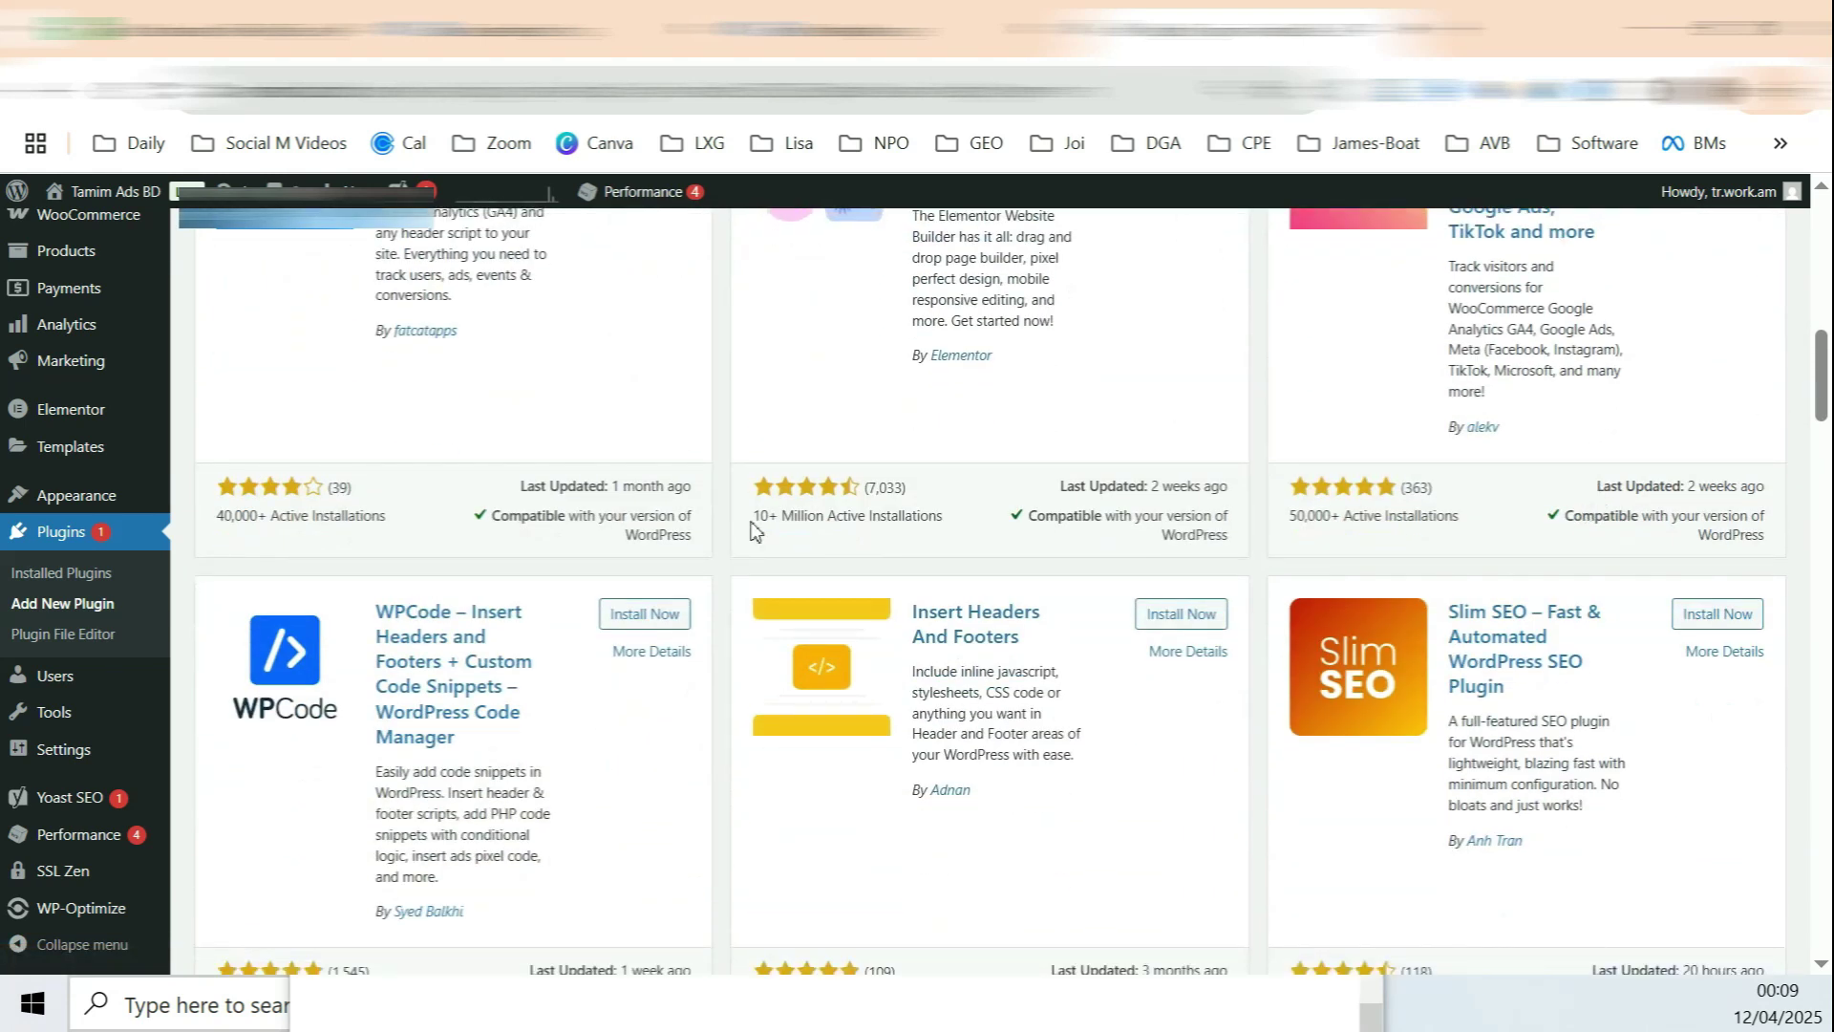
{"action": "scroll", "coordinate": [1584, 512], "scroll_direction": "down", "scroll_amount": 5}
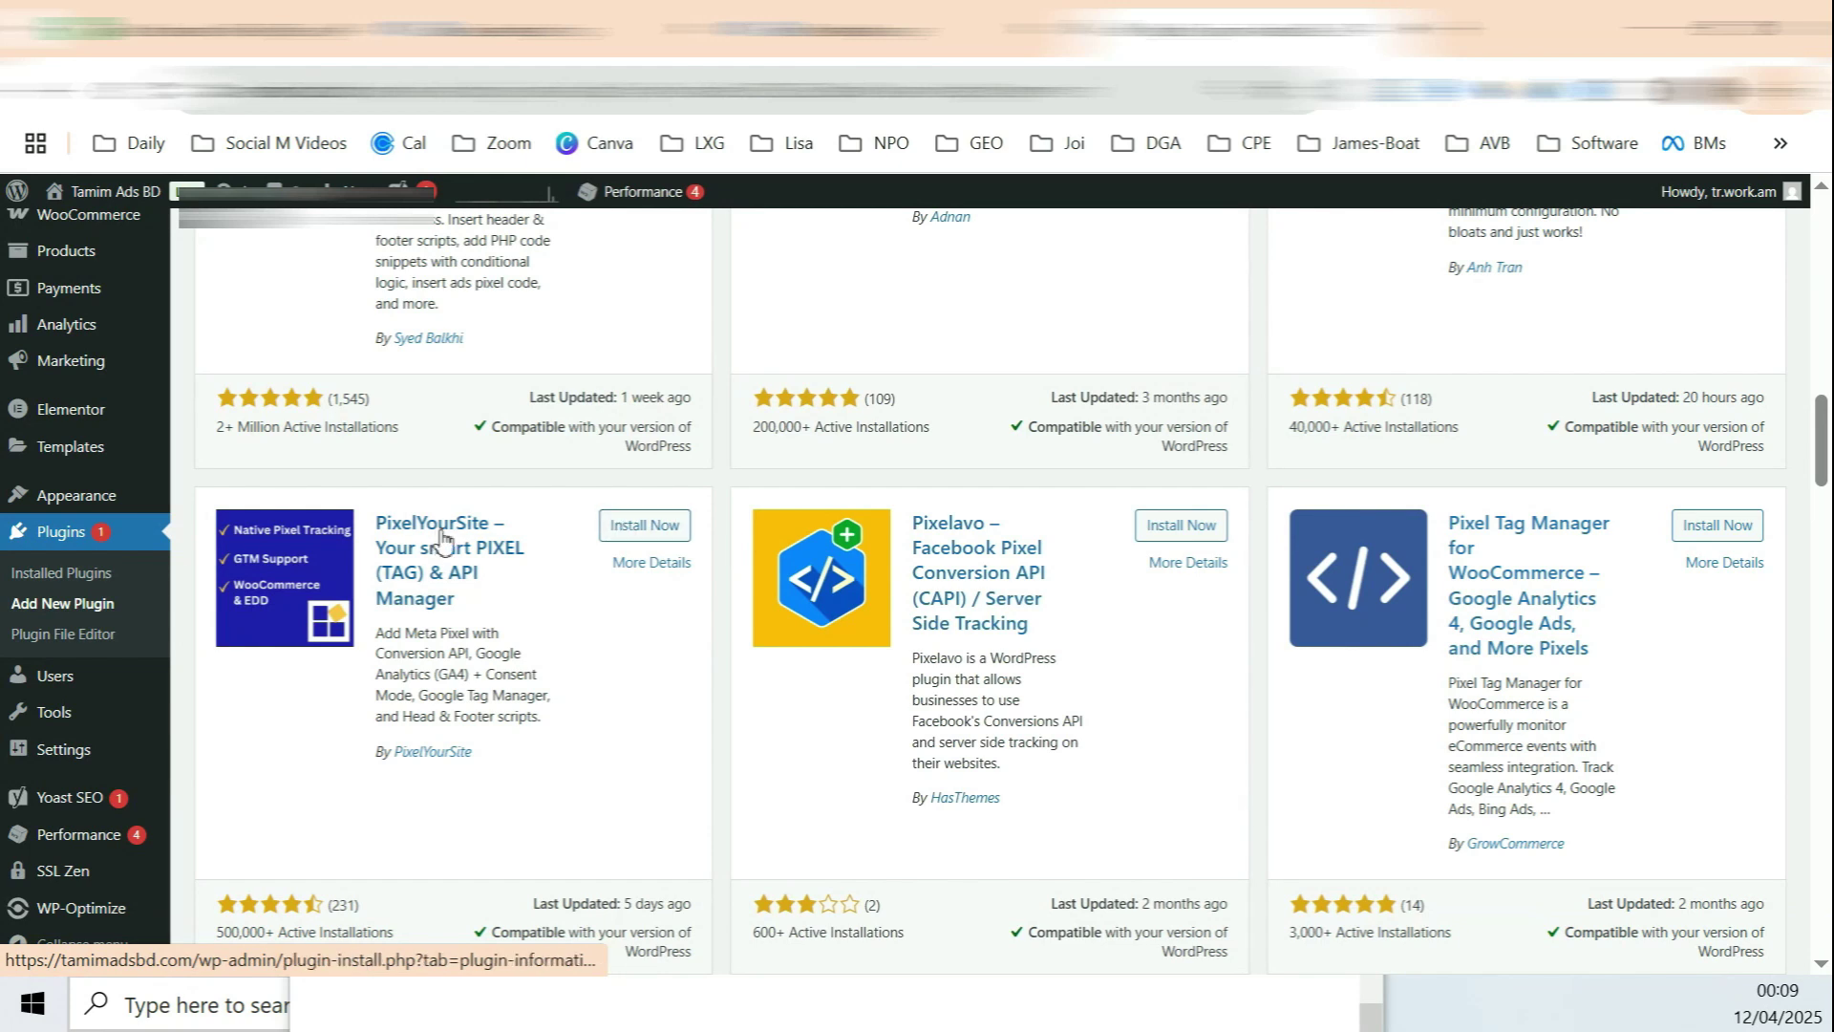
{"action": "left_click", "coordinate": [639, 528]}
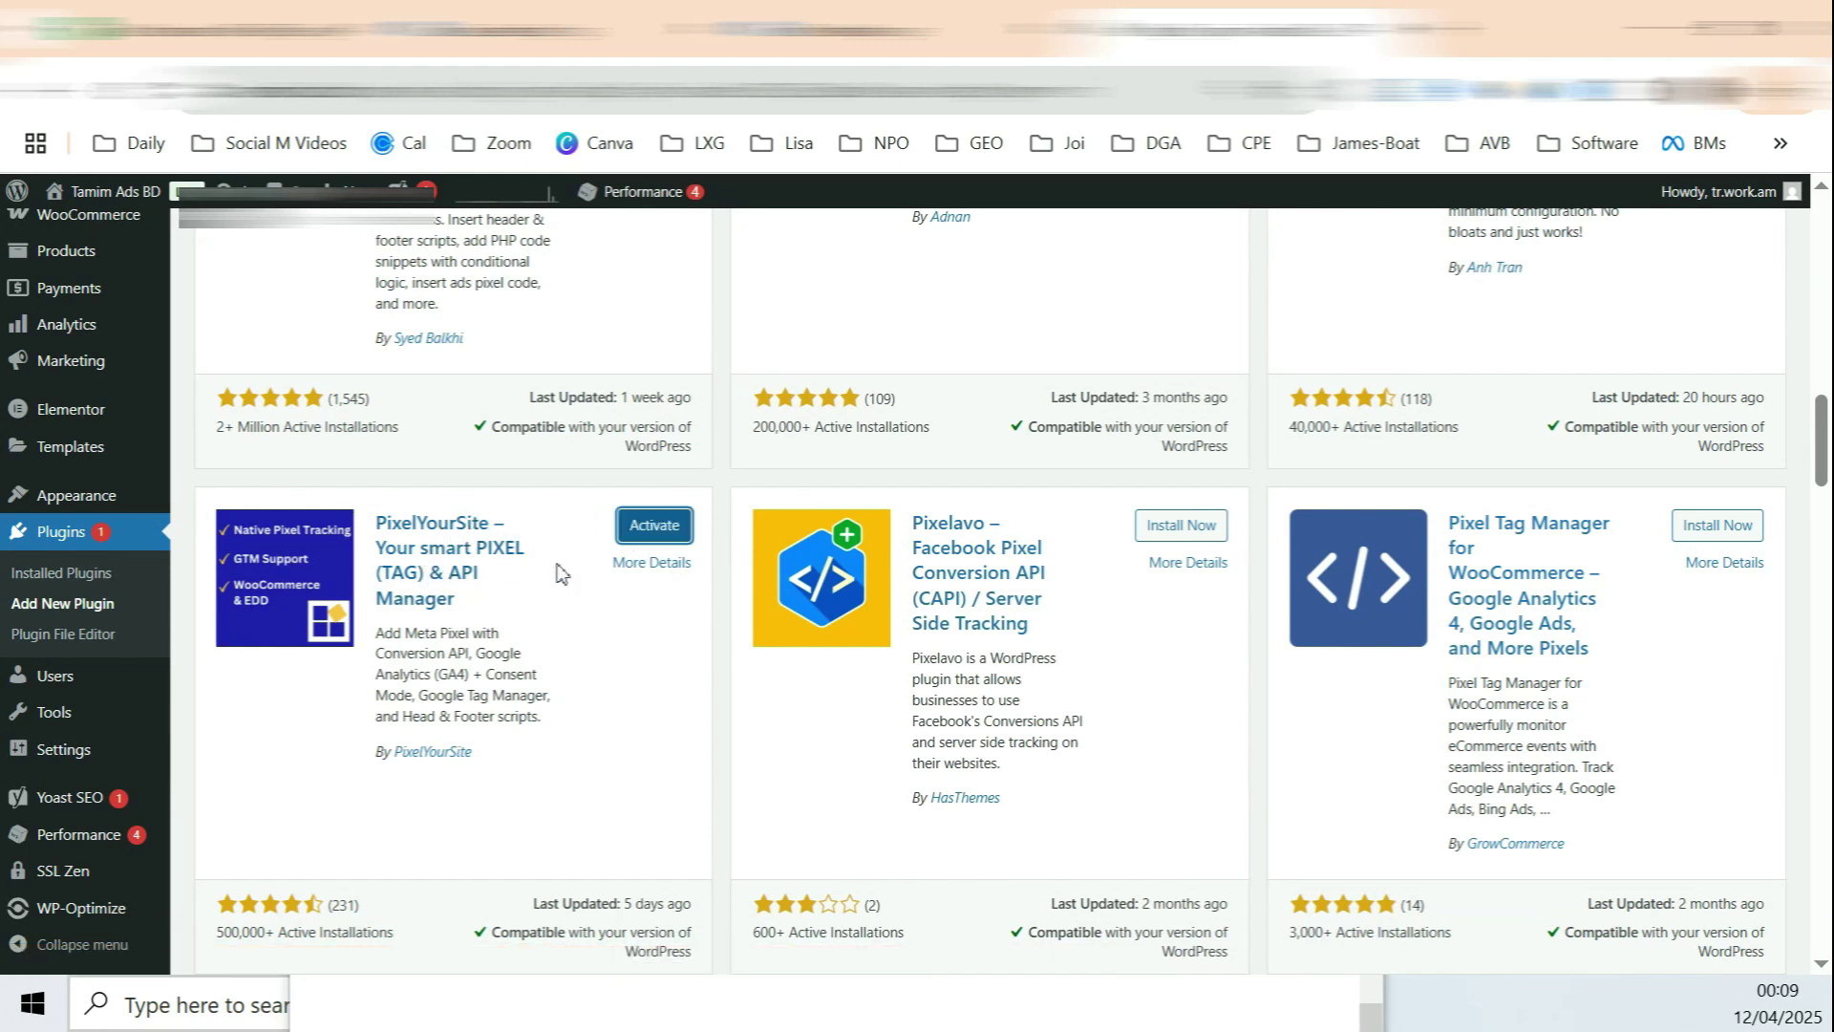
{"action": "left_click", "coordinate": [654, 529]}
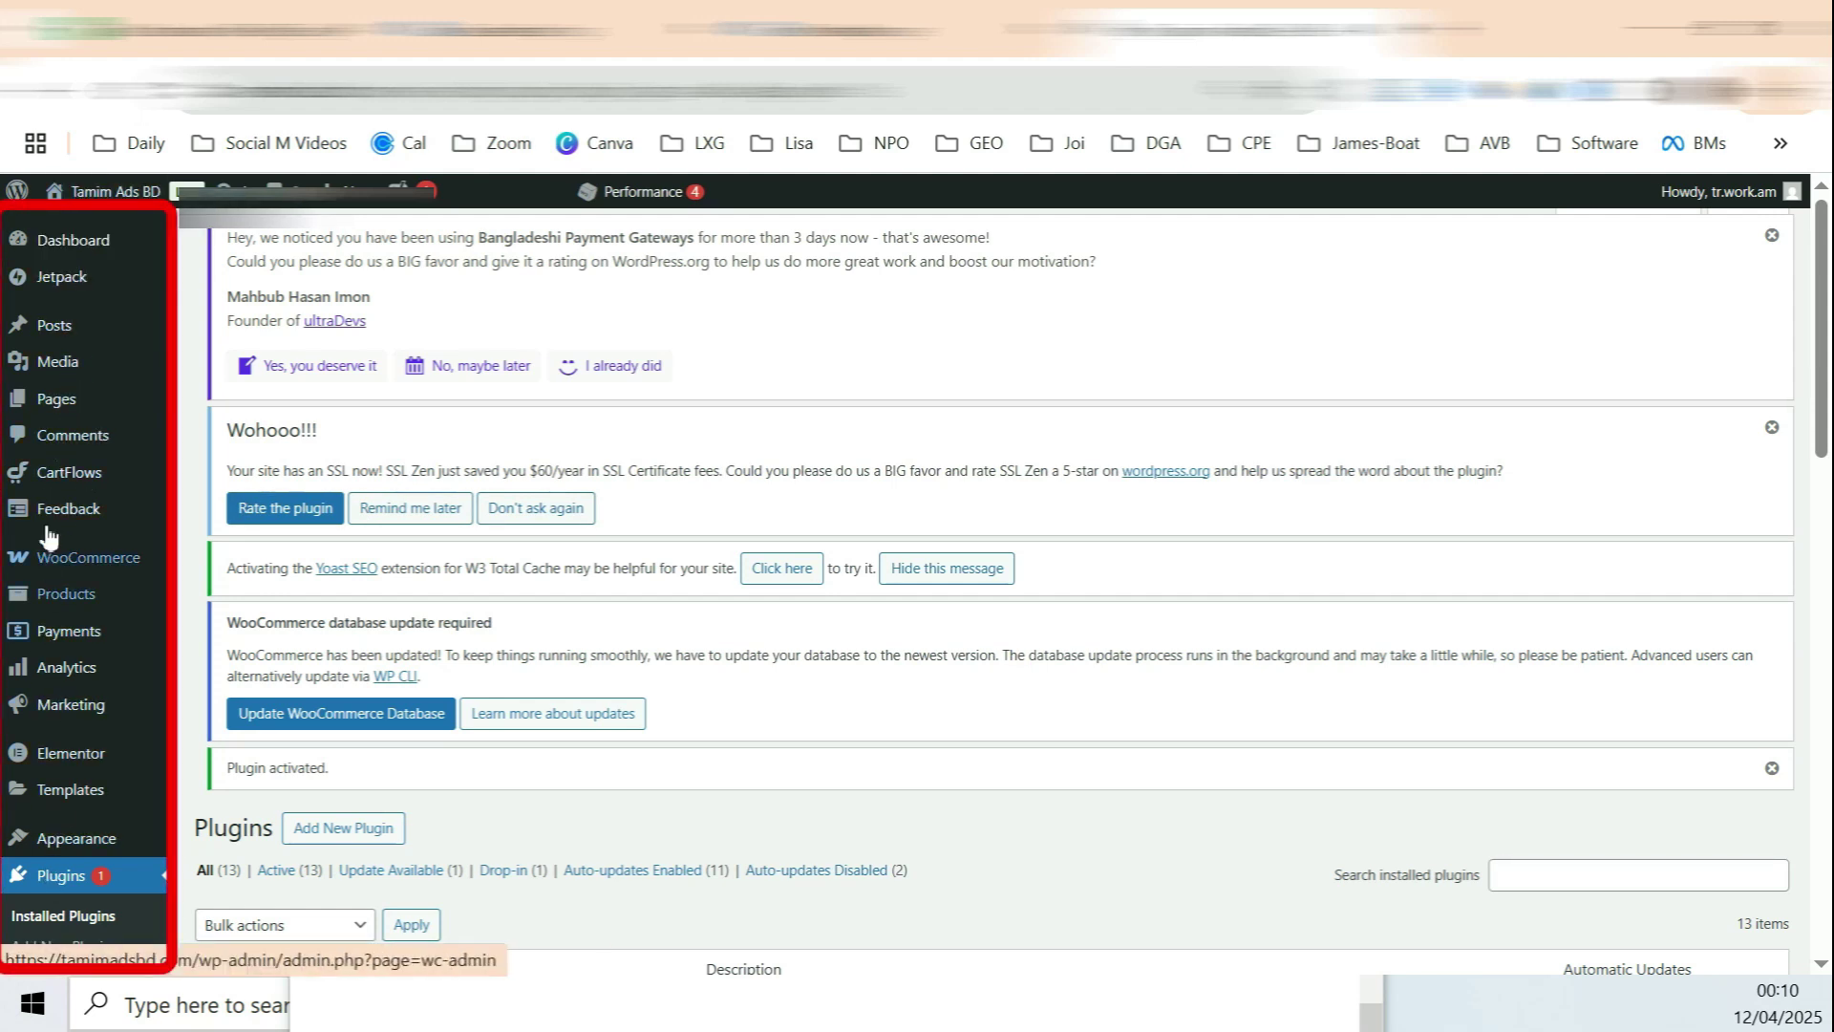
Step: Open the PixelYourSite dashboard and expand the Meta Pixel settings
{"action": "scroll", "coordinate": [86, 612], "scroll_direction": "down", "scroll_amount": 5}
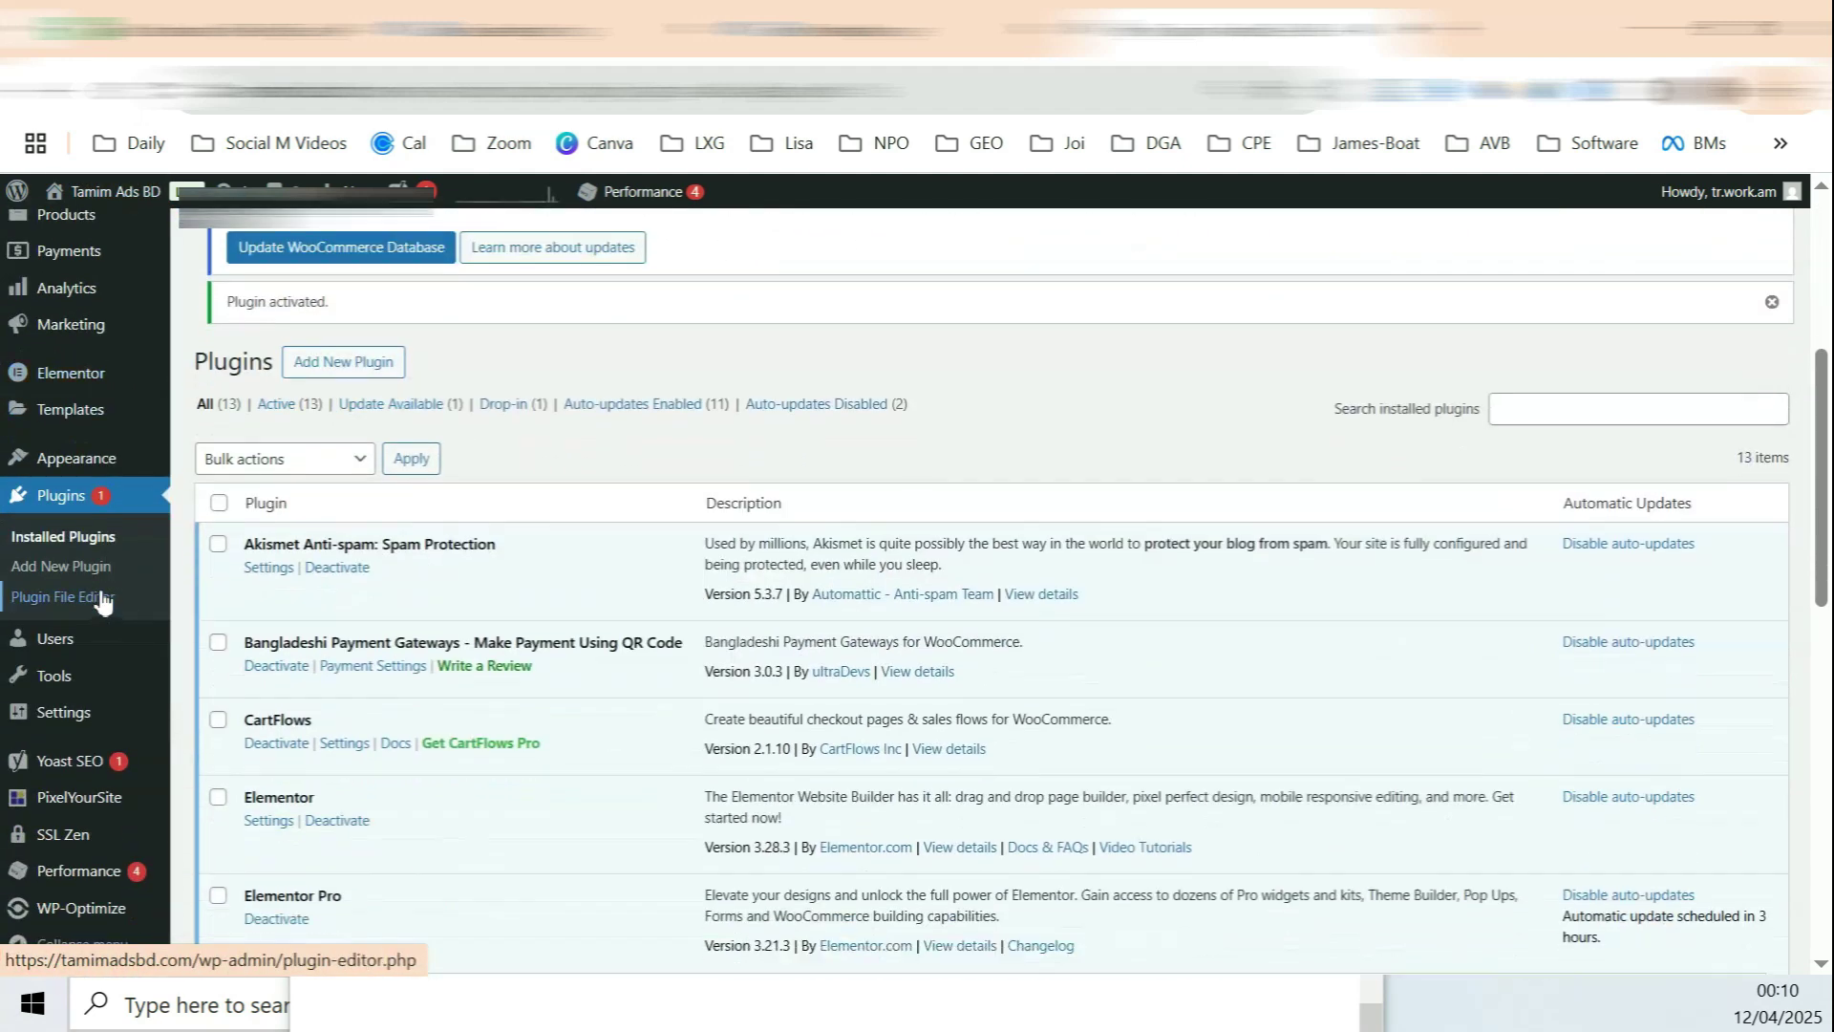
{"action": "scroll", "coordinate": [102, 602], "scroll_direction": "down", "scroll_amount": 1}
{"action": "mouse_move", "coordinate": [84, 803]}
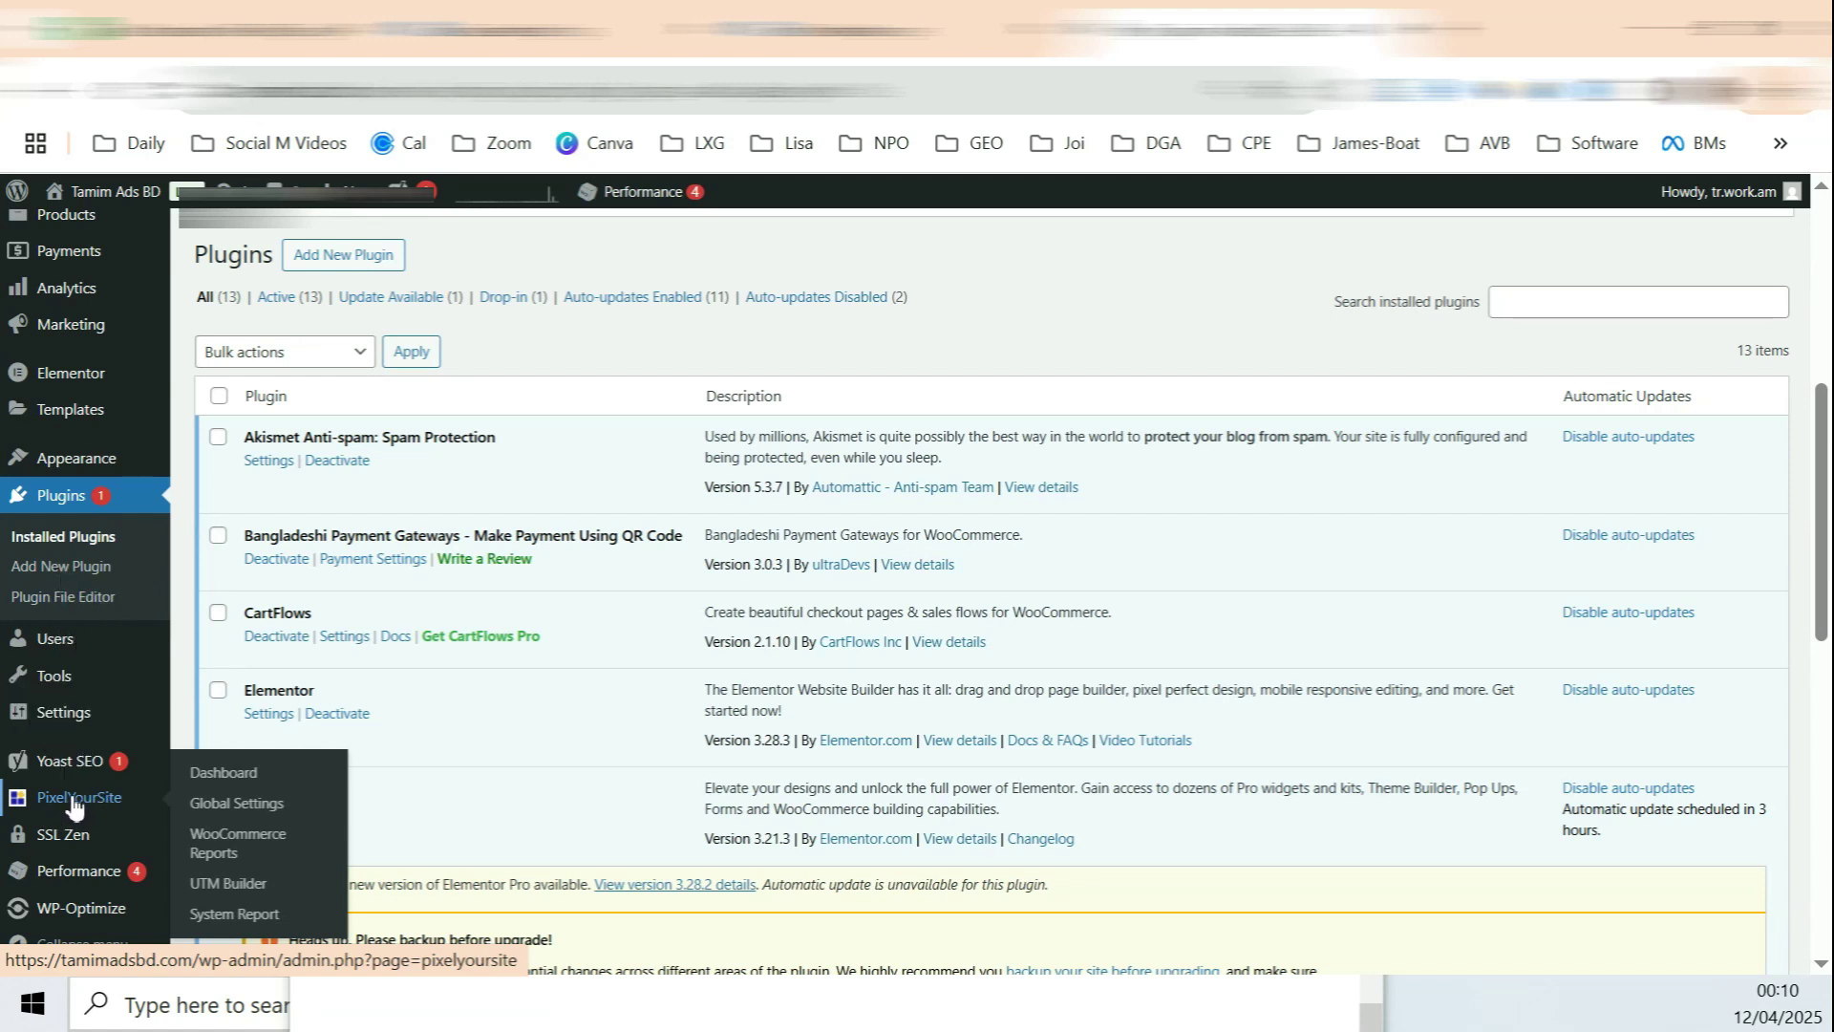
{"action": "left_click", "coordinate": [220, 771]}
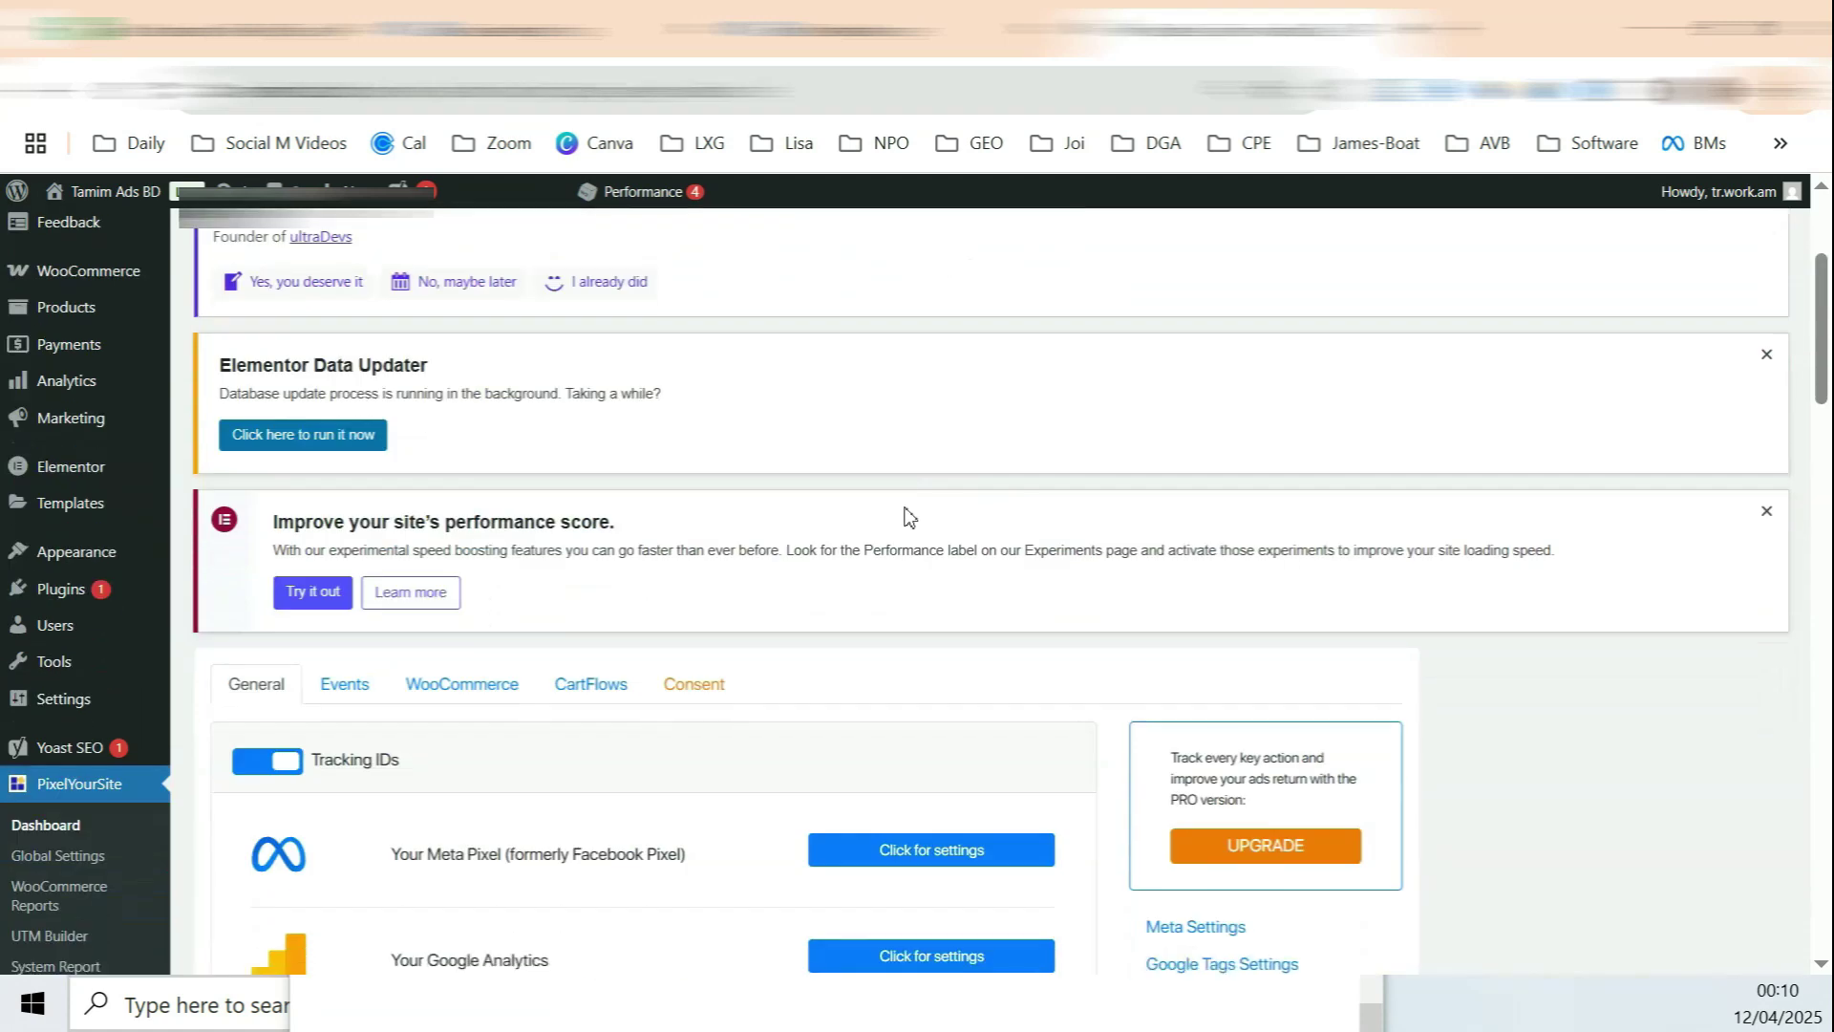
{"action": "scroll", "coordinate": [909, 517], "scroll_direction": "down", "scroll_amount": 3}
{"action": "left_click_drag", "start_coordinate": [417, 568], "coordinate": [511, 567]}
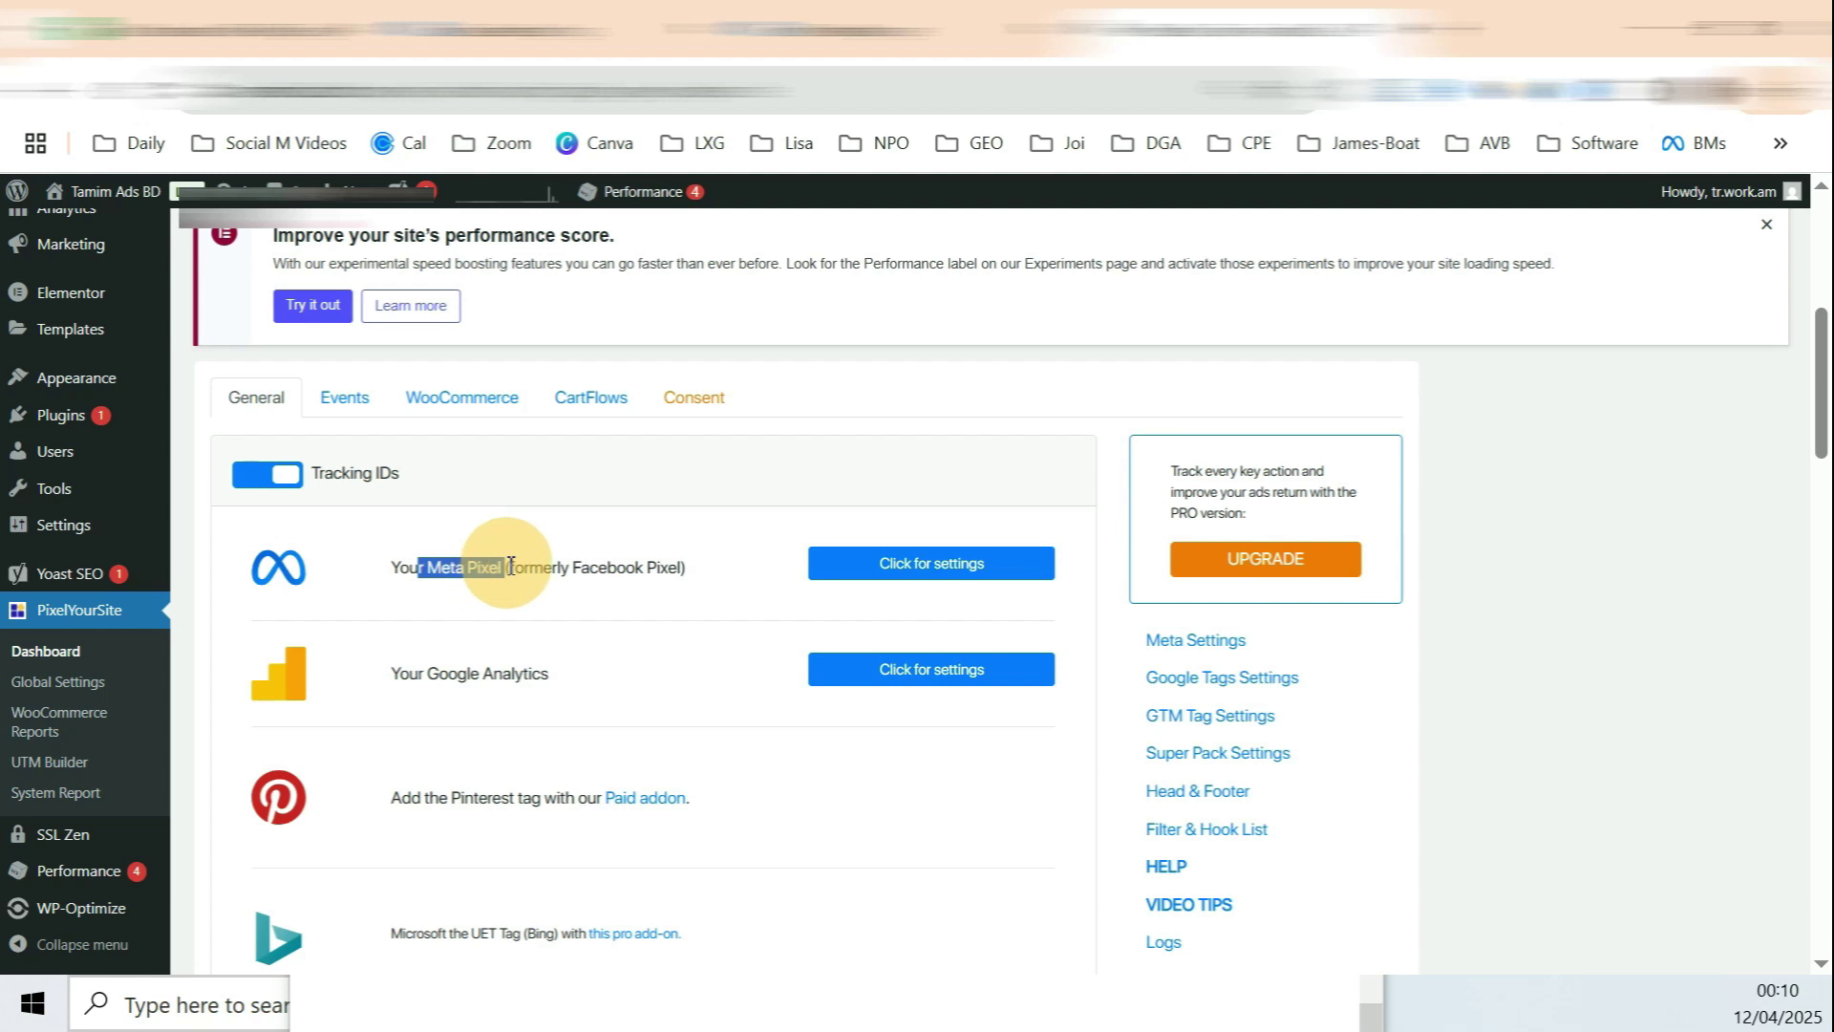
{"action": "left_click", "coordinate": [936, 567]}
Step: Switch off Conversion API and Advanced Matching and delete the old pixel ID and API token
{"action": "scroll", "coordinate": [483, 576], "scroll_direction": "down", "scroll_amount": 2}
{"action": "left_click", "coordinate": [282, 497]}
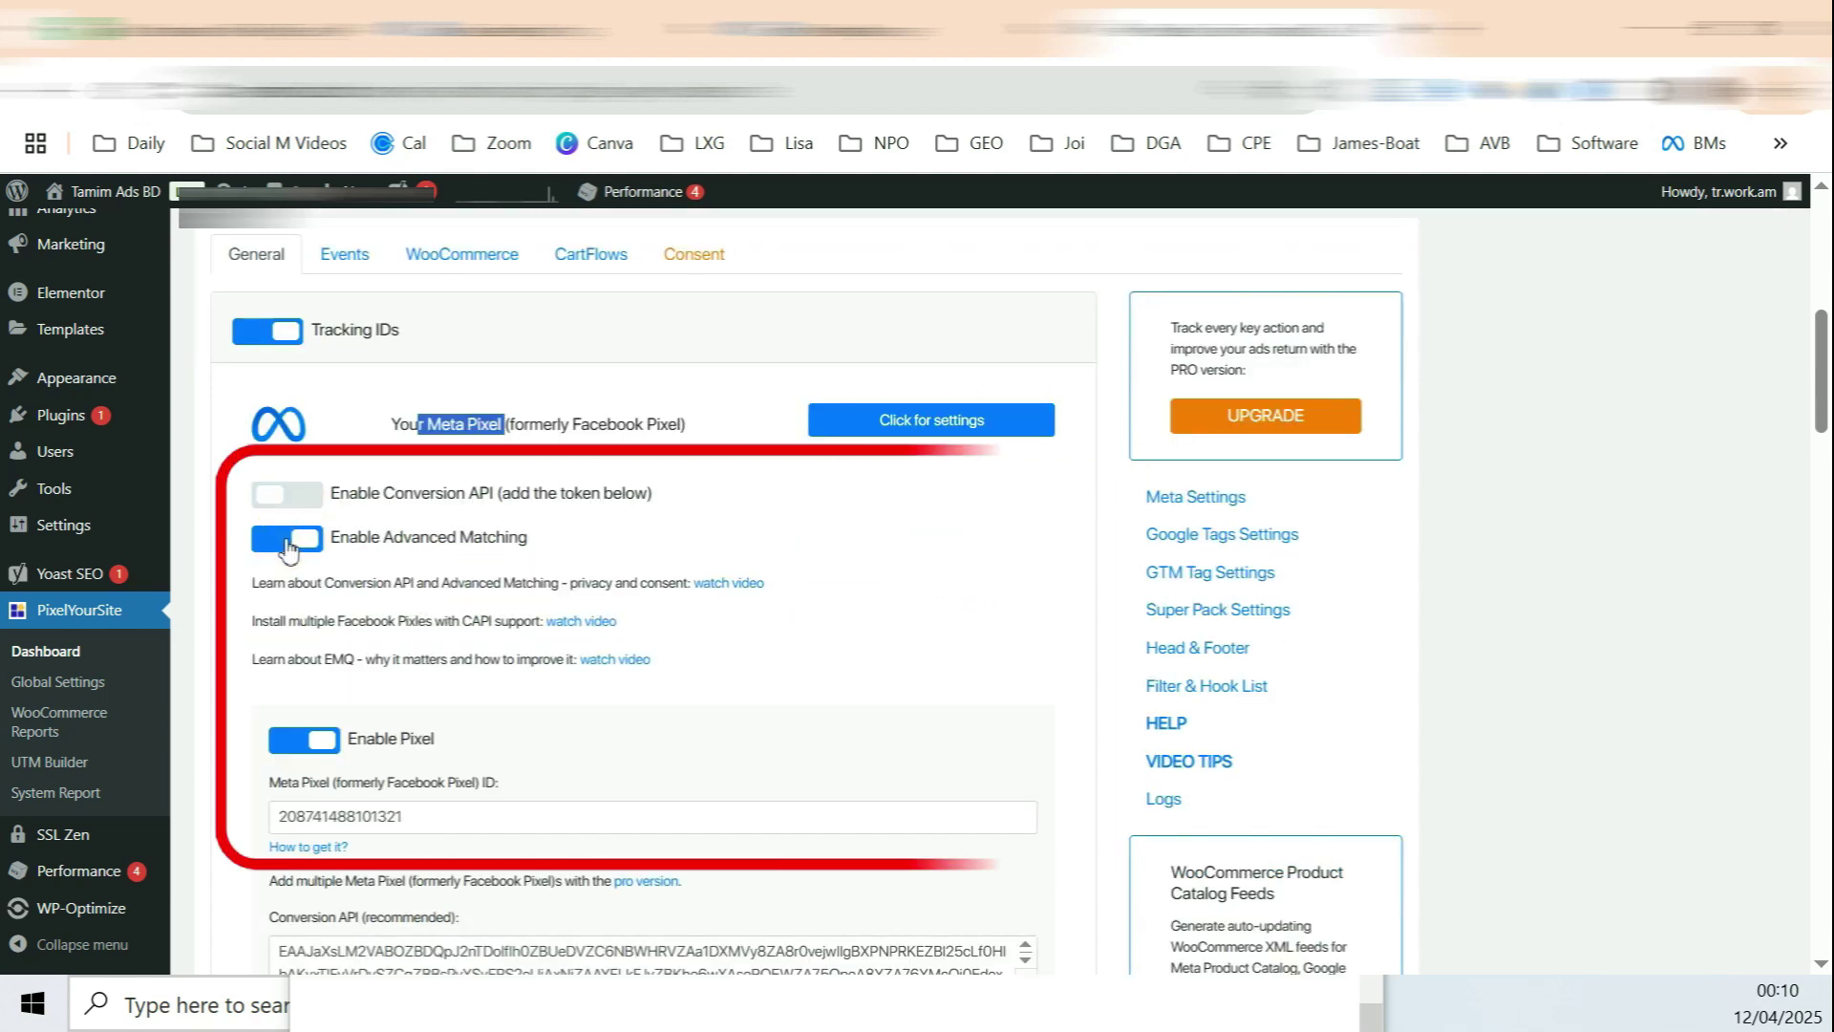
{"action": "left_click", "coordinate": [286, 538]}
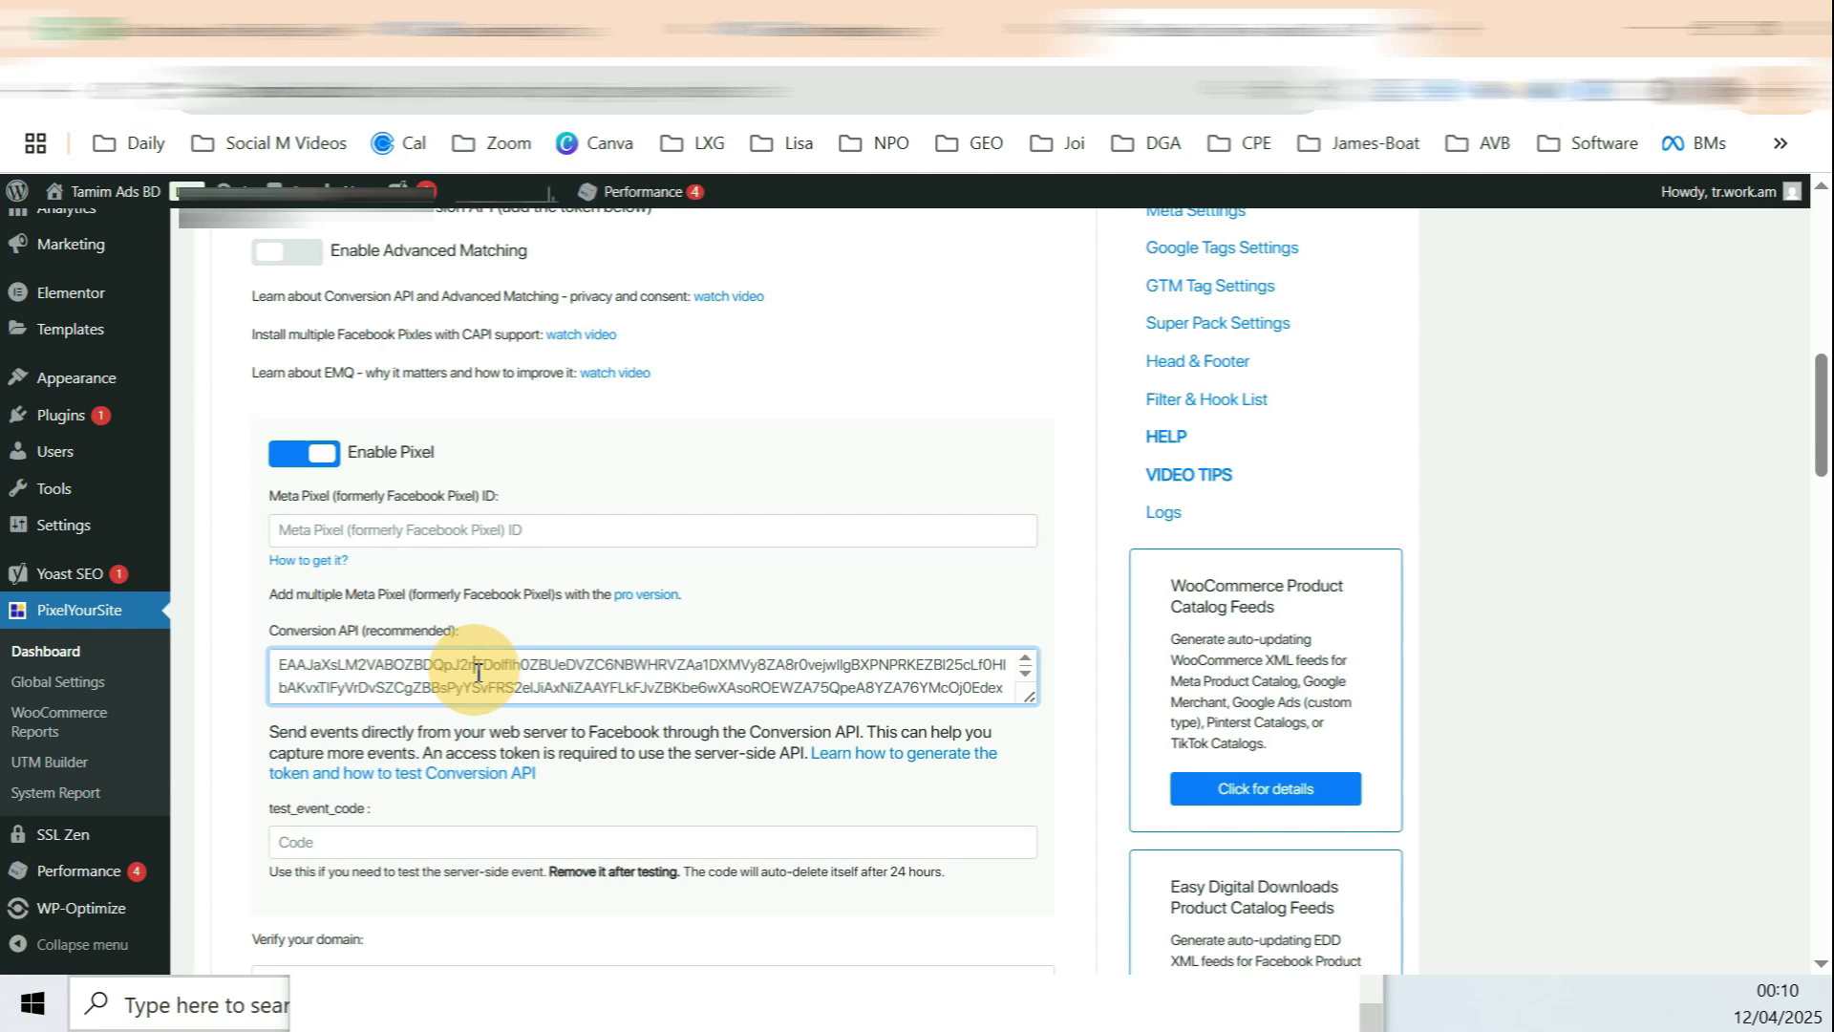
{"action": "key", "text": "ctrl+a"}
{"action": "key", "text": "BackSpace"}
{"action": "scroll", "coordinate": [516, 631], "scroll_direction": "up", "scroll_amount": 3}
{"action": "scroll", "coordinate": [573, 668], "scroll_direction": "down", "scroll_amount": 8}
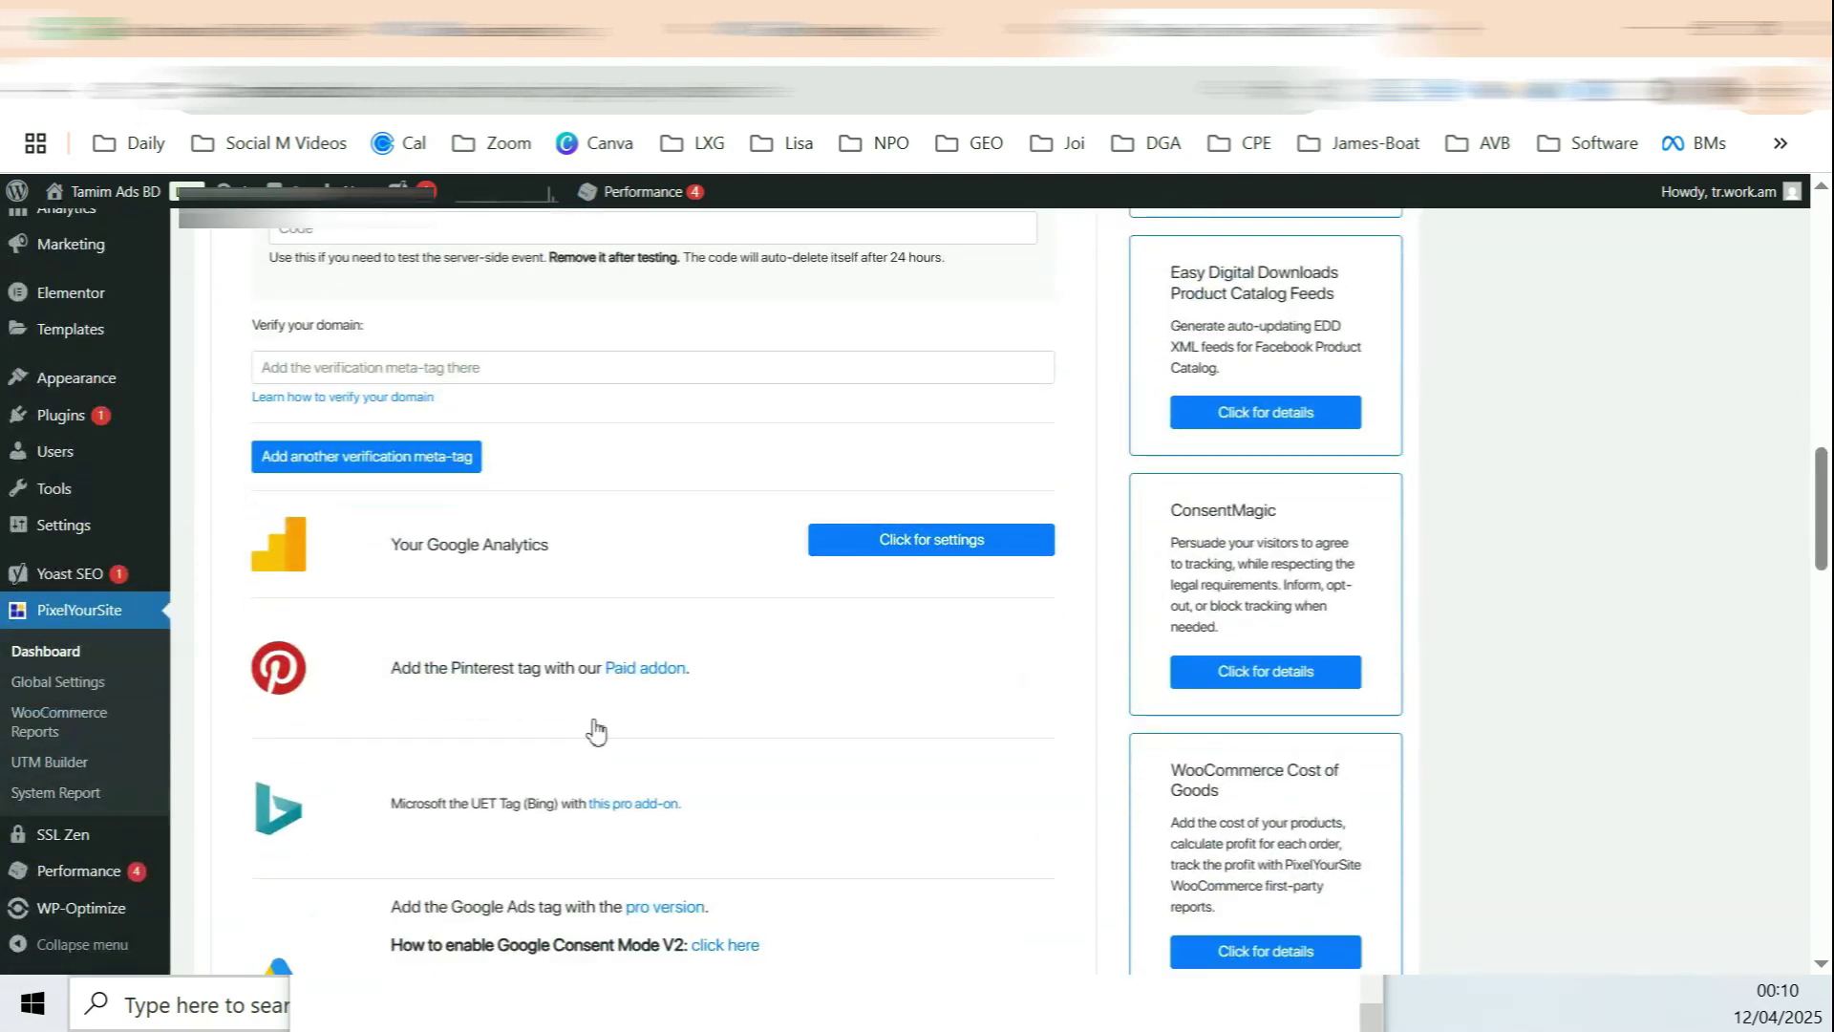
{"action": "scroll", "coordinate": [589, 563], "scroll_direction": "up", "scroll_amount": 10}
Step: Turn Conversion API and Advanced Matching back on and put the cursor in the Meta Pixel ID field
{"action": "left_click_drag", "start_coordinate": [349, 627], "coordinate": [489, 636]}
{"action": "left_click", "coordinate": [286, 636]}
{"action": "left_click_drag", "start_coordinate": [349, 680], "coordinate": [496, 680]}
{"action": "left_click", "coordinate": [286, 681]}
{"action": "scroll", "coordinate": [425, 617], "scroll_direction": "down", "scroll_amount": 3}
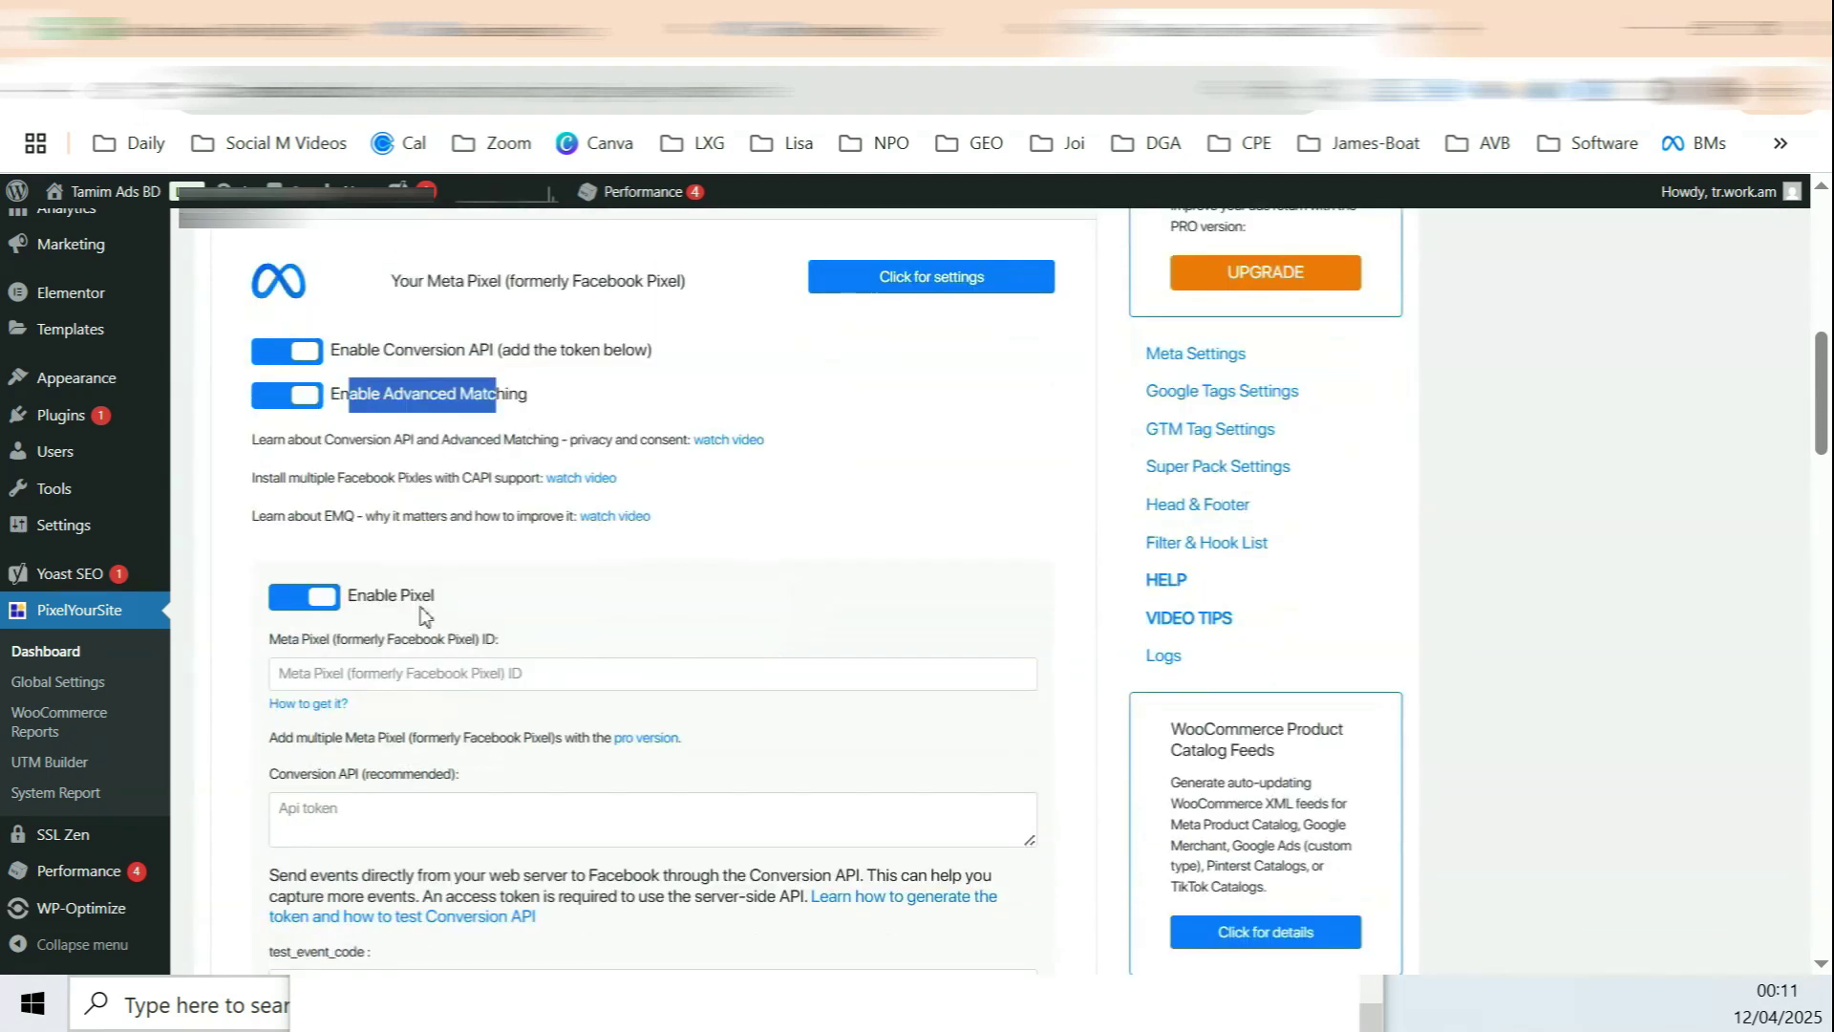
{"action": "left_click_drag", "start_coordinate": [371, 599], "coordinate": [359, 636]}
{"action": "left_click", "coordinate": [408, 675]}
Step: Copy the P#3-tamimadsbd dataset ID from Events Manager
{"action": "left_click", "coordinate": [421, 676]}
{"action": "left_click", "coordinate": [896, 32]}
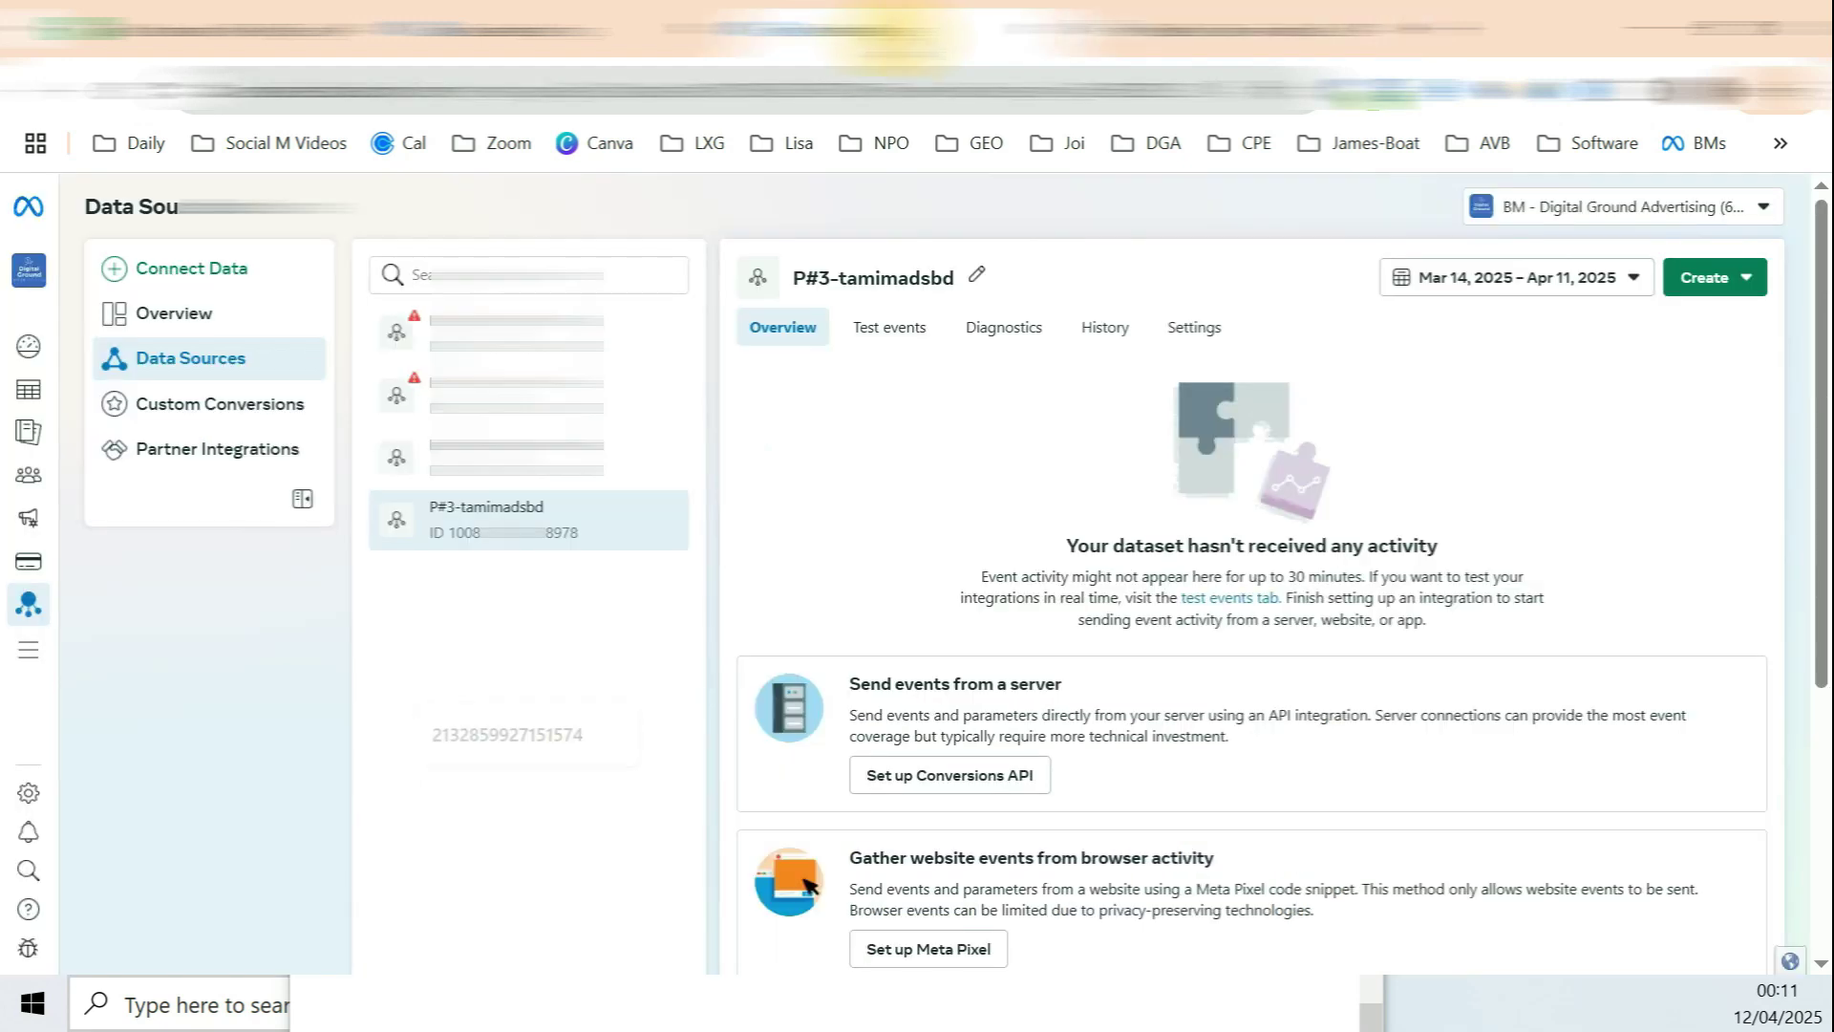
{"action": "left_click_drag", "start_coordinate": [465, 510], "coordinate": [521, 513]}
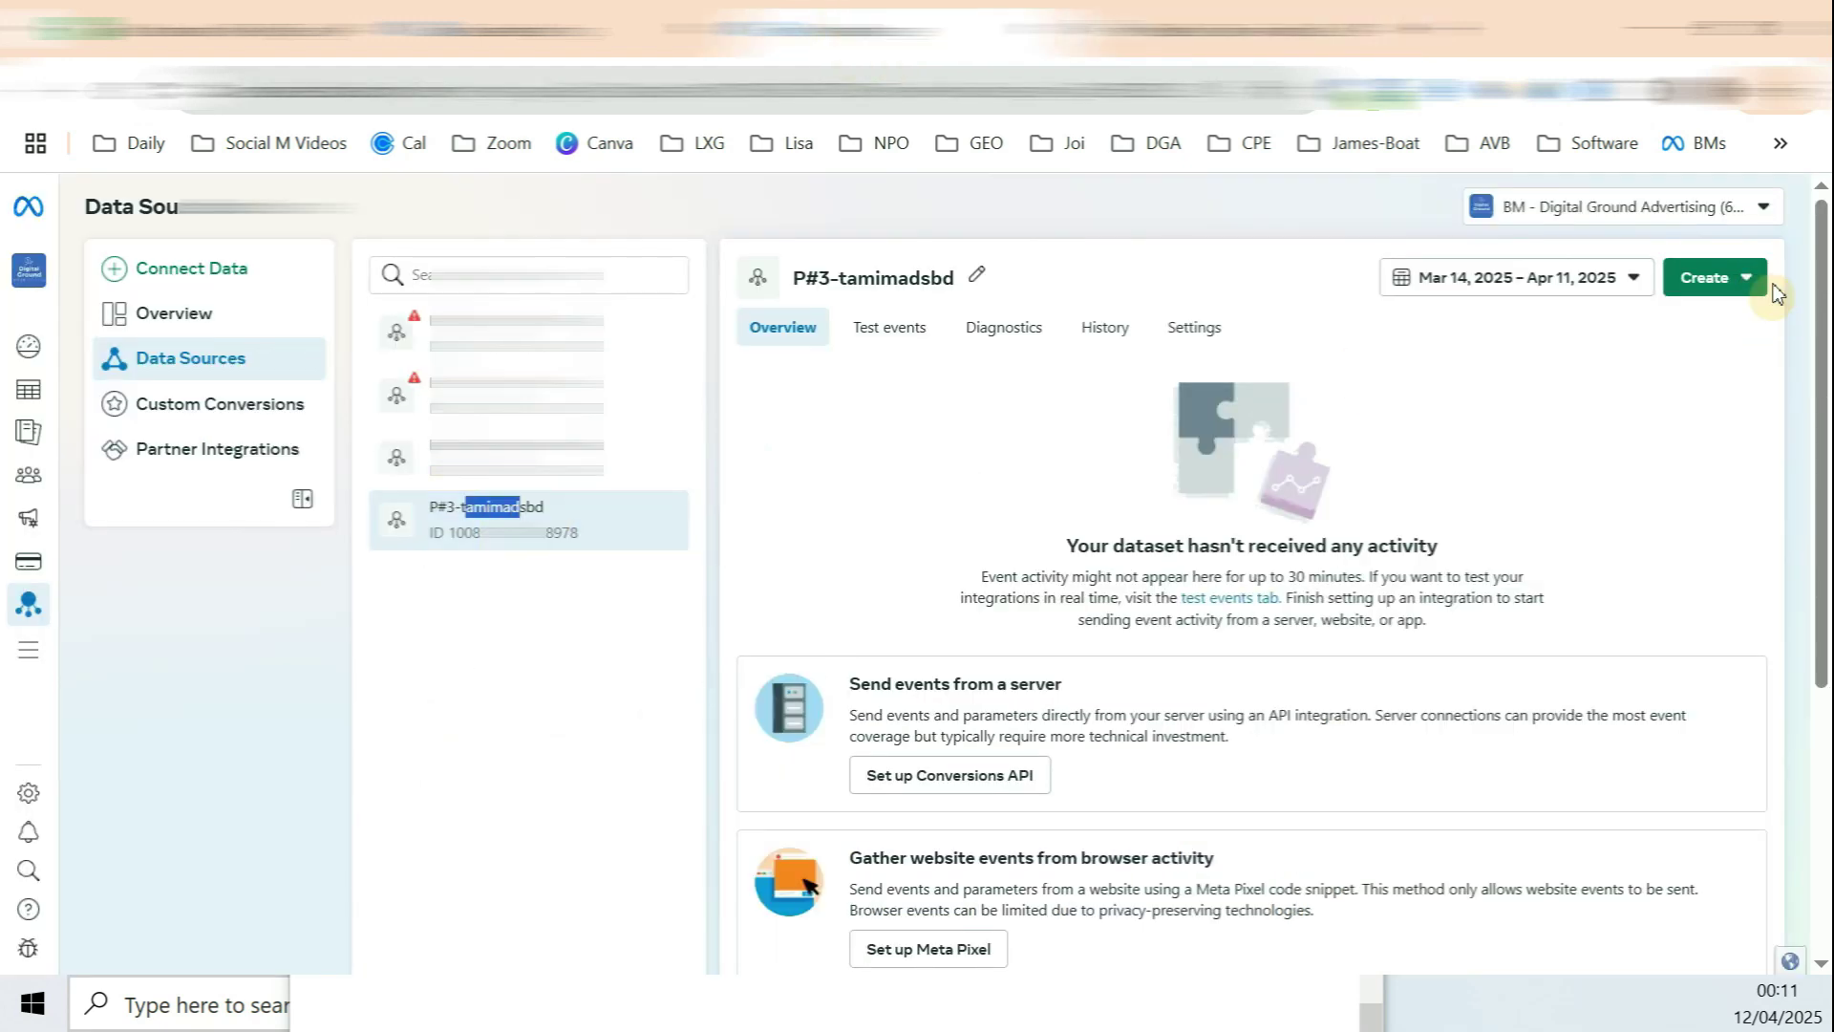
{"action": "left_click", "coordinate": [530, 542]}
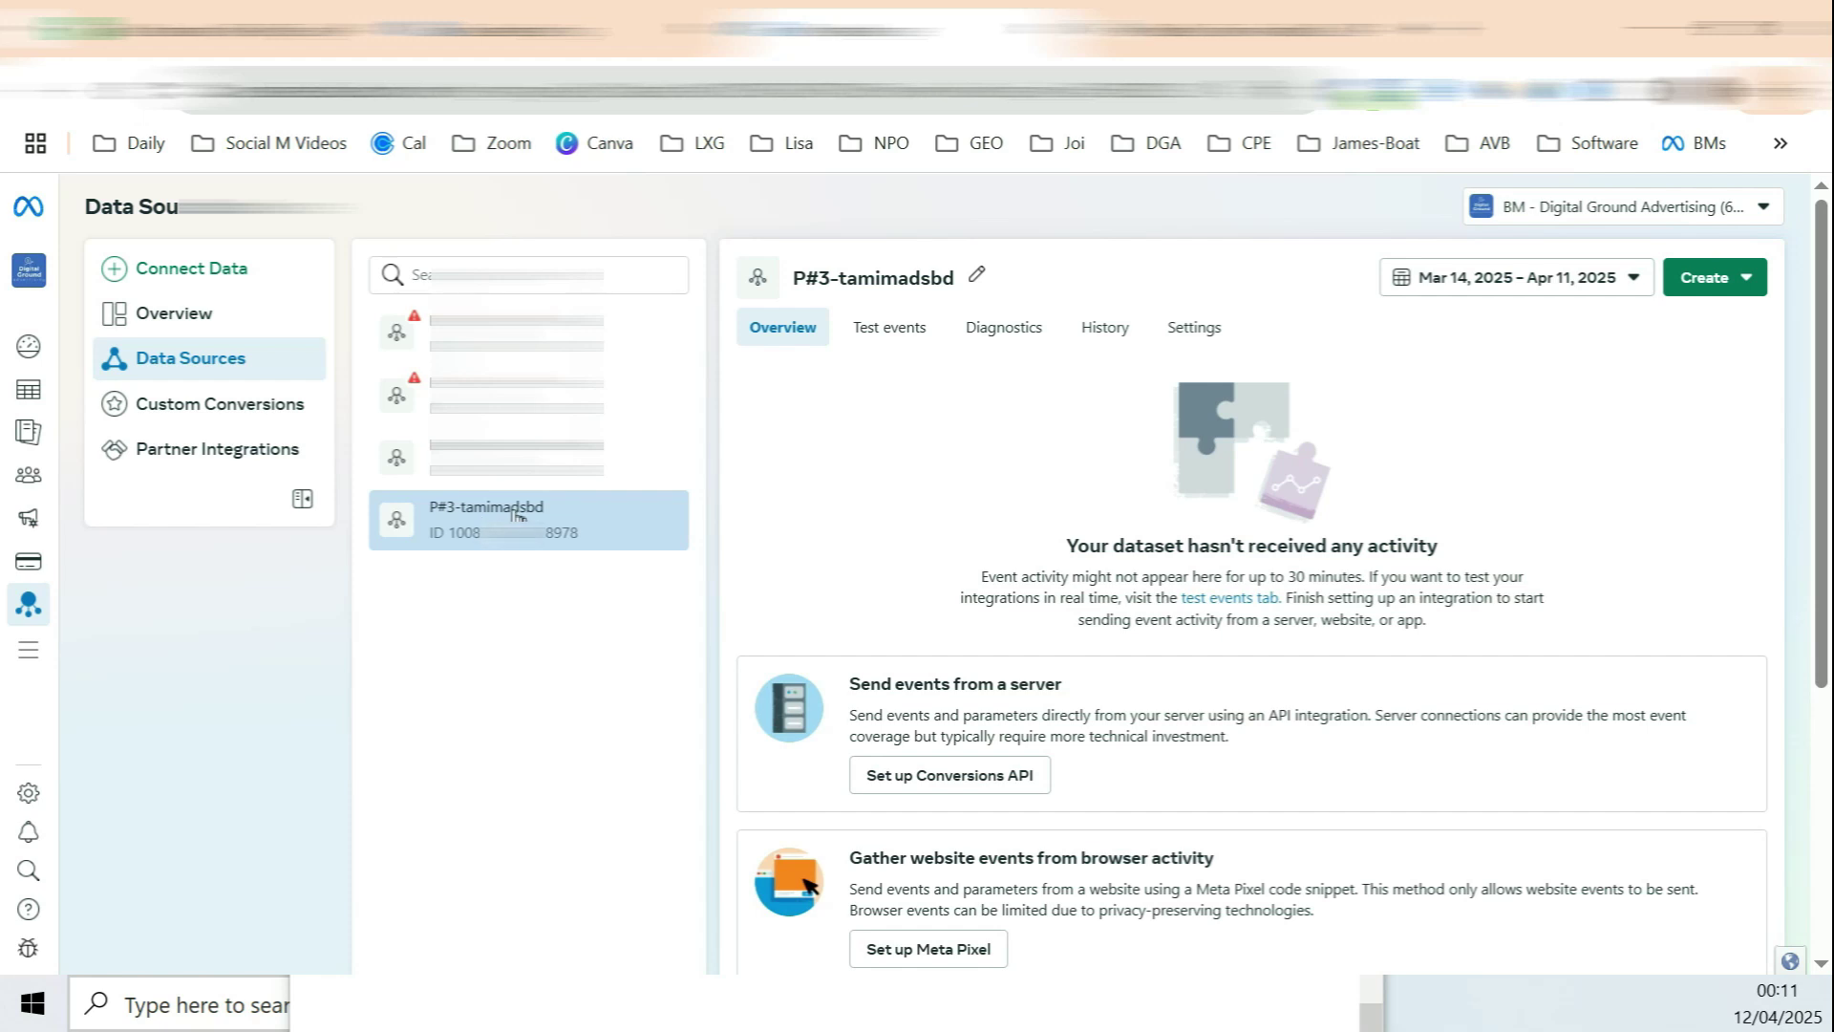
{"action": "left_click_drag", "start_coordinate": [449, 532], "coordinate": [574, 539]}
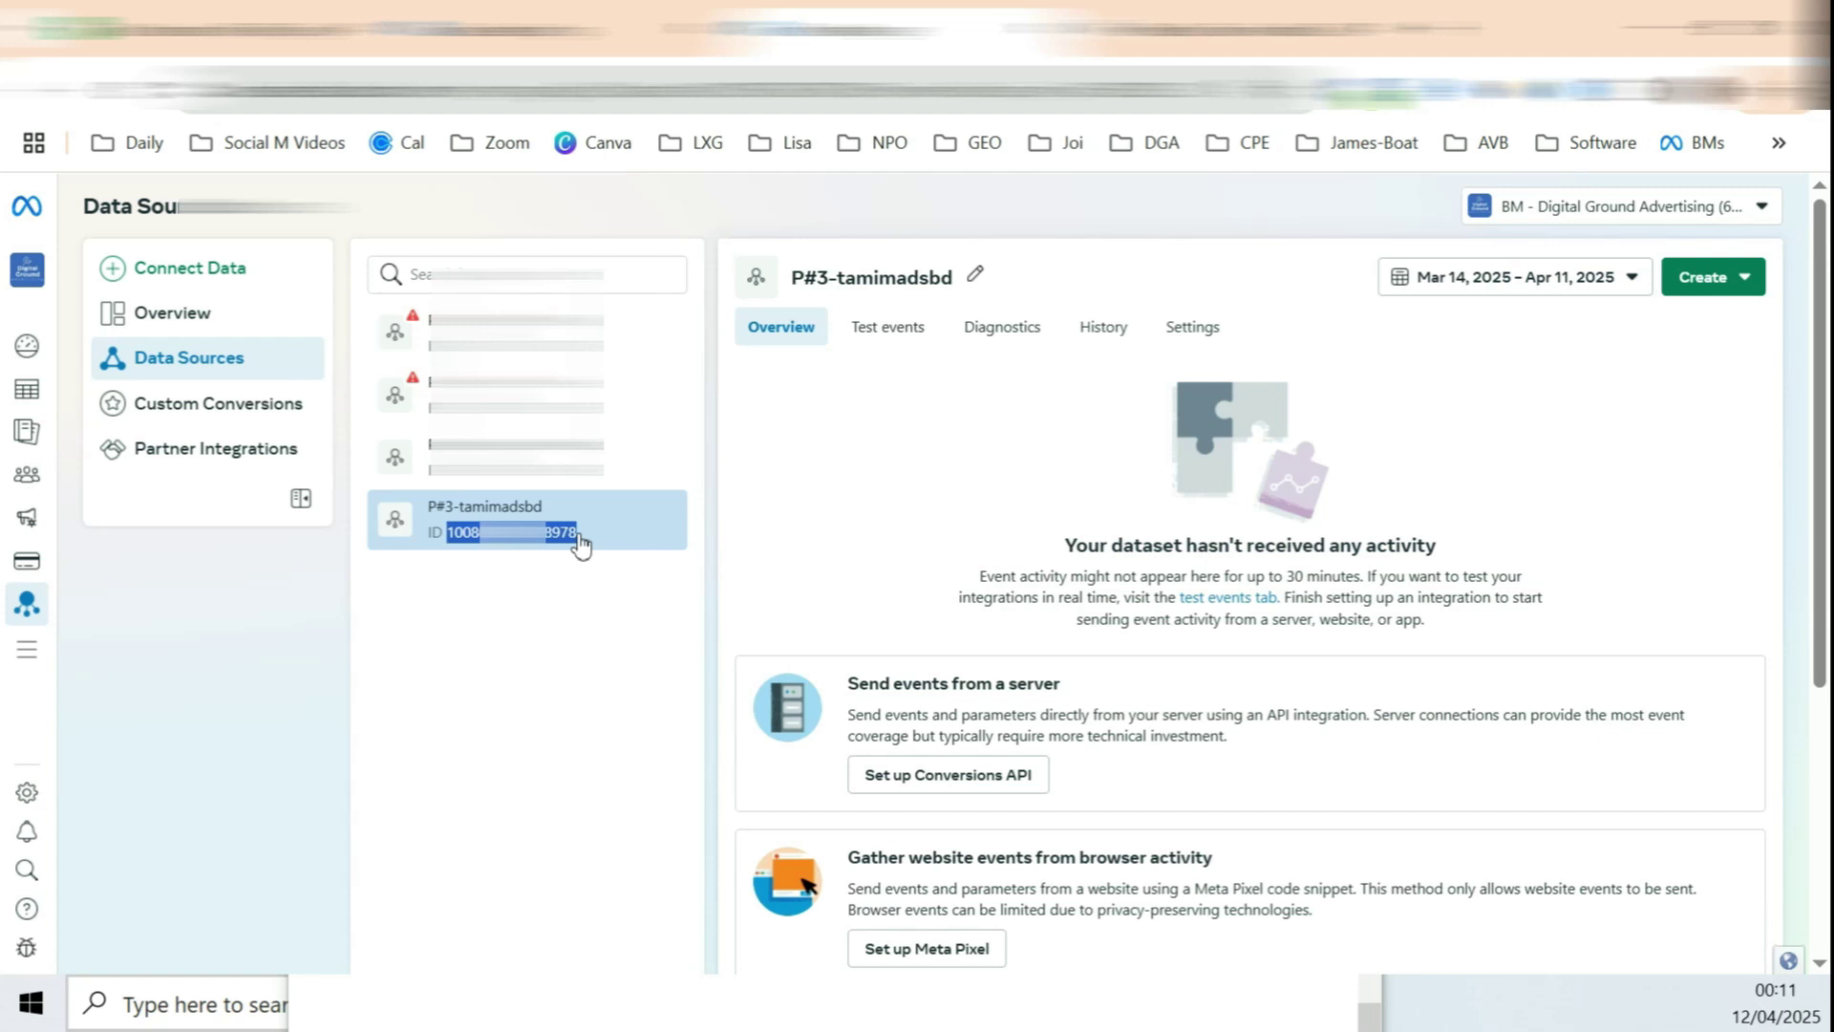
{"action": "right_click", "coordinate": [528, 547]}
{"action": "left_click", "coordinate": [569, 578]}
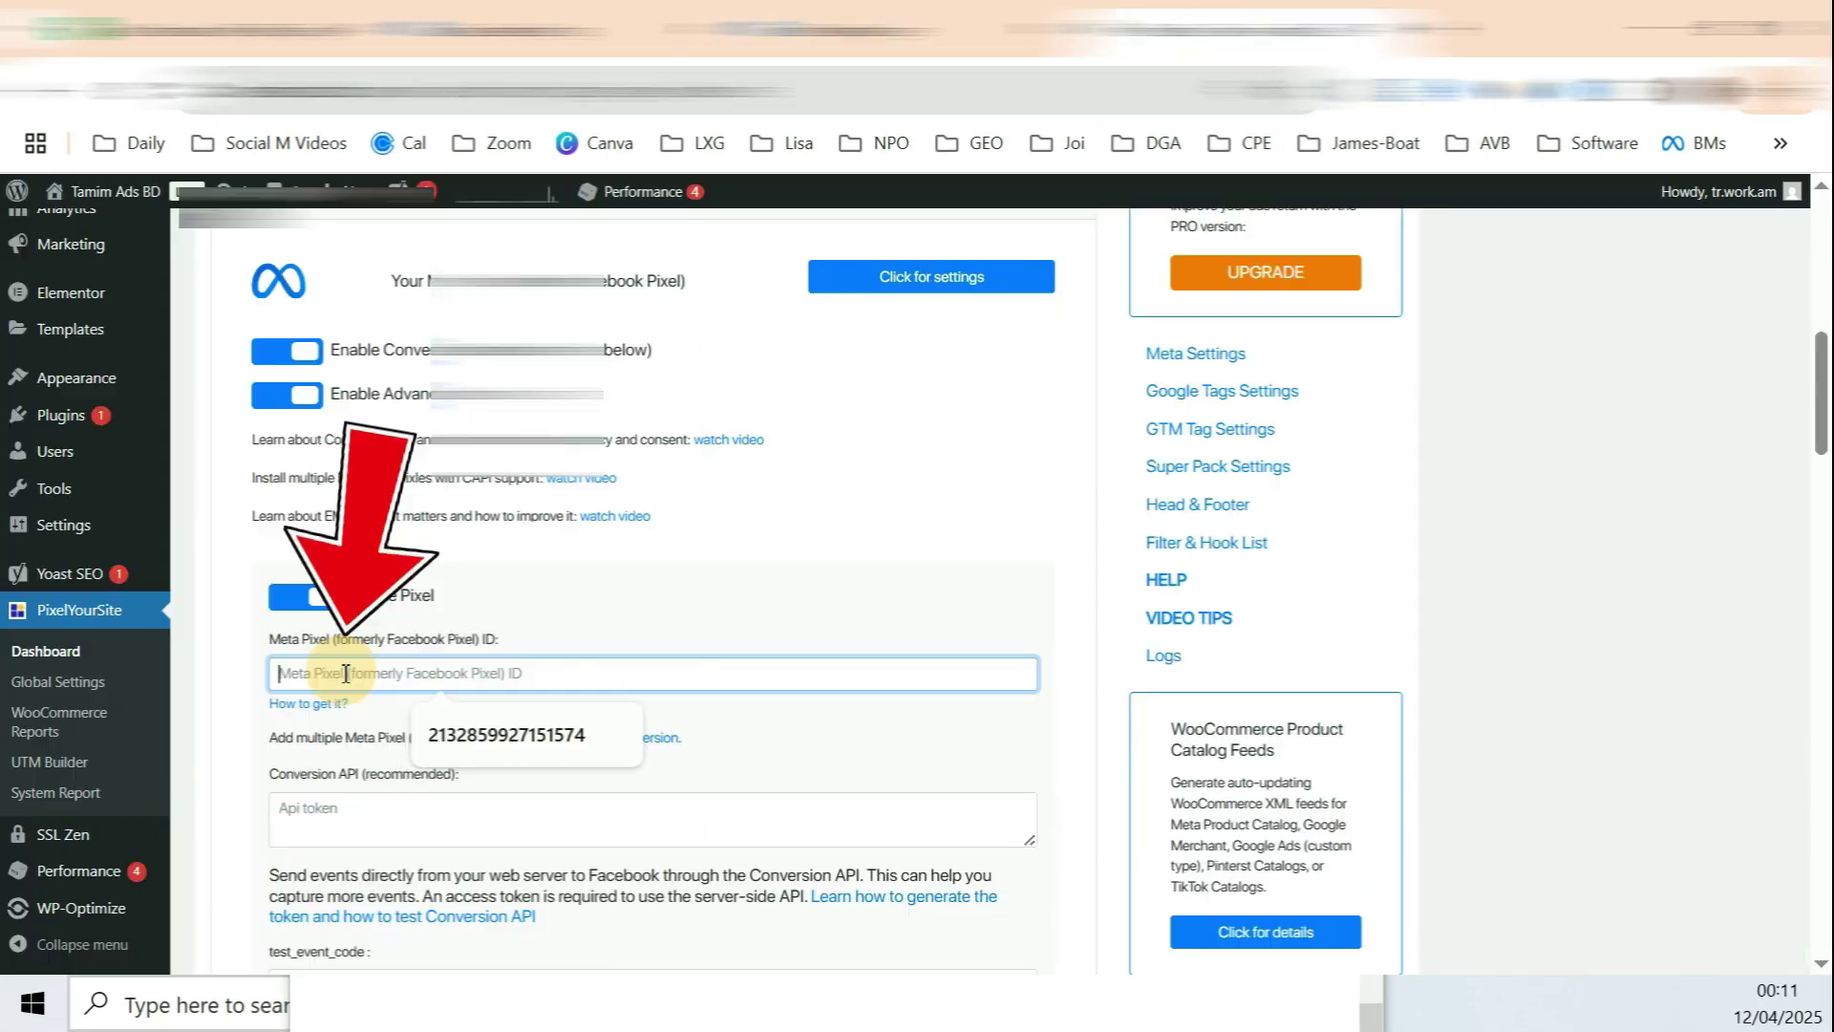
Step: Paste the dataset ID into PixelYourSite's Meta Pixel ID field and confirm it
{"action": "key", "text": "ctrl+v"}
{"action": "left_click_drag", "start_coordinate": [310, 676], "coordinate": [270, 680]}
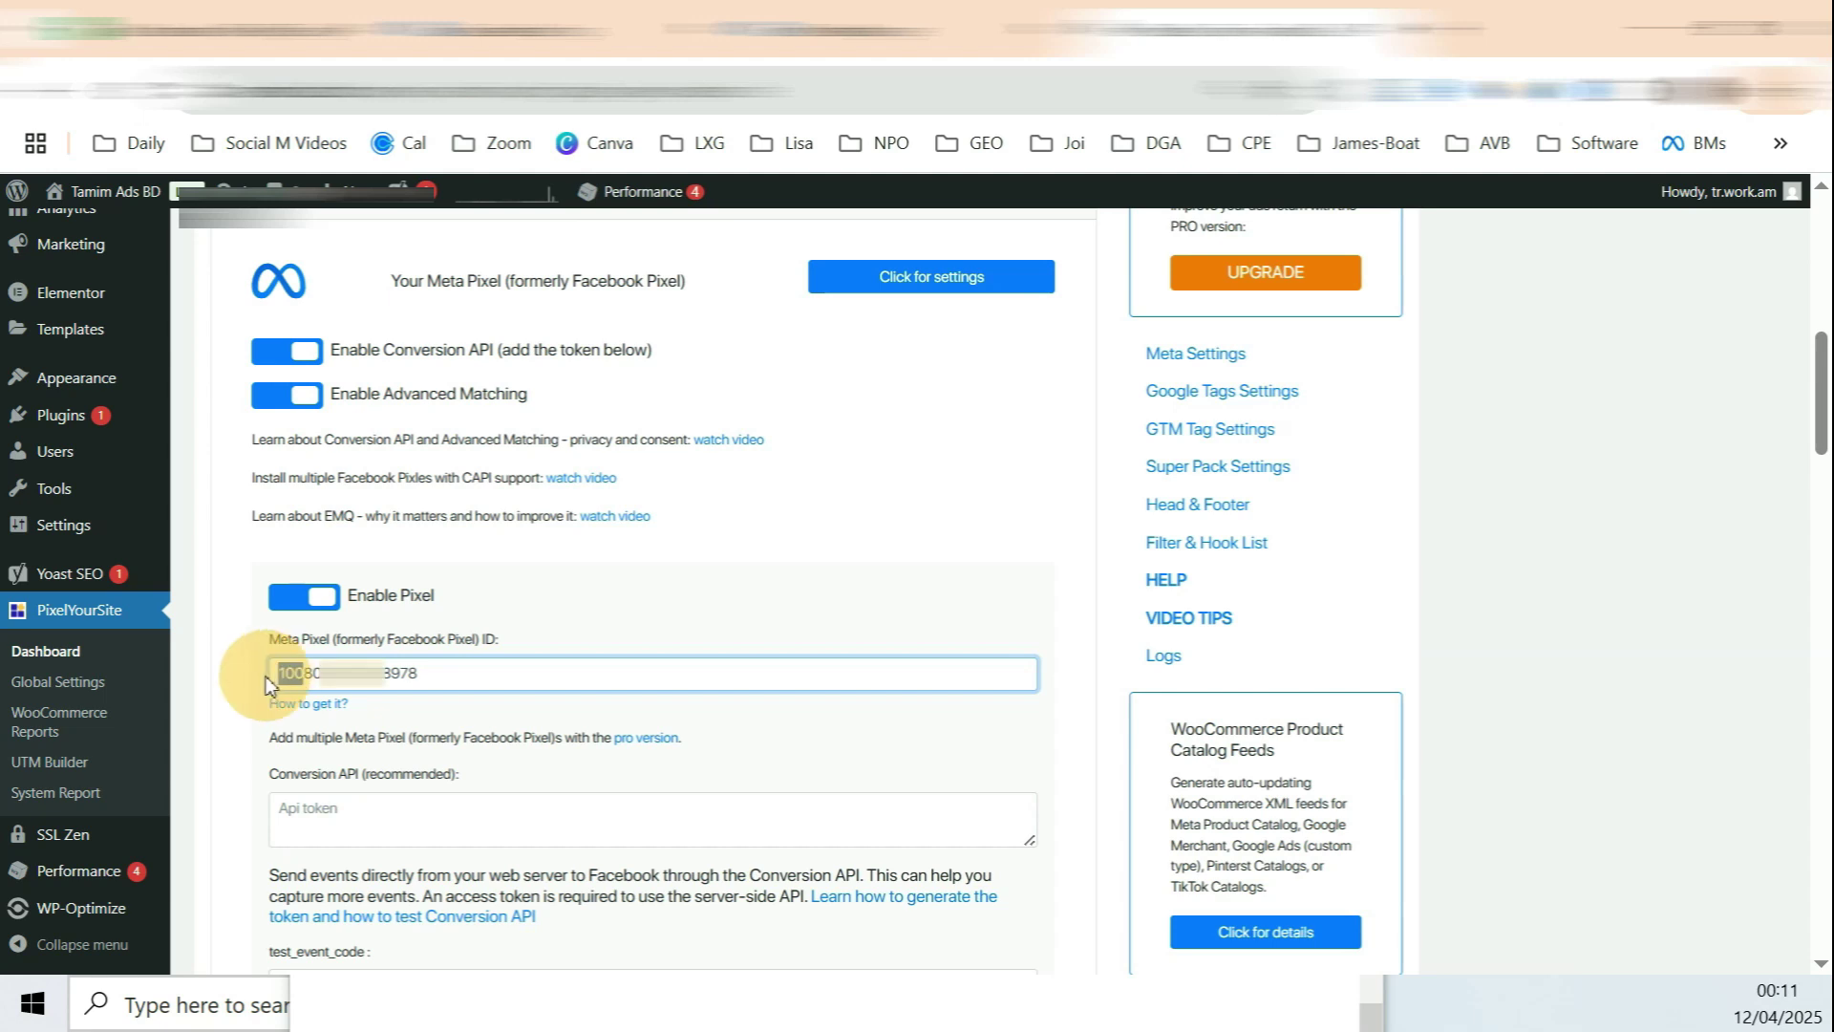
{"action": "left_click_drag", "start_coordinate": [386, 675], "coordinate": [428, 676]}
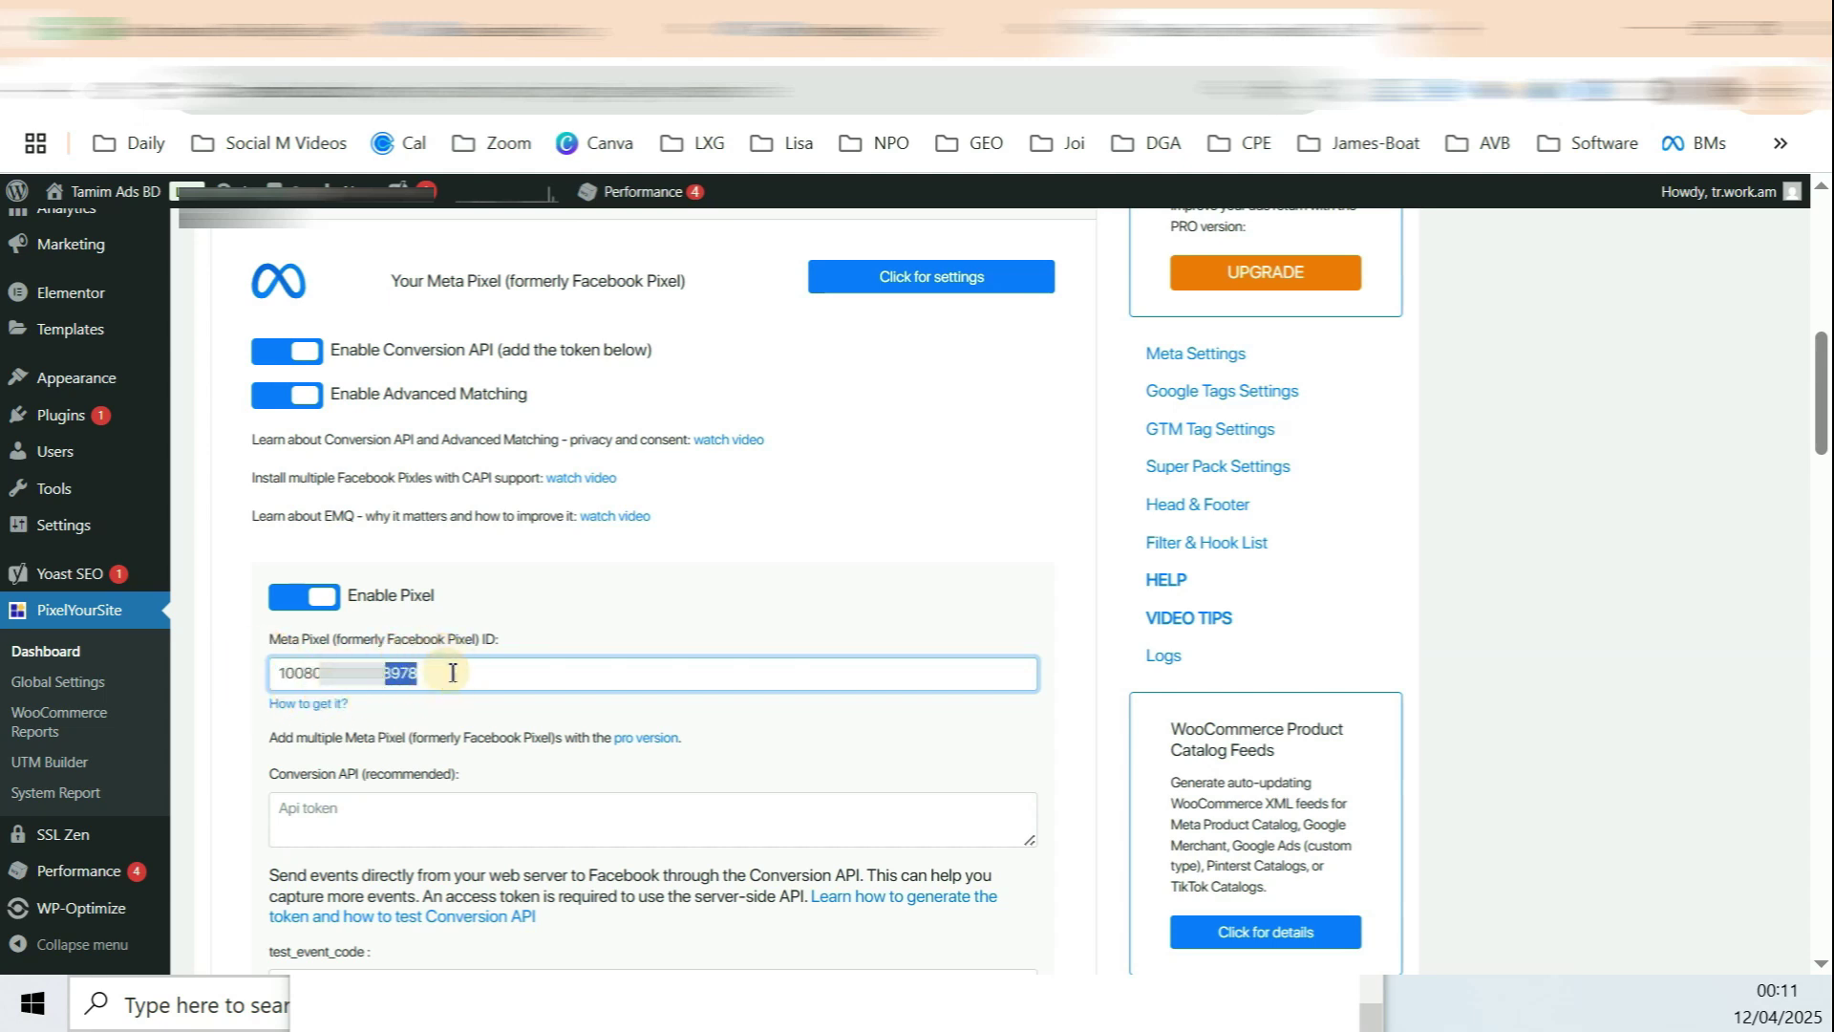
{"action": "left_click", "coordinate": [889, 600]}
{"action": "scroll", "coordinate": [955, 268], "scroll_direction": "down", "scroll_amount": 3}
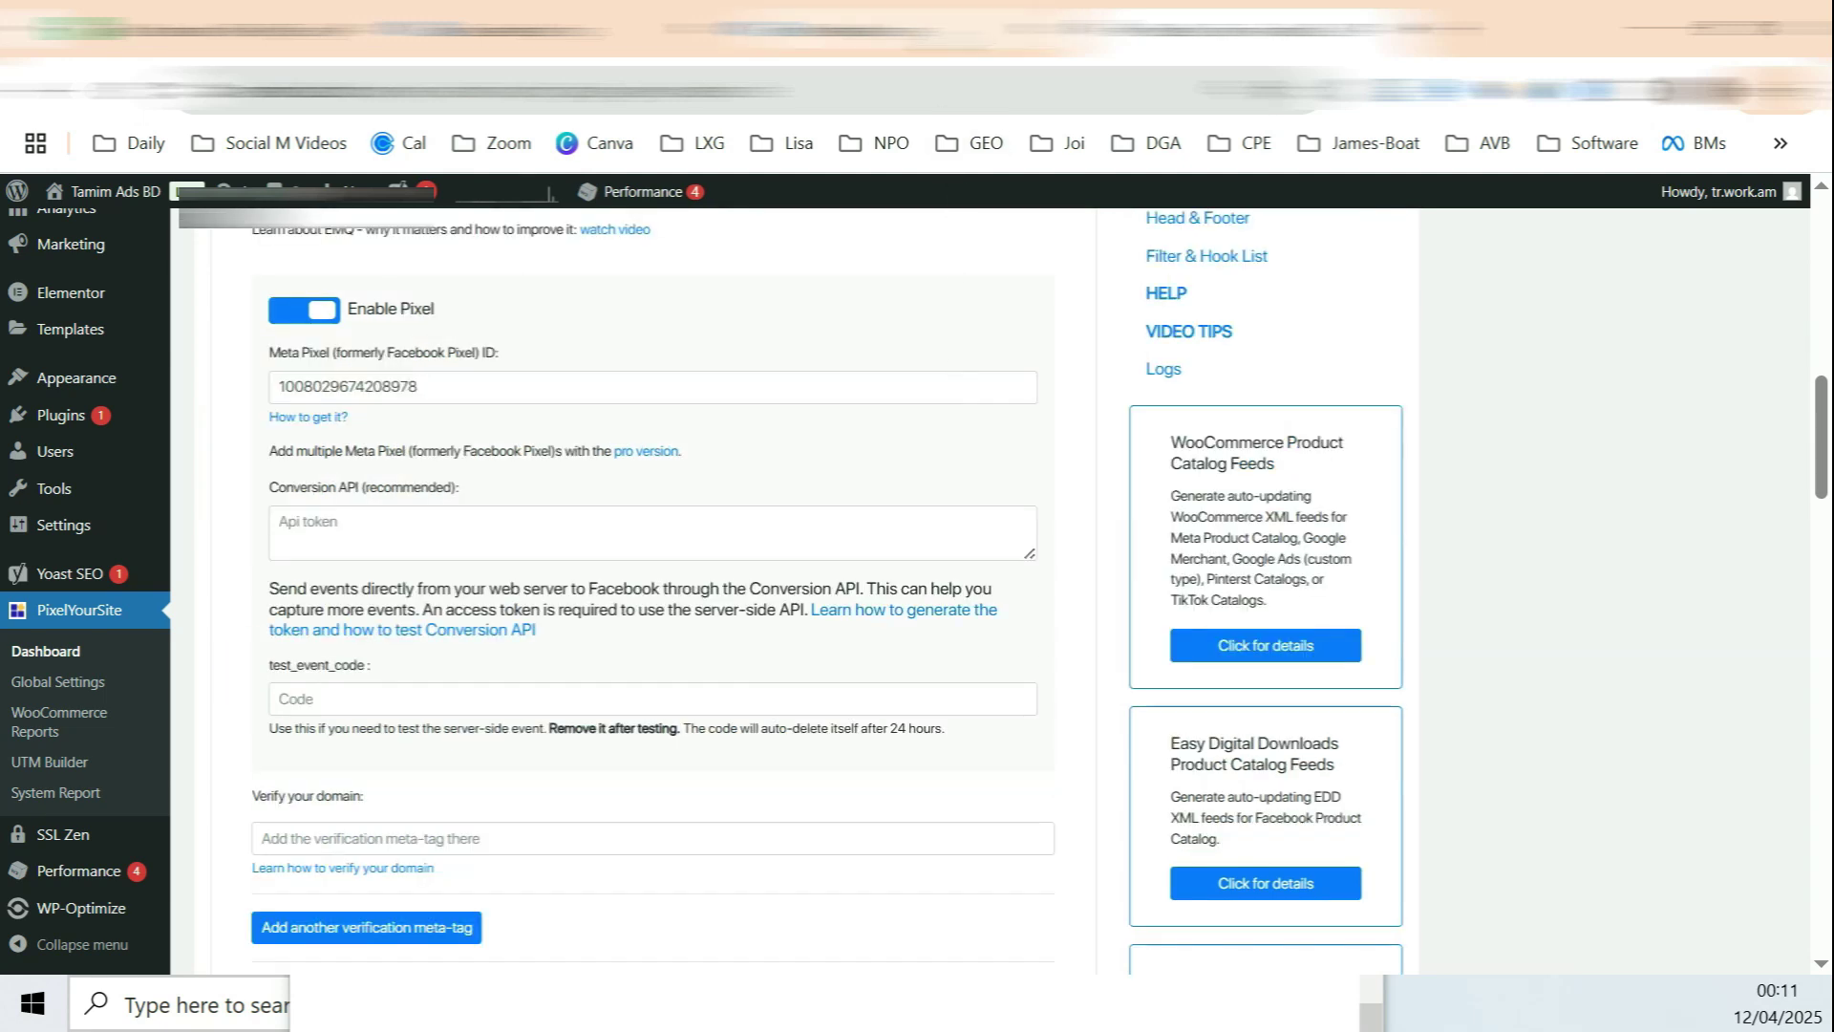
{"action": "scroll", "coordinate": [955, 269], "scroll_direction": "down", "scroll_amount": 20}
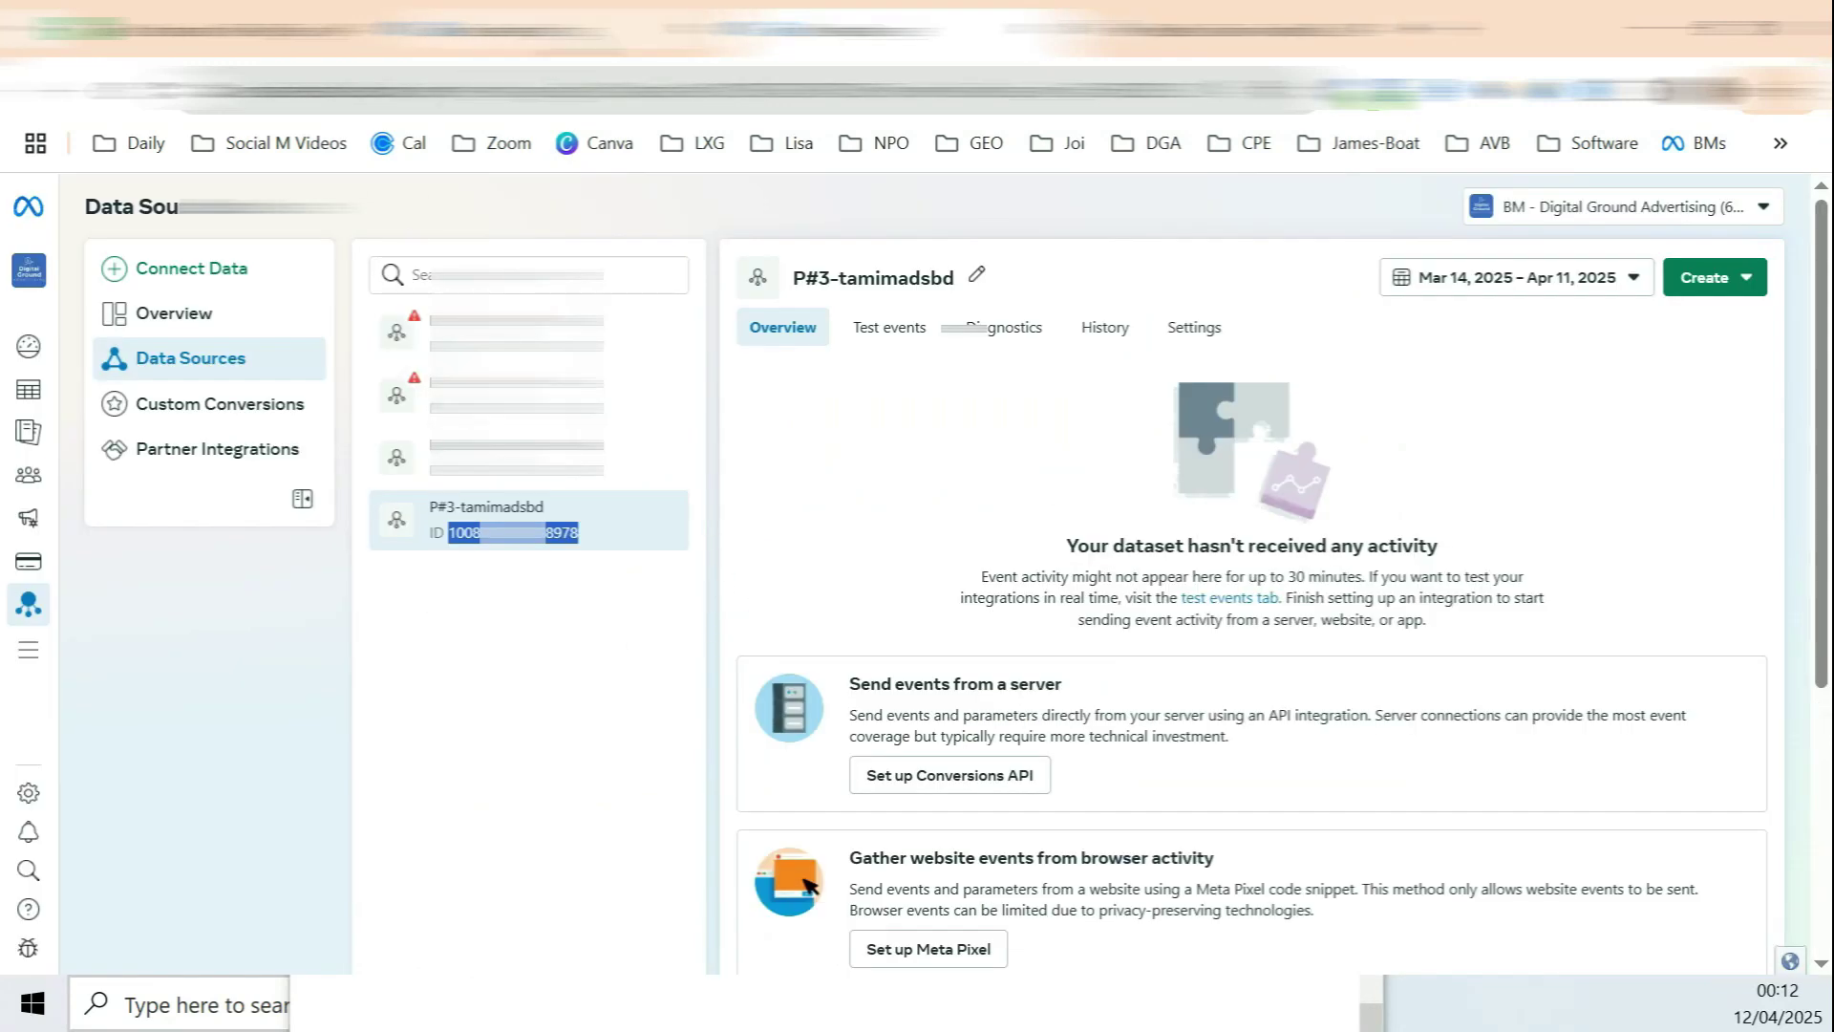
Step: Open the business Domains list under Brand Safety and Suitability
{"action": "left_click", "coordinate": [535, 32]}
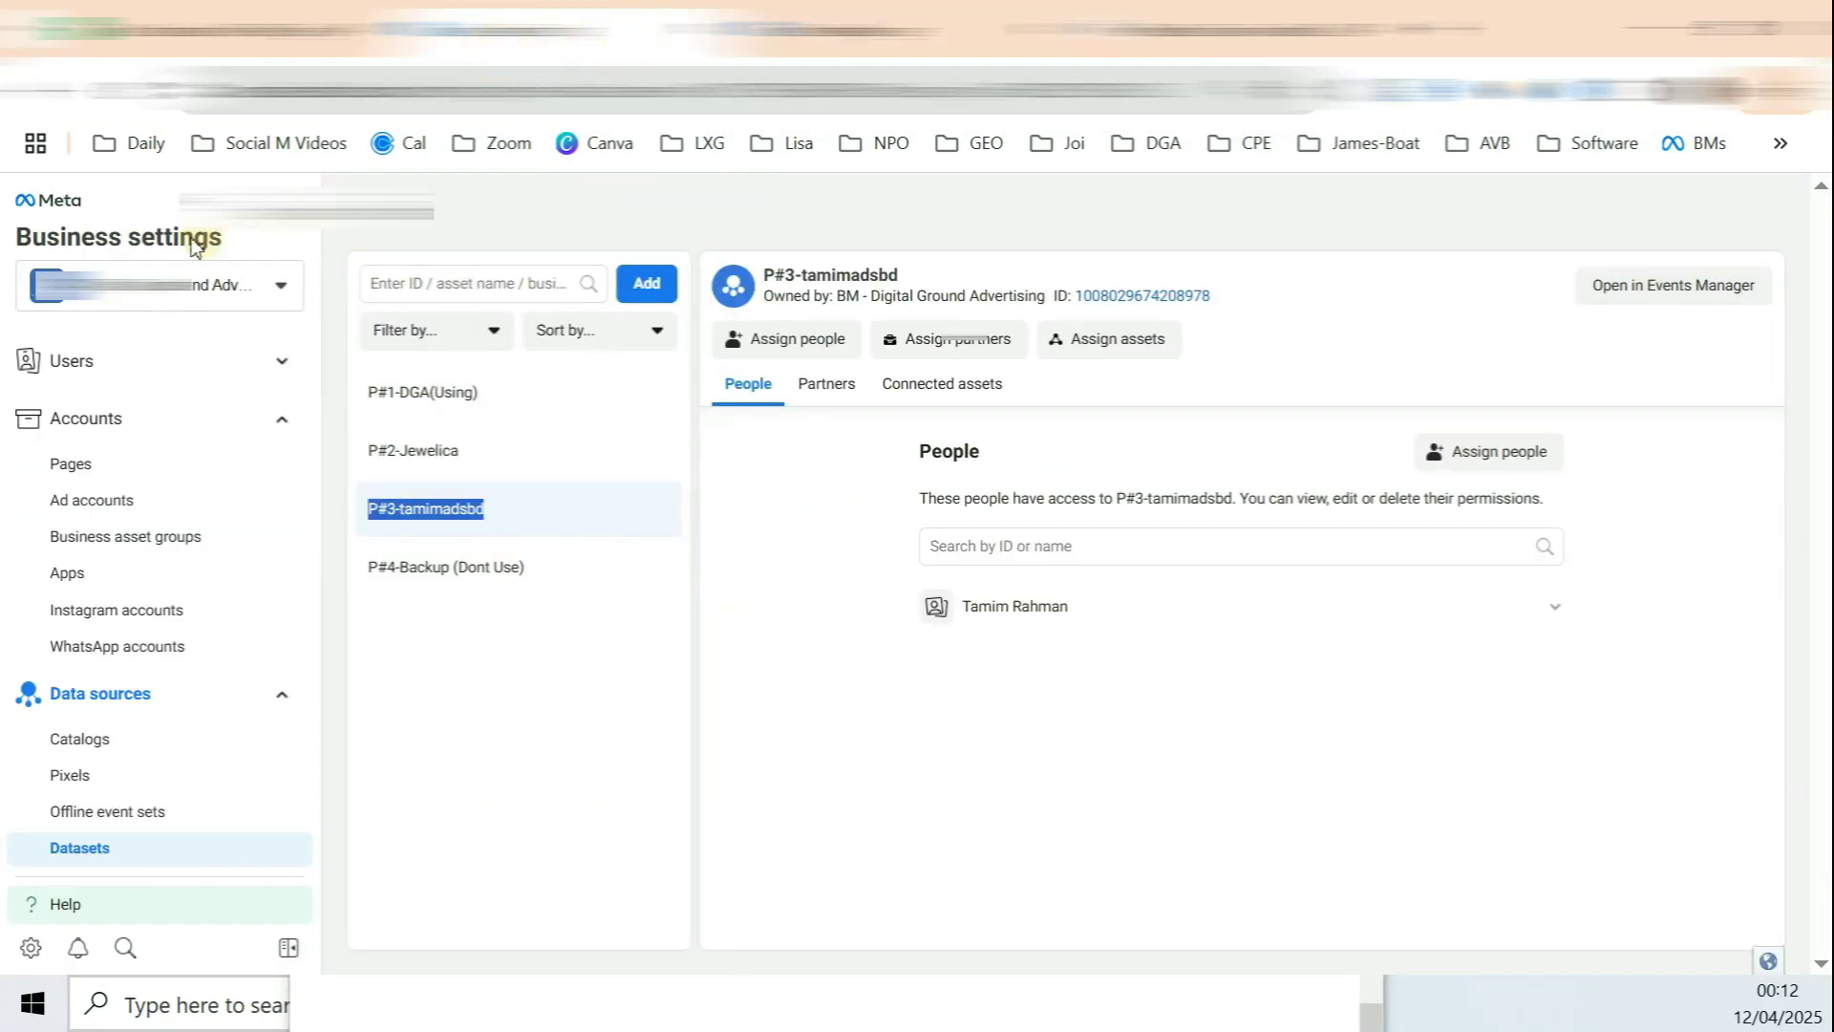
{"action": "scroll", "coordinate": [201, 417], "scroll_direction": "down", "scroll_amount": 5}
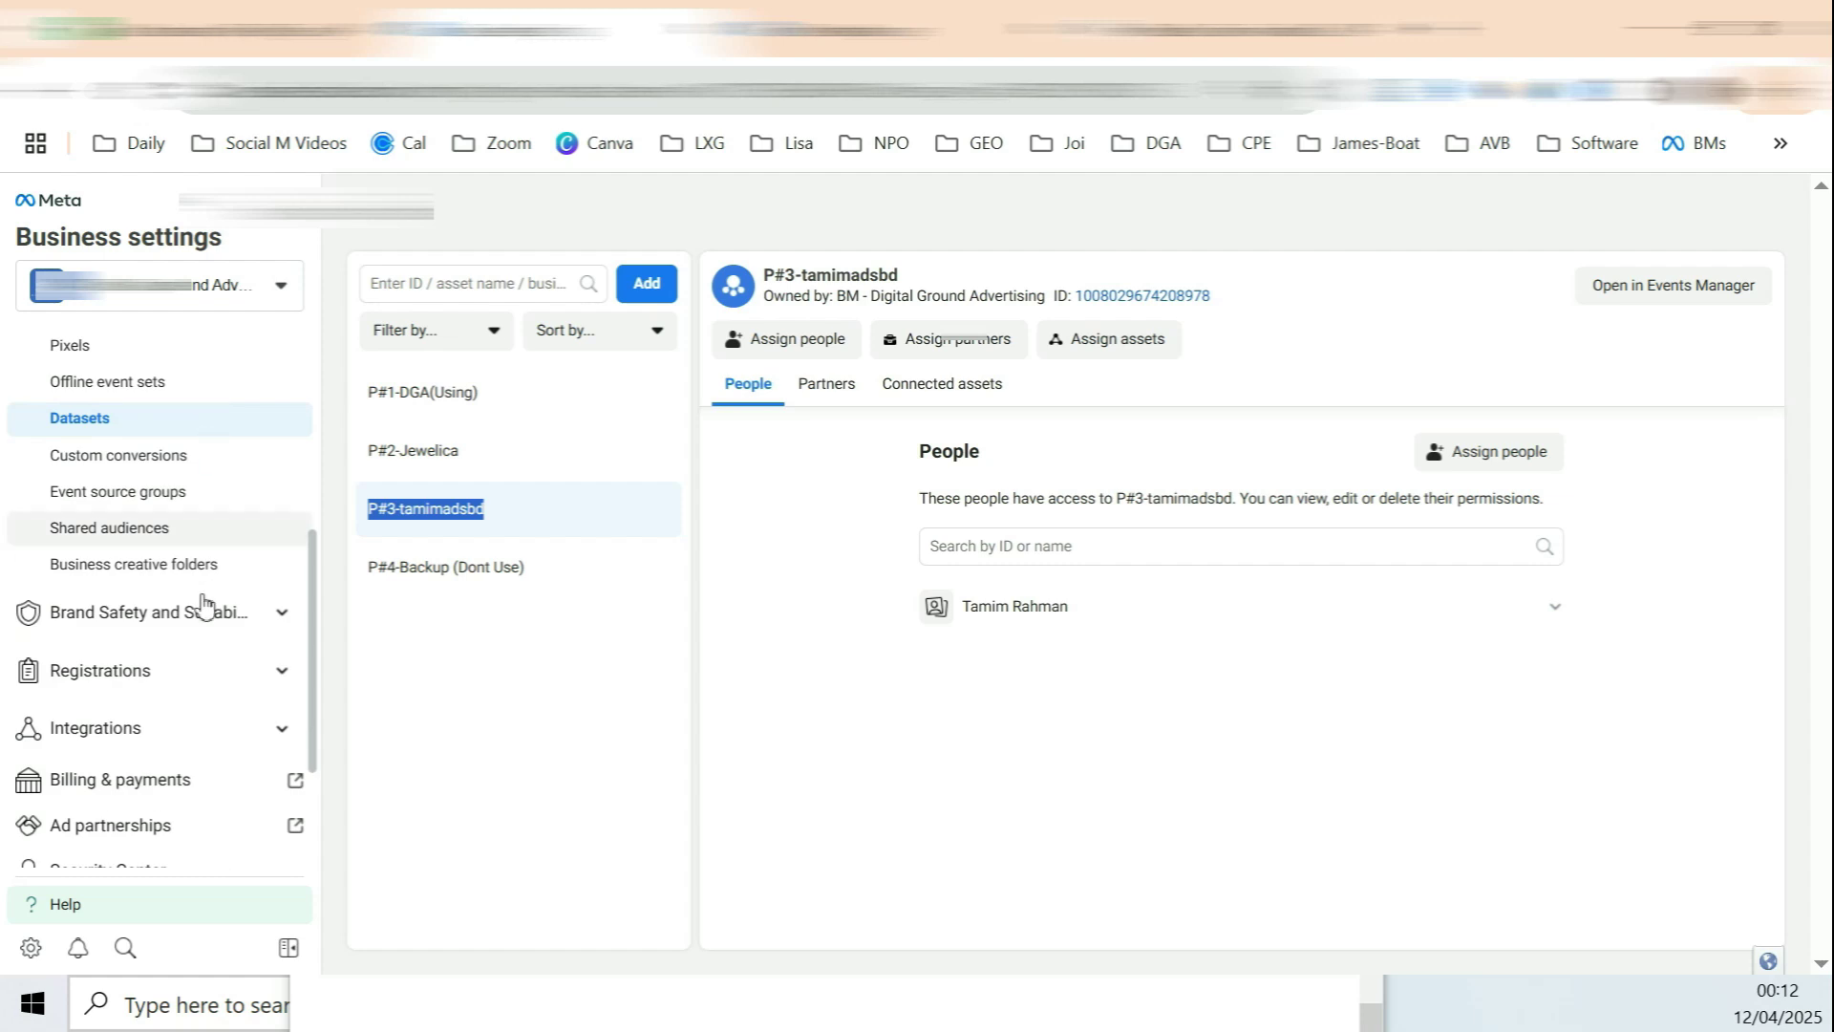
{"action": "left_click", "coordinate": [230, 629]}
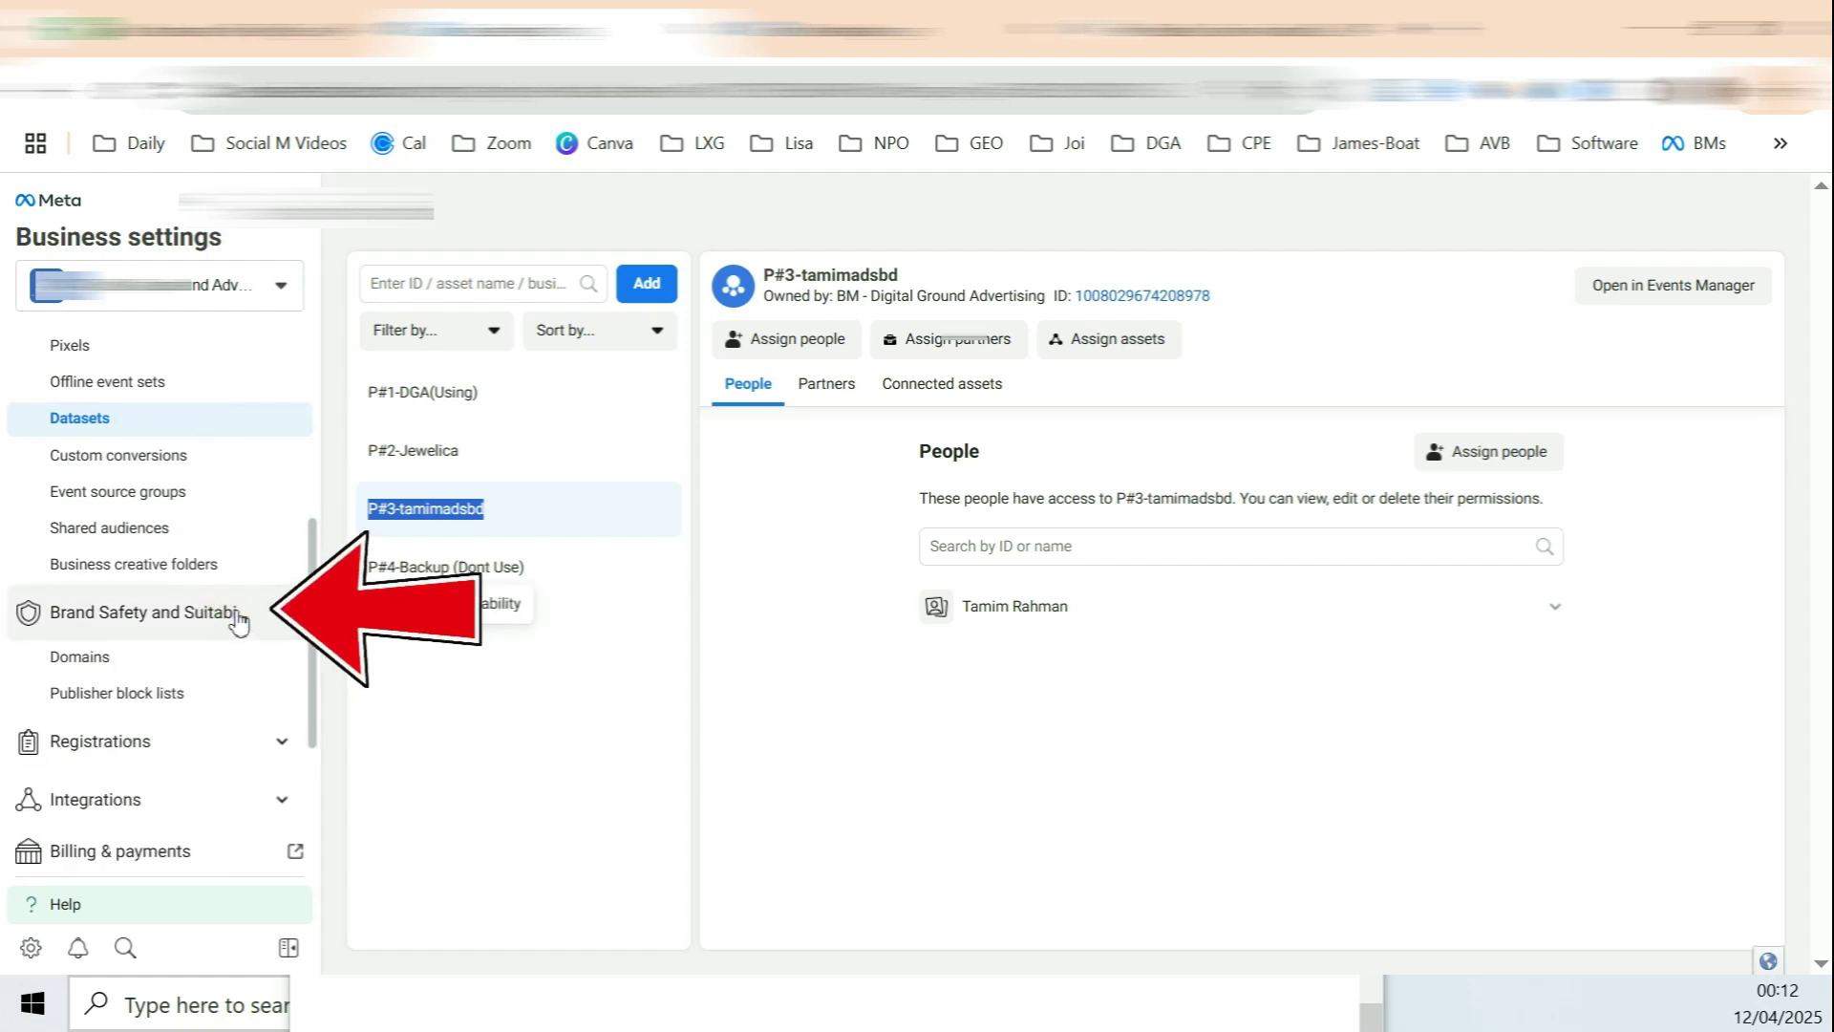
{"action": "left_click", "coordinate": [105, 665]}
Step: Copy the WordPress site address
{"action": "left_click", "coordinate": [1194, 28]}
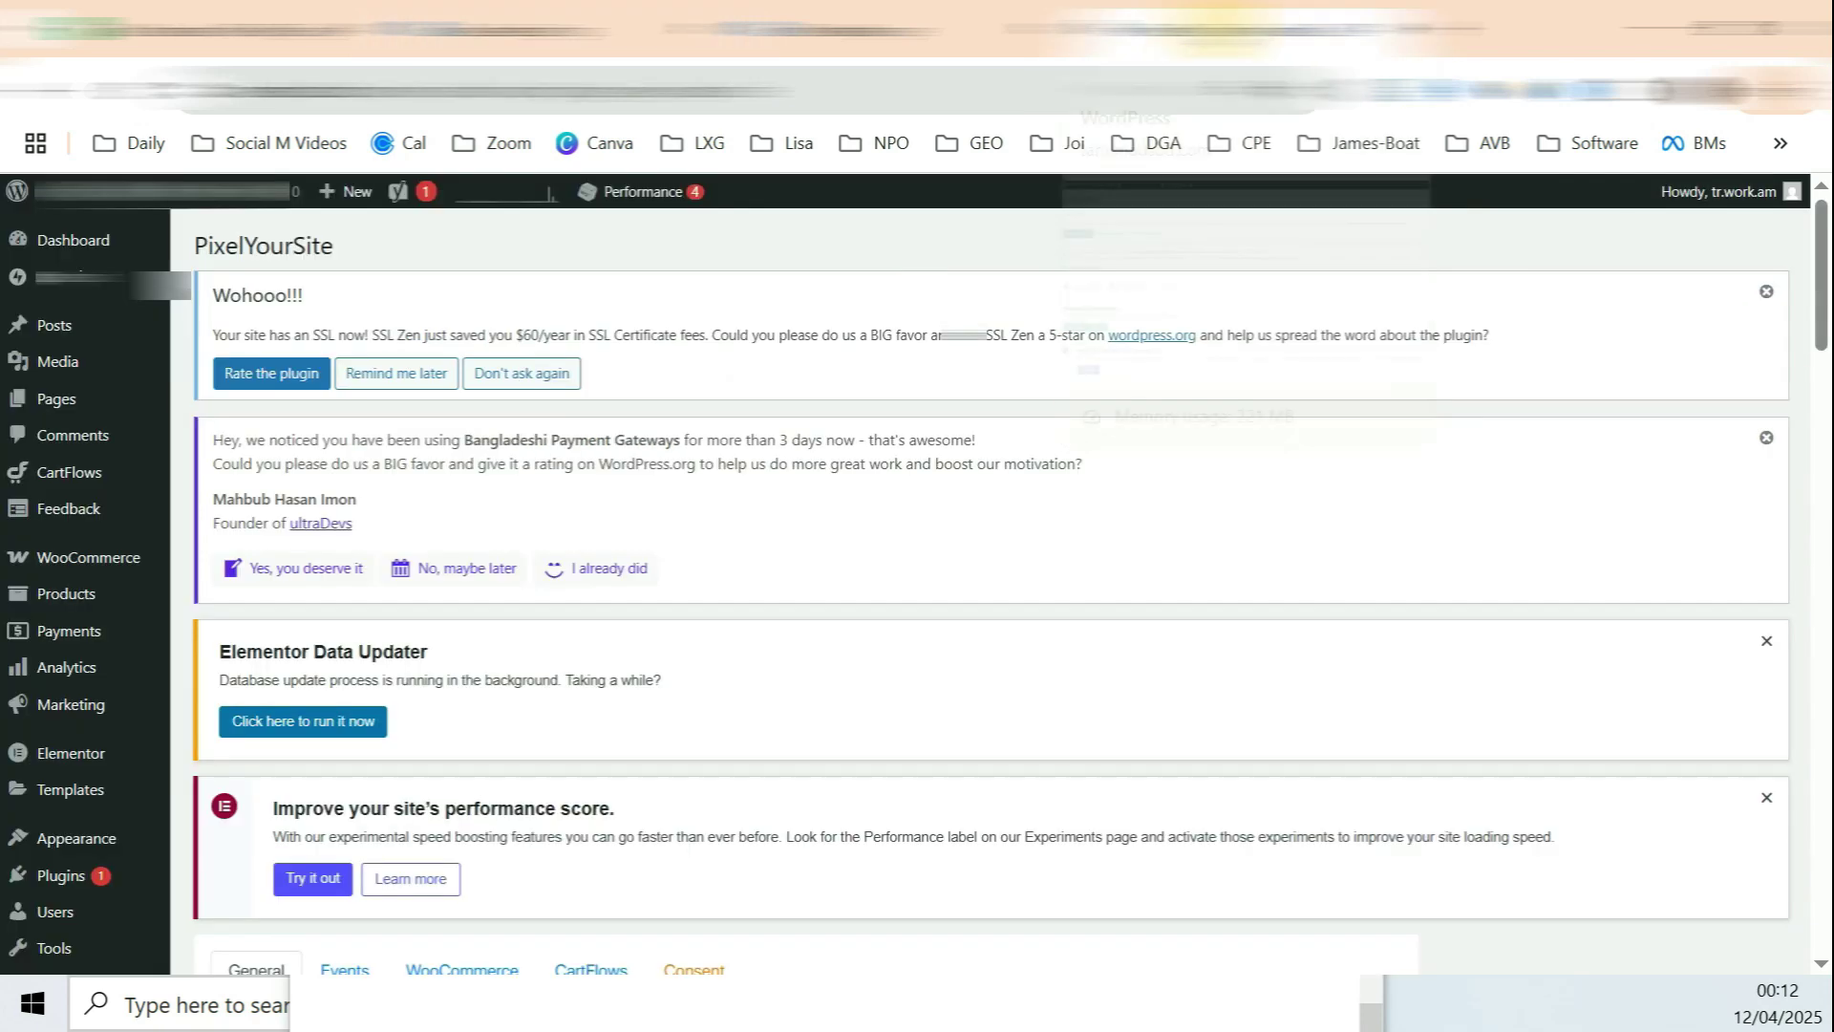
{"action": "left_click", "coordinate": [353, 90]}
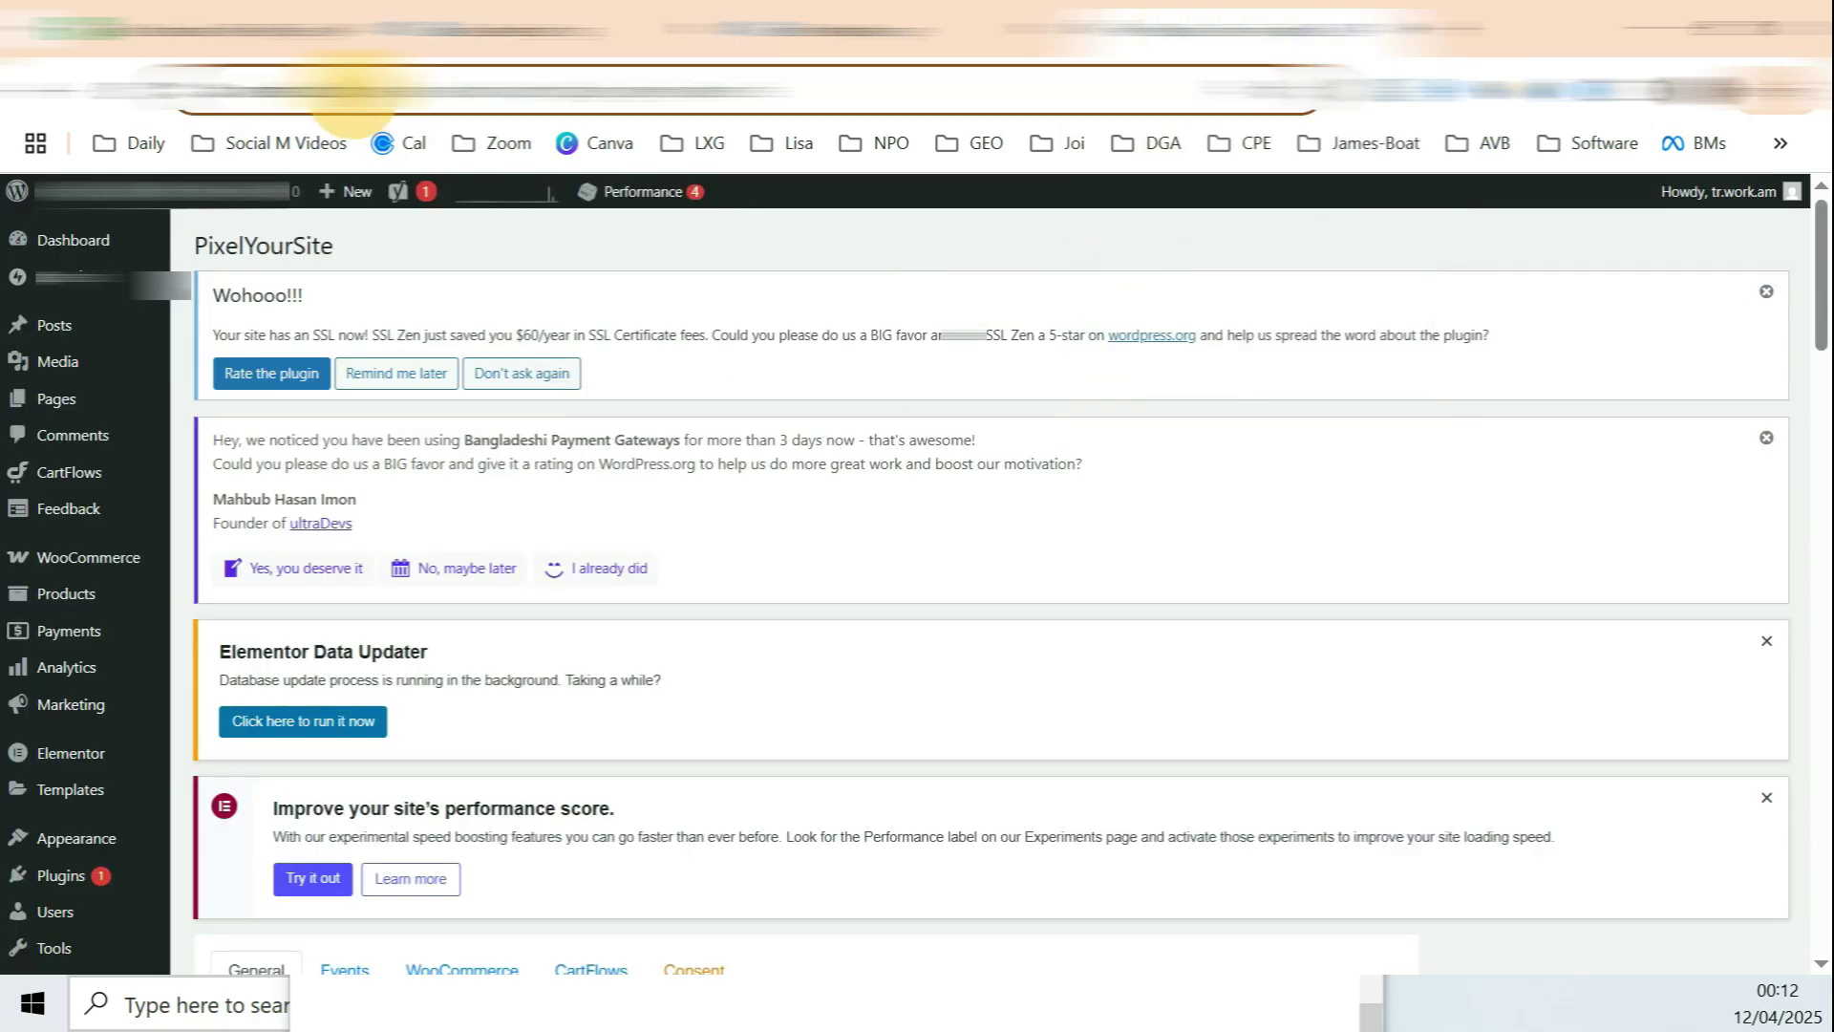
{"action": "right_click", "coordinate": [360, 103]}
{"action": "left_click", "coordinate": [424, 366]}
{"action": "left_click", "coordinate": [1041, 19]}
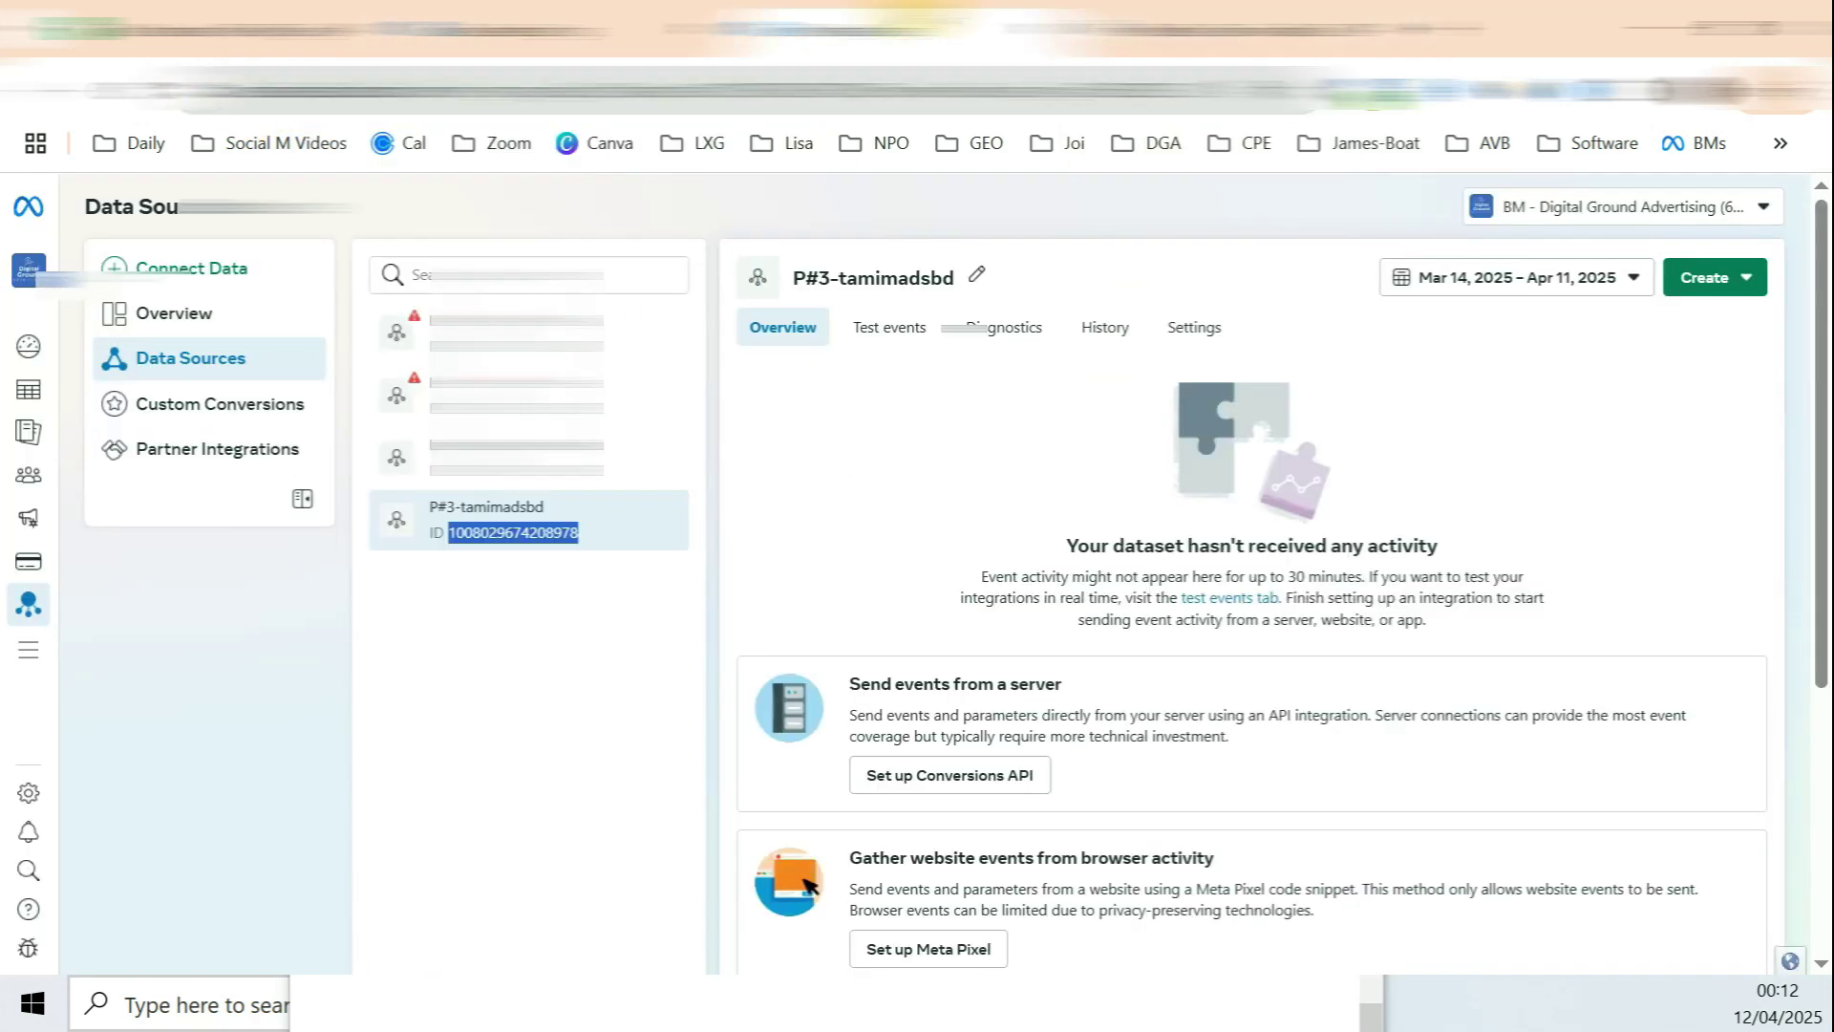
{"action": "left_click", "coordinate": [475, 30]}
{"action": "left_click", "coordinate": [525, 587]}
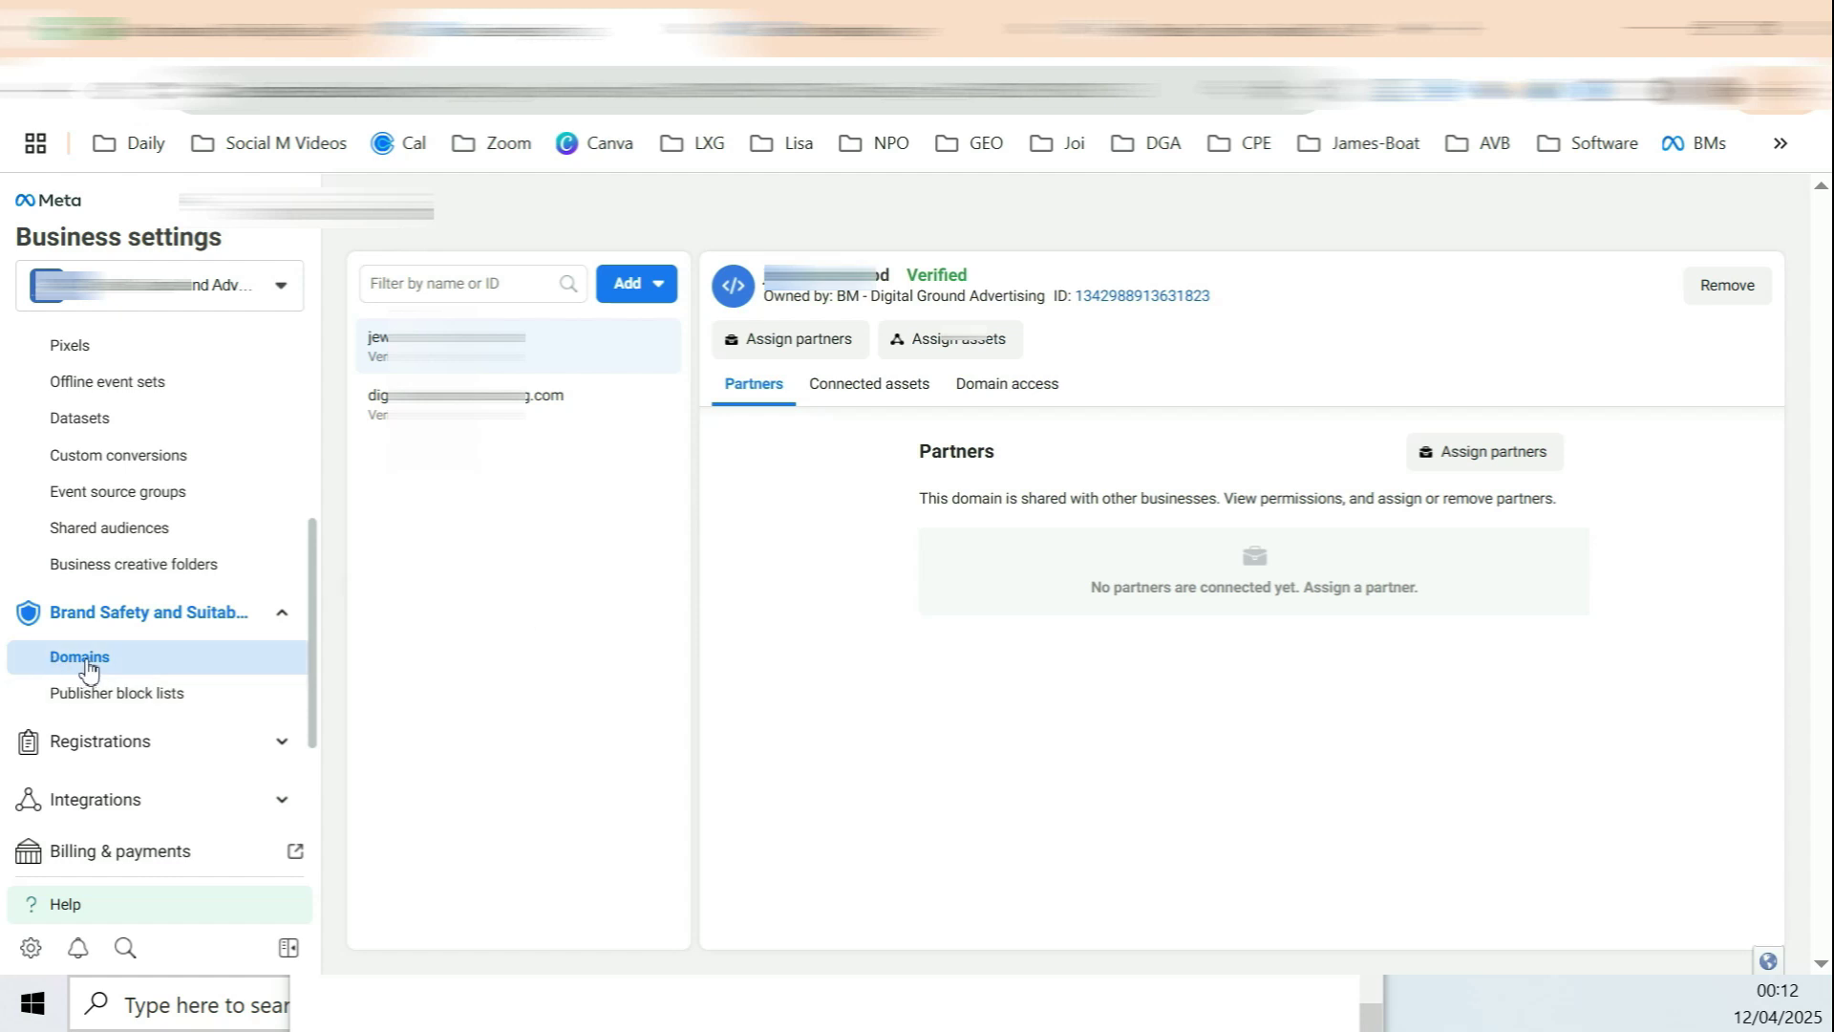
{"action": "left_click", "coordinate": [669, 292]}
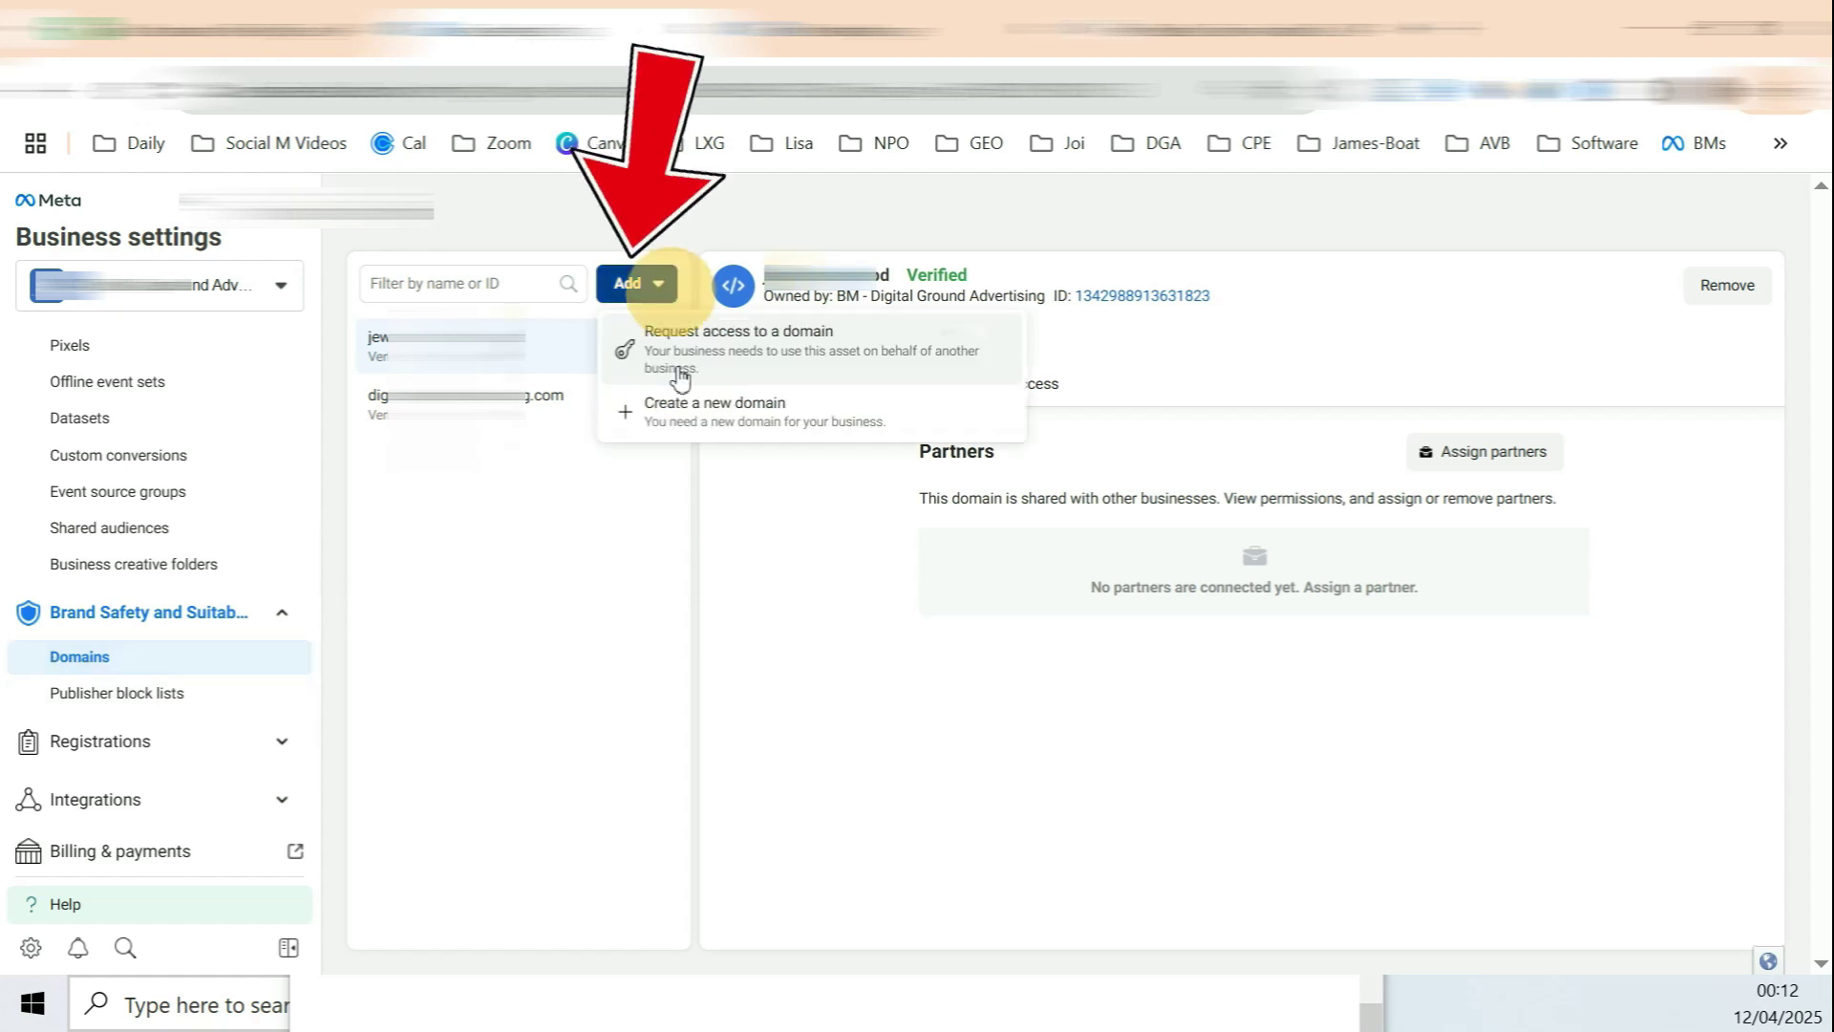
{"action": "left_click", "coordinate": [738, 423]}
{"action": "key", "text": "ctrl+v"}
{"action": "left_click_drag", "start_coordinate": [826, 511], "coordinate": [726, 532]}
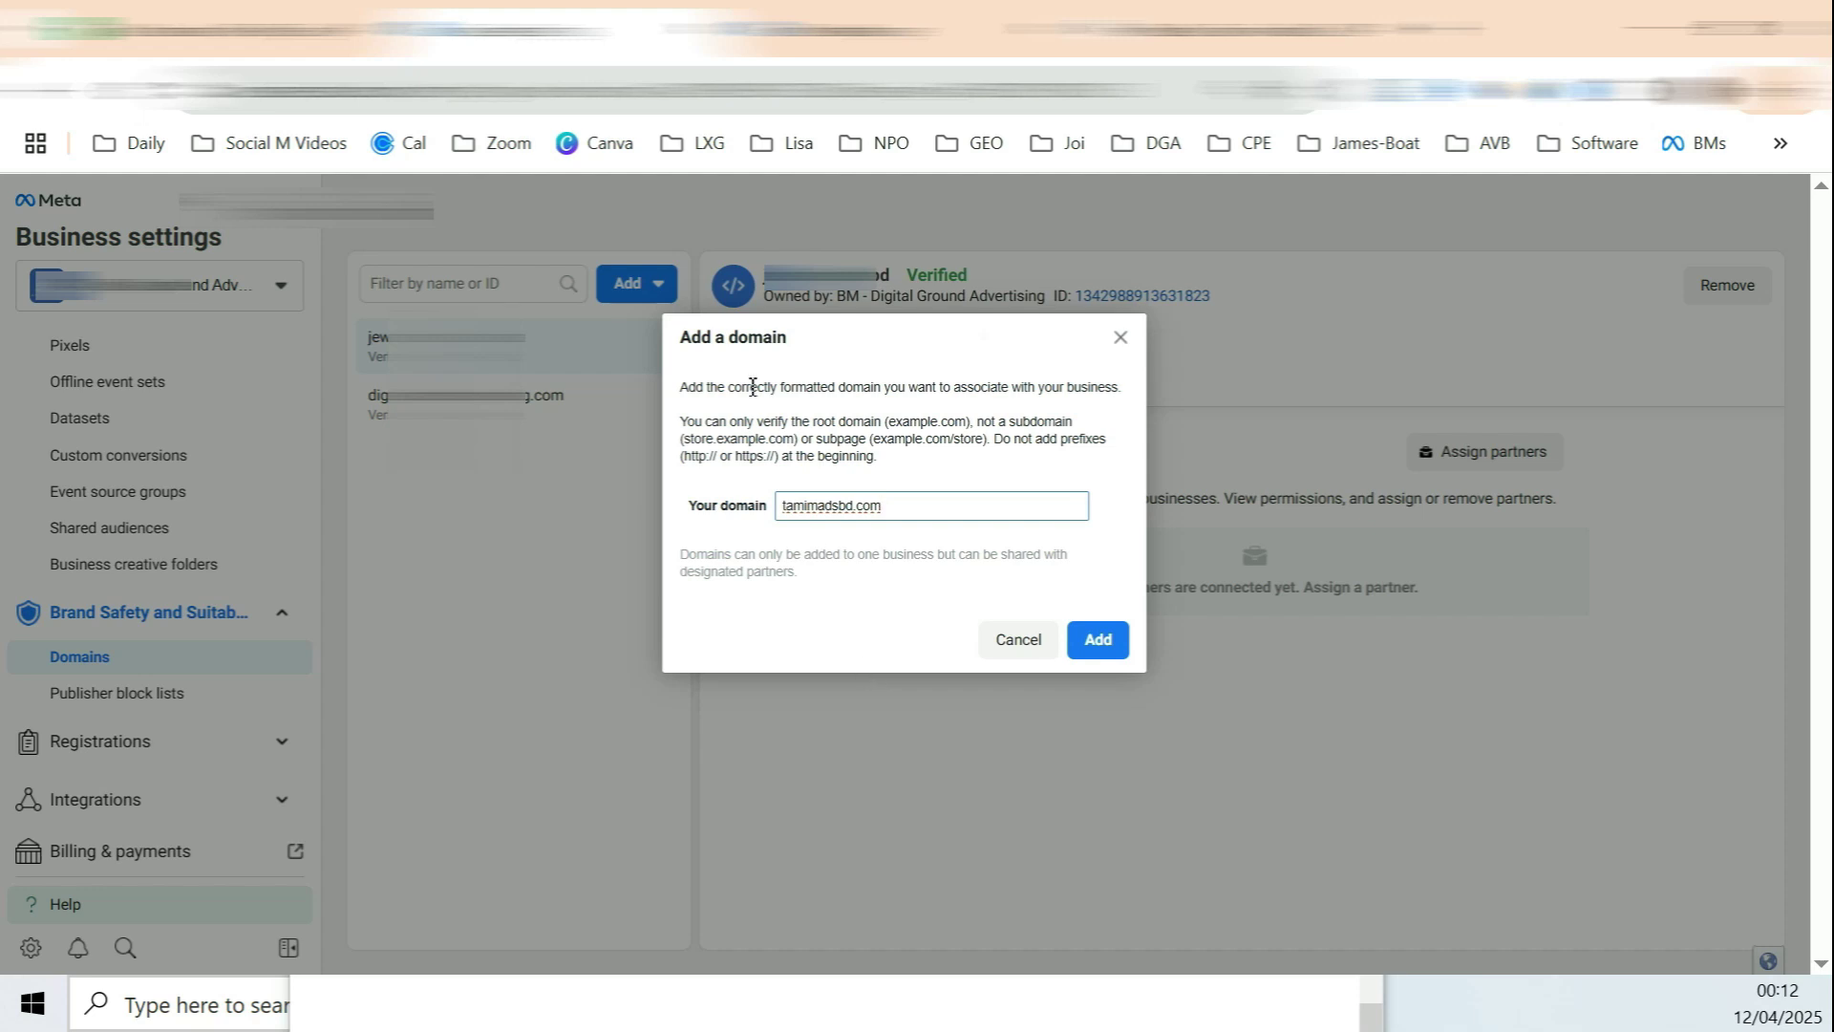
{"action": "mouse_move", "coordinate": [785, 511]}
{"action": "left_mouse_down"}
{"action": "mouse_move", "coordinate": [872, 506]}
{"action": "mouse_move", "coordinate": [784, 514]}
{"action": "left_mouse_up"}
{"action": "left_click", "coordinate": [783, 512]}
{"action": "left_click", "coordinate": [1098, 640]}
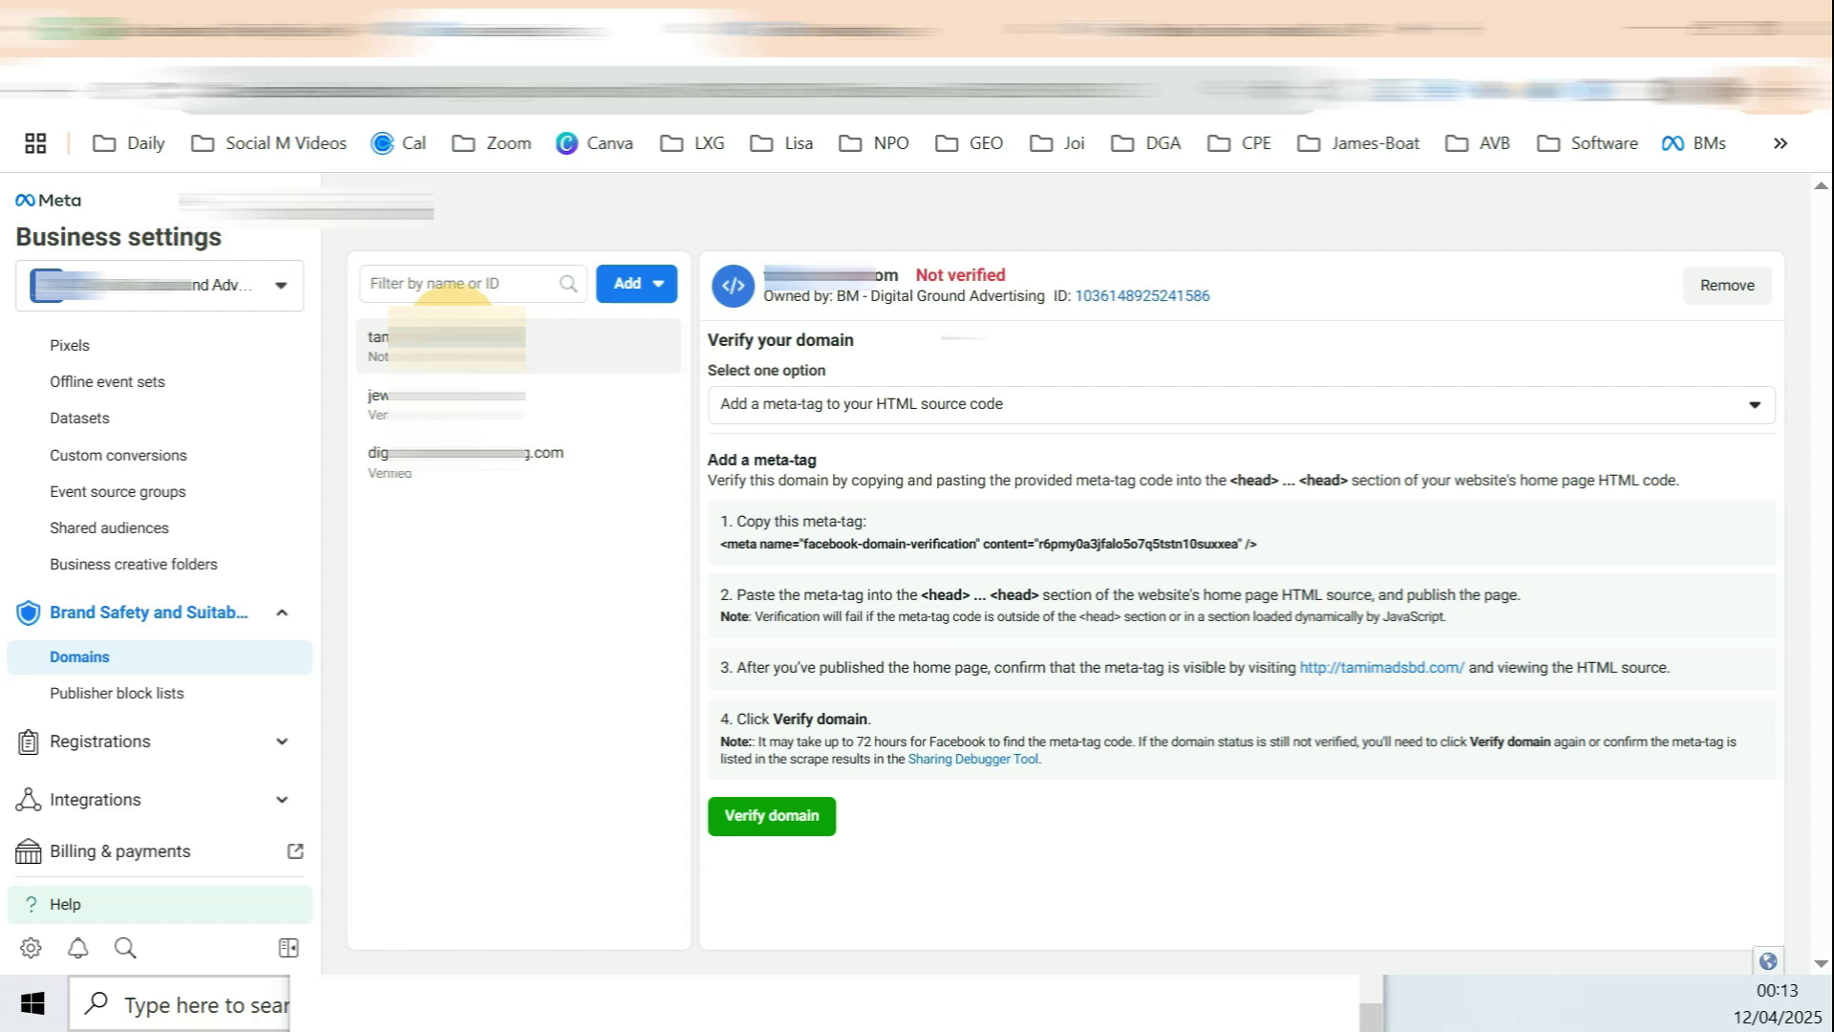
Step: Keep meta-tag verification and open the domain verification field in PixelYourSite's Meta Pixel settings
{"action": "left_click_drag", "start_coordinate": [761, 403], "coordinate": [974, 406]}
{"action": "left_click", "coordinate": [958, 450]}
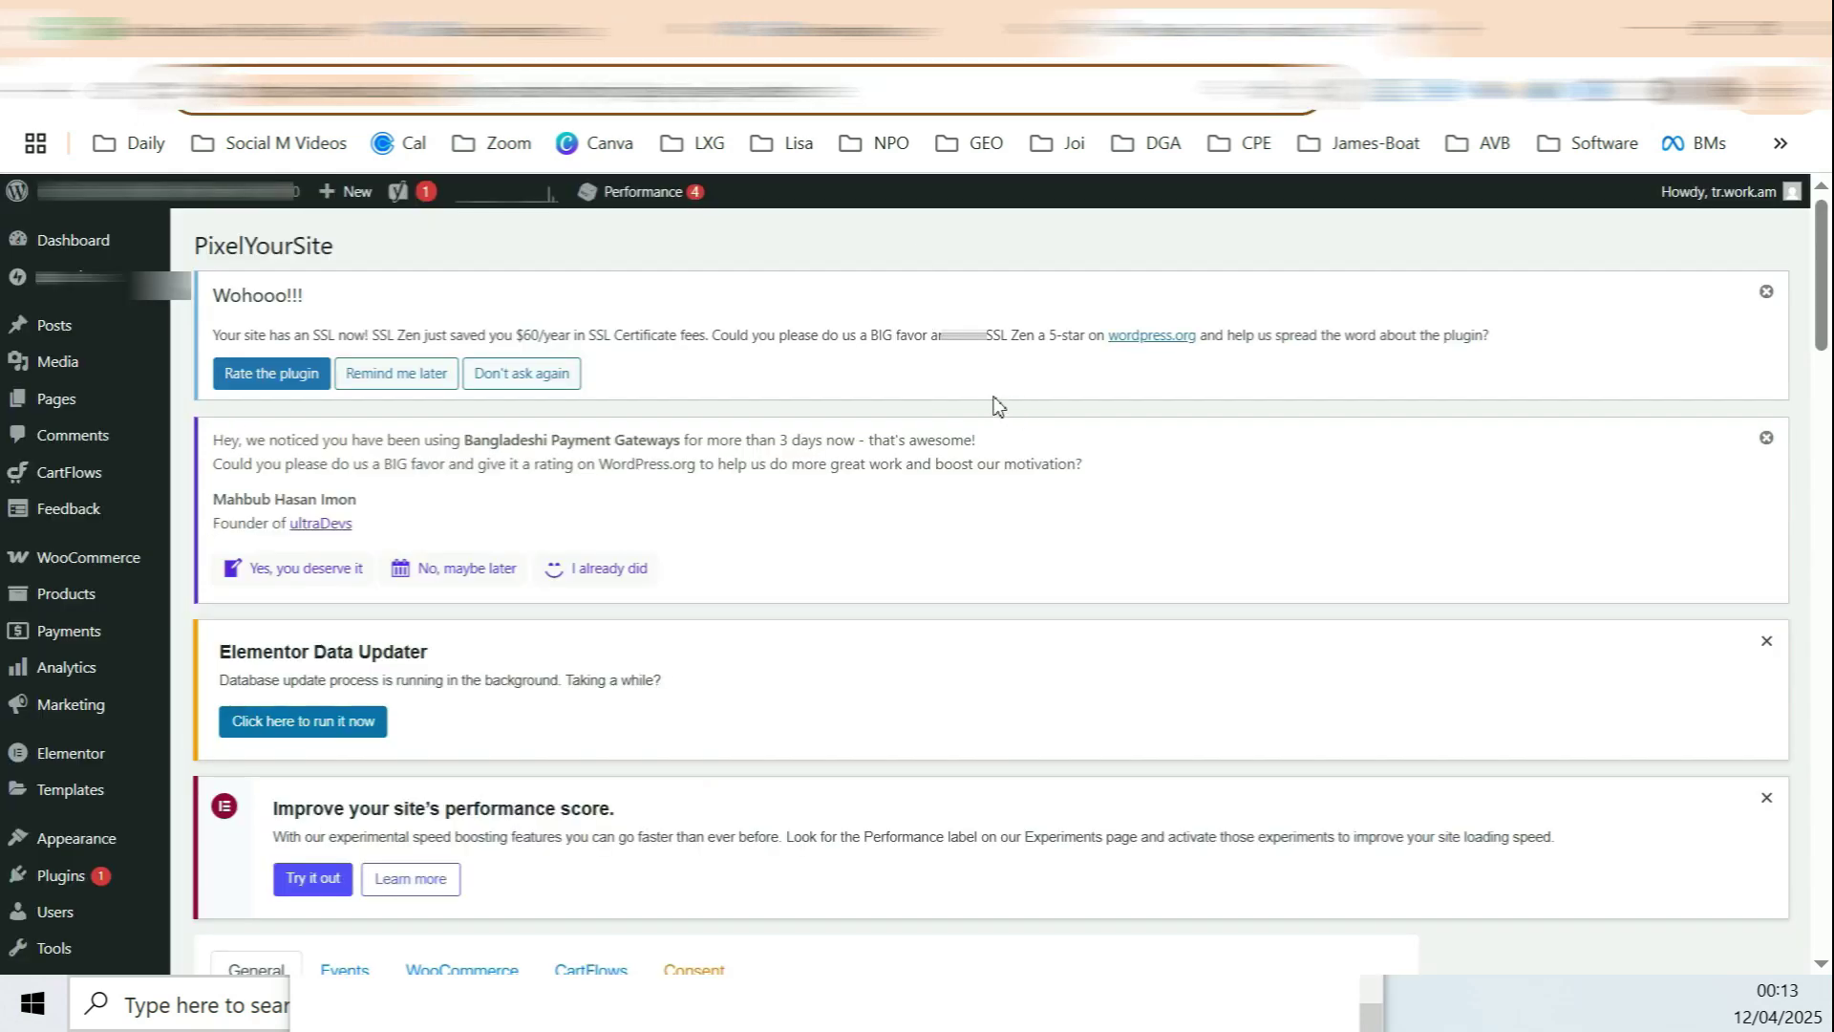
{"action": "scroll", "coordinate": [996, 406], "scroll_direction": "down", "scroll_amount": 6}
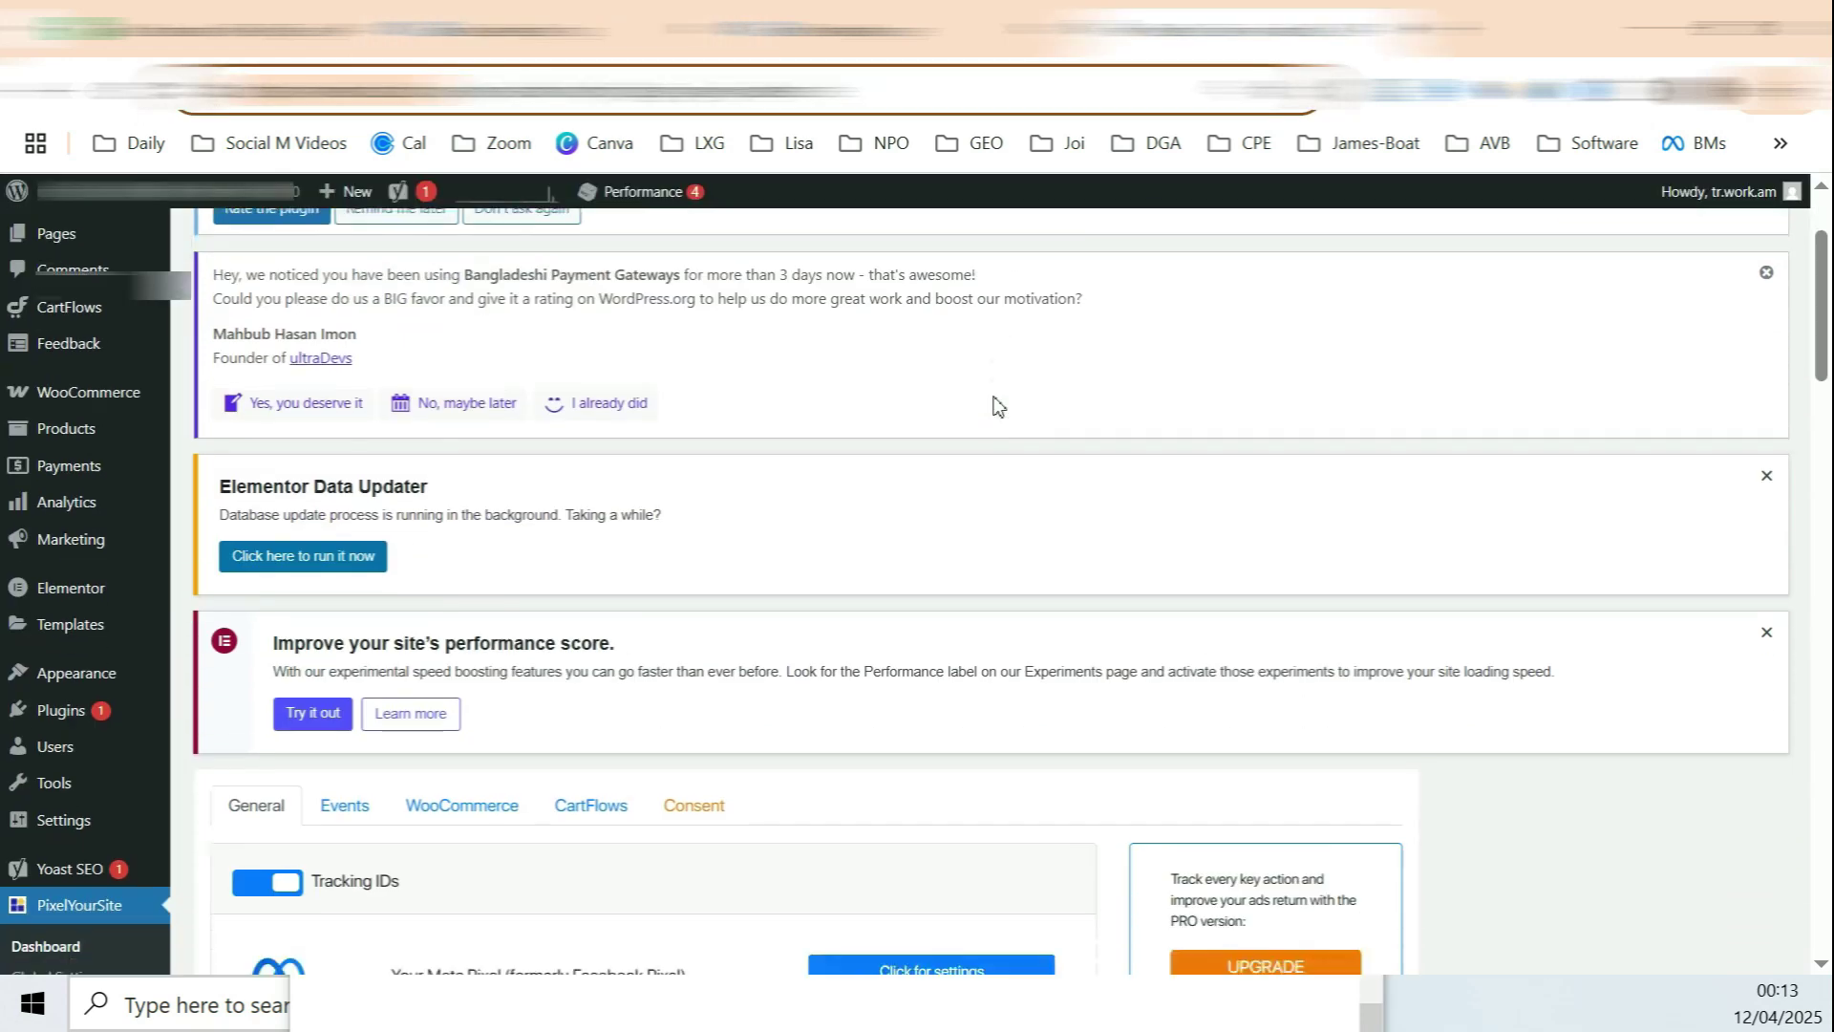
{"action": "left_click", "coordinate": [256, 397]}
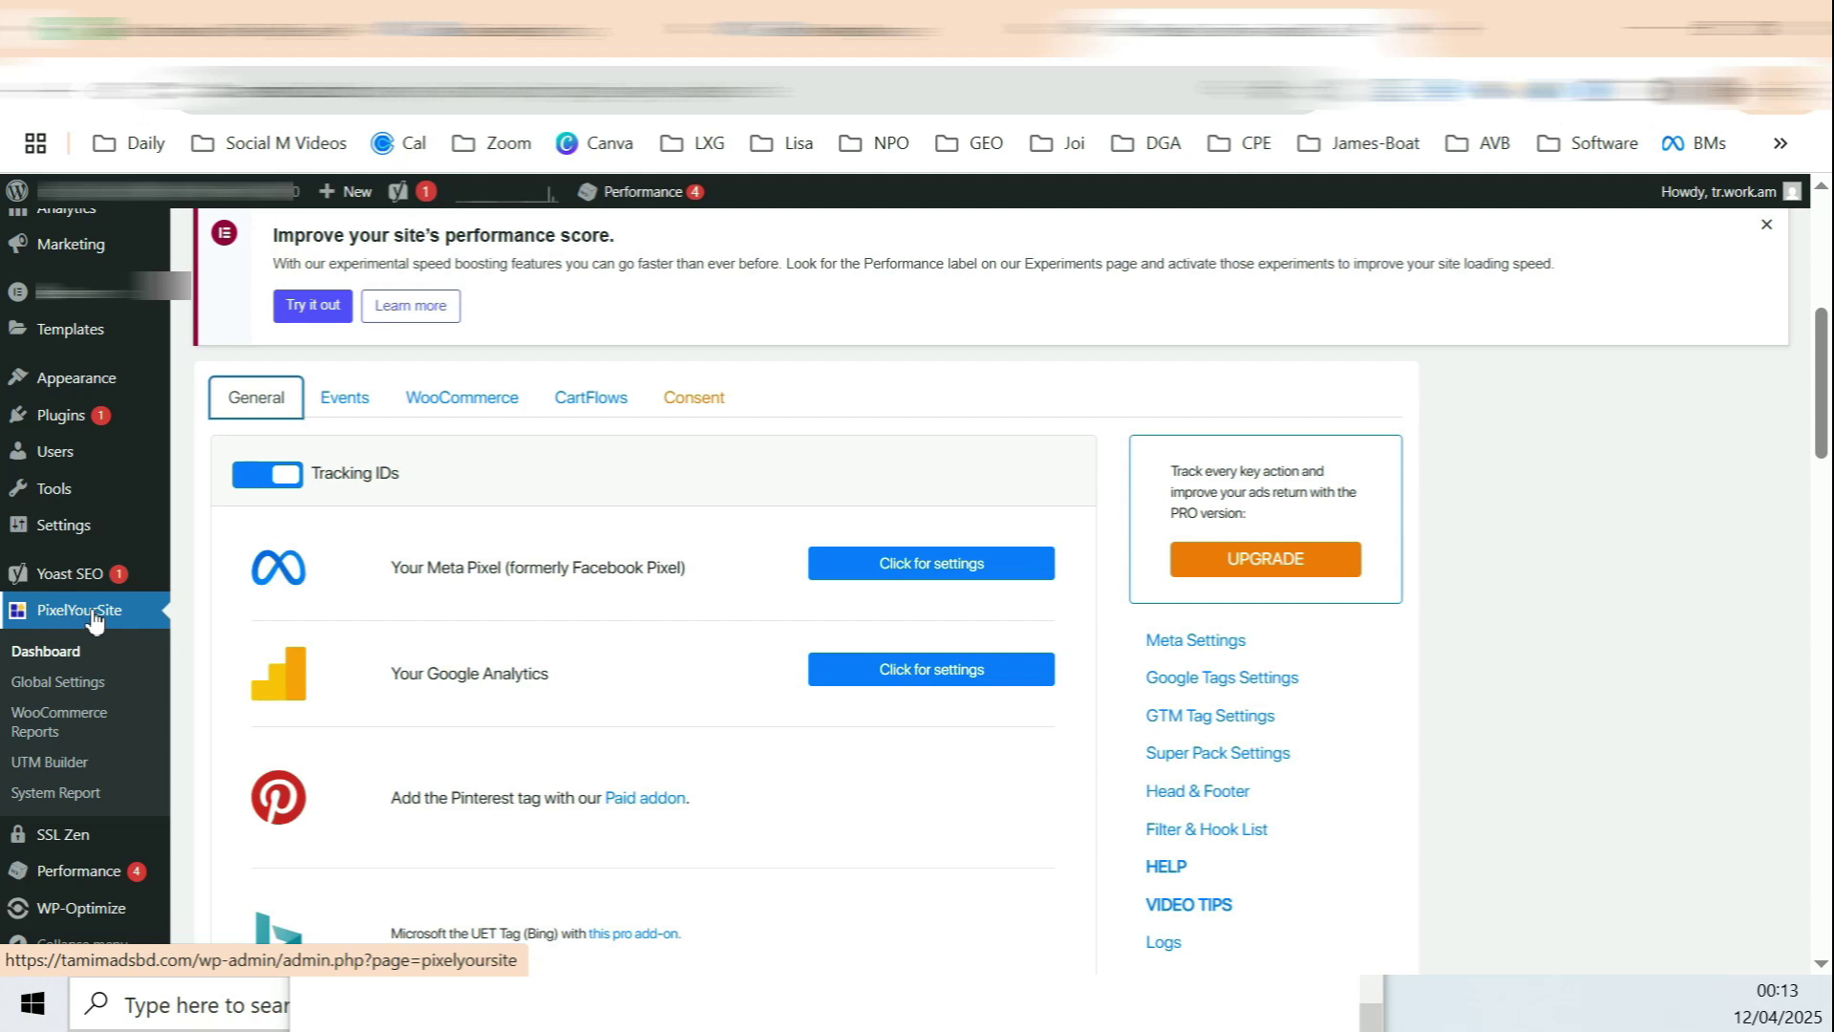
{"action": "left_click", "coordinate": [944, 571]}
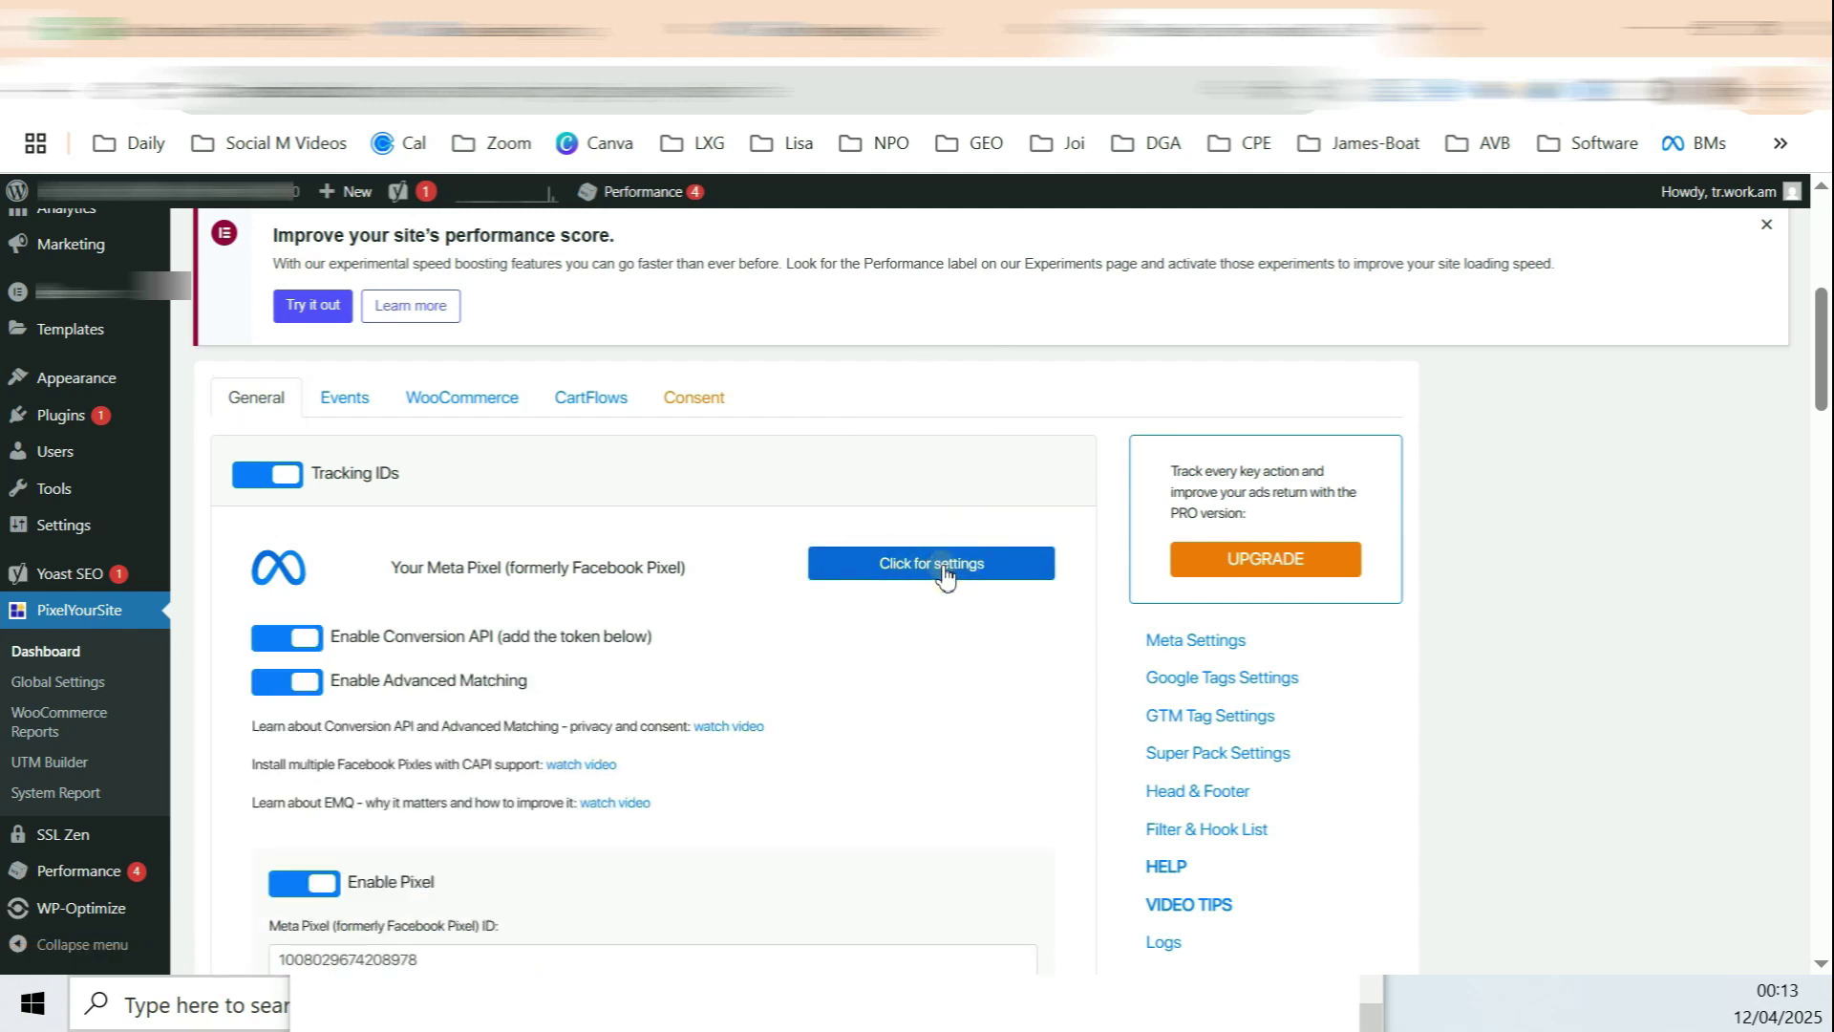
{"action": "scroll", "coordinate": [742, 491], "scroll_direction": "down", "scroll_amount": 8}
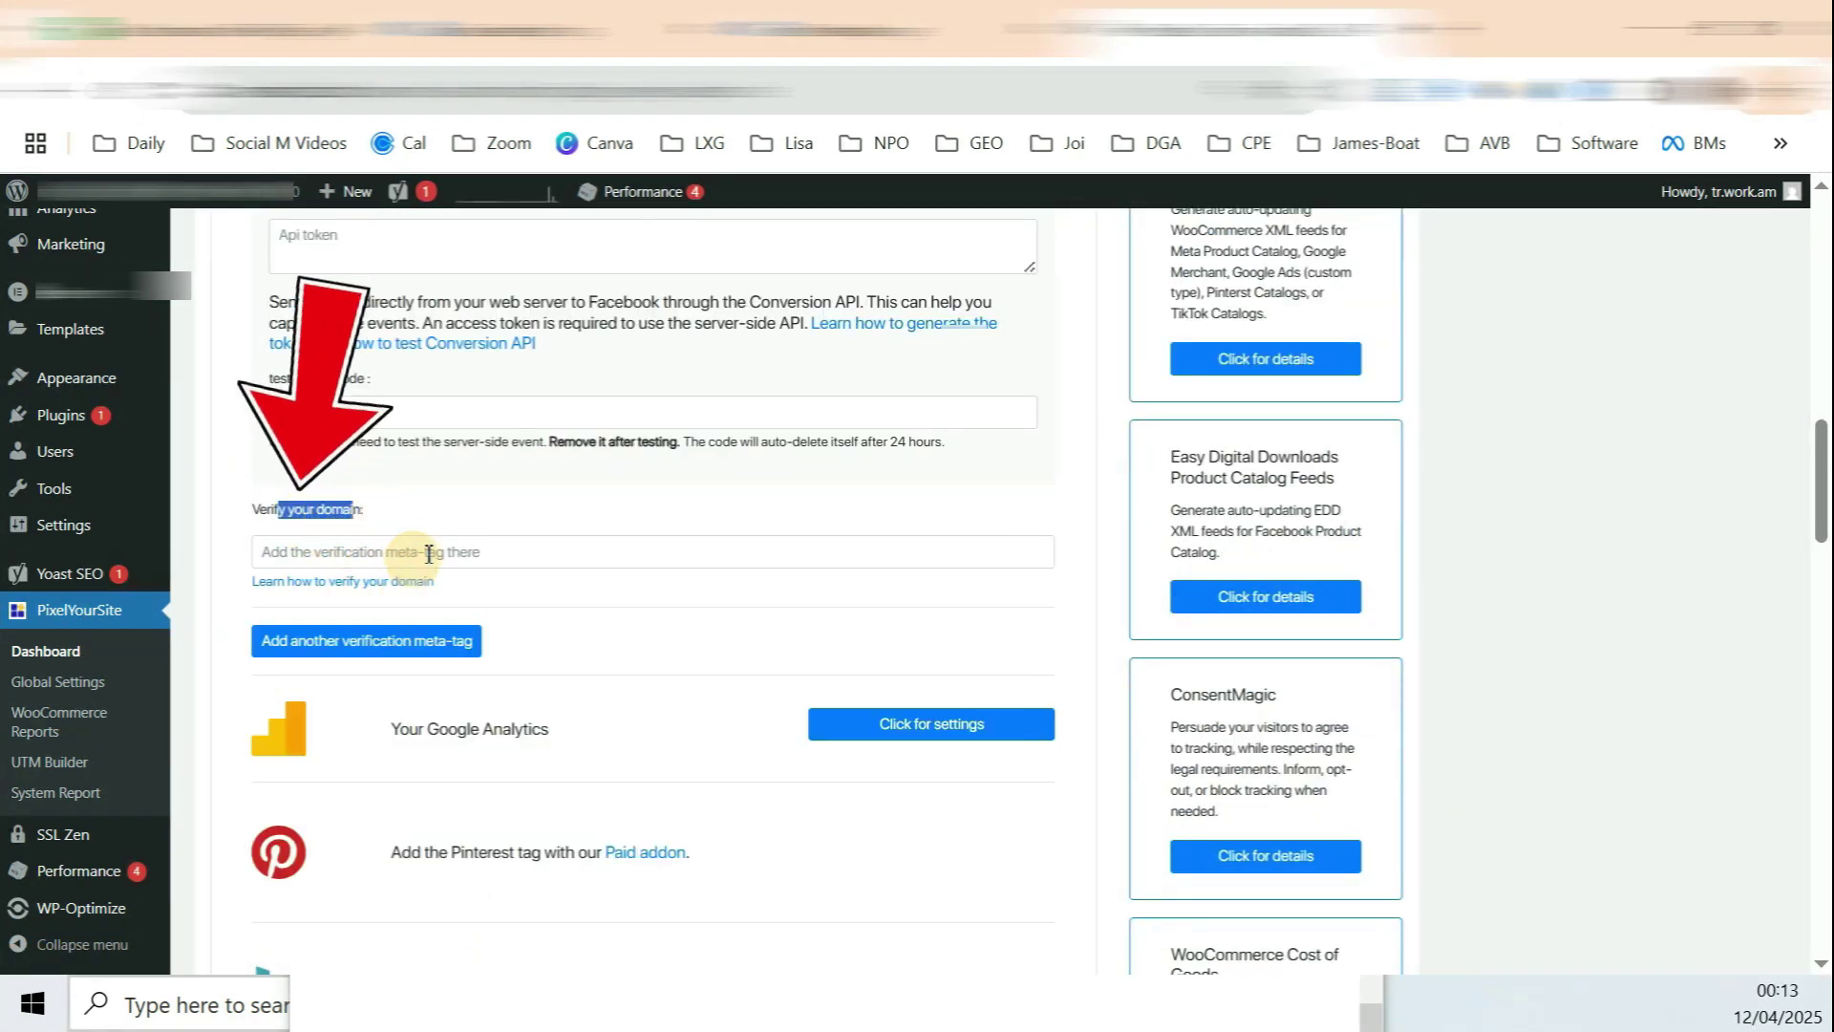
{"action": "left_click", "coordinate": [429, 553]}
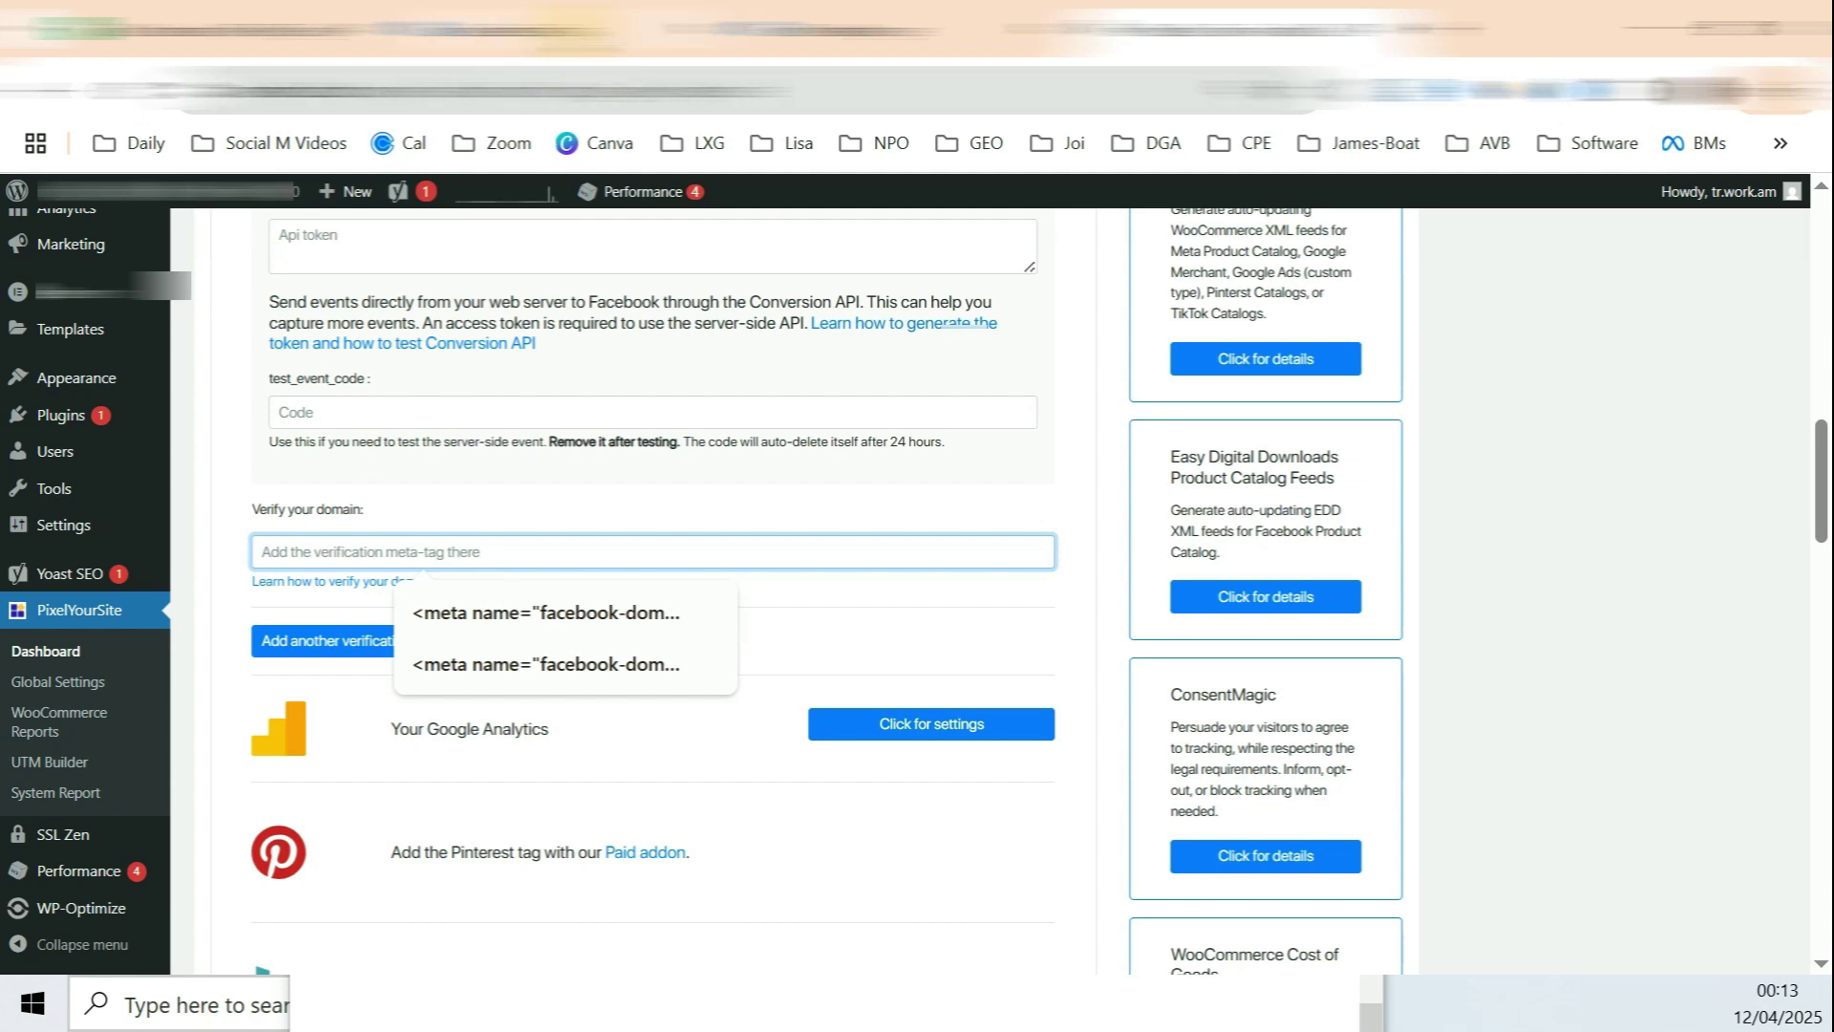
Step: Paste the facebook-domain-verification meta-tag into Verify your domain and save the settings
{"action": "left_click", "coordinate": [562, 43]}
{"action": "left_click_drag", "start_coordinate": [1281, 548], "coordinate": [719, 543]}
{"action": "key", "text": "ctrl+Tab"}
{"action": "scroll", "coordinate": [630, 679], "scroll_direction": "down", "scroll_amount": 10}
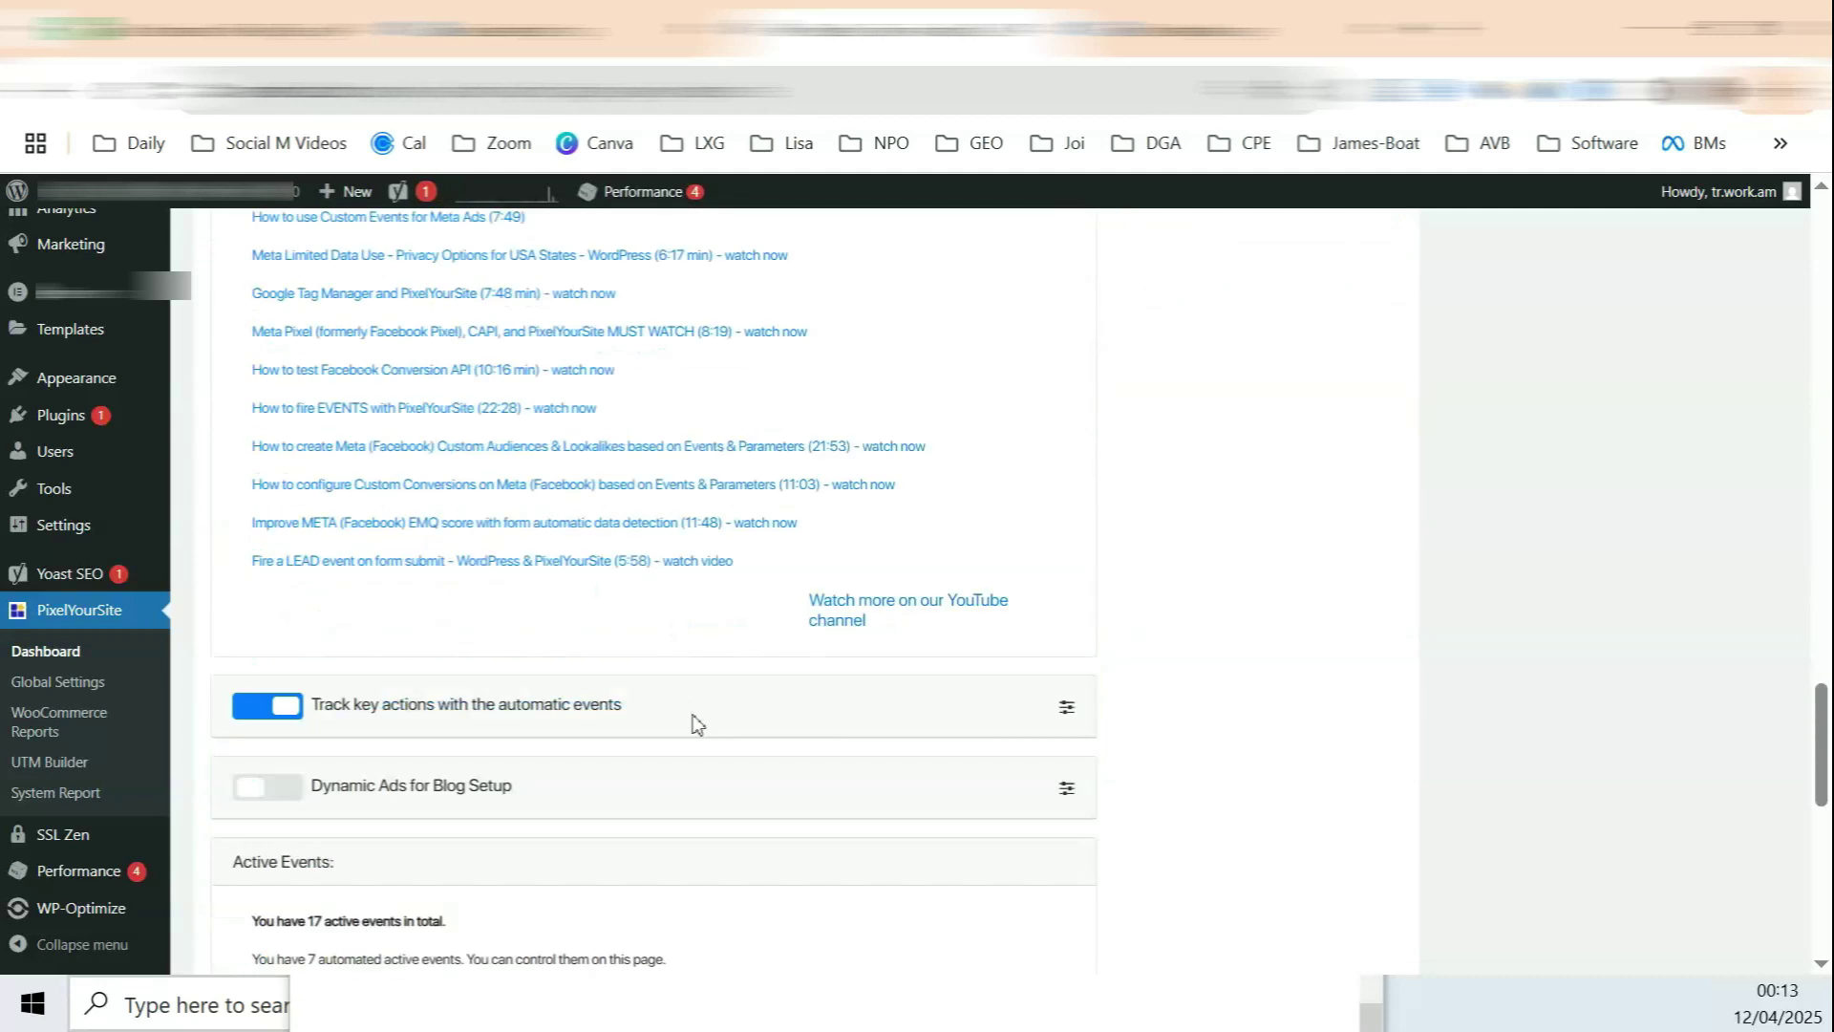
{"action": "scroll", "coordinate": [697, 723], "scroll_direction": "down", "scroll_amount": 10}
{"action": "left_click", "coordinate": [667, 831]}
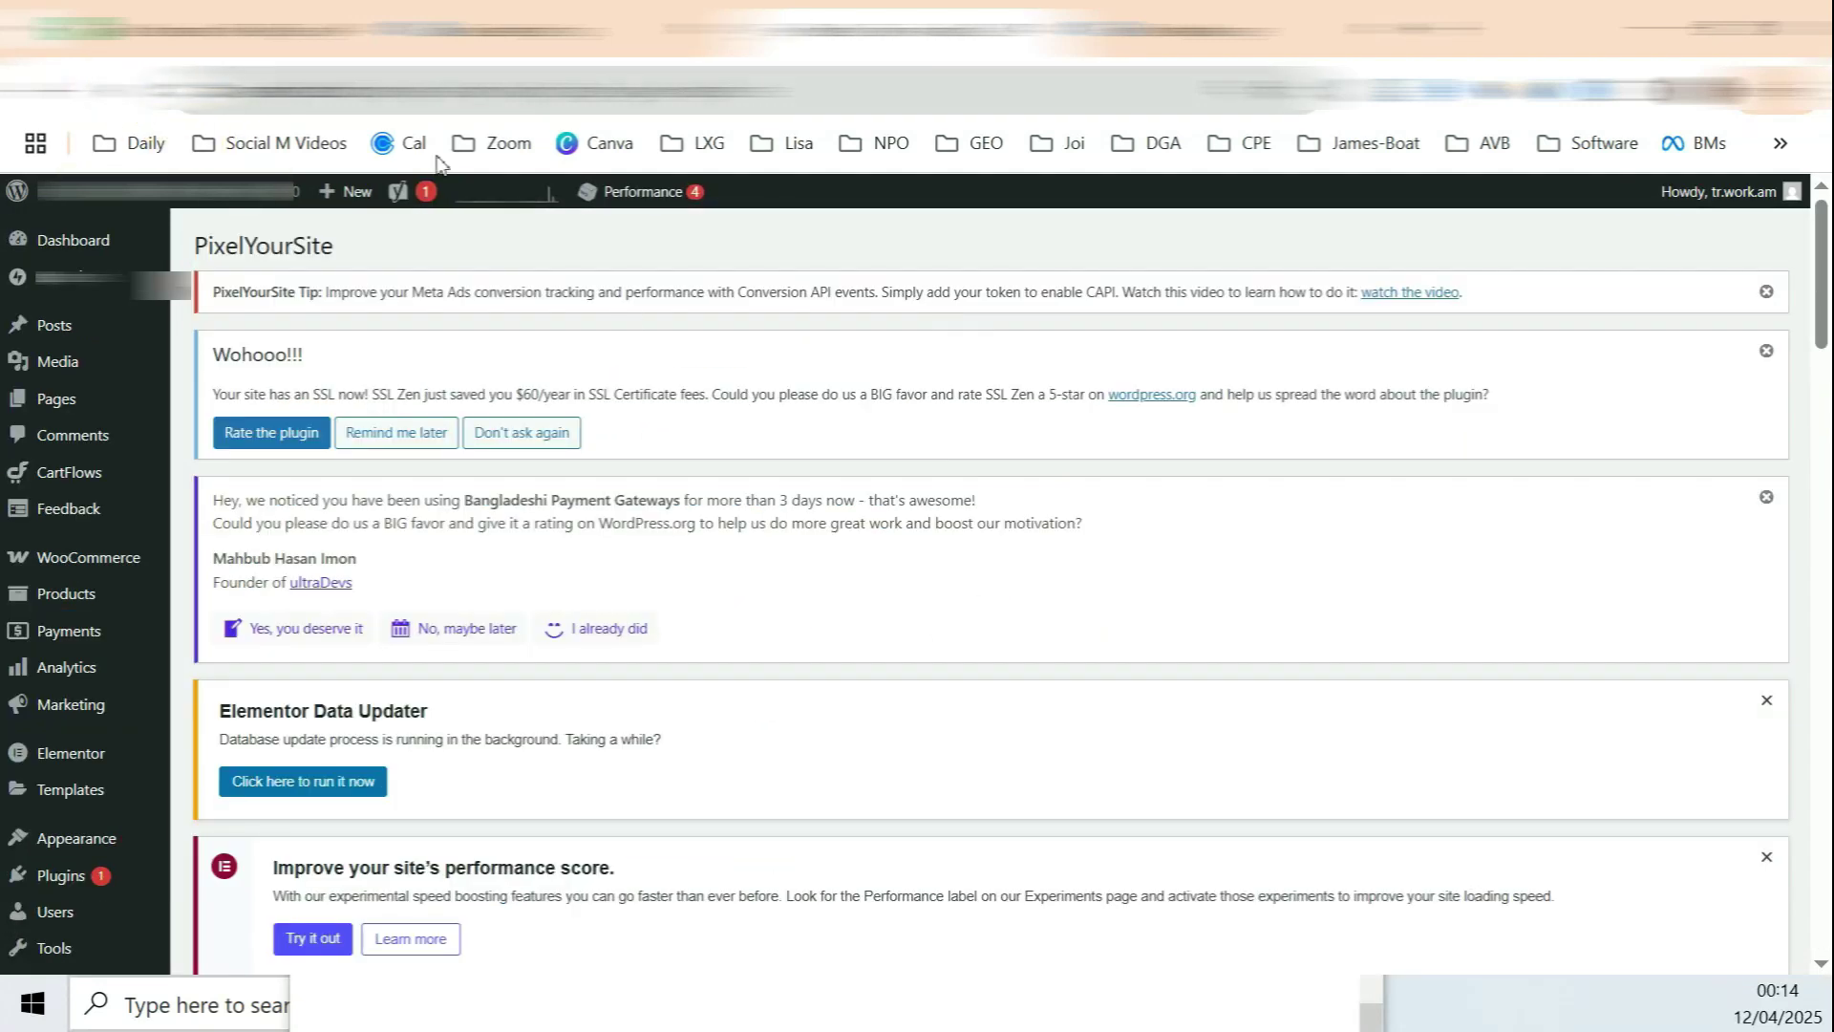
{"action": "left_click", "coordinate": [534, 28]}
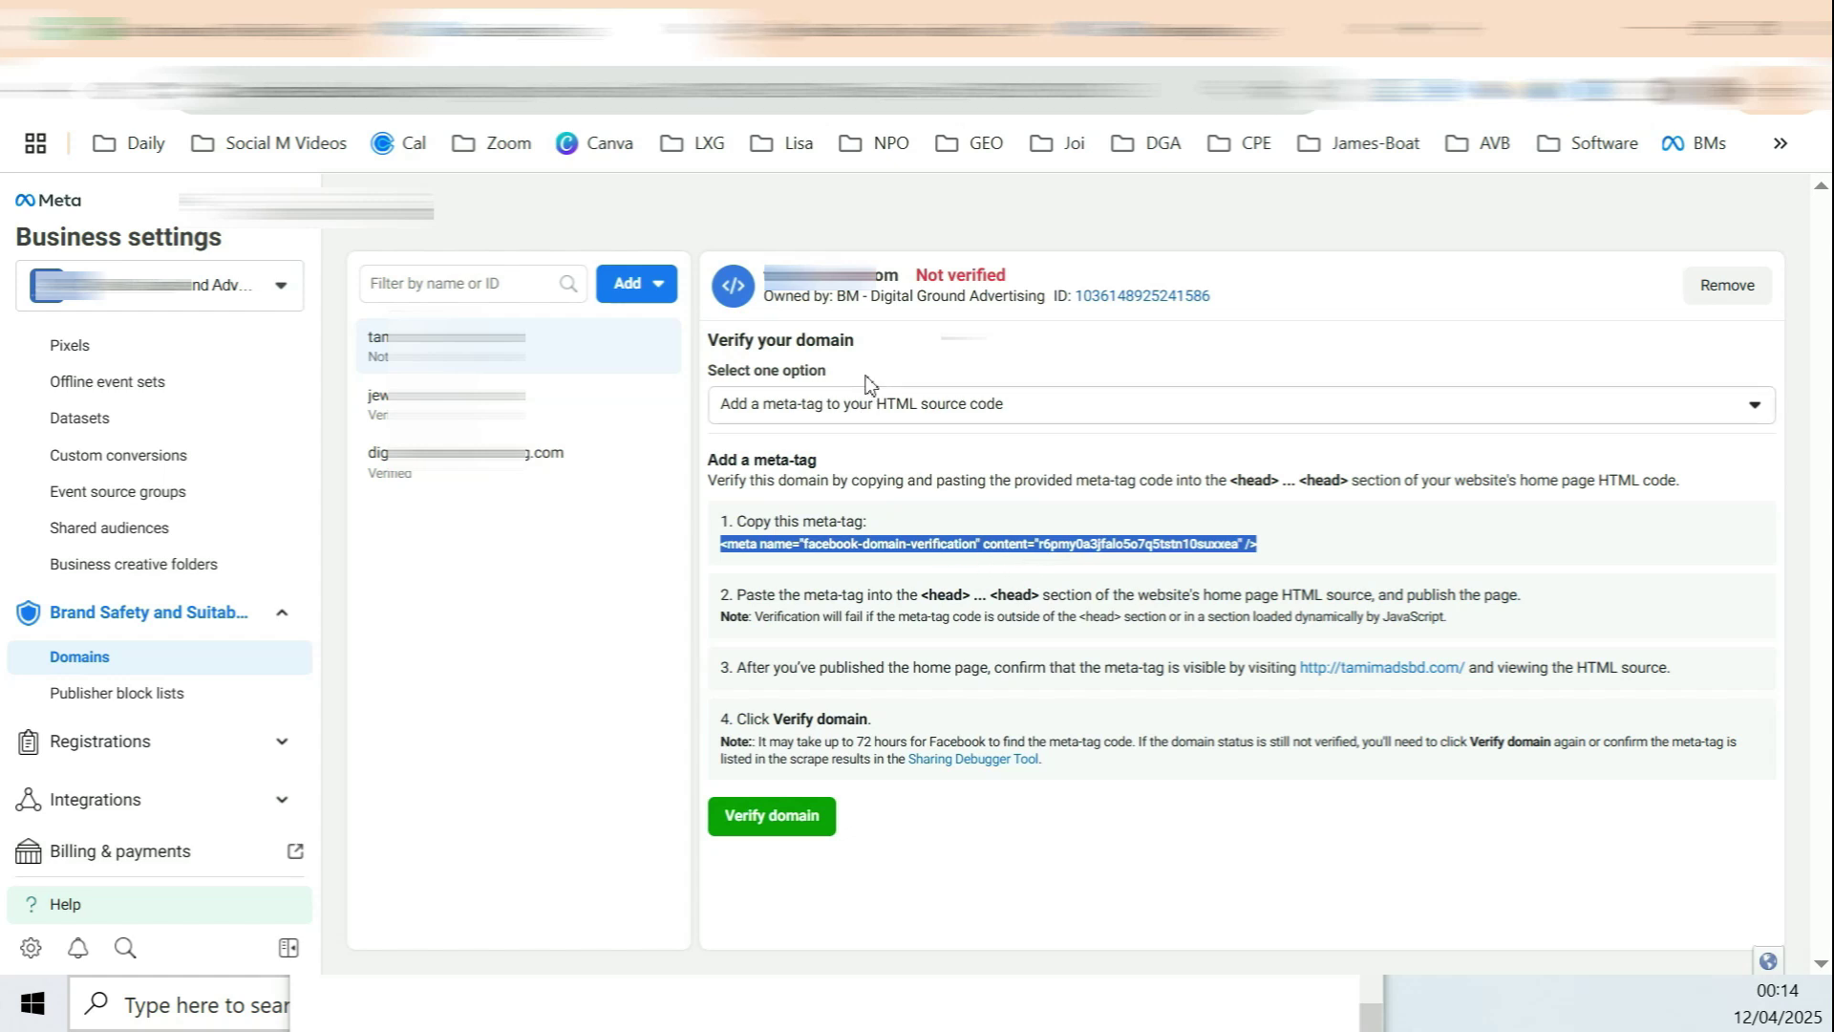
Step: Verify tamimadsbd.com, close the confirmation, and go back to the P#3 dataset
{"action": "left_click", "coordinate": [785, 819]}
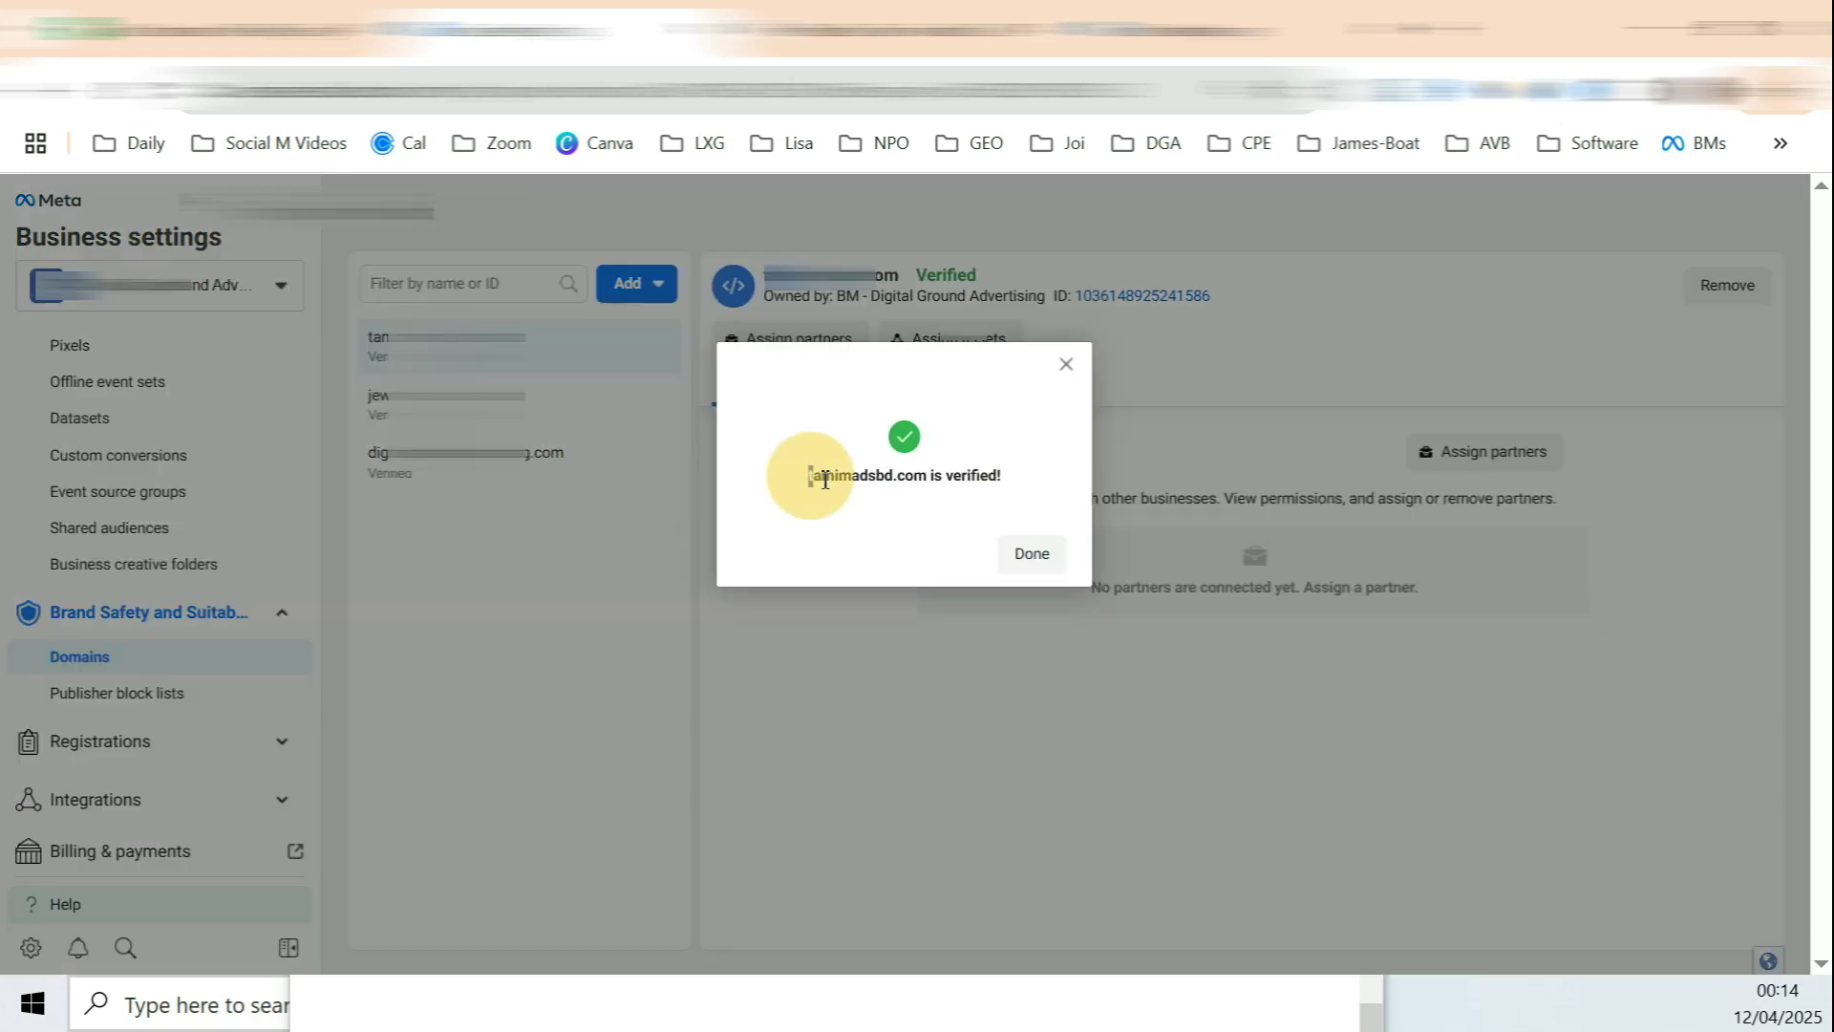
{"action": "left_click_drag", "start_coordinate": [808, 475], "coordinate": [988, 481]}
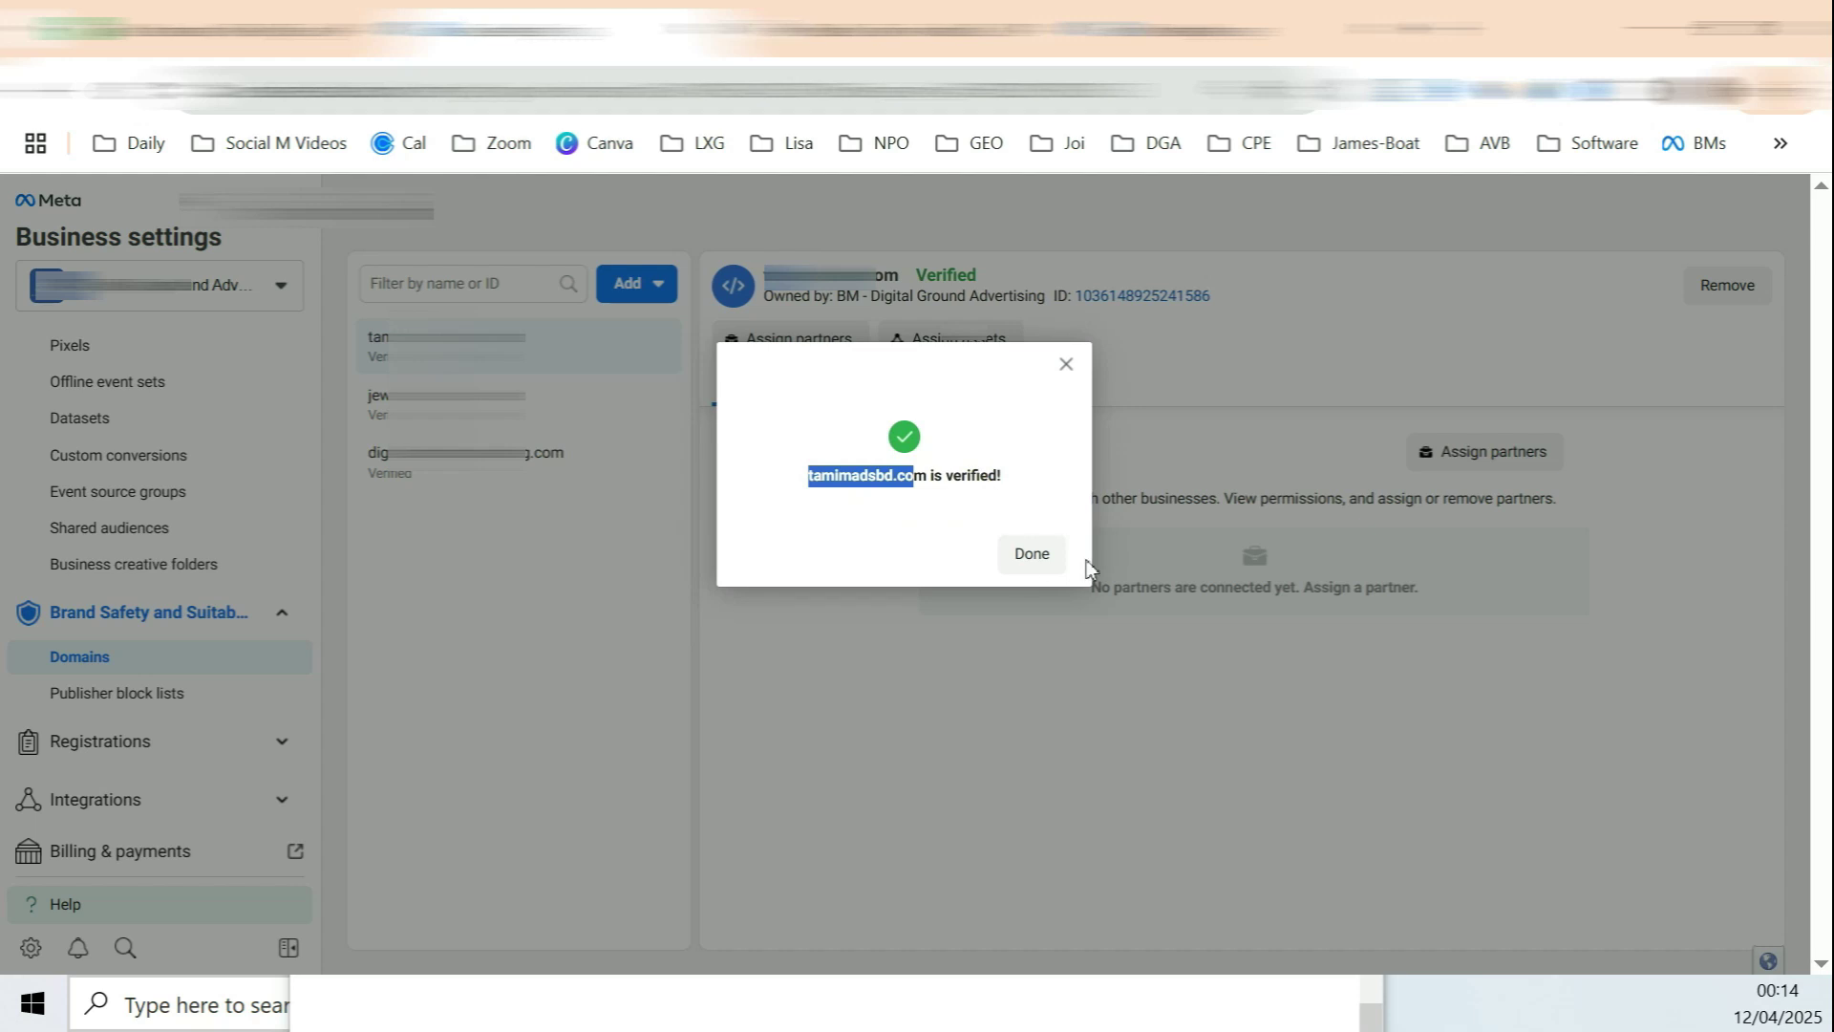
{"action": "left_click", "coordinate": [1050, 563]}
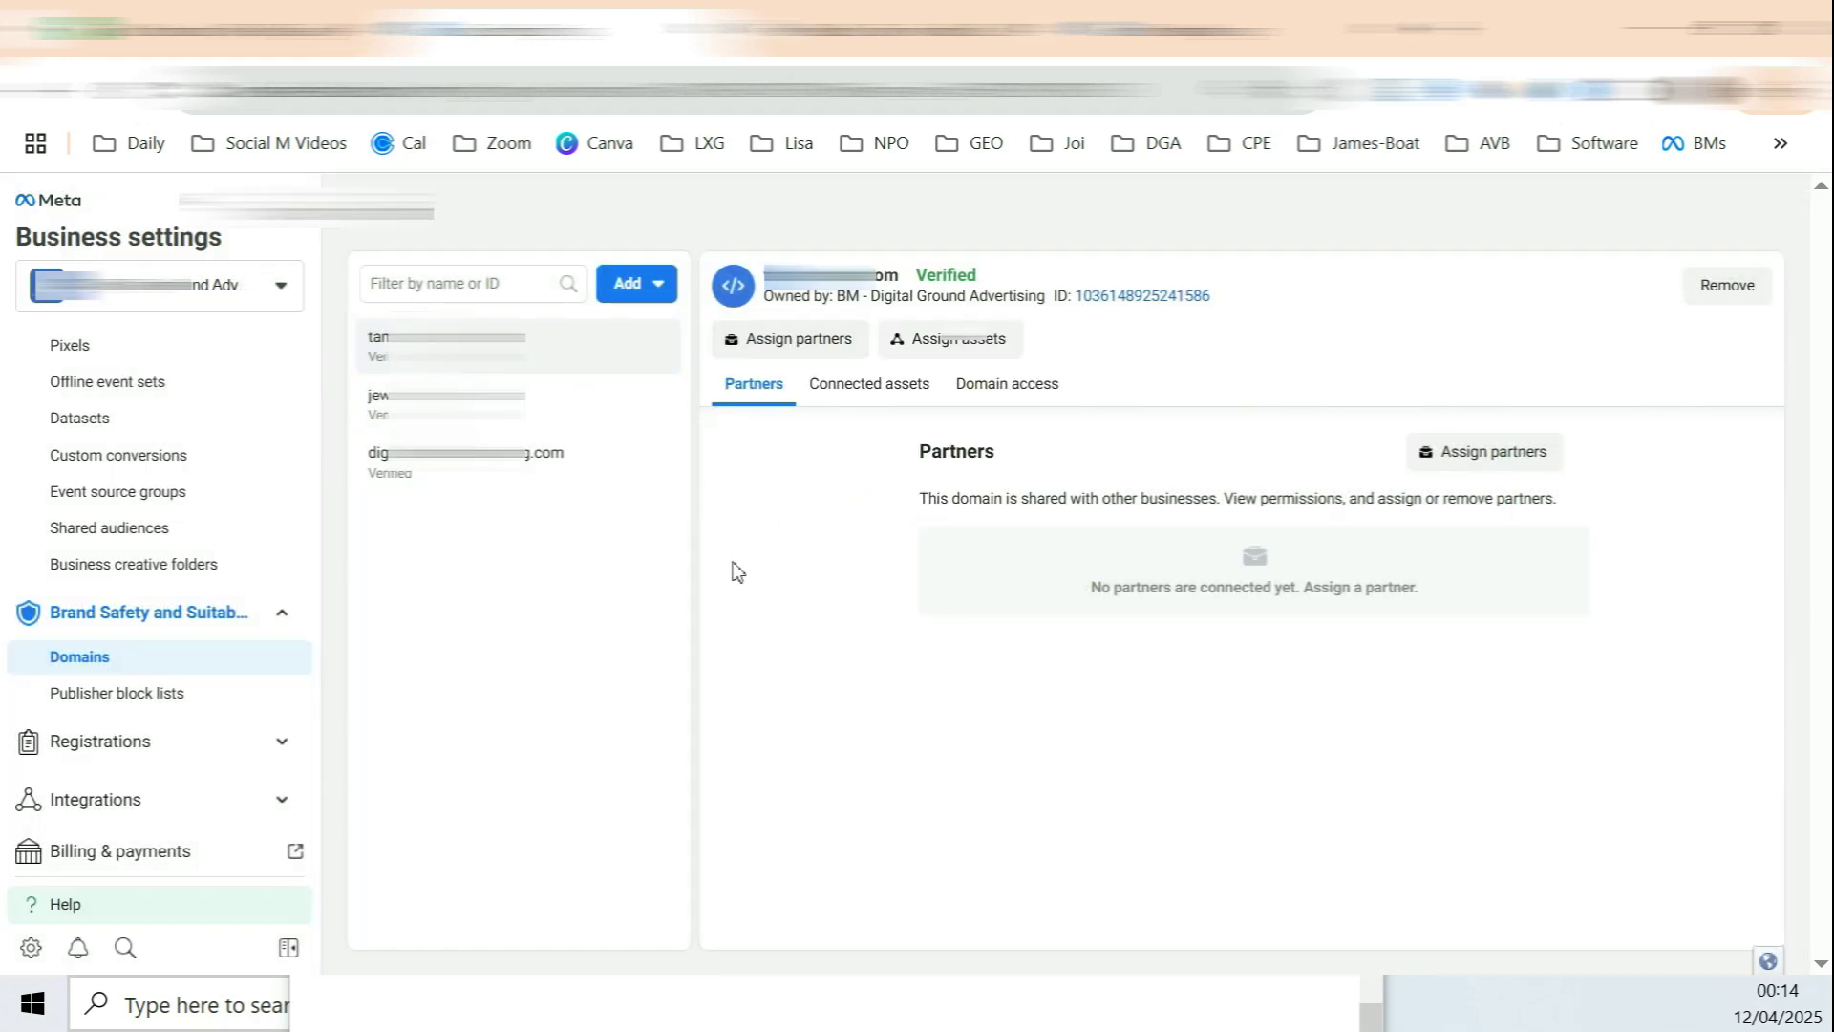
{"action": "left_click", "coordinate": [864, 29]}
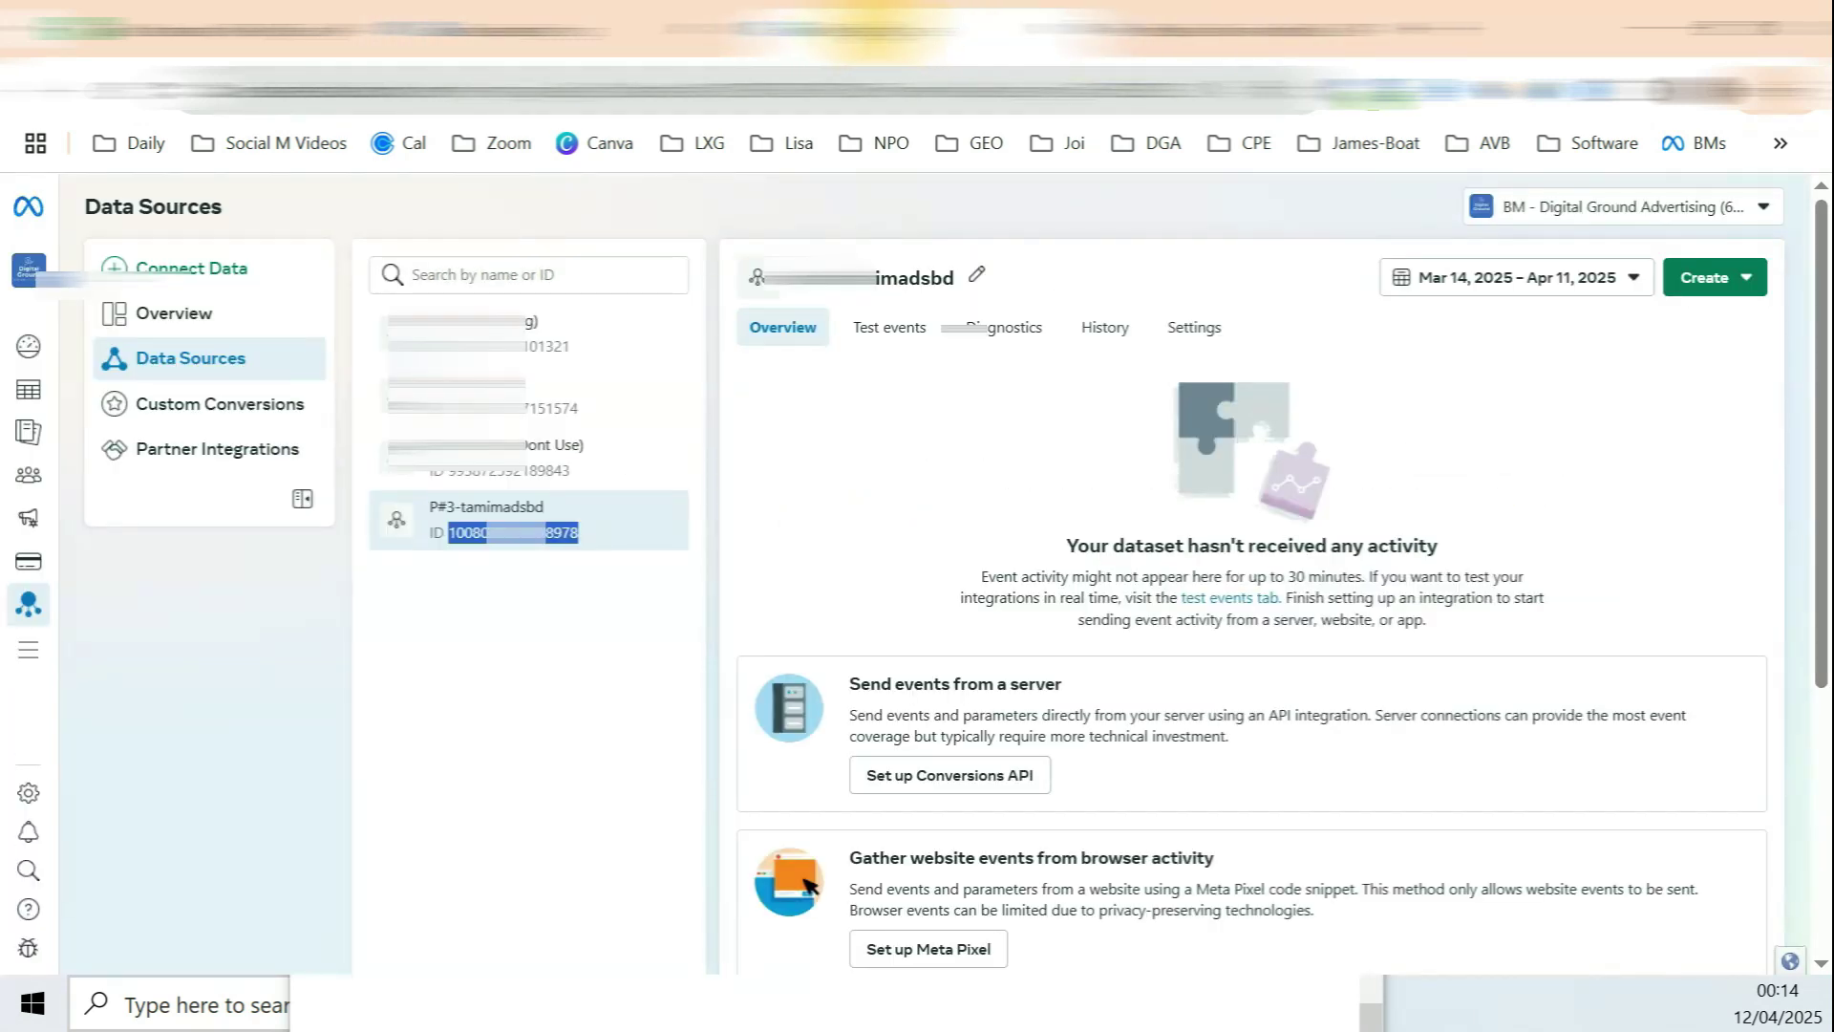
Step: Generate a Conversions API access token in the P#3-tamimadsbd dataset settings and copy it
{"action": "left_click", "coordinate": [539, 587]}
{"action": "left_click_drag", "start_coordinate": [462, 507], "coordinate": [544, 507]}
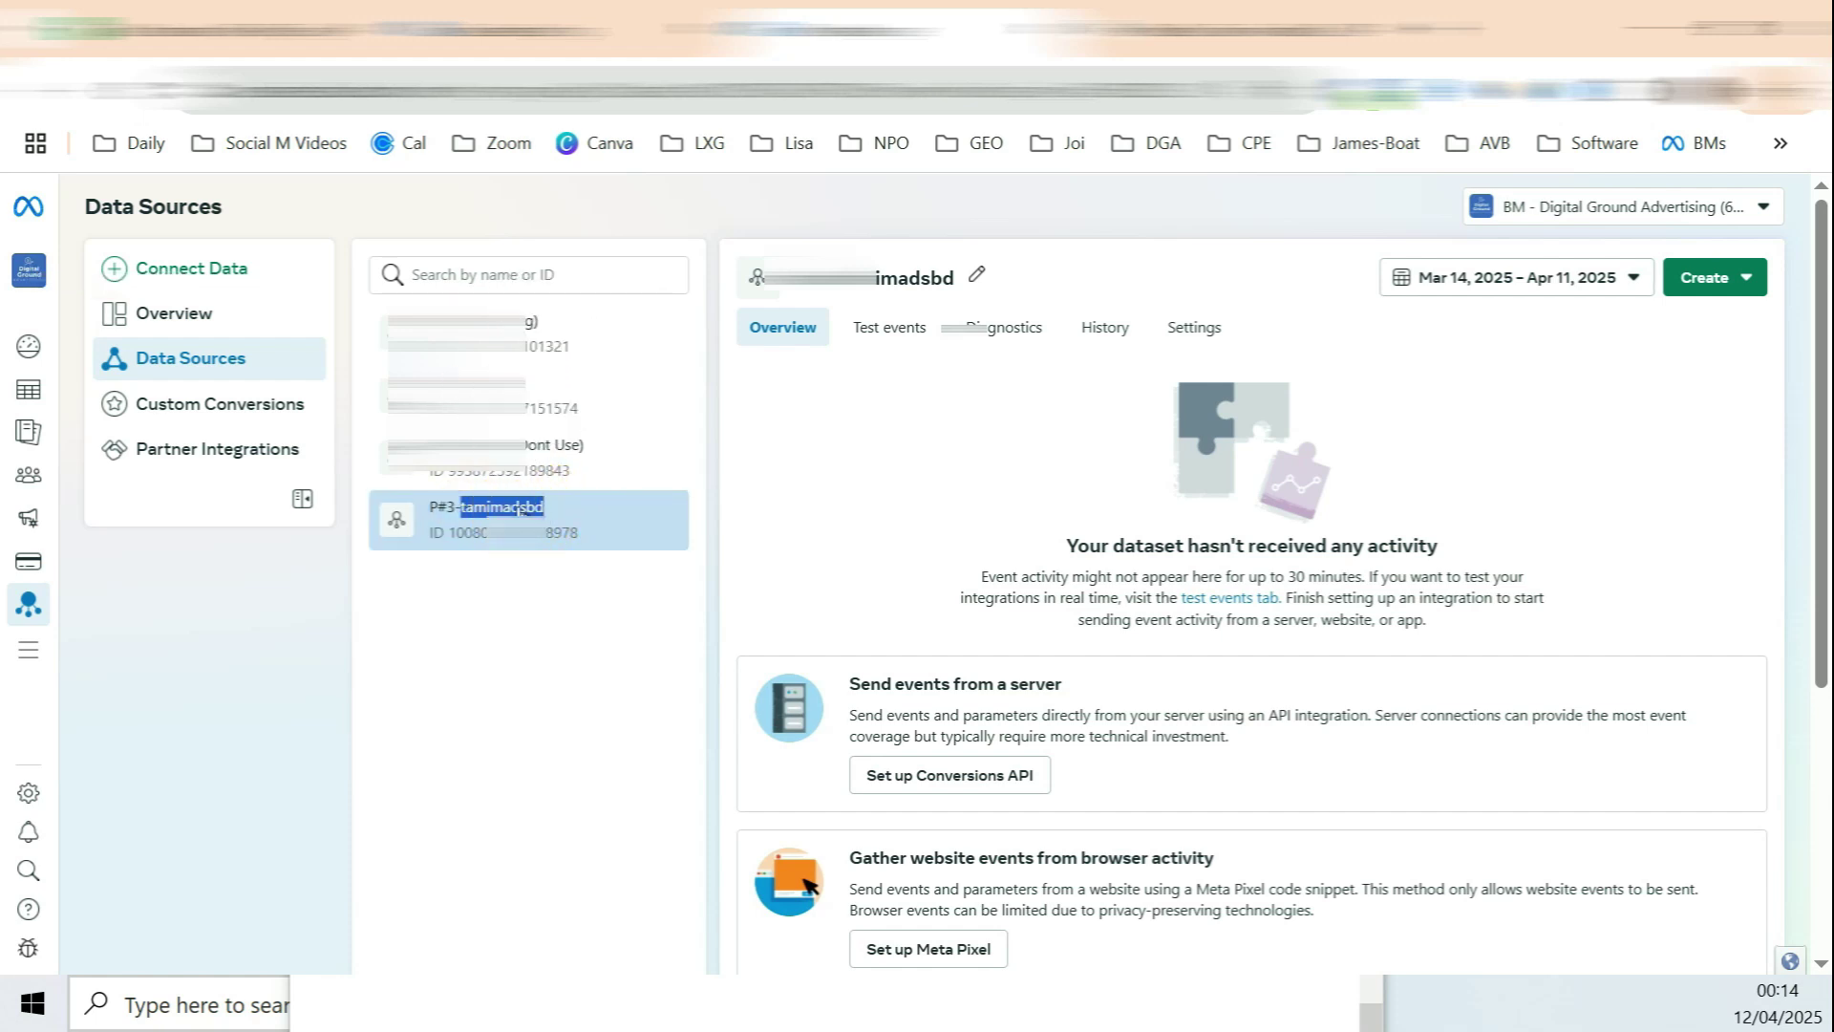
{"action": "left_click", "coordinate": [1210, 336]}
{"action": "scroll", "coordinate": [1166, 397], "scroll_direction": "down", "scroll_amount": 15}
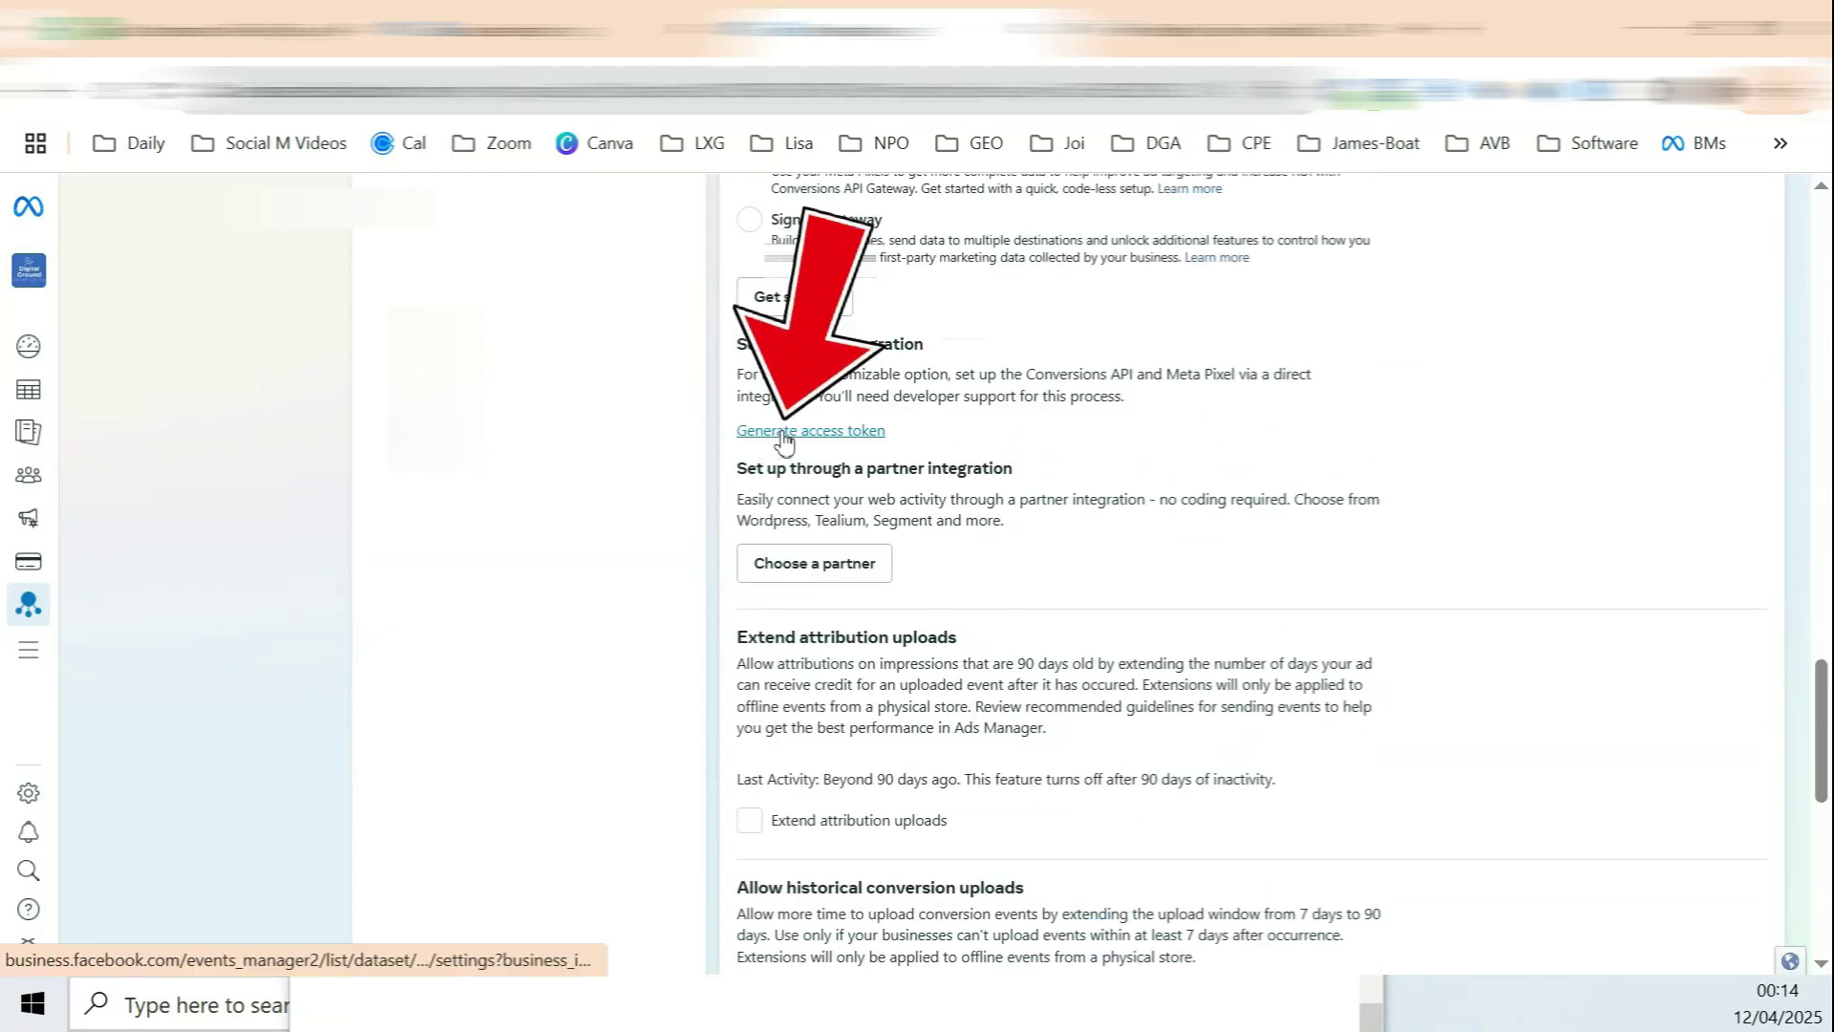
{"action": "left_click", "coordinate": [836, 435]}
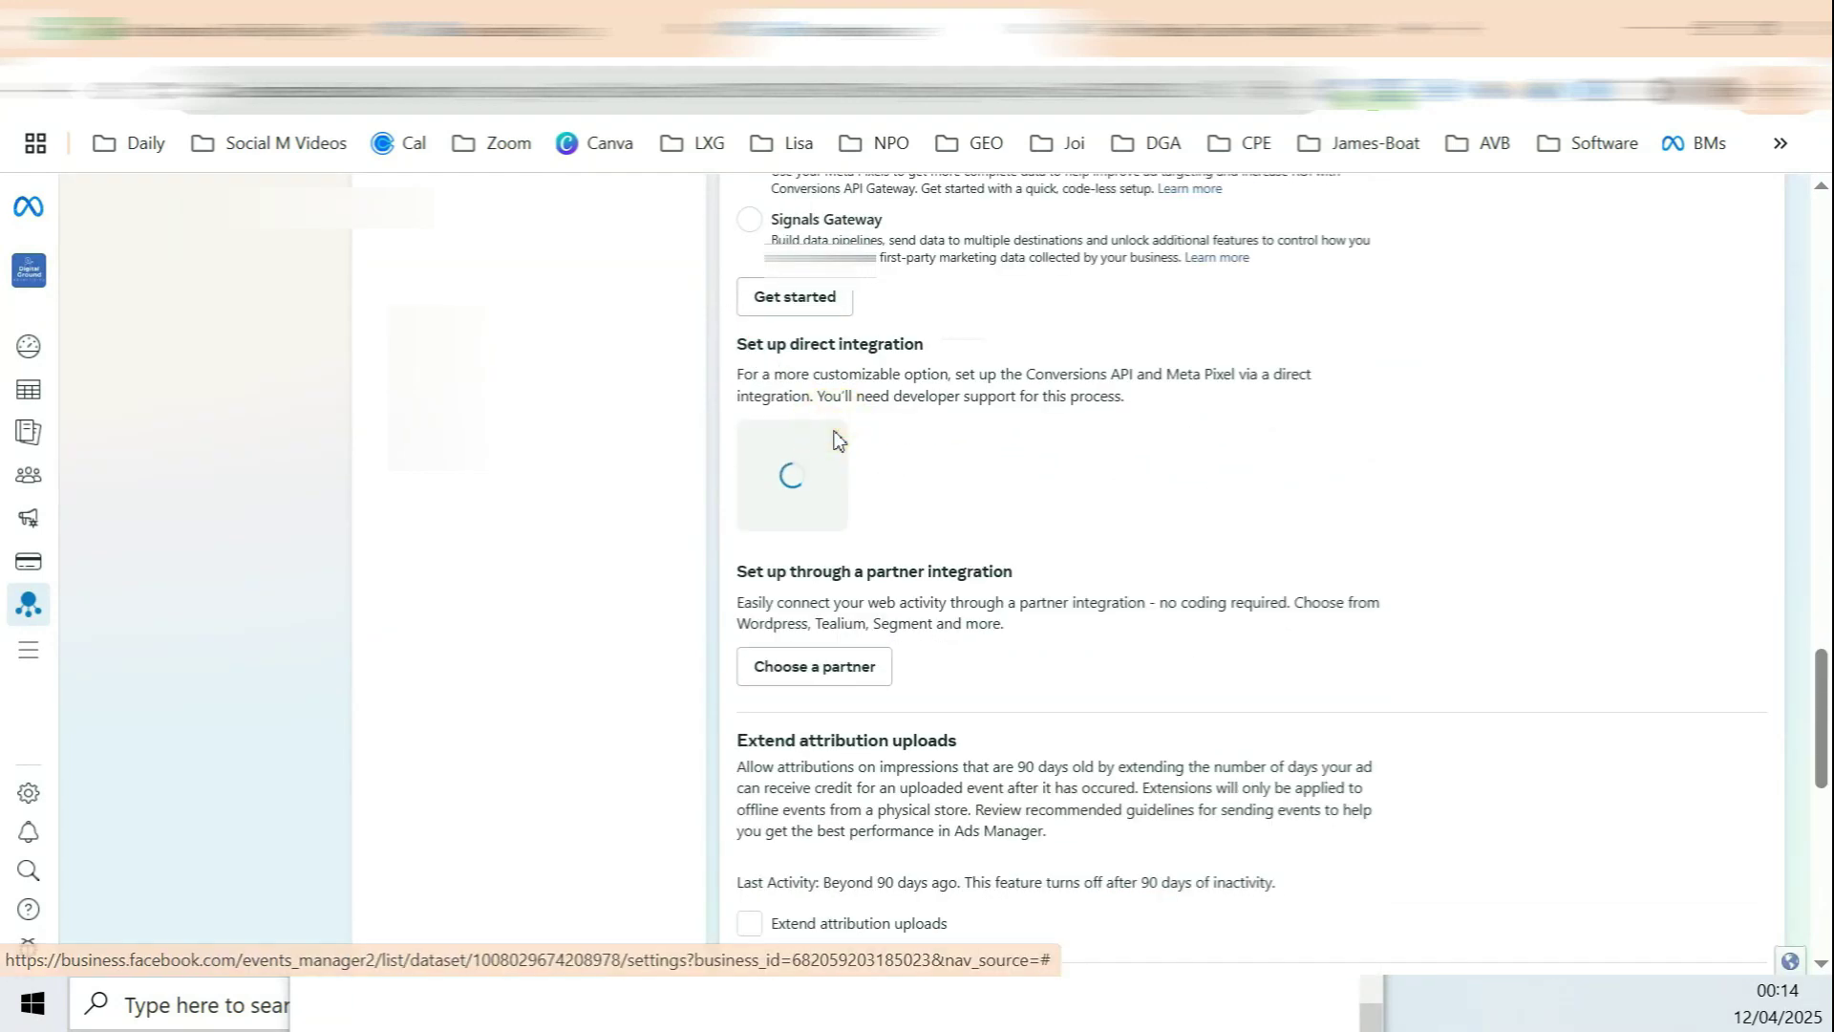
{"action": "left_click", "coordinate": [998, 542]}
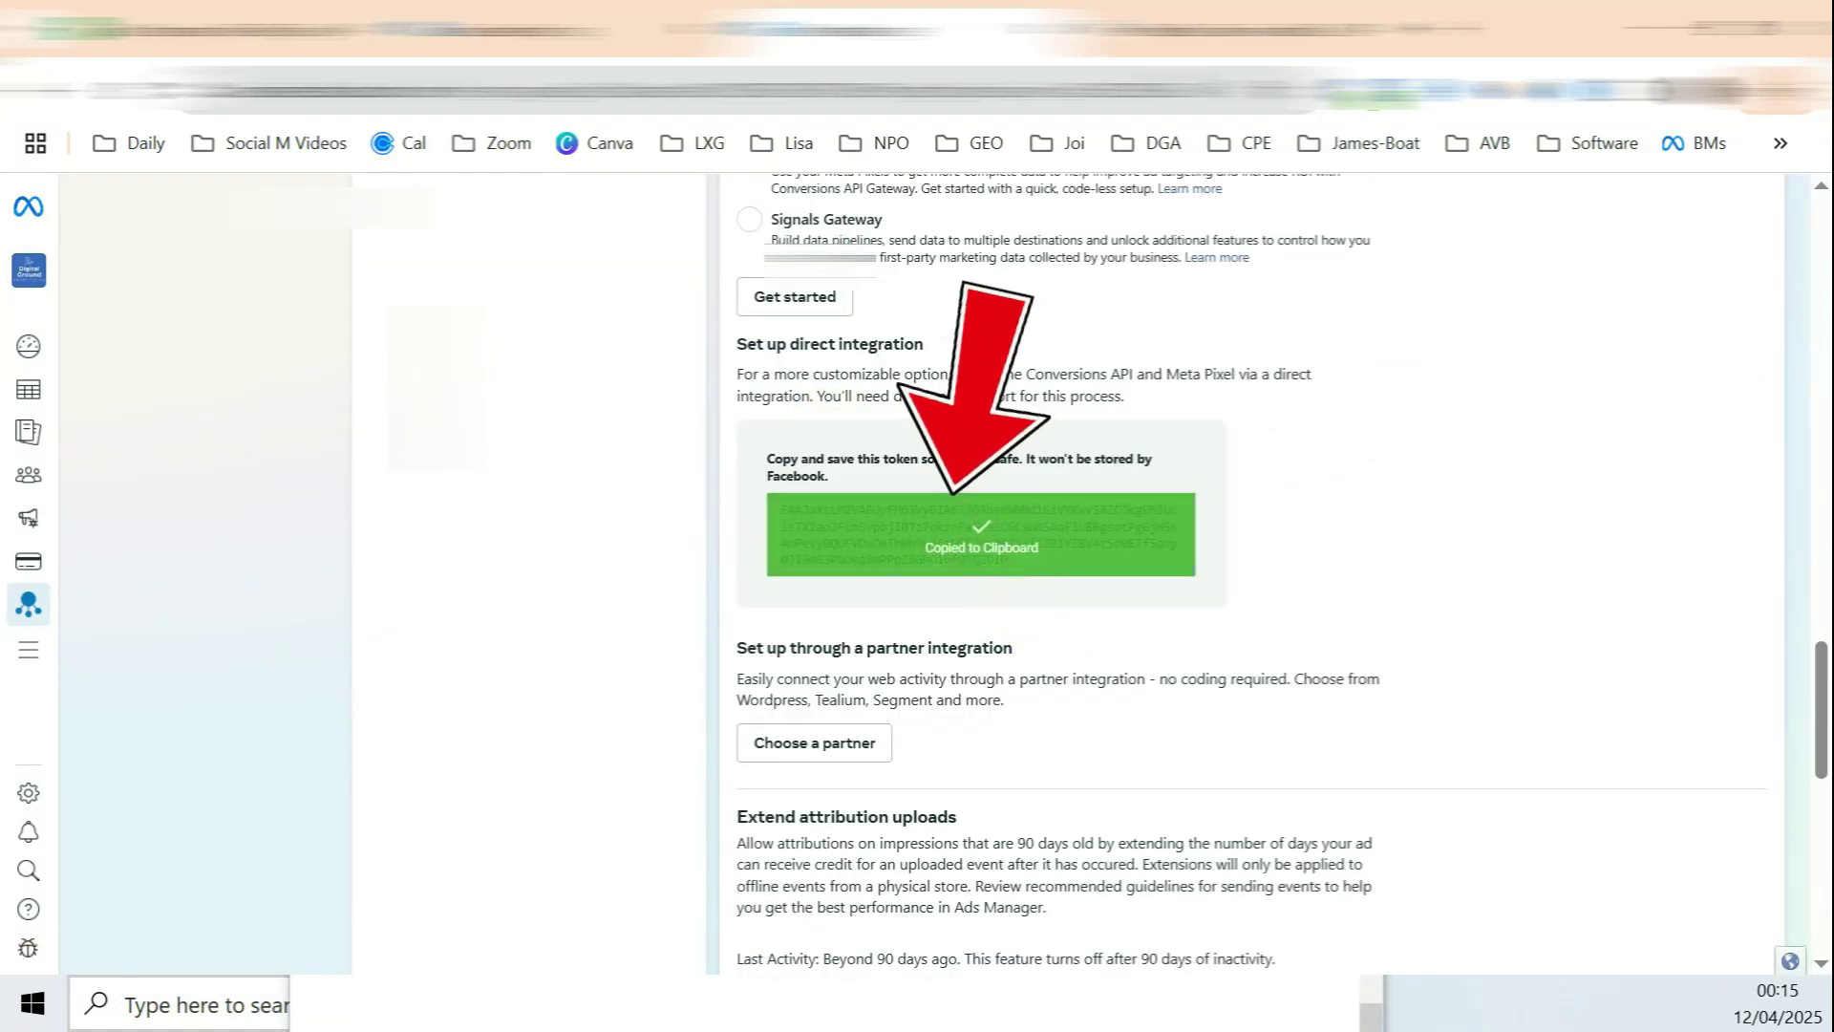
{"action": "left_click", "coordinate": [1182, 28]}
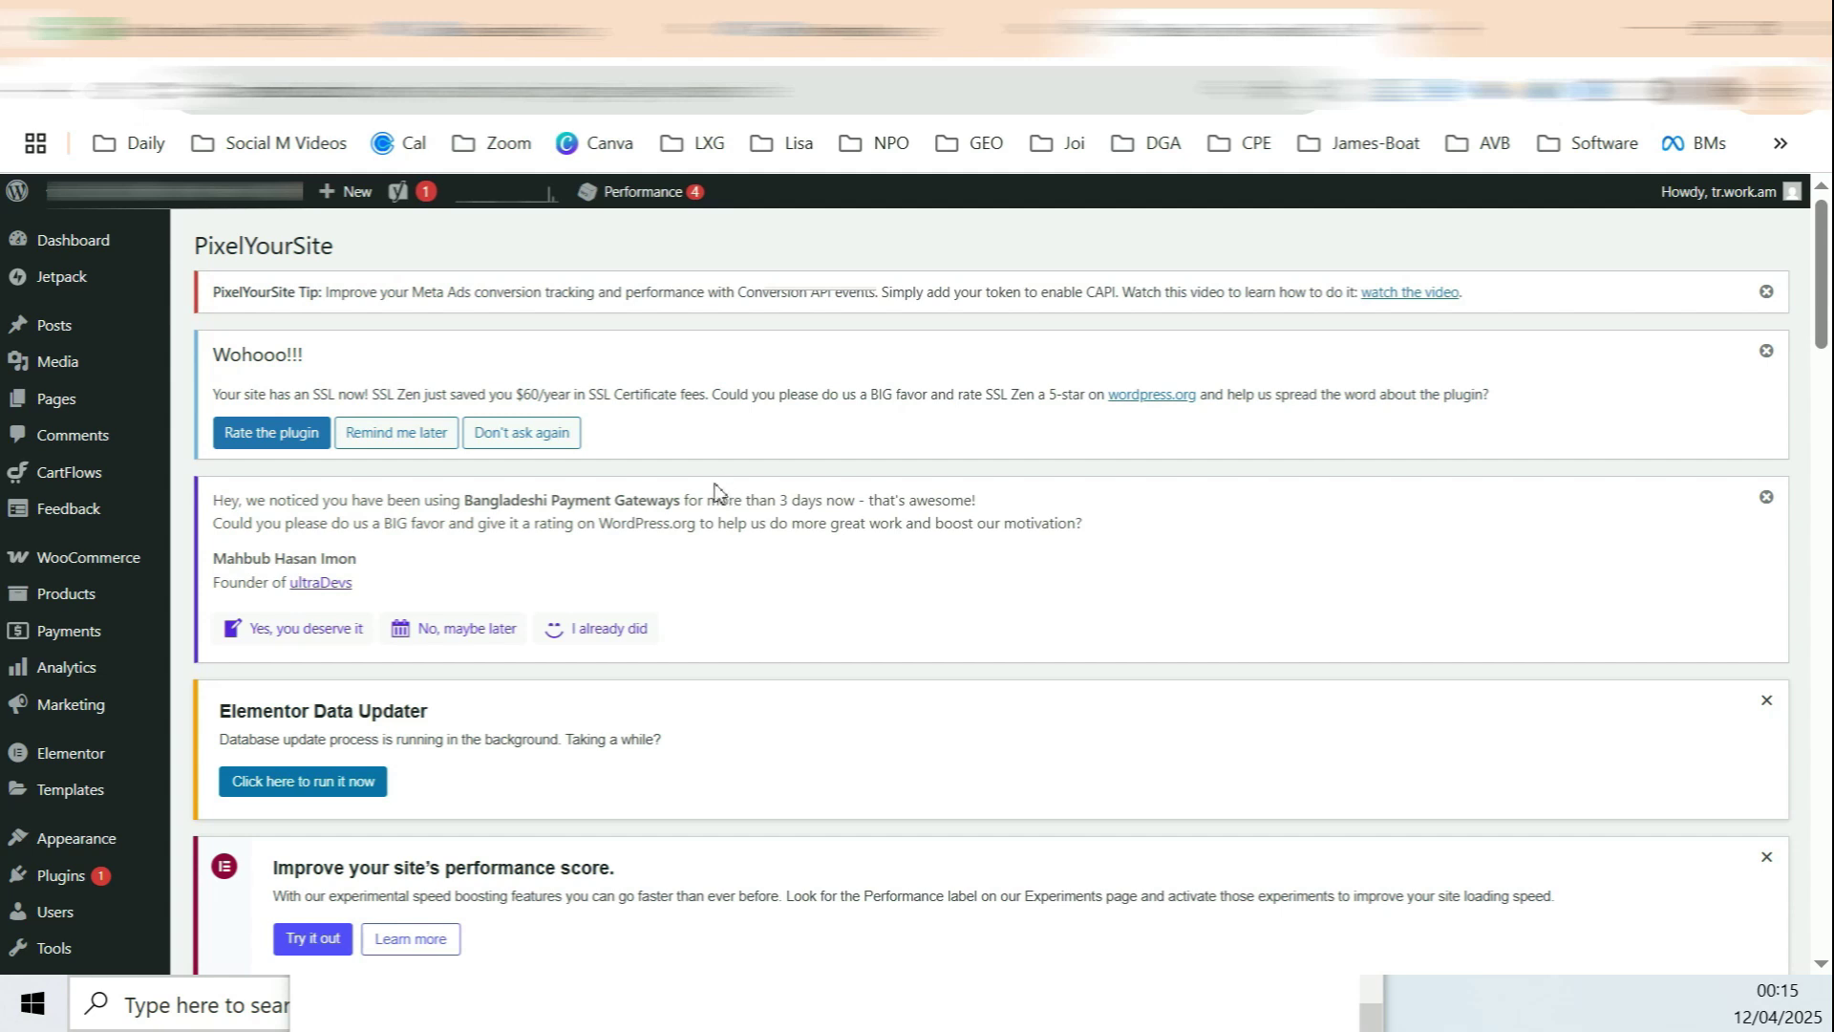
Step: Put the copied token in the Conversion API field and save the PixelYourSite settings
{"action": "scroll", "coordinate": [888, 647], "scroll_direction": "down", "scroll_amount": 5}
{"action": "left_click", "coordinate": [929, 622]}
{"action": "triple_click", "coordinate": [287, 574]}
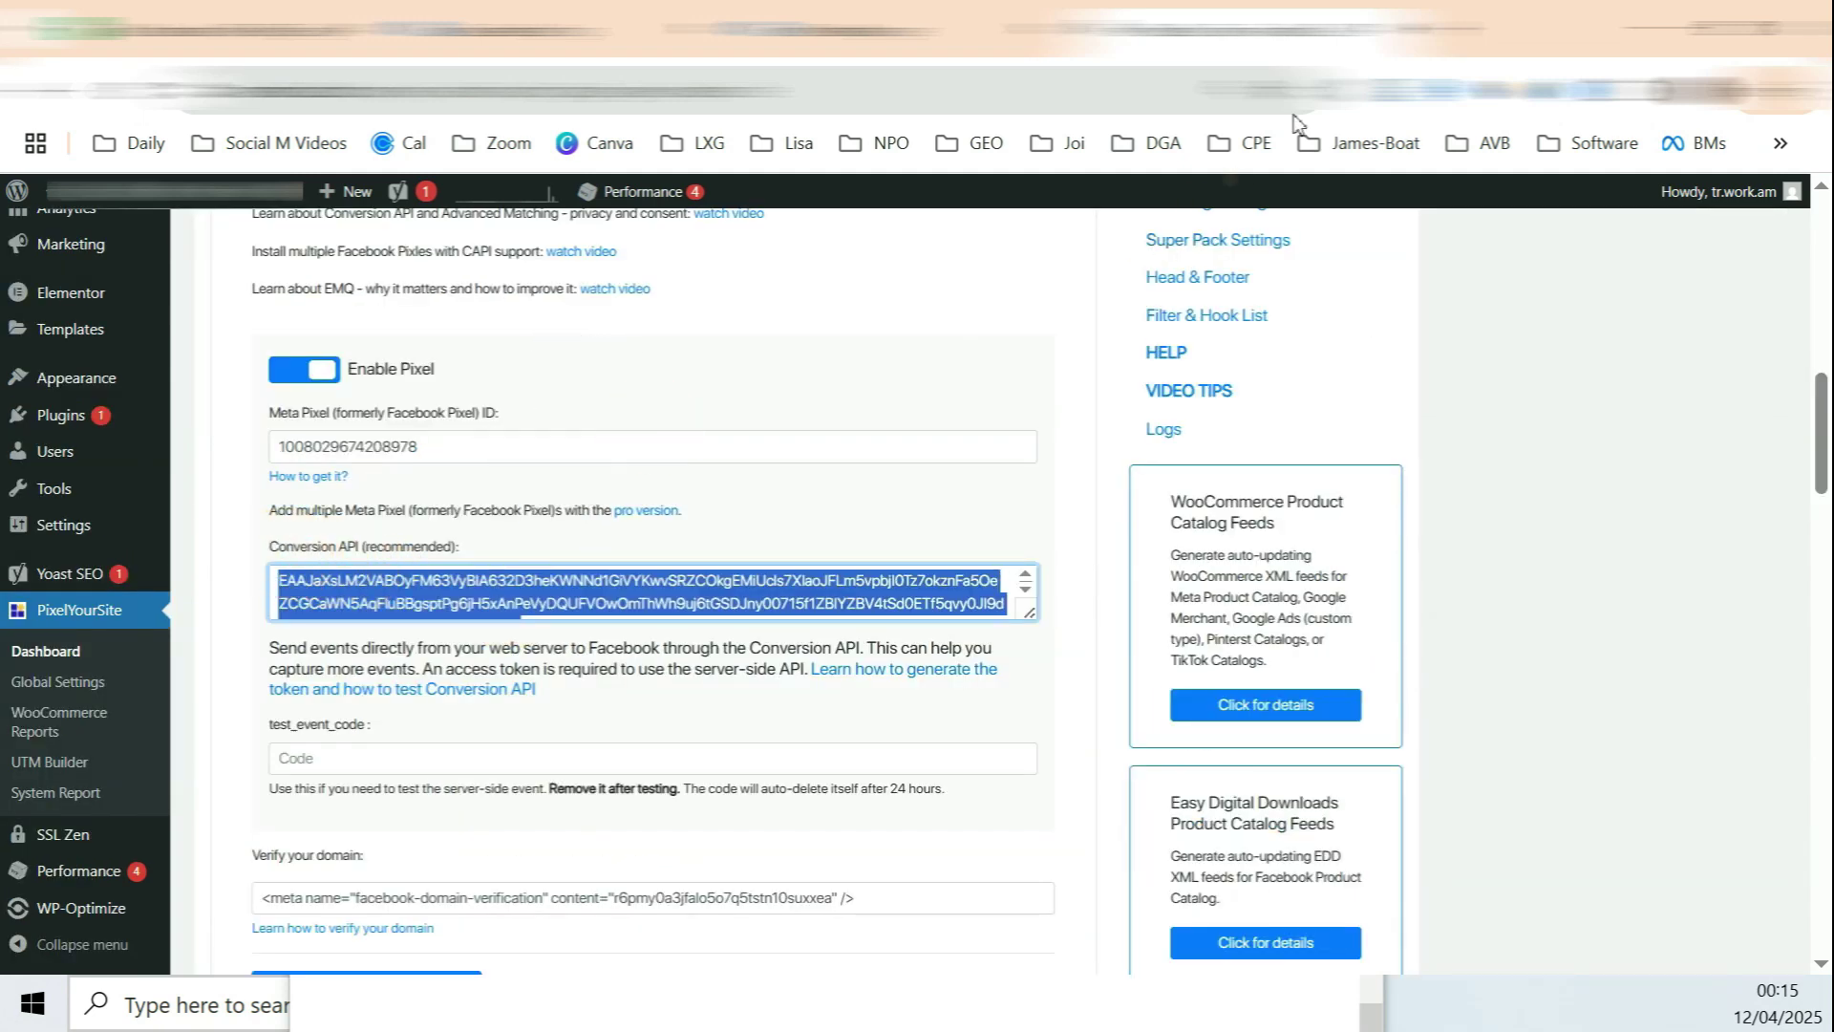
{"action": "scroll", "coordinate": [1084, 421], "scroll_direction": "down", "scroll_amount": 15}
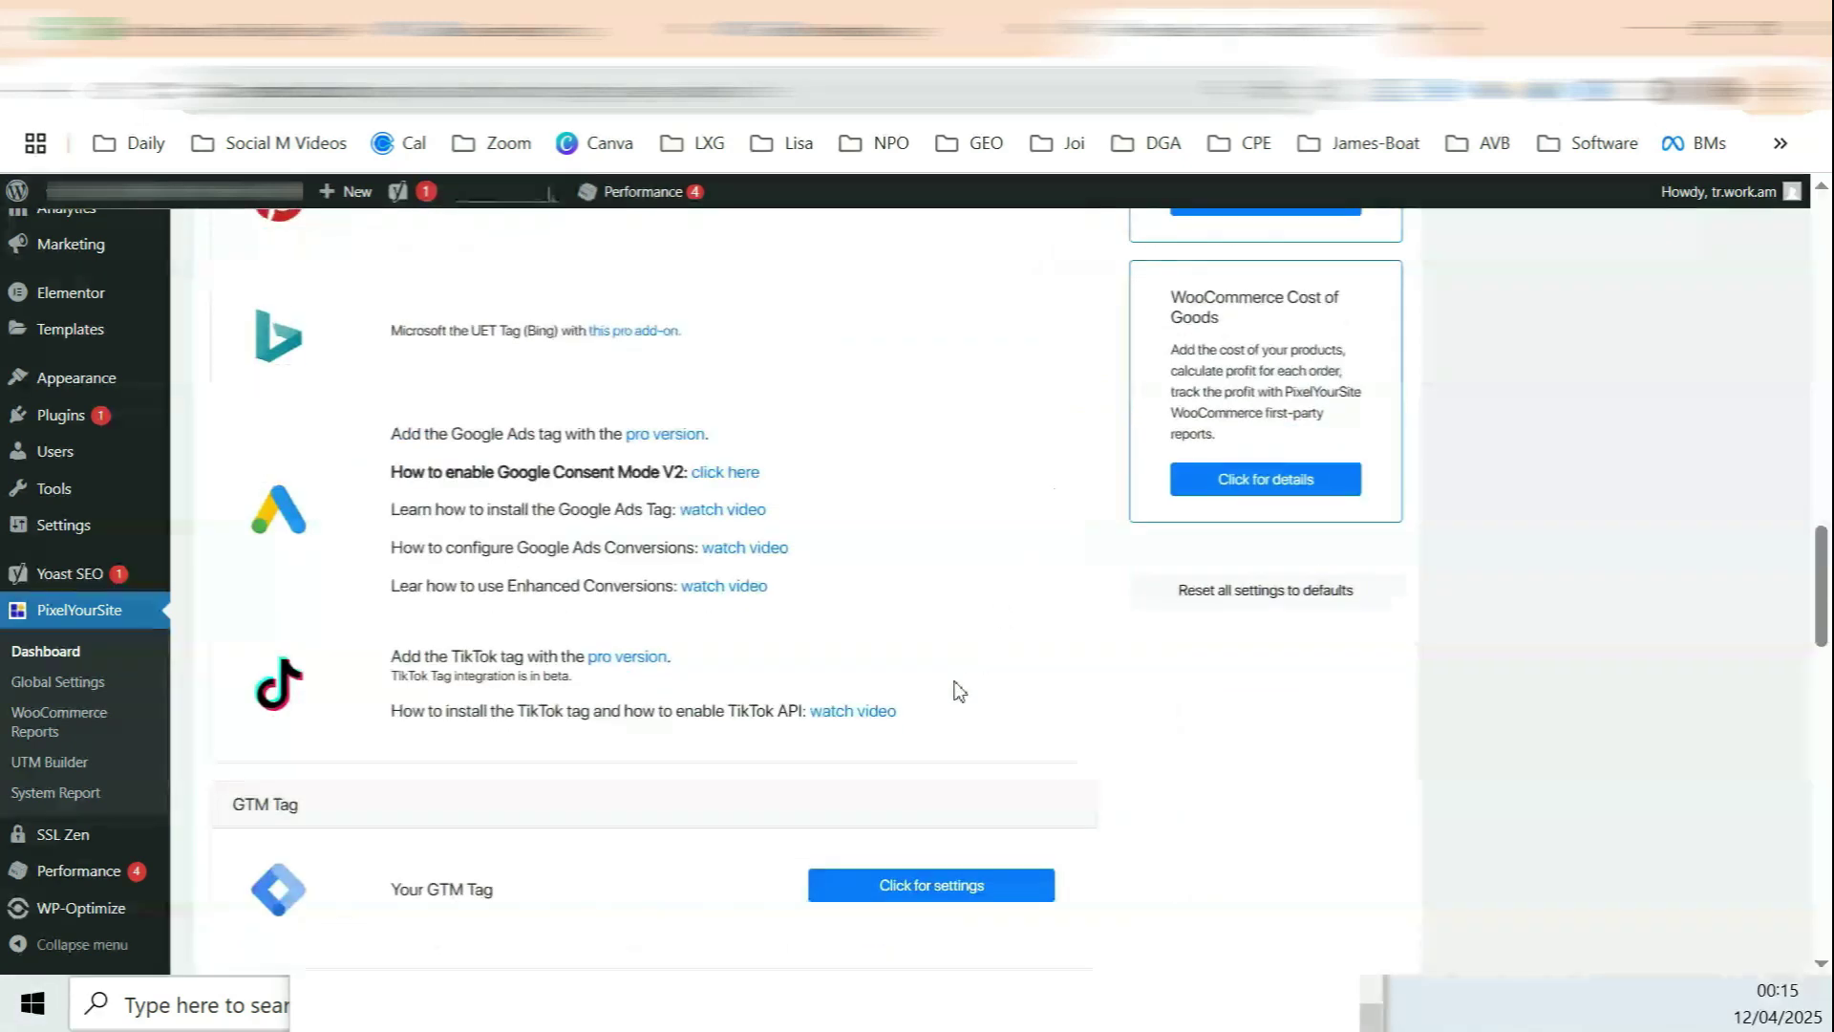
{"action": "left_click", "coordinate": [640, 845]}
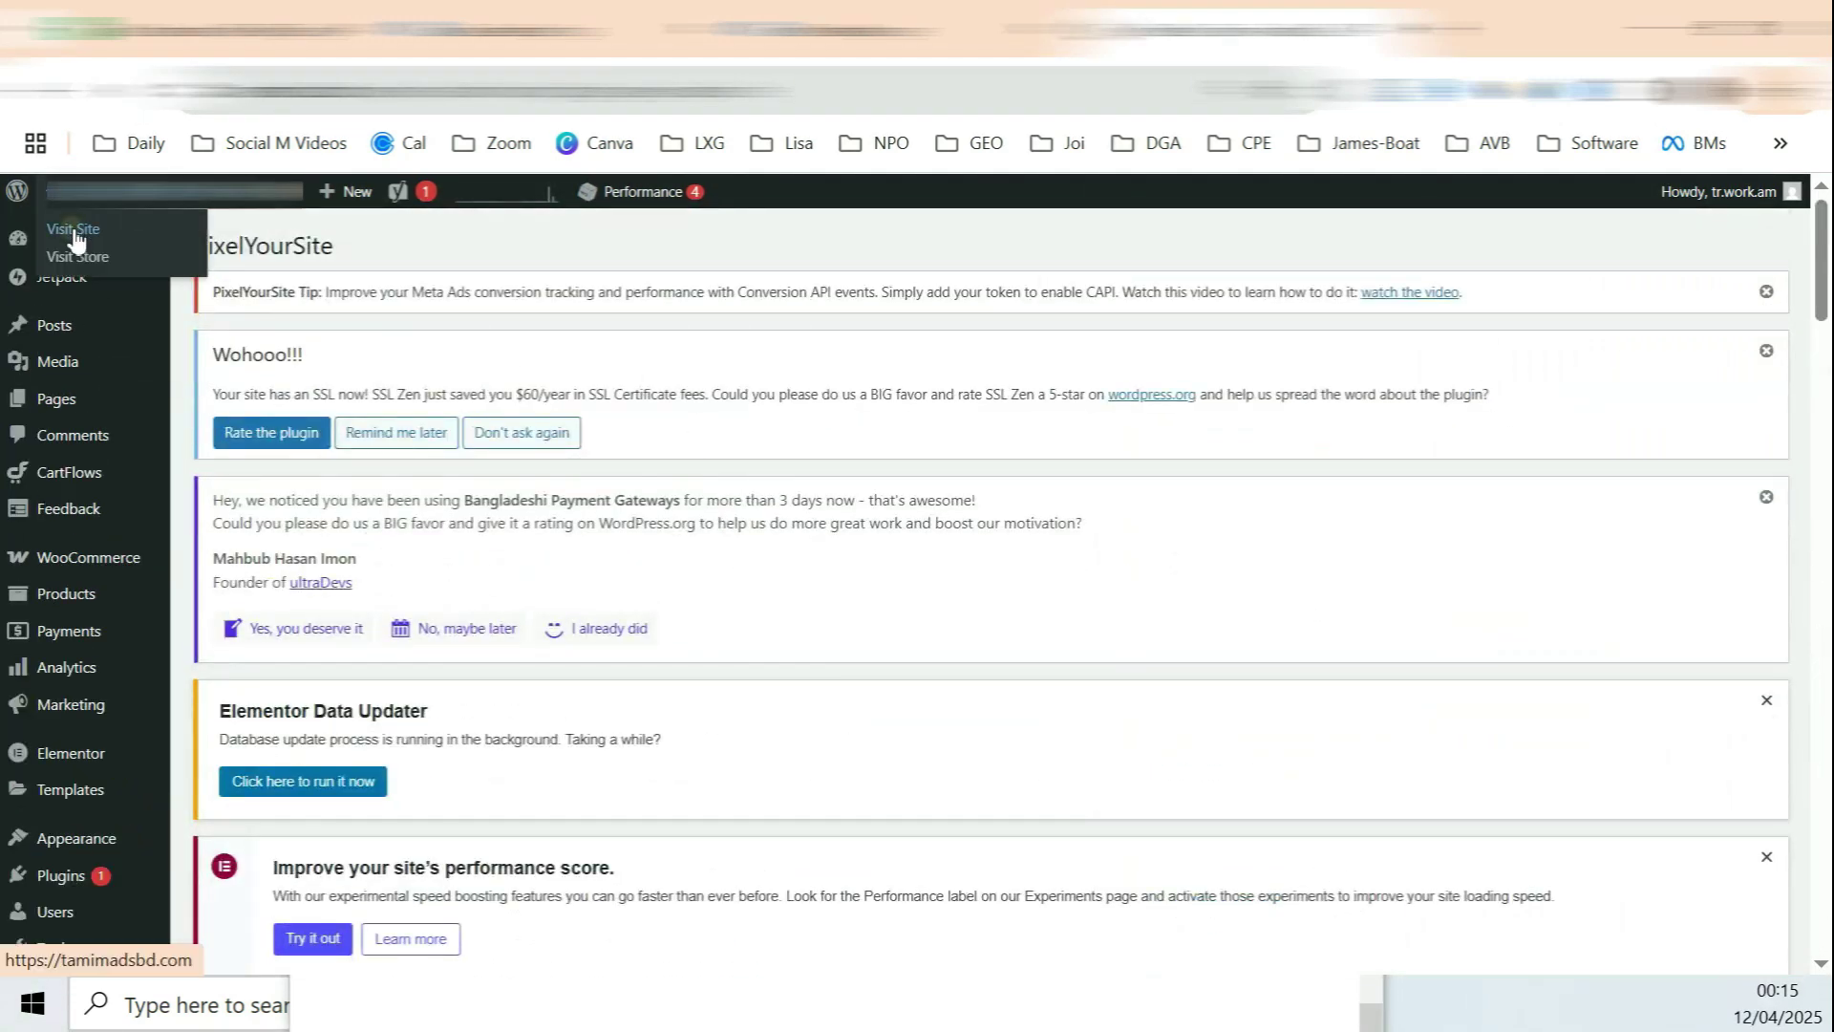
Step: Visit the live site and check the Pixel Helper's pixel ID matches the dataset ID
{"action": "left_click", "coordinate": [76, 236]}
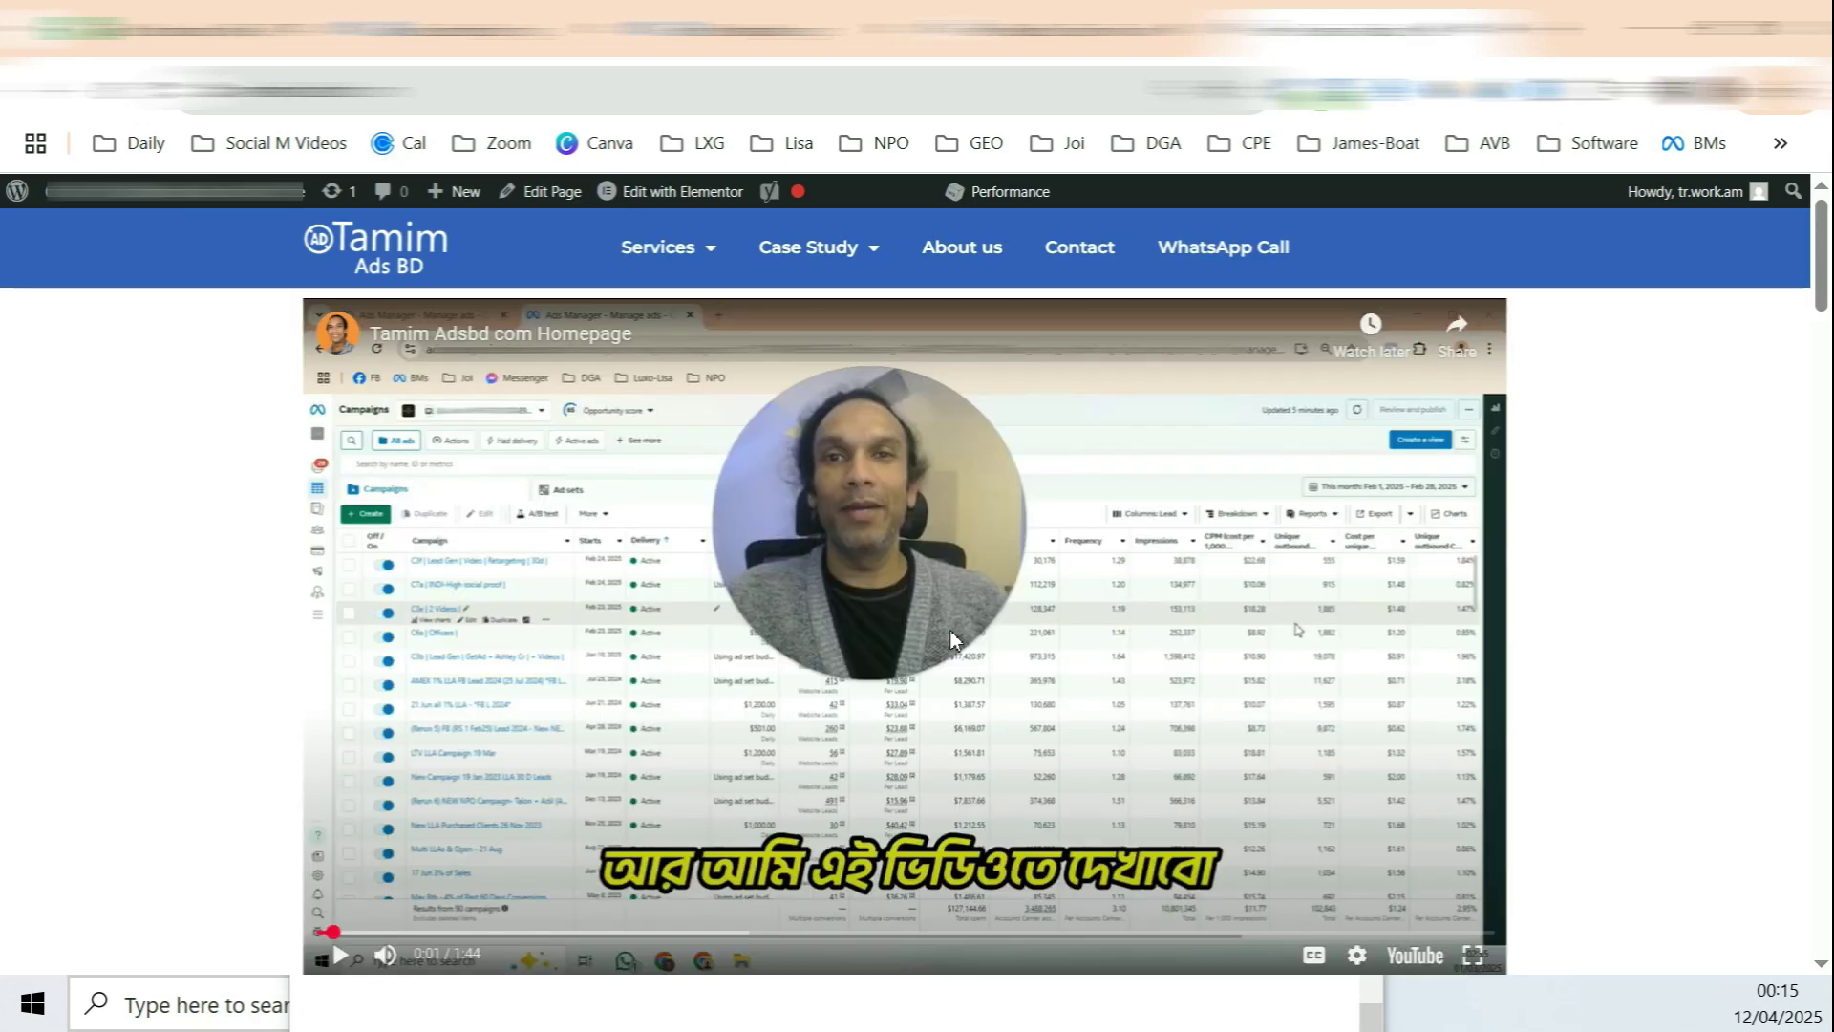
{"action": "left_click", "coordinate": [1337, 96]}
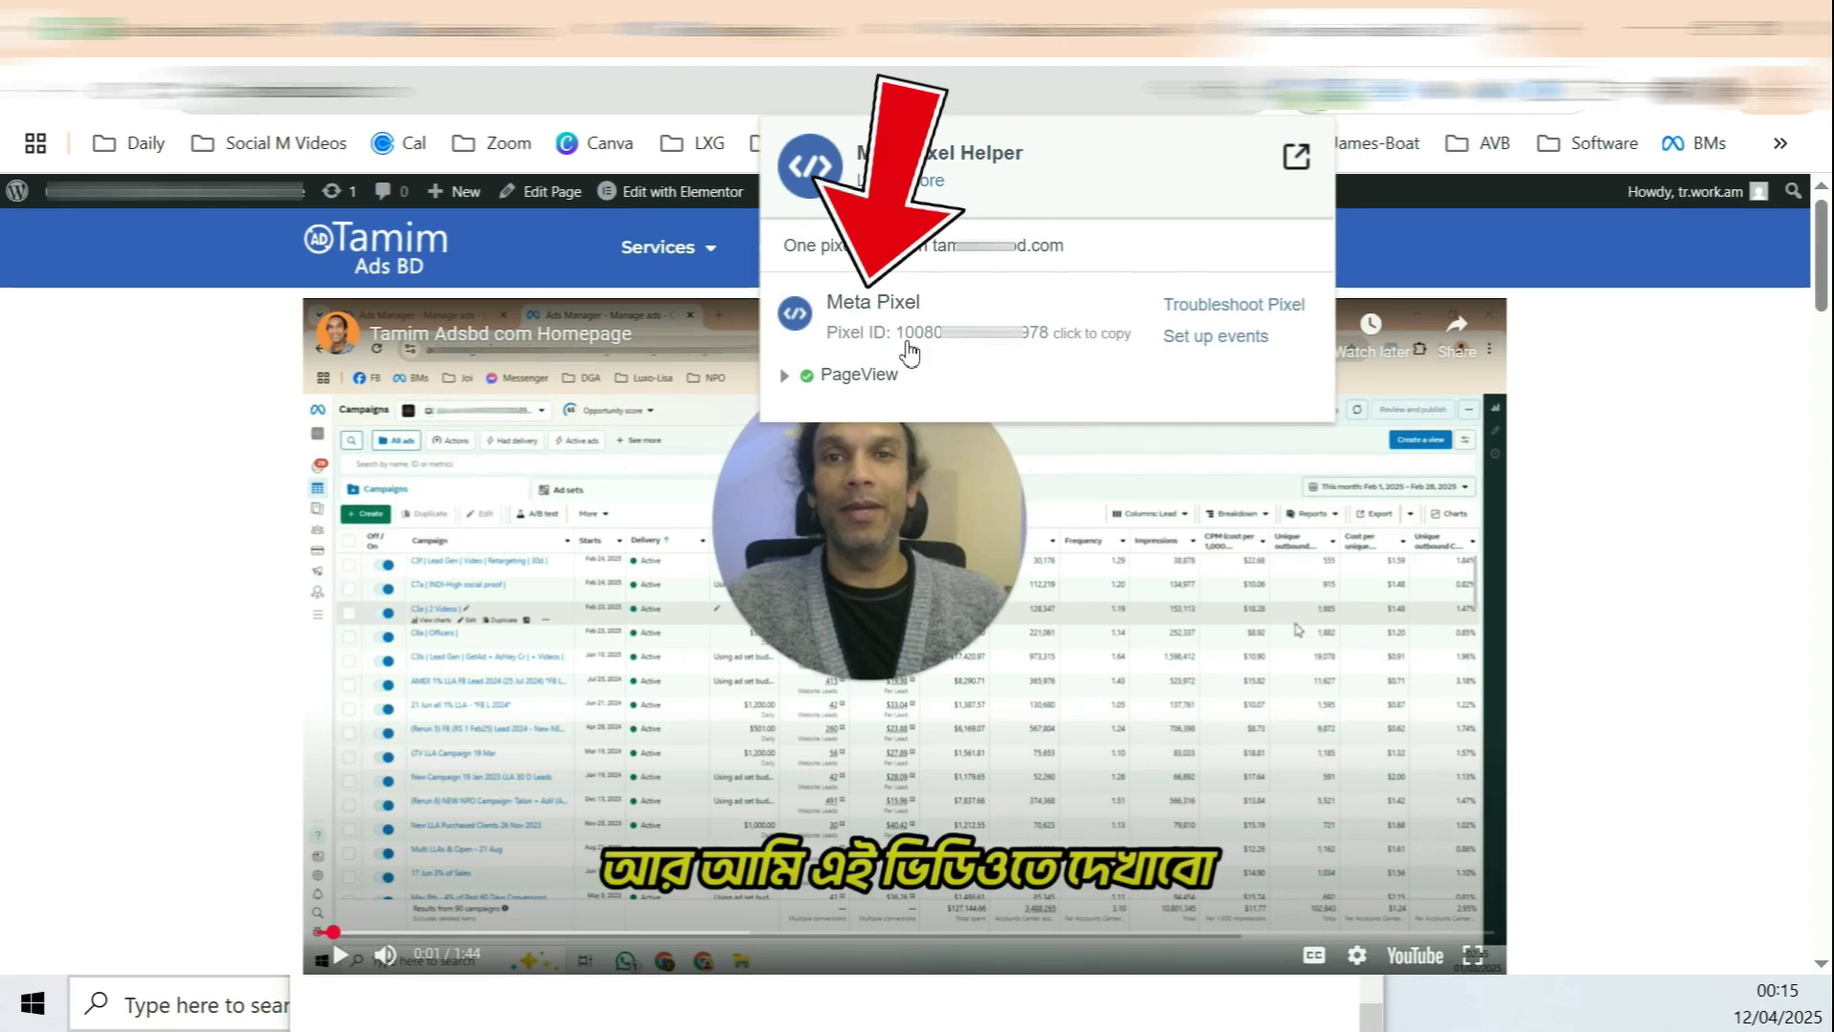
{"action": "left_click_drag", "start_coordinate": [900, 349], "coordinate": [1023, 254]}
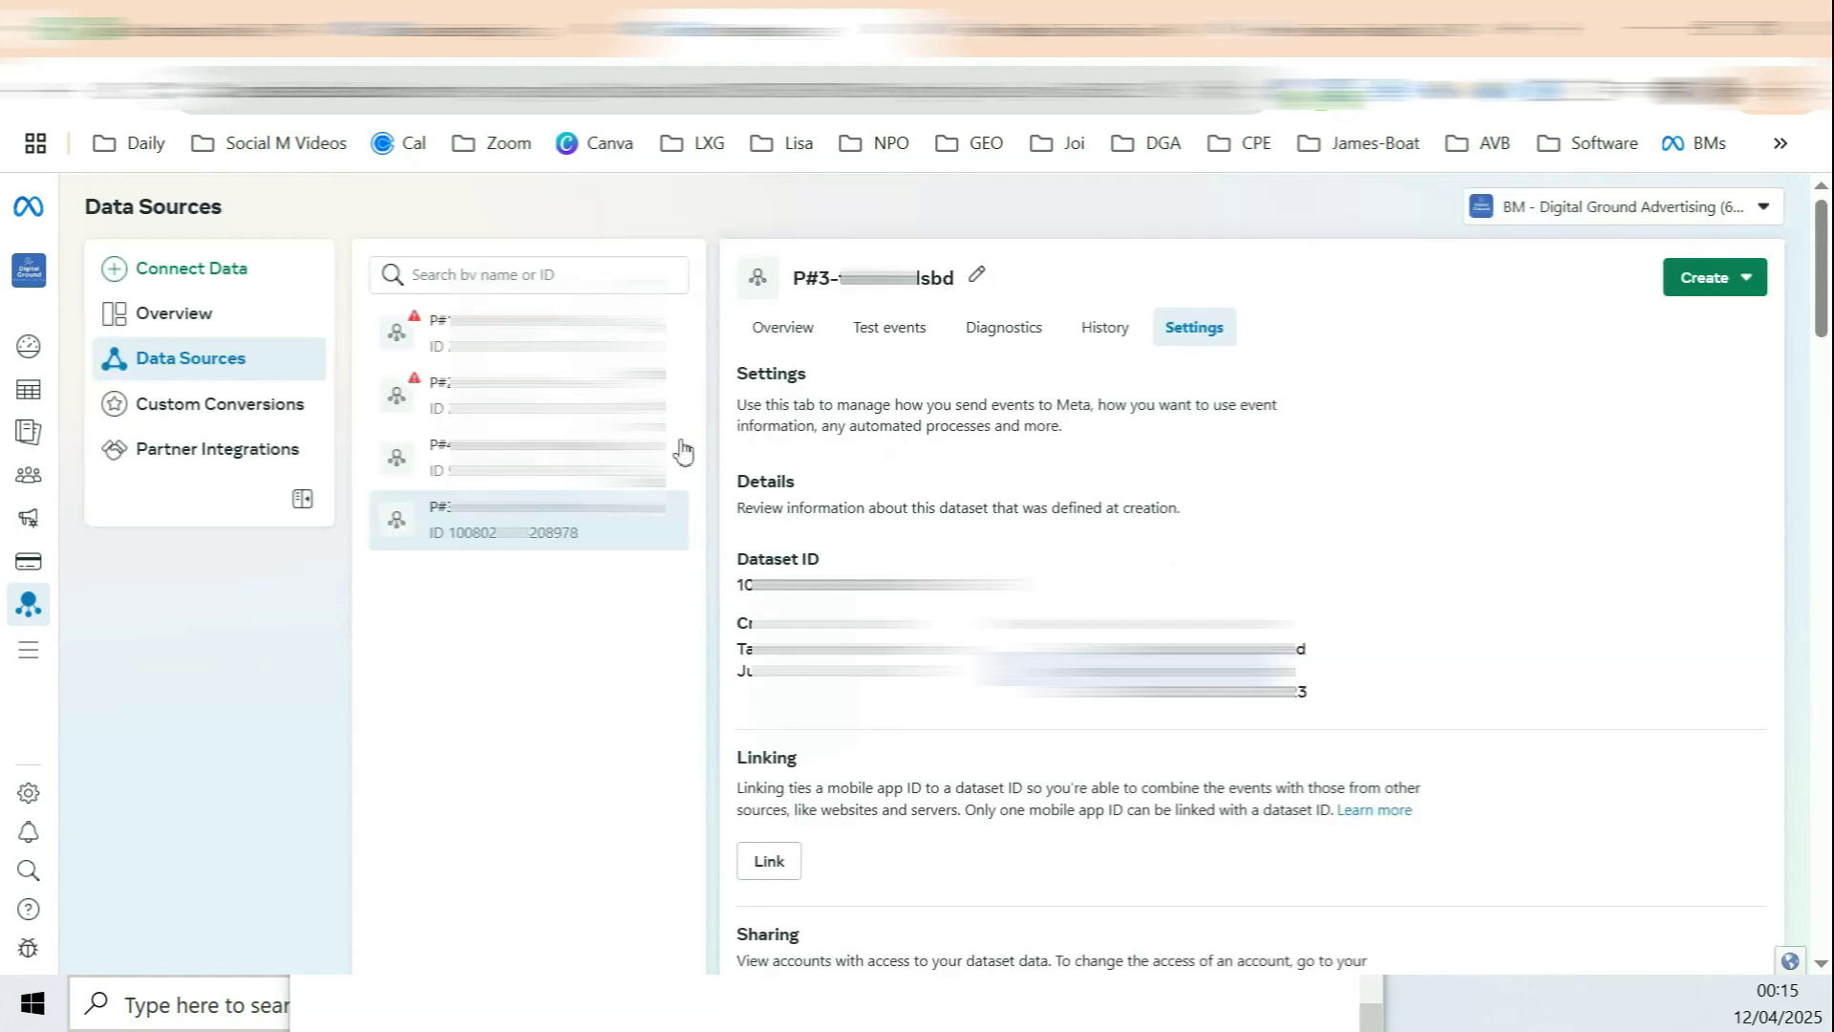
{"action": "left_click_drag", "start_coordinate": [449, 533], "coordinate": [586, 546]}
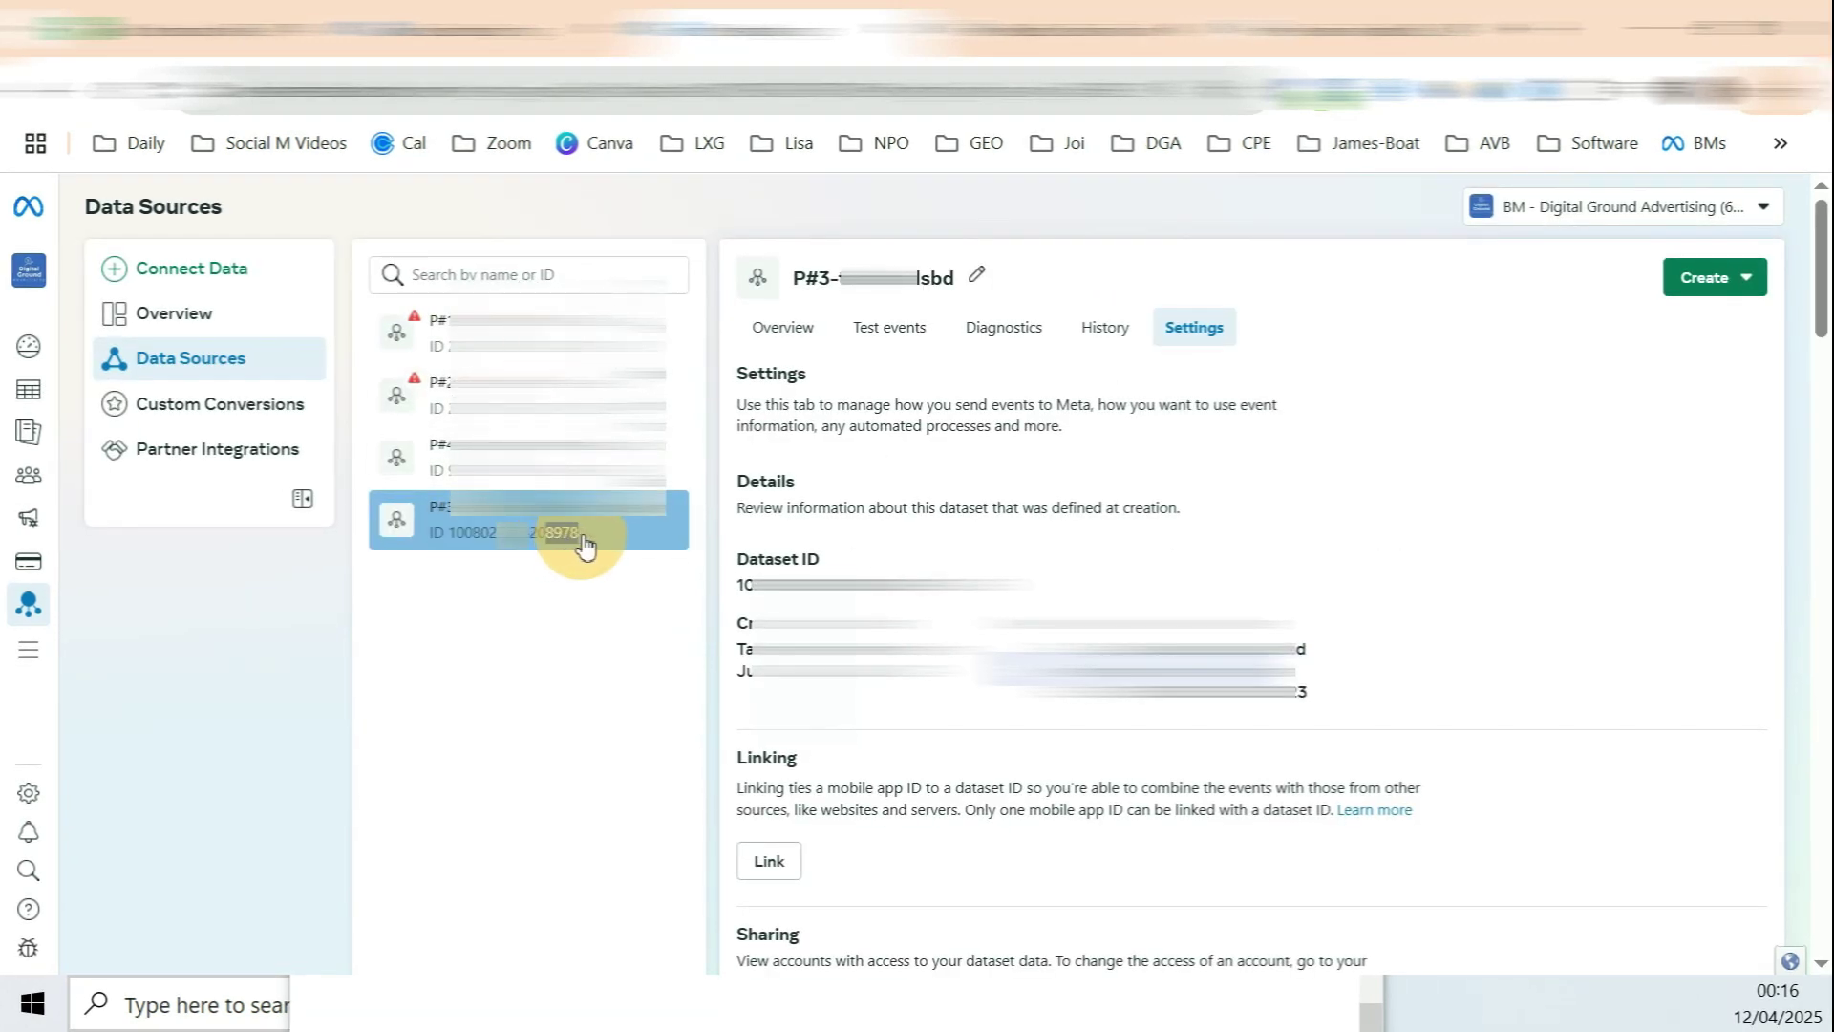
Step: Open the site's Contact page in a new tab and return to the dataset overview
{"action": "left_click", "coordinate": [1286, 31]}
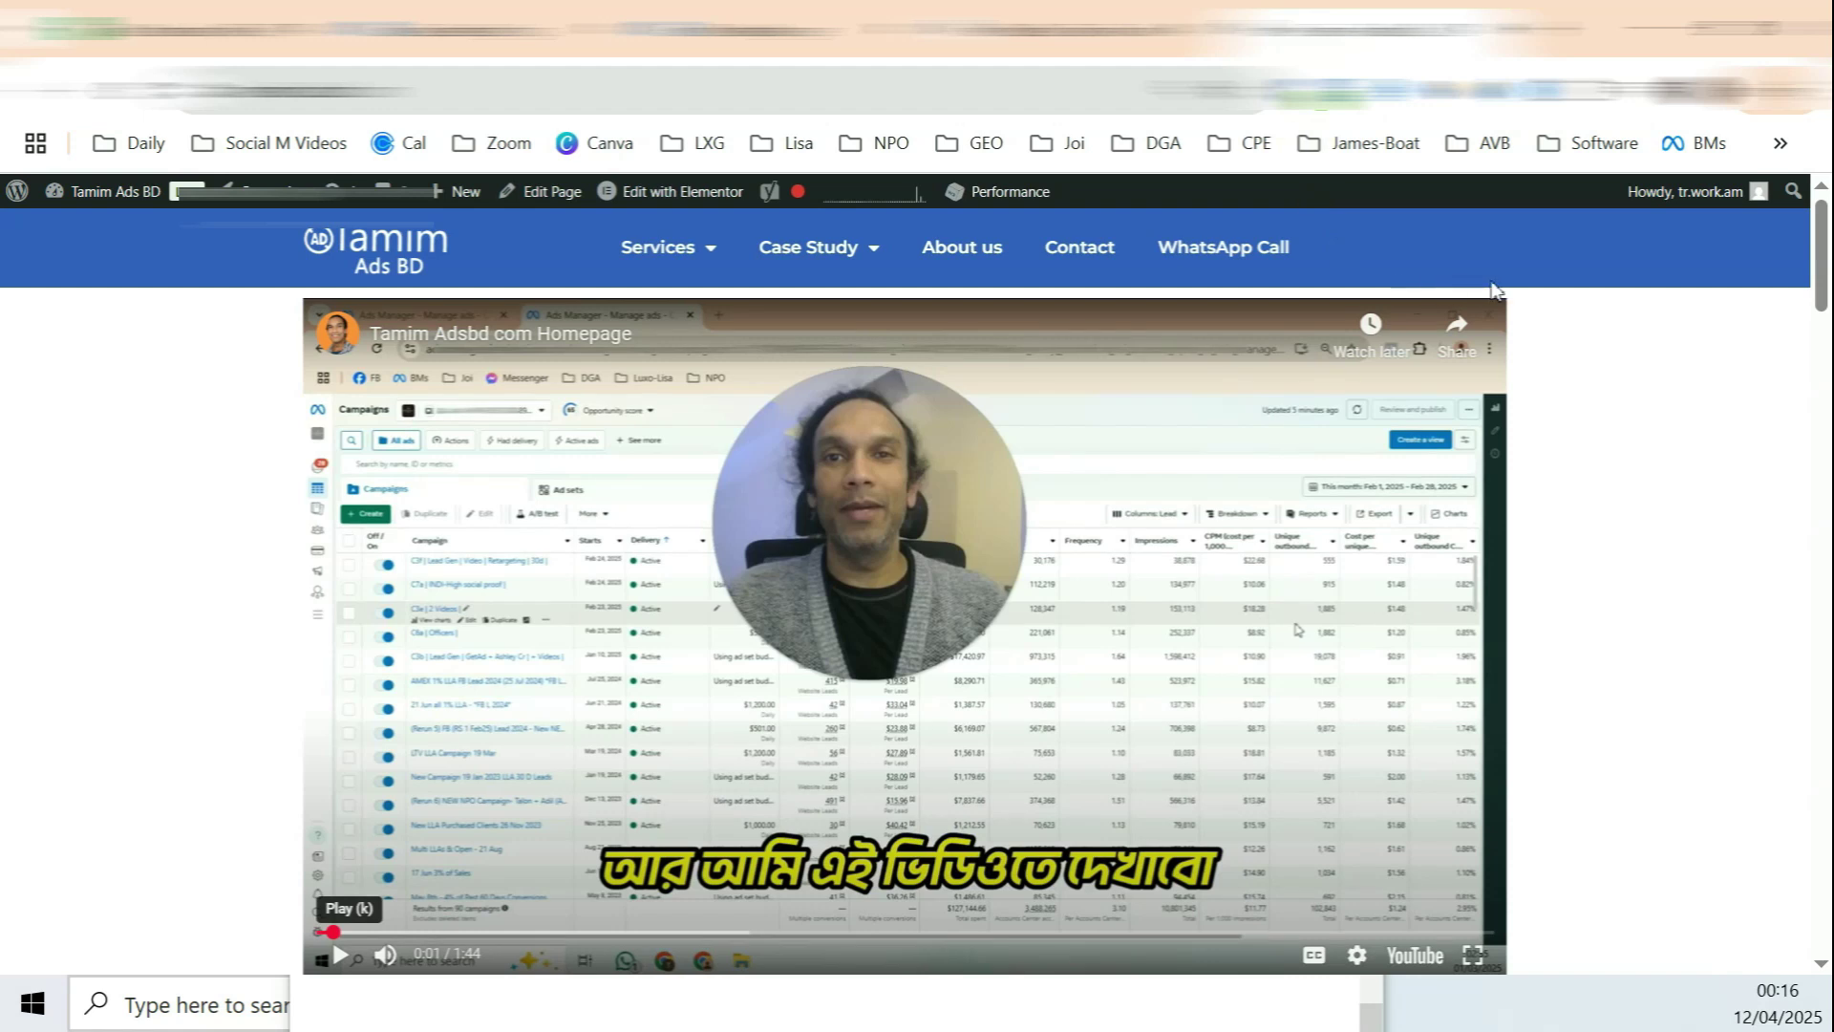
{"action": "right_click", "coordinate": [1098, 268]}
{"action": "left_click", "coordinate": [1132, 282]}
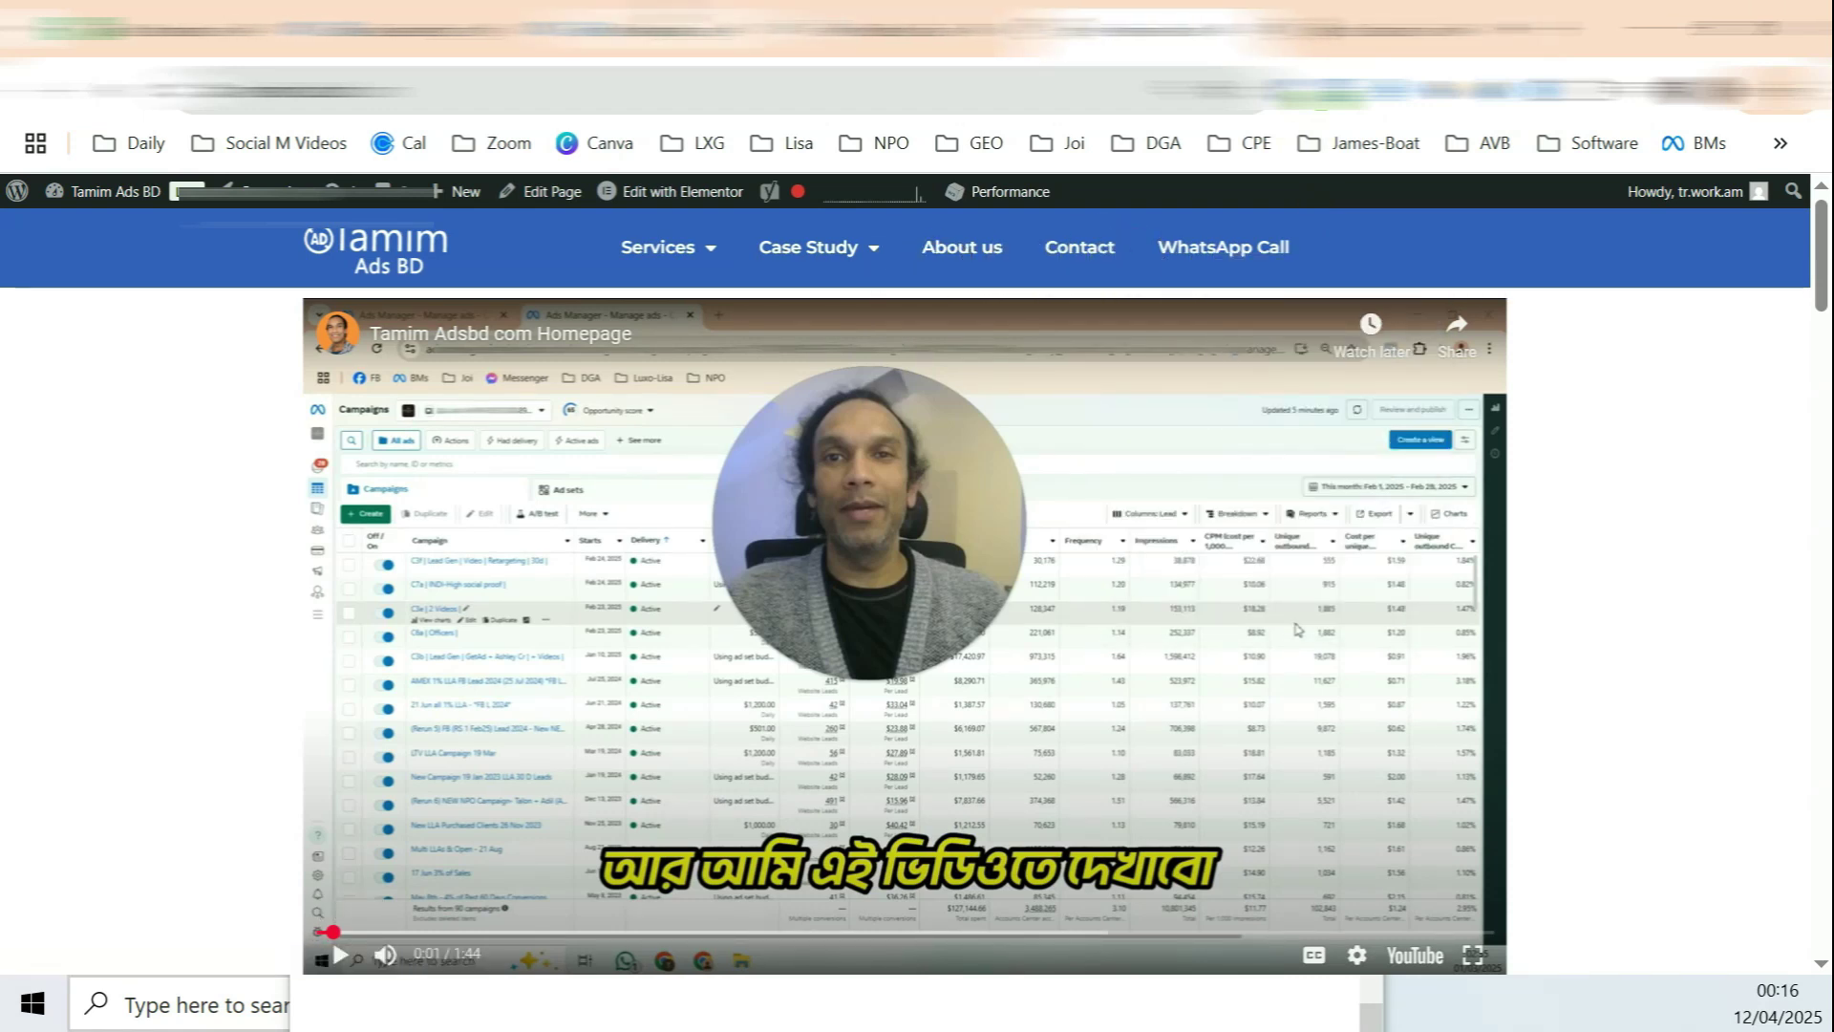
{"action": "key", "text": "ctrl+shift+Tab"}
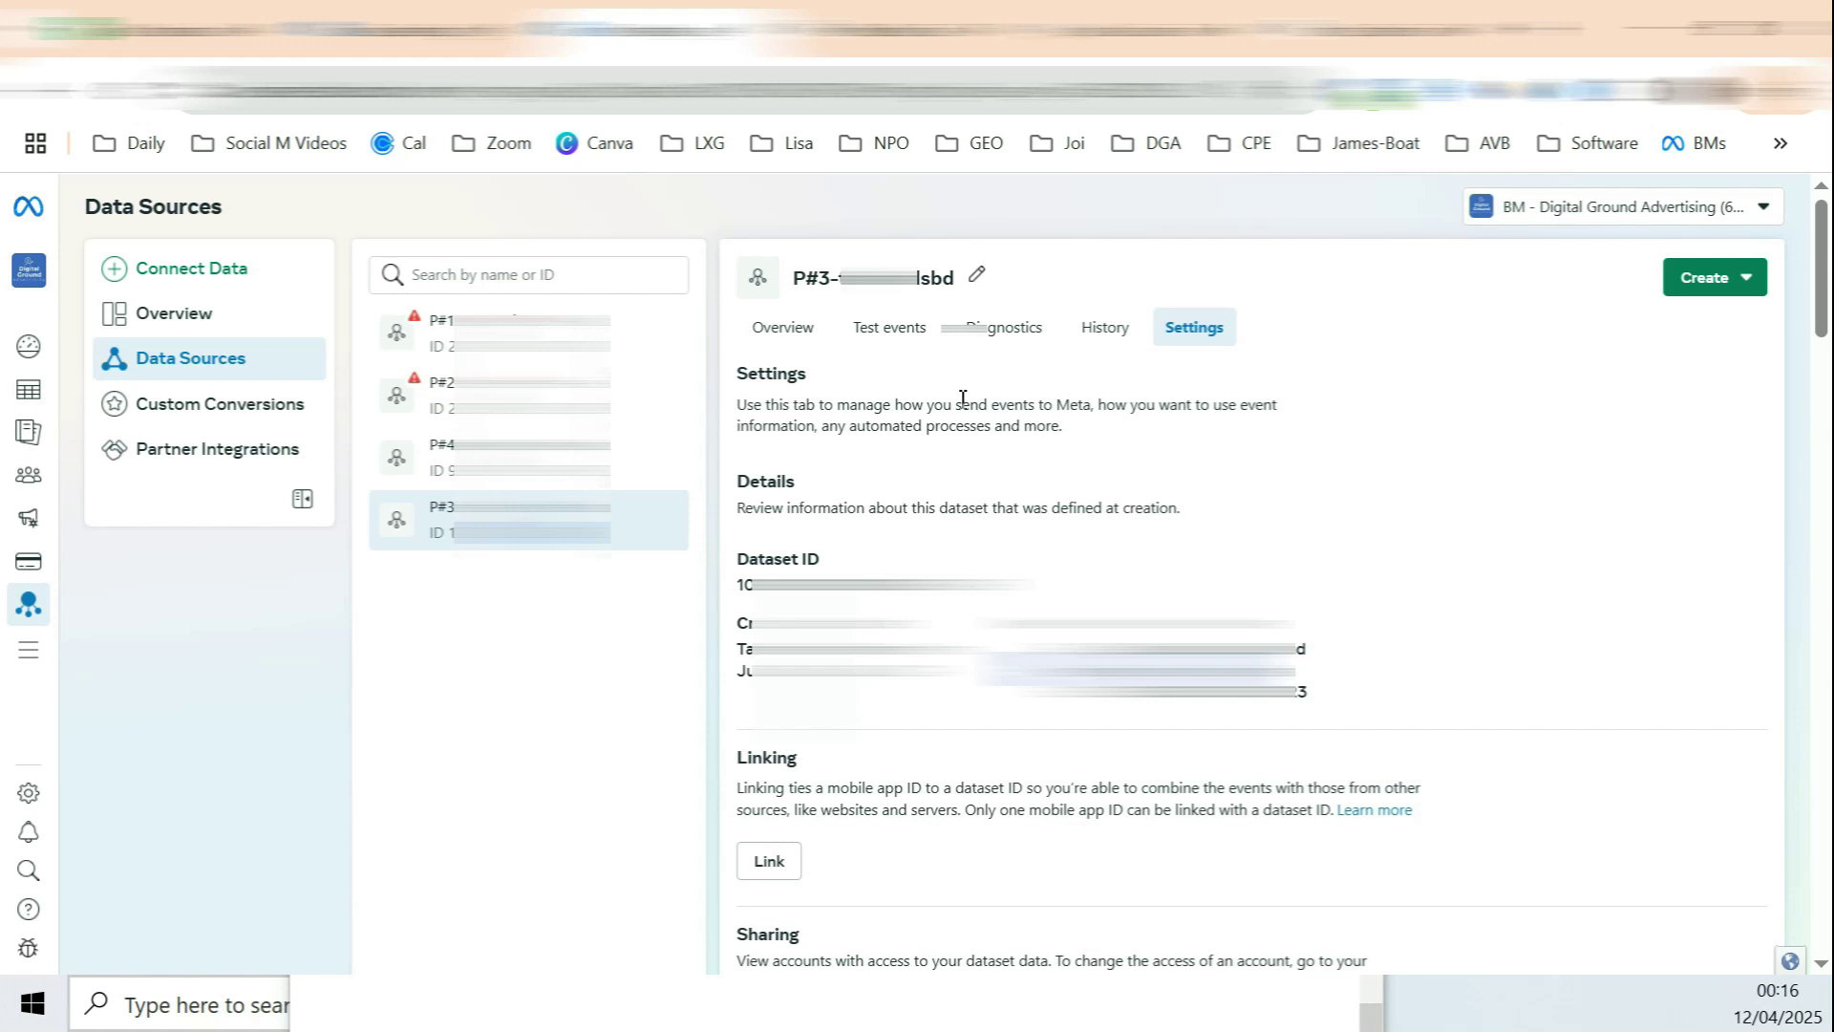
{"action": "key", "text": "ctrl+Tab"}
{"action": "scroll", "coordinate": [1293, 605], "scroll_direction": "down", "scroll_amount": 1}
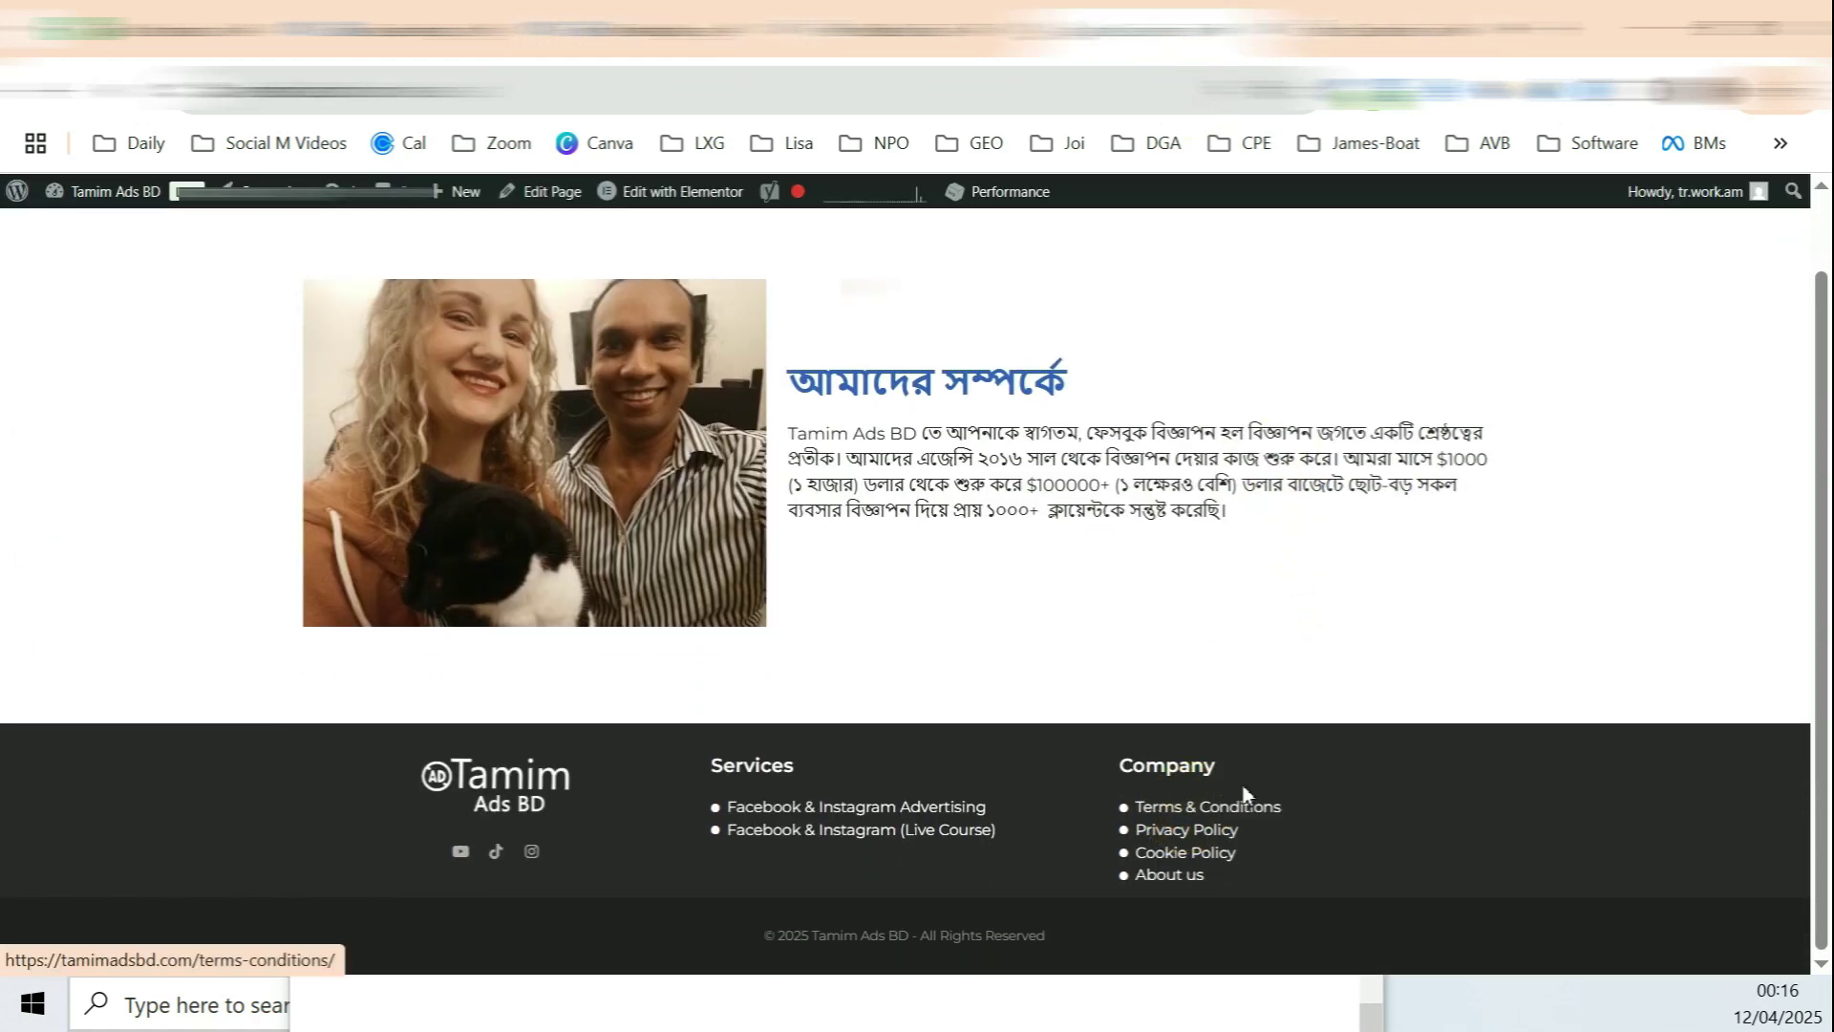
{"action": "scroll", "coordinate": [1232, 669], "scroll_direction": "up", "scroll_amount": 10}
{"action": "right_click", "coordinate": [1098, 247]}
{"action": "left_click", "coordinate": [1159, 286]}
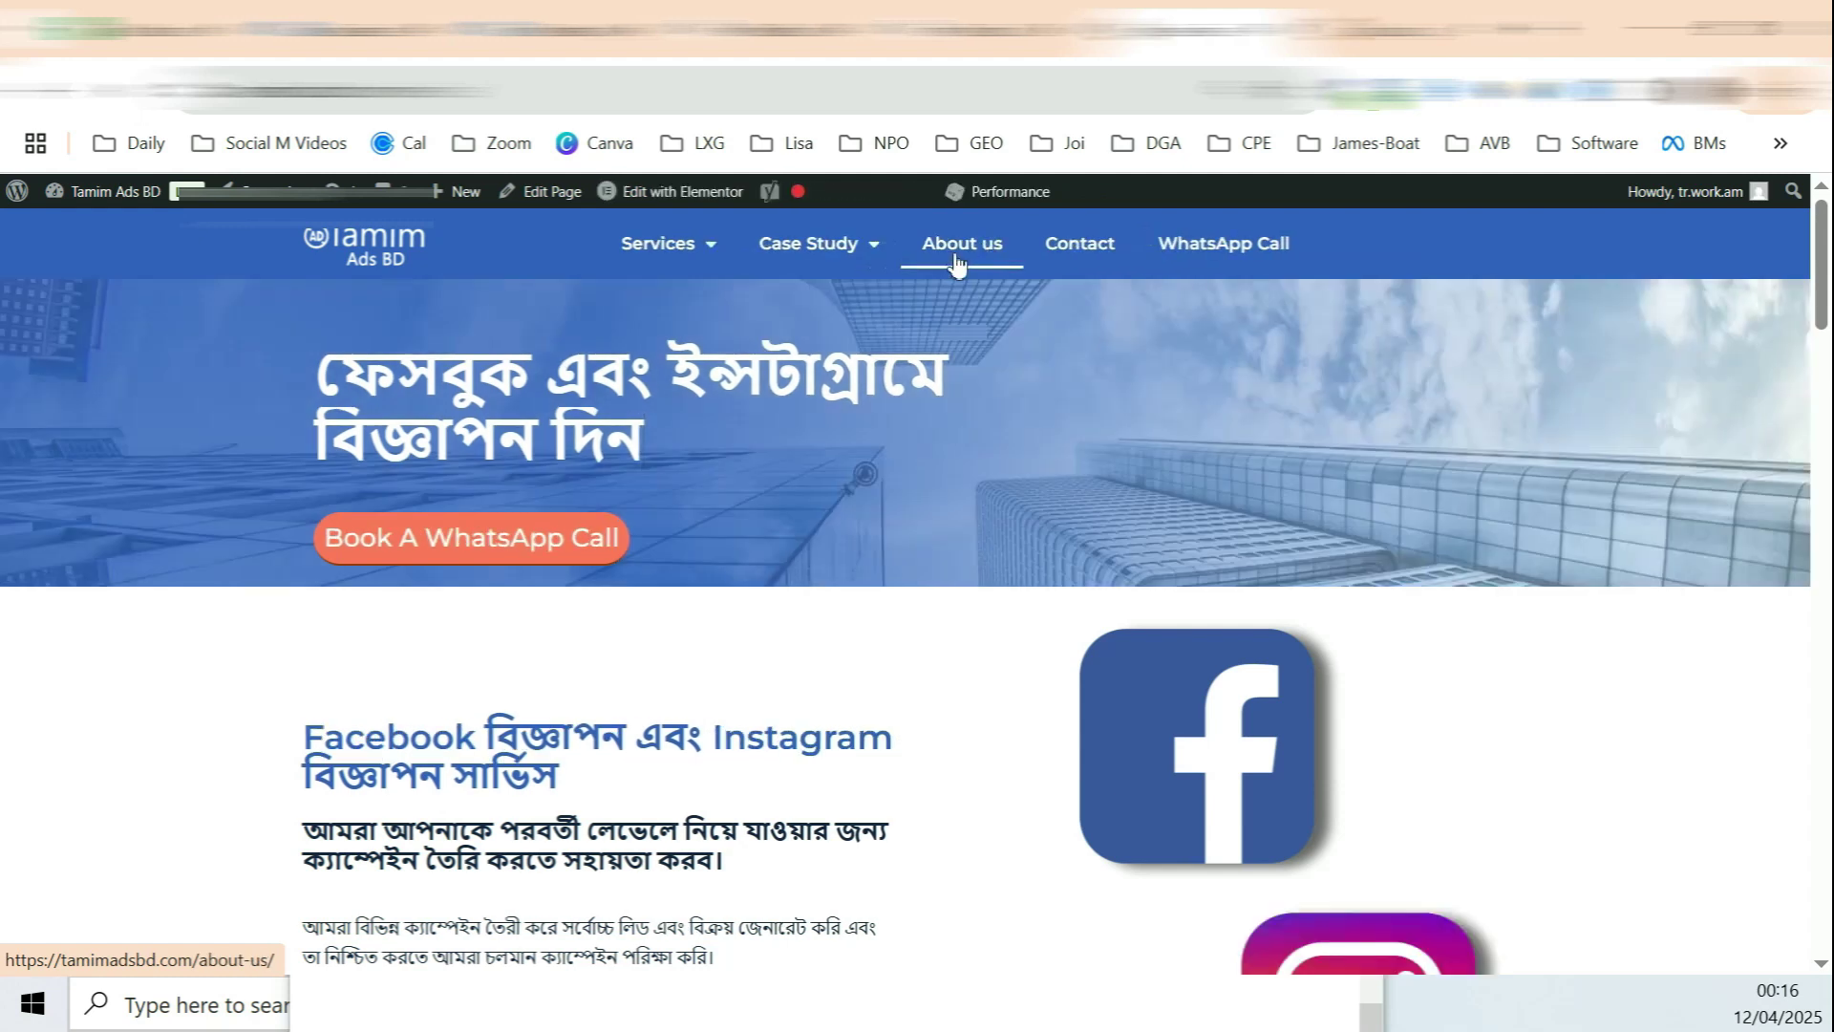
{"action": "key", "text": "ctrl+shift+Tab"}
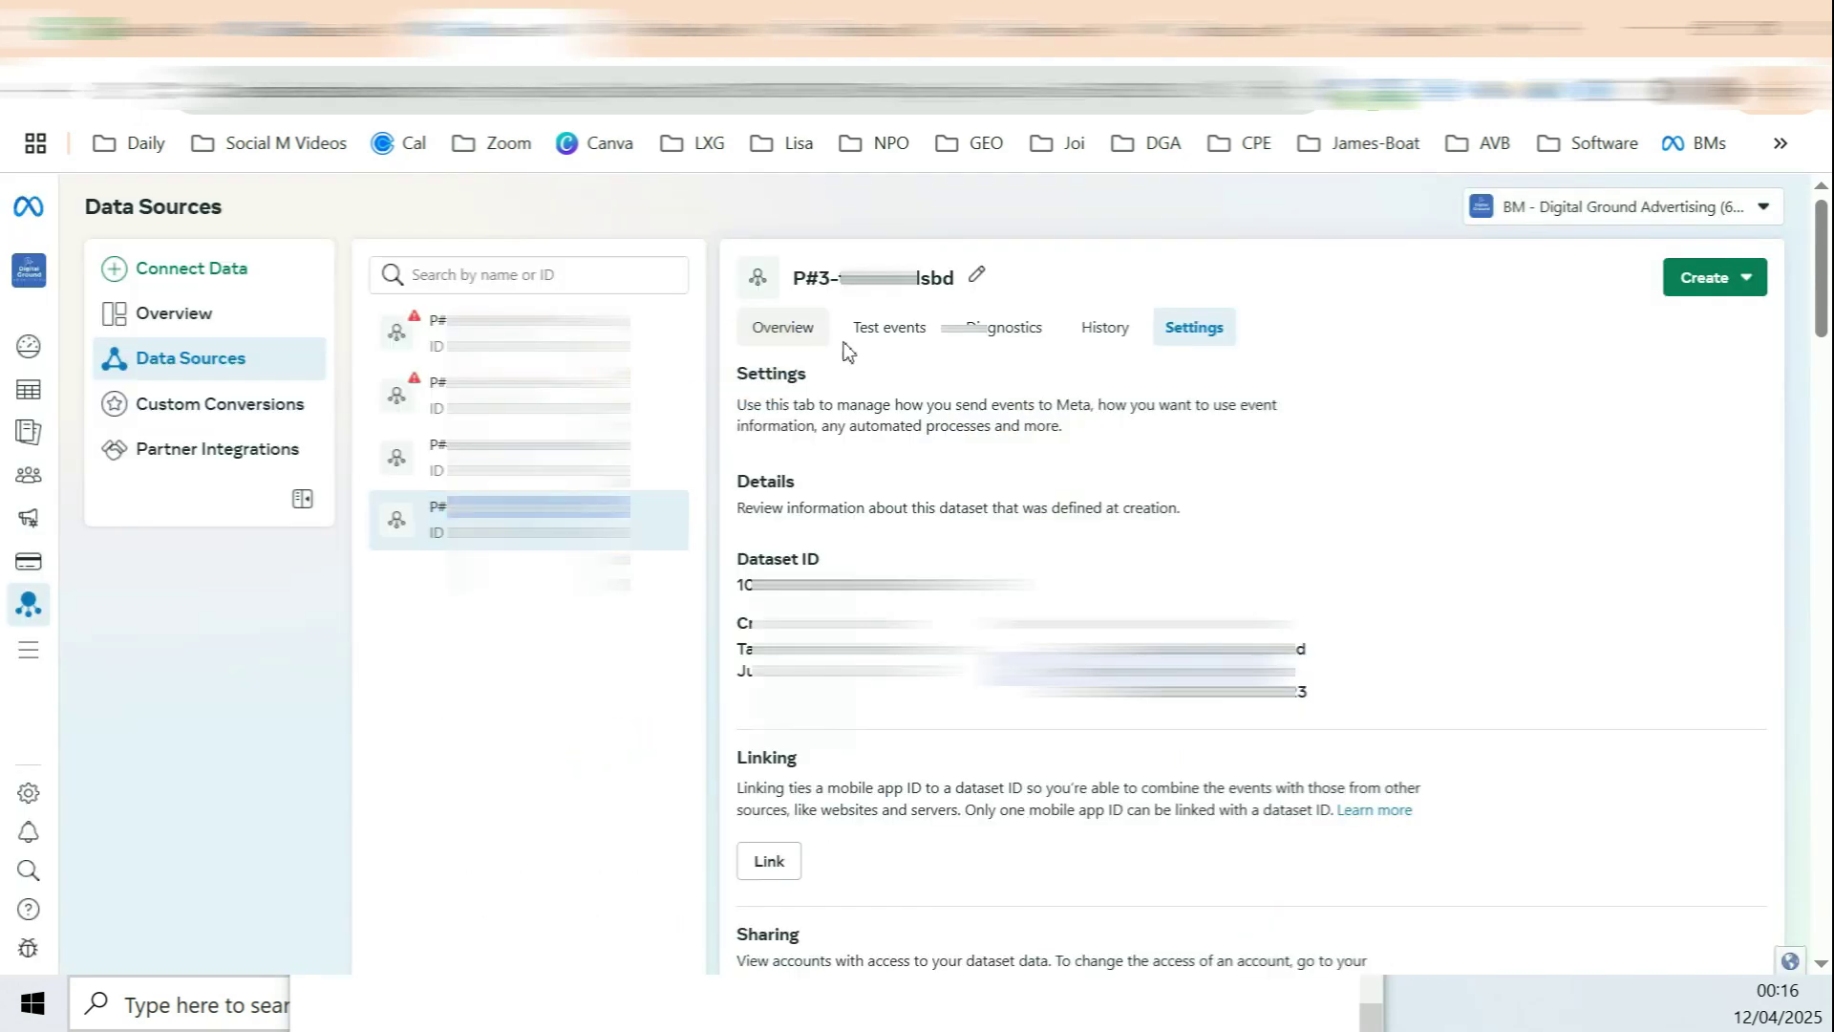
{"action": "left_click", "coordinate": [803, 328]}
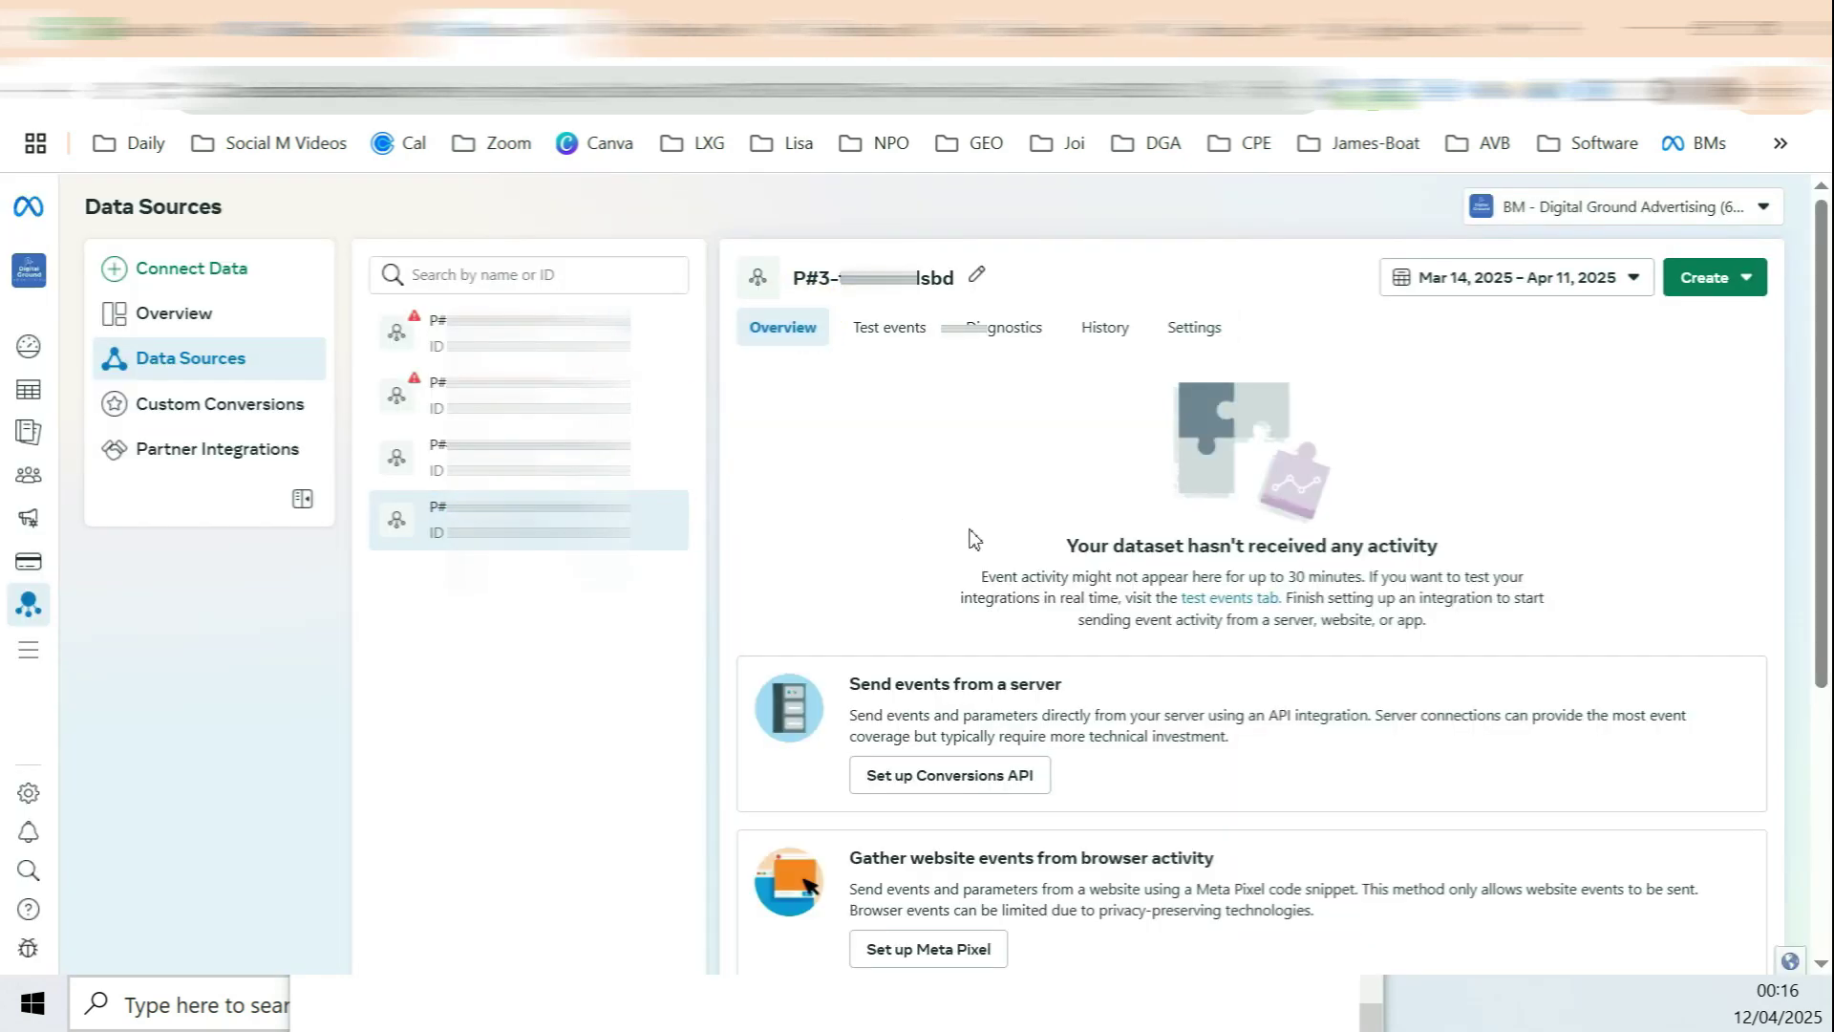
Step: Start a website Test Events run for the tamimadsbd.com URL
{"action": "left_click", "coordinate": [889, 344]}
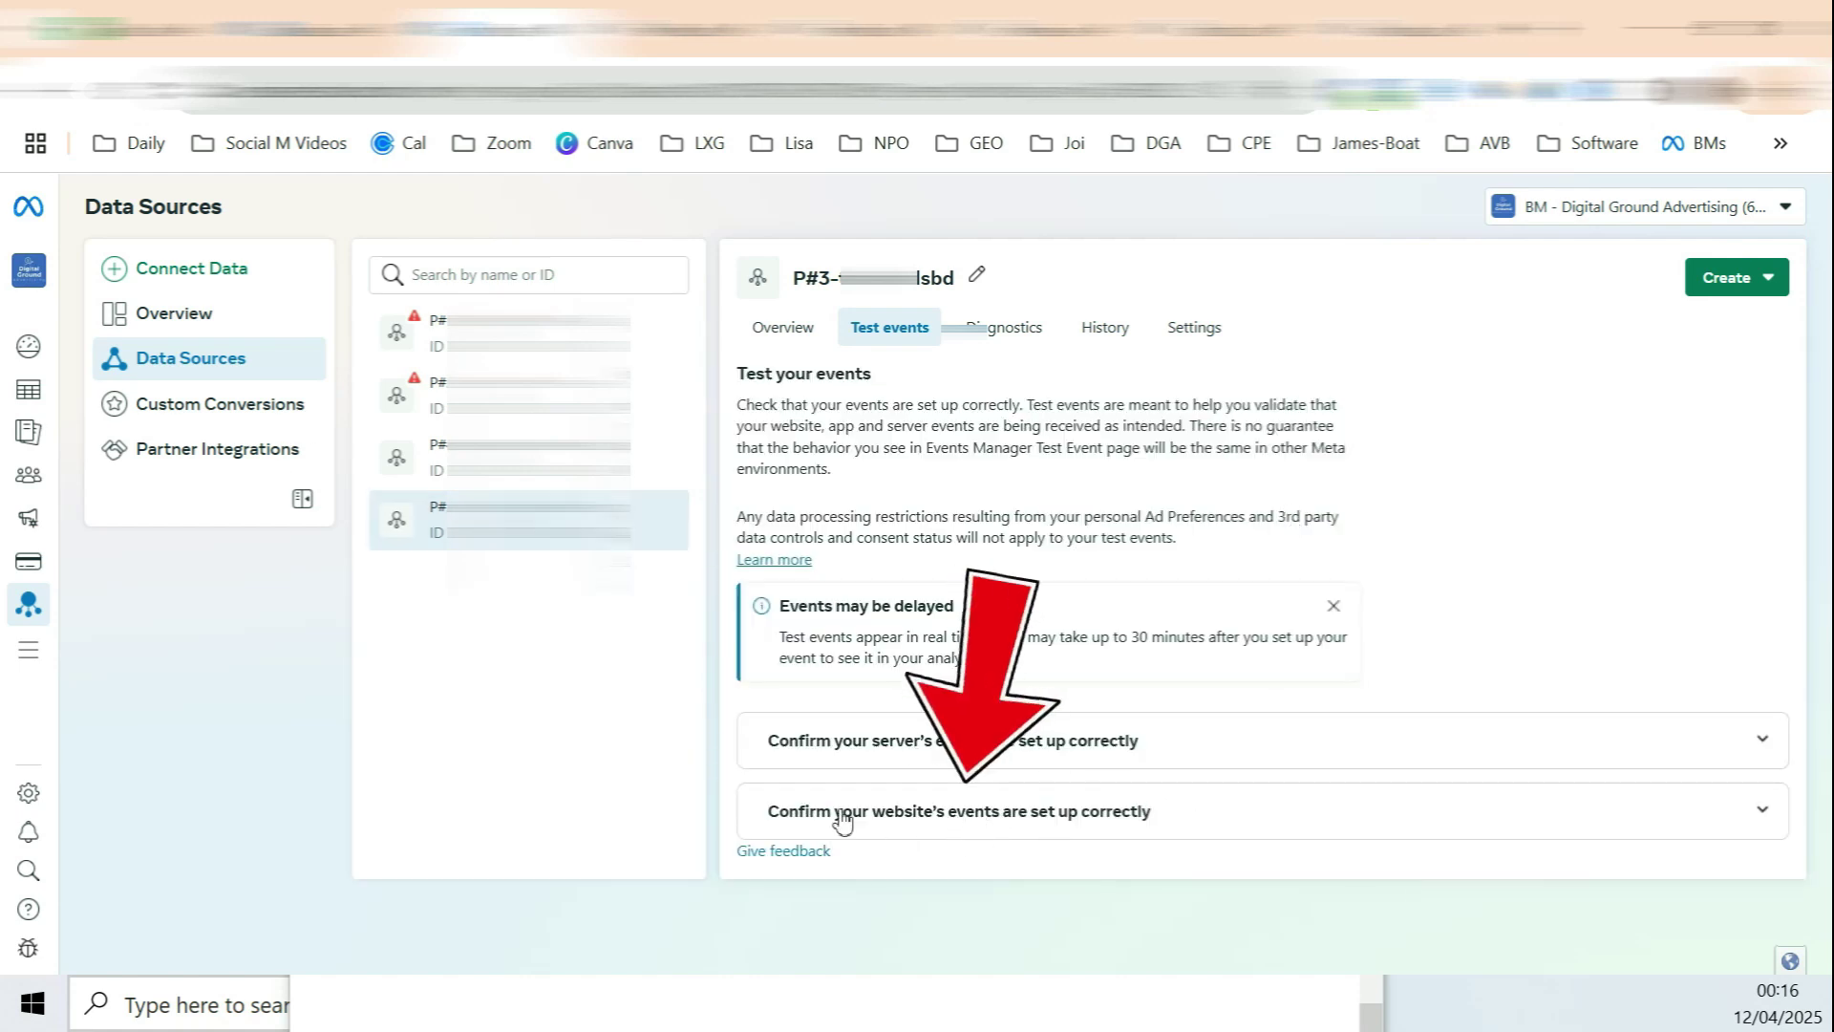
{"action": "left_click_drag", "start_coordinate": [810, 813], "coordinate": [1146, 827]}
{"action": "scroll", "coordinate": [1051, 829], "scroll_direction": "down", "scroll_amount": 2}
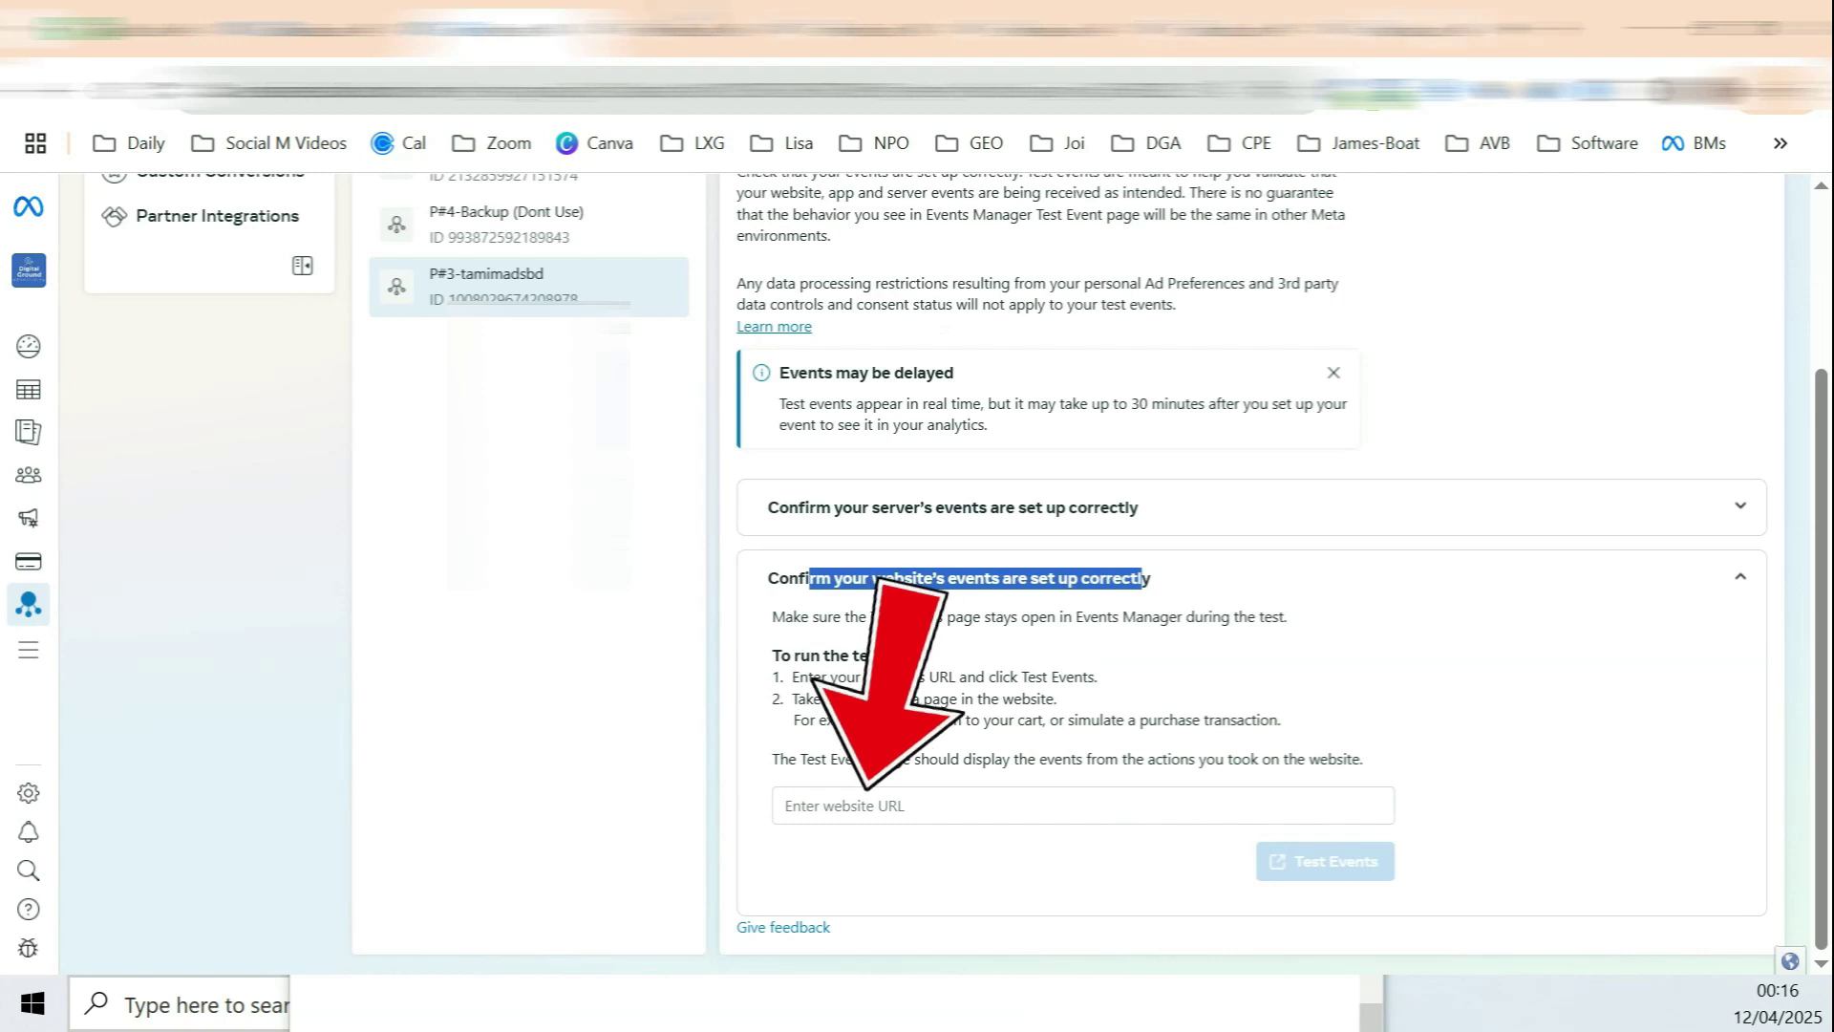
{"action": "left_click", "coordinate": [900, 802]}
{"action": "key", "text": "ctrl+v"}
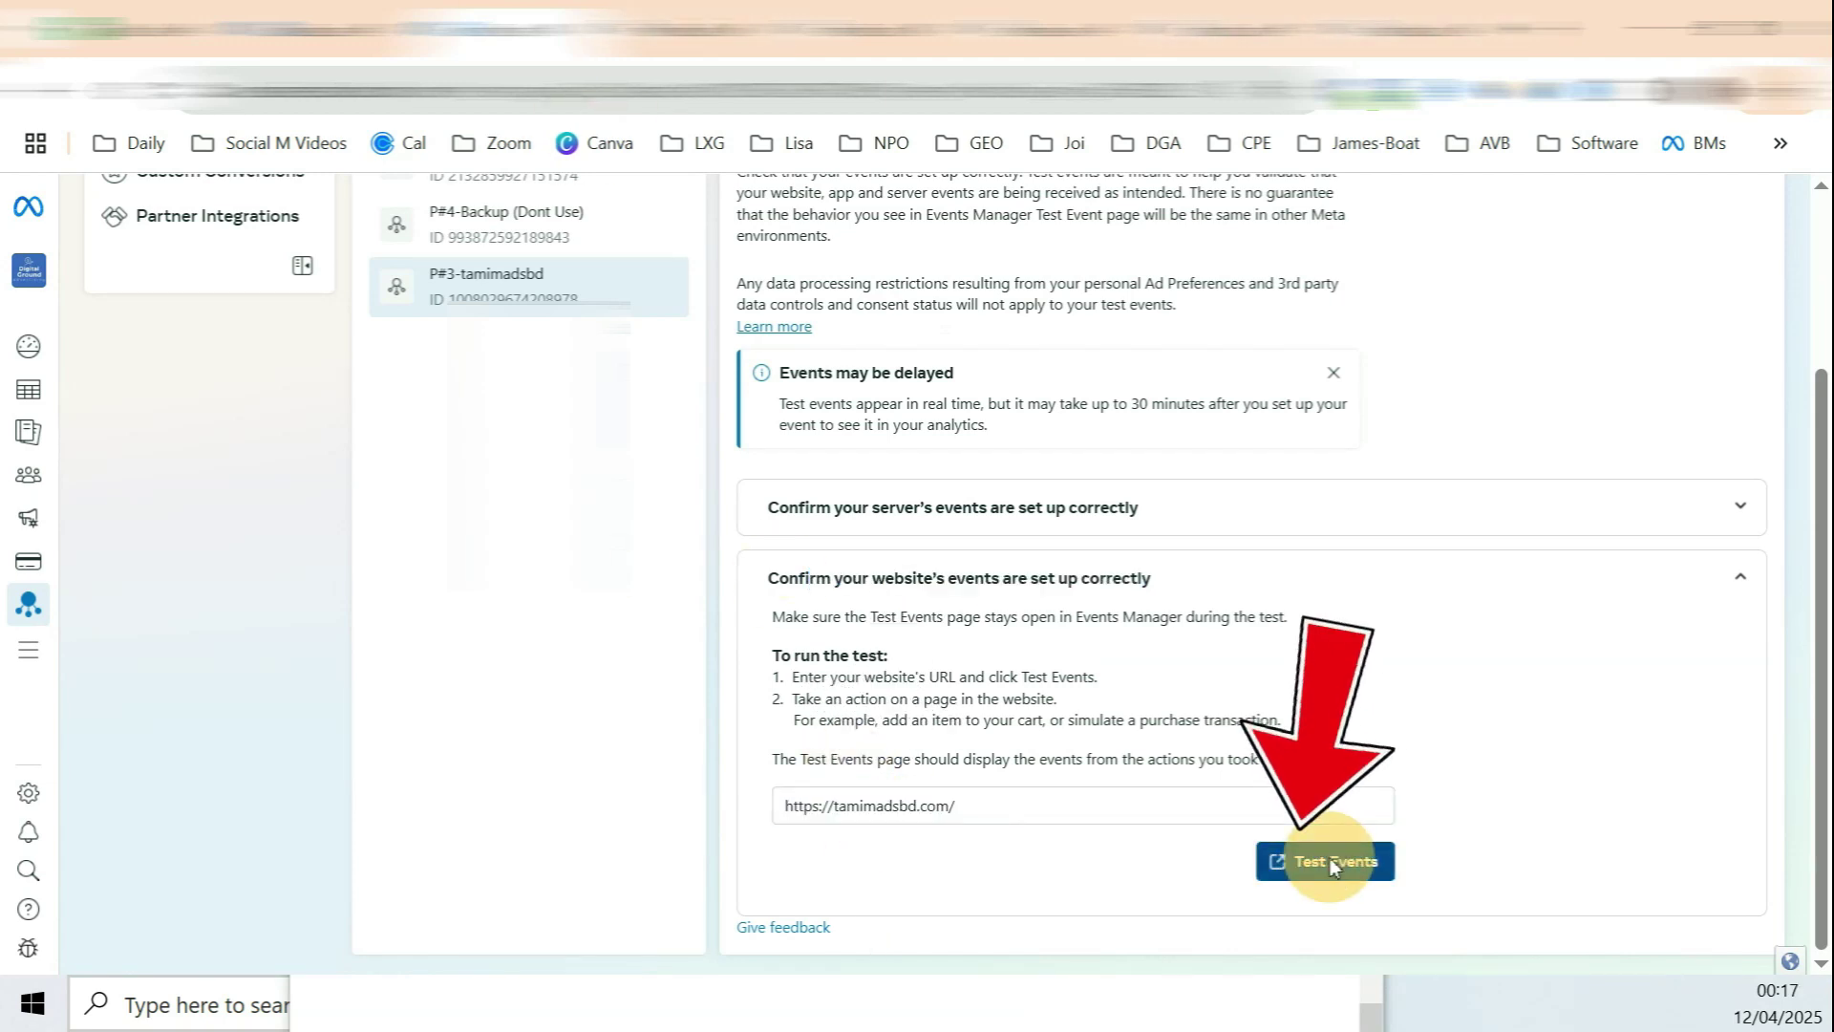
{"action": "left_click", "coordinate": [1332, 861]}
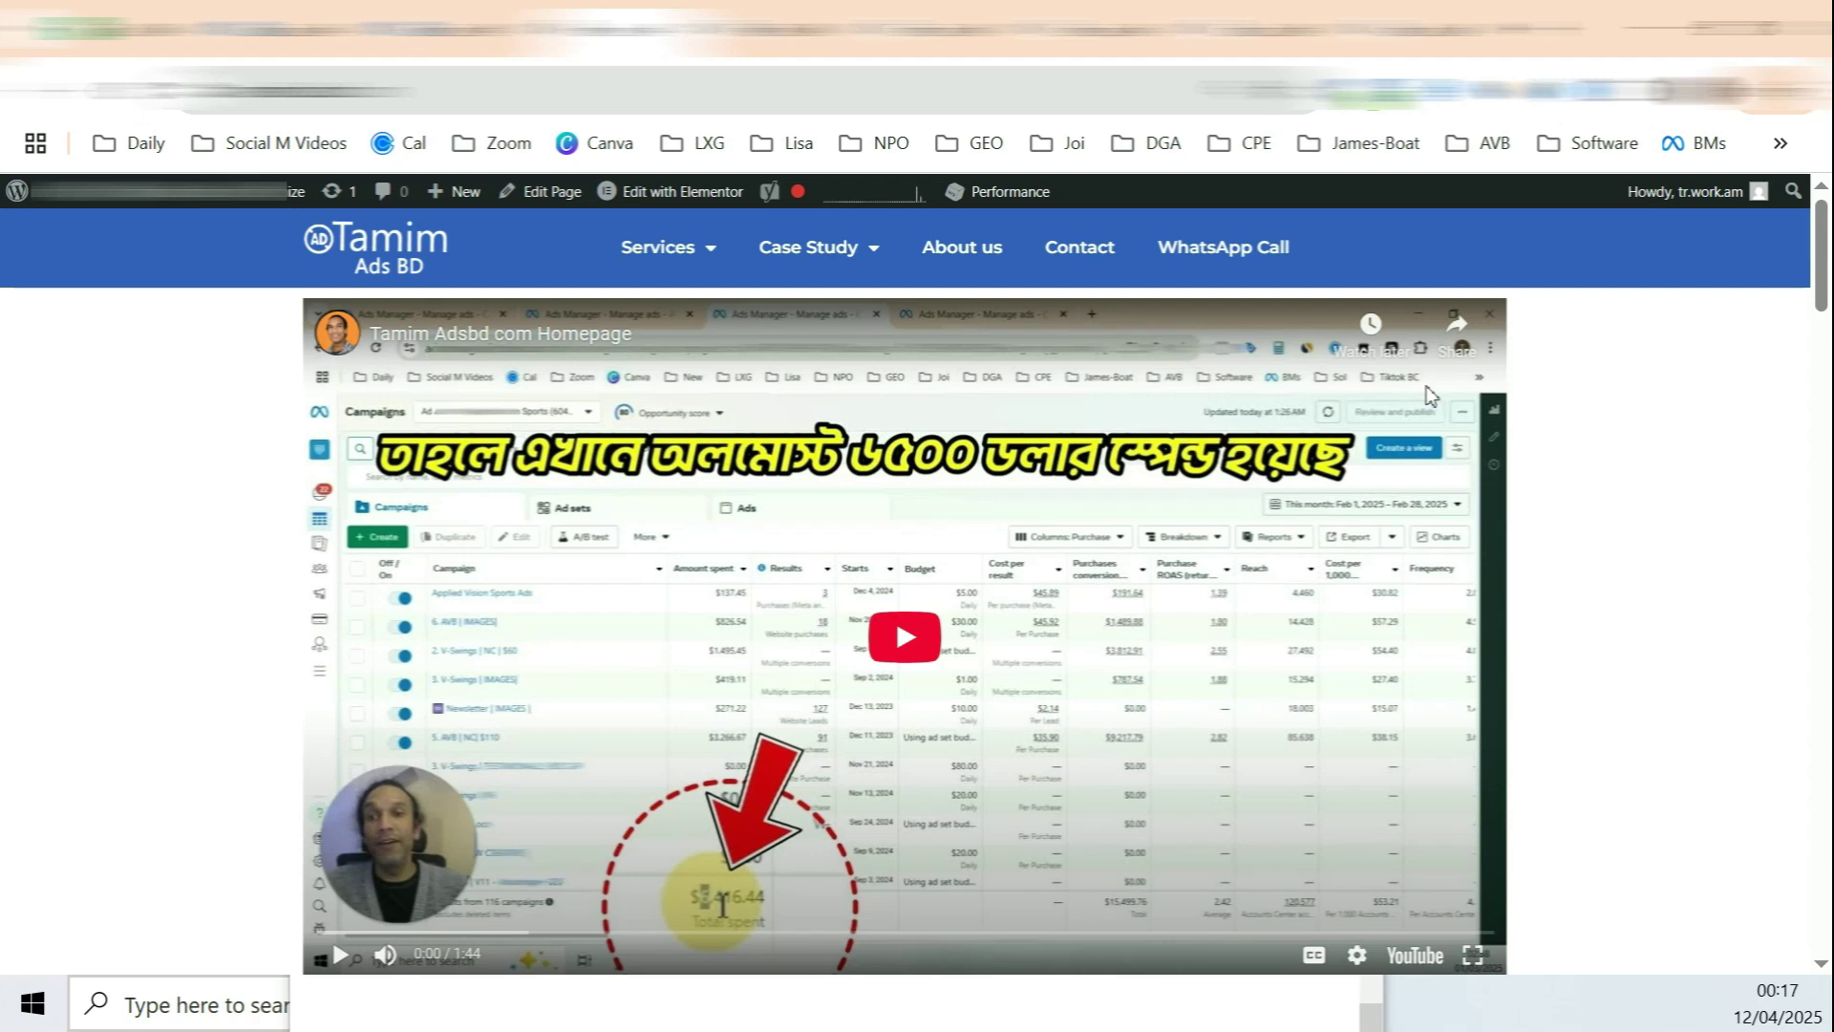
Step: Browse to the site's Contact page to send a PageView, then return to the test list
{"action": "scroll", "coordinate": [1430, 394], "scroll_direction": "down", "scroll_amount": 8}
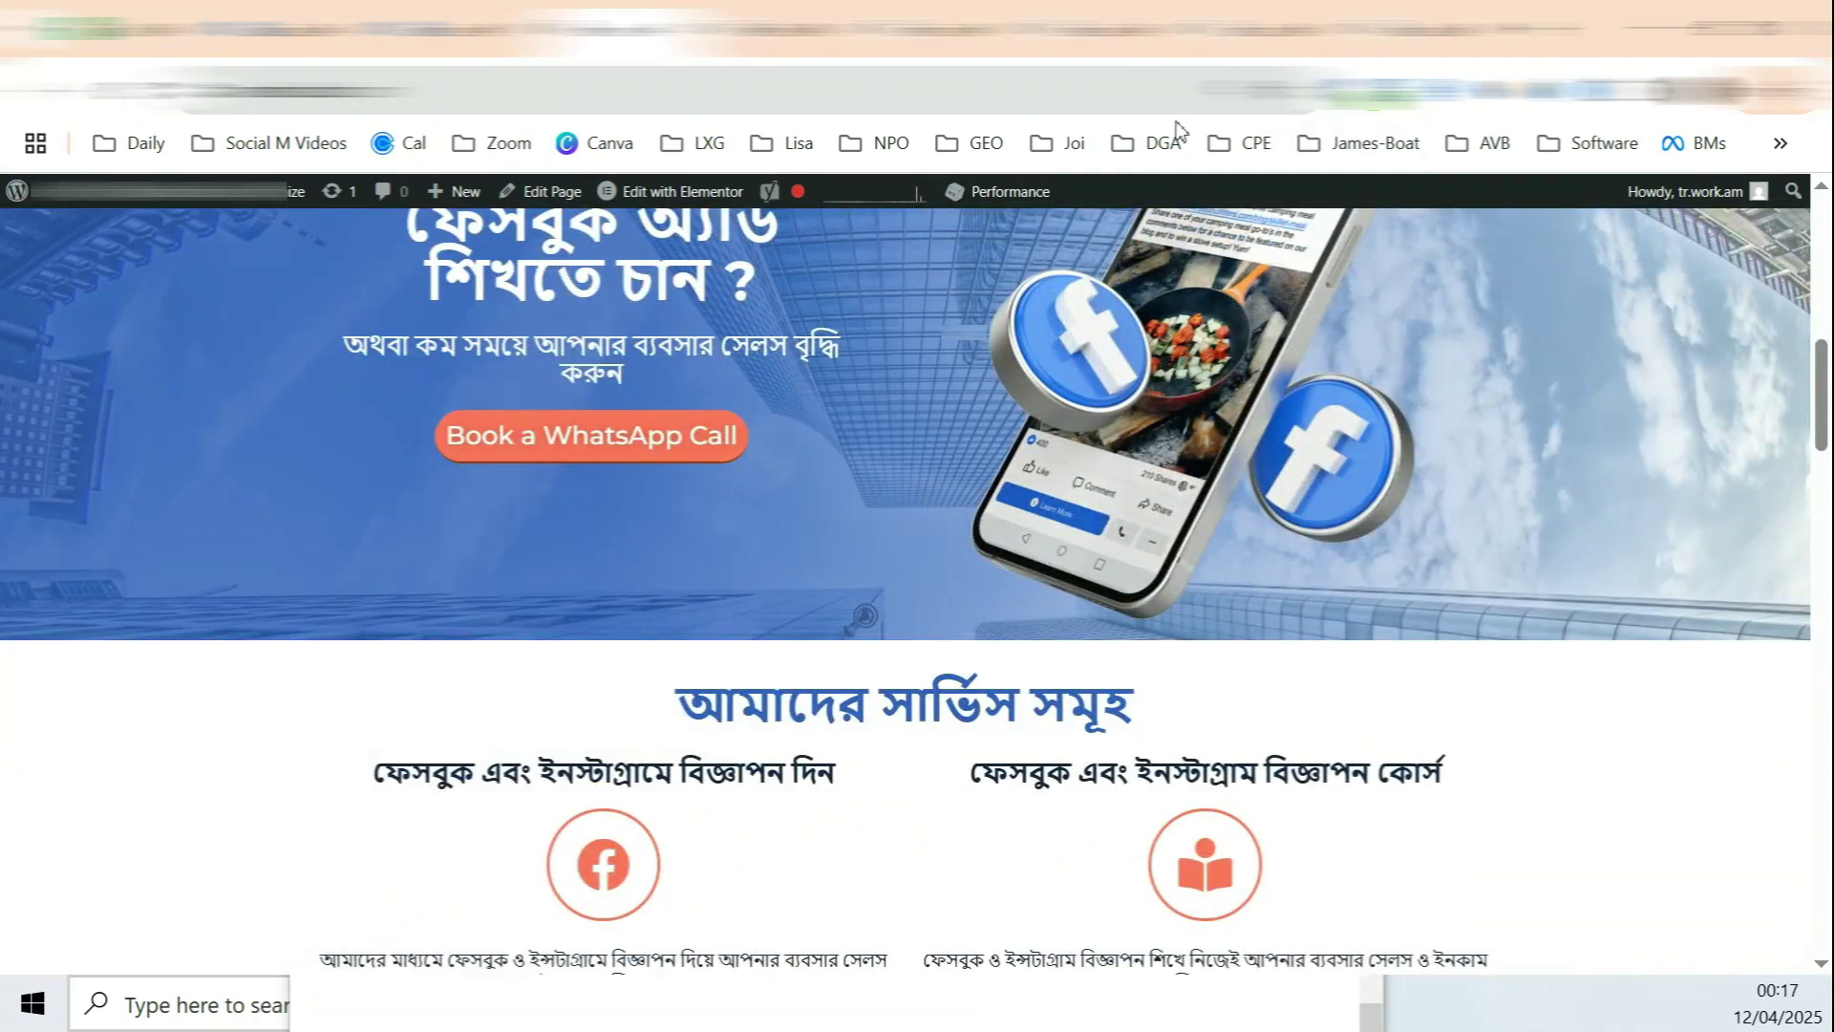
{"action": "scroll", "coordinate": [1361, 272], "scroll_direction": "down", "scroll_amount": 3}
{"action": "scroll", "coordinate": [1361, 269], "scroll_direction": "up", "scroll_amount": 10}
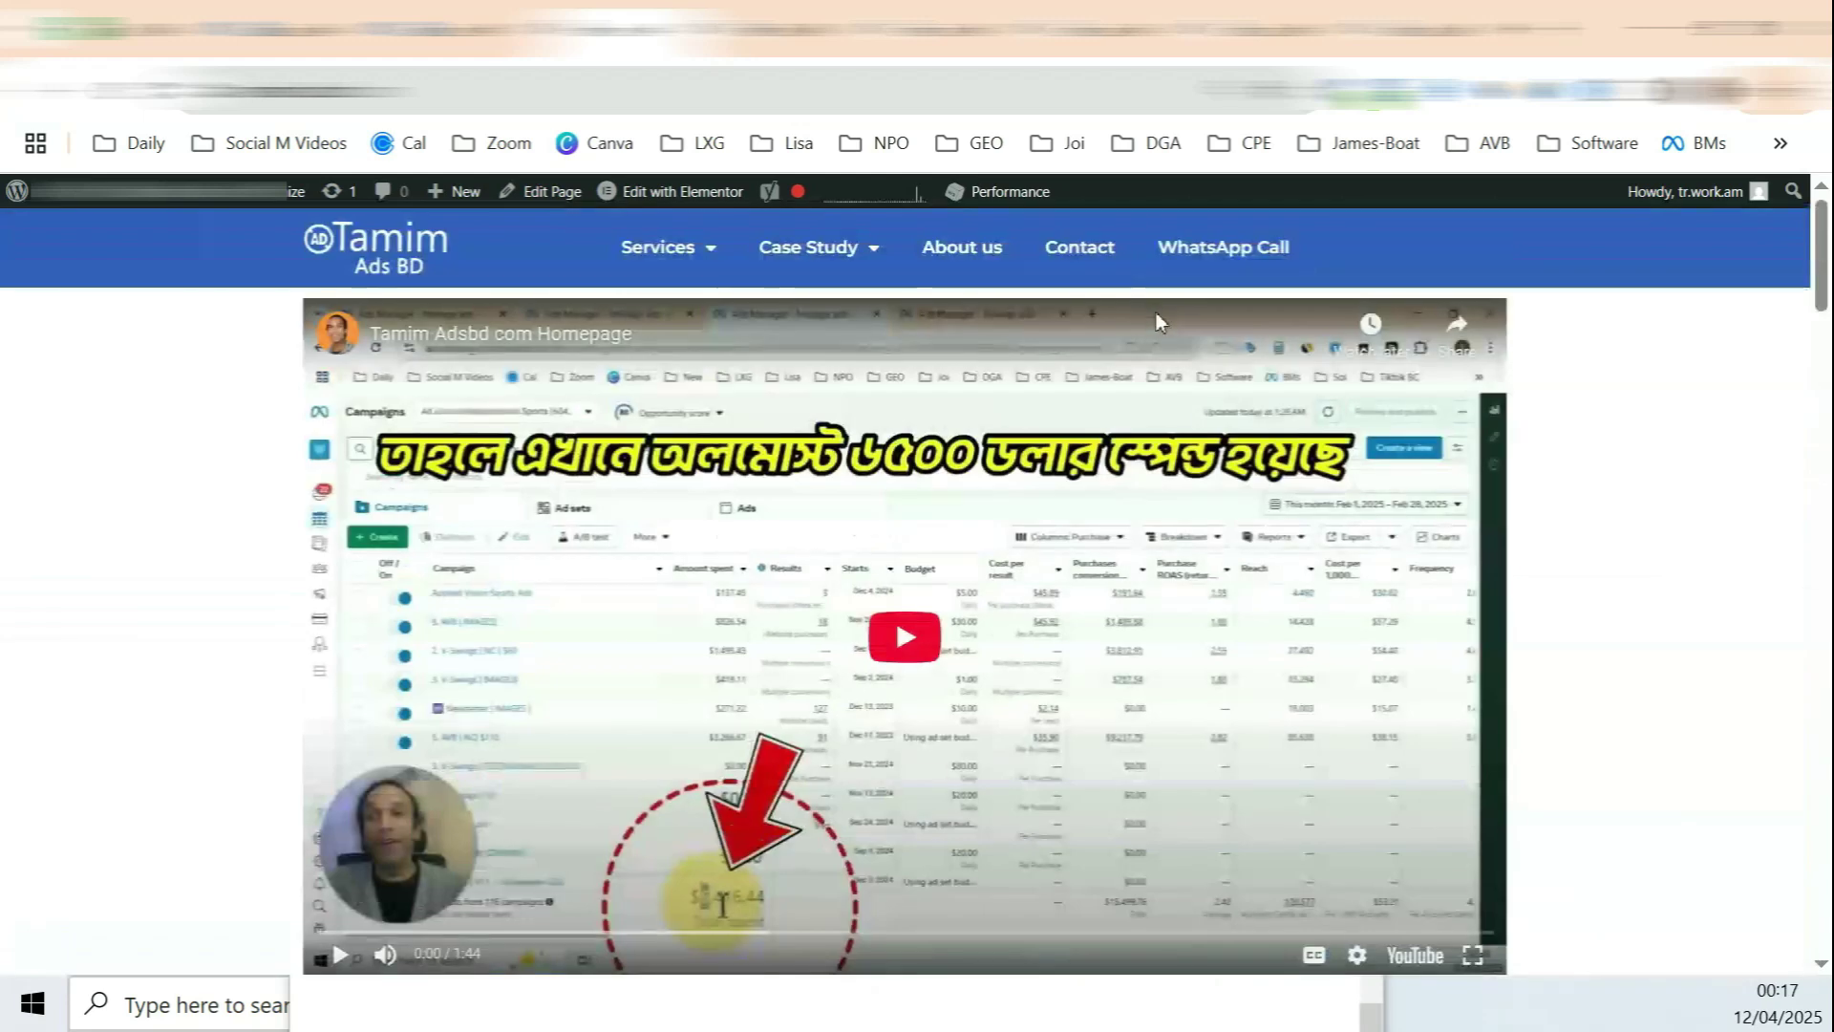
{"action": "left_click", "coordinate": [1092, 254]}
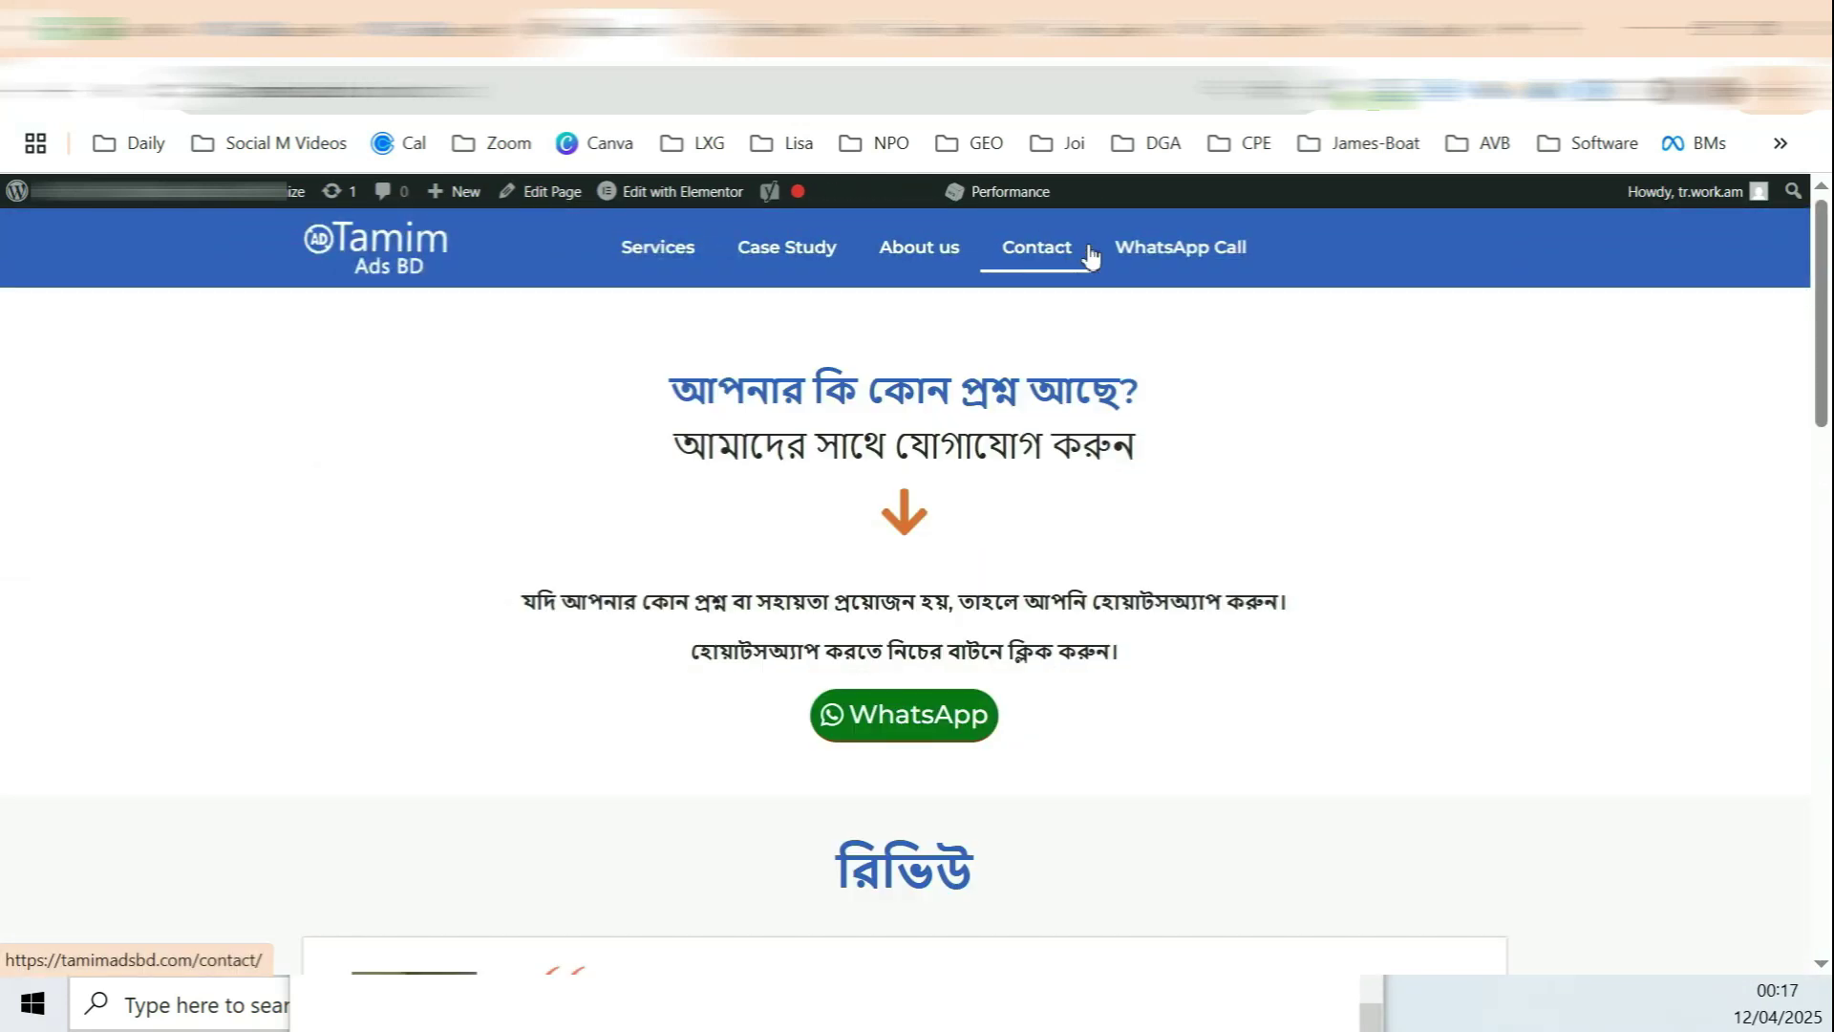
{"action": "key", "text": "ctrl+Tab"}
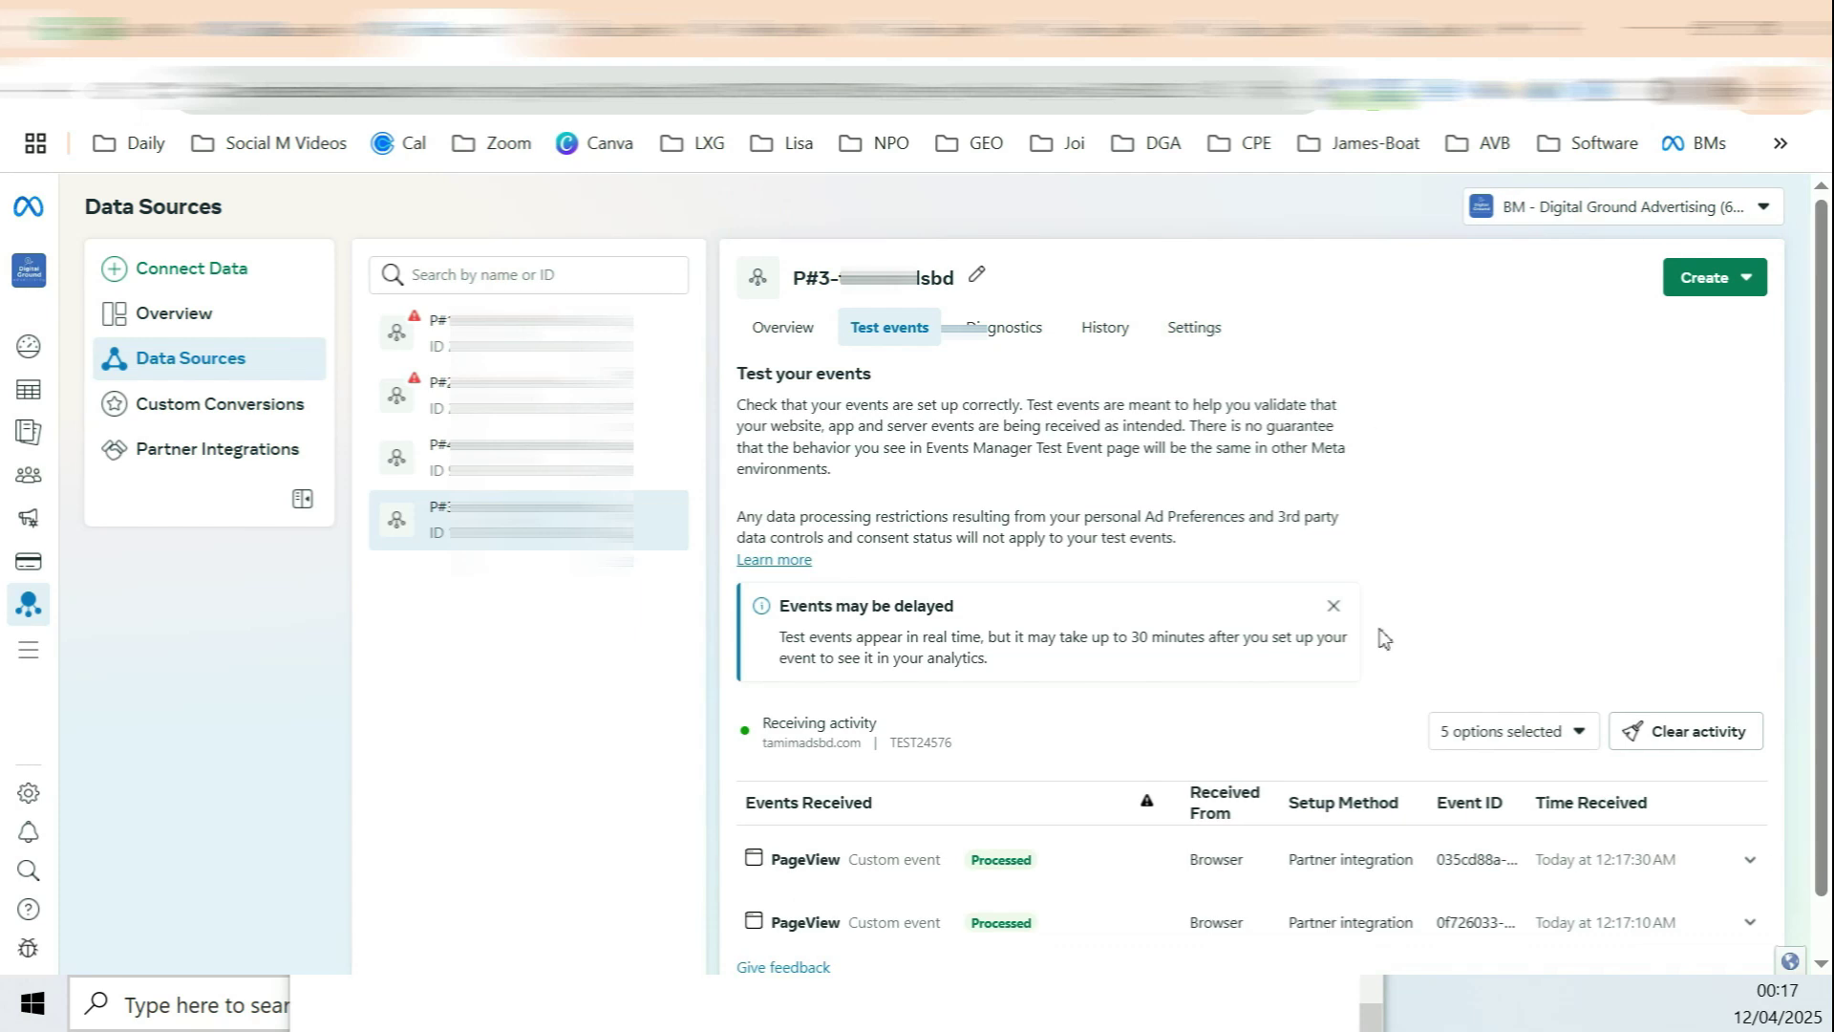
Step: Check the page URLs of the received PageView events
{"action": "scroll", "coordinate": [1085, 745], "scroll_direction": "down", "scroll_amount": 6}
{"action": "left_click_drag", "start_coordinate": [841, 630], "coordinate": [965, 632]}
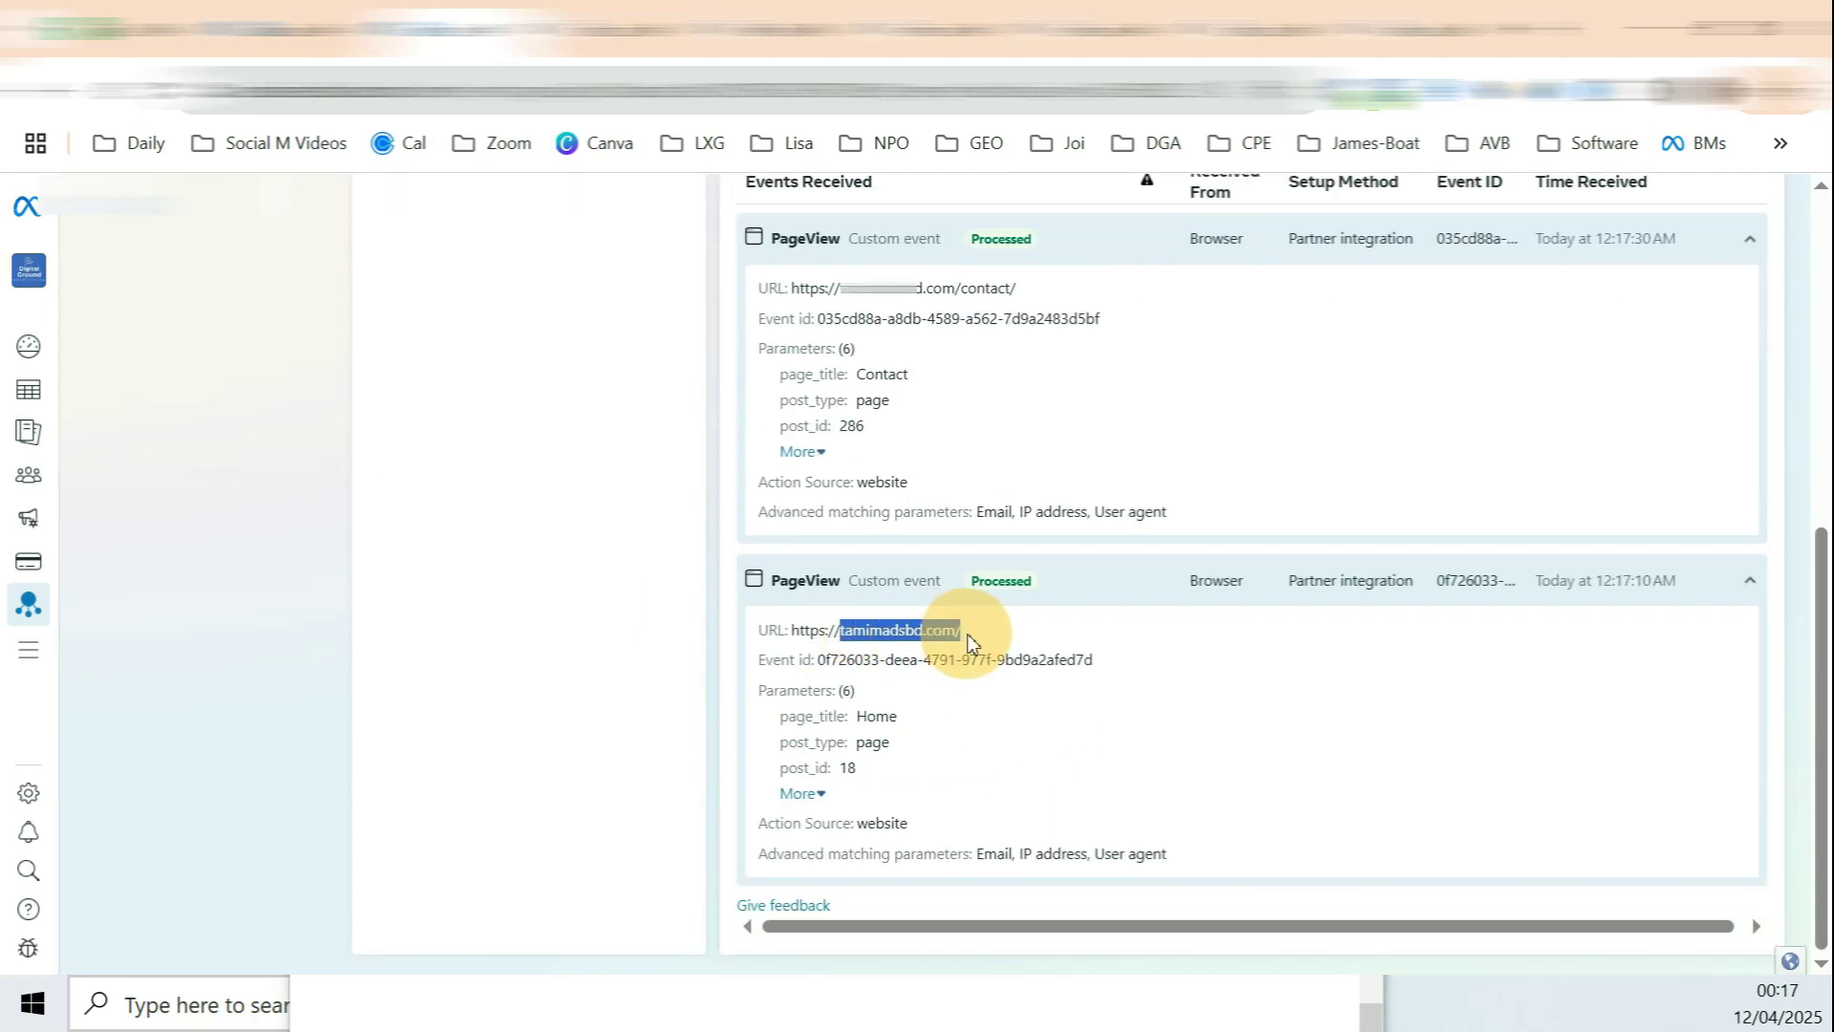
{"action": "left_click", "coordinate": [725, 619]}
{"action": "left_click_drag", "start_coordinate": [808, 631], "coordinate": [960, 633]}
{"action": "scroll", "coordinate": [959, 641], "scroll_direction": "up", "scroll_amount": 1}
{"action": "scroll", "coordinate": [959, 642], "scroll_direction": "up", "scroll_amount": 2}
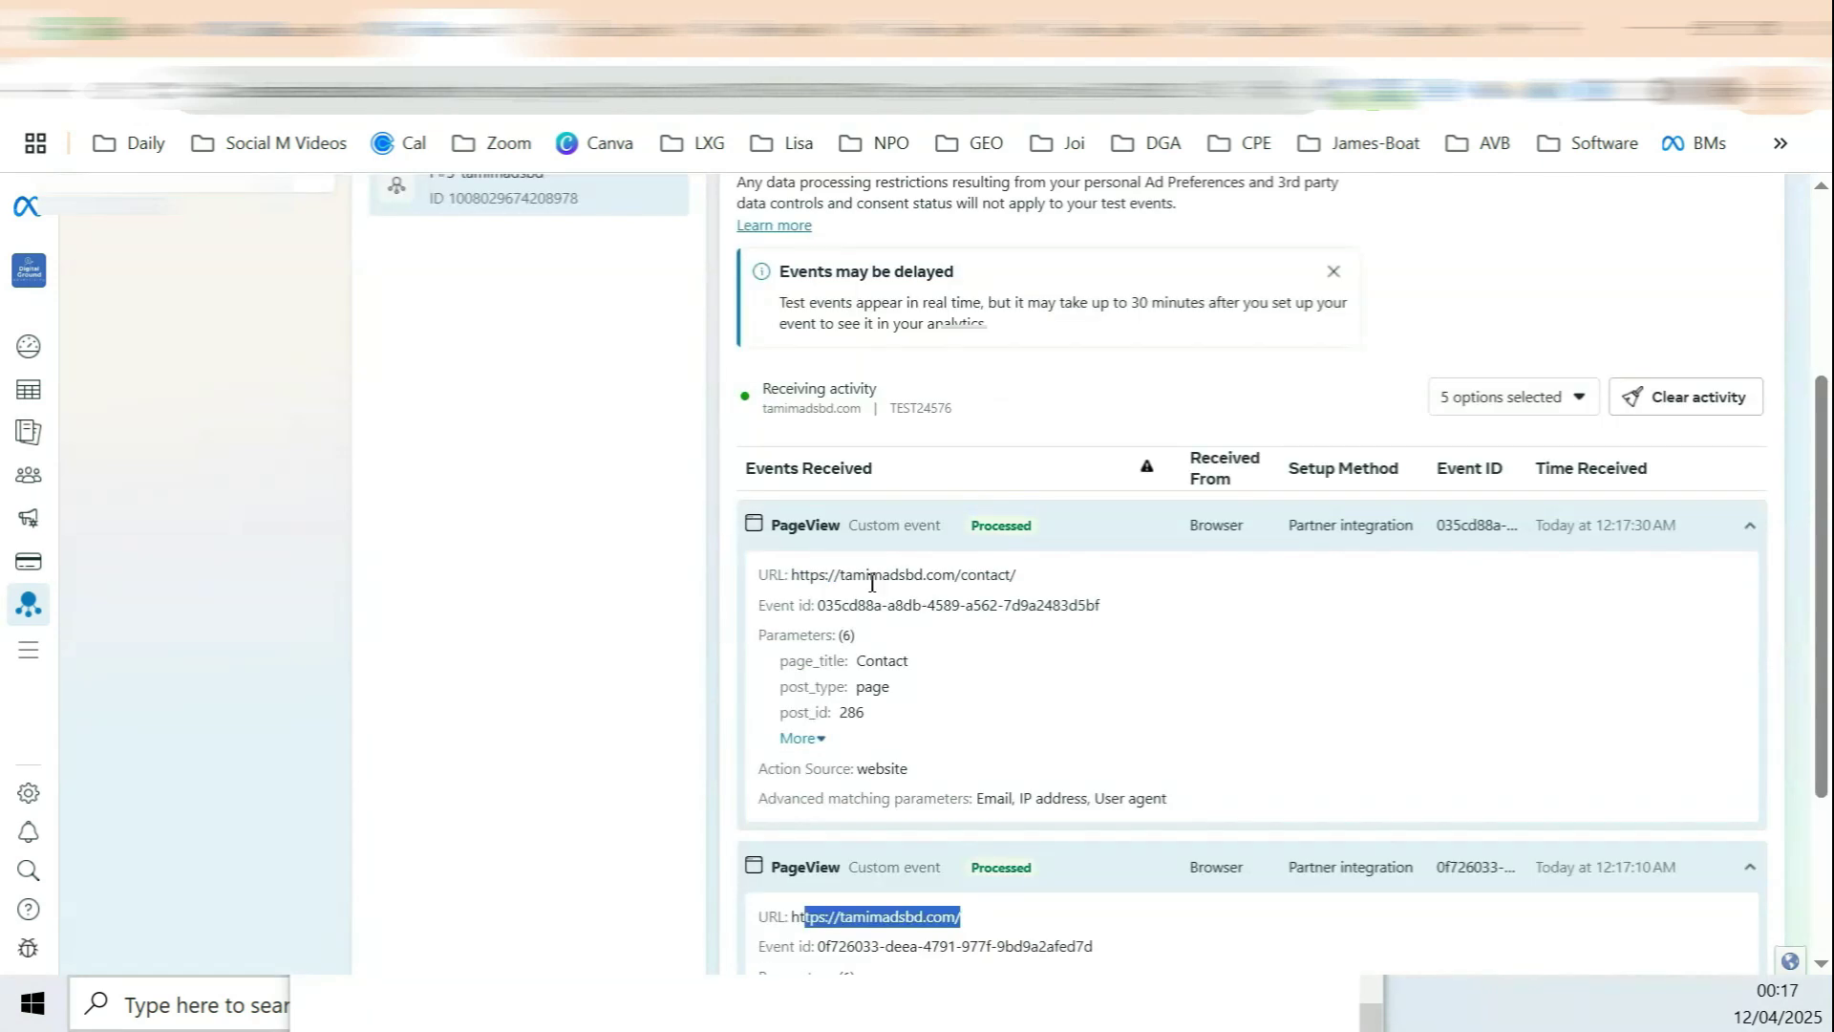
{"action": "left_click_drag", "start_coordinate": [842, 576], "coordinate": [1017, 580]}
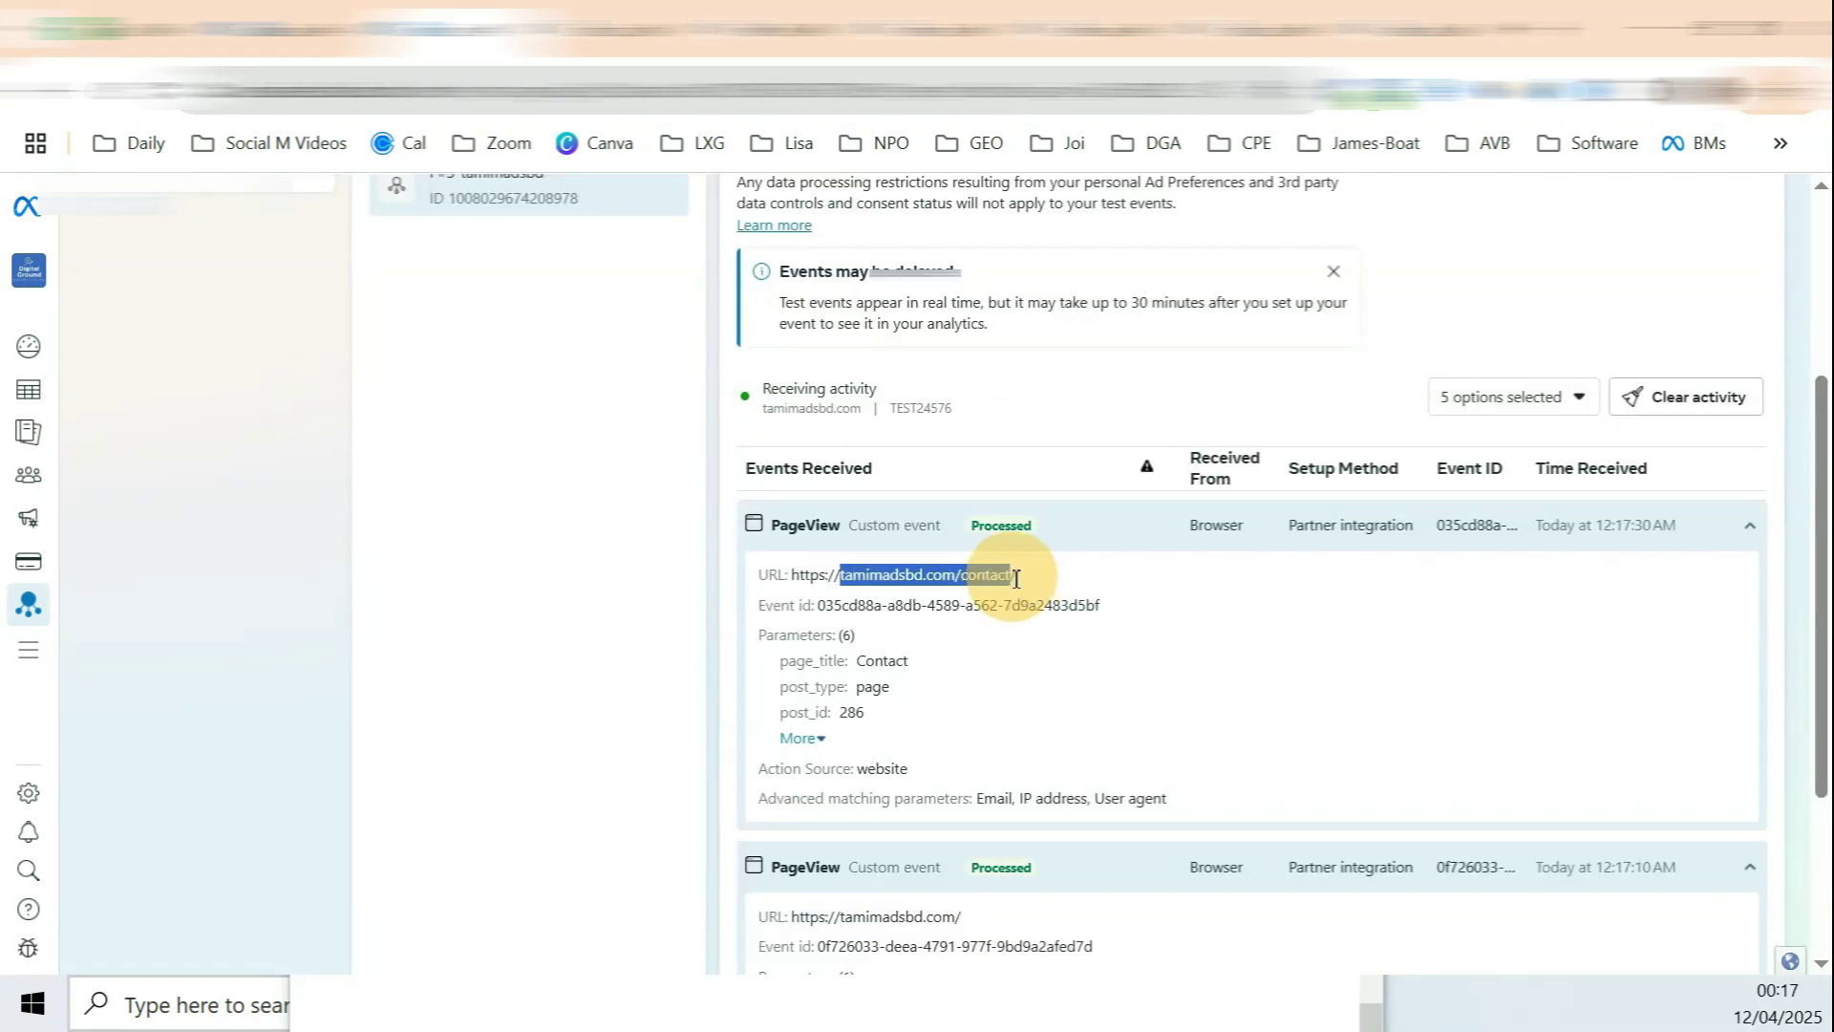
Step: Visit the Case Study 1 page and inspect the new PageView's URL in test events
{"action": "left_click", "coordinate": [631, 21]}
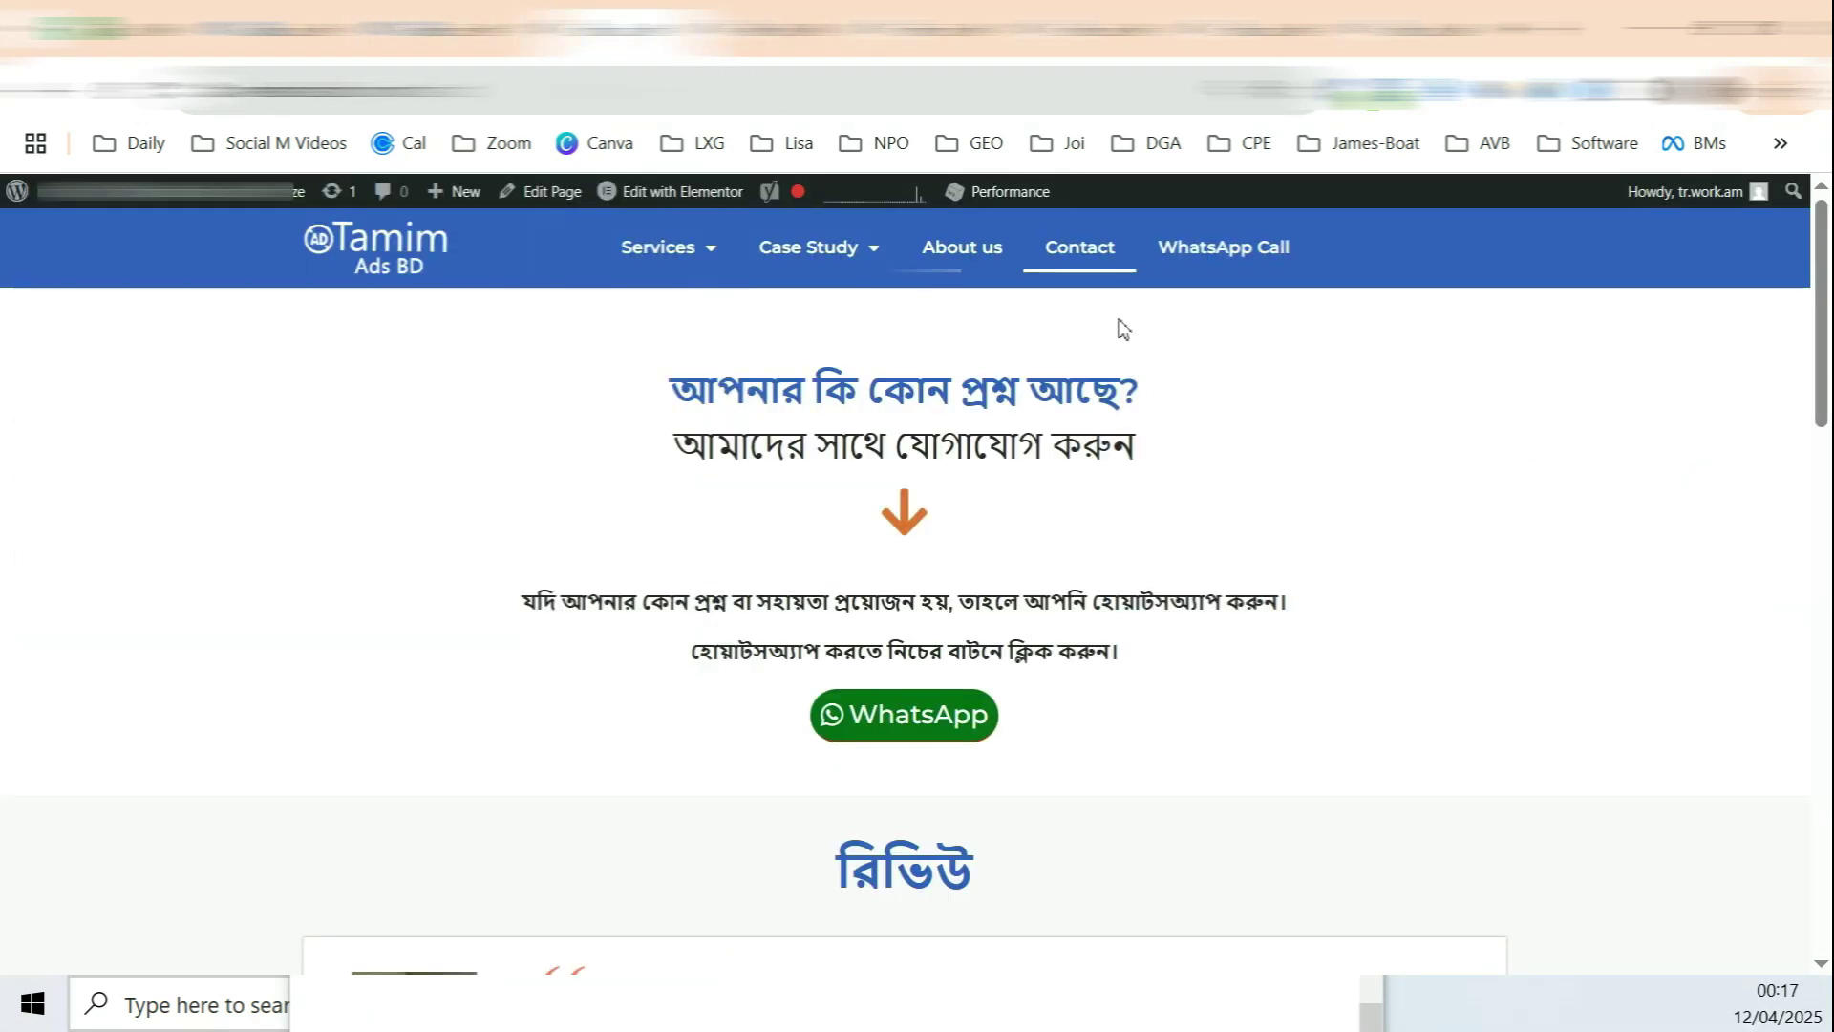
{"action": "mouse_move", "coordinate": [802, 264]}
{"action": "left_click", "coordinate": [838, 302]}
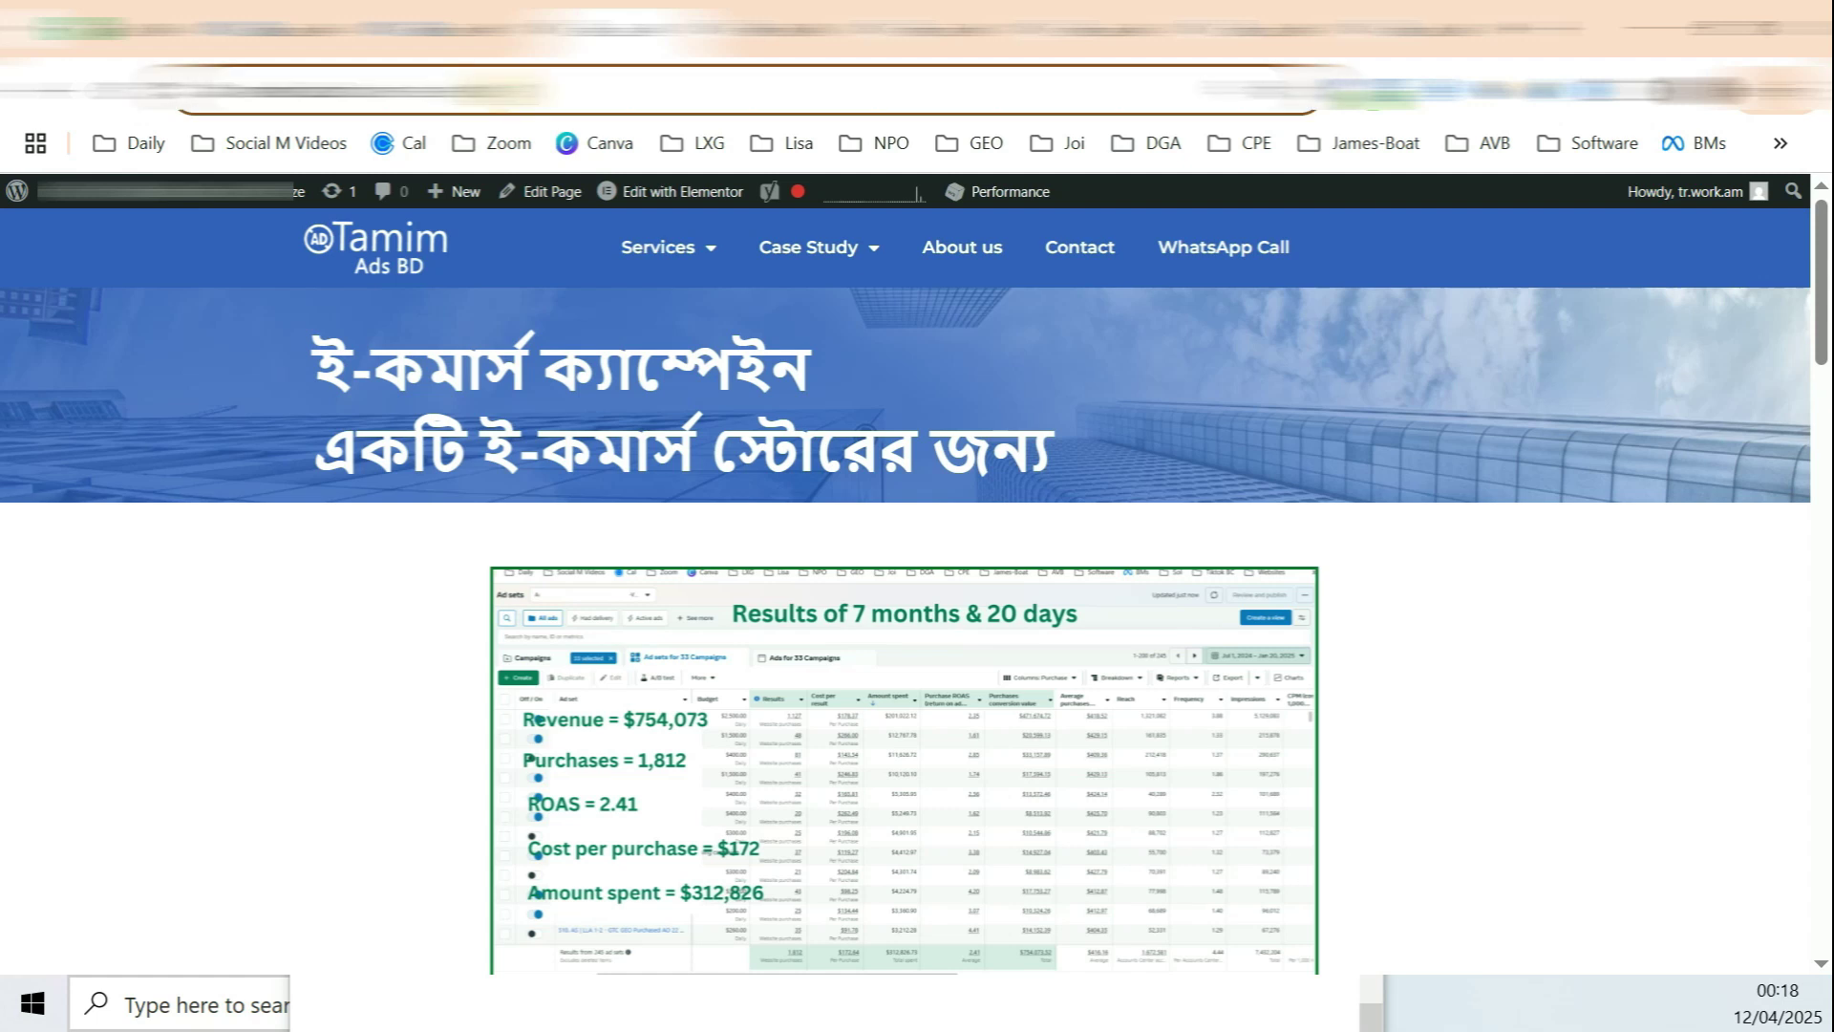
{"action": "mouse_move", "coordinate": [829, 251]}
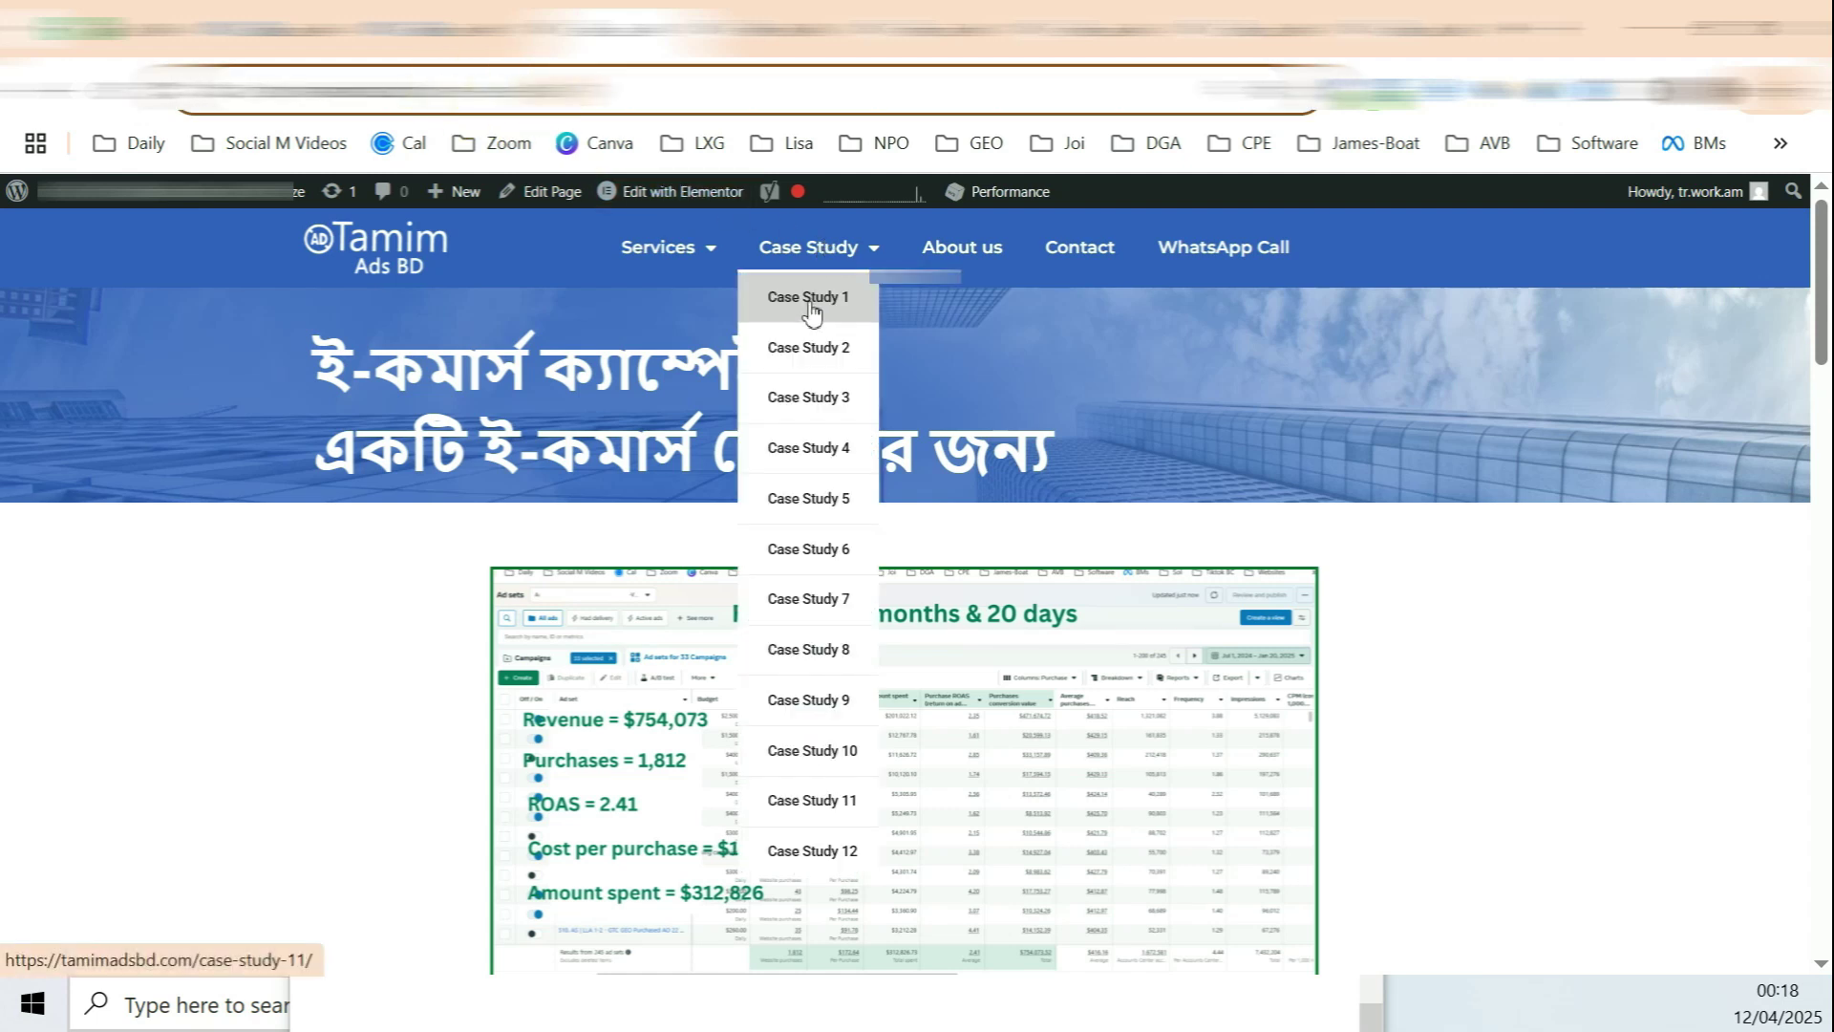
{"action": "left_click", "coordinate": [464, 25]}
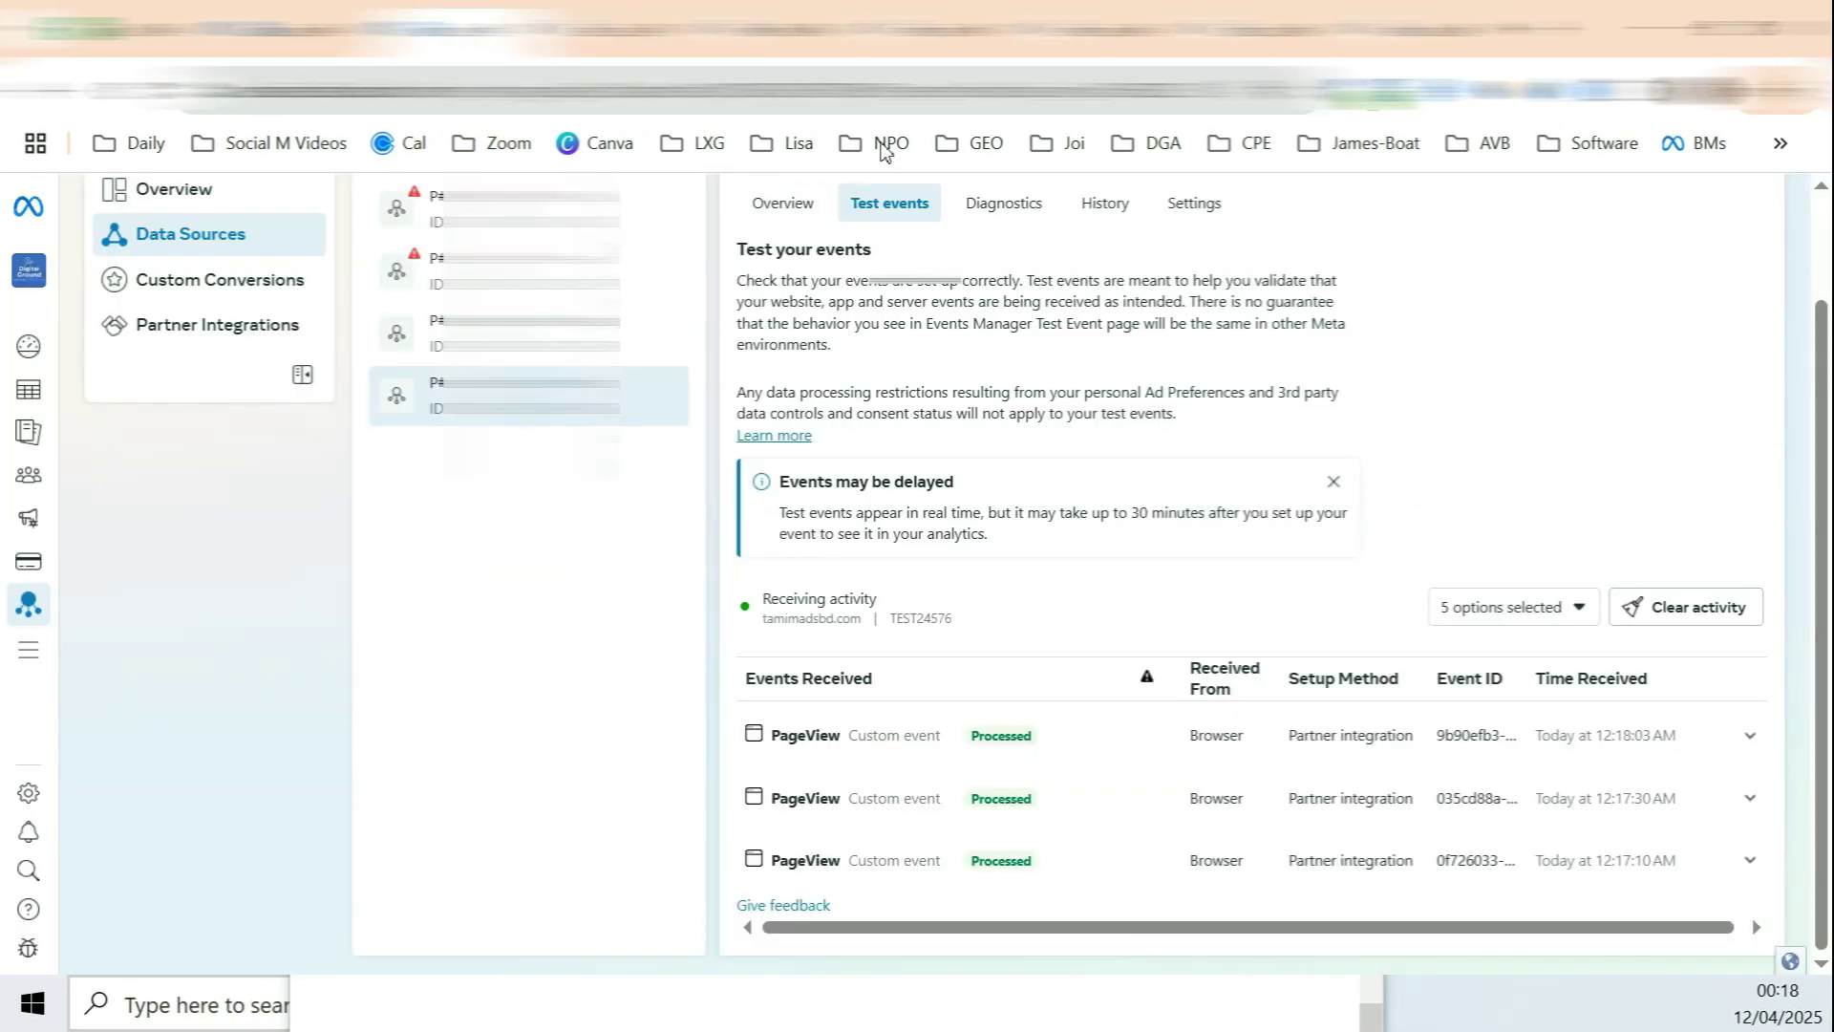
{"action": "left_click", "coordinate": [842, 745]}
{"action": "scroll", "coordinate": [1056, 662], "scroll_direction": "down", "scroll_amount": 3}
{"action": "left_click_drag", "start_coordinate": [1058, 503], "coordinate": [1028, 507]}
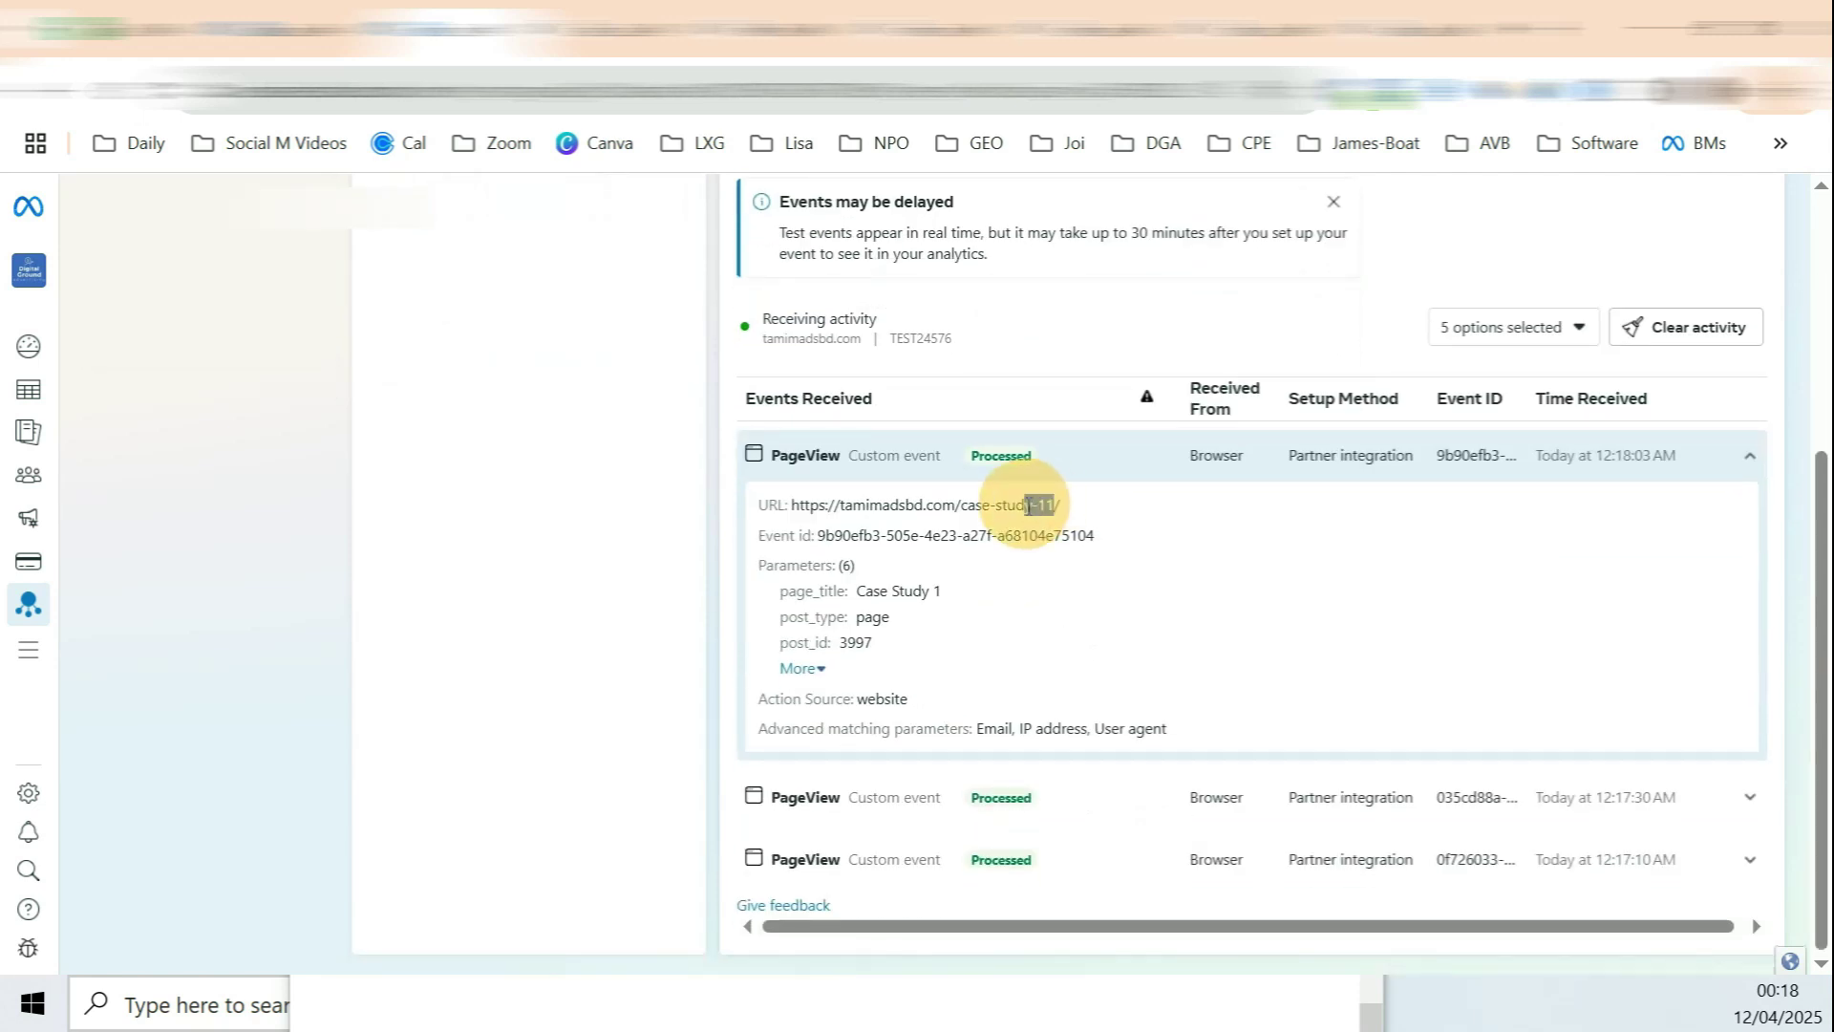
{"action": "scroll", "coordinate": [849, 525], "scroll_direction": "up", "scroll_amount": 4}
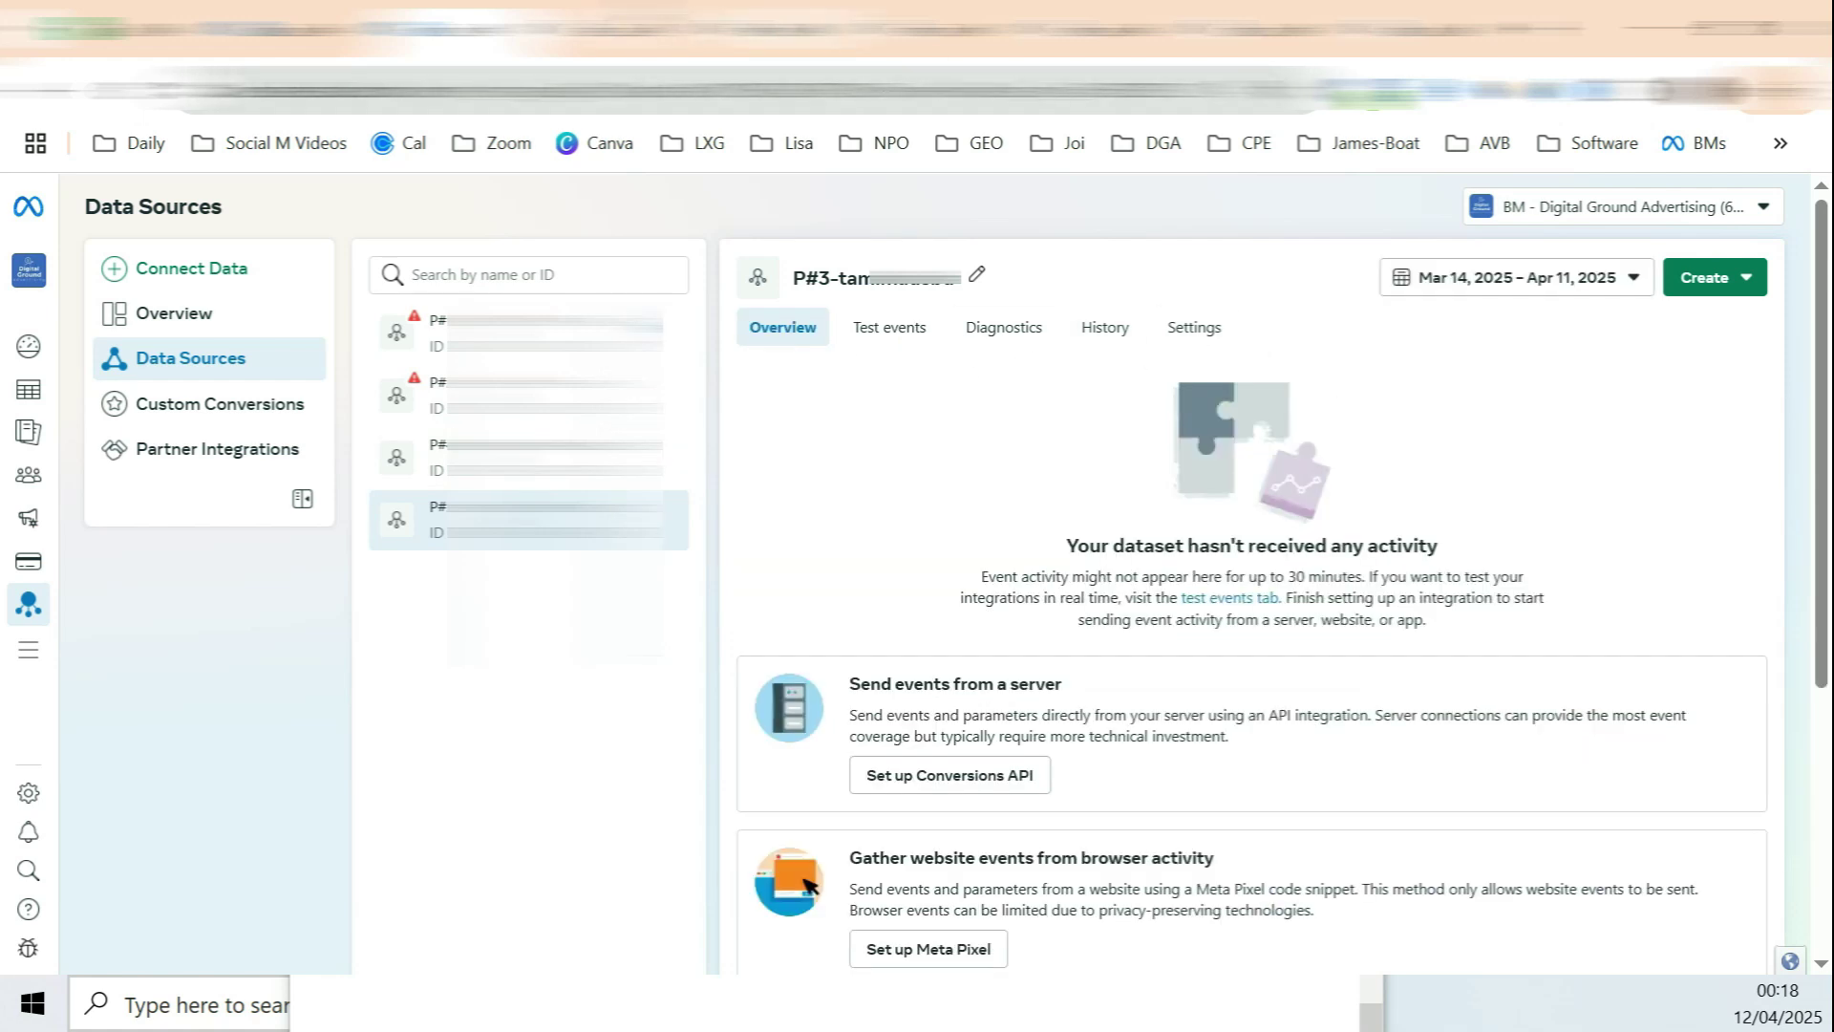
Step: On the live Contact page, confirm the green WhatsApp button opens a wa.me chat link
{"action": "left_click", "coordinate": [783, 29]}
{"action": "scroll", "coordinate": [1074, 275], "scroll_direction": "down", "scroll_amount": 5}
{"action": "scroll", "coordinate": [1127, 263], "scroll_direction": "up", "scroll_amount": 5}
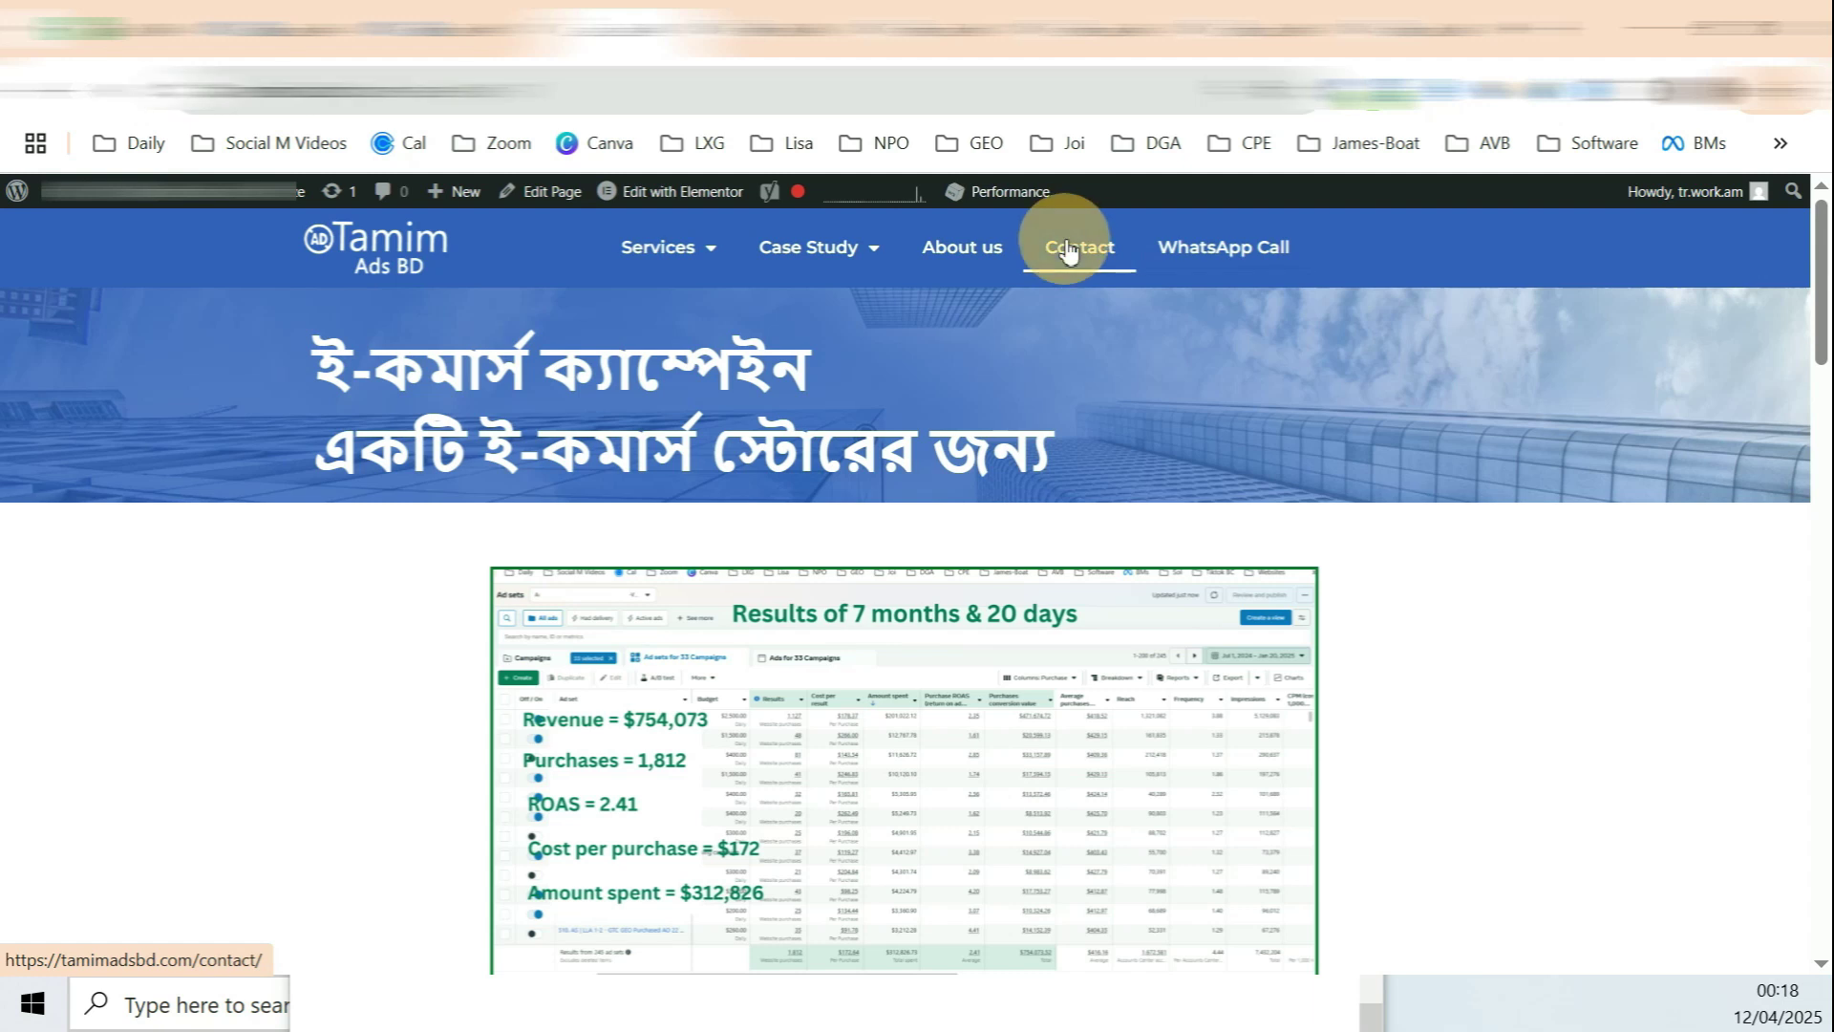
{"action": "scroll", "coordinate": [1242, 392], "scroll_direction": "down", "scroll_amount": 2}
{"action": "scroll", "coordinate": [1257, 396], "scroll_direction": "up", "scroll_amount": 2}
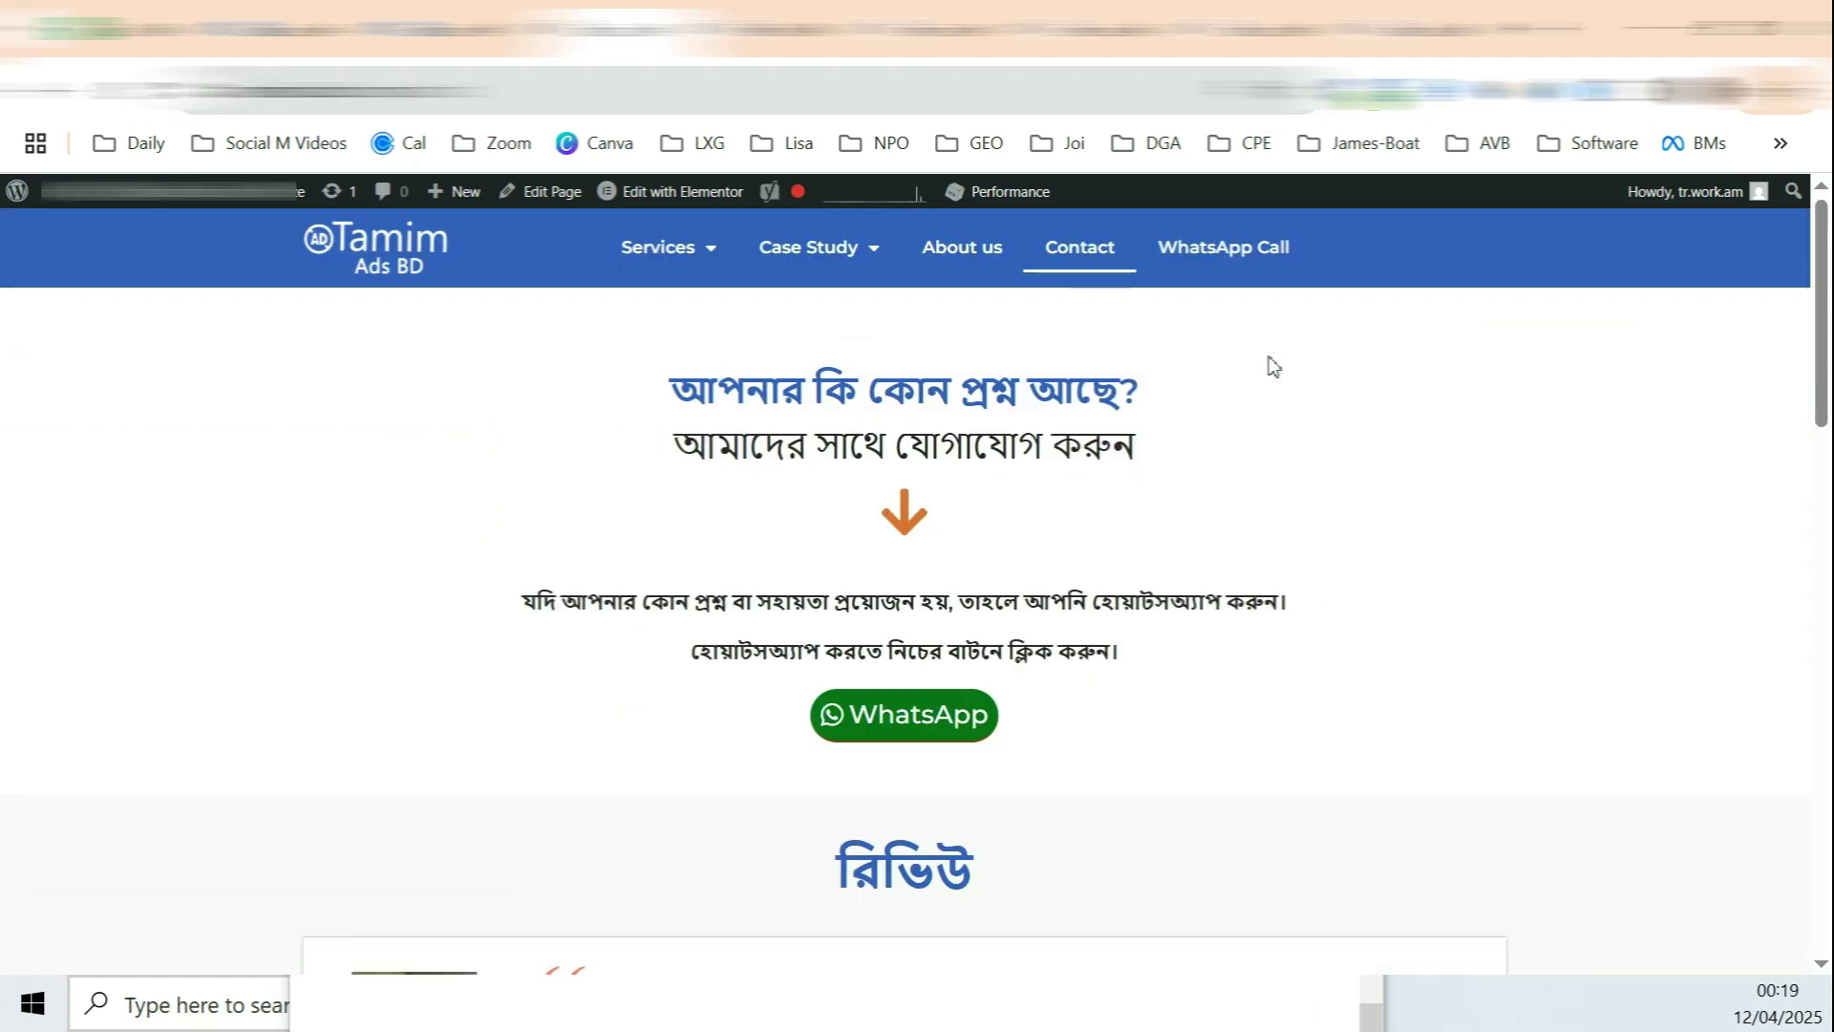
{"action": "mouse_move", "coordinate": [808, 246]}
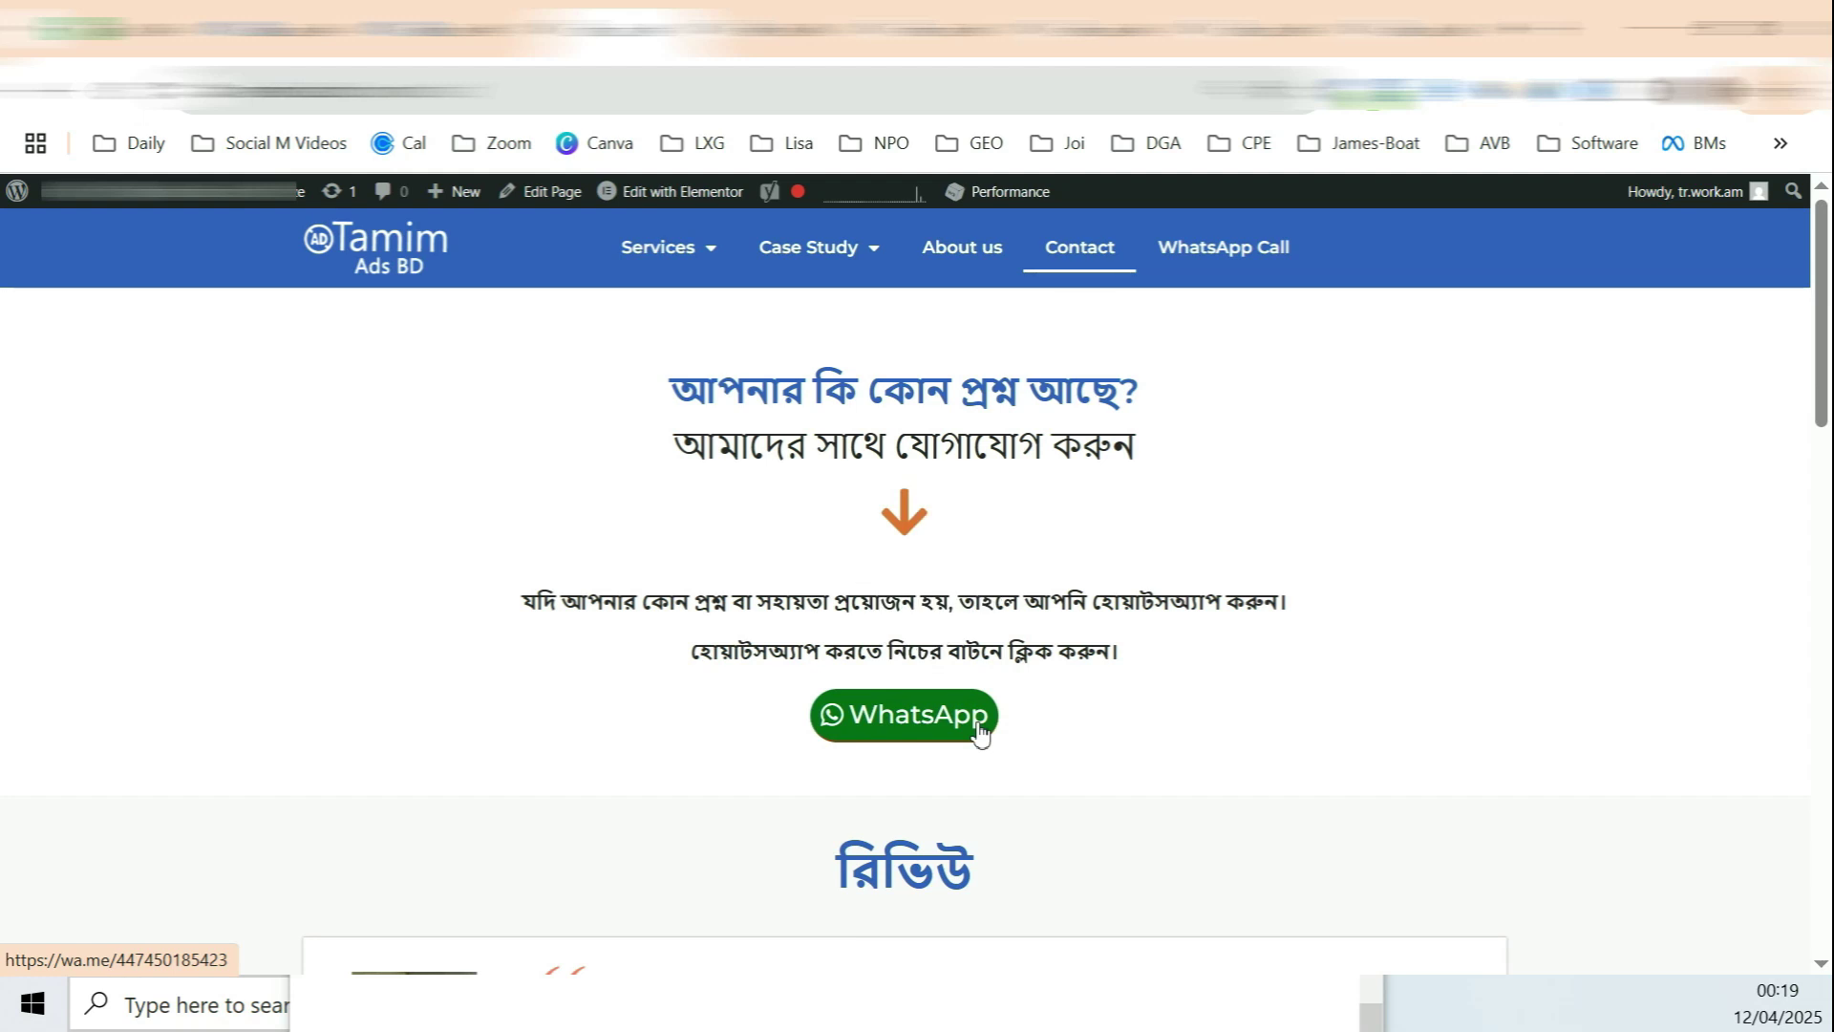
{"action": "left_click", "coordinate": [364, 197]}
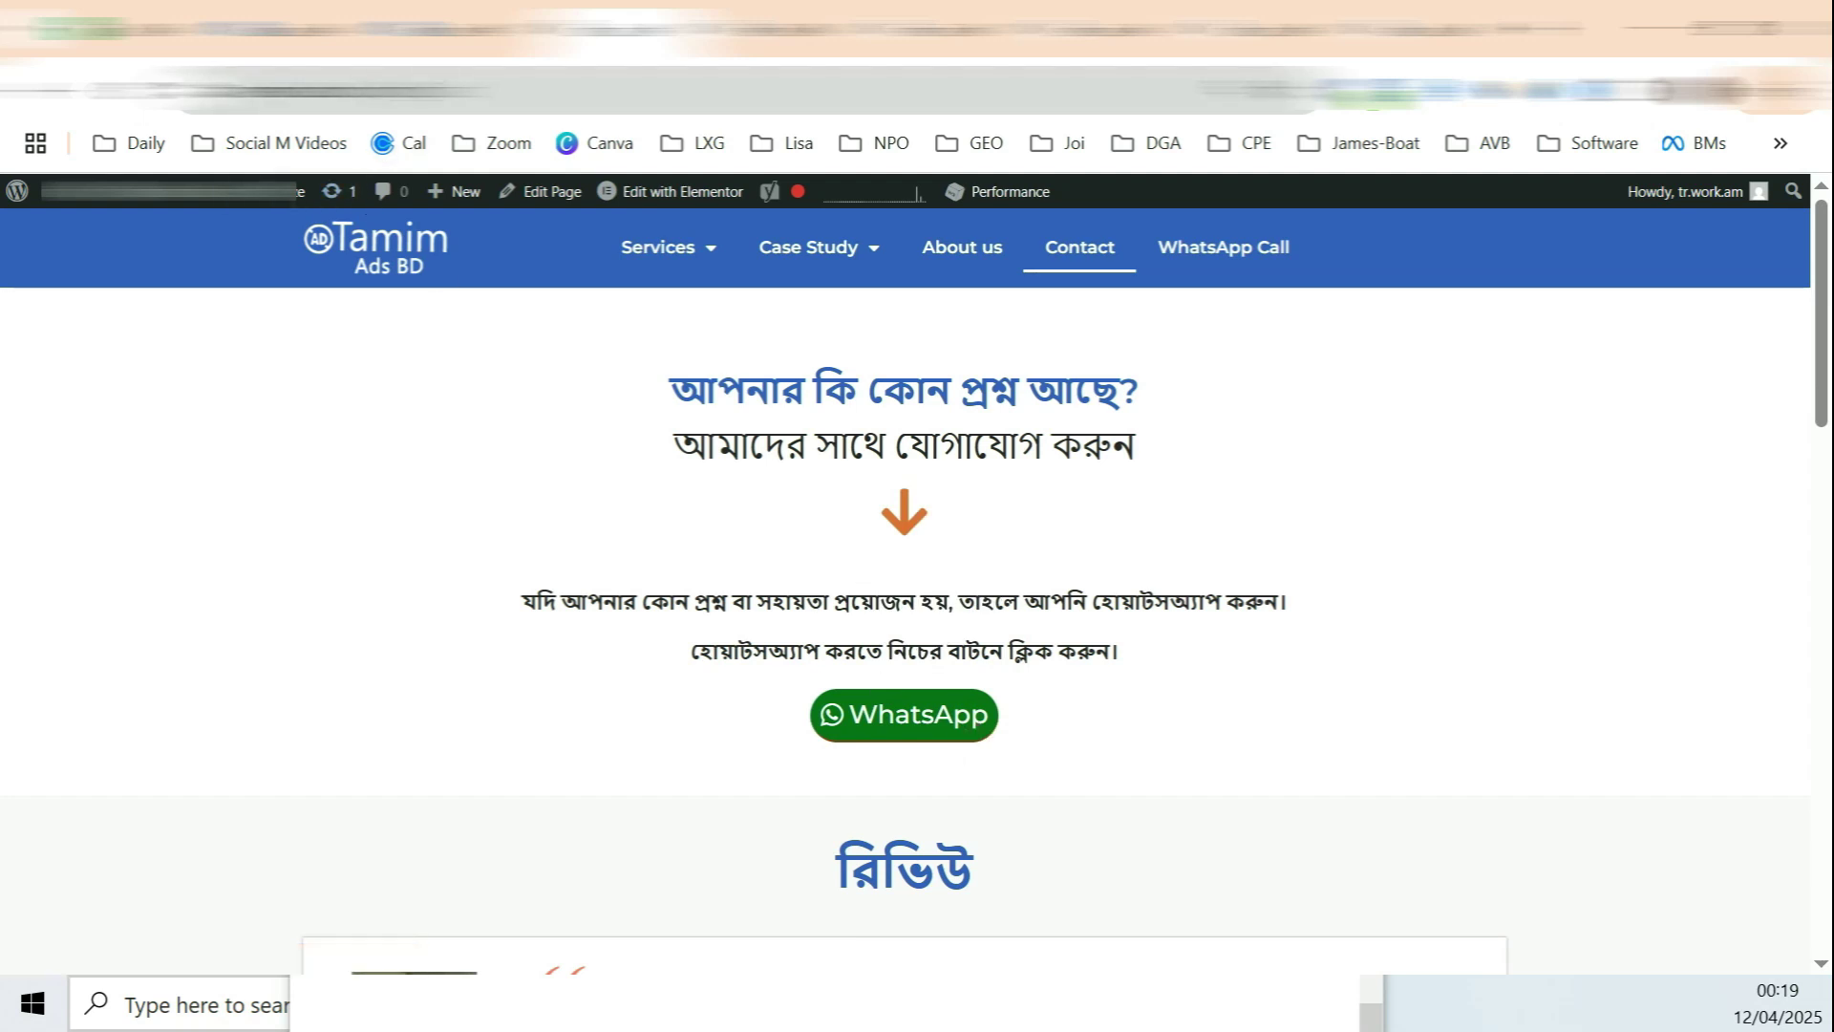
{"action": "left_click", "coordinate": [914, 716]}
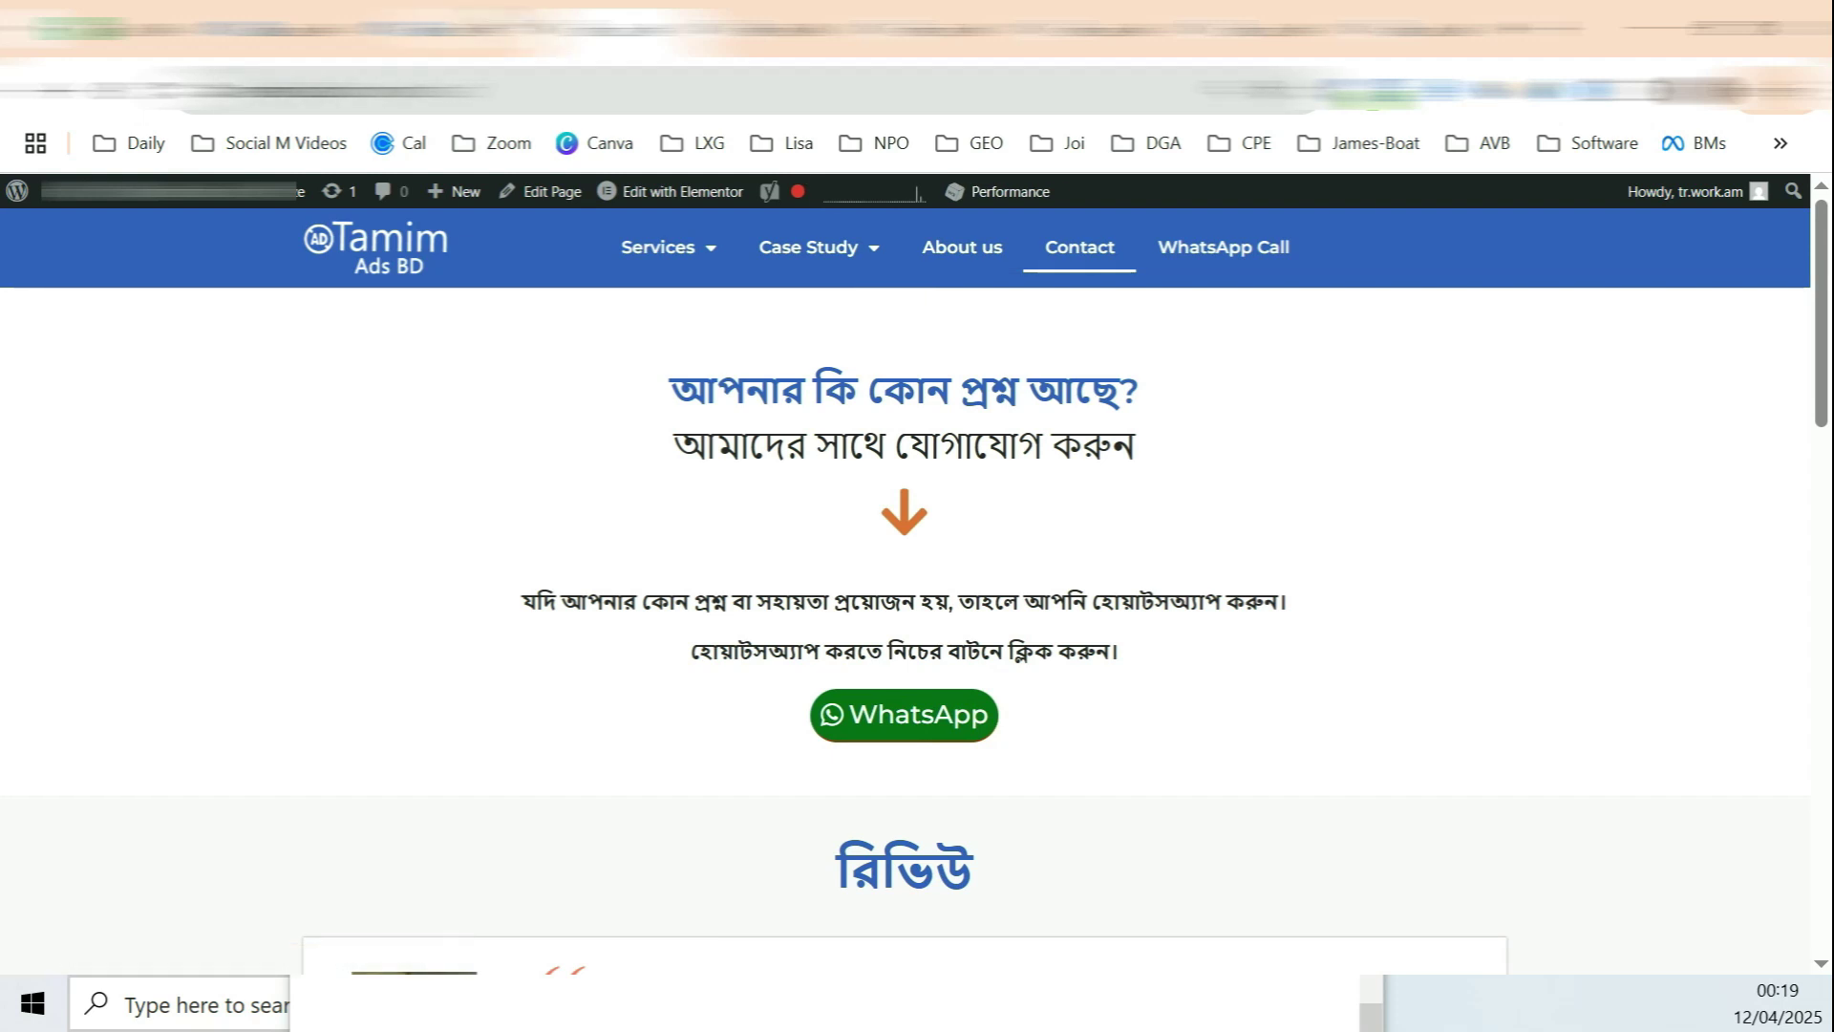
{"action": "key", "text": "ctrl+l"}
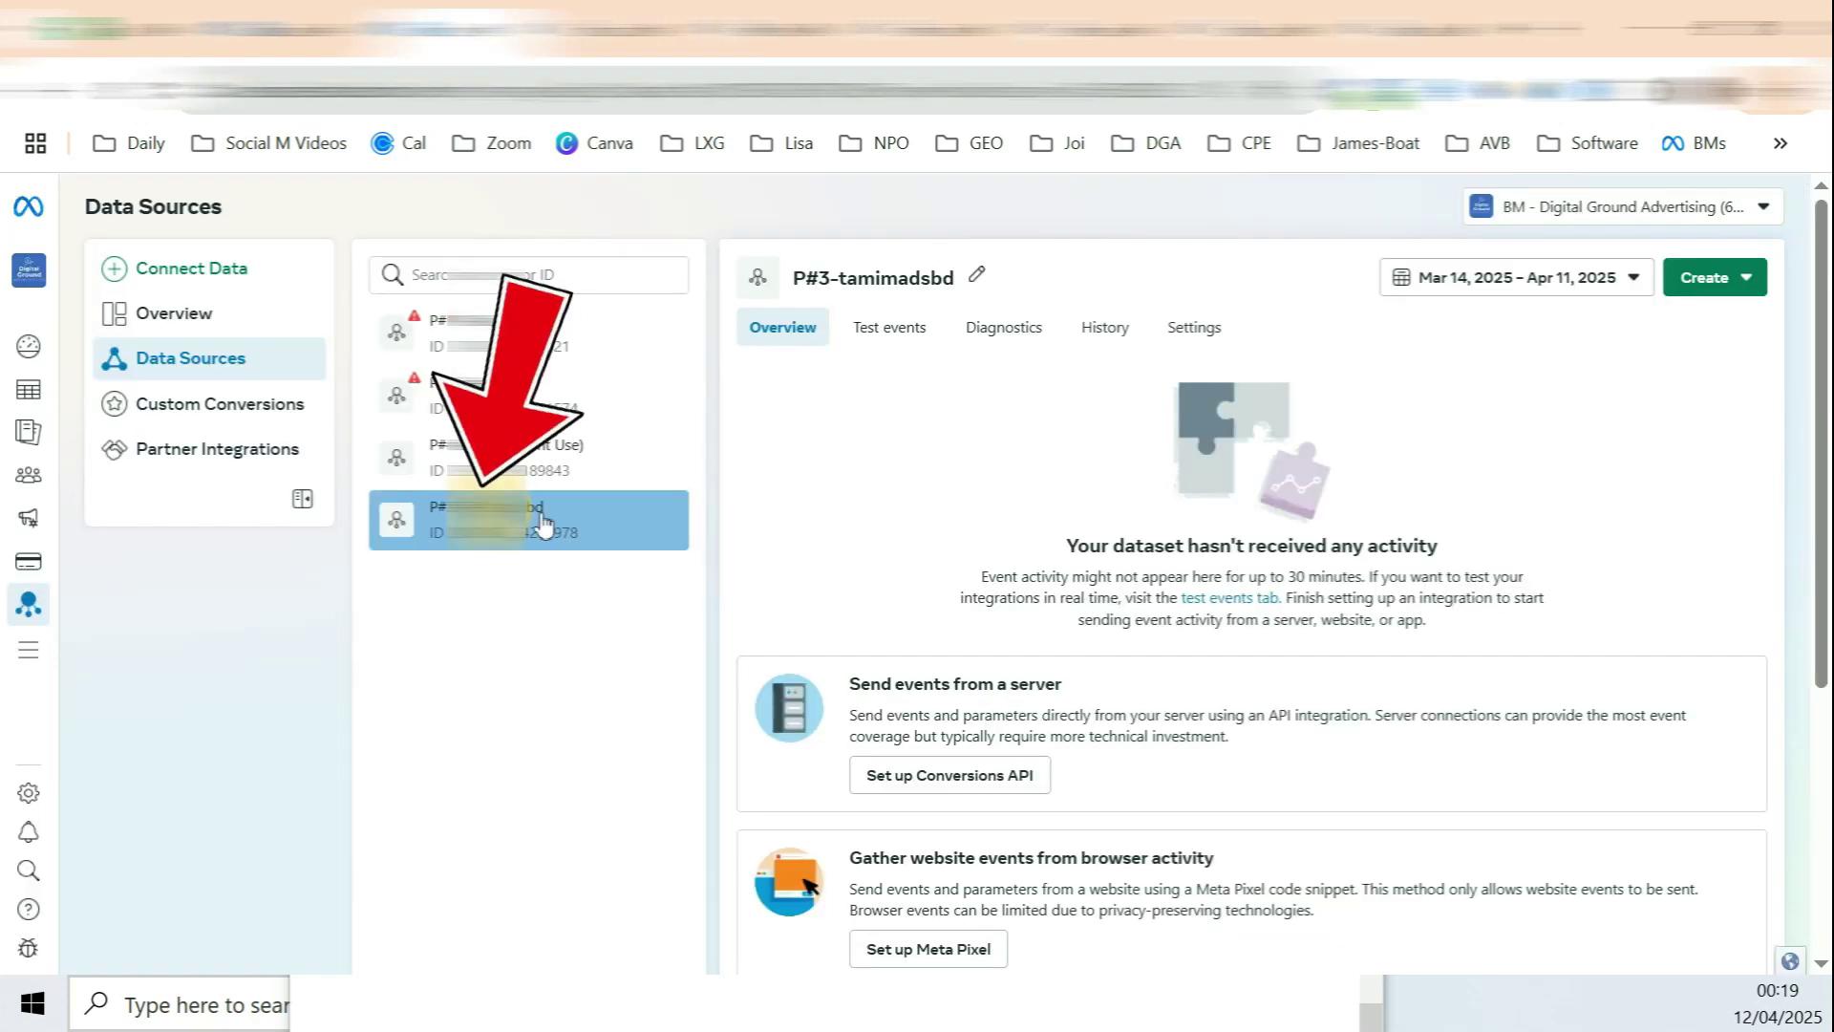
Step: Start Meta Pixel setup with WordPress as the partner platform and advance through the wizard steps
{"action": "scroll", "coordinate": [1057, 602], "scroll_direction": "down", "scroll_amount": 5}
{"action": "scroll", "coordinate": [1057, 601], "scroll_direction": "up", "scroll_amount": 1}
{"action": "left_click_drag", "start_coordinate": [910, 569], "coordinate": [1194, 568]}
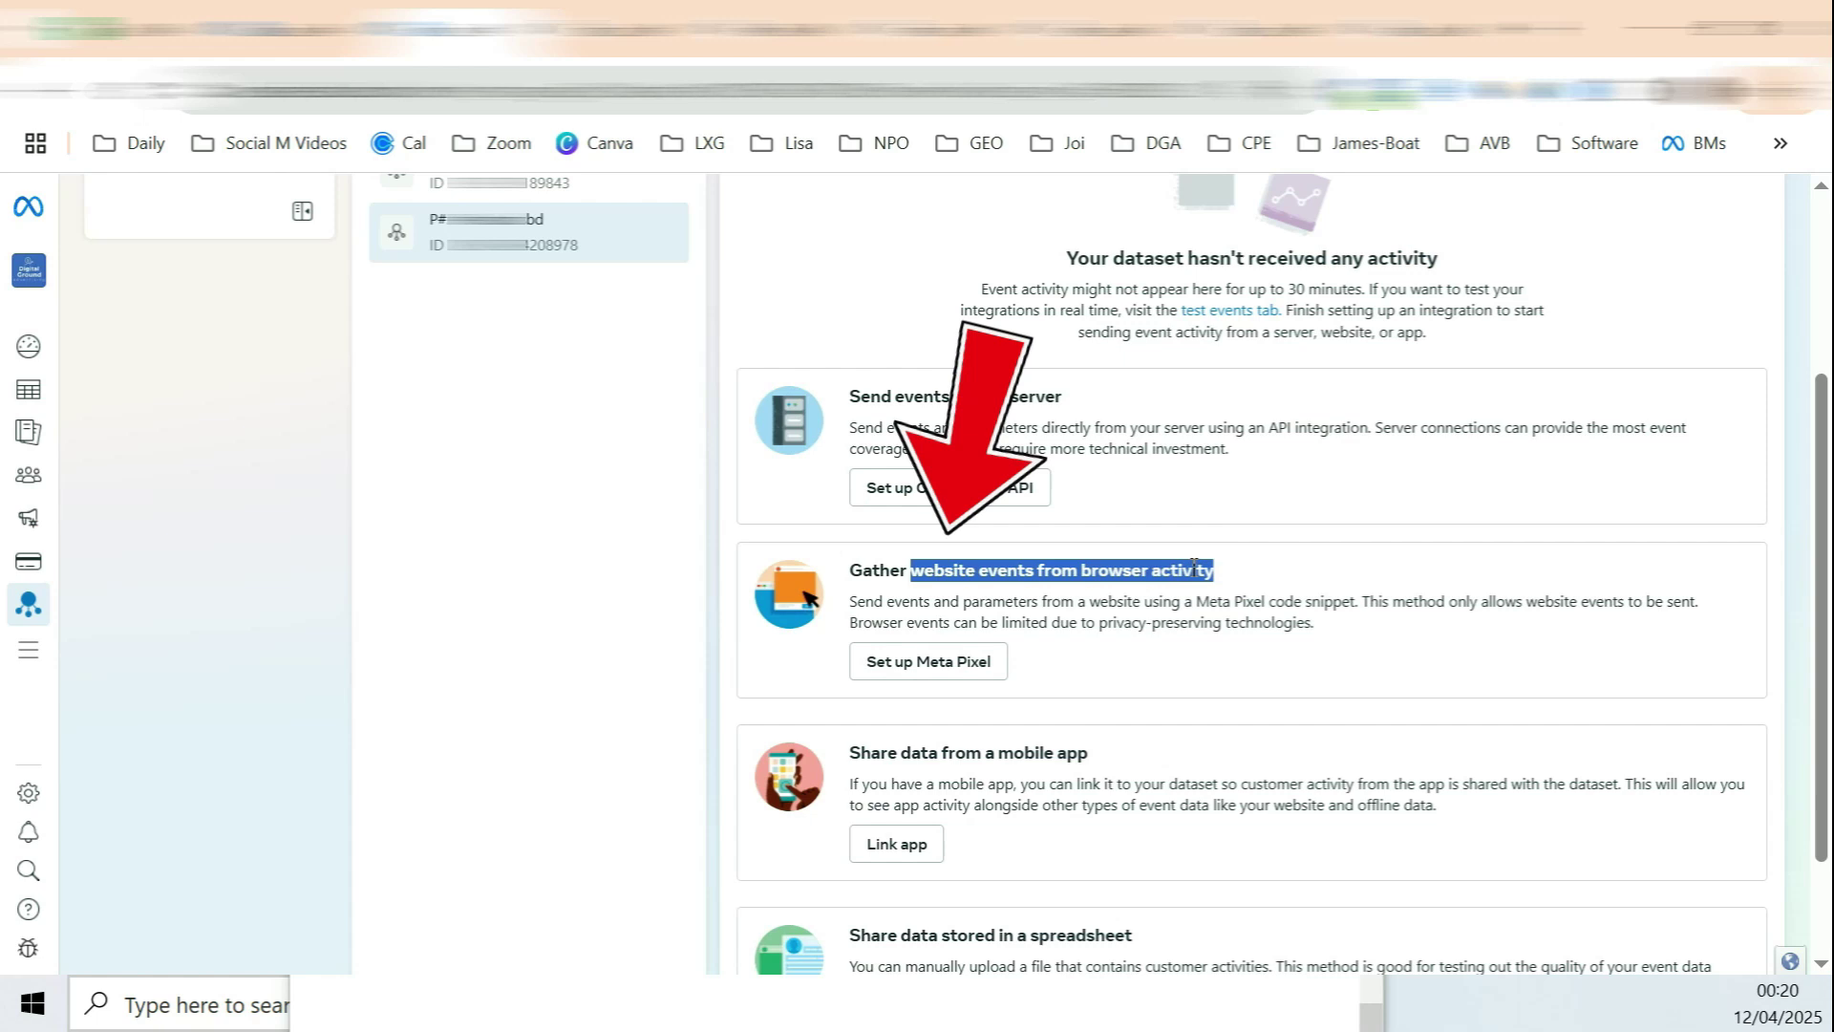
{"action": "left_click", "coordinate": [960, 666]}
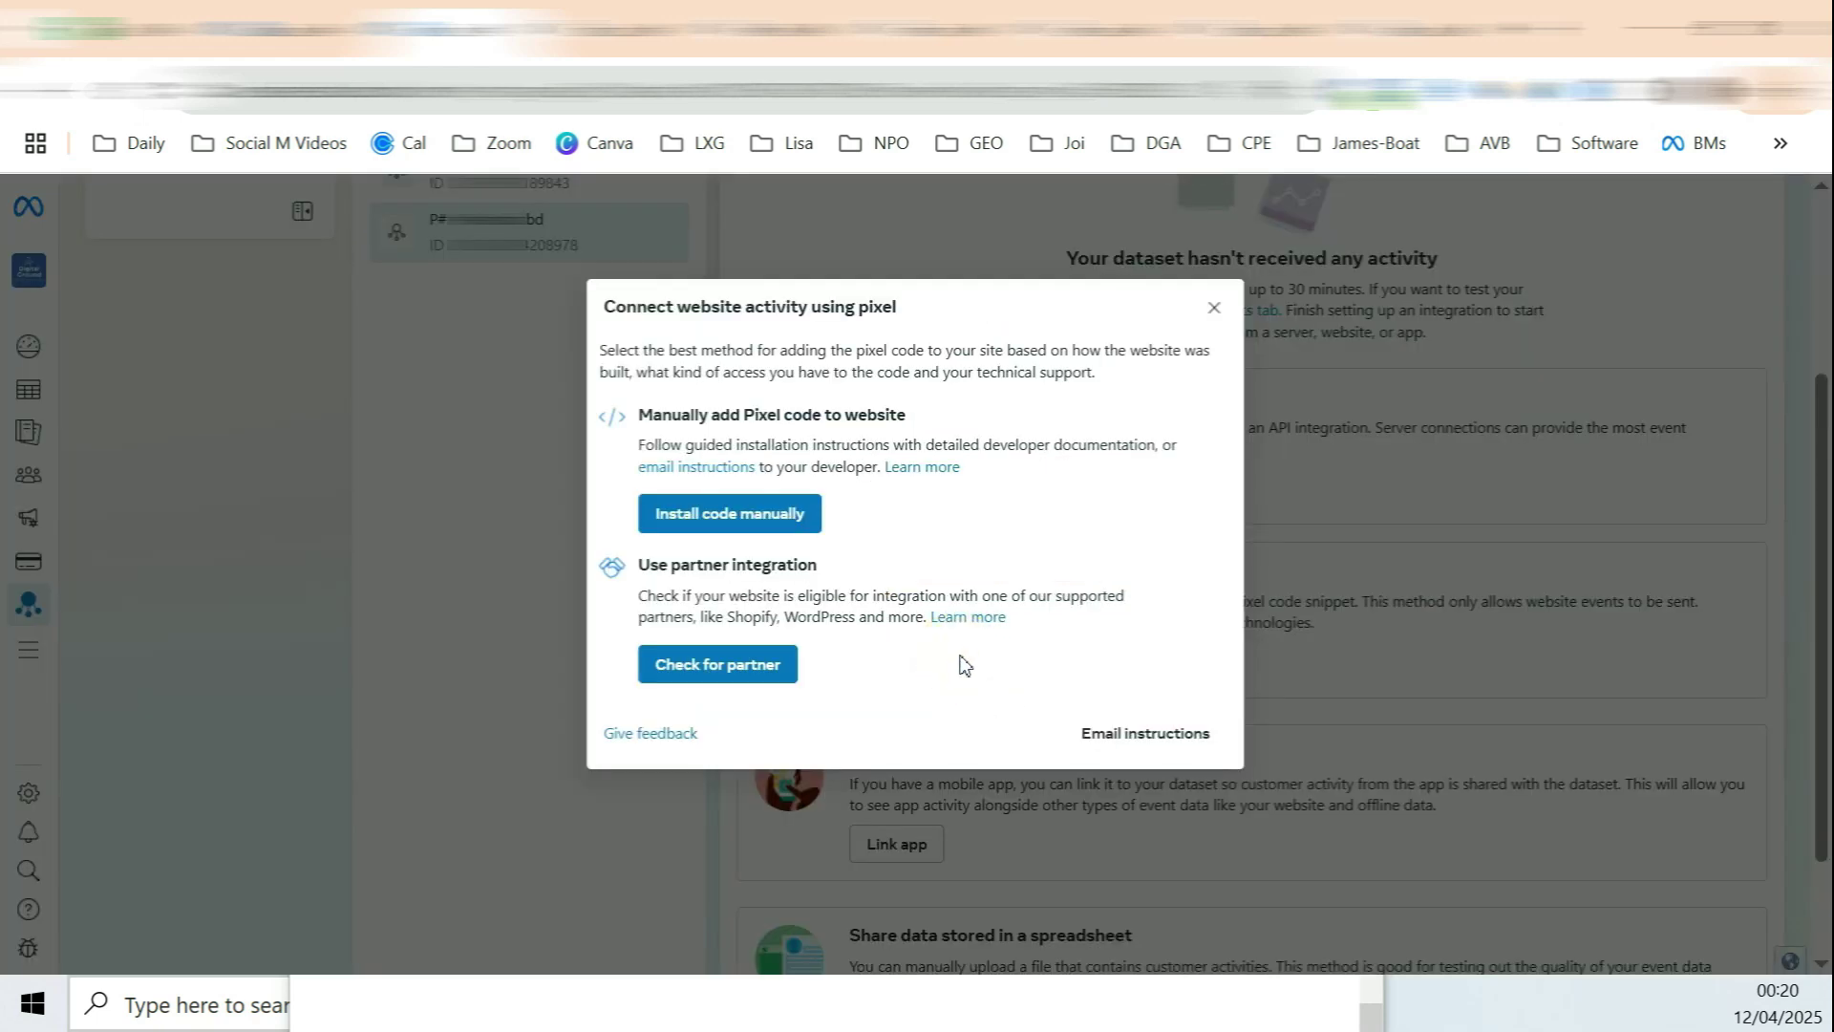
{"action": "left_click", "coordinate": [717, 664]}
{"action": "scroll", "coordinate": [905, 459], "scroll_direction": "down", "scroll_amount": 5}
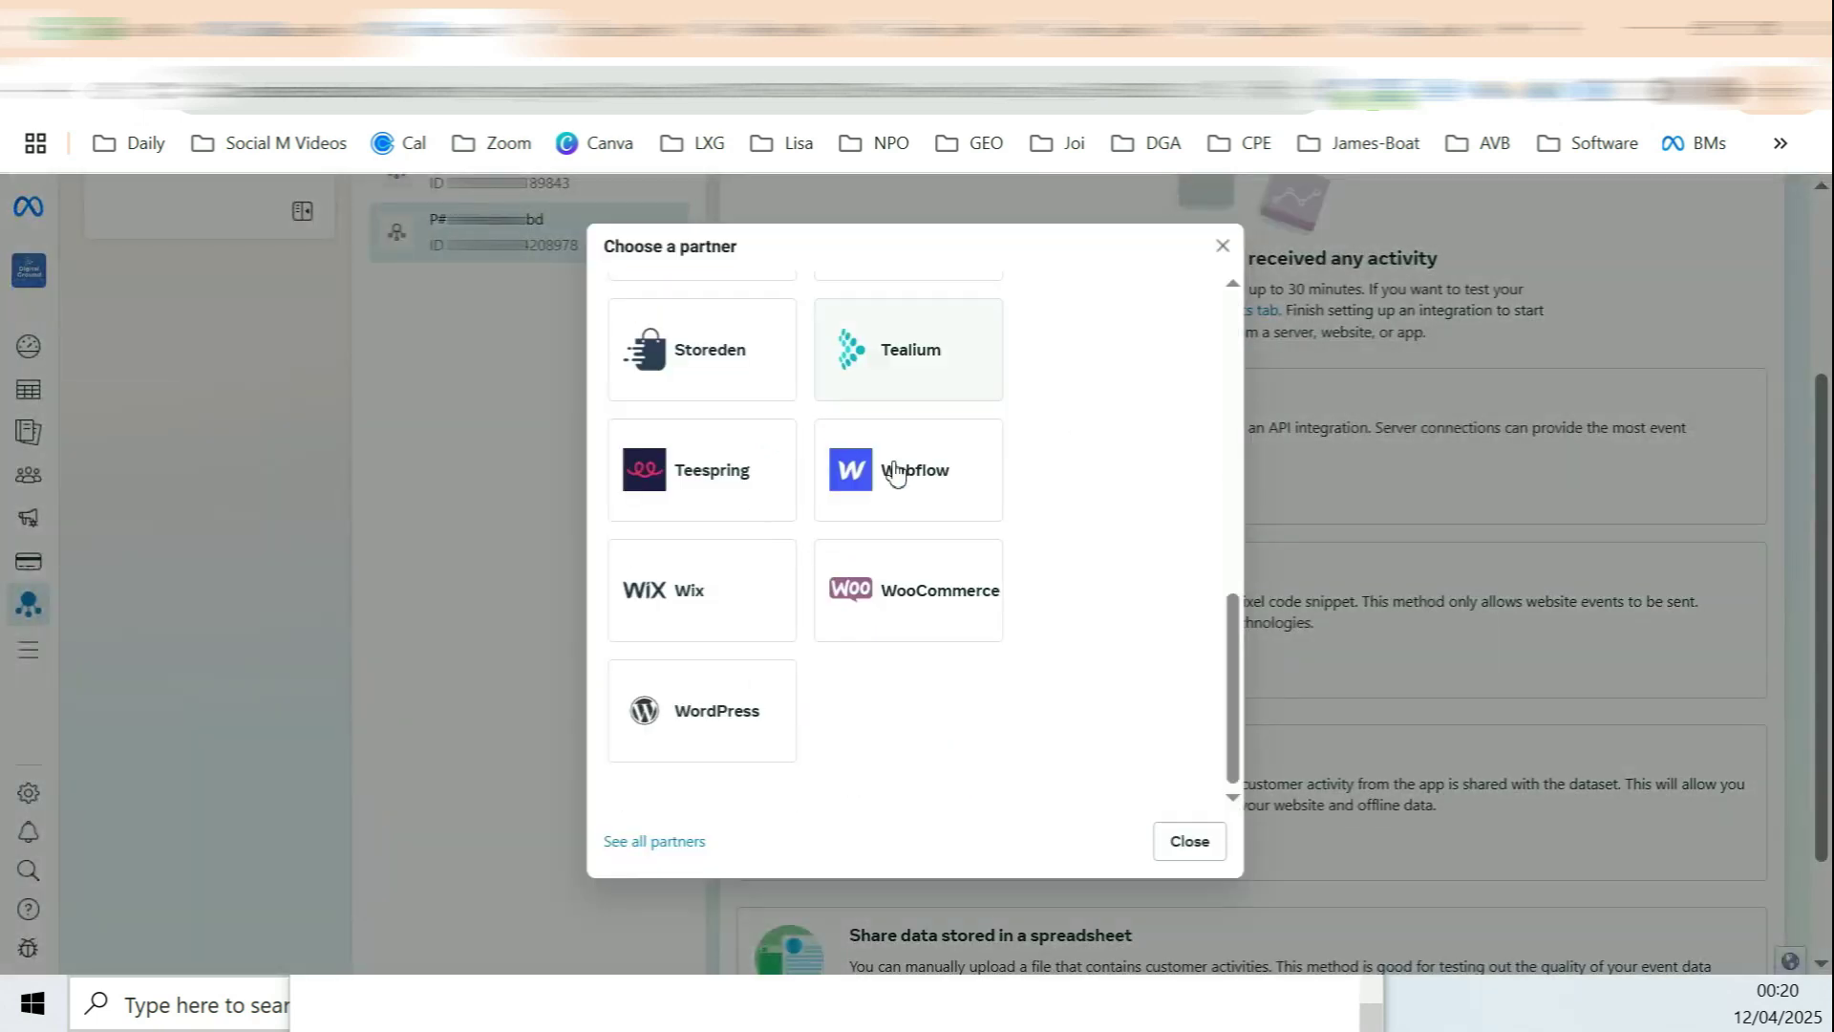
{"action": "left_click", "coordinate": [732, 712]}
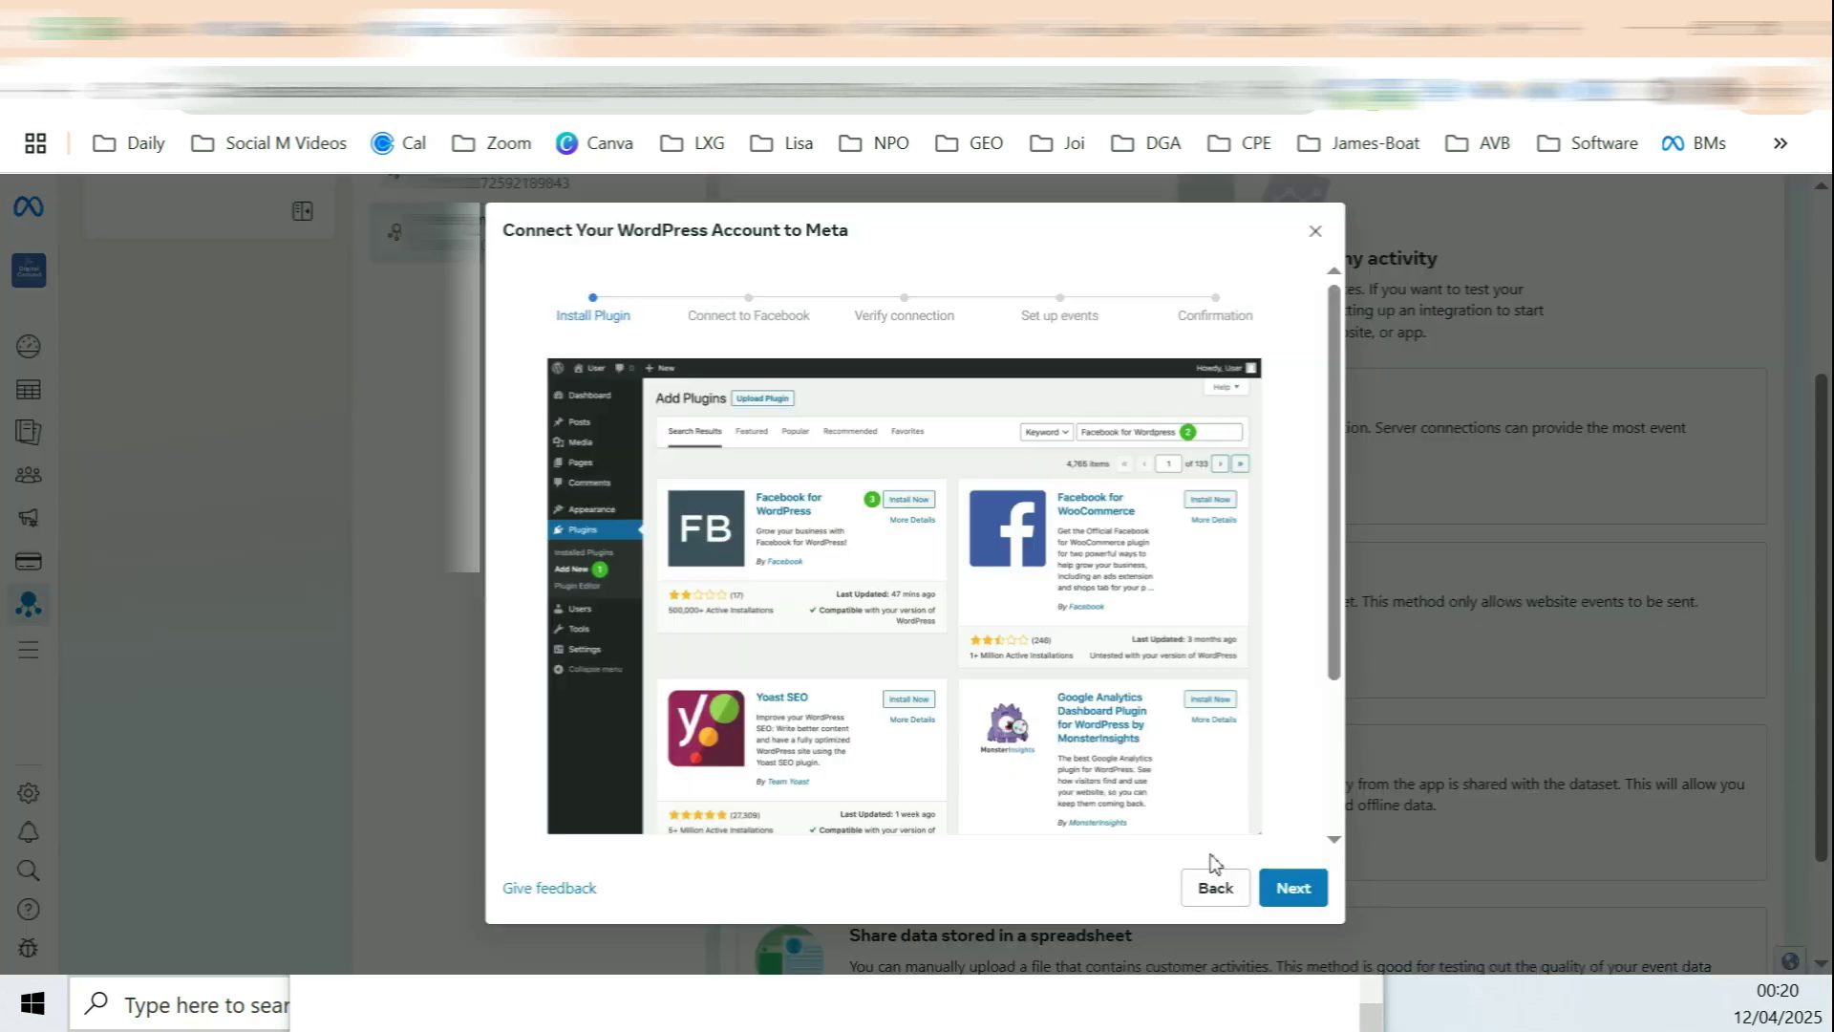
{"action": "scroll", "coordinate": [1282, 550], "scroll_direction": "down", "scroll_amount": 5}
{"action": "left_click", "coordinate": [1310, 891]}
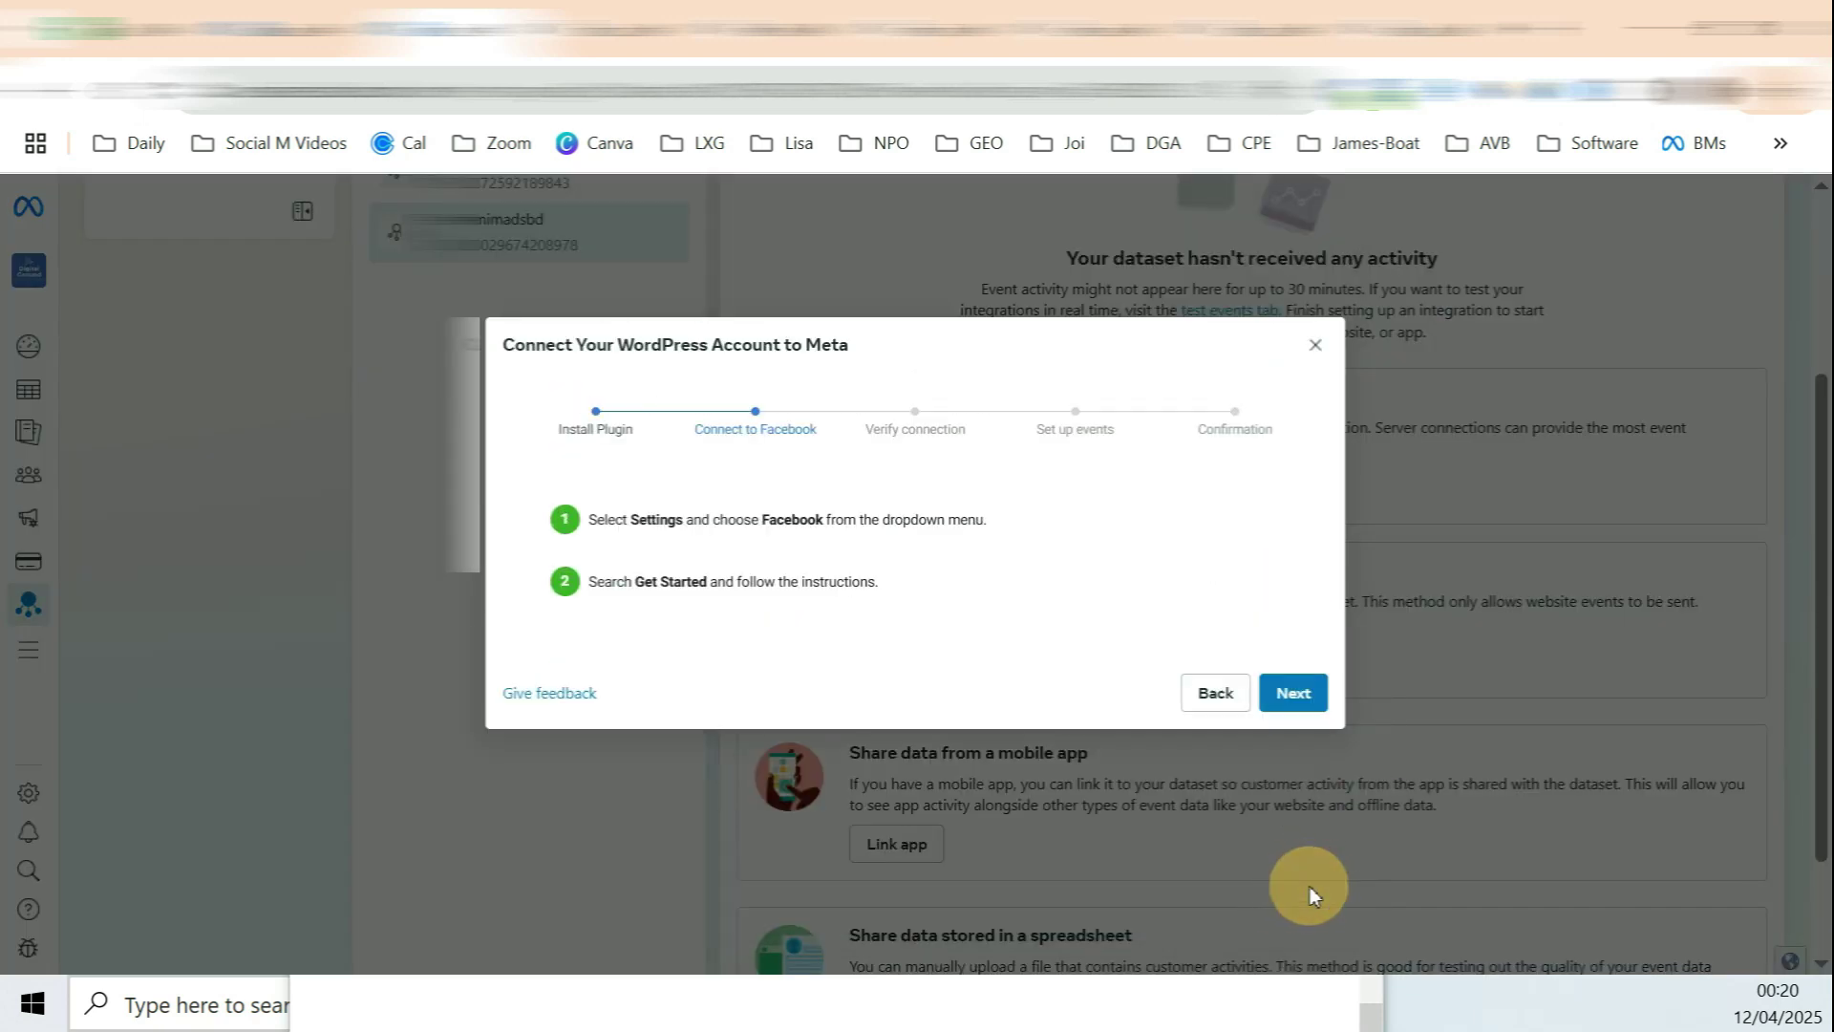
{"action": "left_click", "coordinate": [1292, 893]}
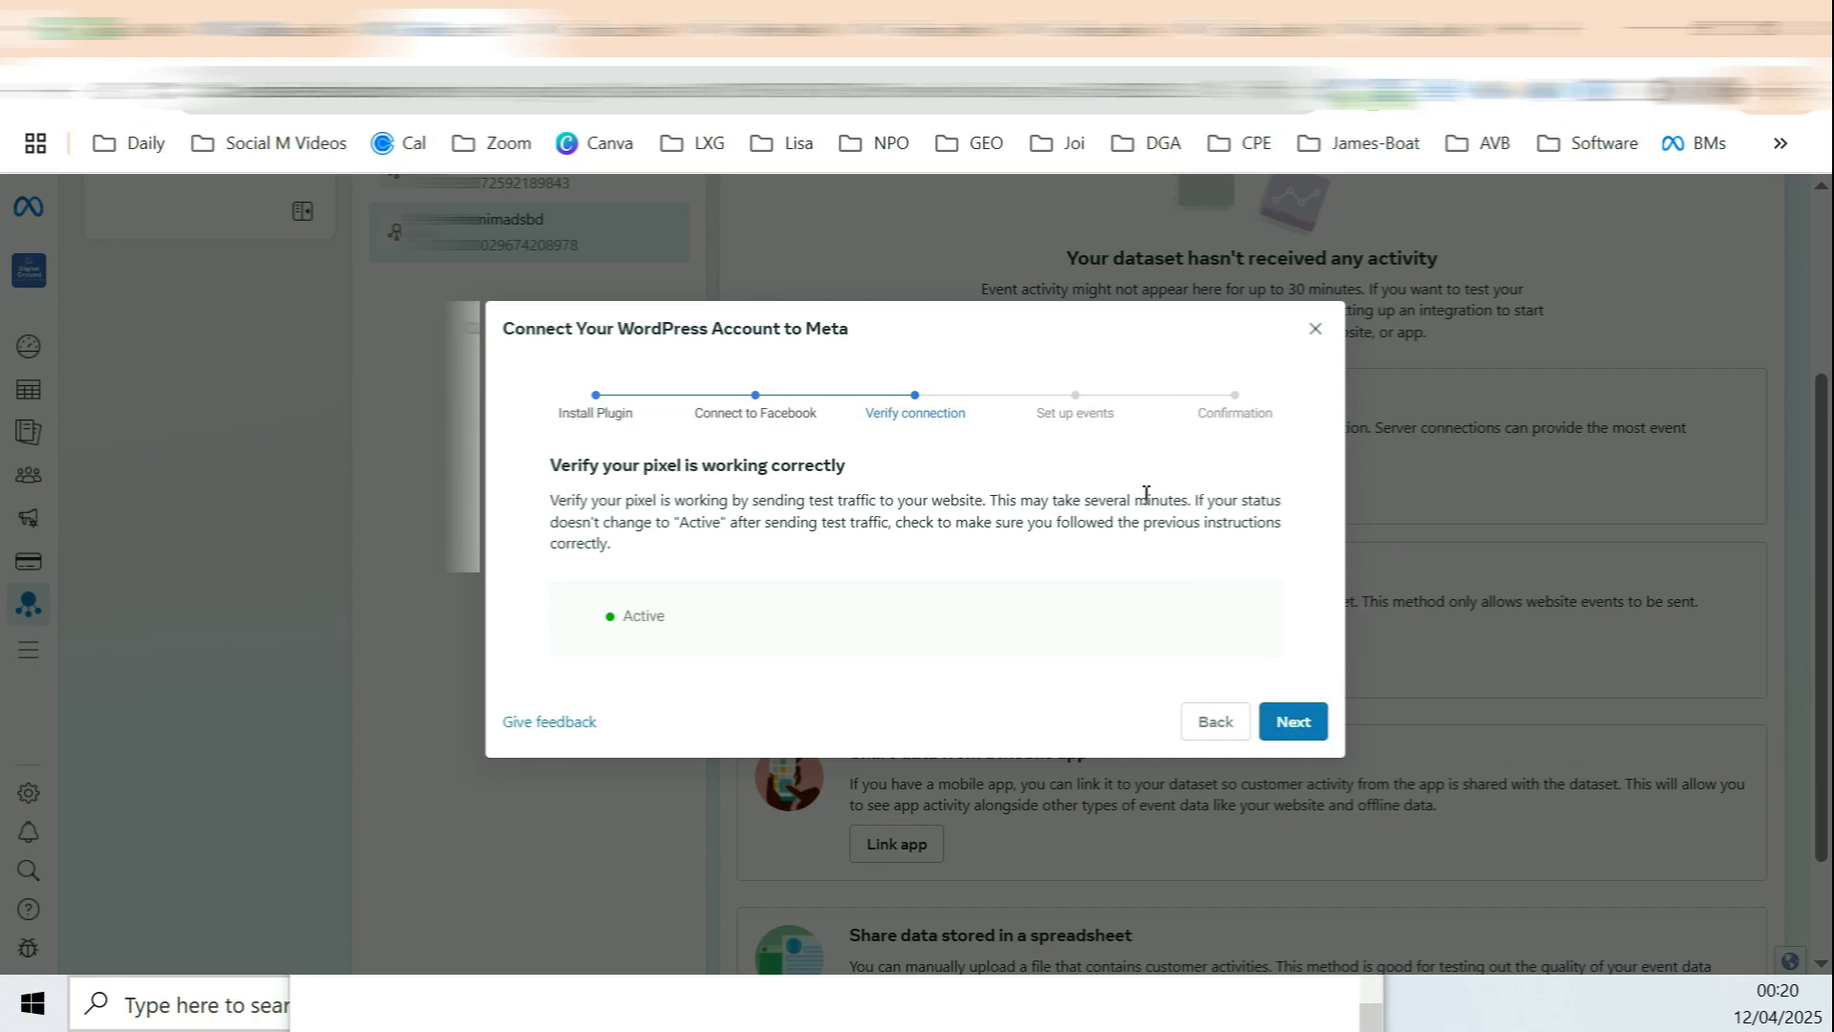
{"action": "left_click", "coordinate": [1285, 731]}
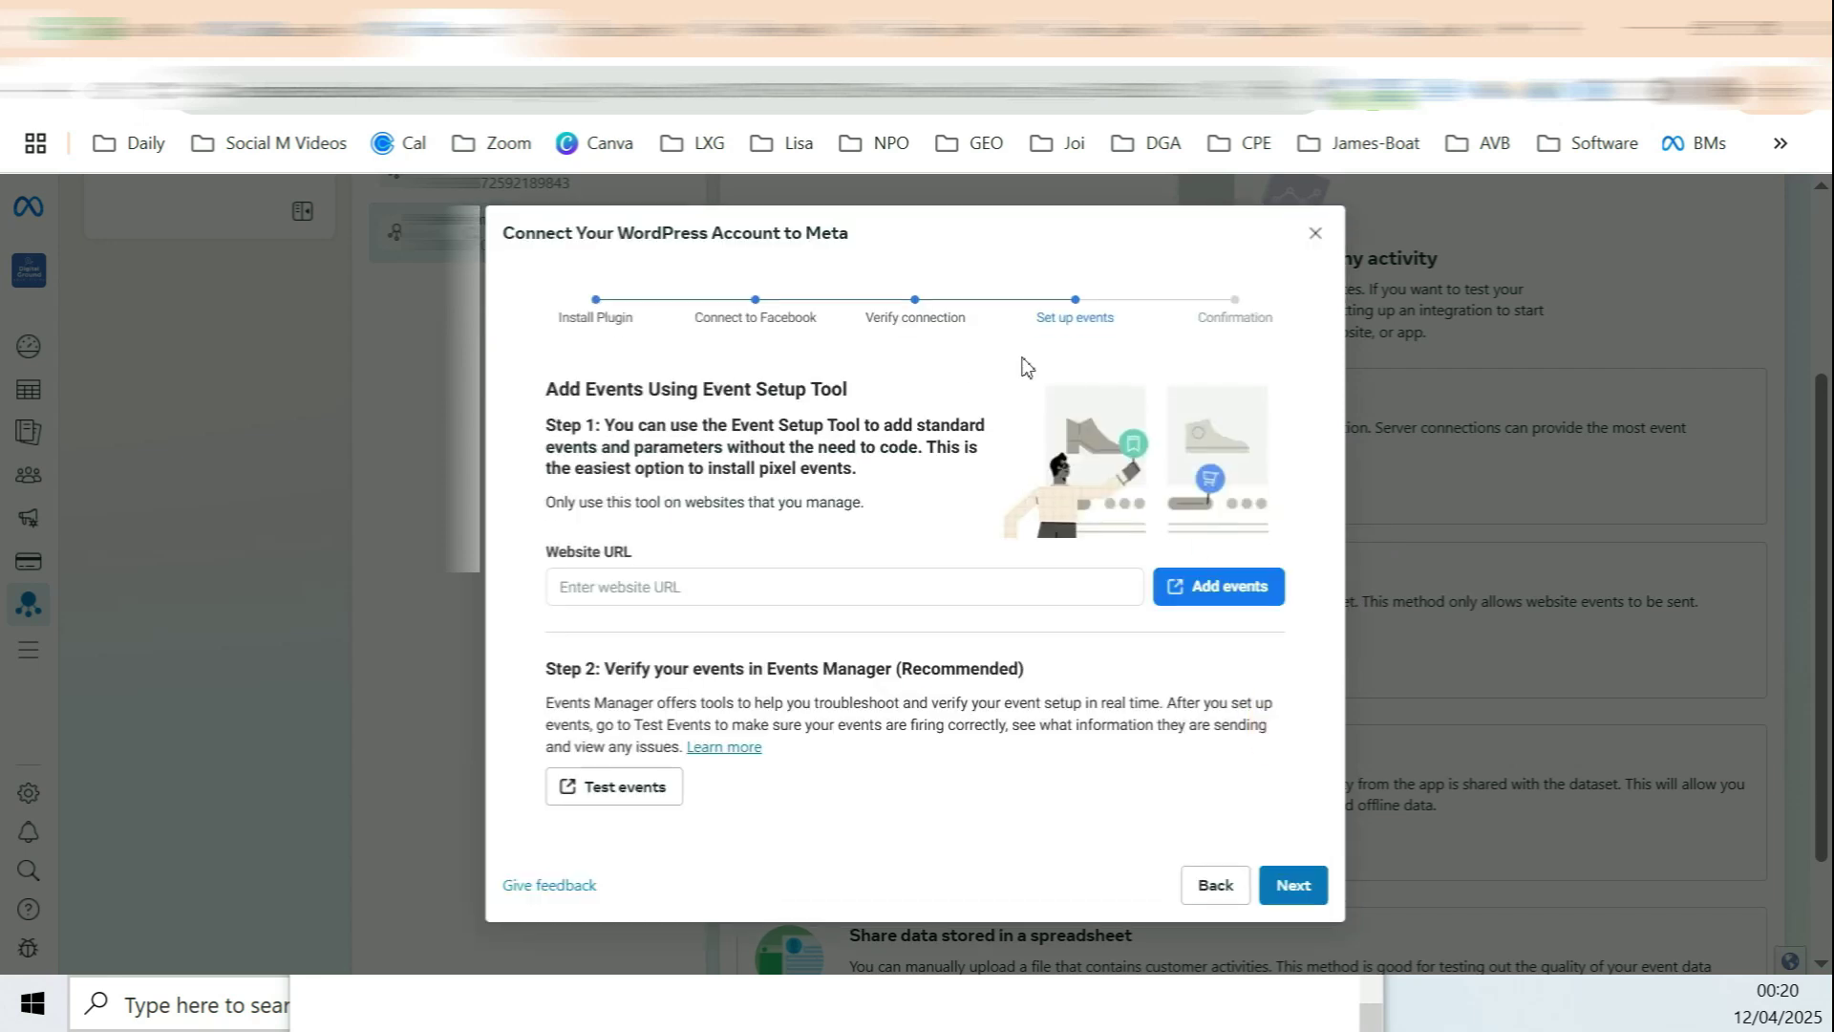
Step: Enter the contact page URL for events, dismiss the pop-up blocker warning and finish the wizard
{"action": "left_click", "coordinate": [634, 586]}
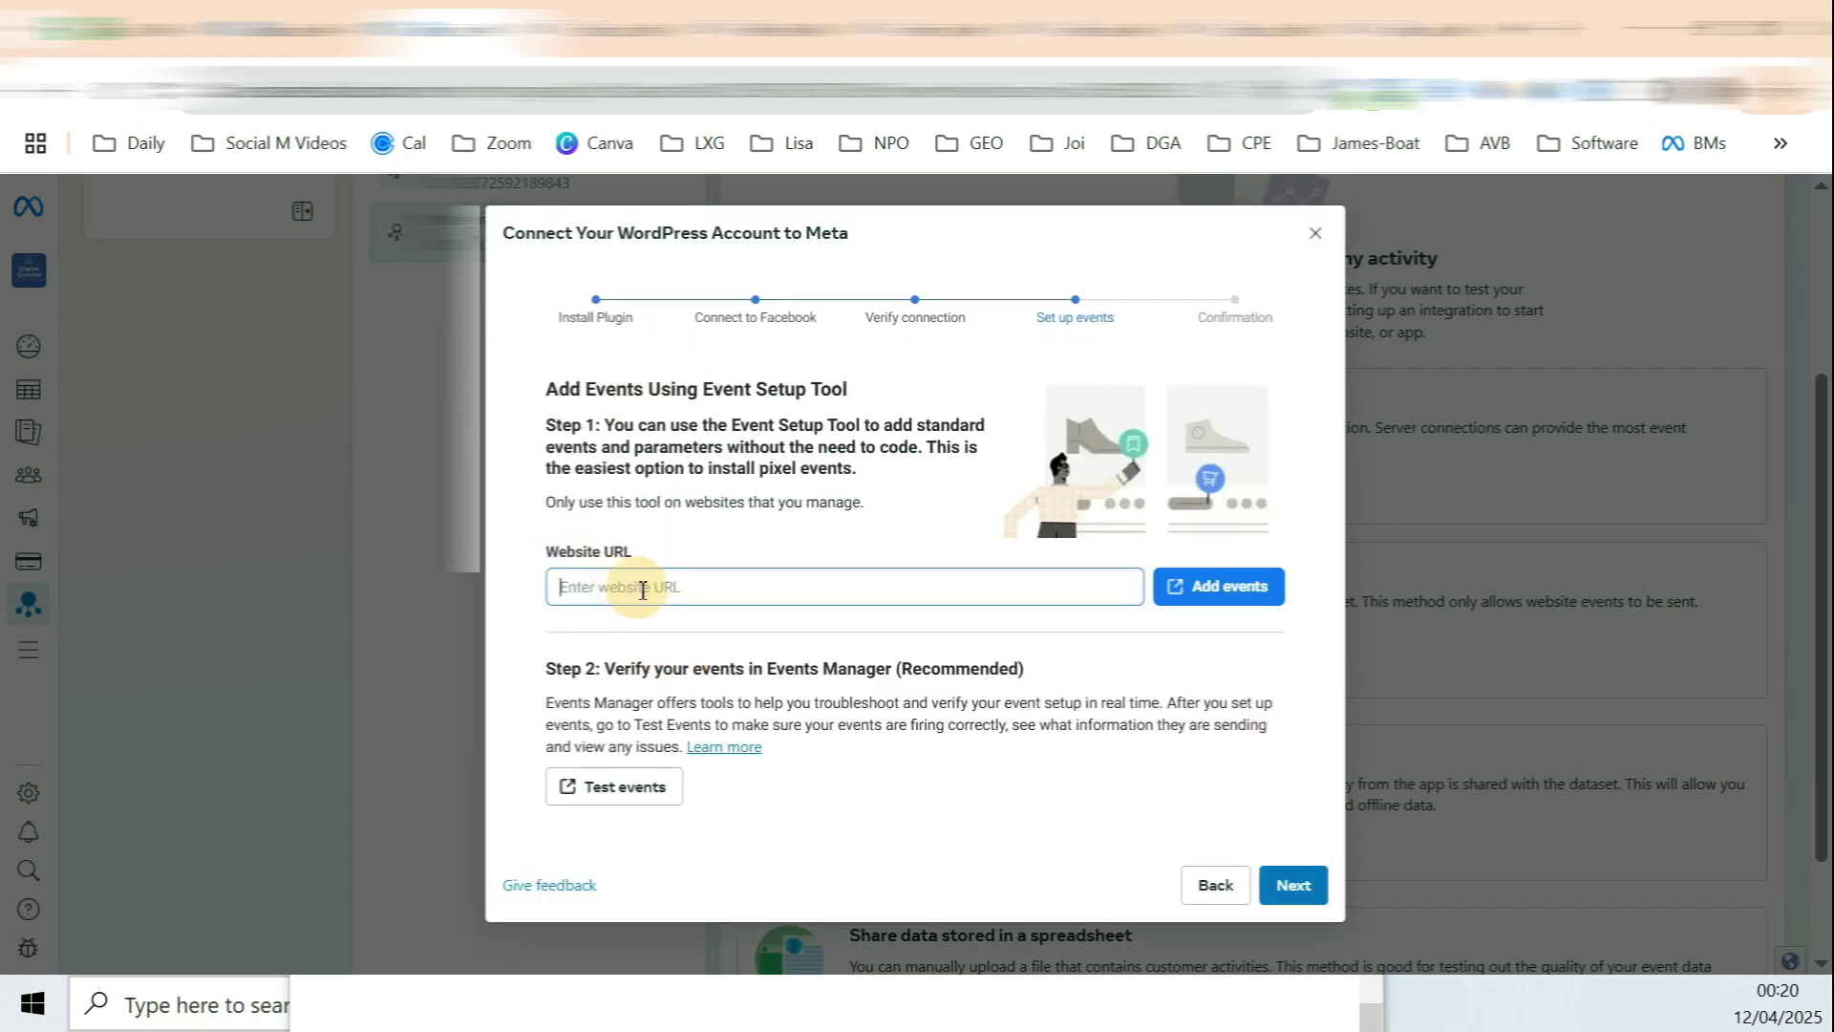
{"action": "type", "text": "https://tamimadsbd.com/contact/"}
{"action": "left_click", "coordinate": [1226, 592]}
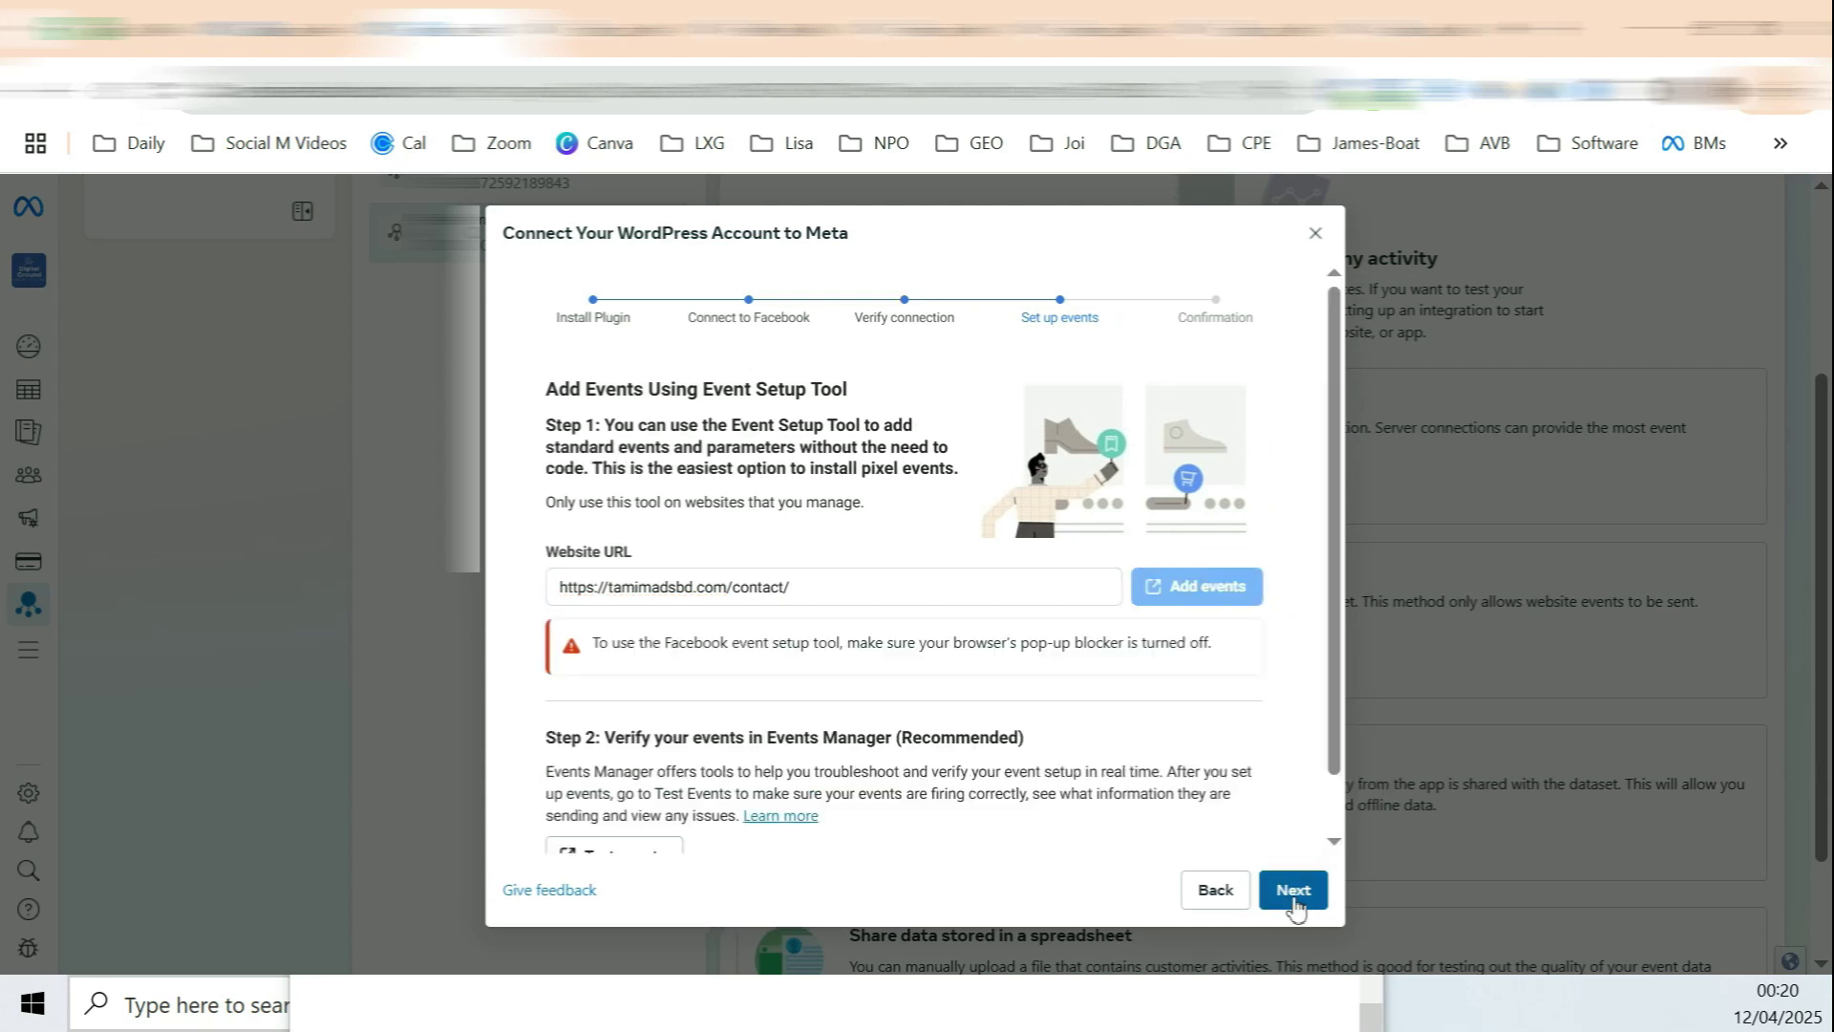
{"action": "left_click_drag", "start_coordinate": [773, 640], "coordinate": [1236, 647]}
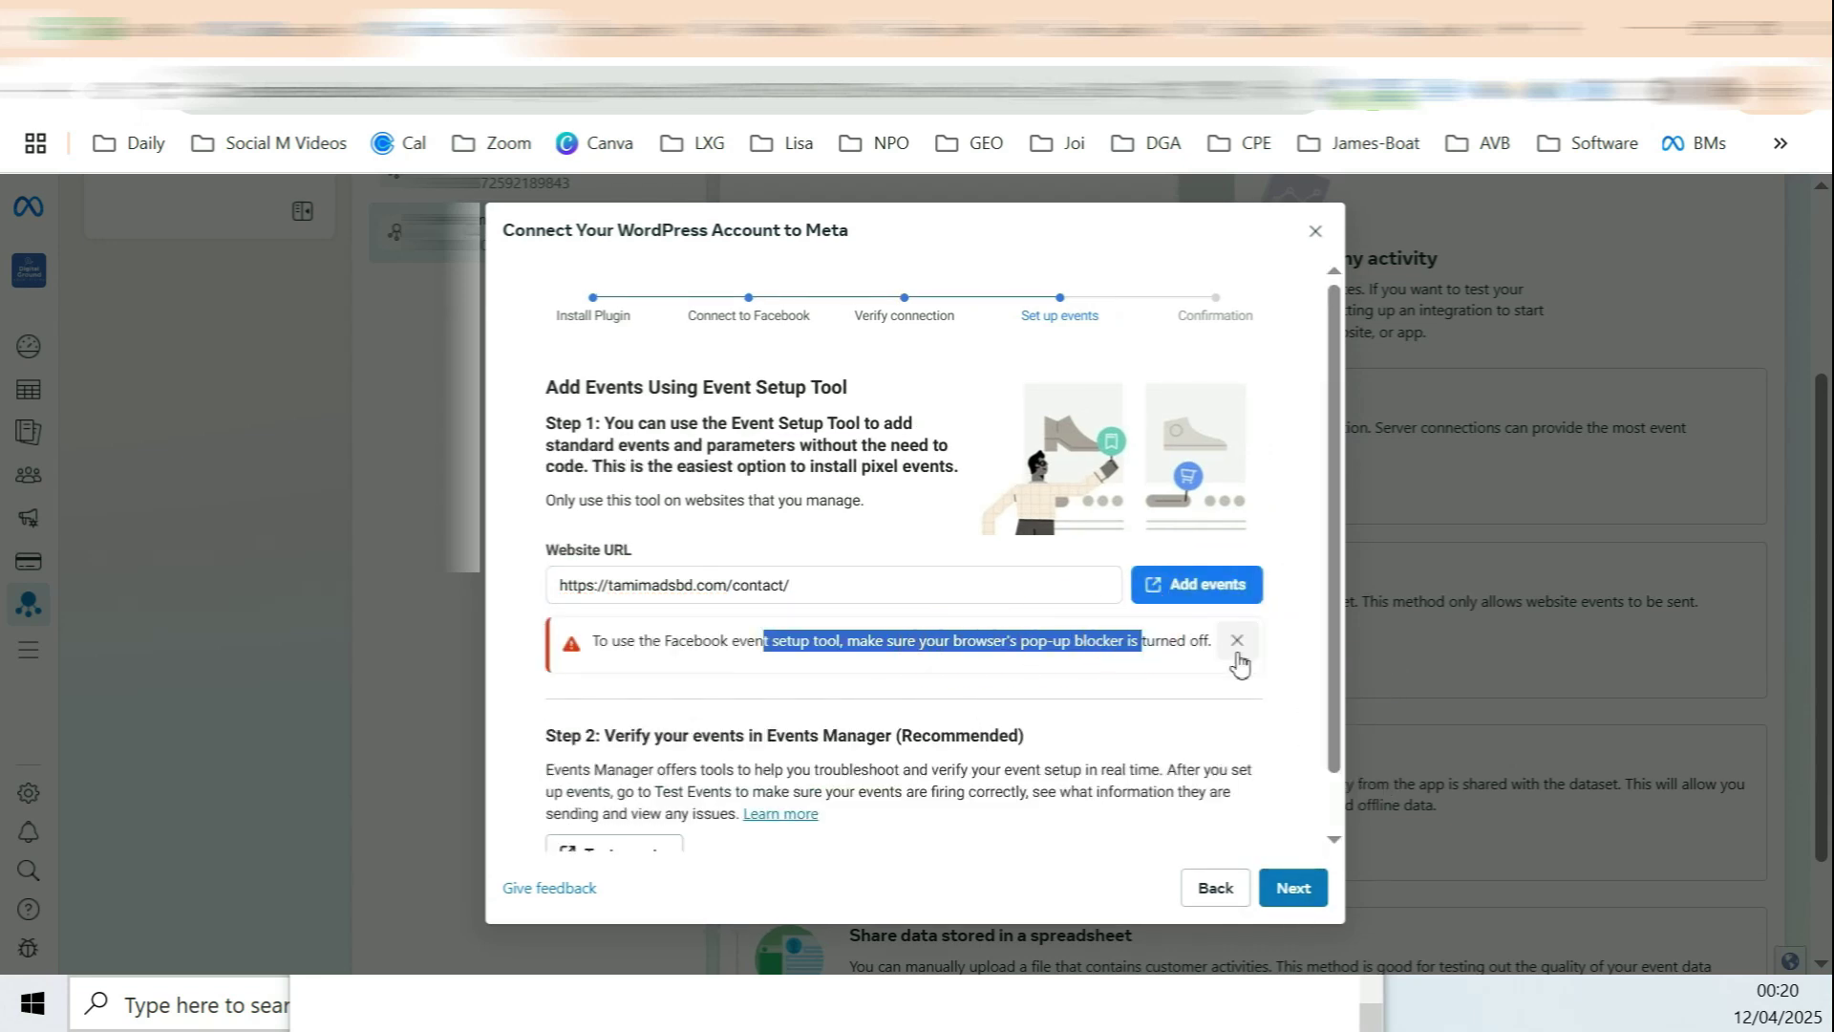
{"action": "left_click", "coordinate": [1237, 641]}
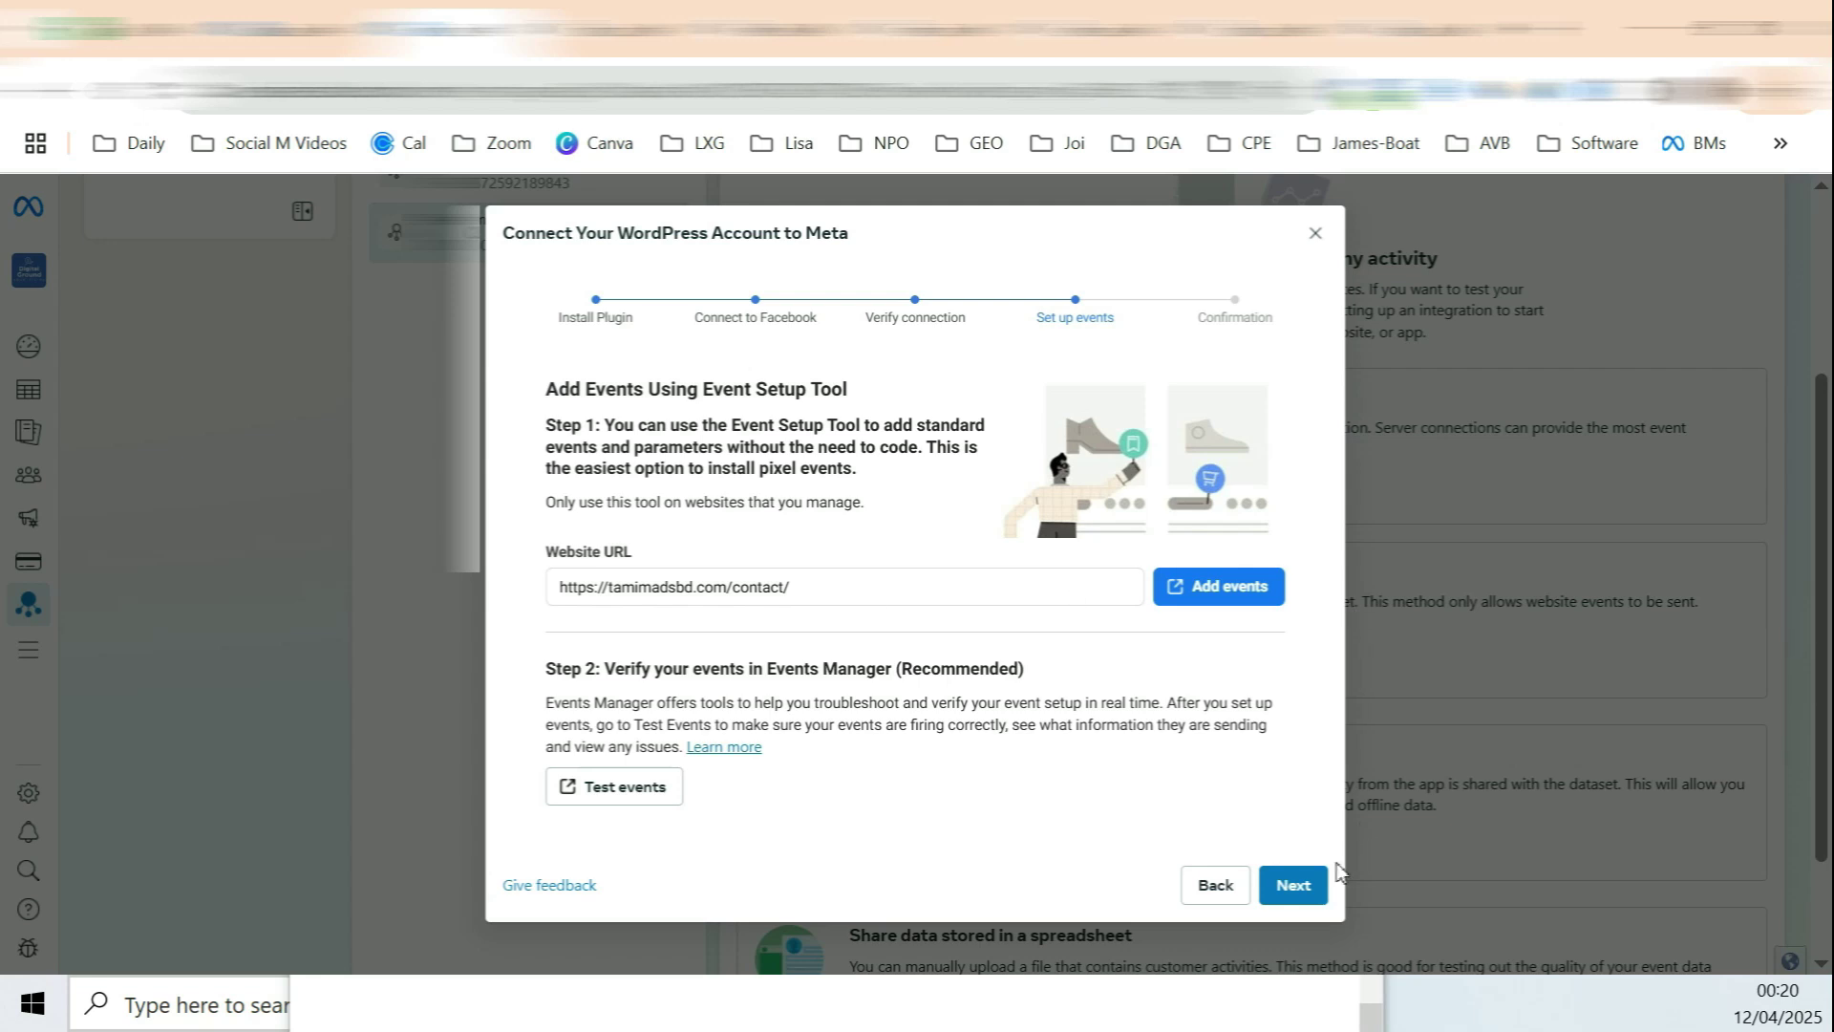
{"action": "left_click", "coordinate": [1320, 881]}
{"action": "left_click", "coordinate": [1289, 796]}
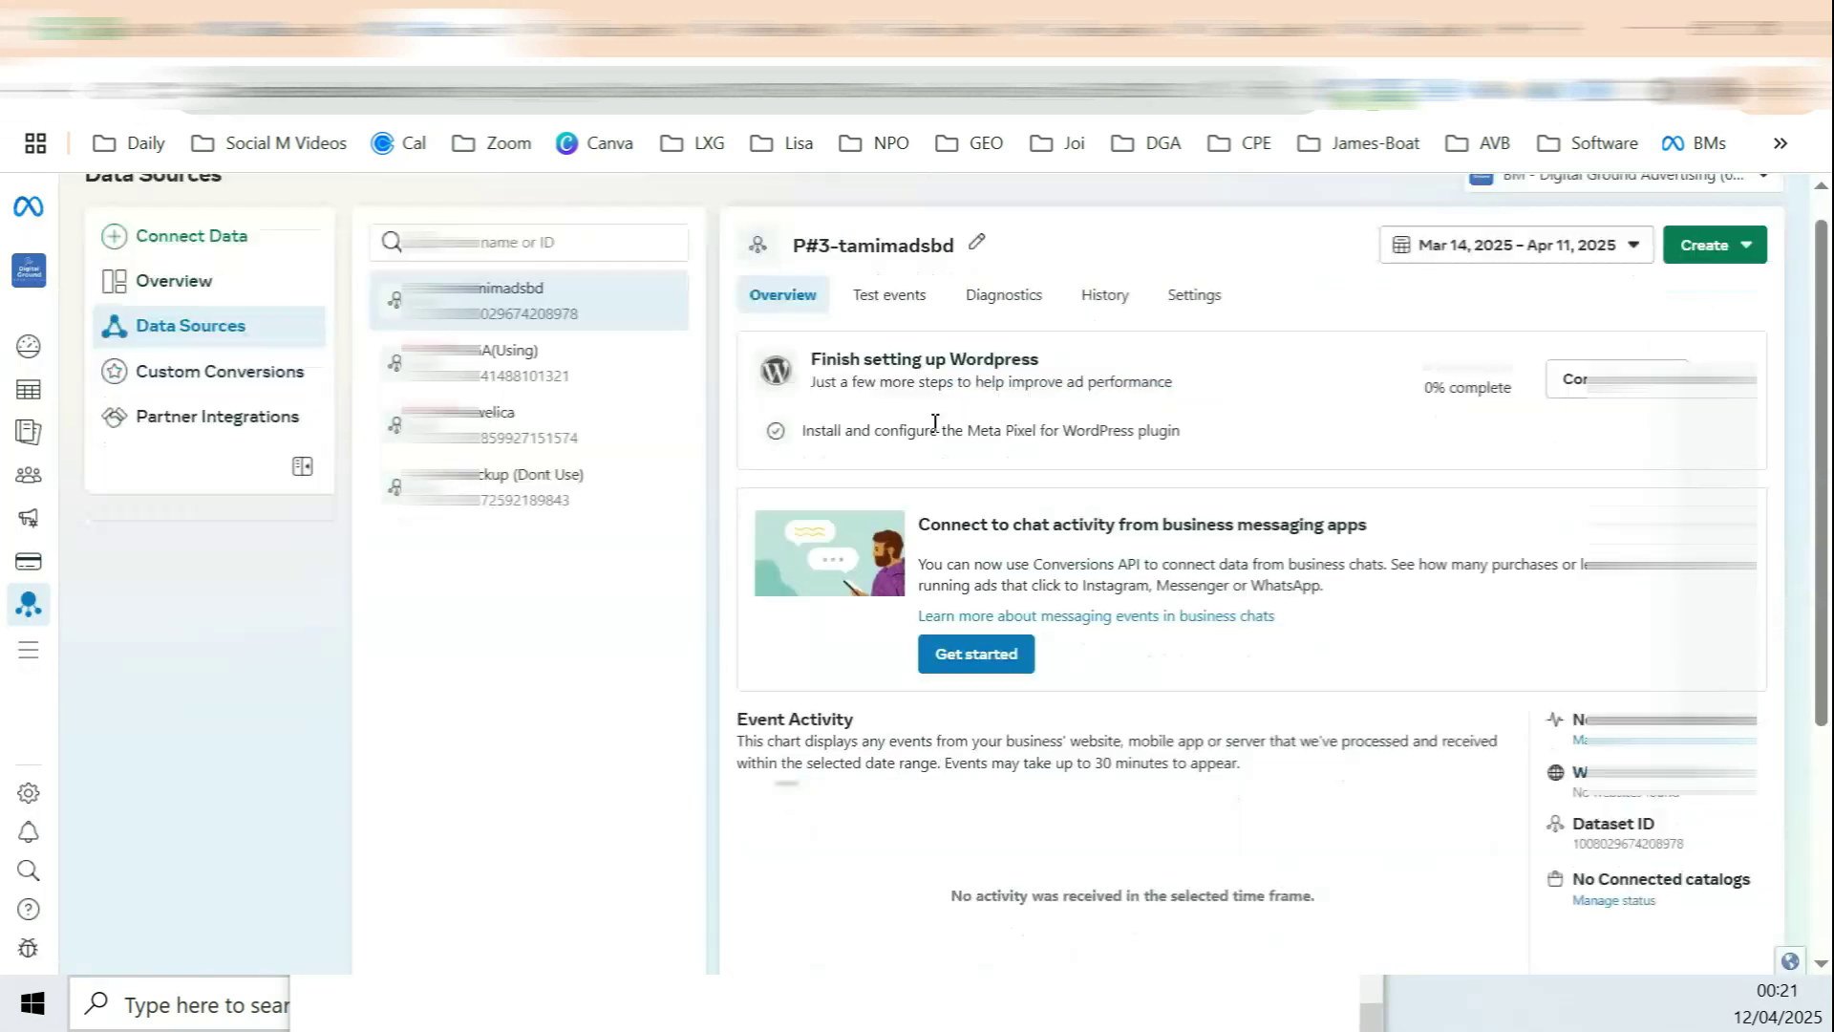
Step: Add a new Meta Pixel integration to the dataset using the Event Setup Tool method
{"action": "scroll", "coordinate": [935, 421], "scroll_direction": "down", "scroll_amount": 4}
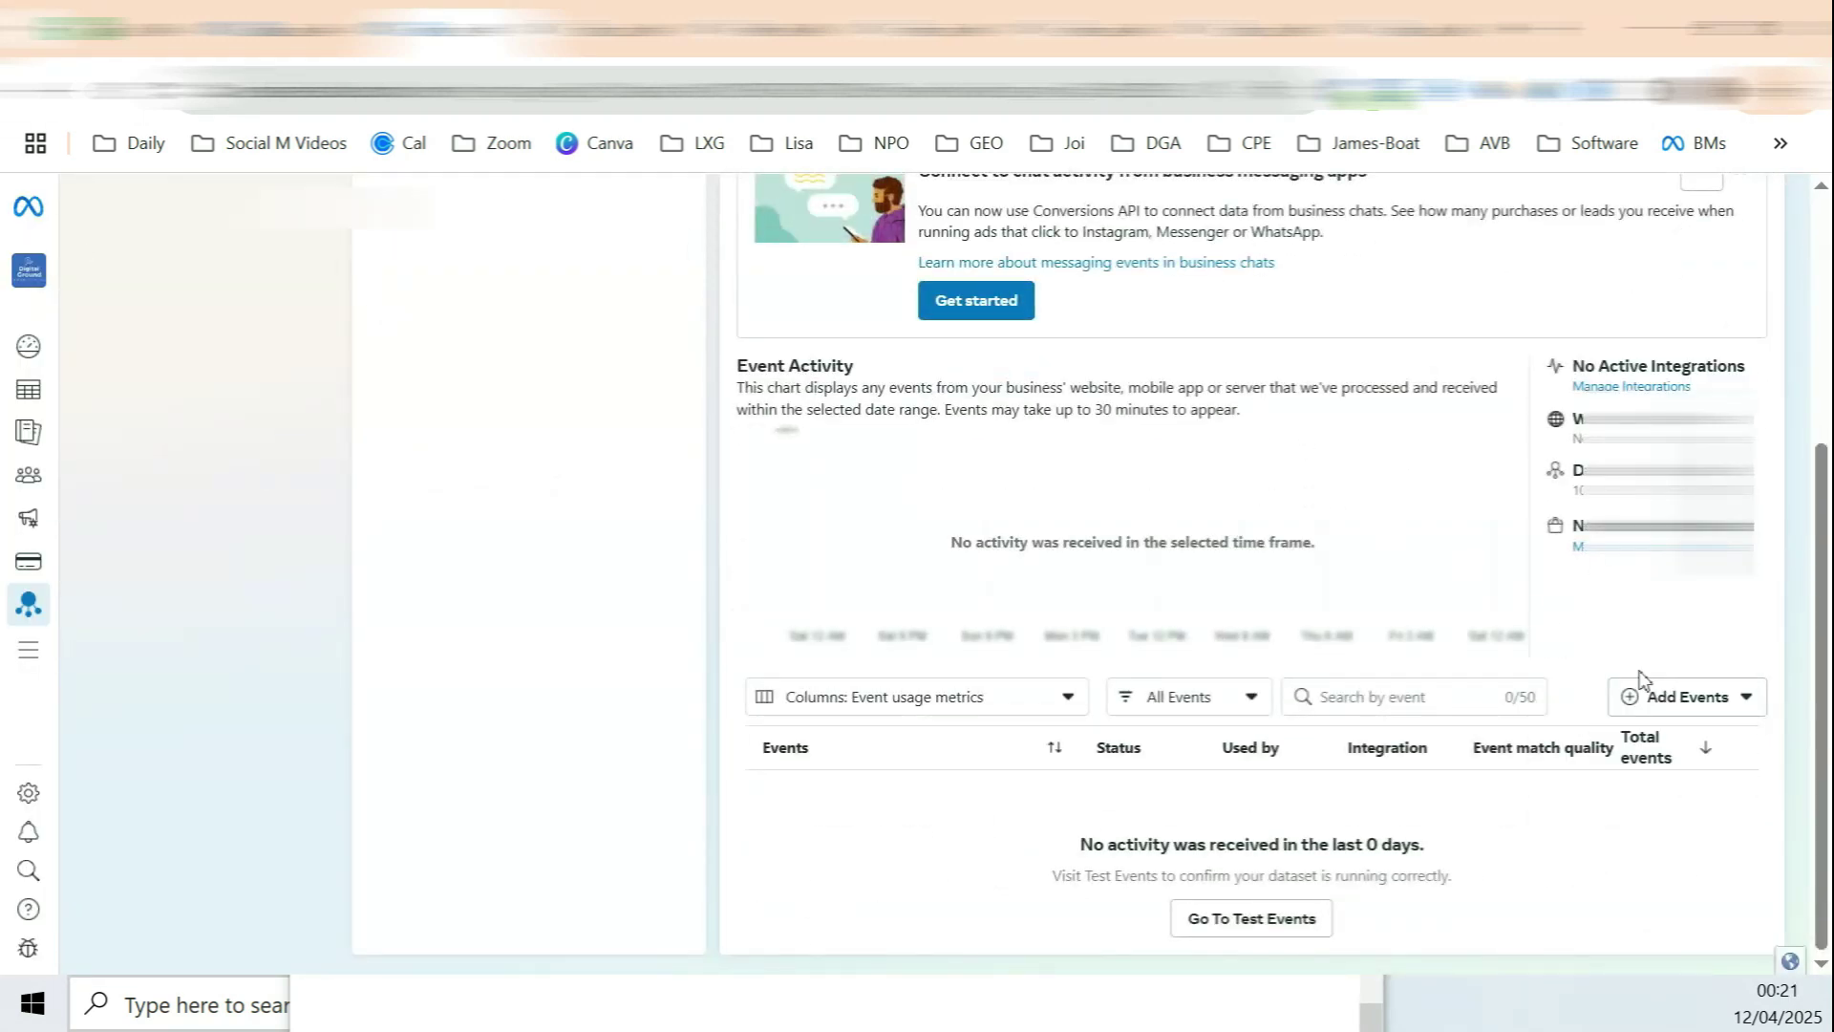
{"action": "left_click", "coordinate": [1705, 702]}
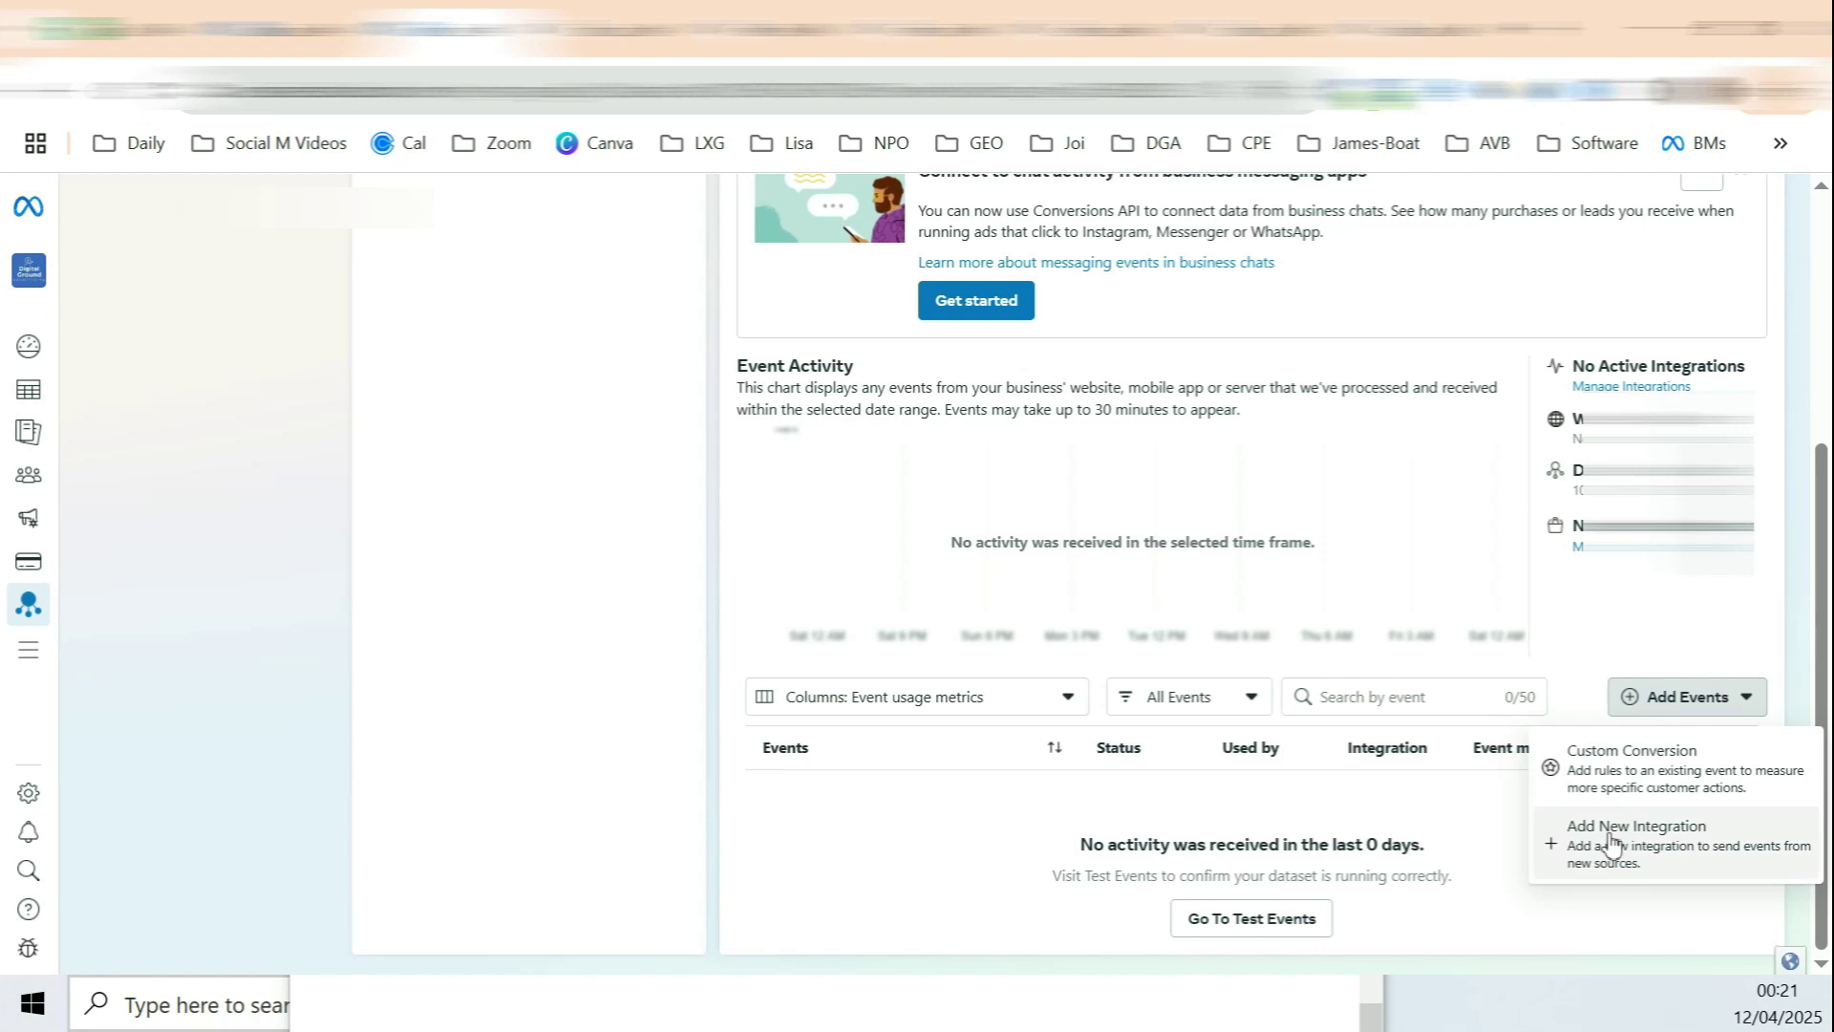
{"action": "left_click", "coordinate": [1672, 836]}
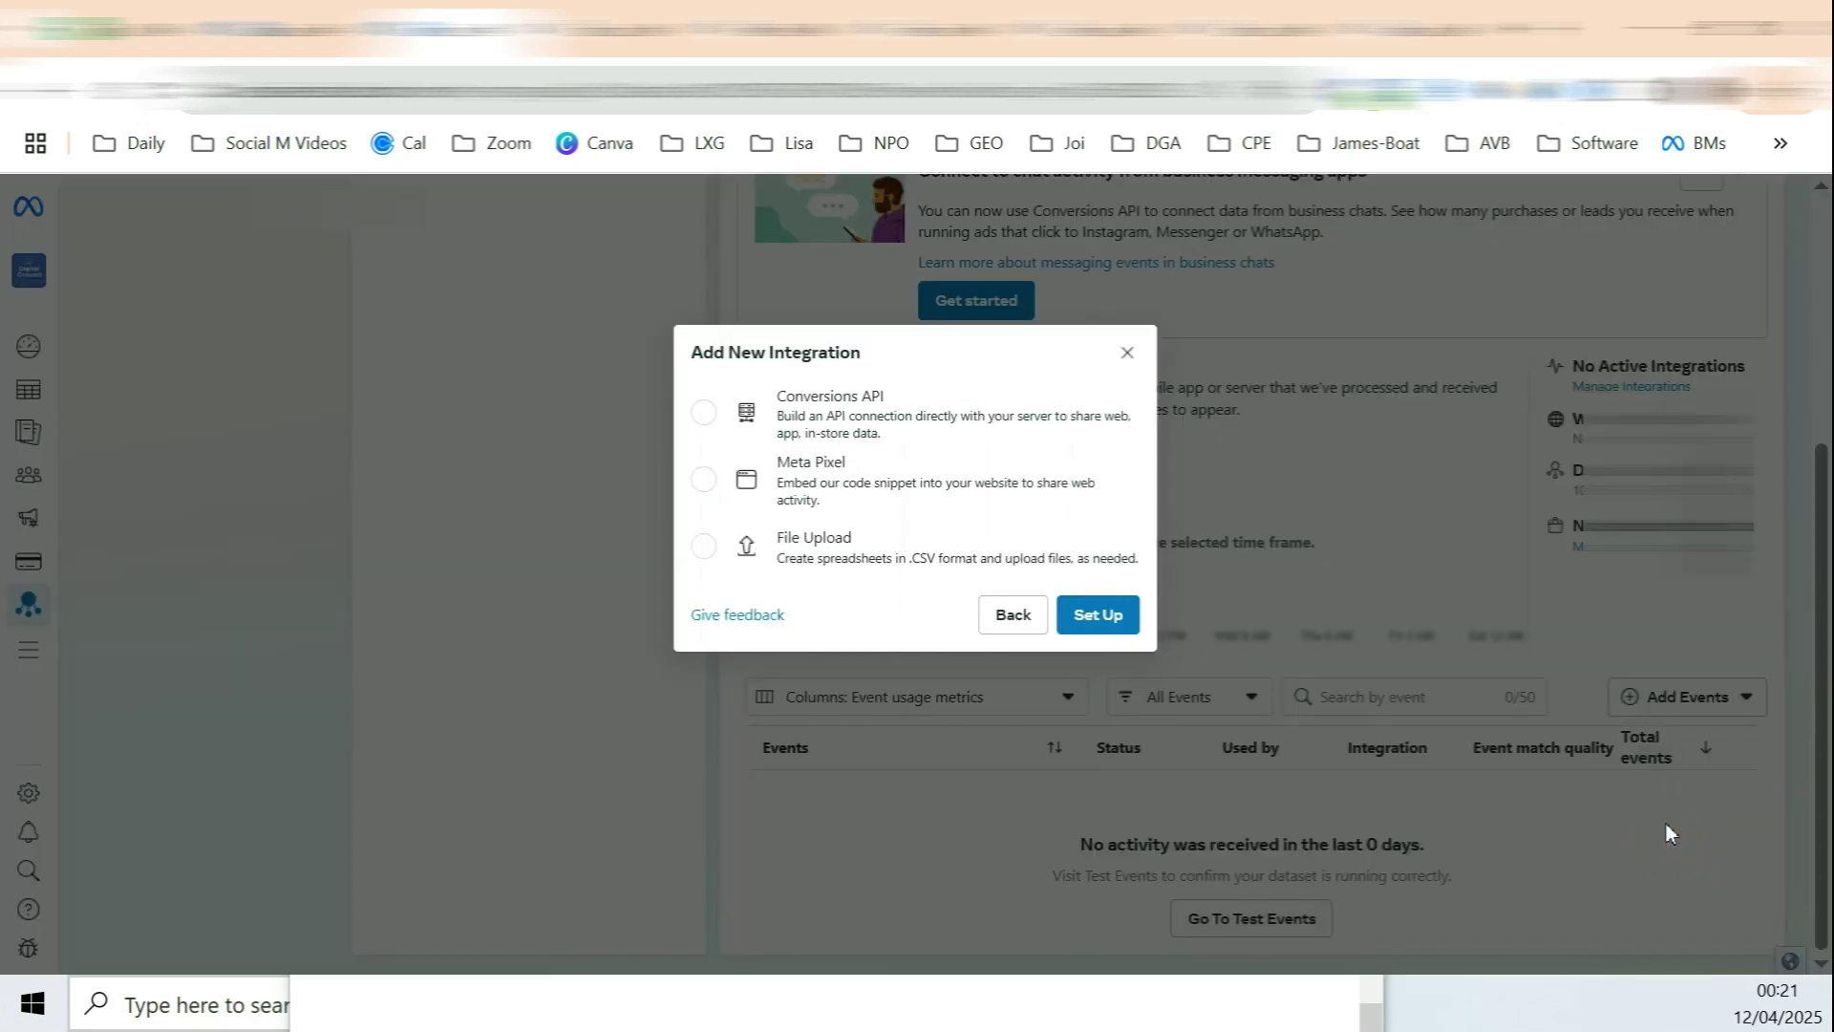
{"action": "left_click", "coordinate": [819, 472]}
{"action": "left_click", "coordinate": [1094, 614]}
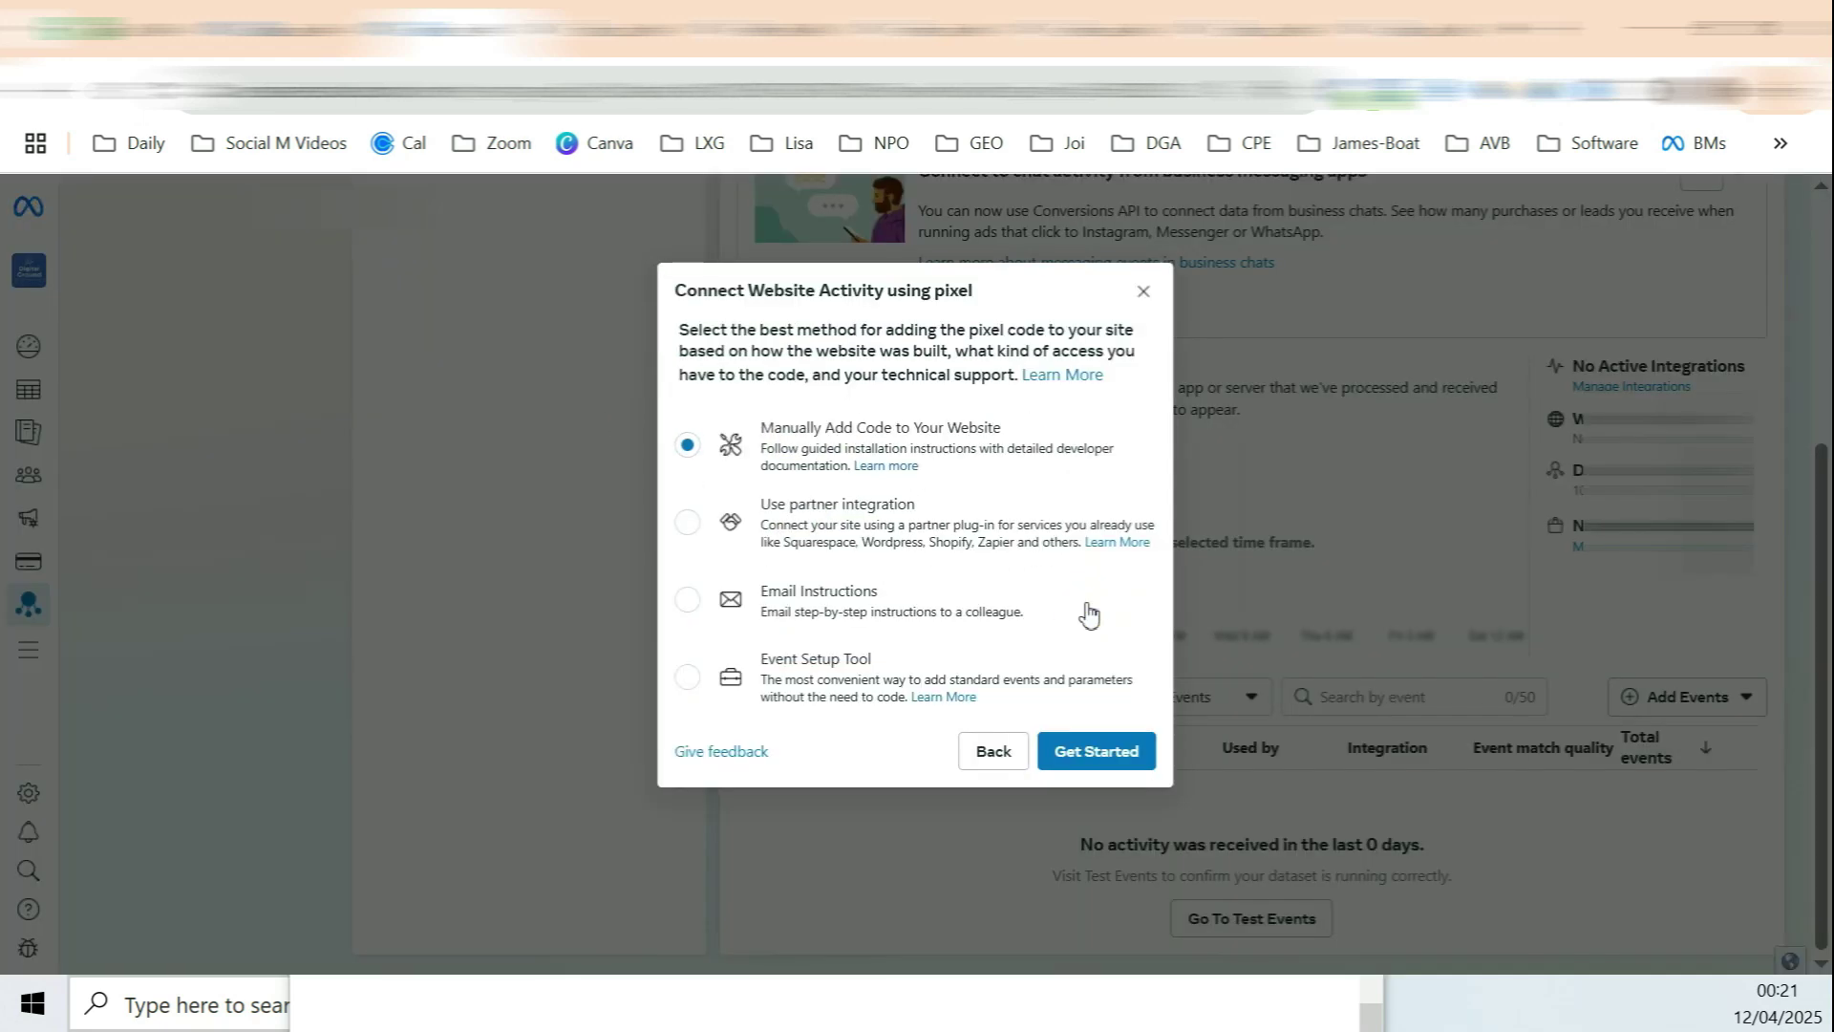
{"action": "left_click_drag", "start_coordinate": [768, 659], "coordinate": [859, 668]}
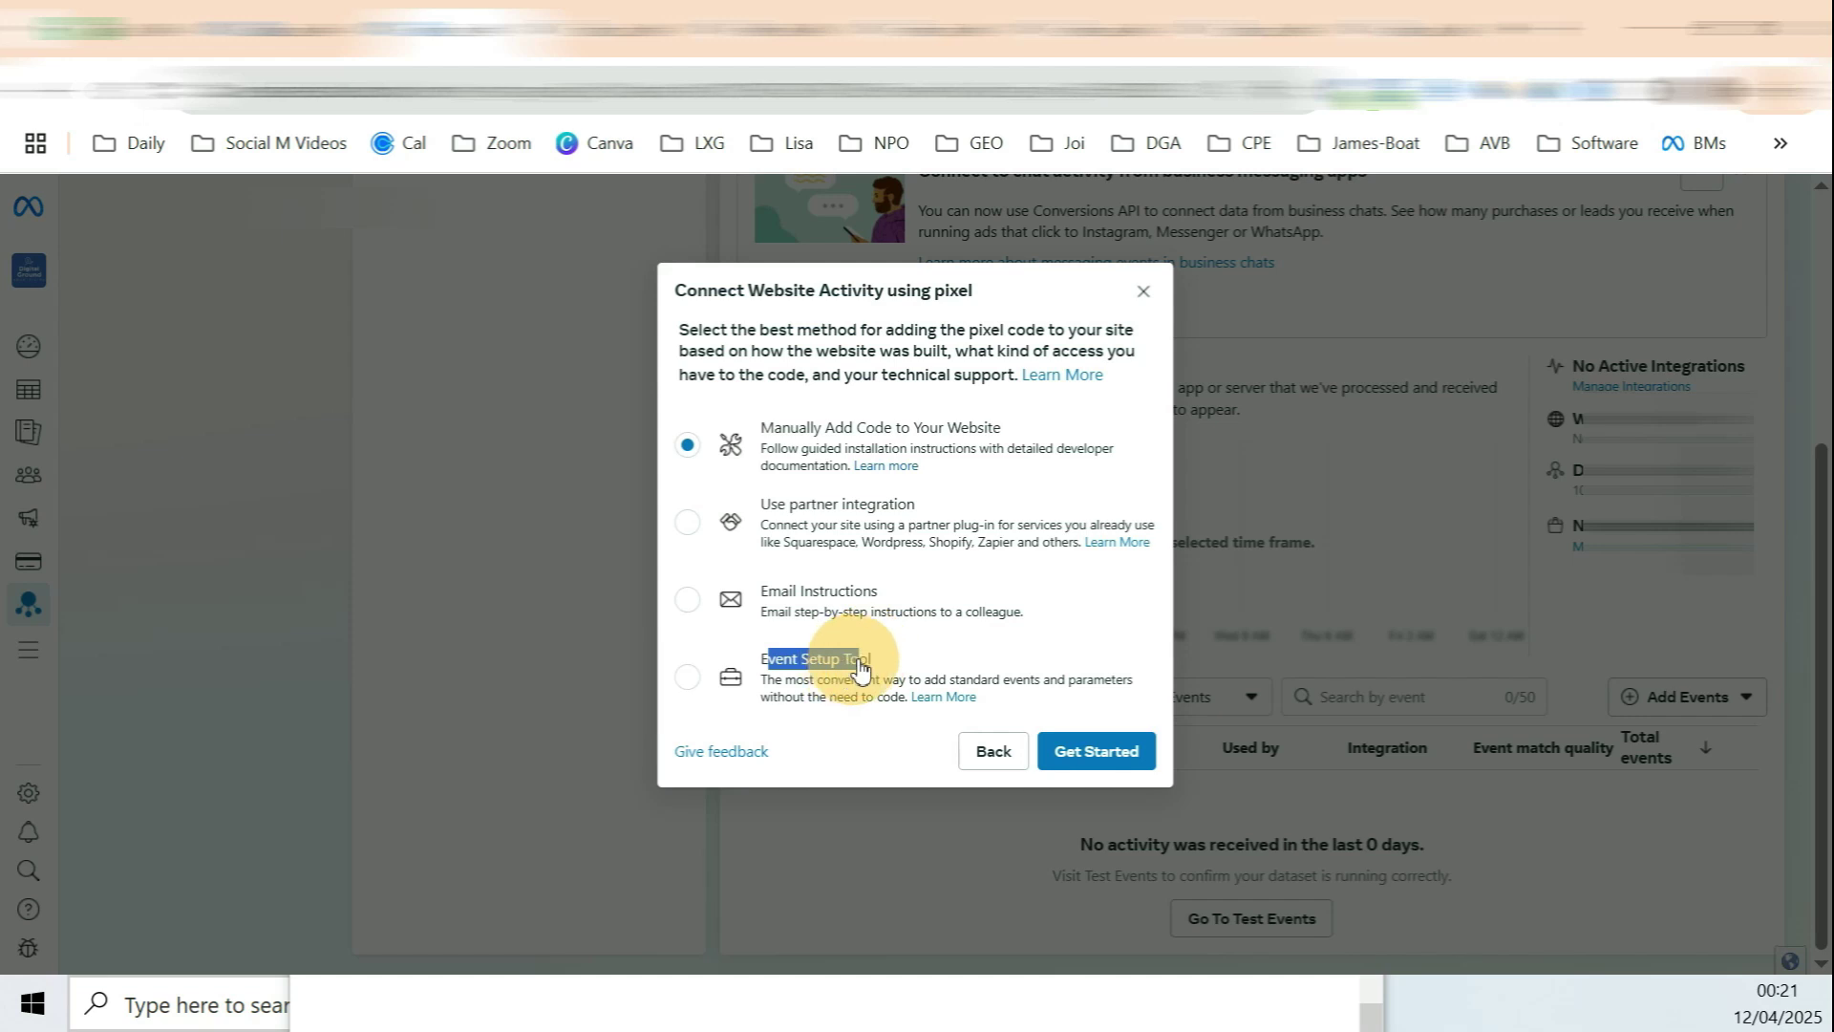
{"action": "left_click", "coordinate": [1074, 751]}
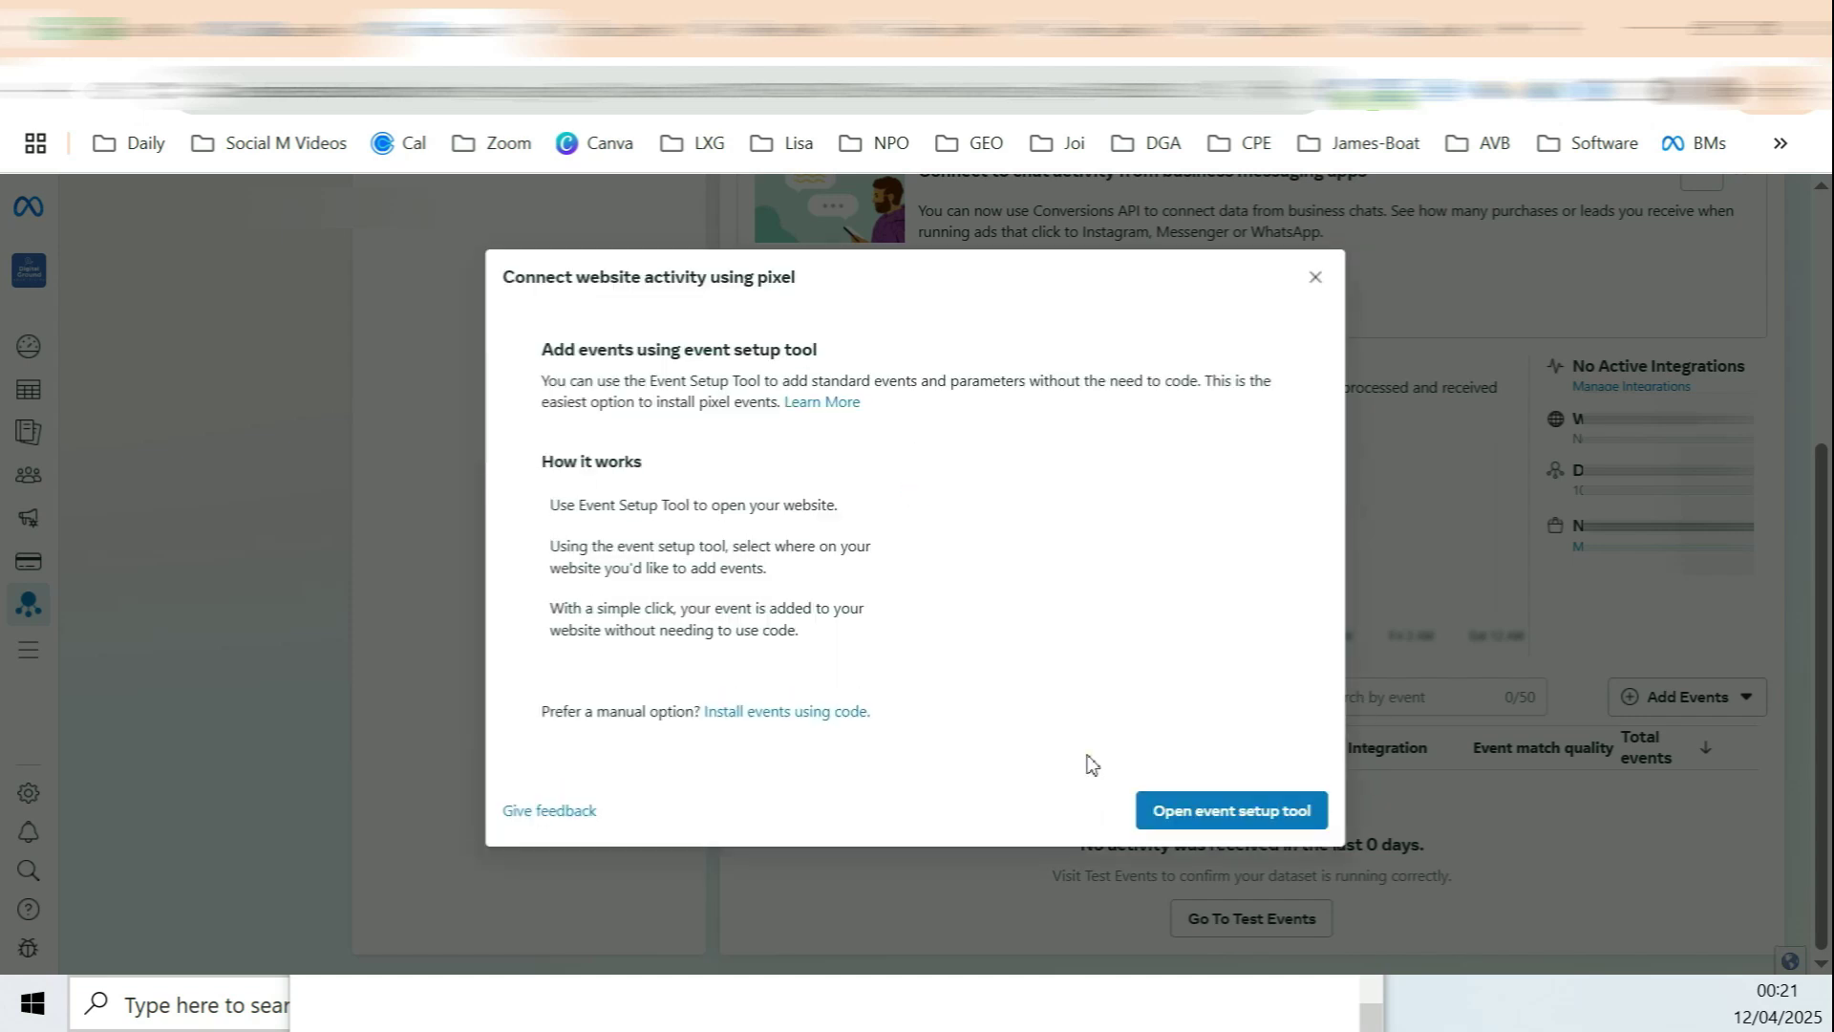
{"action": "left_click", "coordinate": [1212, 811]}
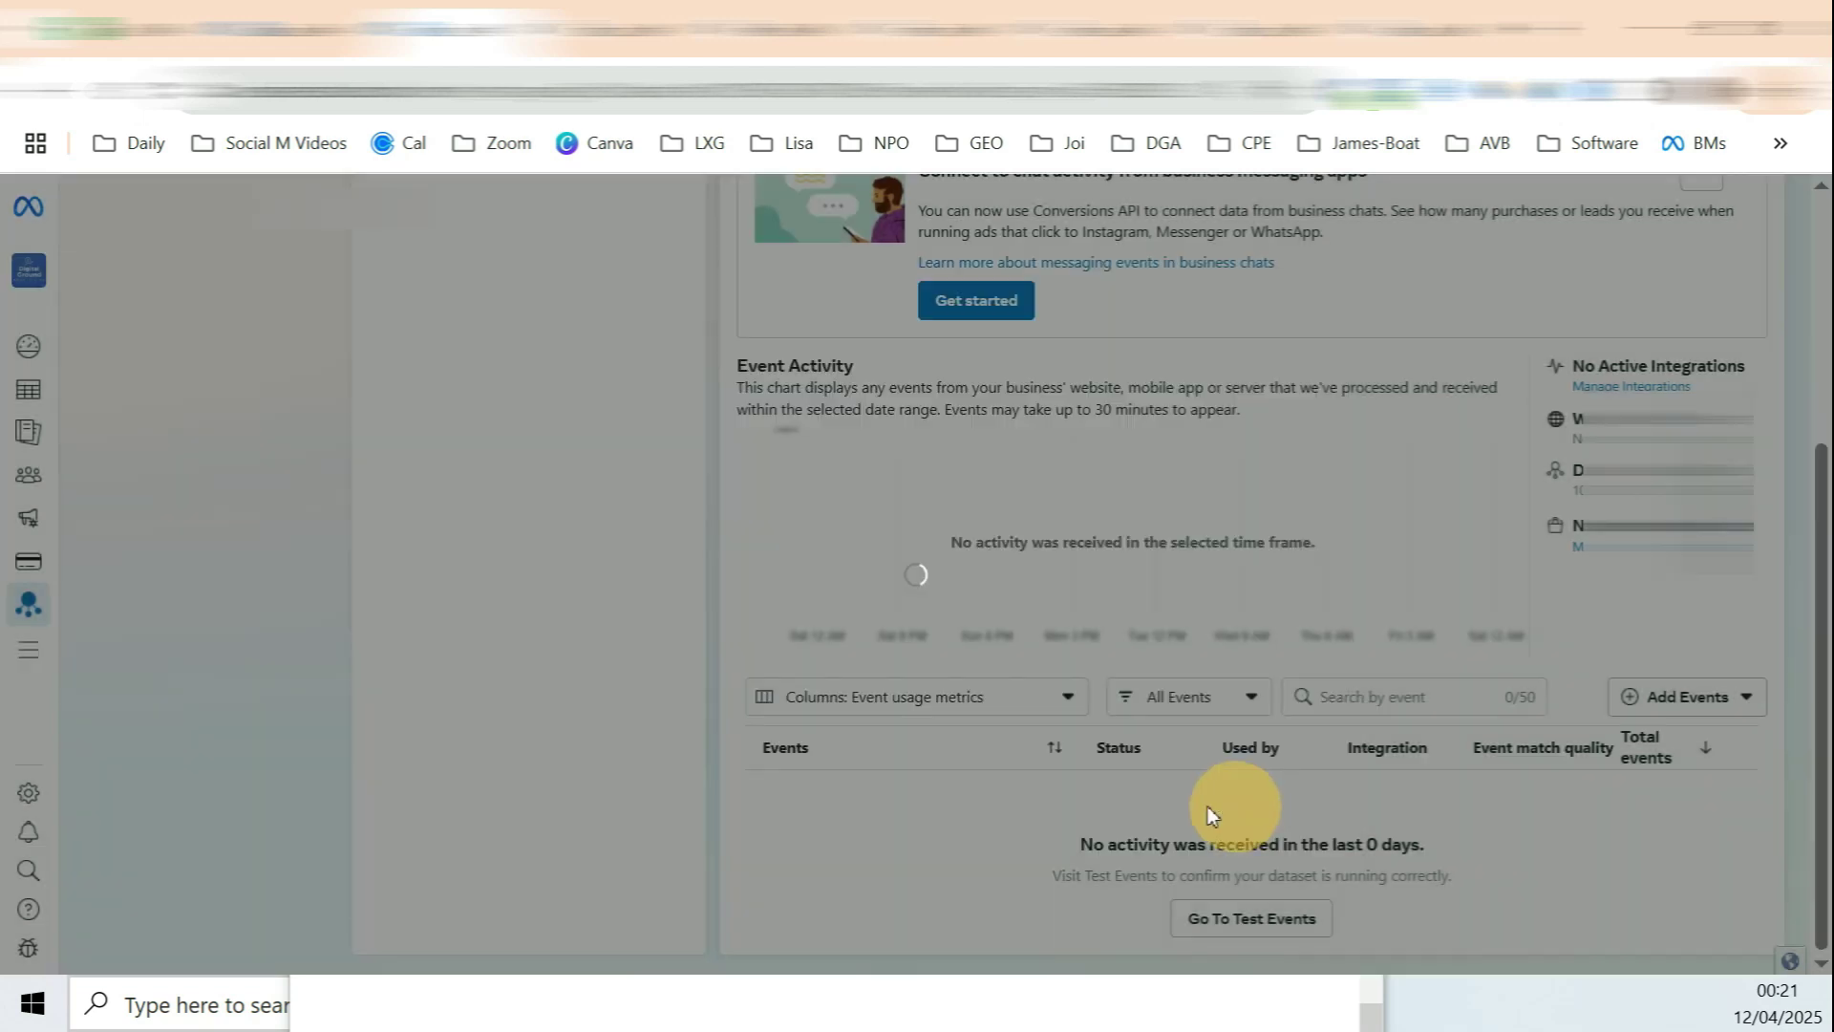
{"action": "left_click", "coordinate": [791, 495]}
{"action": "type", "text": "https://tamimadsbd.com/contact"}
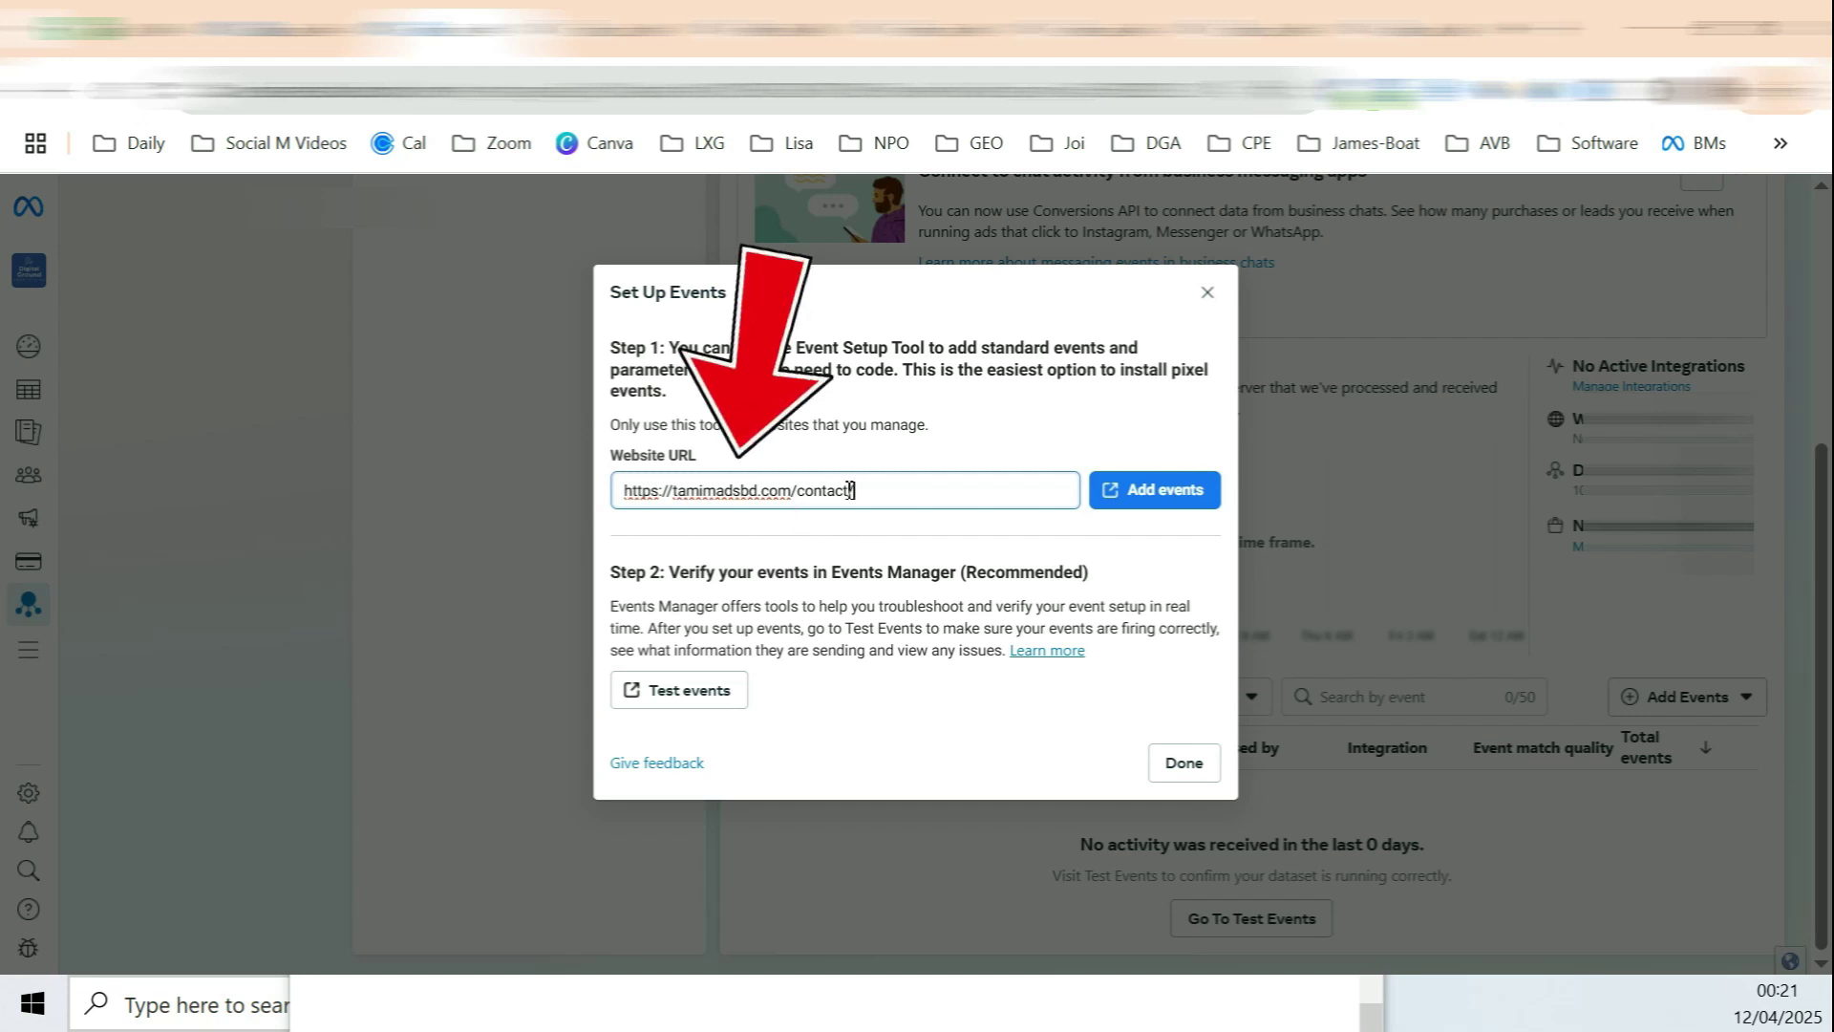
{"action": "triple_click", "coordinate": [757, 495]}
{"action": "left_click", "coordinate": [1179, 493]}
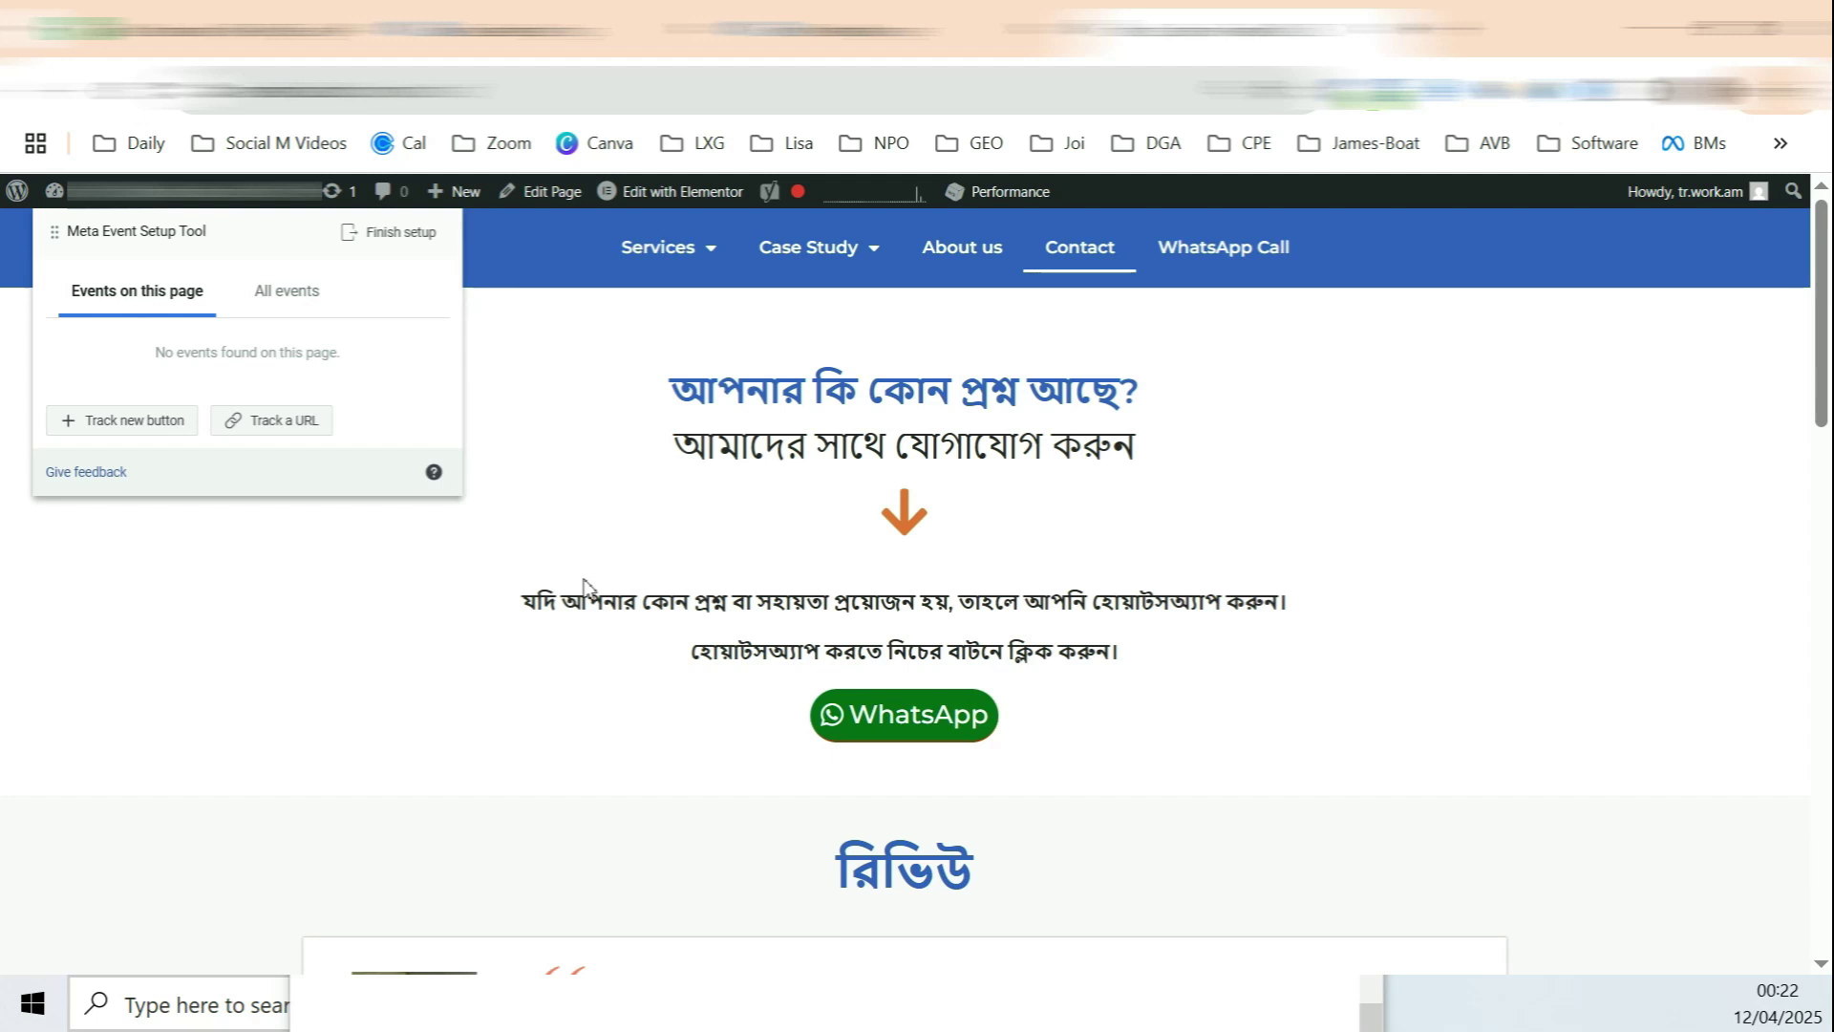
Step: Track the Contact page's WhatsApp button as a Lead event with Don't include value
{"action": "left_click", "coordinate": [158, 422]}
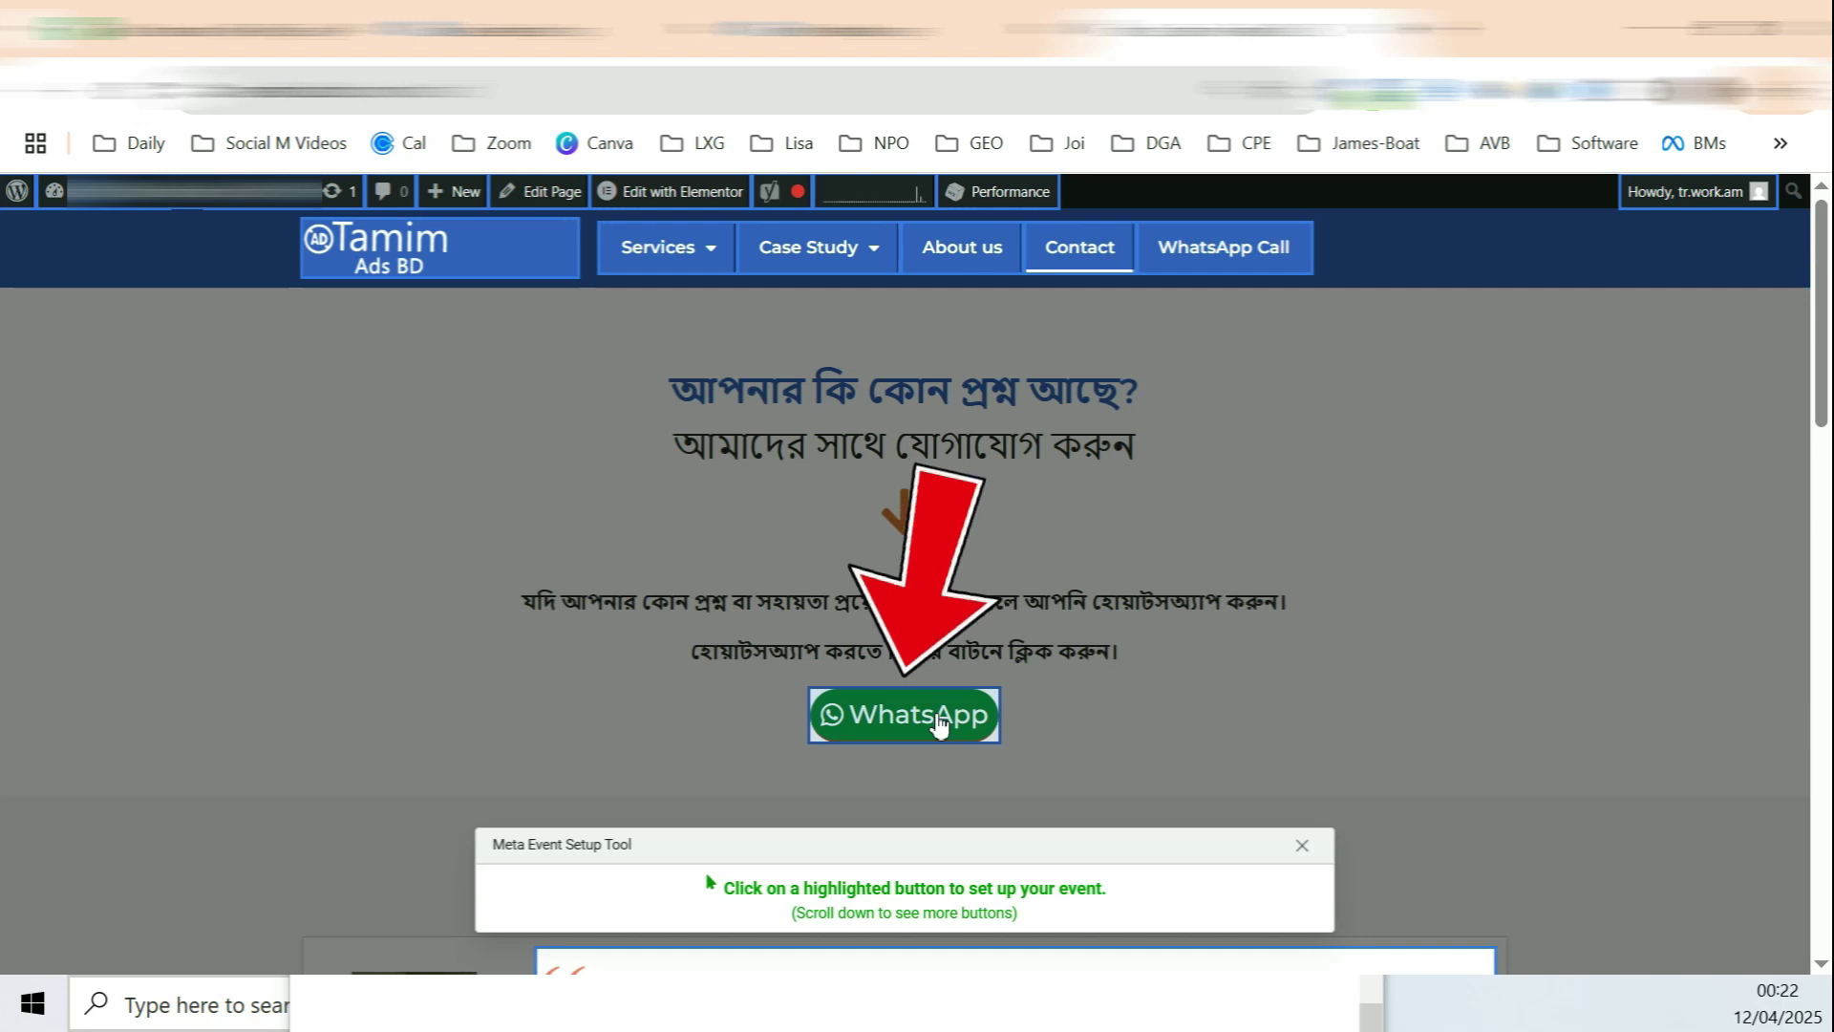
{"action": "left_click", "coordinate": [939, 724]}
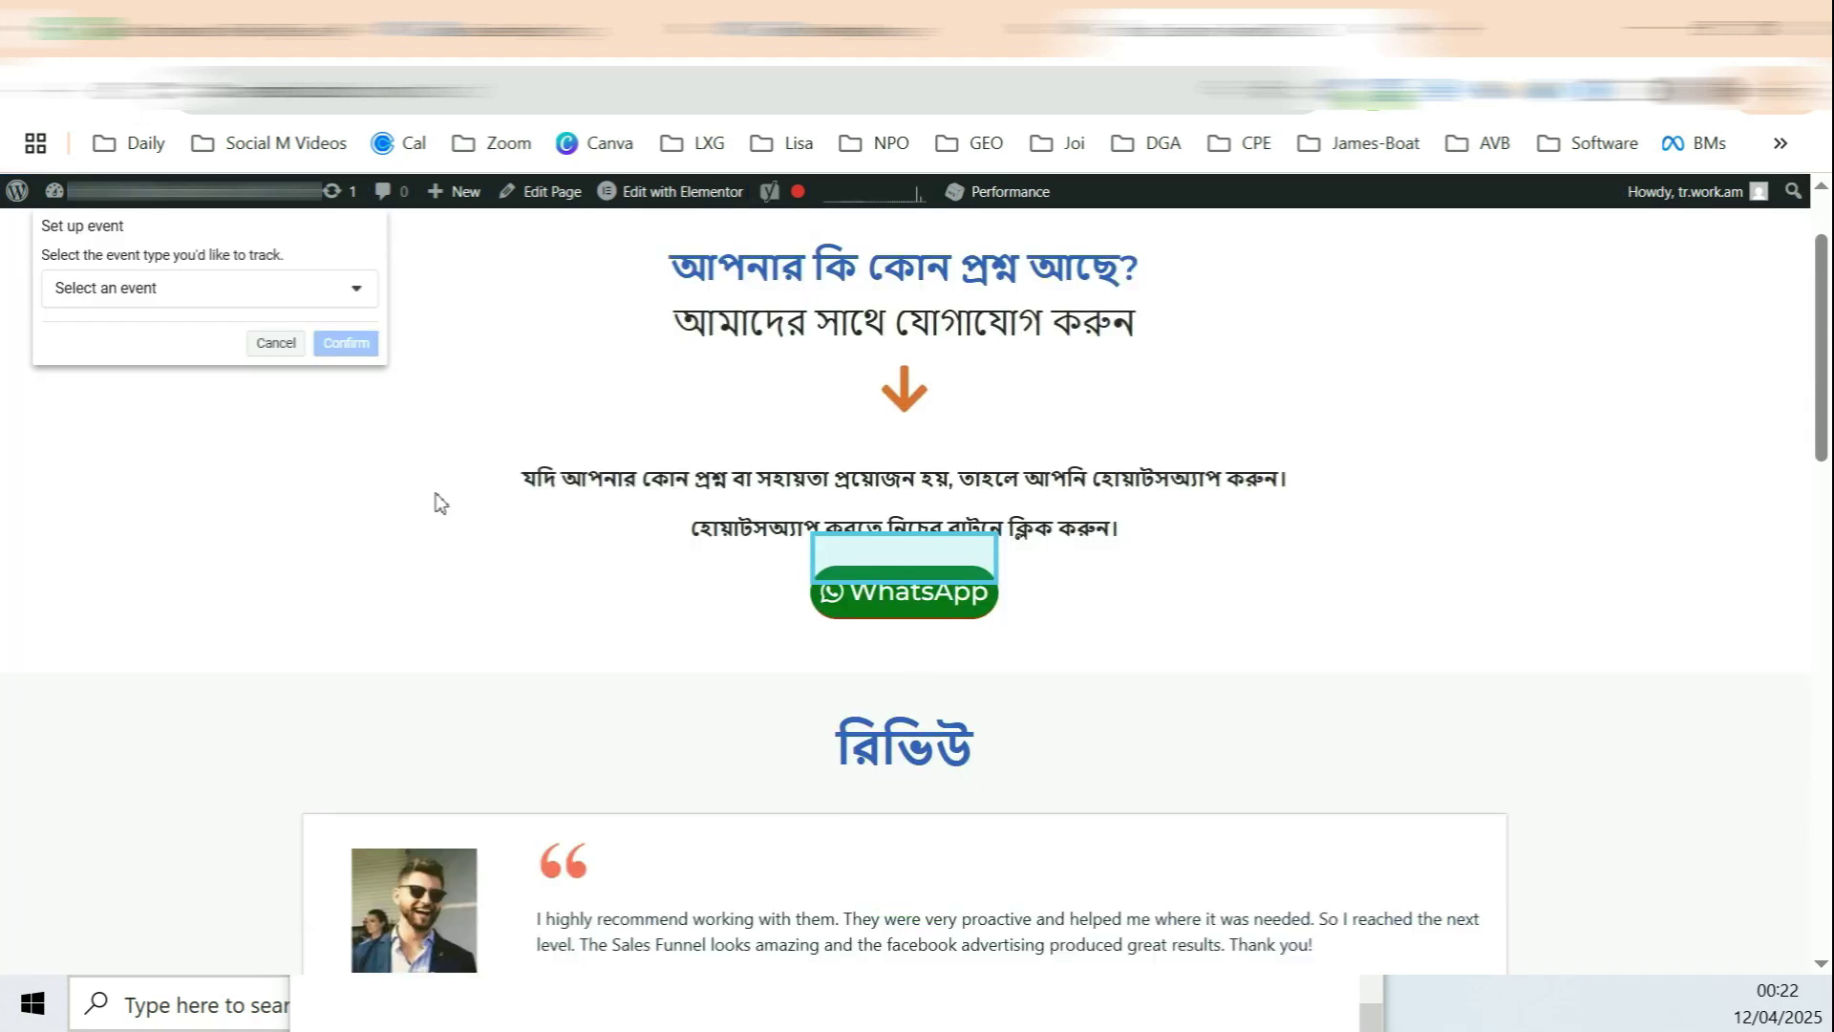
{"action": "left_click", "coordinate": [354, 301]}
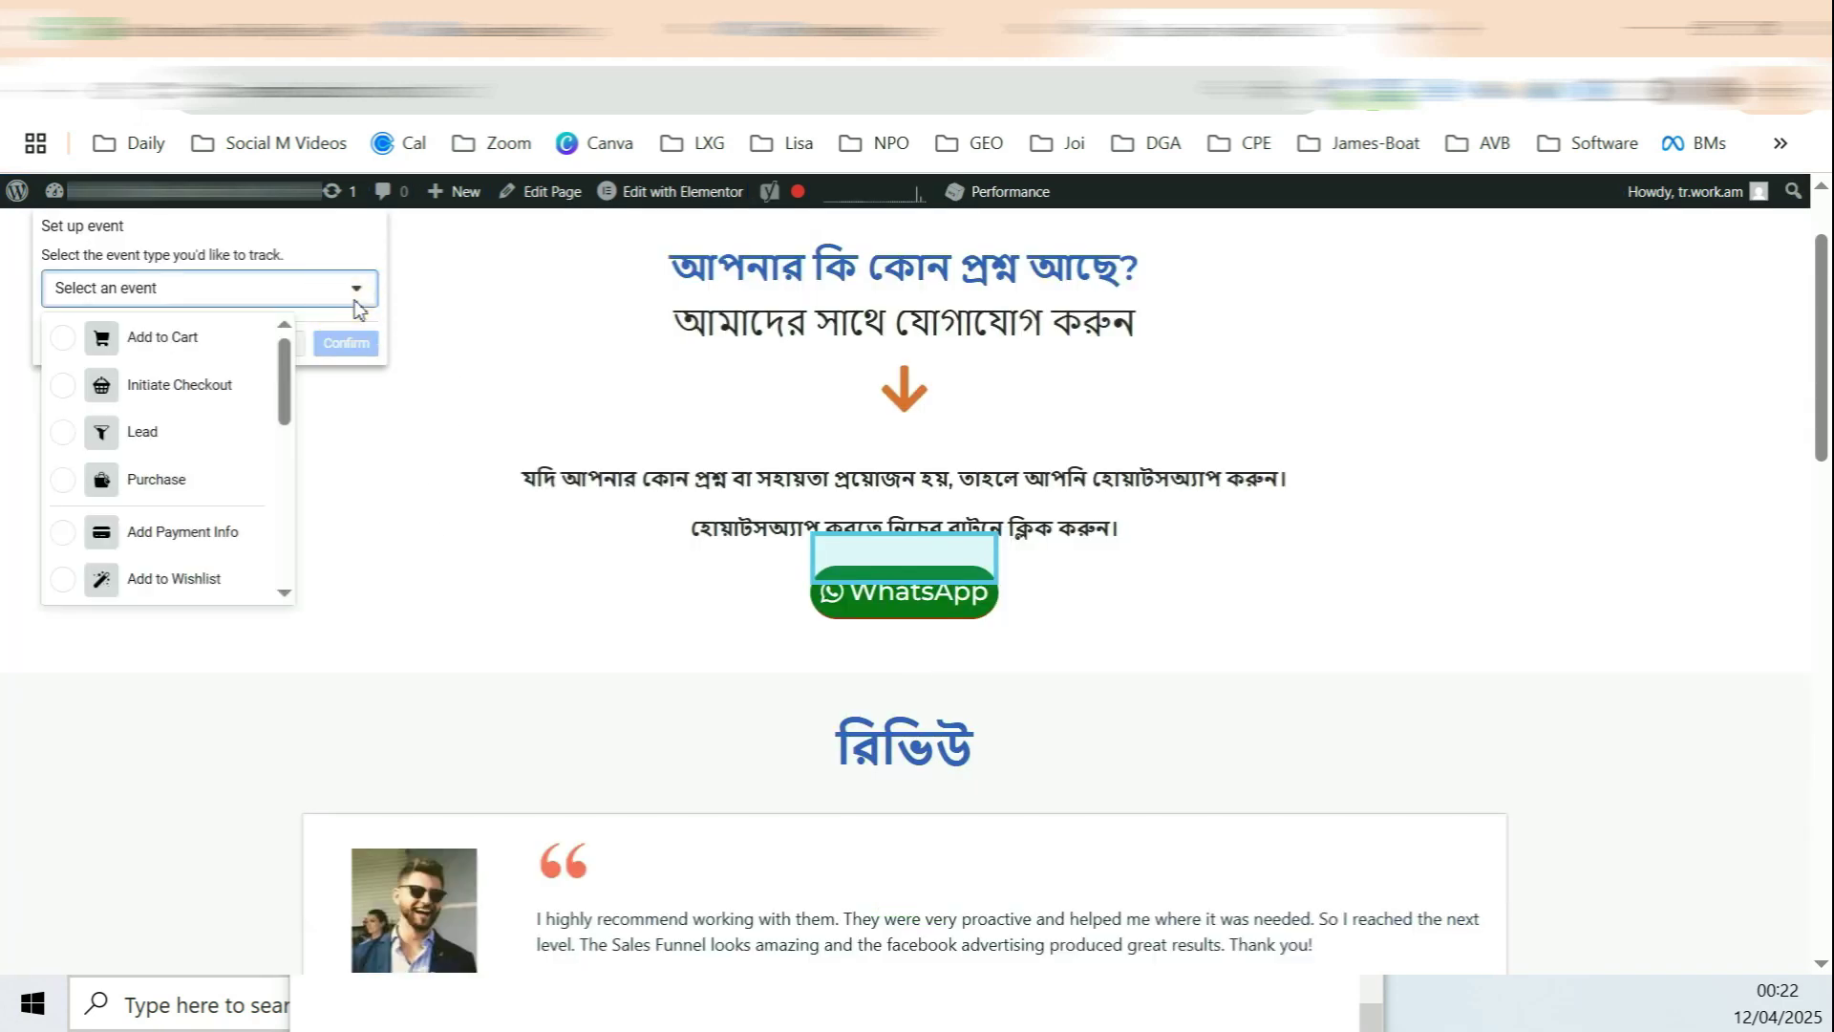
{"action": "left_click", "coordinate": [152, 439]}
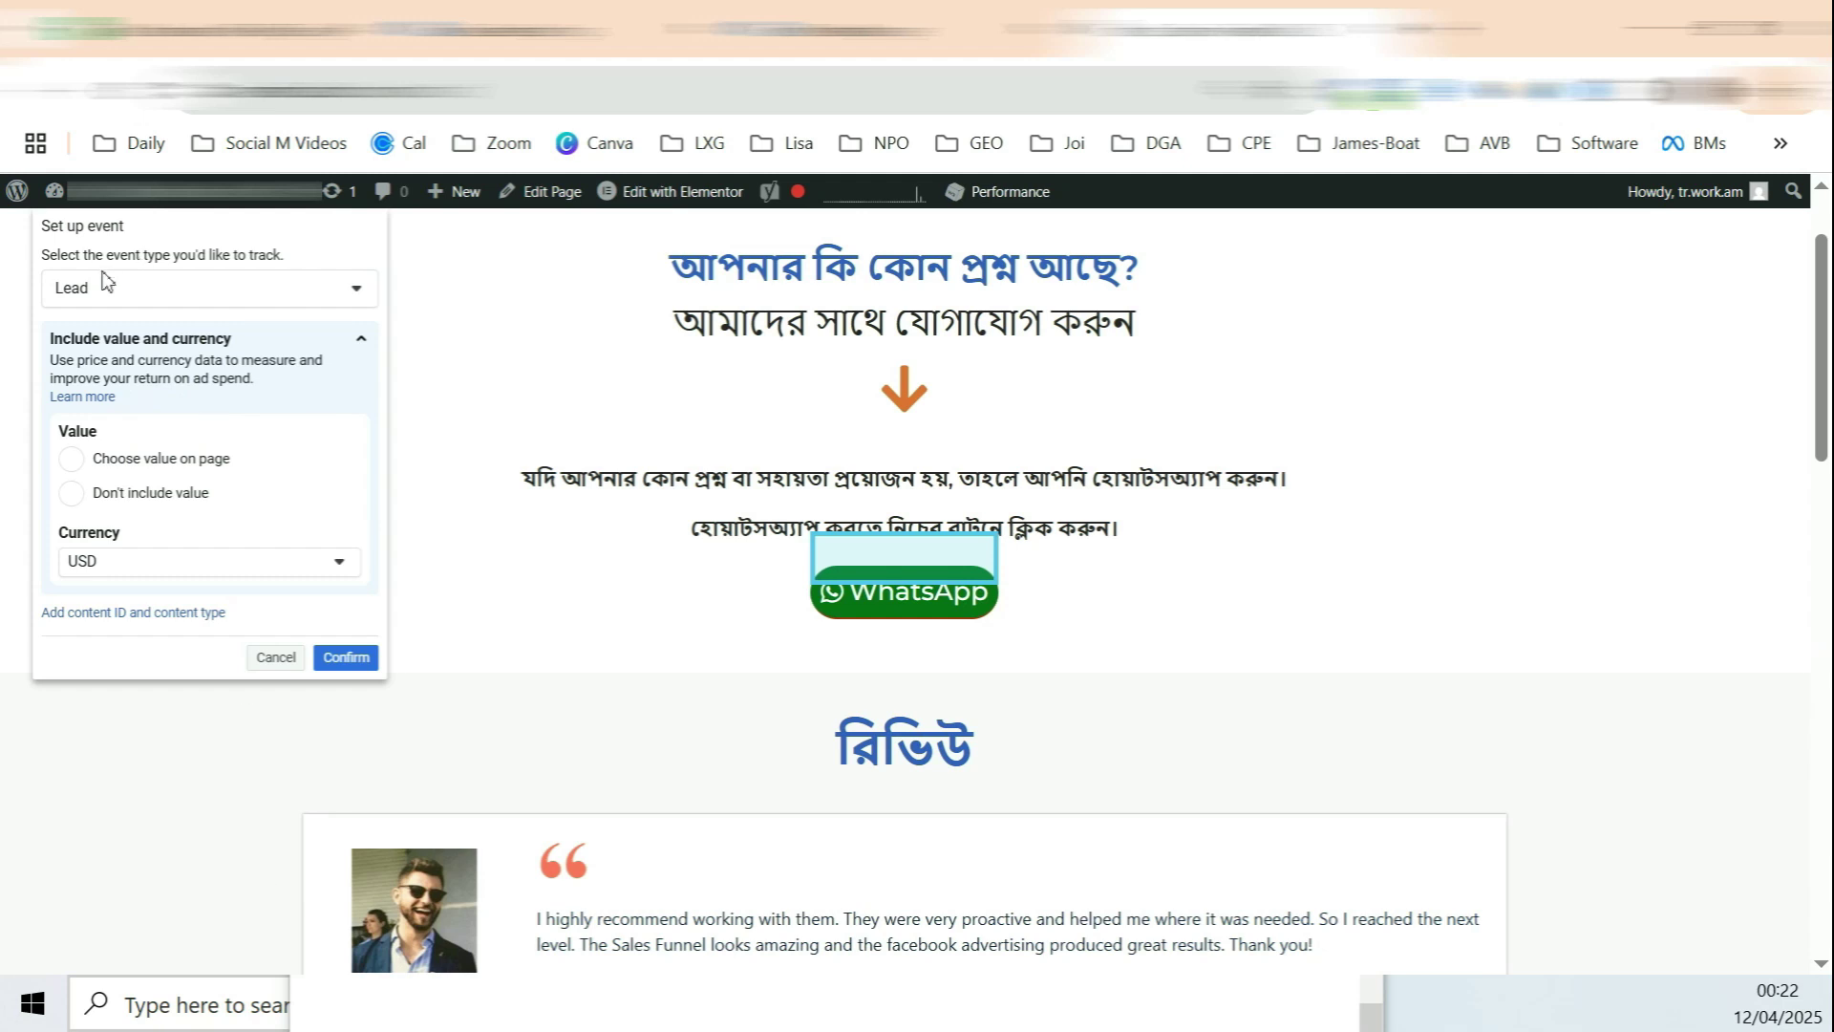
{"action": "left_click", "coordinate": [61, 287]}
{"action": "left_click", "coordinate": [61, 286]}
{"action": "left_click", "coordinate": [140, 498]}
{"action": "left_click", "coordinate": [345, 657]}
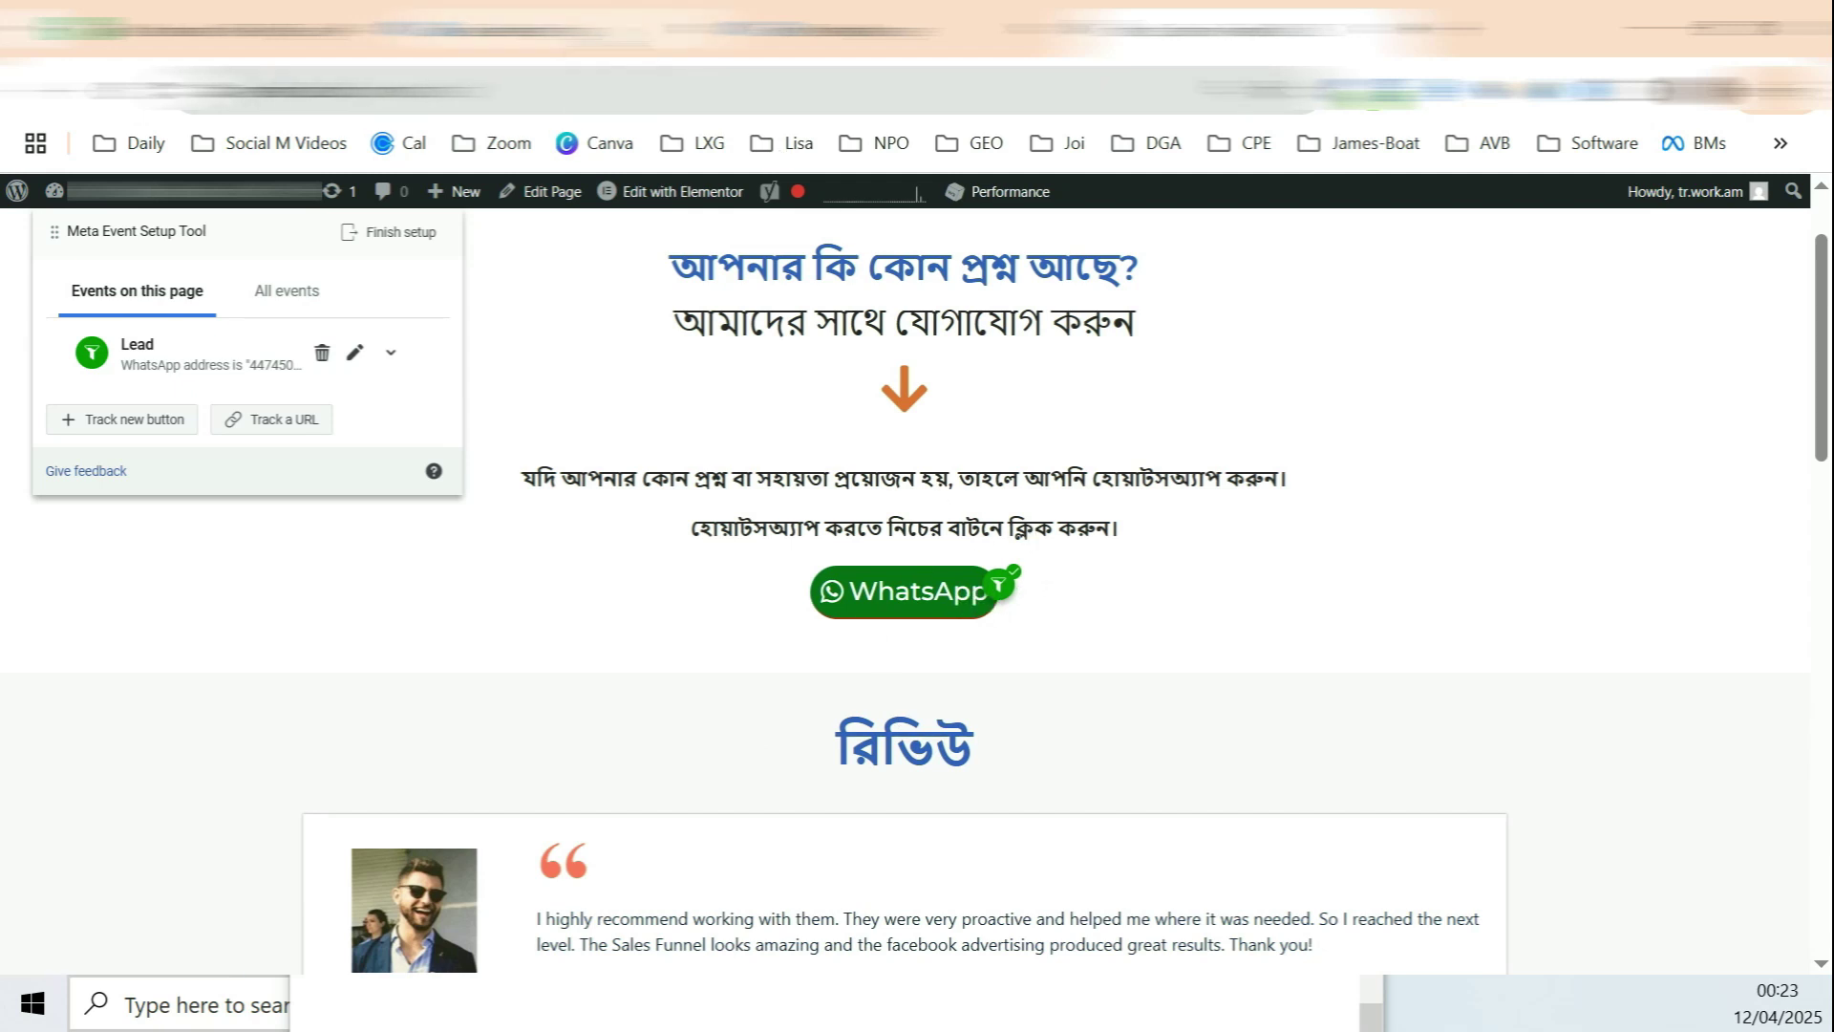
{"action": "left_click", "coordinate": [607, 33]}
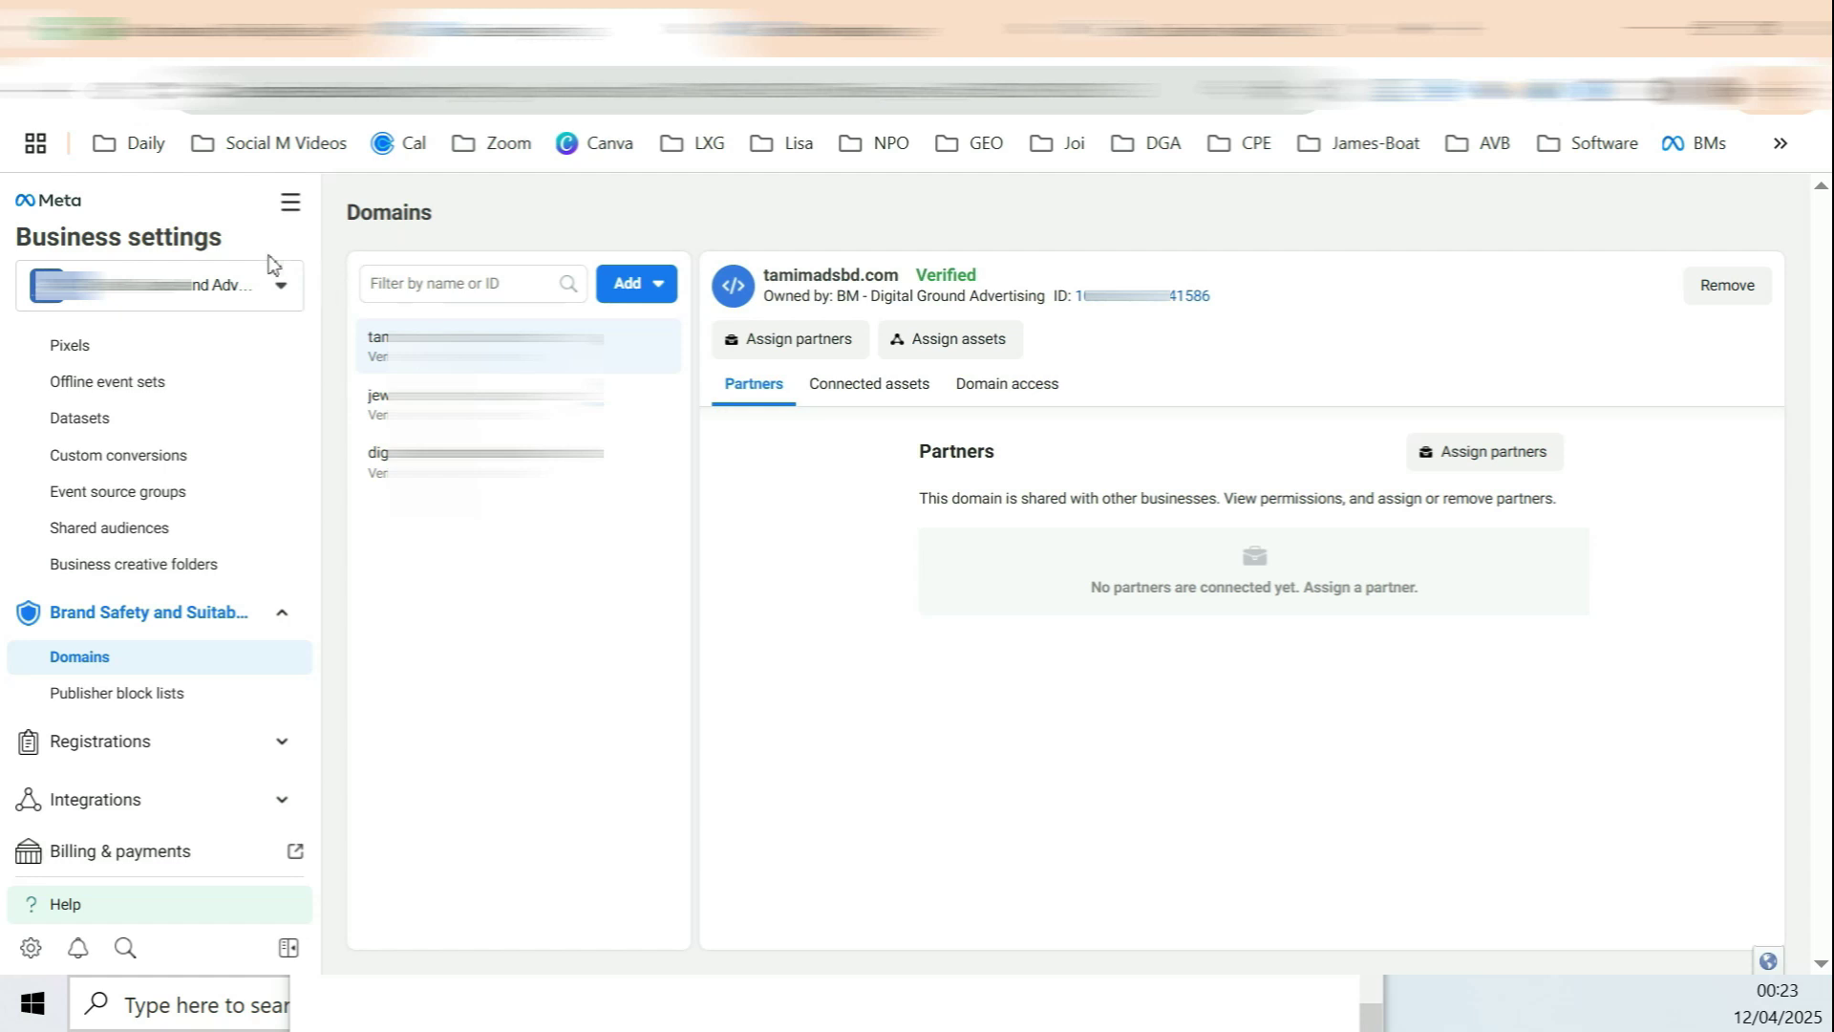
Step: Go to Accounts > Ad accounts in Business Settings and close the browser tabs to the right
{"action": "scroll", "coordinate": [258, 389], "scroll_direction": "up", "scroll_amount": 5}
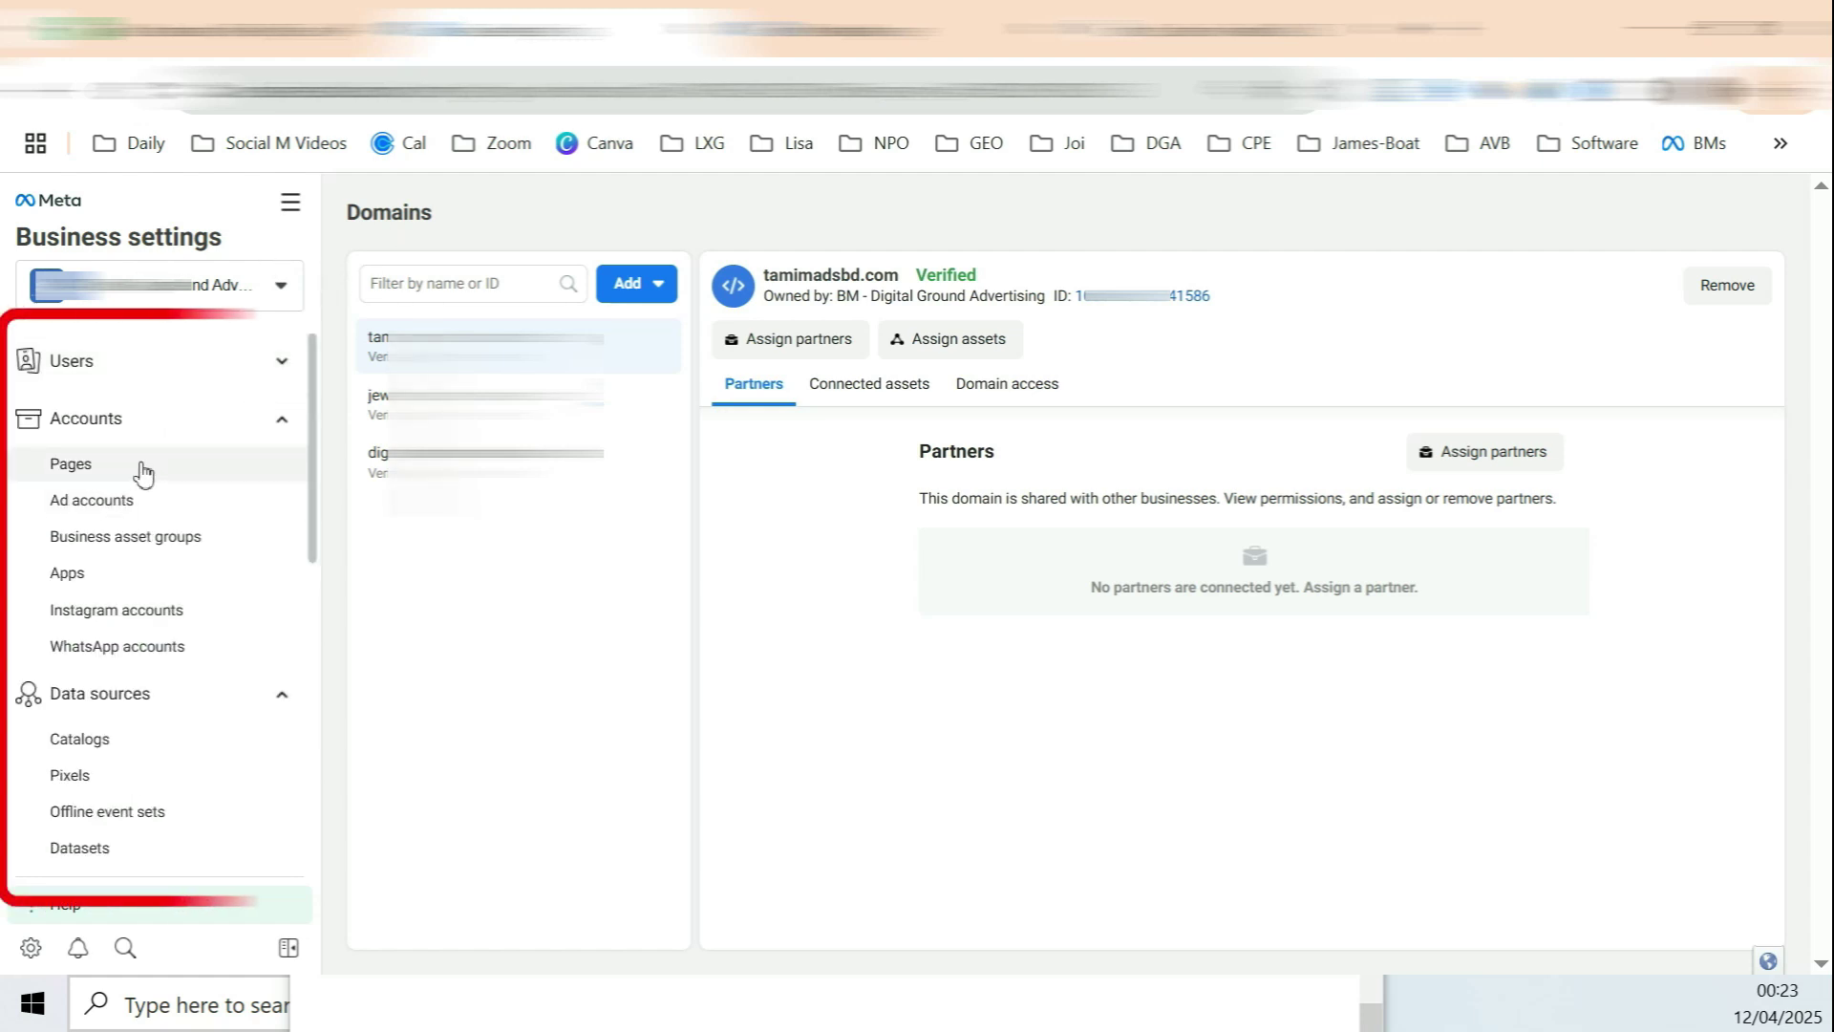
{"action": "scroll", "coordinate": [191, 506], "scroll_direction": "down", "scroll_amount": 2}
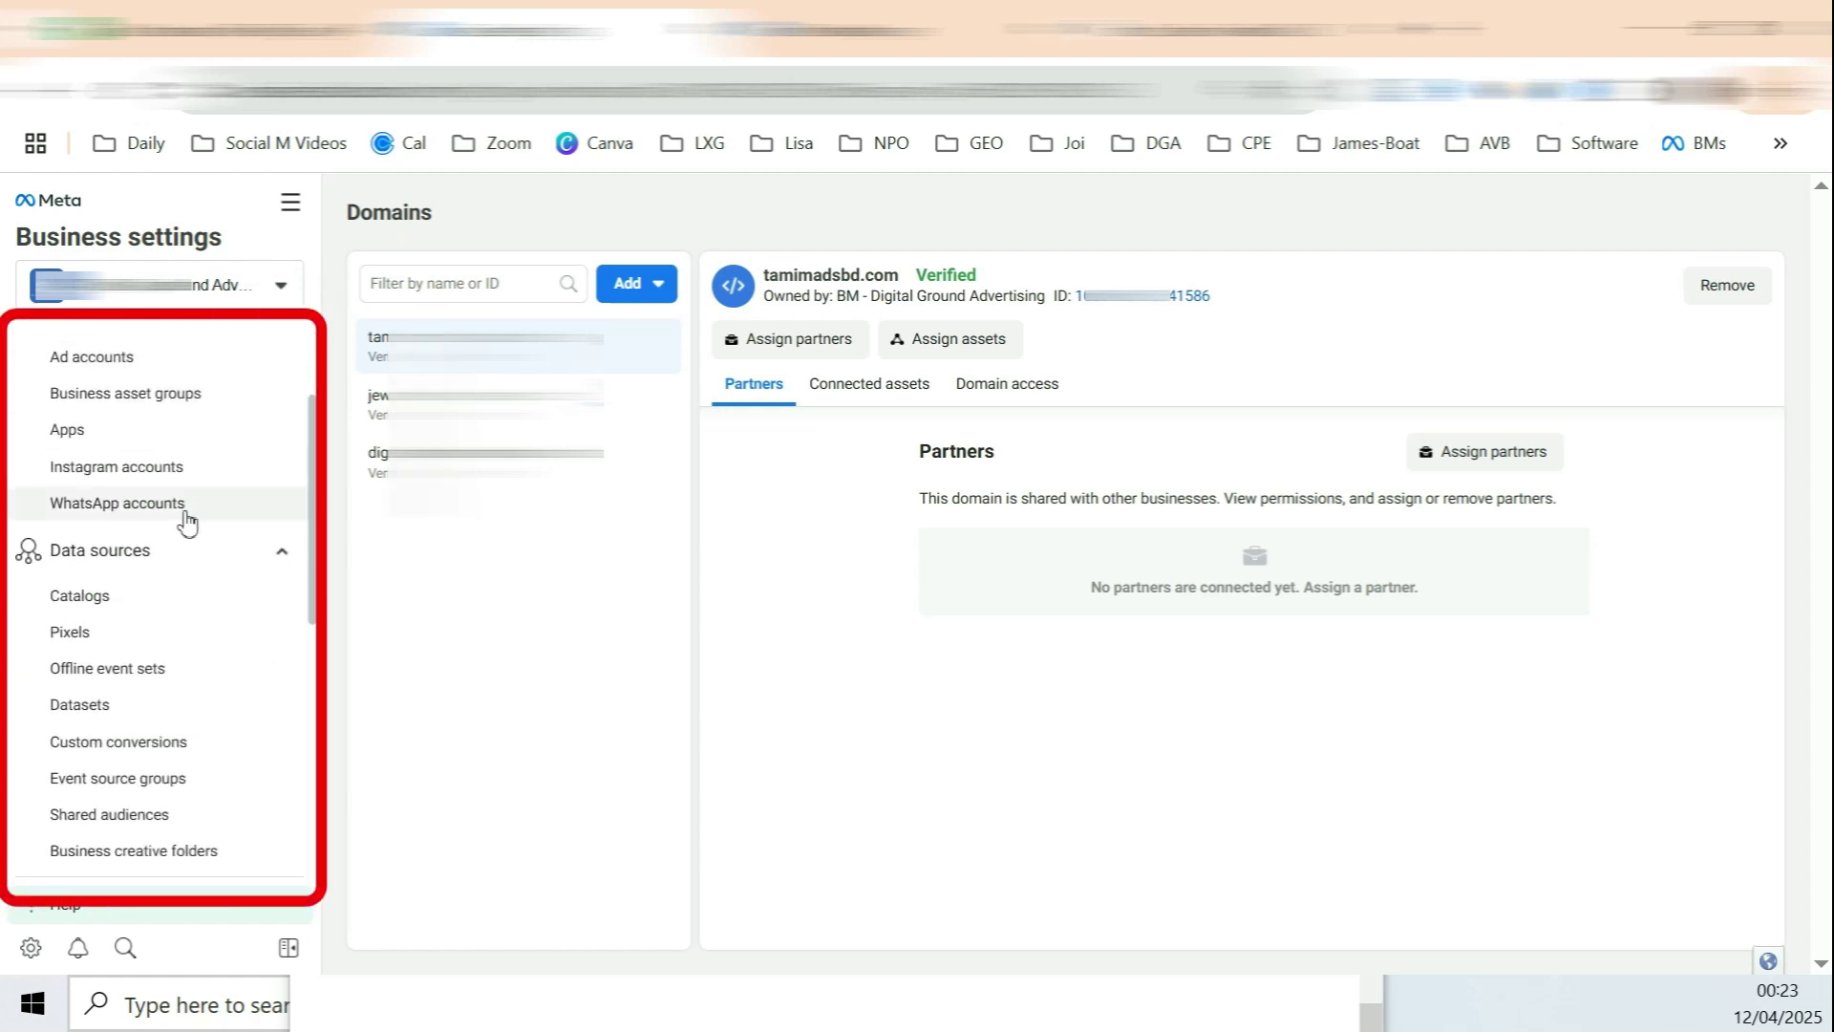
{"action": "scroll", "coordinate": [115, 494], "scroll_direction": "down", "scroll_amount": 2}
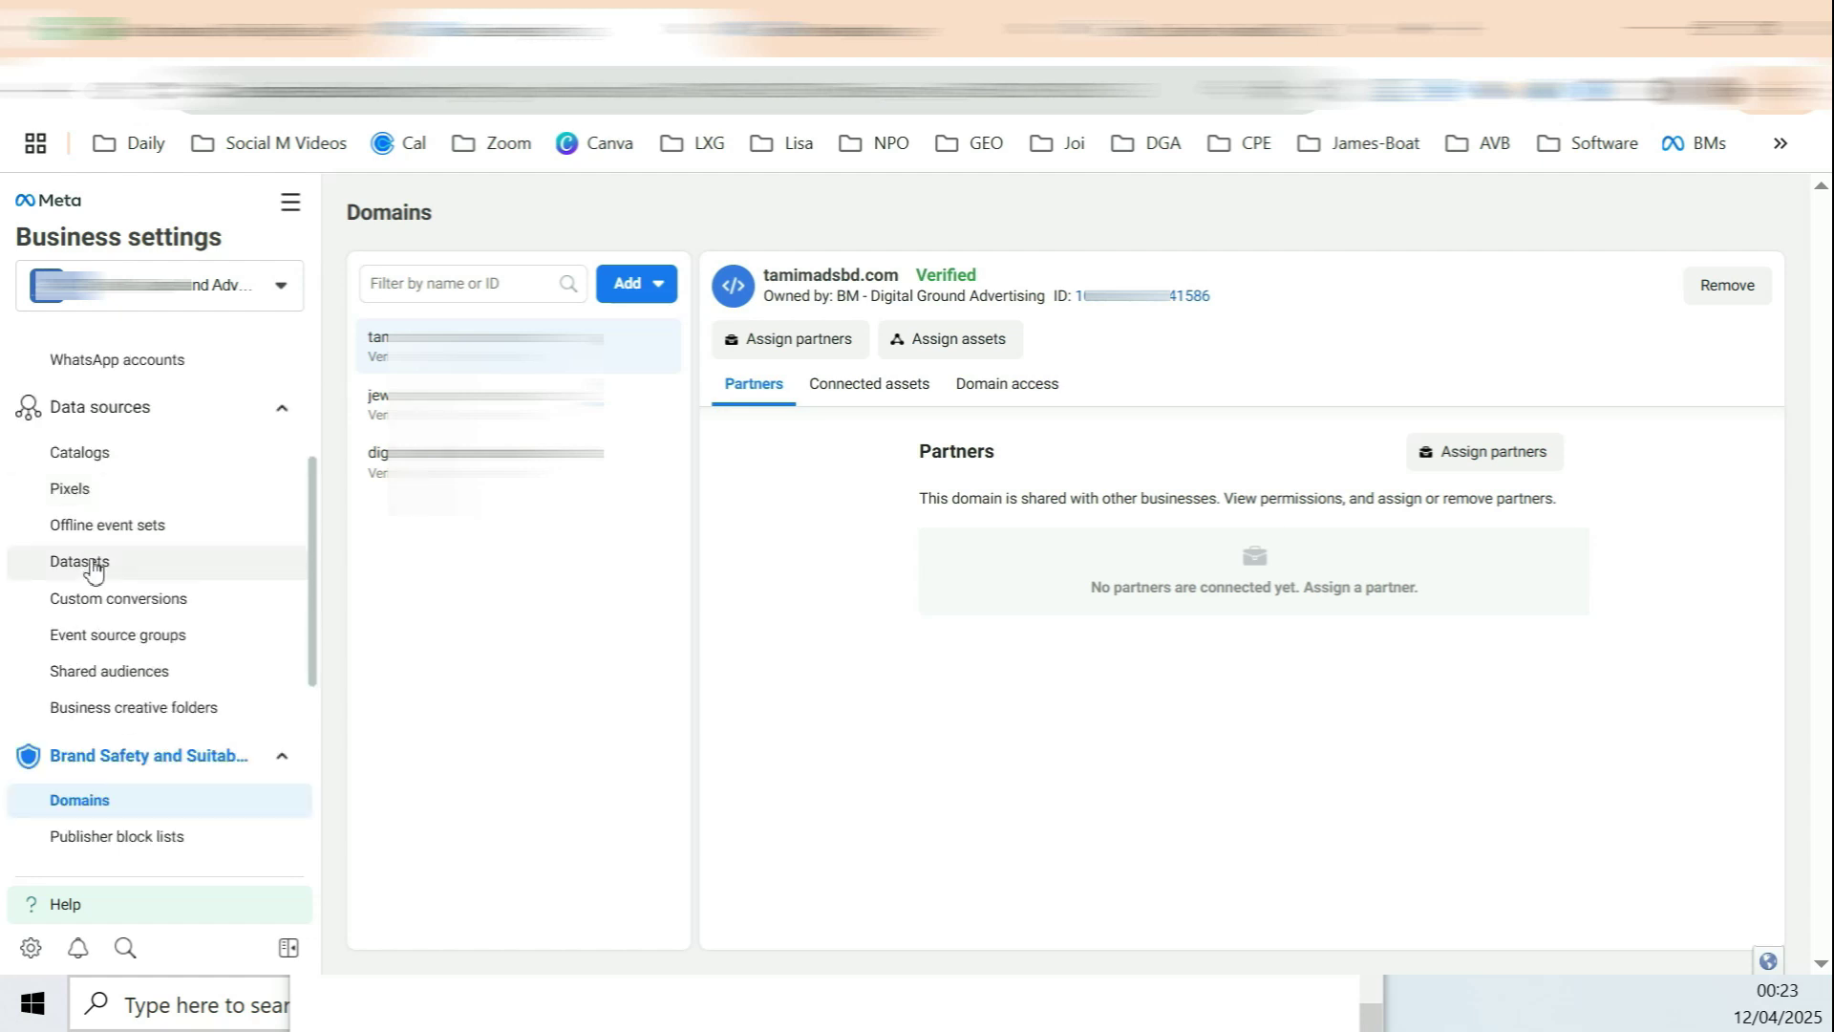
{"action": "scroll", "coordinate": [92, 570], "scroll_direction": "down", "scroll_amount": 2}
{"action": "scroll", "coordinate": [262, 480], "scroll_direction": "down", "scroll_amount": 2}
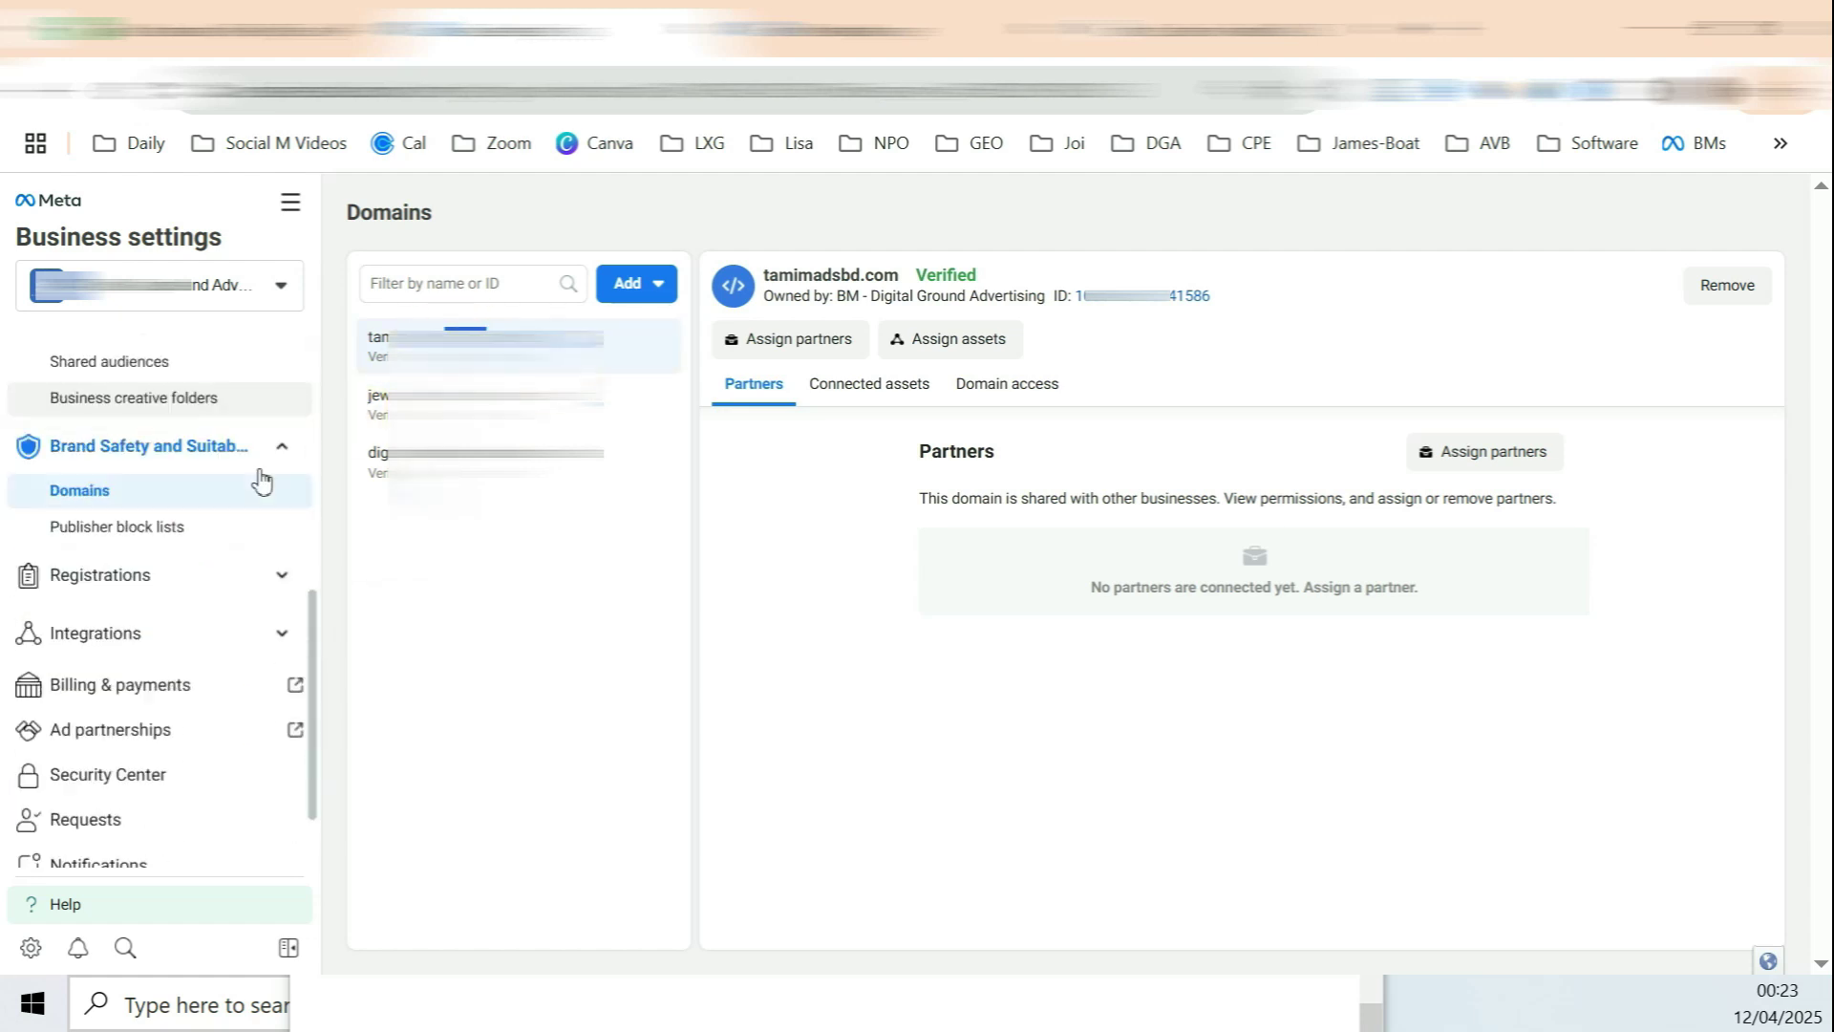
{"action": "scroll", "coordinate": [262, 481], "scroll_direction": "down", "scroll_amount": 1}
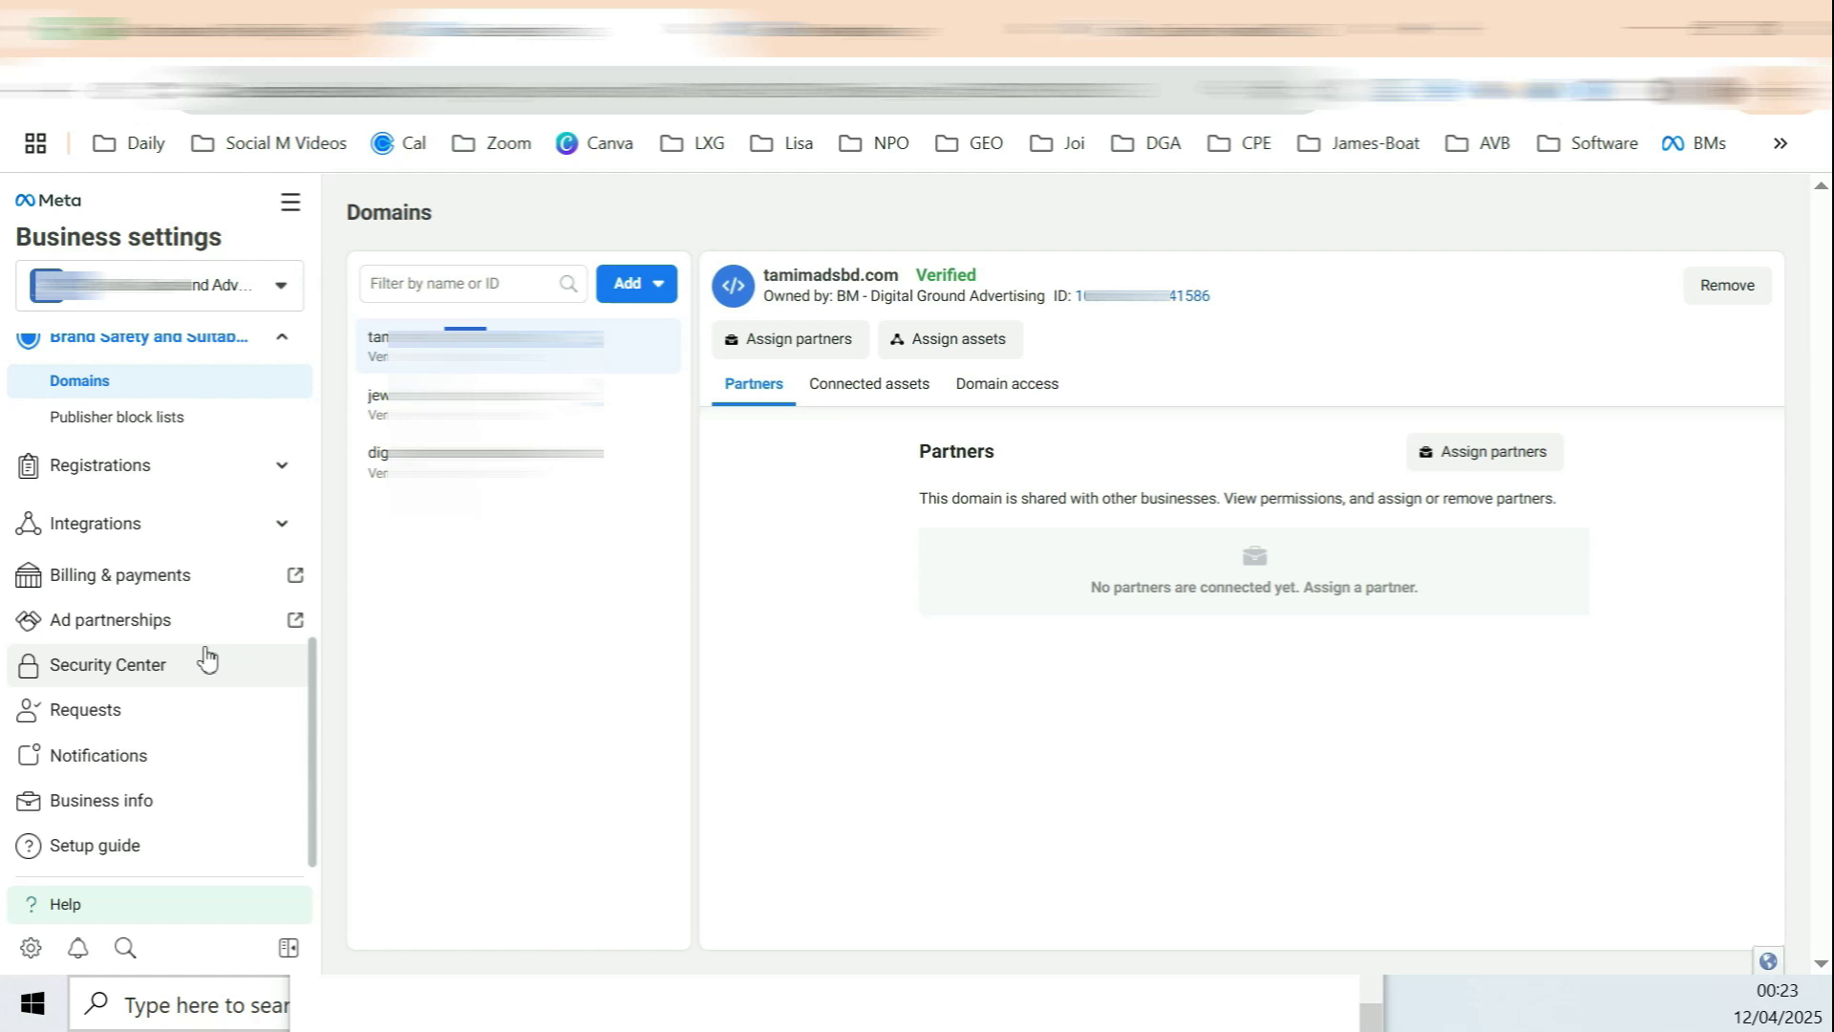
{"action": "scroll", "coordinate": [143, 621], "scroll_direction": "up", "scroll_amount": 5}
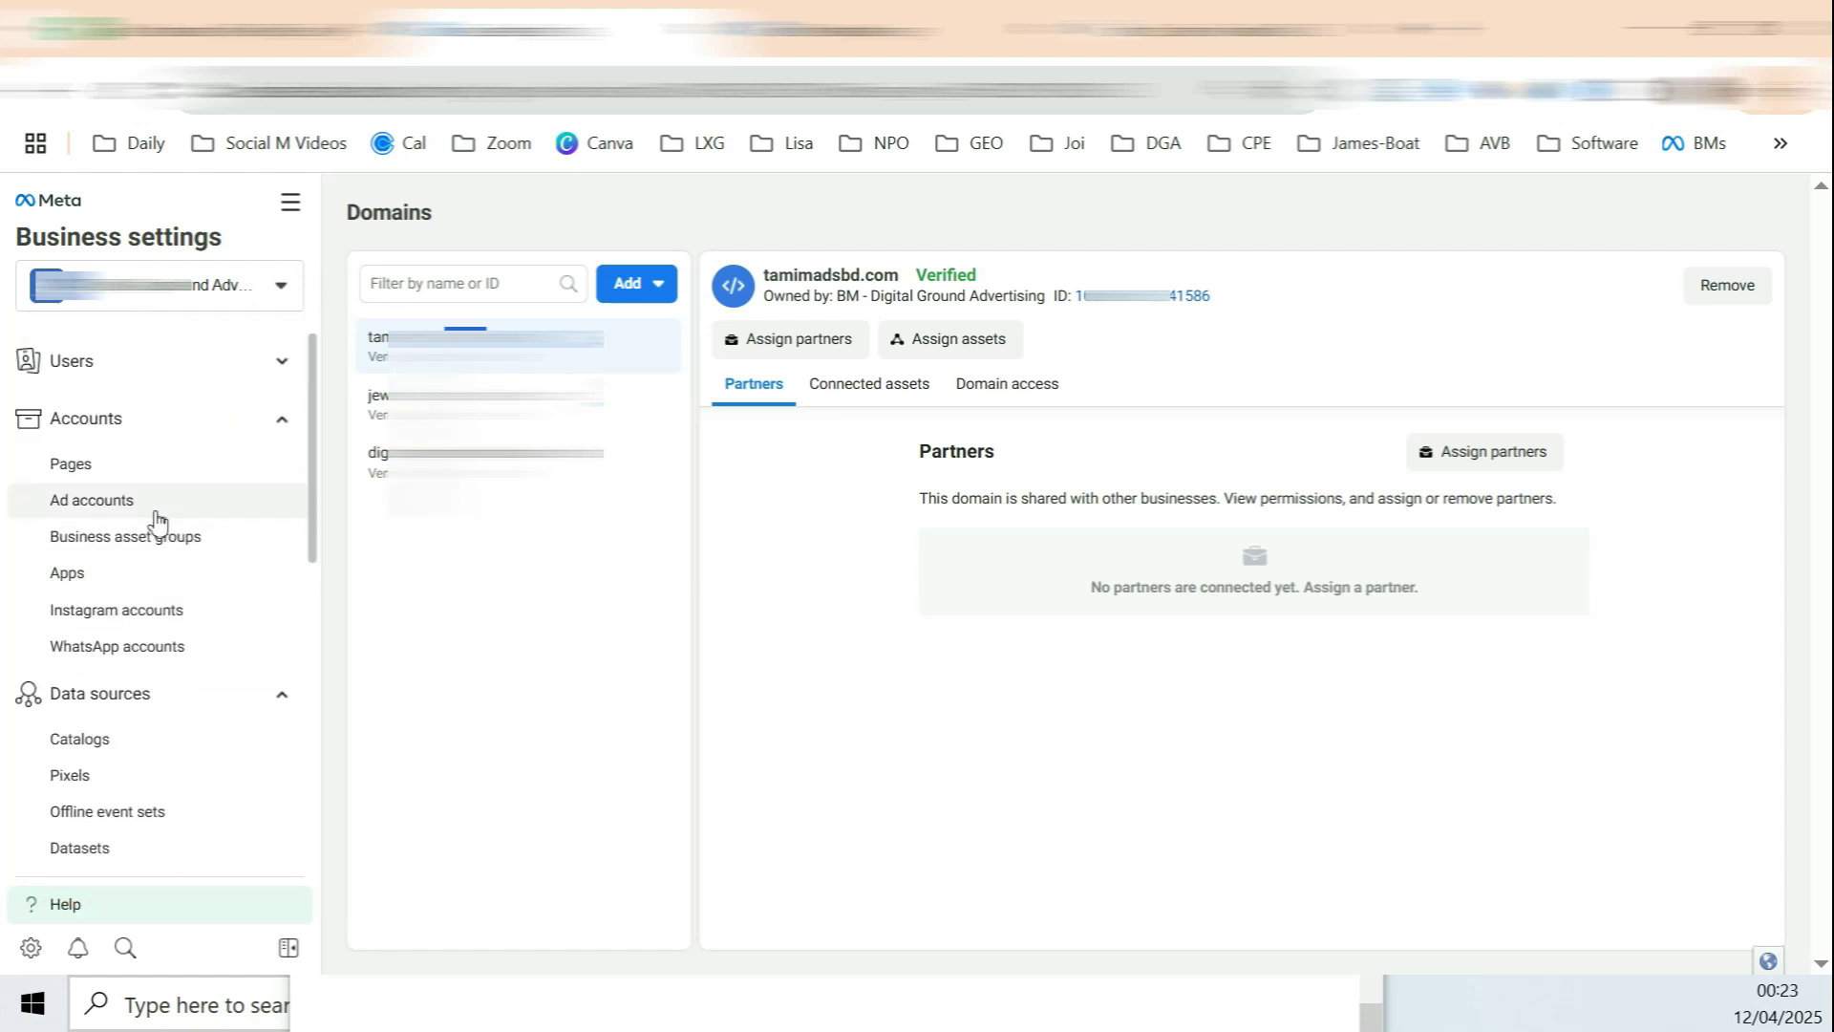
{"action": "left_click", "coordinate": [157, 511]}
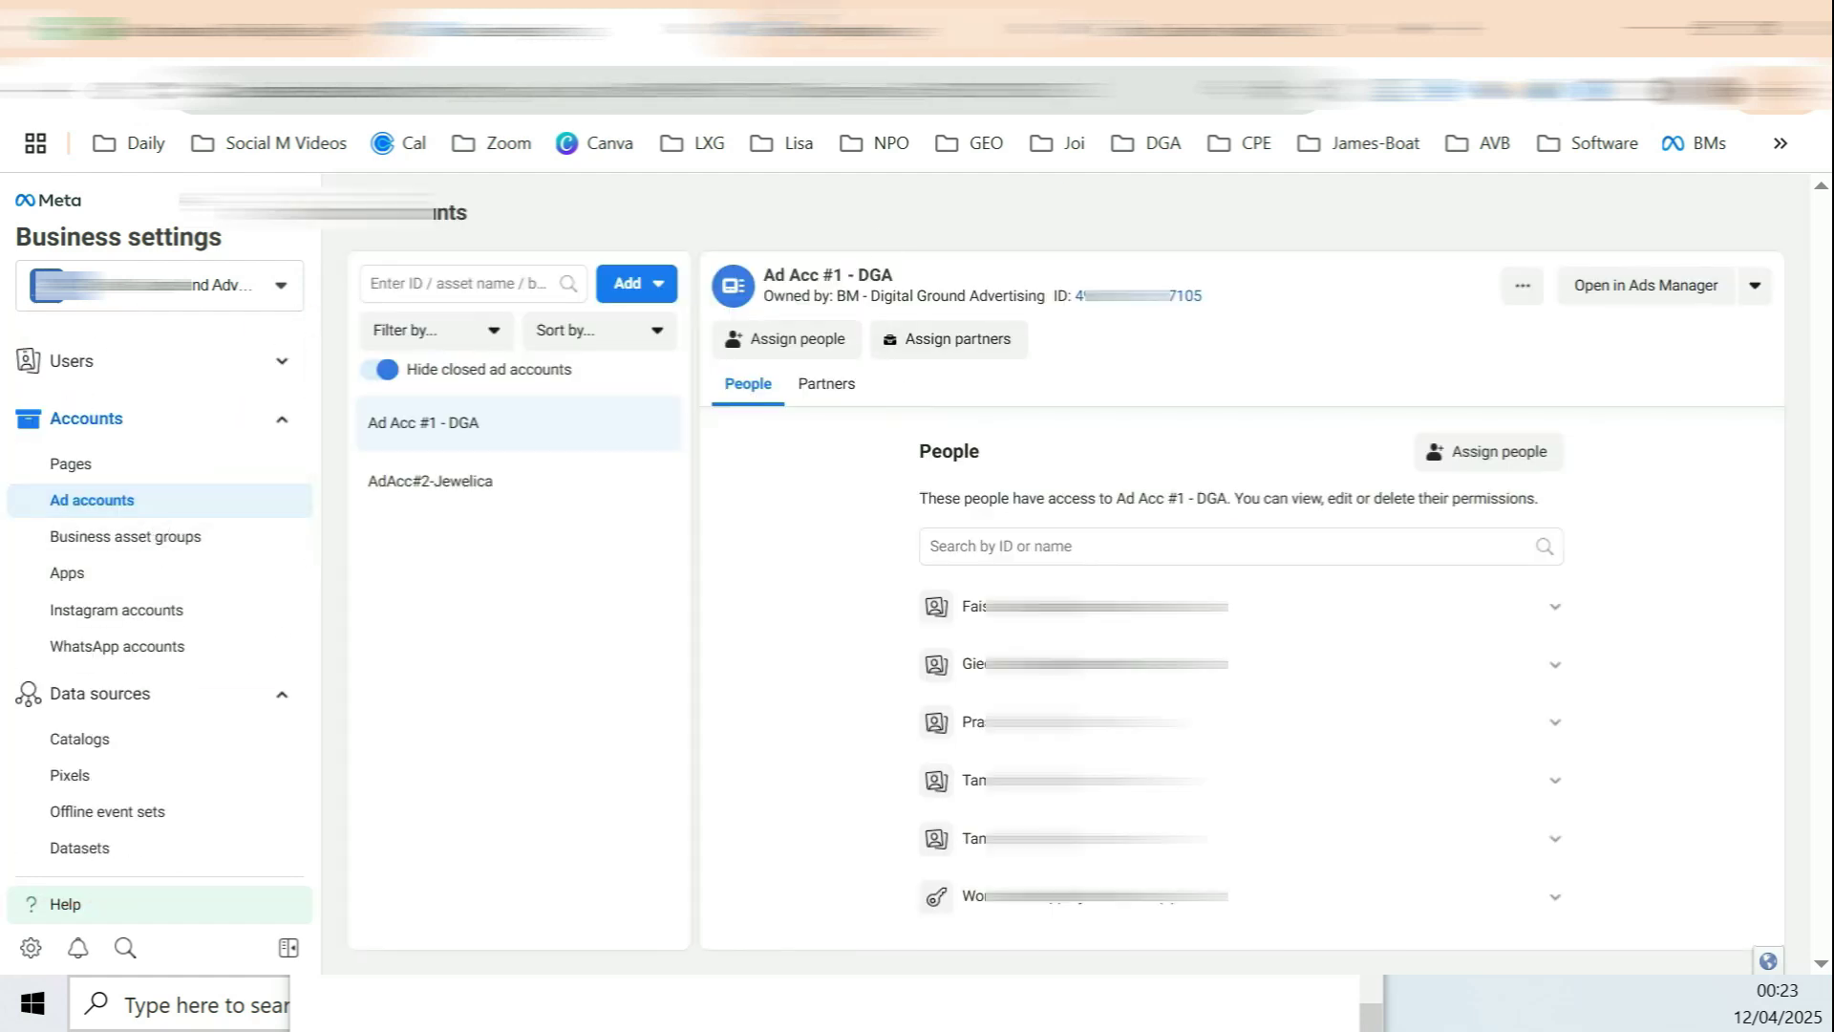
{"action": "right_click", "coordinate": [638, 28]}
{"action": "left_click", "coordinate": [764, 551]}
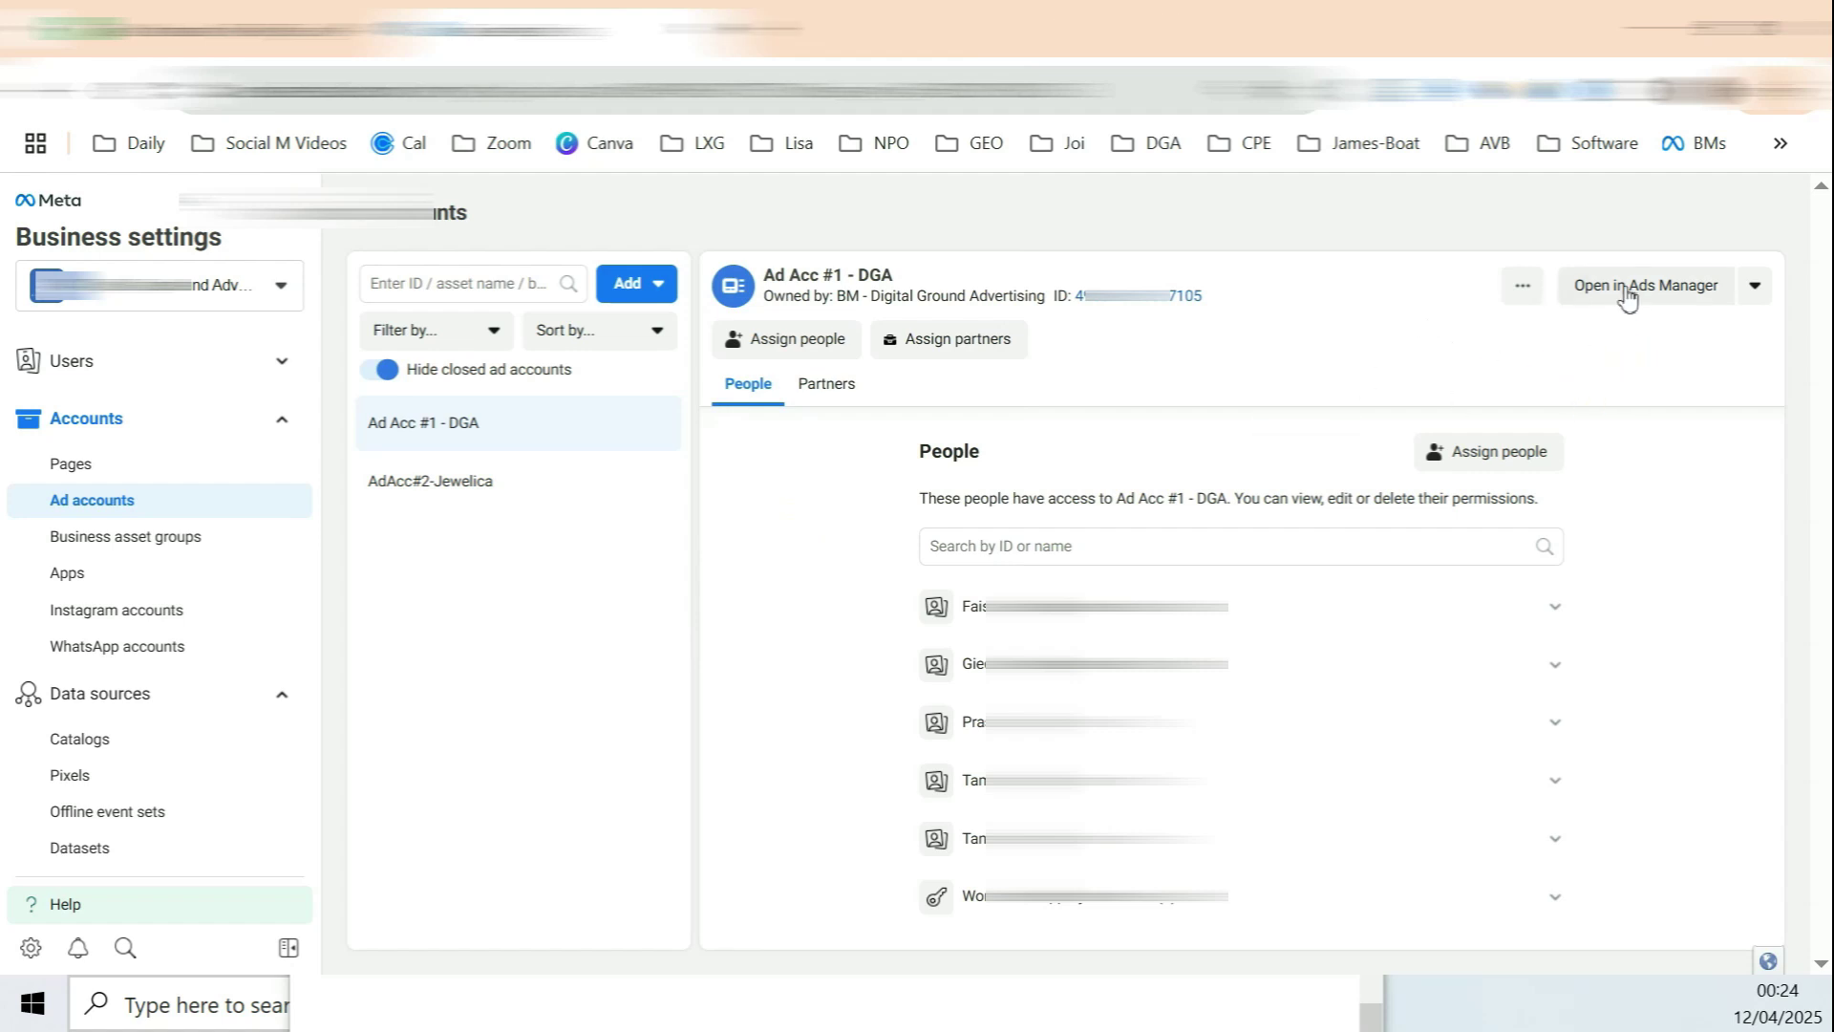
Step: Select Ad Acc #1 - DGA and open it in Ads Manager
{"action": "left_click_drag", "start_coordinate": [423, 426], "coordinate": [480, 426]}
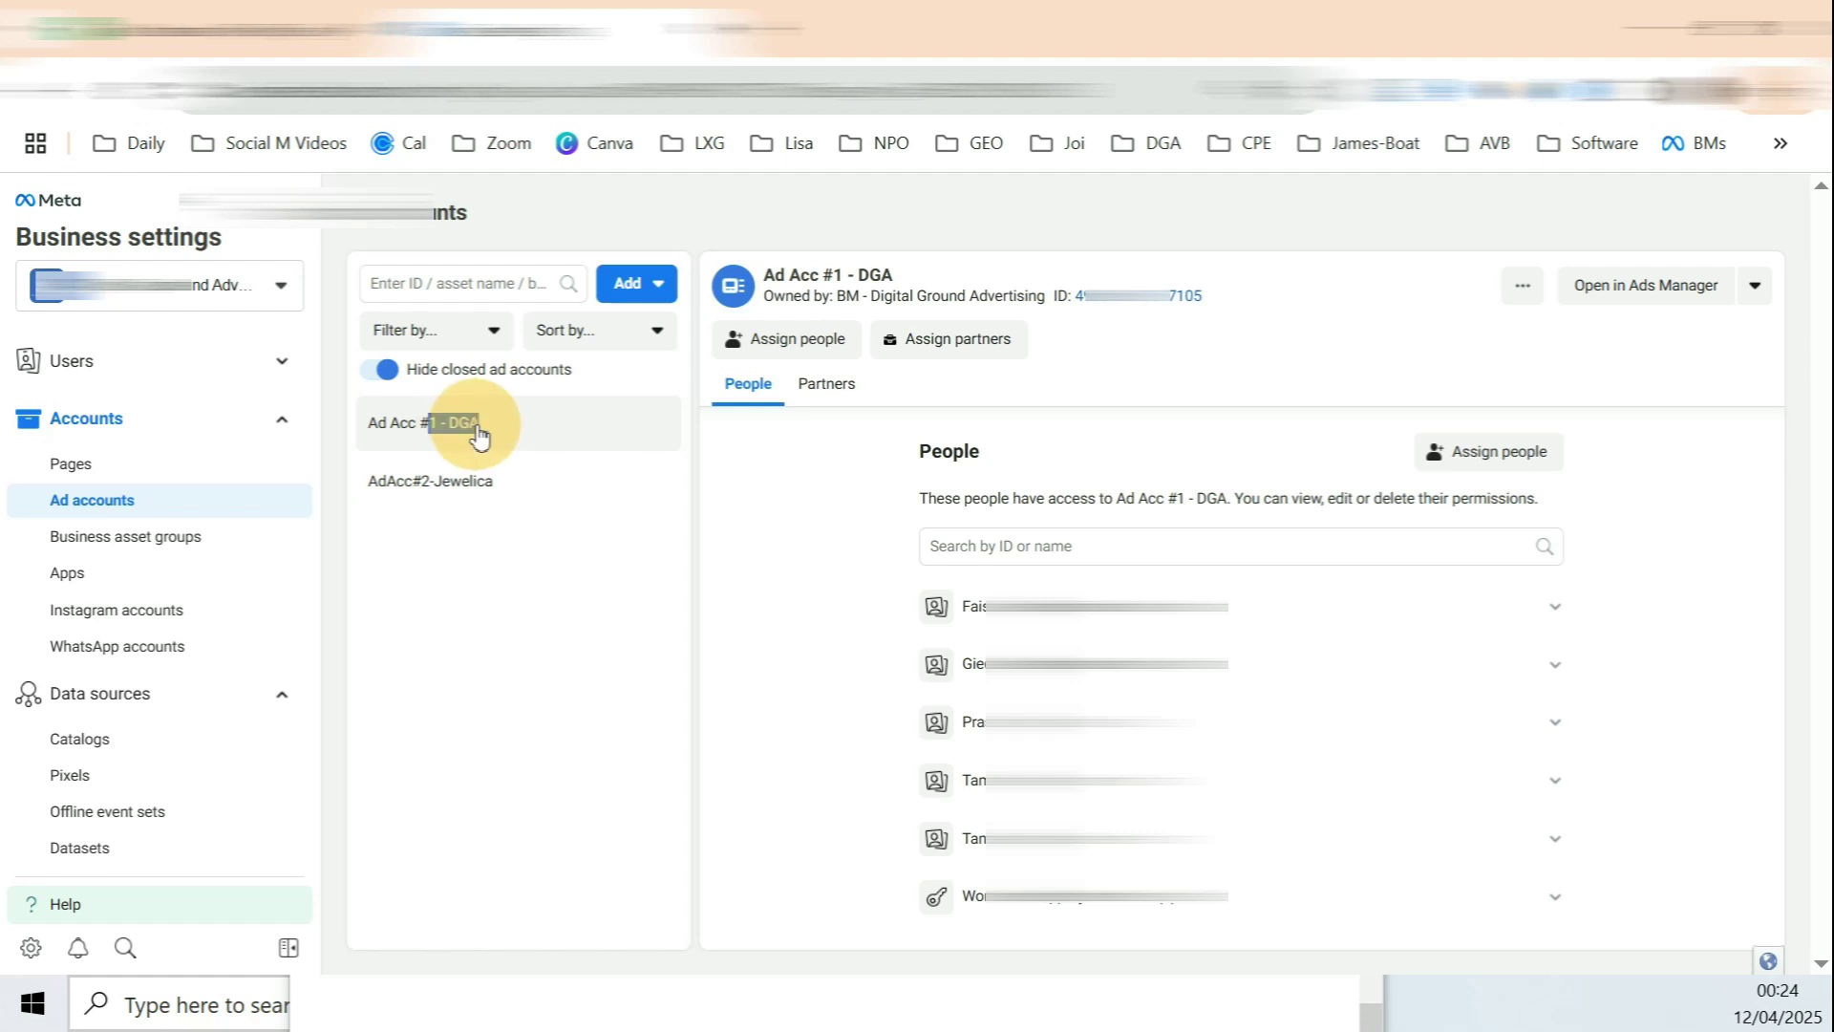
{"action": "left_click", "coordinate": [1671, 295]}
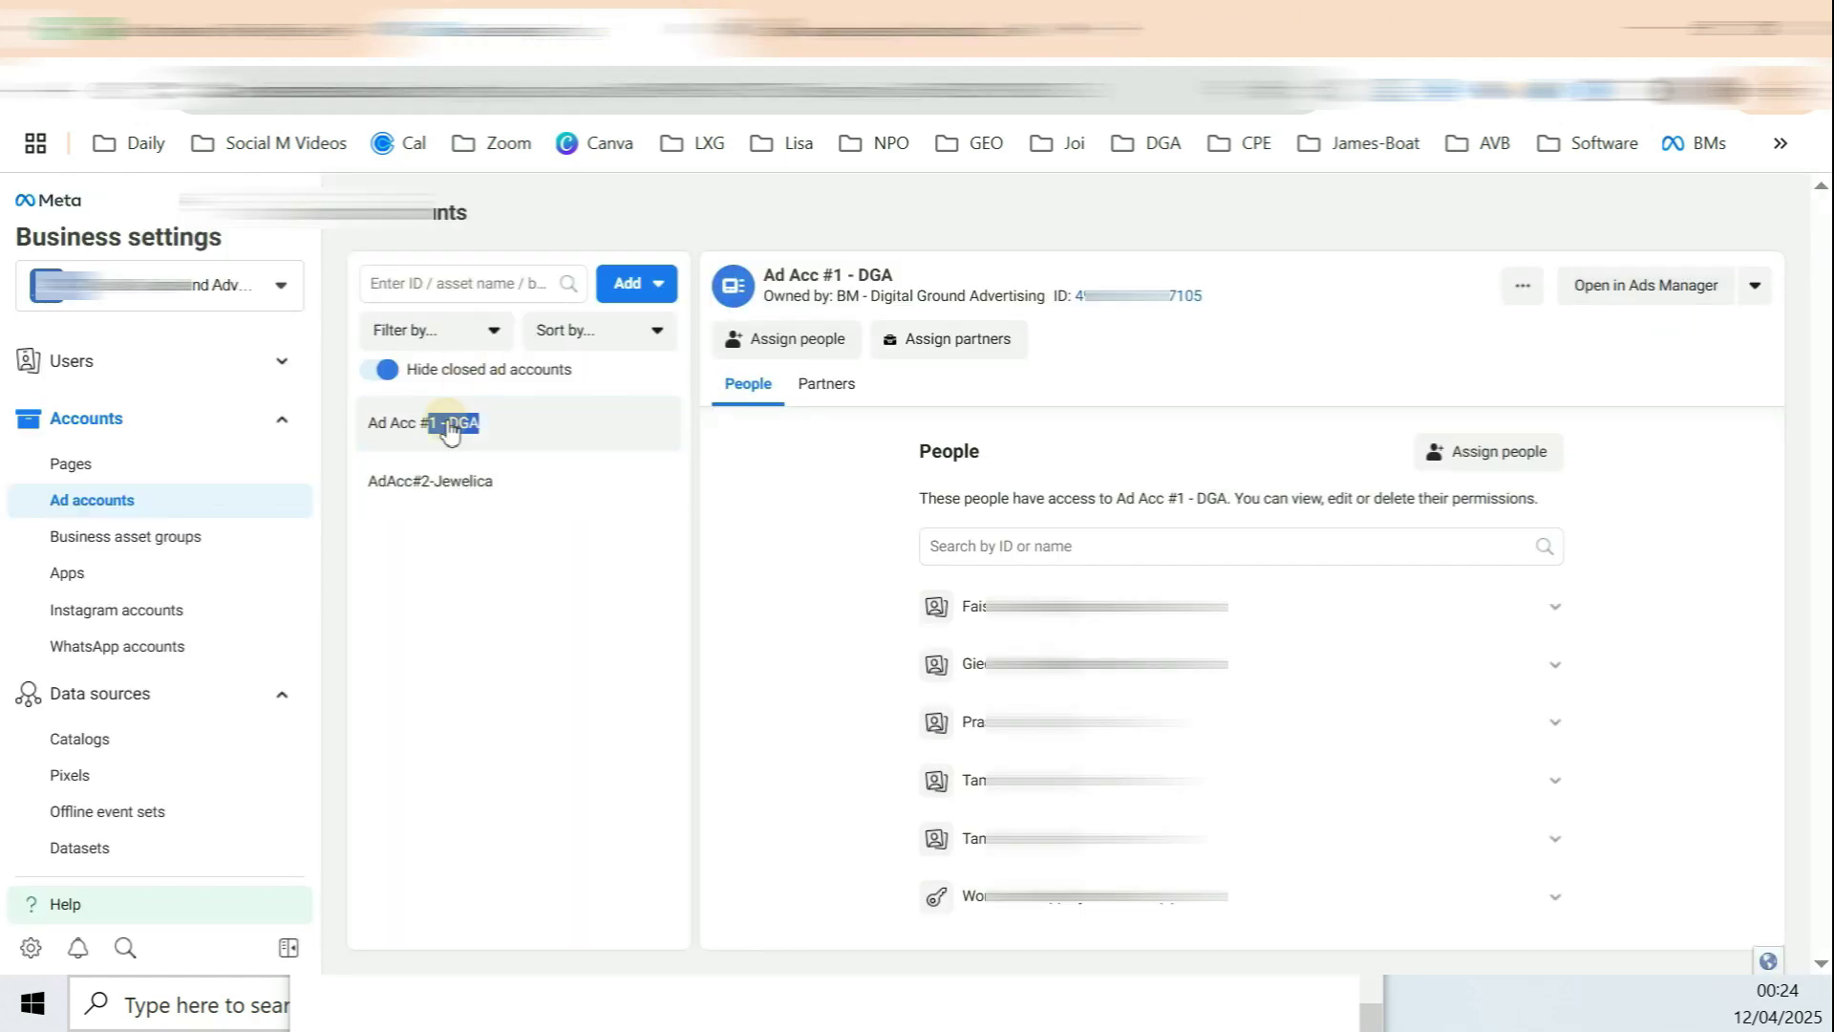
{"action": "left_click", "coordinate": [124, 501]}
{"action": "left_click_drag", "start_coordinate": [409, 425], "coordinate": [480, 427]}
{"action": "left_click", "coordinate": [1637, 292]}
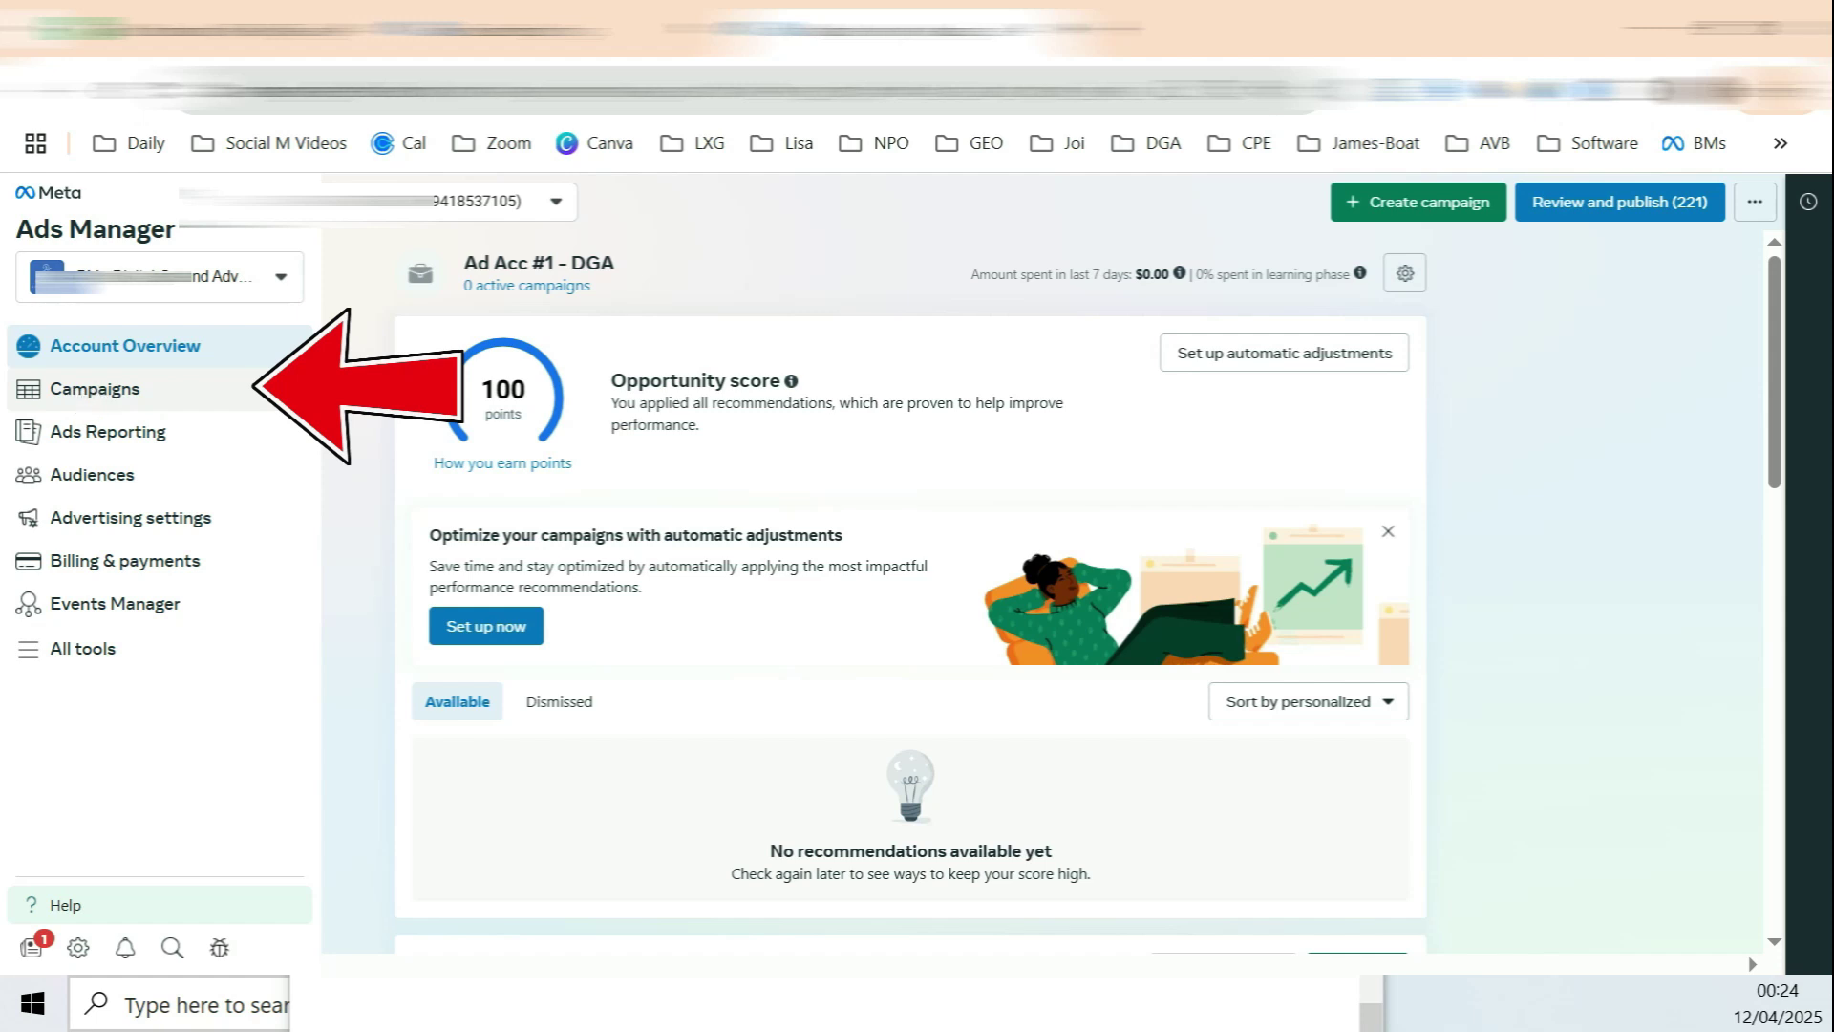
Step: Go to Billing & payments for Ad Acc #1 - DGA and choose Add payment method
{"action": "left_click", "coordinate": [42, 397]}
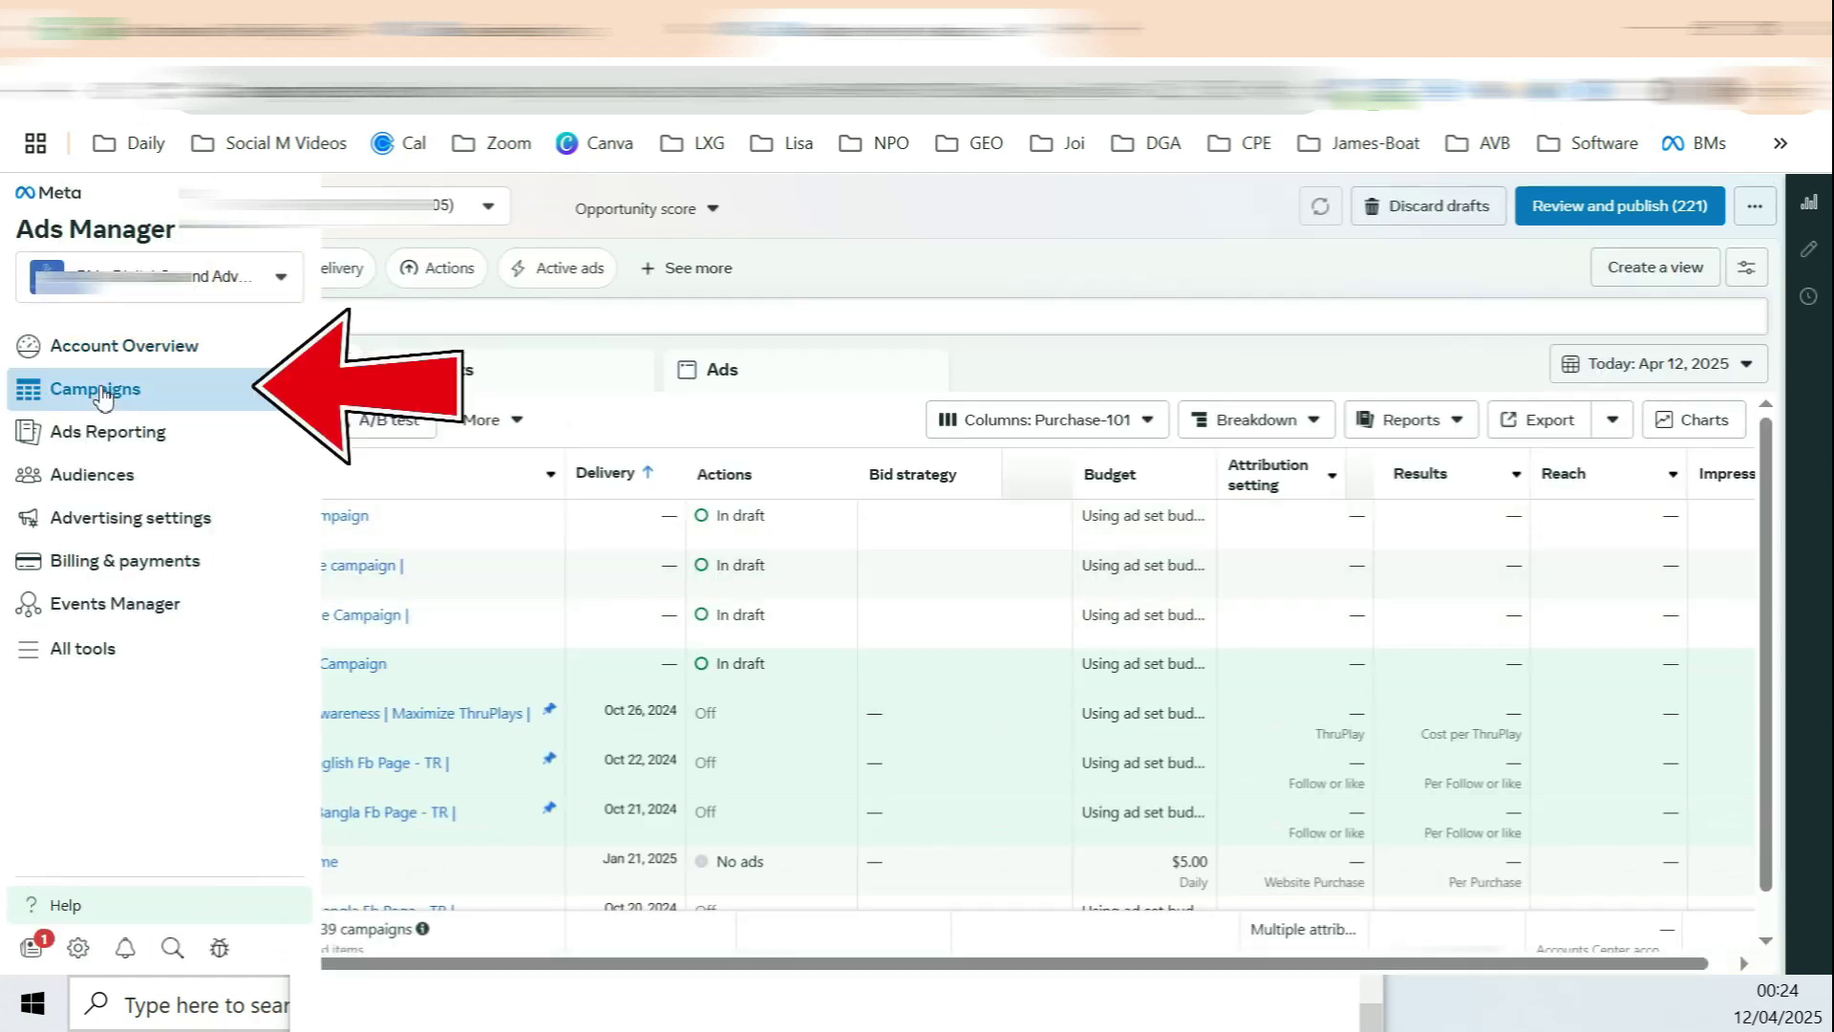
{"action": "left_click", "coordinate": [141, 568]}
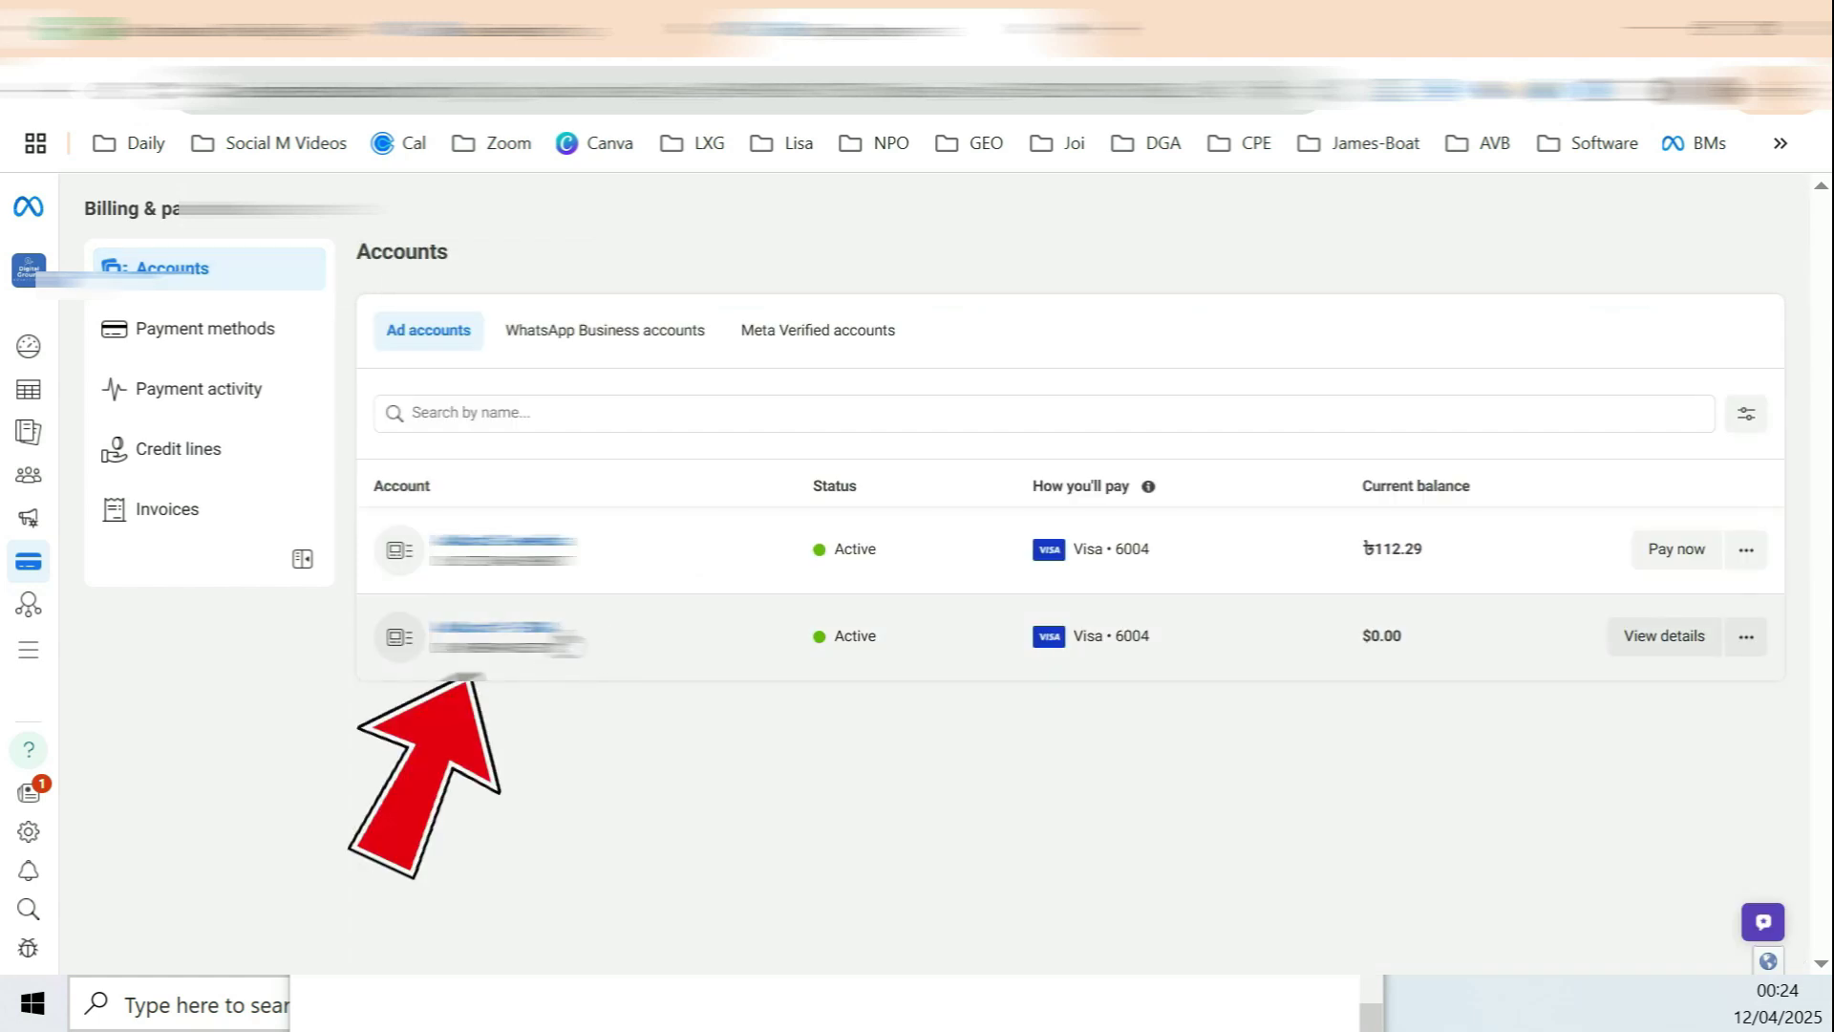
{"action": "left_click", "coordinate": [602, 631]}
{"action": "scroll", "coordinate": [1208, 336], "scroll_direction": "down", "scroll_amount": 2}
{"action": "scroll", "coordinate": [1209, 336], "scroll_direction": "down", "scroll_amount": 5}
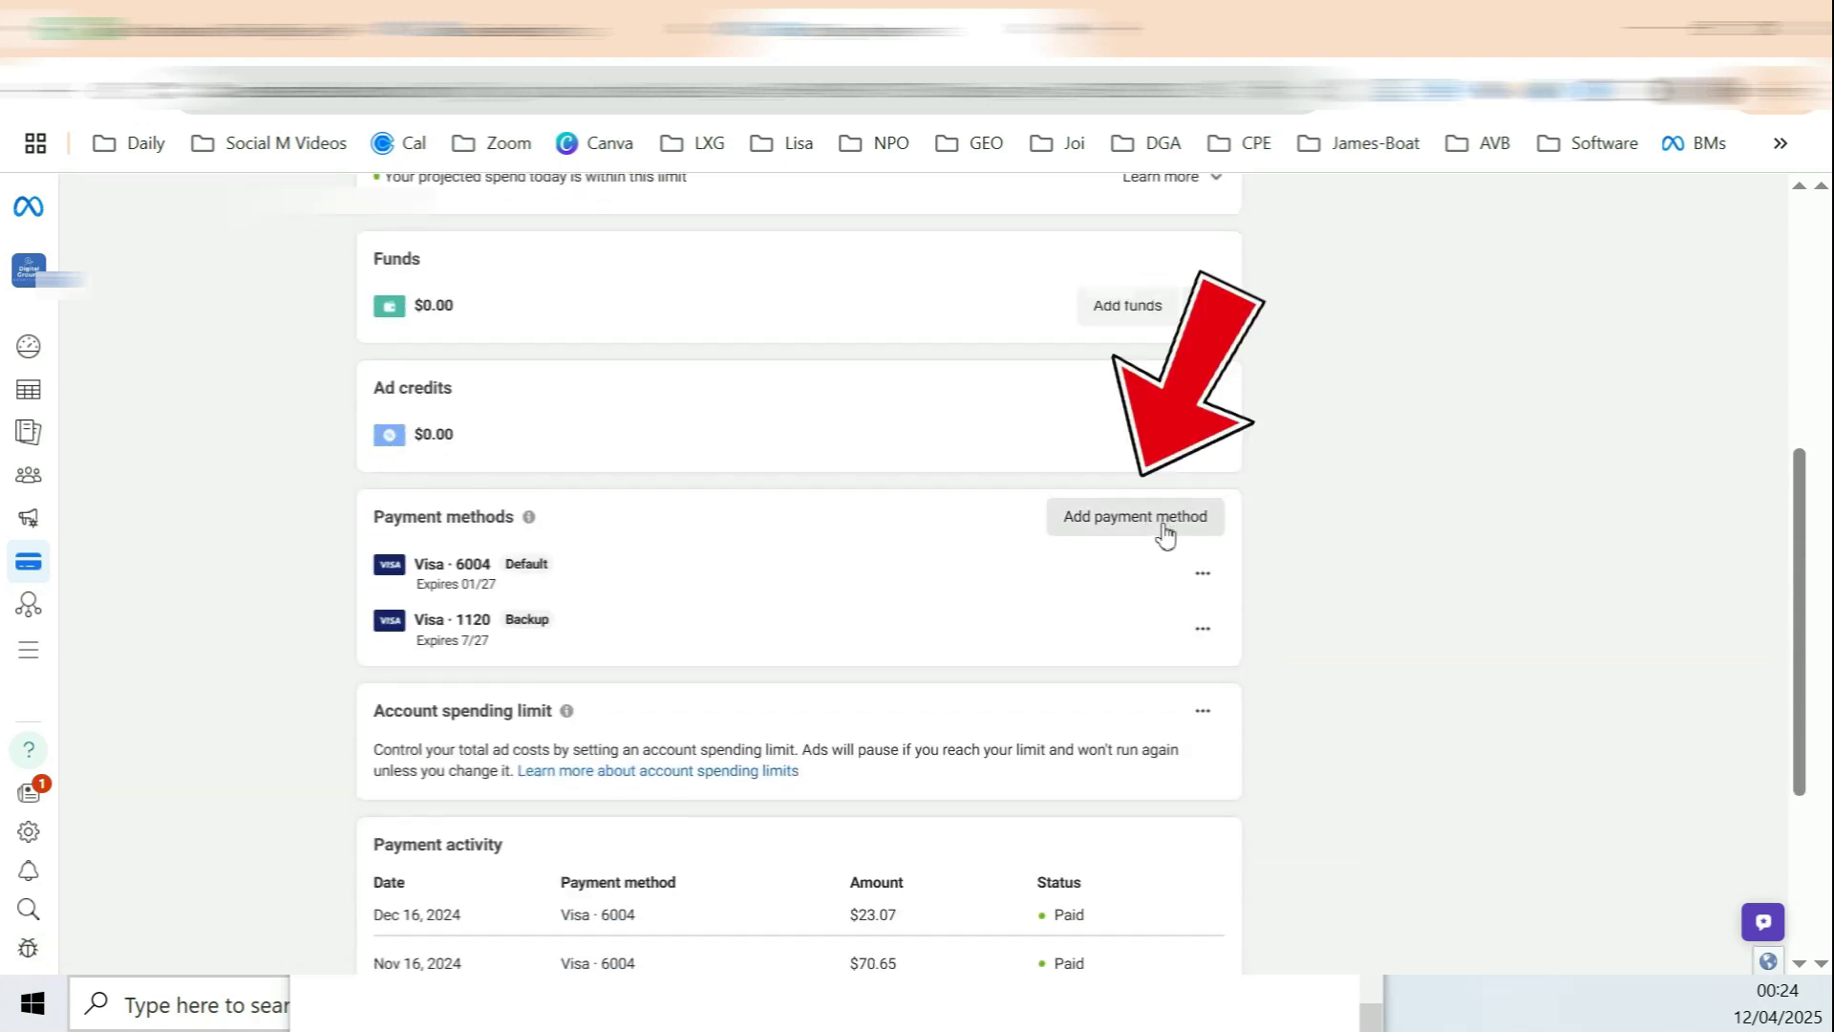
{"action": "left_click", "coordinate": [1164, 533]}
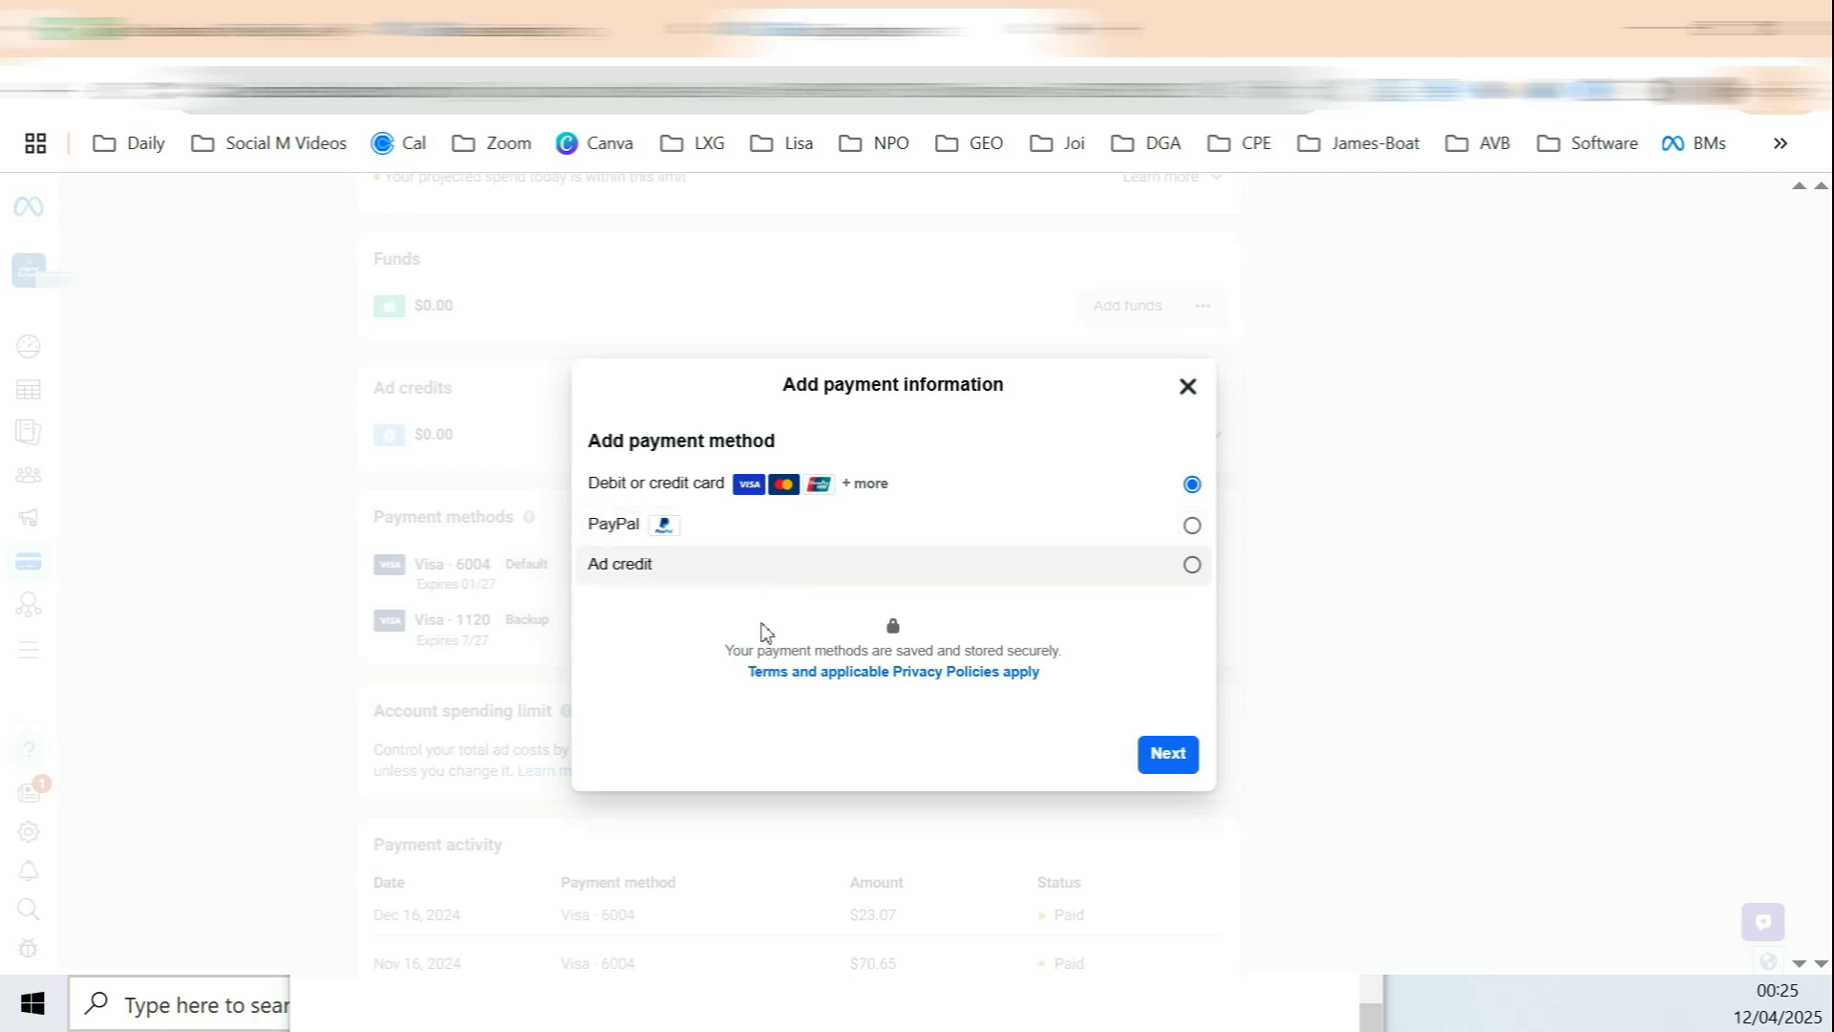
Step: Choose Debit or credit card, step through the card fields, then close the form unsaved
{"action": "left_click", "coordinate": [631, 528]}
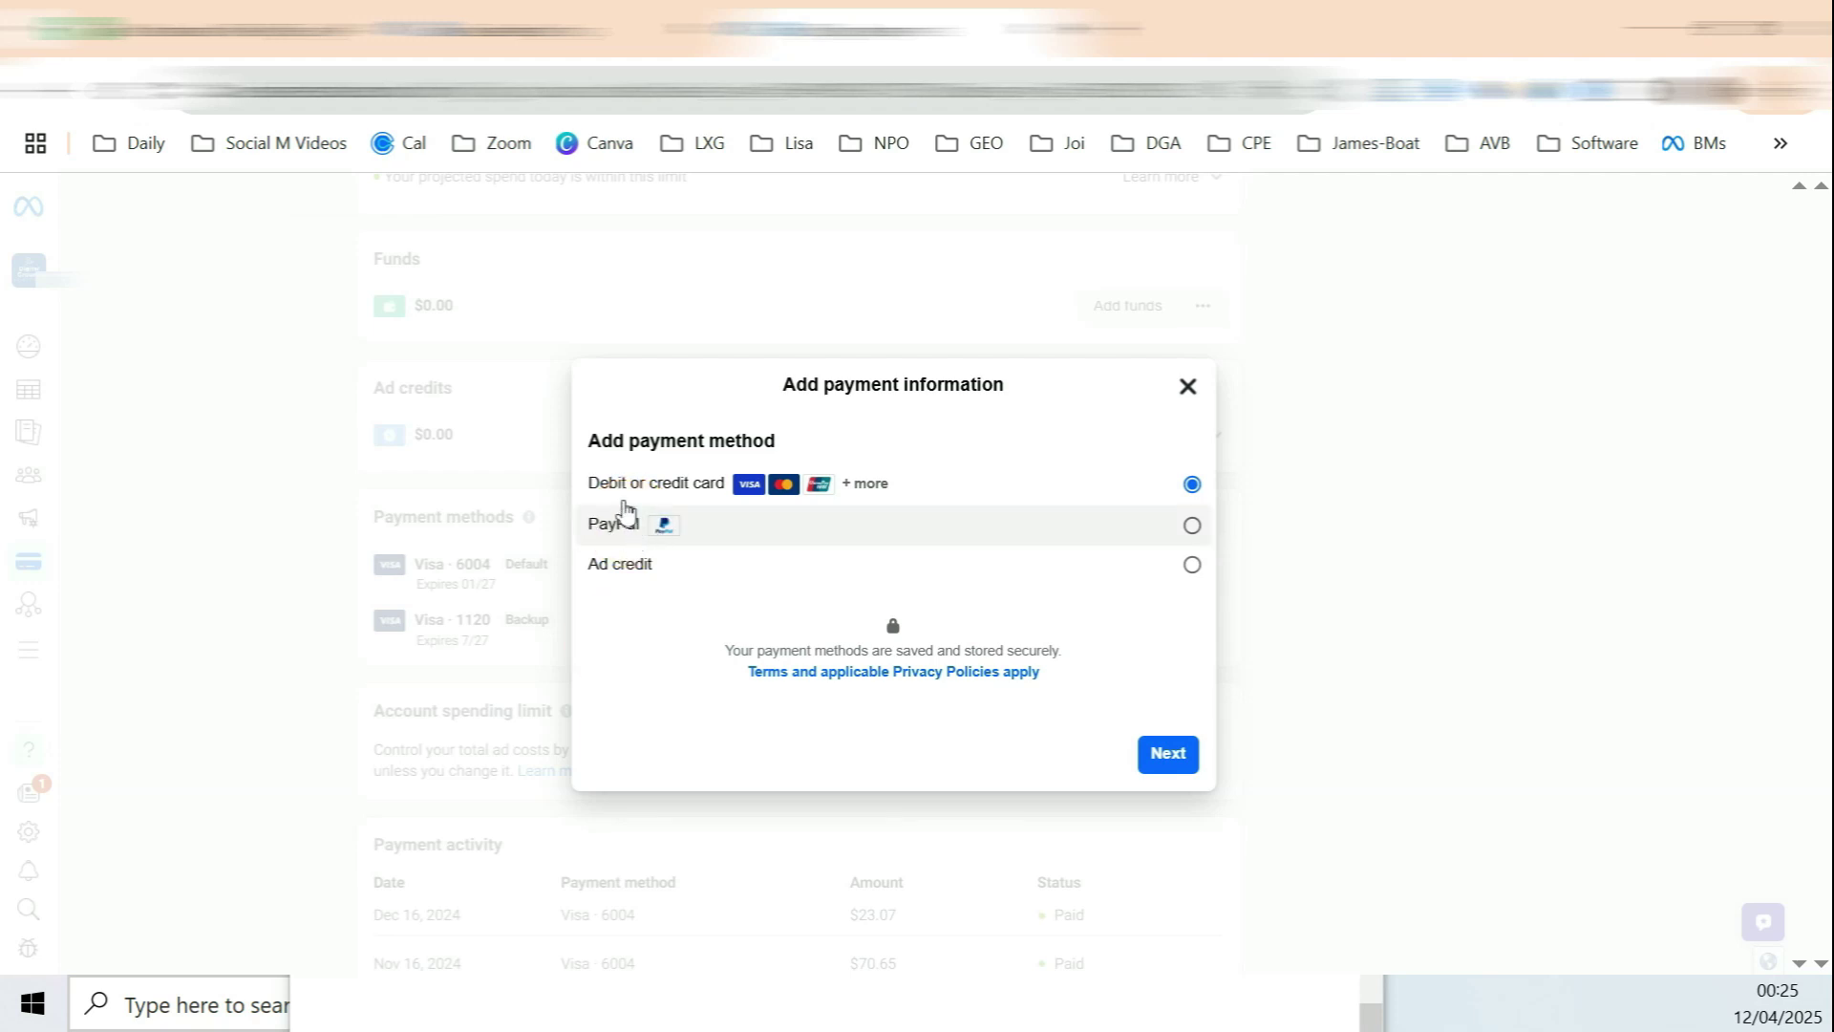
{"action": "left_click", "coordinate": [1167, 754]}
{"action": "left_click", "coordinate": [708, 468]}
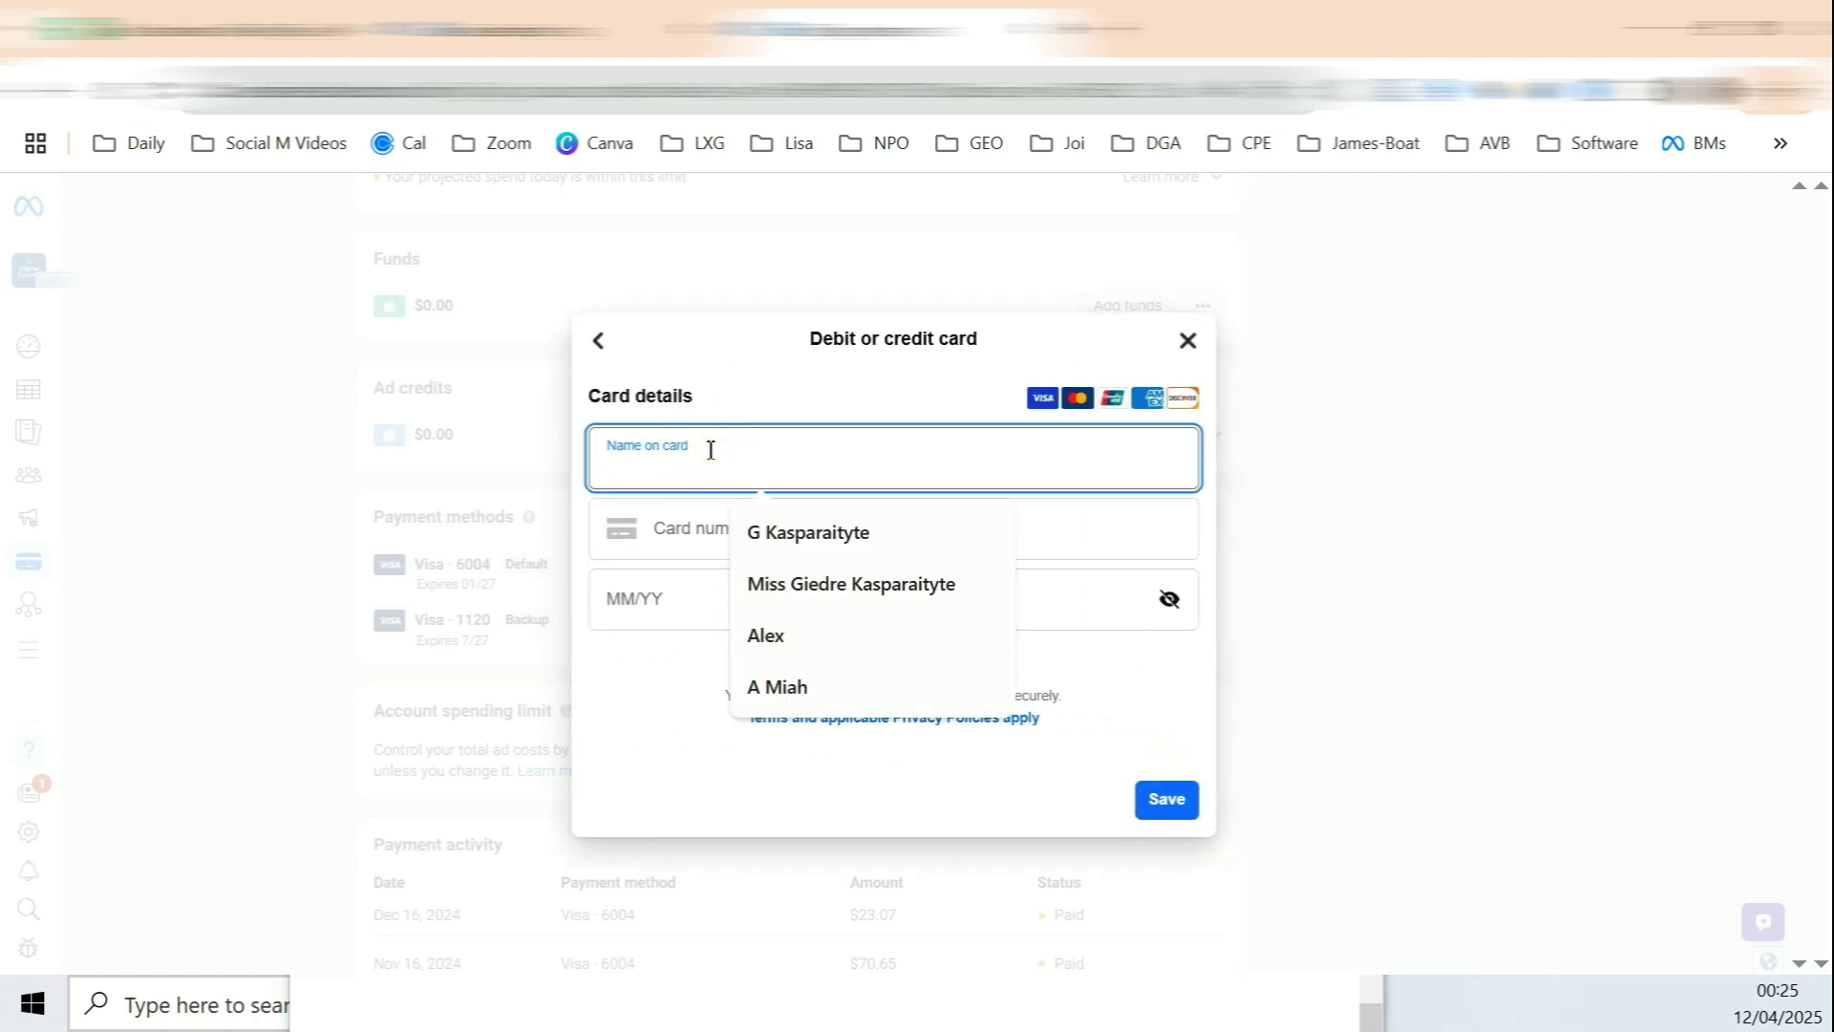
{"action": "left_click", "coordinate": [729, 790]}
{"action": "left_click", "coordinate": [710, 532]}
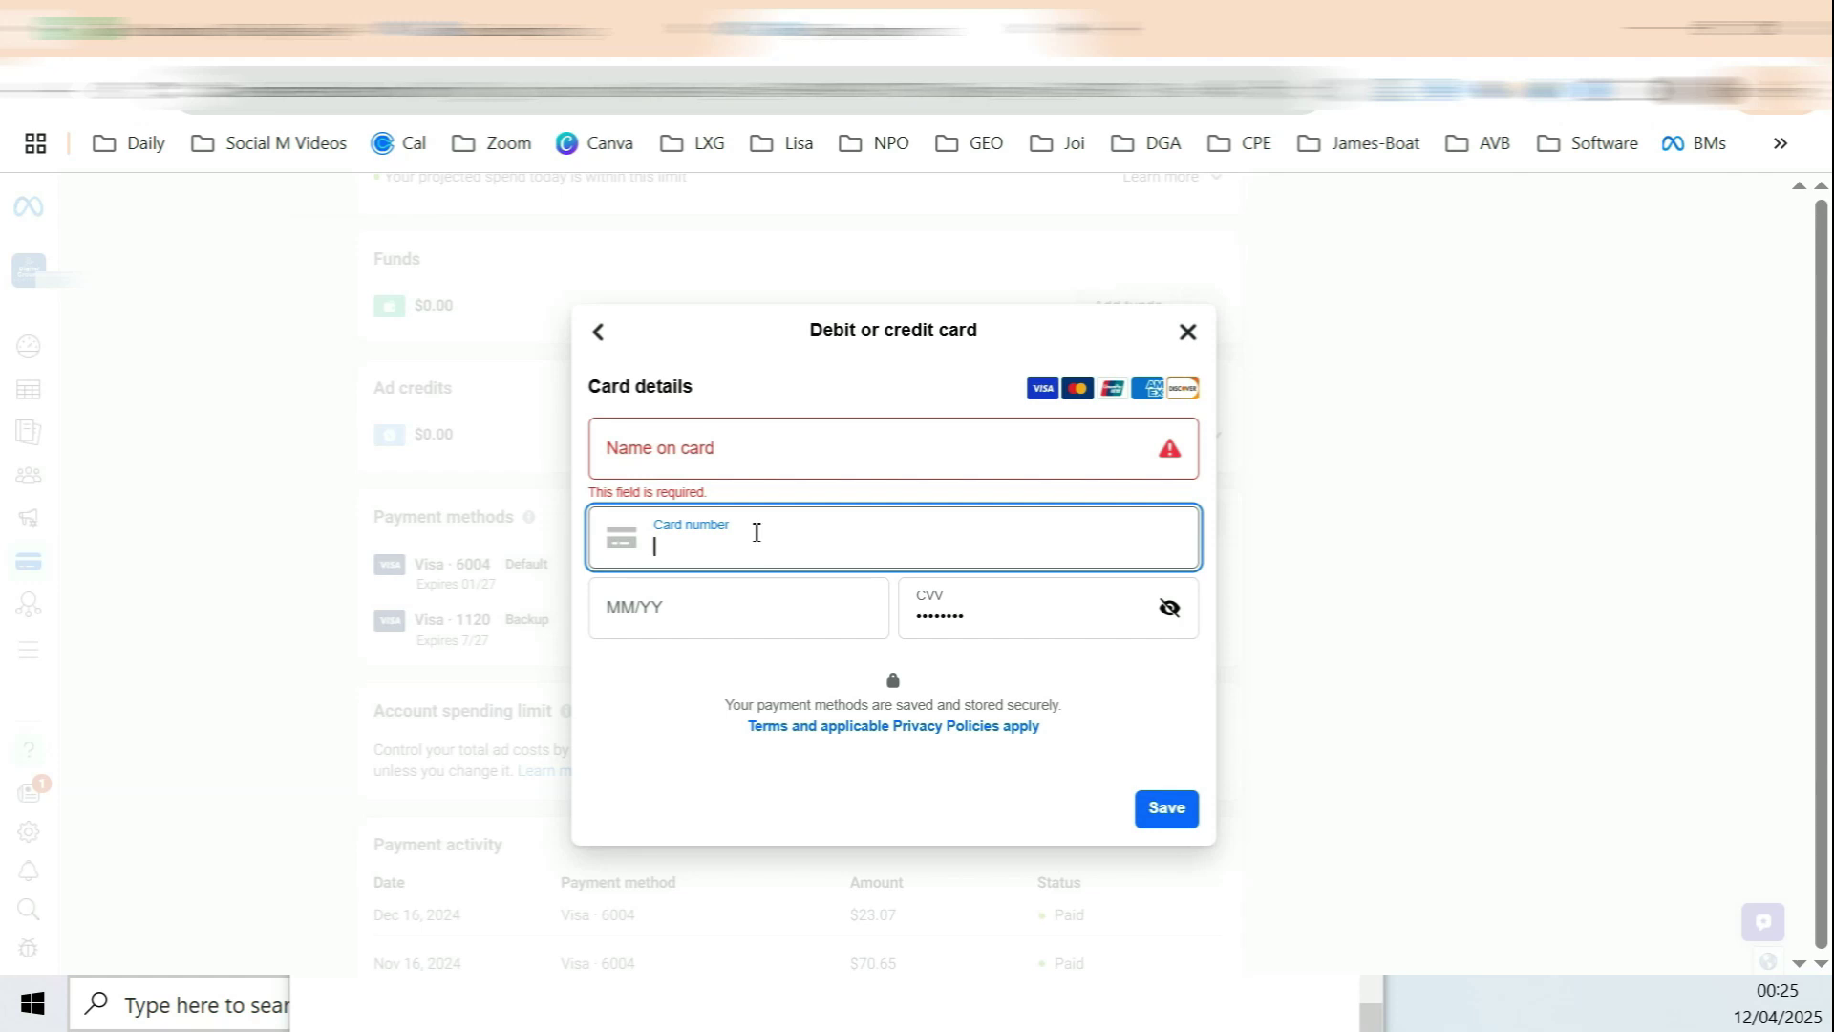
{"action": "left_click", "coordinate": [682, 609]}
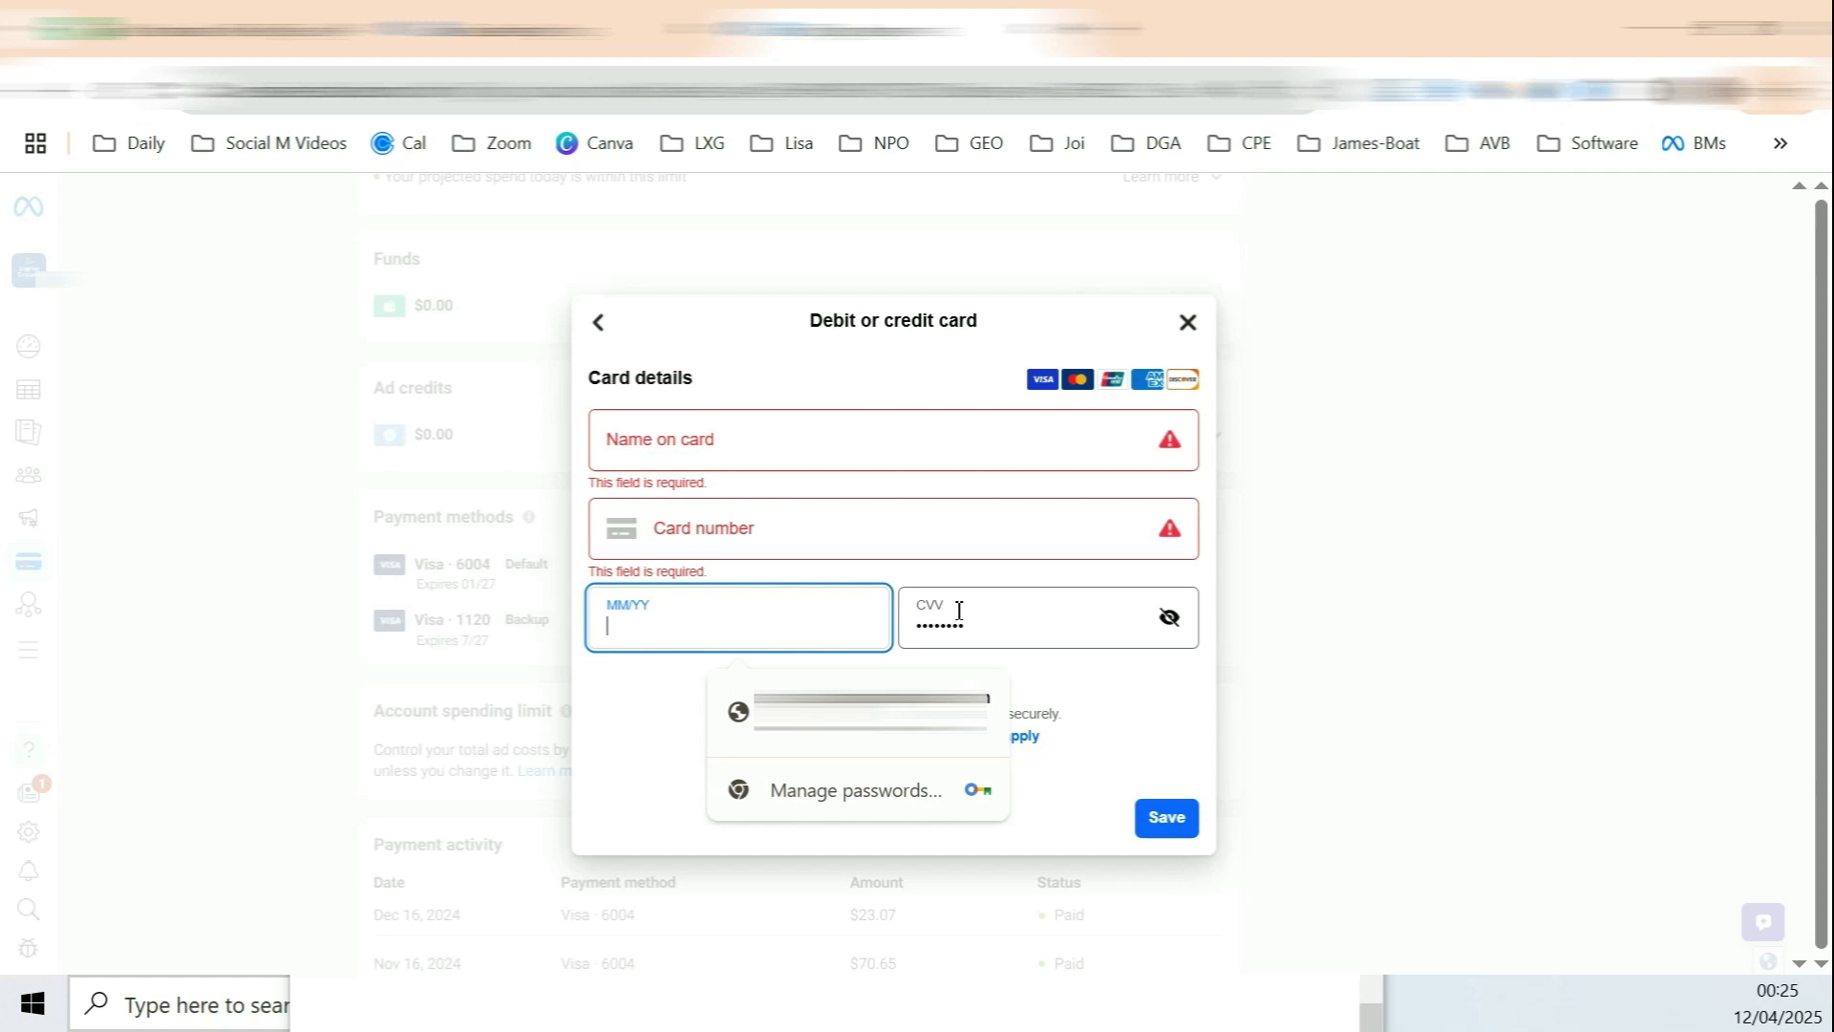
{"action": "left_click", "coordinate": [965, 611]}
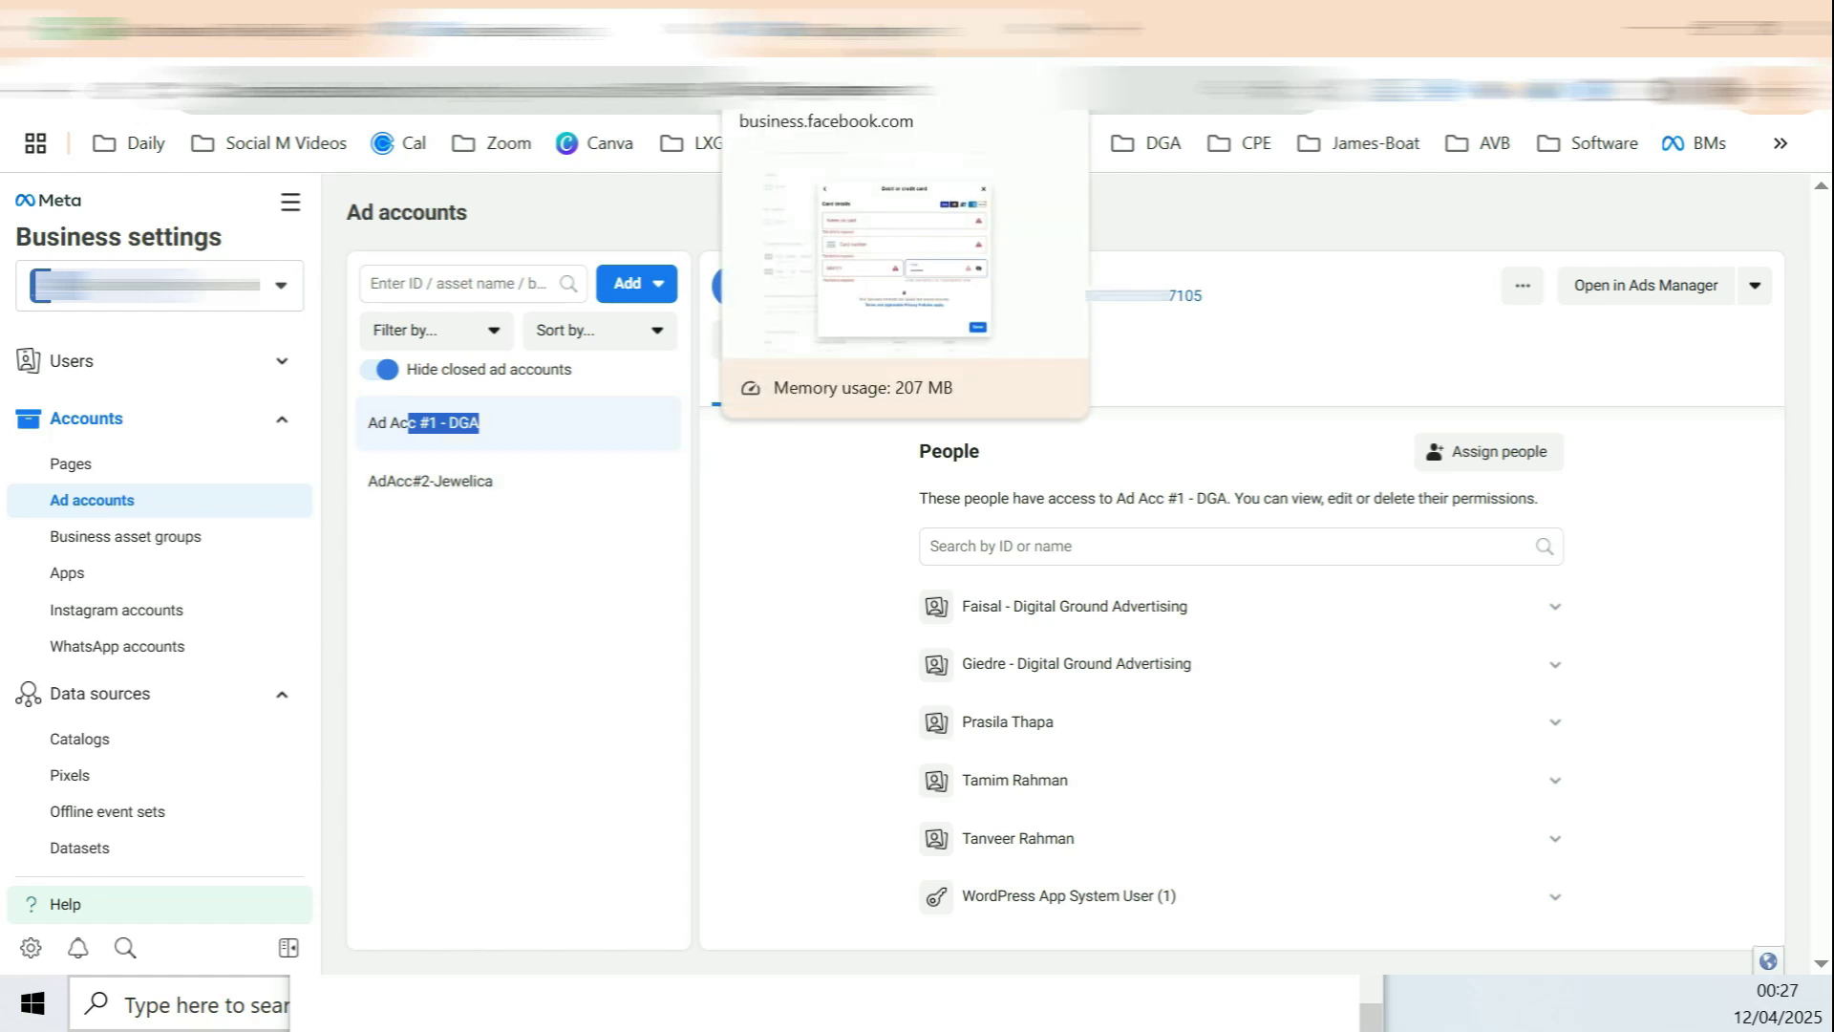
{"action": "left_click", "coordinate": [821, 28]}
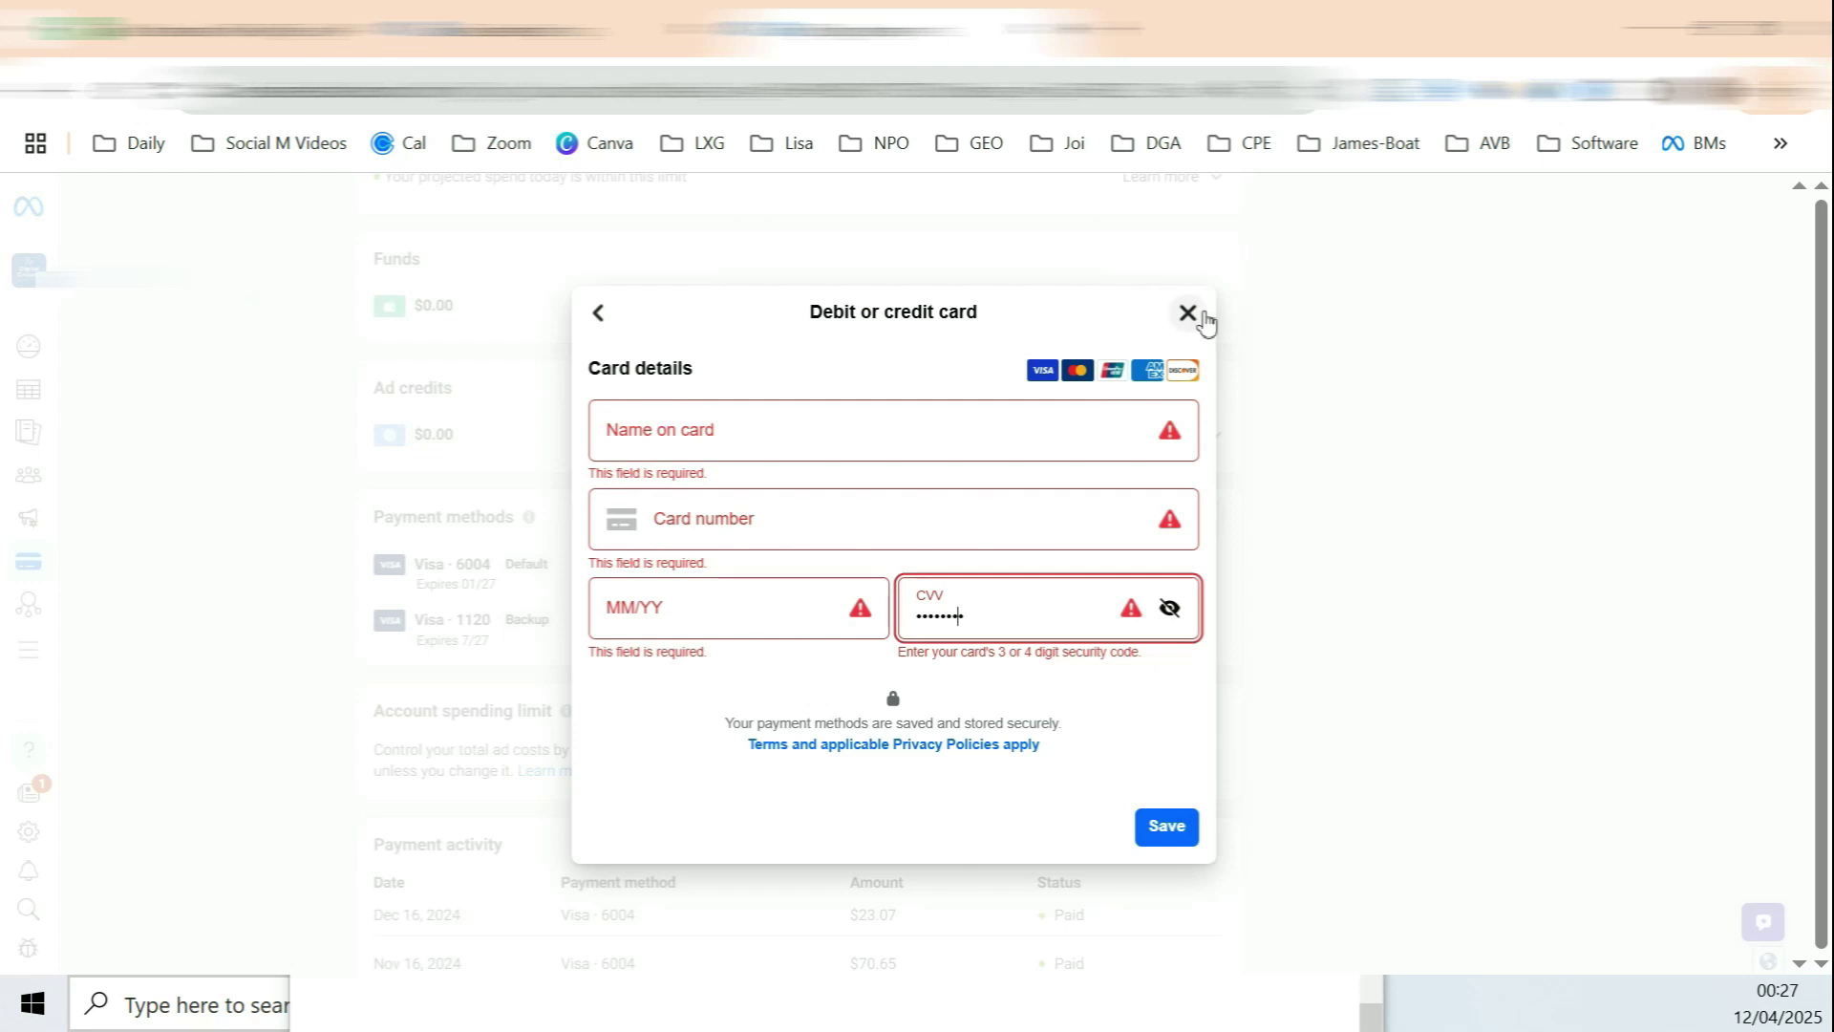
{"action": "left_click", "coordinate": [1189, 314]}
Step: Reopen Ad Acc #1 - DGA in Ads Manager and show its Campaigns list
{"action": "left_click", "coordinate": [573, 29]}
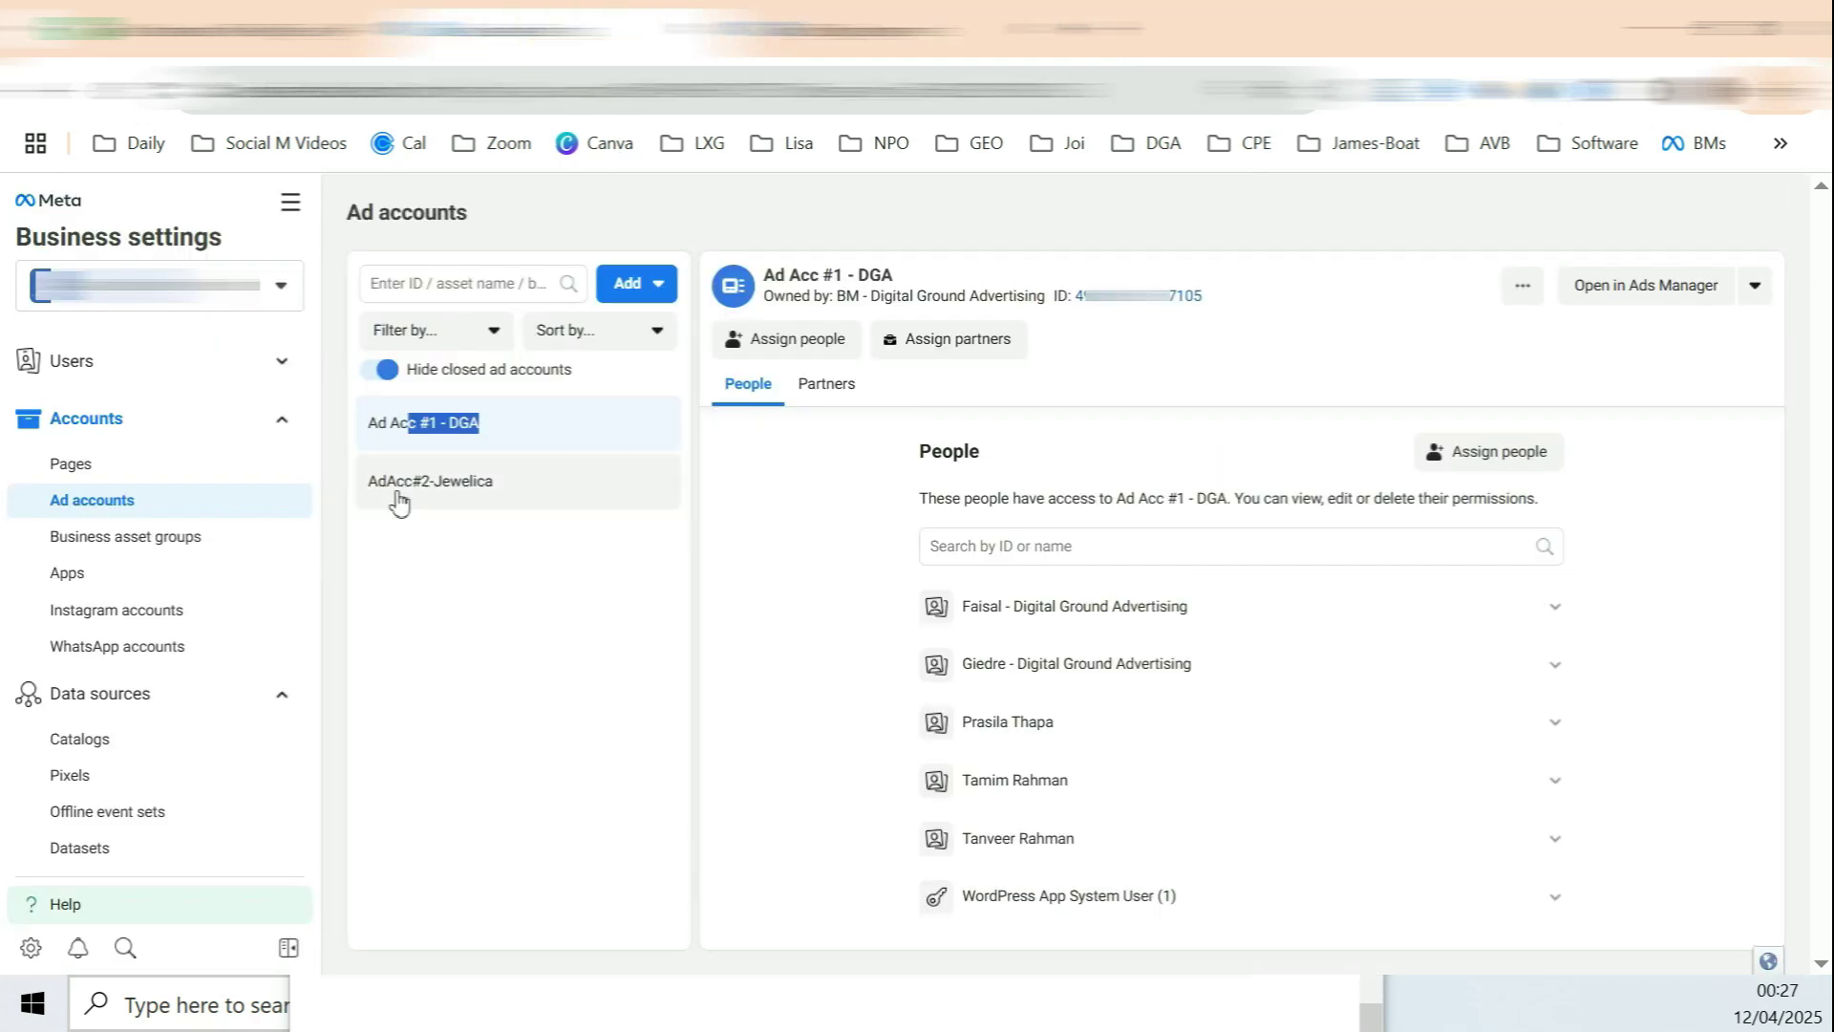
{"action": "left_click", "coordinate": [709, 612]}
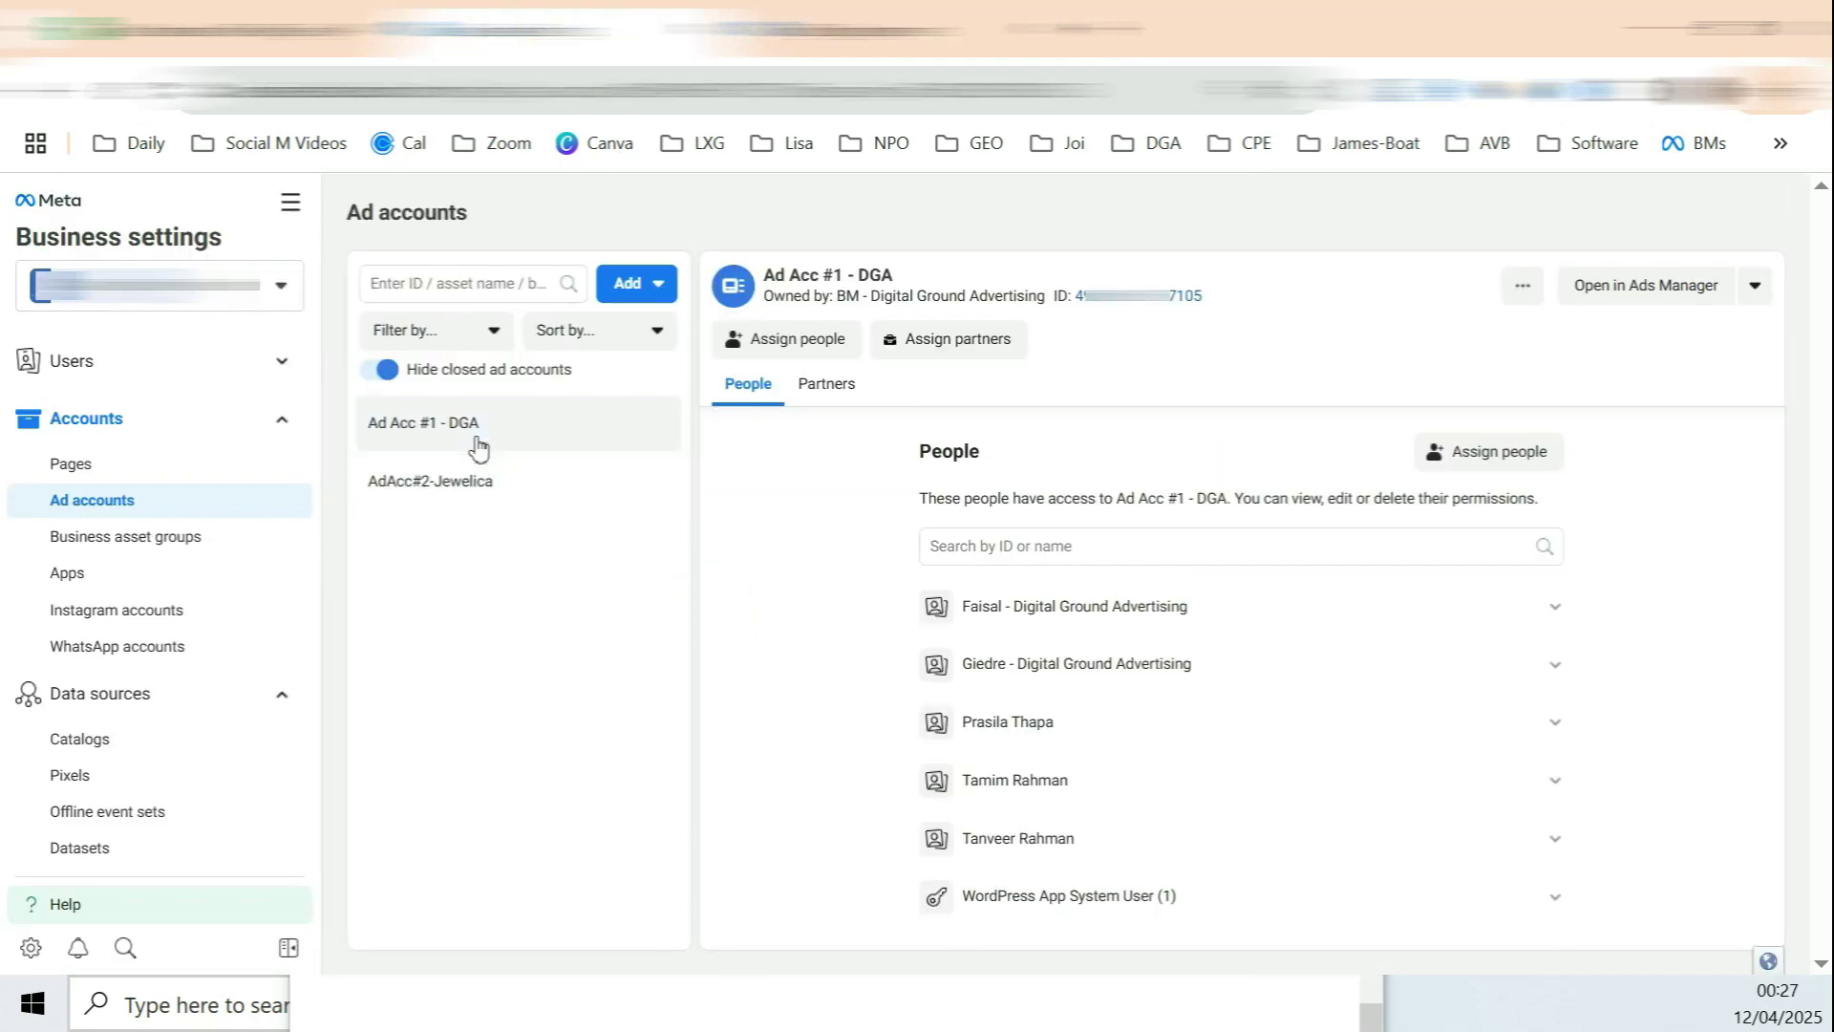
{"action": "left_click", "coordinate": [1691, 292]}
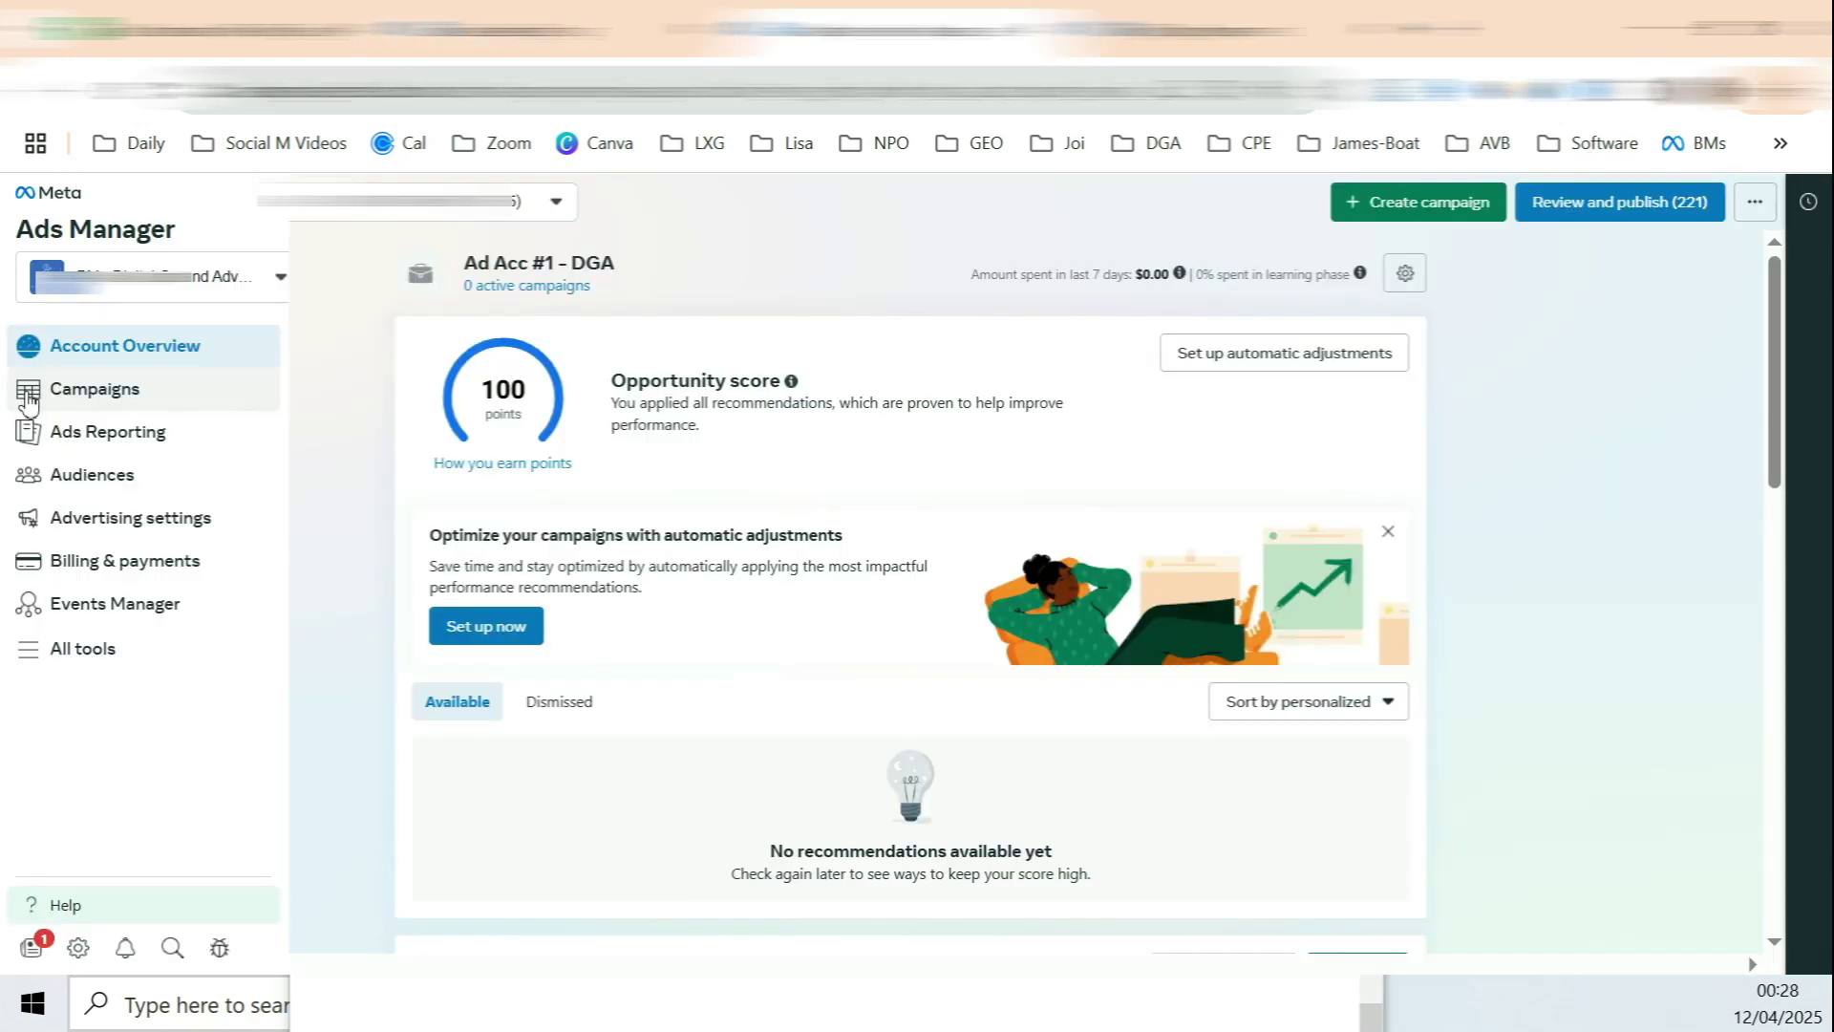
{"action": "left_click", "coordinate": [117, 395]}
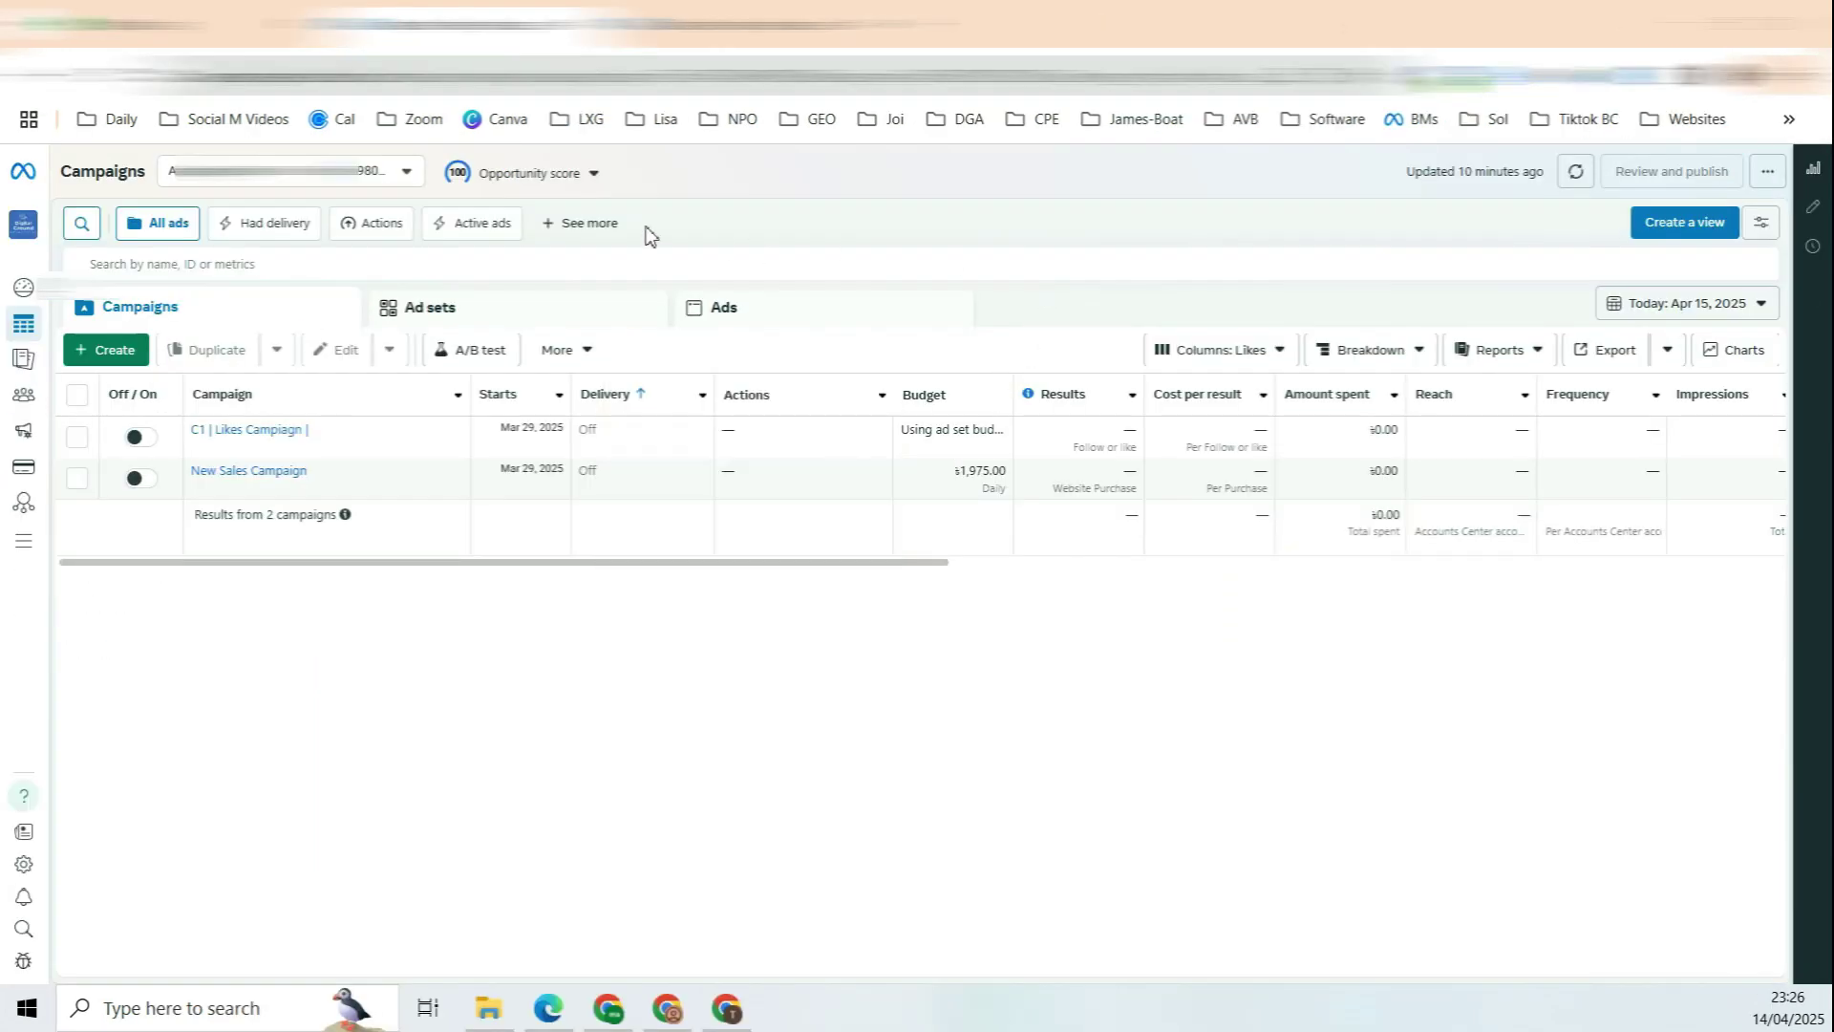
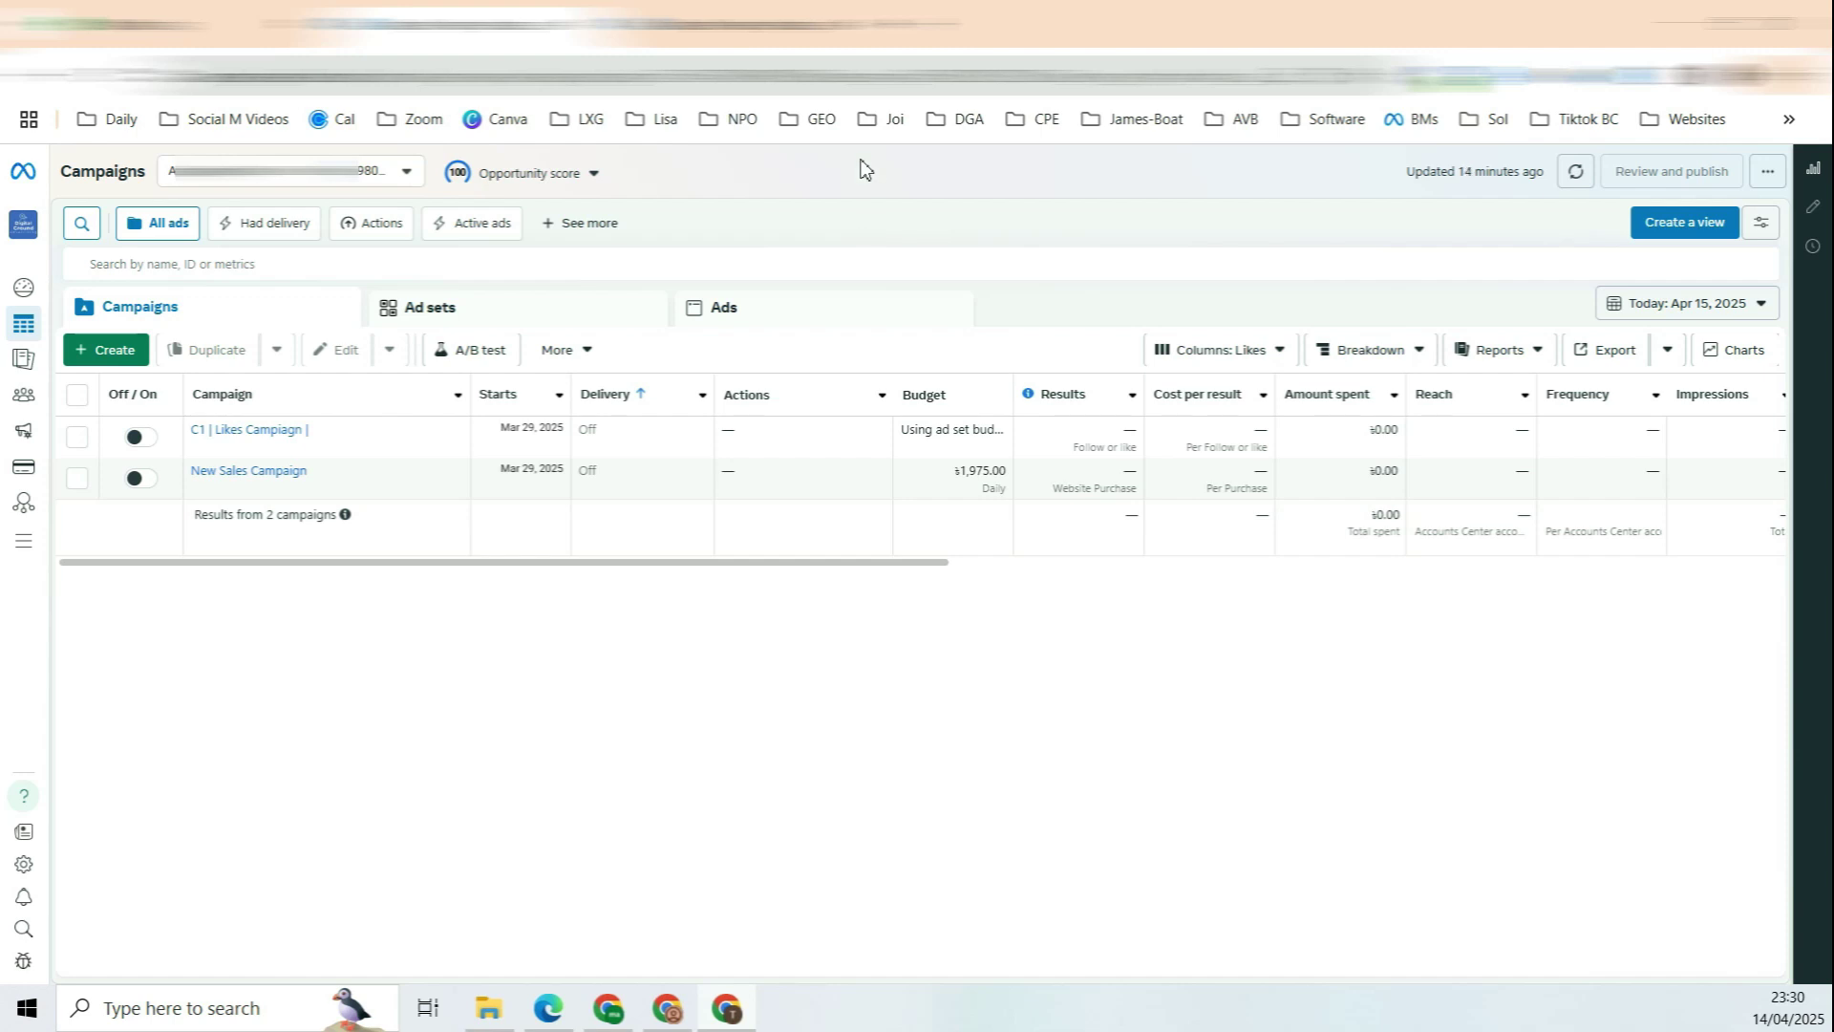
Step: In the other ad account, set the date range to February 1–28, 2025 and check total spend
{"action": "left_click", "coordinate": [690, 1013]}
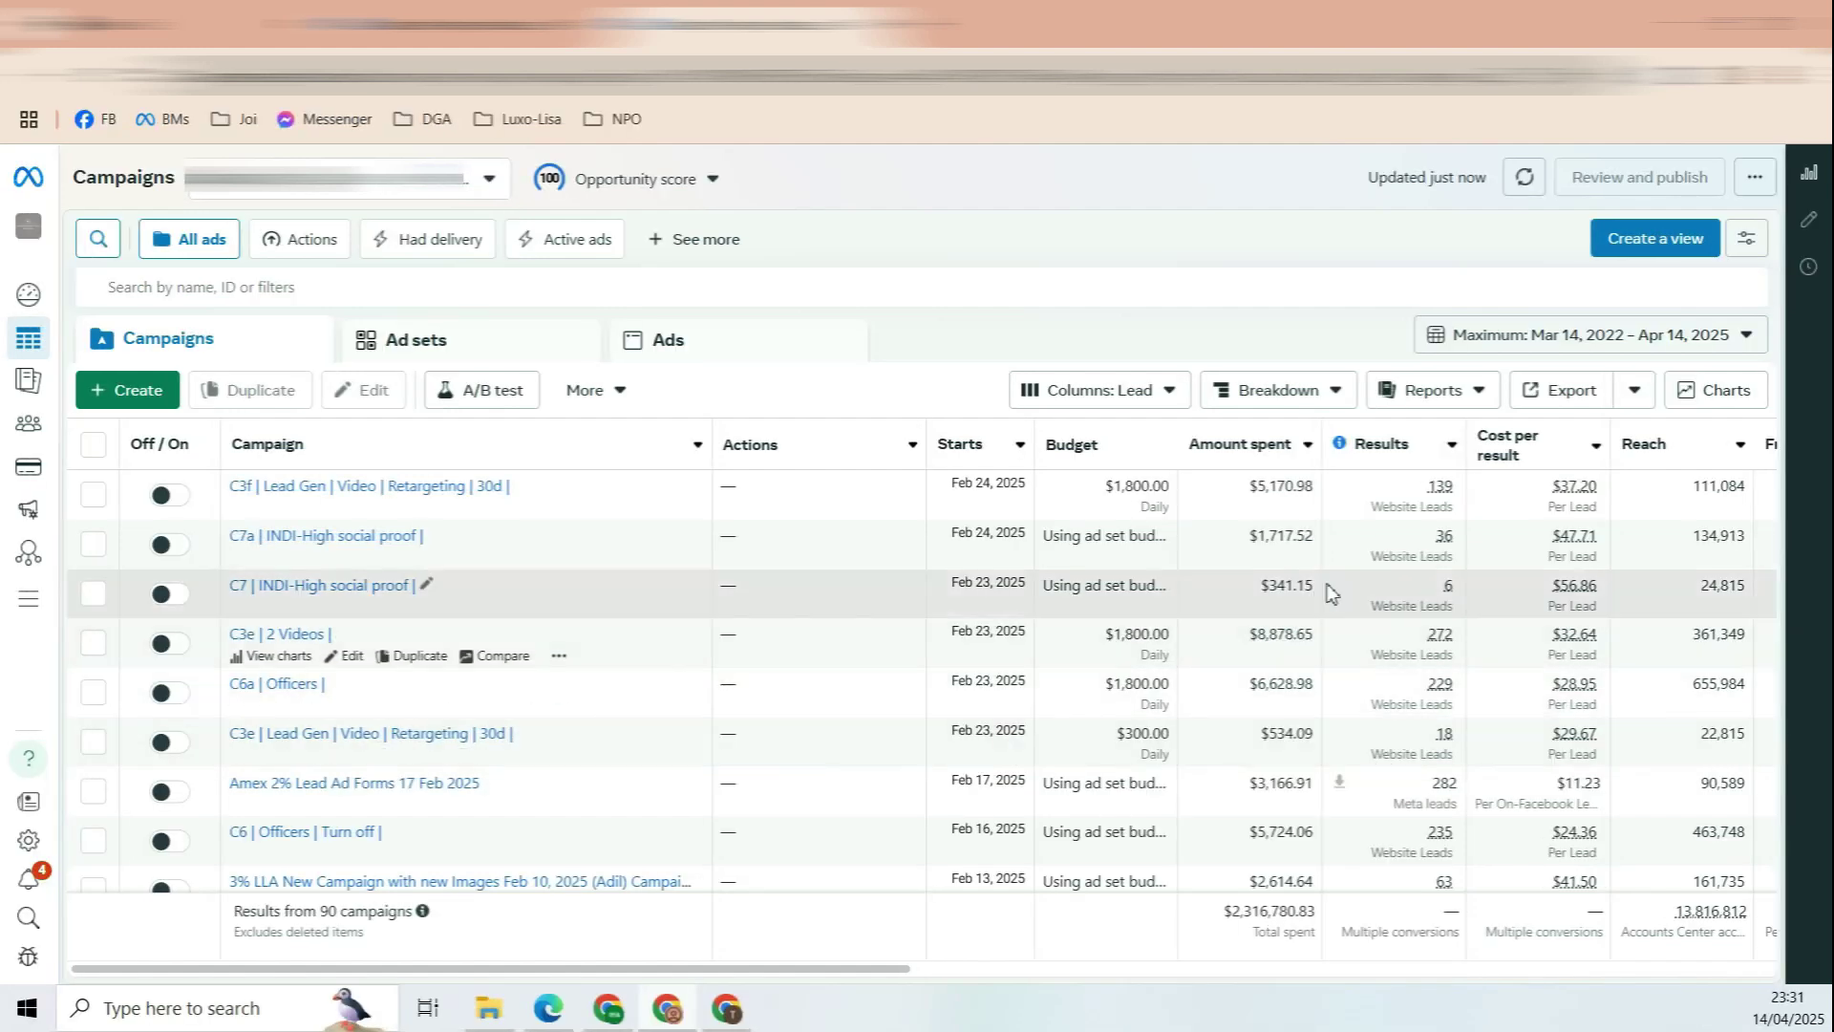
{"action": "left_click", "coordinate": [1658, 339]}
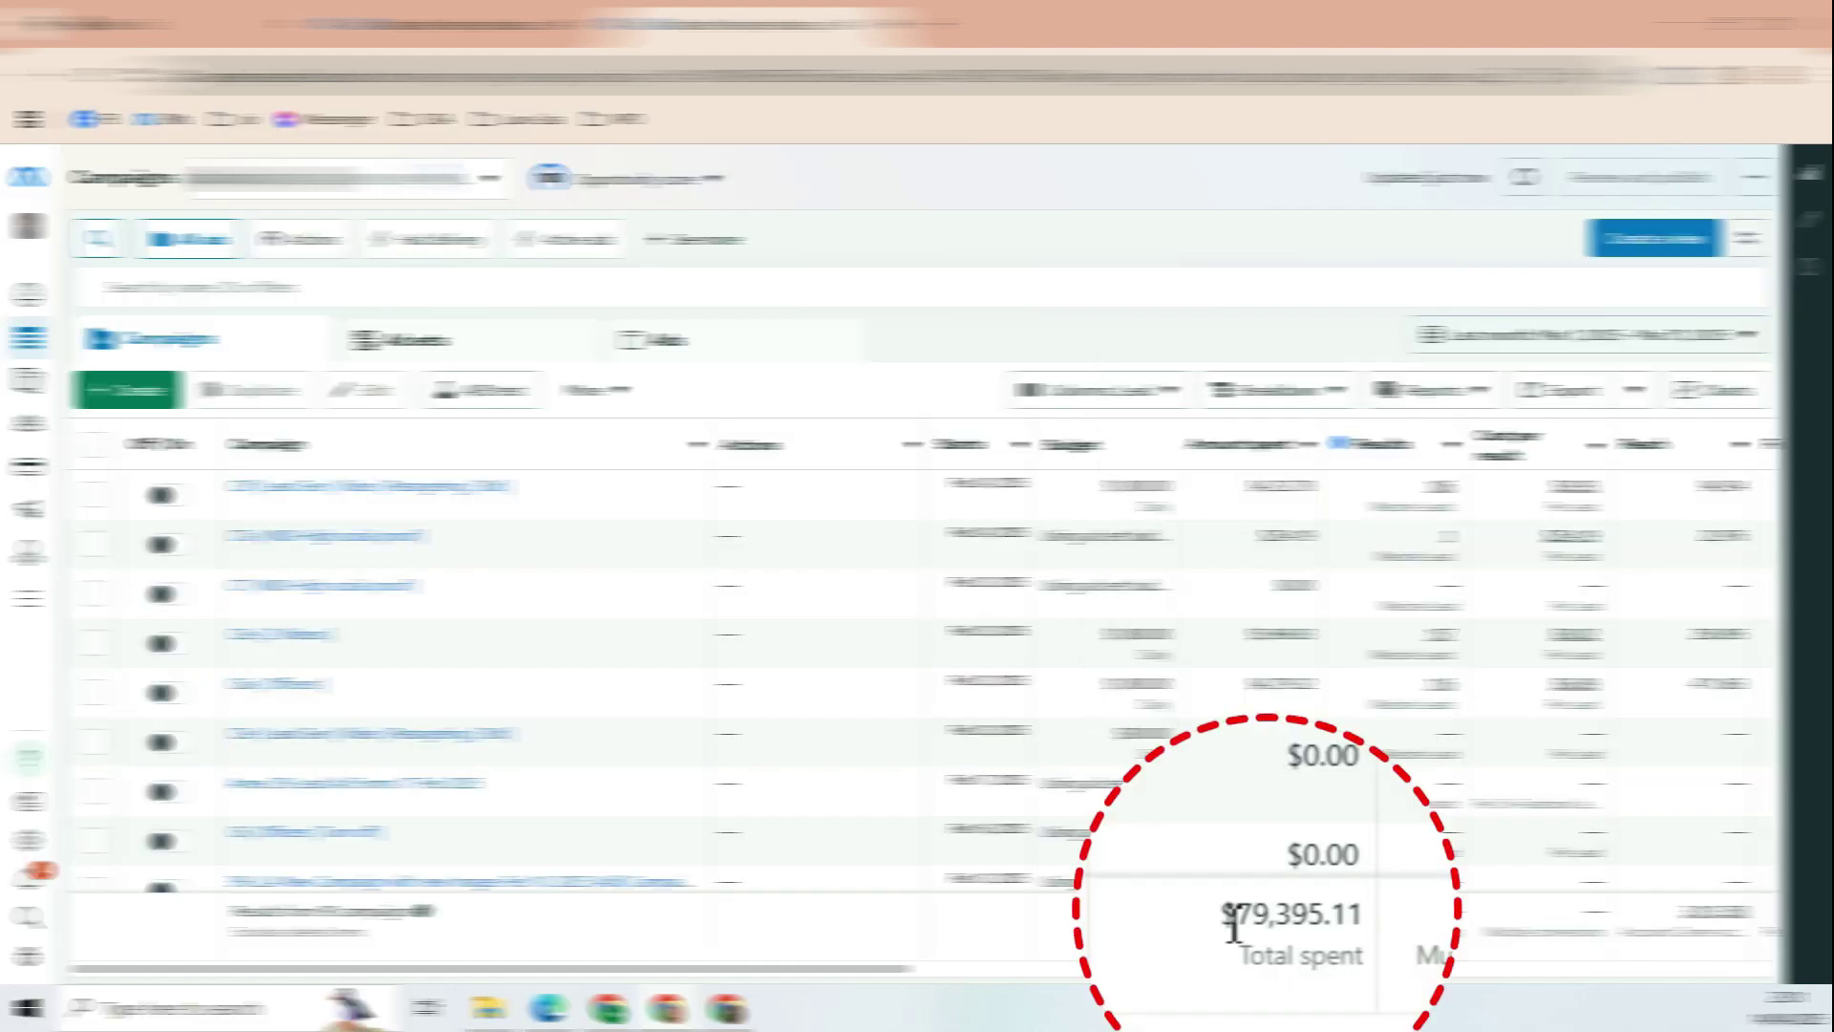
{"action": "left_click_drag", "start_coordinate": [1224, 915], "coordinate": [1291, 914]}
{"action": "left_click", "coordinate": [1595, 345]}
{"action": "left_click", "coordinate": [1311, 393]}
{"action": "left_click", "coordinate": [1518, 458]}
{"action": "left_click", "coordinate": [1483, 586]}
{"action": "left_click", "coordinate": [1763, 781]}
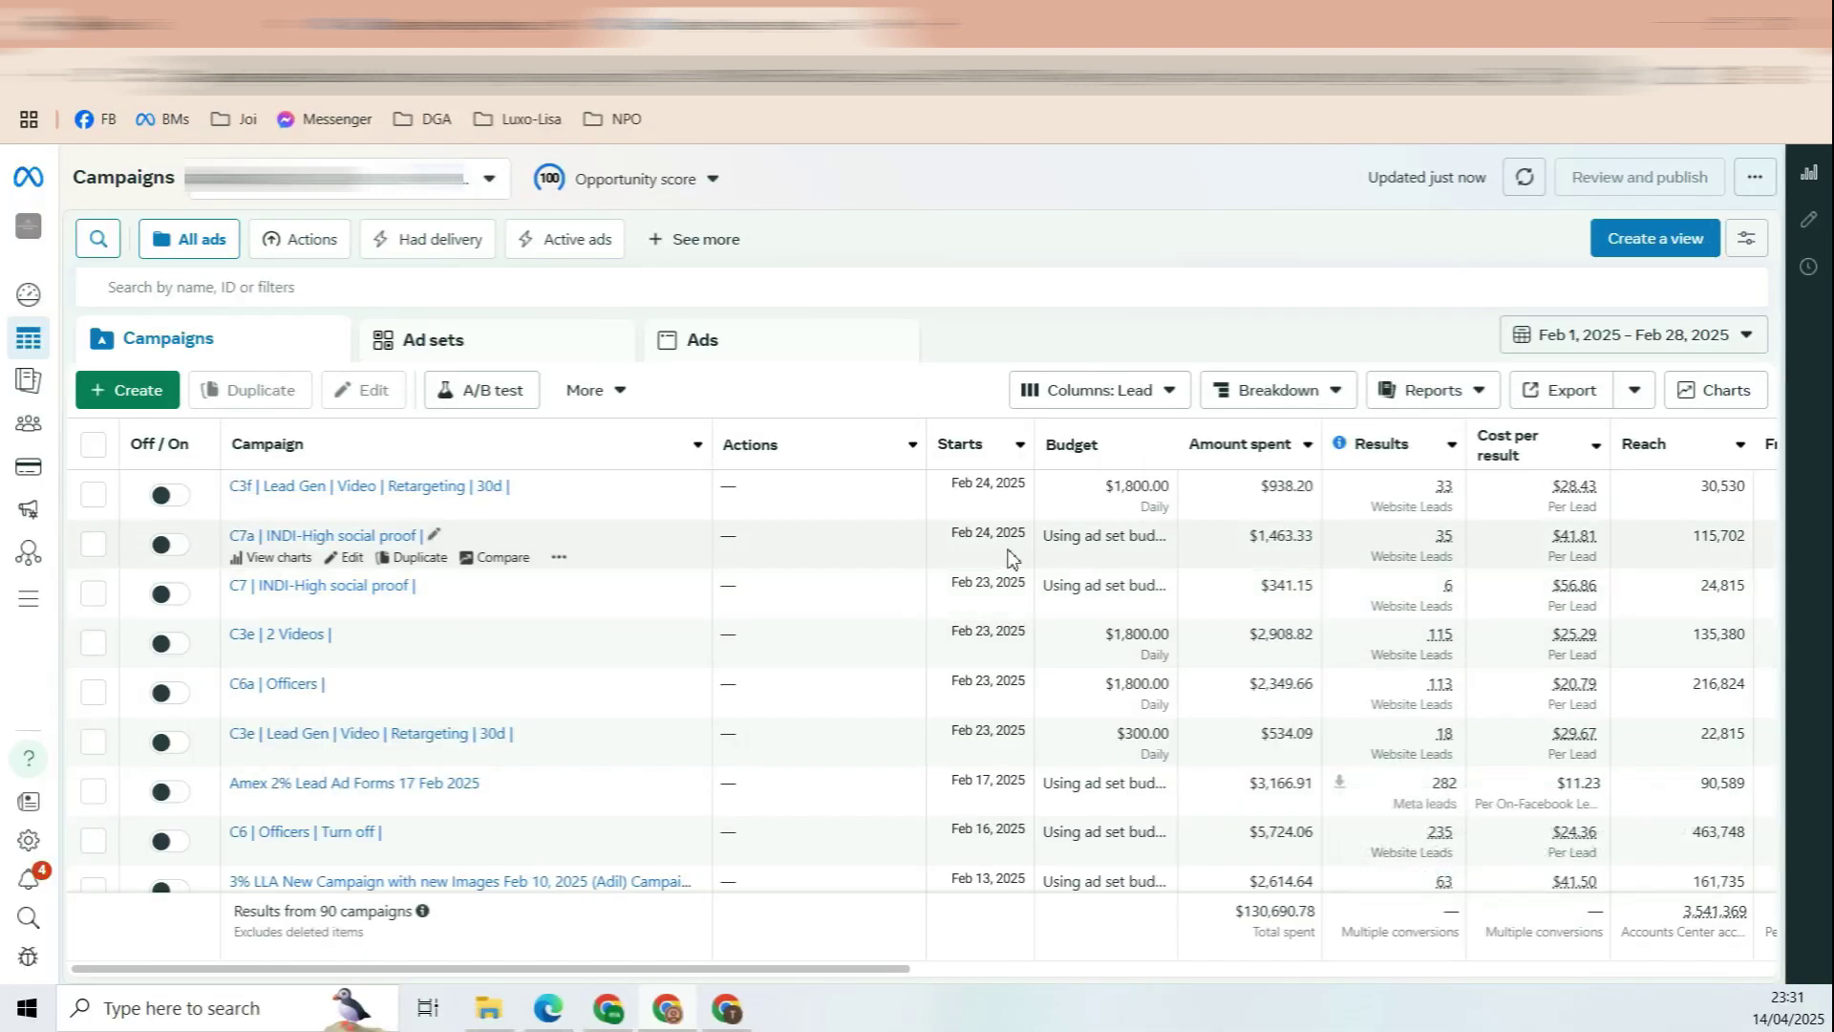
Step: Show results for the maximum date range and drill into the top campaign's Adset 2 ads
{"action": "left_click", "coordinate": [1615, 340]}
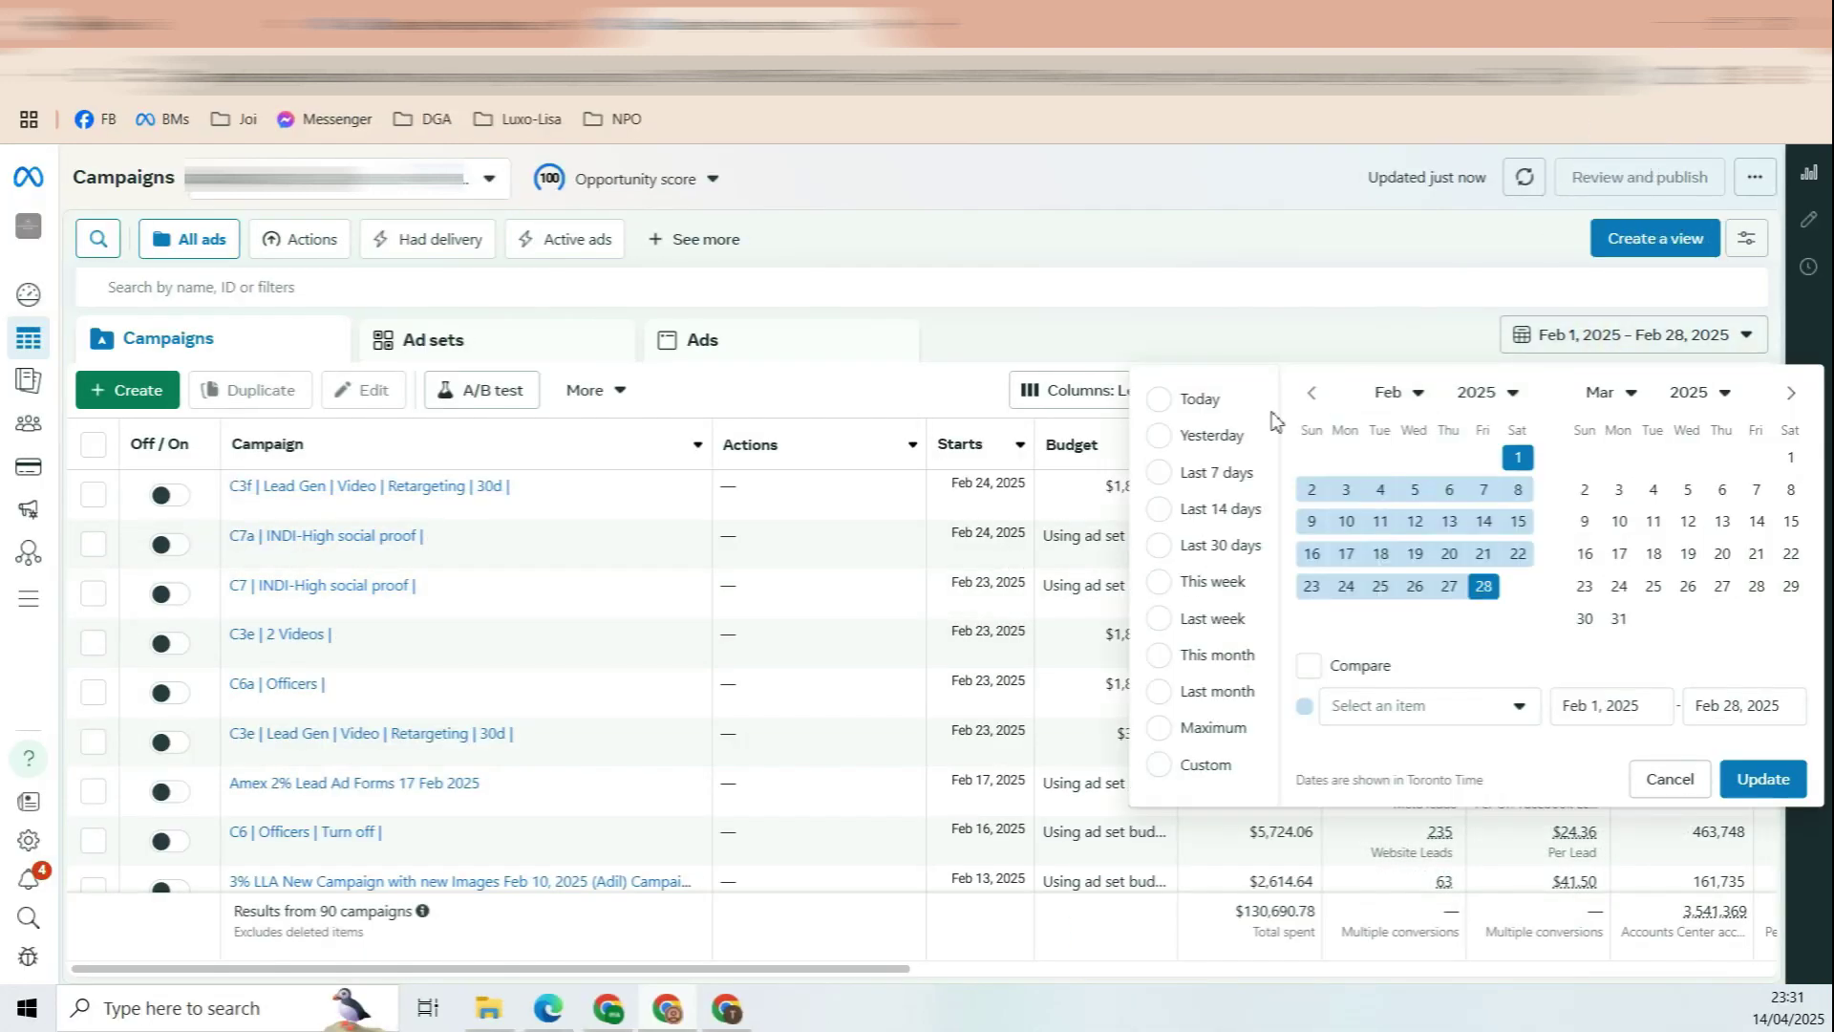
{"action": "left_click", "coordinate": [1212, 724]}
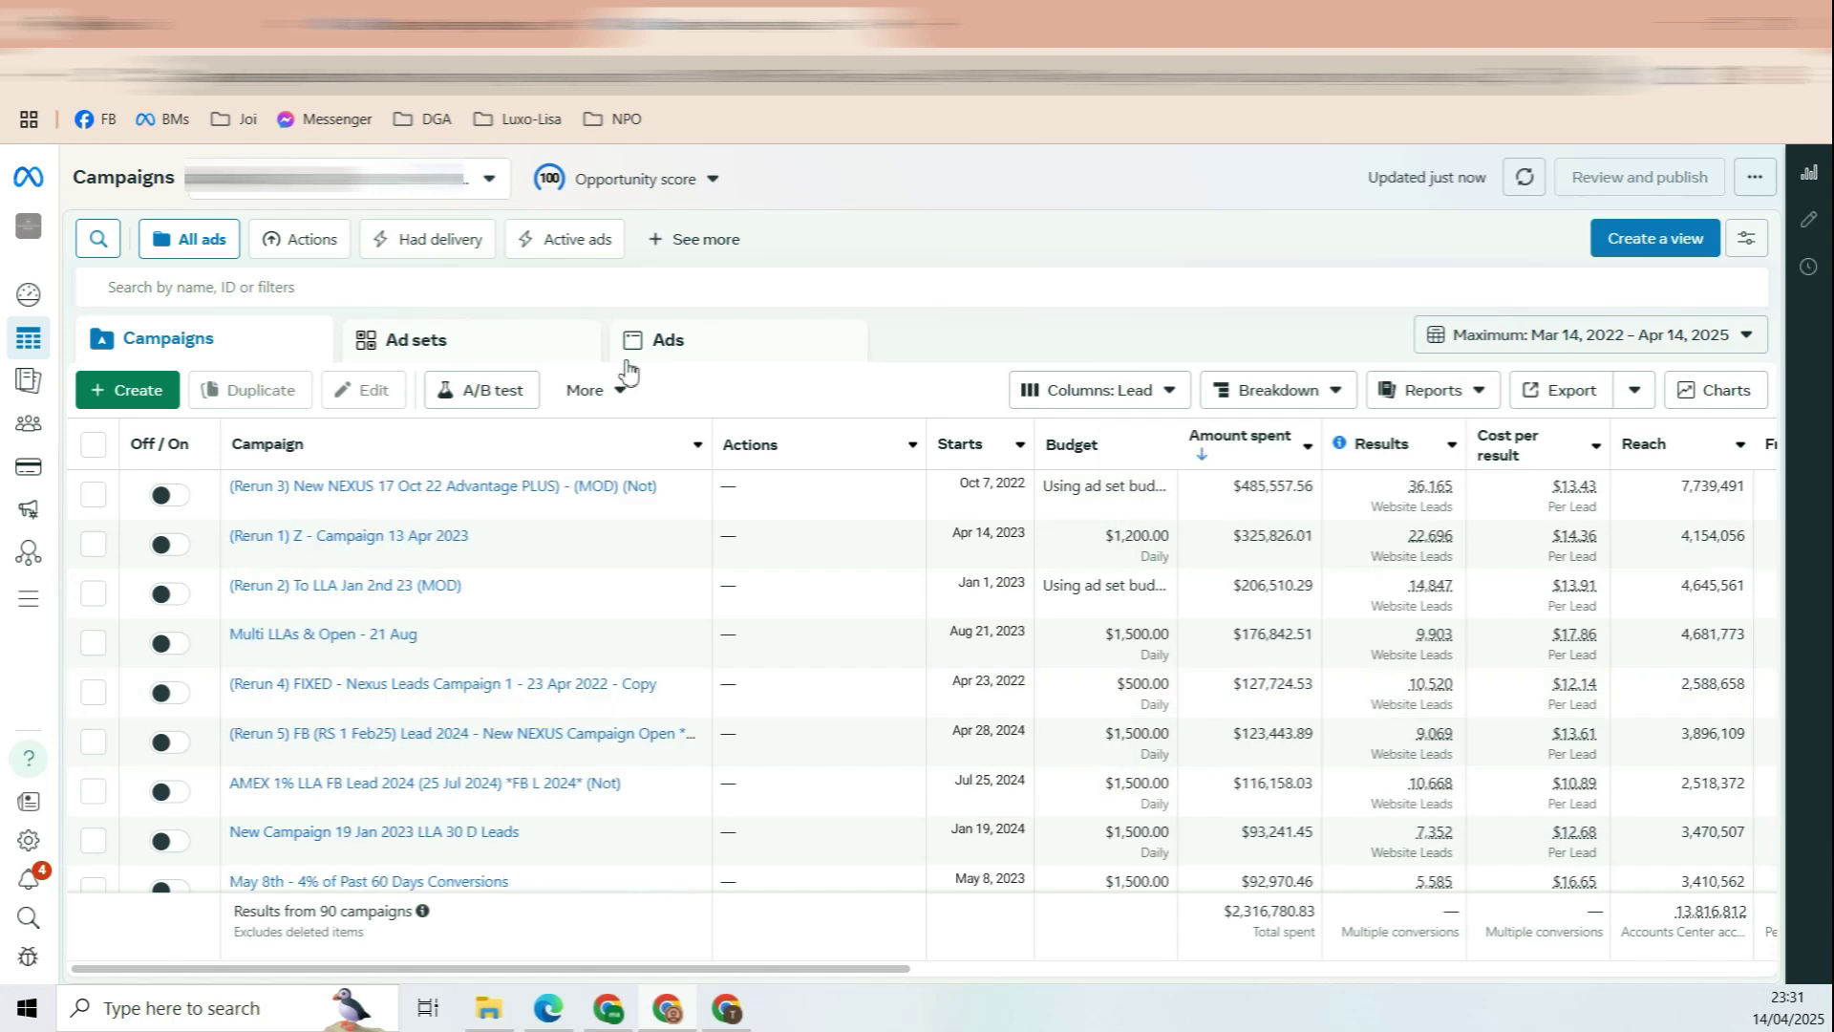
{"action": "left_click", "coordinate": [372, 488]}
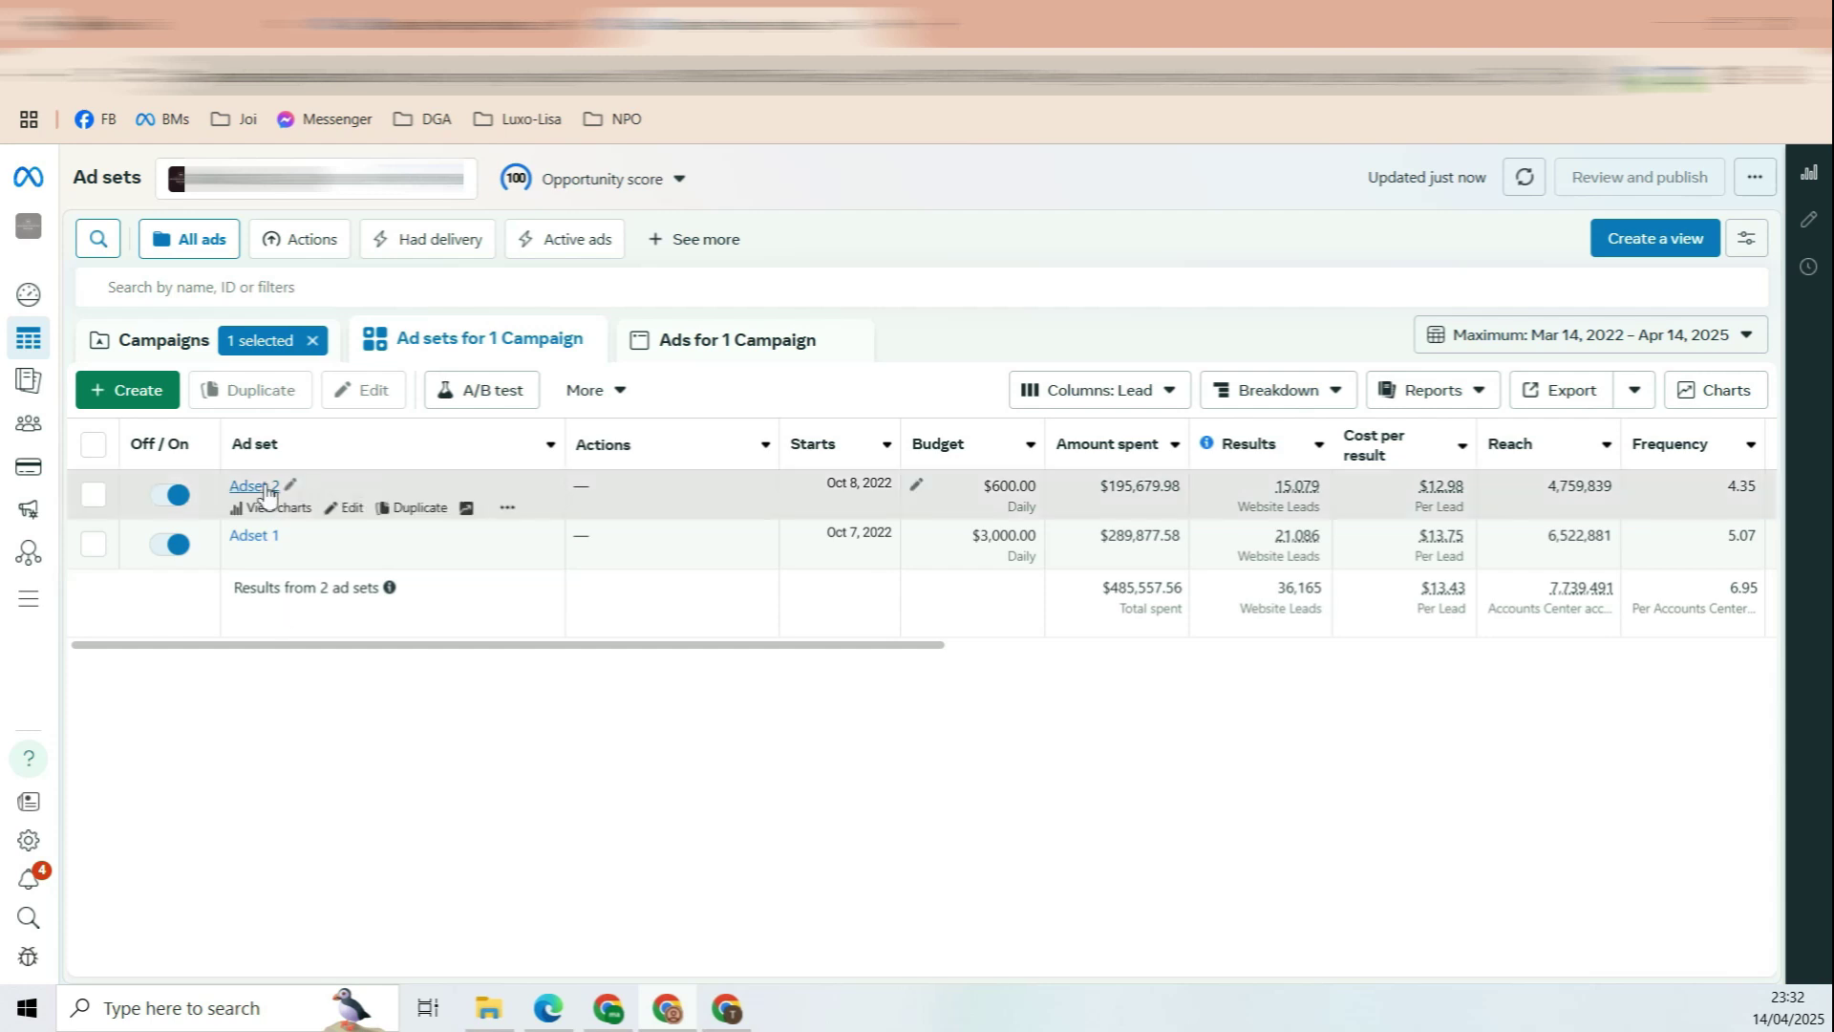
{"action": "left_click", "coordinate": [256, 487]}
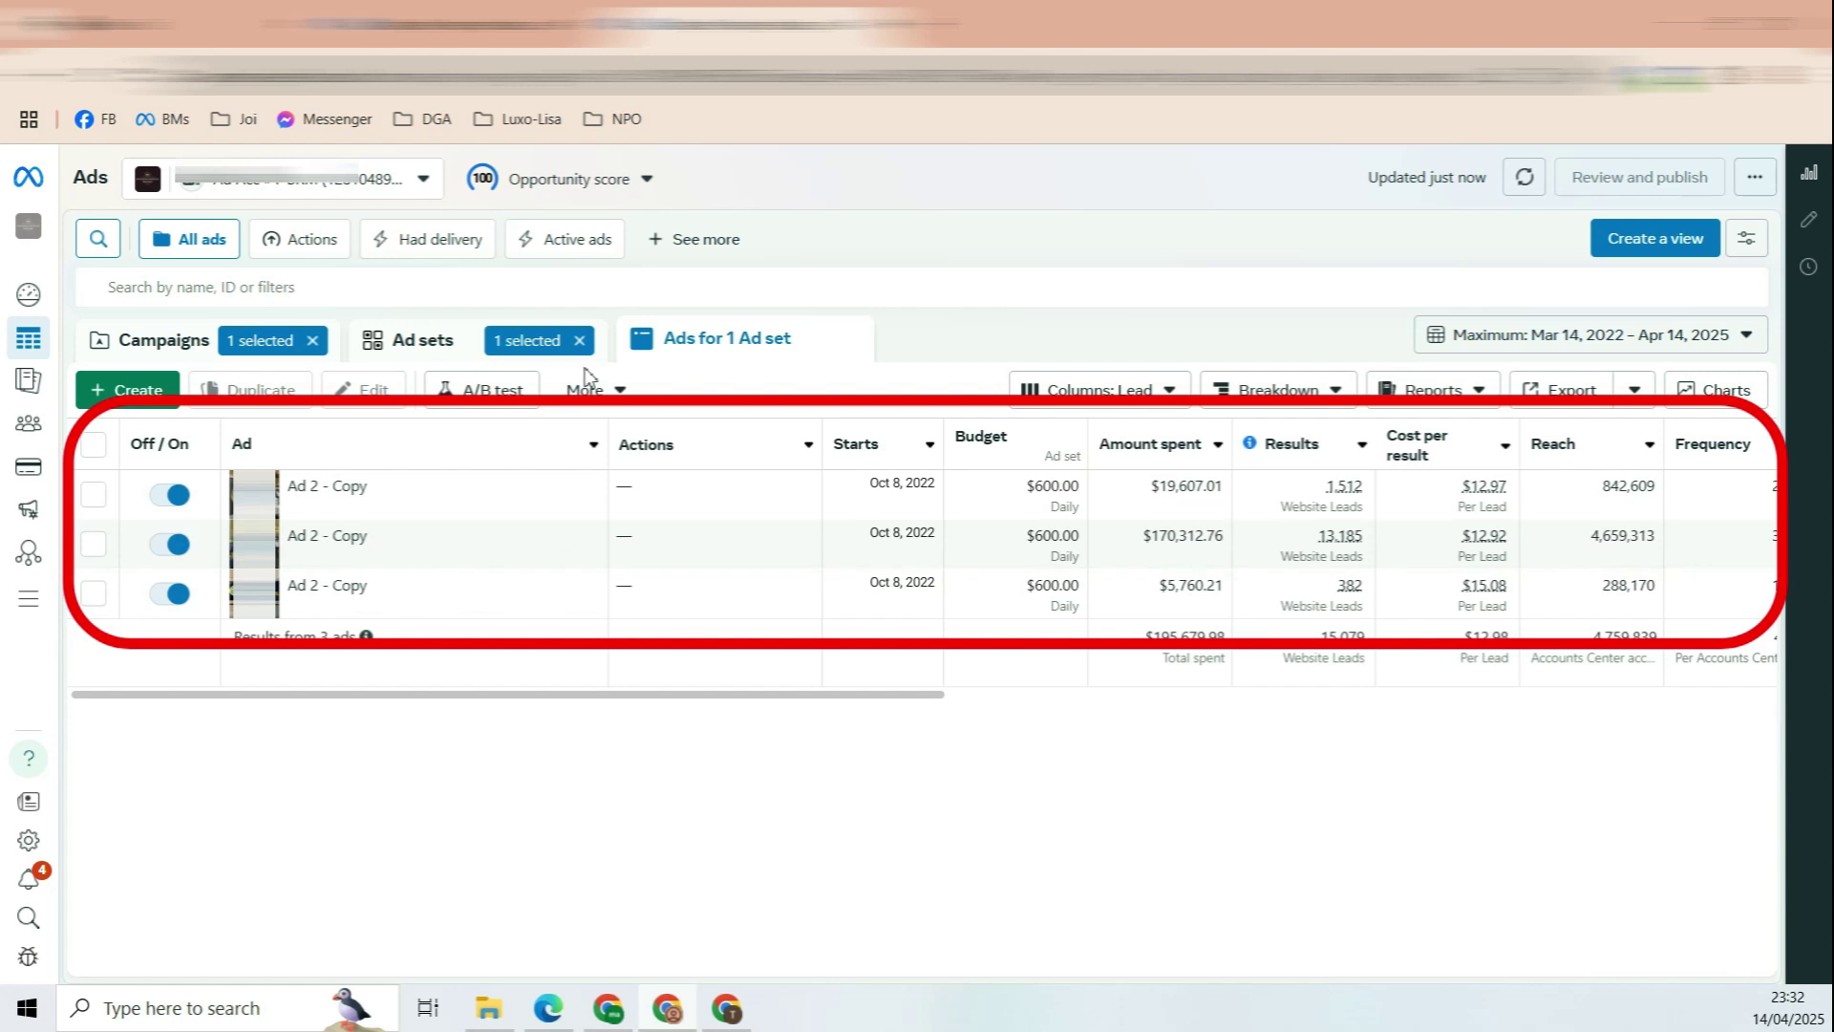
Step: From the full campaign list, browse campaign C13's 39 ad sets and ad set 110's ads
{"action": "left_click", "coordinate": [725, 1022]}
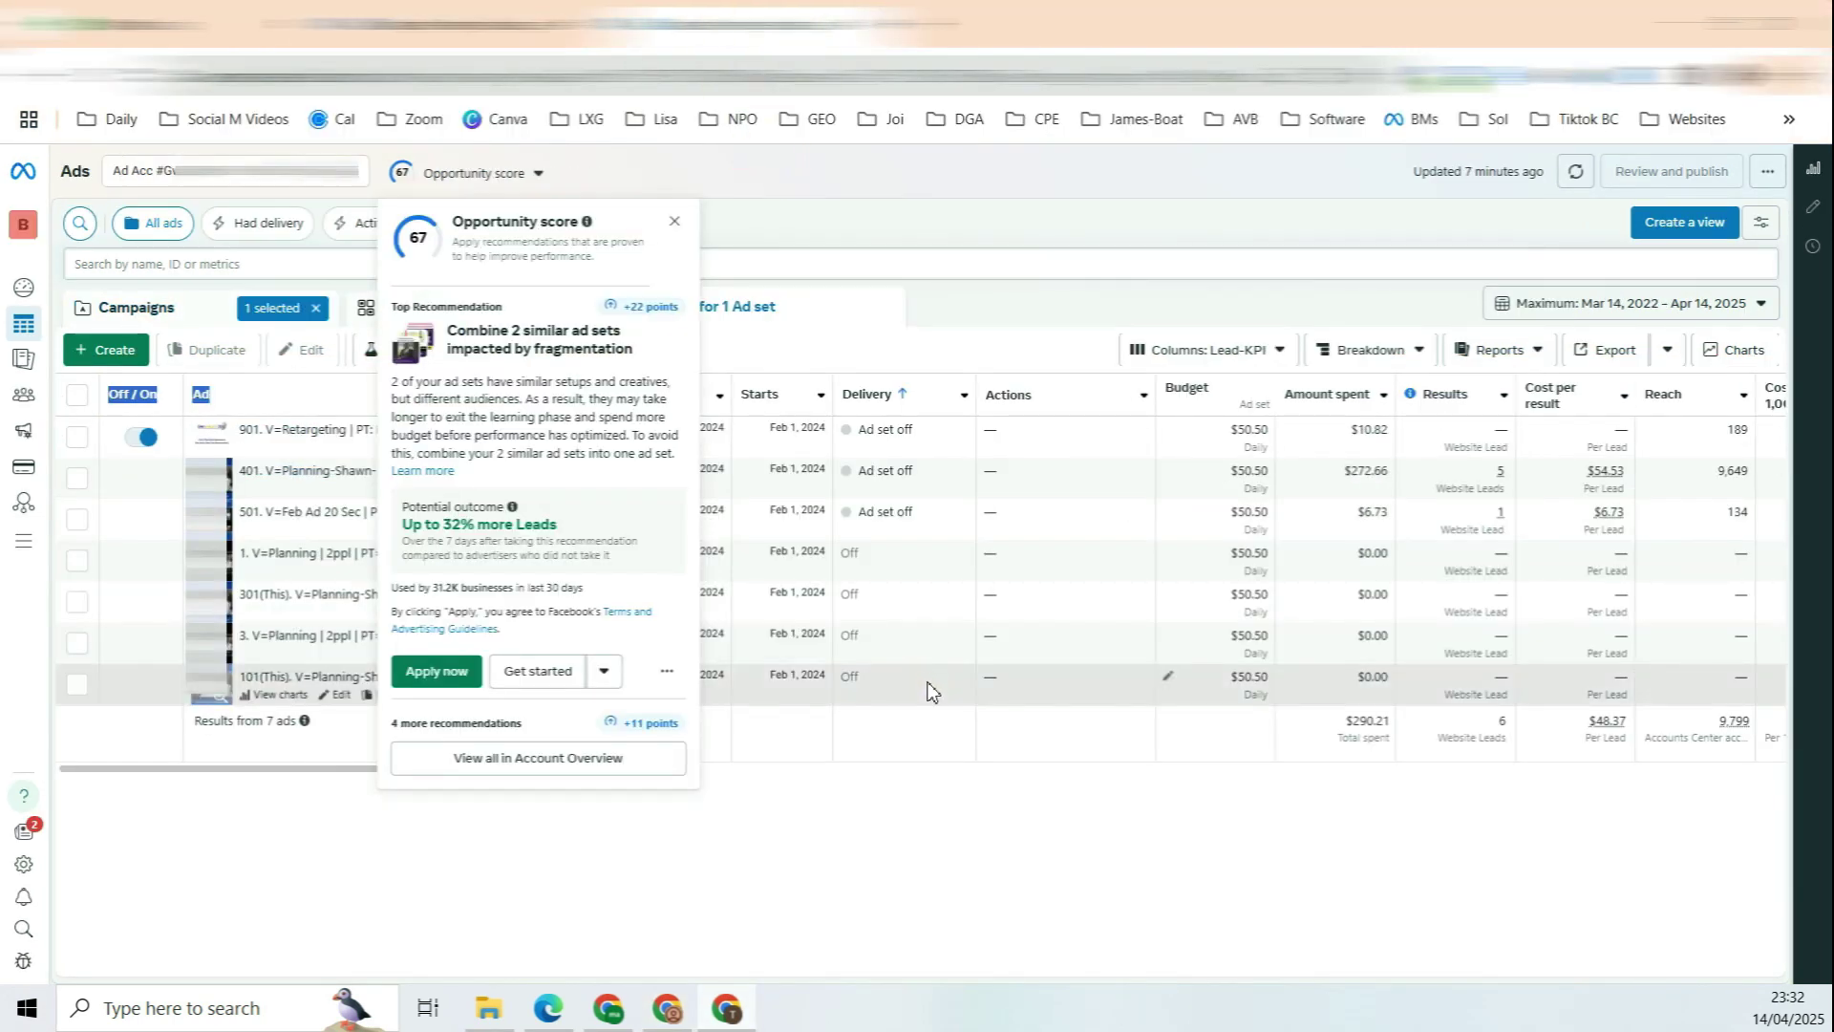
{"action": "left_click", "coordinate": [456, 368]}
{"action": "key", "text": "alt+1"}
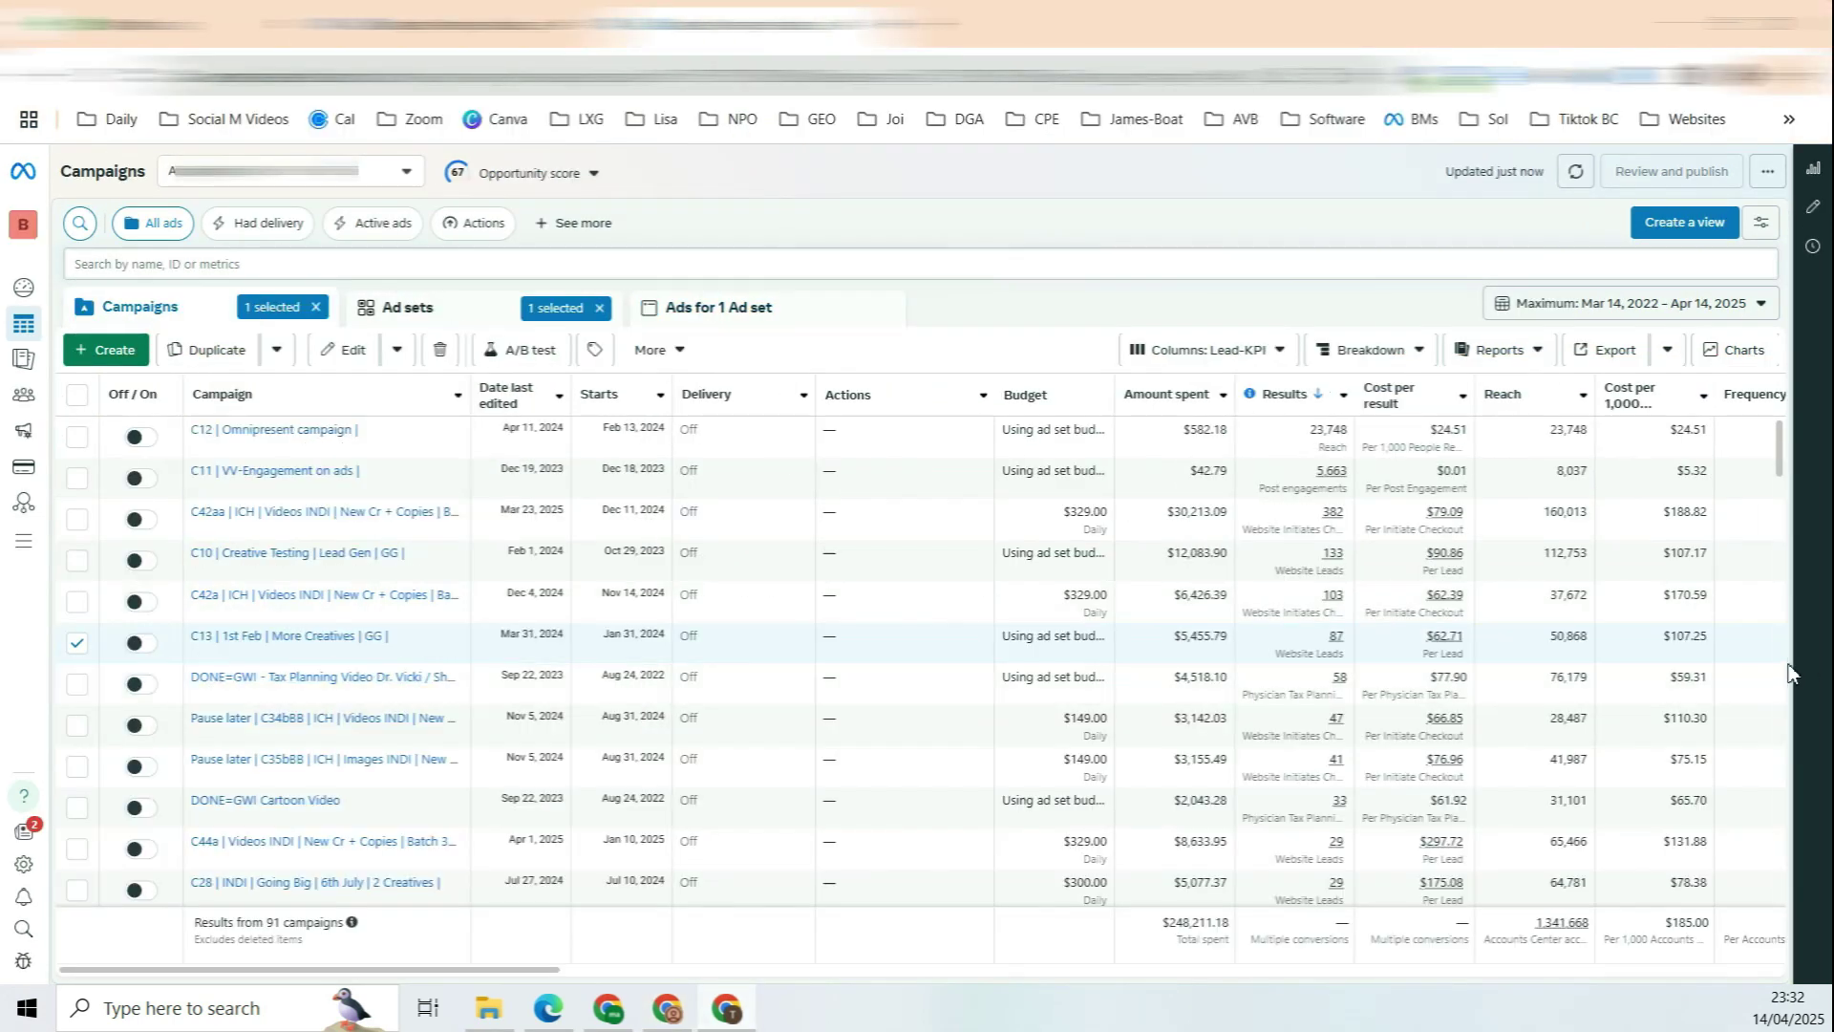
{"action": "left_click", "coordinate": [297, 638]}
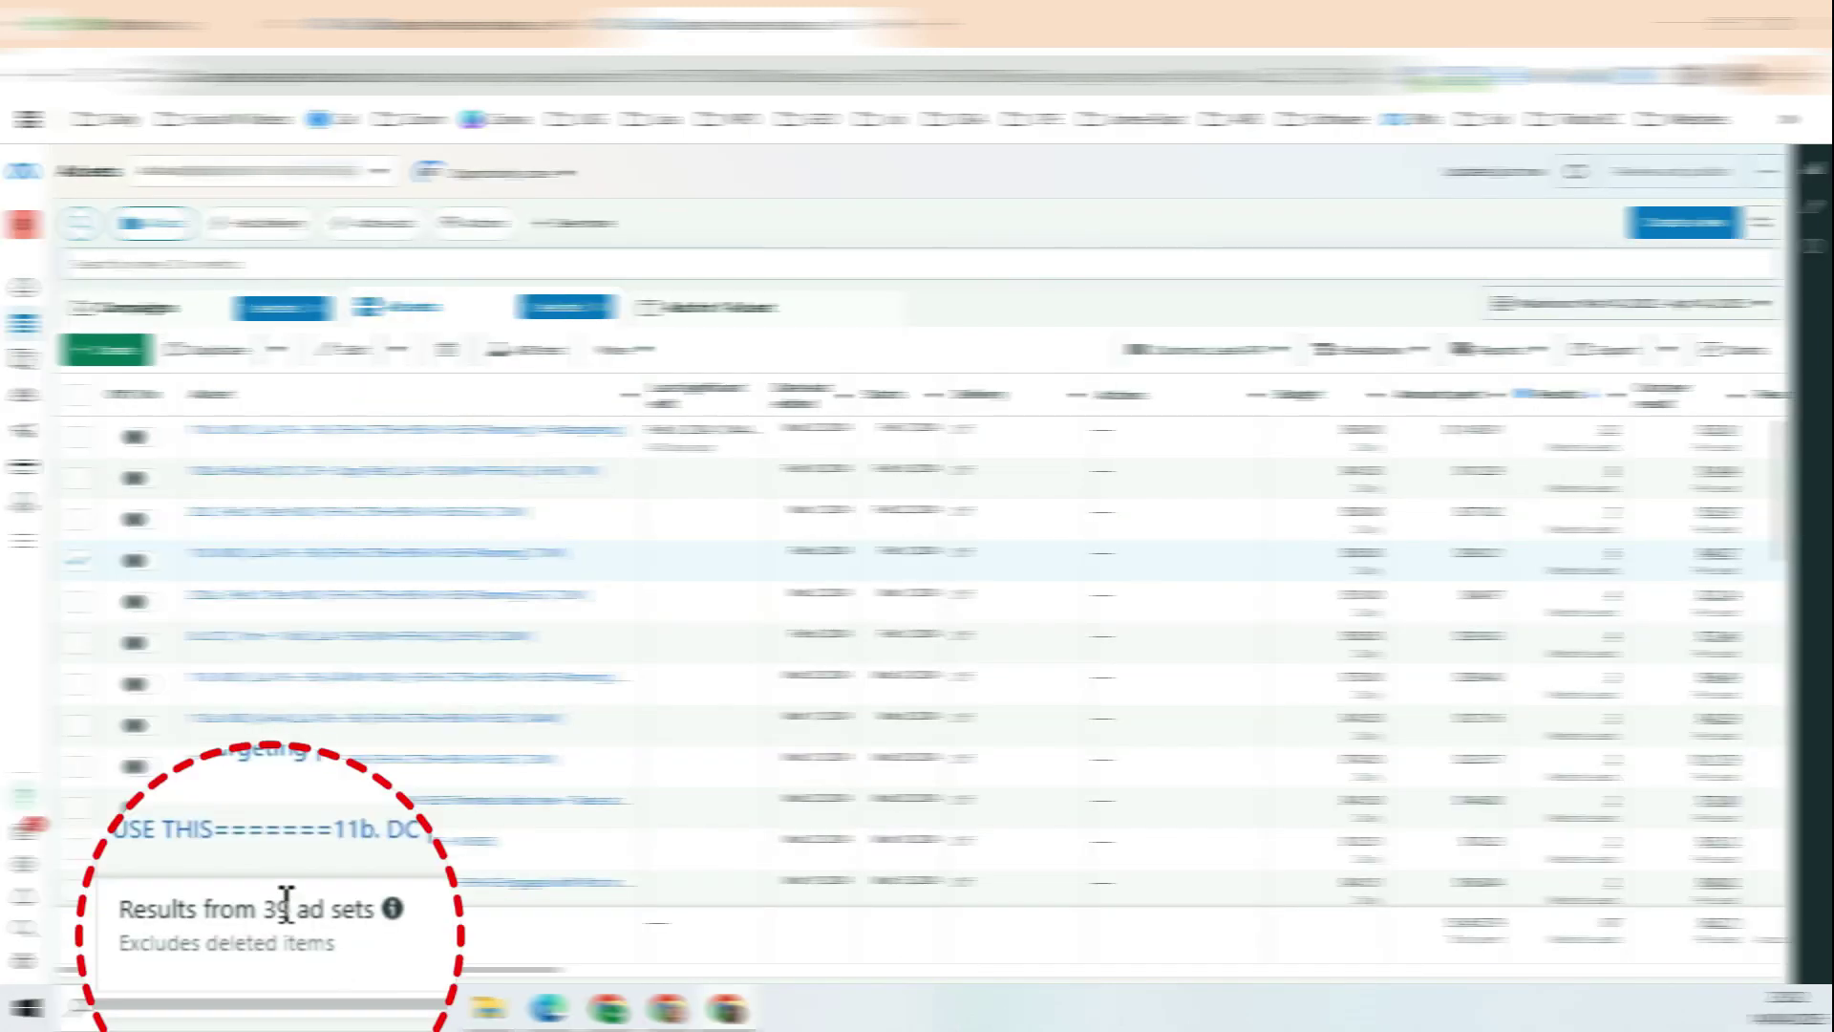
{"action": "left_click_drag", "start_coordinate": [268, 921], "coordinate": [306, 923]}
{"action": "left_click", "coordinate": [330, 922]}
{"action": "left_click_drag", "start_coordinate": [329, 922], "coordinate": [256, 917]}
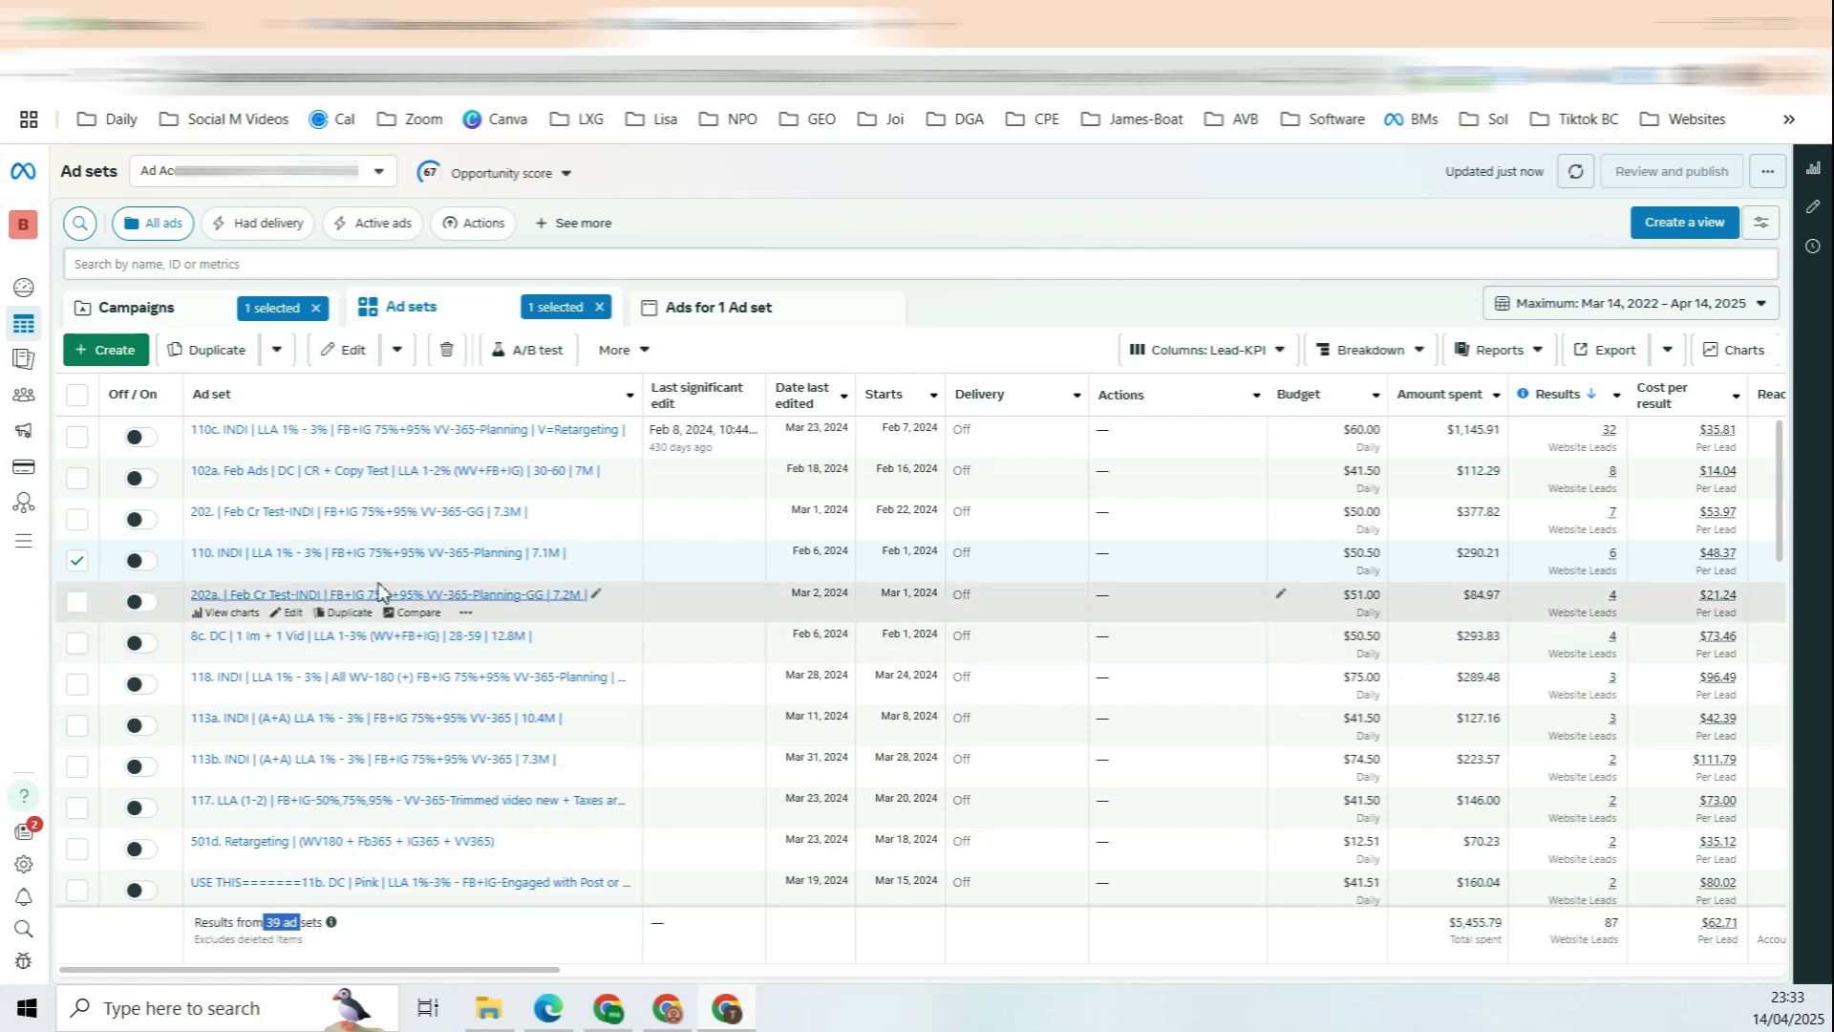
{"action": "left_click", "coordinate": [397, 553]}
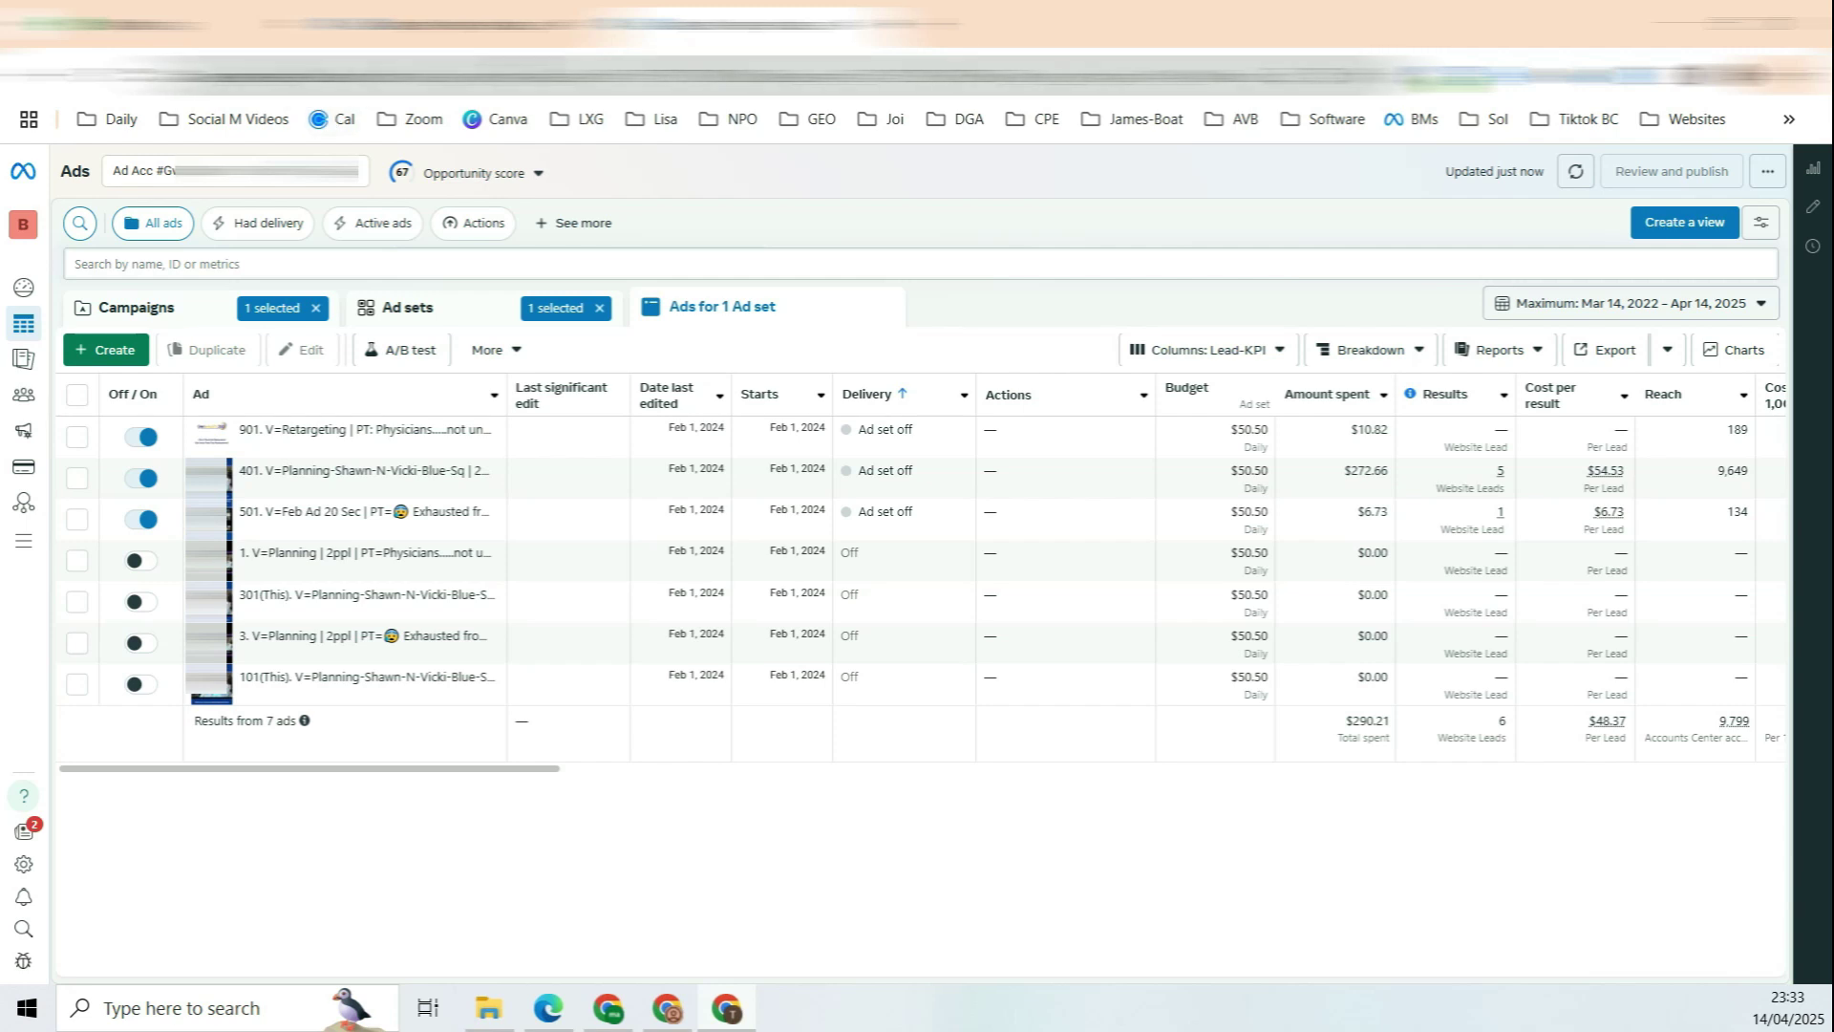
Step: Return to the two-campaign account and review its opportunity score summary
{"action": "left_click", "coordinate": [411, 25]}
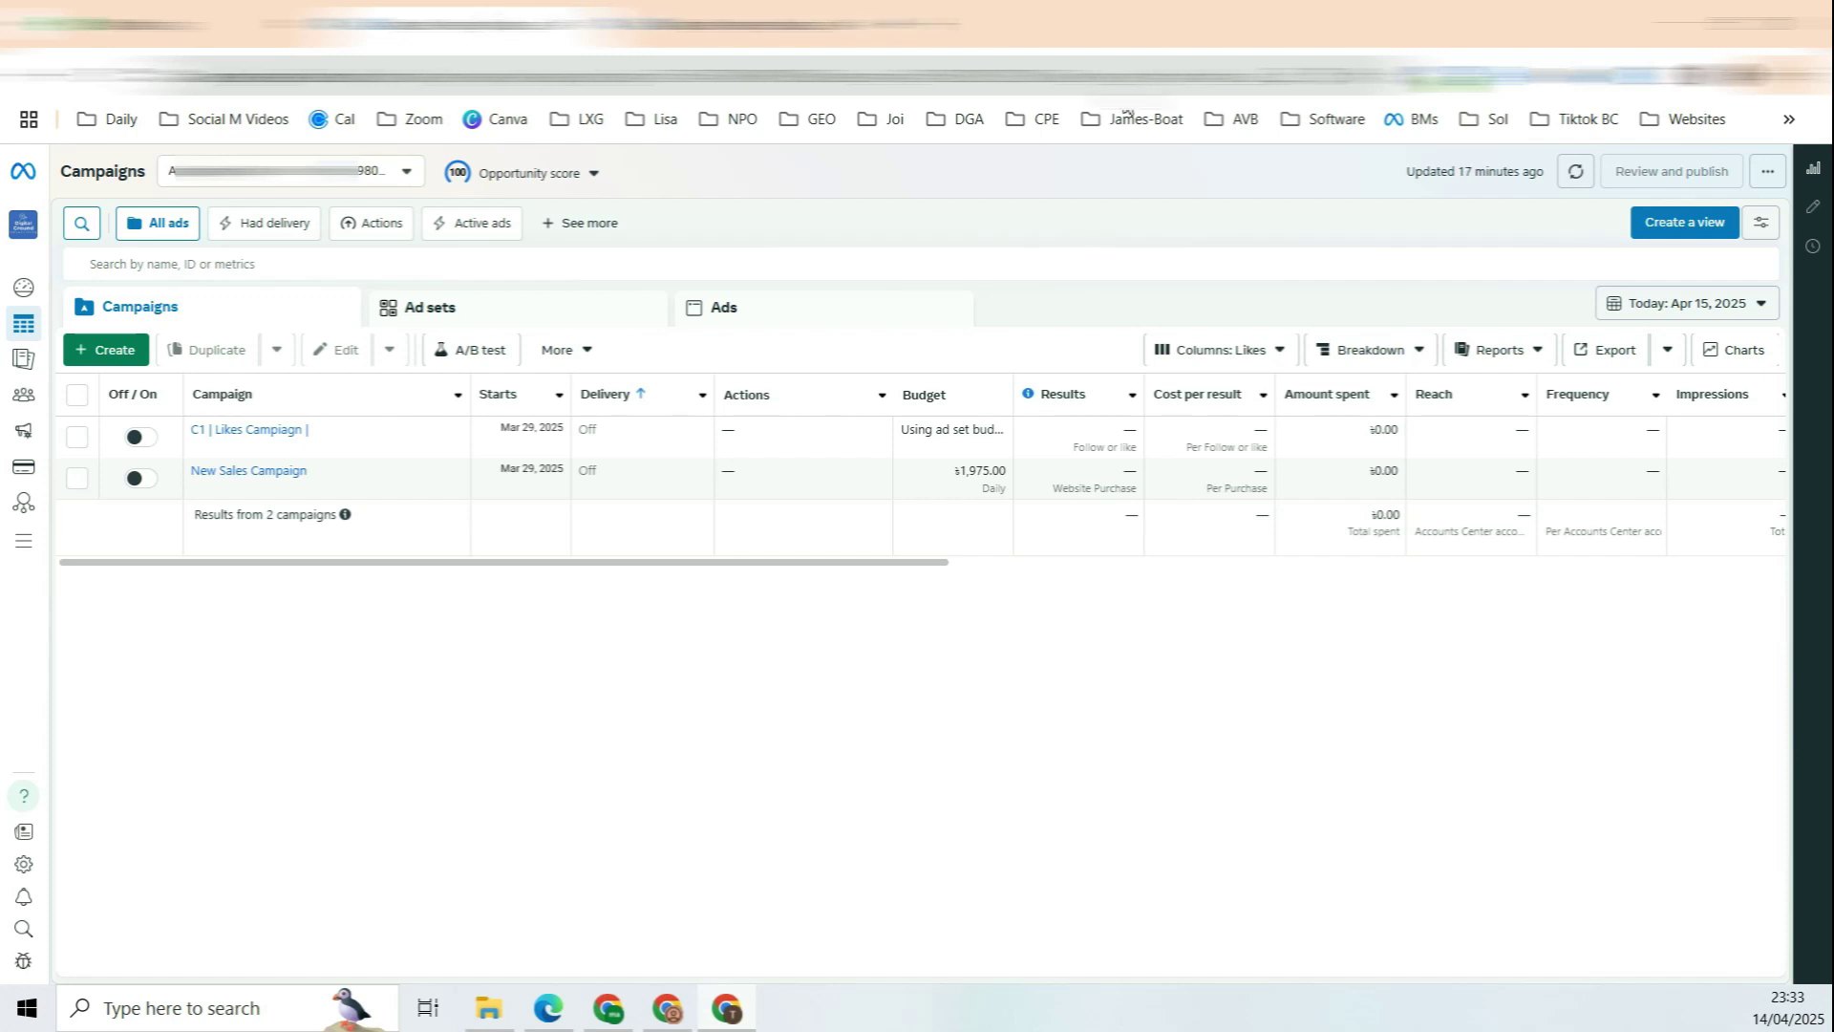
{"action": "left_click", "coordinate": [528, 173]}
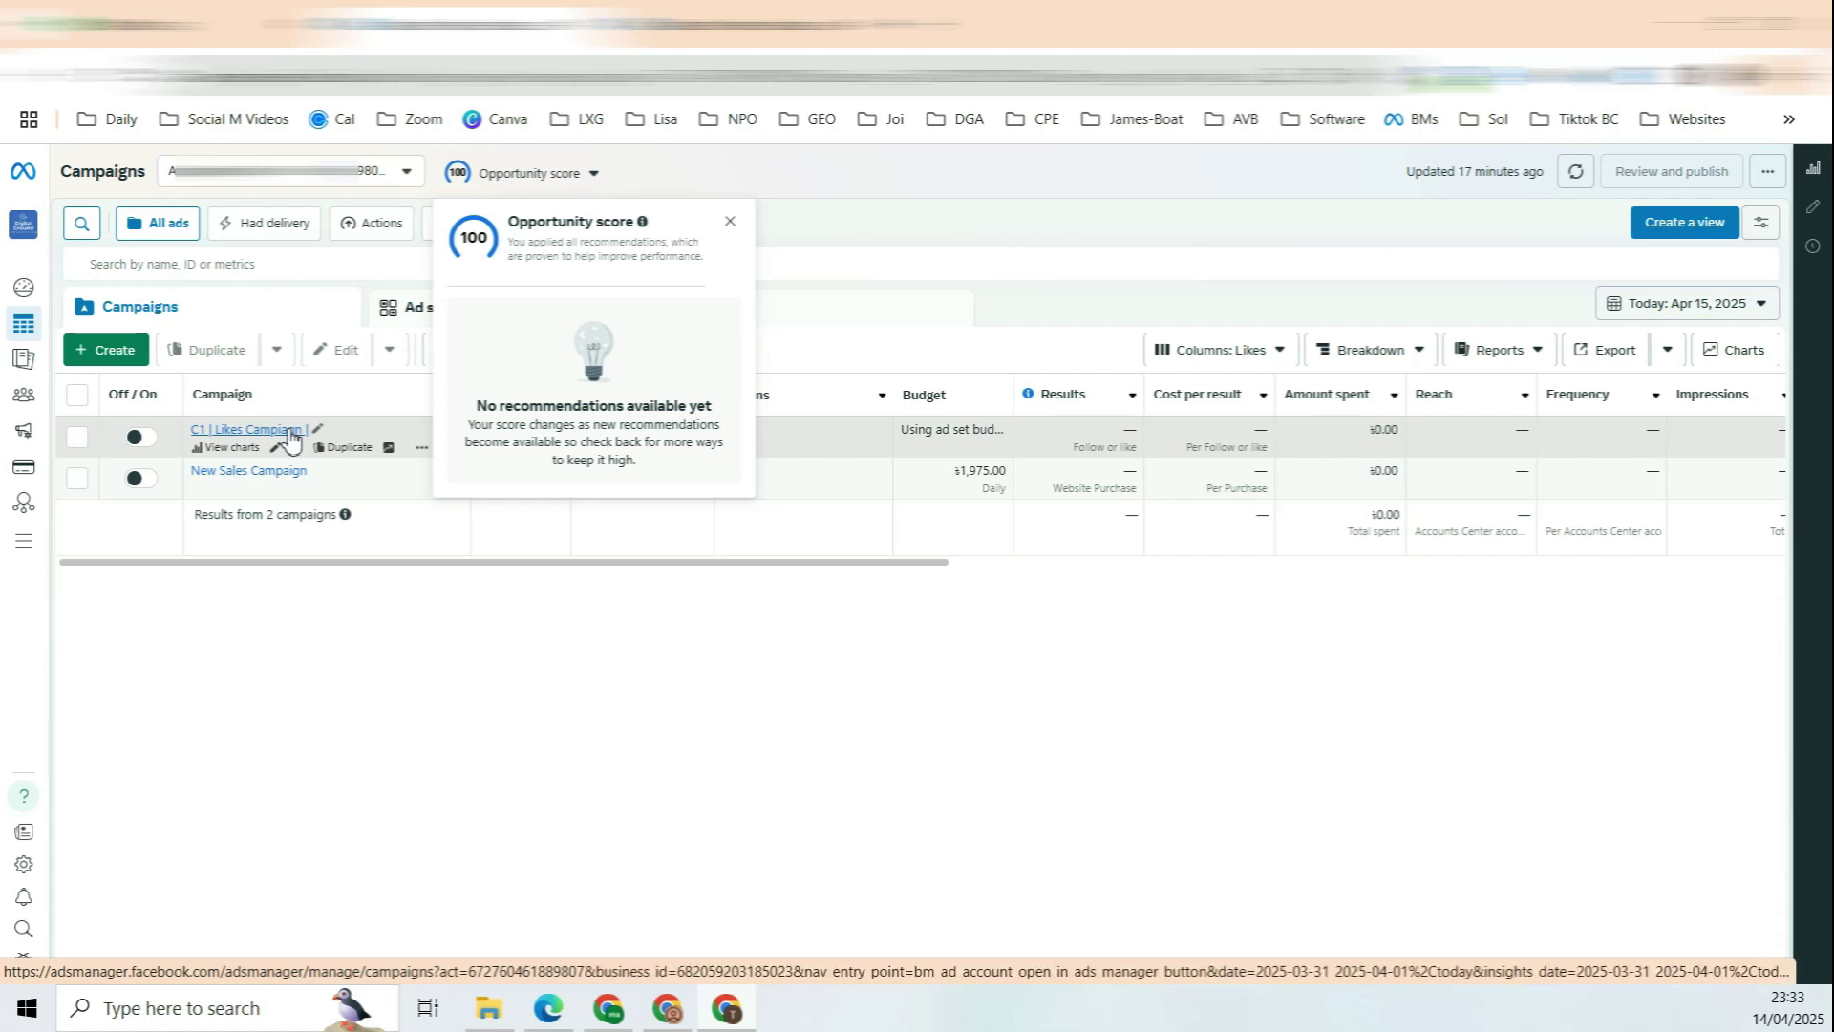
{"action": "left_click", "coordinate": [401, 661]}
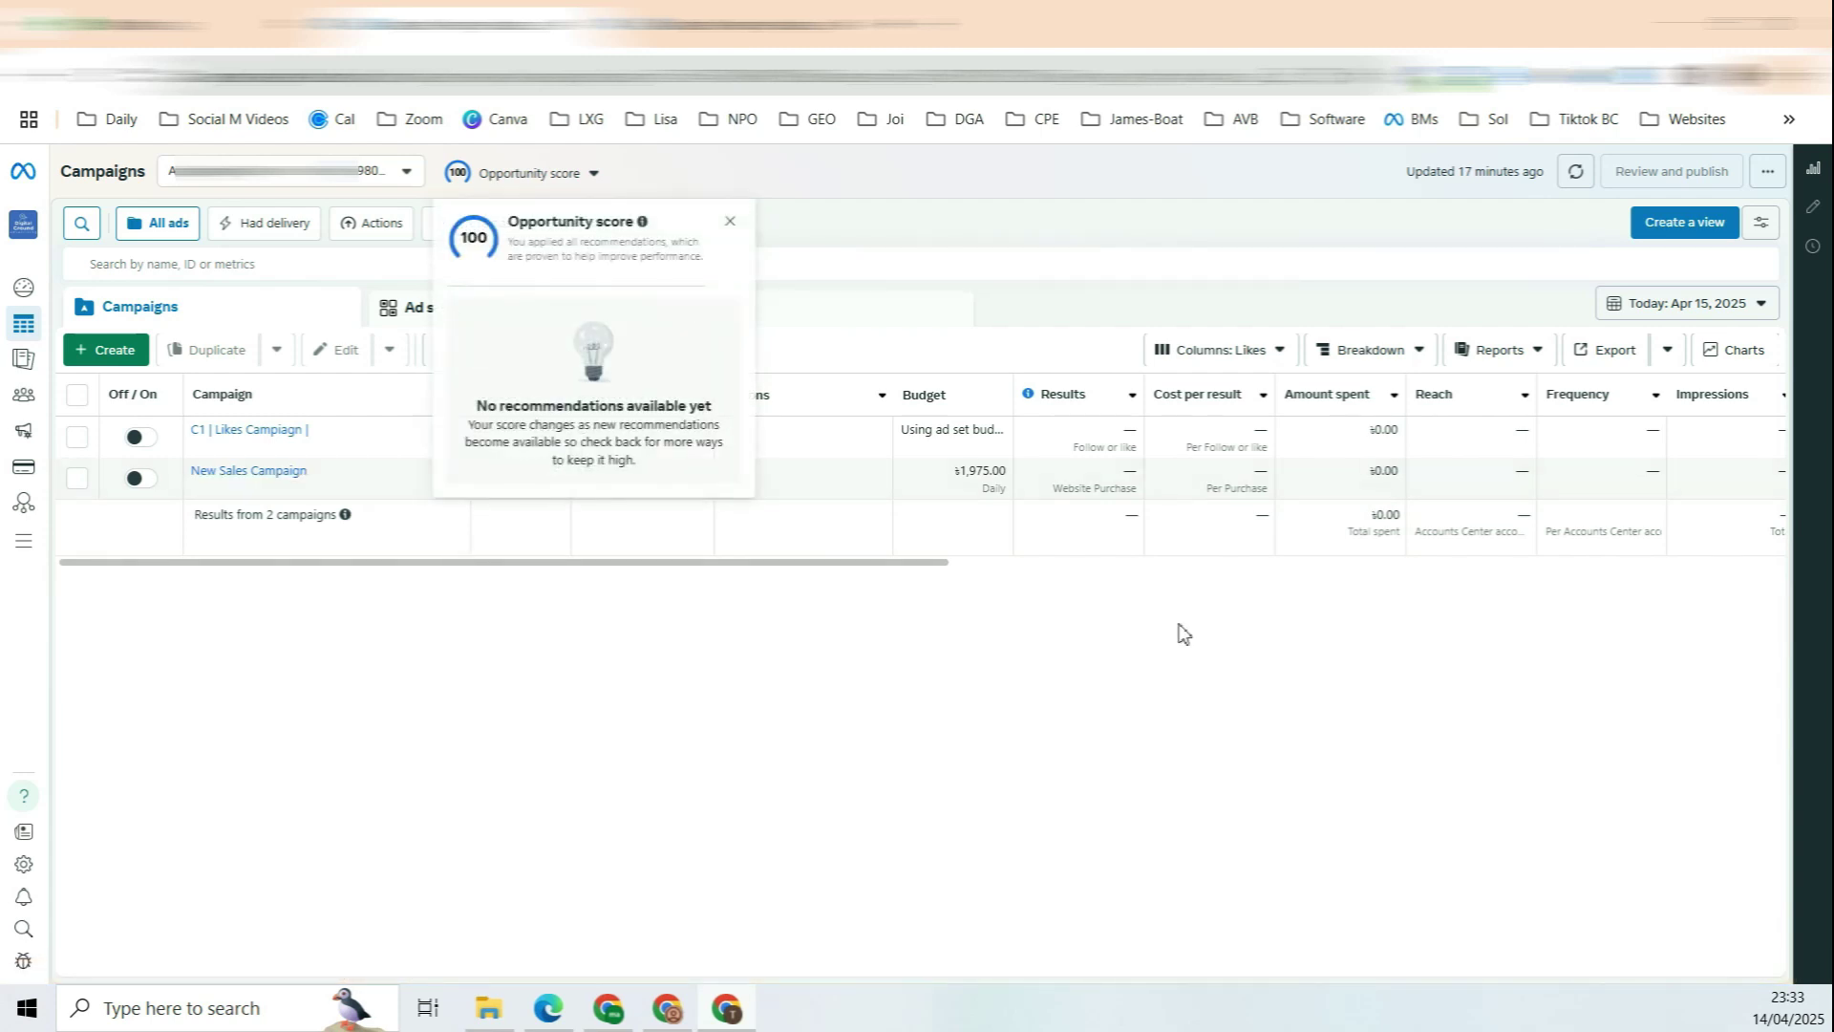
Step: Start a new campaign and choose Sales as its objective, after trying App promotion and Leads
{"action": "left_click", "coordinate": [171, 309]}
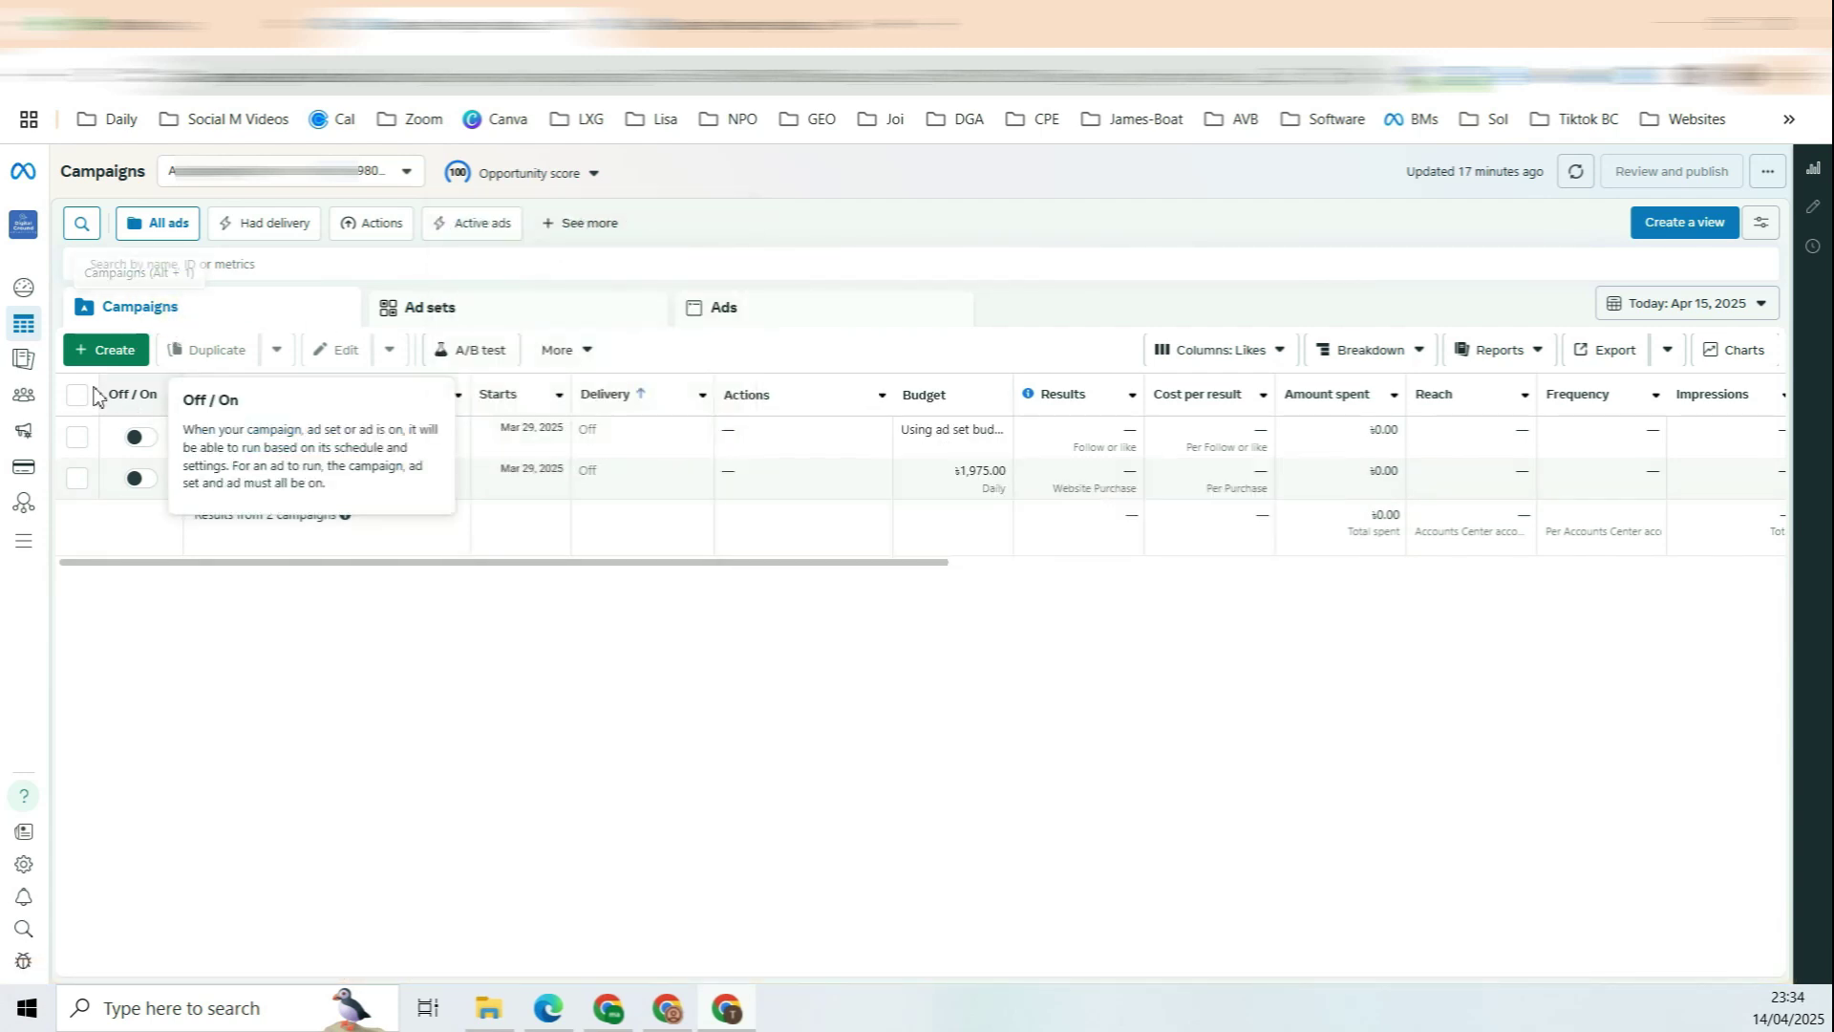
{"action": "left_click", "coordinate": [125, 356]}
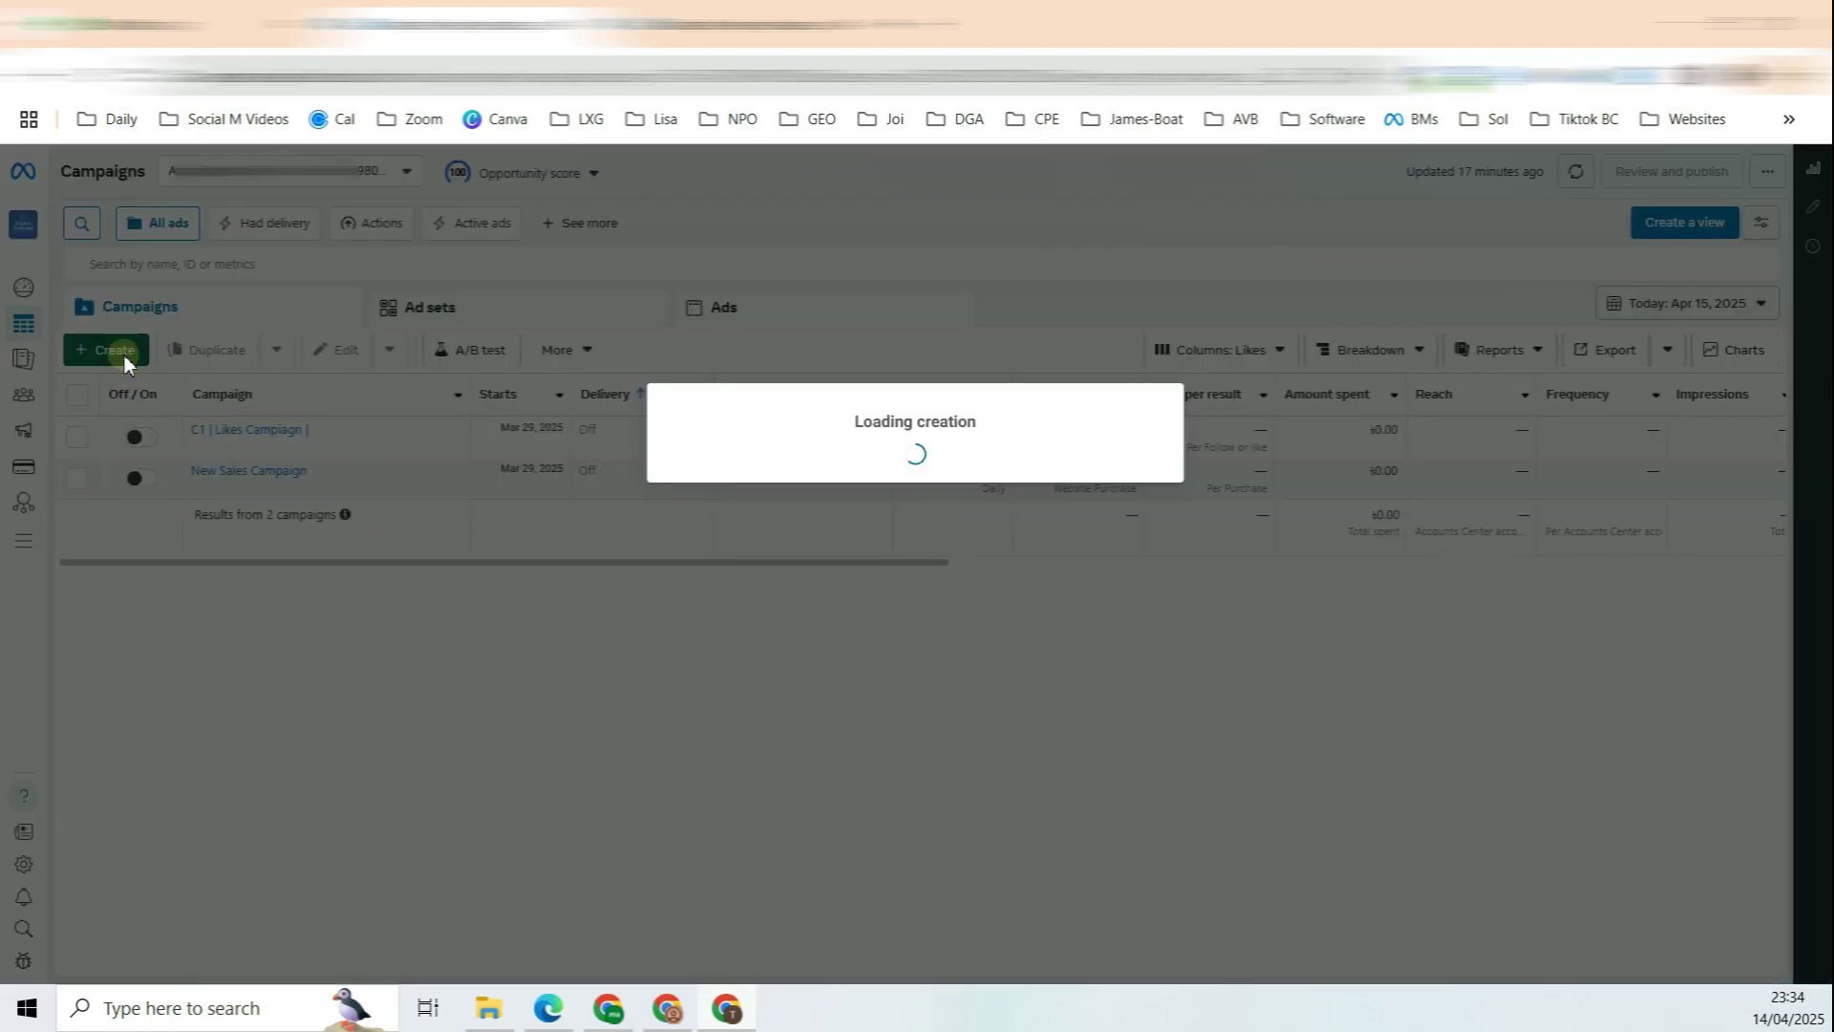
{"action": "left_click", "coordinate": [773, 642]}
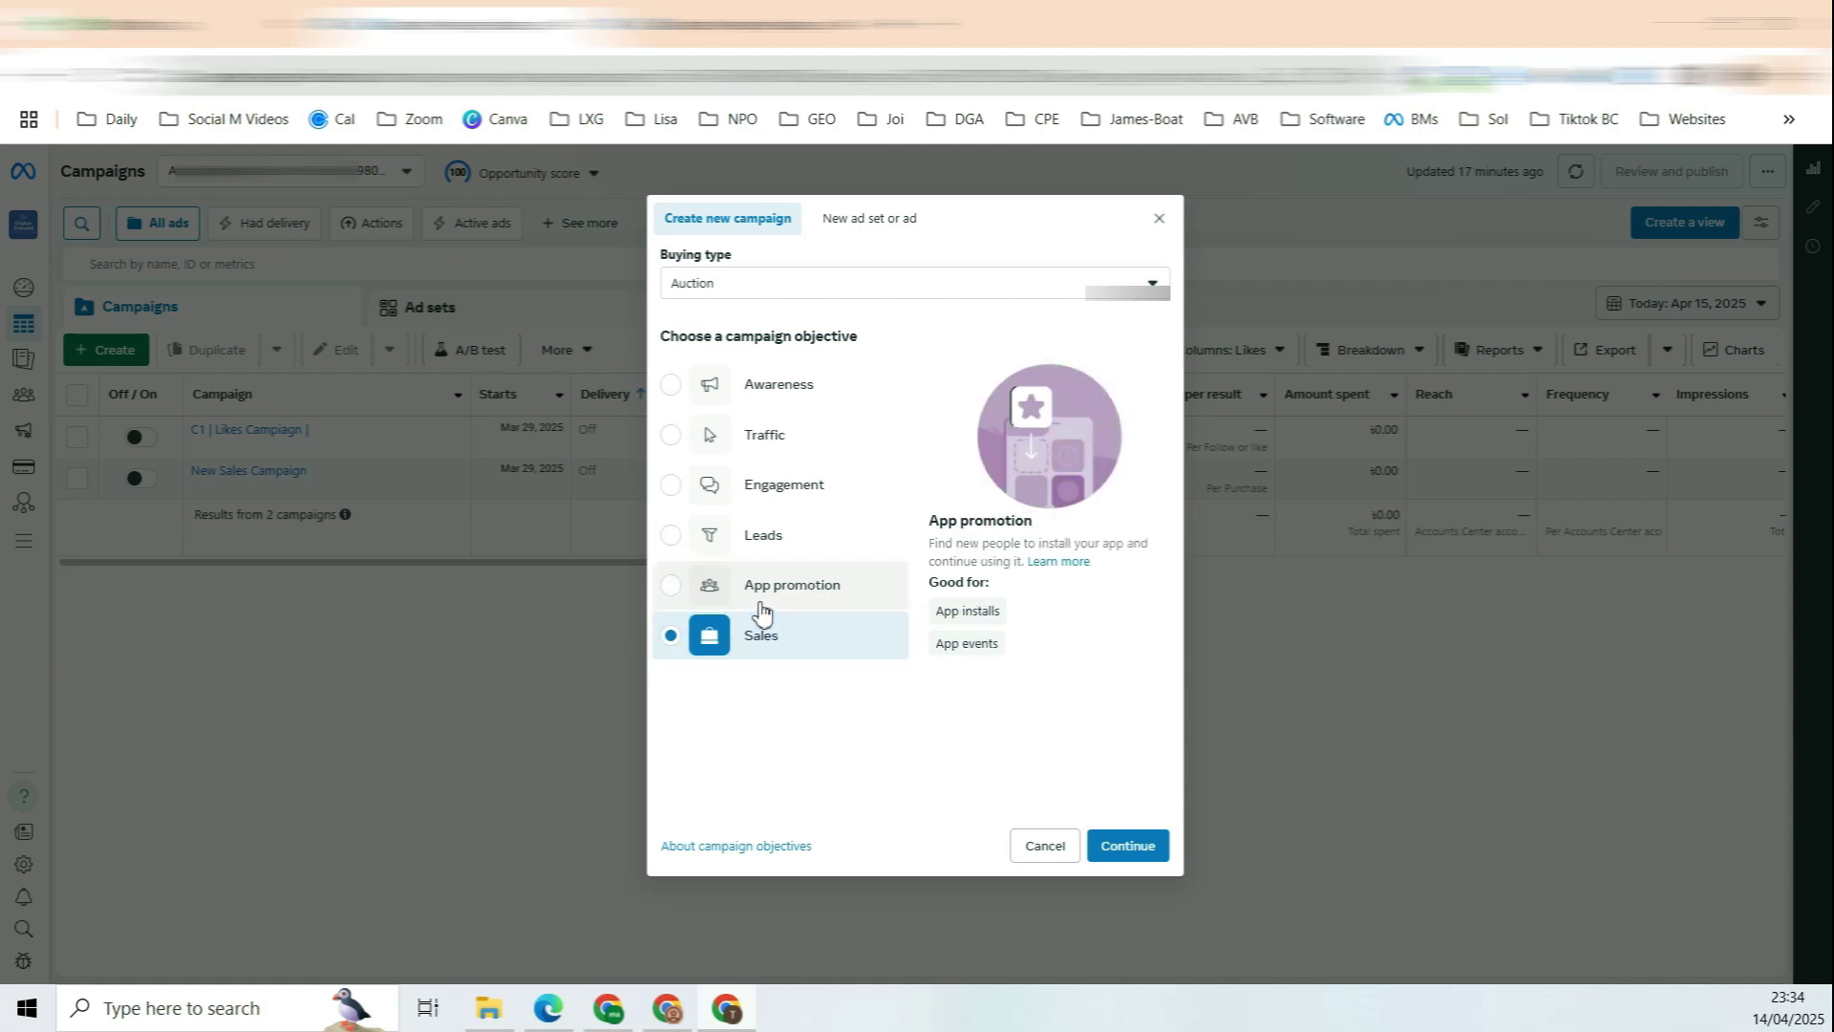
{"action": "left_click", "coordinate": [770, 540]}
{"action": "left_click", "coordinate": [799, 587]}
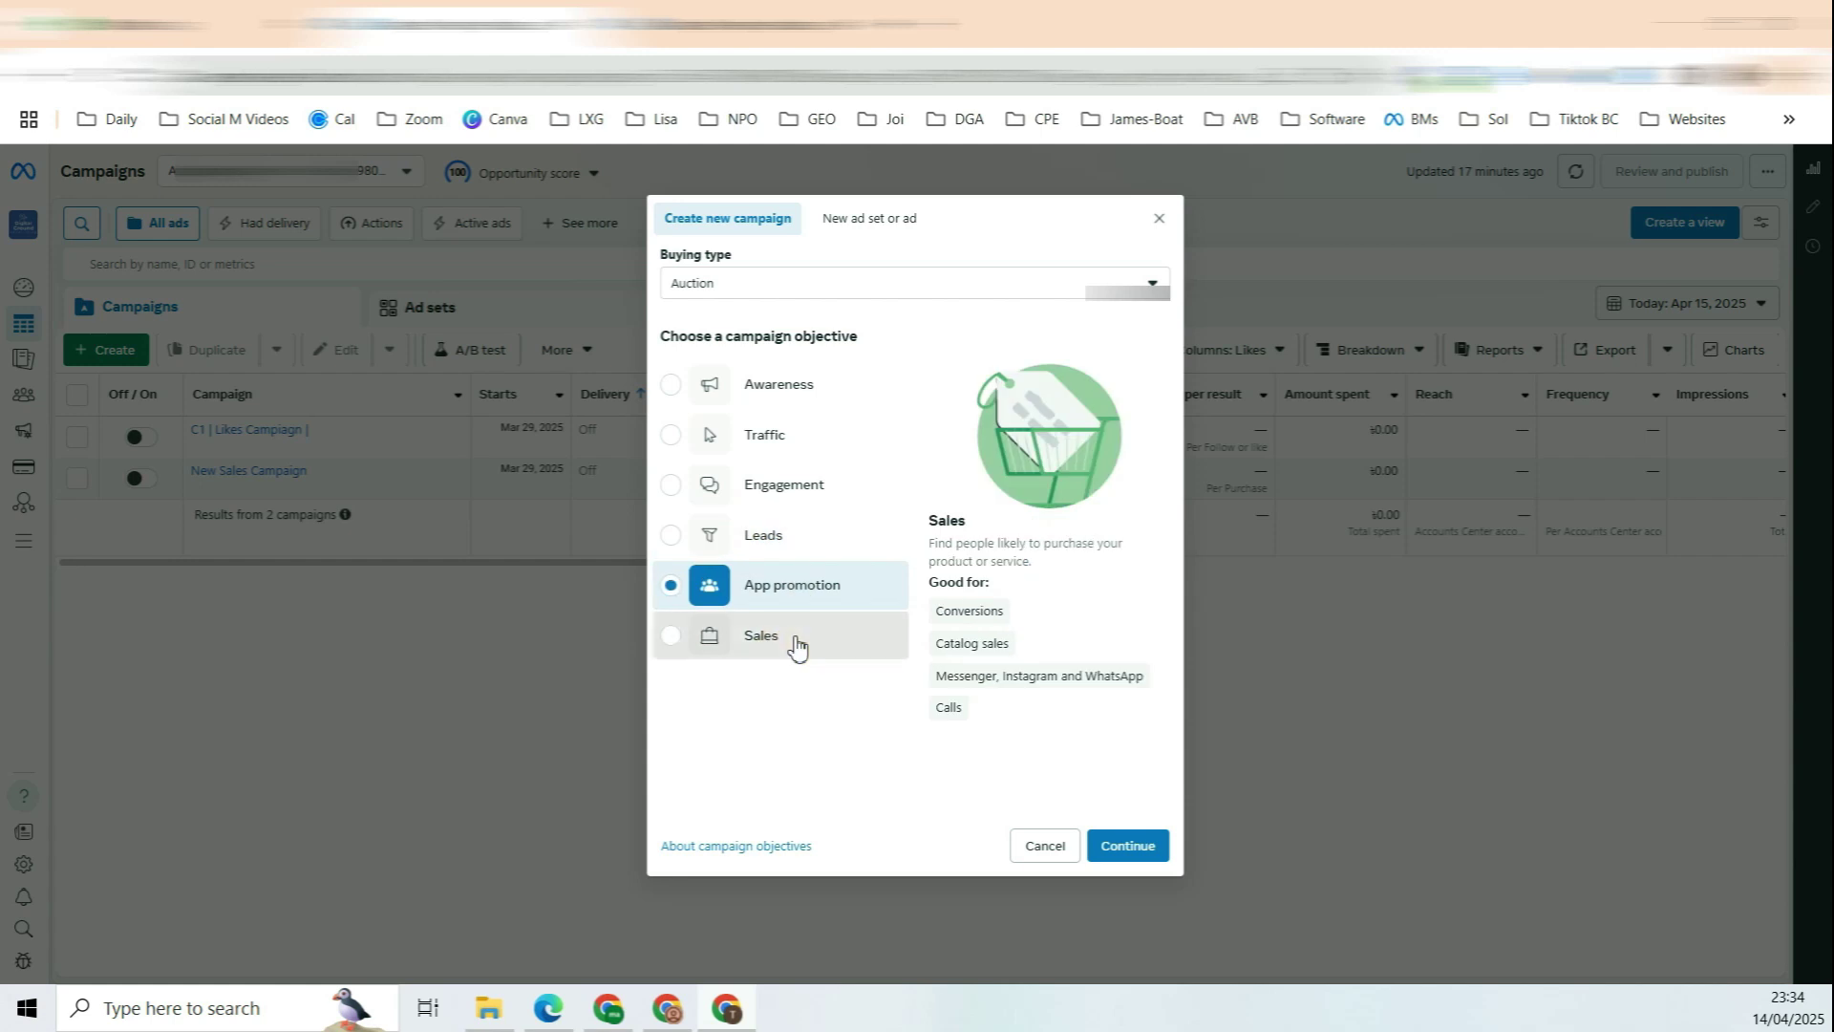
{"action": "left_click", "coordinate": [792, 637]}
{"action": "left_click", "coordinate": [786, 536]}
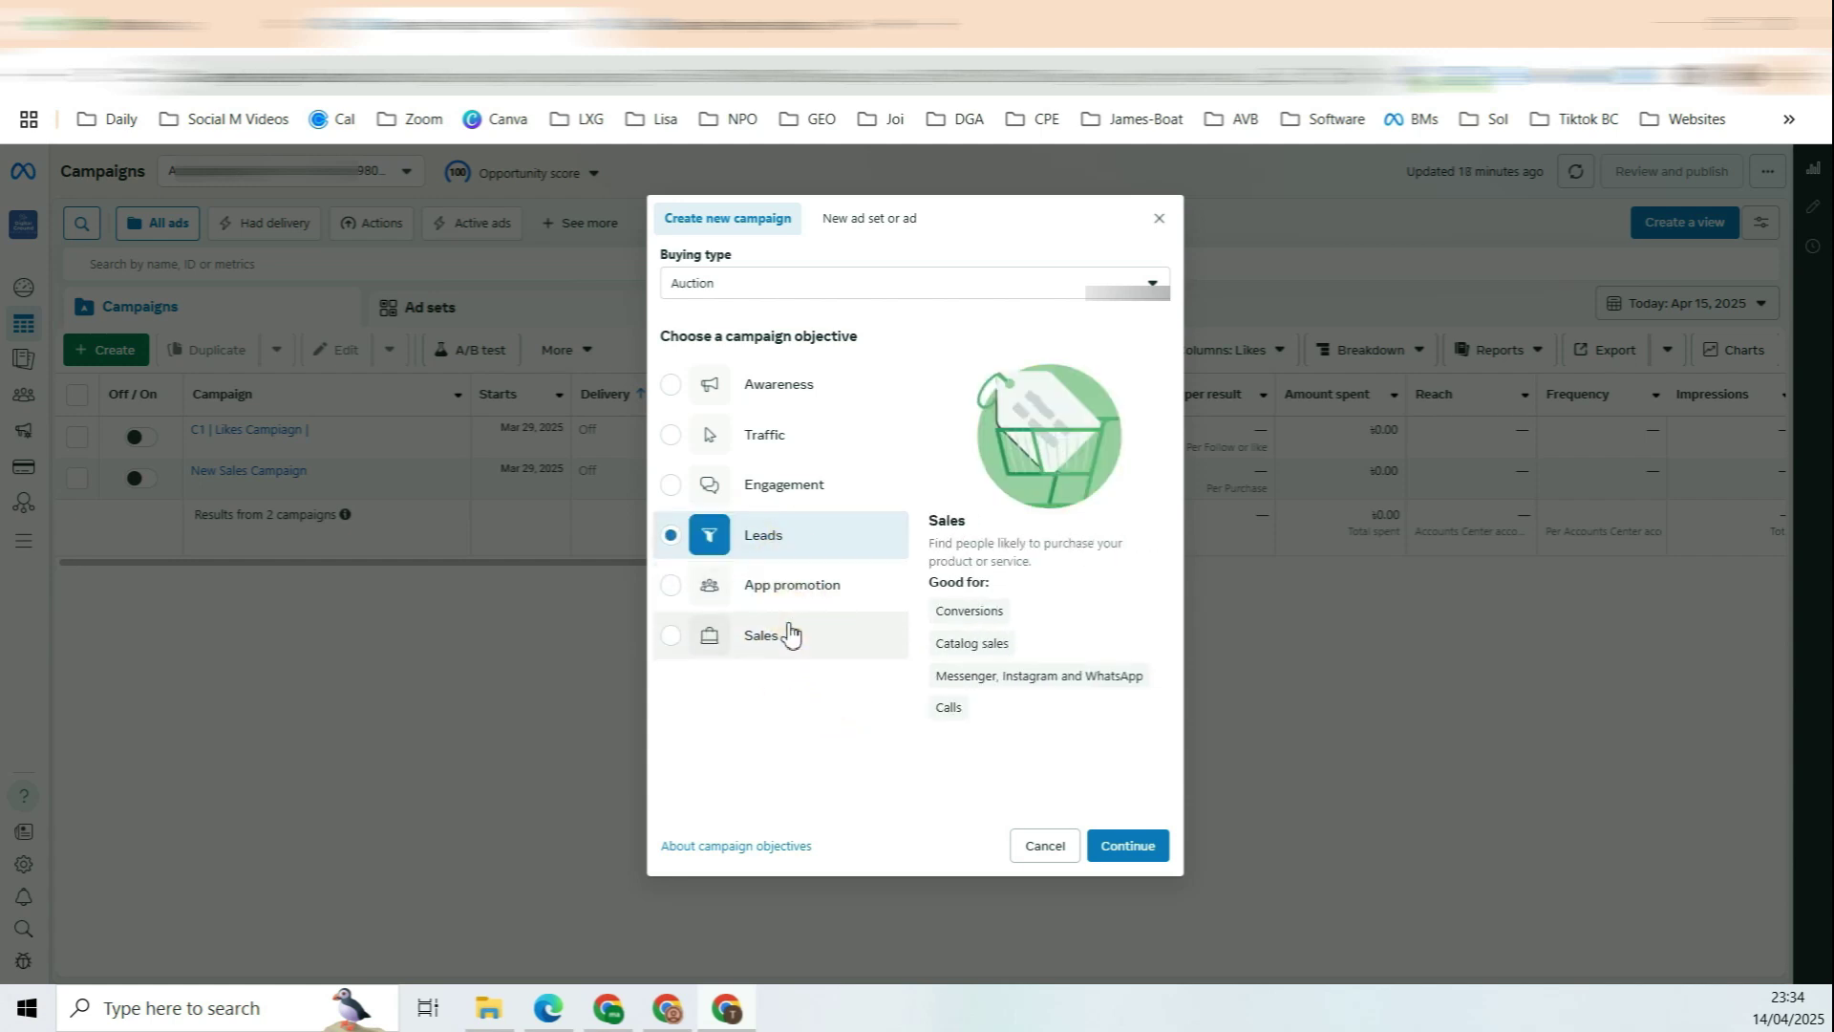
{"action": "left_click", "coordinate": [789, 637]}
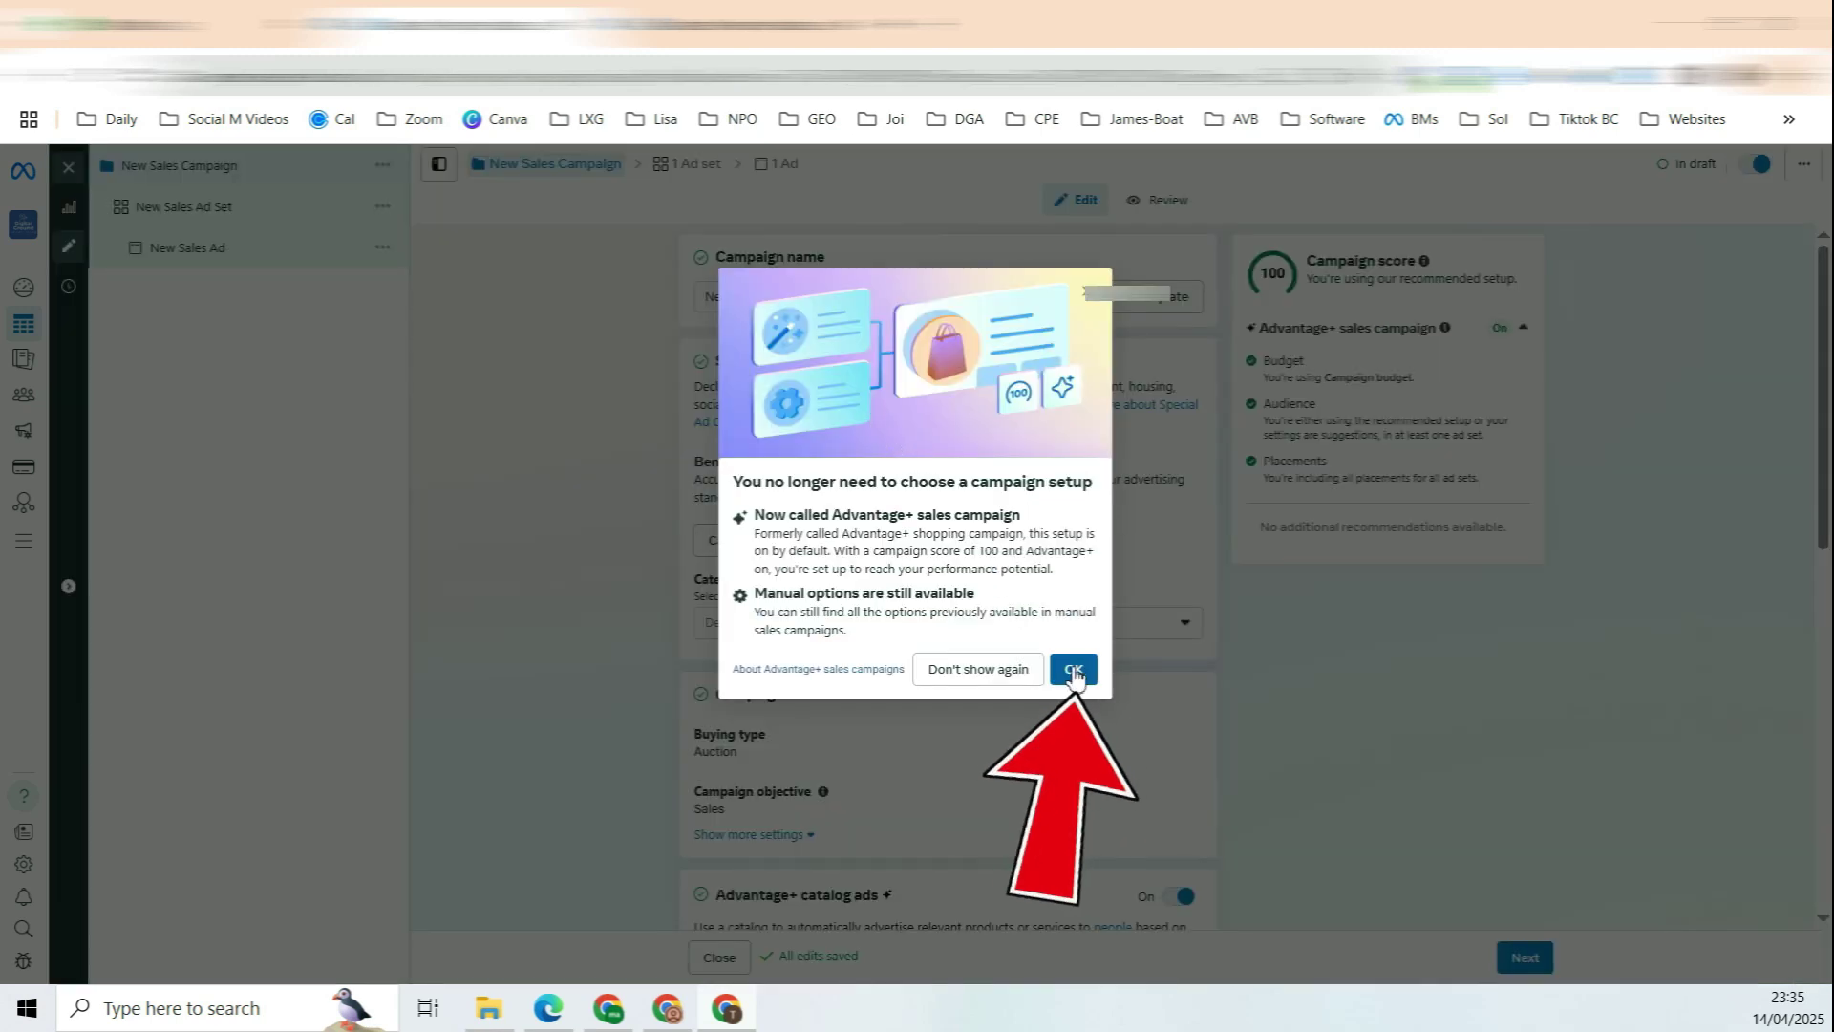
Step: Dismiss the setup notice and review the campaign name C=Example Sales Campaign
{"action": "left_click", "coordinate": [1072, 668]}
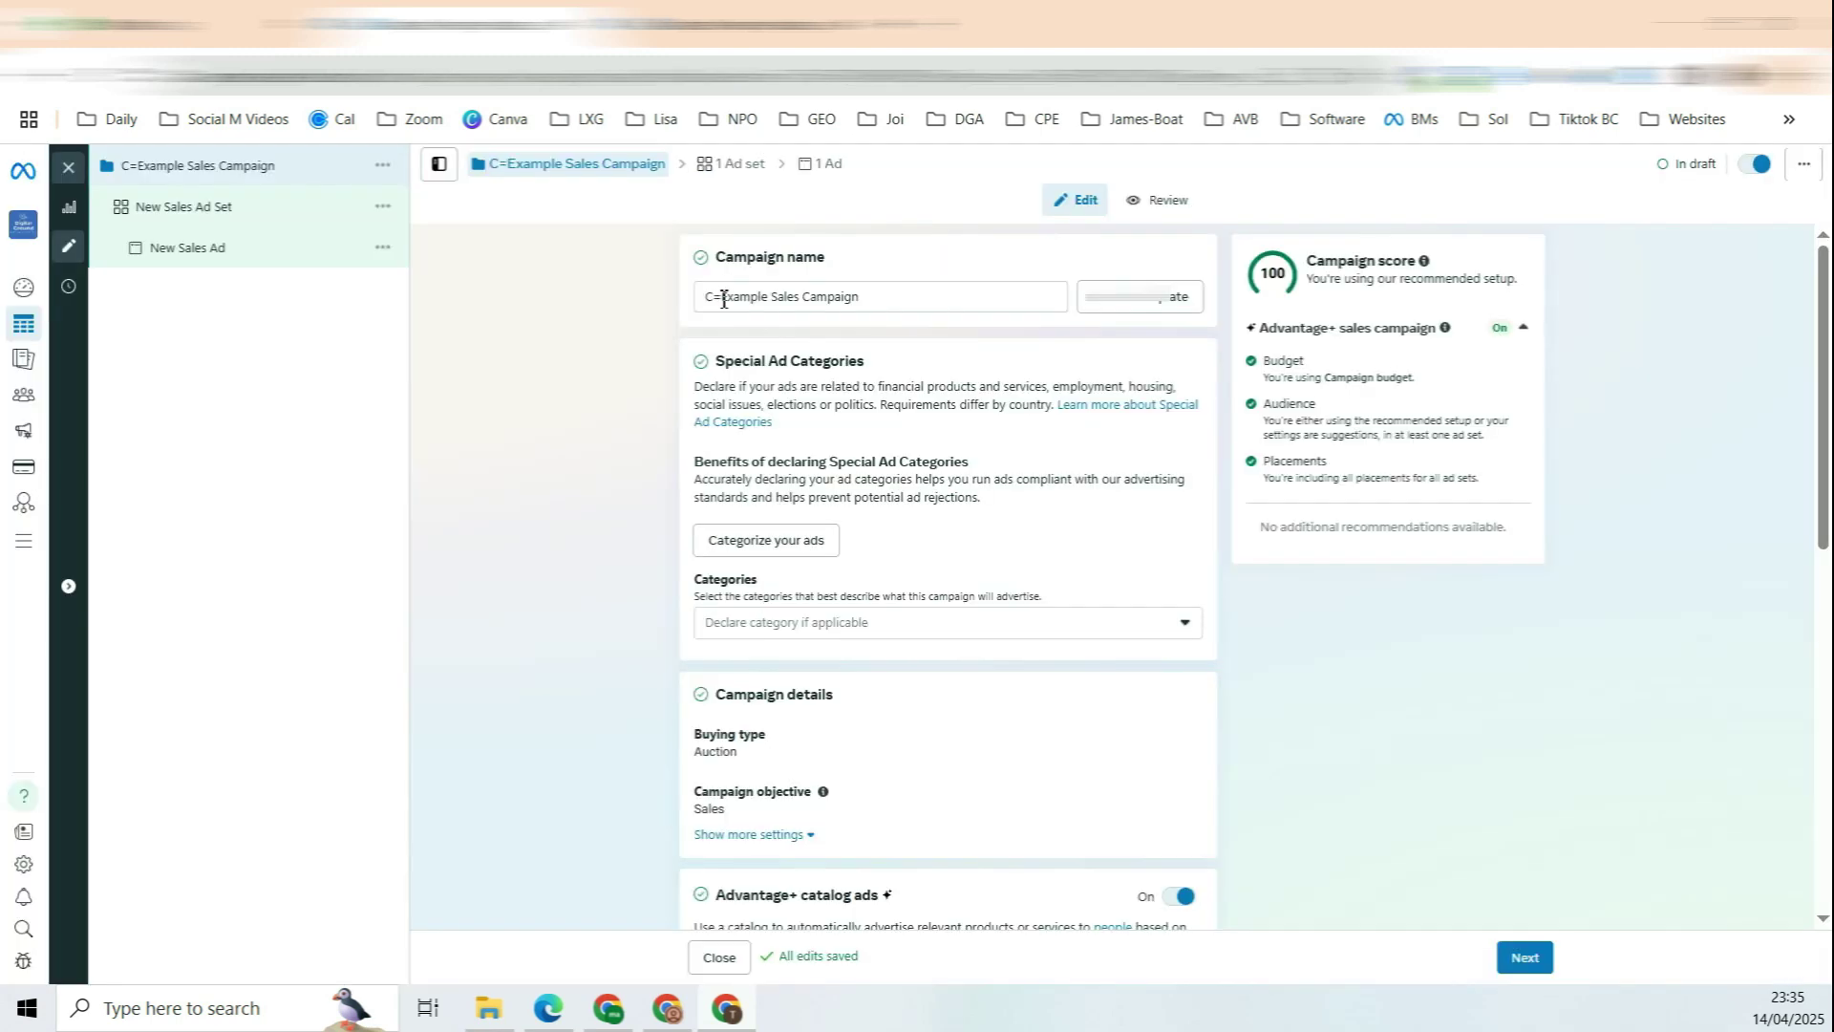
{"action": "left_click_drag", "start_coordinate": [720, 294], "coordinate": [897, 295]}
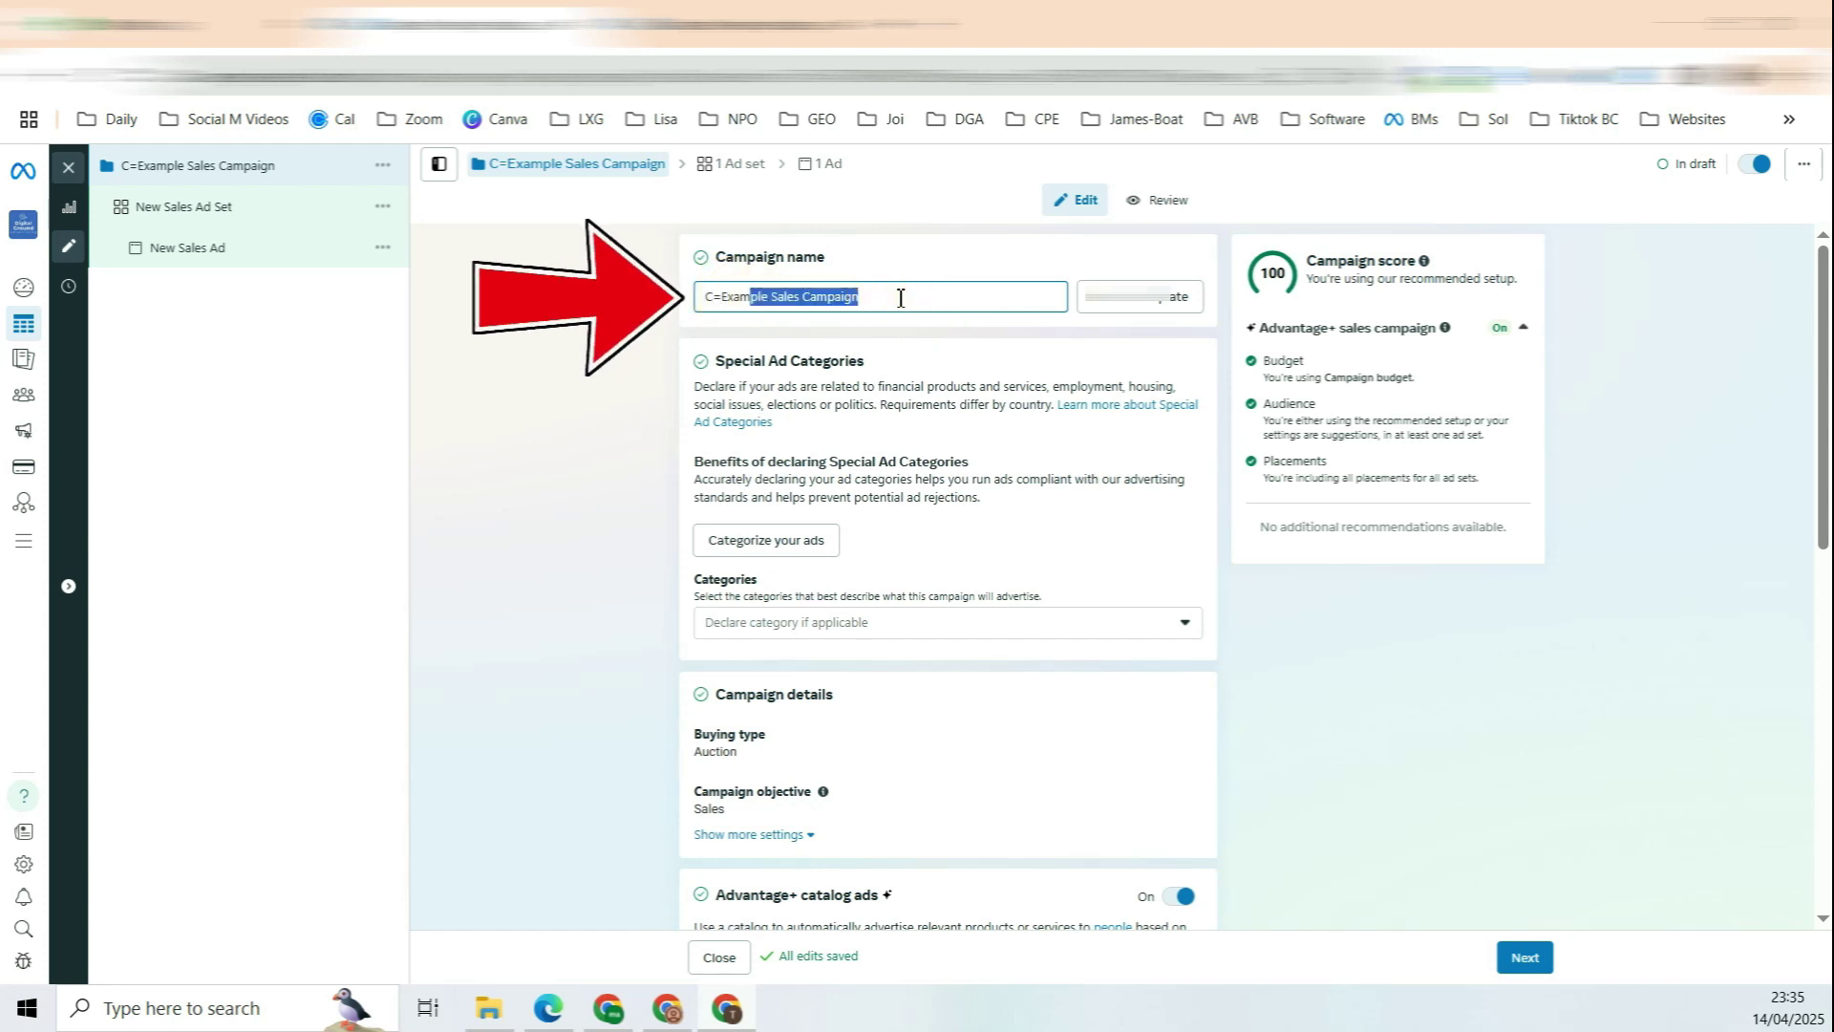
{"action": "left_click_drag", "start_coordinate": [750, 361], "coordinate": [839, 356]}
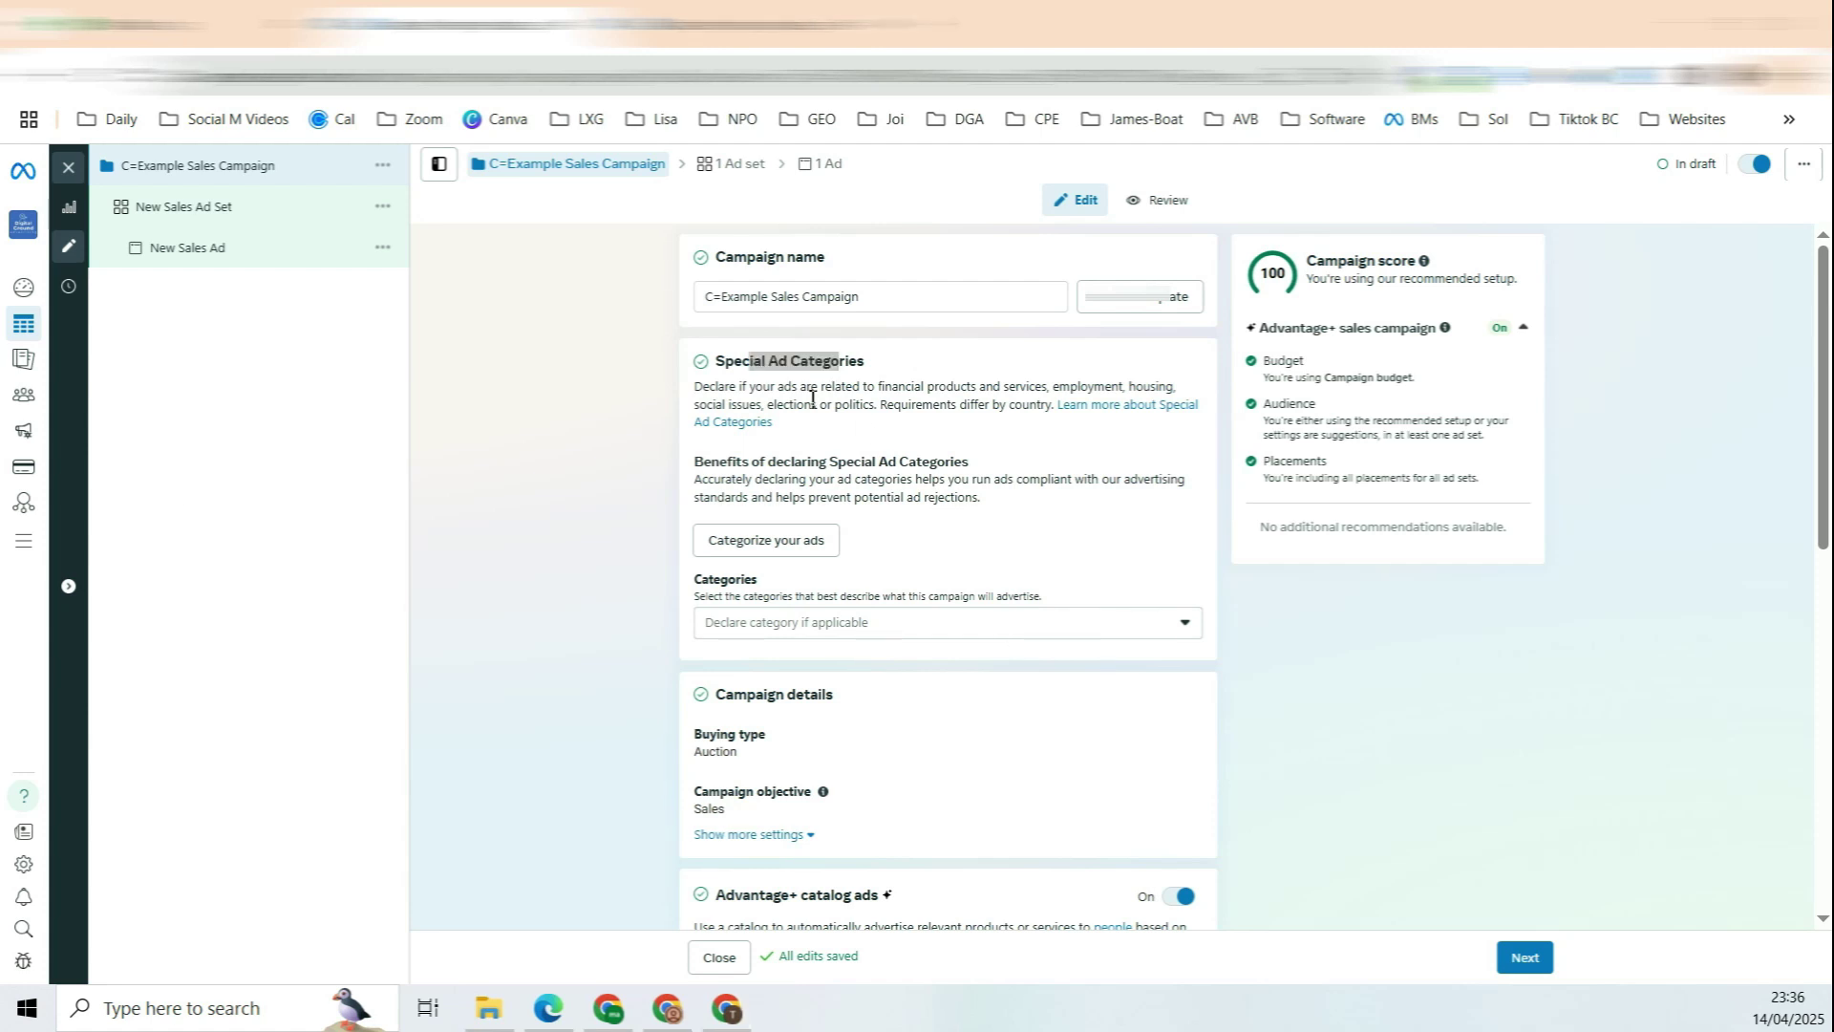
{"action": "left_click", "coordinate": [833, 365]}
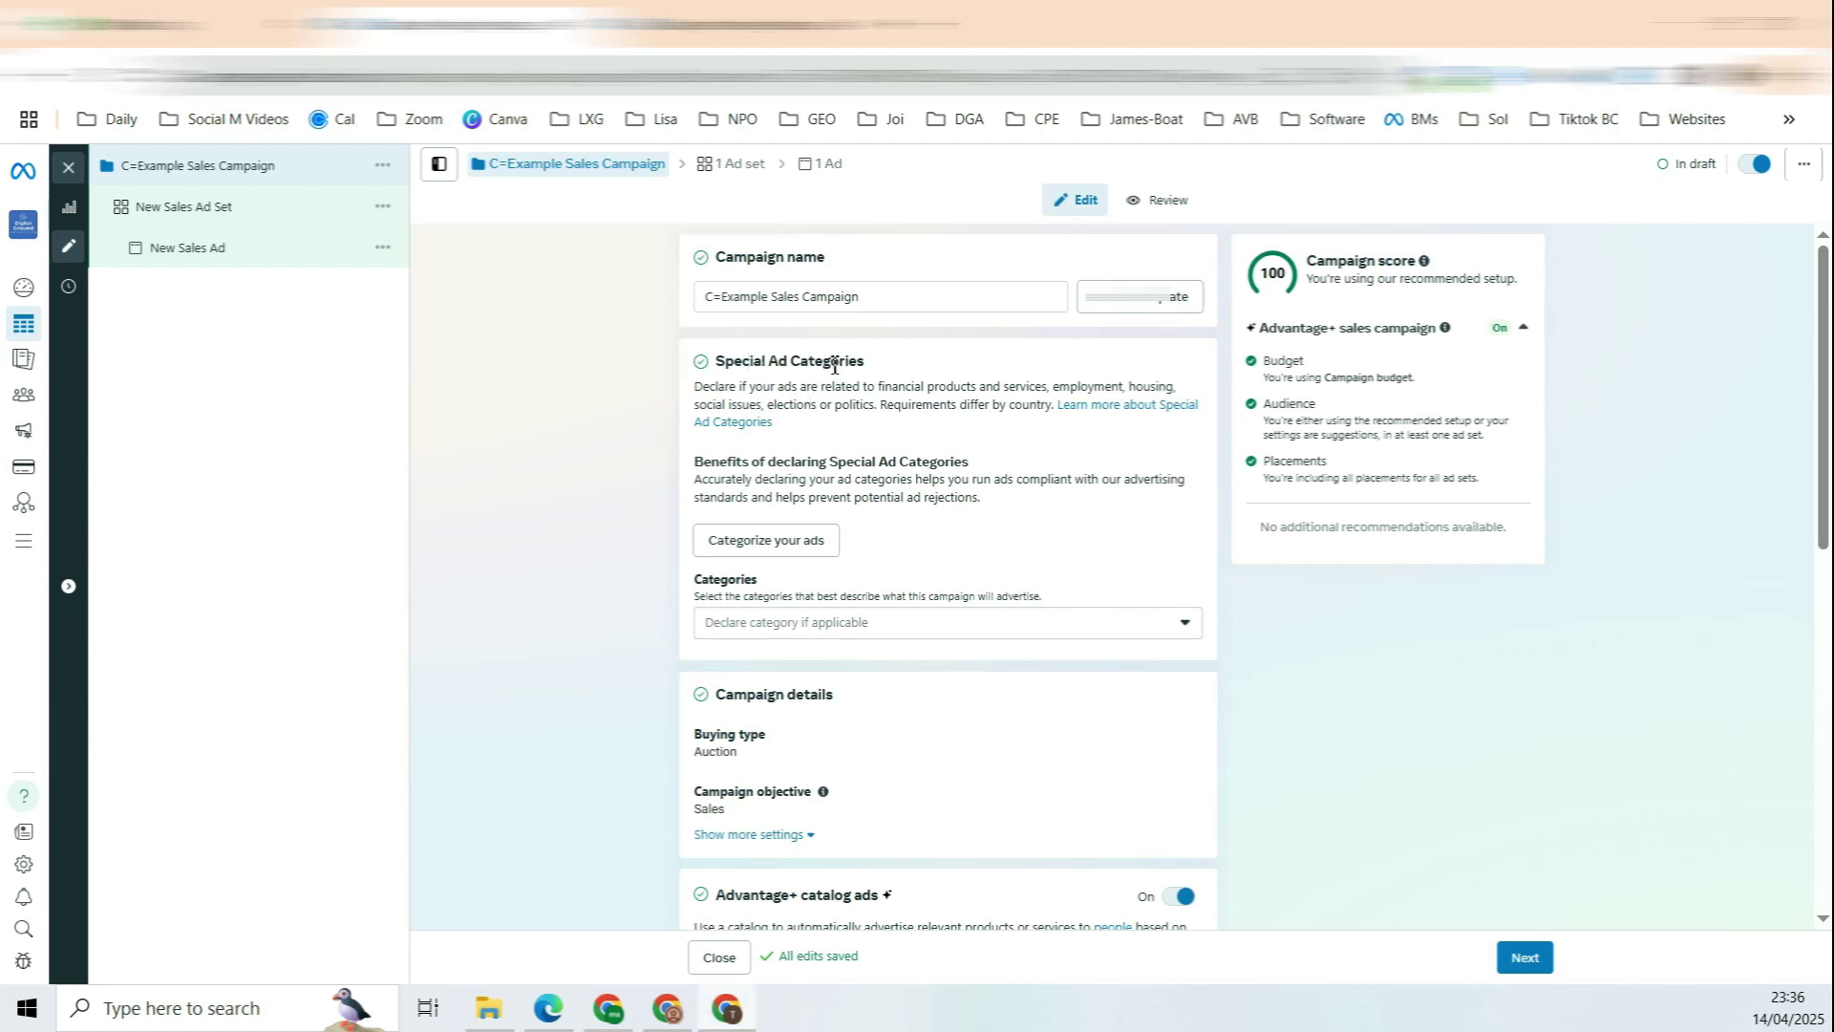
Step: Leave Special Ad Categories empty, closing the category list without picking one
{"action": "left_click", "coordinate": [1146, 627]}
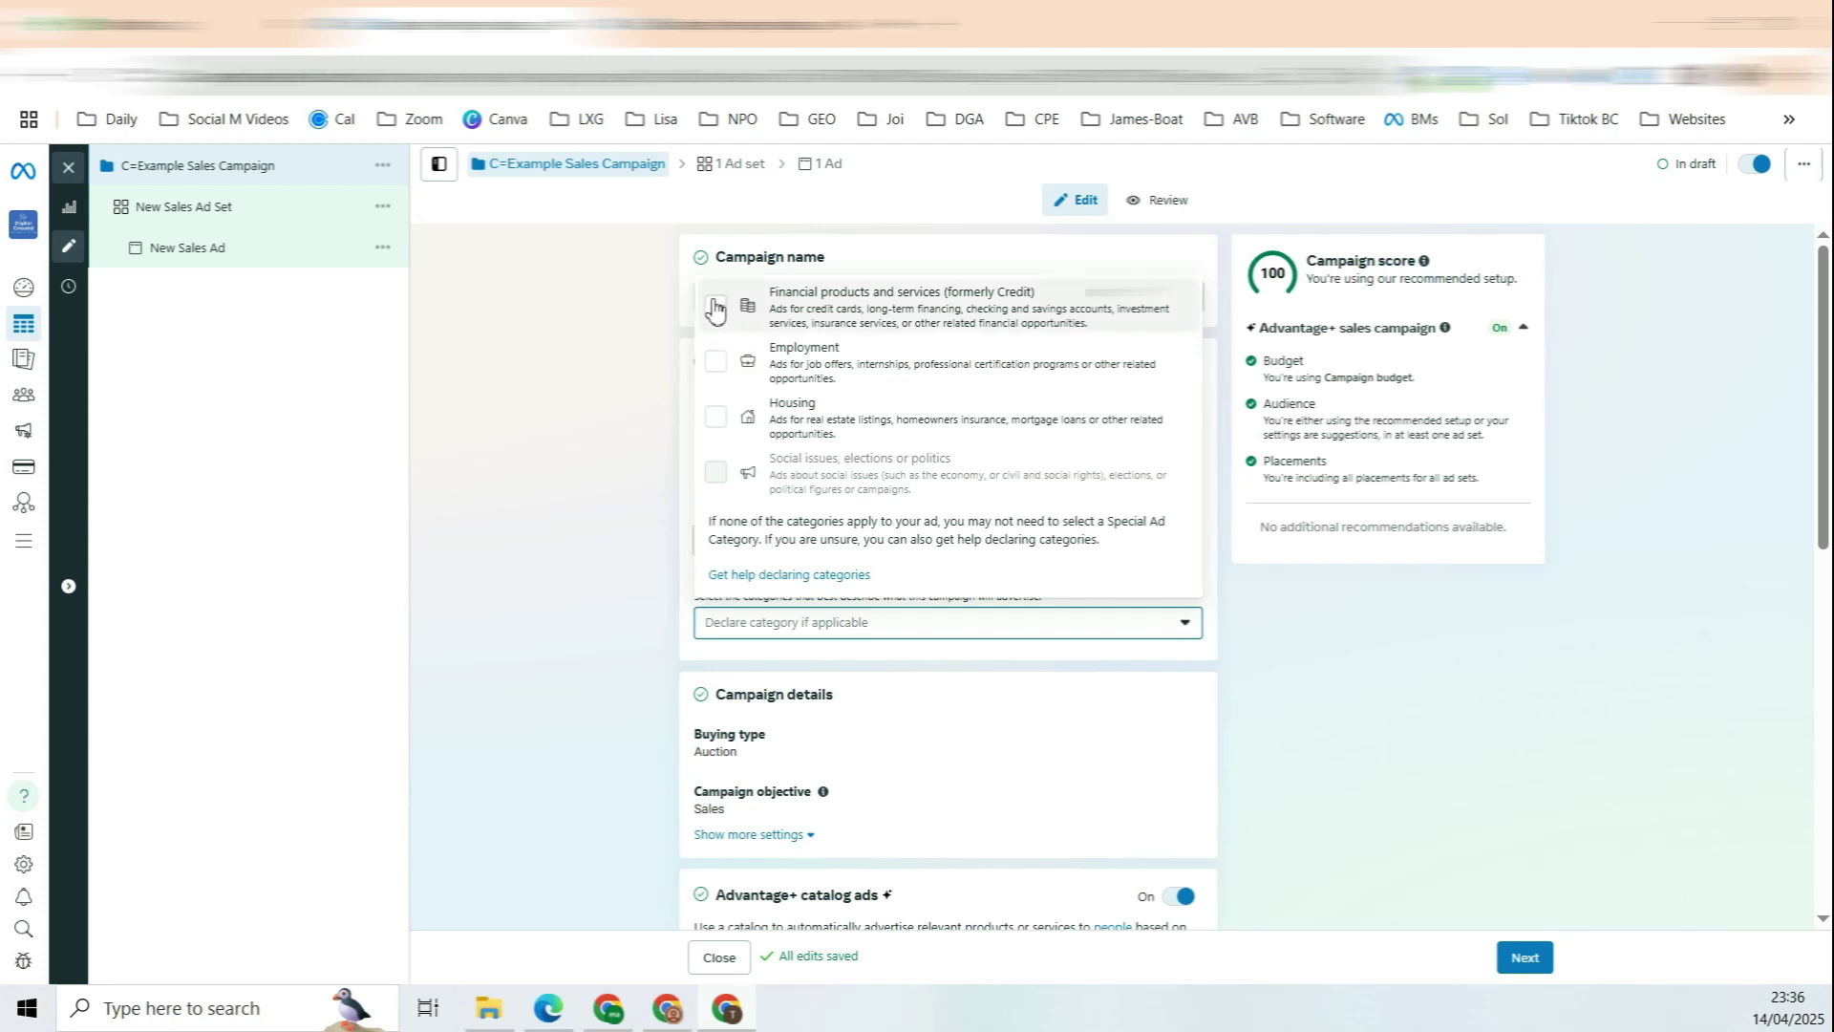
{"action": "left_click", "coordinate": [622, 360]}
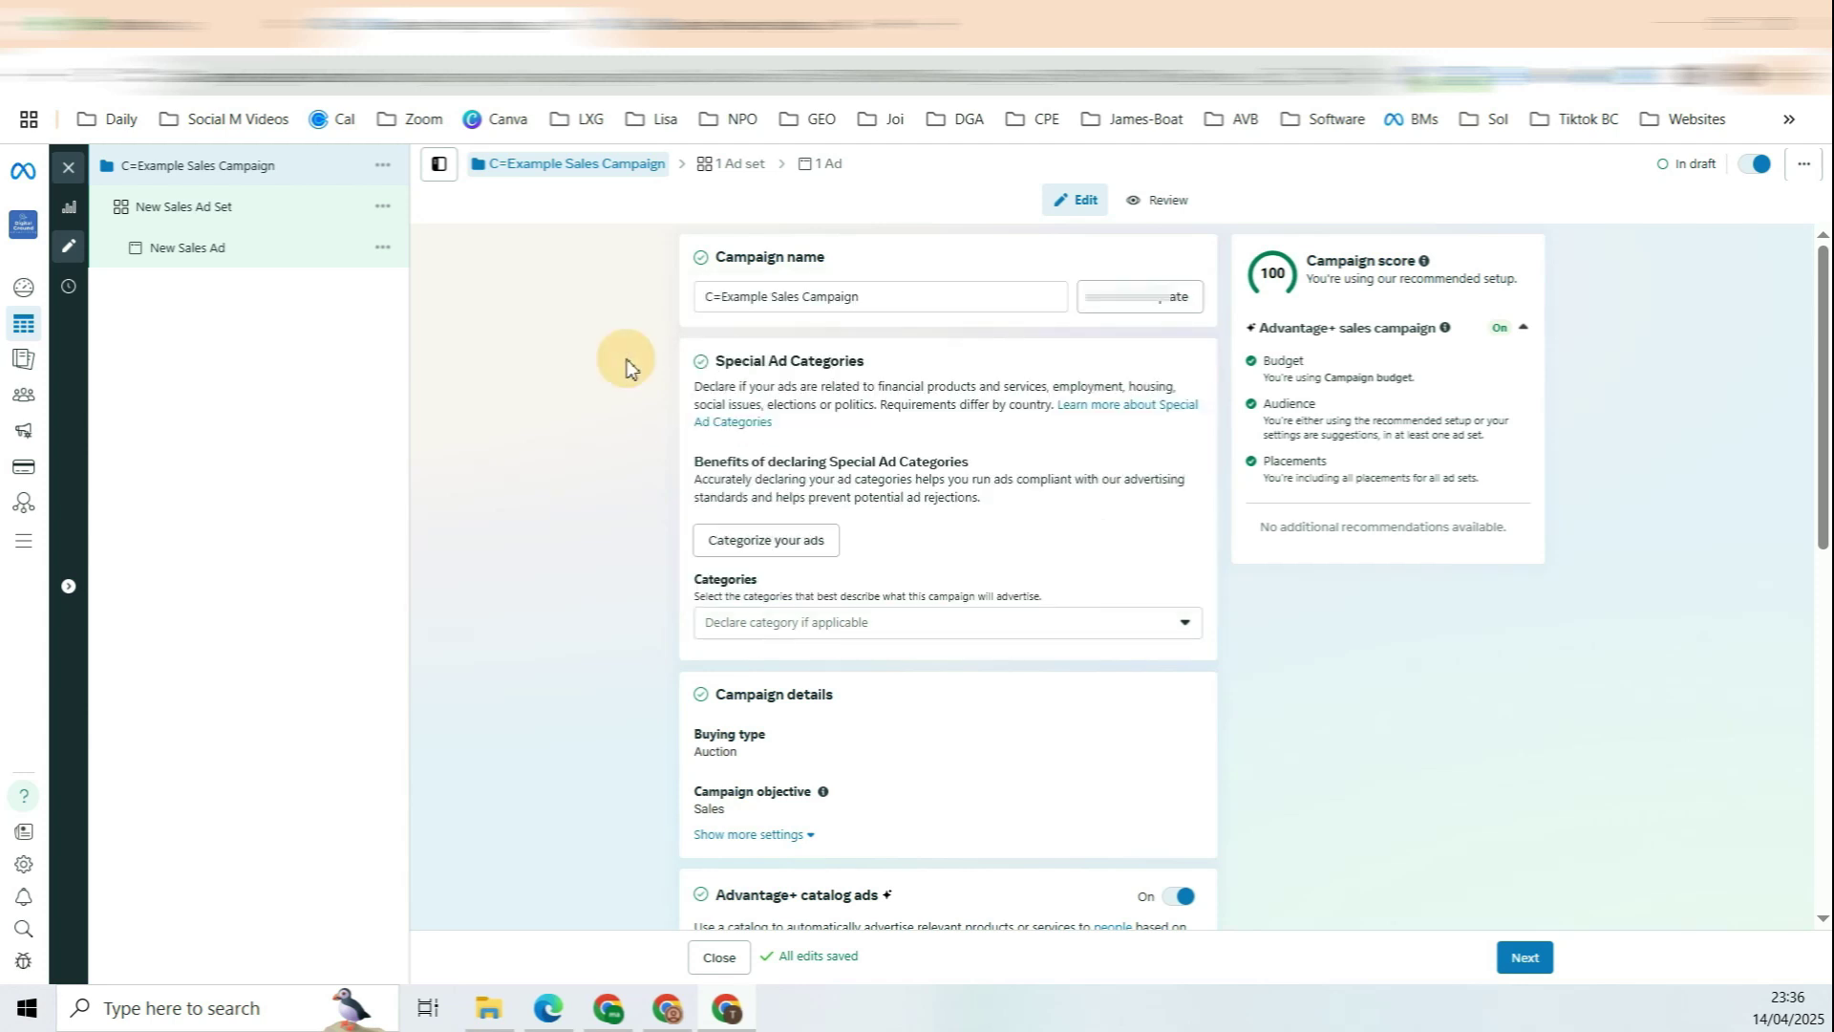
{"action": "left_click_drag", "start_coordinate": [738, 365], "coordinate": [837, 387]}
{"action": "left_click", "coordinate": [827, 357]}
{"action": "left_click_drag", "start_coordinate": [763, 363], "coordinate": [822, 365]}
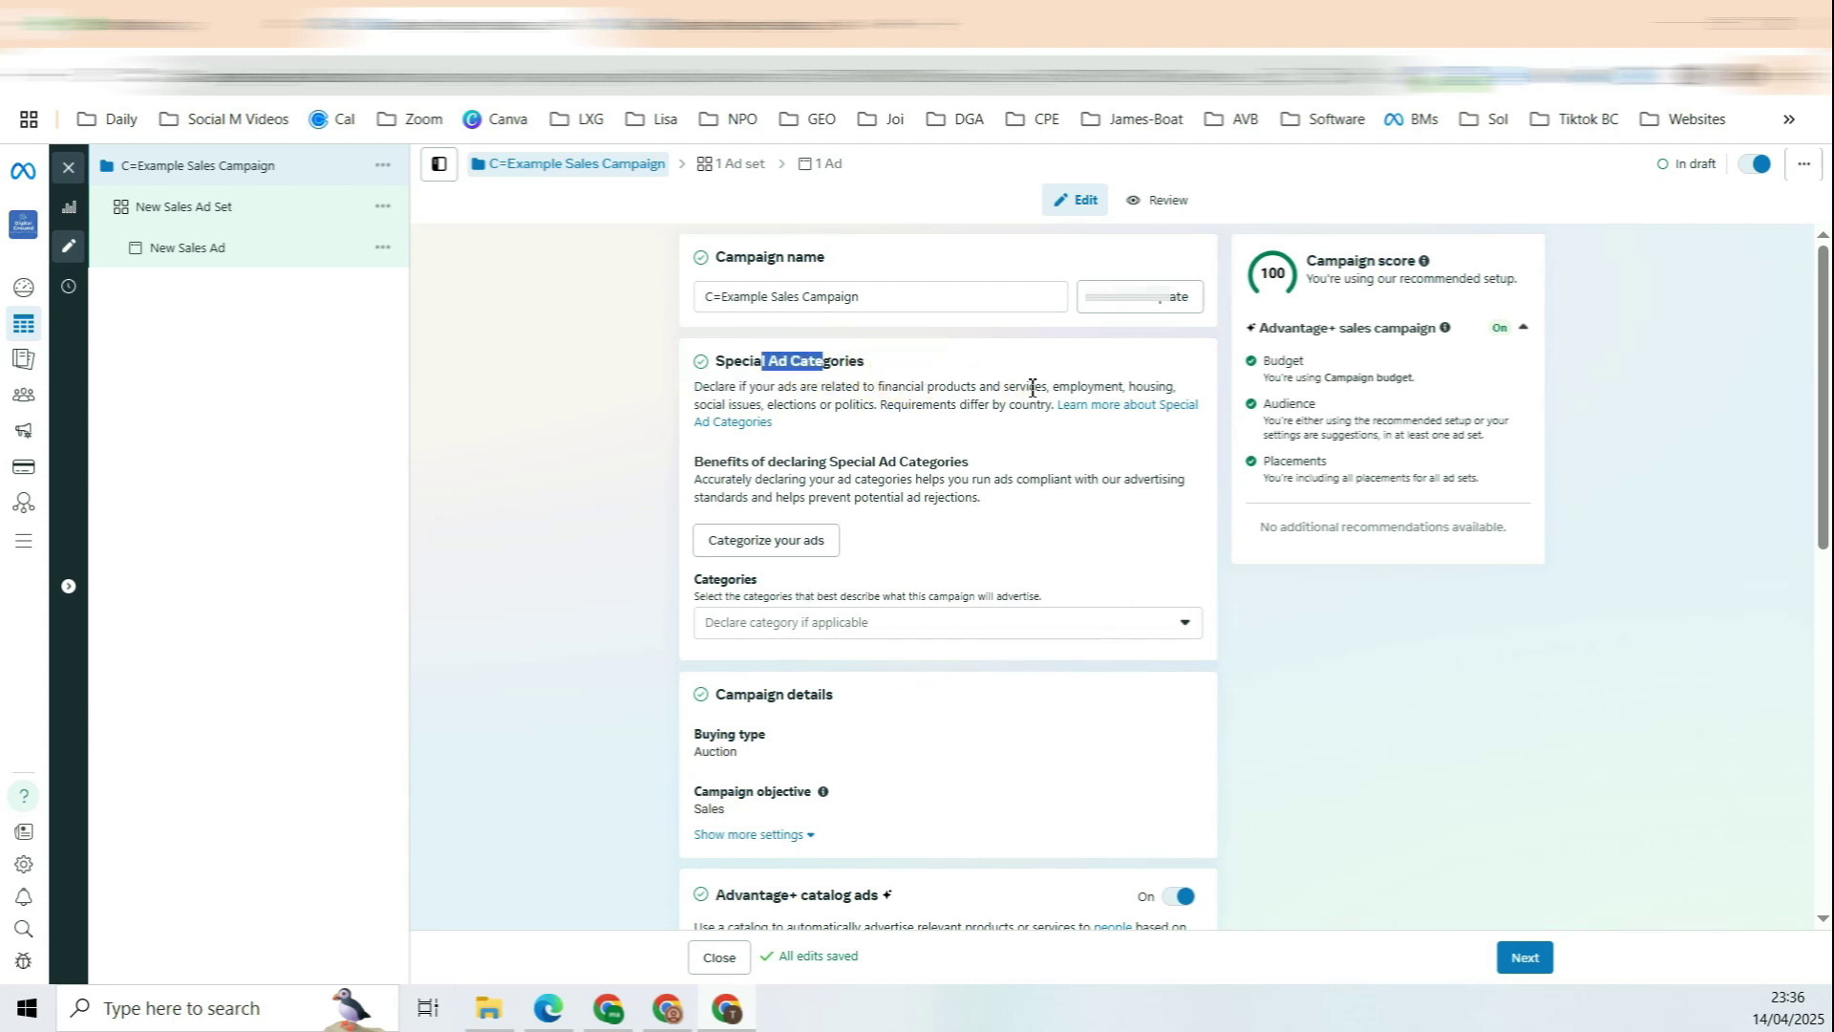
{"action": "scroll", "coordinate": [1044, 389], "scroll_direction": "down", "scroll_amount": 3}
{"action": "scroll", "coordinate": [947, 341], "scroll_direction": "up", "scroll_amount": 3}
{"action": "scroll", "coordinate": [953, 355], "scroll_direction": "down", "scroll_amount": 4}
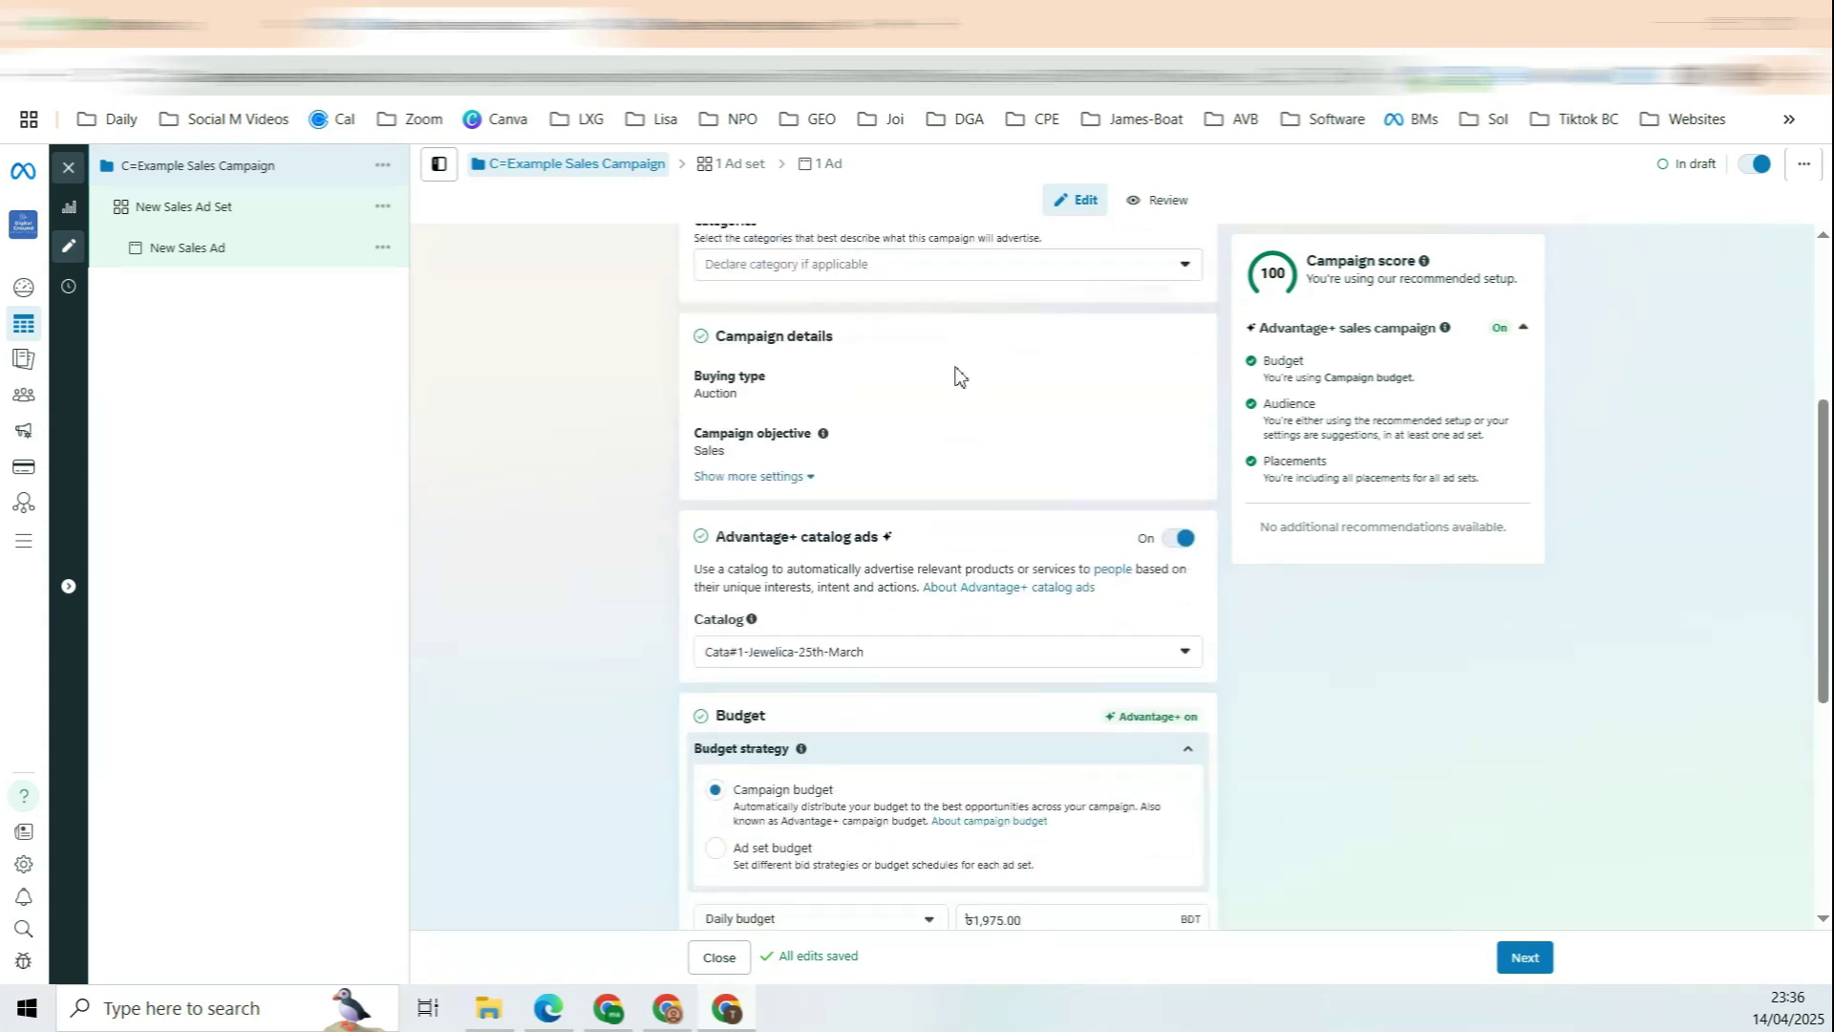
Step: Turn off Advantage+ catalog ads for the campaign
{"action": "left_click", "coordinate": [774, 477]}
{"action": "left_click_drag", "start_coordinate": [734, 470], "coordinate": [878, 470]}
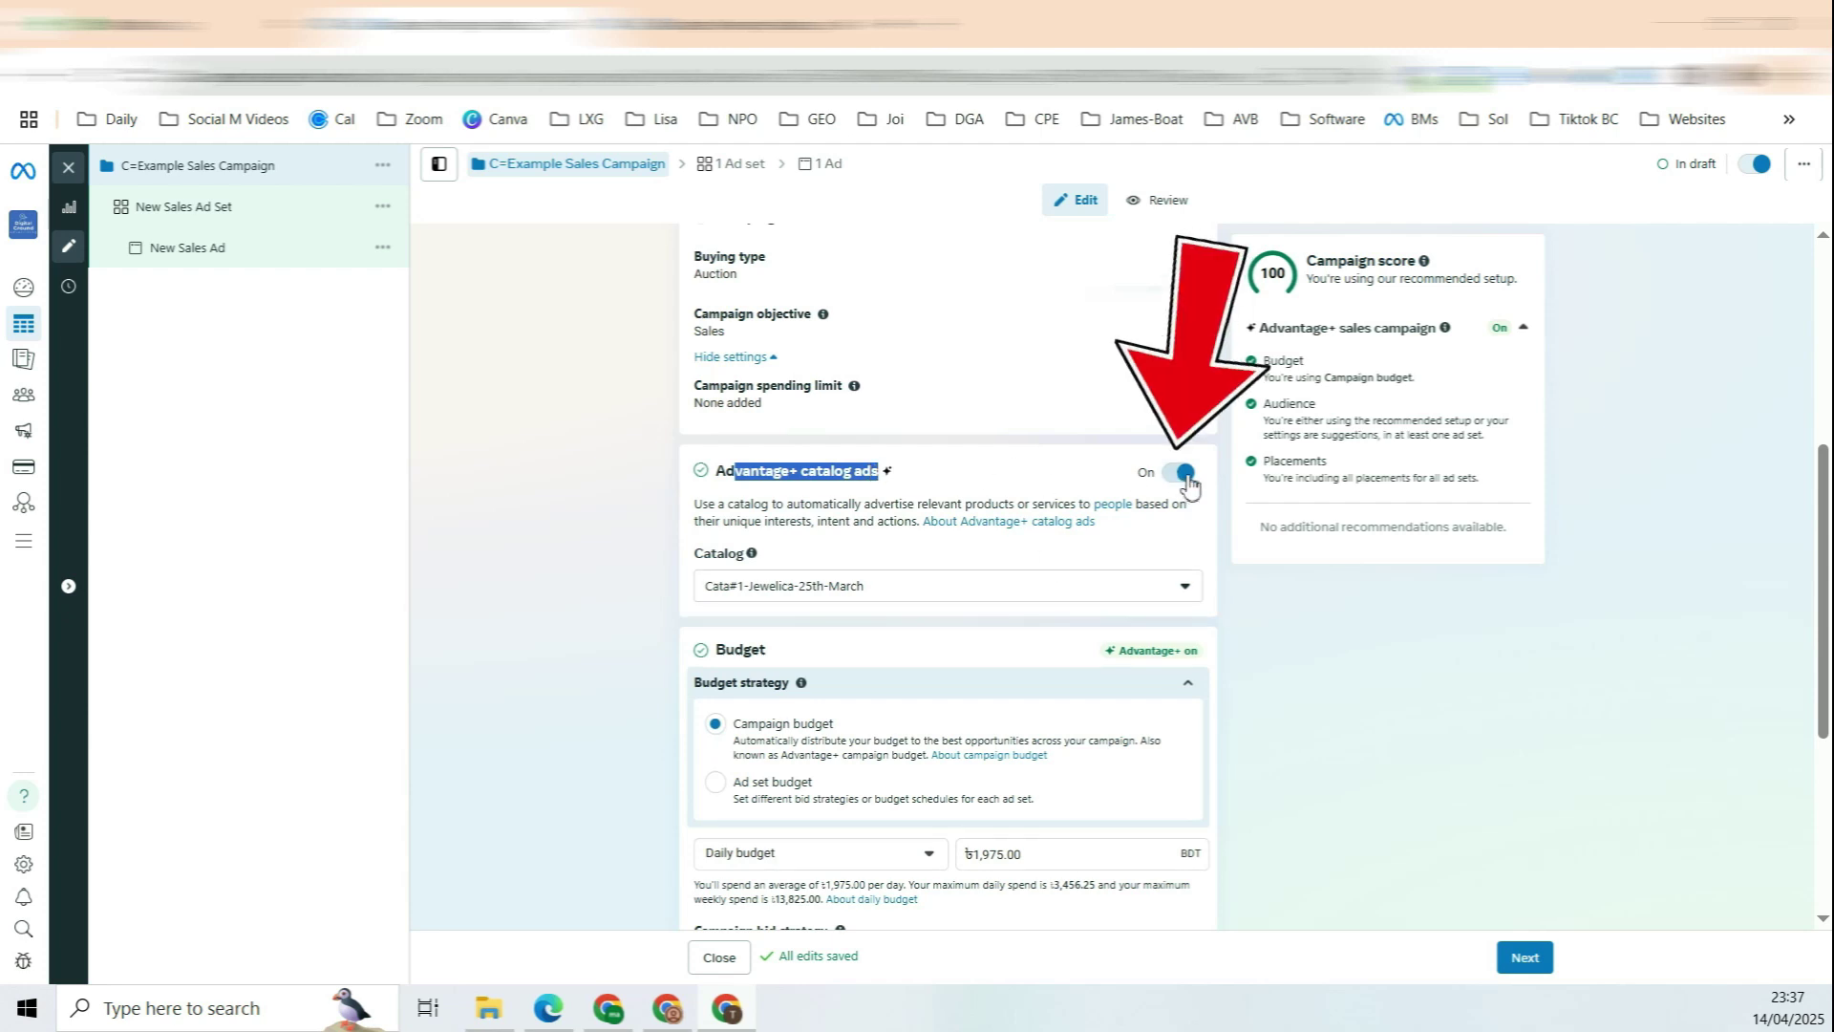
{"action": "left_click", "coordinate": [1178, 472]}
{"action": "scroll", "coordinate": [793, 593], "scroll_direction": "down", "scroll_amount": 1}
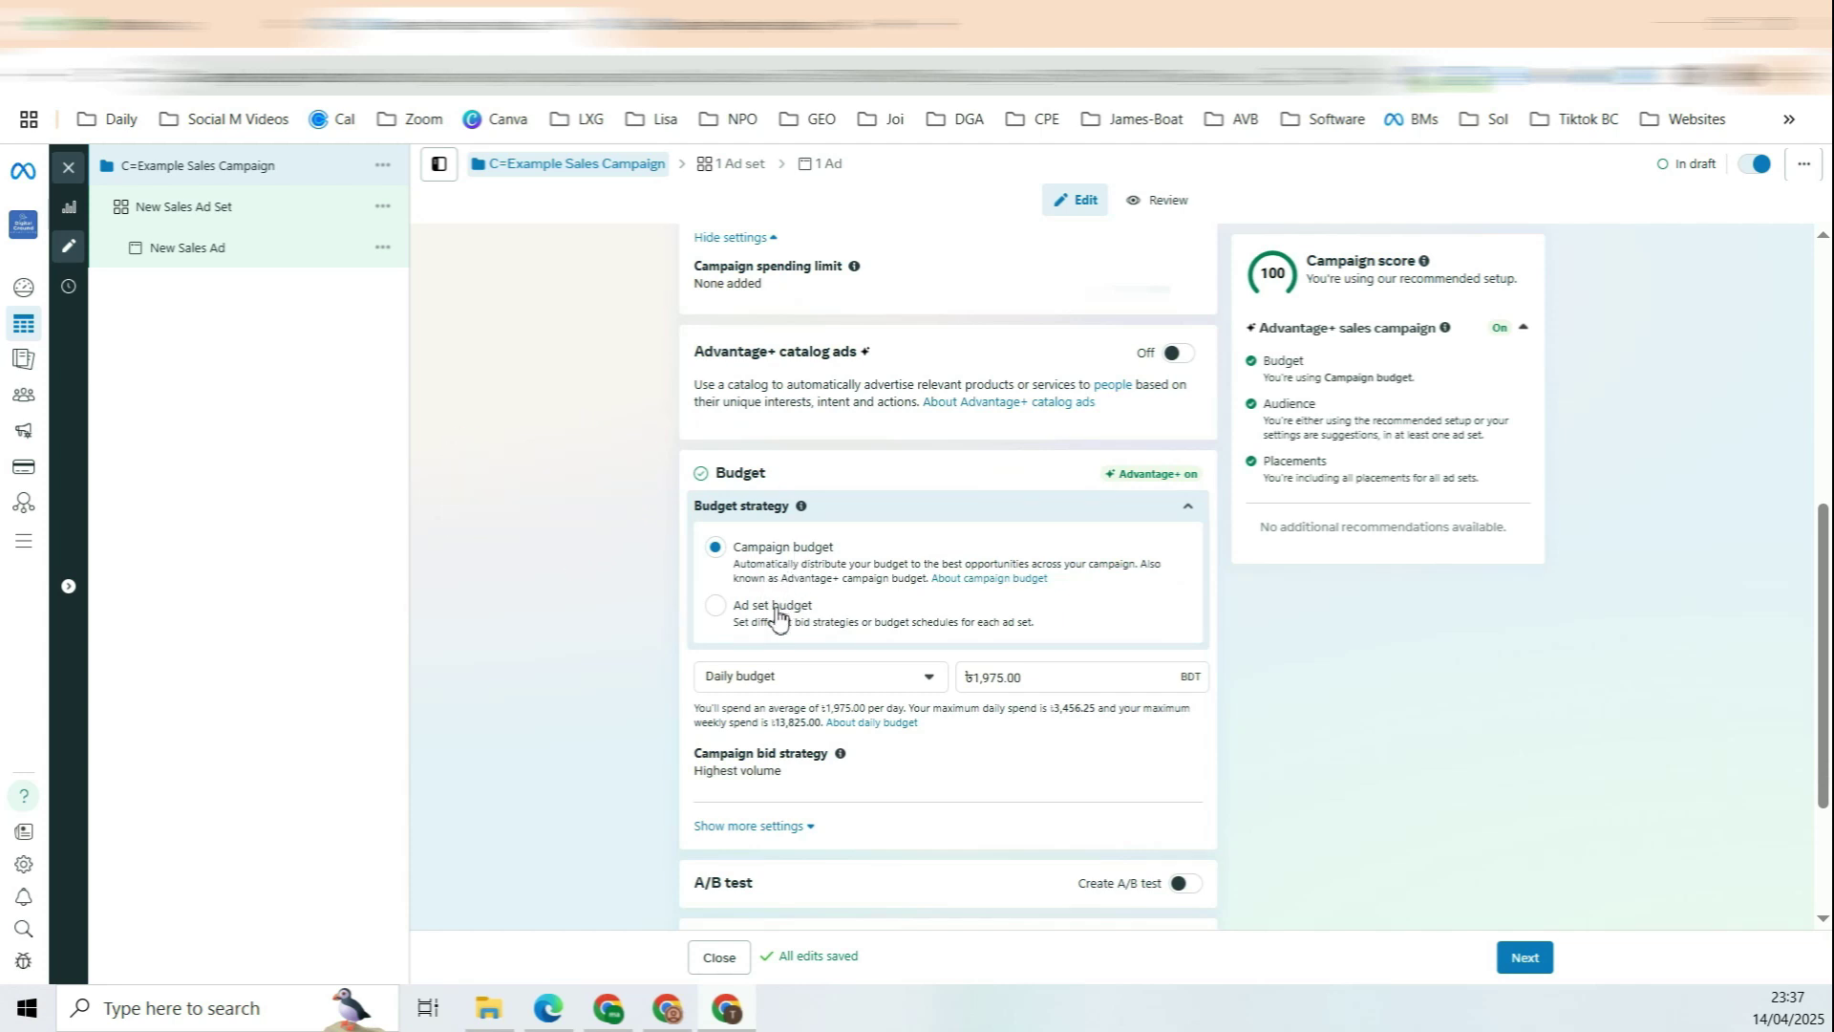
Step: Switch the budget strategy from Campaign budget to Ad set budget
{"action": "left_click", "coordinate": [776, 616]}
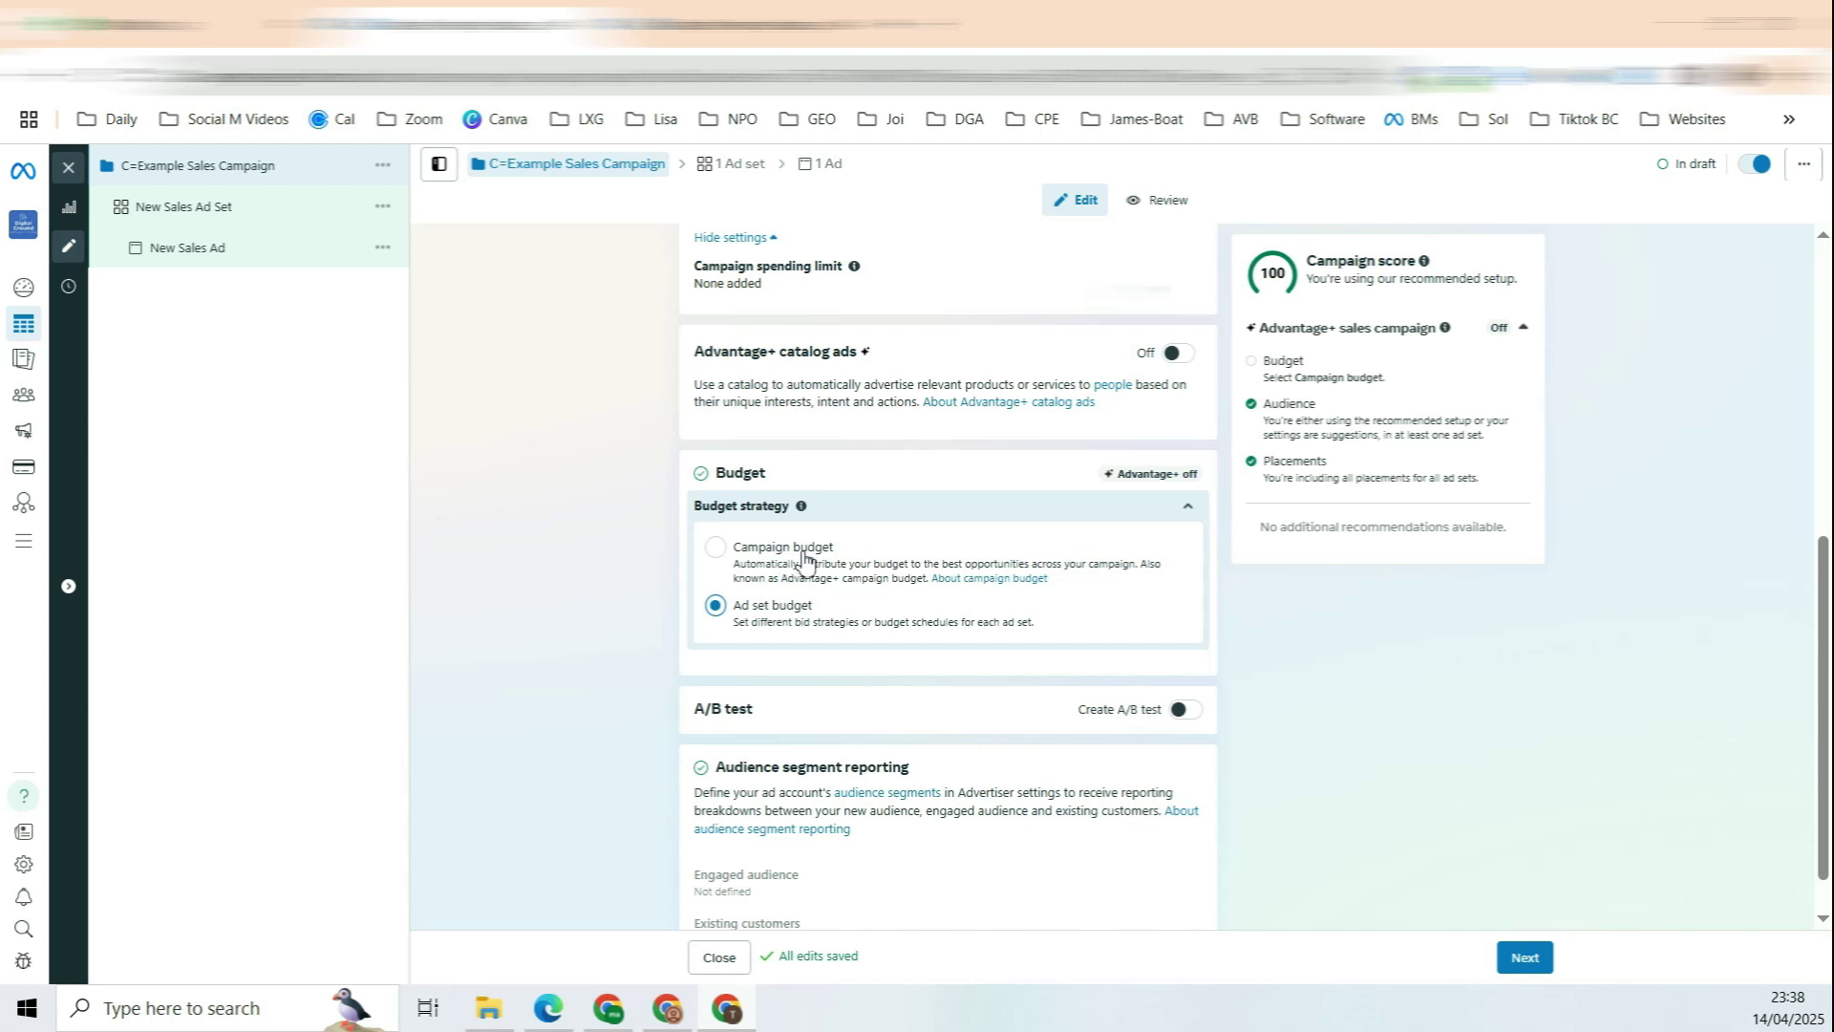
{"action": "left_click_drag", "start_coordinate": [752, 607], "coordinate": [802, 616]}
{"action": "left_click", "coordinate": [883, 551]}
{"action": "scroll", "coordinate": [993, 487], "scroll_direction": "down", "scroll_amount": 1}
{"action": "scroll", "coordinate": [1003, 447], "scroll_direction": "up", "scroll_amount": 3}
{"action": "scroll", "coordinate": [1003, 447], "scroll_direction": "down", "scroll_amount": 3}
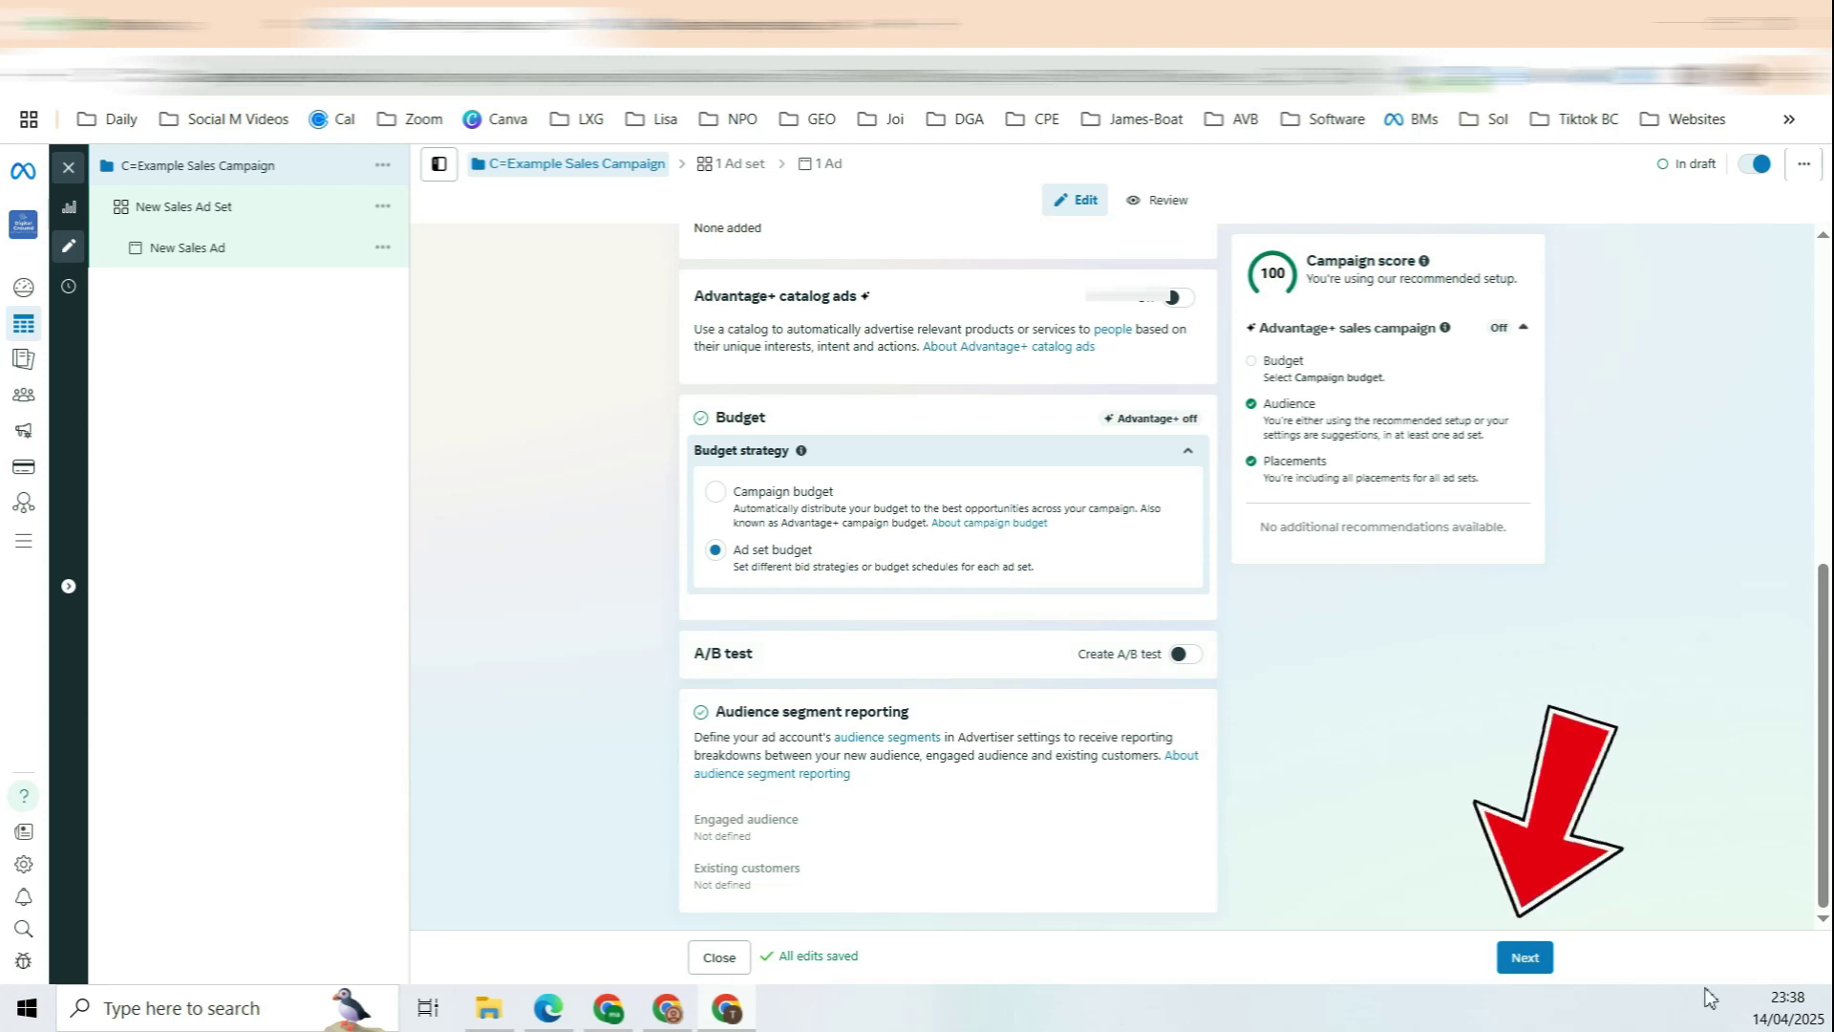
Step: Move on to the ad set settings and review its name and performance goal
{"action": "left_click", "coordinate": [1519, 959]}
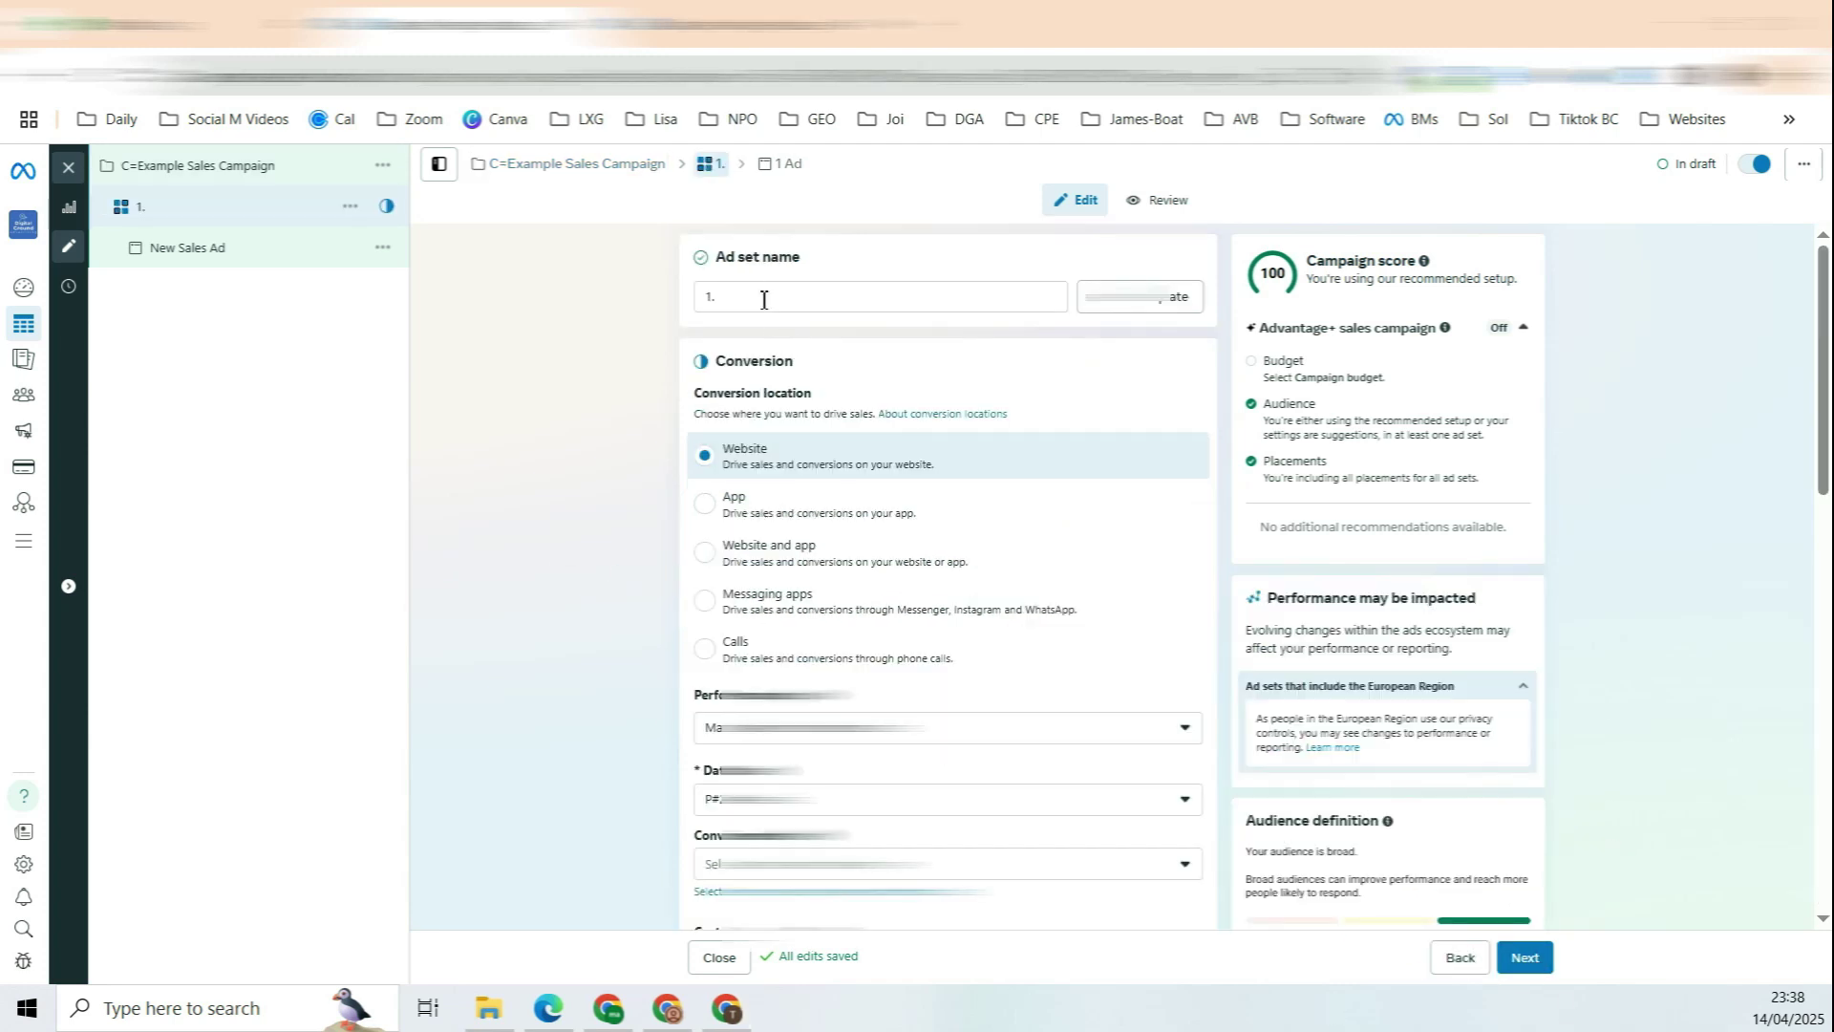
{"action": "left_click_drag", "start_coordinate": [753, 257], "coordinate": [704, 294]}
{"action": "left_click", "coordinate": [628, 379]}
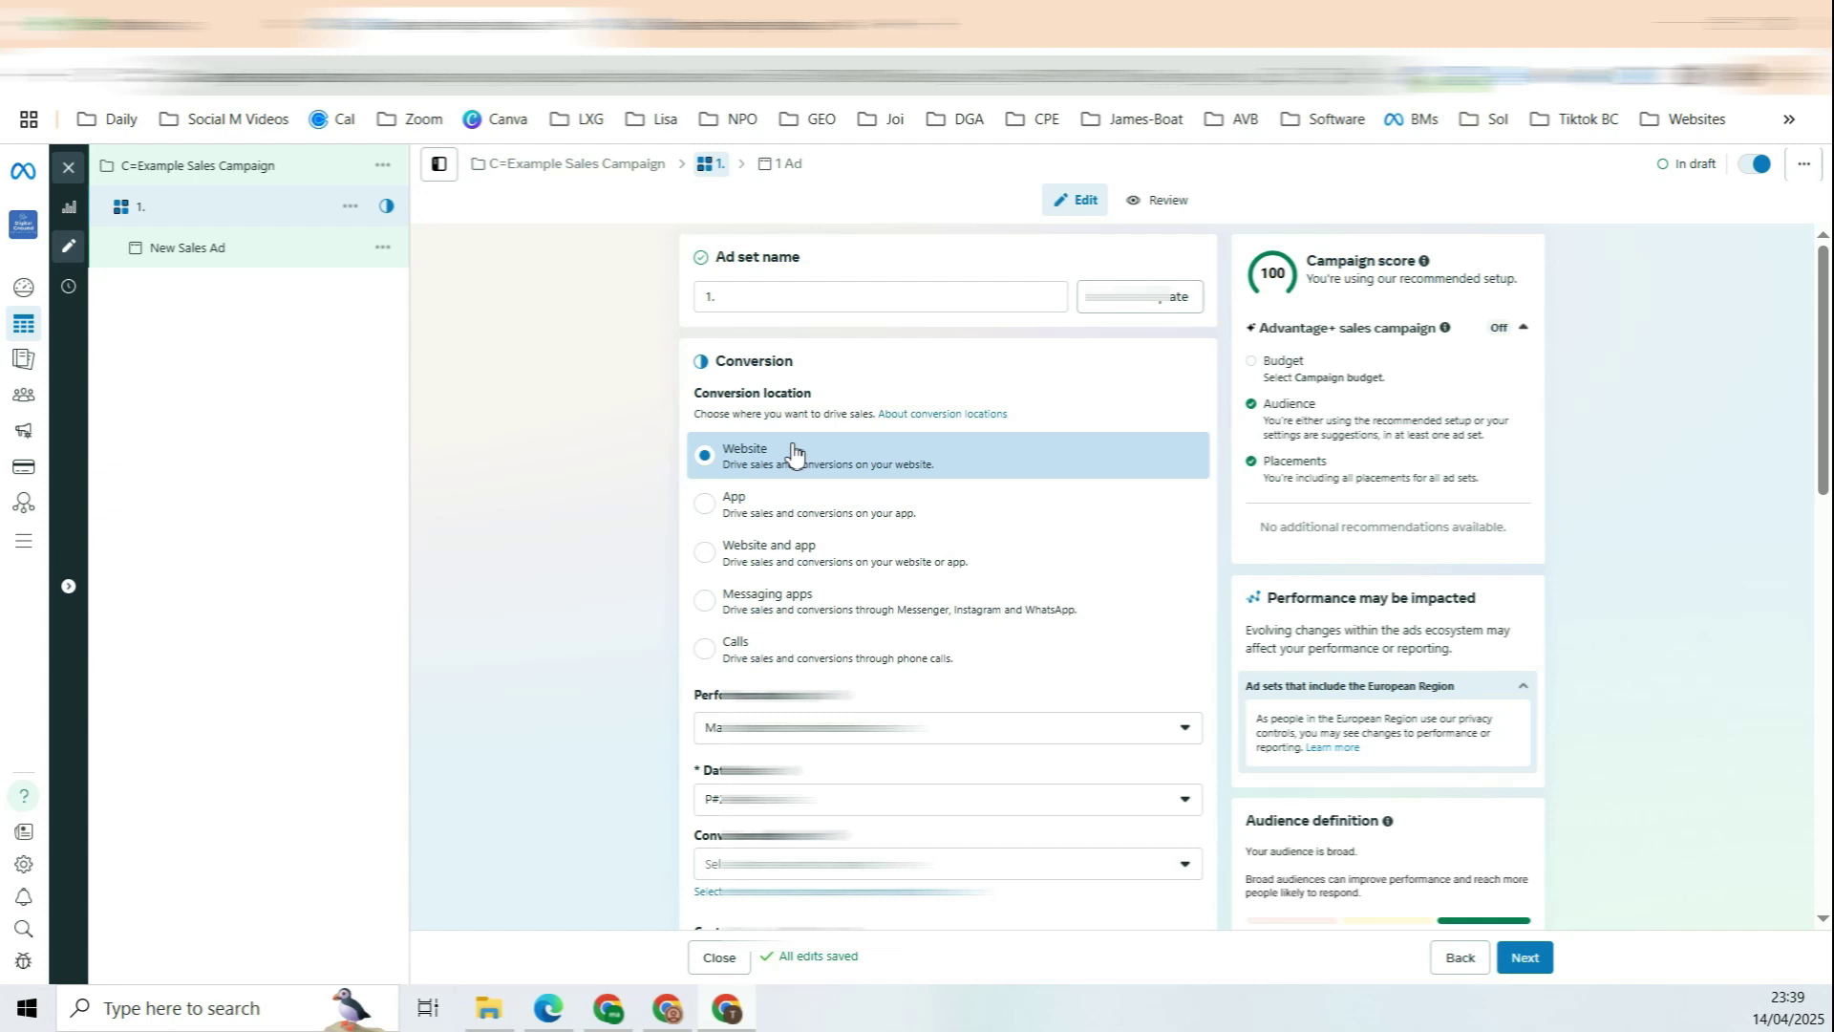
{"action": "scroll", "coordinate": [860, 412], "scroll_direction": "down", "scroll_amount": 1}
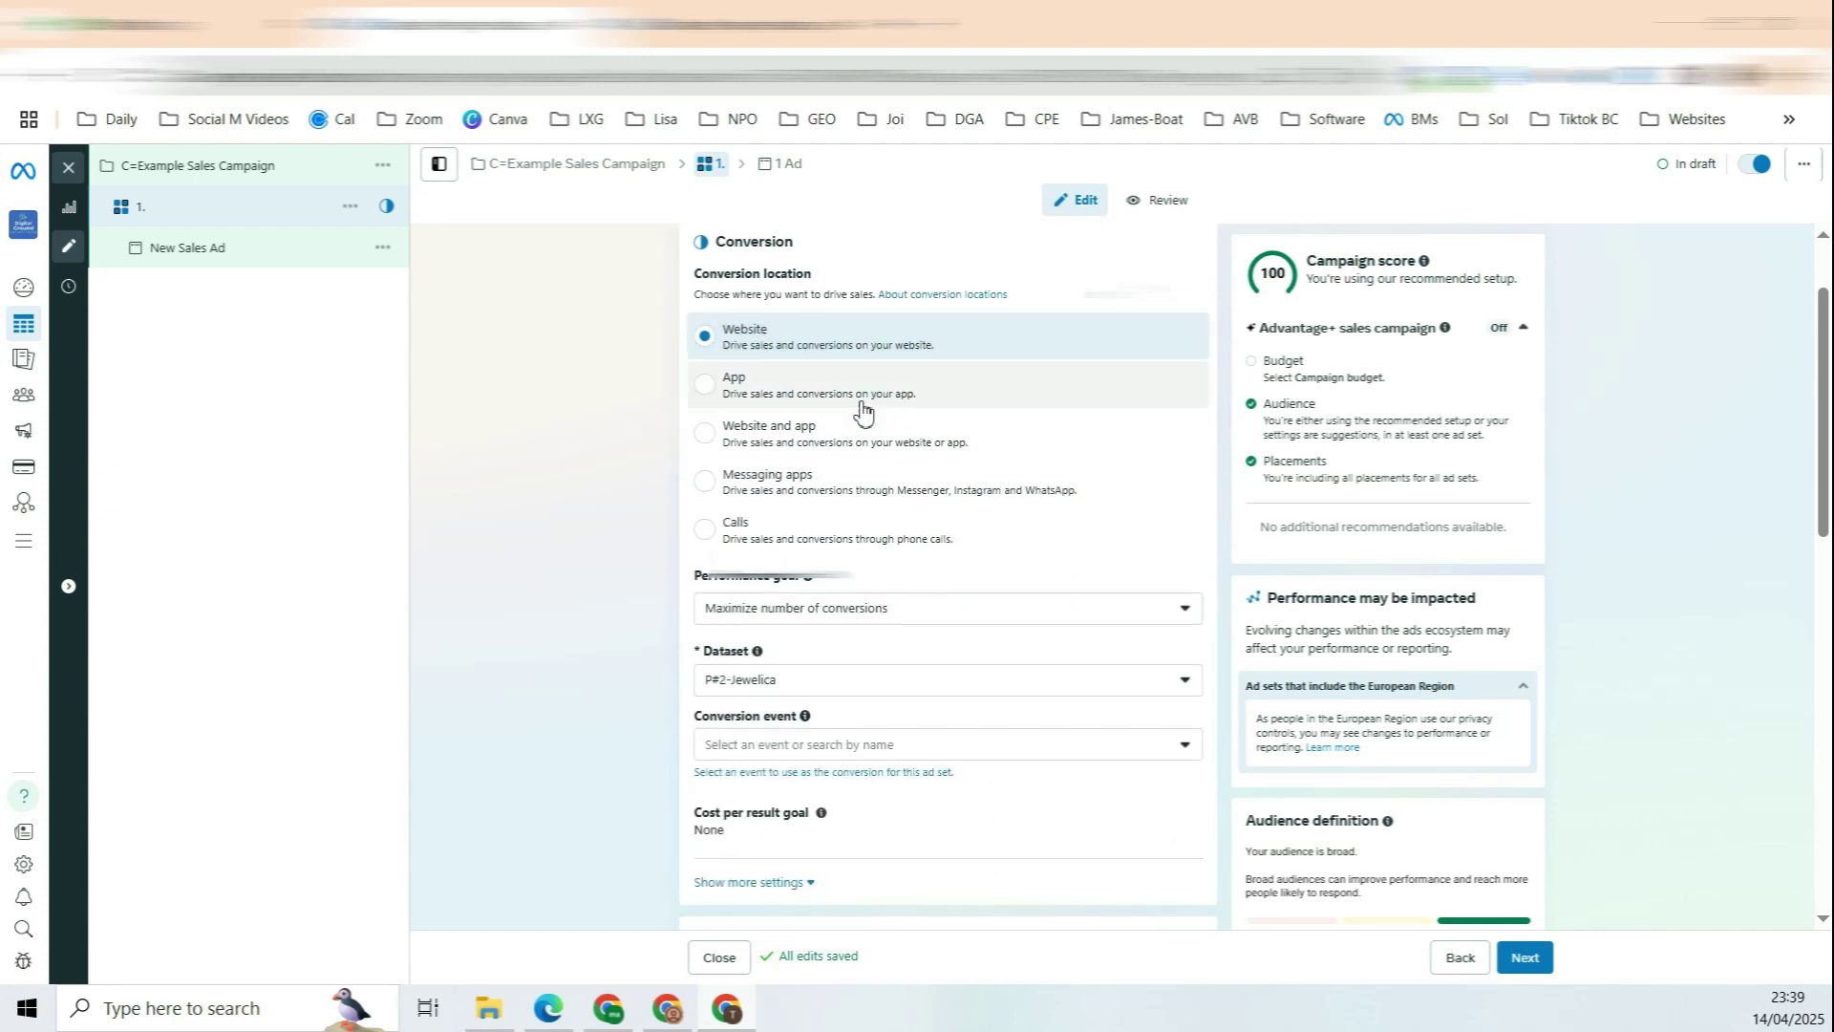
{"action": "scroll", "coordinate": [863, 412], "scroll_direction": "down", "scroll_amount": 1}
{"action": "left_click_drag", "start_coordinate": [708, 457], "coordinate": [764, 456]}
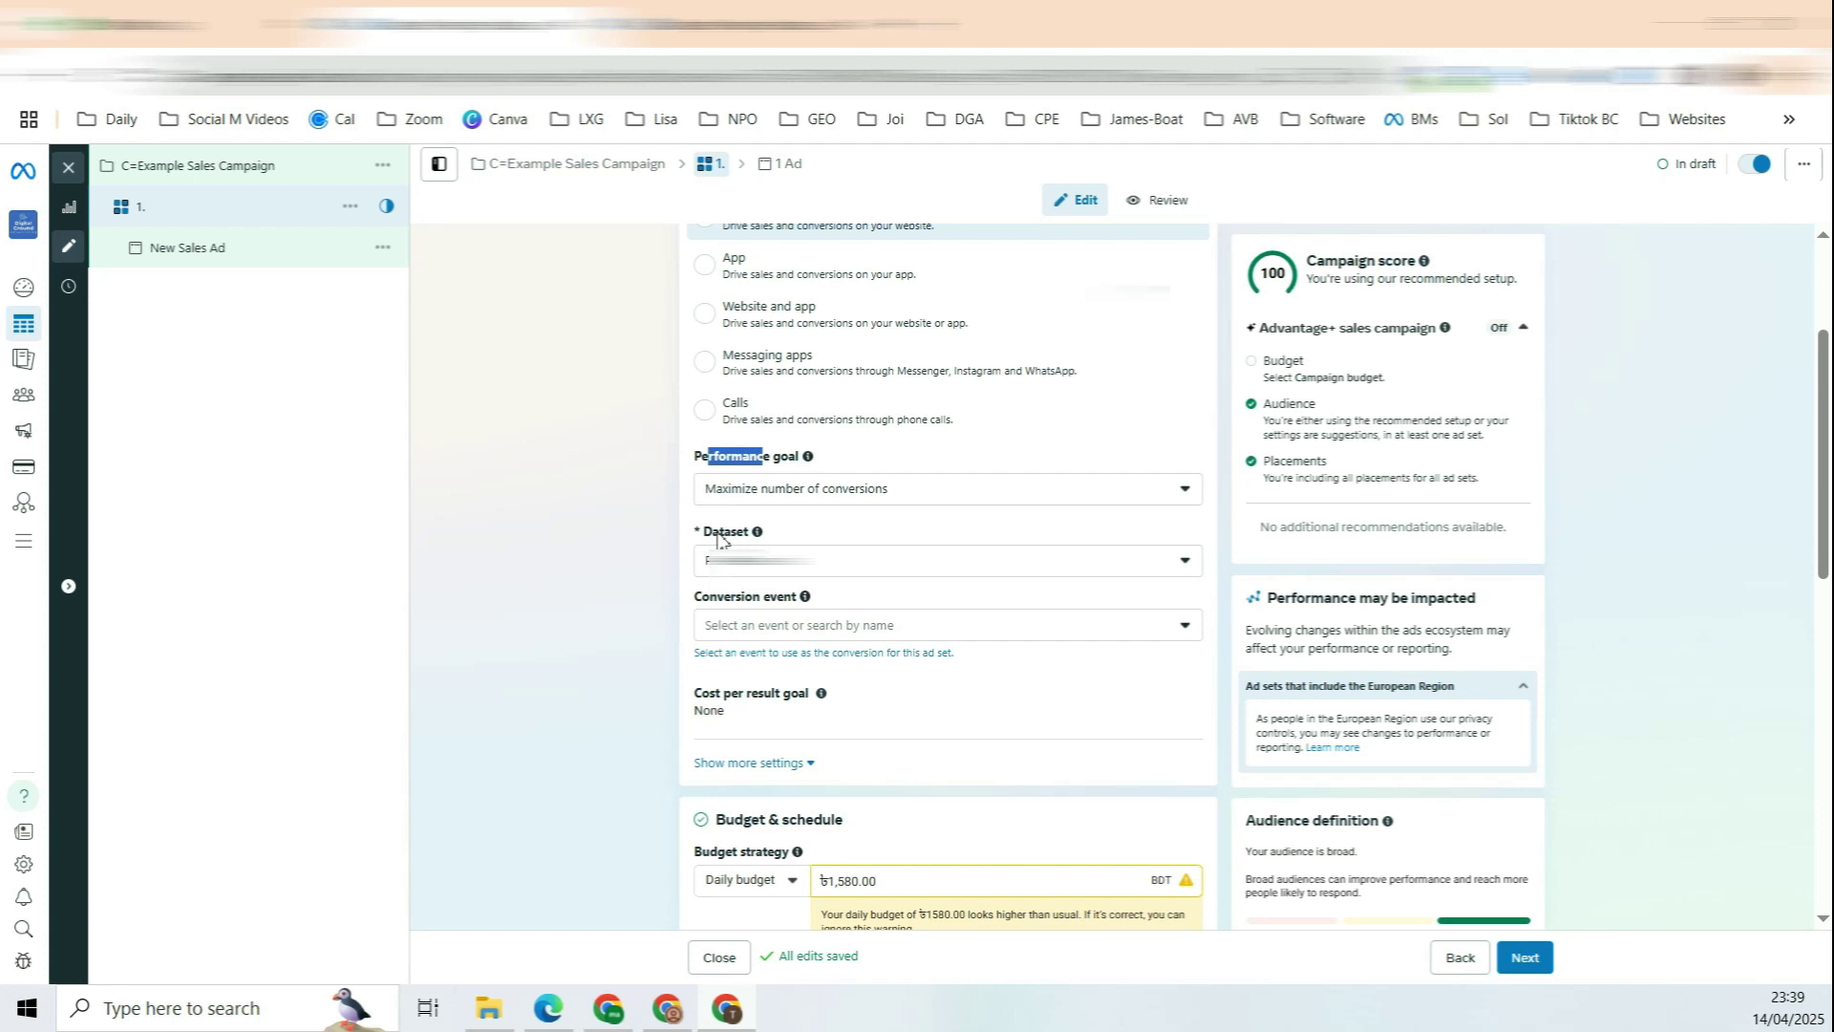
{"action": "left_click", "coordinate": [667, 538]}
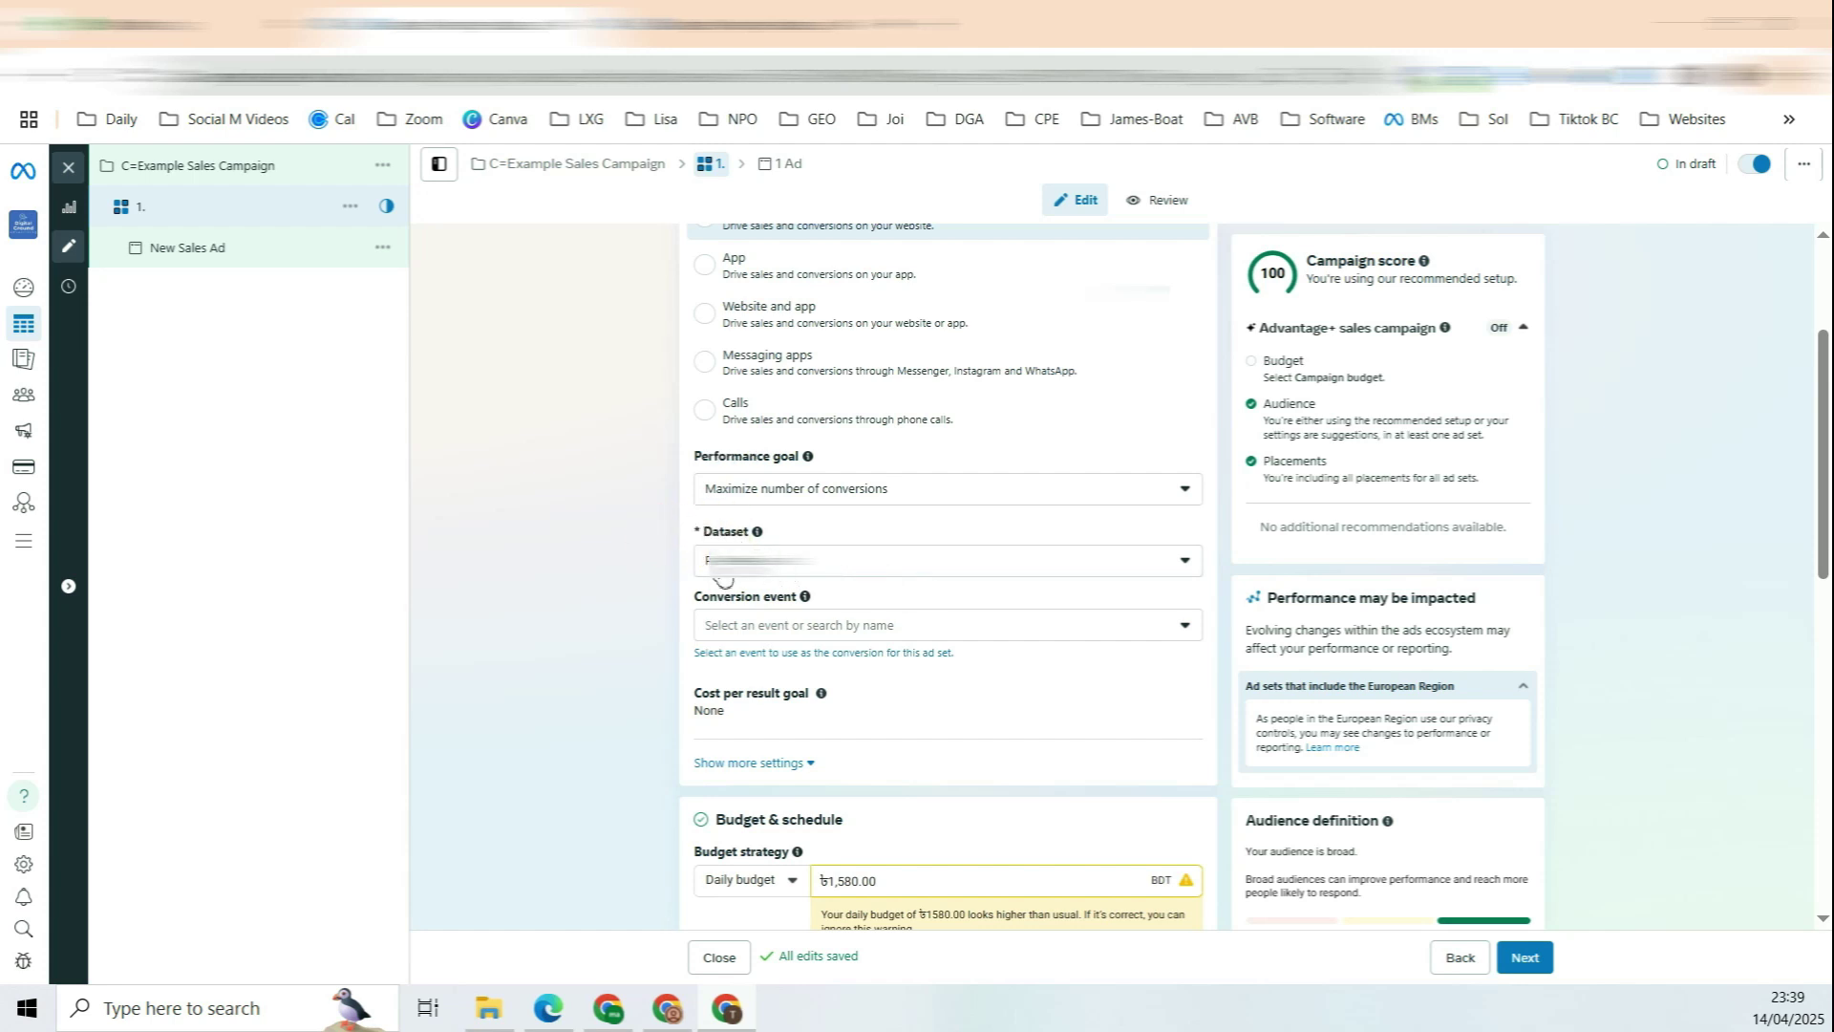
Step: Choose the third (pixel) dataset and set the conversion event to Purchase
{"action": "left_click", "coordinate": [1182, 571]}
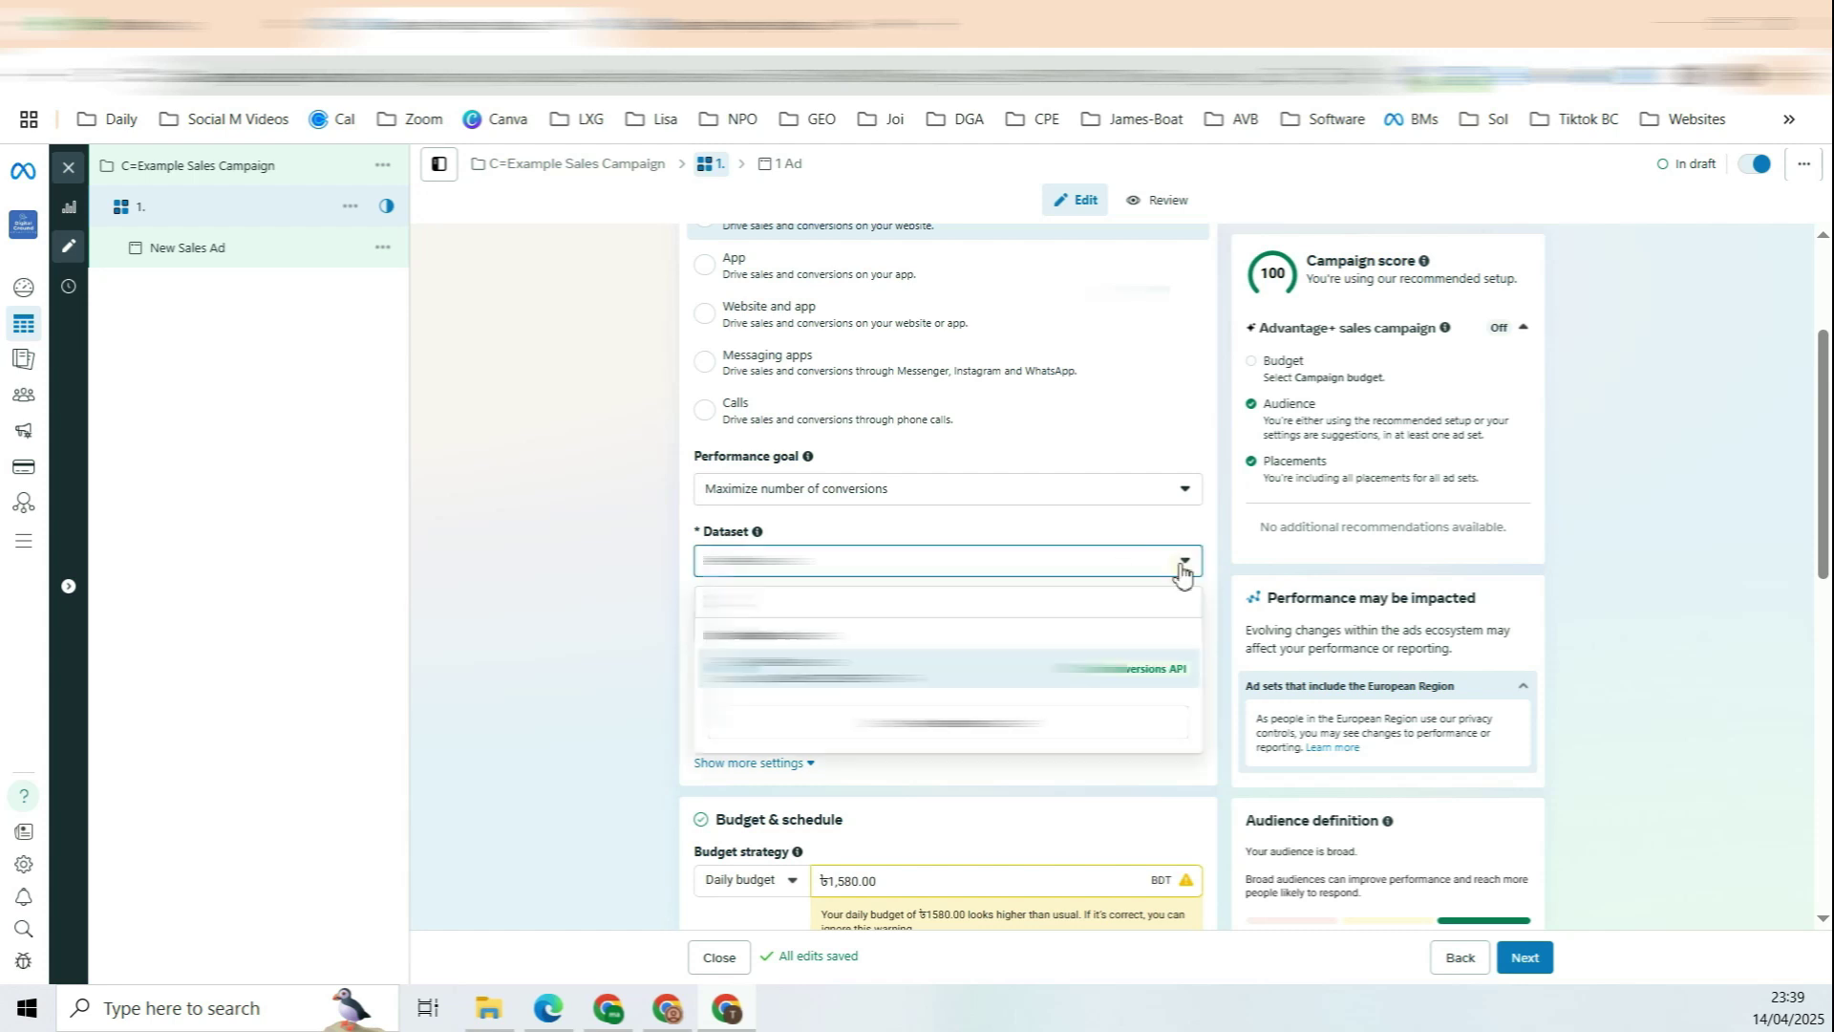
{"action": "key", "text": "Down"}
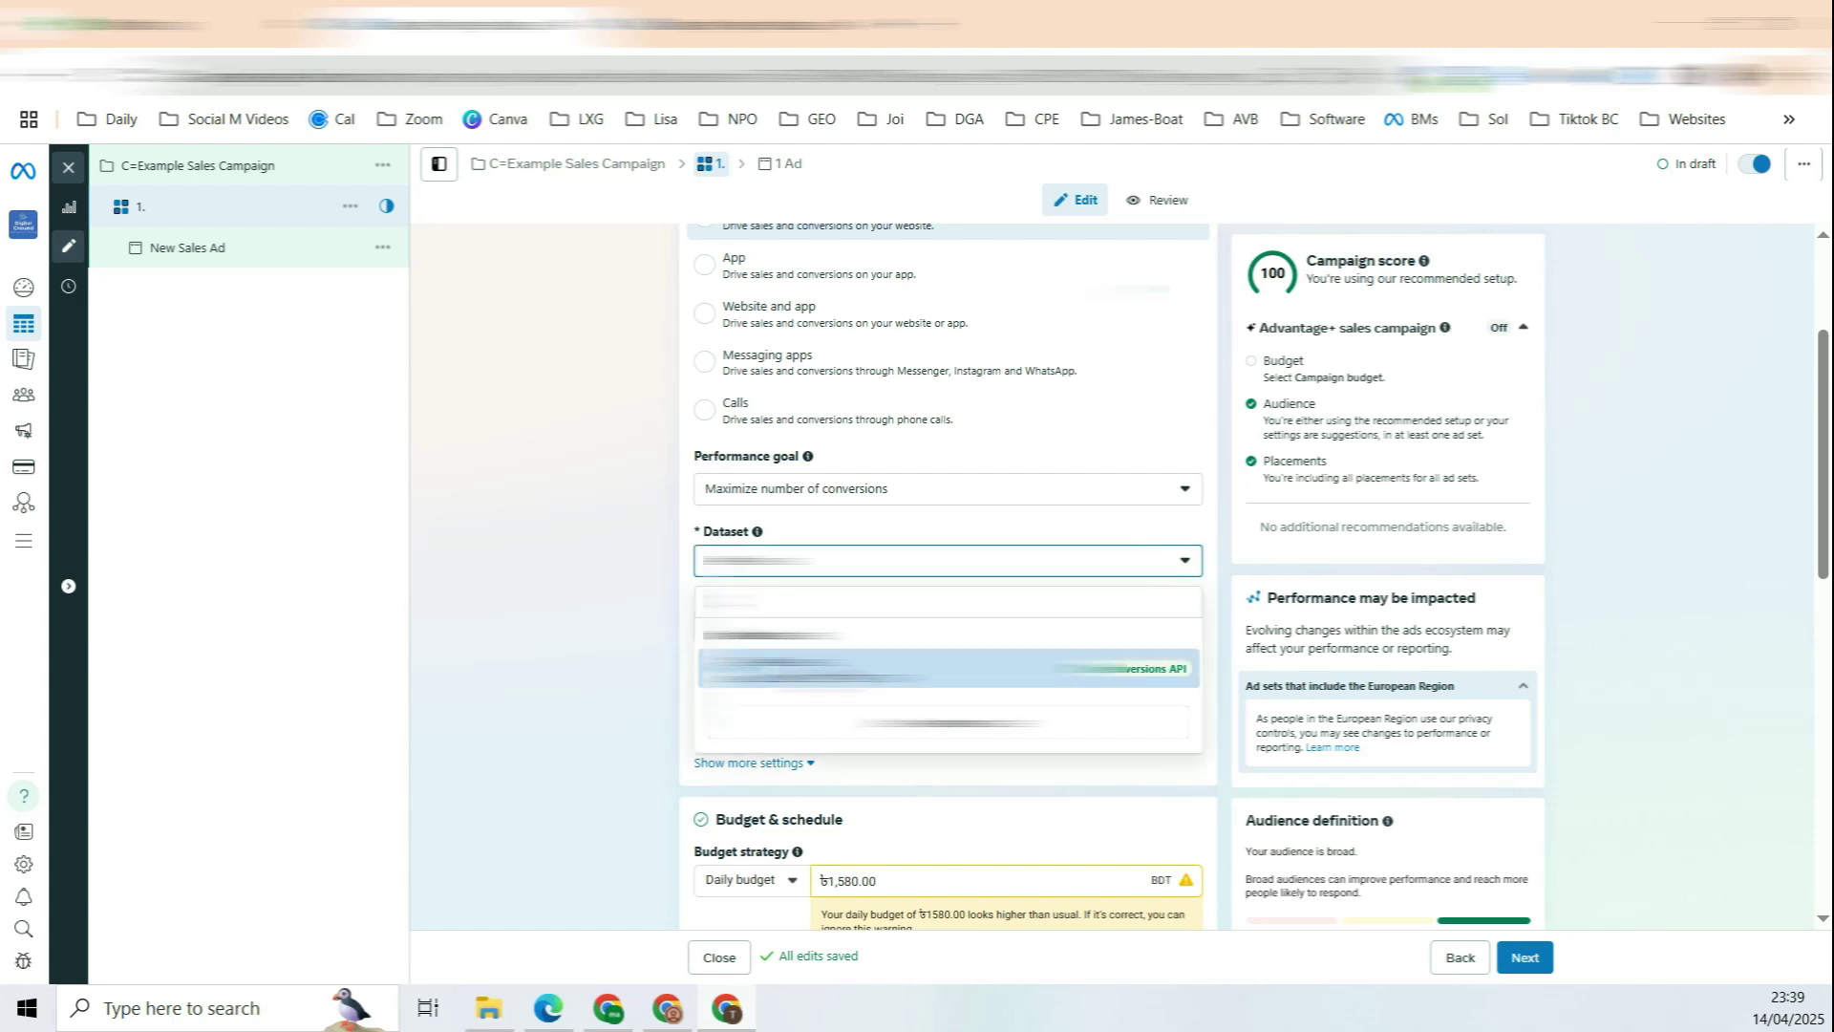
{"action": "key", "text": "Return"}
{"action": "left_click_drag", "start_coordinate": [742, 597], "coordinate": [785, 599]}
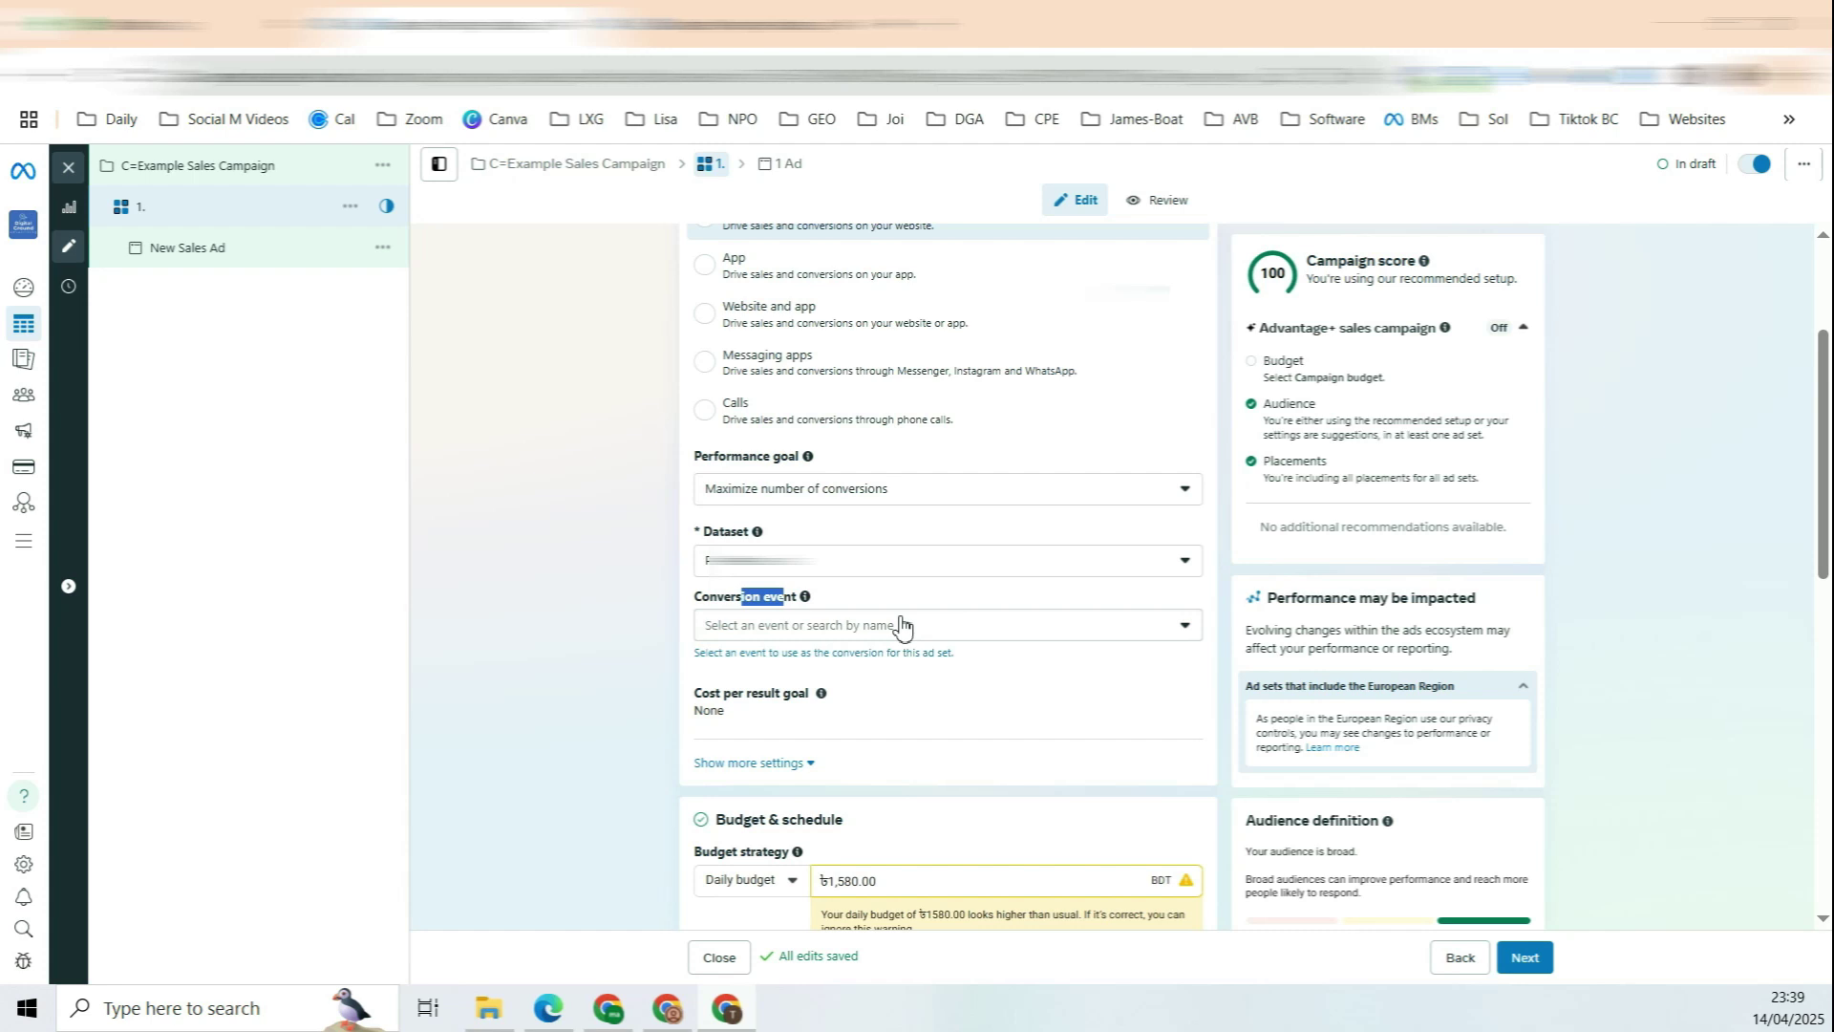
{"action": "left_click", "coordinate": [1031, 631]}
{"action": "scroll", "coordinate": [955, 573], "scroll_direction": "down", "scroll_amount": 1}
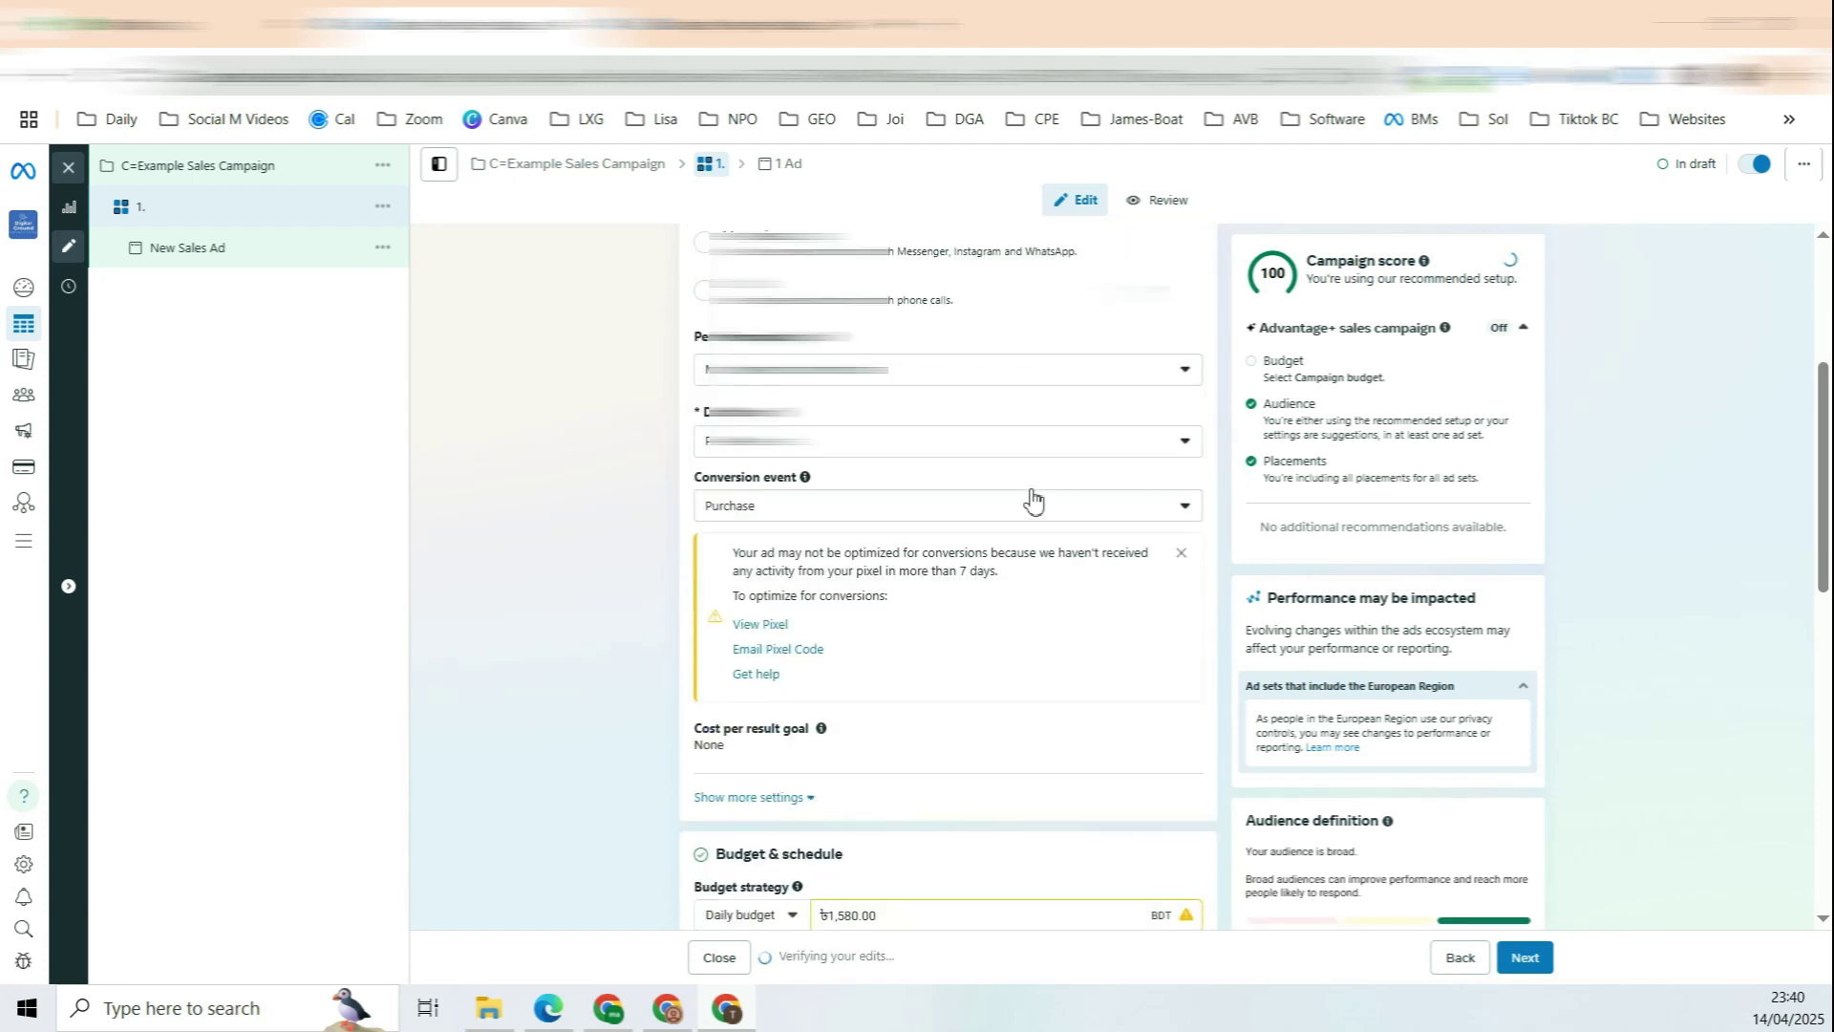
{"action": "scroll", "coordinate": [1037, 494], "scroll_direction": "down", "scroll_amount": 3}
{"action": "left_click_drag", "start_coordinate": [736, 495], "coordinate": [865, 495]}
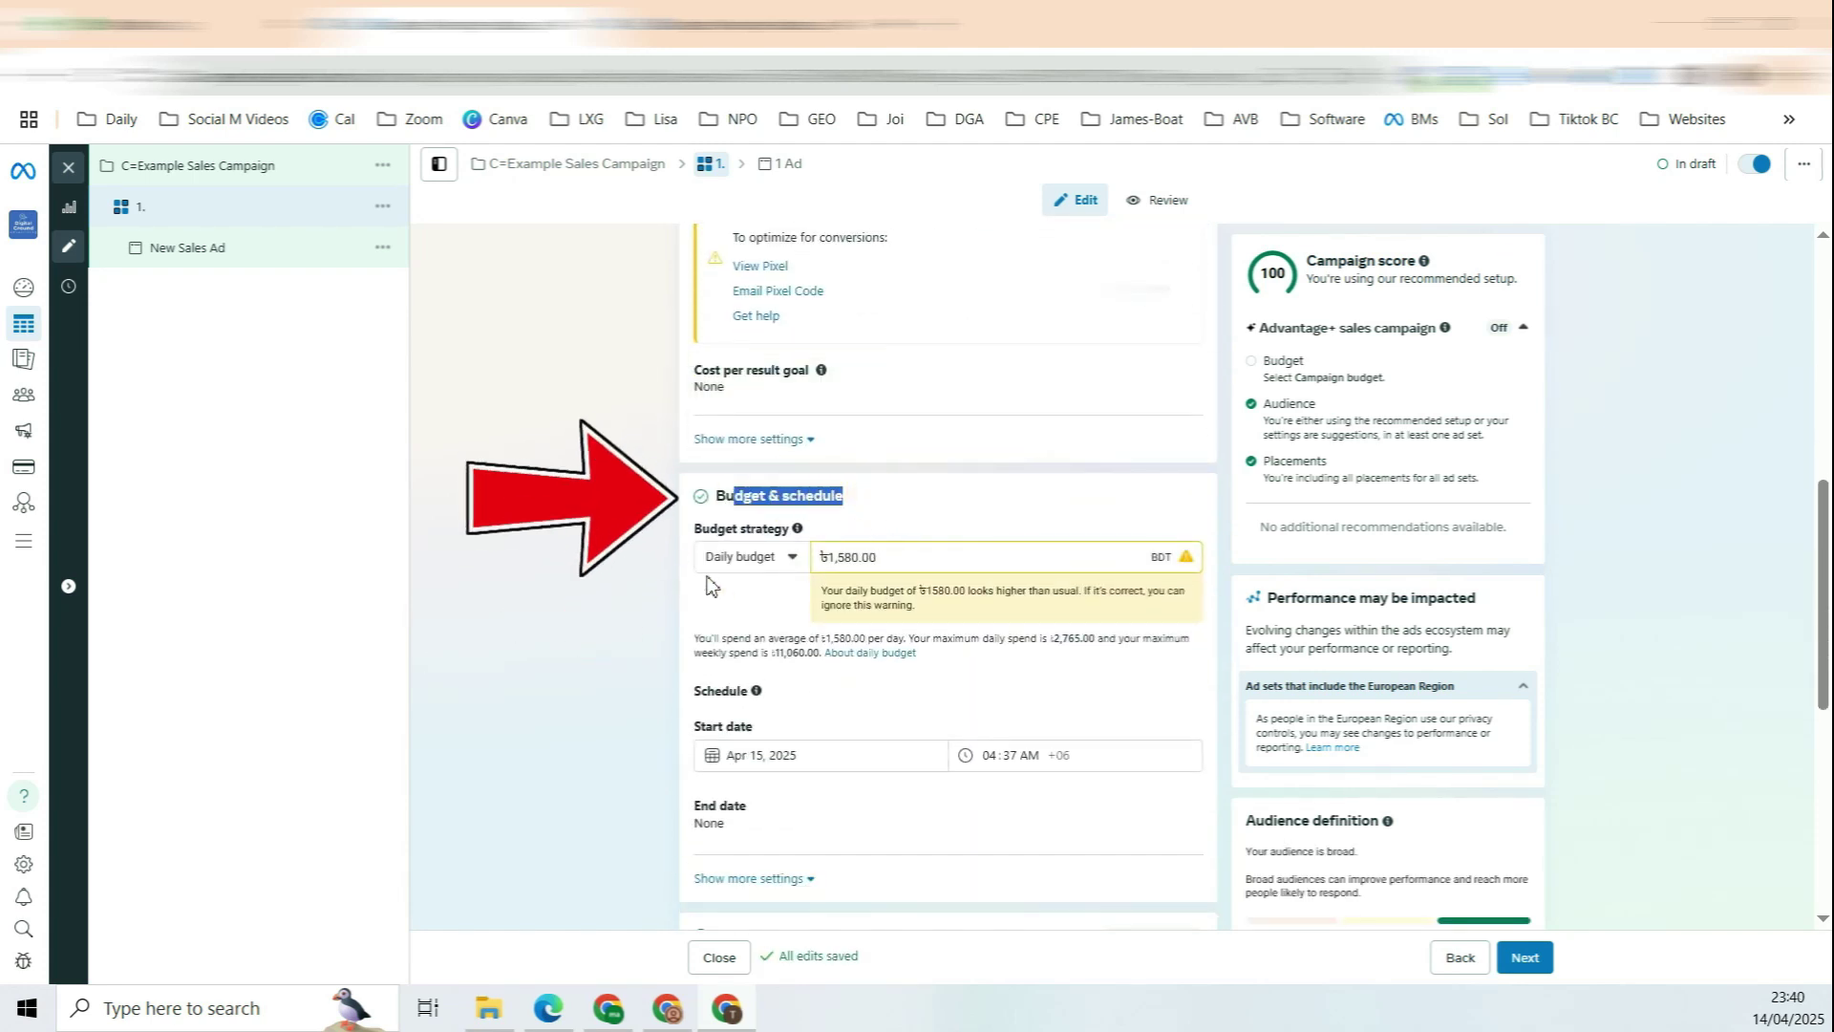
Step: Set the ad set's daily budget to 2,000 BDT
{"action": "left_click", "coordinate": [899, 565]}
{"action": "key", "text": "ctrl+a"}
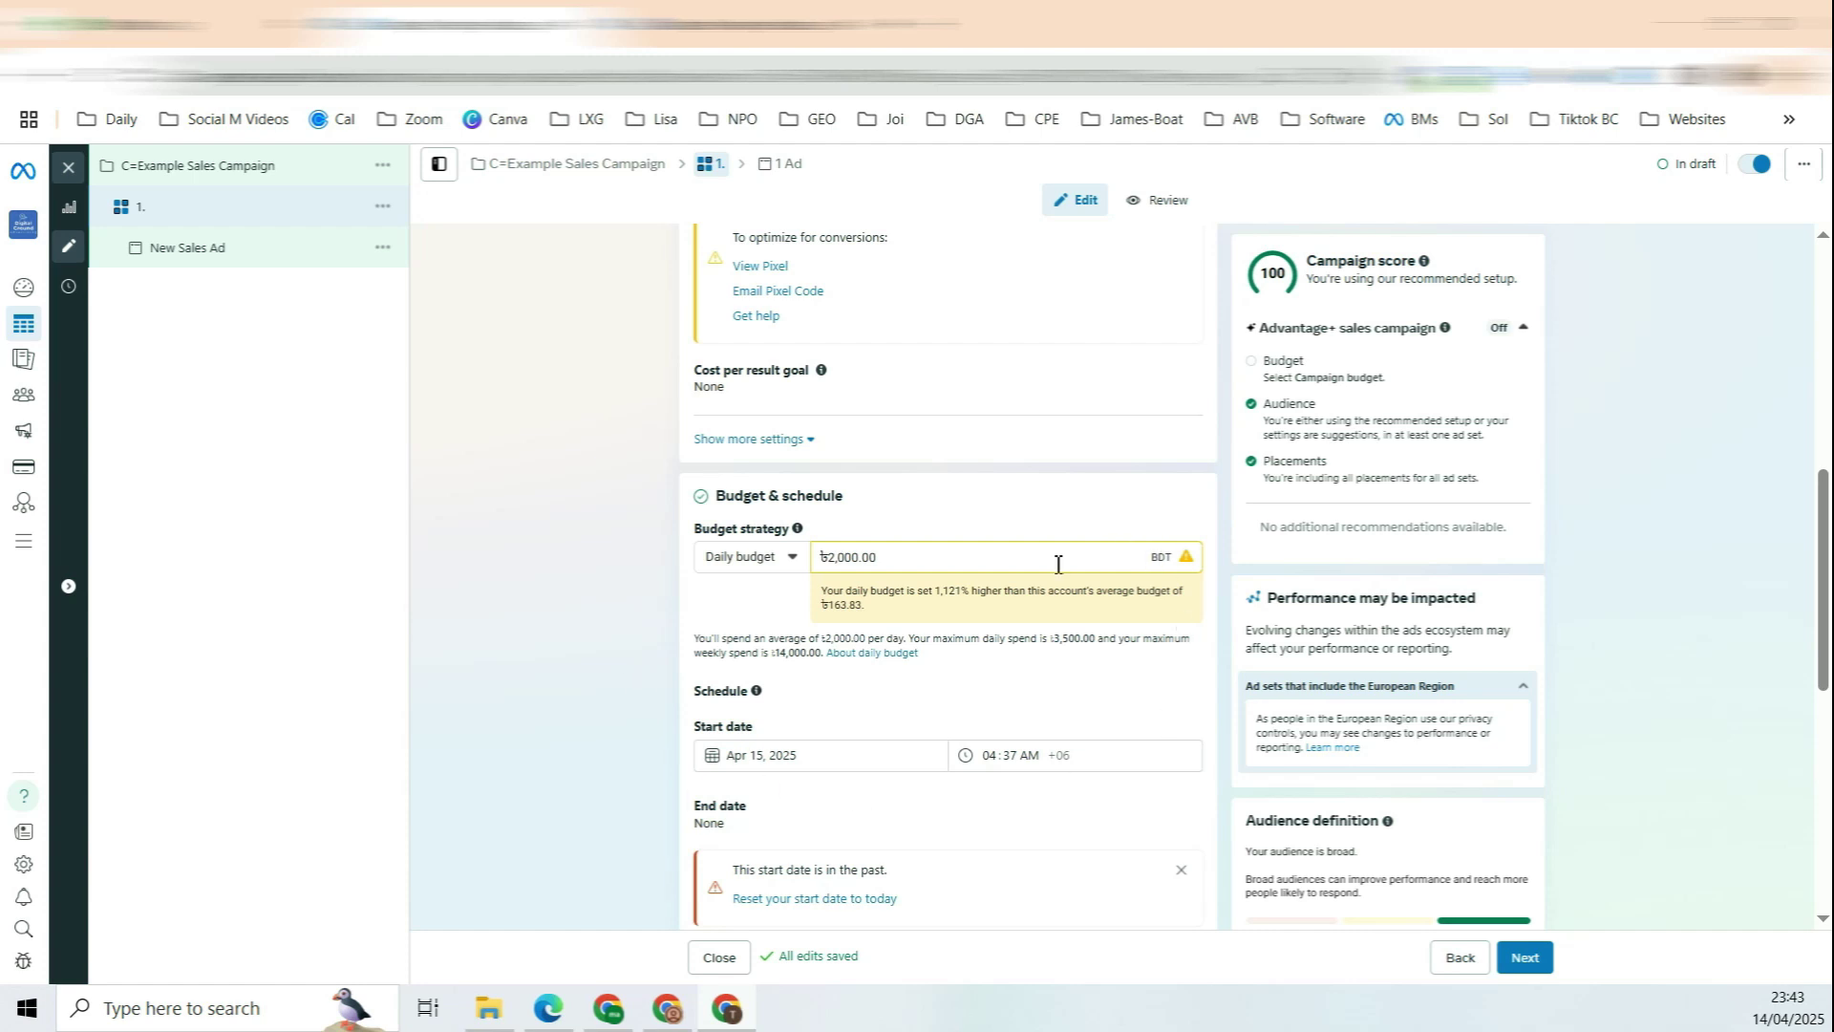
{"action": "left_click_drag", "start_coordinate": [881, 559], "coordinate": [817, 564]}
{"action": "left_click", "coordinate": [854, 561]}
{"action": "scroll", "coordinate": [854, 561], "scroll_direction": "down", "scroll_amount": 1}
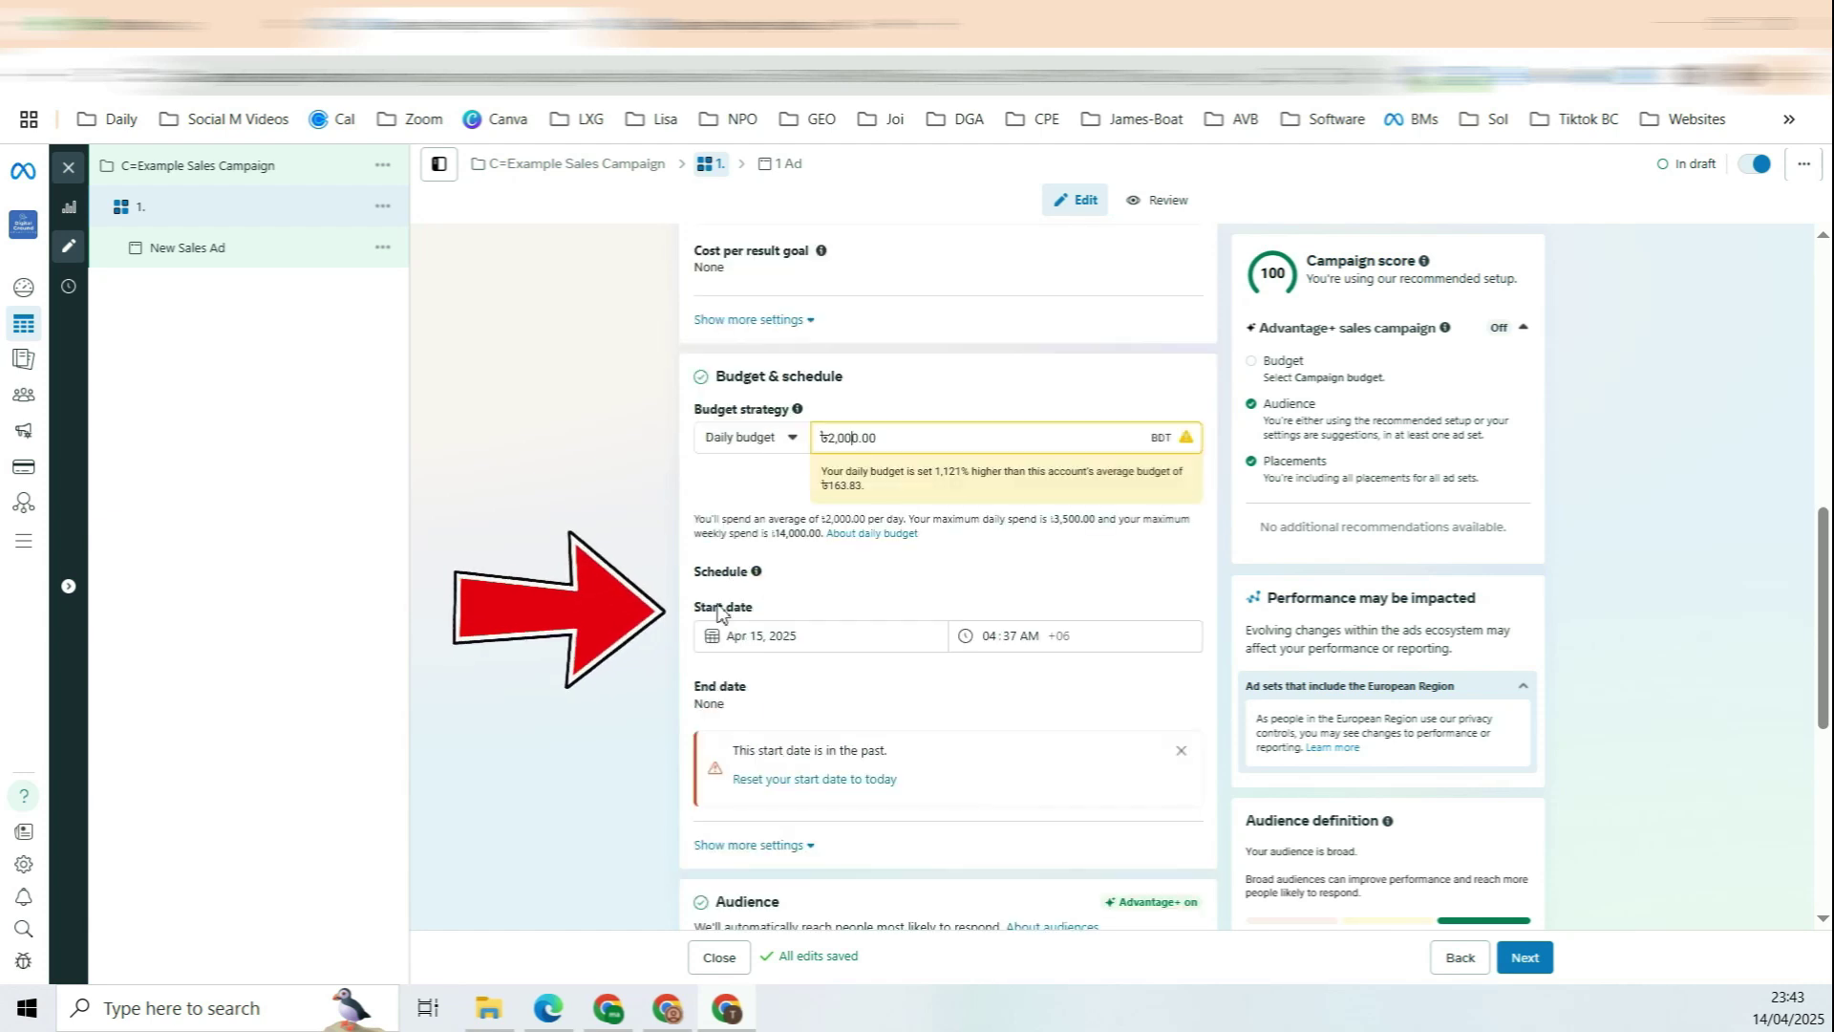
Step: Set the start time to 08:00 AM on Apr 15, 2025
{"action": "left_click", "coordinate": [760, 638]}
{"action": "left_click", "coordinate": [998, 637]}
{"action": "type", "text": "0800"}
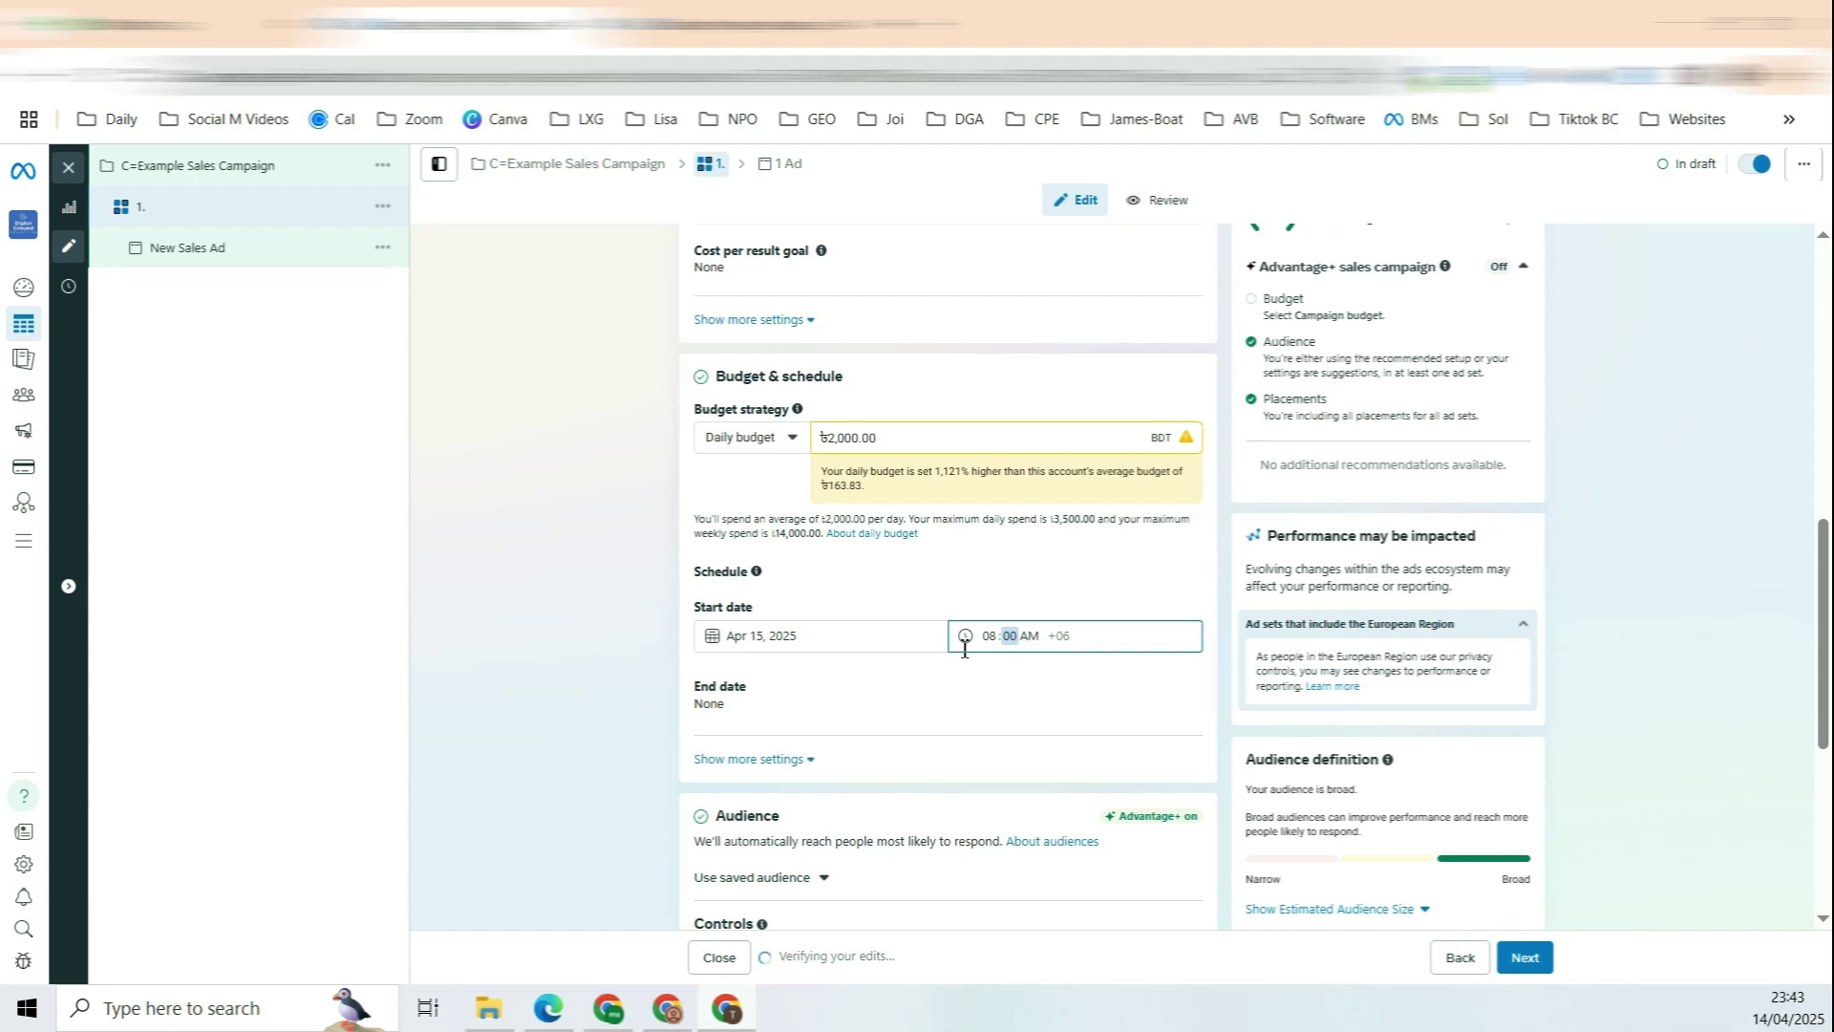
{"action": "scroll", "coordinate": [643, 528], "scroll_direction": "down", "scroll_amount": 2}
{"action": "scroll", "coordinate": [643, 531], "scroll_direction": "down", "scroll_amount": 1}
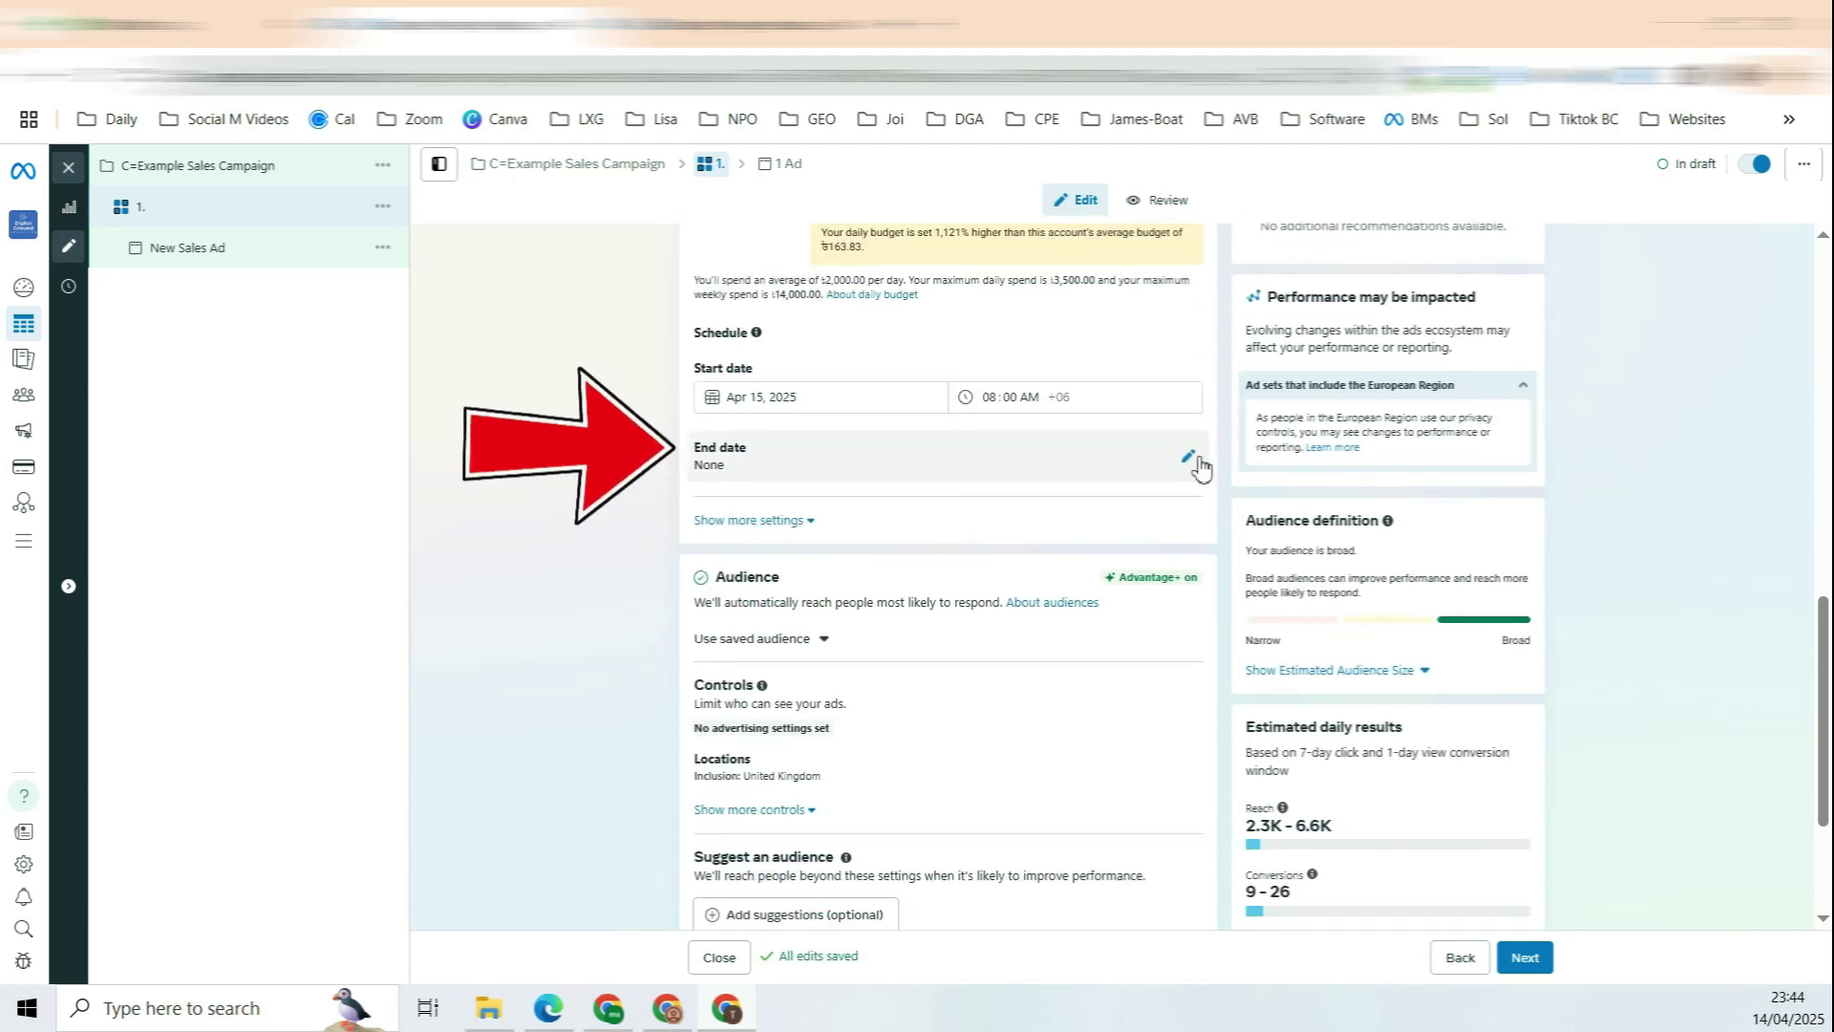
Step: Tick Set an end date for the ad set, toggling it off and back on
{"action": "left_click", "coordinate": [1194, 460]}
{"action": "left_click", "coordinate": [717, 497]}
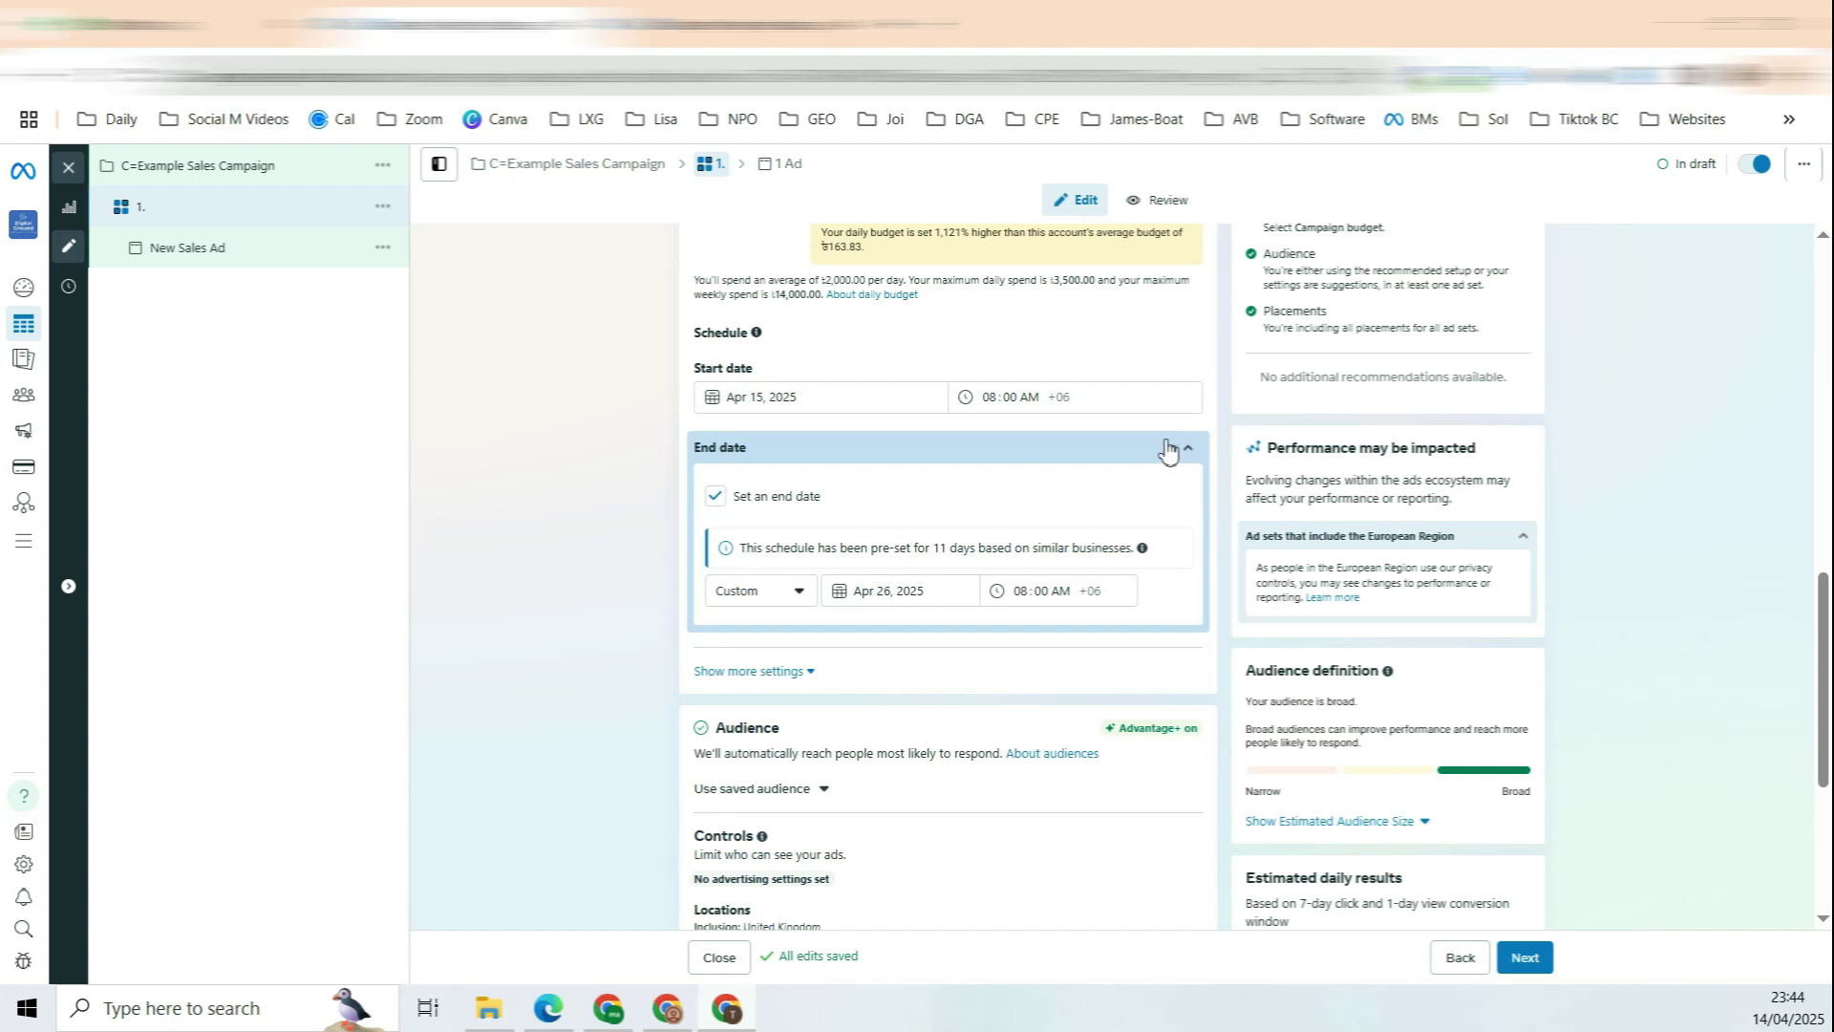
{"action": "left_click", "coordinate": [715, 500]}
{"action": "left_click", "coordinate": [715, 498]}
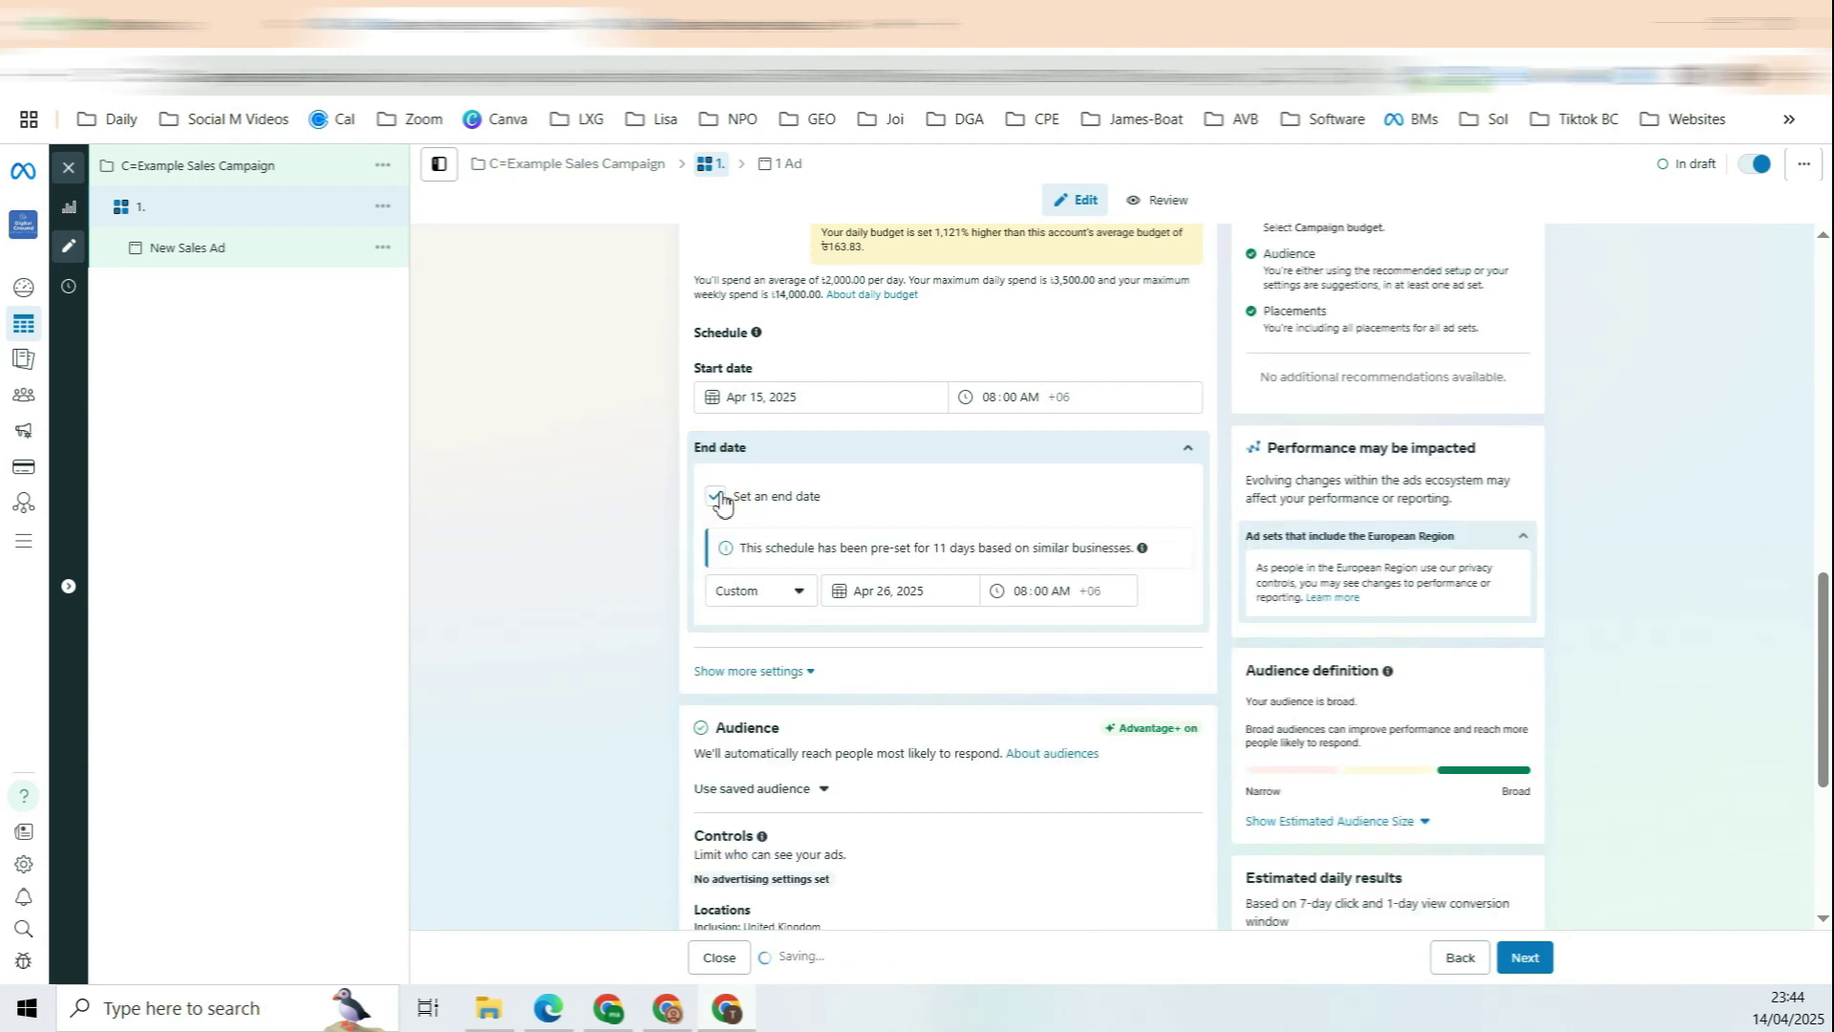
{"action": "left_click_drag", "start_coordinate": [751, 502], "coordinate": [813, 506]}
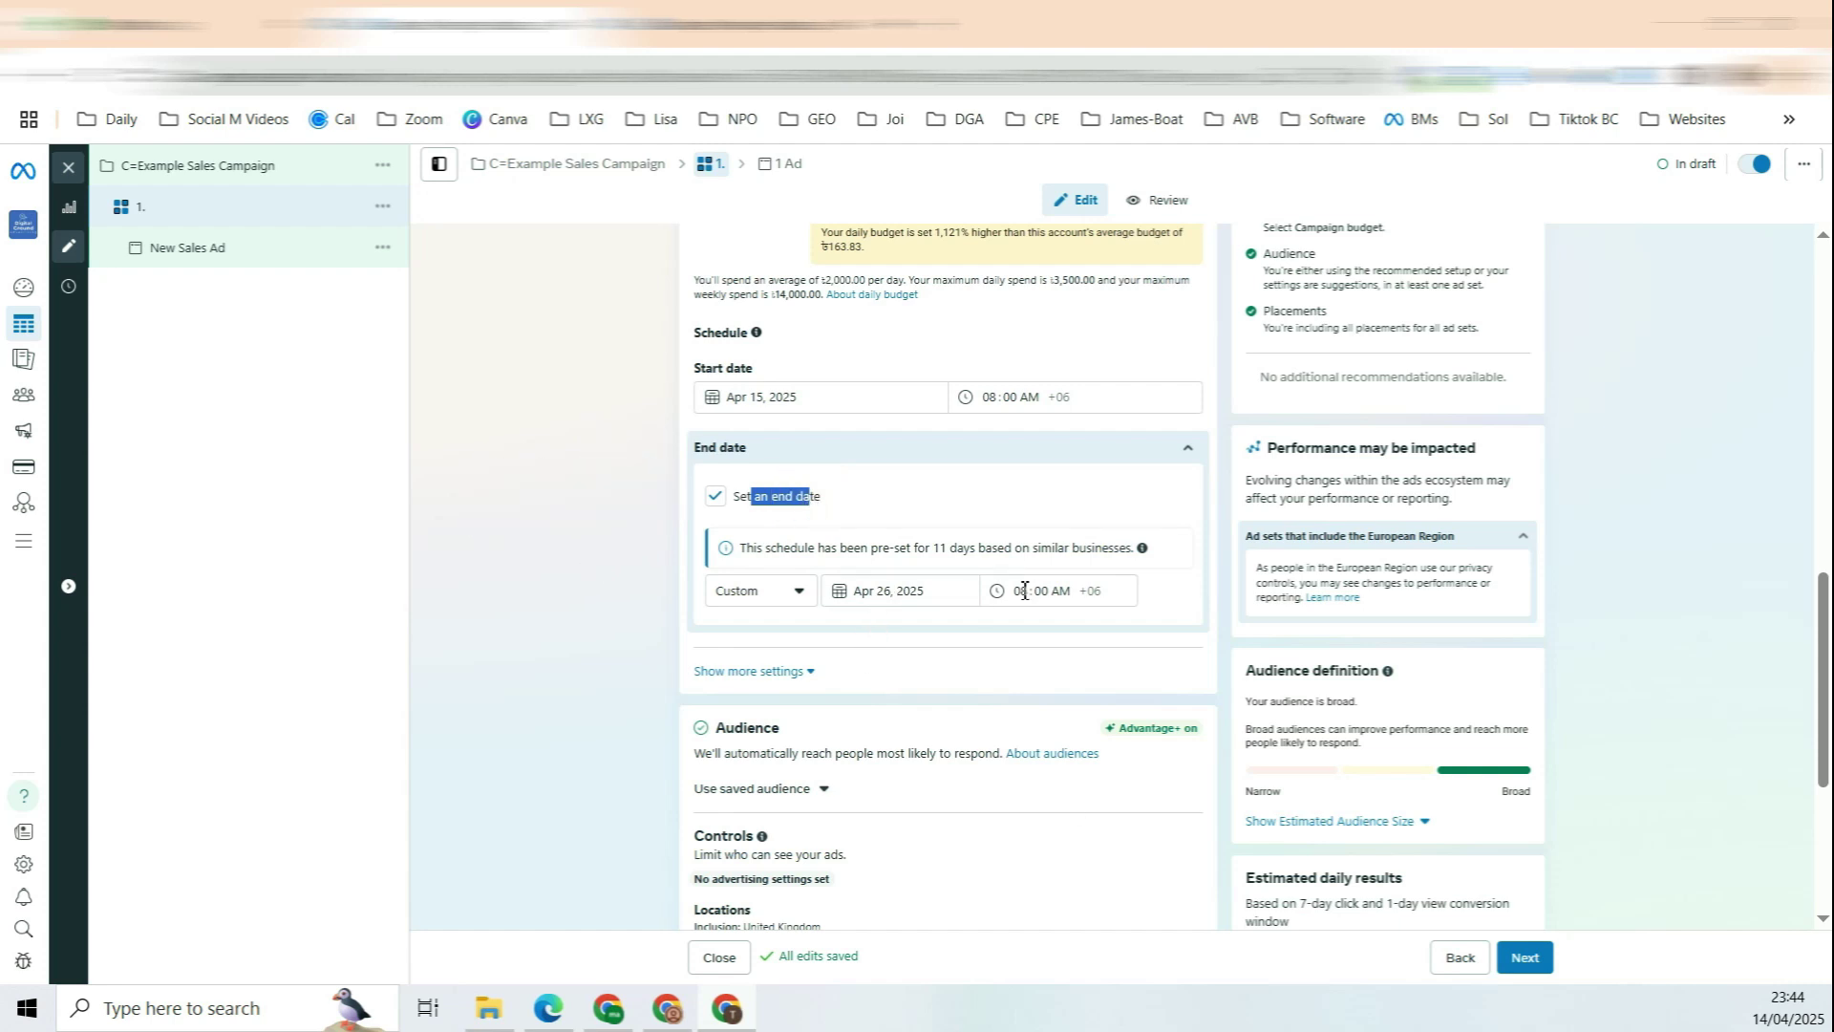
Step: Untick Set an end date so the ad set runs continuously
{"action": "left_click", "coordinate": [717, 496]}
{"action": "scroll", "coordinate": [764, 430], "scroll_direction": "down", "scroll_amount": 3}
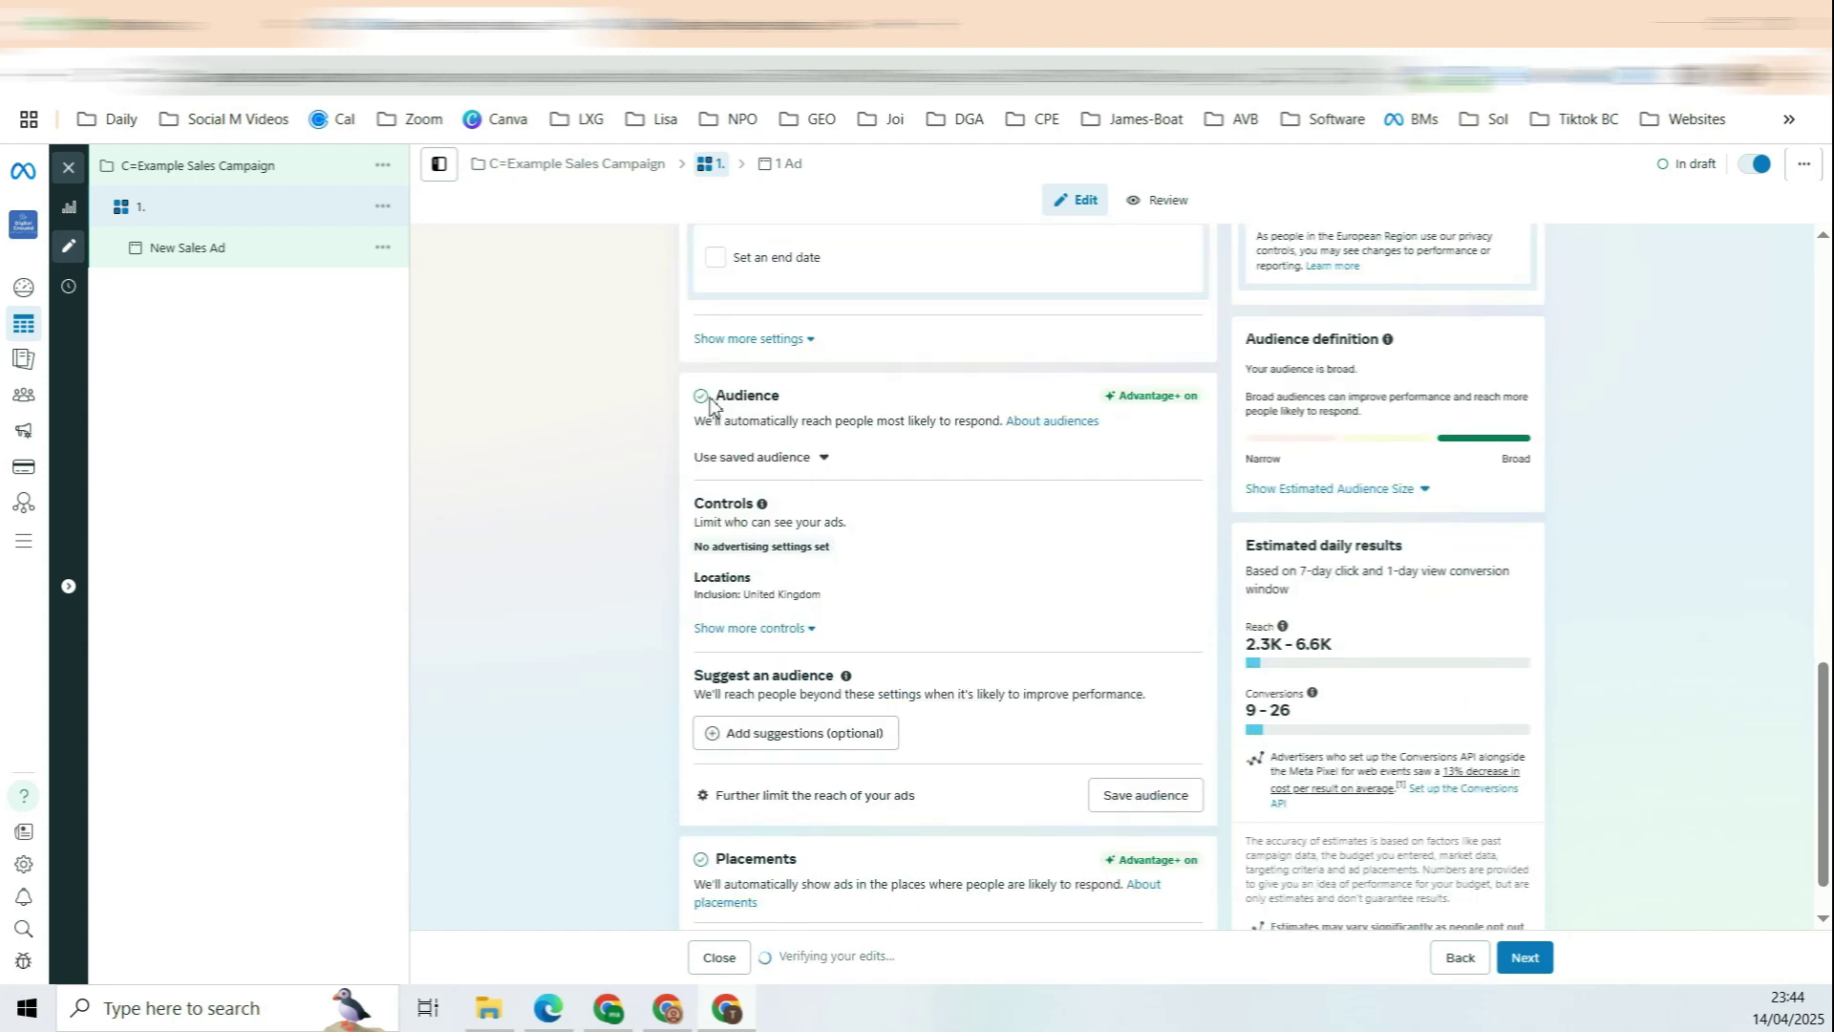
{"action": "scroll", "coordinate": [831, 400], "scroll_direction": "down", "scroll_amount": 1}
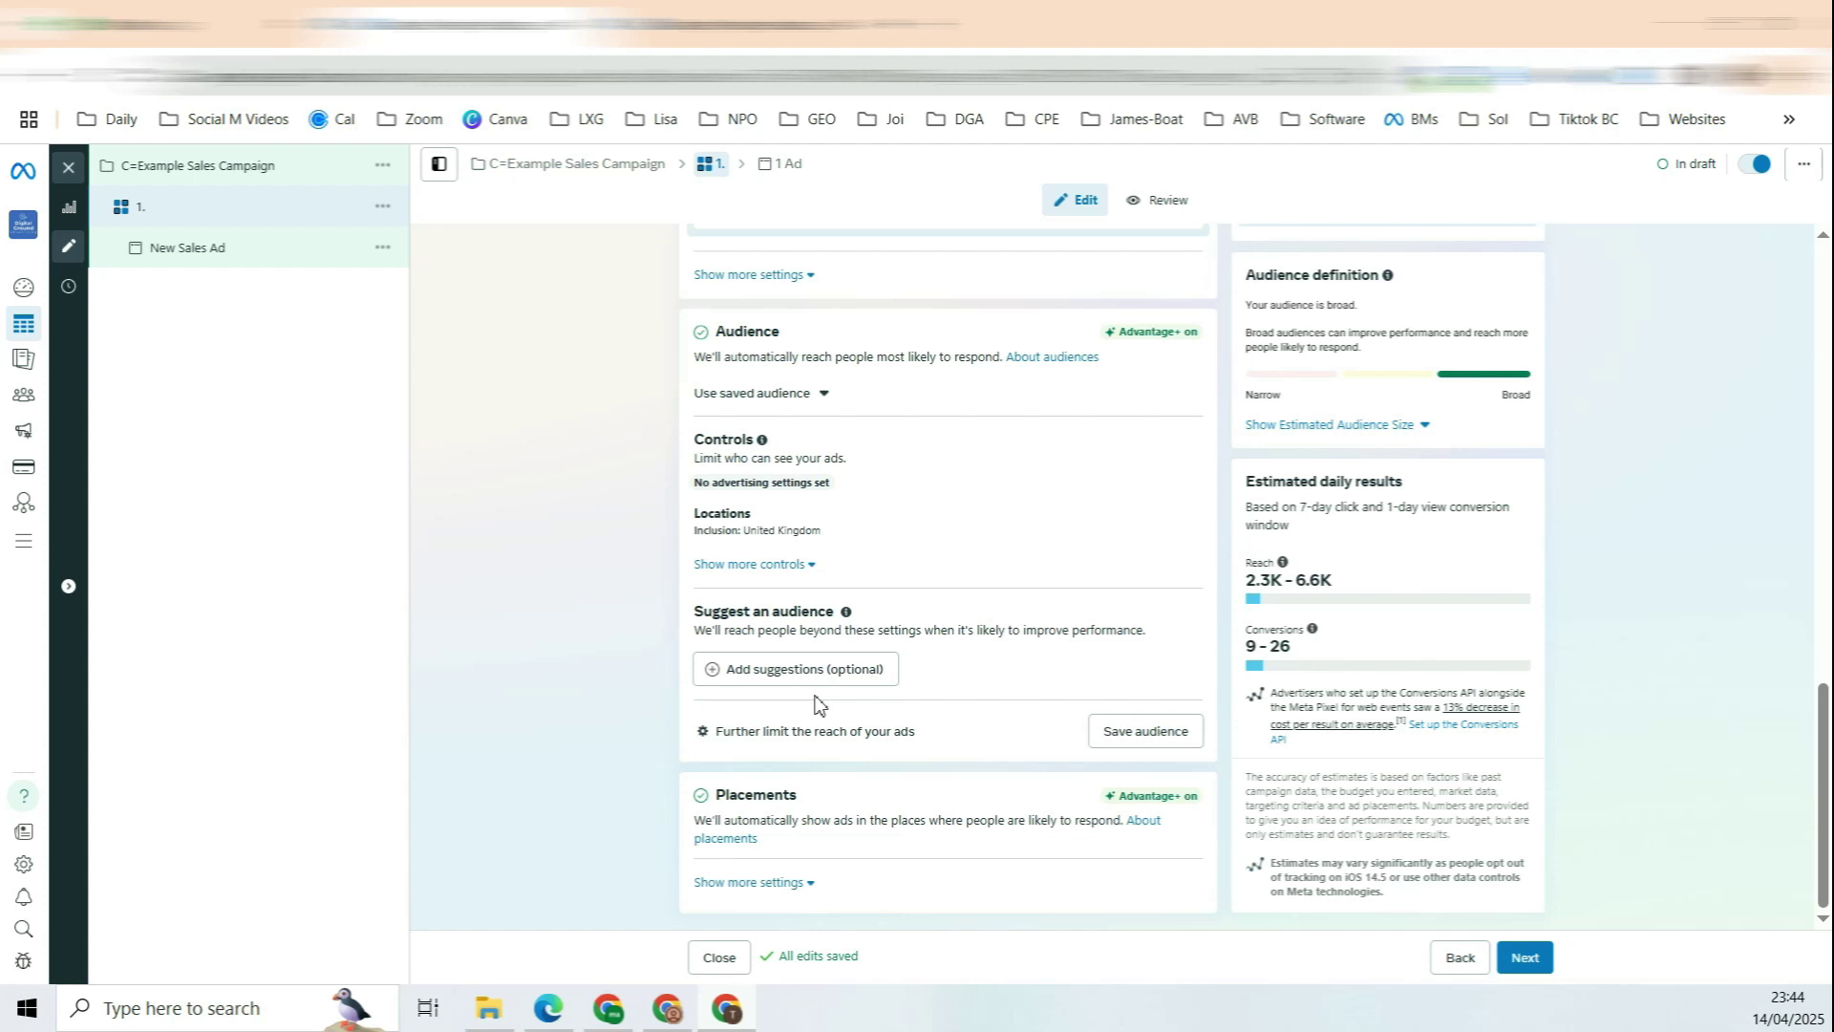
Step: Switch the audience to manual controls via Further limit the reach, then open Detailed targeting
{"action": "left_click", "coordinate": [776, 563]}
{"action": "scroll", "coordinate": [843, 577], "scroll_direction": "down", "scroll_amount": 1}
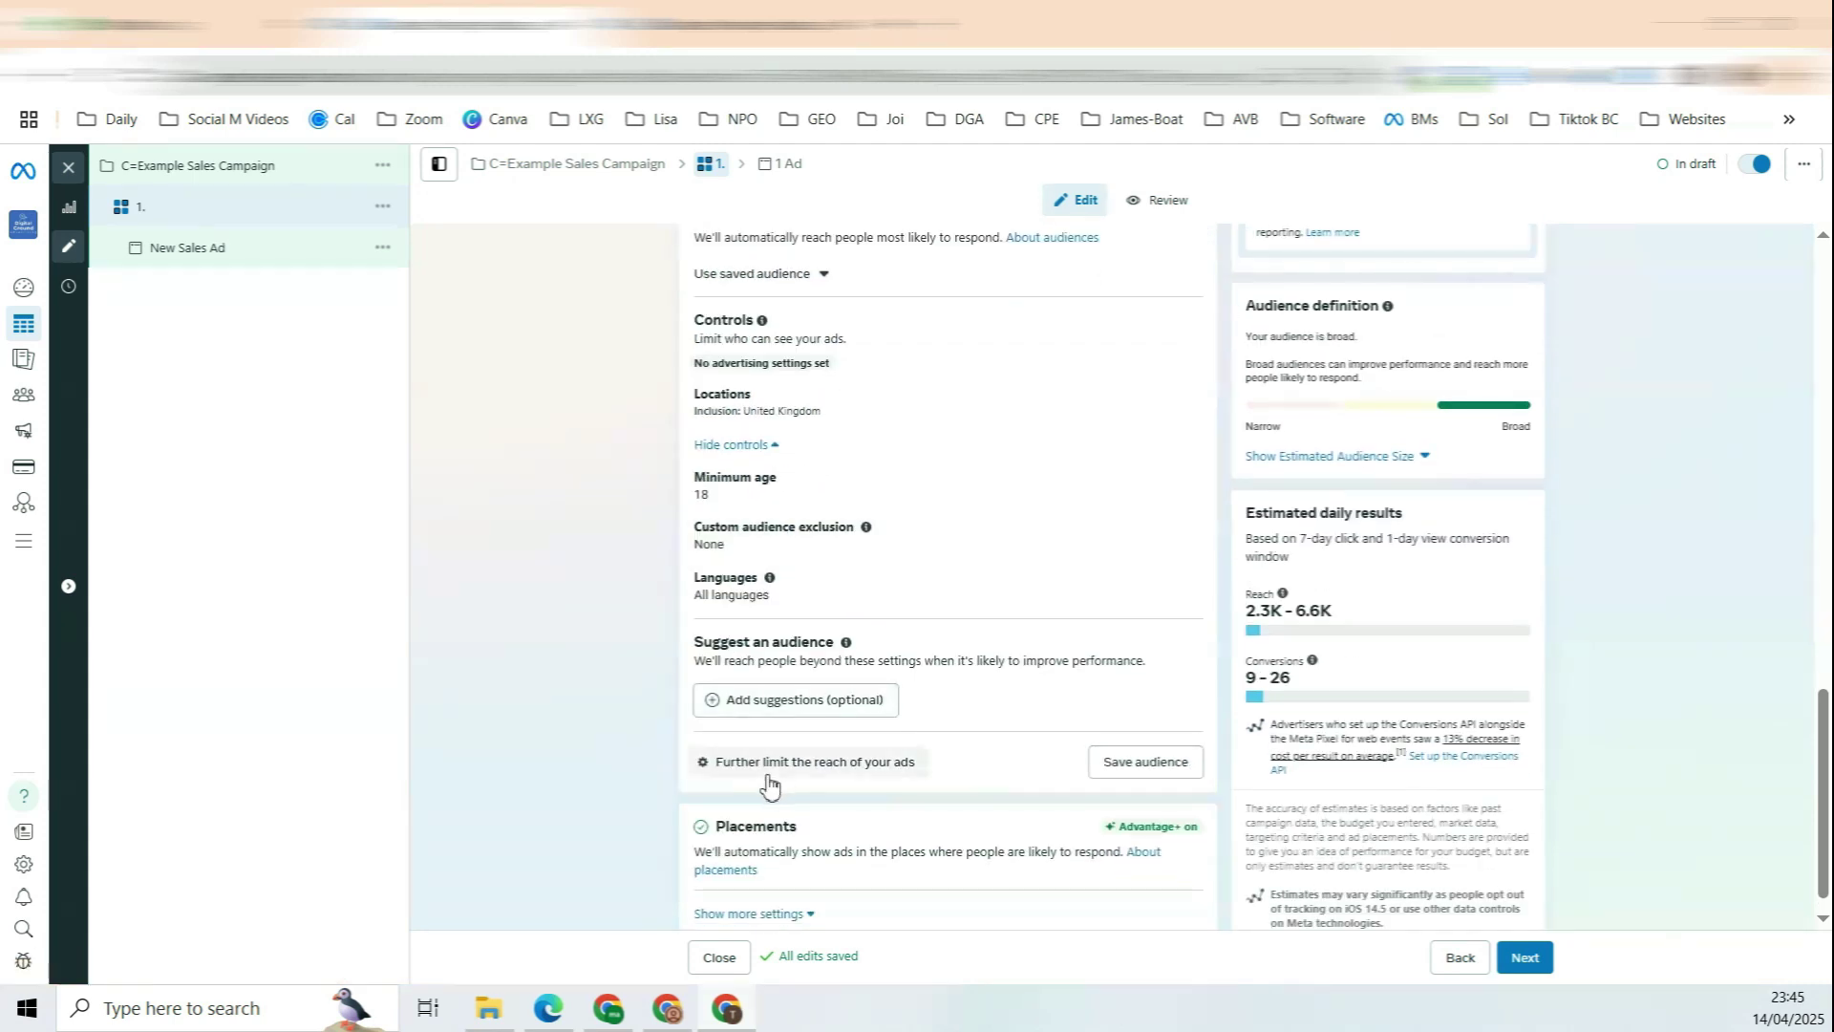
{"action": "left_click", "coordinate": [786, 765]}
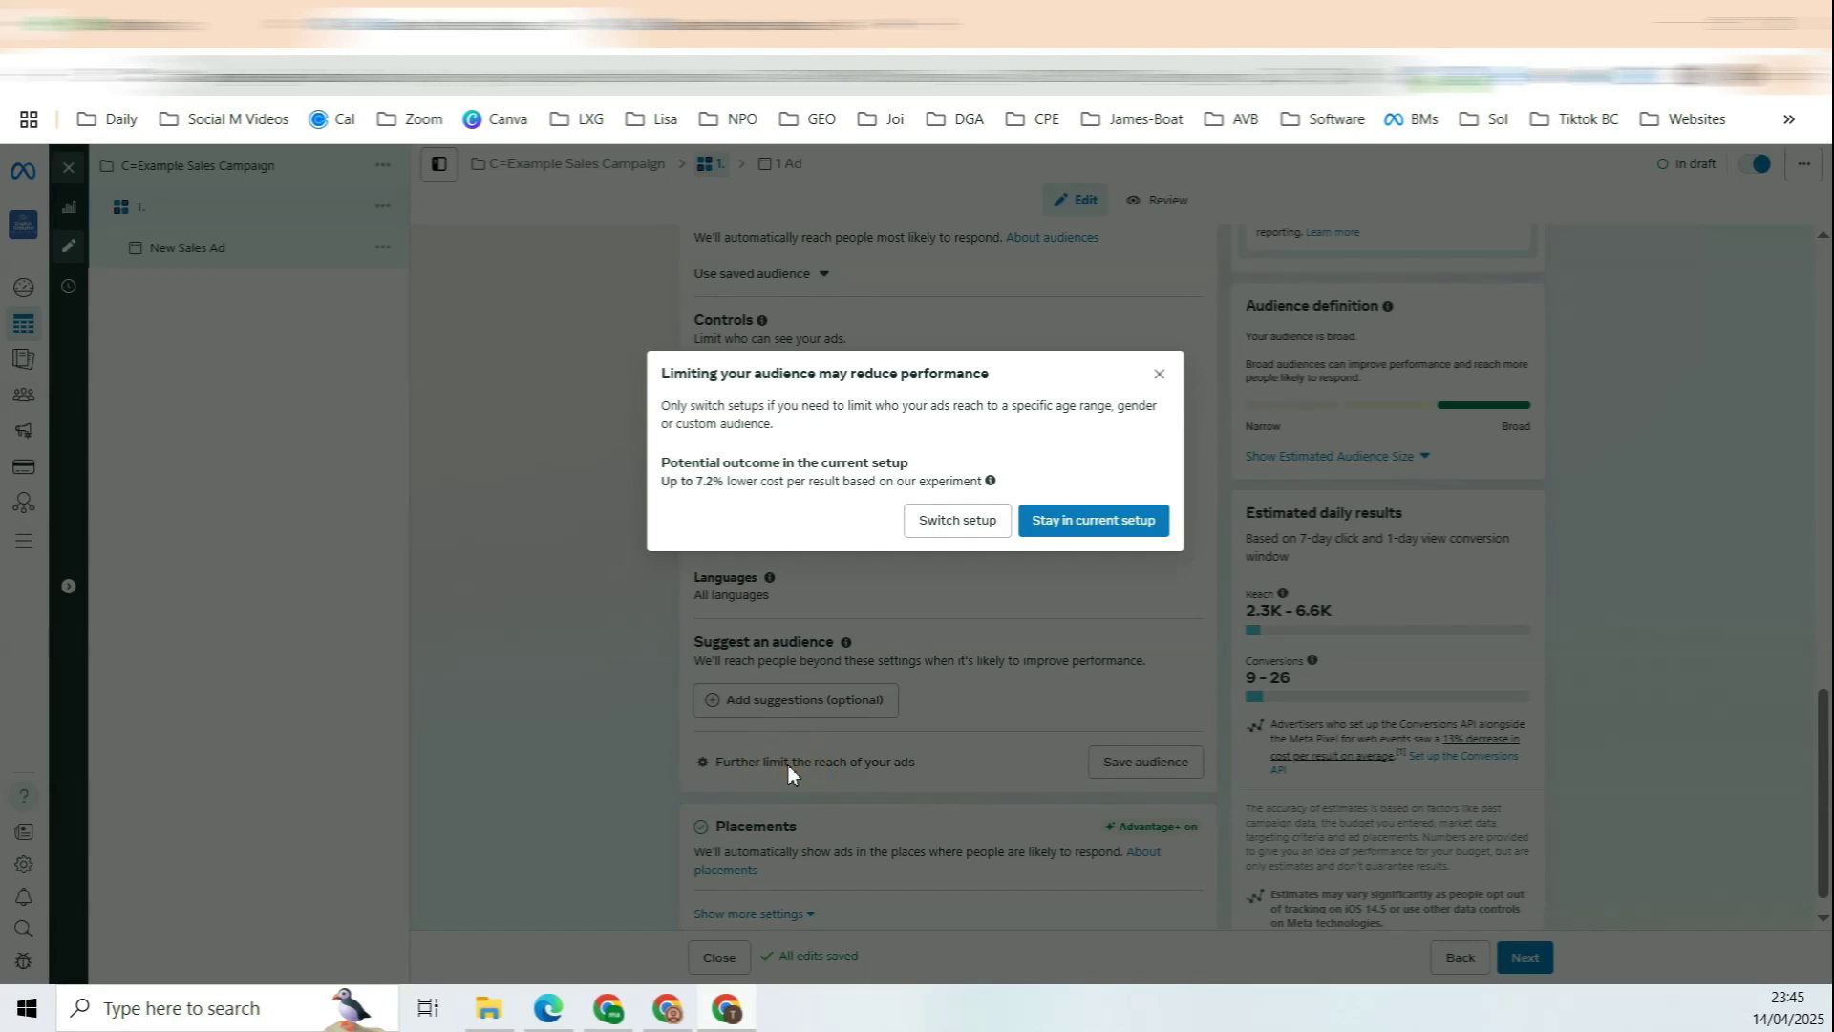
{"action": "left_click", "coordinate": [957, 525]}
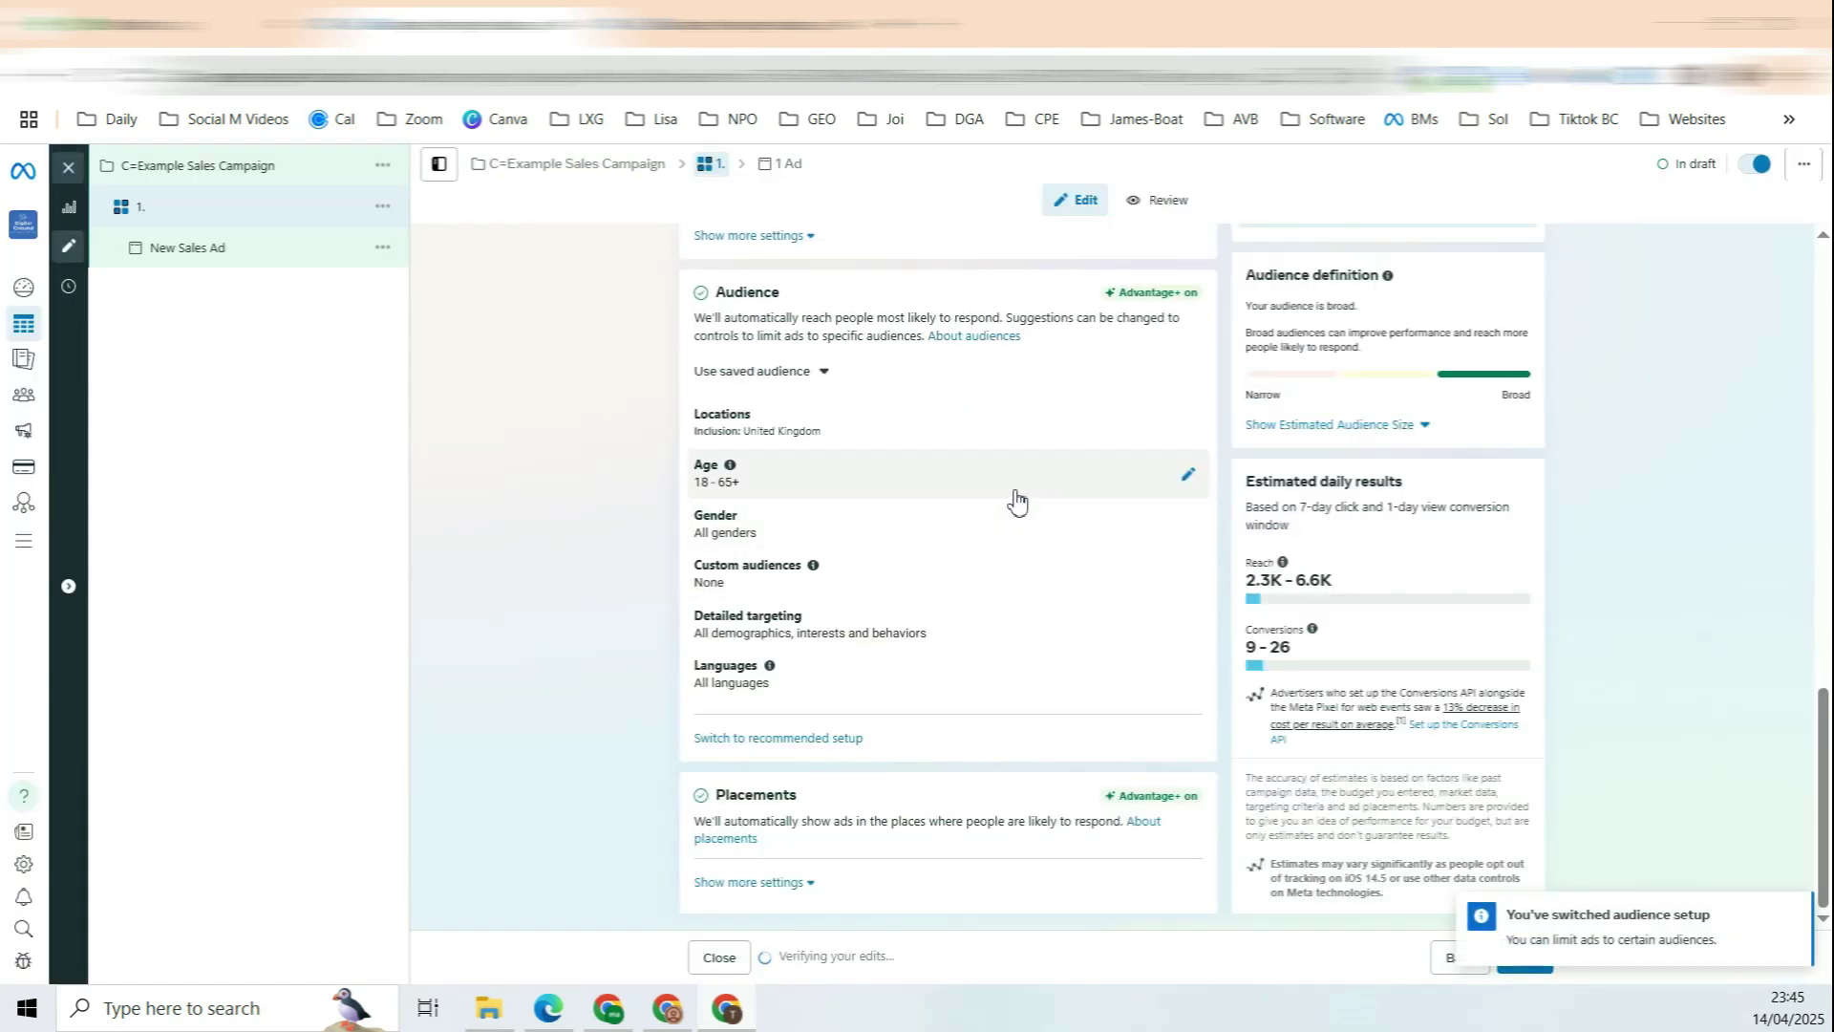
{"action": "left_click_drag", "start_coordinate": [754, 619], "coordinate": [803, 617]}
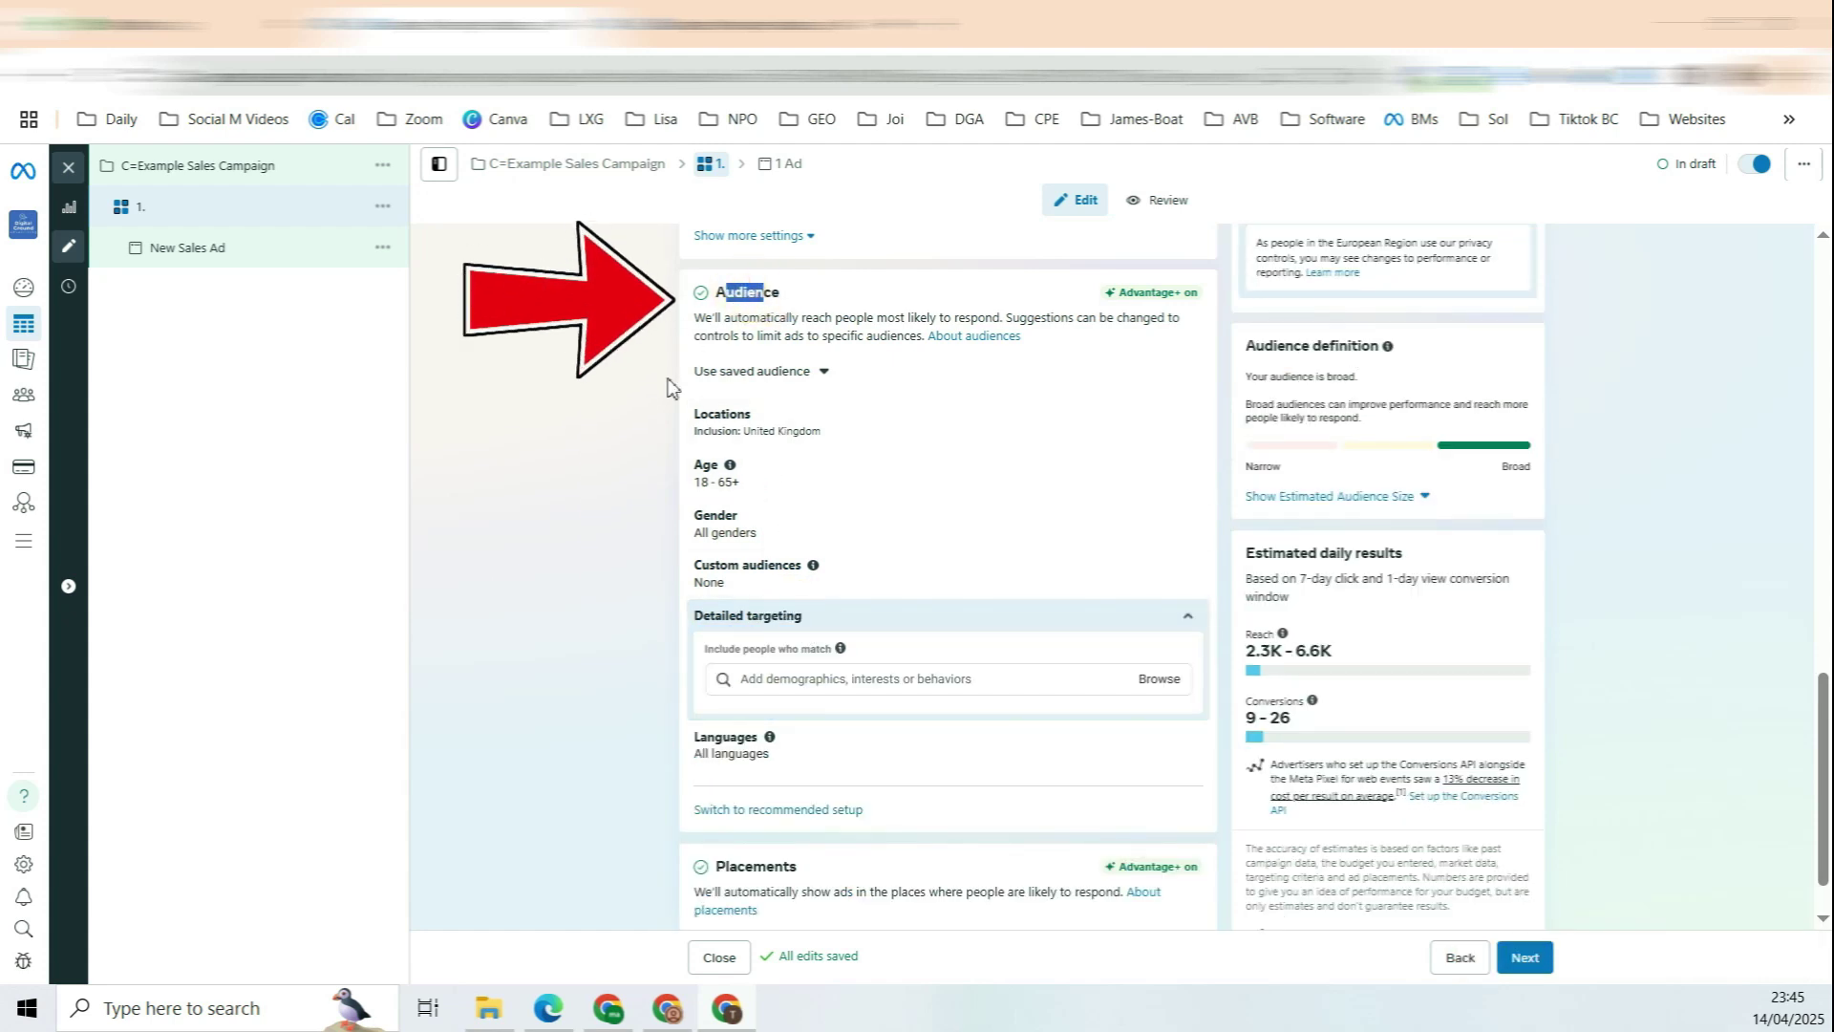
Step: Replace United Kingdom with Dhaka, Bangladesh (+50mi) and stop reaching people beyond those locations
{"action": "left_click", "coordinate": [726, 423]}
{"action": "left_click", "coordinate": [1050, 573]}
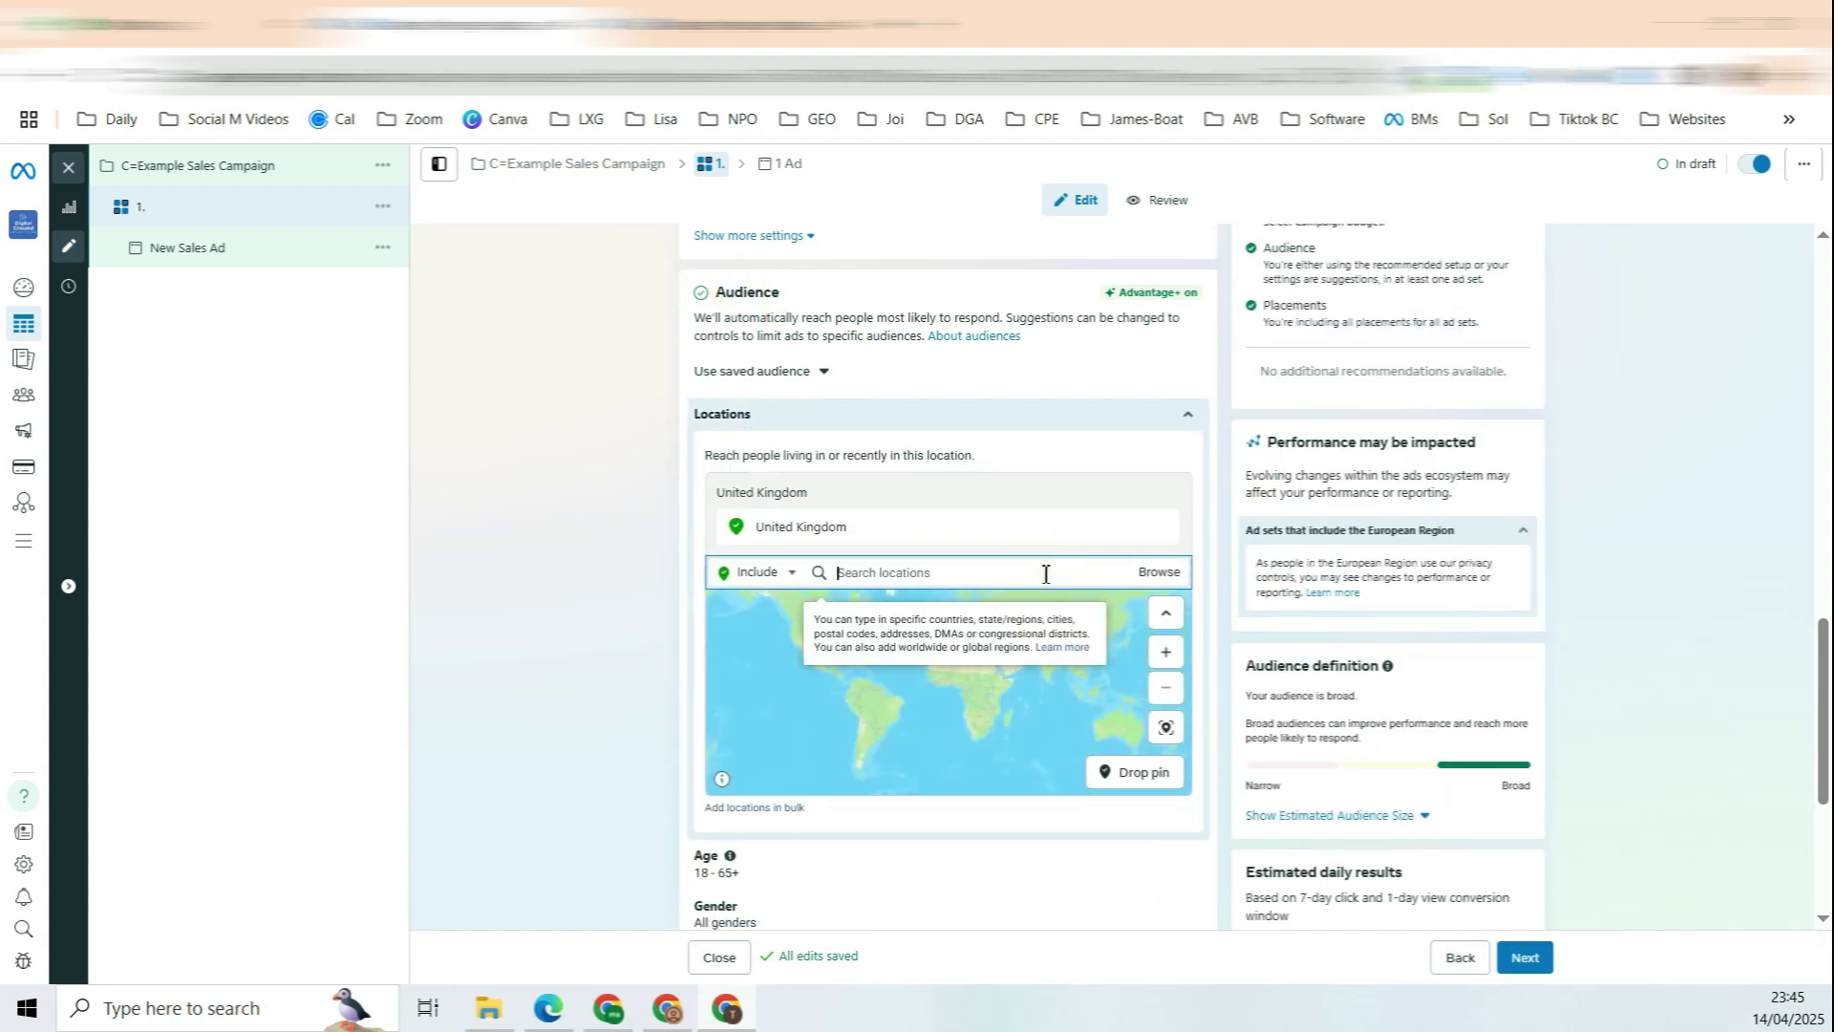
{"action": "left_click", "coordinate": [917, 612]}
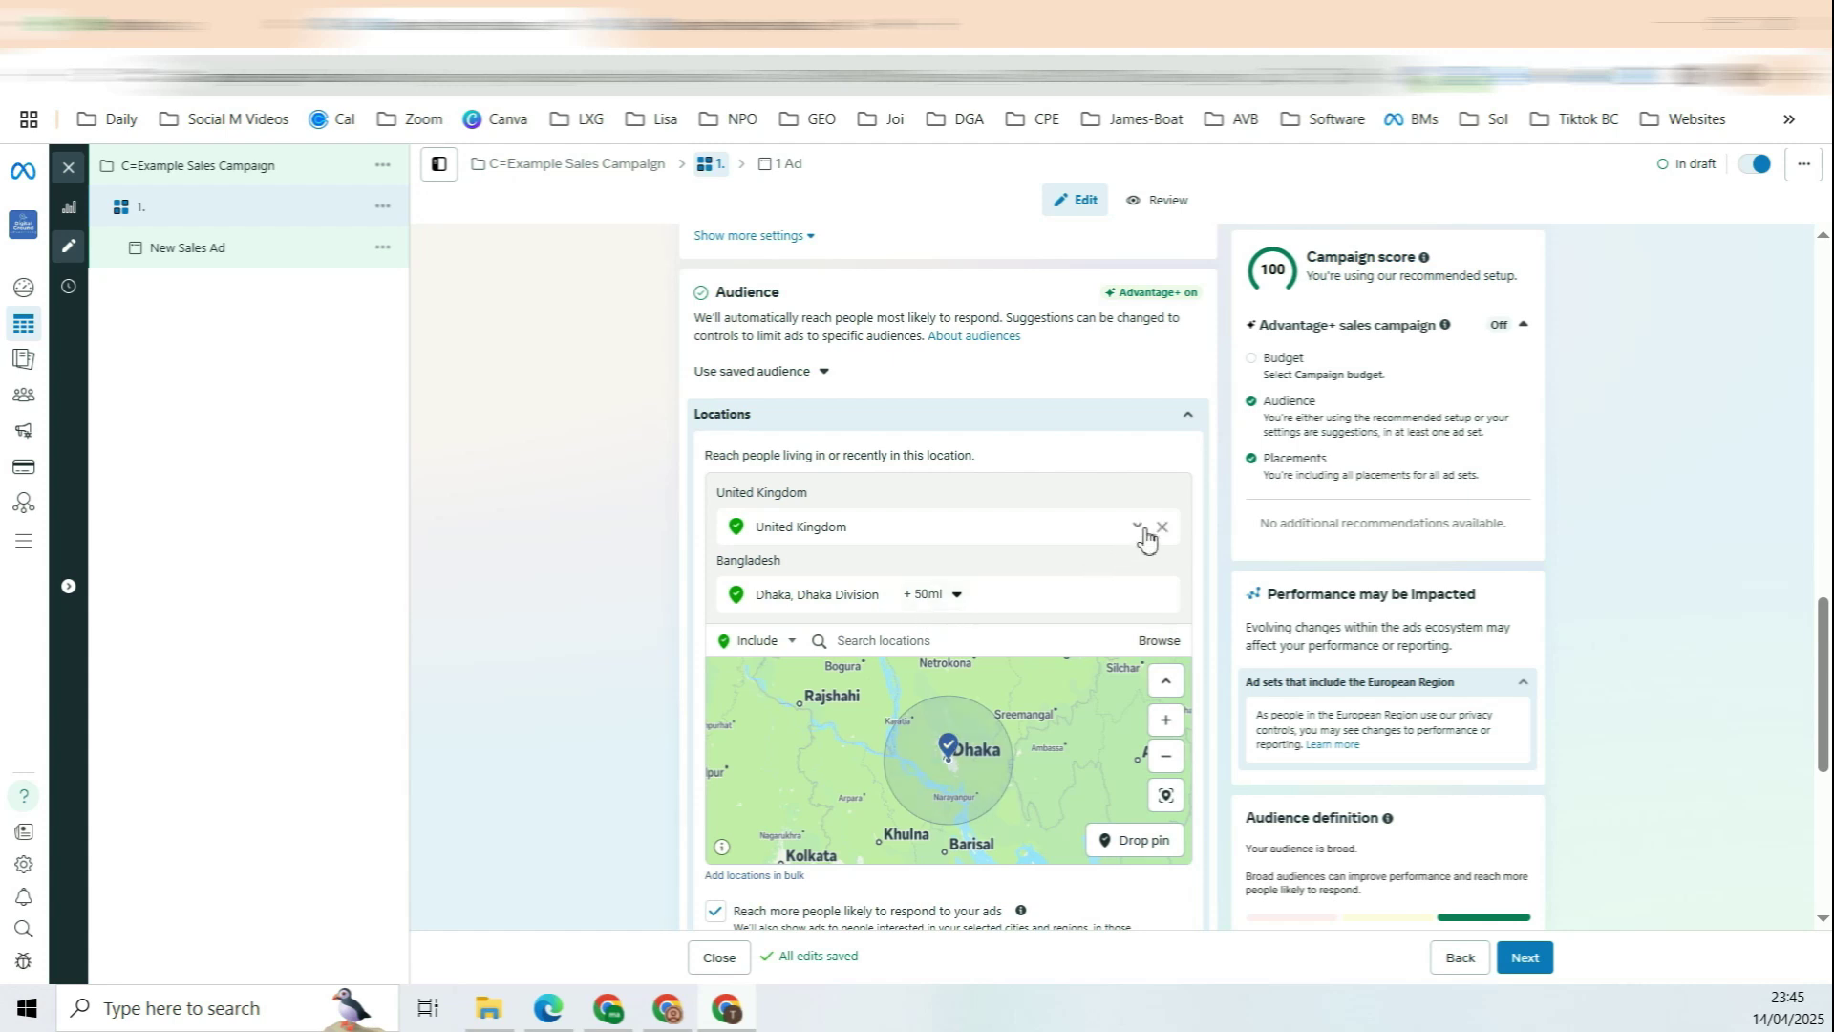
{"action": "left_click", "coordinate": [1162, 526]}
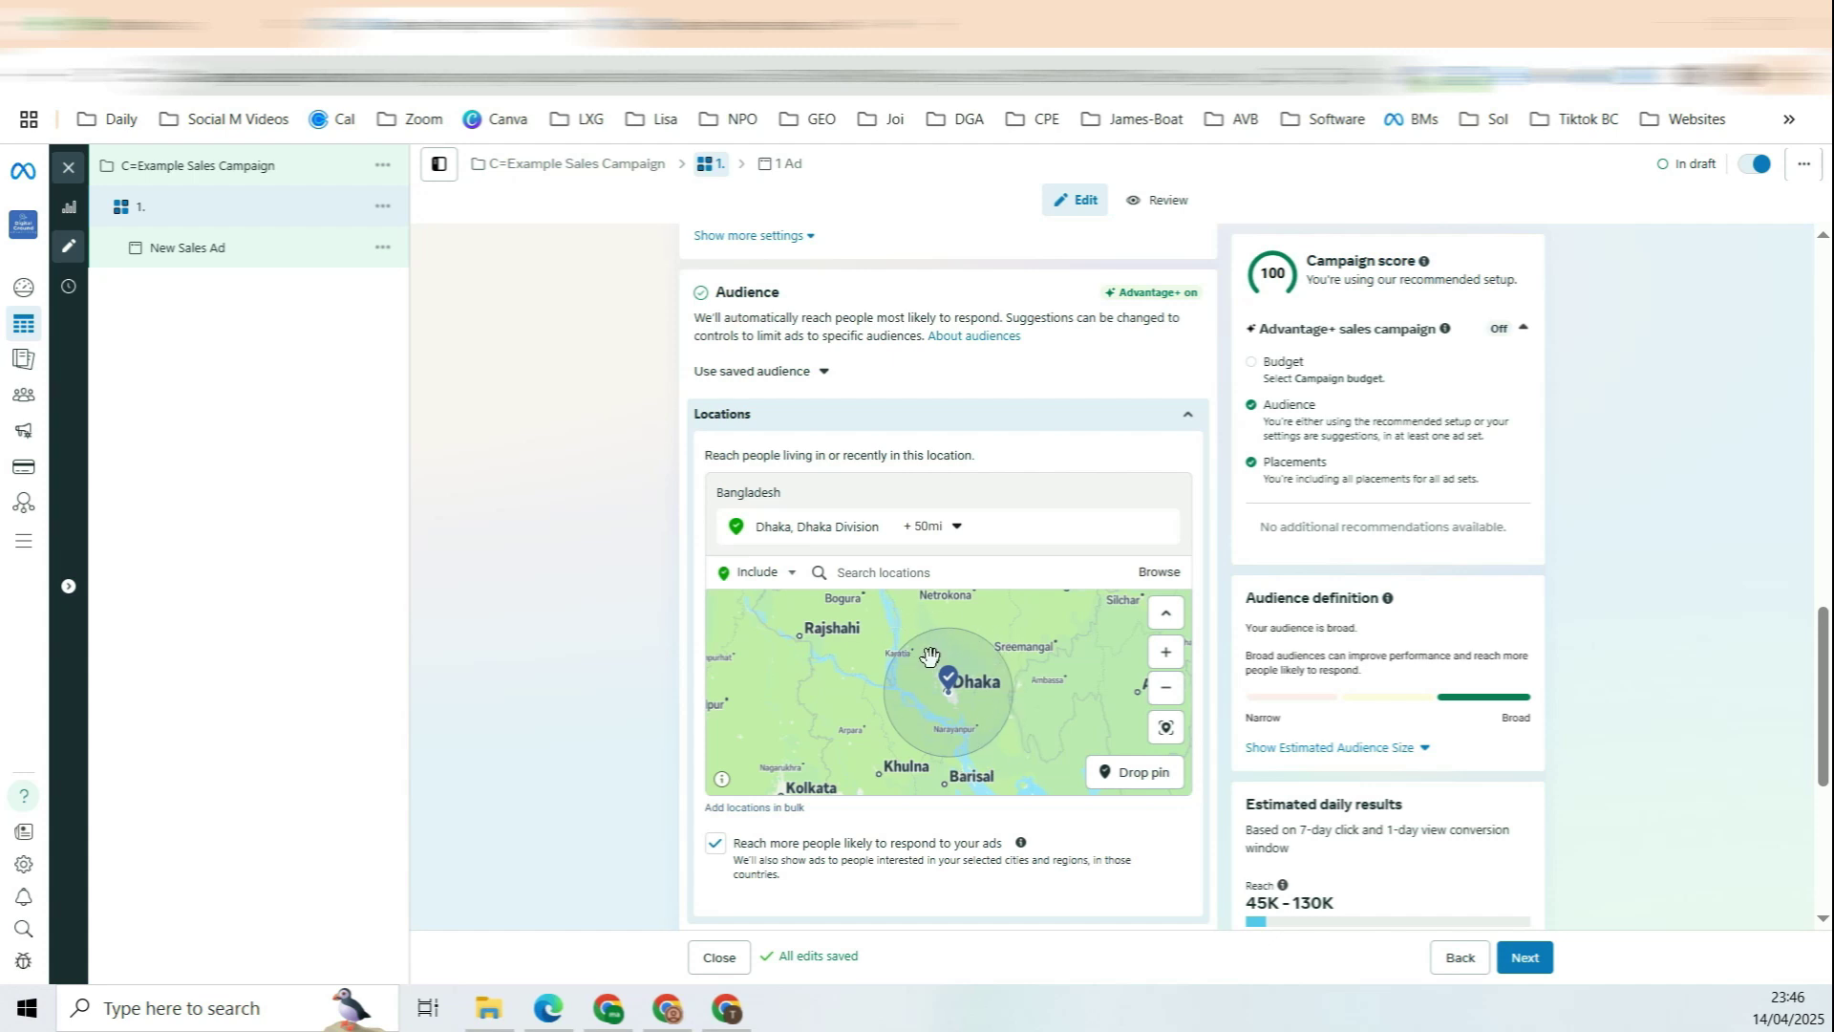
{"action": "left_click", "coordinate": [719, 845]}
{"action": "scroll", "coordinate": [936, 611], "scroll_direction": "down", "scroll_amount": 1}
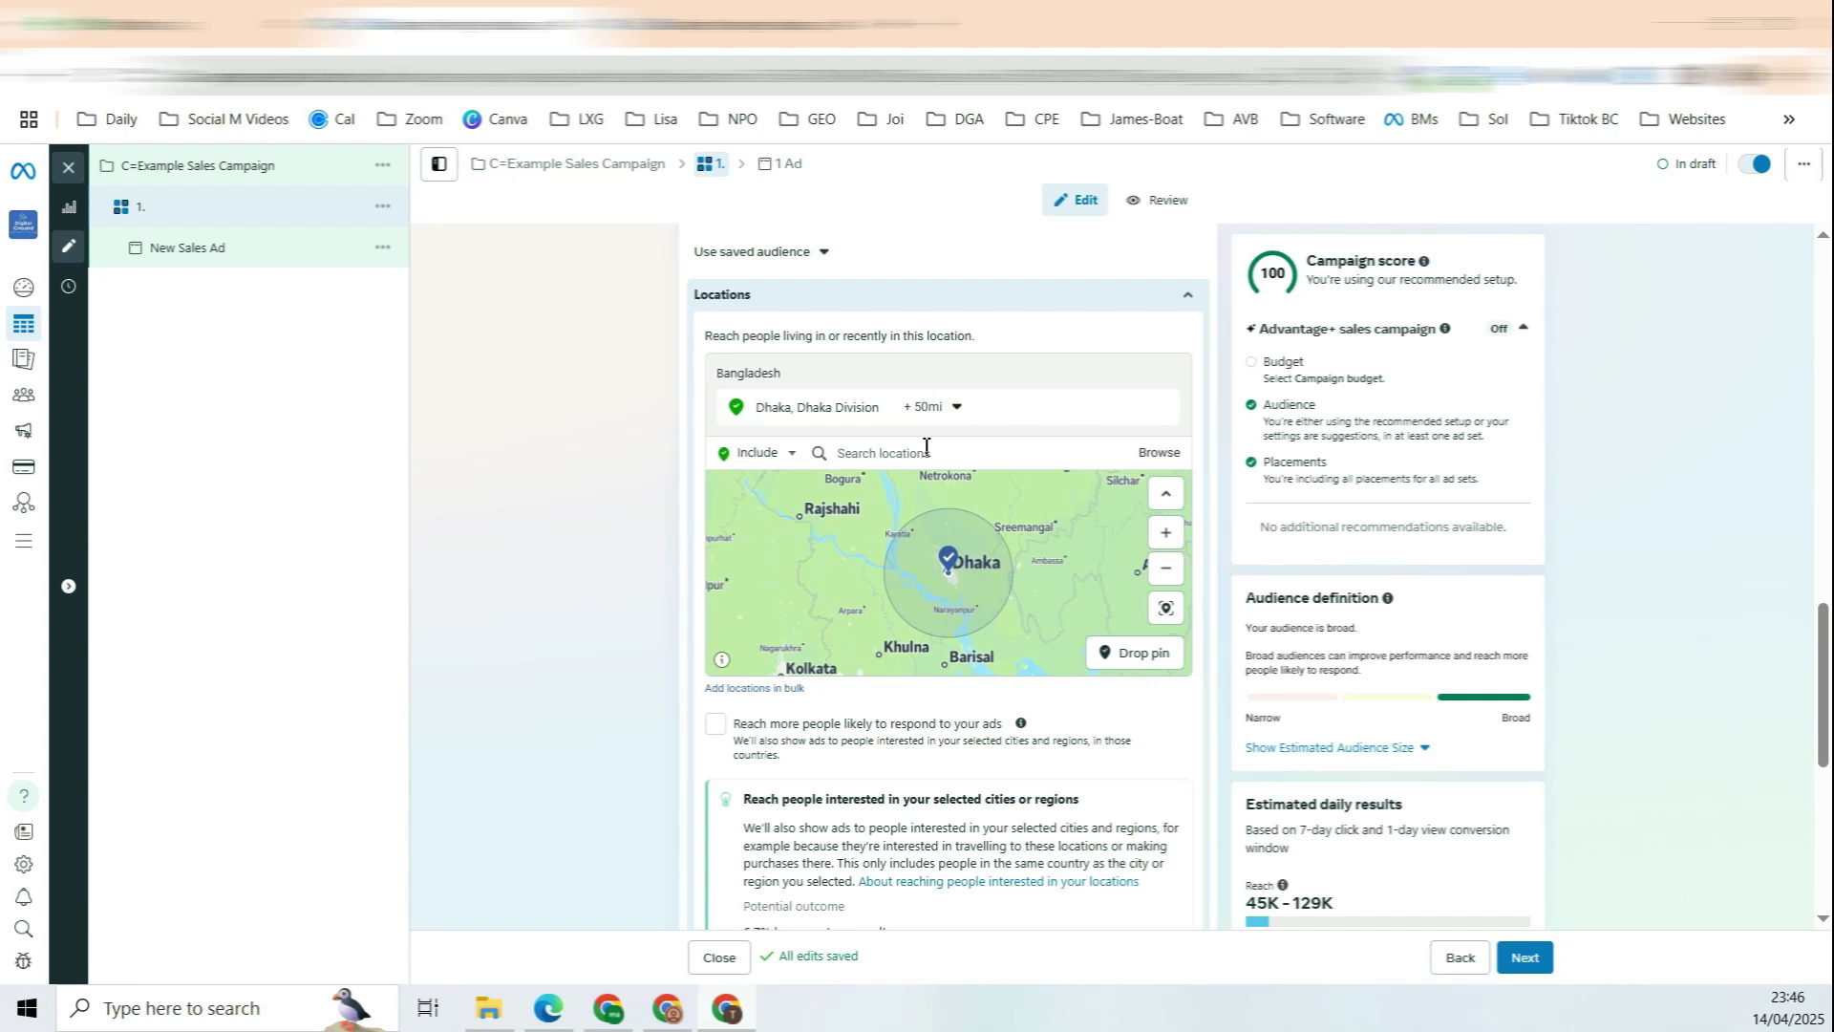
{"action": "scroll", "coordinate": [923, 449], "scroll_direction": "down", "scroll_amount": 5}
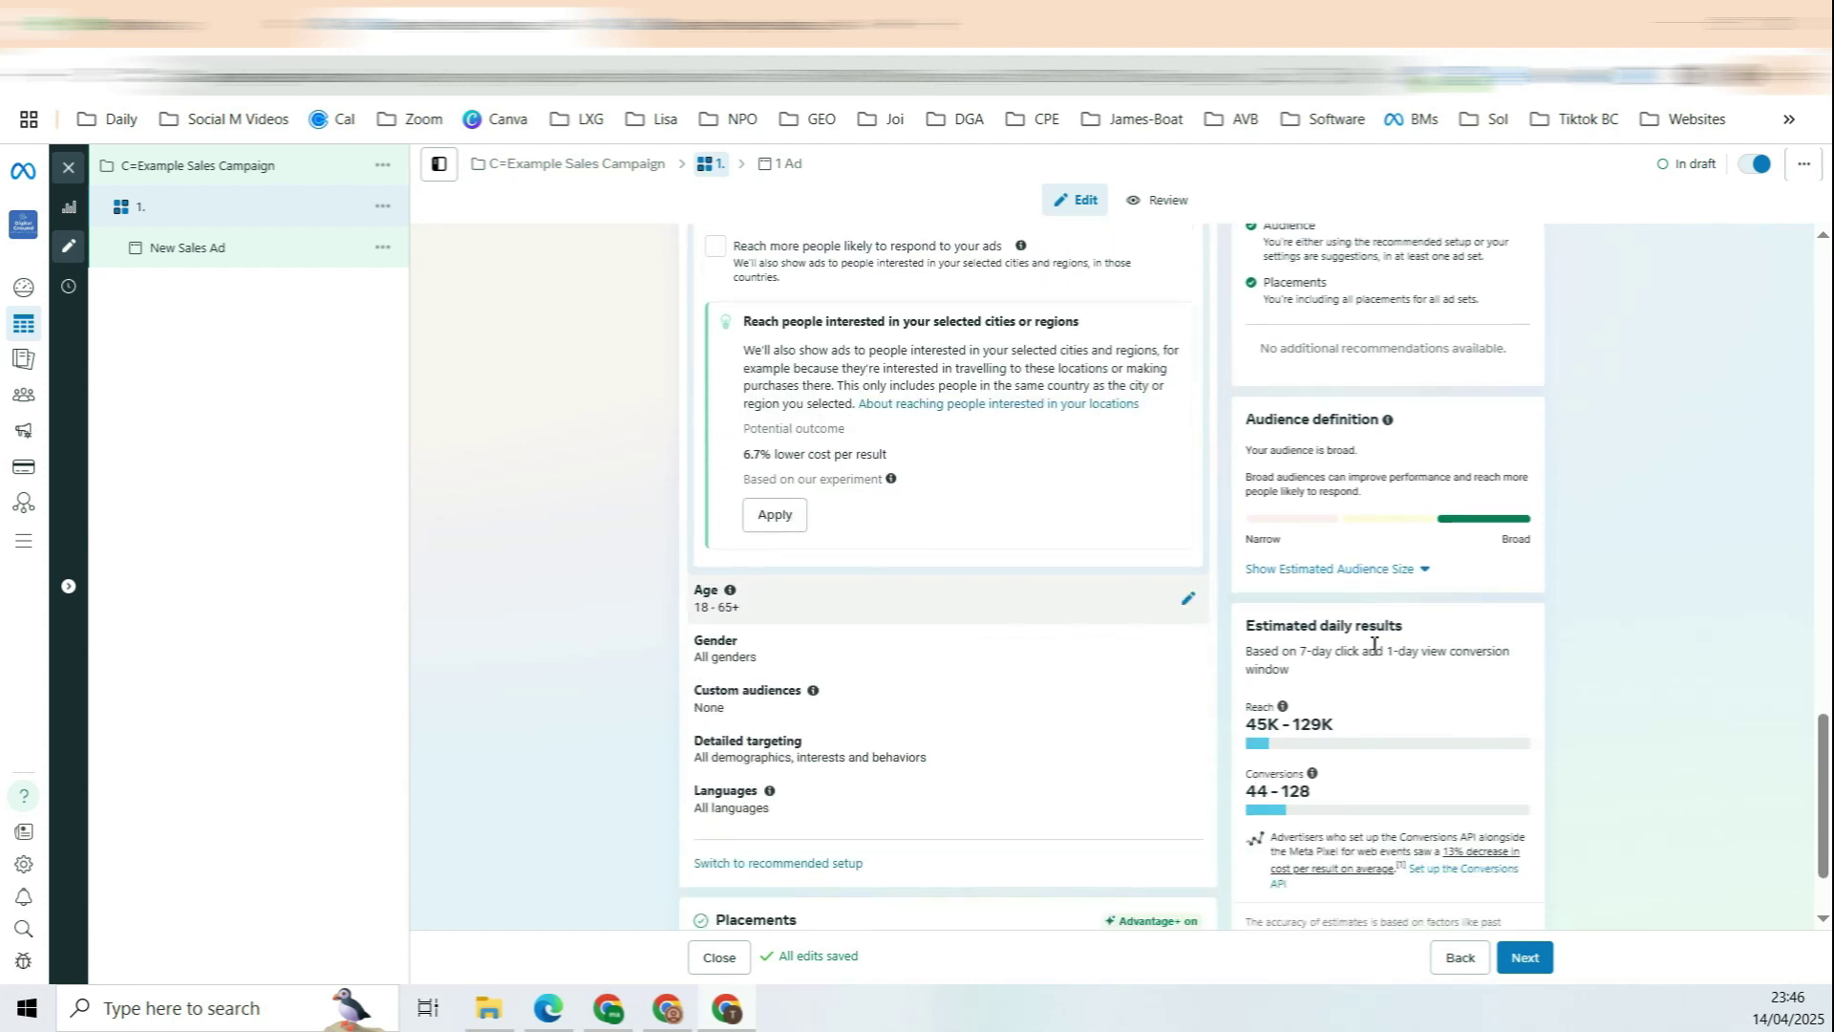
Step: Set the age range to 18–50 as a firm limit, not a suggestion
{"action": "left_click", "coordinate": [1189, 605]}
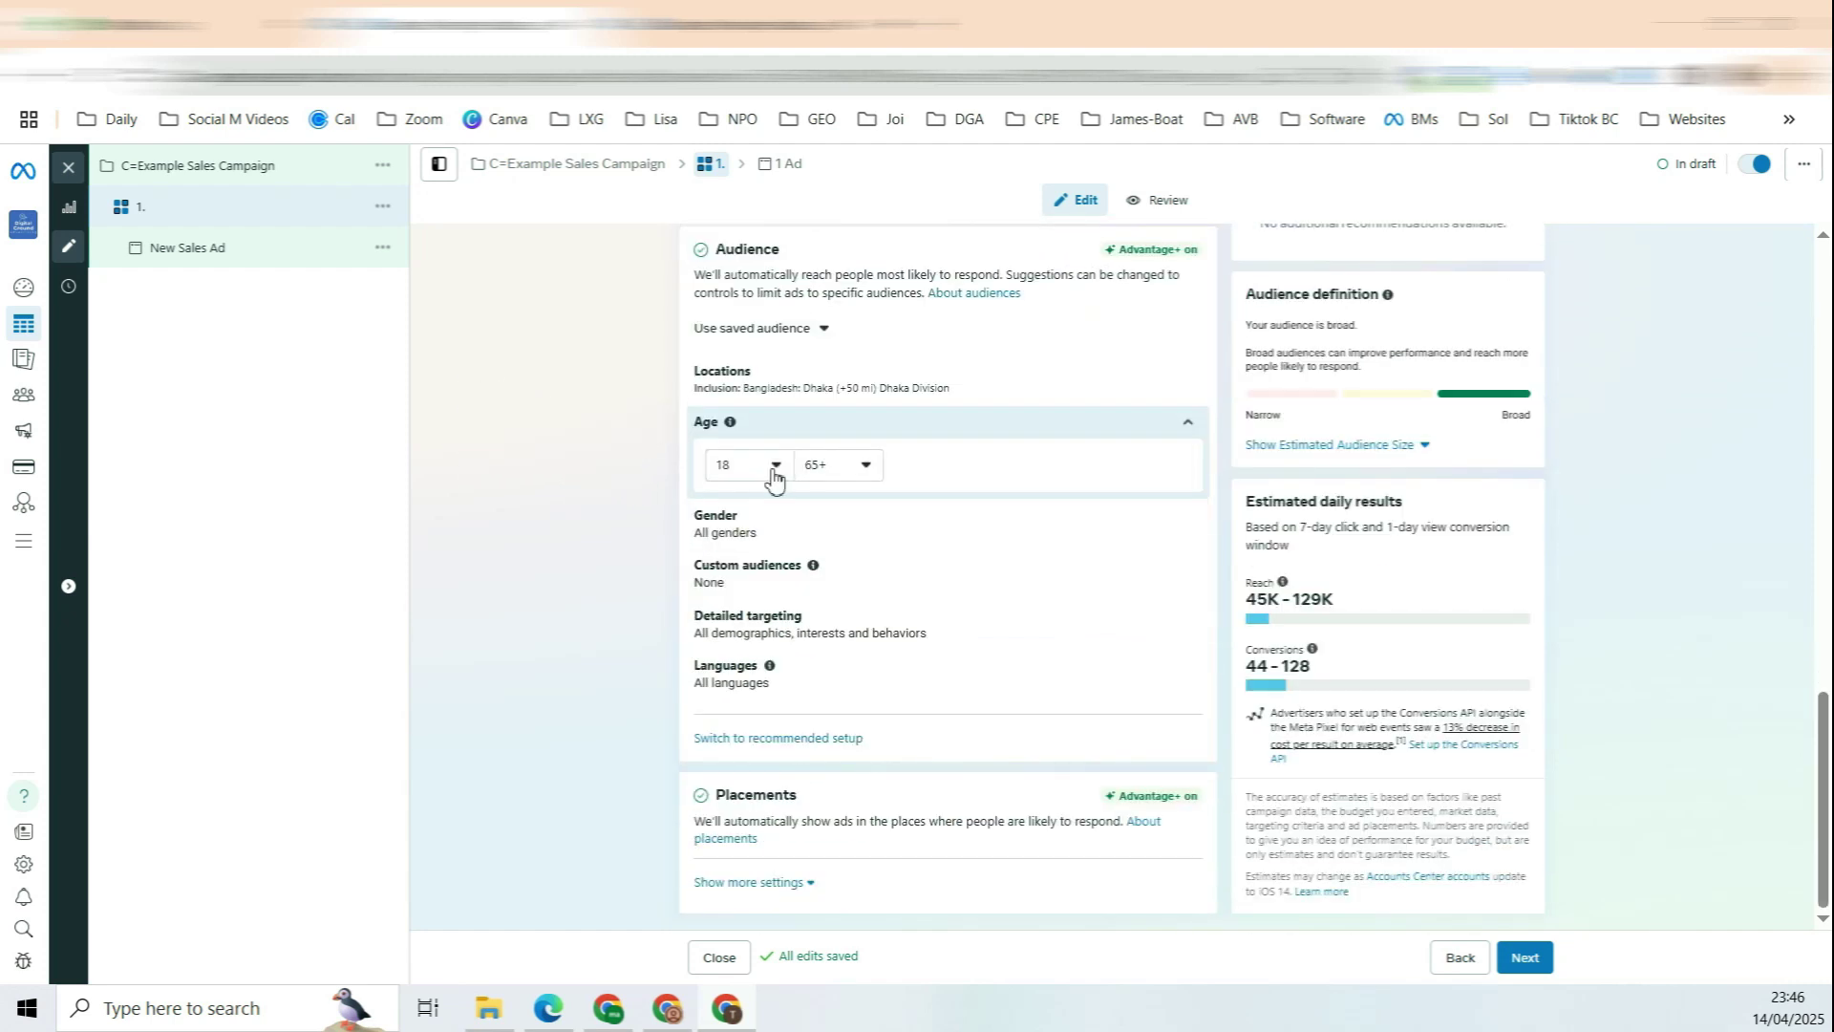
{"action": "left_click", "coordinate": [774, 468]}
{"action": "left_click", "coordinate": [864, 468]}
{"action": "left_click", "coordinate": [867, 468]}
{"action": "scroll", "coordinate": [909, 605], "scroll_direction": "up", "scroll_amount": 4}
{"action": "left_click", "coordinate": [912, 597]}
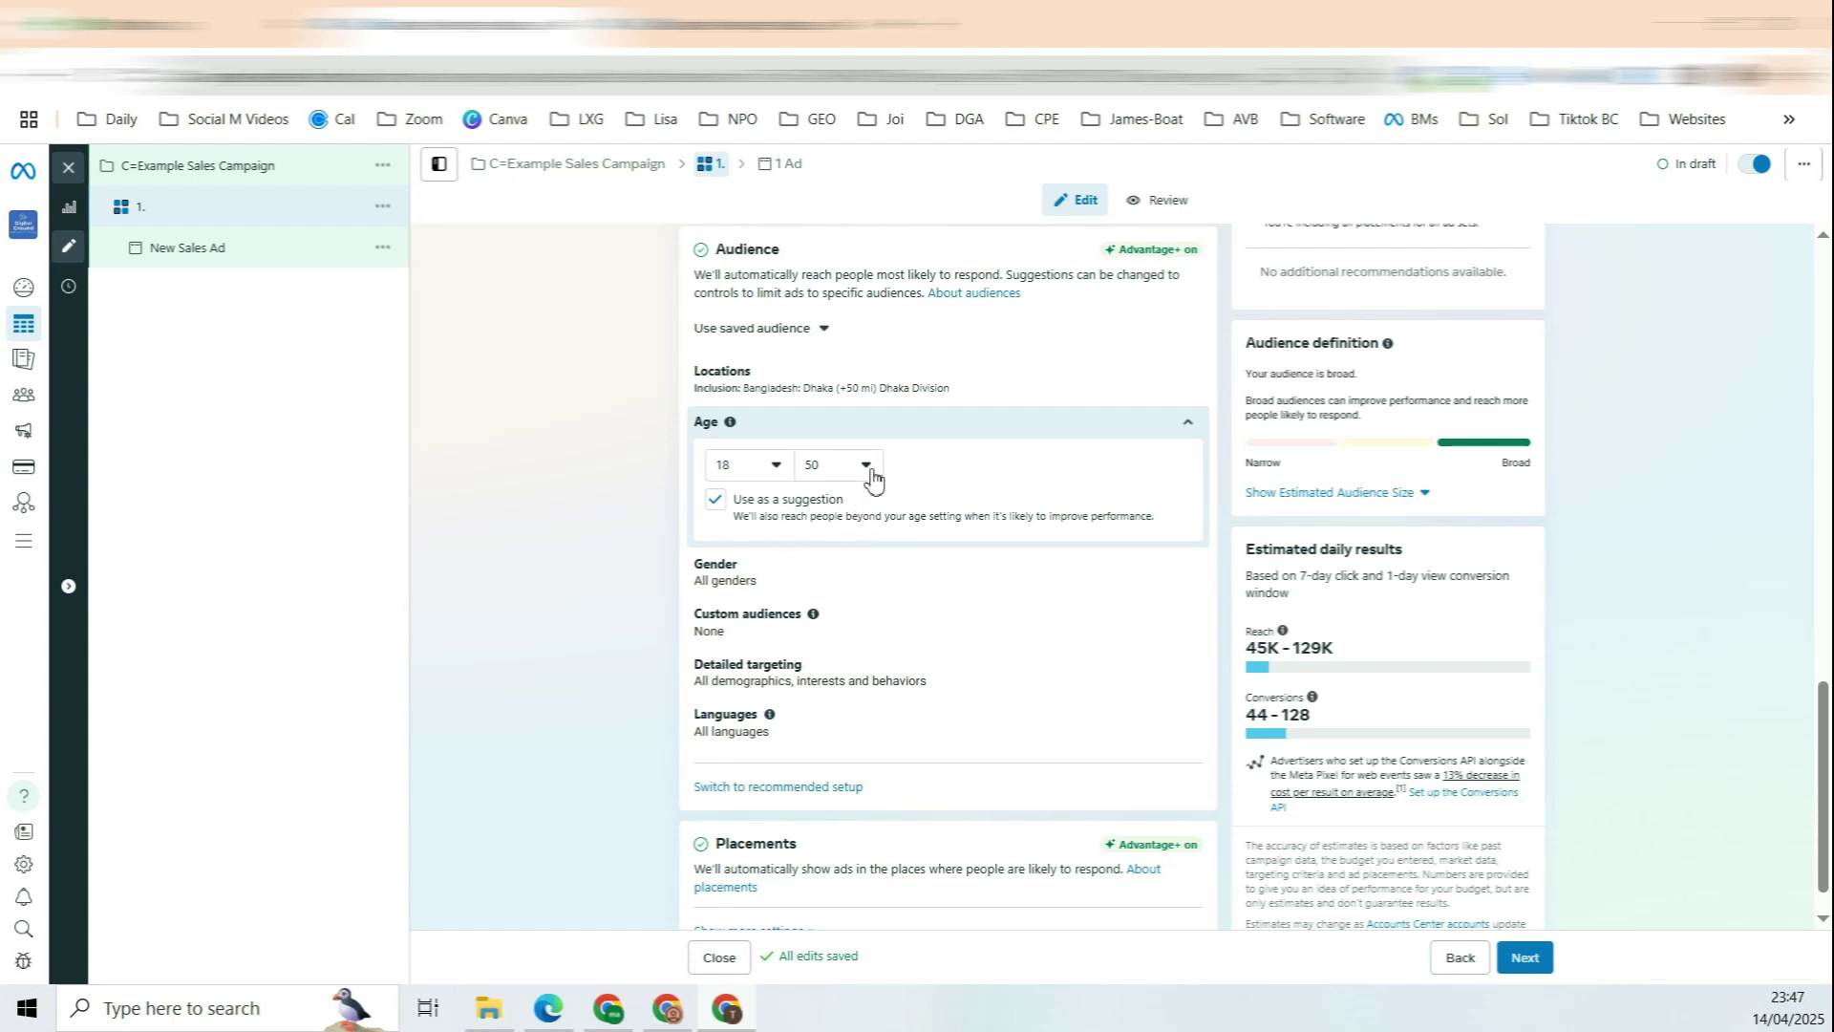
{"action": "left_click_drag", "start_coordinate": [764, 517], "coordinate": [917, 524]}
{"action": "left_click", "coordinate": [716, 500]}
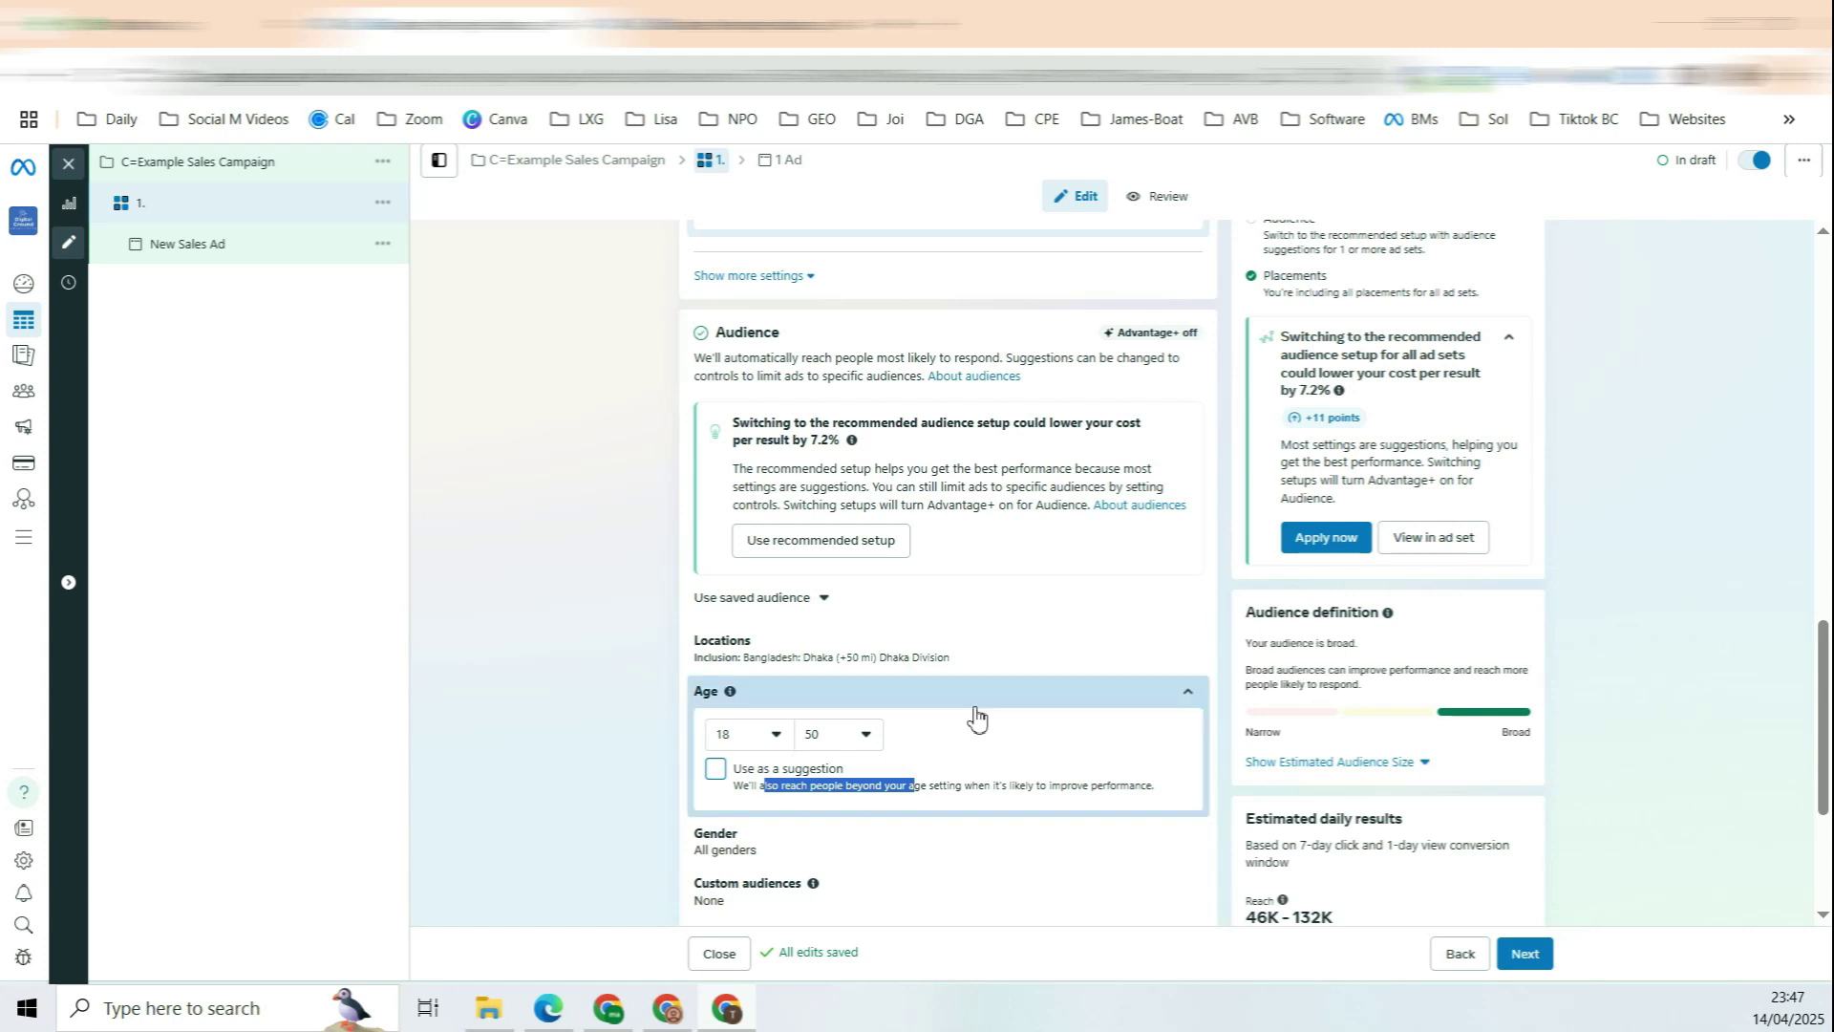
Step: Target women only, with gender as a firm limit rather than a suggestion
{"action": "scroll", "coordinate": [965, 721], "scroll_direction": "down", "scroll_amount": 1}
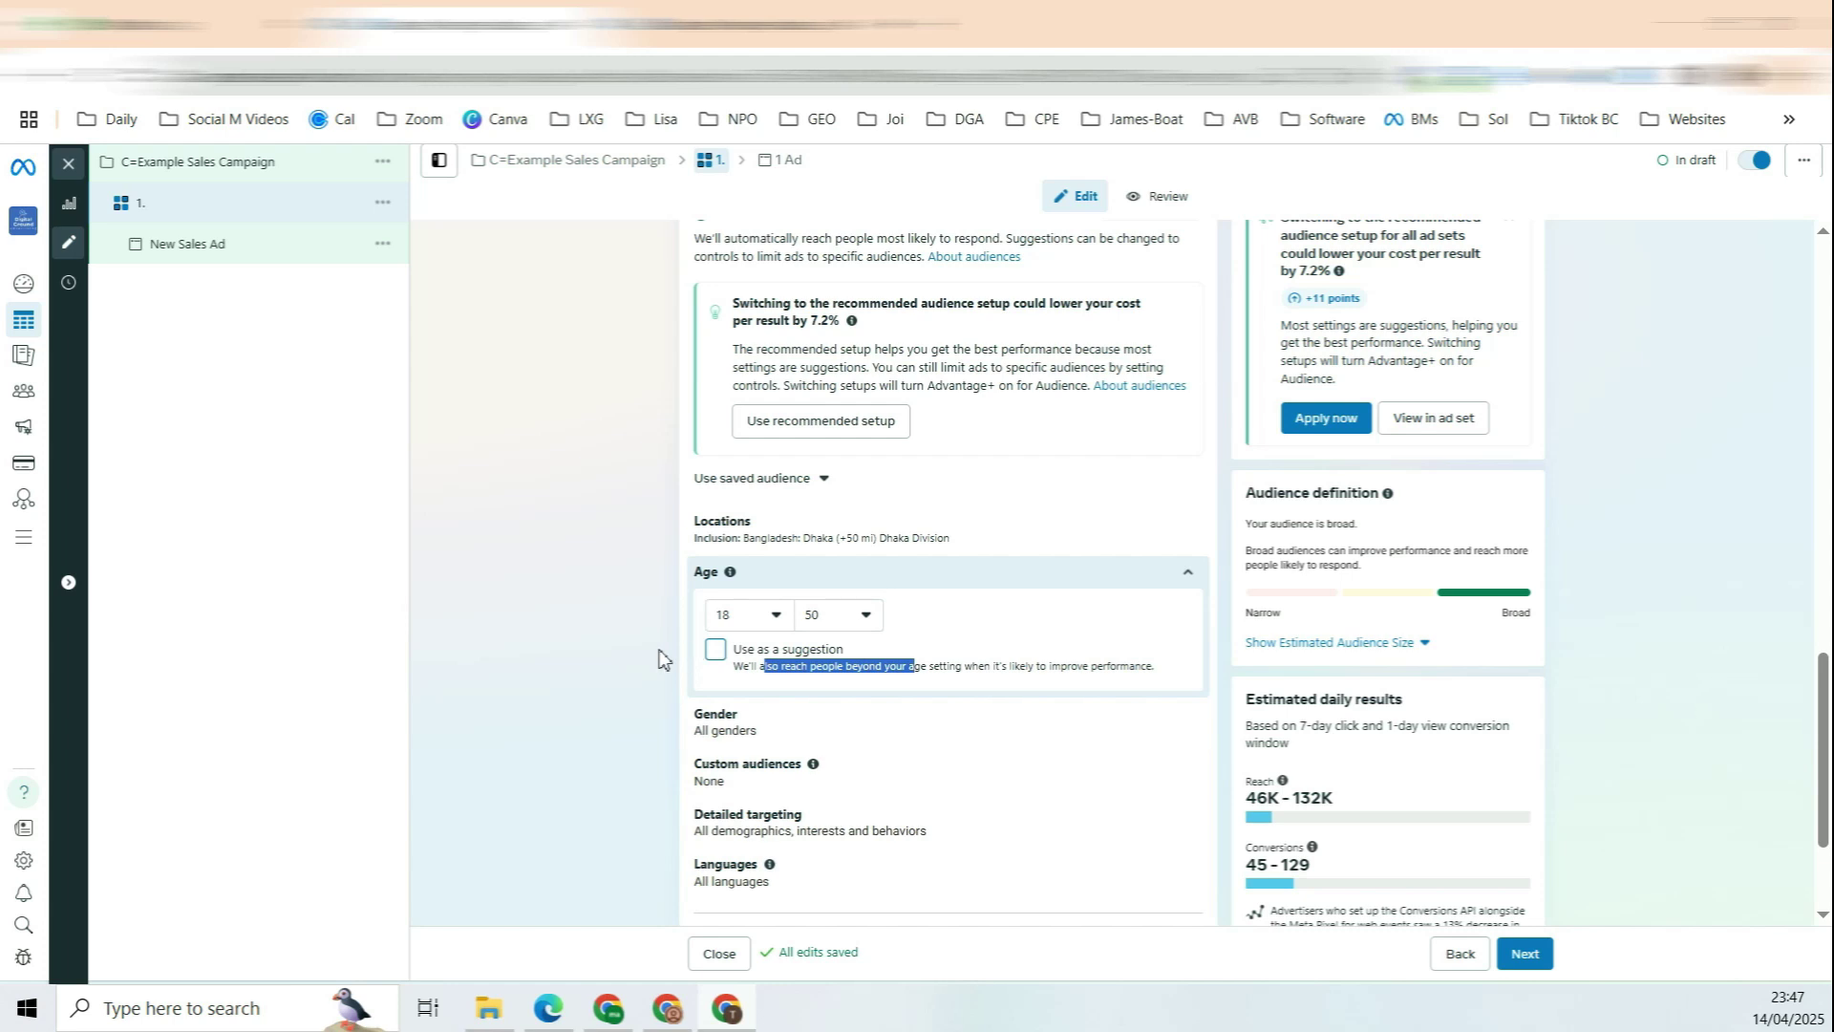
{"action": "left_click", "coordinate": [1184, 728]}
{"action": "left_click", "coordinate": [839, 663]}
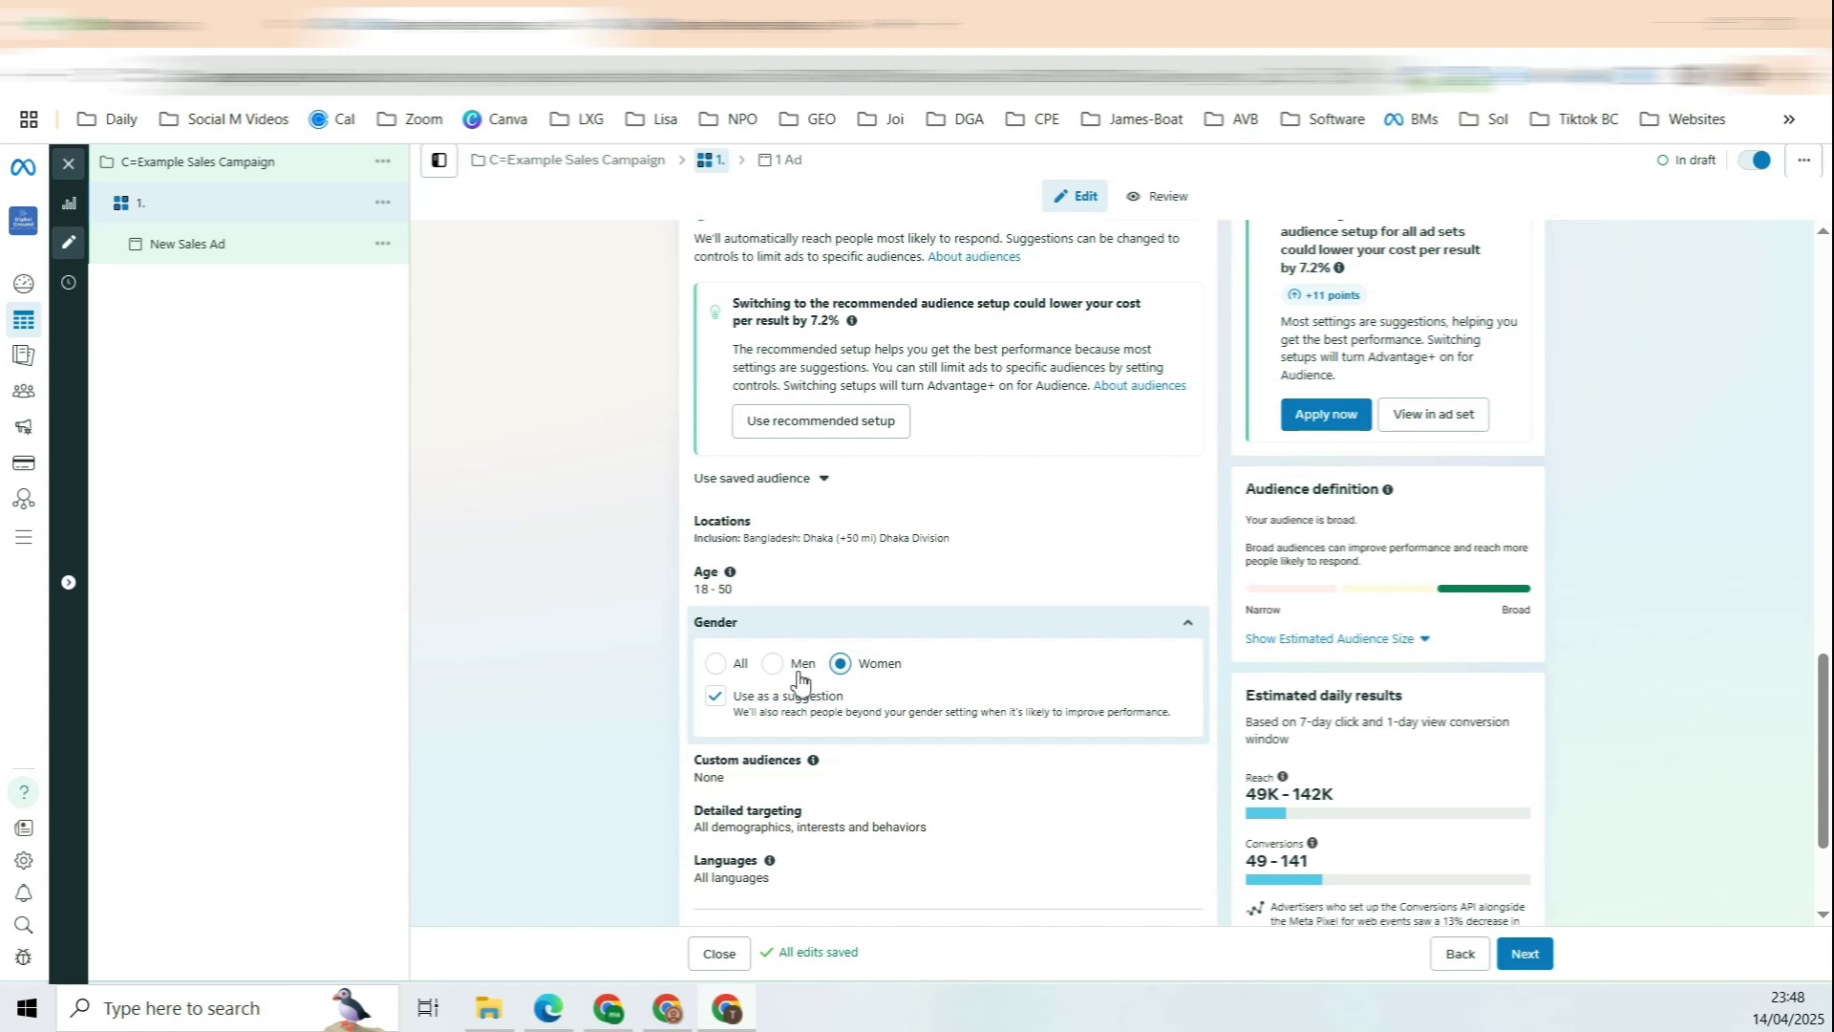
{"action": "left_click", "coordinate": [716, 697]}
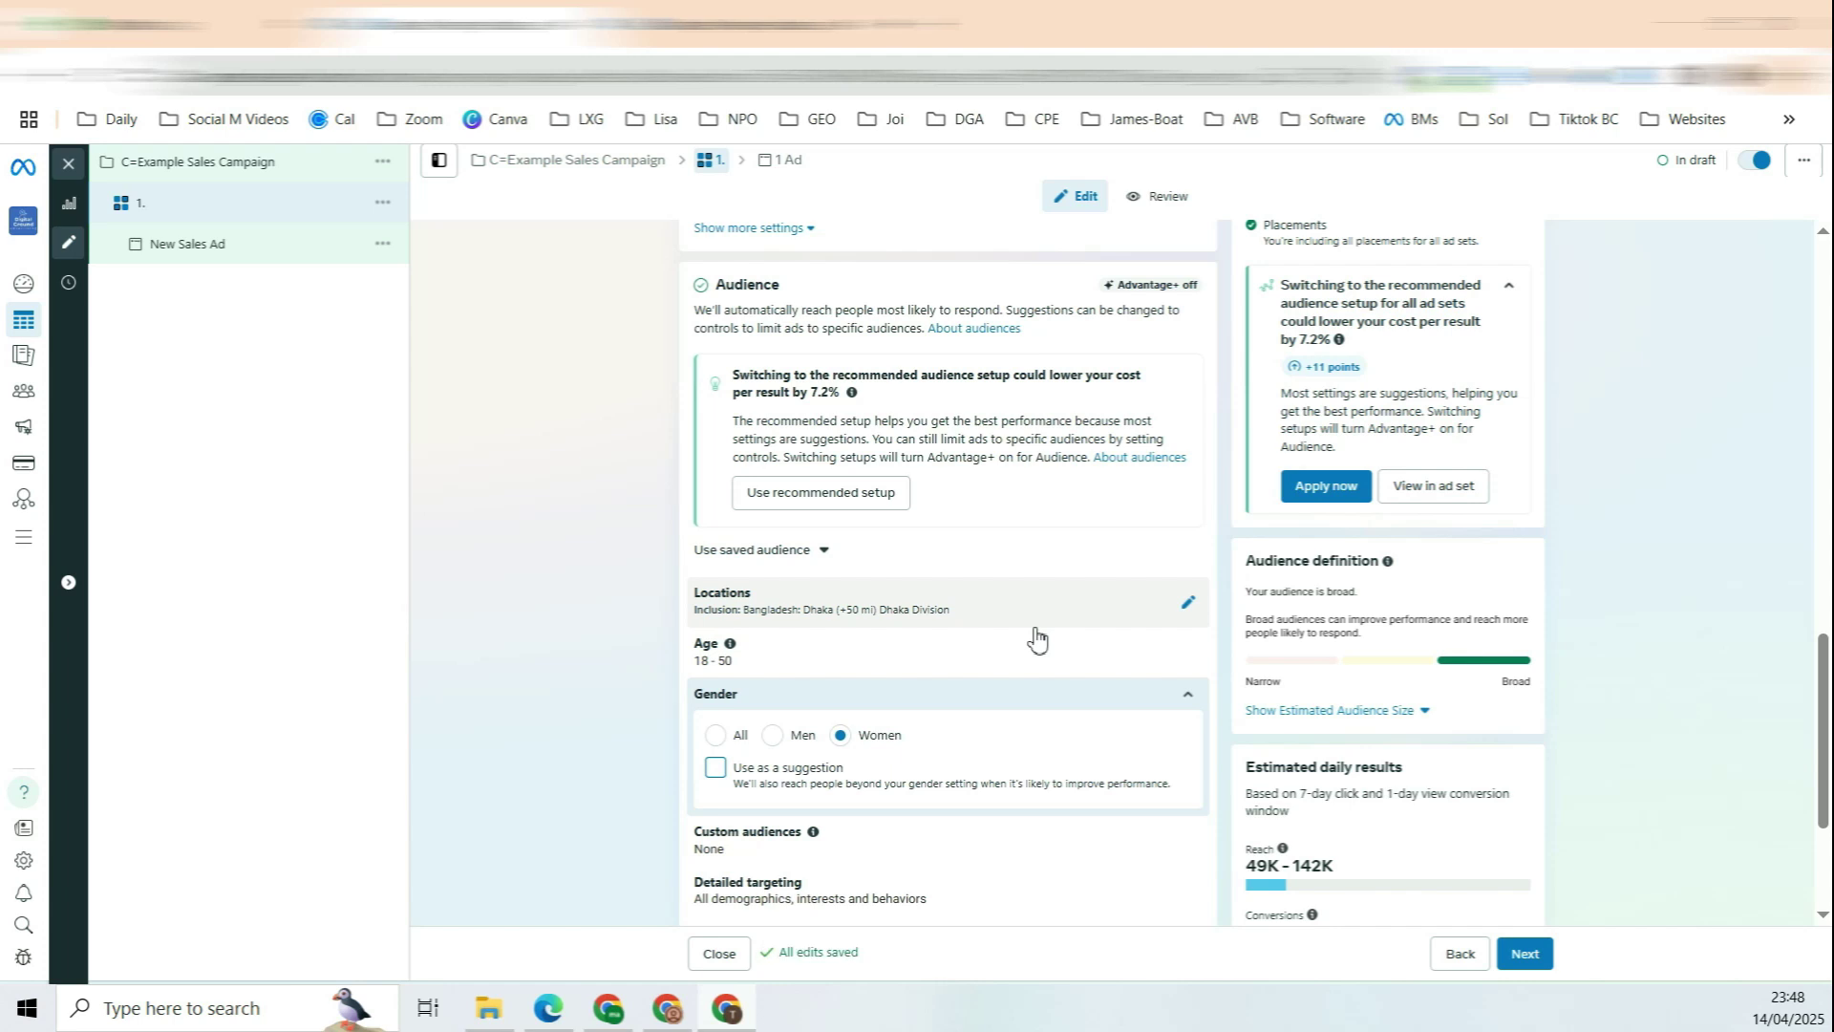
{"action": "scroll", "coordinate": [1059, 623], "scroll_direction": "down", "scroll_amount": 1}
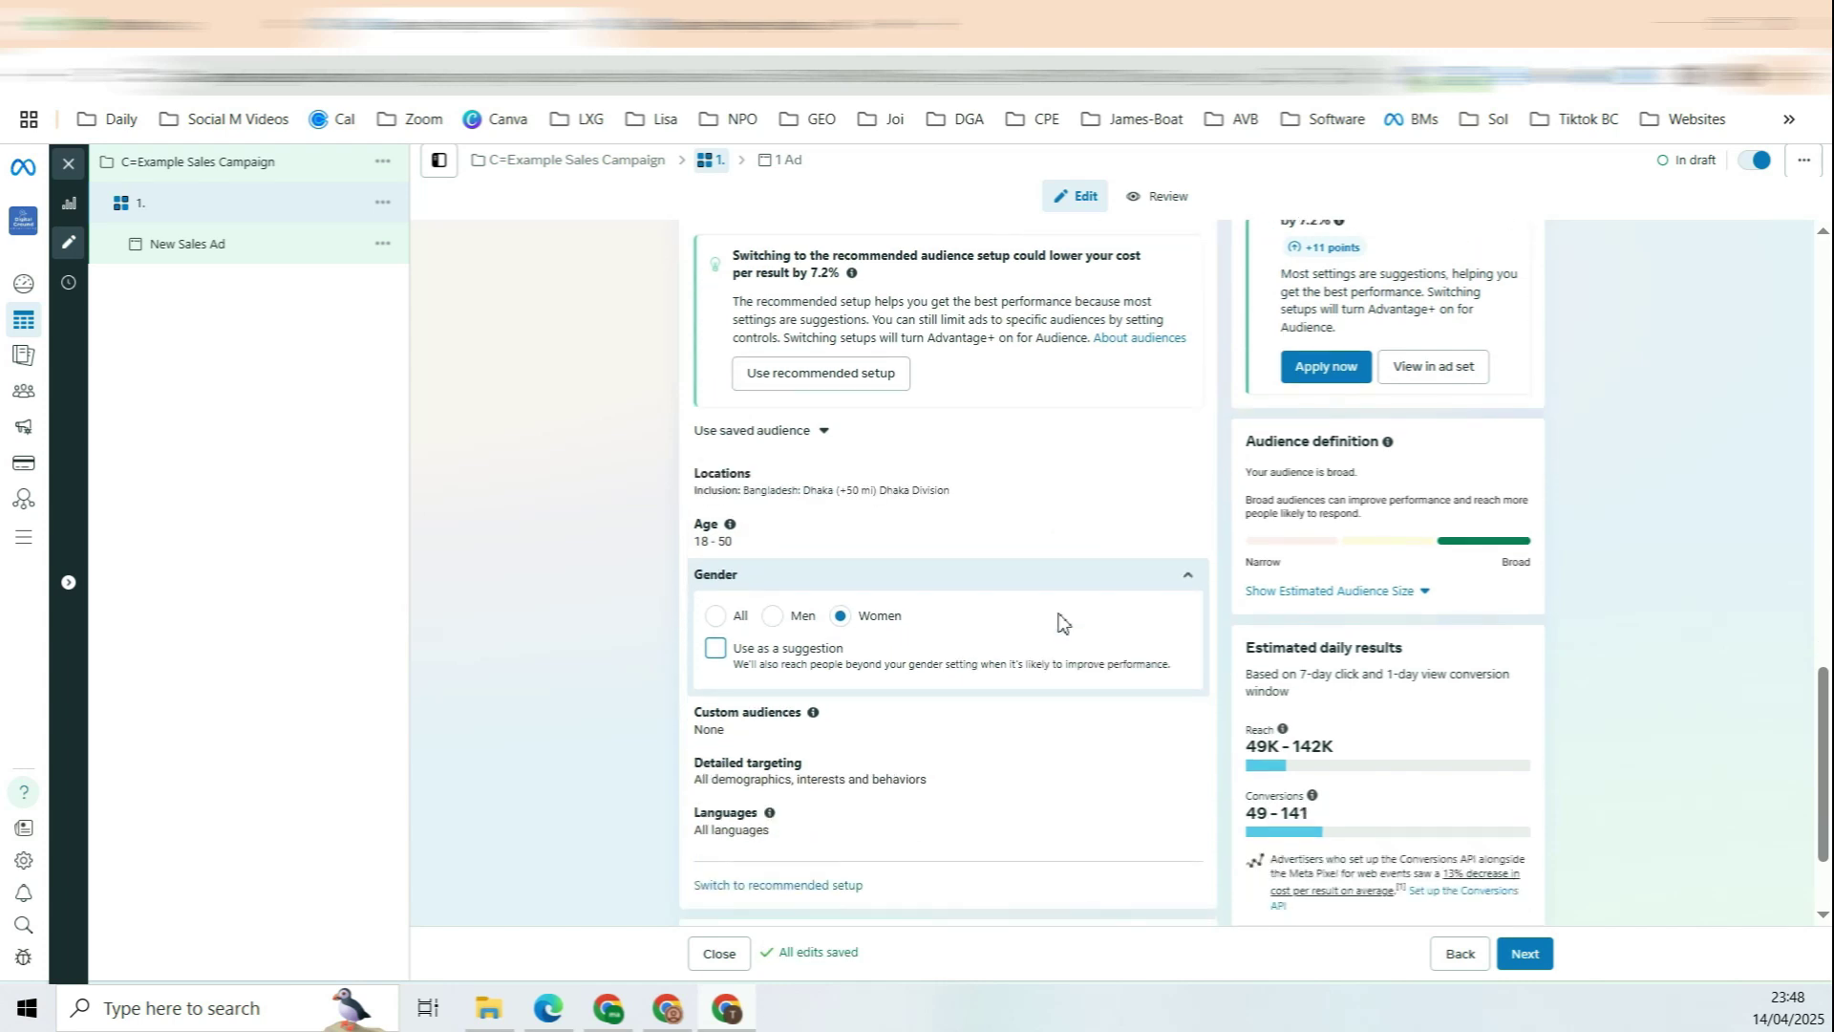
{"action": "scroll", "coordinate": [1058, 622], "scroll_direction": "down", "scroll_amount": 1}
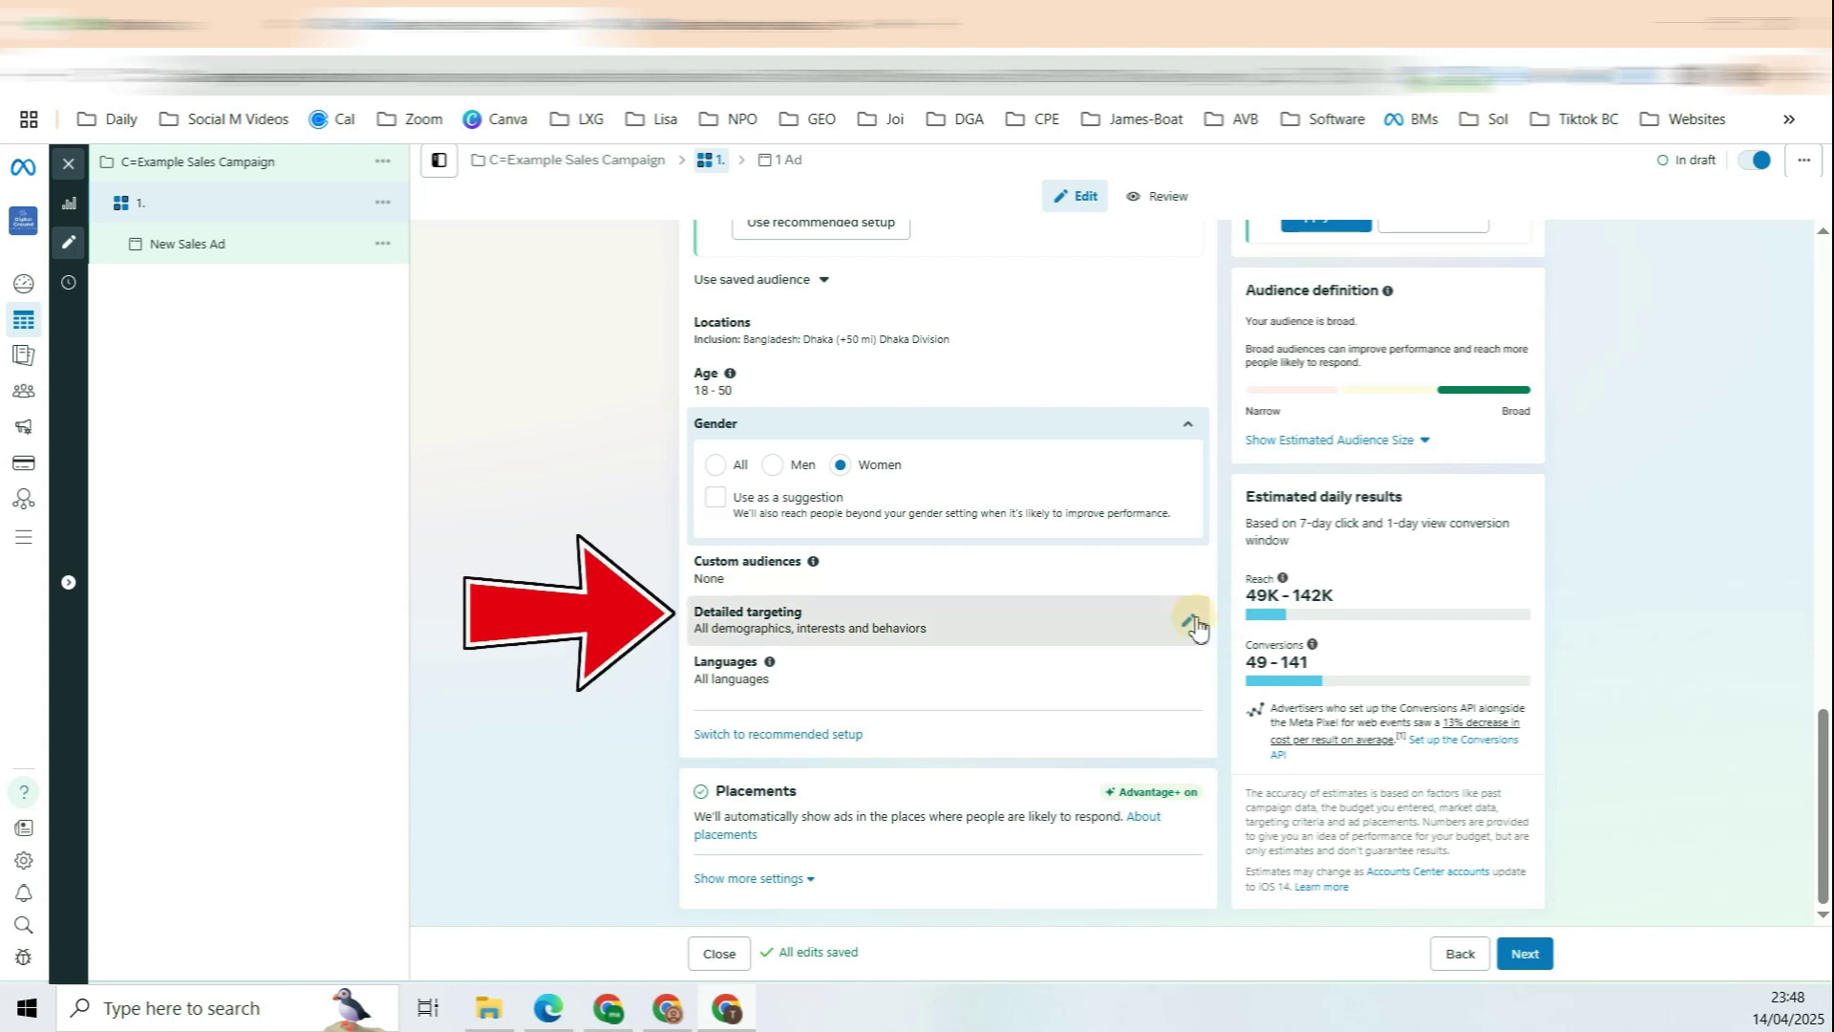
Step: Open detailed targeting and dismiss the interest suggestions without adding any
{"action": "left_click", "coordinate": [1189, 621]}
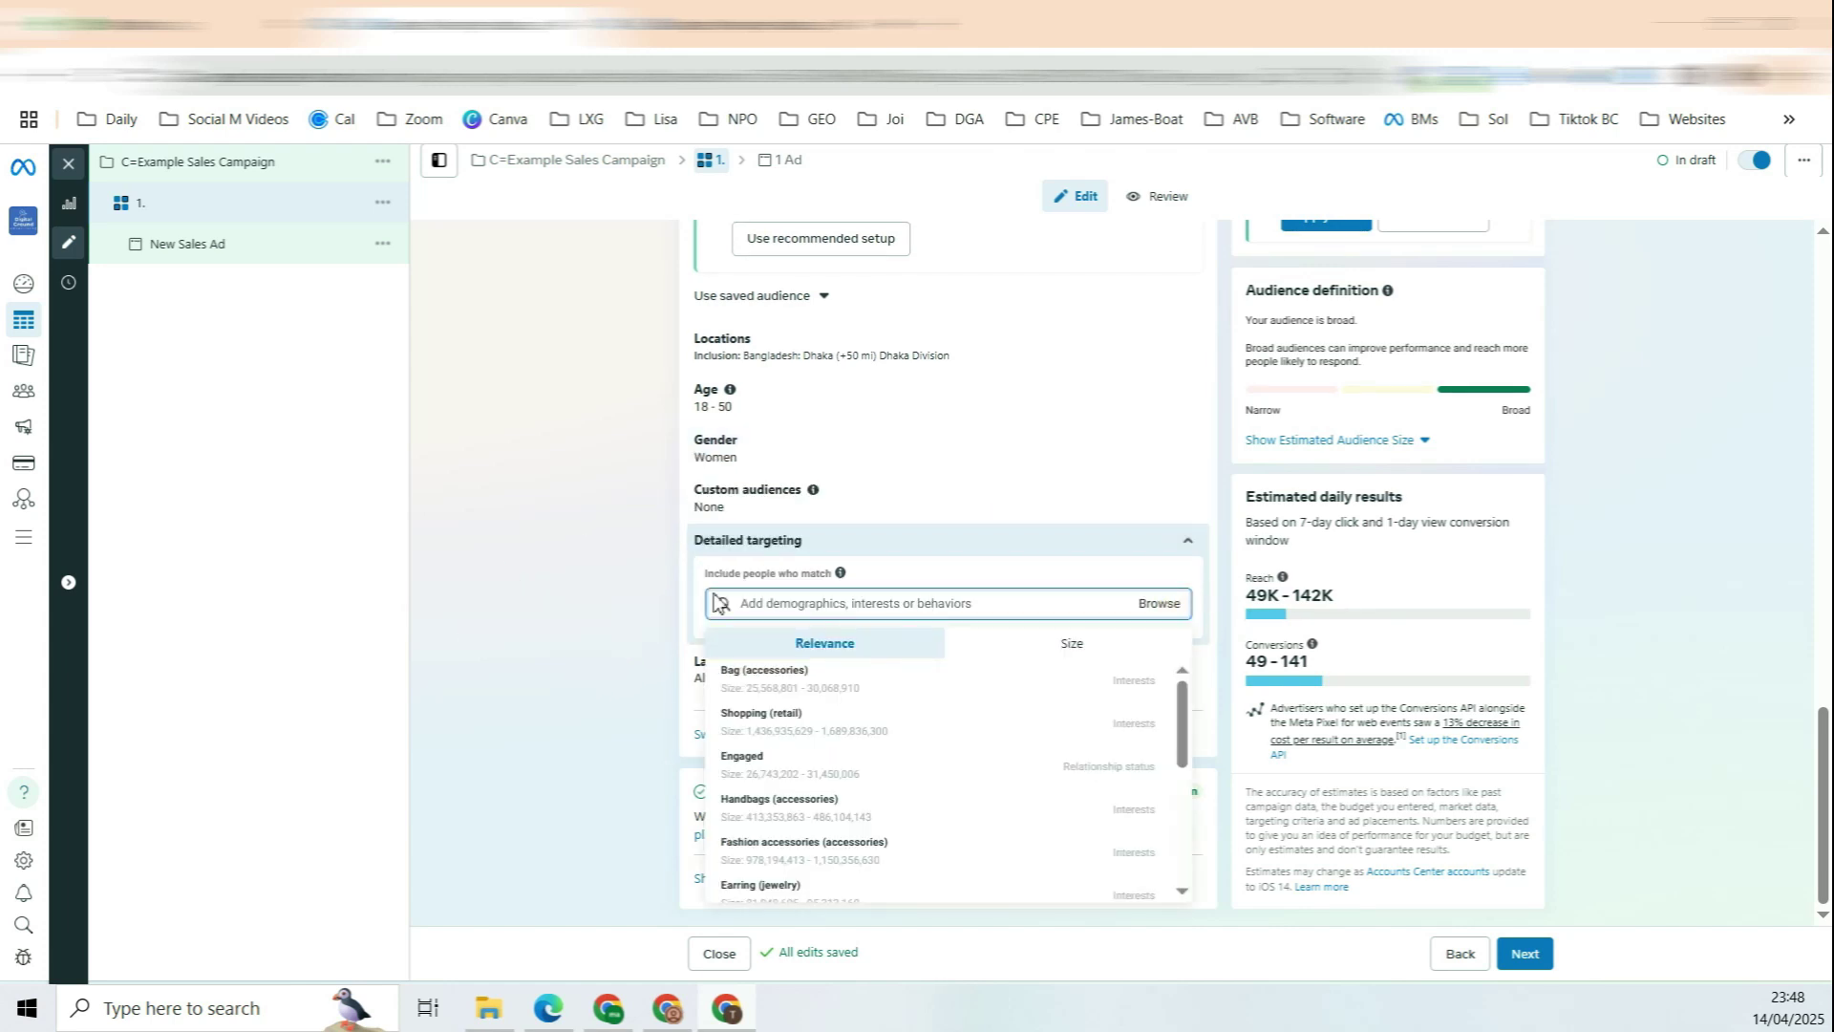
{"action": "left_click", "coordinate": [617, 587]}
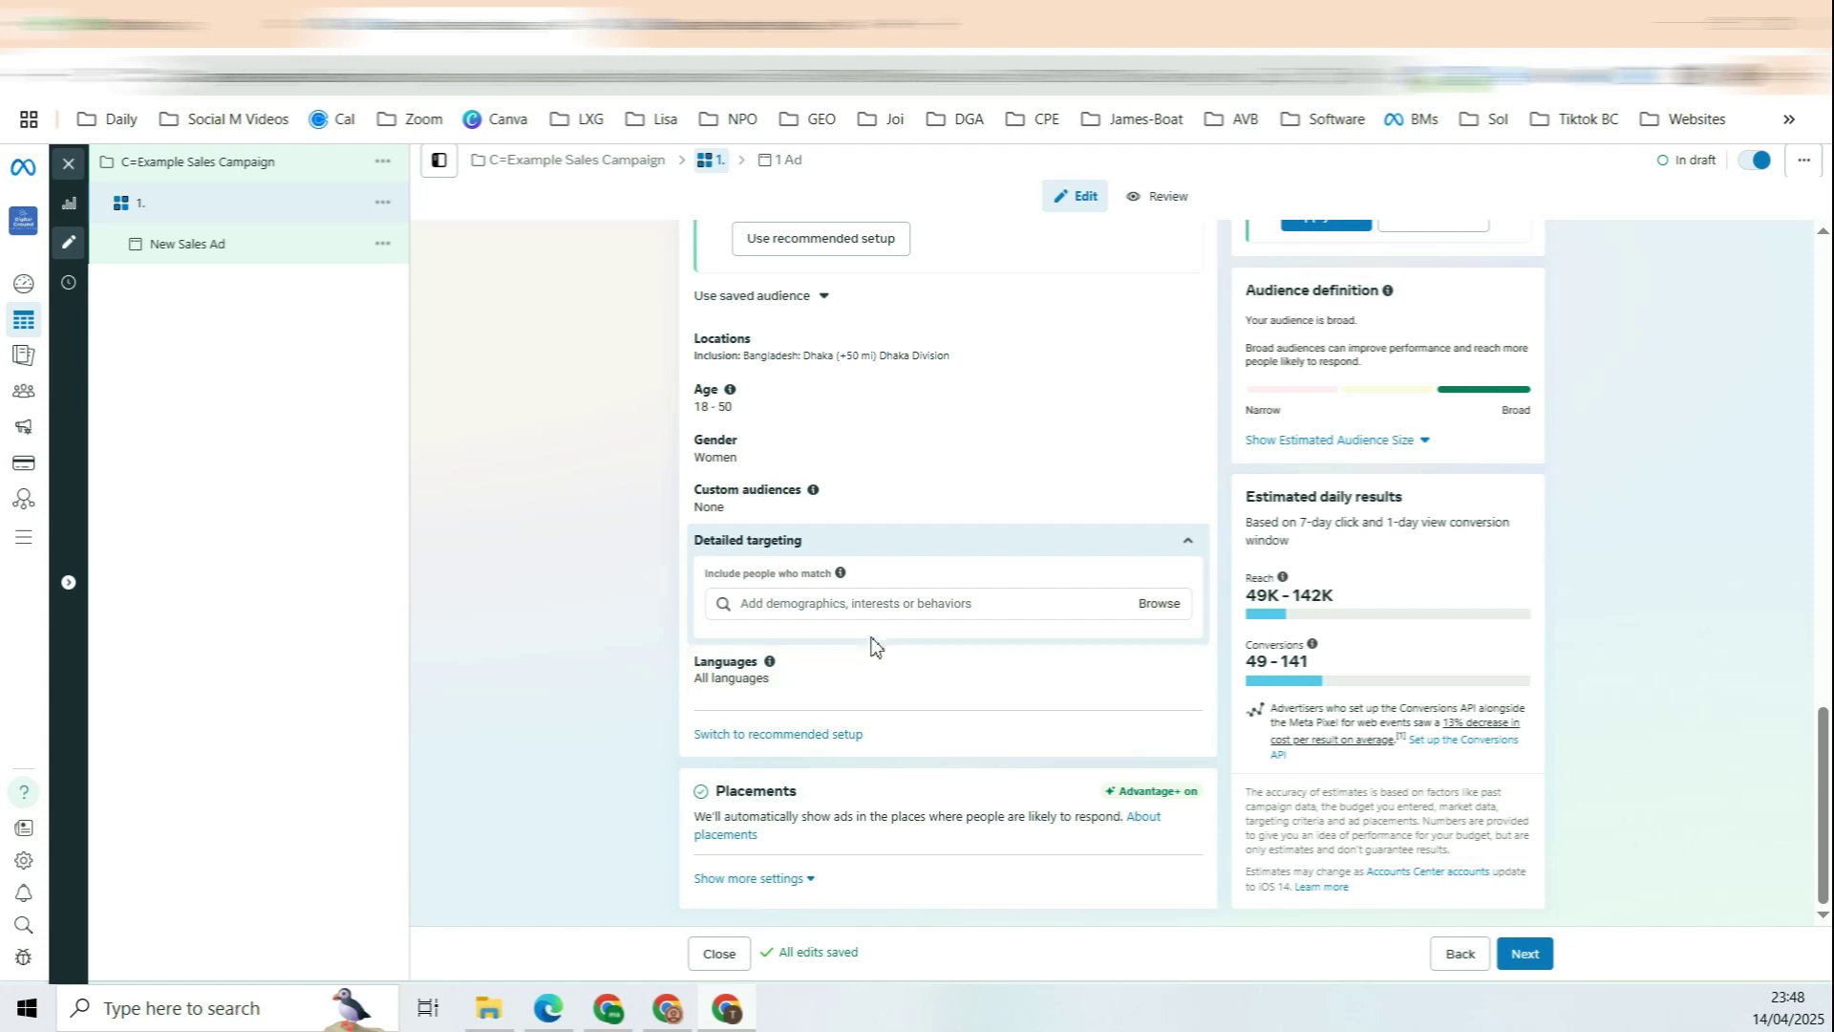
{"action": "scroll", "coordinate": [1146, 834], "scroll_direction": "up", "scroll_amount": 4}
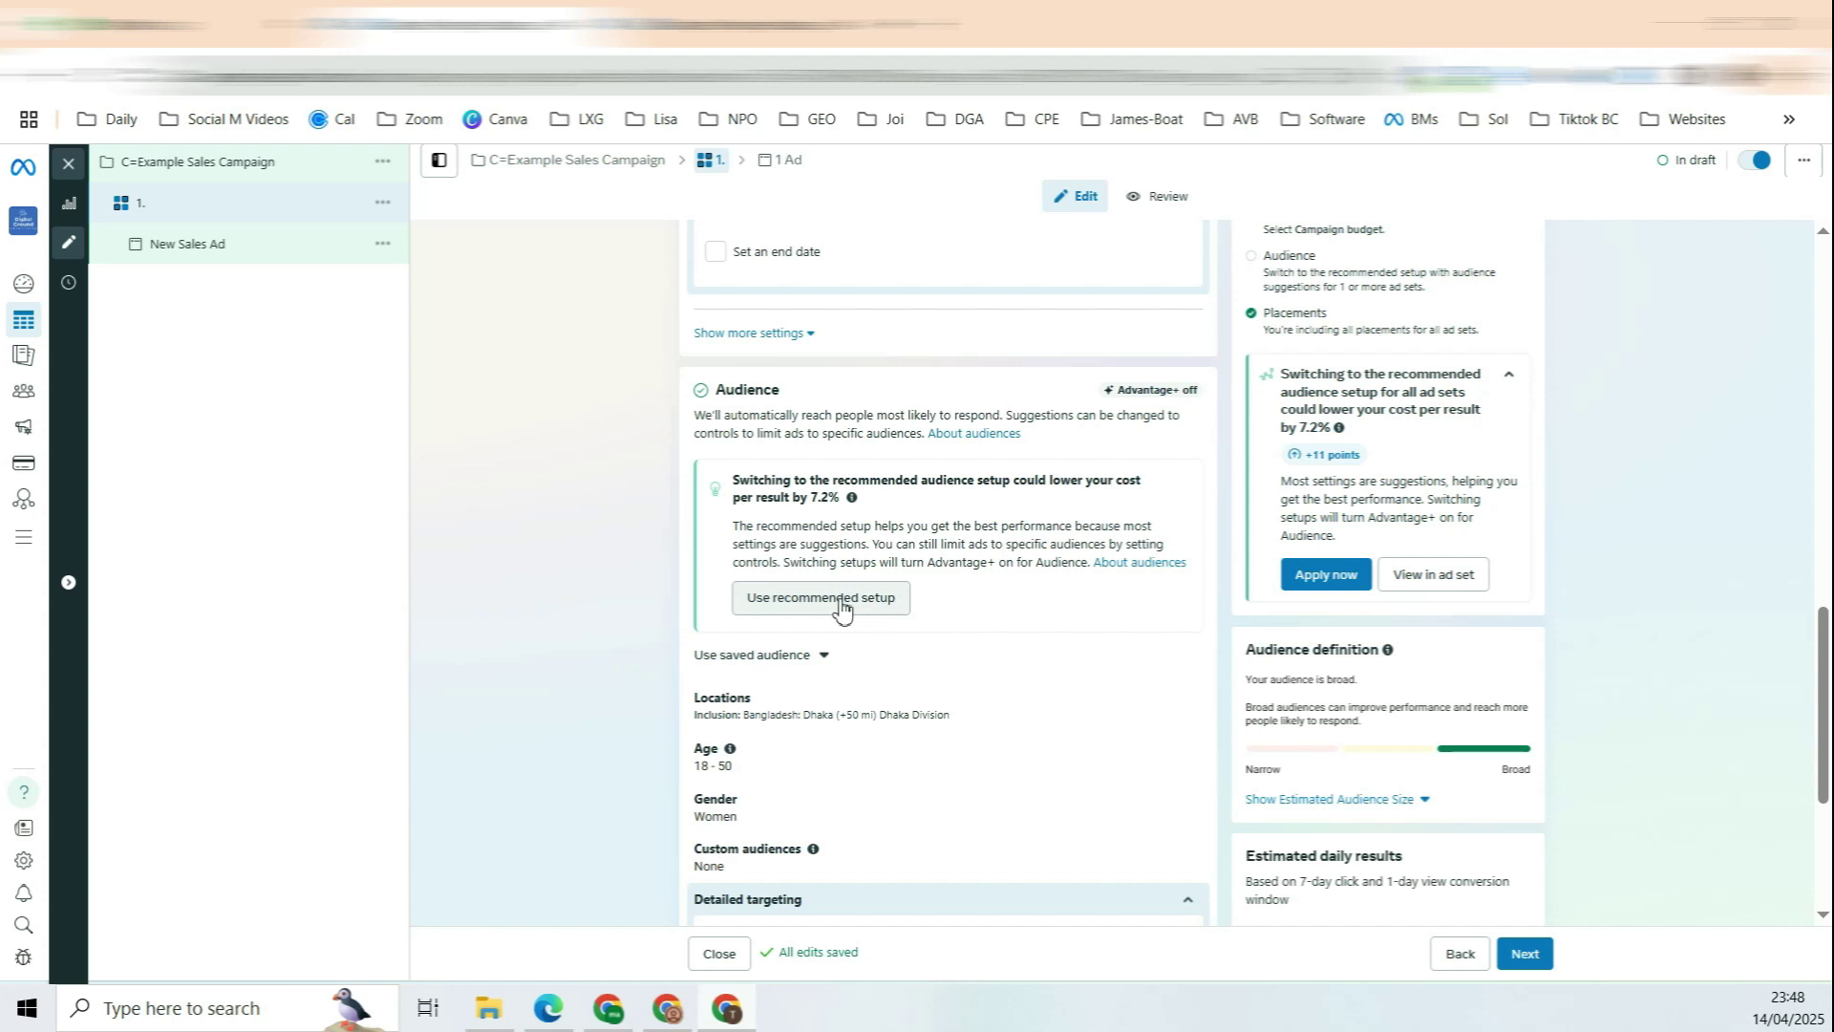
Step: Apply the recommended Advantage+ audience, keeping ages 18–50 and women as suggestions
{"action": "left_click", "coordinate": [841, 608]}
{"action": "left_click_drag", "start_coordinate": [1127, 403], "coordinate": [1196, 403]}
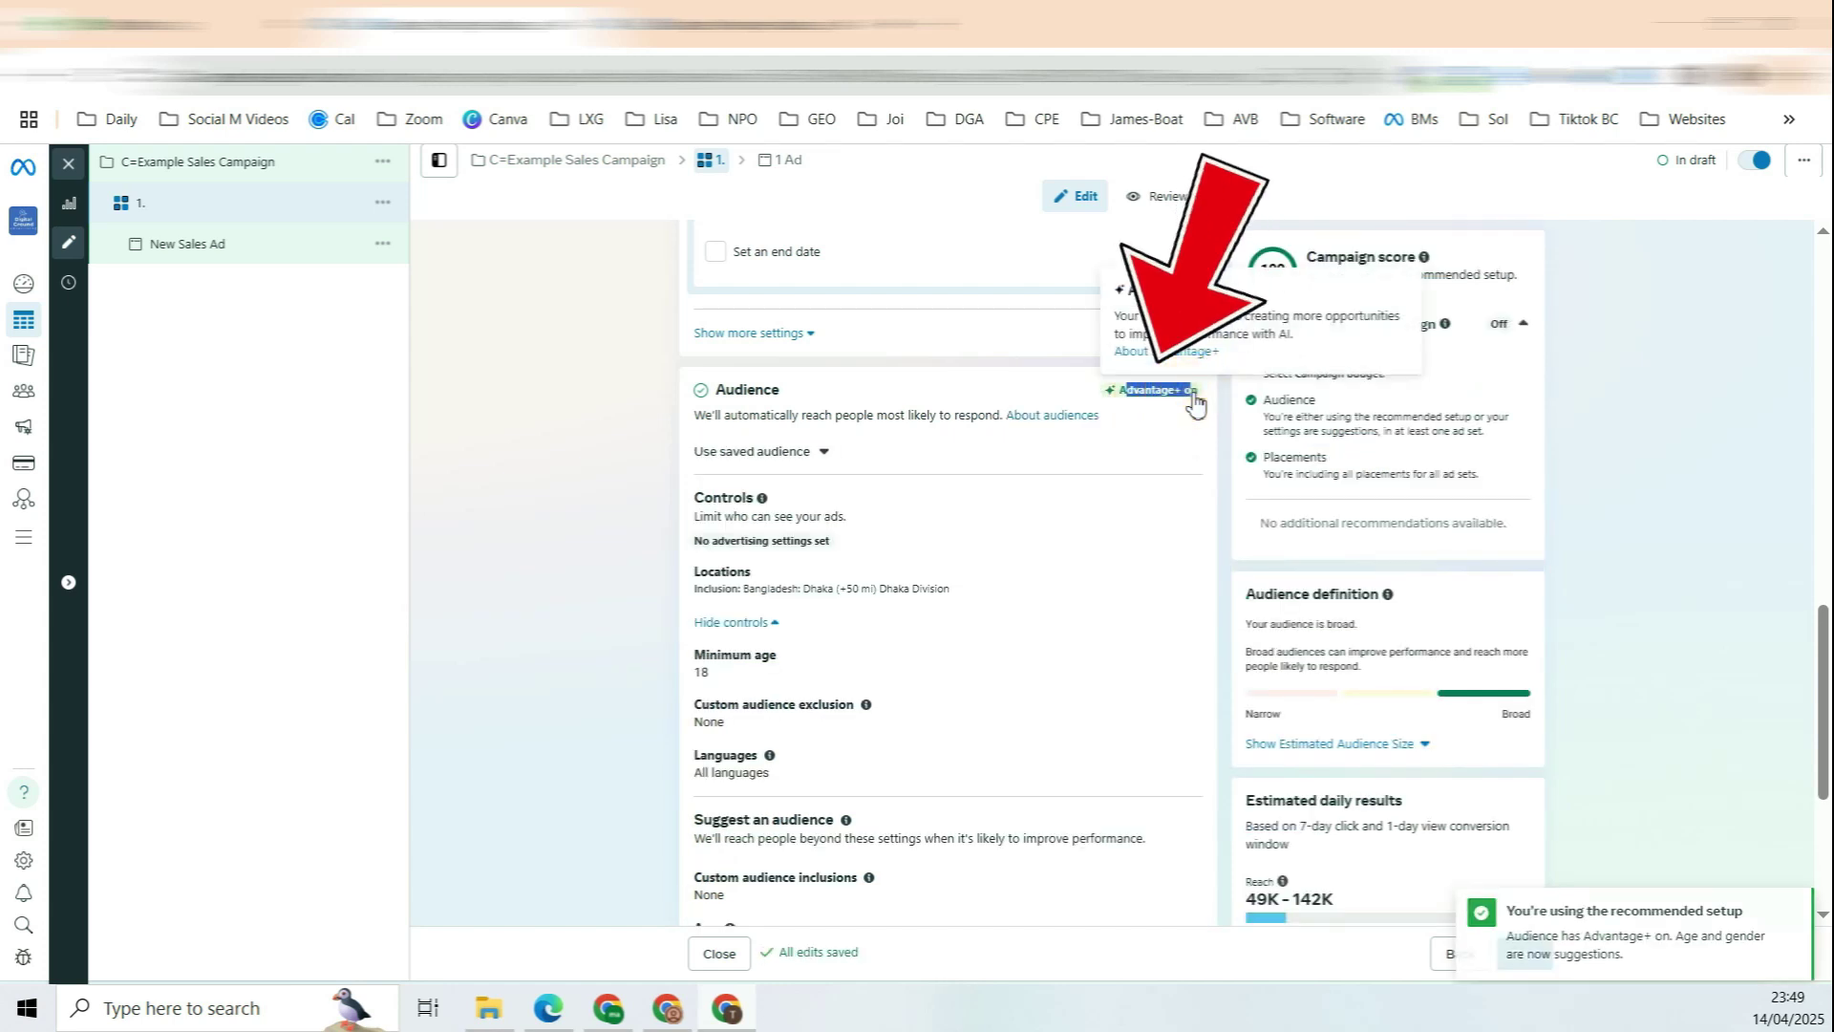
{"action": "scroll", "coordinate": [955, 592], "scroll_direction": "down", "scroll_amount": 1}
{"action": "left_click", "coordinate": [741, 548]}
{"action": "scroll", "coordinate": [729, 514], "scroll_direction": "down", "scroll_amount": 1}
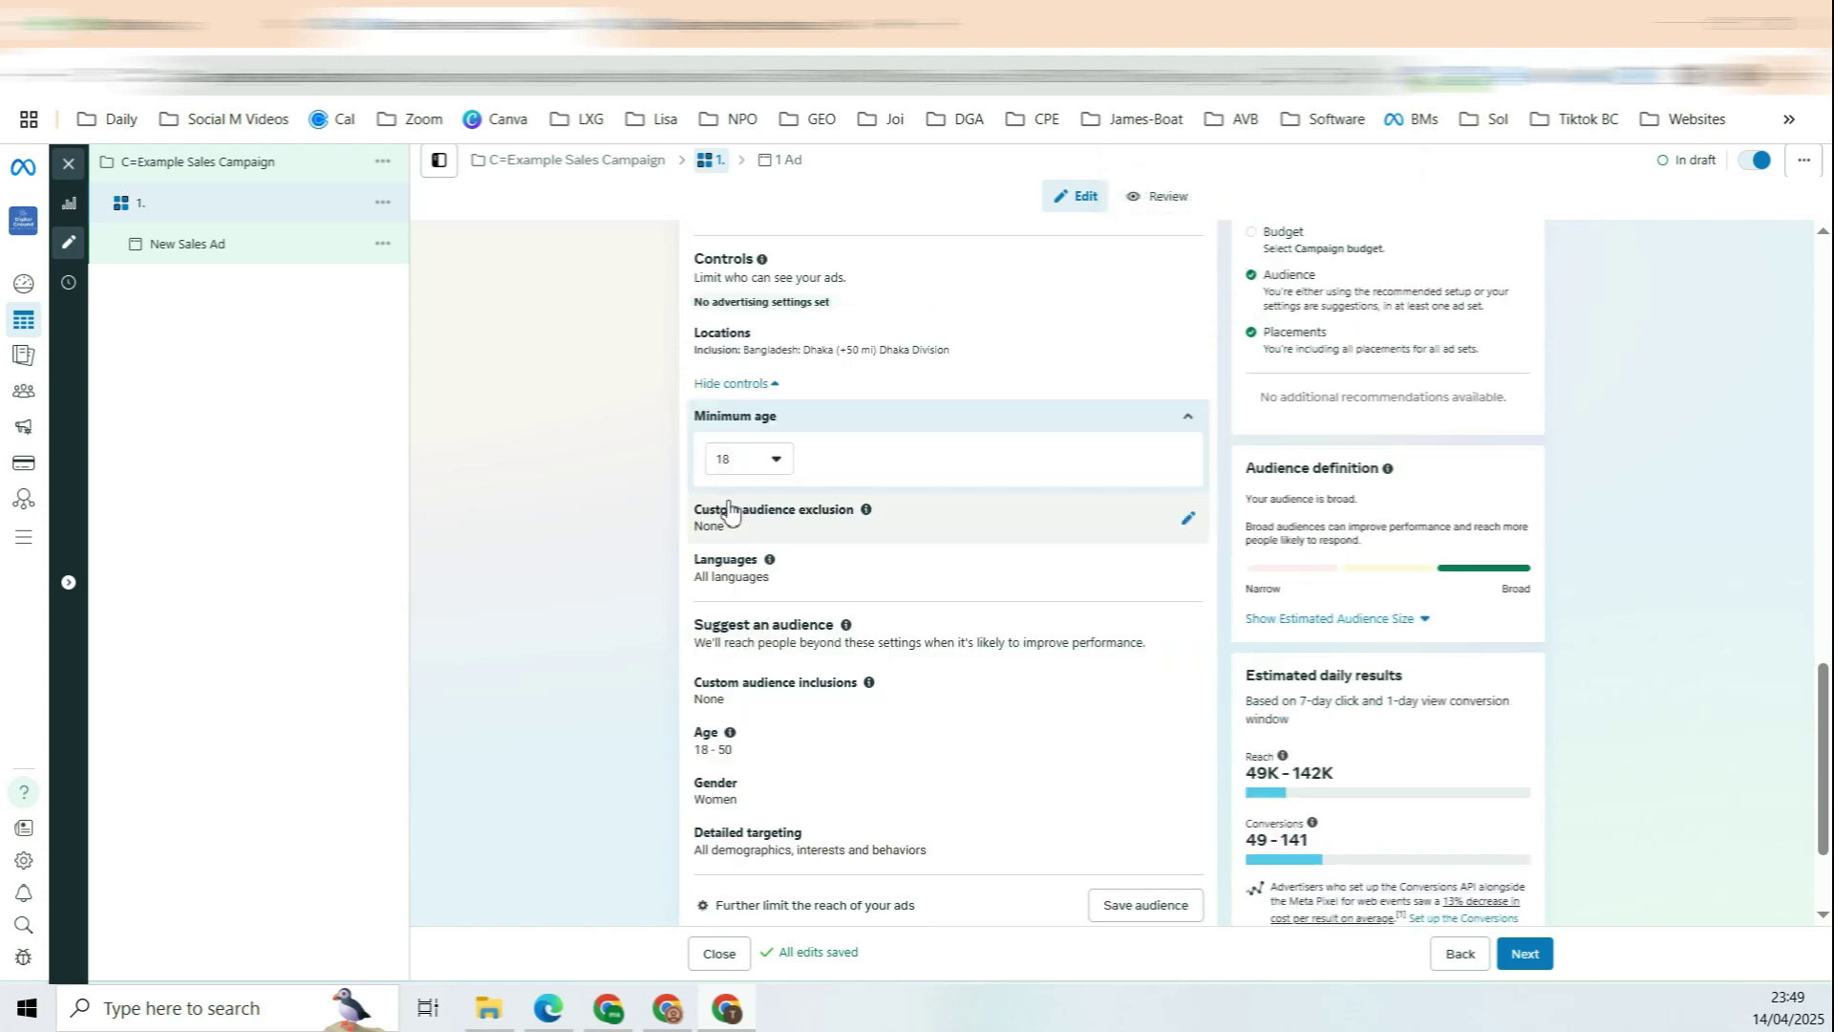
{"action": "scroll", "coordinate": [740, 511], "scroll_direction": "up", "scroll_amount": 1}
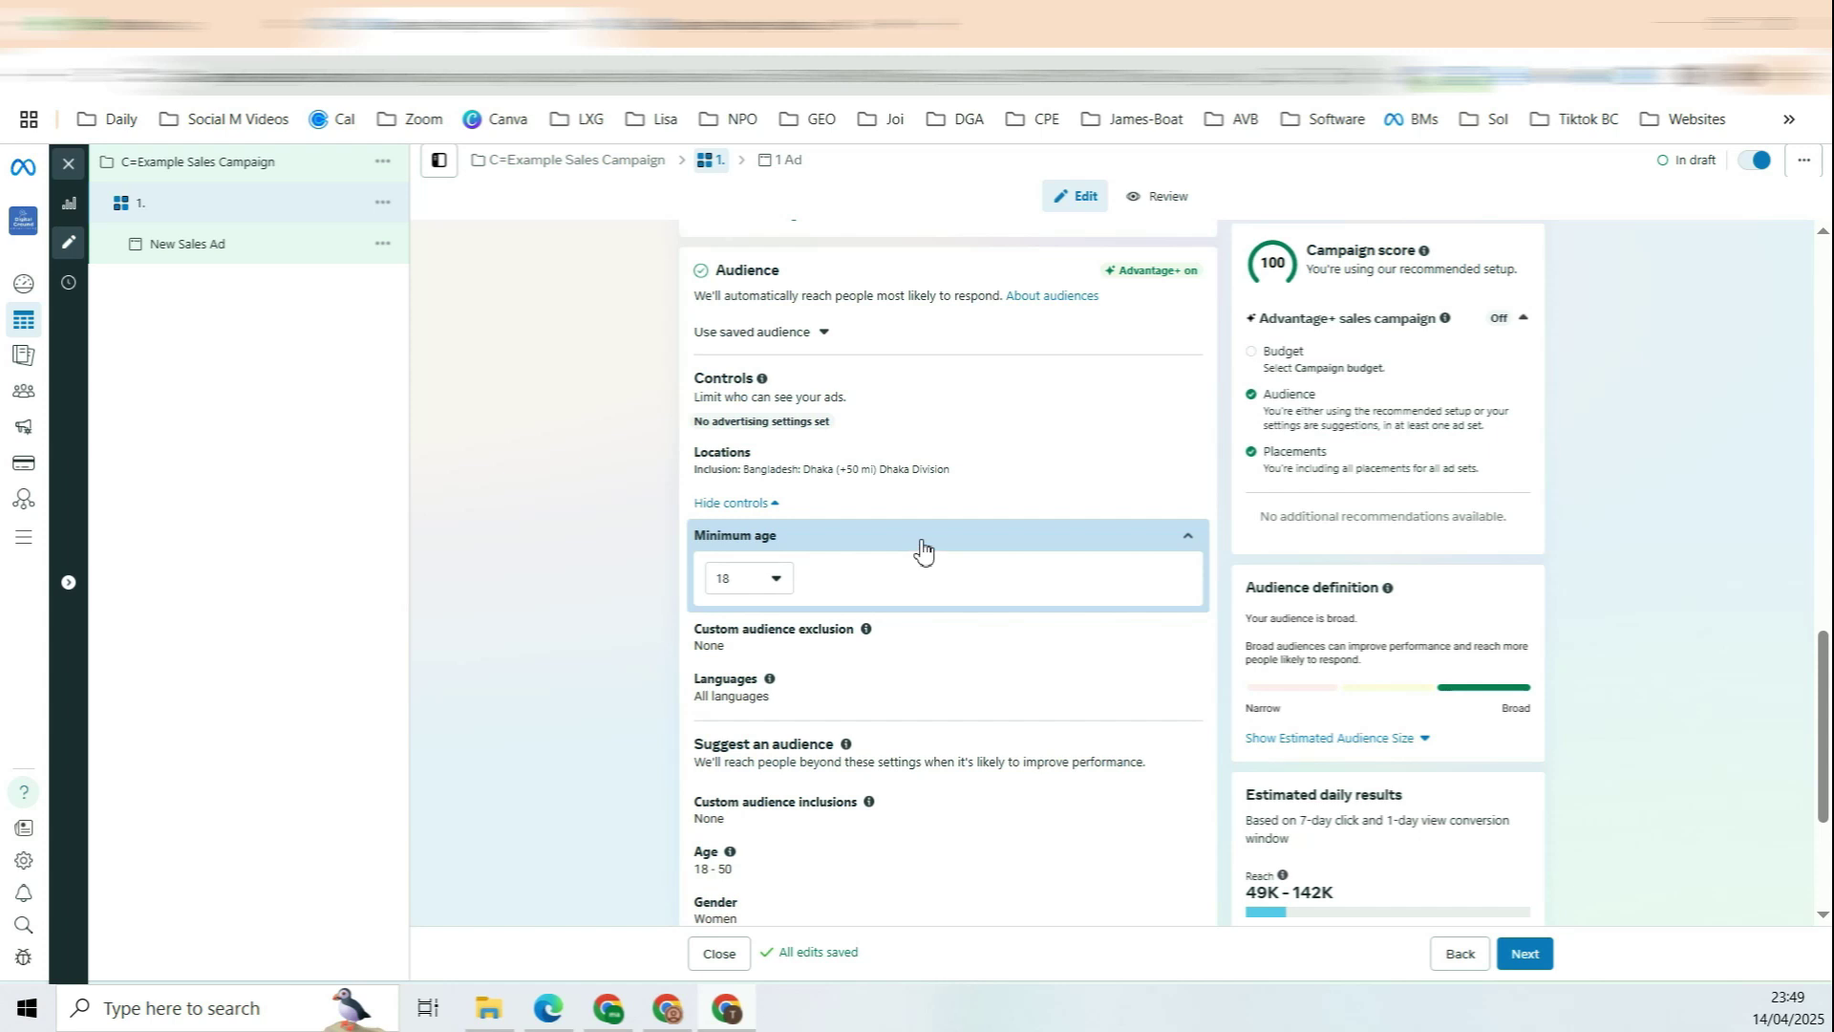
{"action": "scroll", "coordinate": [919, 545], "scroll_direction": "down", "scroll_amount": 1}
{"action": "scroll", "coordinate": [812, 616], "scroll_direction": "down", "scroll_amount": 1}
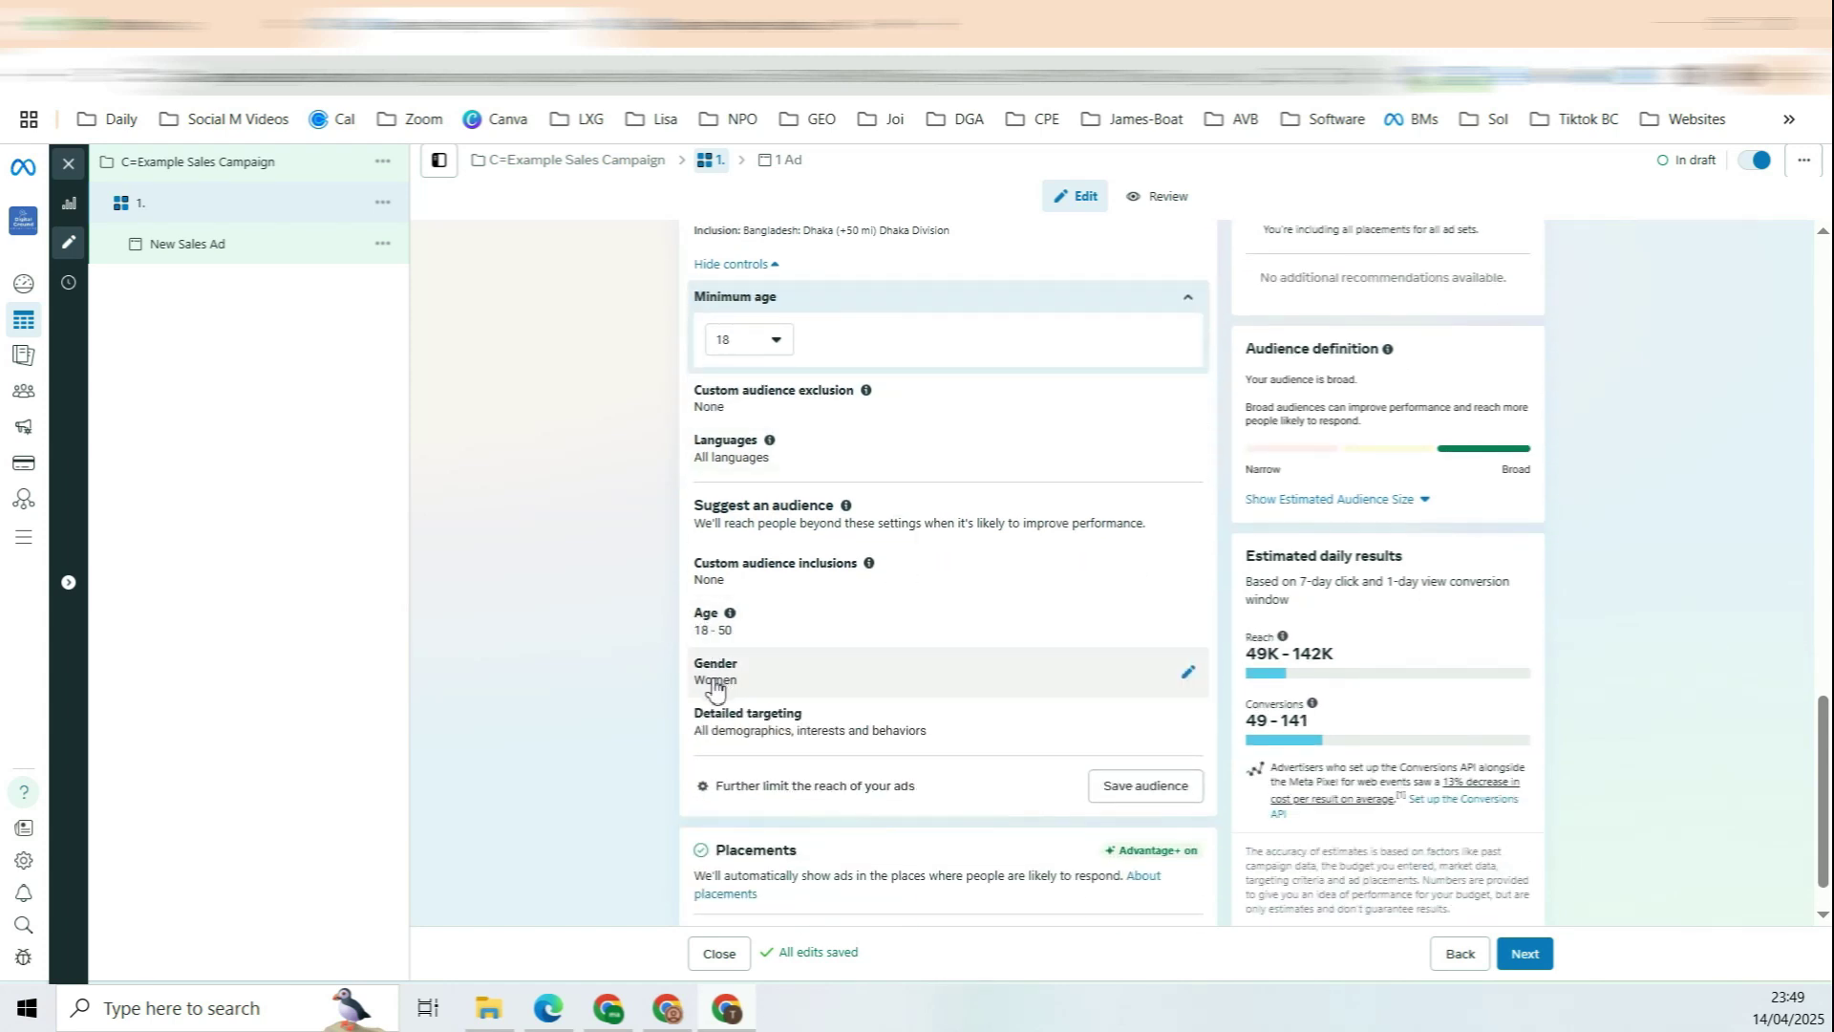
{"action": "scroll", "coordinate": [901, 622], "scroll_direction": "down", "scroll_amount": 1}
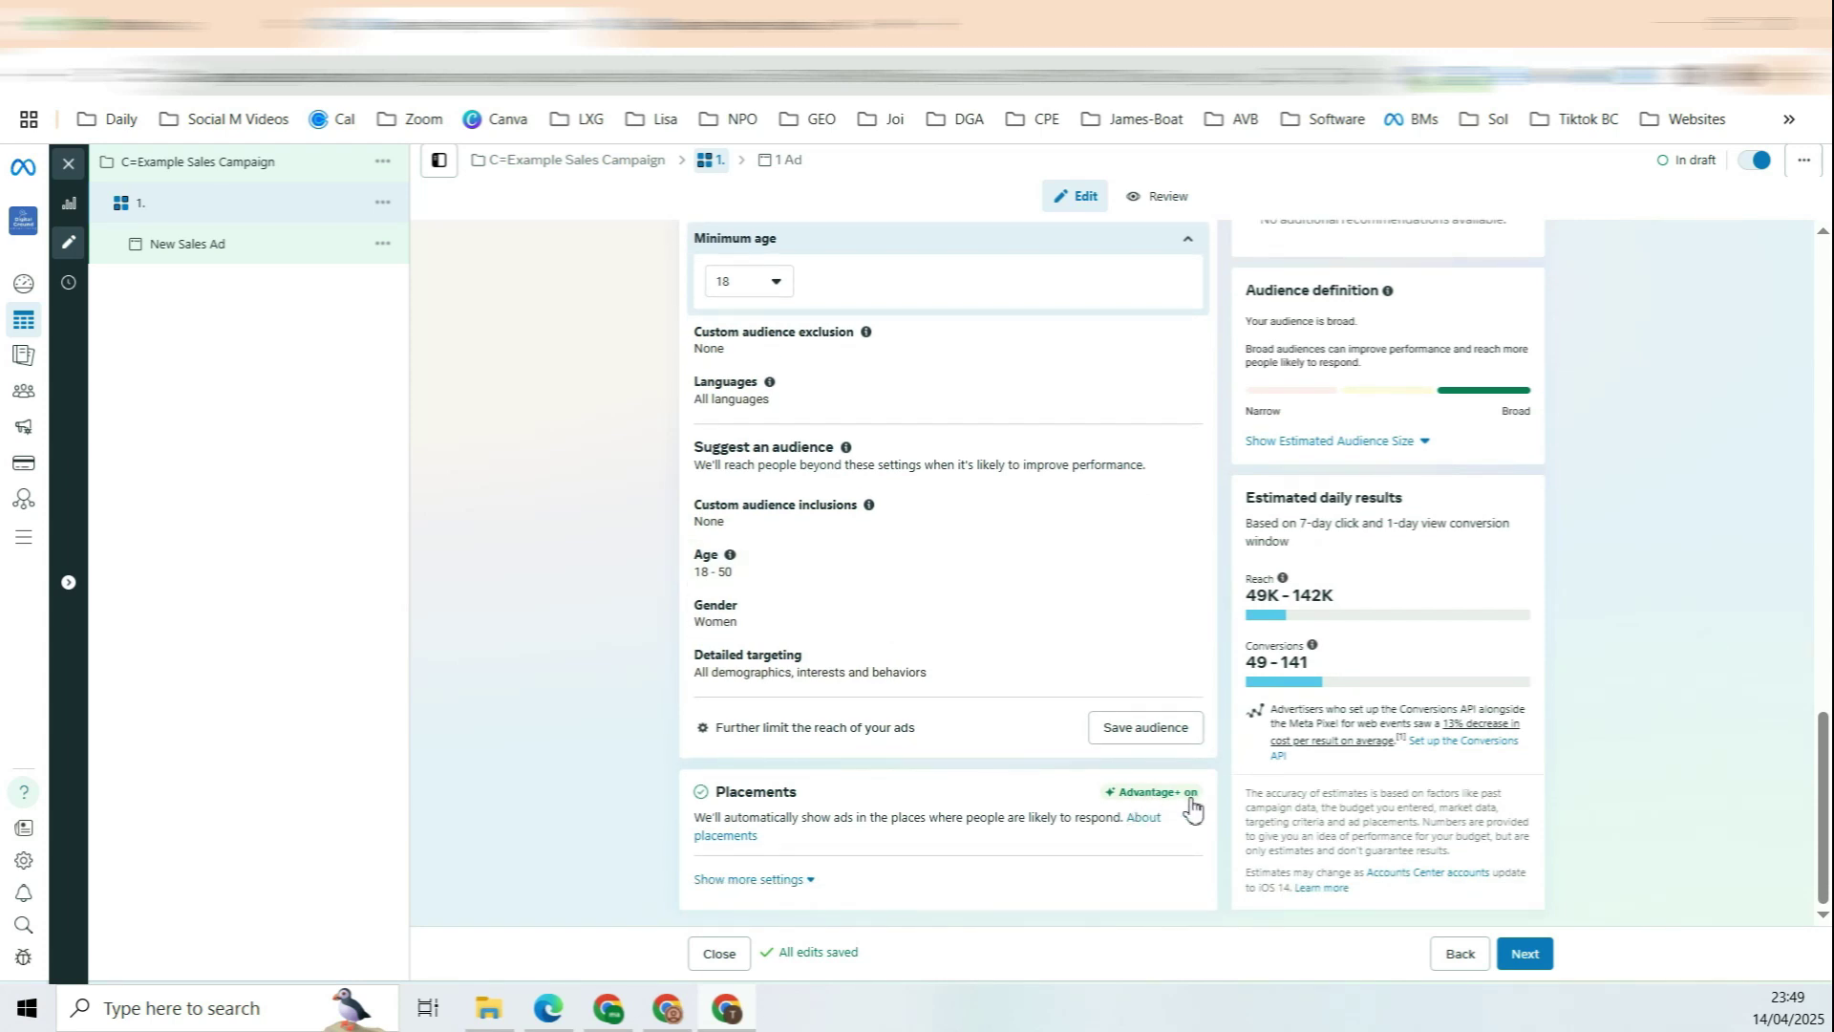
{"action": "scroll", "coordinate": [1175, 754], "scroll_direction": "up", "scroll_amount": 2}
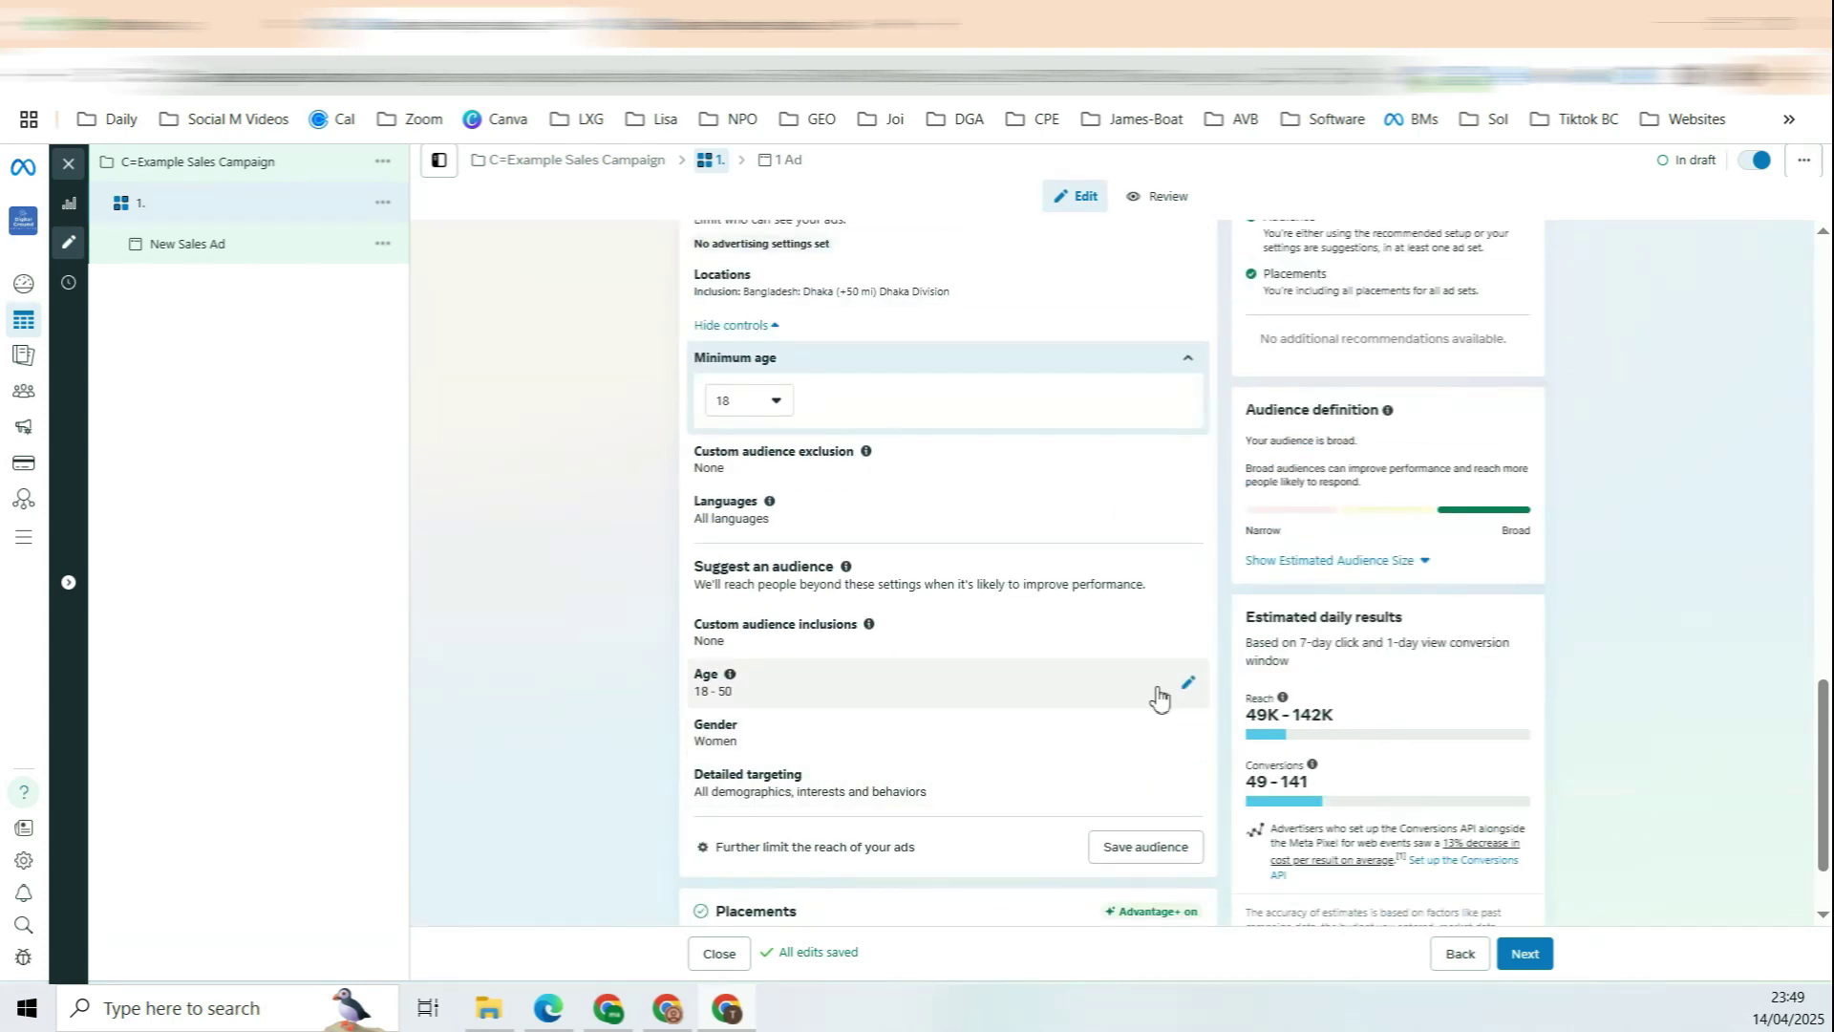
{"action": "scroll", "coordinate": [1118, 561], "scroll_direction": "up", "scroll_amount": 10}
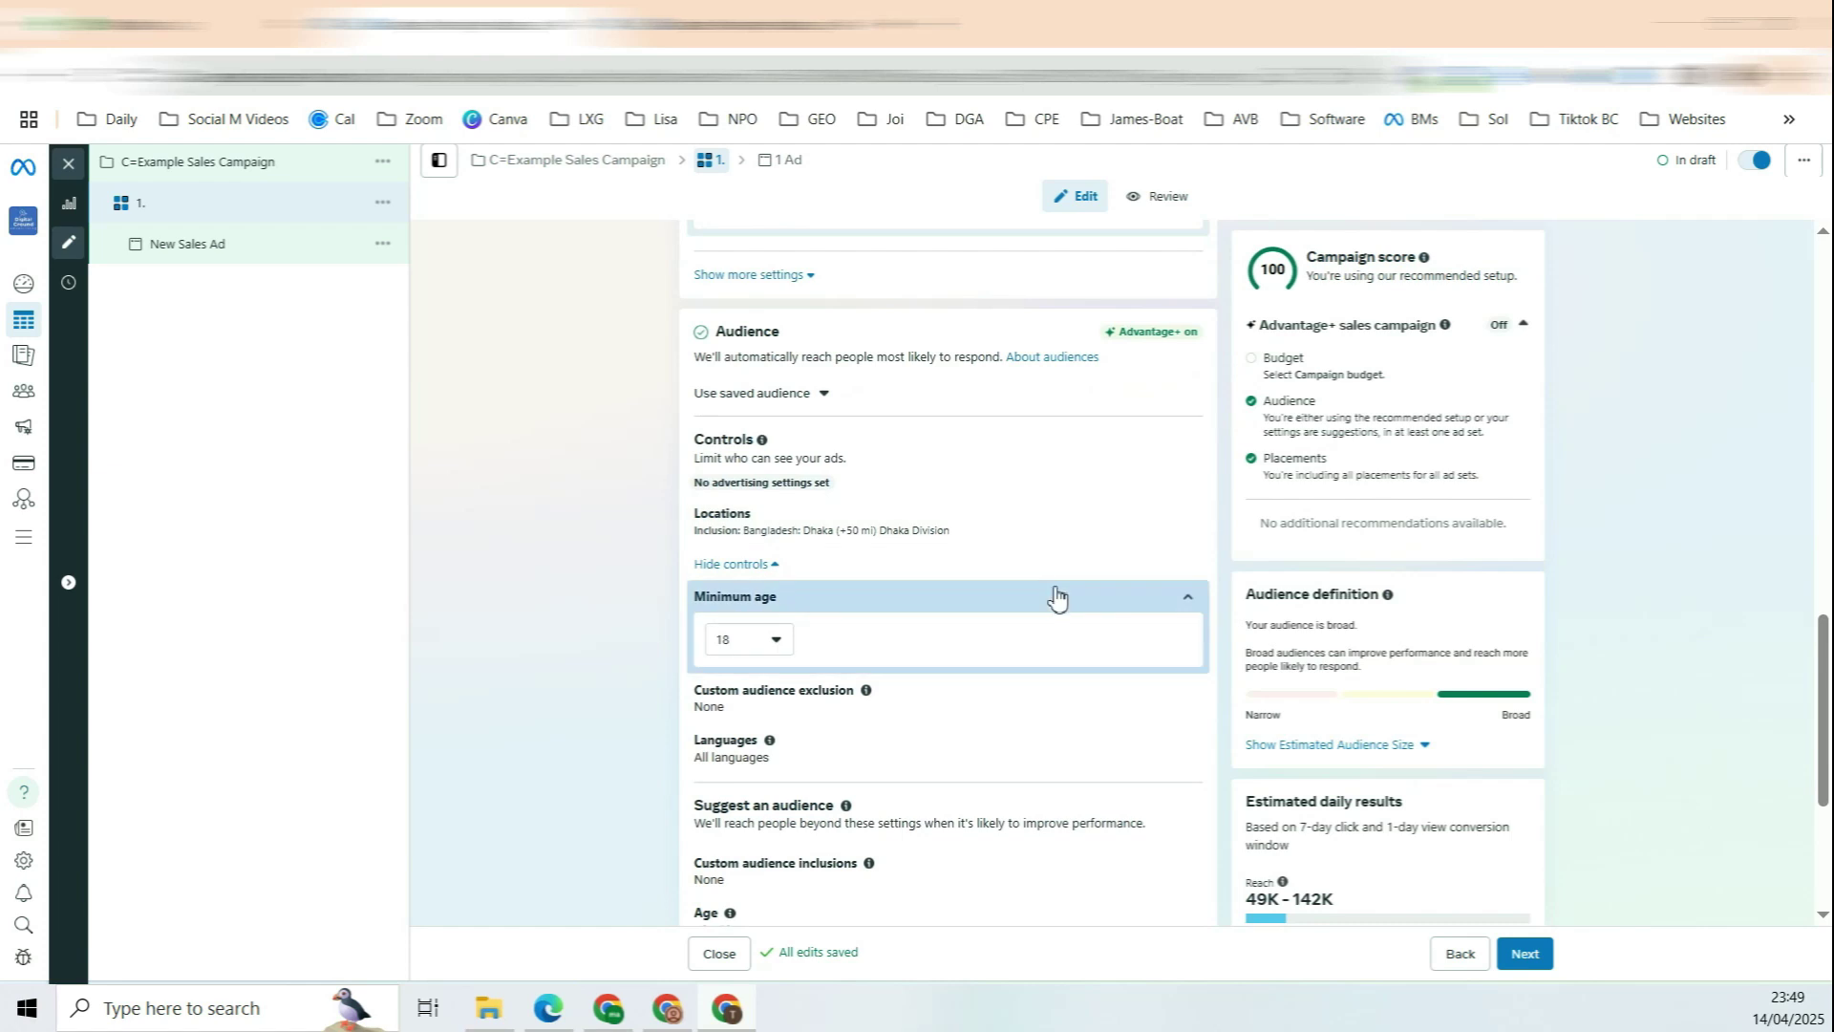
Step: Type the ad set name '1. (A+A)Open | W | 8.4M |', correcting a typo
{"action": "left_click", "coordinate": [866, 304]}
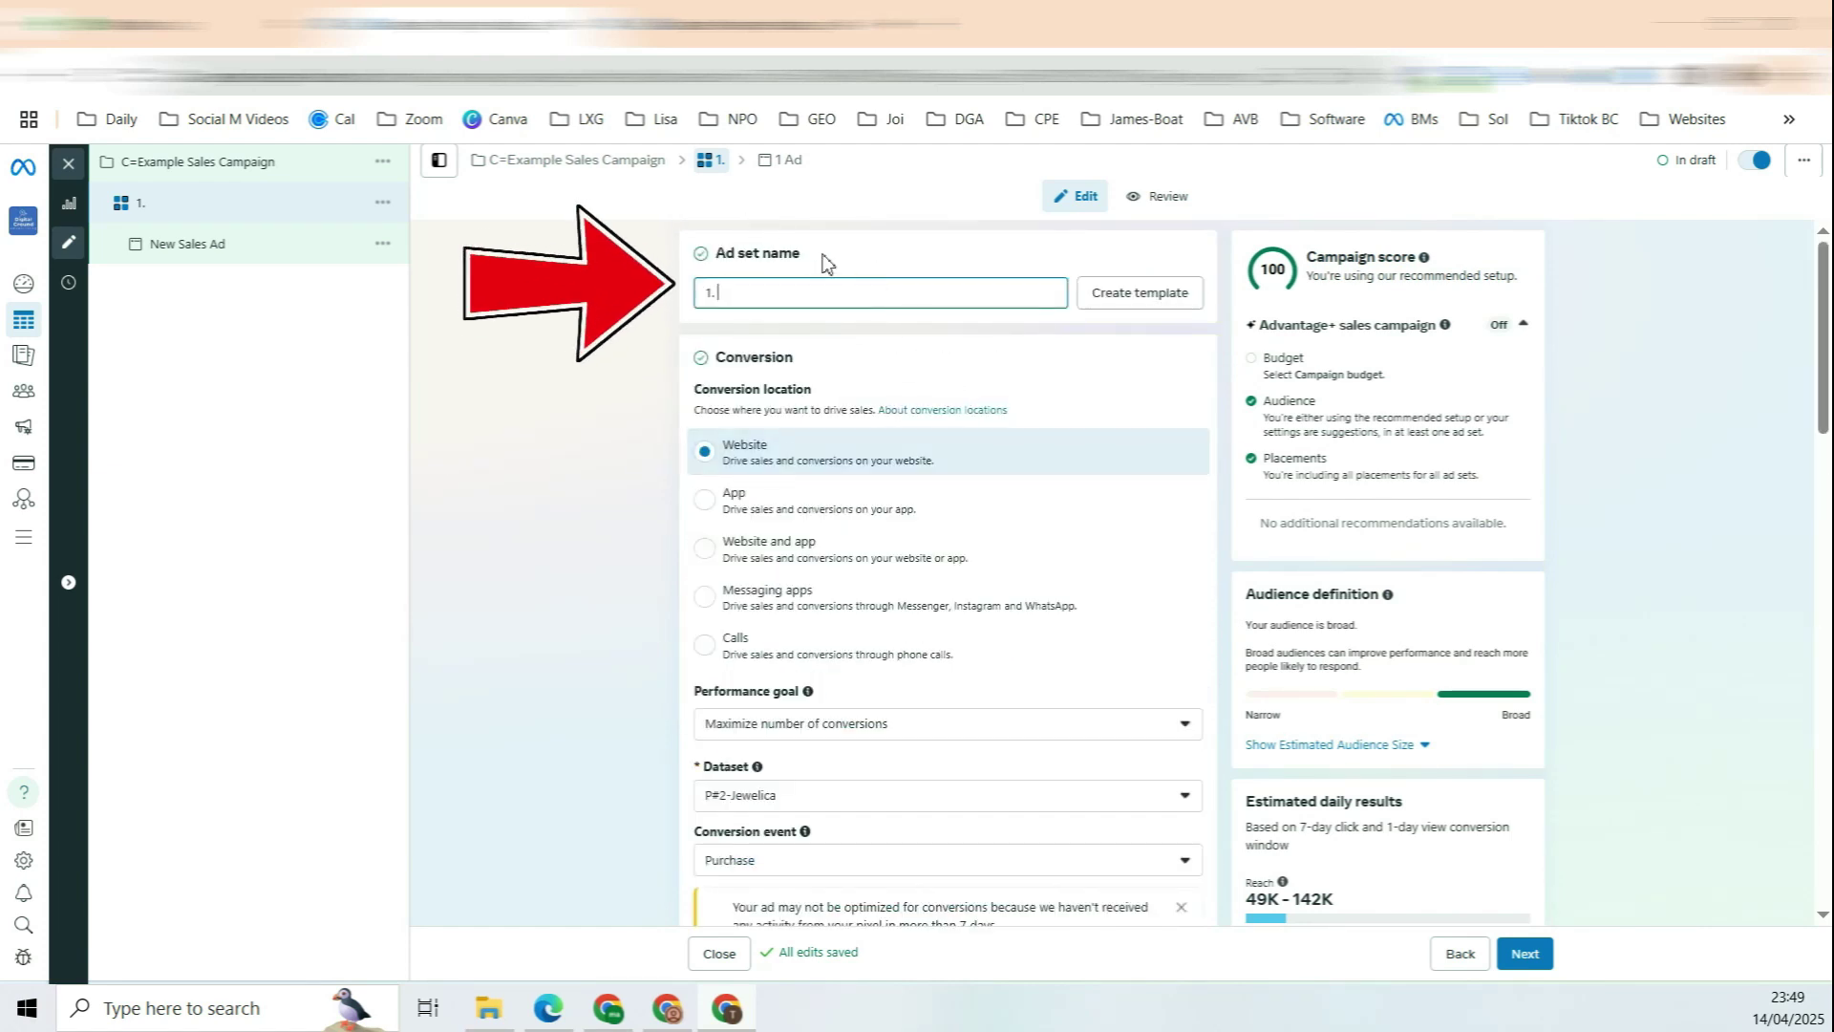
{"action": "type", "text": "Open"}
{"action": "scroll", "coordinate": [889, 630], "scroll_direction": "down", "scroll_amount": 15}
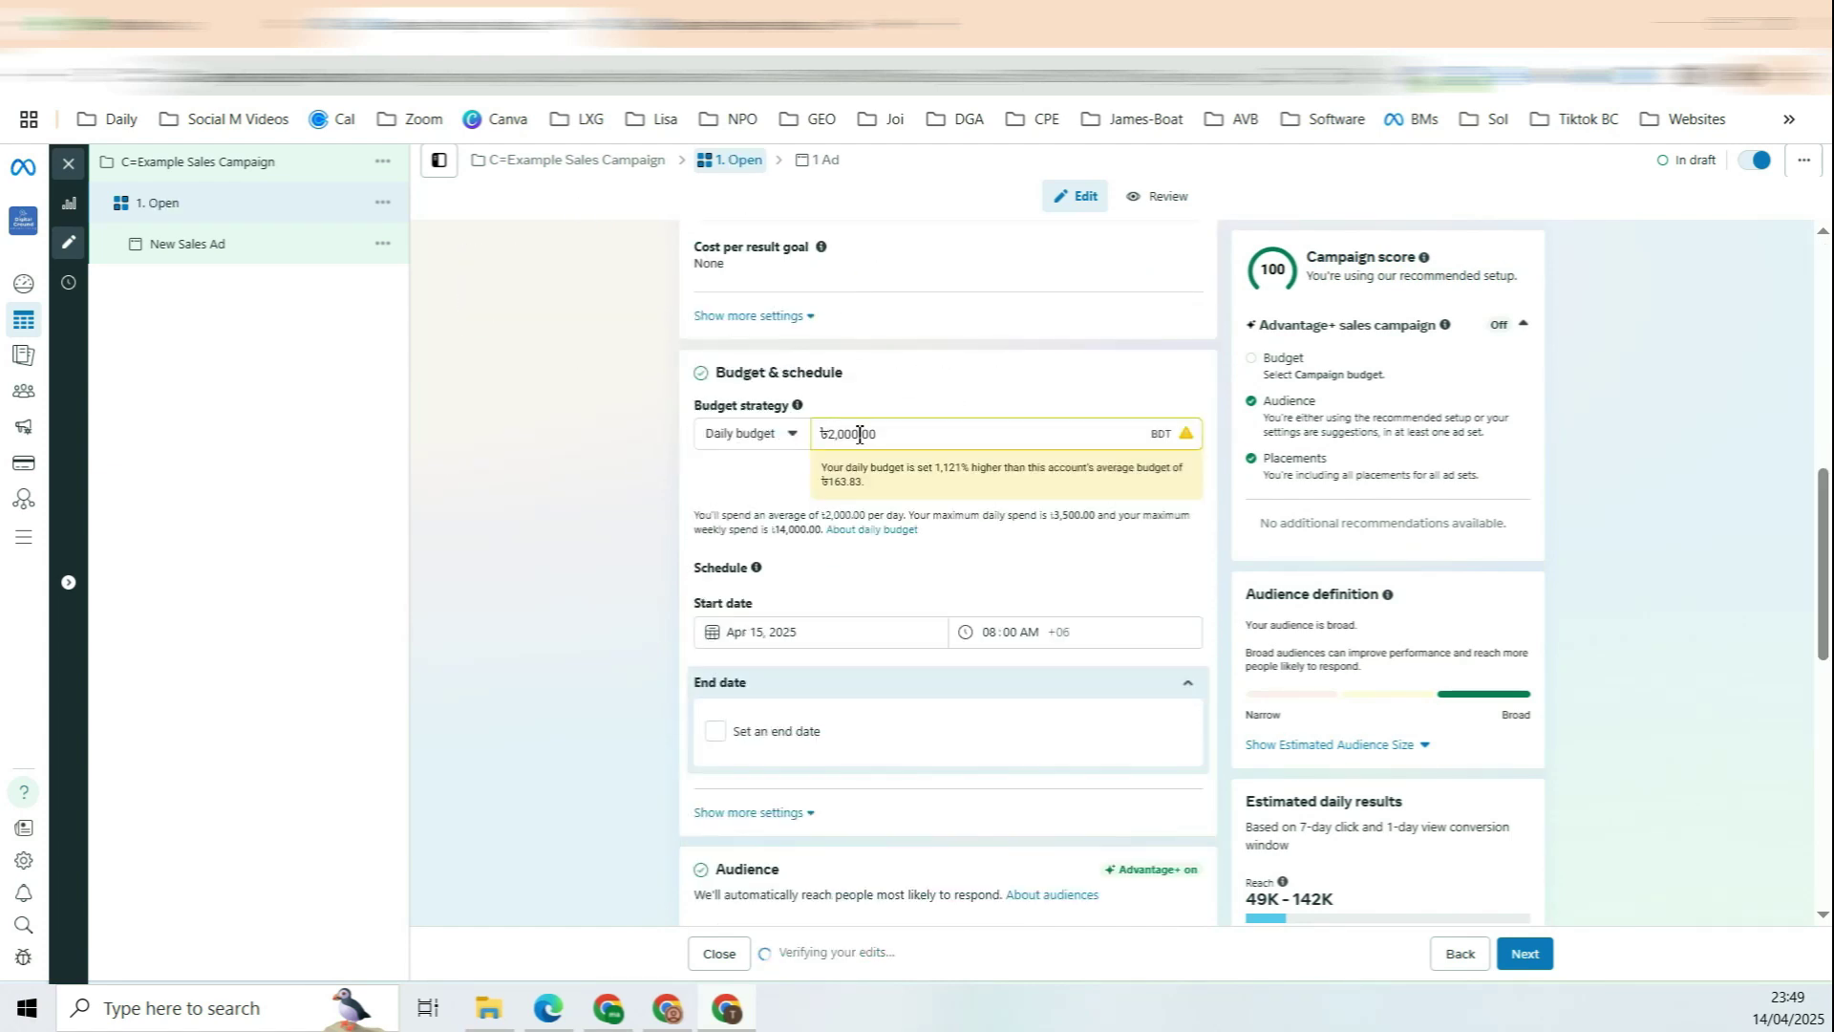
{"action": "left_click", "coordinate": [892, 684]}
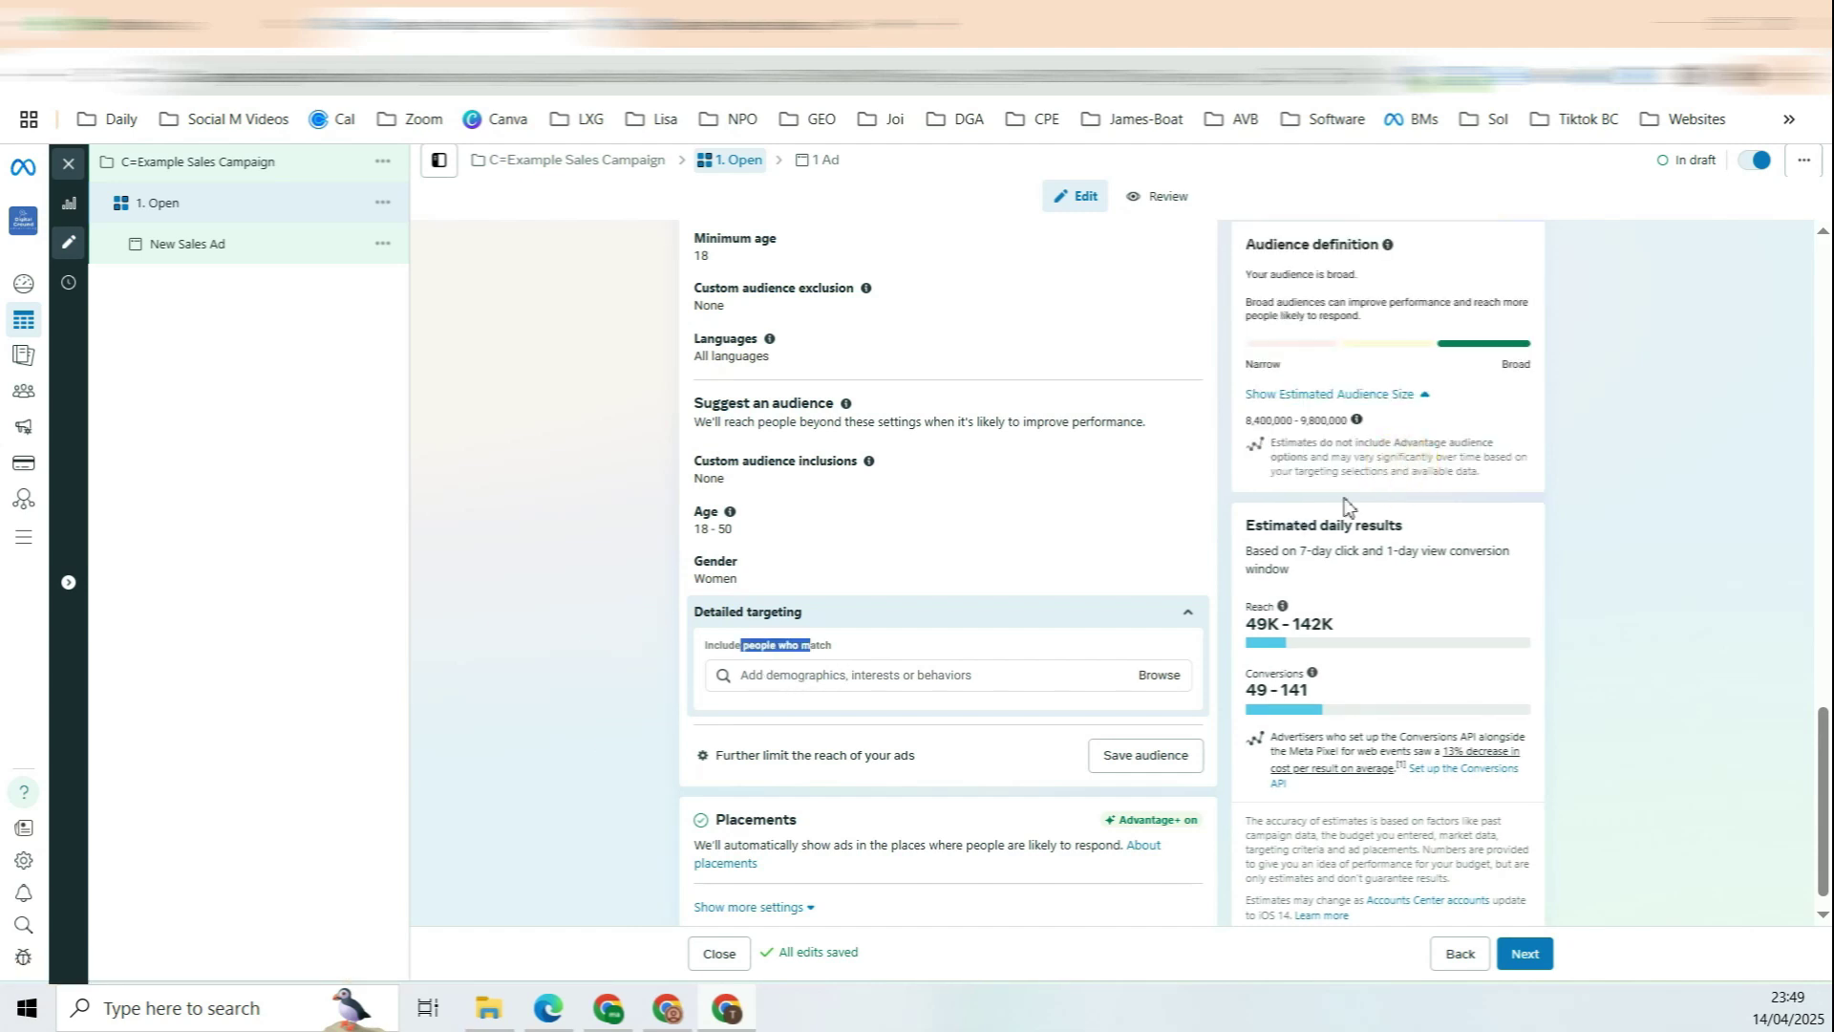
{"action": "scroll", "coordinate": [1016, 434], "scroll_direction": "up", "scroll_amount": 18}
{"action": "left_click", "coordinate": [818, 295]}
{"action": "type", "text": "(A+A)"}
{"action": "key", "text": "Left"}
{"action": "type", "text": "+A)Open"}
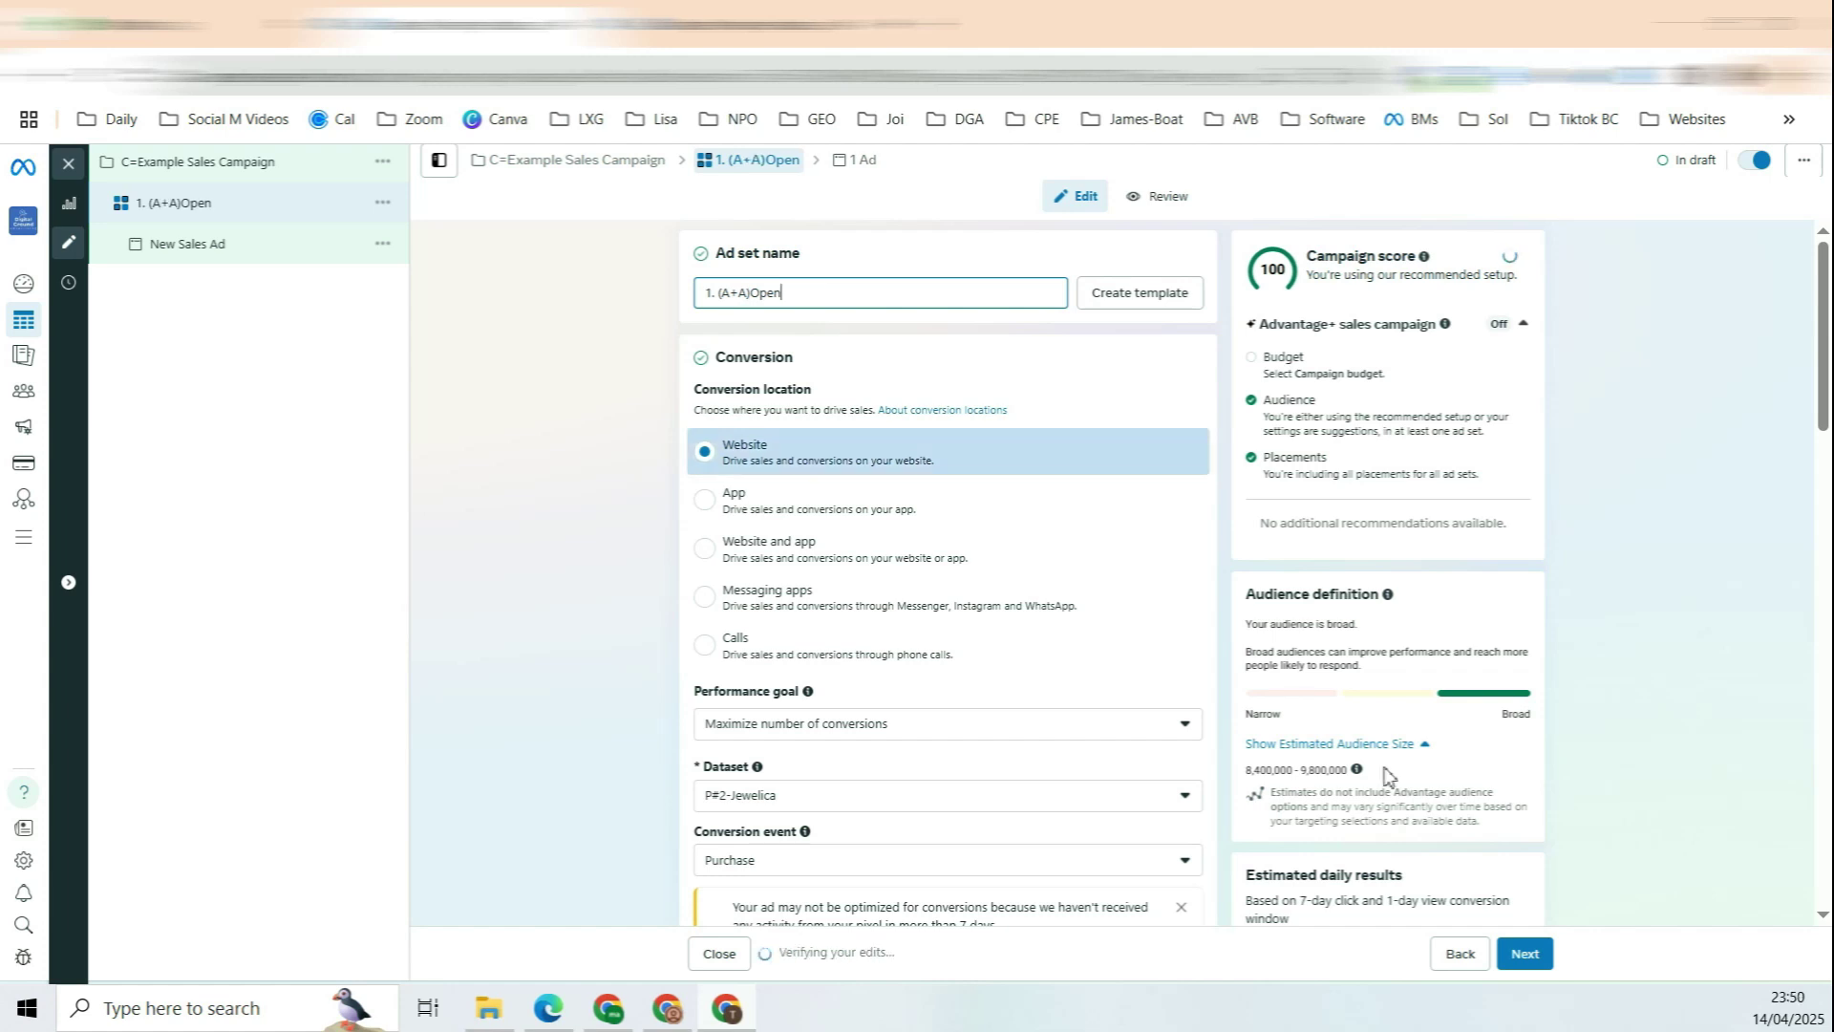
{"action": "type", "text": " | W |"}
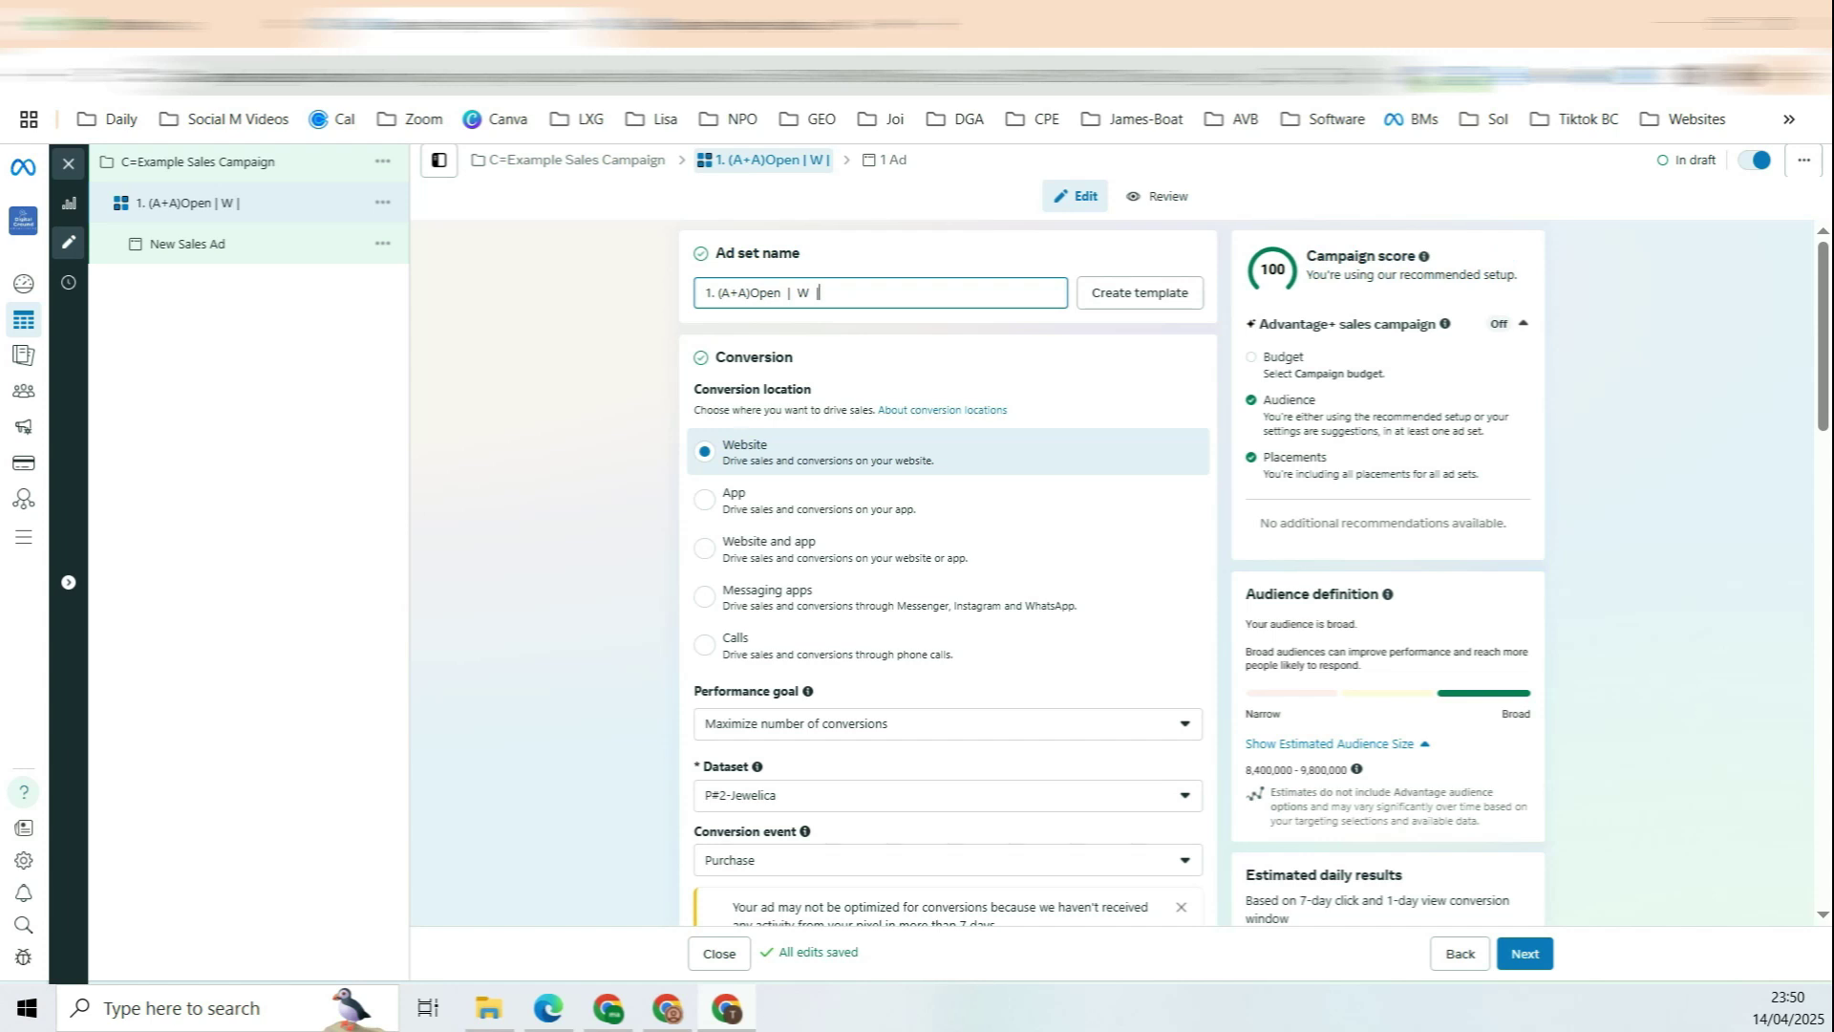
{"action": "type", "text": " 8.4M |"}
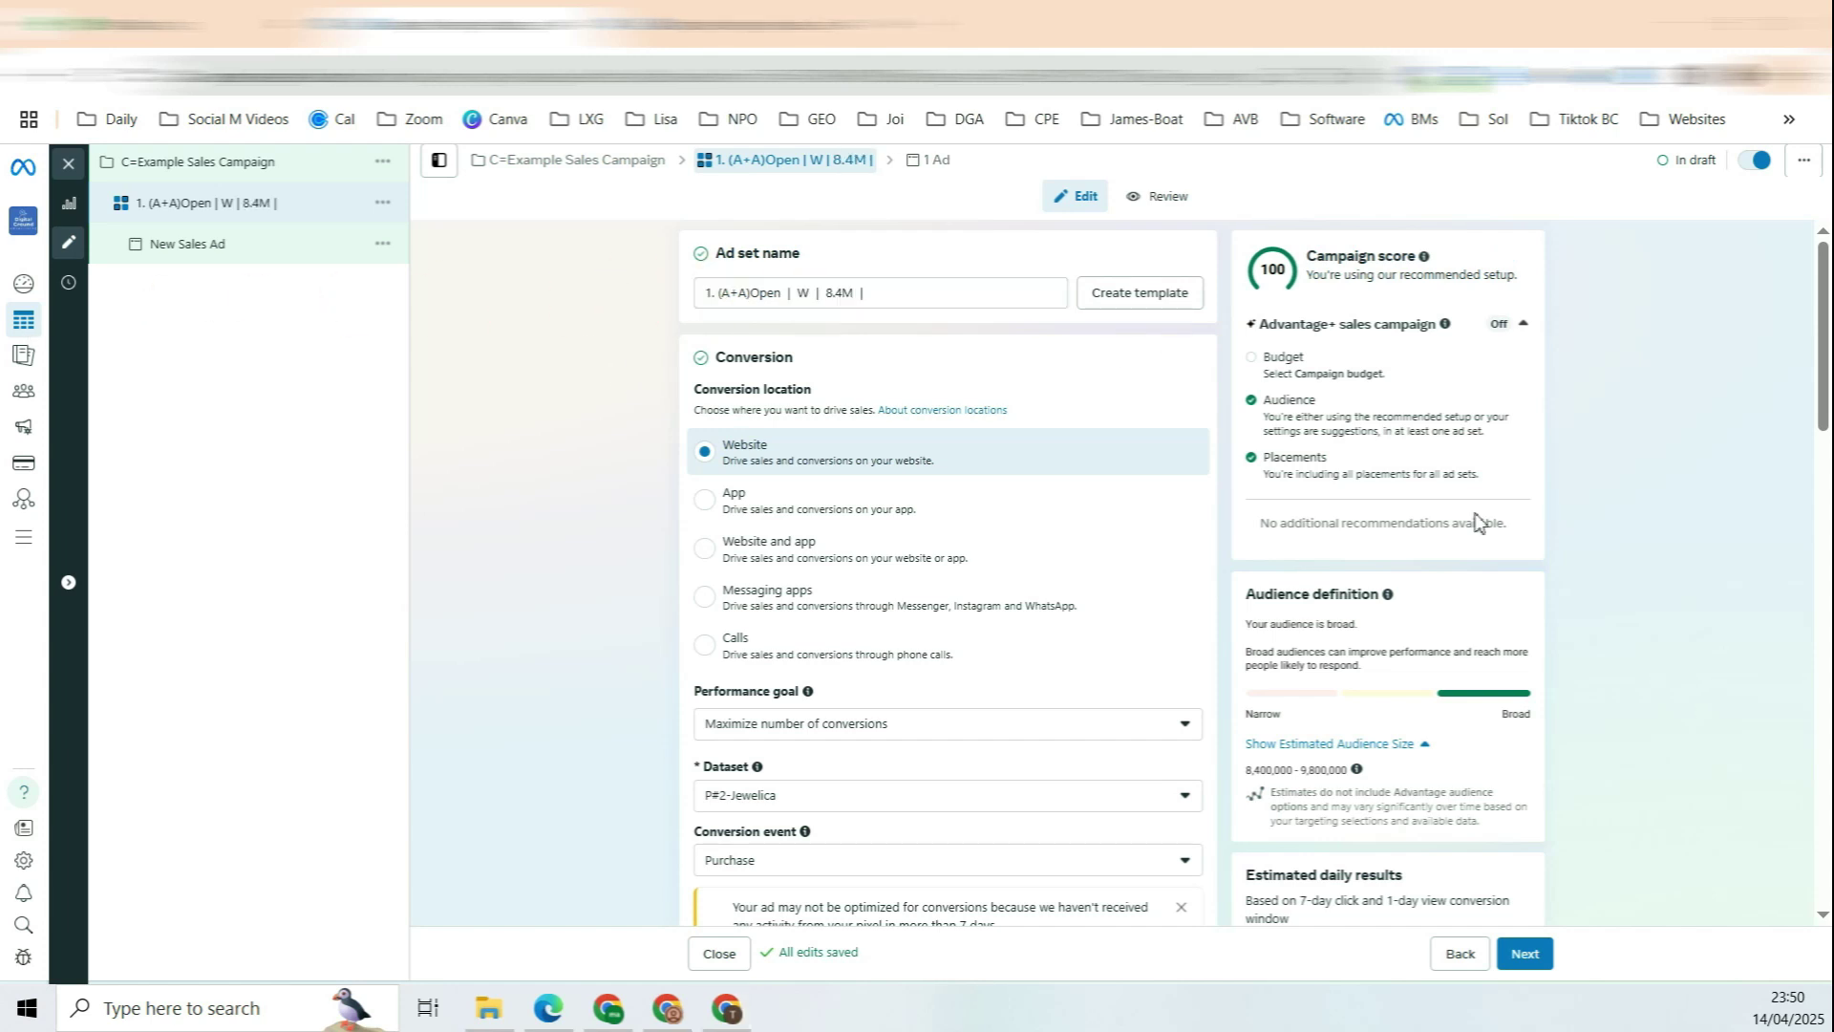
Step: Check the ad set's estimated audience size of about 8,400,000 people
{"action": "double_click", "coordinate": [827, 294]}
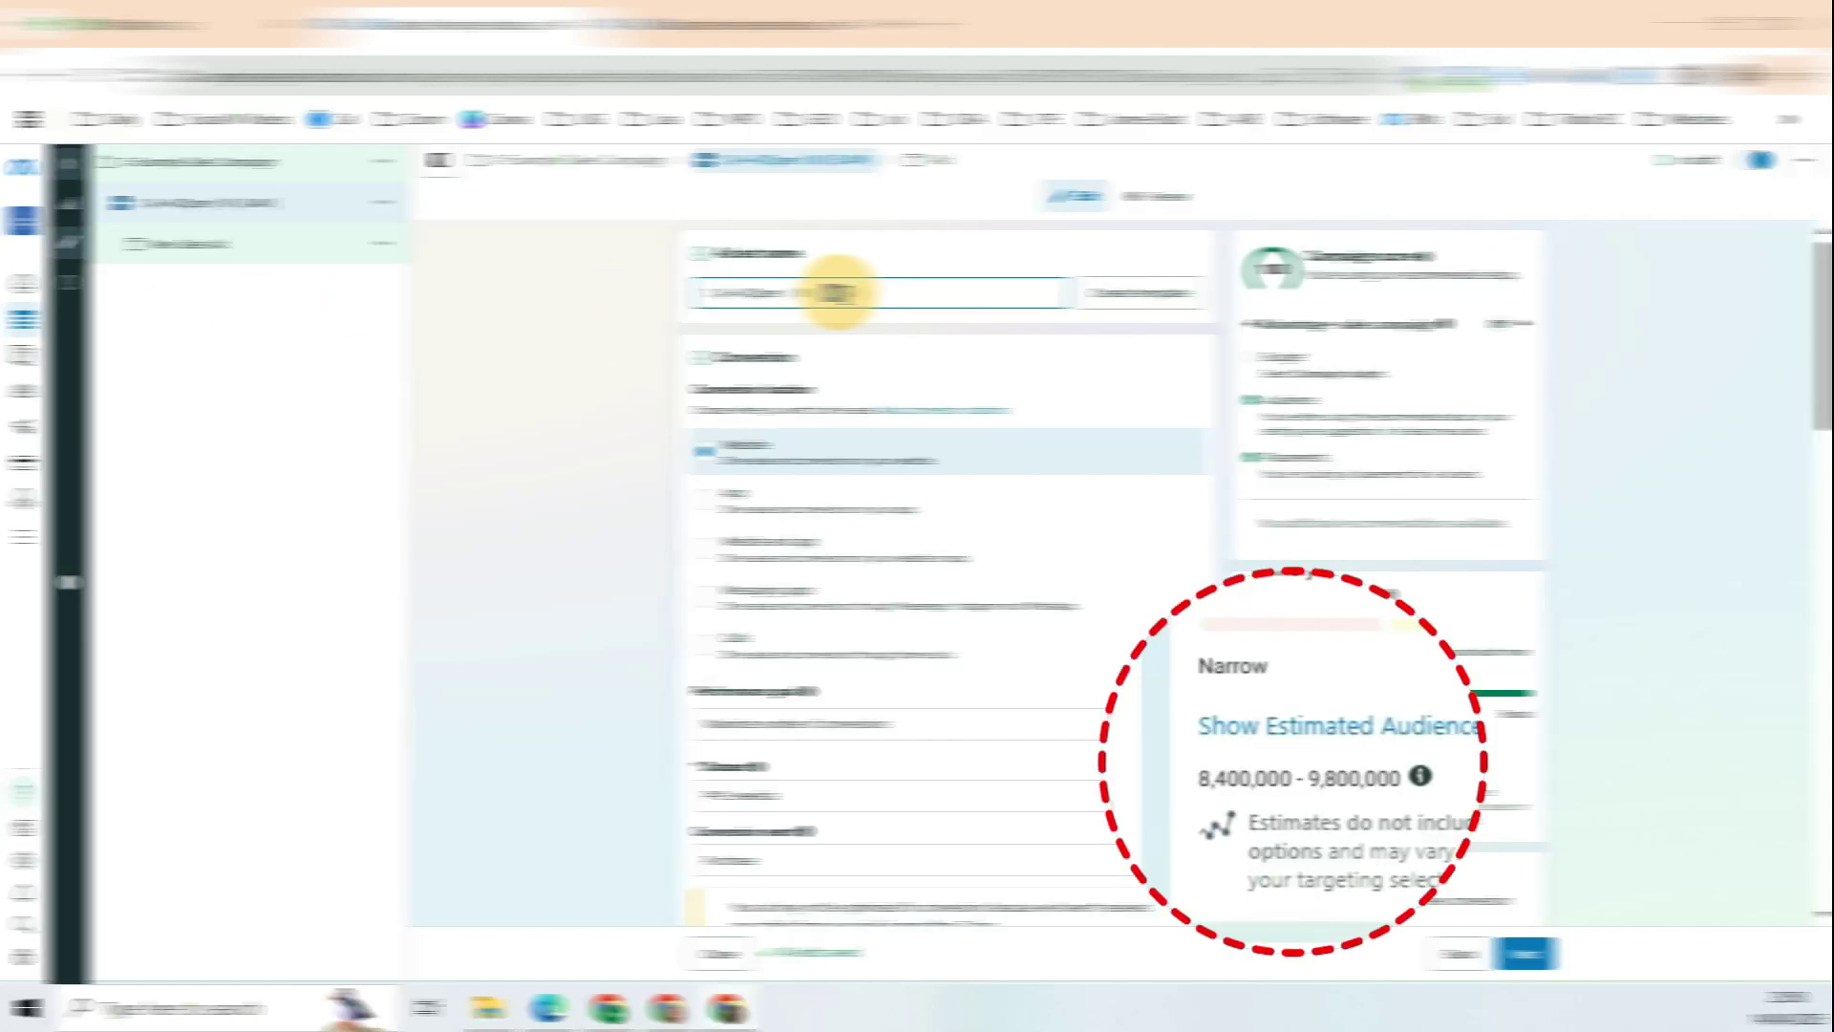
{"action": "left_click_drag", "start_coordinate": [1203, 776], "coordinate": [1244, 776]}
{"action": "scroll", "coordinate": [1057, 400], "scroll_direction": "down", "scroll_amount": 15}
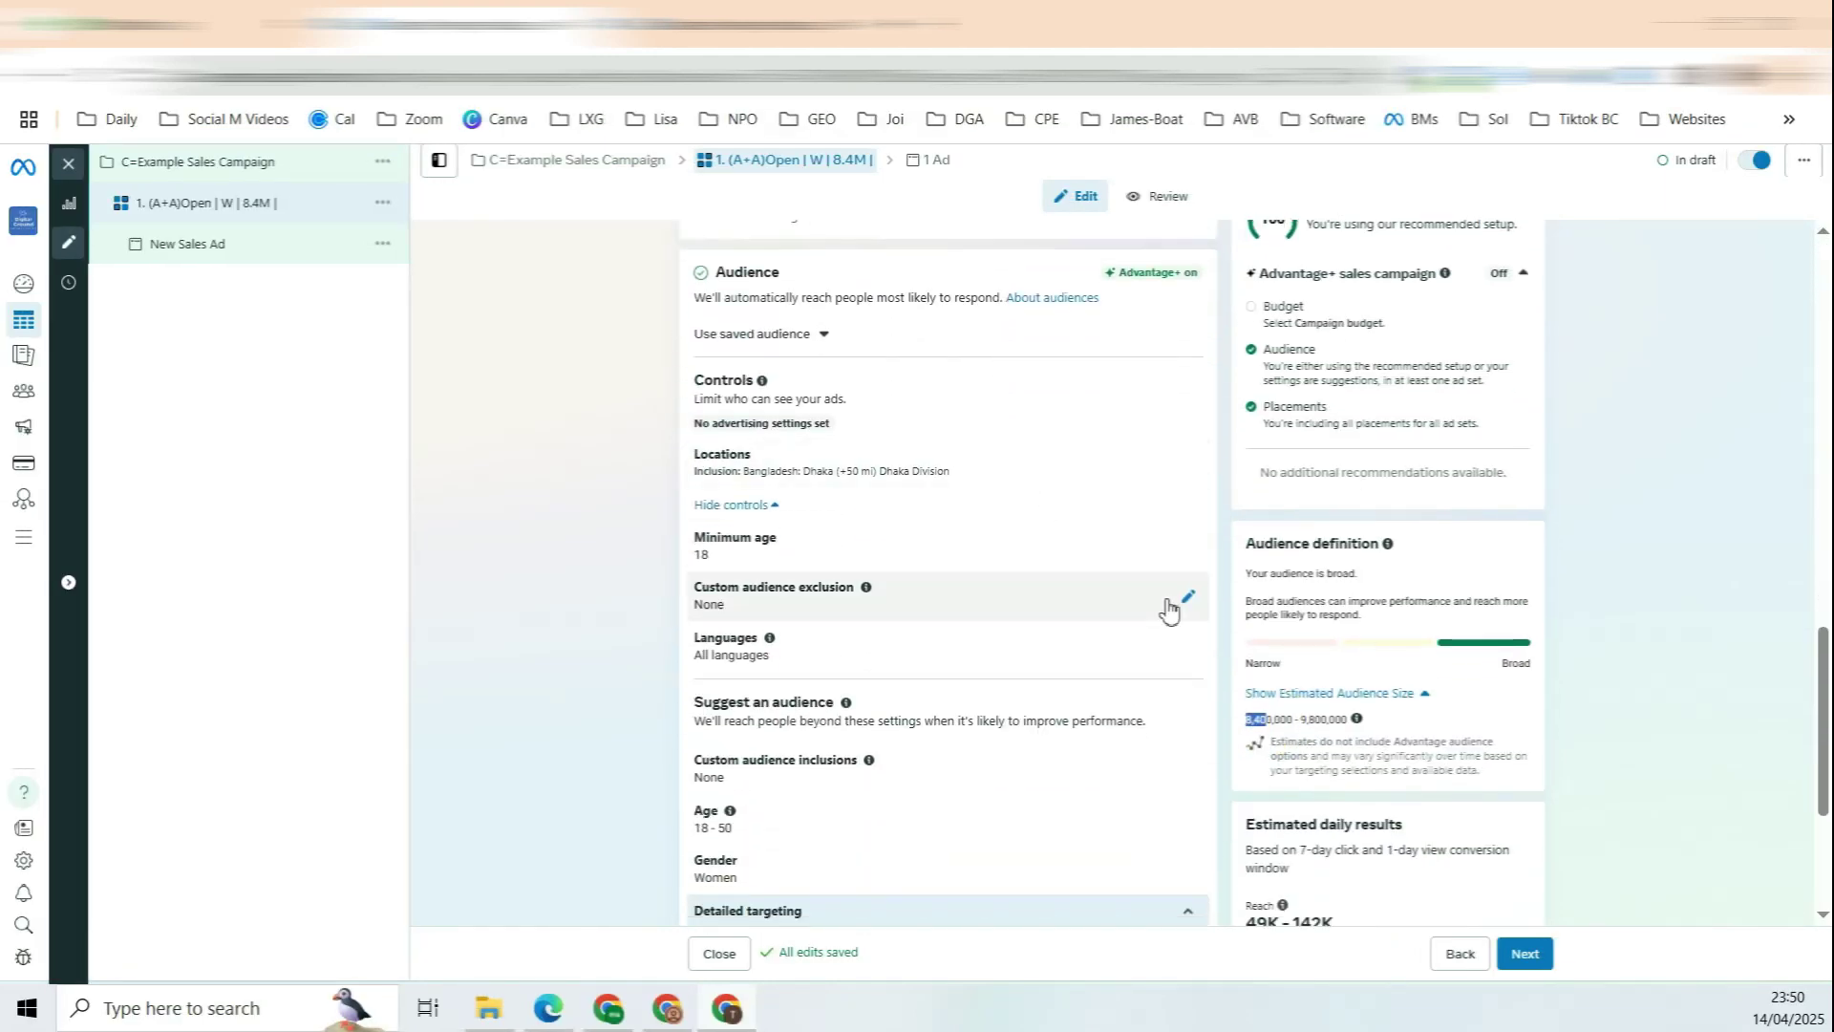
{"action": "left_click", "coordinate": [1261, 723]}
{"action": "left_click_drag", "start_coordinate": [1263, 723], "coordinate": [1243, 723]}
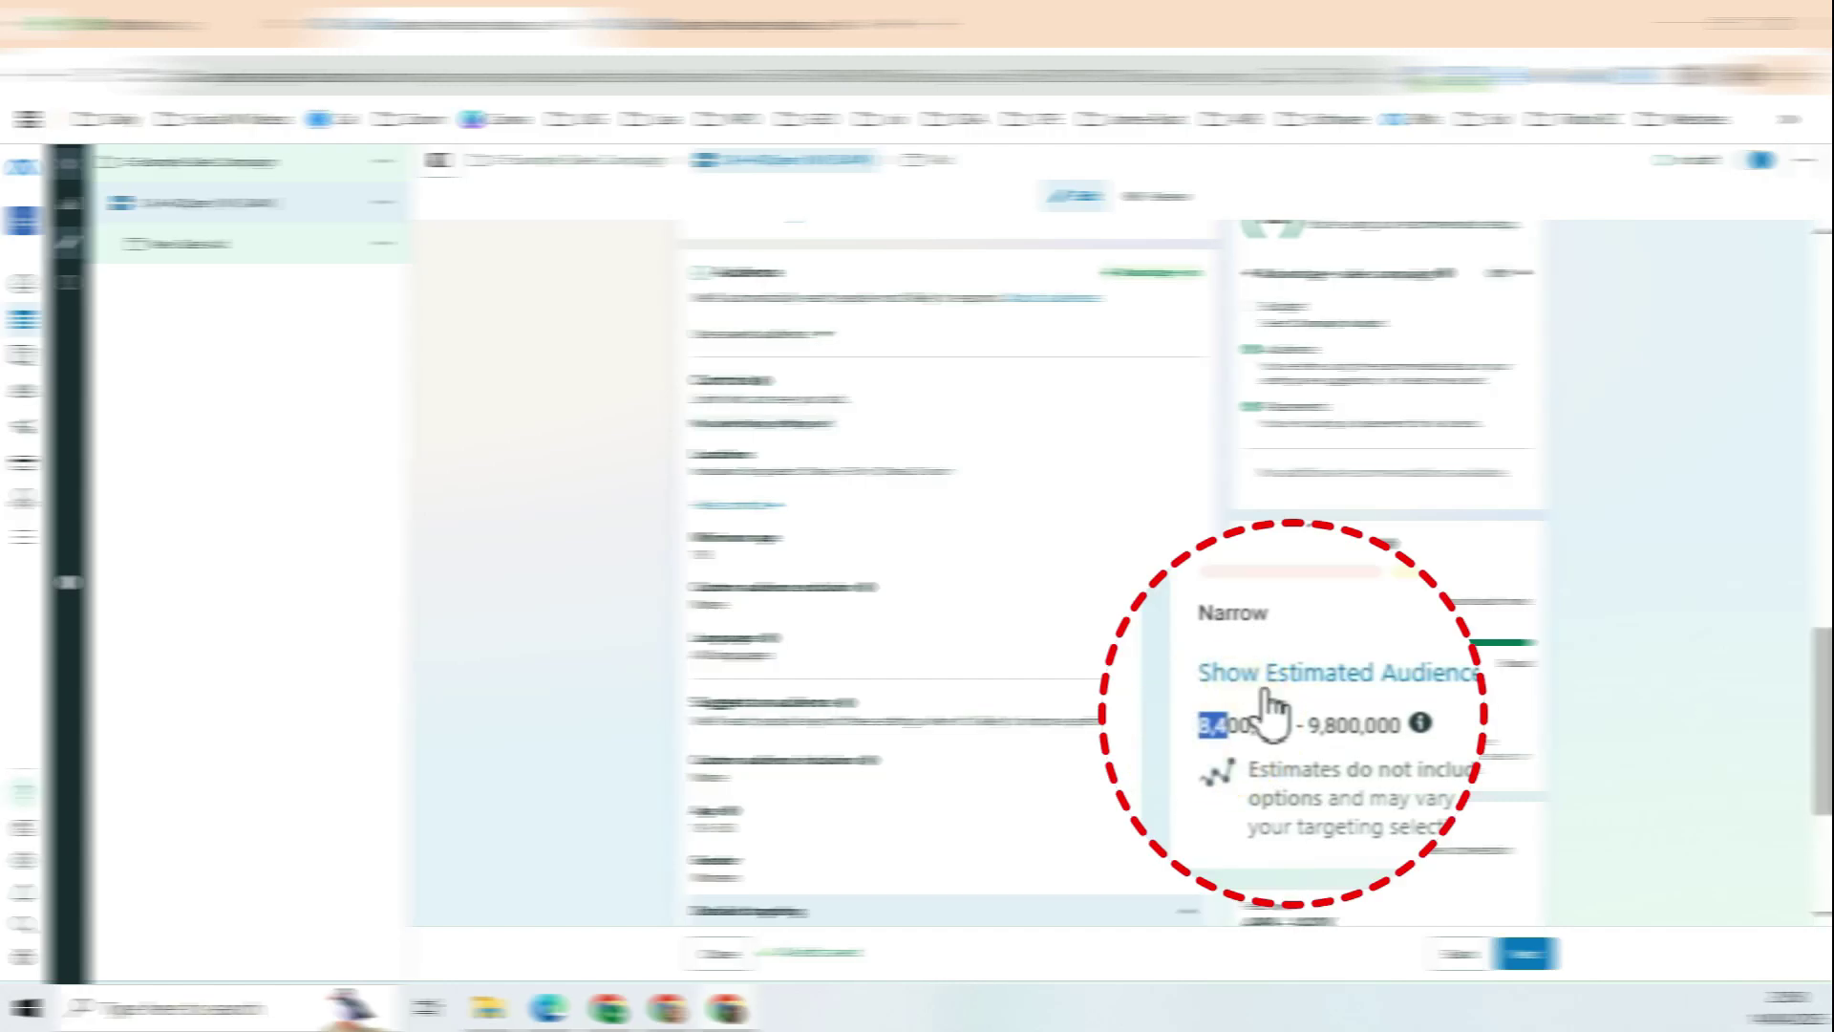
{"action": "scroll", "coordinate": [1034, 764], "scroll_direction": "down", "scroll_amount": 2}
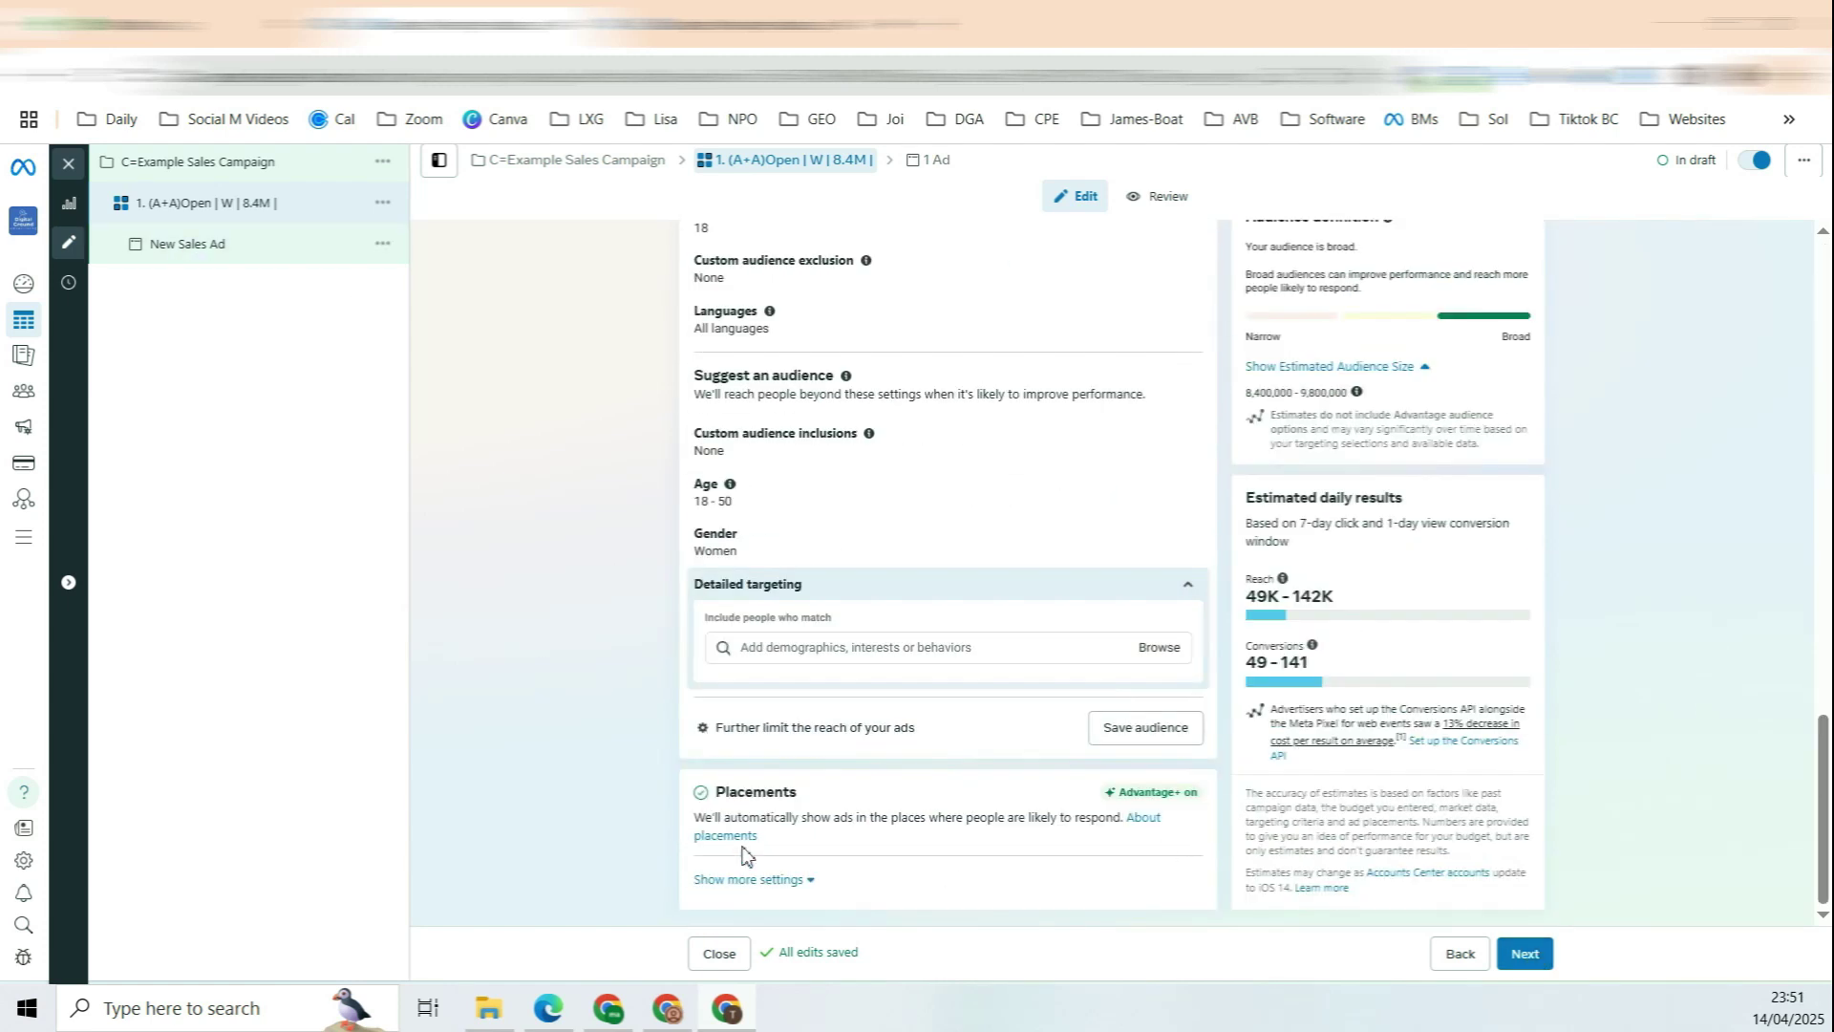
Step: Expand the full placement settings, review them, and continue to the ad level
{"action": "left_click", "coordinate": [798, 881]}
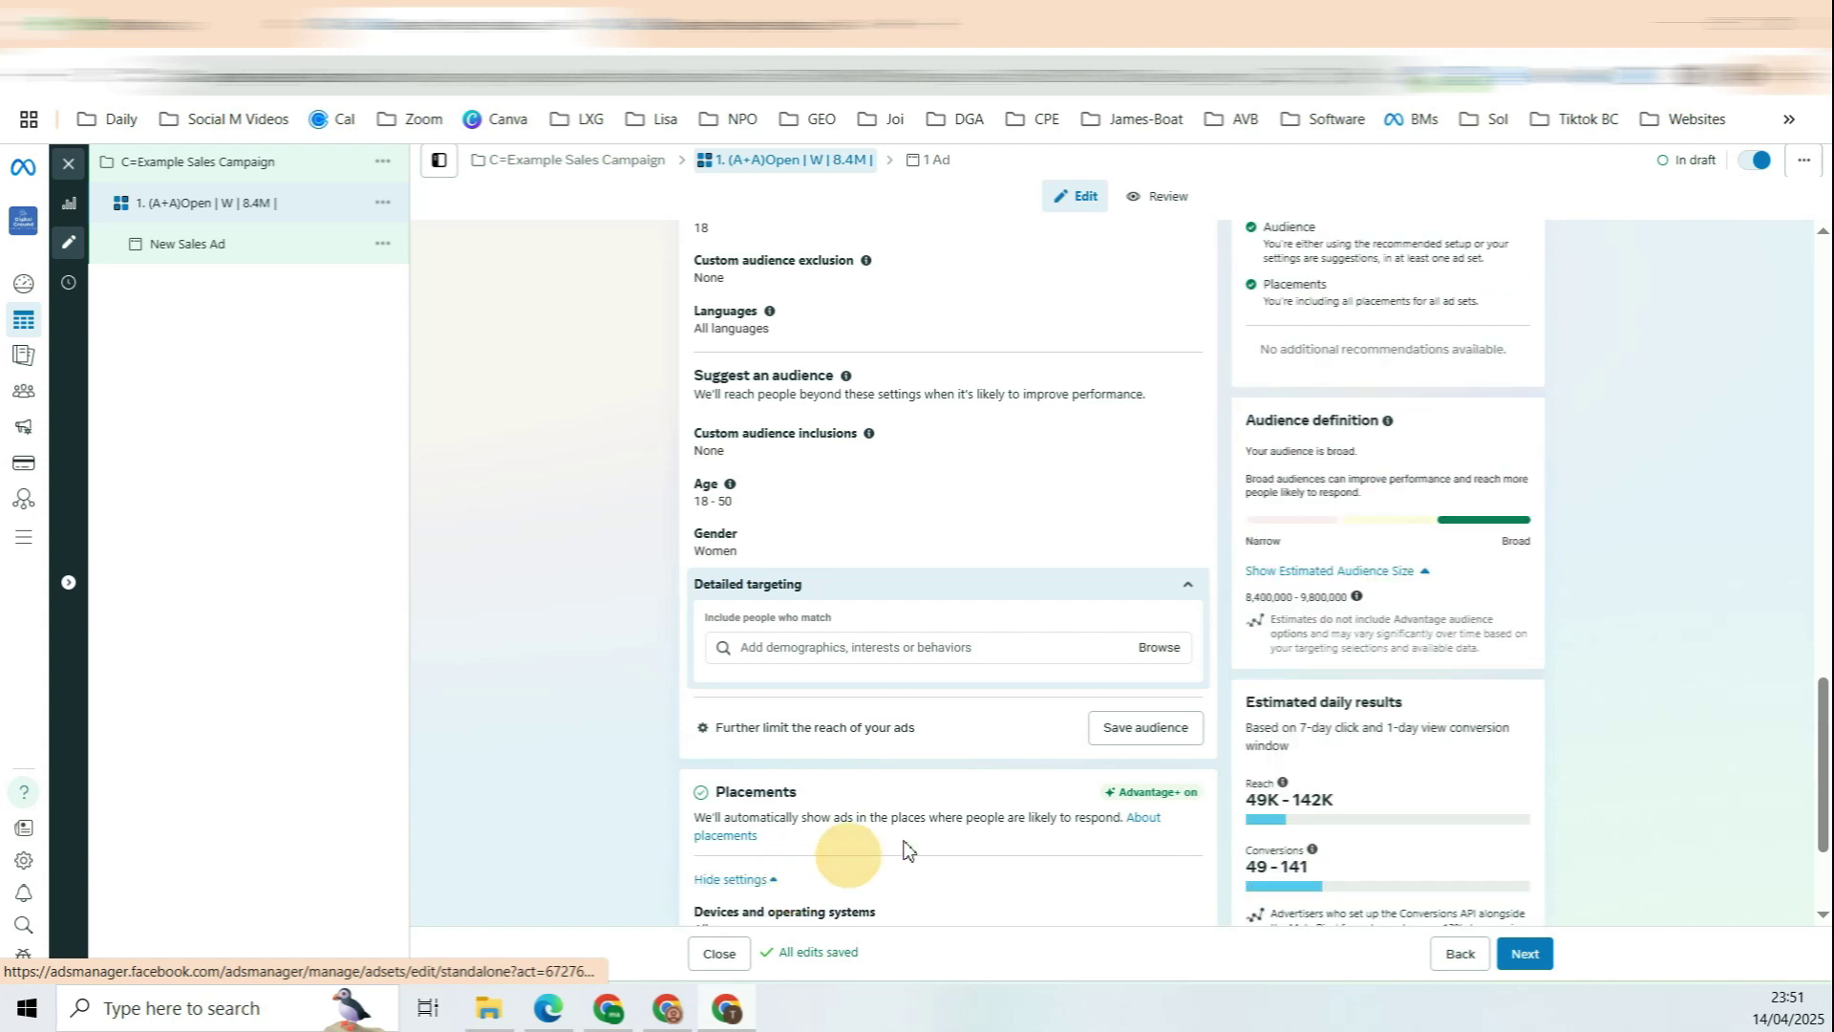
{"action": "scroll", "coordinate": [1089, 712], "scroll_direction": "down", "scroll_amount": 3}
{"action": "scroll", "coordinate": [1003, 669], "scroll_direction": "down", "scroll_amount": 1}
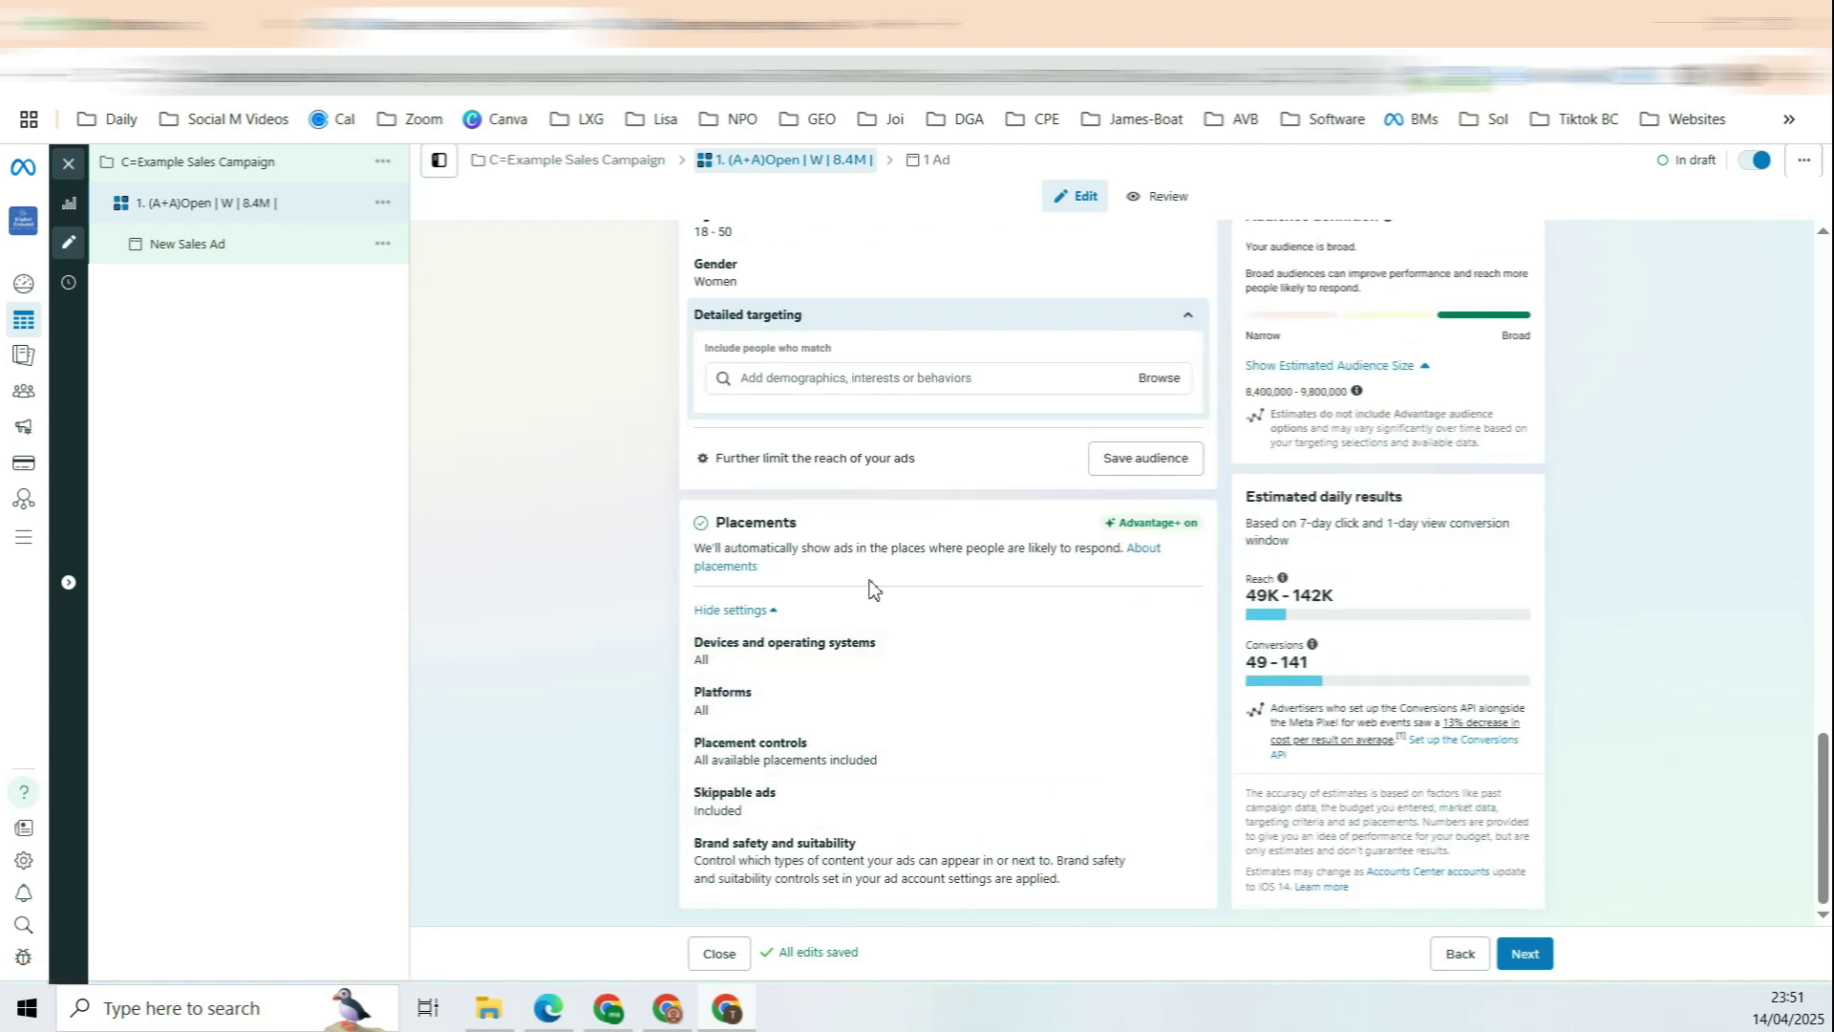
{"action": "left_click_drag", "start_coordinate": [756, 523], "coordinate": [765, 523]}
{"action": "left_click", "coordinate": [1533, 953]}
Step: Rename the ad from 'New Sales Ad' to '1.'
{"action": "left_click", "coordinate": [1130, 478]}
{"action": "double_click", "coordinate": [756, 253]}
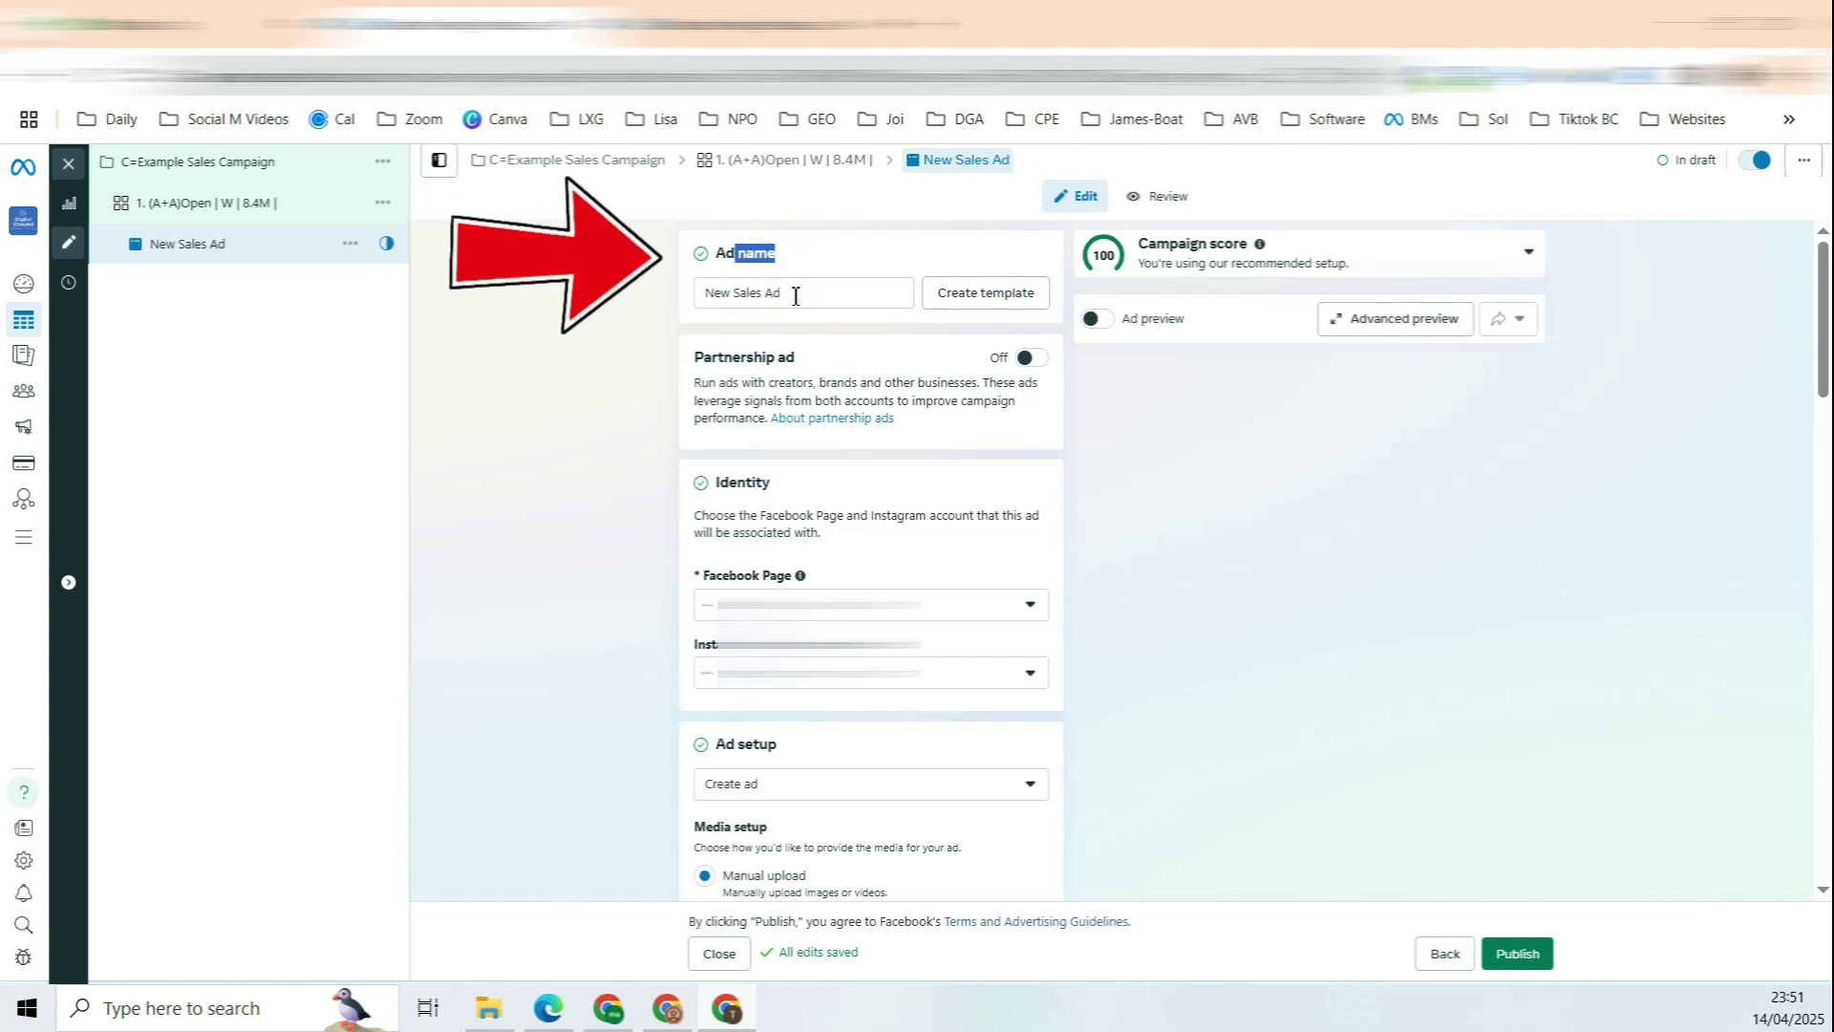
{"action": "left_click", "coordinate": [791, 297]}
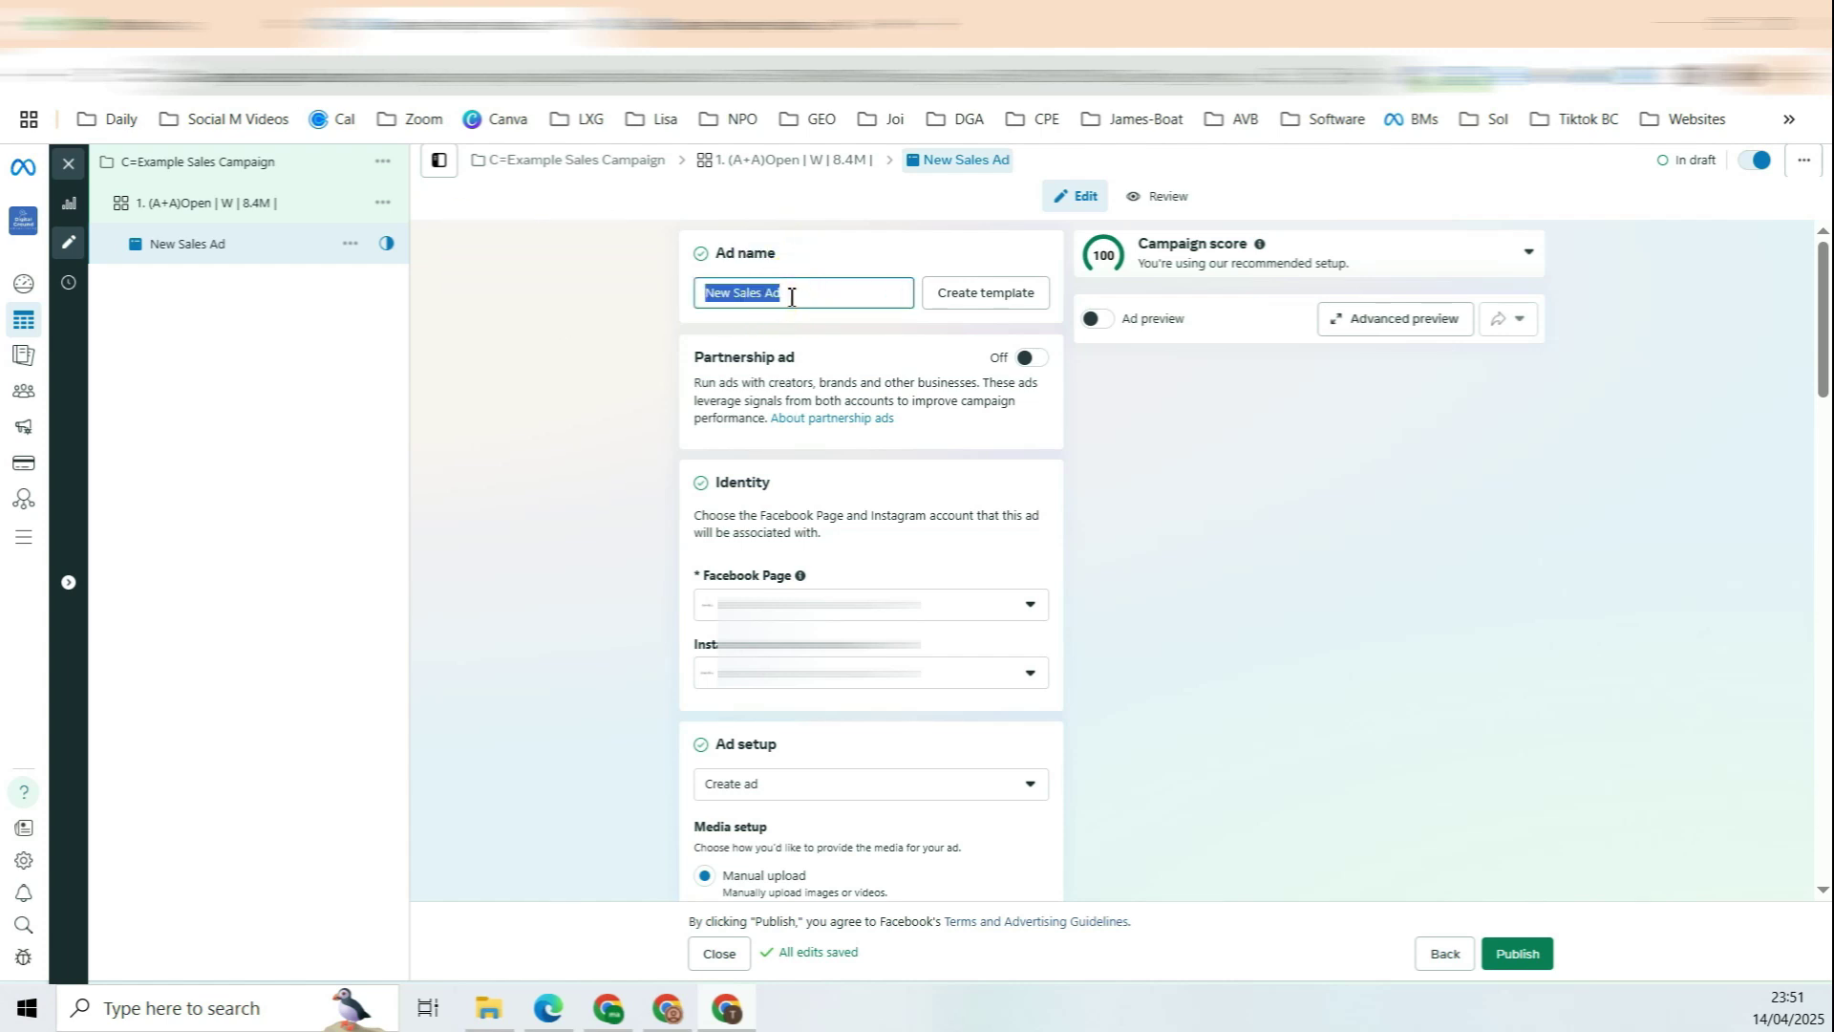
{"action": "type", "text": "Ad"}
{"action": "key", "text": "BackSpace"}
{"action": "key", "text": "BackSpace"}
{"action": "type", "text": "1."}
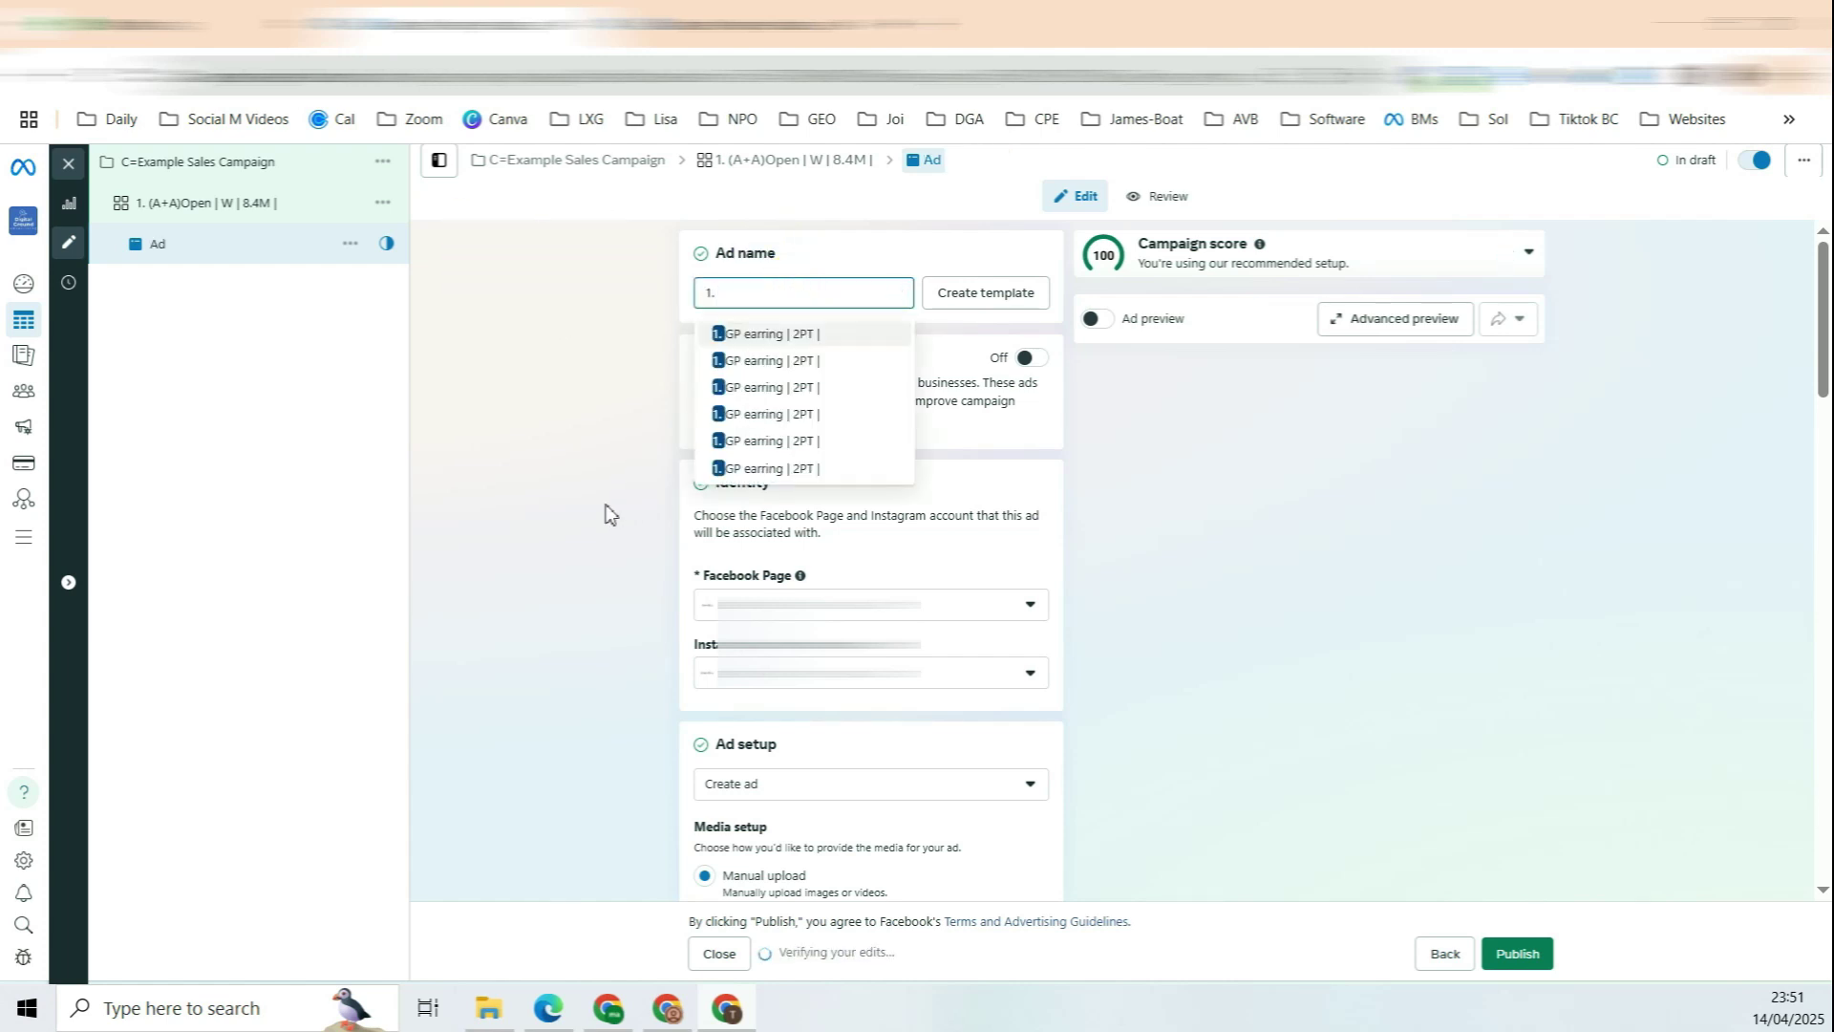
{"action": "left_click", "coordinate": [554, 487]}
Step: Confirm the Single image or video format and reveal more Ad setup settings, including destination
{"action": "scroll", "coordinate": [747, 363], "scroll_direction": "down", "scroll_amount": 1}
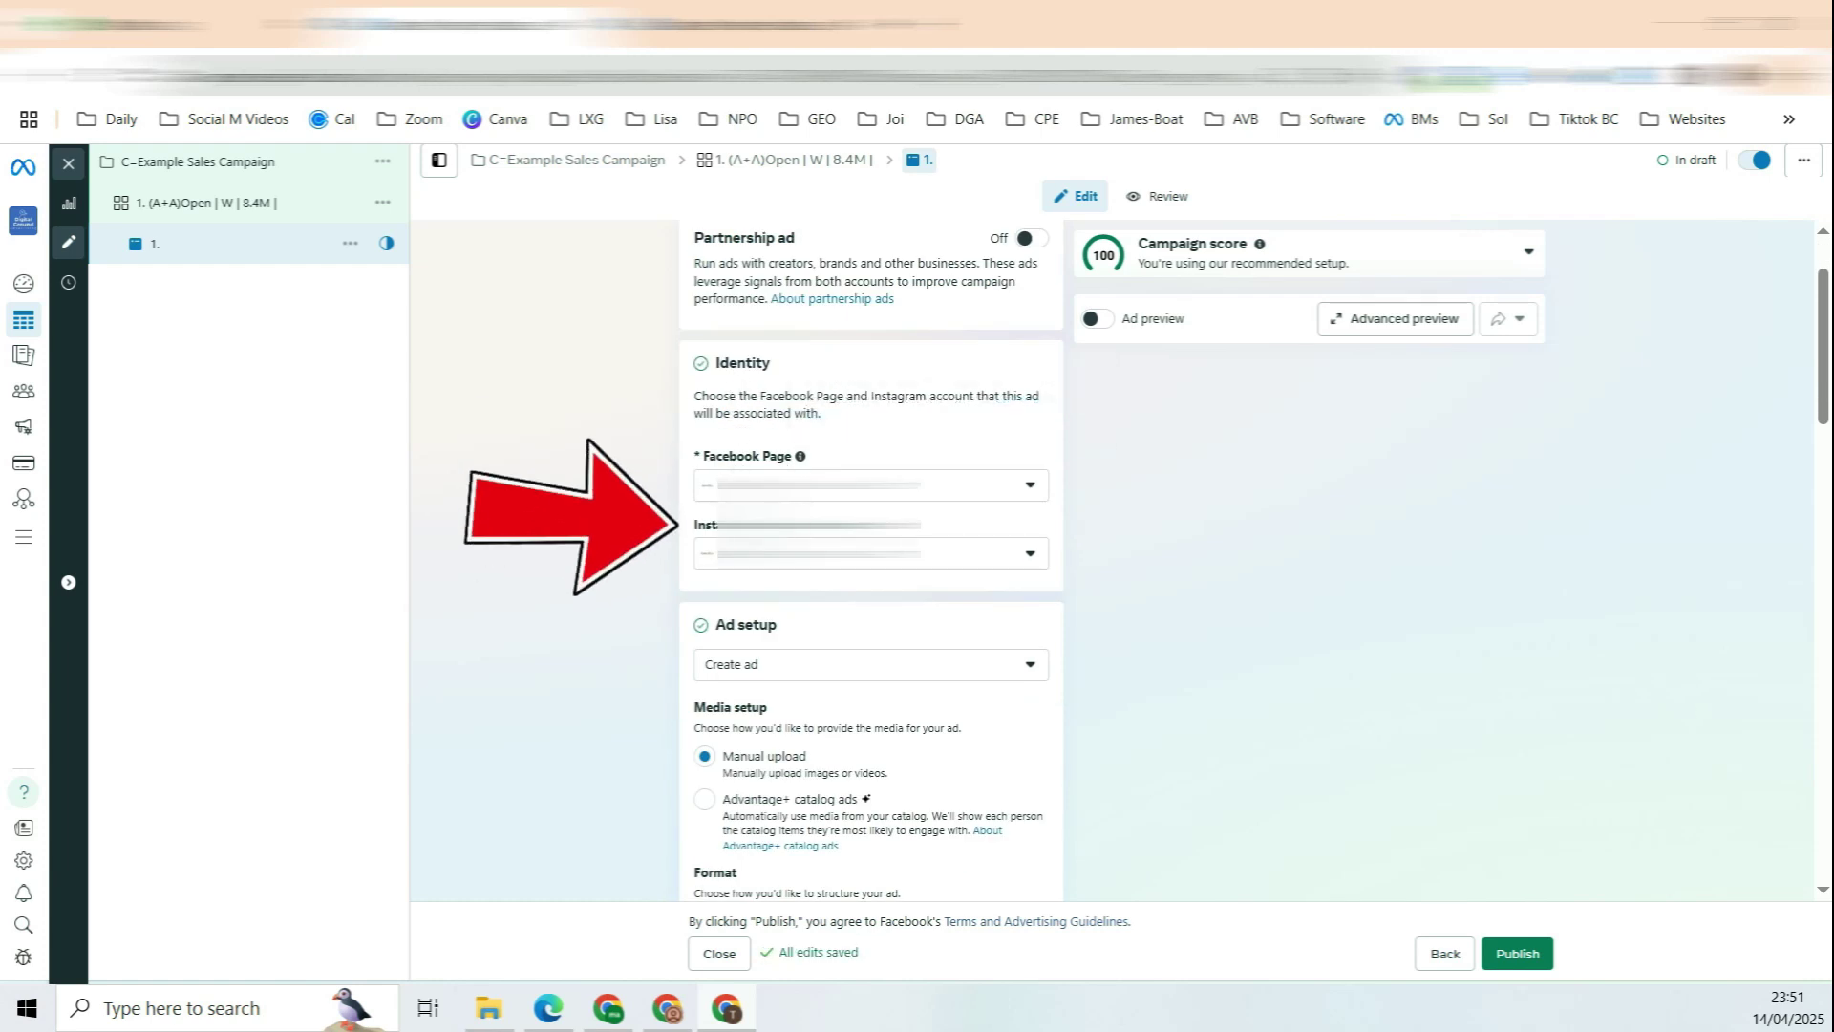
{"action": "scroll", "coordinate": [639, 479], "scroll_direction": "down", "scroll_amount": 3}
{"action": "left_click_drag", "start_coordinate": [715, 349], "coordinate": [837, 346]}
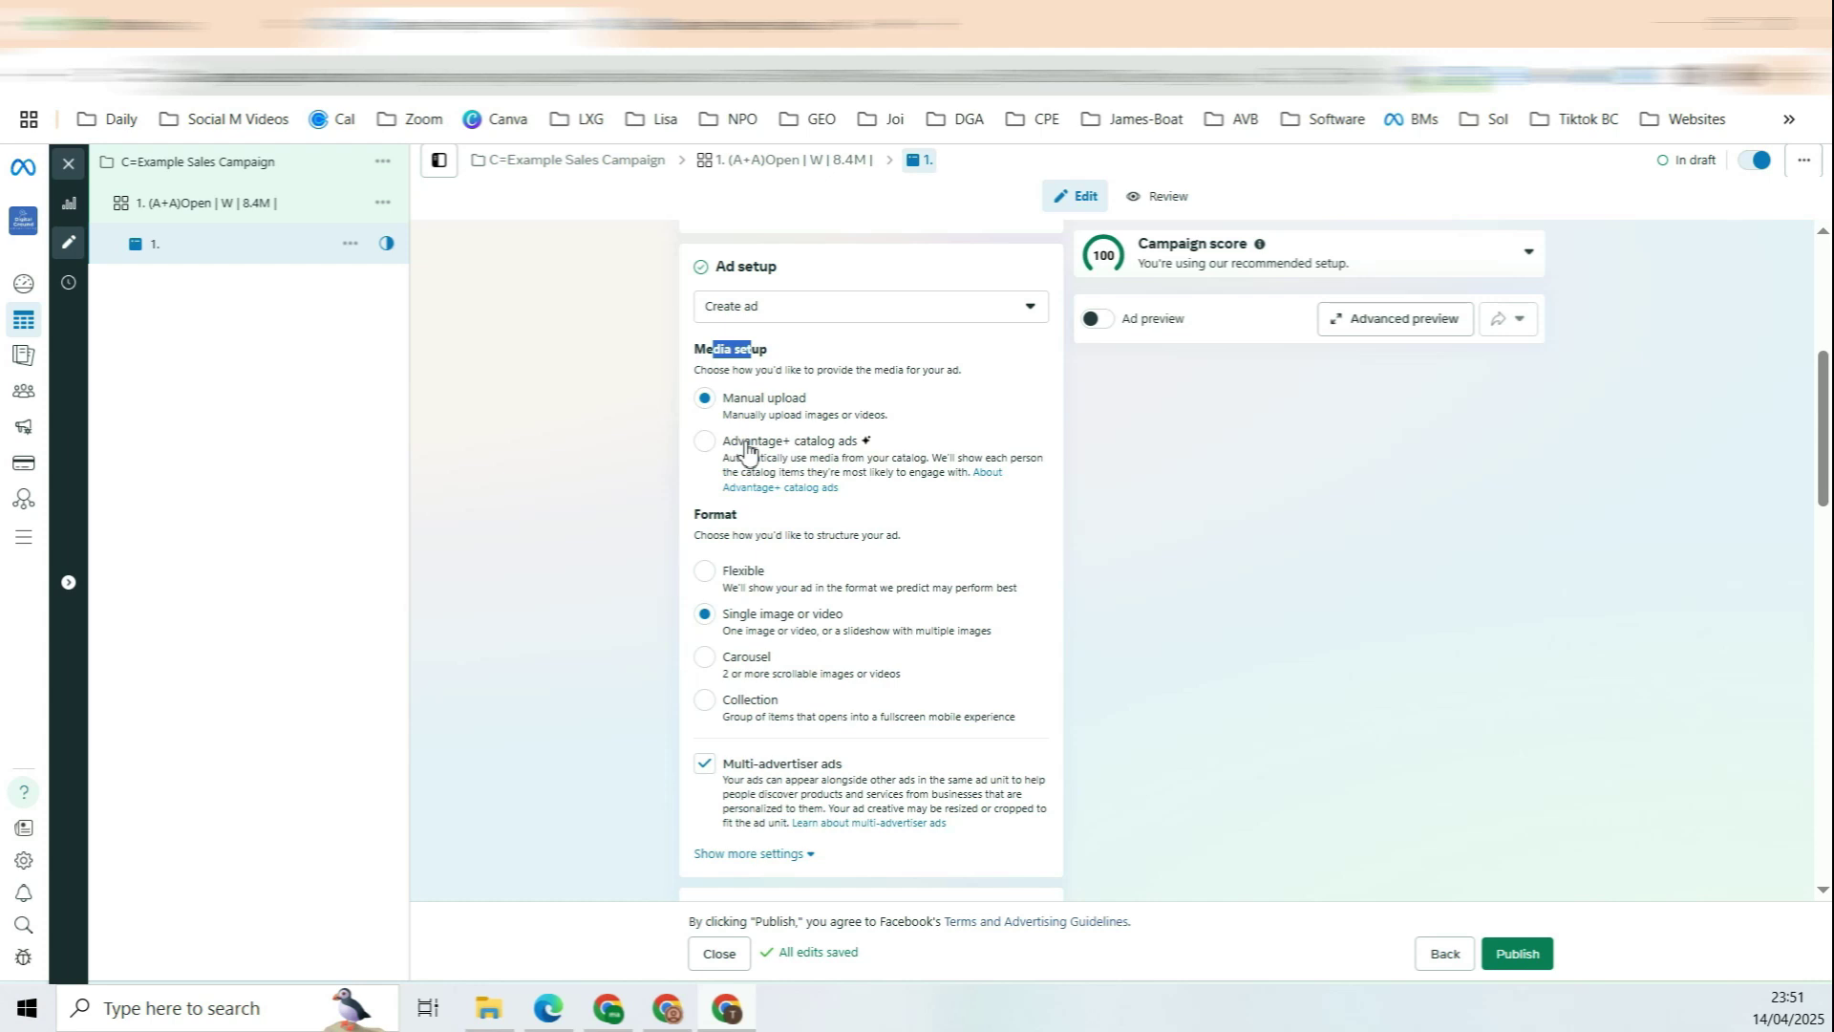
{"action": "left_click", "coordinate": [726, 540]}
{"action": "left_click_drag", "start_coordinate": [740, 619], "coordinate": [808, 608]}
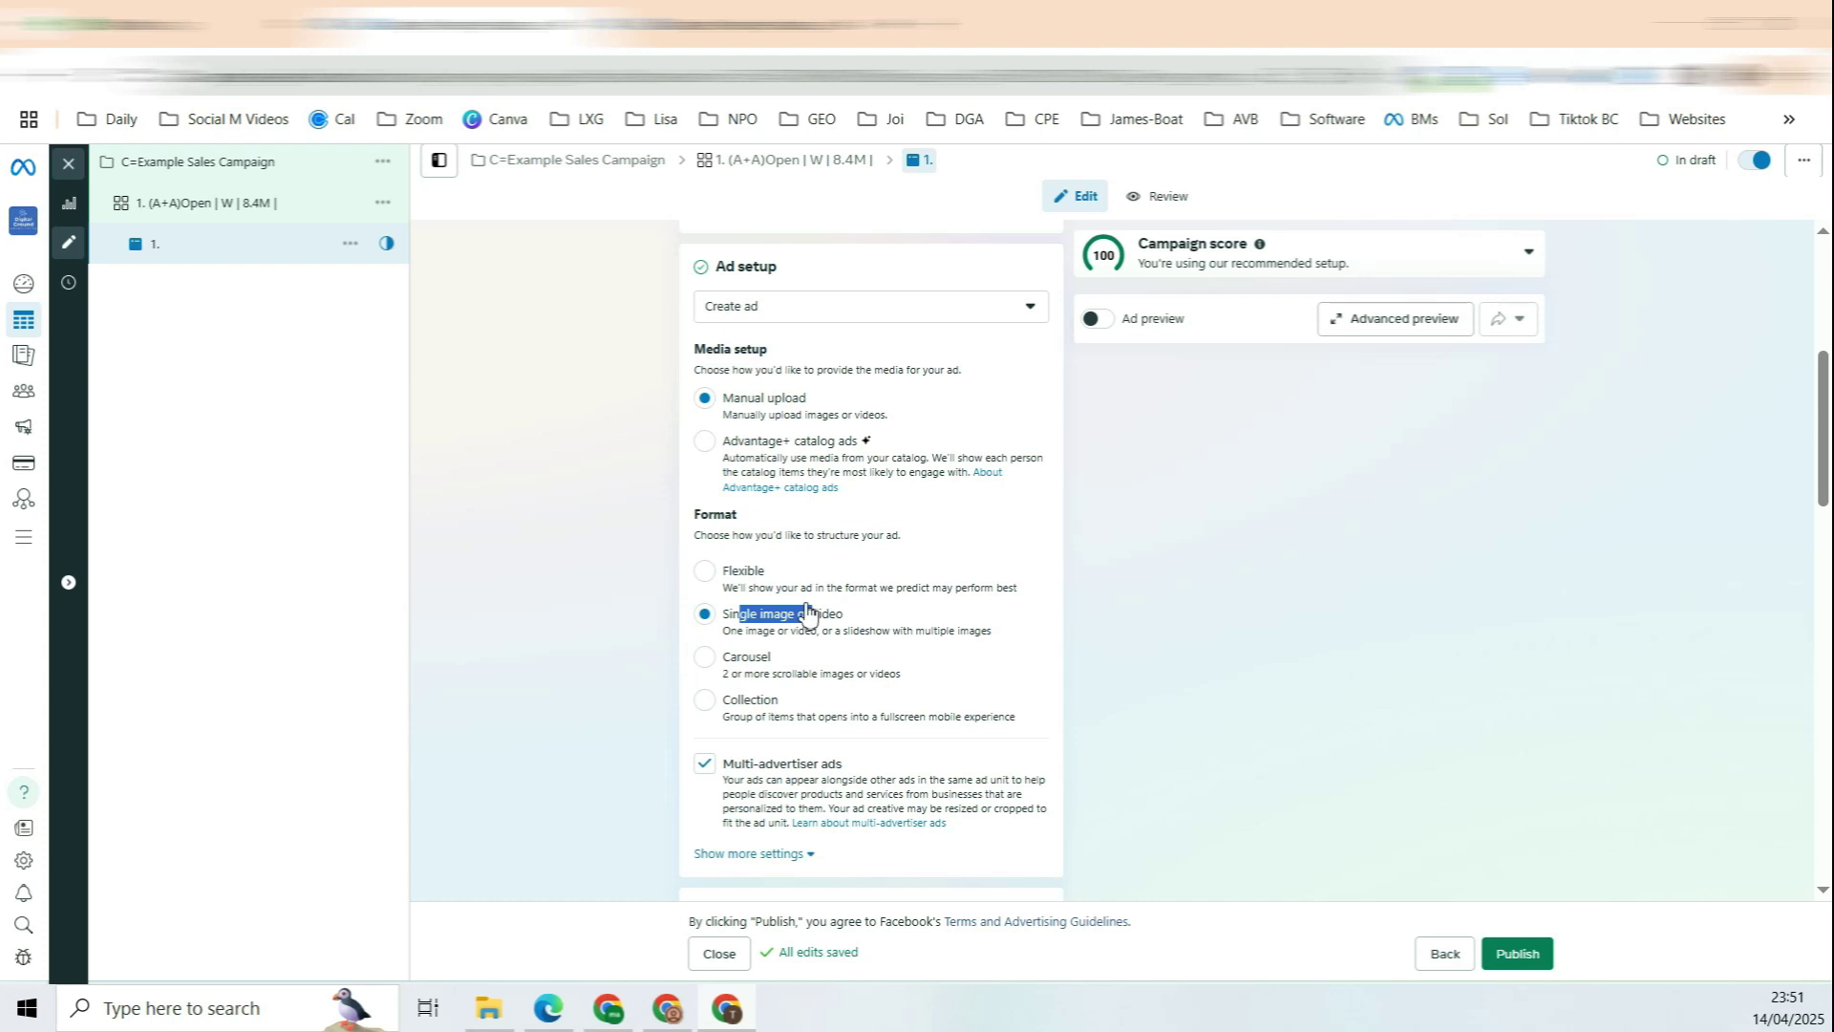
{"action": "scroll", "coordinate": [764, 621], "scroll_direction": "down", "scroll_amount": 3}
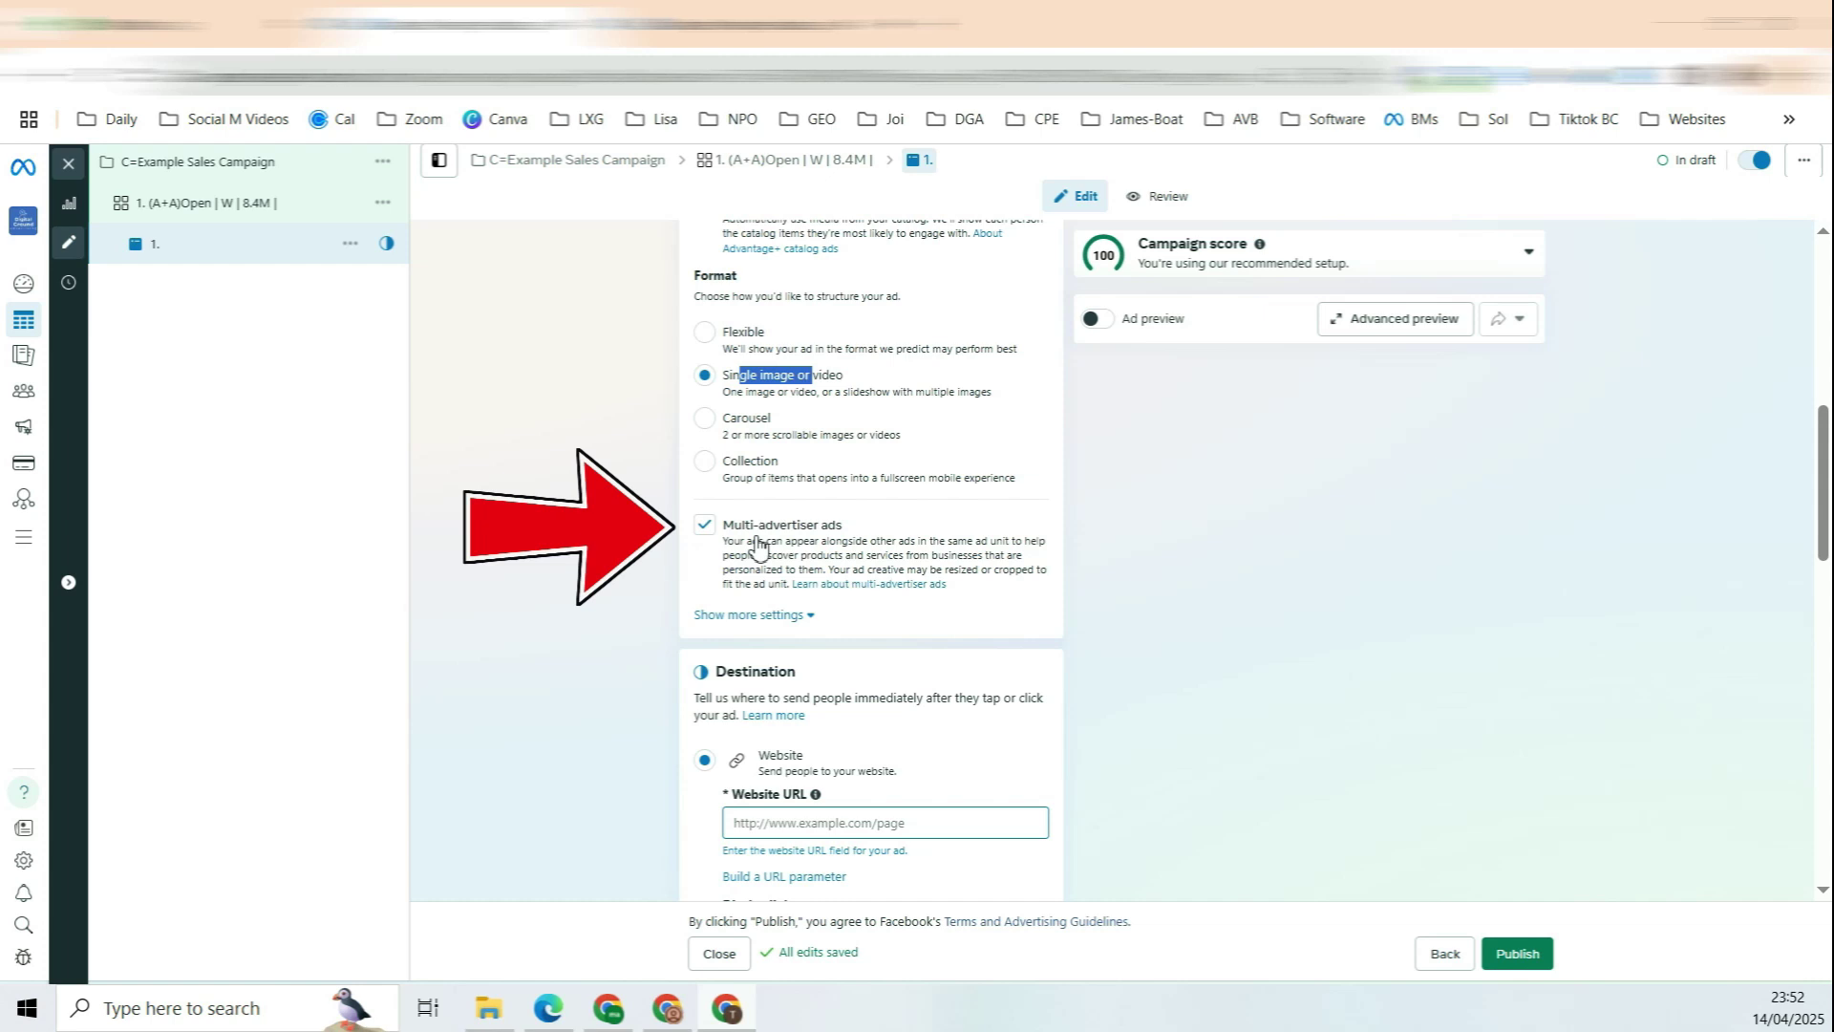
{"action": "left_click", "coordinate": [803, 616]}
{"action": "scroll", "coordinate": [784, 573], "scroll_direction": "down", "scroll_amount": 3}
{"action": "left_click_drag", "start_coordinate": [735, 515], "coordinate": [772, 520]}
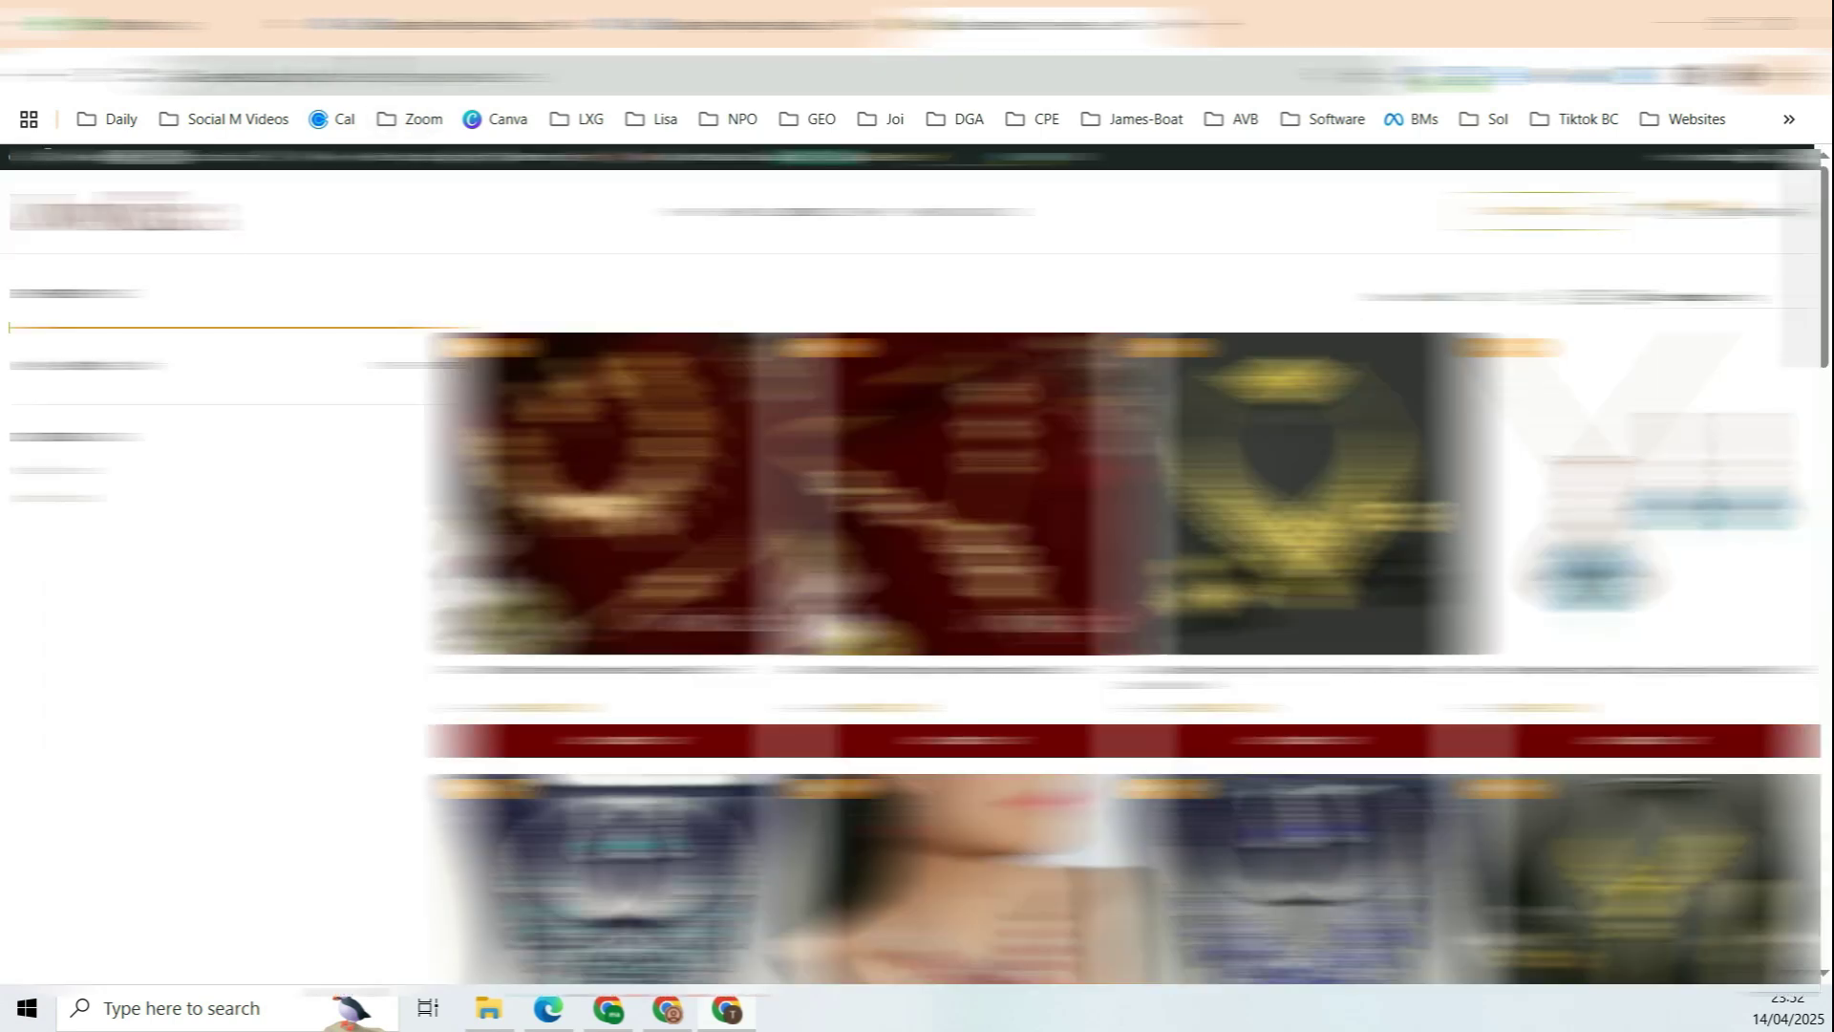
Step: Select the store page's web address in the browser for the ad's Website URL
{"action": "key", "text": "ctrl+l"}
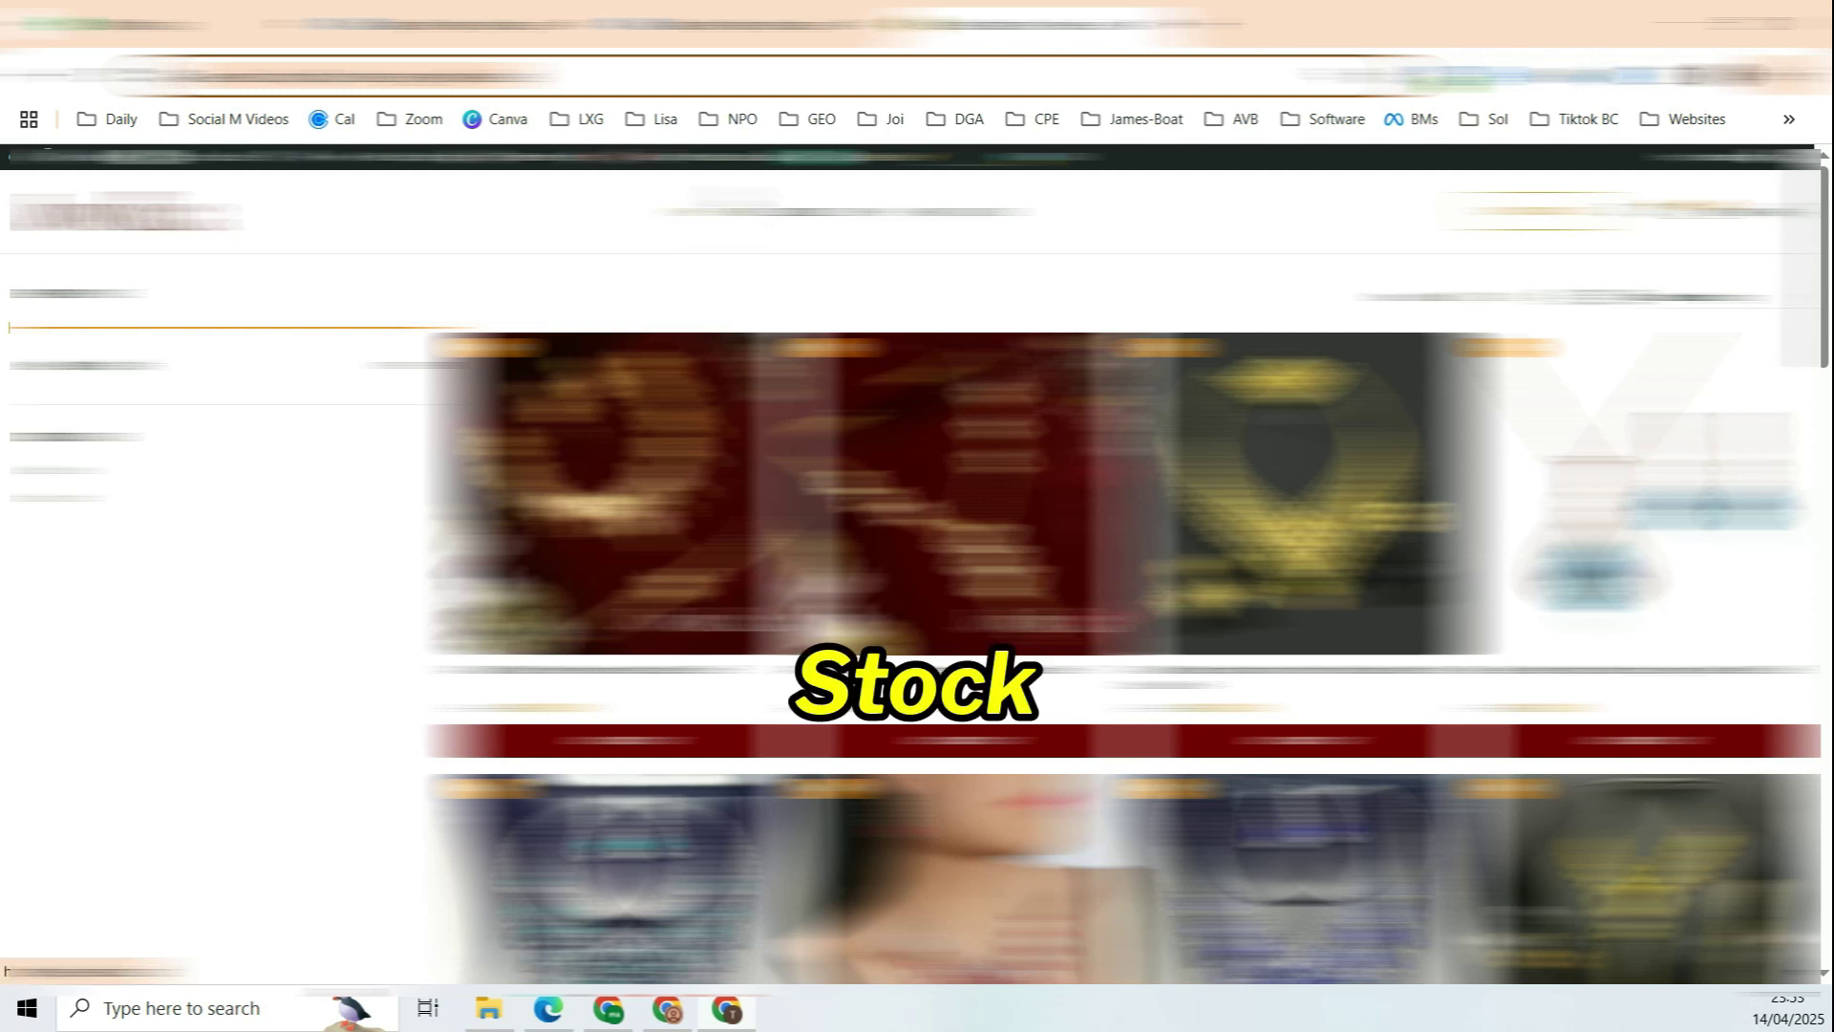
{"action": "mouse_move", "coordinate": [638, 160]}
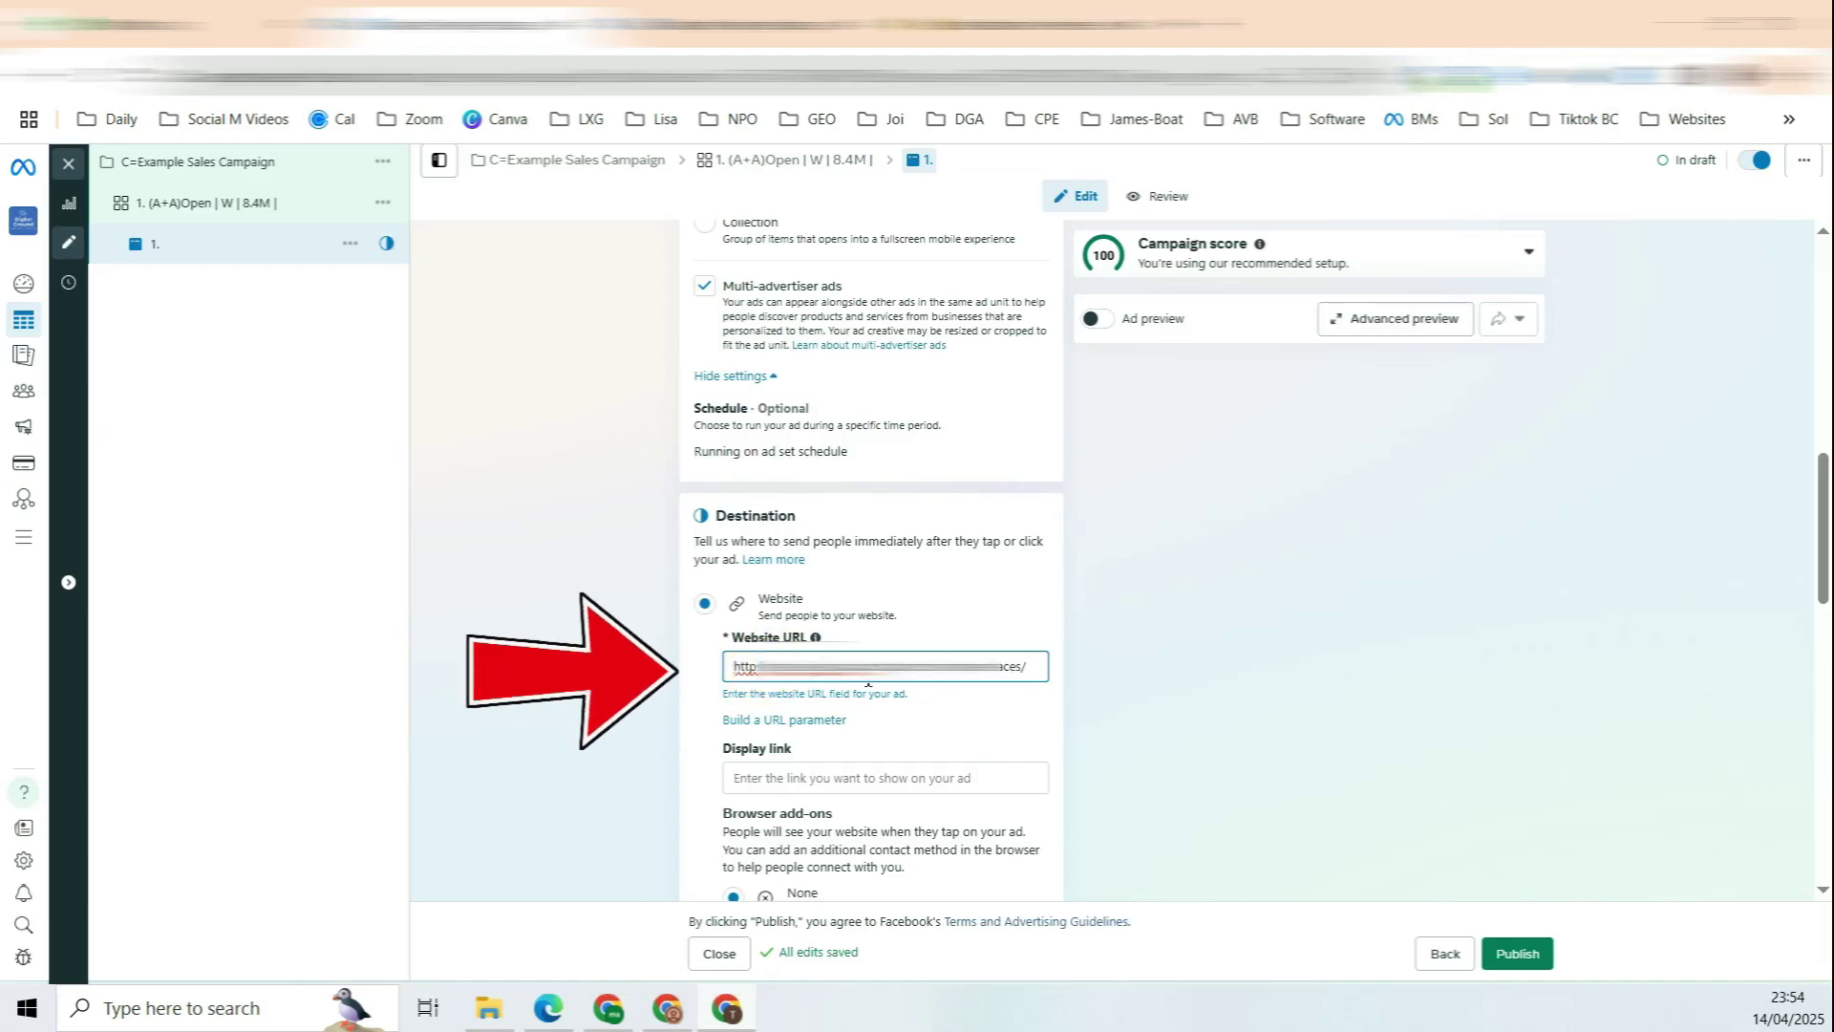
Step: Scroll to the Ad creative section and open the Set up creative type choices
{"action": "scroll", "coordinate": [868, 684], "scroll_direction": "down", "scroll_amount": 5}
{"action": "double_click", "coordinate": [792, 364]}
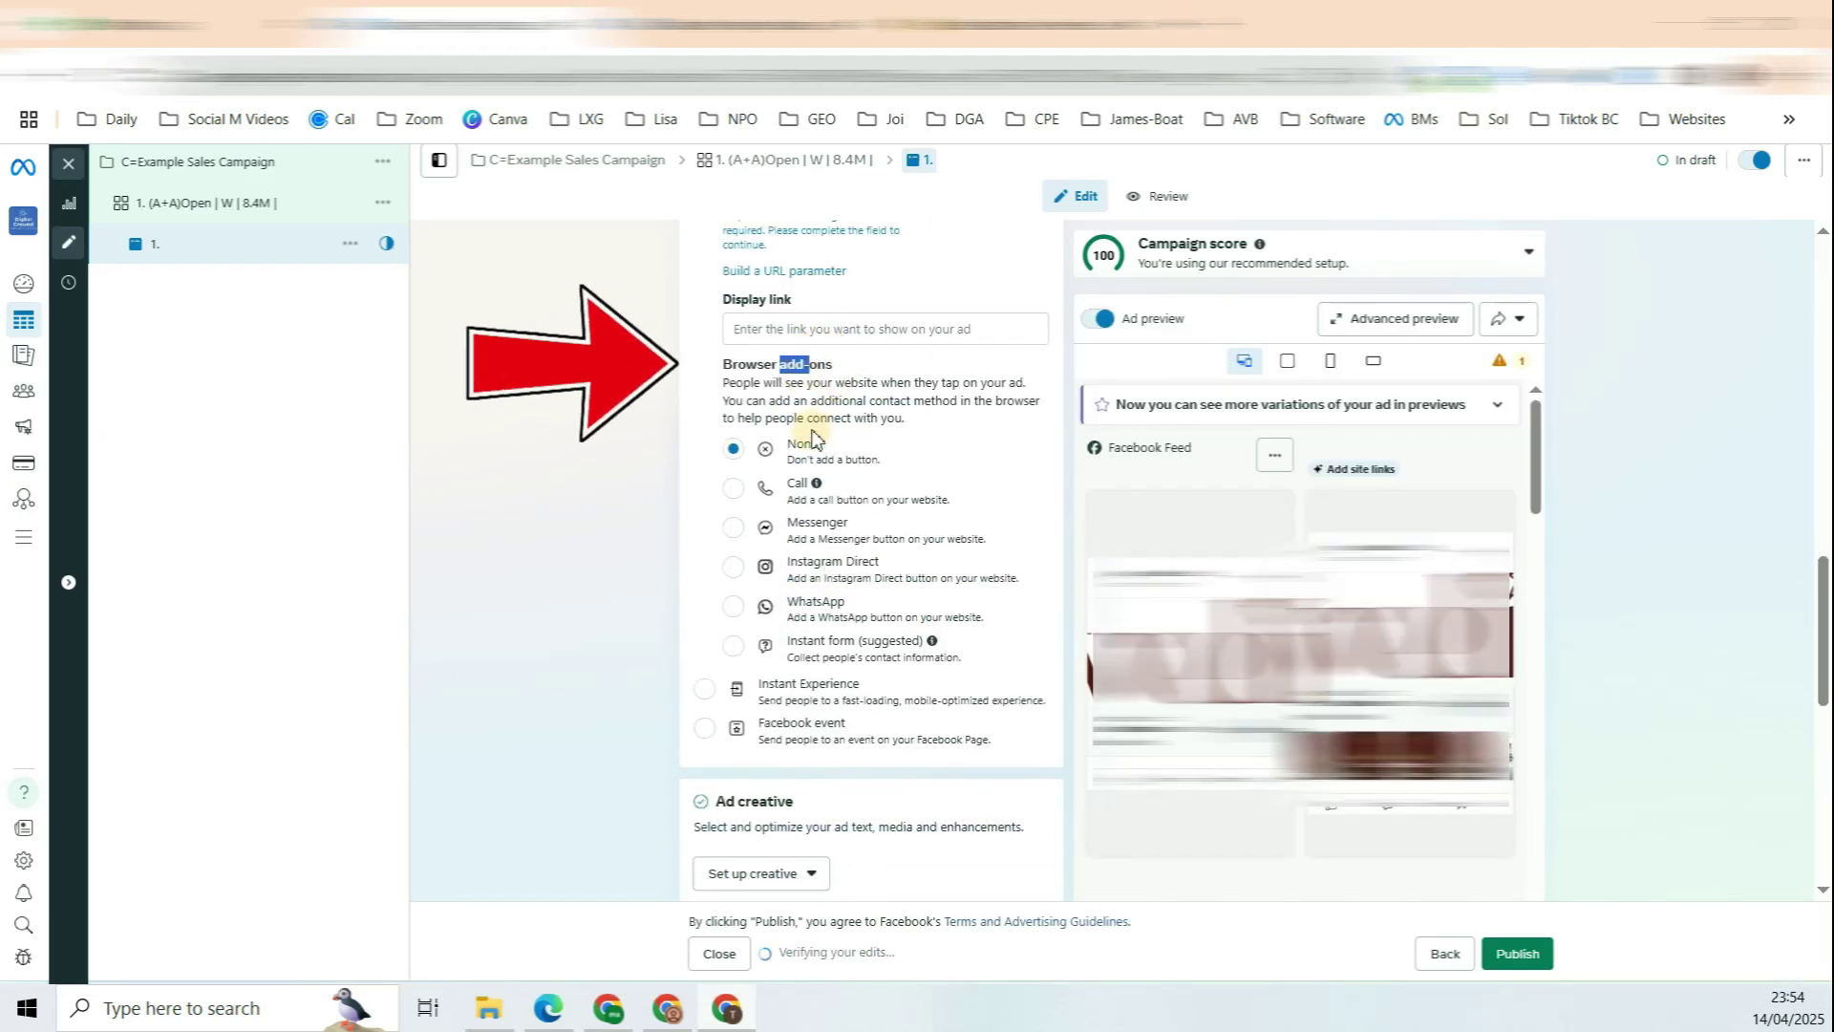
{"action": "scroll", "coordinate": [822, 472], "scroll_direction": "down", "scroll_amount": 4}
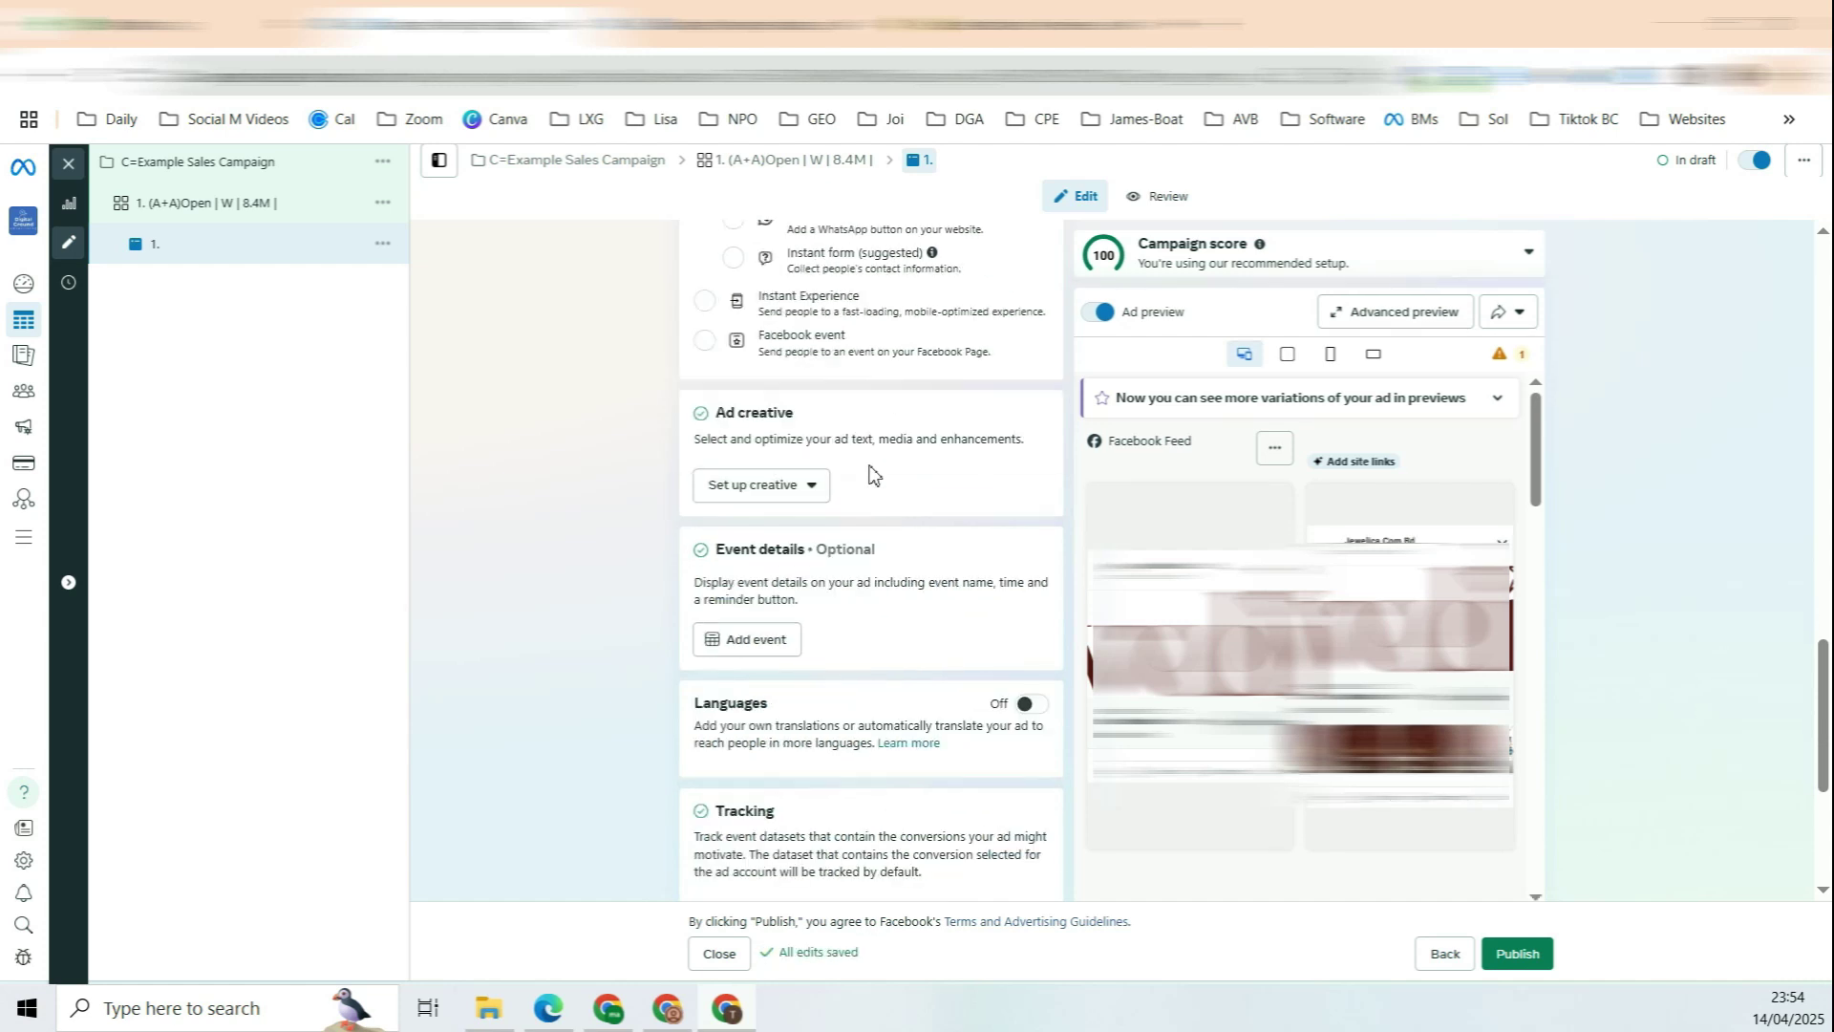
{"action": "double_click", "coordinate": [778, 389]}
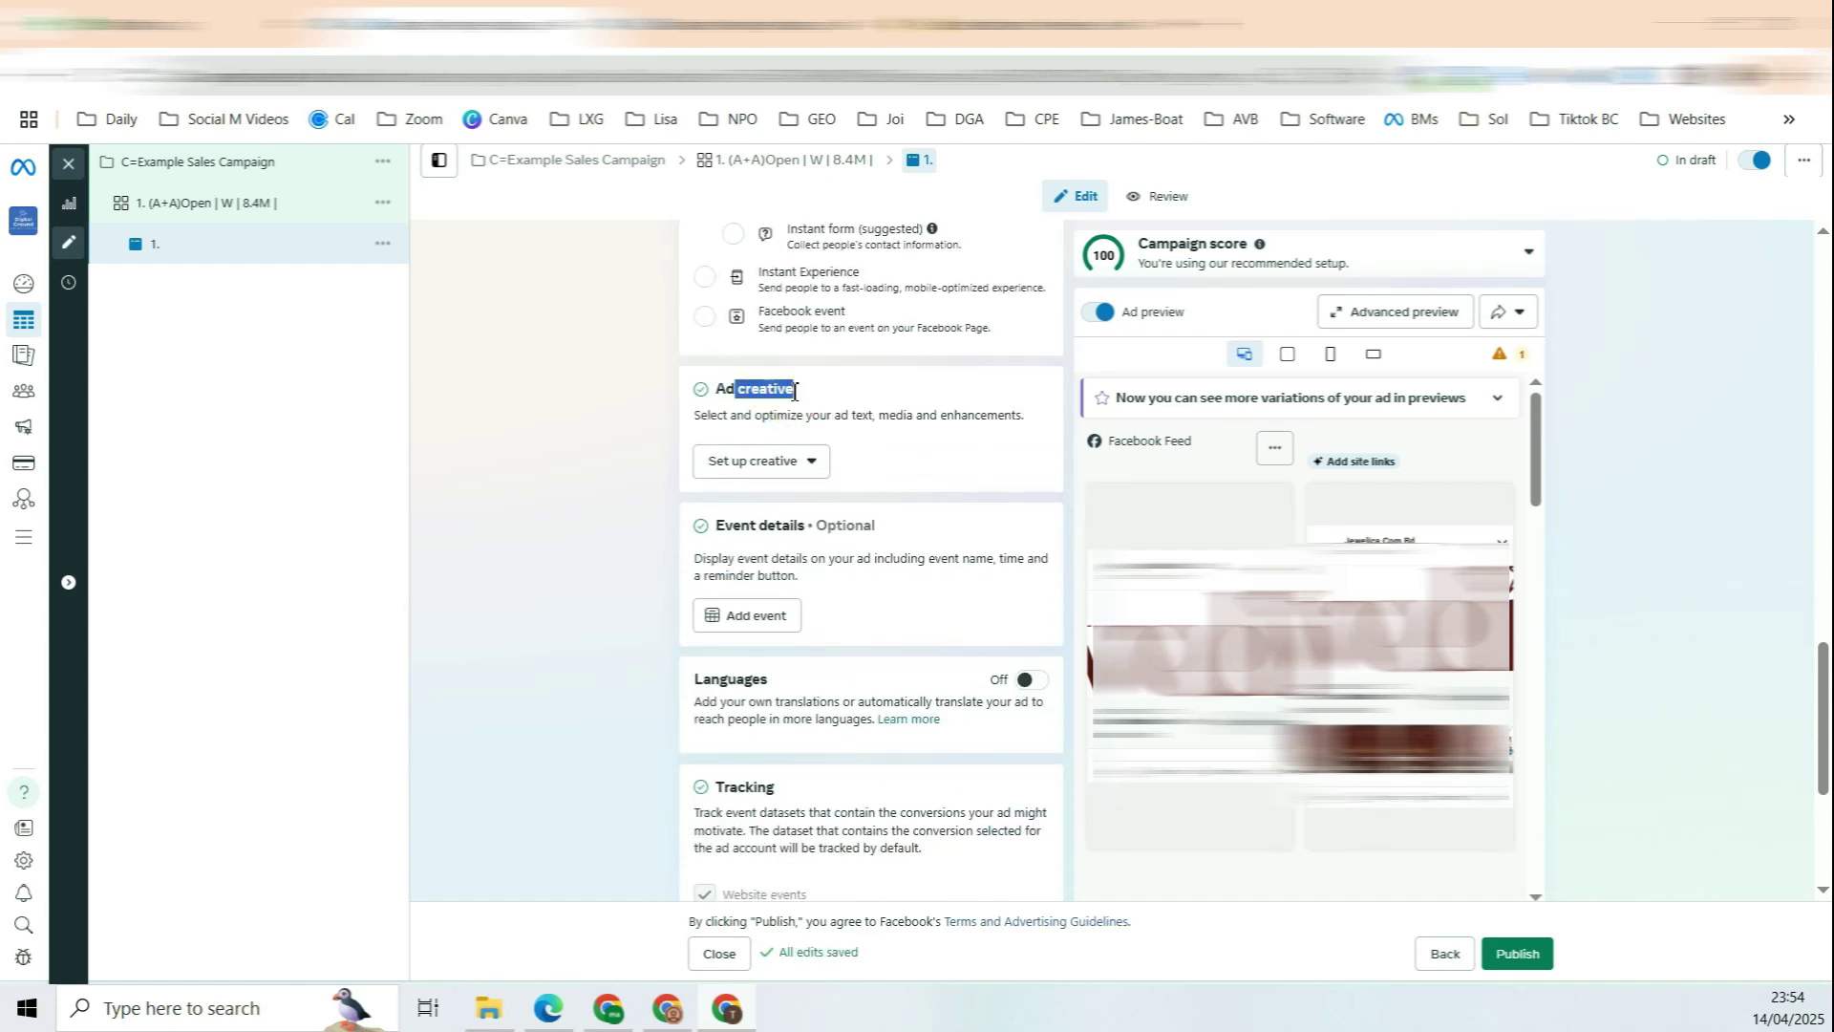
{"action": "left_click", "coordinate": [779, 460]}
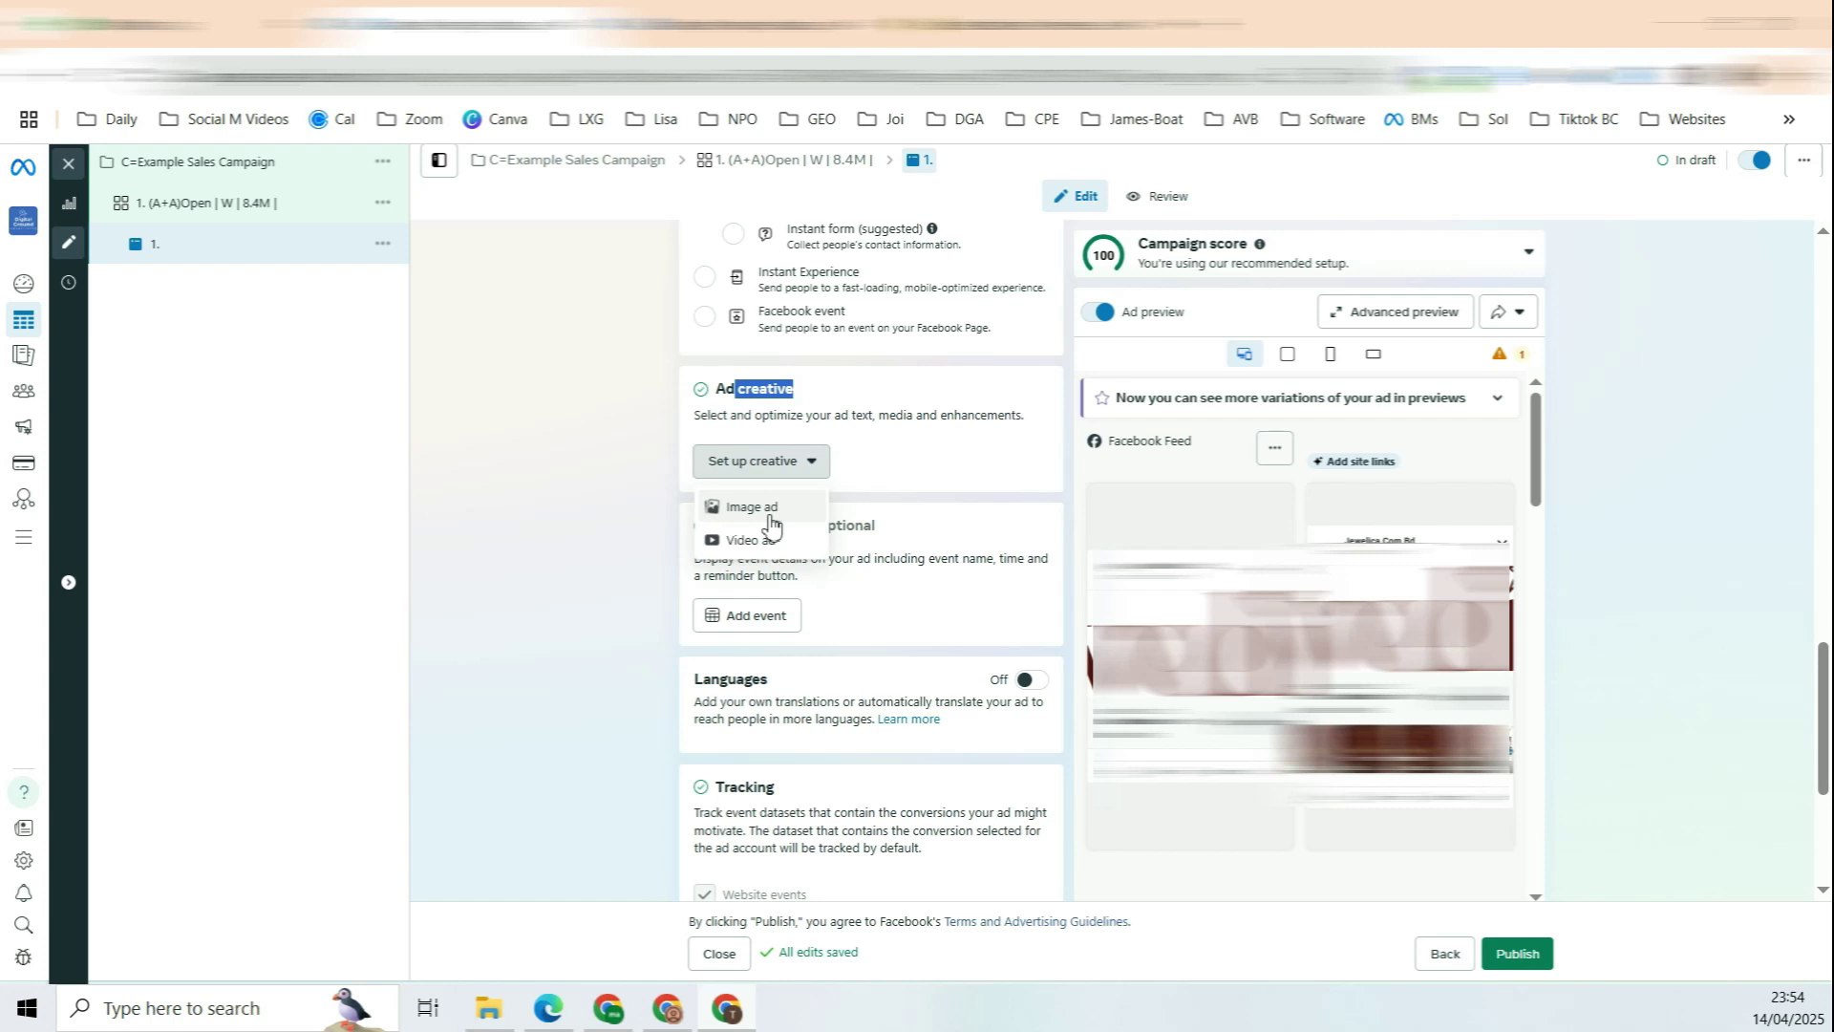
Step: Choose an Image ad and keep the square and vertical crops at Original
{"action": "left_click", "coordinate": [770, 521]}
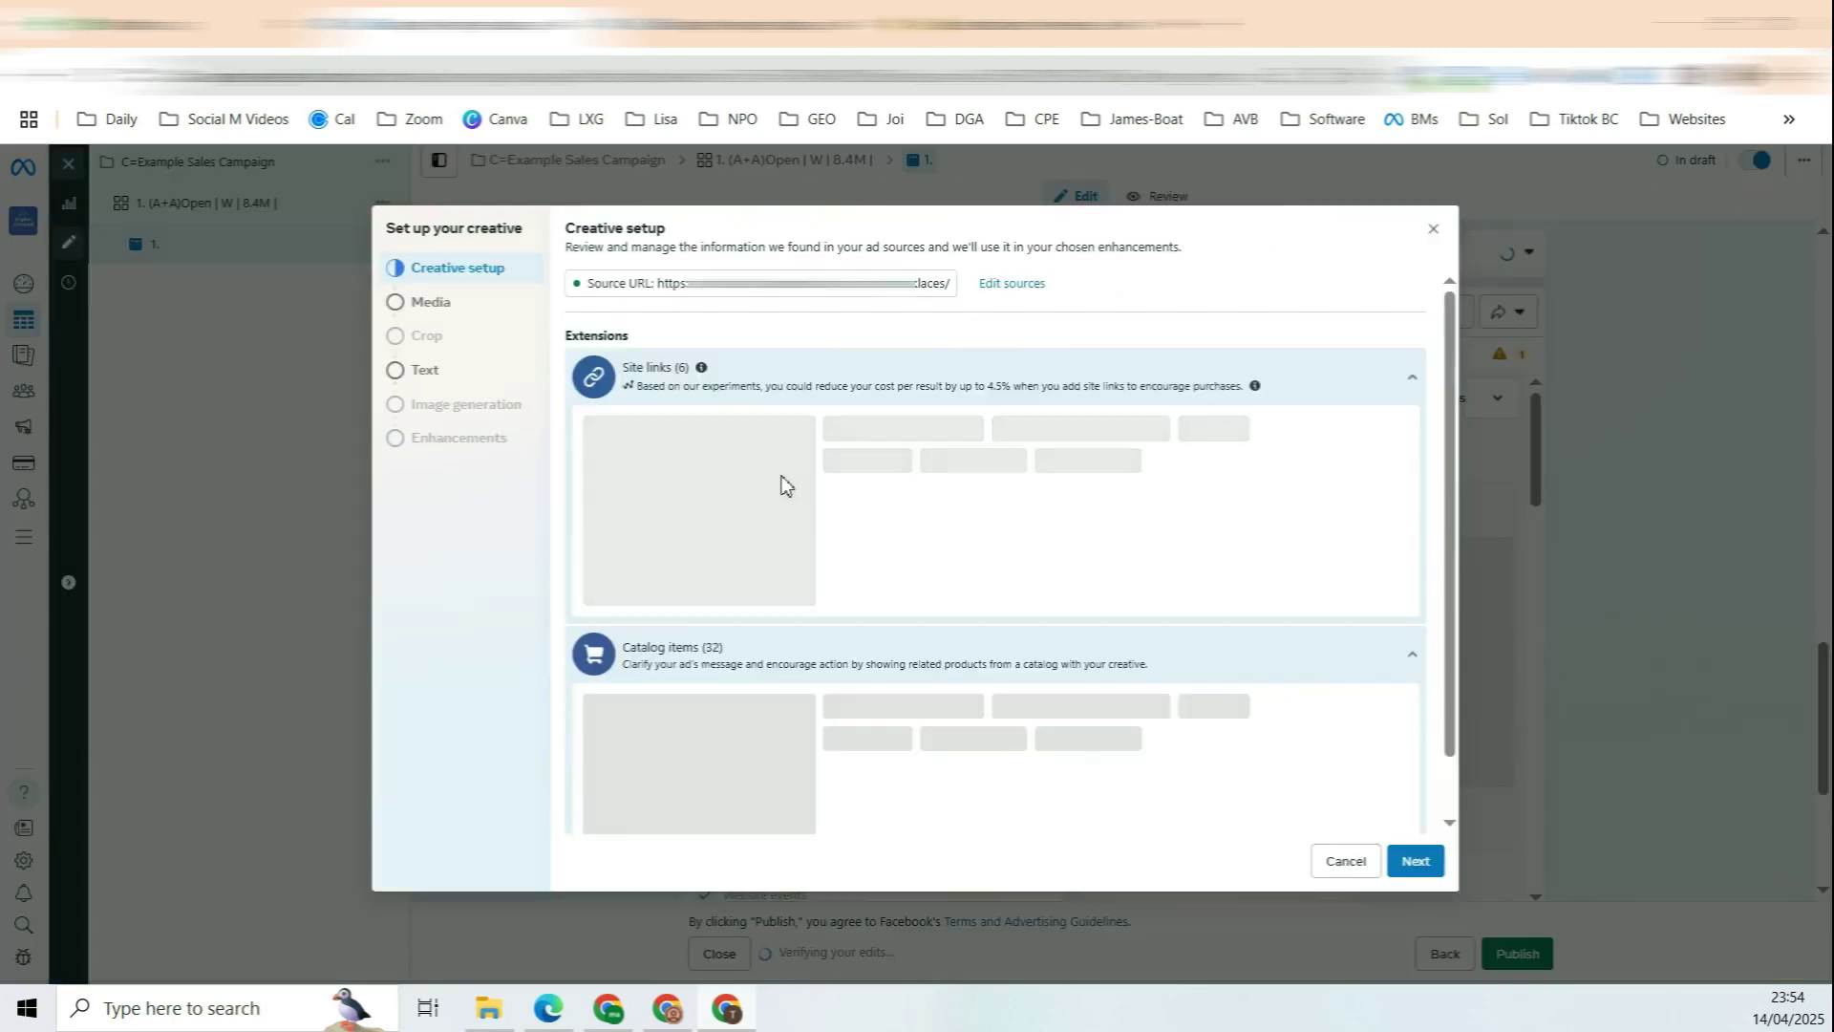
{"action": "left_click", "coordinate": [484, 314]}
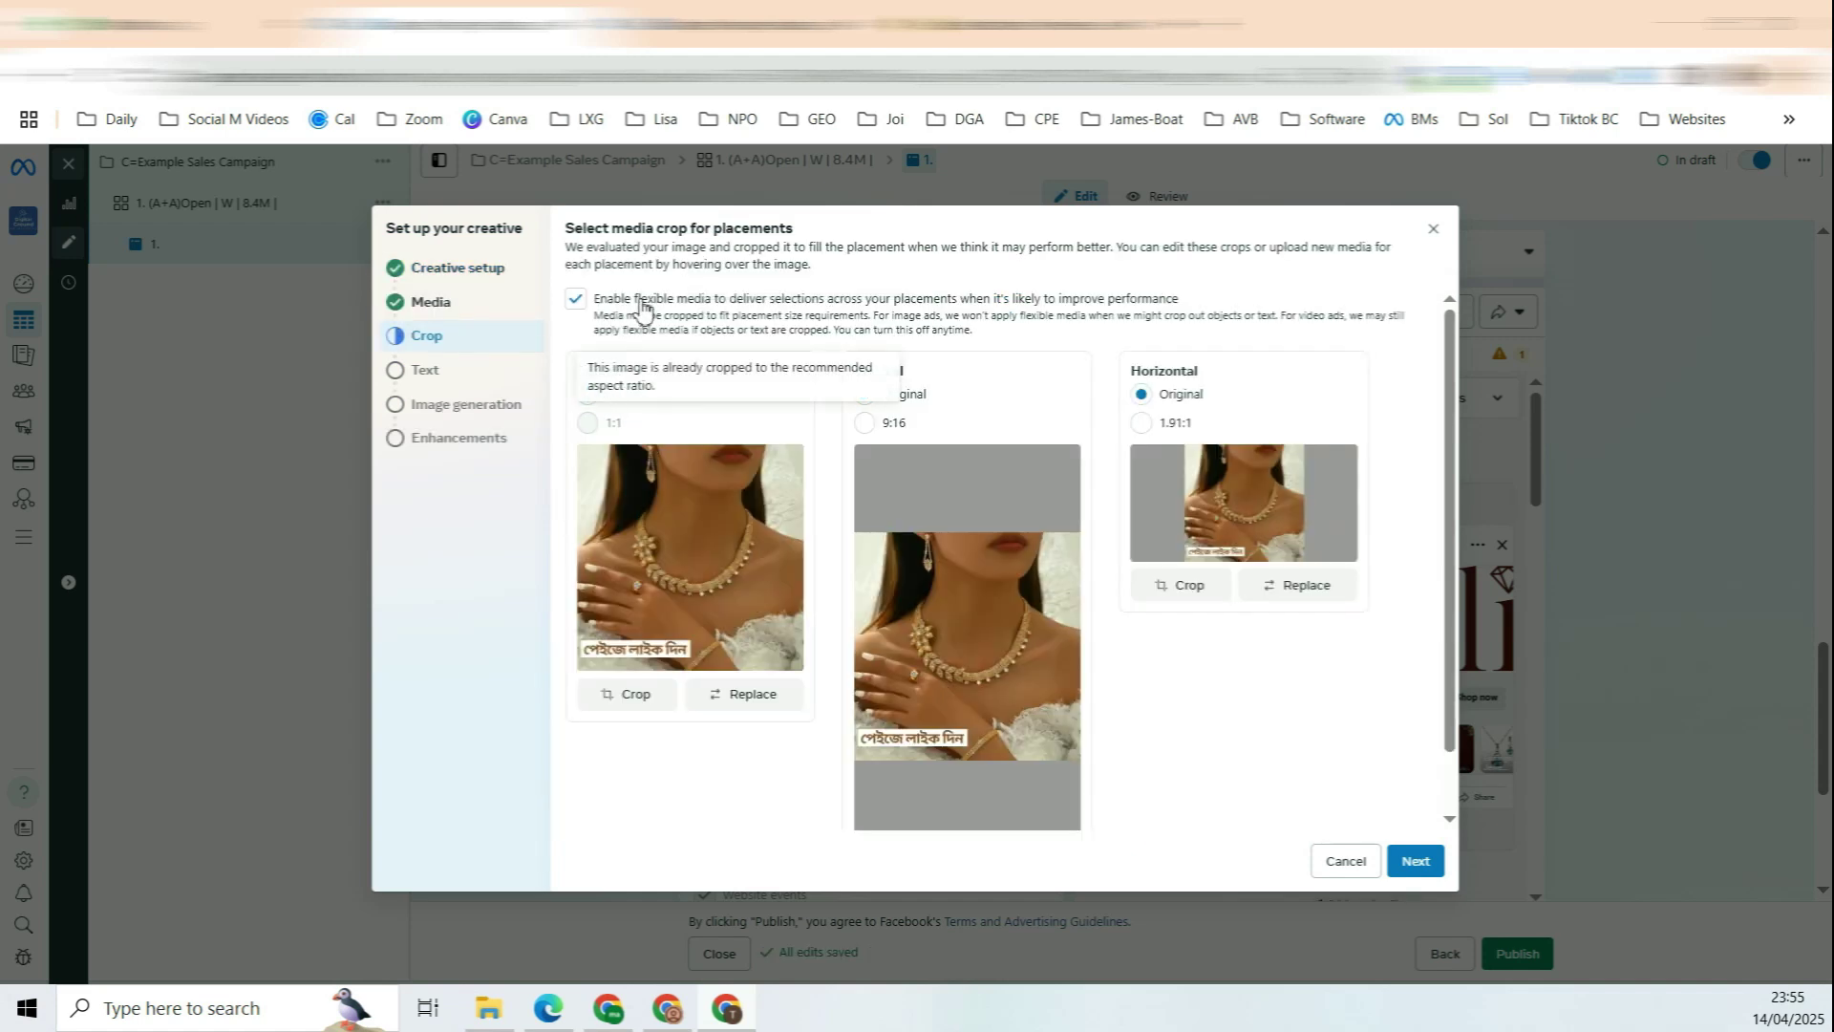
{"action": "left_click", "coordinate": [628, 401]}
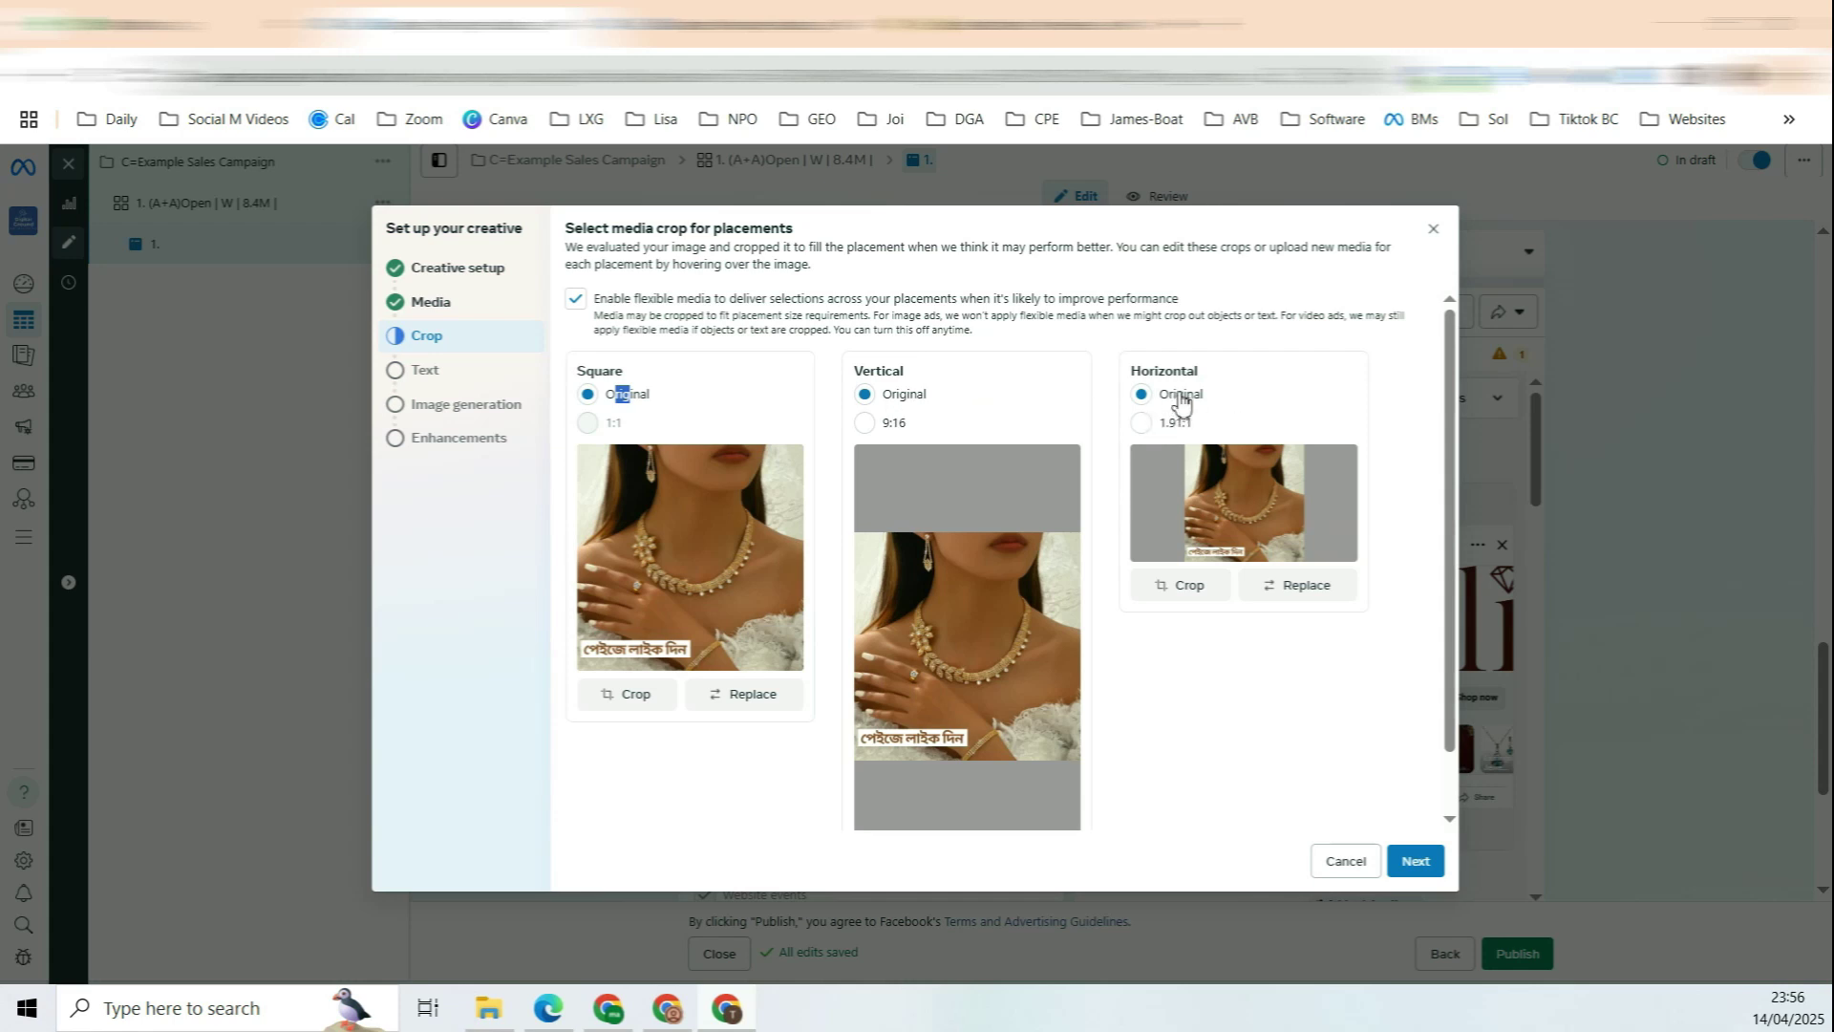
{"action": "left_click", "coordinate": [889, 424]}
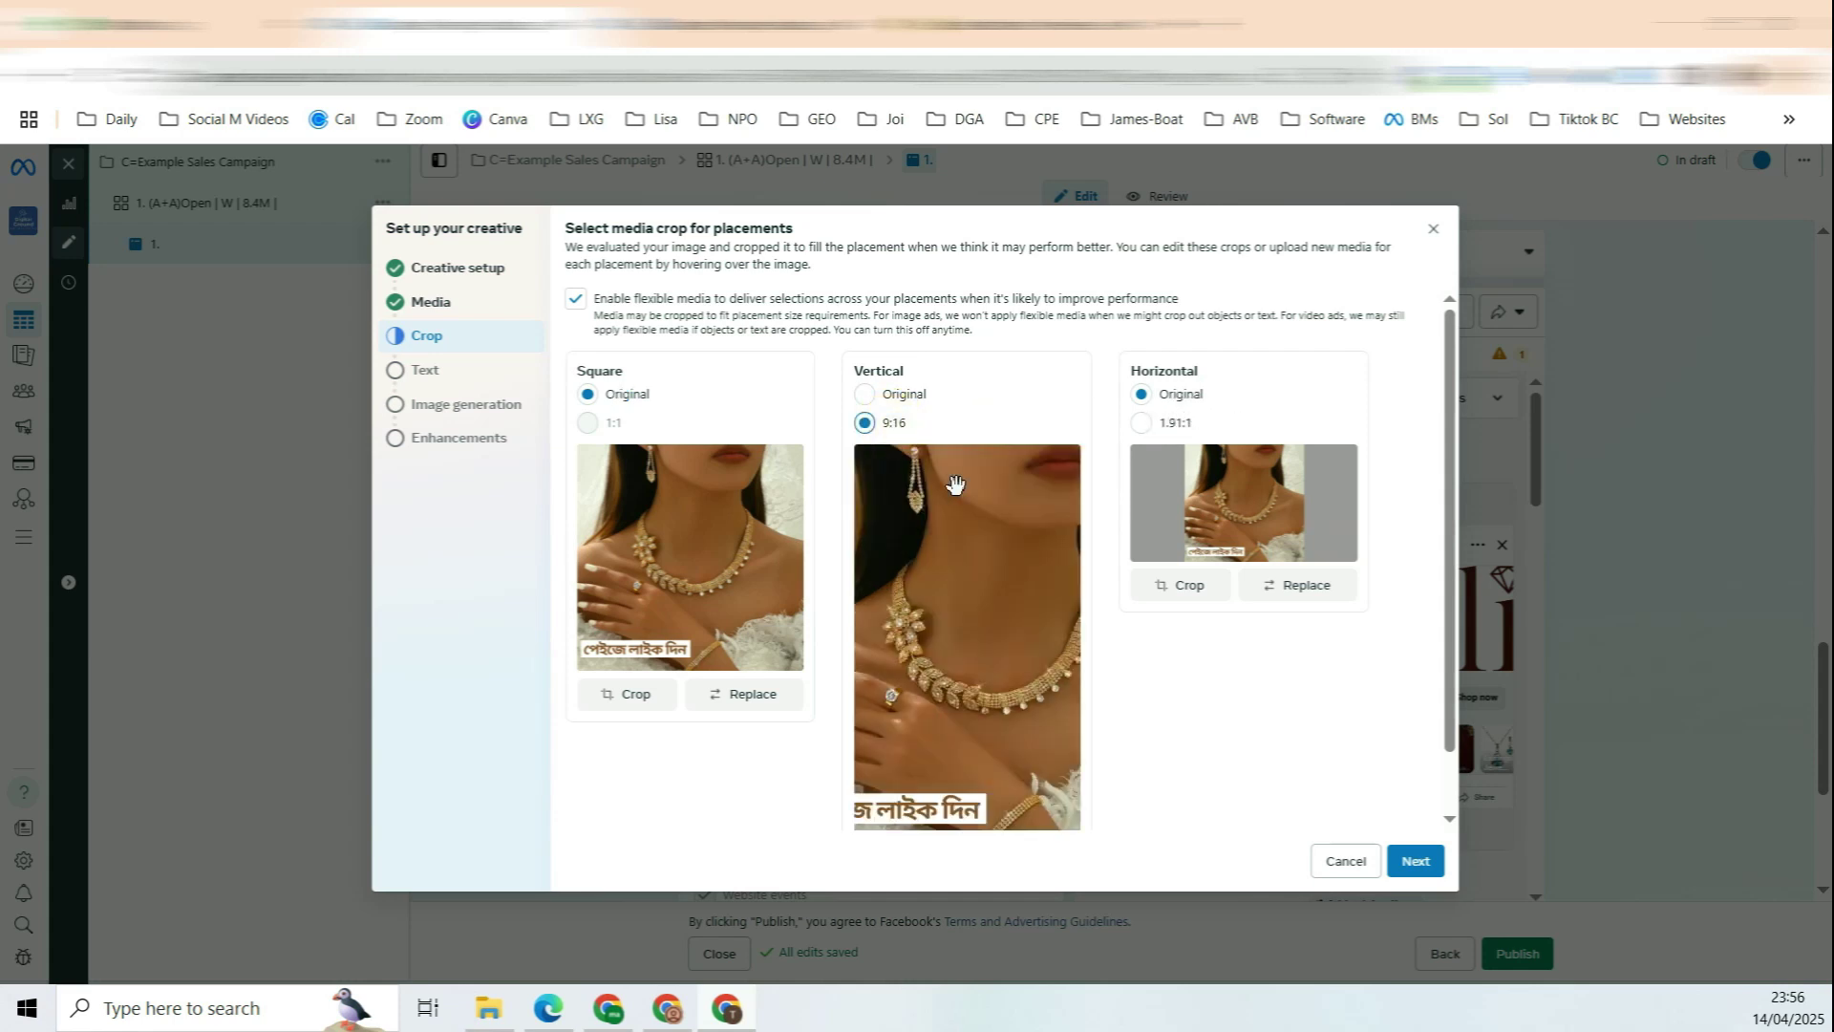
{"action": "left_click", "coordinate": [937, 741]}
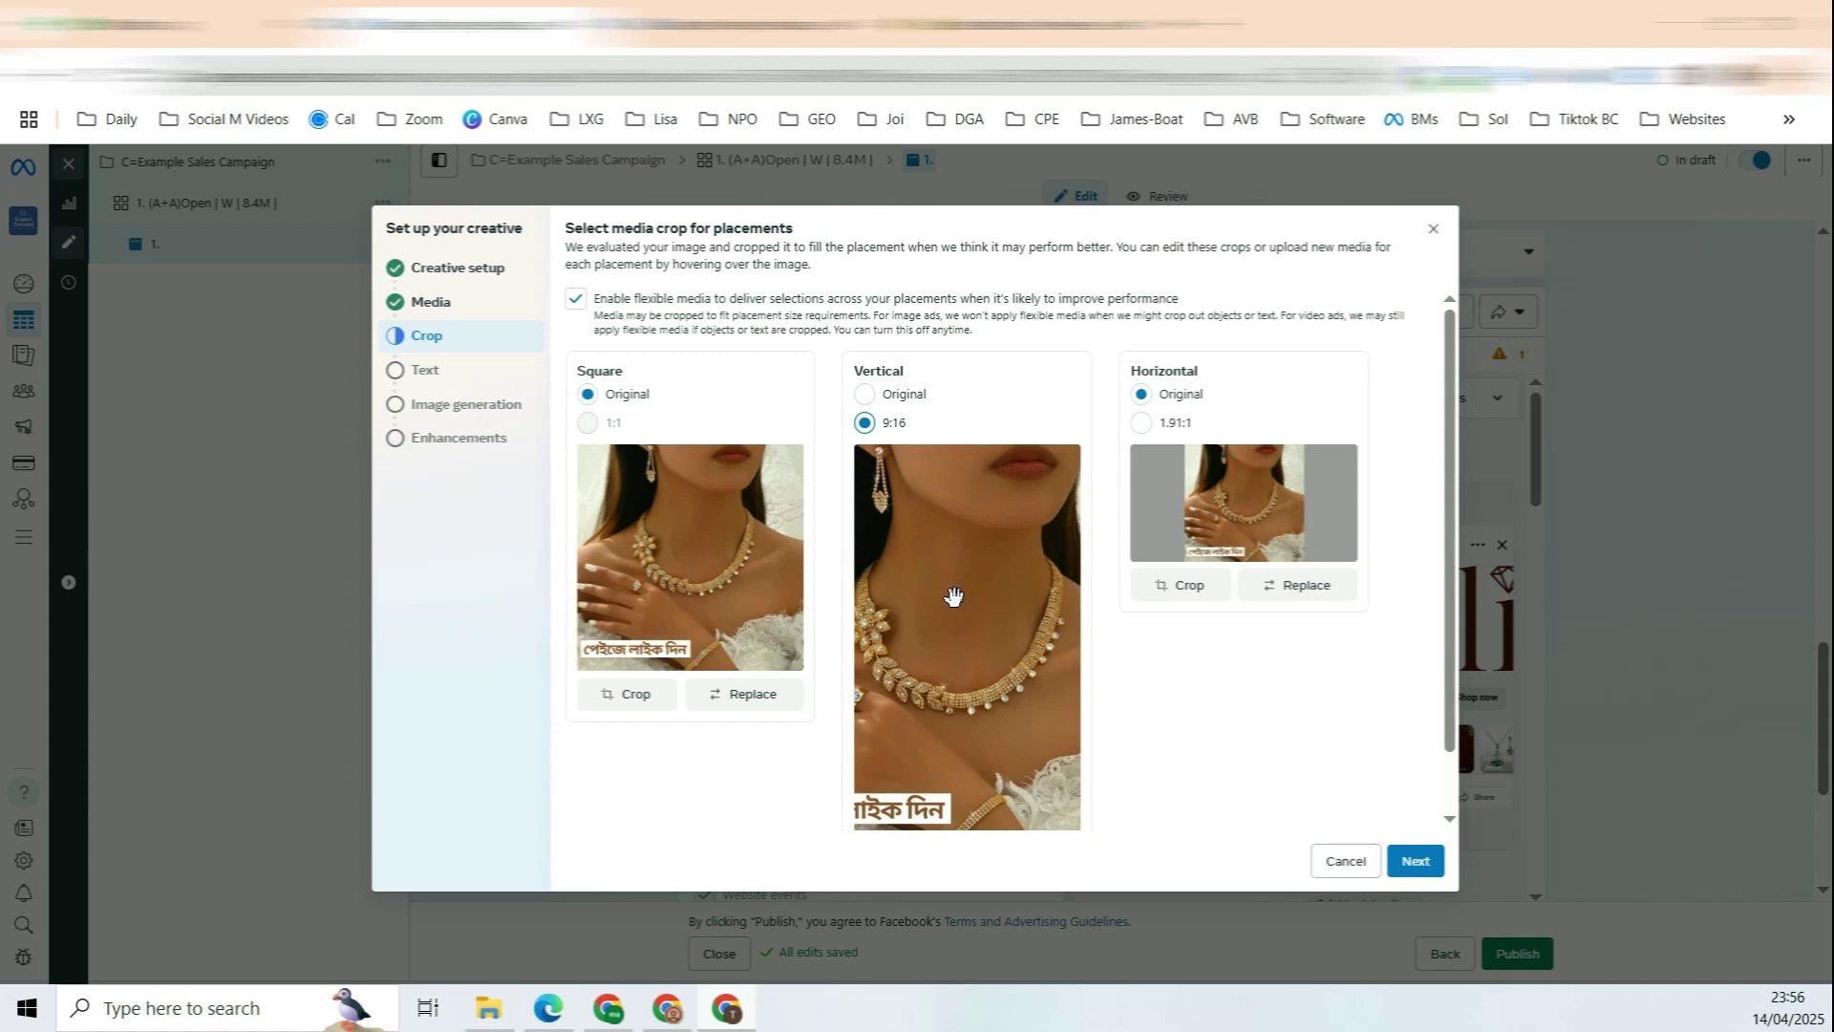
{"action": "left_click_drag", "start_coordinate": [958, 597], "coordinate": [880, 458]}
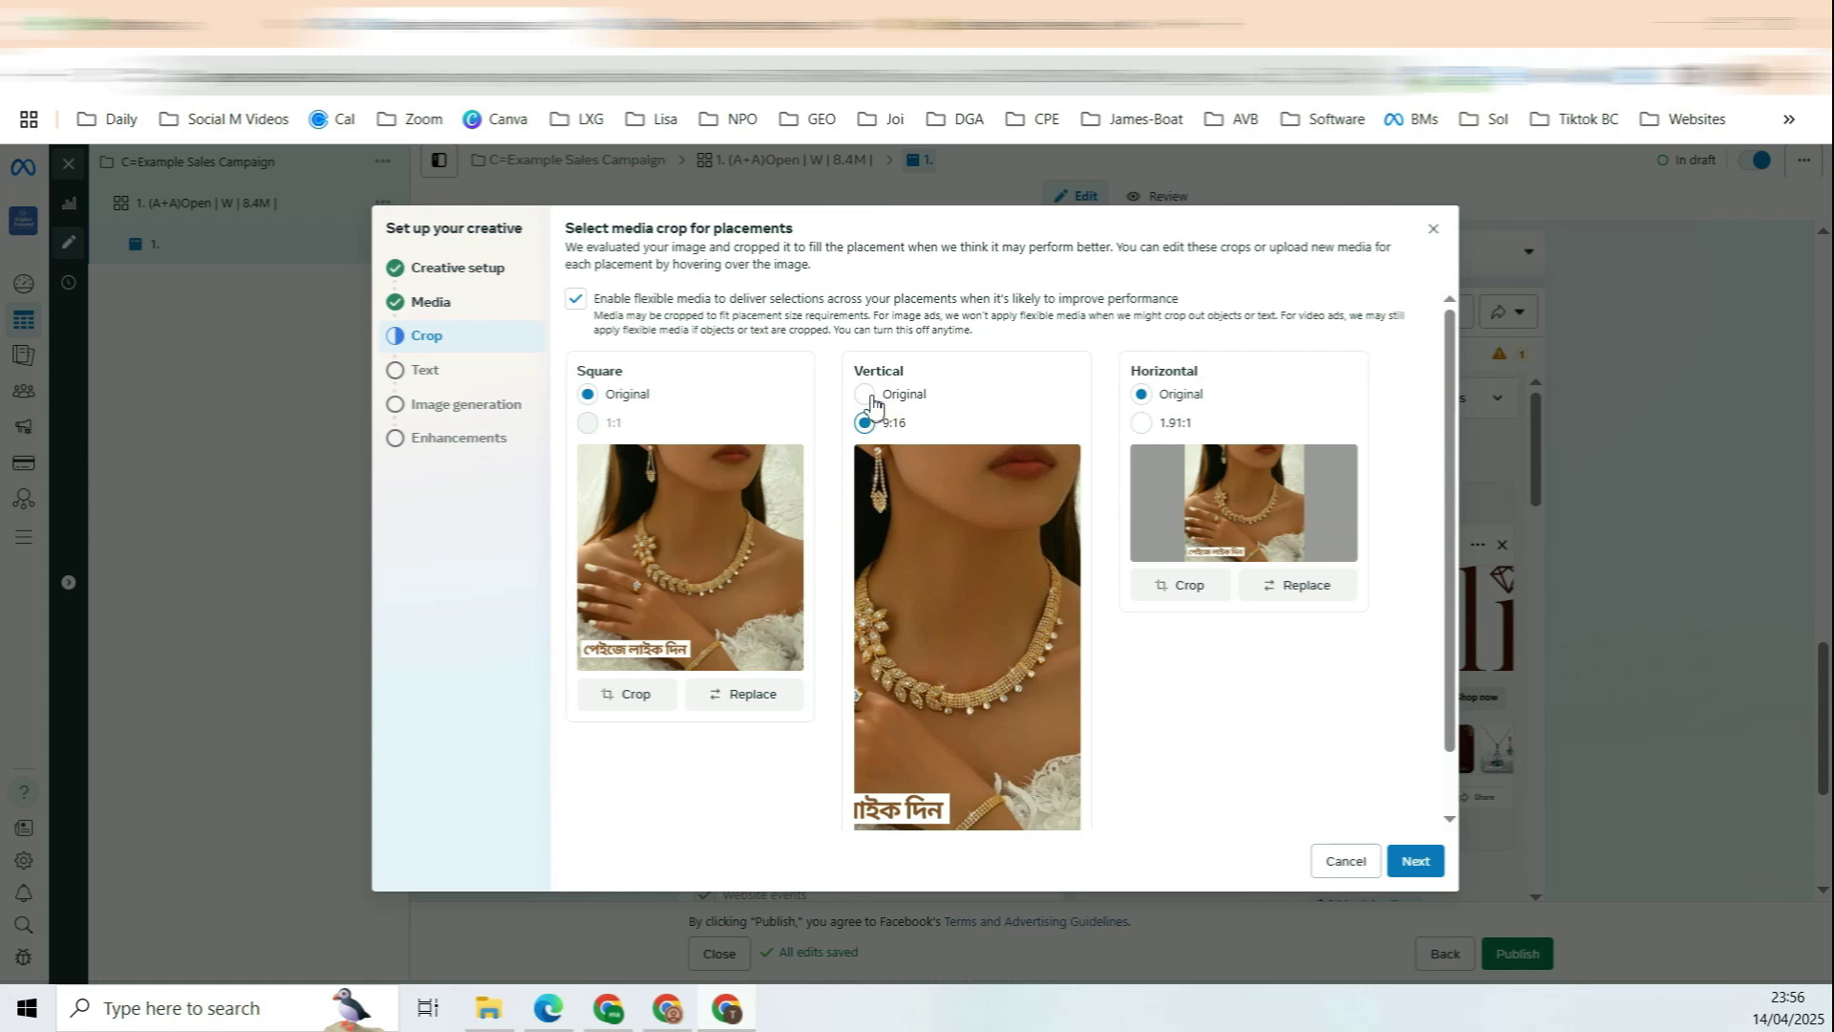
{"action": "left_click", "coordinate": [941, 396]}
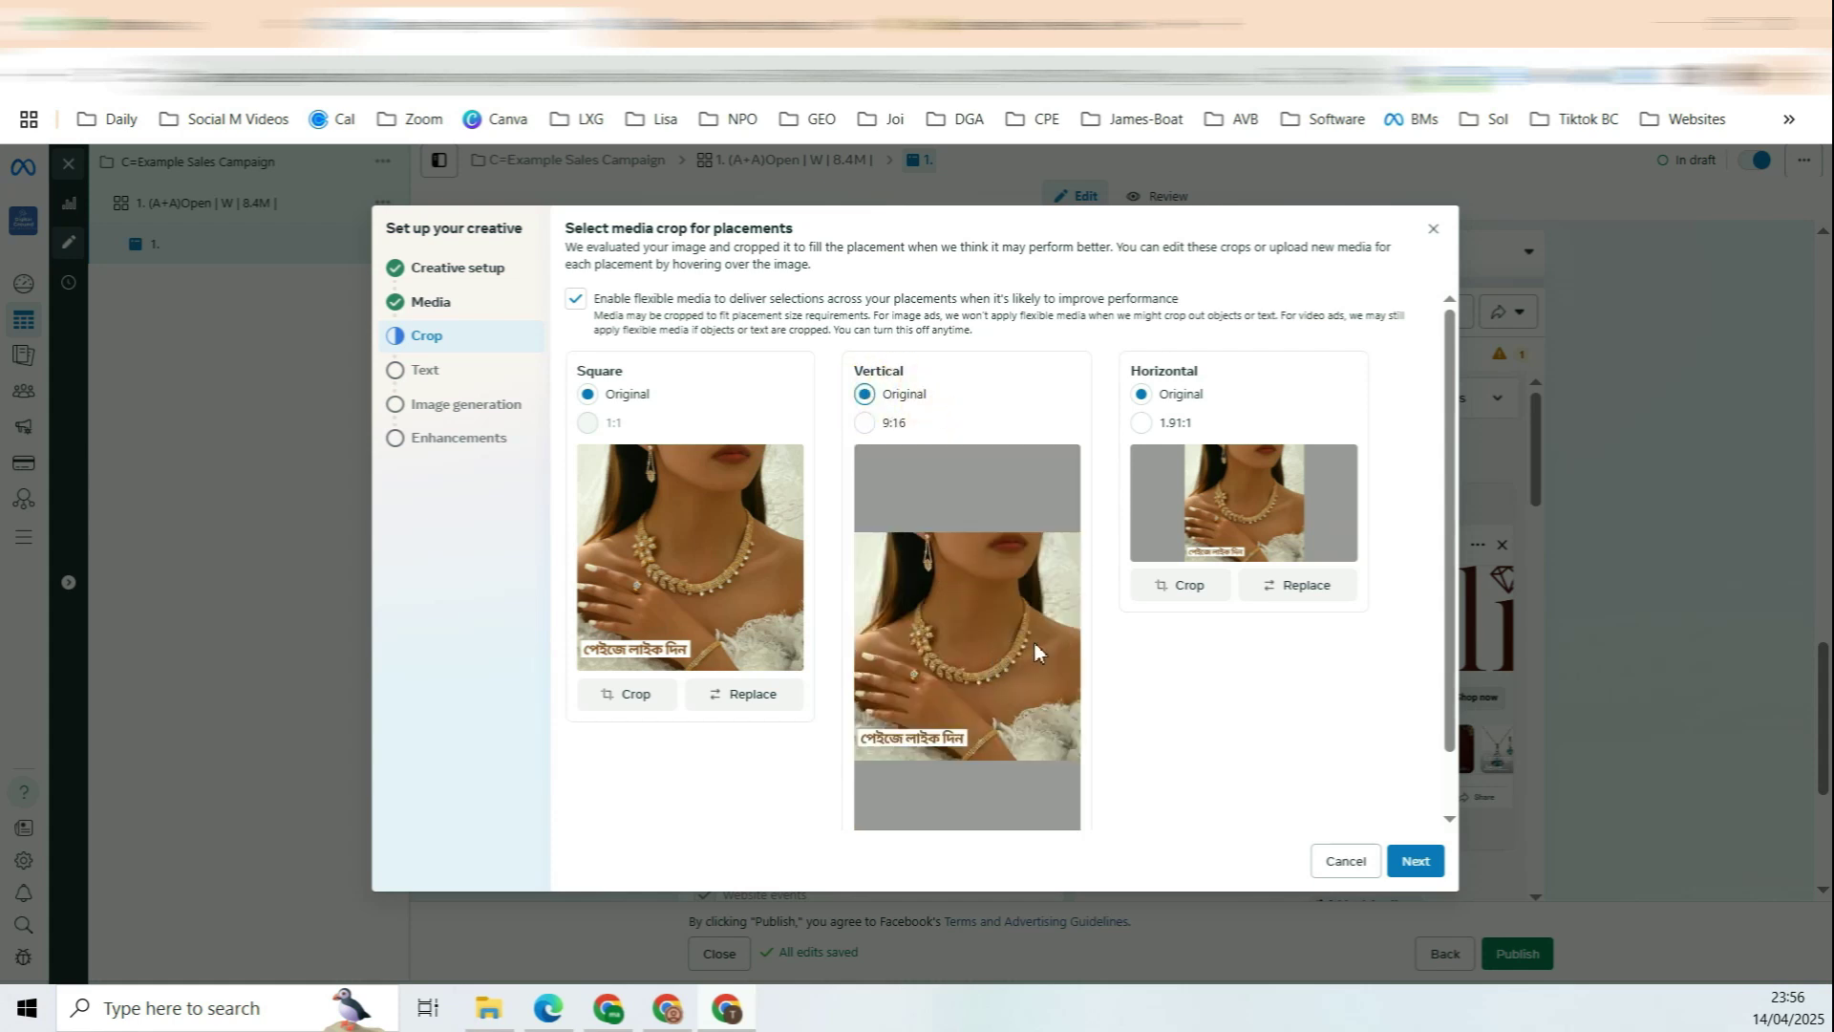
Step: Move past the text step, skip image generation, and finish the creative
{"action": "left_click", "coordinate": [1415, 860]}
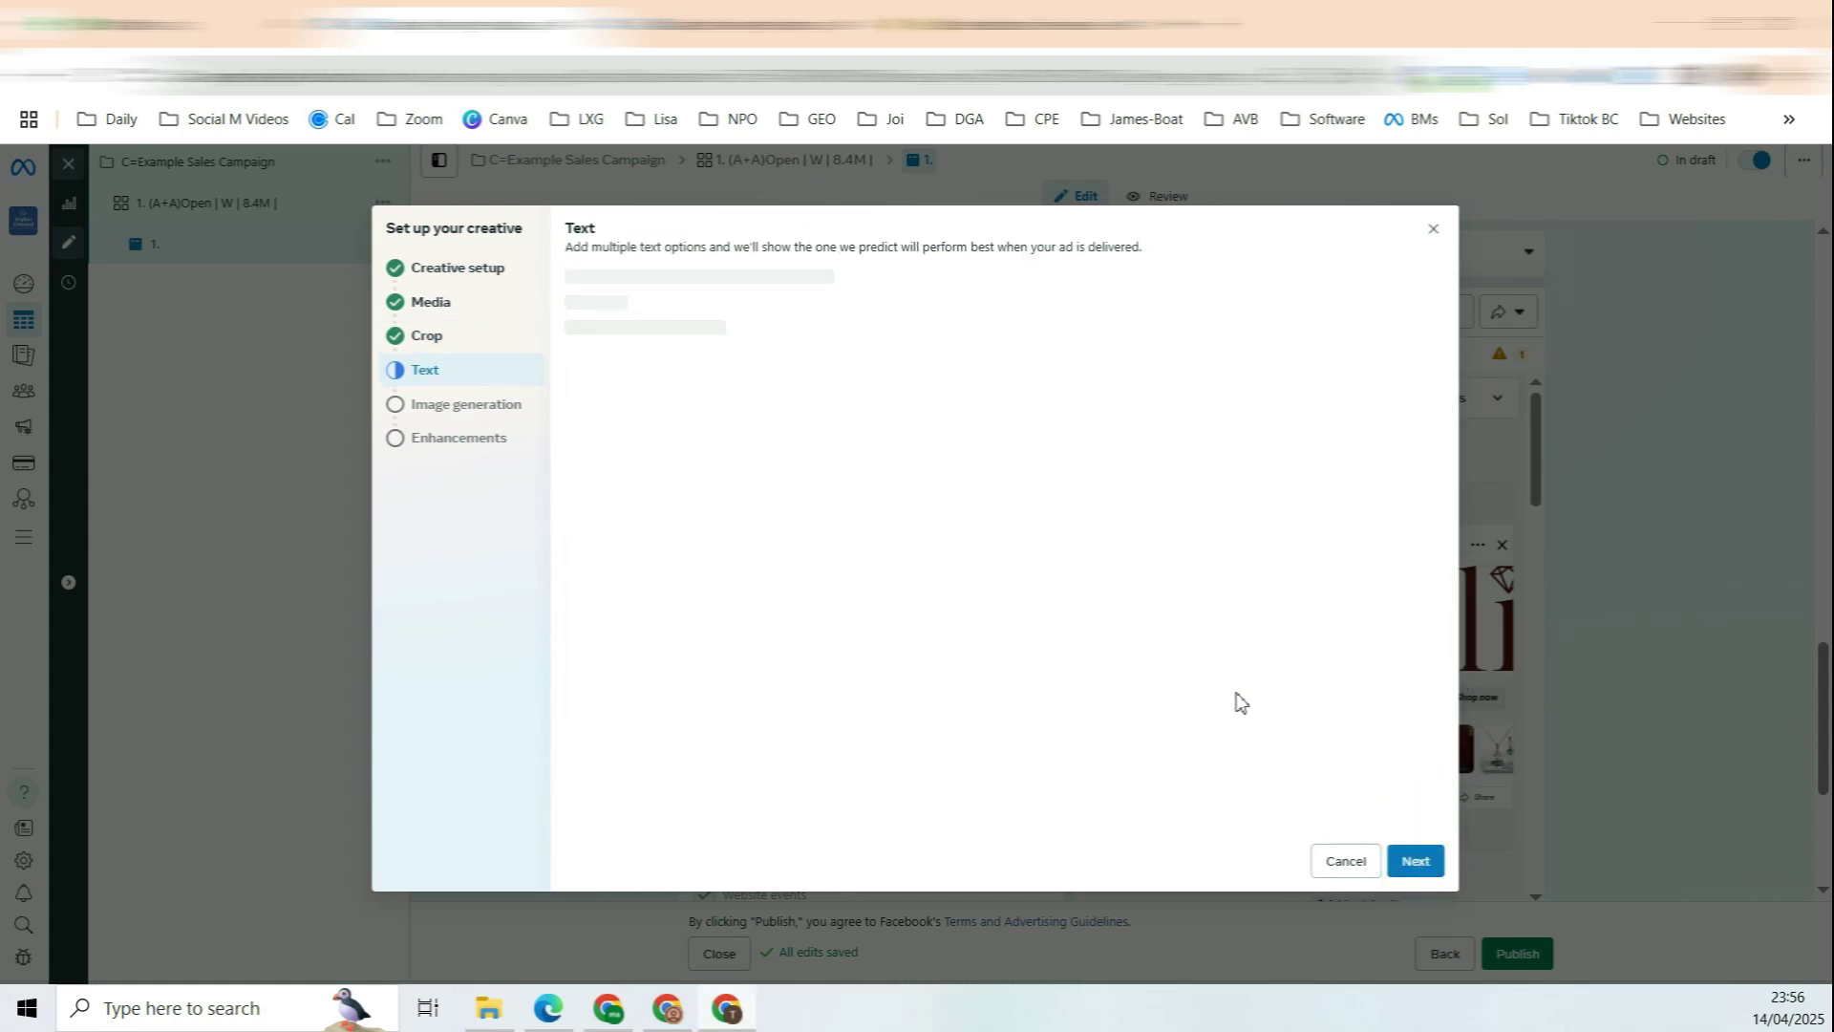
{"action": "left_click", "coordinate": [1423, 869]}
{"action": "left_click", "coordinate": [1419, 865]}
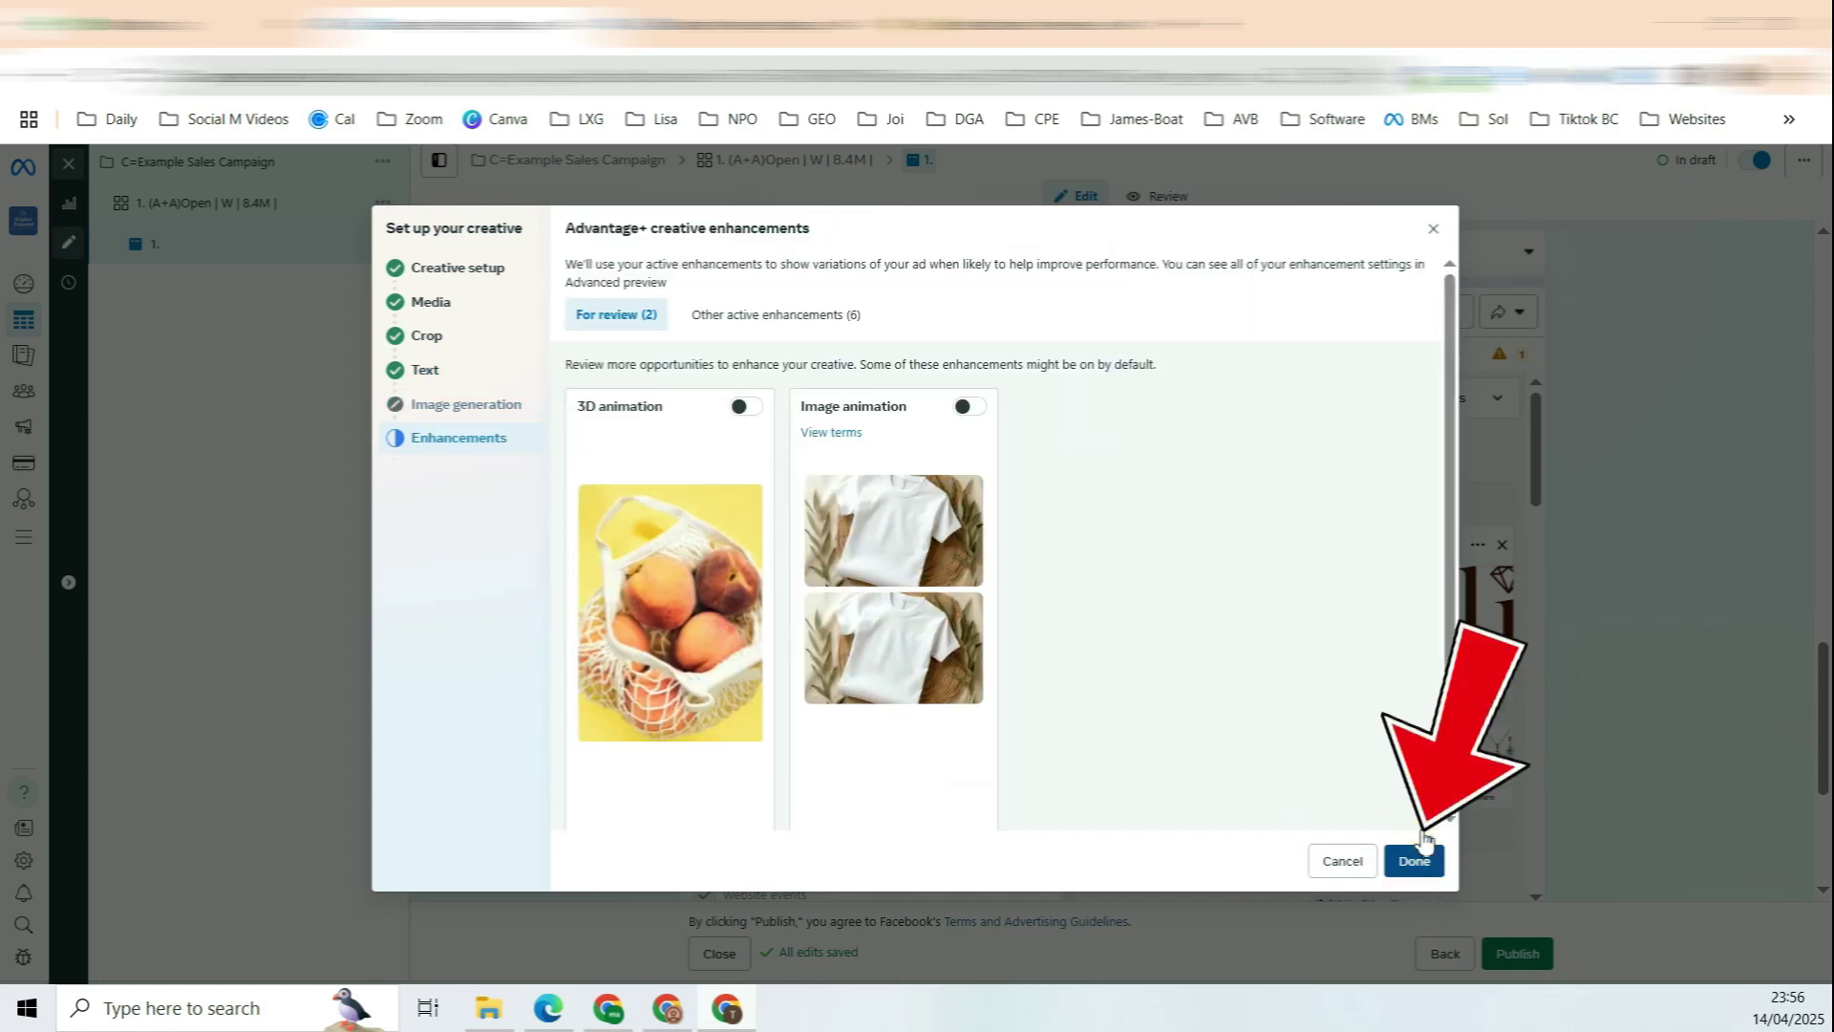
{"action": "left_click", "coordinate": [1418, 854]}
{"action": "scroll", "coordinate": [987, 585], "scroll_direction": "down", "scroll_amount": 4}
Step: Enter 'Primary text 1' as the ad's first primary text
{"action": "left_click", "coordinate": [827, 530]}
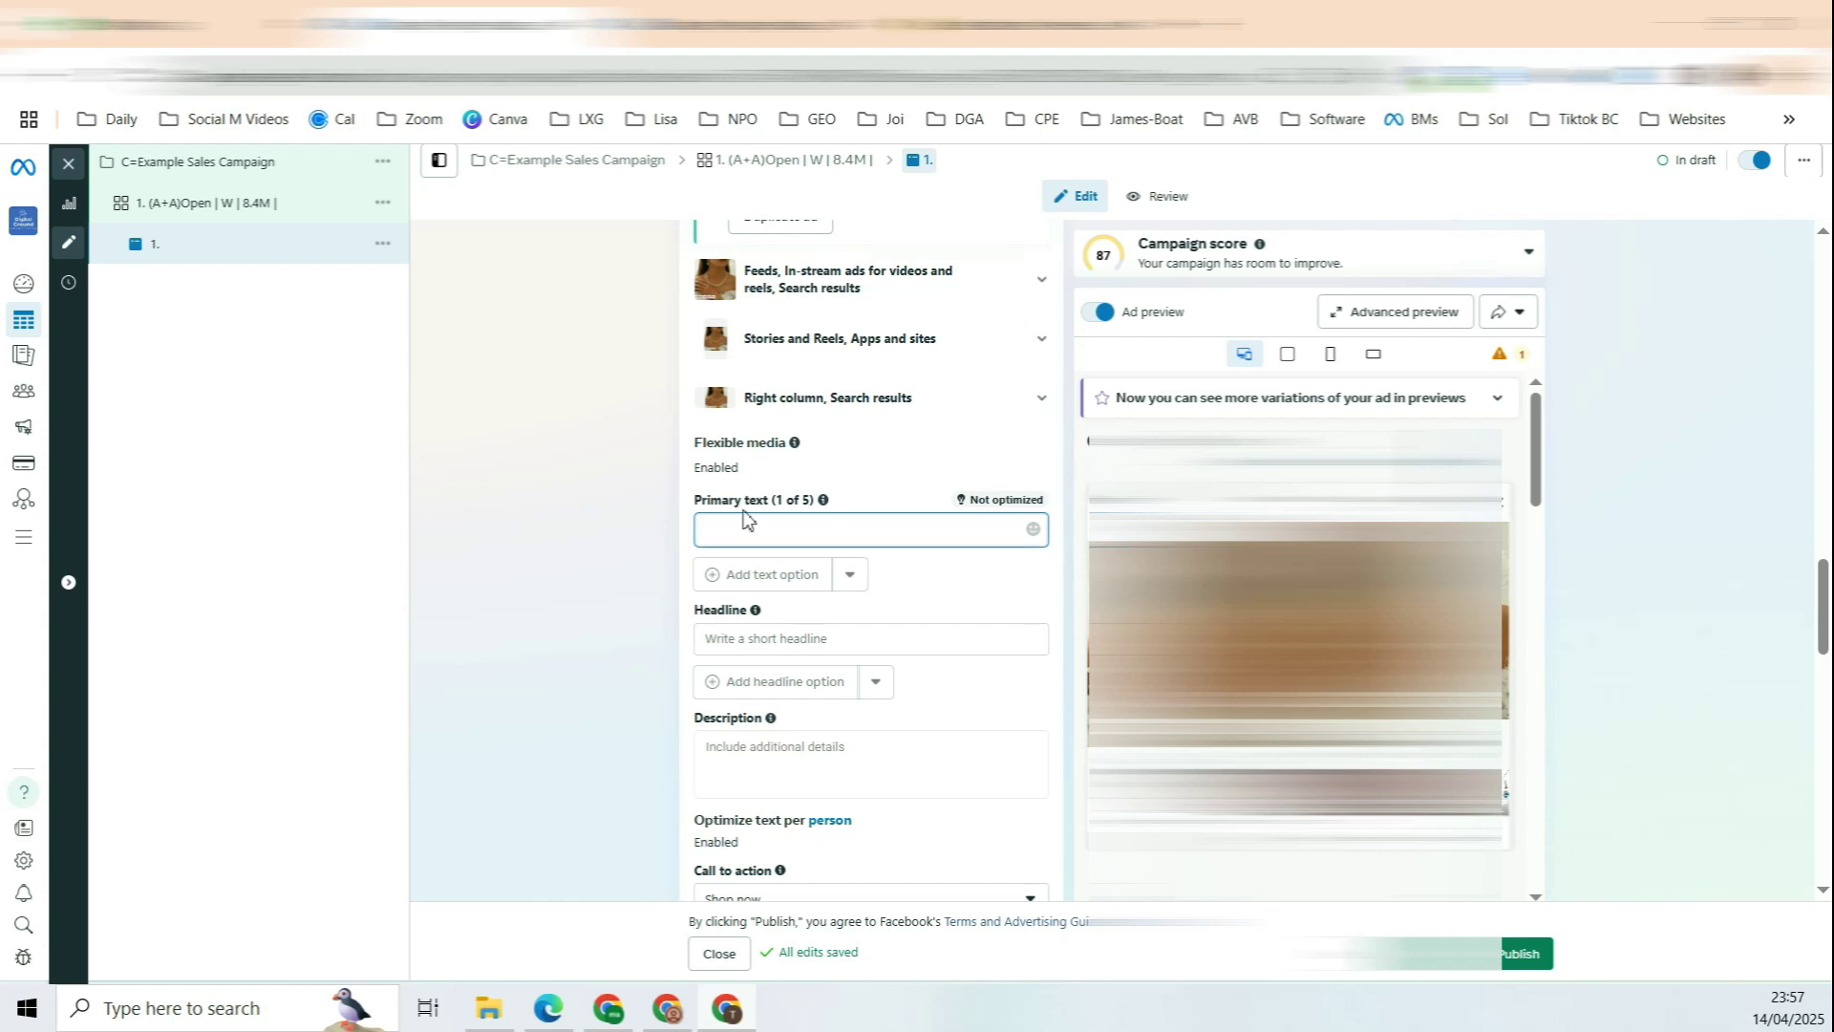
{"action": "left_click", "coordinate": [789, 531]}
{"action": "left_click", "coordinate": [789, 532]}
{"action": "type", "text": "Primary text 1"}
{"action": "left_click_drag", "start_coordinate": [789, 533], "coordinate": [697, 527]}
{"action": "key", "text": "ctrl+c"}
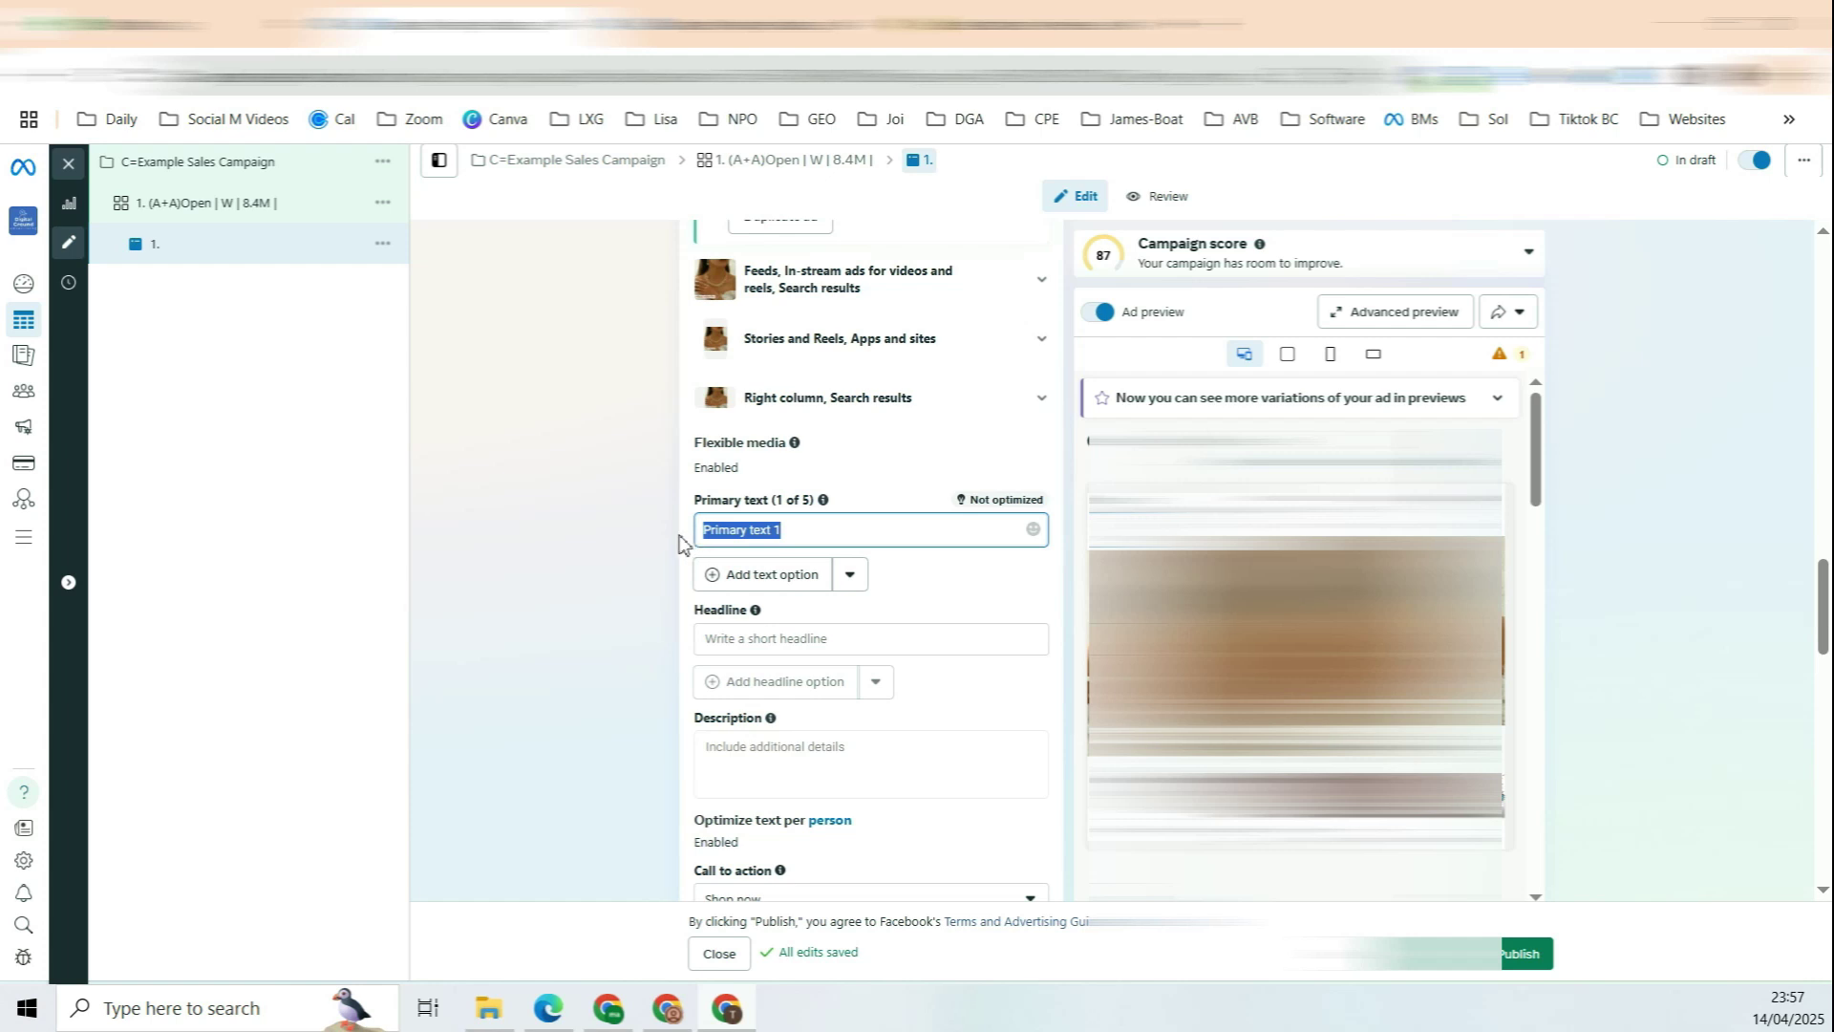
{"action": "left_click", "coordinate": [597, 581]}
{"action": "left_click_drag", "start_coordinate": [708, 500], "coordinate": [813, 511]}
{"action": "left_click", "coordinate": [808, 503]}
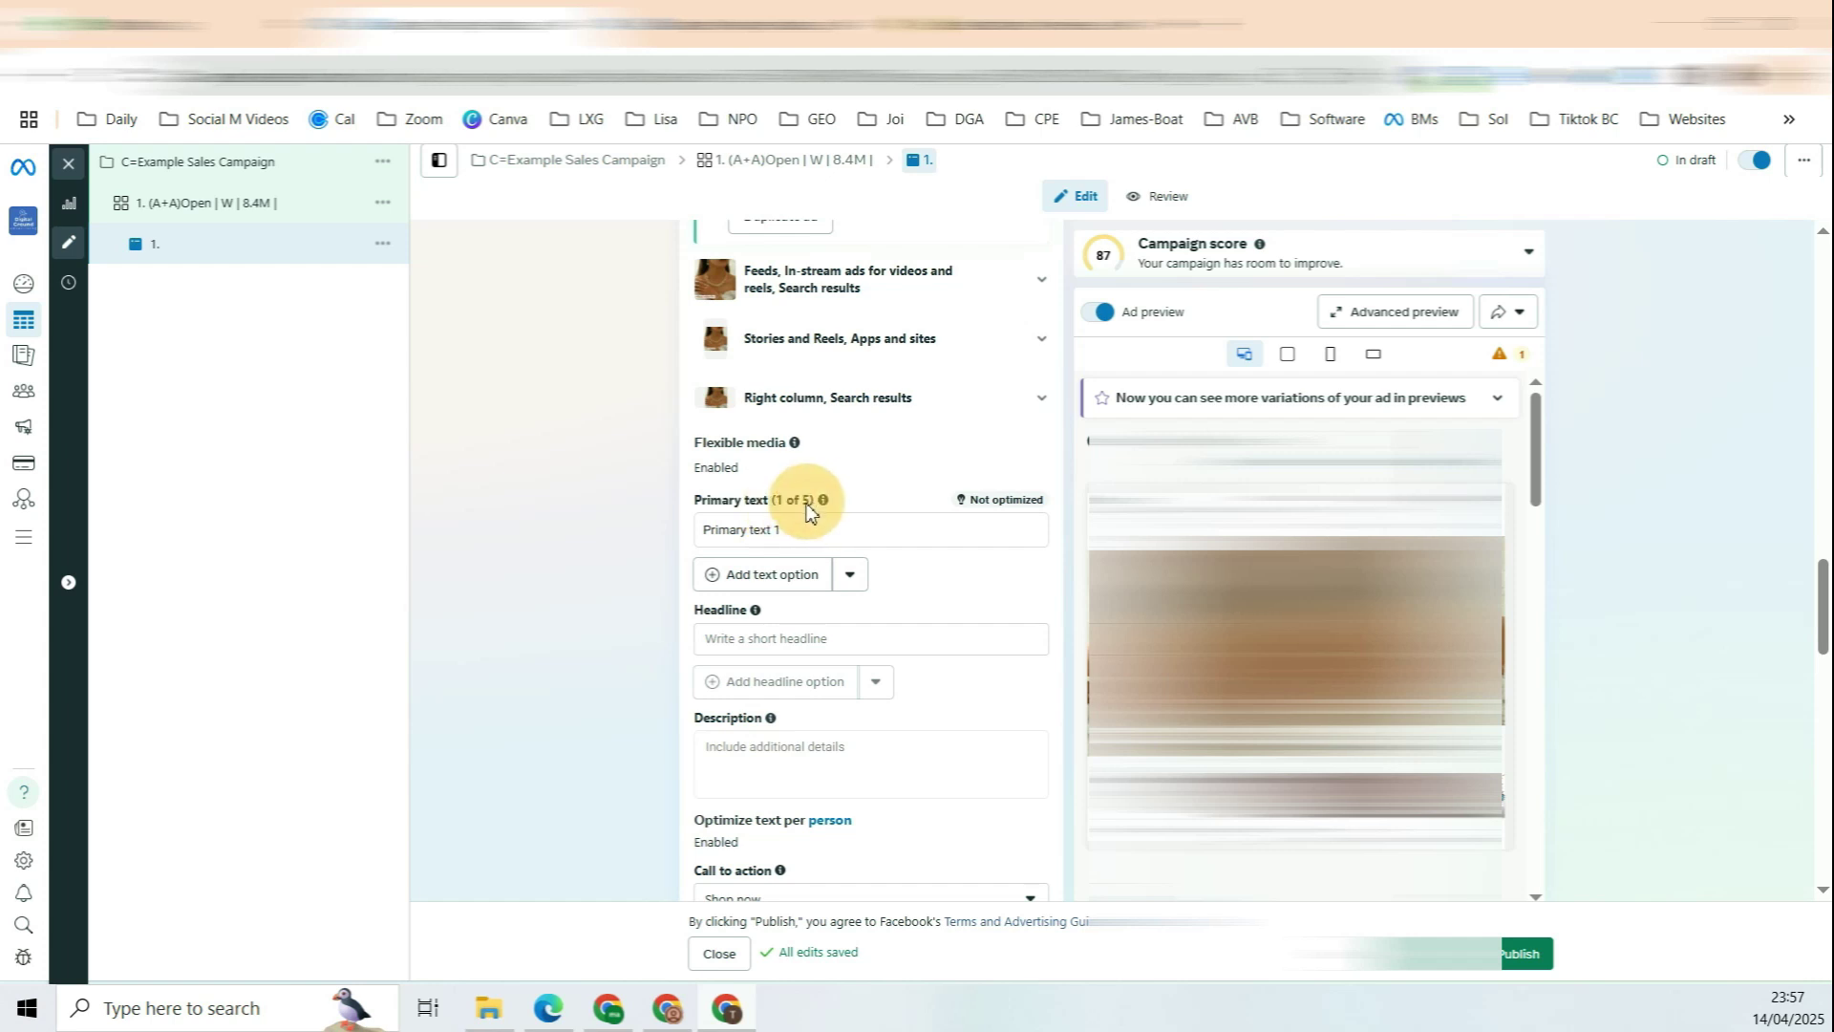
Step: Add a second primary text option reading 'Primary text 2'
{"action": "left_click", "coordinate": [776, 532]}
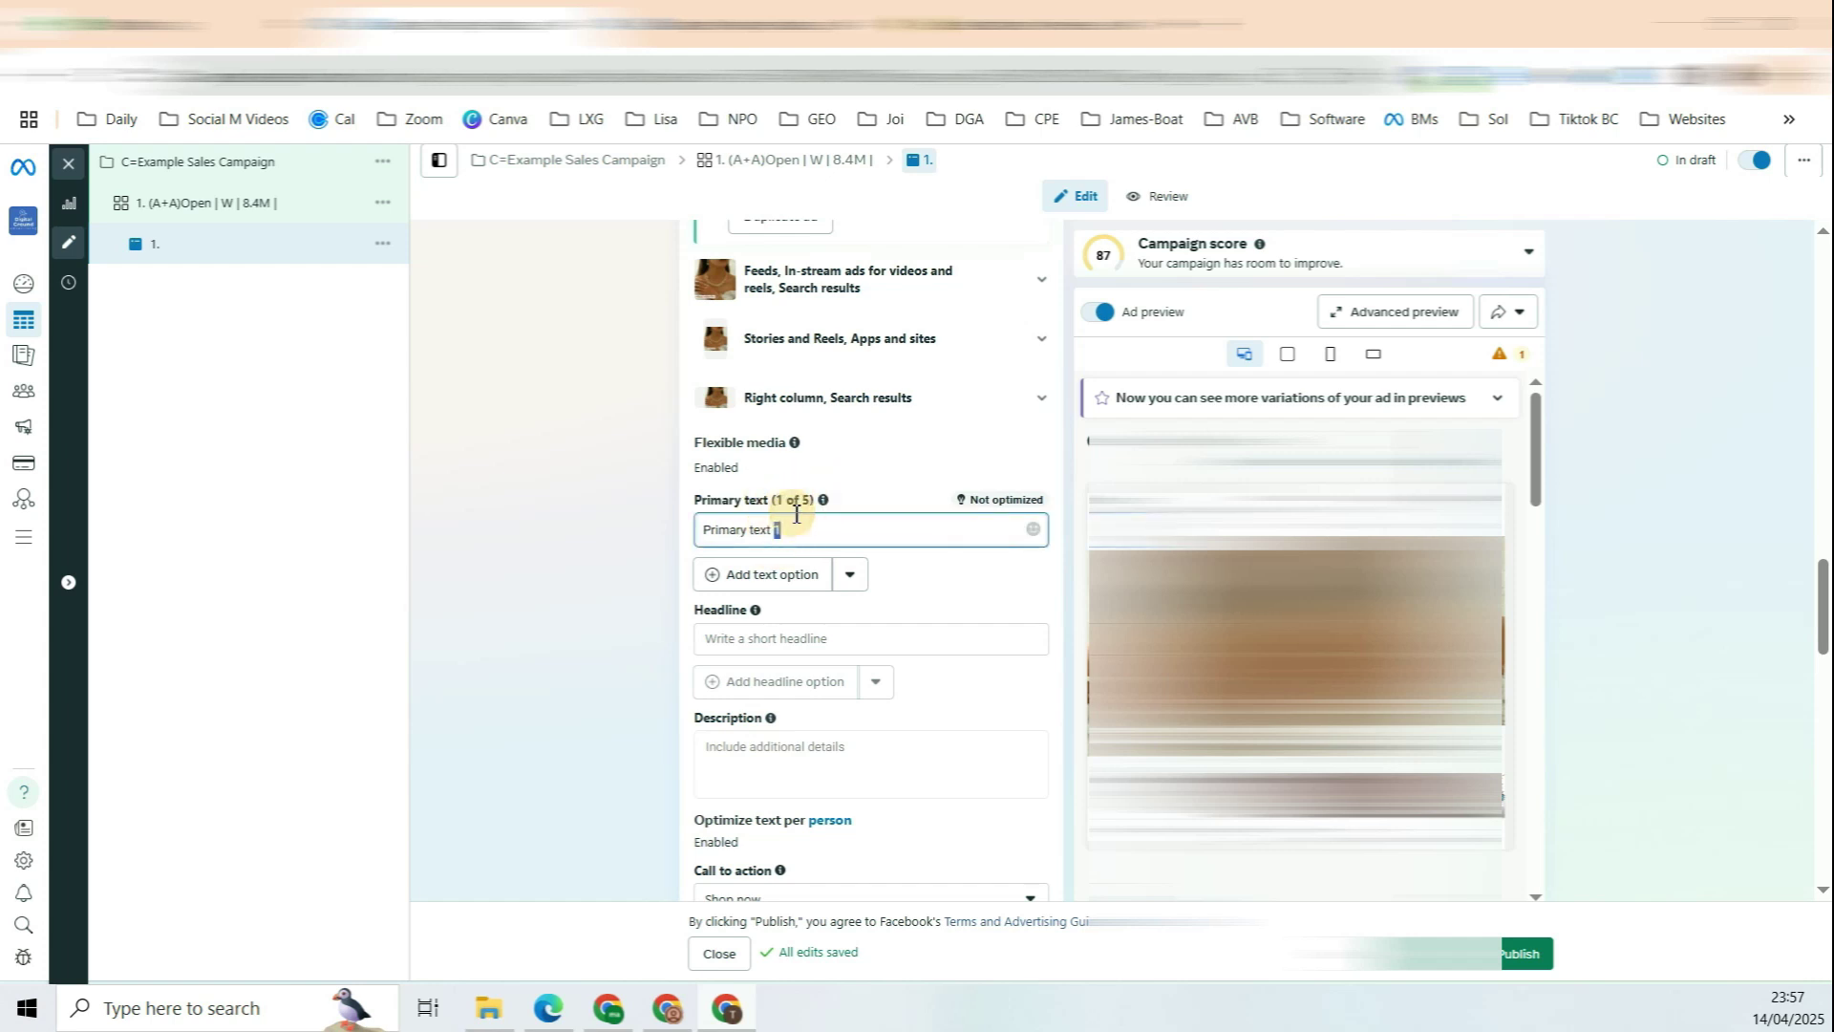
{"action": "double_click", "coordinate": [805, 500]}
{"action": "left_click", "coordinate": [762, 576]}
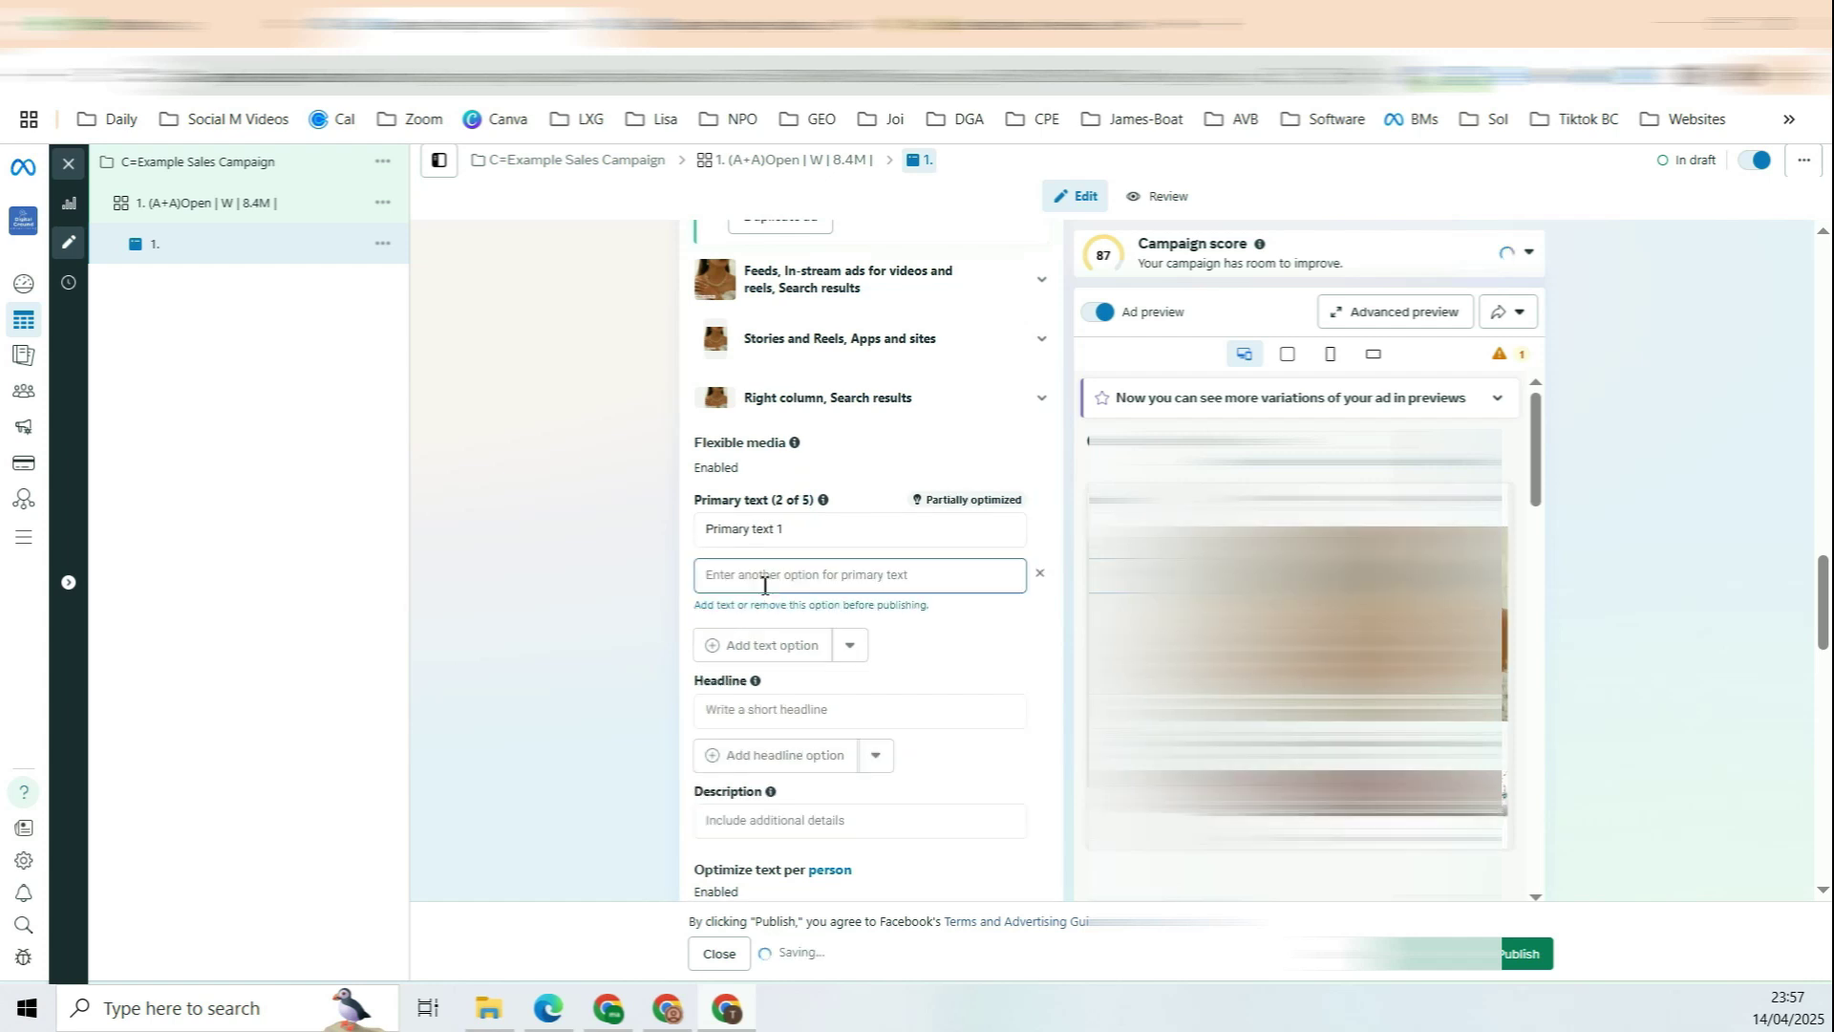
{"action": "key", "text": "ctrl+v"}
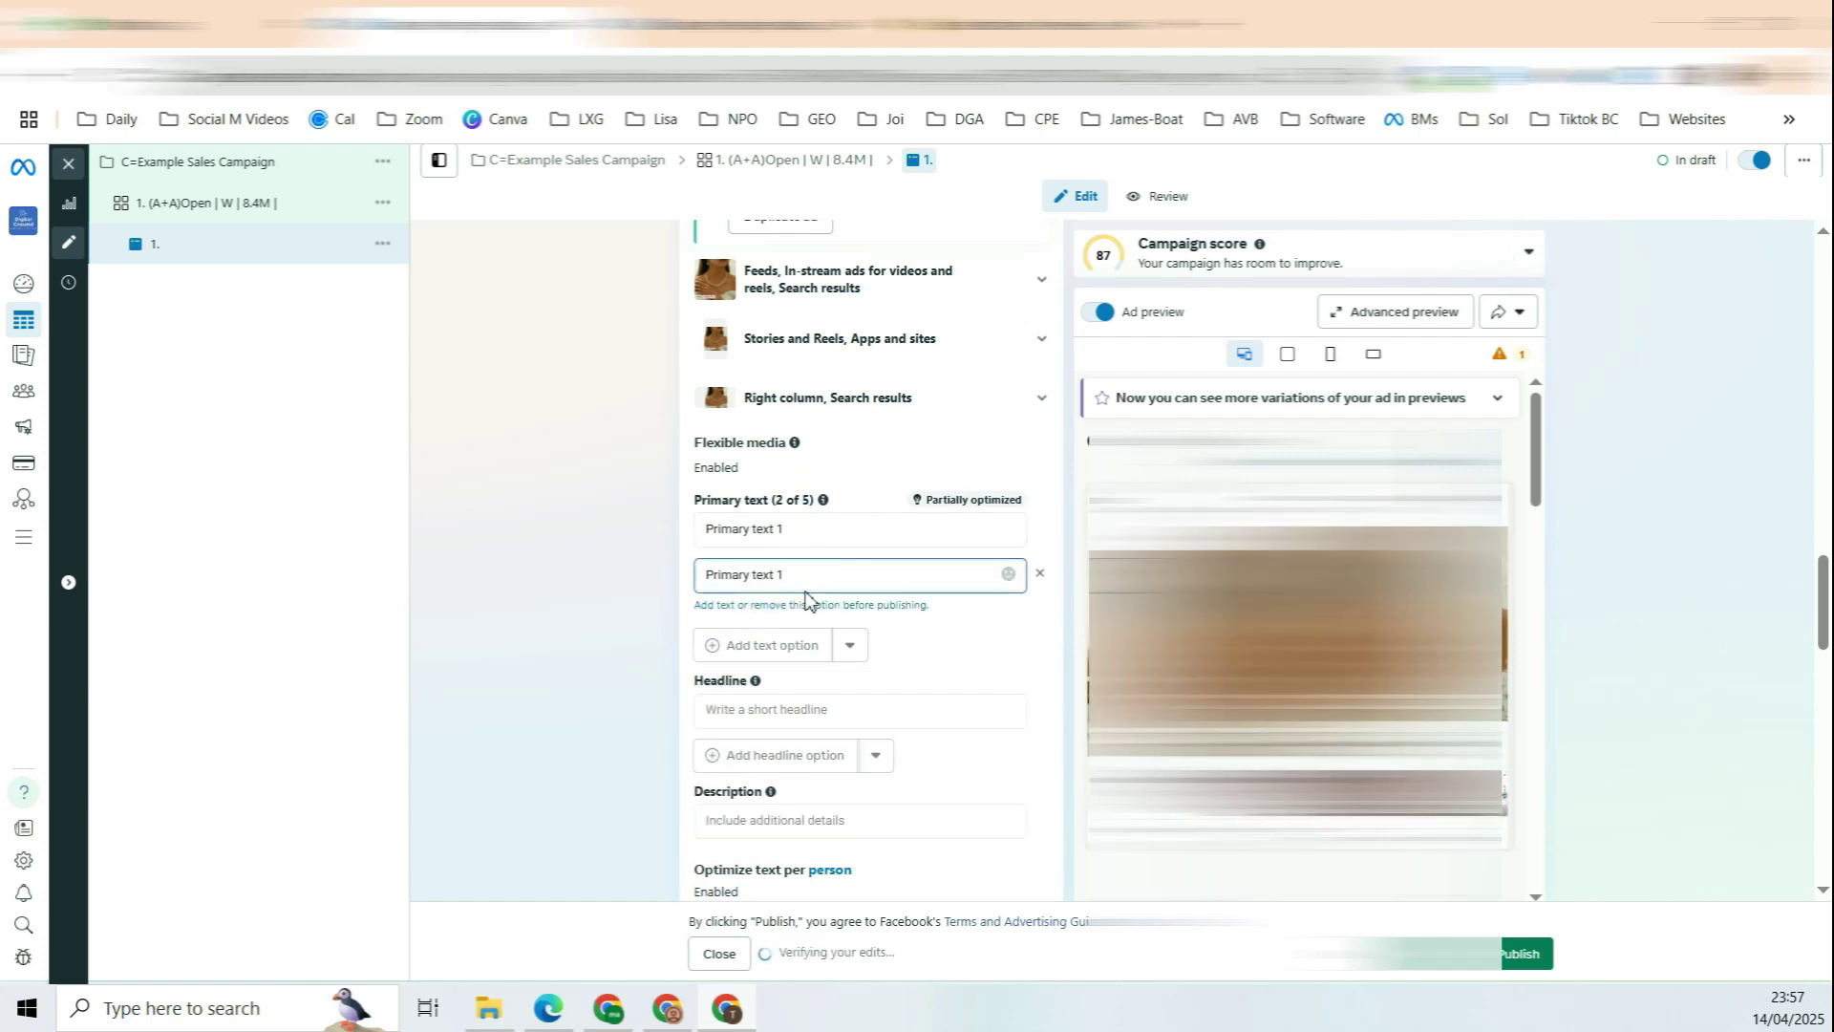
{"action": "key", "text": "BackSpace"}
{"action": "type", "text": "2"}
{"action": "left_click", "coordinate": [554, 556]}
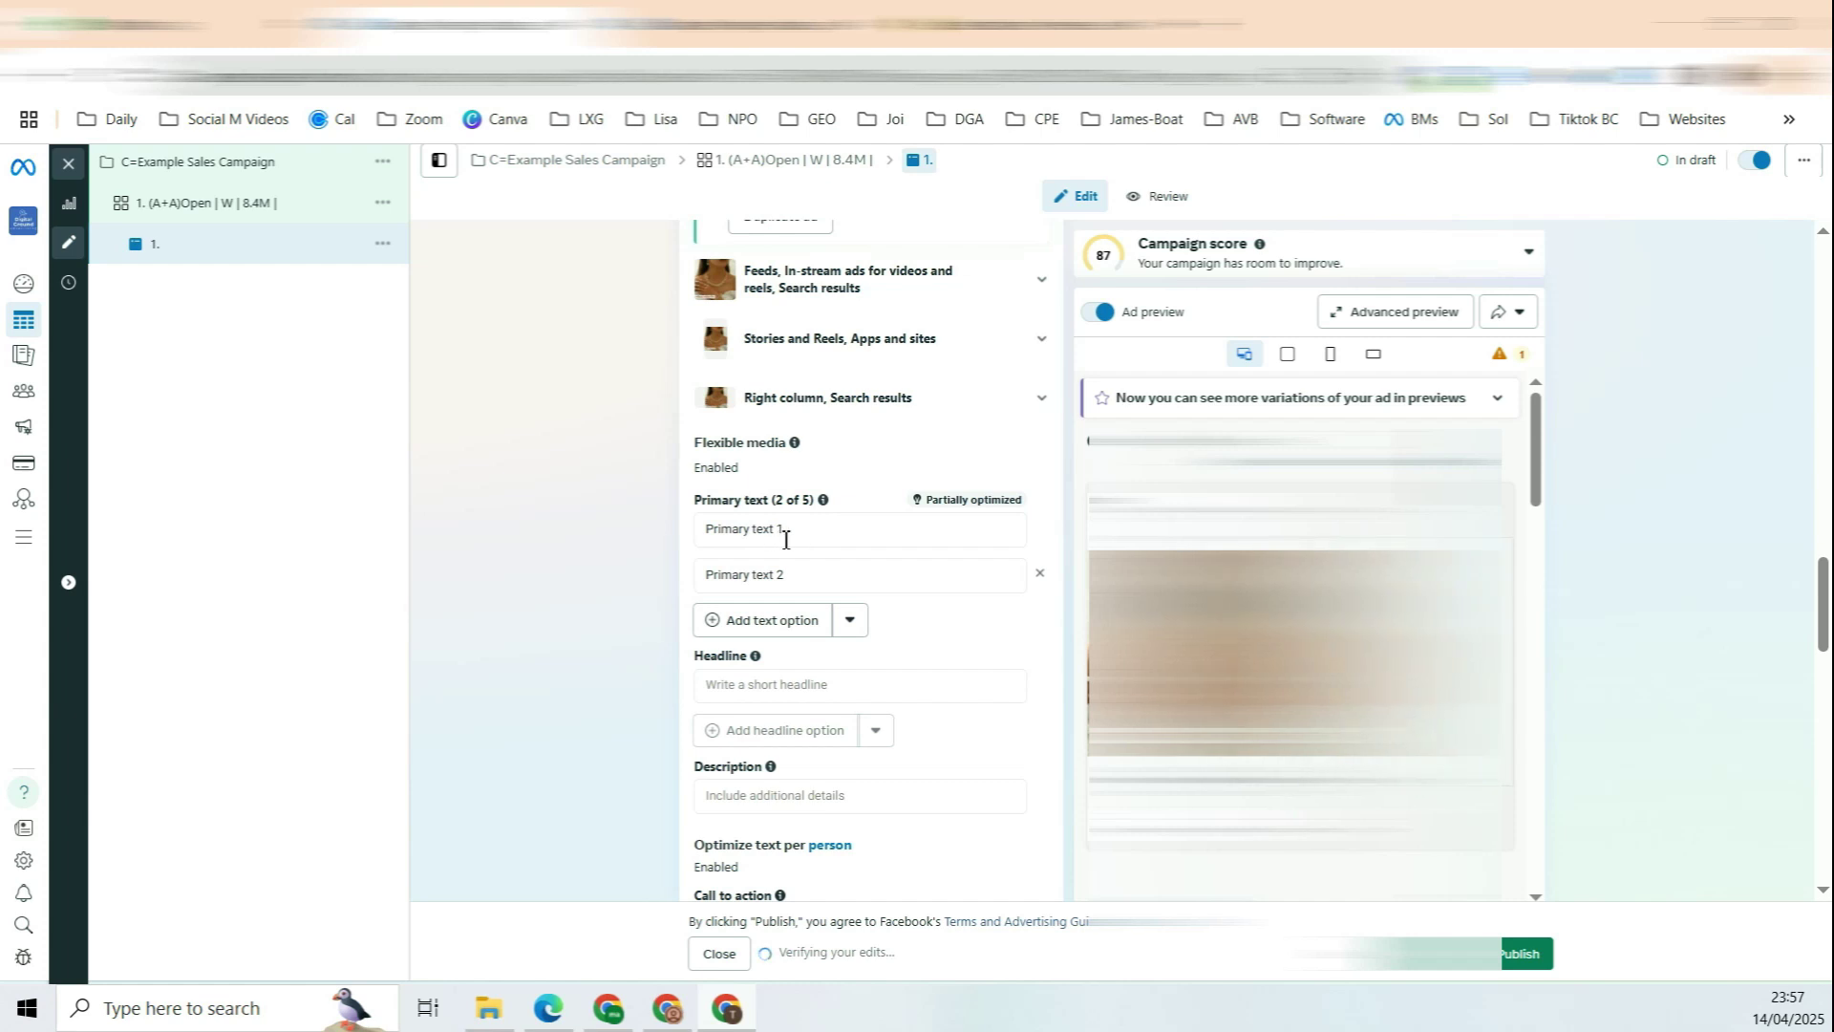
{"action": "left_click_drag", "start_coordinate": [765, 526], "coordinate": [802, 573]}
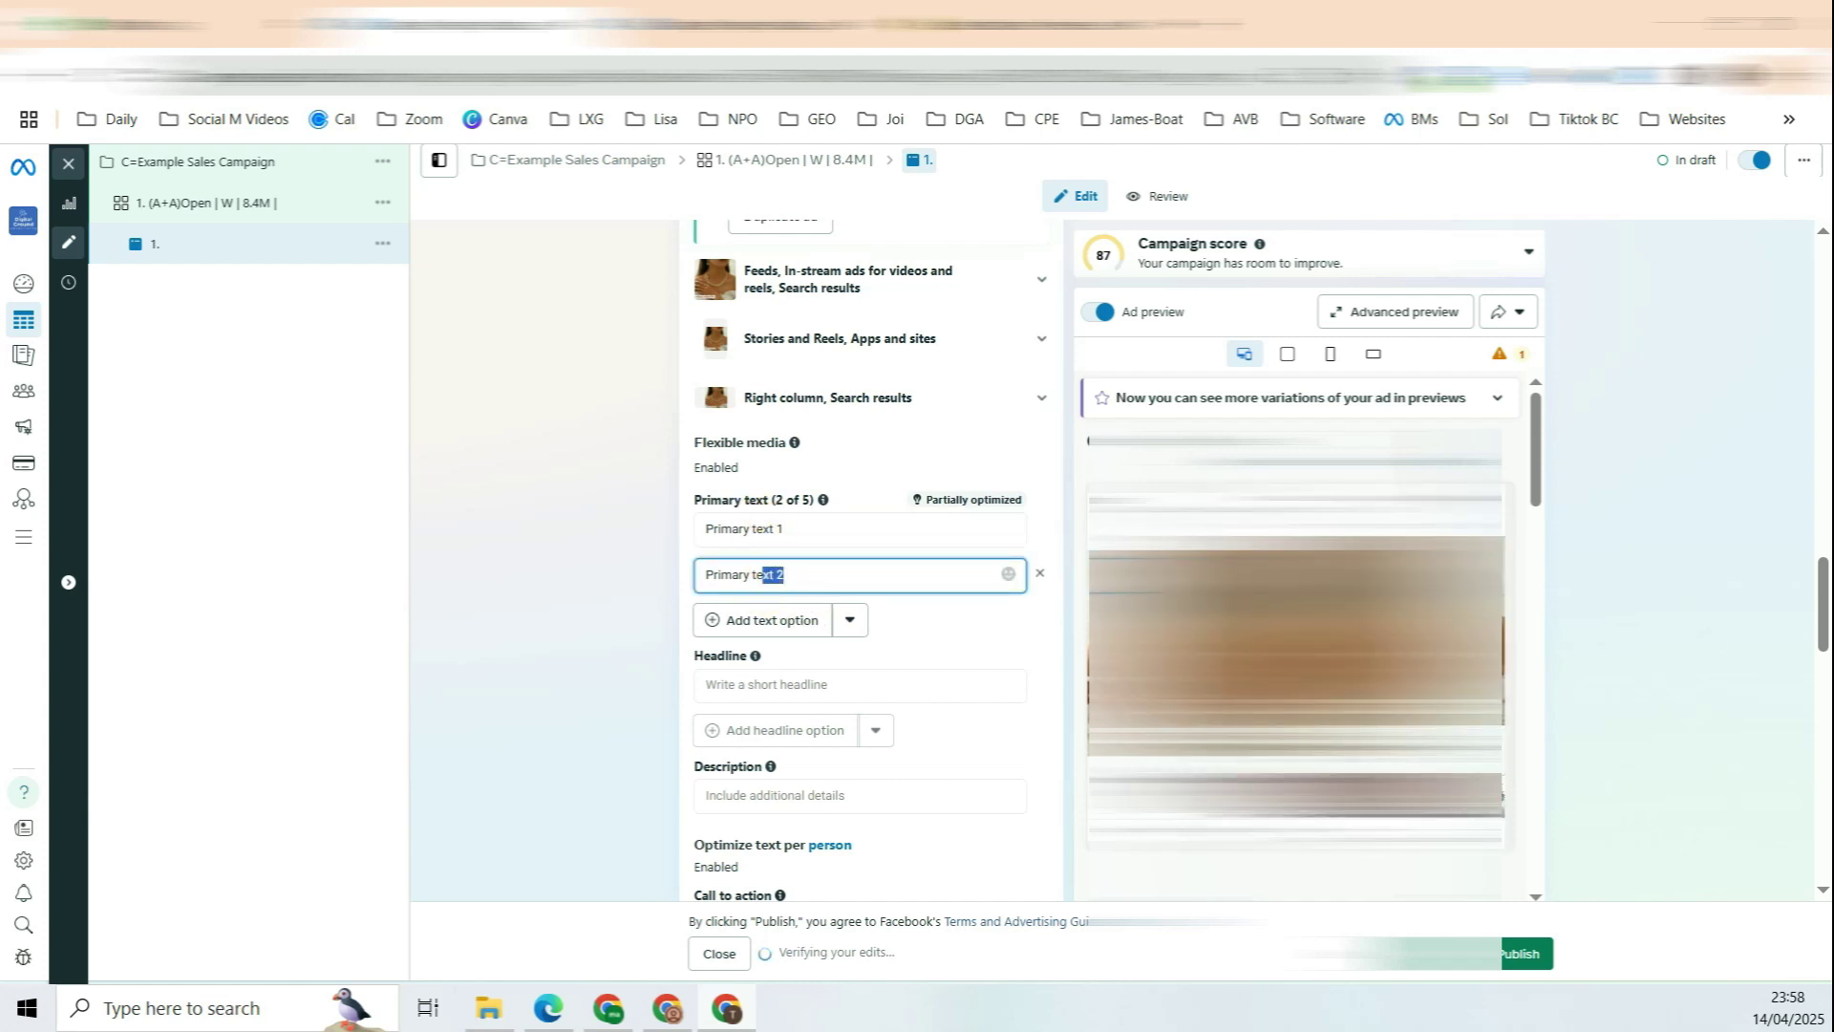
Step: Add two headlines, HL1 and HL2
{"action": "left_click", "coordinate": [719, 682]}
{"action": "type", "text": "HL1"}
{"action": "double_click", "coordinate": [718, 682]}
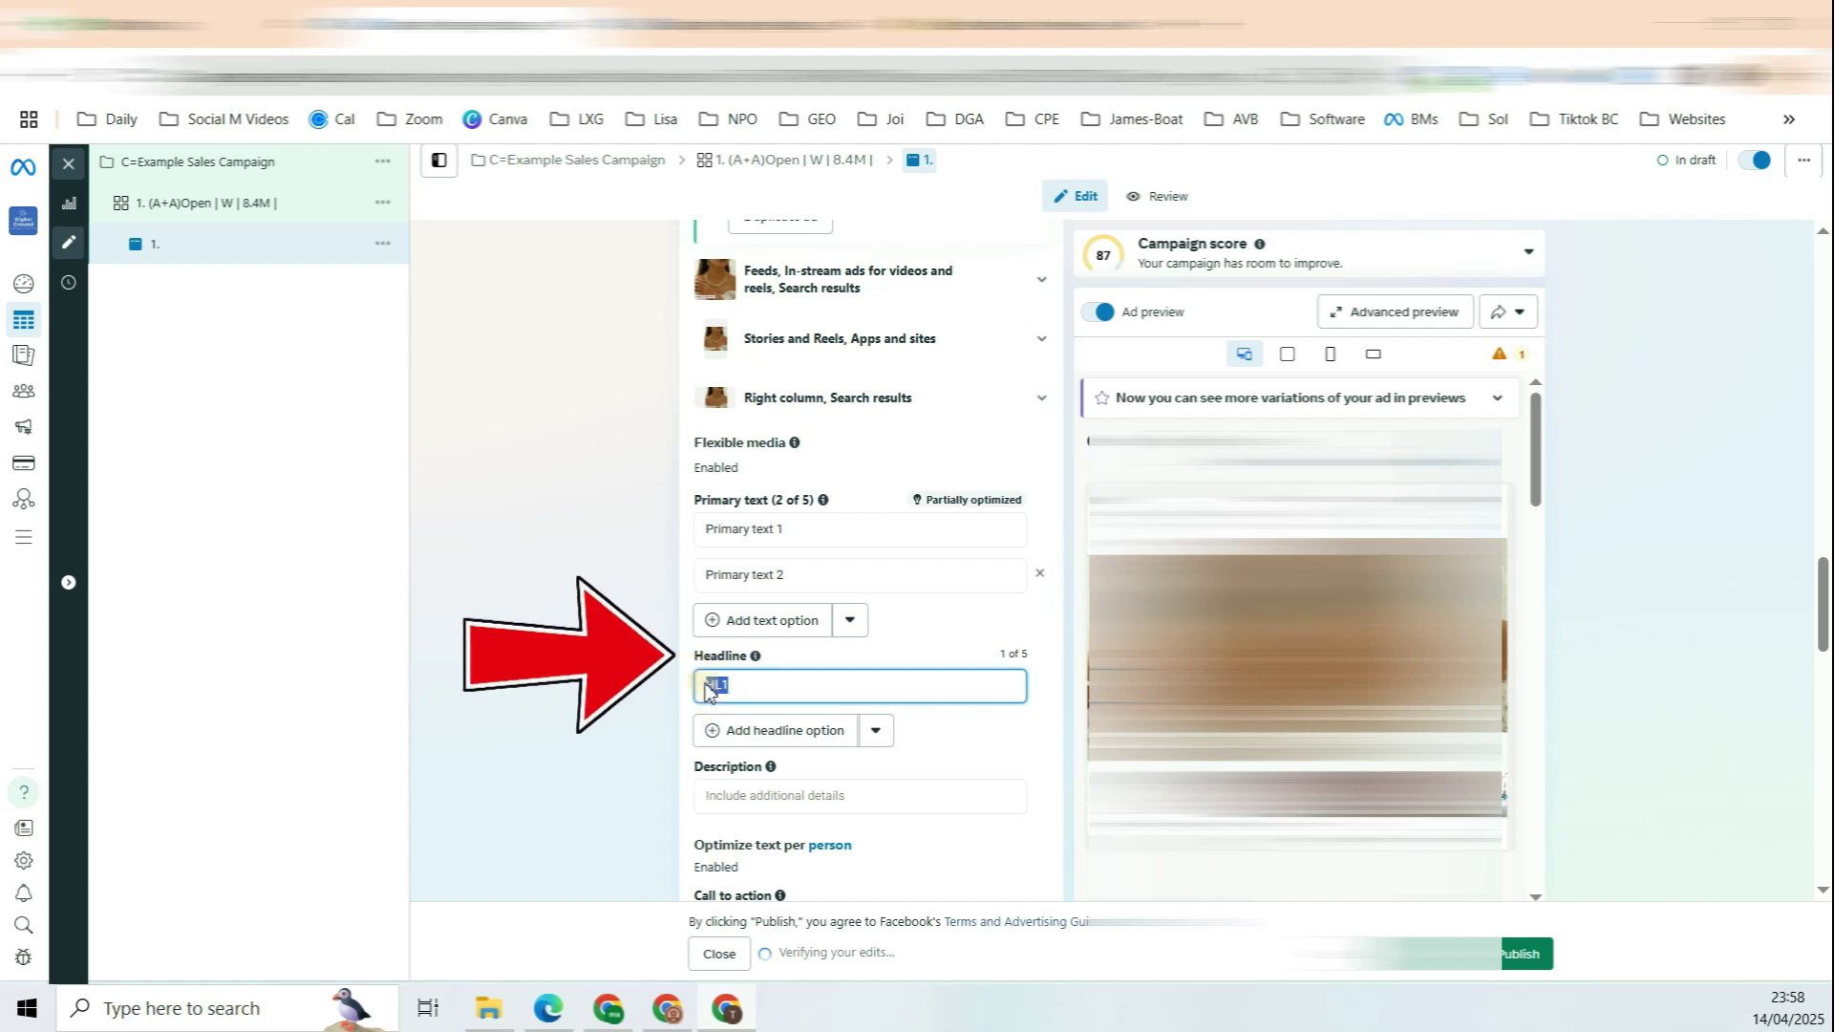
{"action": "left_click", "coordinate": [774, 729]}
{"action": "key", "text": "ctrl+v"}
{"action": "type", "text": "HL2"}
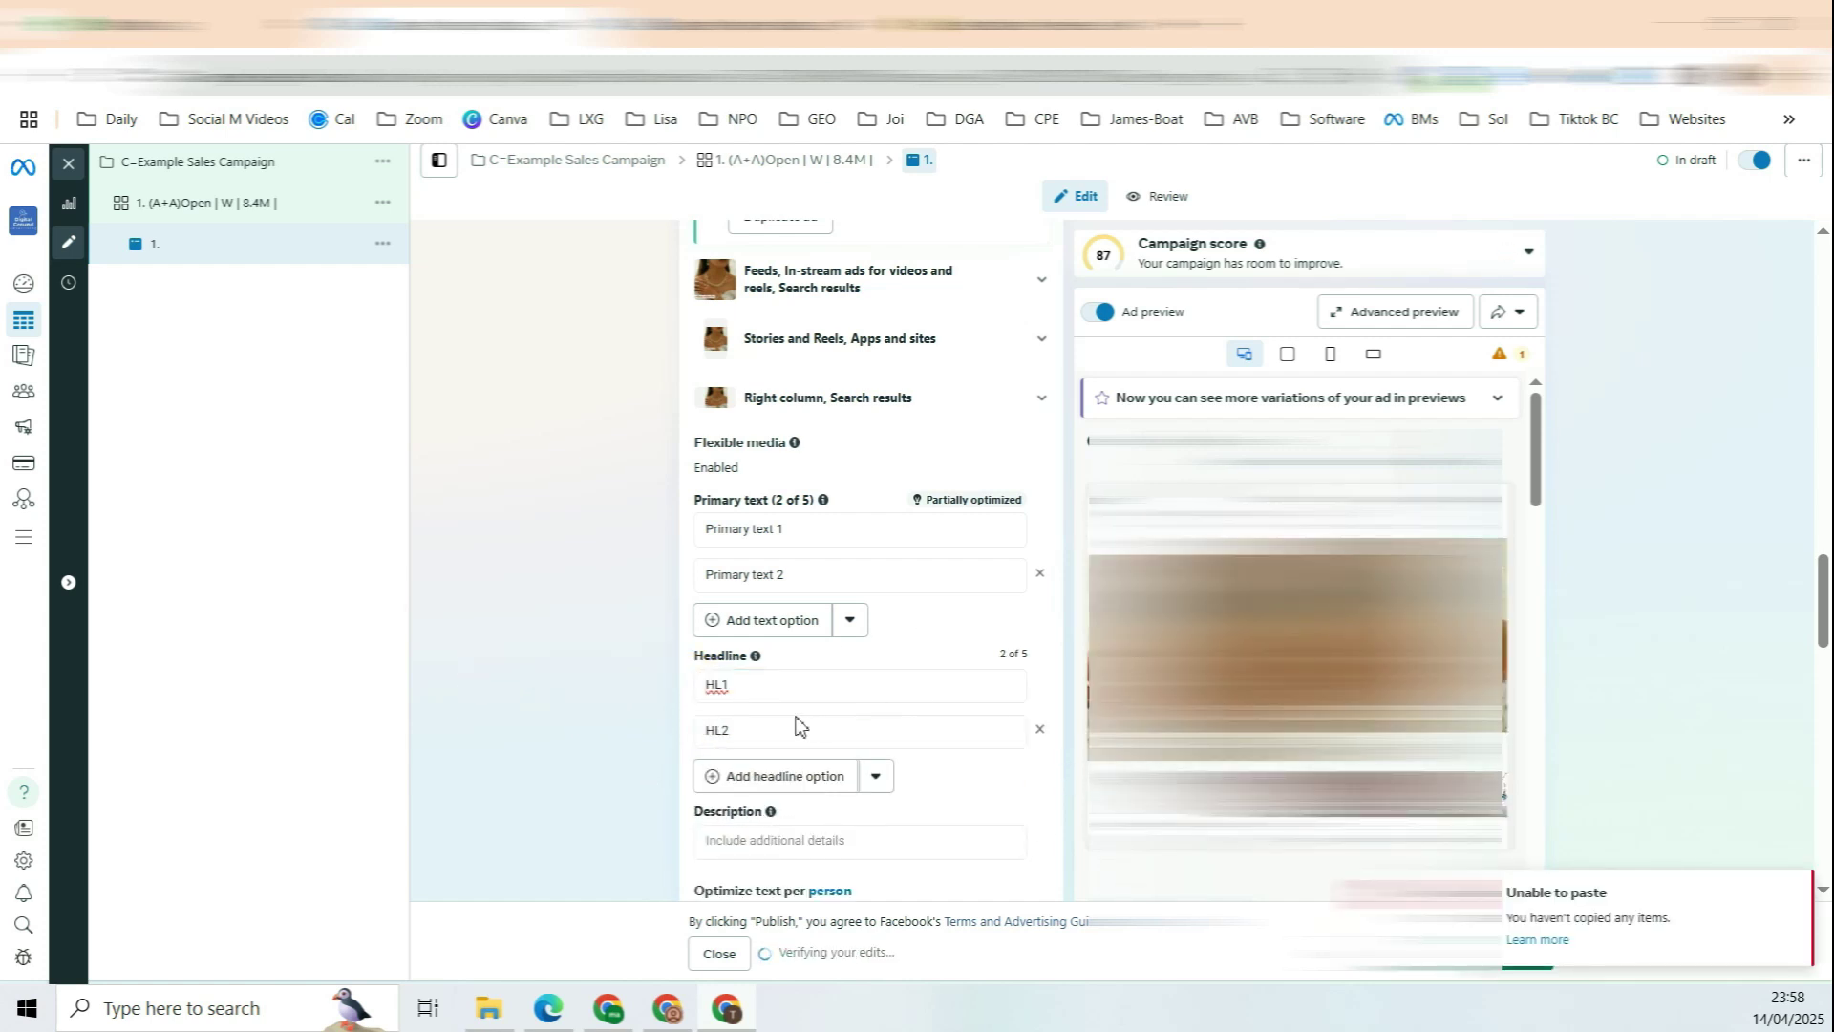
{"action": "left_click", "coordinate": [841, 696]}
{"action": "double_click", "coordinate": [734, 686]}
{"action": "left_click_drag", "start_coordinate": [737, 685], "coordinate": [720, 729]}
Step: Change the call to action from Shop now to Order now and review website events tracking
{"action": "scroll", "coordinate": [659, 650], "scroll_direction": "down", "scroll_amount": 3}
{"action": "left_click_drag", "start_coordinate": [704, 576], "coordinate": [764, 586]}
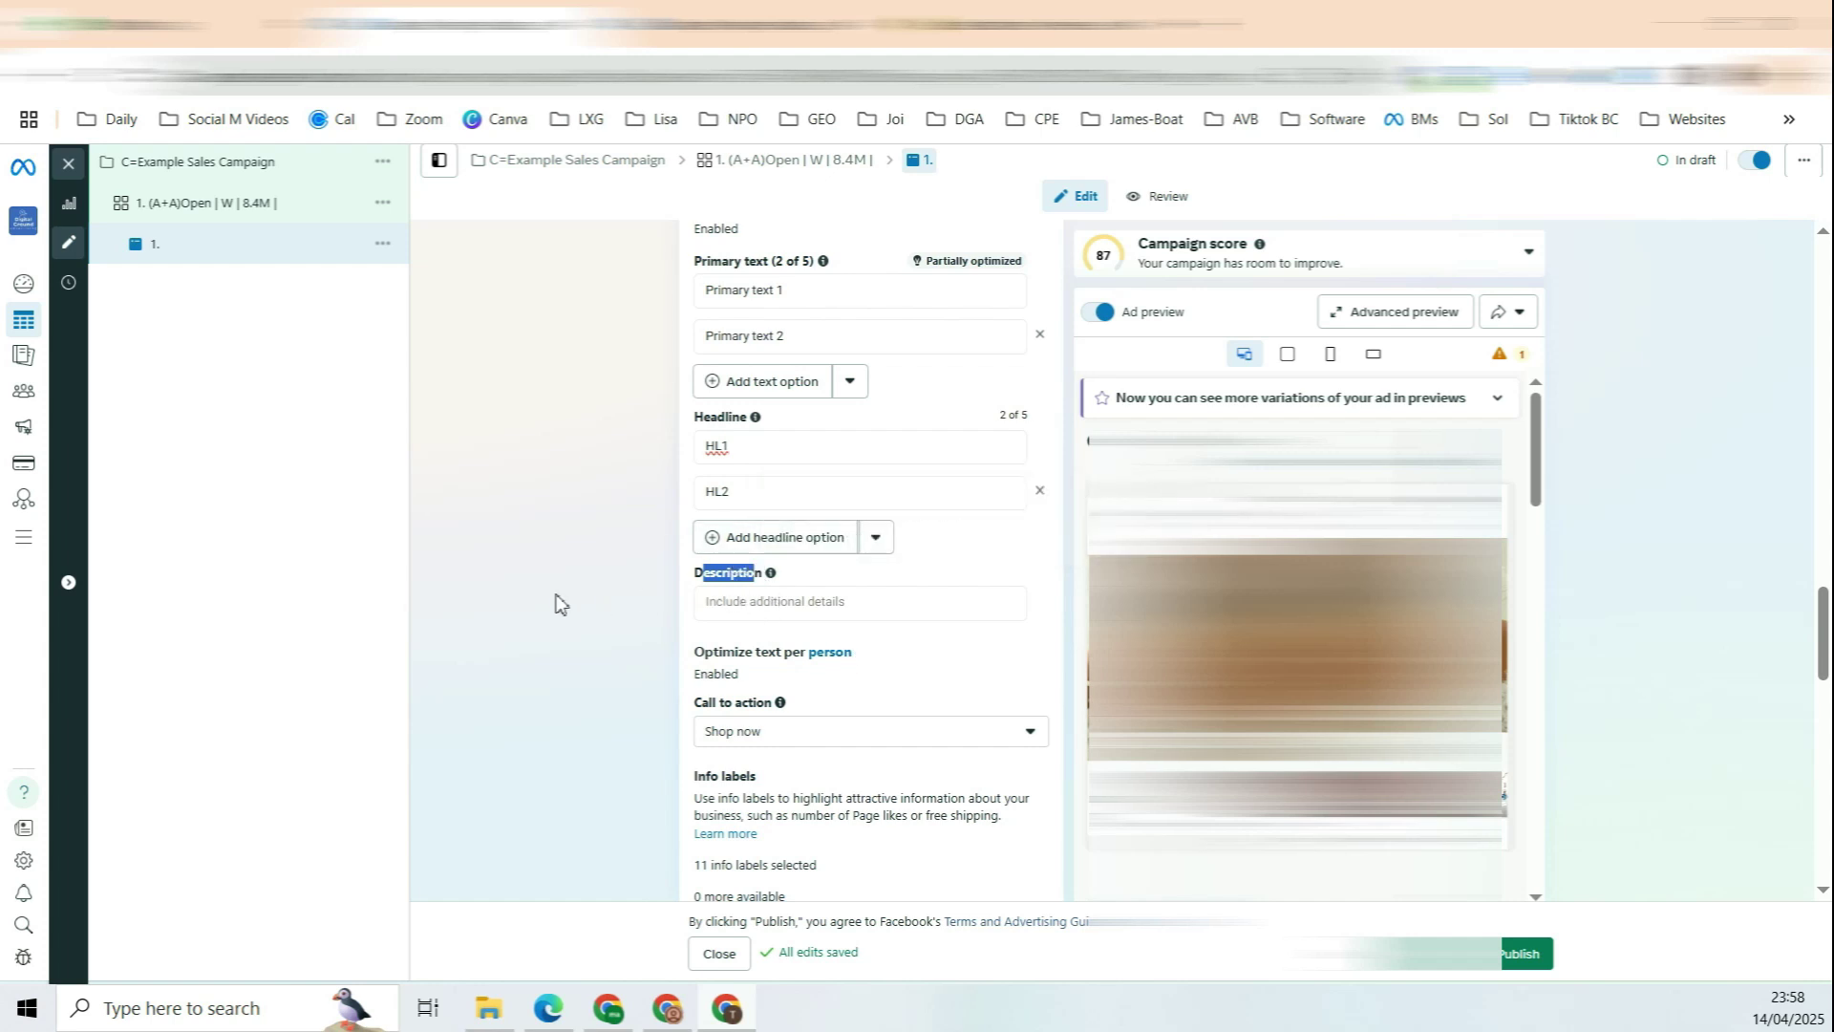
{"action": "scroll", "coordinate": [572, 577], "scroll_direction": "down", "scroll_amount": 1}
{"action": "left_click_drag", "start_coordinate": [714, 583], "coordinate": [749, 586]}
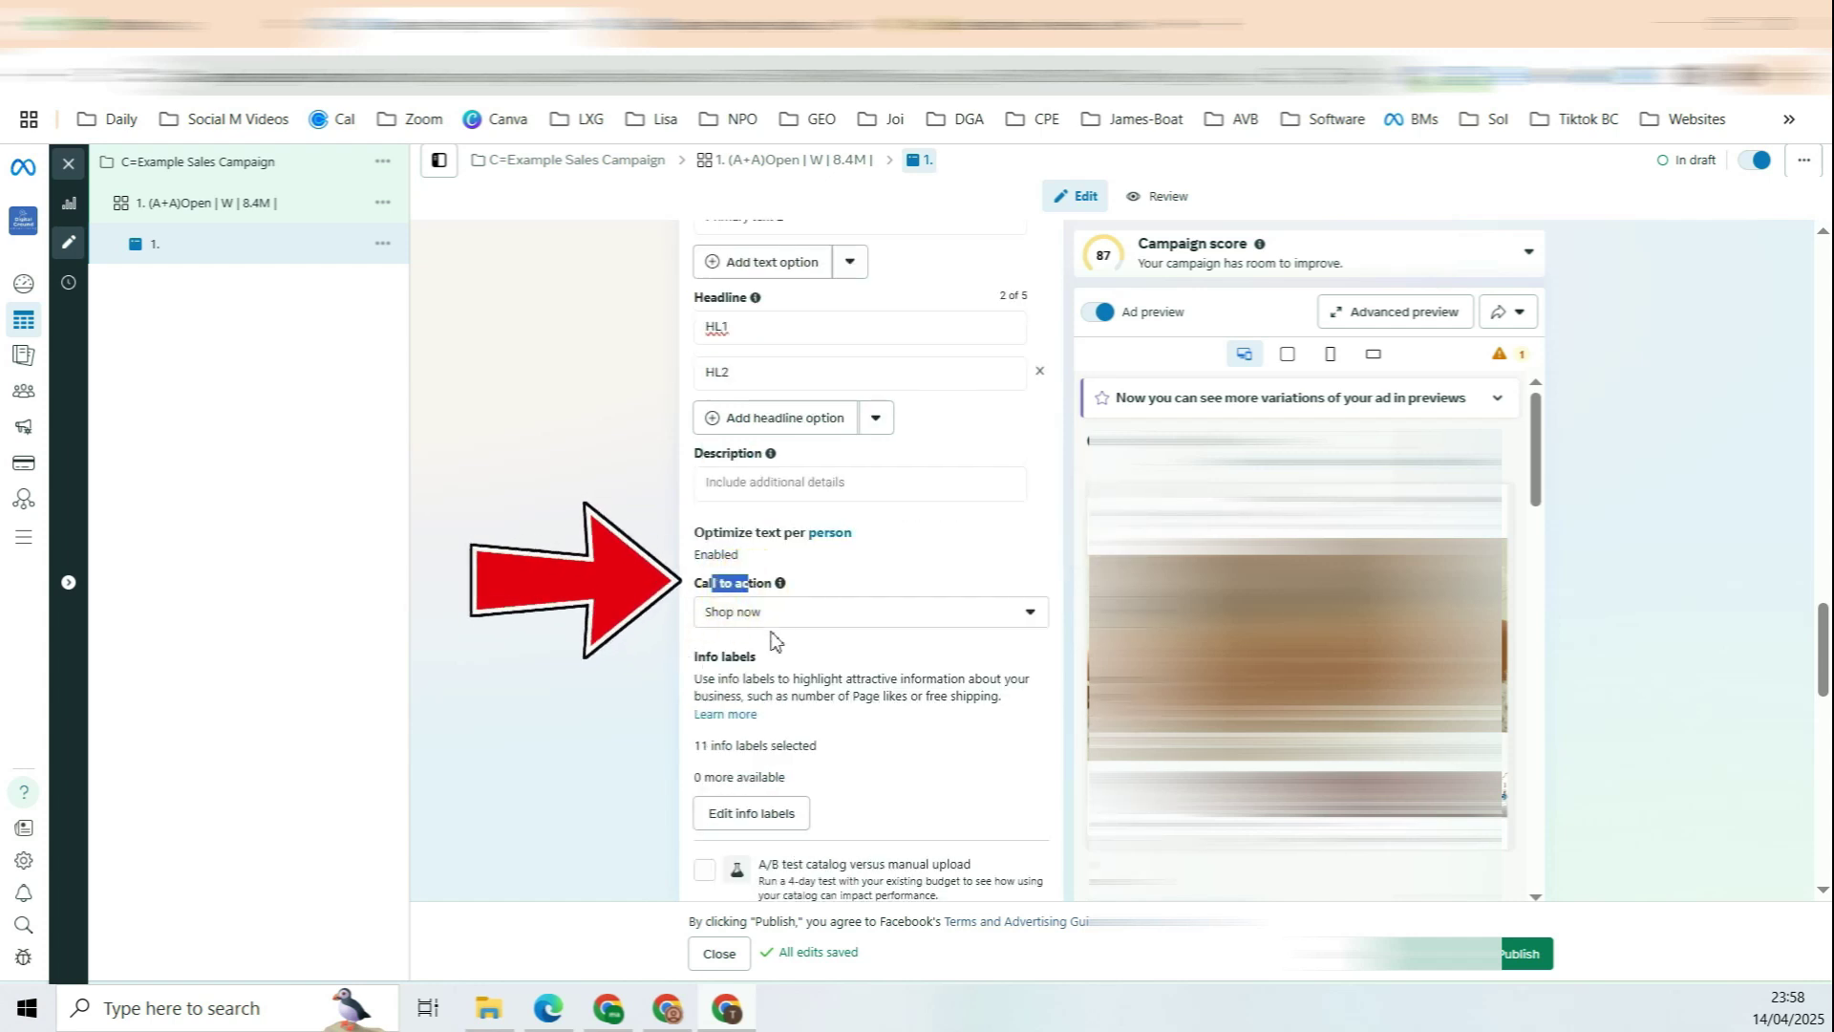
{"action": "left_click", "coordinate": [797, 621]}
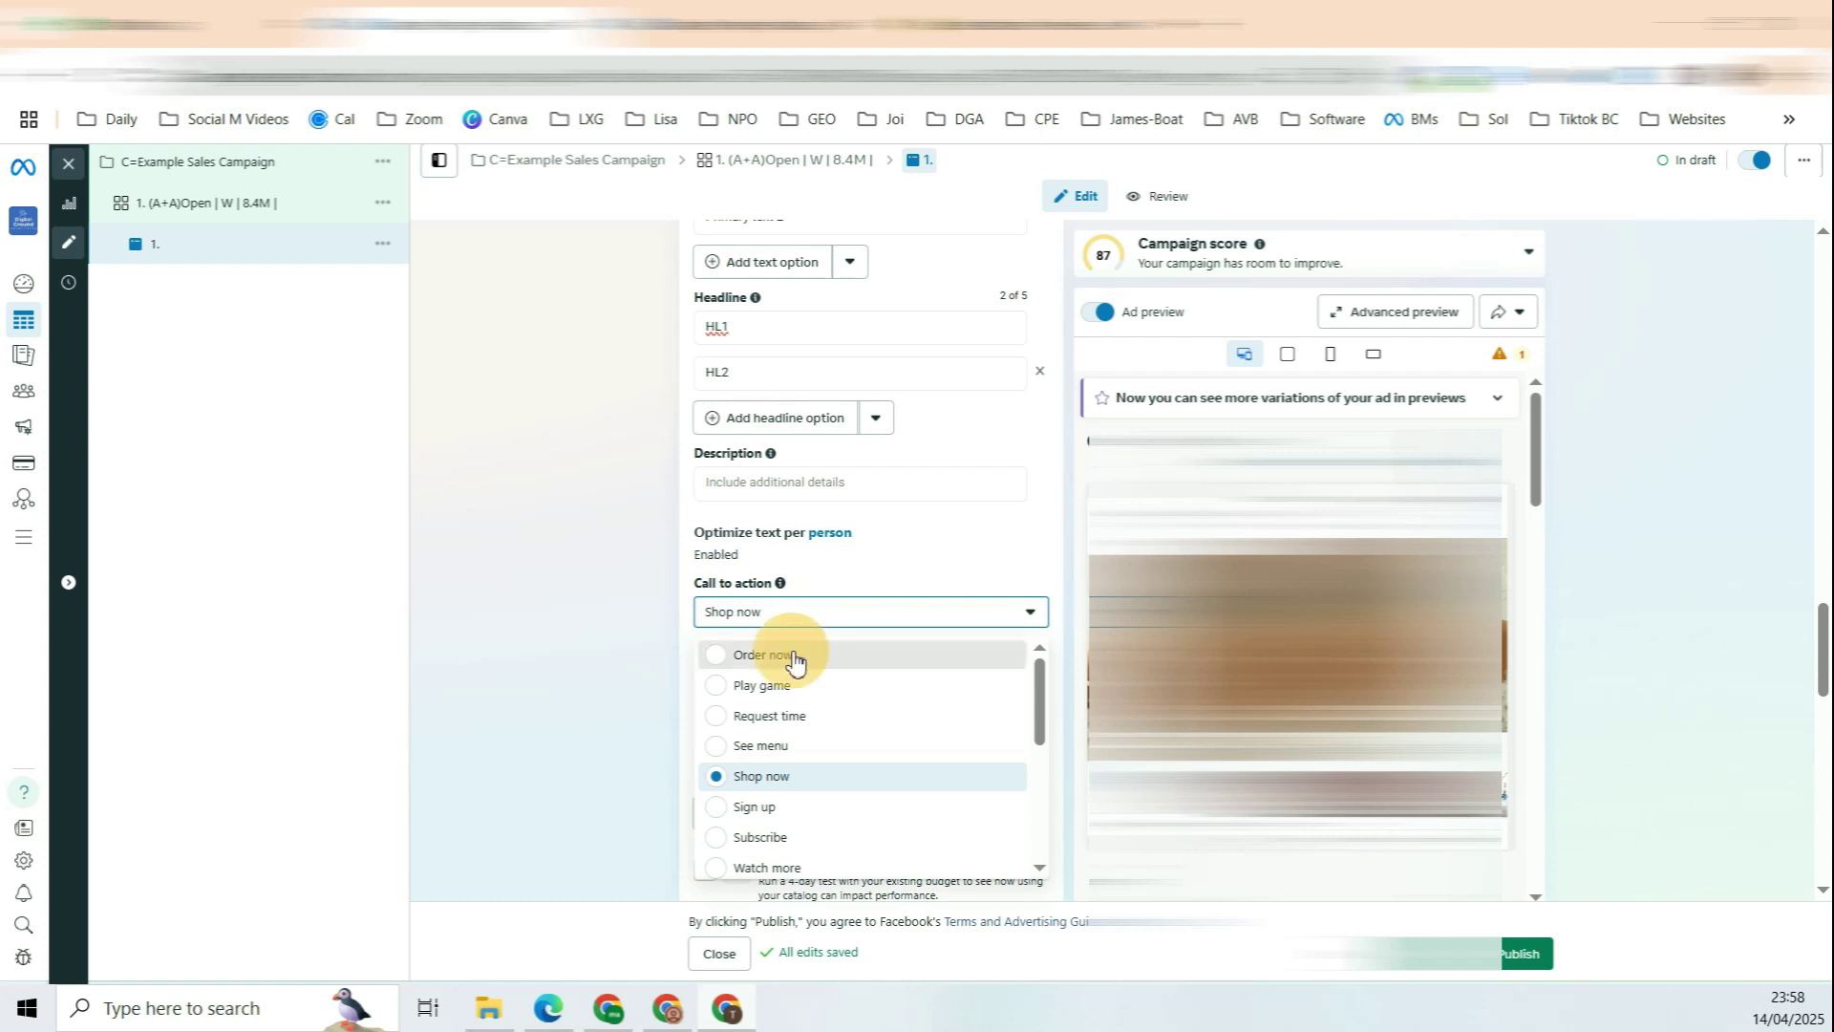
{"action": "left_click", "coordinate": [778, 654]}
{"action": "scroll", "coordinate": [933, 477], "scroll_direction": "down", "scroll_amount": 5}
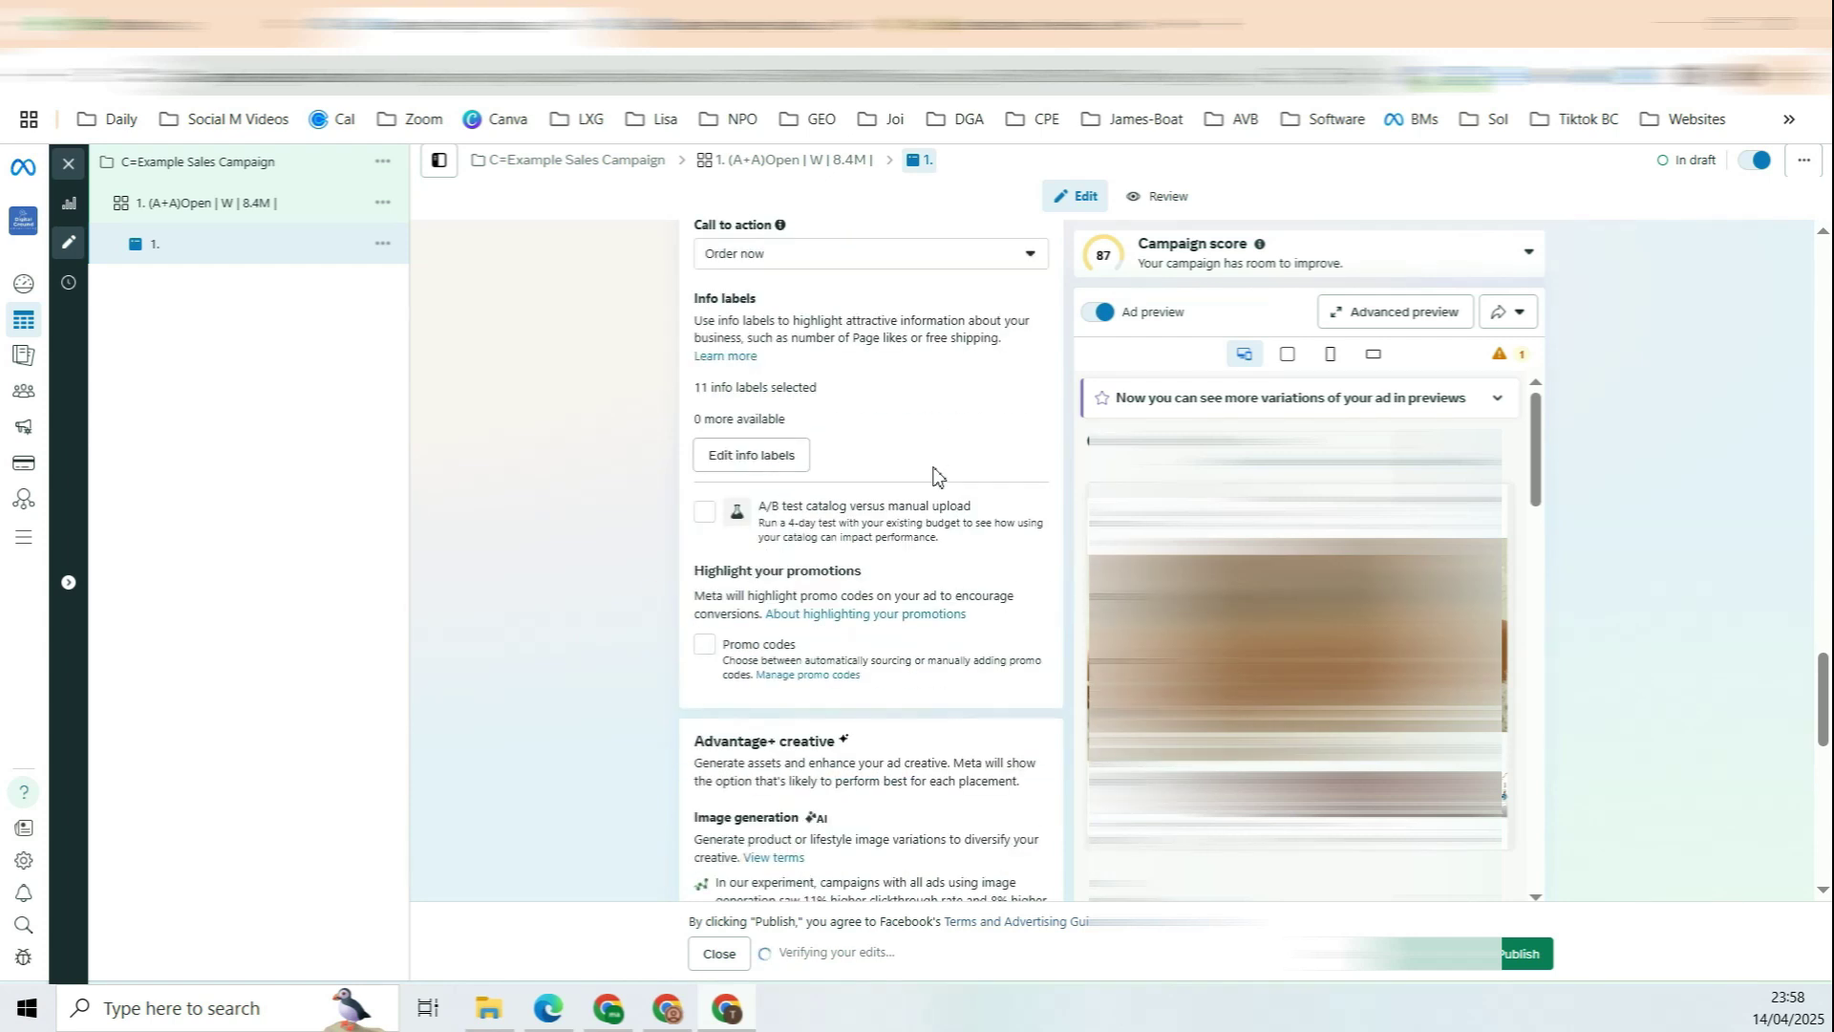
{"action": "scroll", "coordinate": [792, 623], "scroll_direction": "down", "scroll_amount": 4}
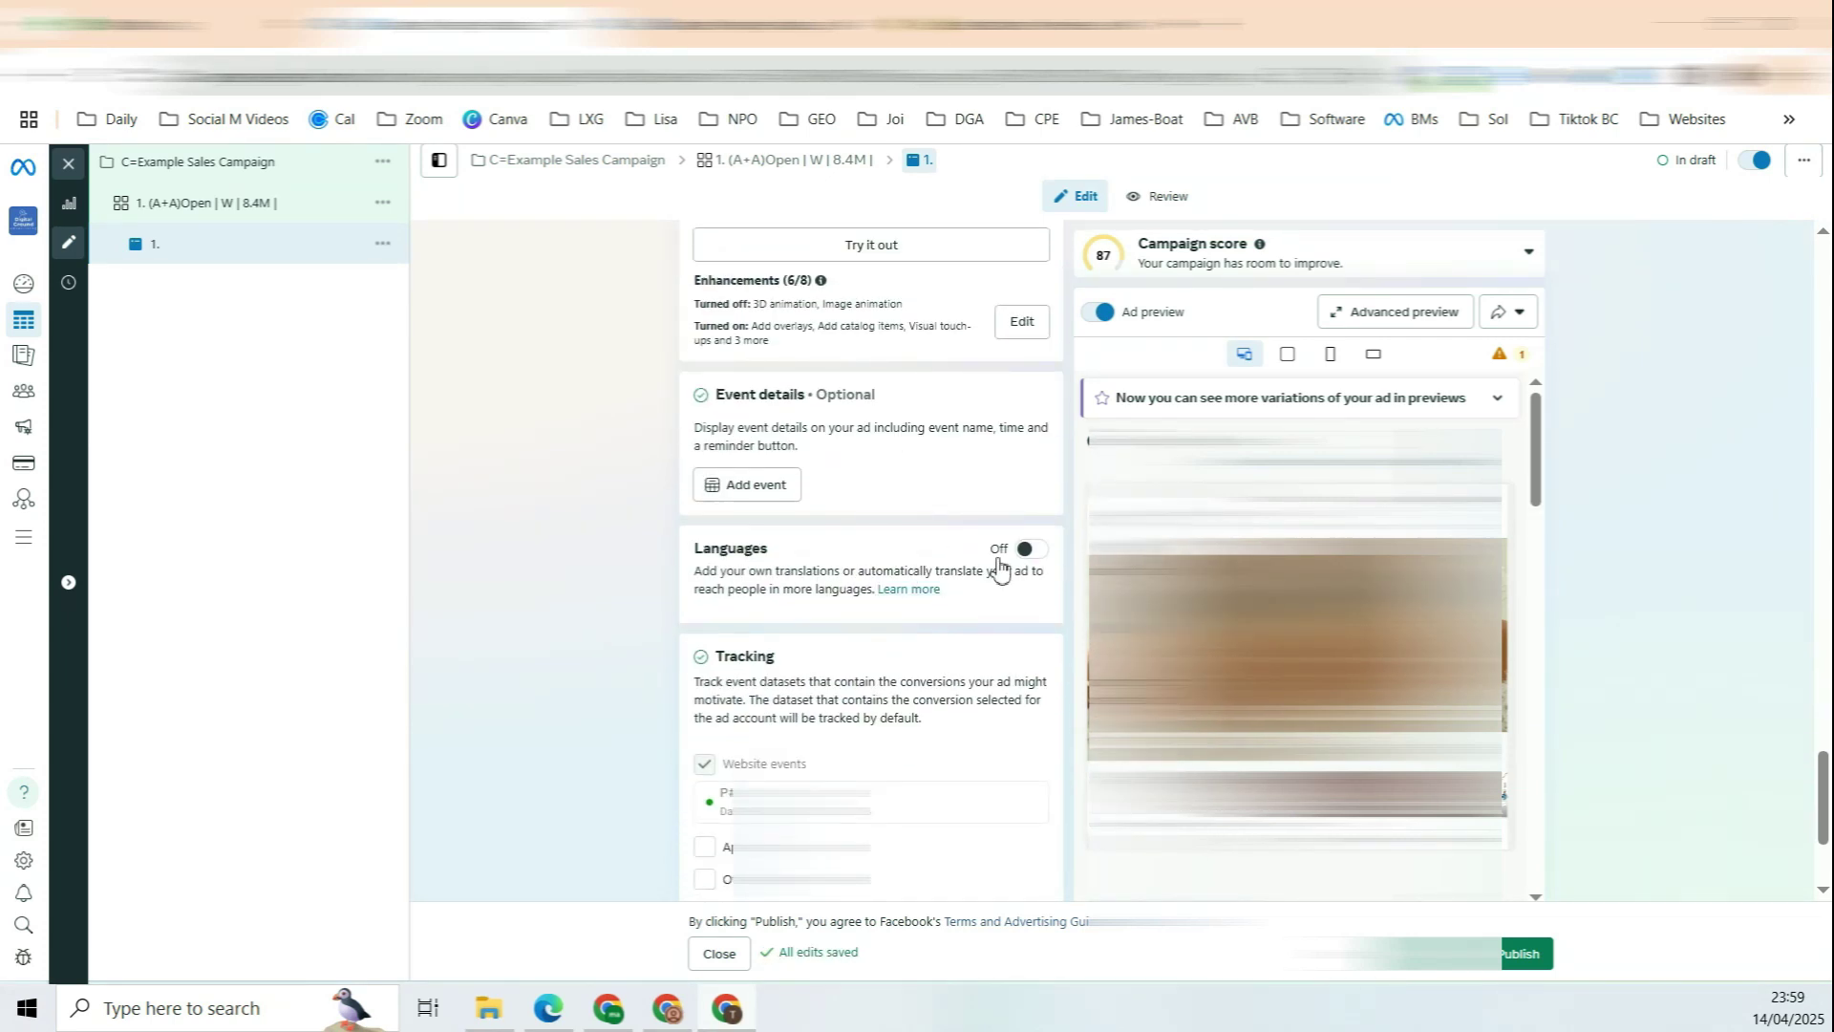
{"action": "scroll", "coordinate": [1023, 559], "scroll_direction": "down", "scroll_amount": 1}
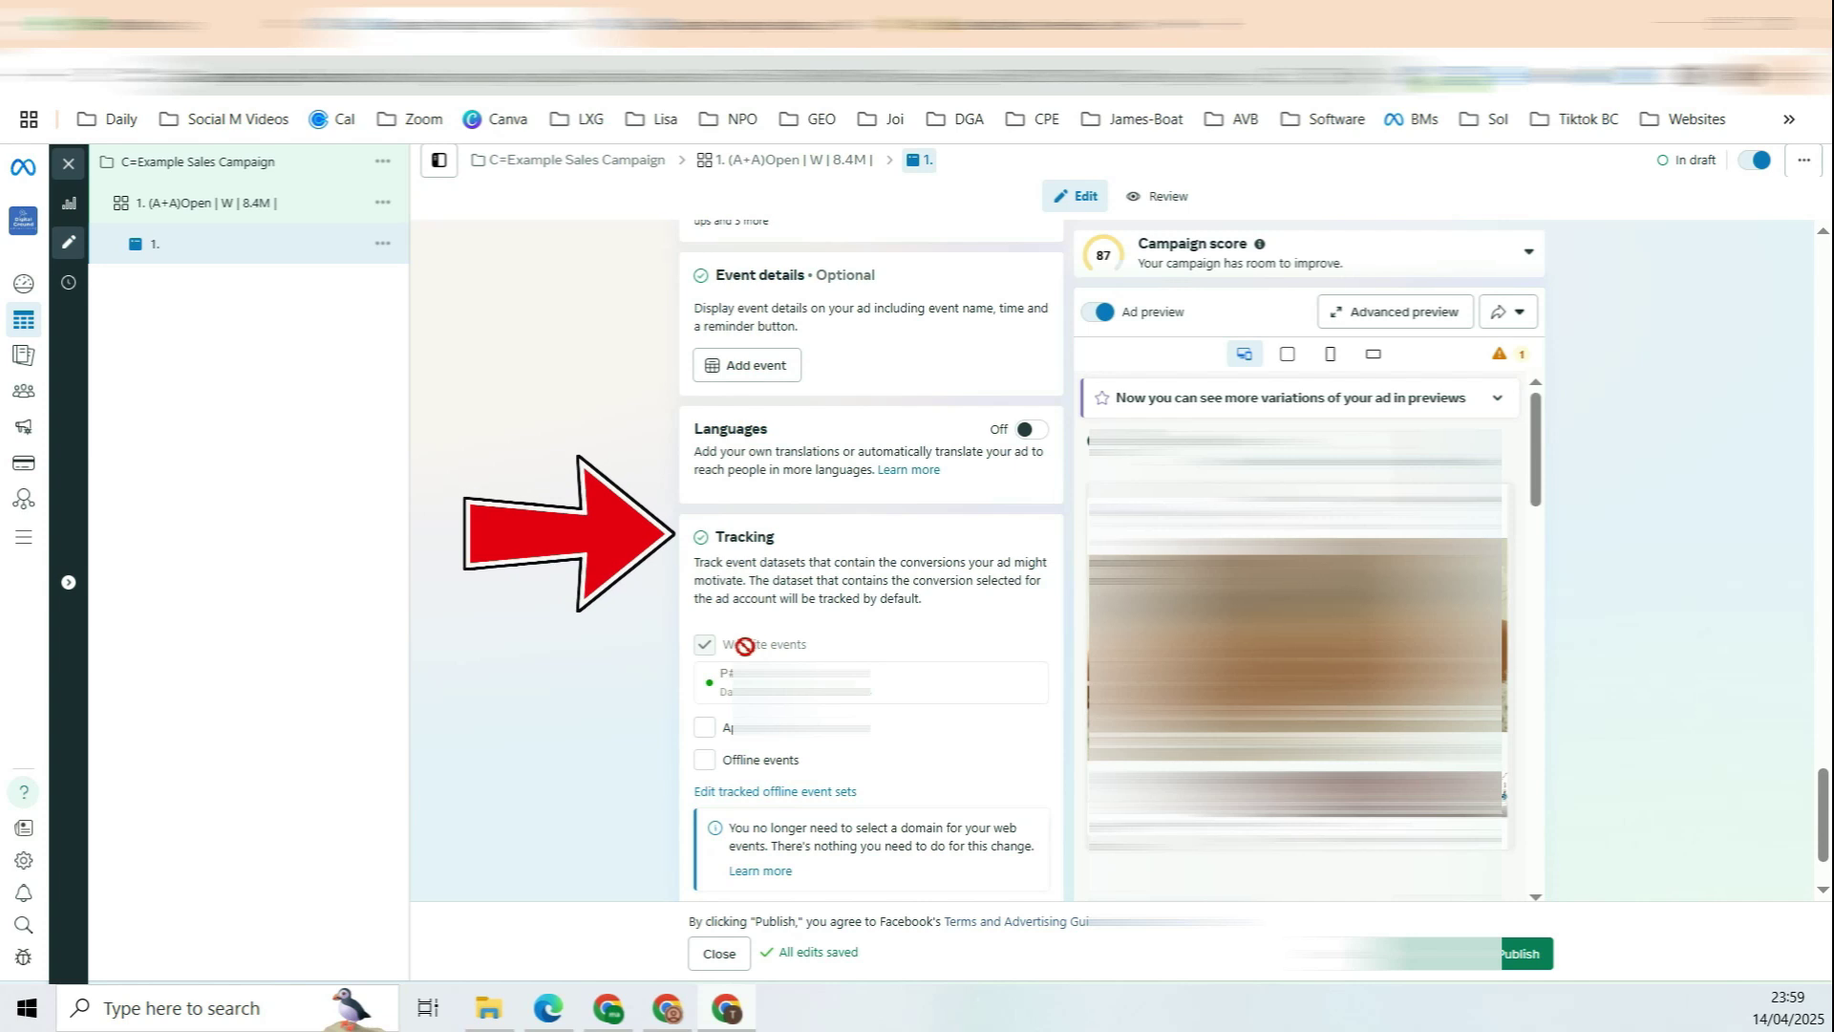
{"action": "left_click_drag", "start_coordinate": [738, 646], "coordinate": [800, 647]}
{"action": "scroll", "coordinate": [755, 660], "scroll_direction": "down", "scroll_amount": 1}
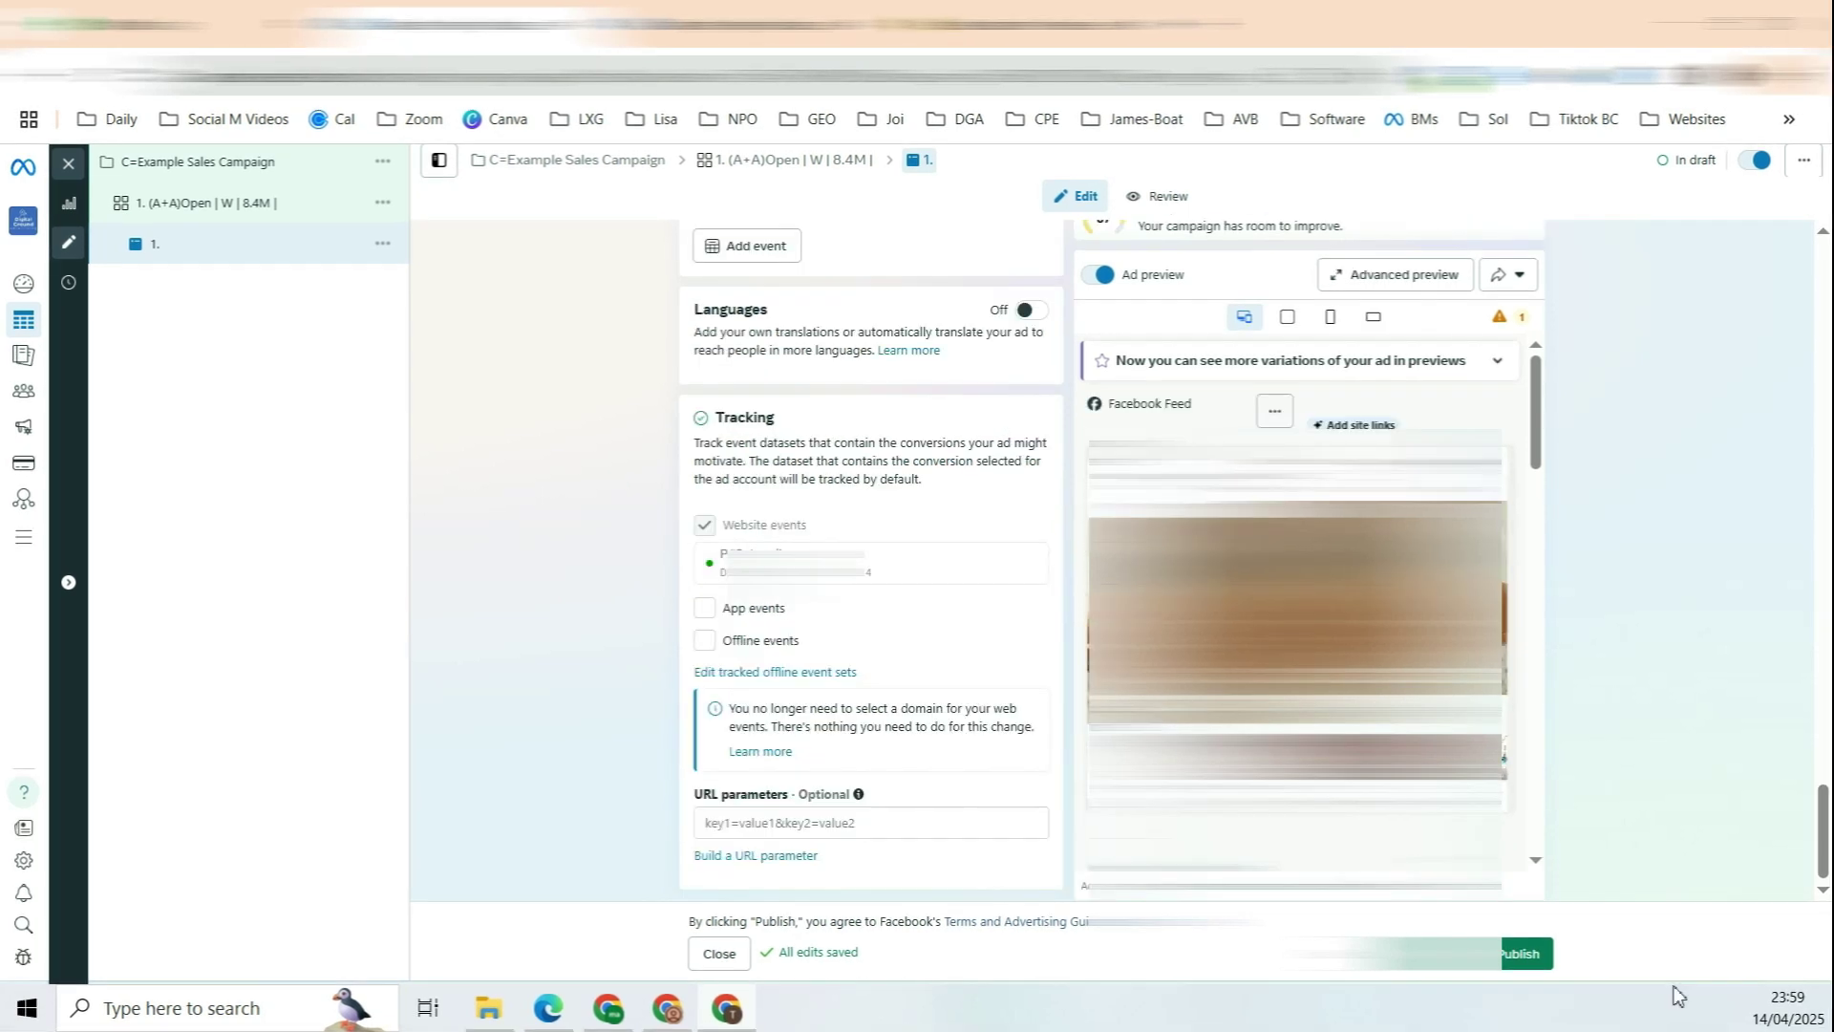
Step: Publish the ad as '1. Girl without face', close the editor, and return to Campaigns
{"action": "left_click", "coordinate": [1519, 954]}
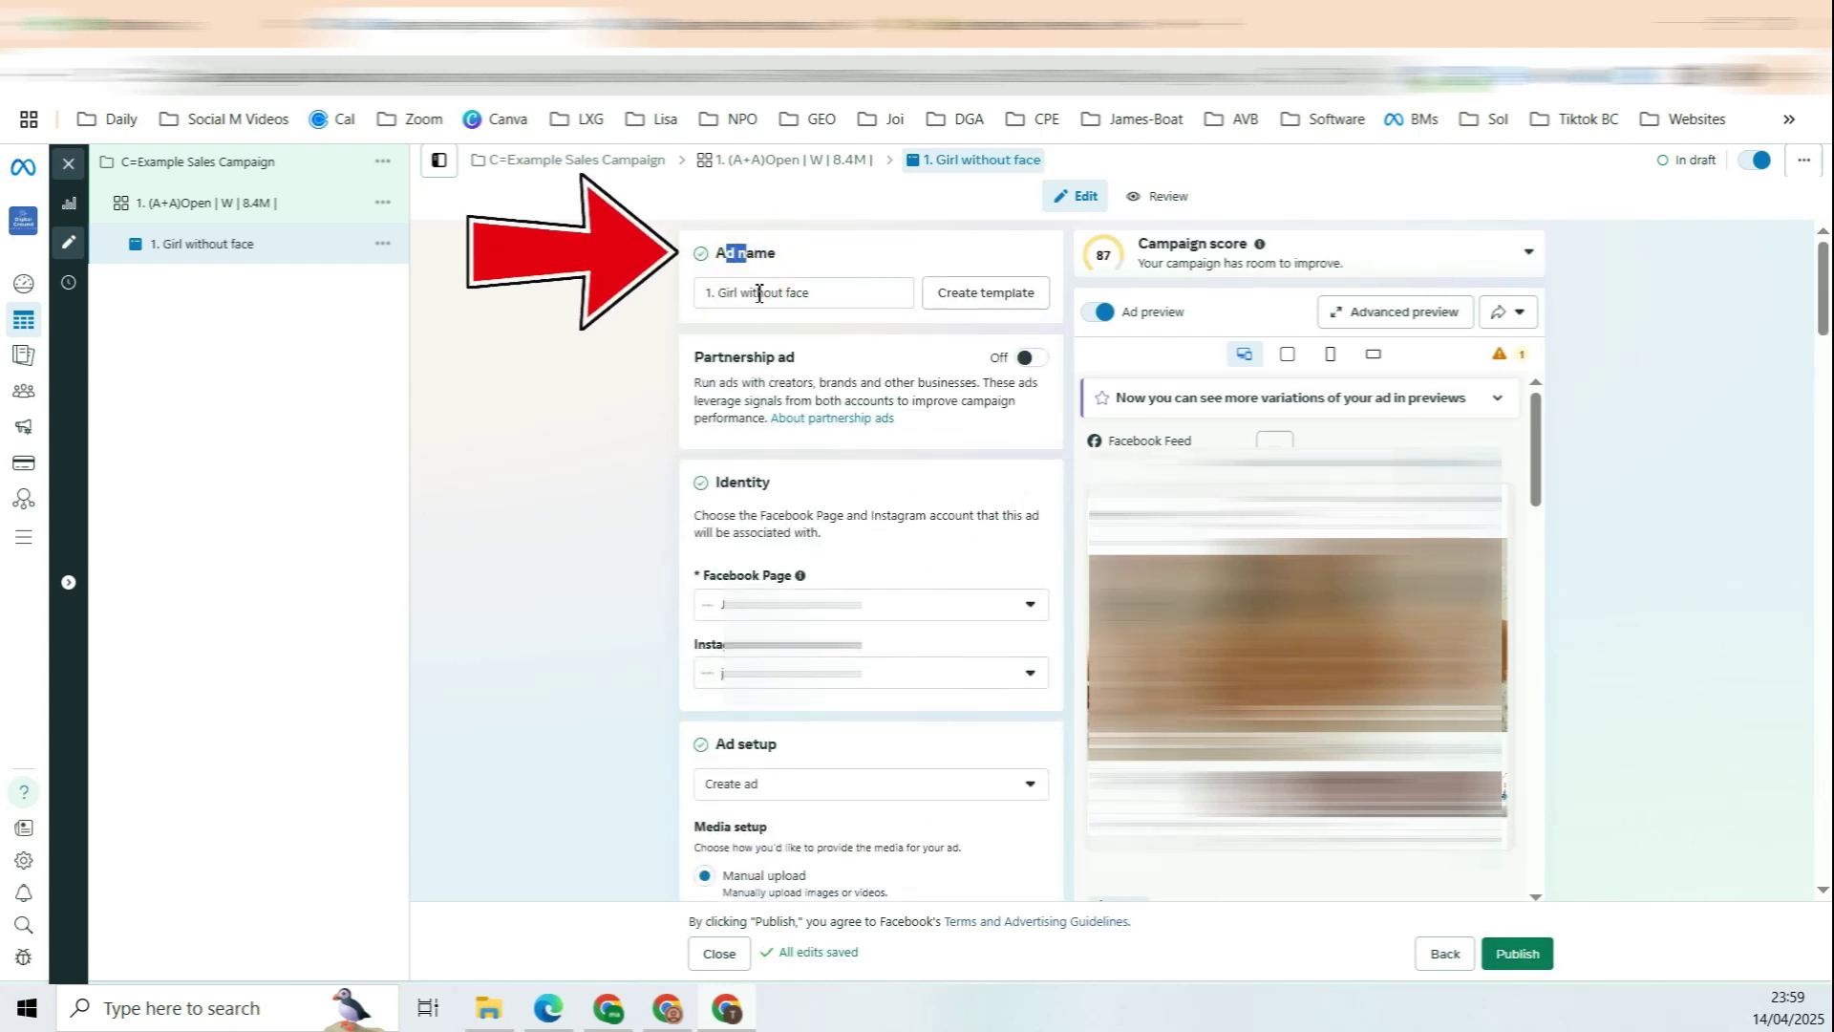
{"action": "left_click_drag", "start_coordinate": [757, 293], "coordinate": [712, 294]}
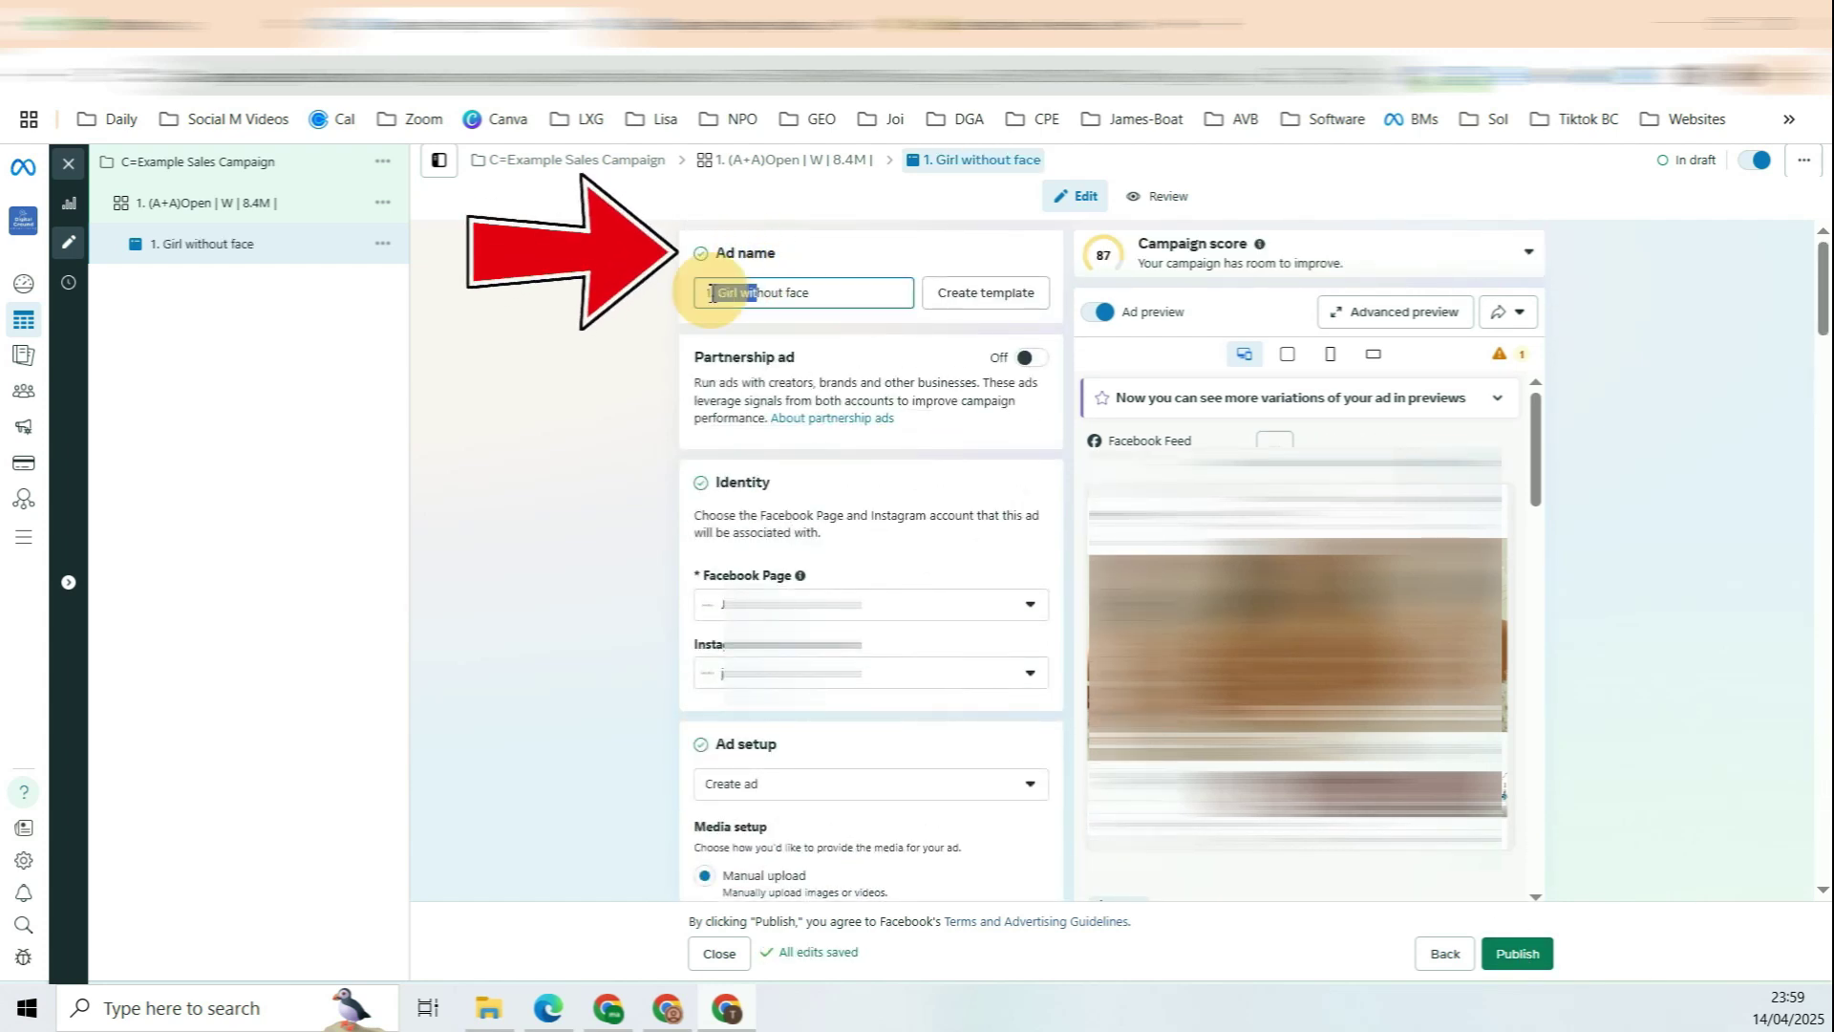
{"action": "left_click", "coordinate": [719, 297]}
{"action": "left_click_drag", "start_coordinate": [716, 291], "coordinate": [808, 291]}
{"action": "left_click", "coordinate": [822, 292]}
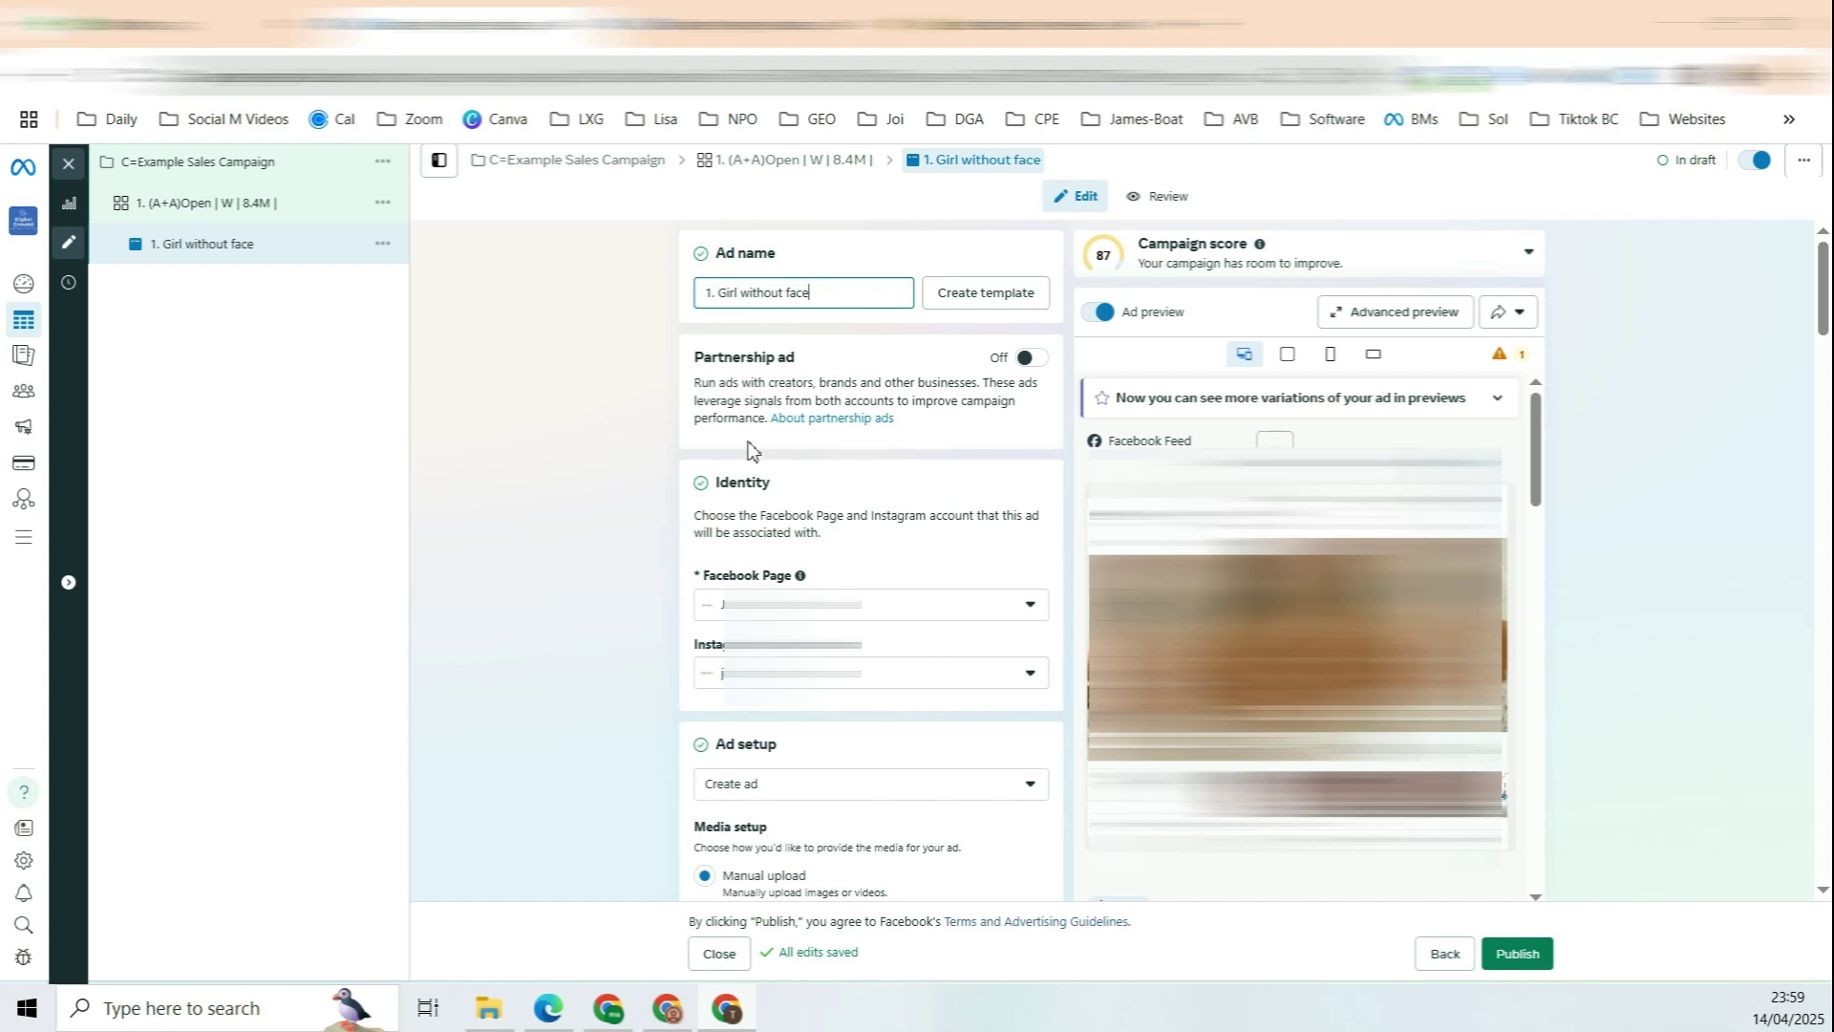
{"action": "left_click_drag", "start_coordinate": [808, 291], "coordinate": [751, 293]}
{"action": "left_click", "coordinate": [621, 380]}
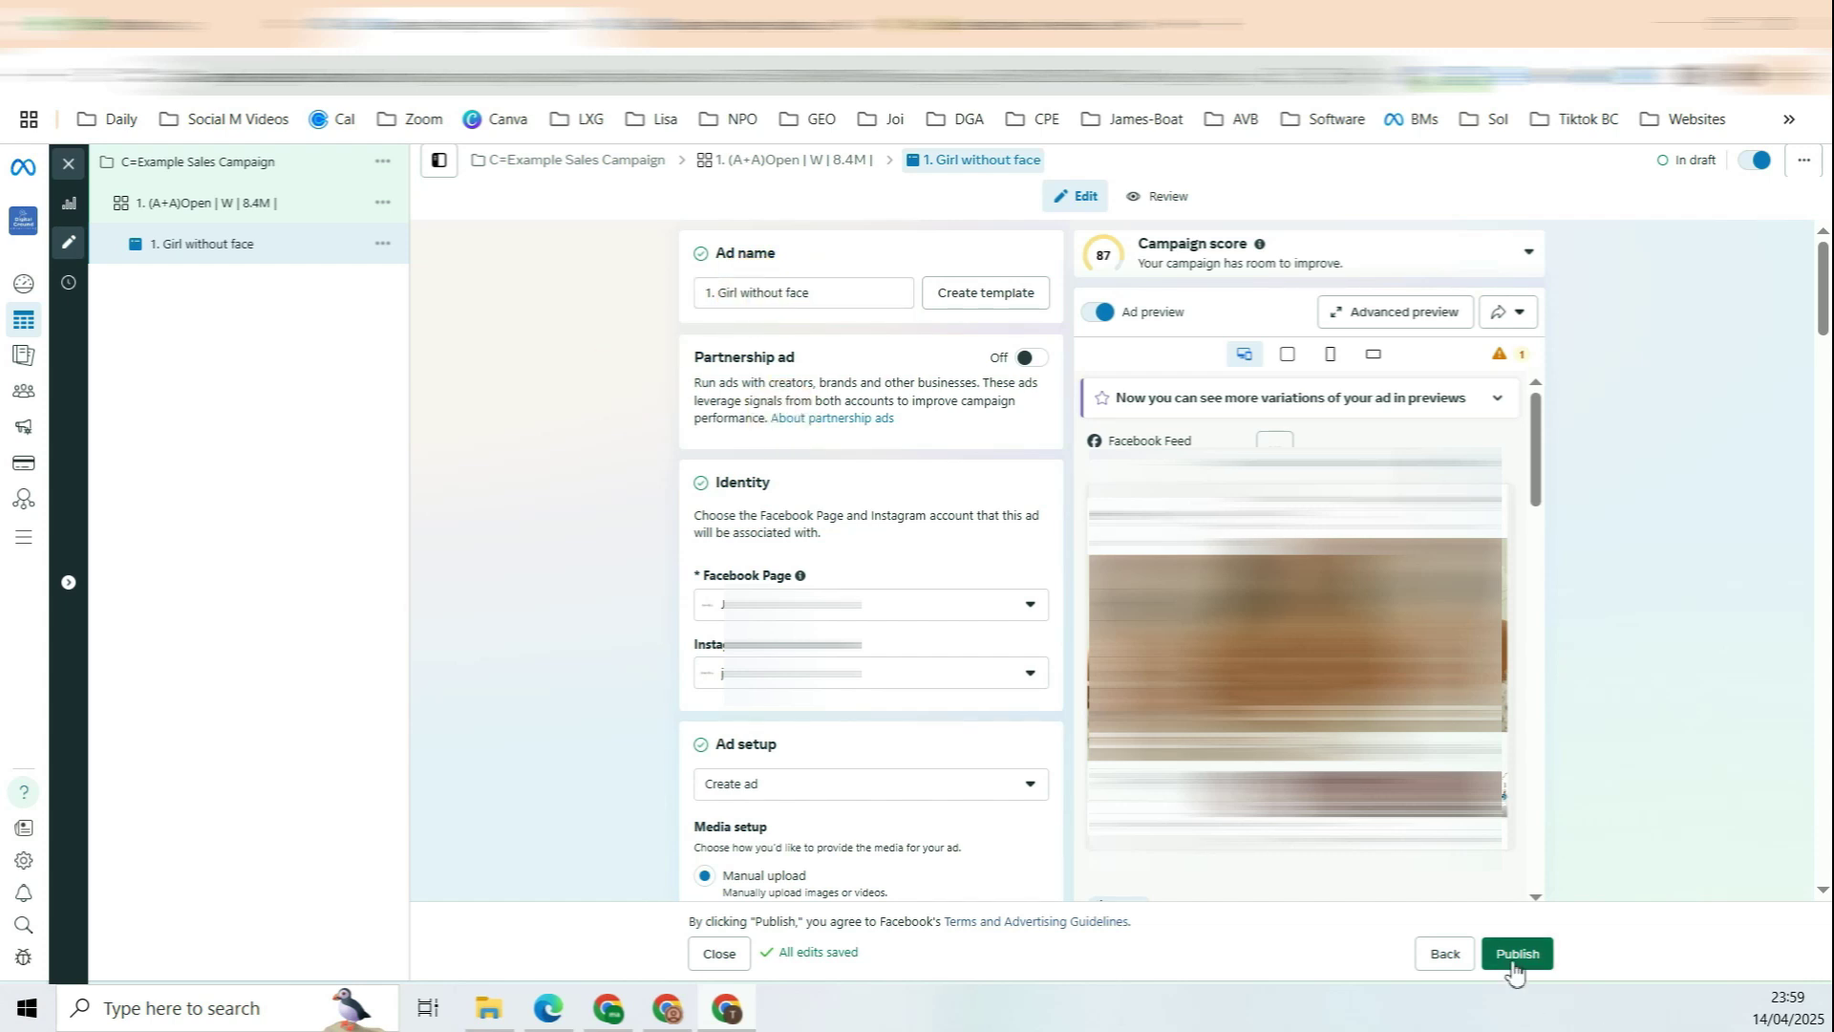
{"action": "left_click", "coordinate": [68, 163]}
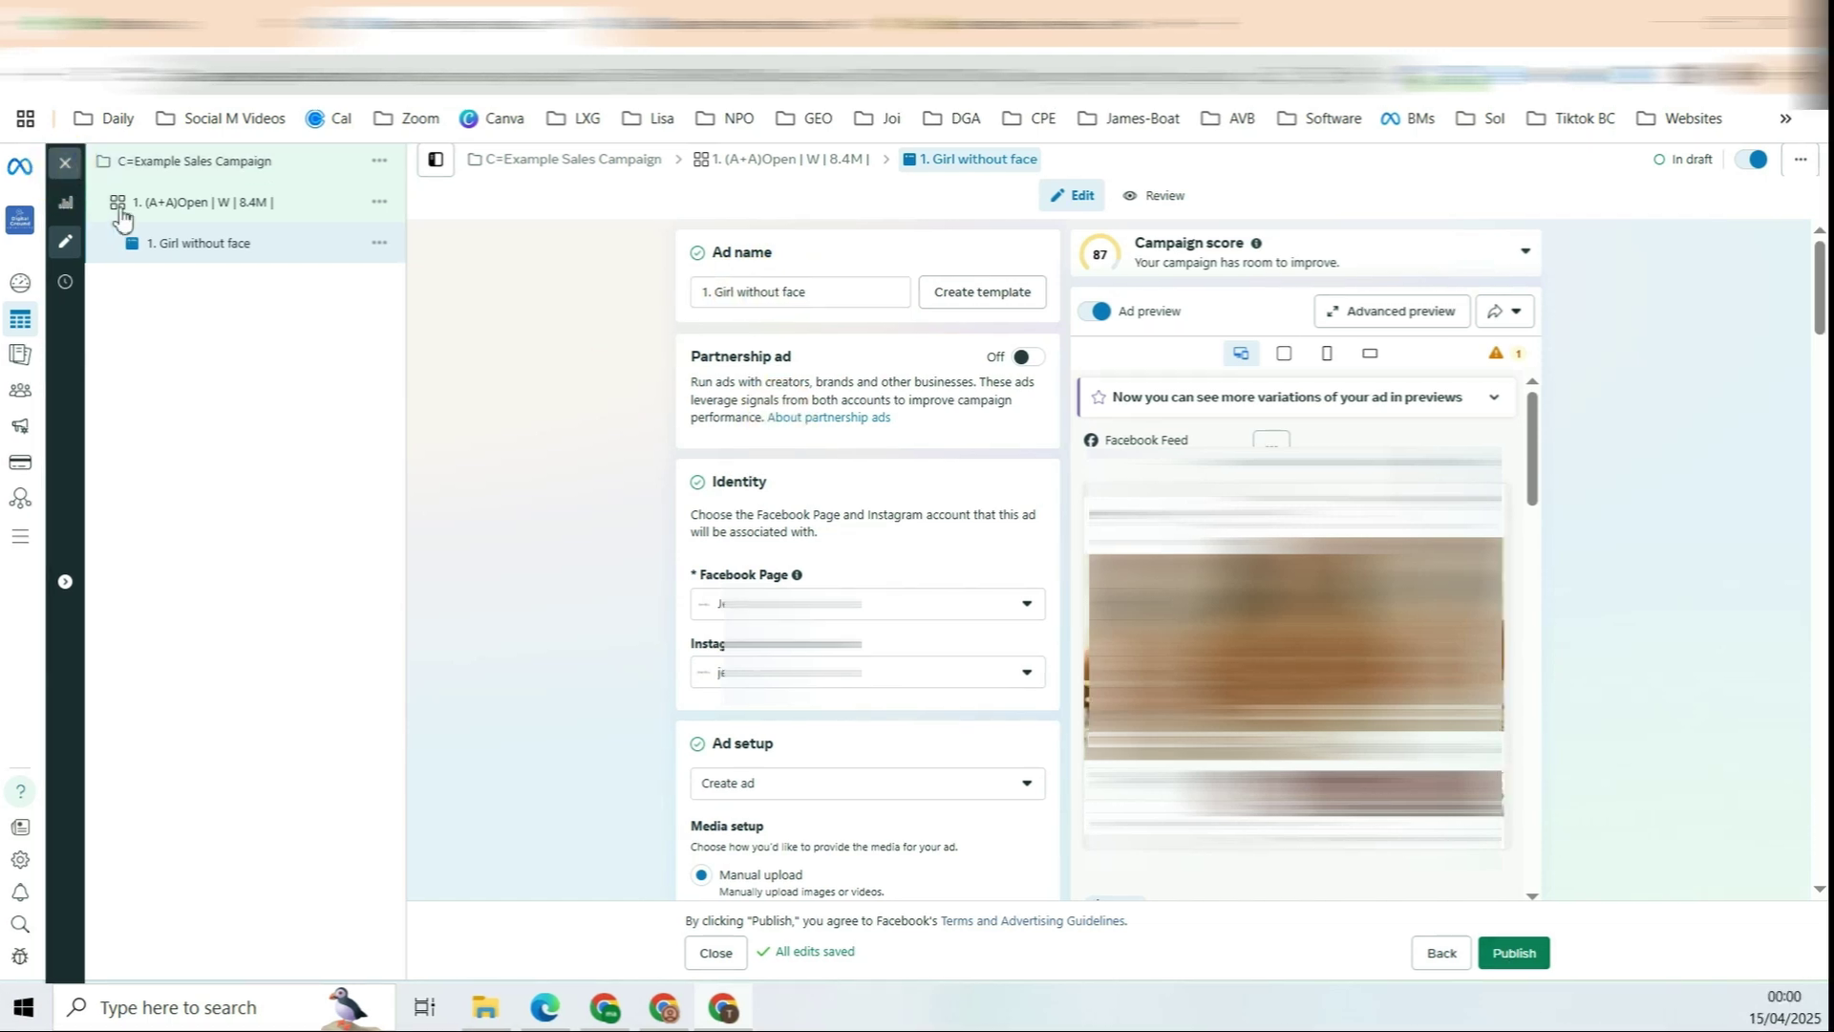
{"action": "left_click", "coordinate": [225, 306]}
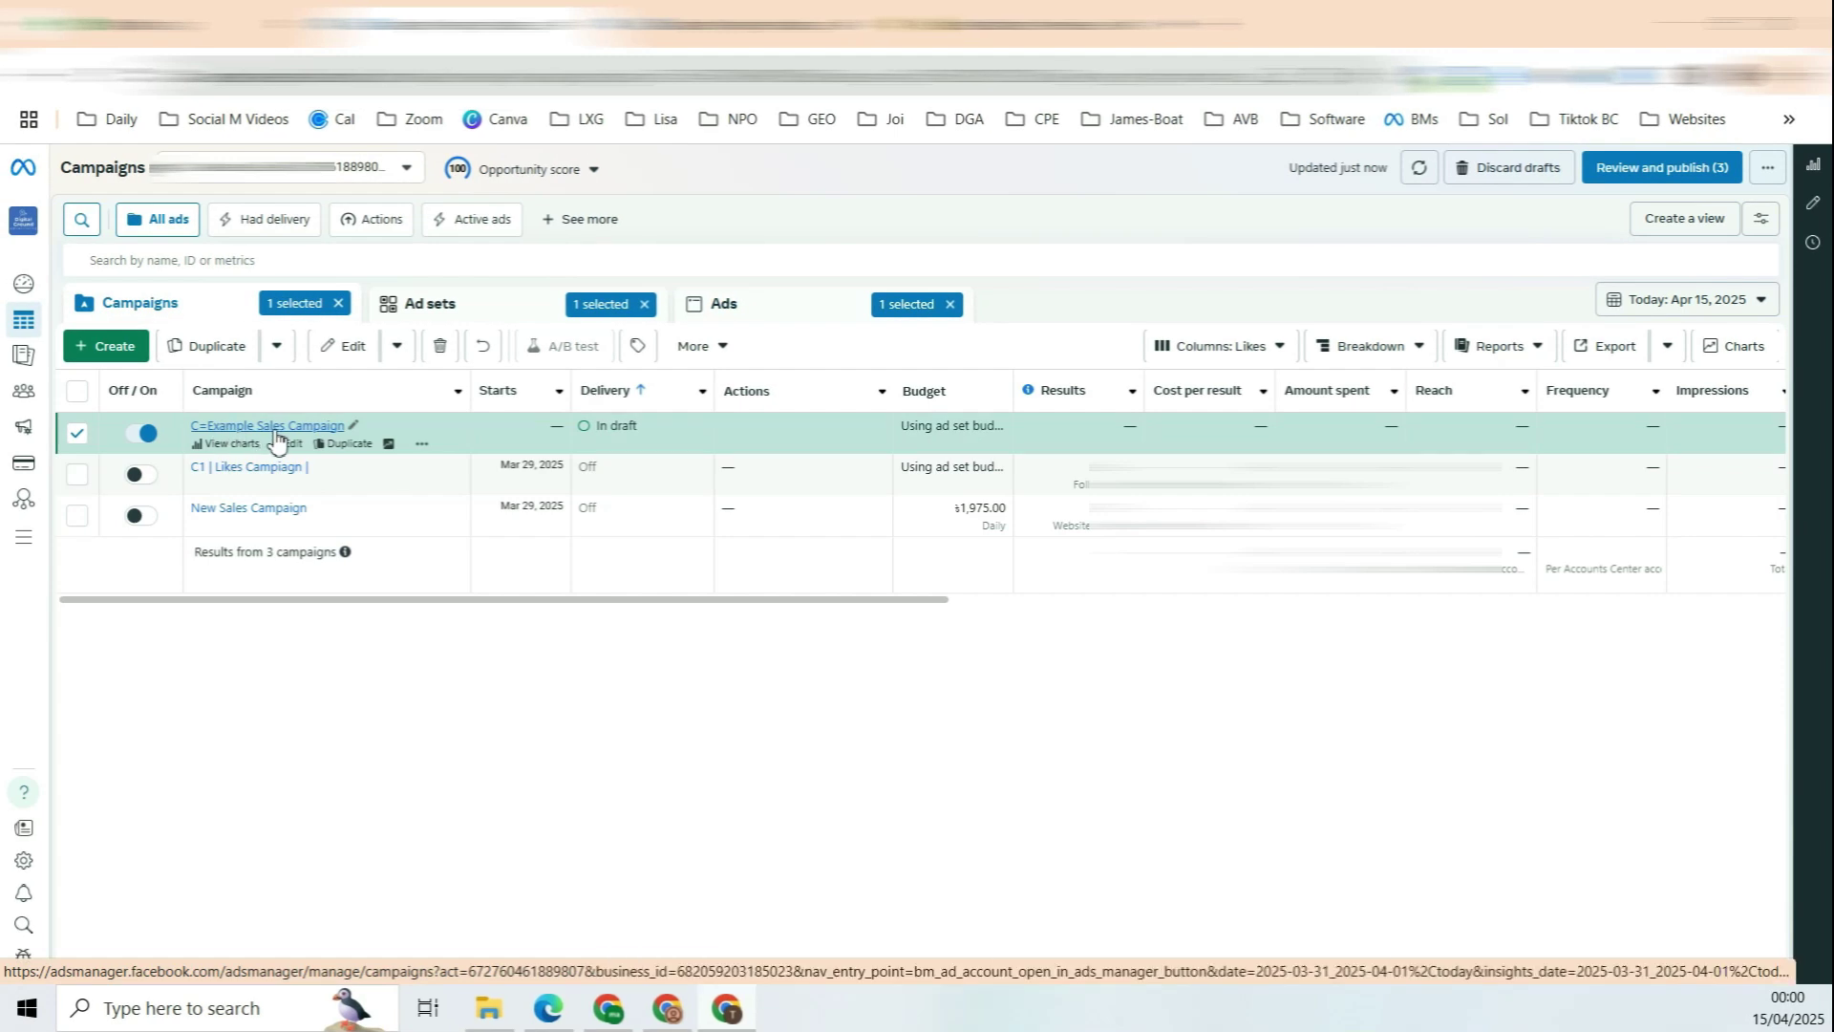
Step: Open C=Example Sales Campaign's Open ad set and duplicate the Girl without face ad there
{"action": "left_click", "coordinate": [275, 432]}
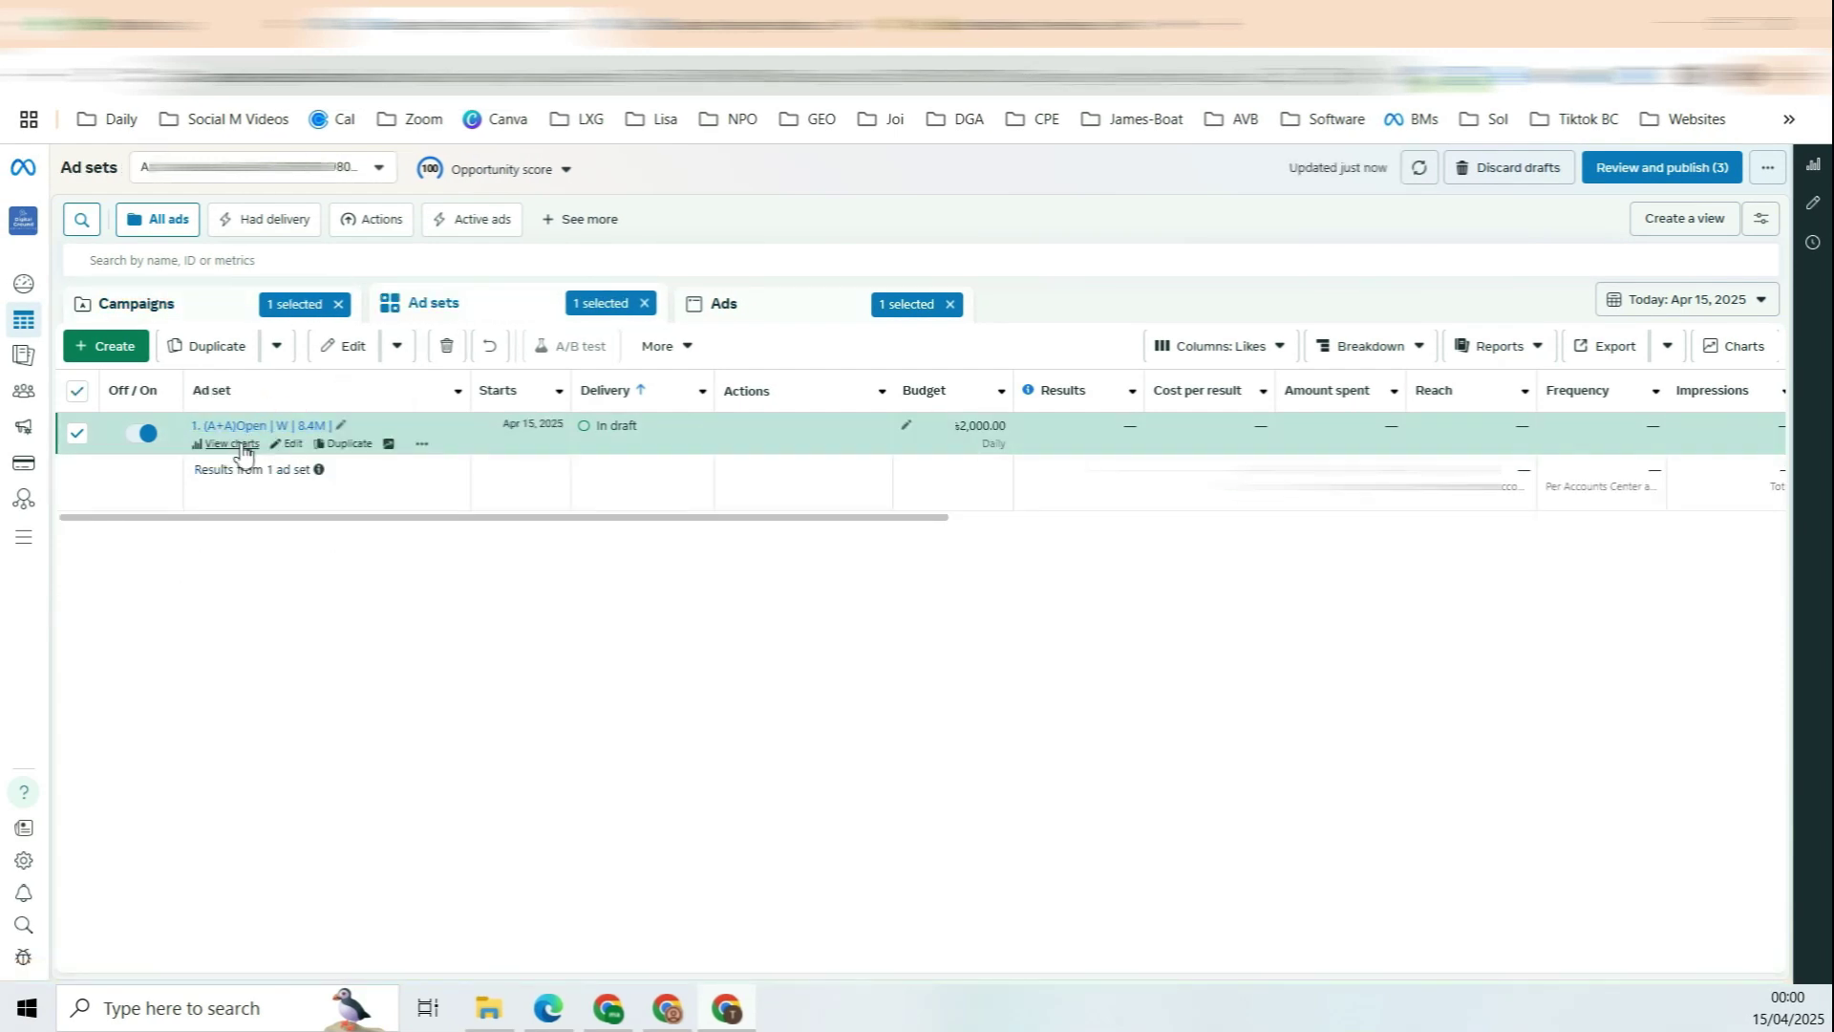
{"action": "left_click", "coordinate": [302, 432]}
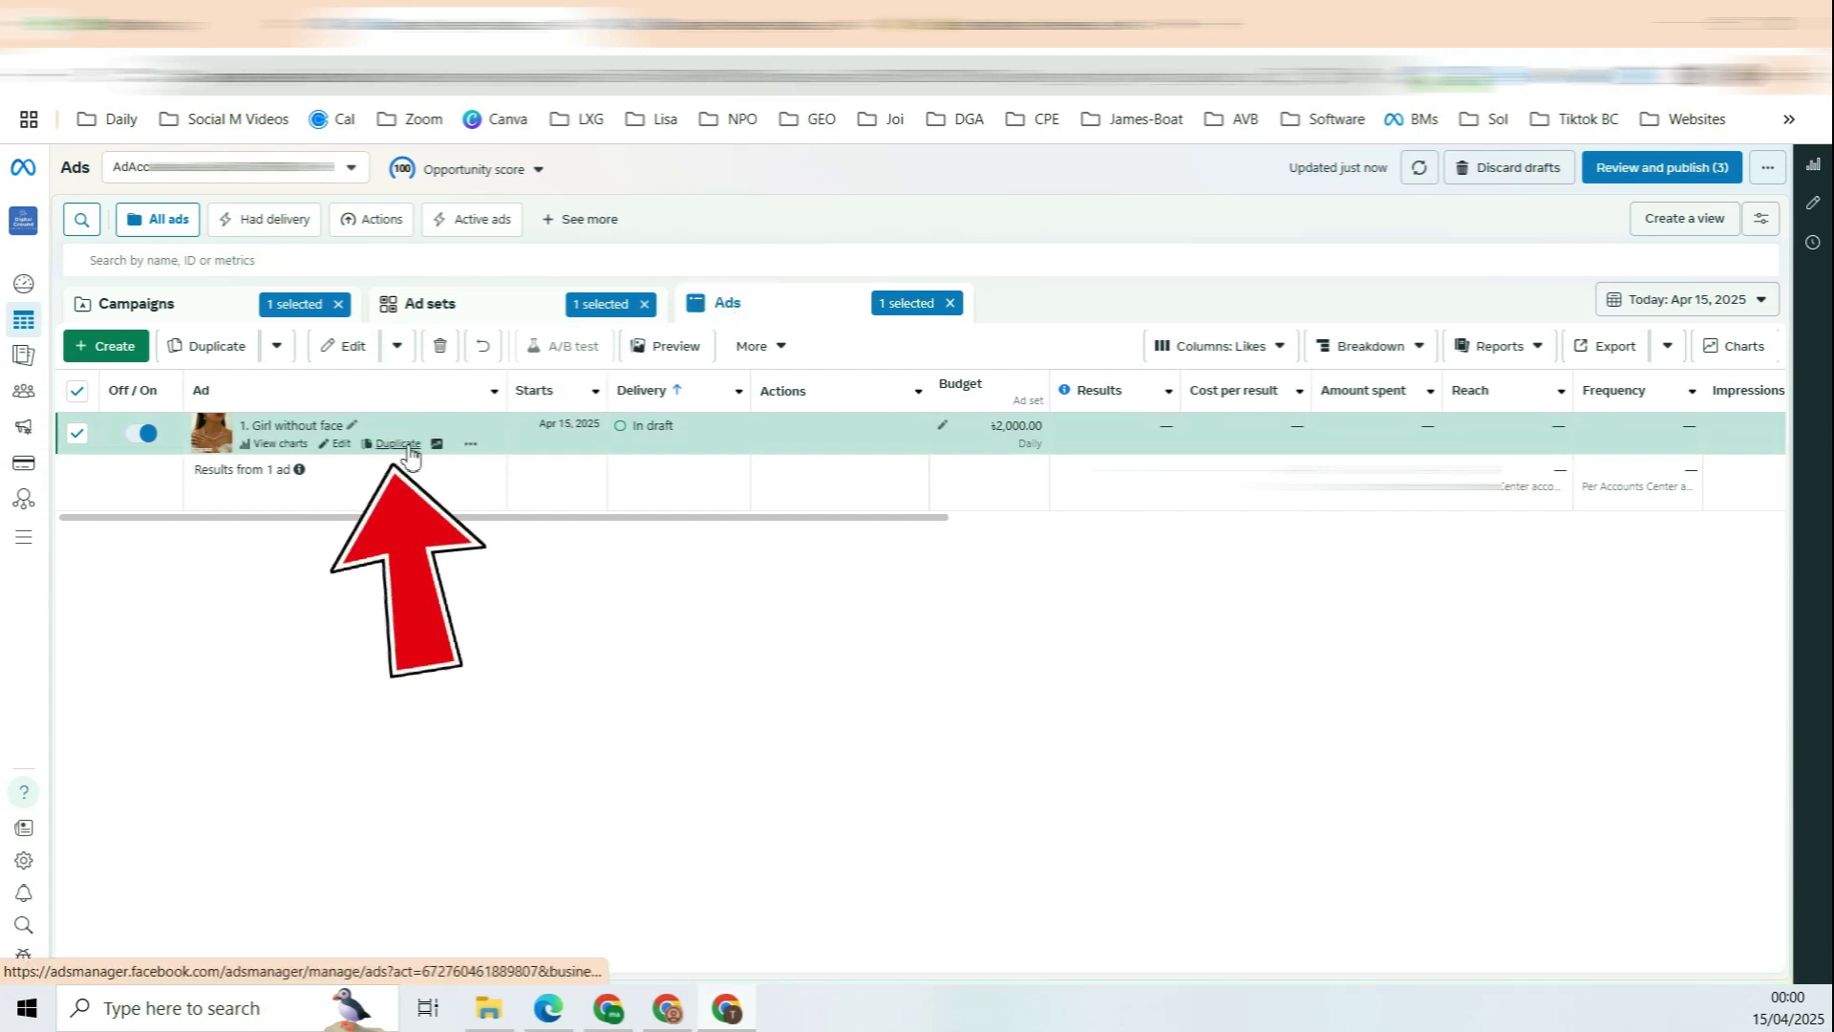
{"action": "left_click", "coordinate": [401, 450]}
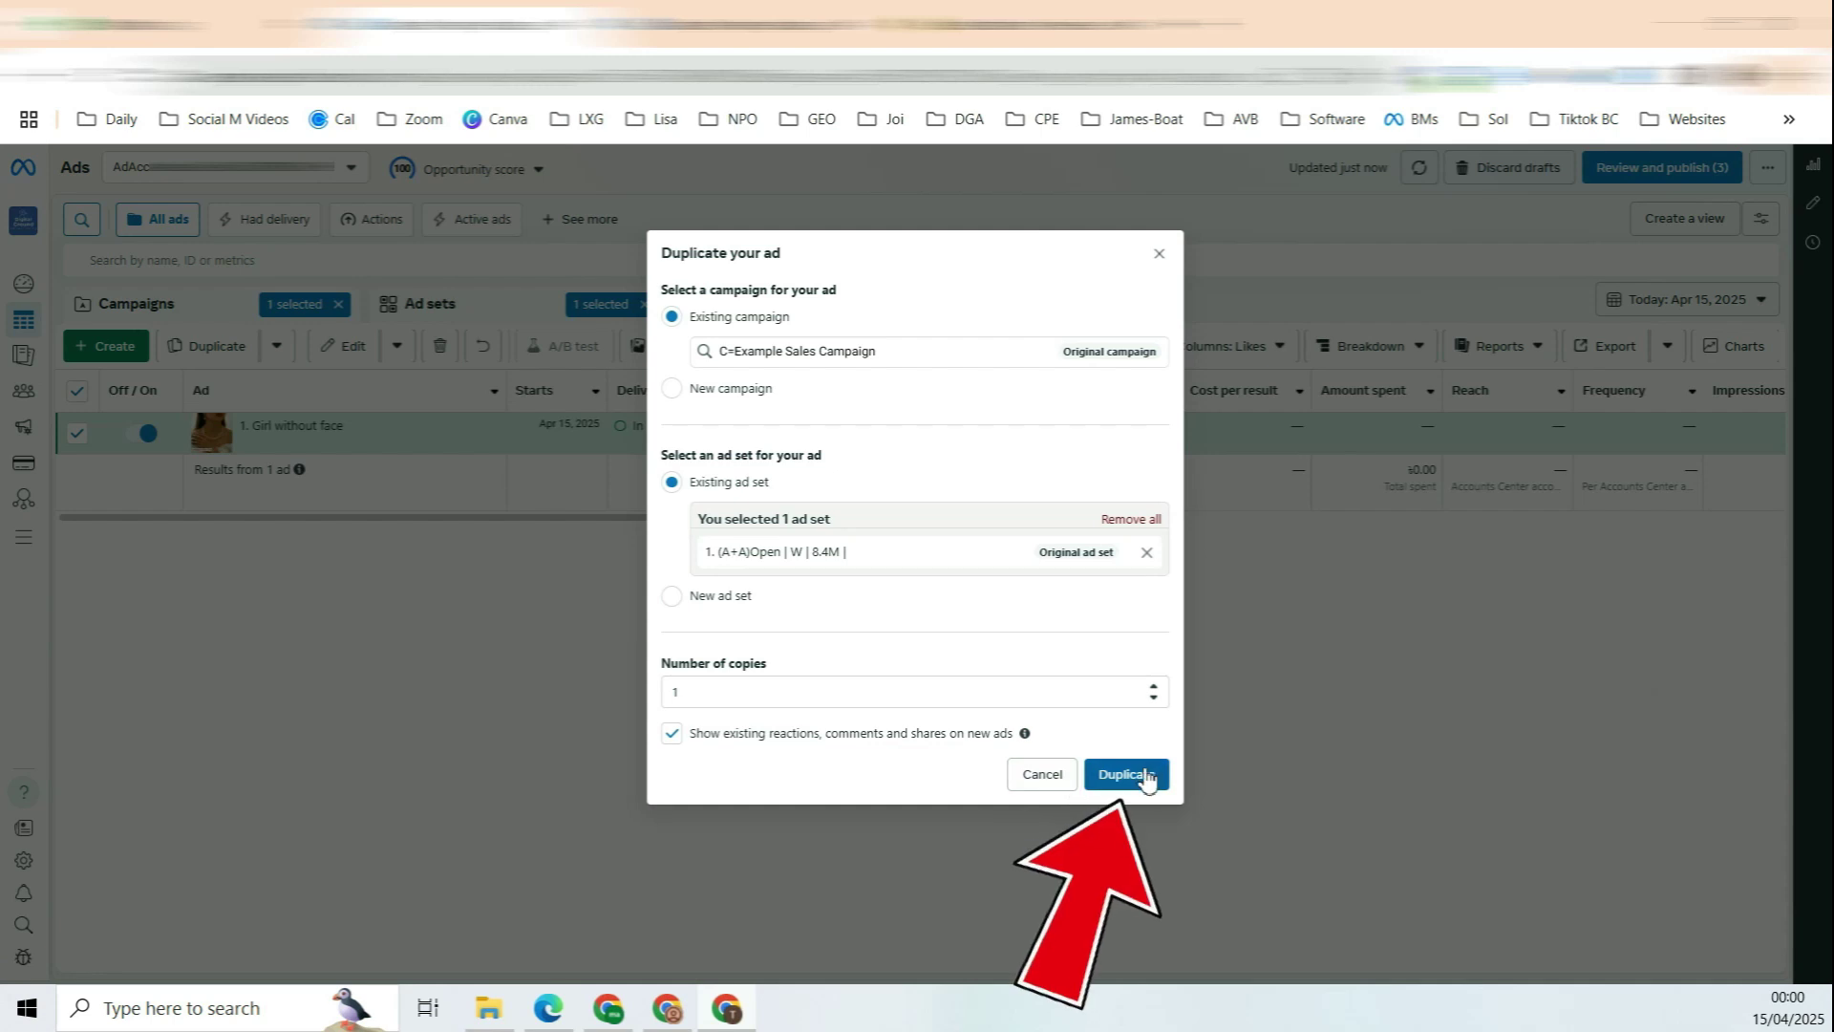
{"action": "left_click", "coordinate": [1131, 774]}
Step: Change the copy's name prefix from 1 to 2
{"action": "left_click", "coordinate": [713, 293]}
{"action": "key", "text": "BackSpace"}
{"action": "type", "text": "2"}
{"action": "left_click", "coordinate": [513, 376]}
{"action": "left_click", "coordinate": [708, 295]}
{"action": "left_click", "coordinate": [553, 392]}
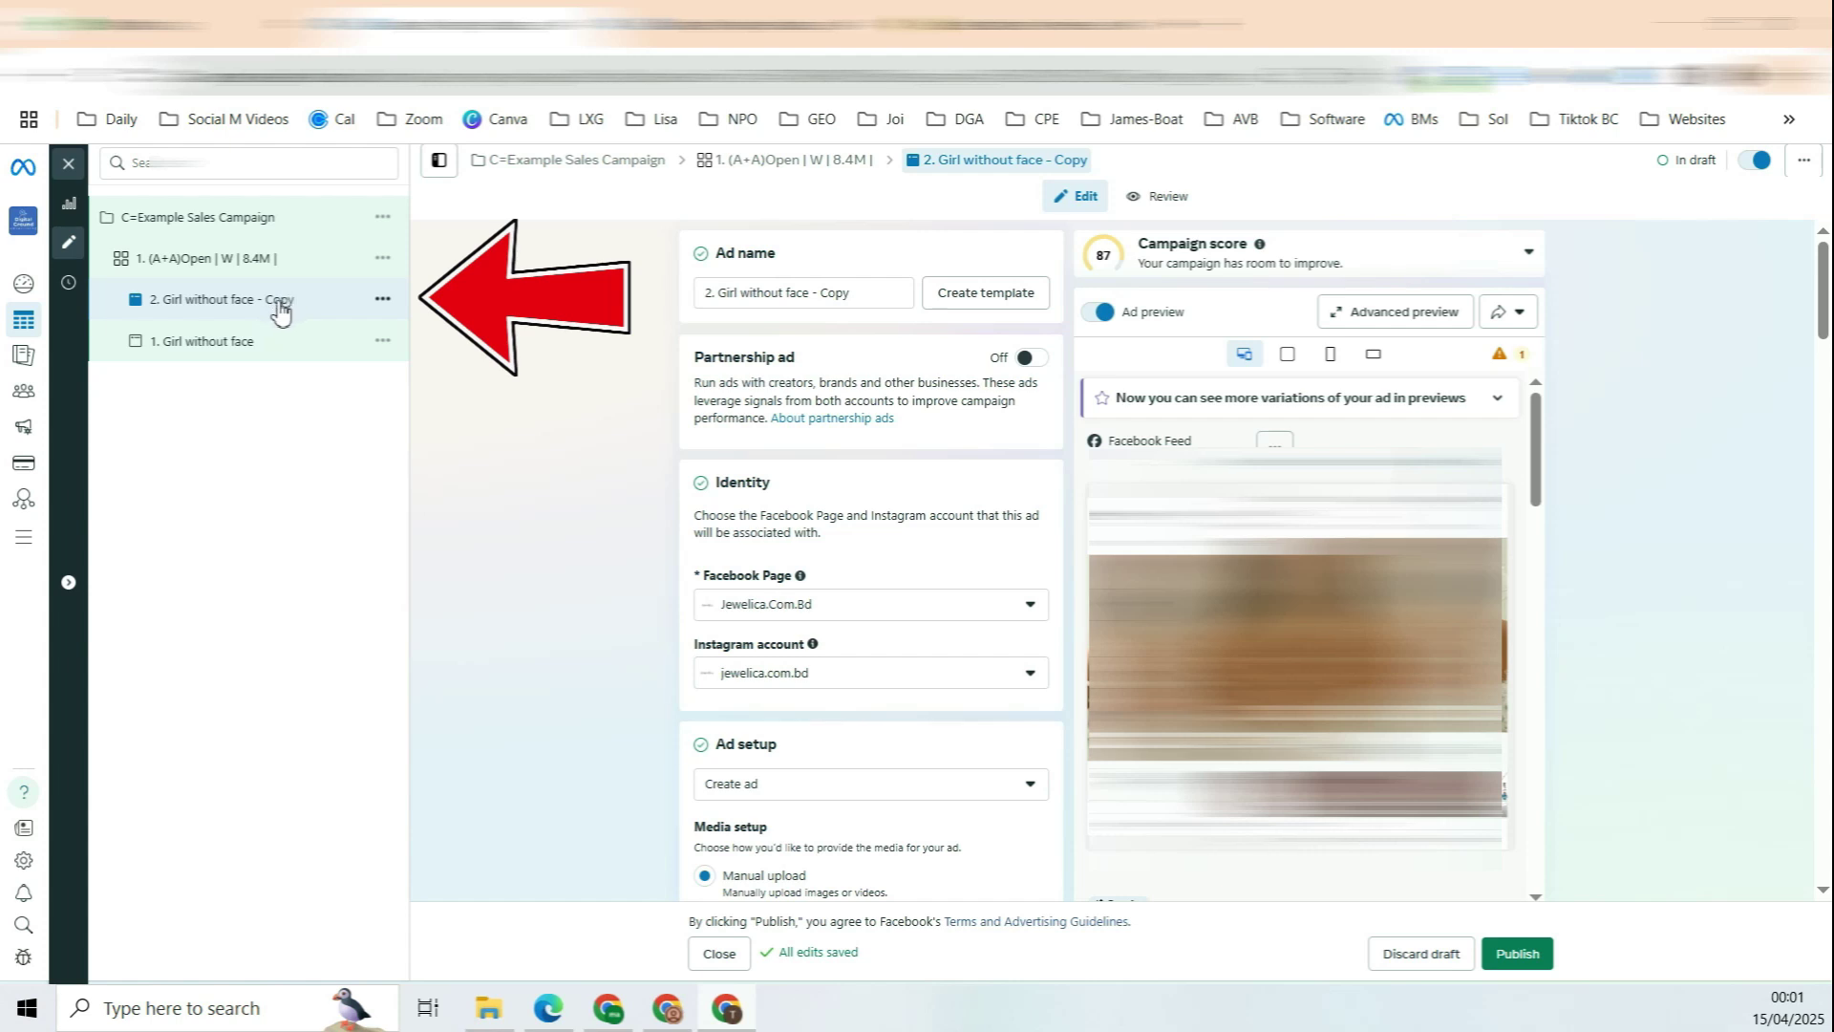
Step: Remove the copied ad's image and pick the untitled_105 earring photo as new media
{"action": "mouse_move", "coordinate": [699, 294]}
{"action": "left_mouse_down"}
{"action": "mouse_move", "coordinate": [707, 328]}
{"action": "mouse_move", "coordinate": [712, 306]}
{"action": "left_mouse_up"}
{"action": "scroll", "coordinate": [801, 351], "scroll_direction": "down", "scroll_amount": 12}
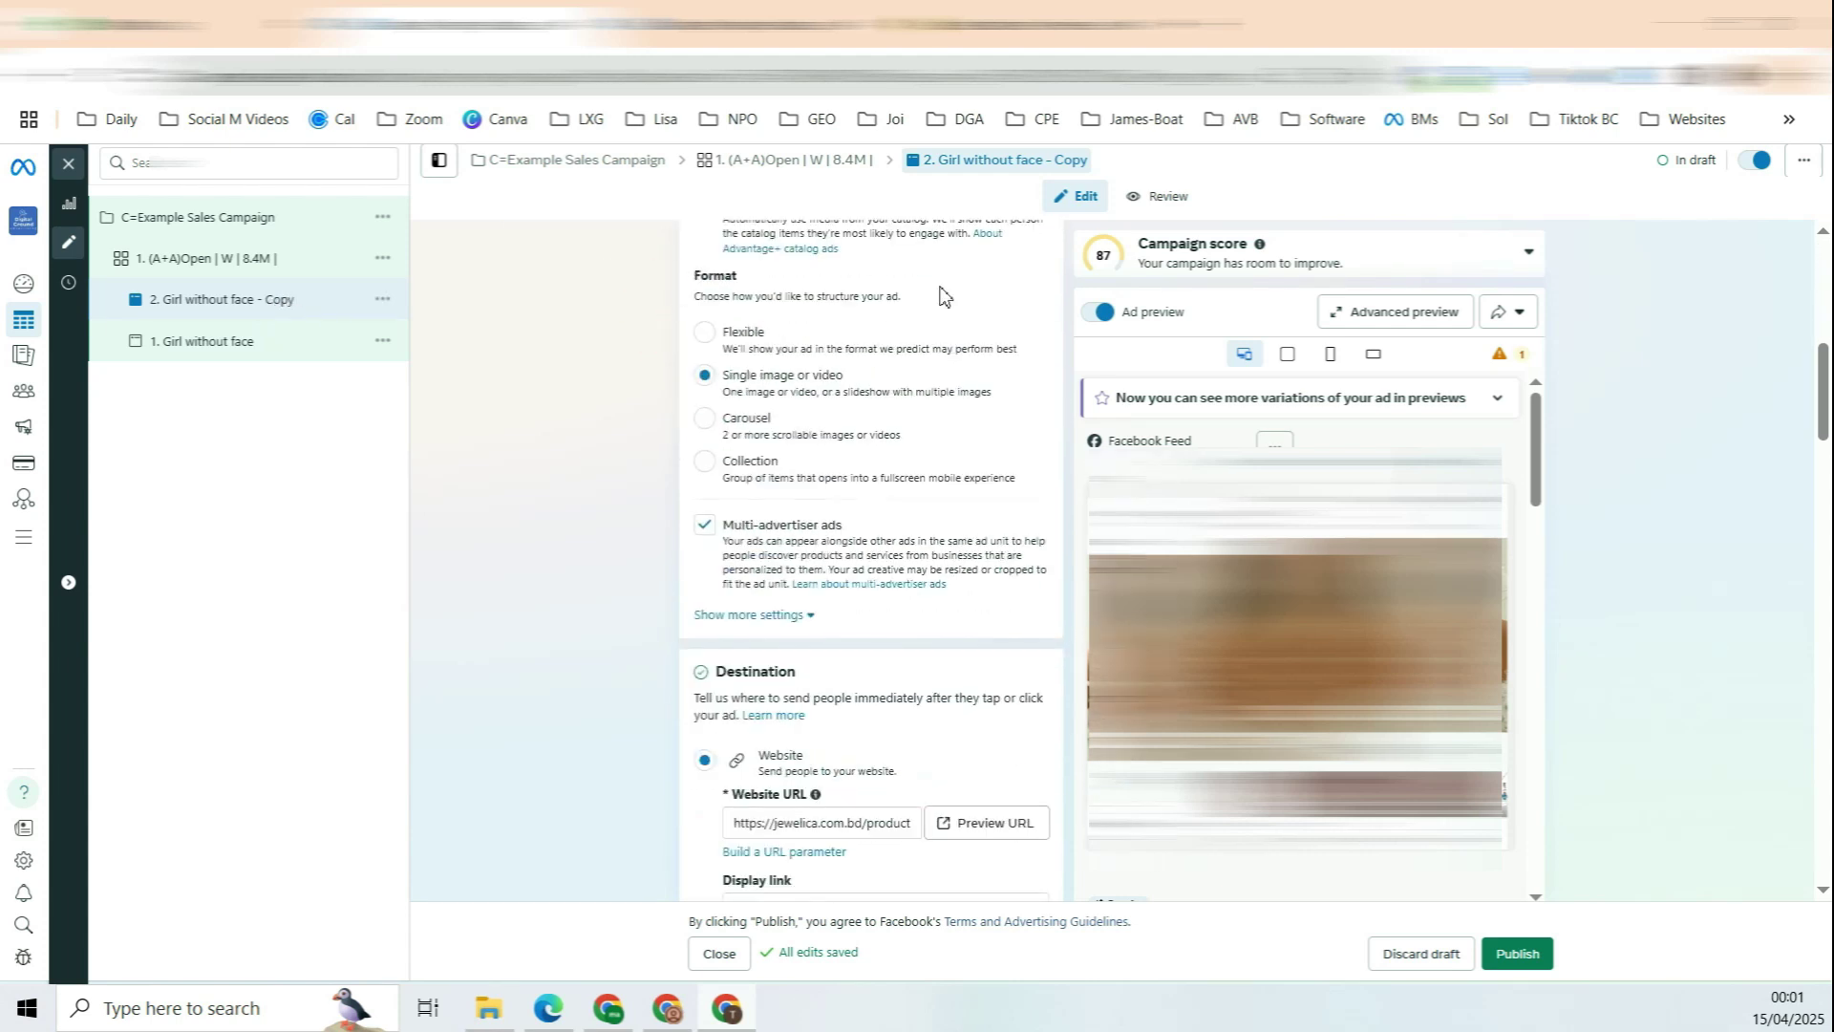
{"action": "scroll", "coordinate": [953, 294], "scroll_direction": "down", "scroll_amount": 6}
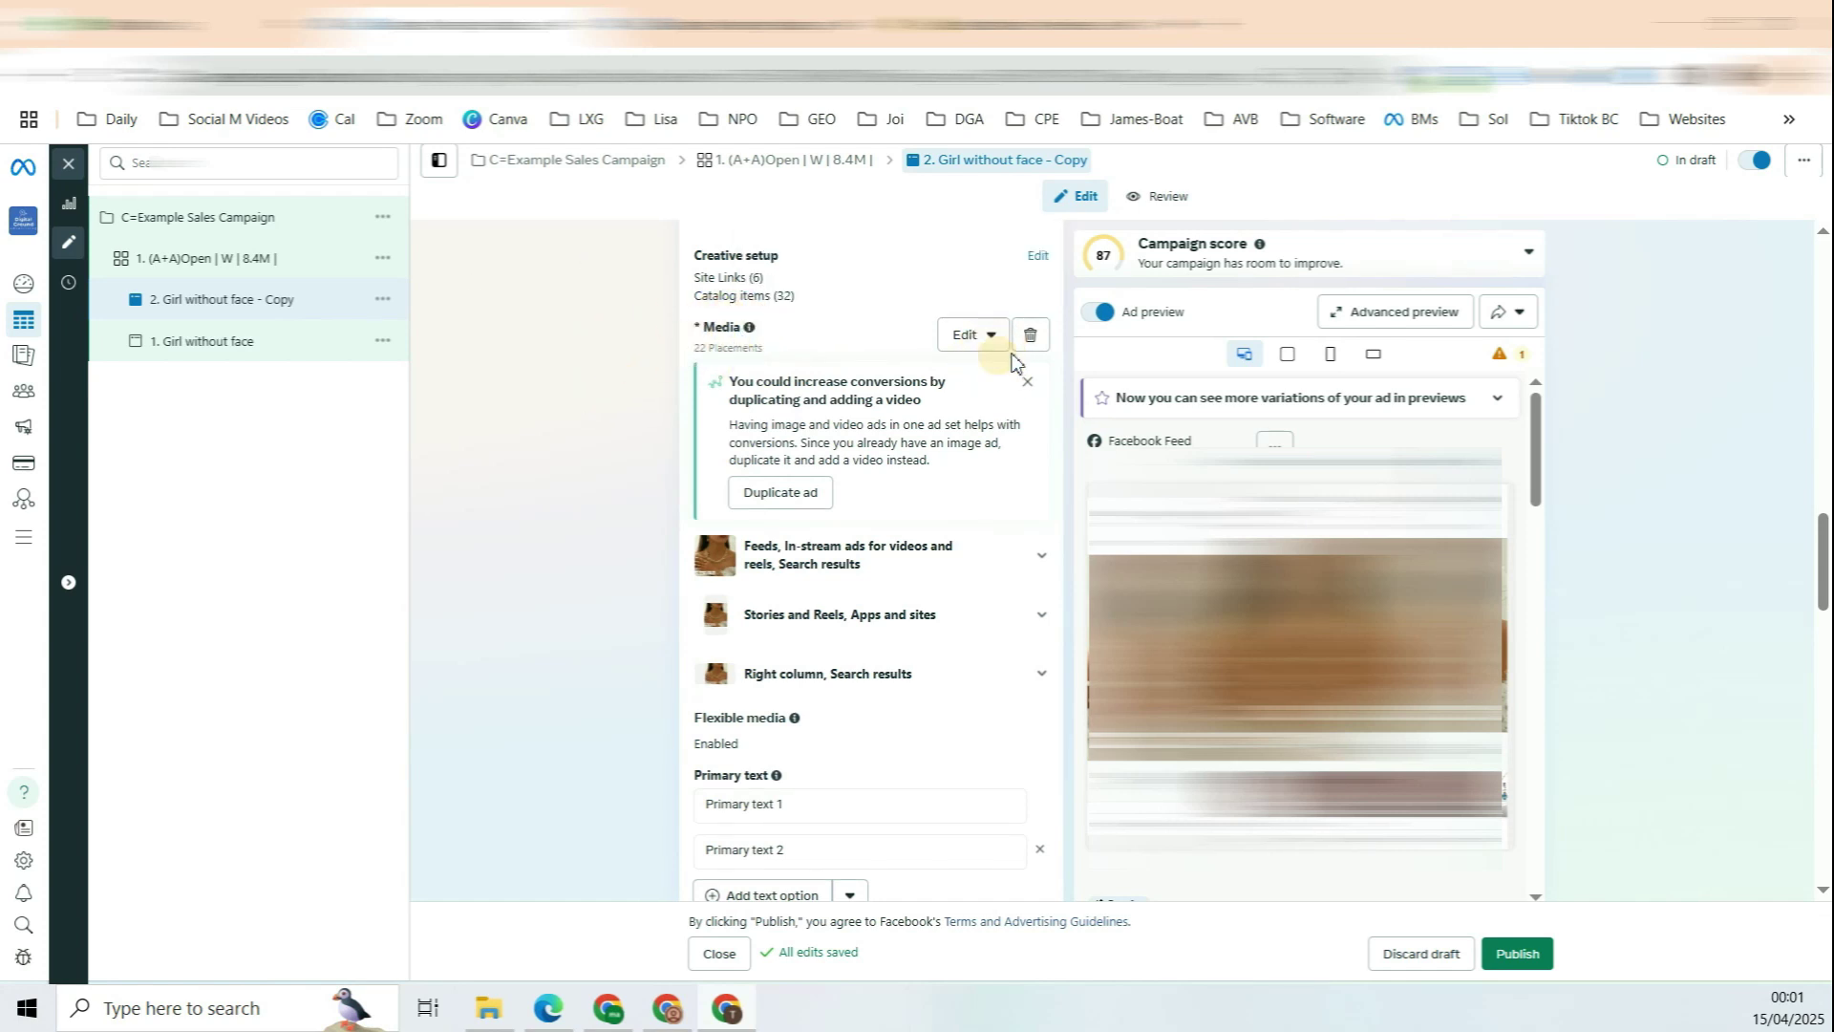
{"action": "left_click", "coordinate": [1031, 336]}
{"action": "left_click", "coordinate": [758, 356]}
{"action": "left_click", "coordinate": [774, 417]}
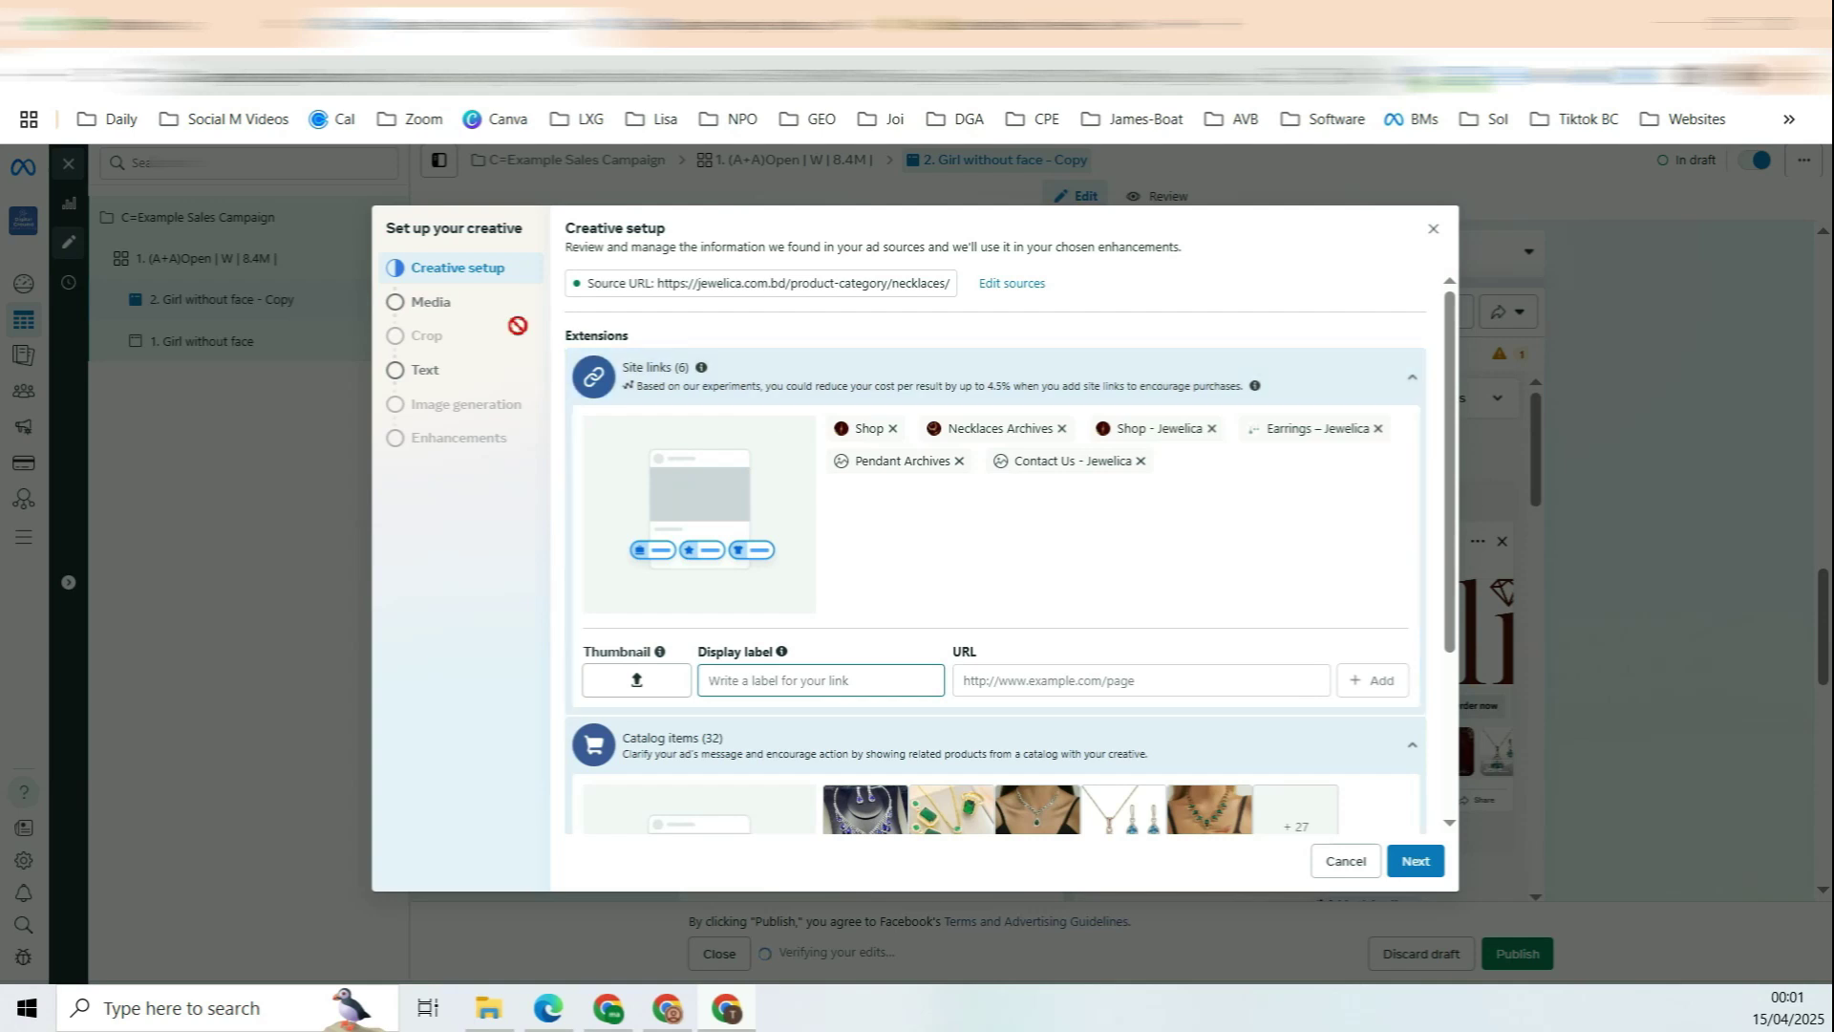
{"action": "left_click", "coordinate": [492, 307]}
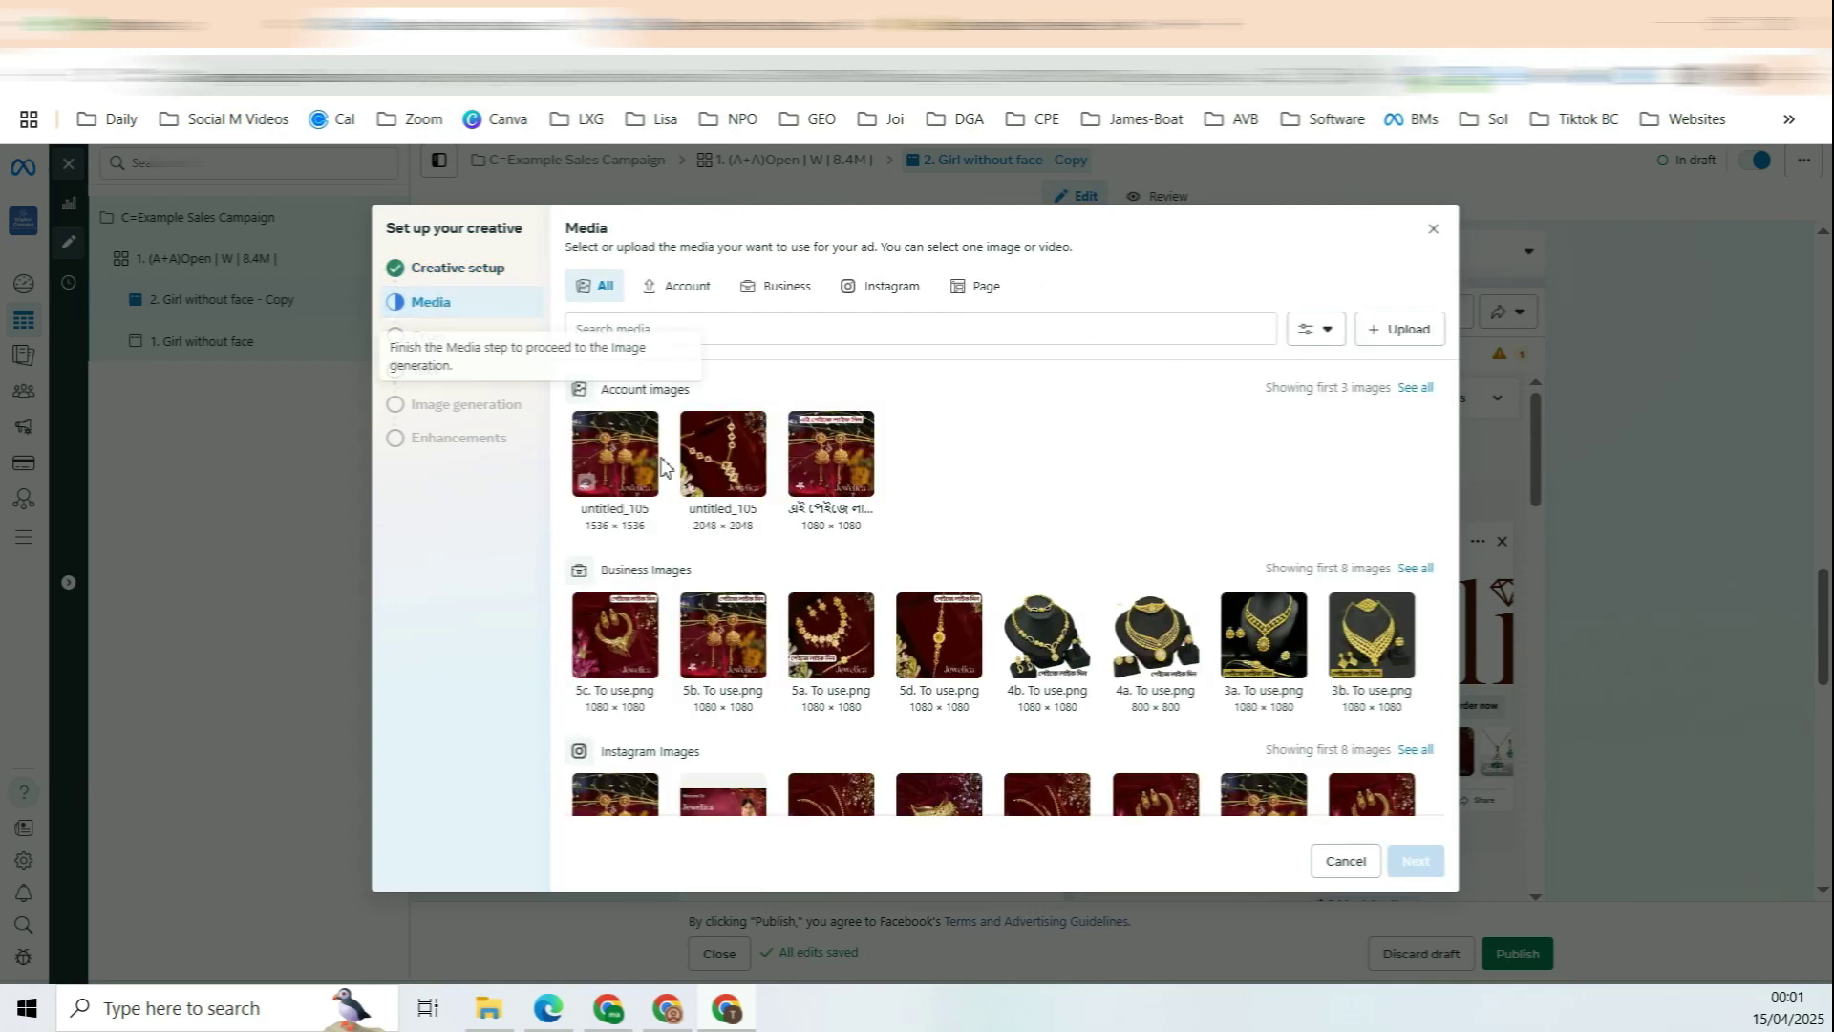
{"action": "left_click", "coordinate": [620, 454]}
Step: Keep the 1.91:1 horizontal crop, retain the existing text, and skip image generation
{"action": "left_click", "coordinate": [1416, 861]}
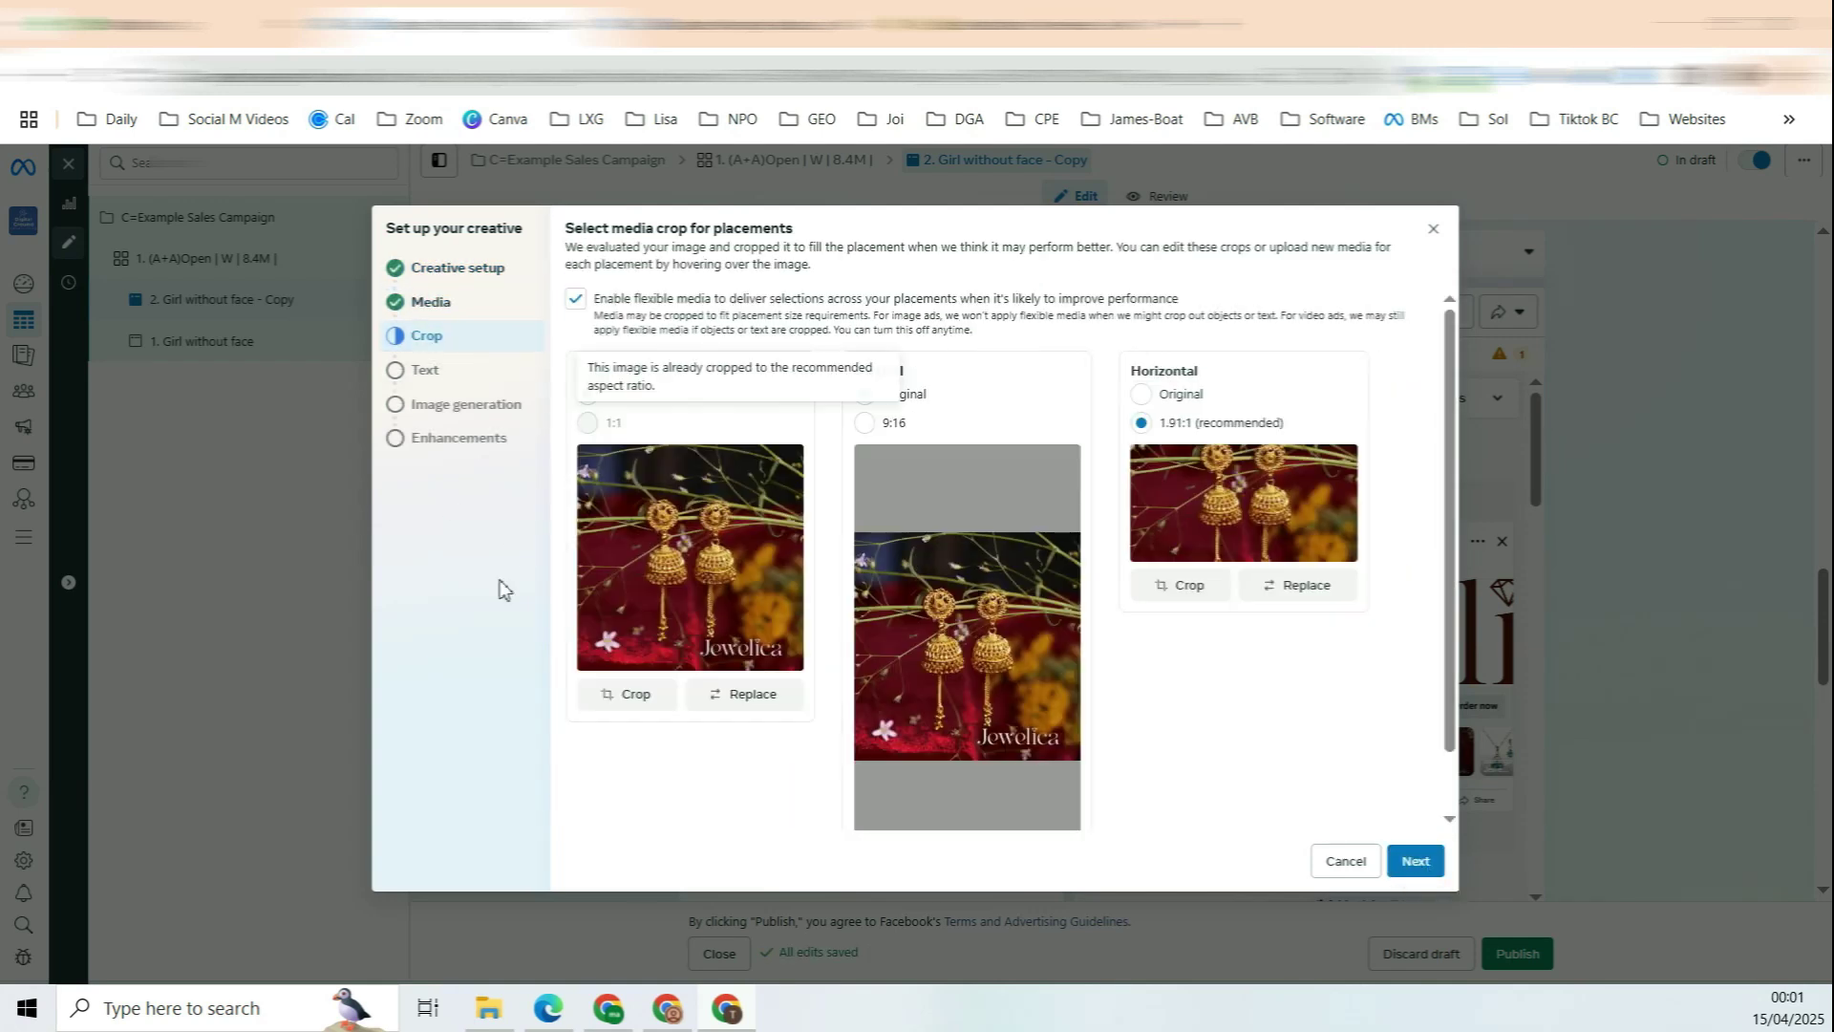
{"action": "mouse_move", "coordinate": [1307, 521]}
{"action": "left_mouse_down"}
{"action": "mouse_move", "coordinate": [1302, 538]}
{"action": "mouse_move", "coordinate": [1284, 512]}
{"action": "left_mouse_up"}
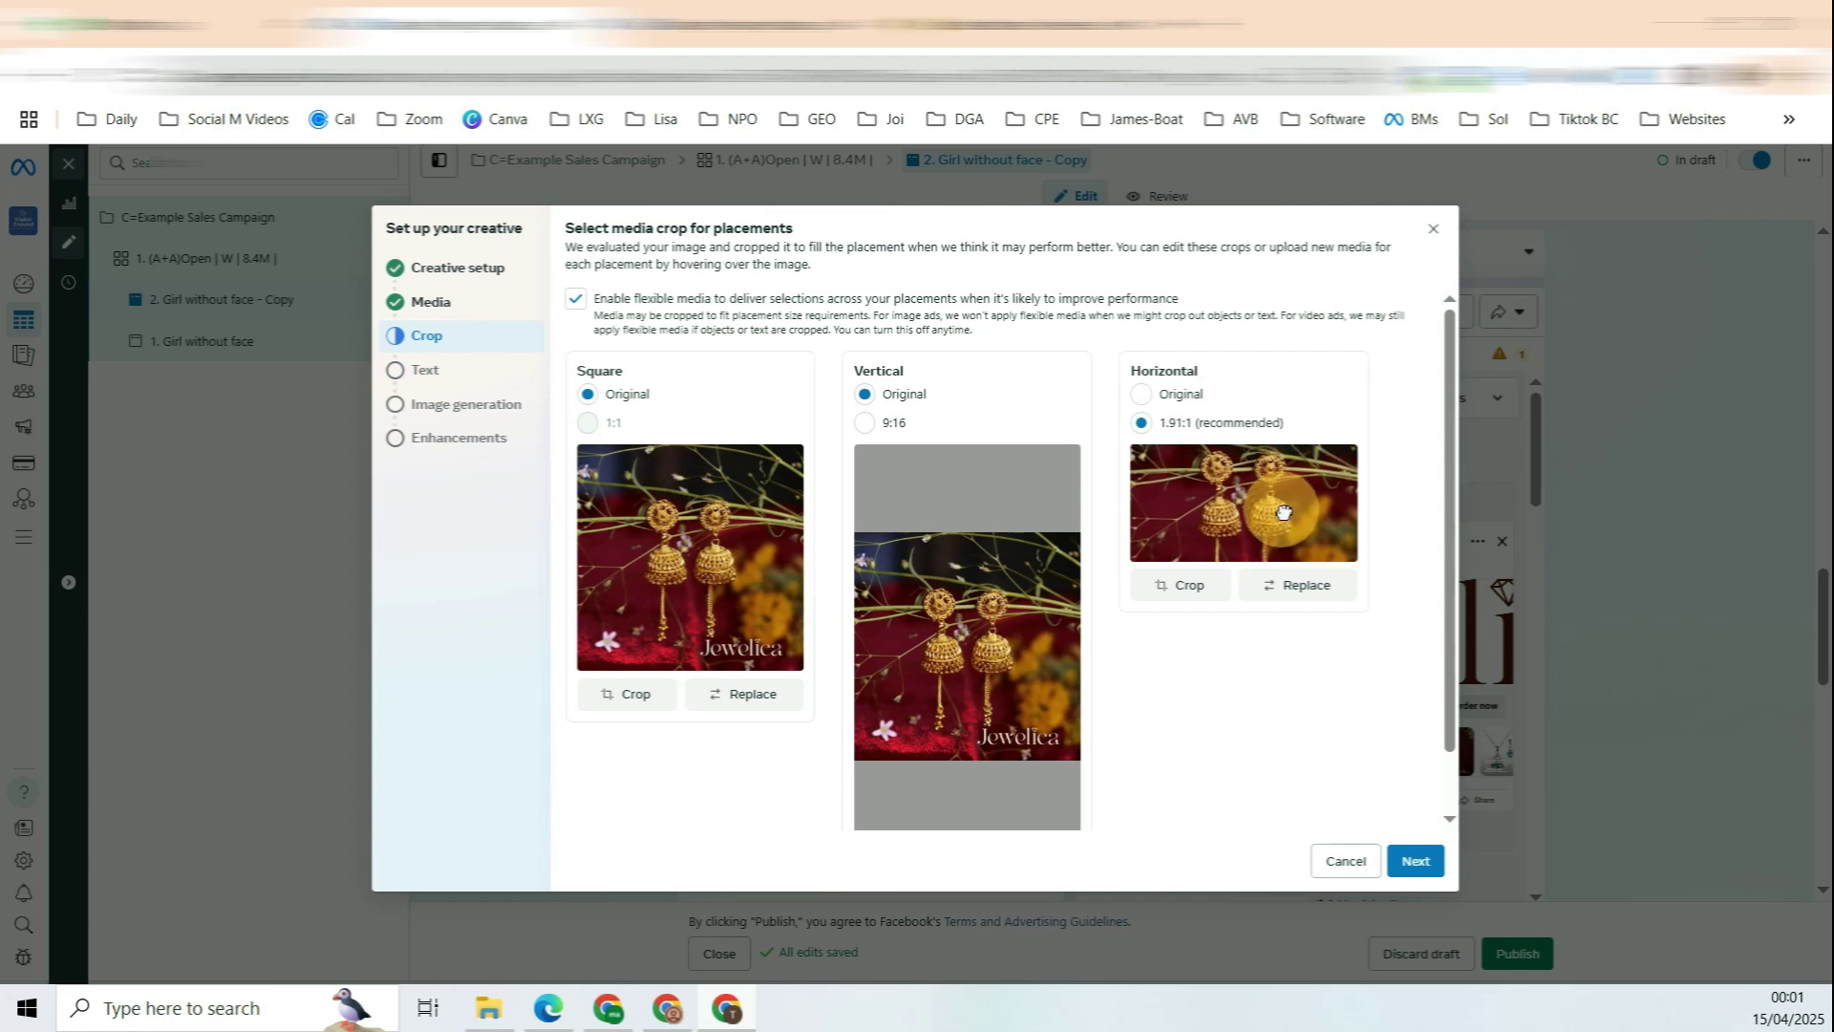
{"action": "left_click", "coordinate": [1181, 394]}
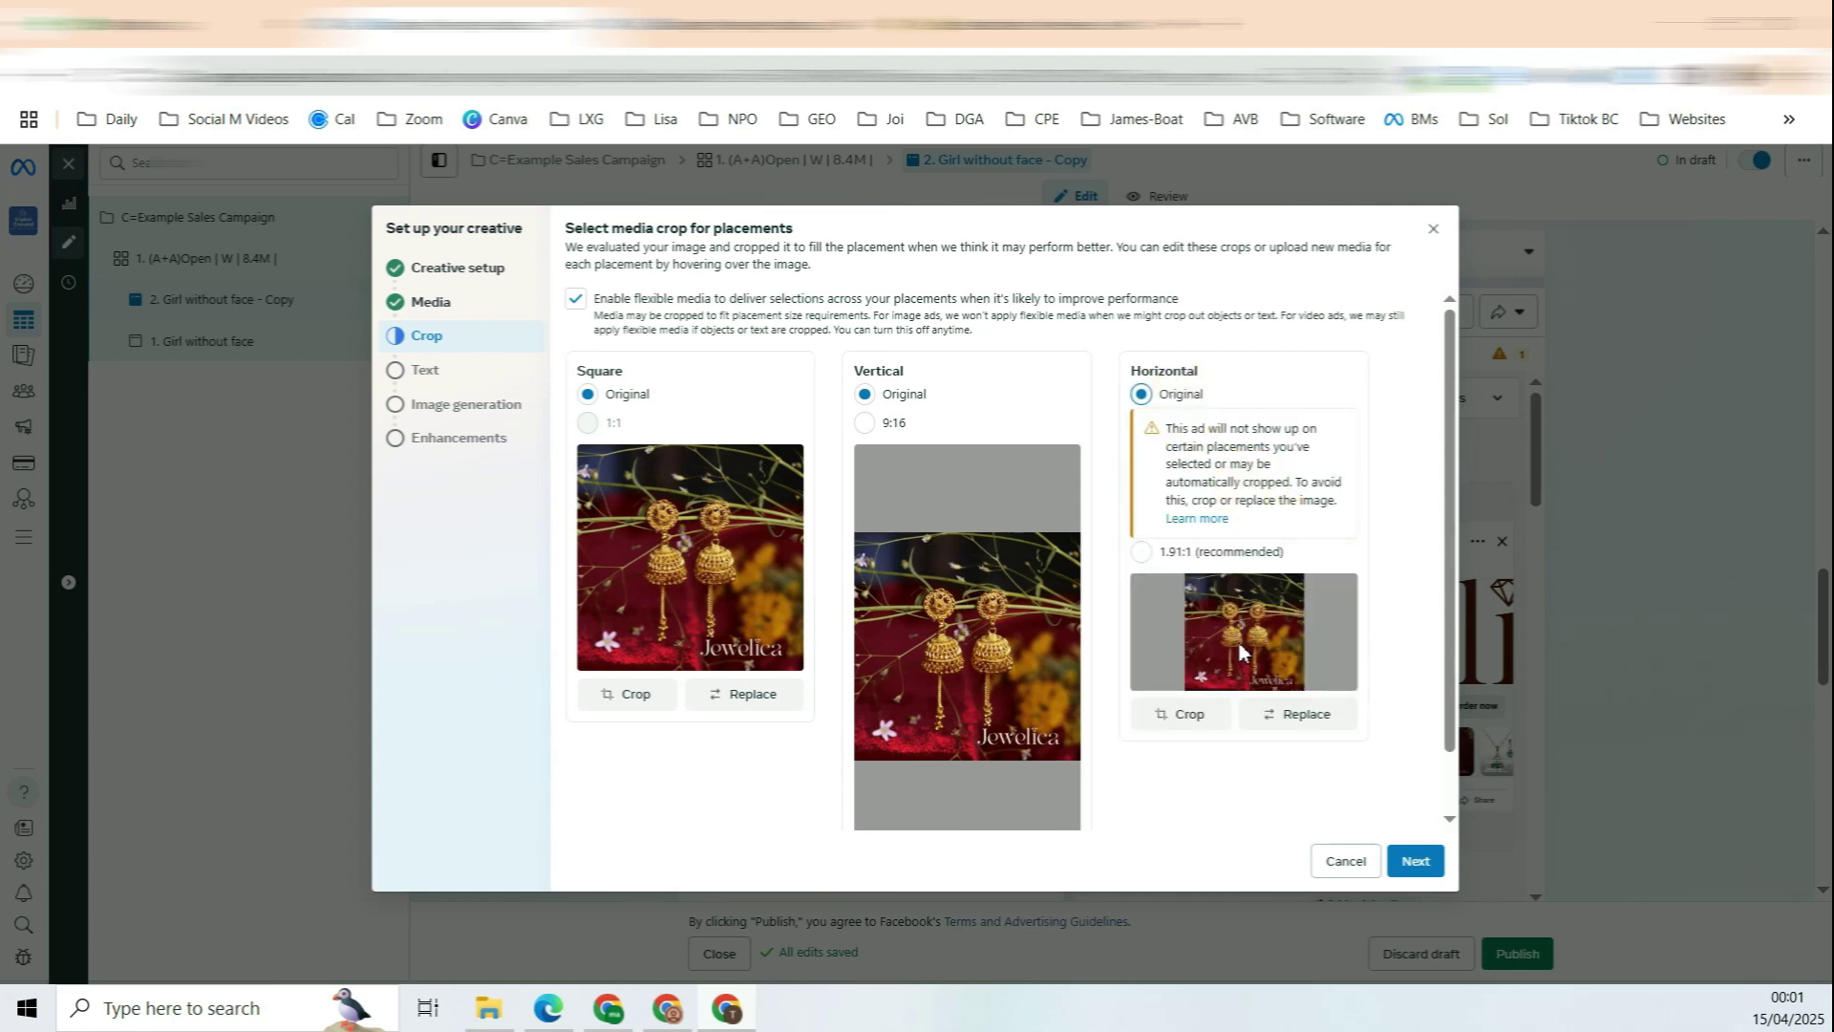
{"action": "left_click", "coordinate": [1143, 553]}
{"action": "mouse_move", "coordinate": [1274, 495]}
{"action": "left_mouse_down"}
{"action": "mouse_move", "coordinate": [1273, 519]}
{"action": "mouse_move", "coordinate": [1281, 503]}
{"action": "left_mouse_up"}
{"action": "left_click", "coordinate": [1416, 861]}
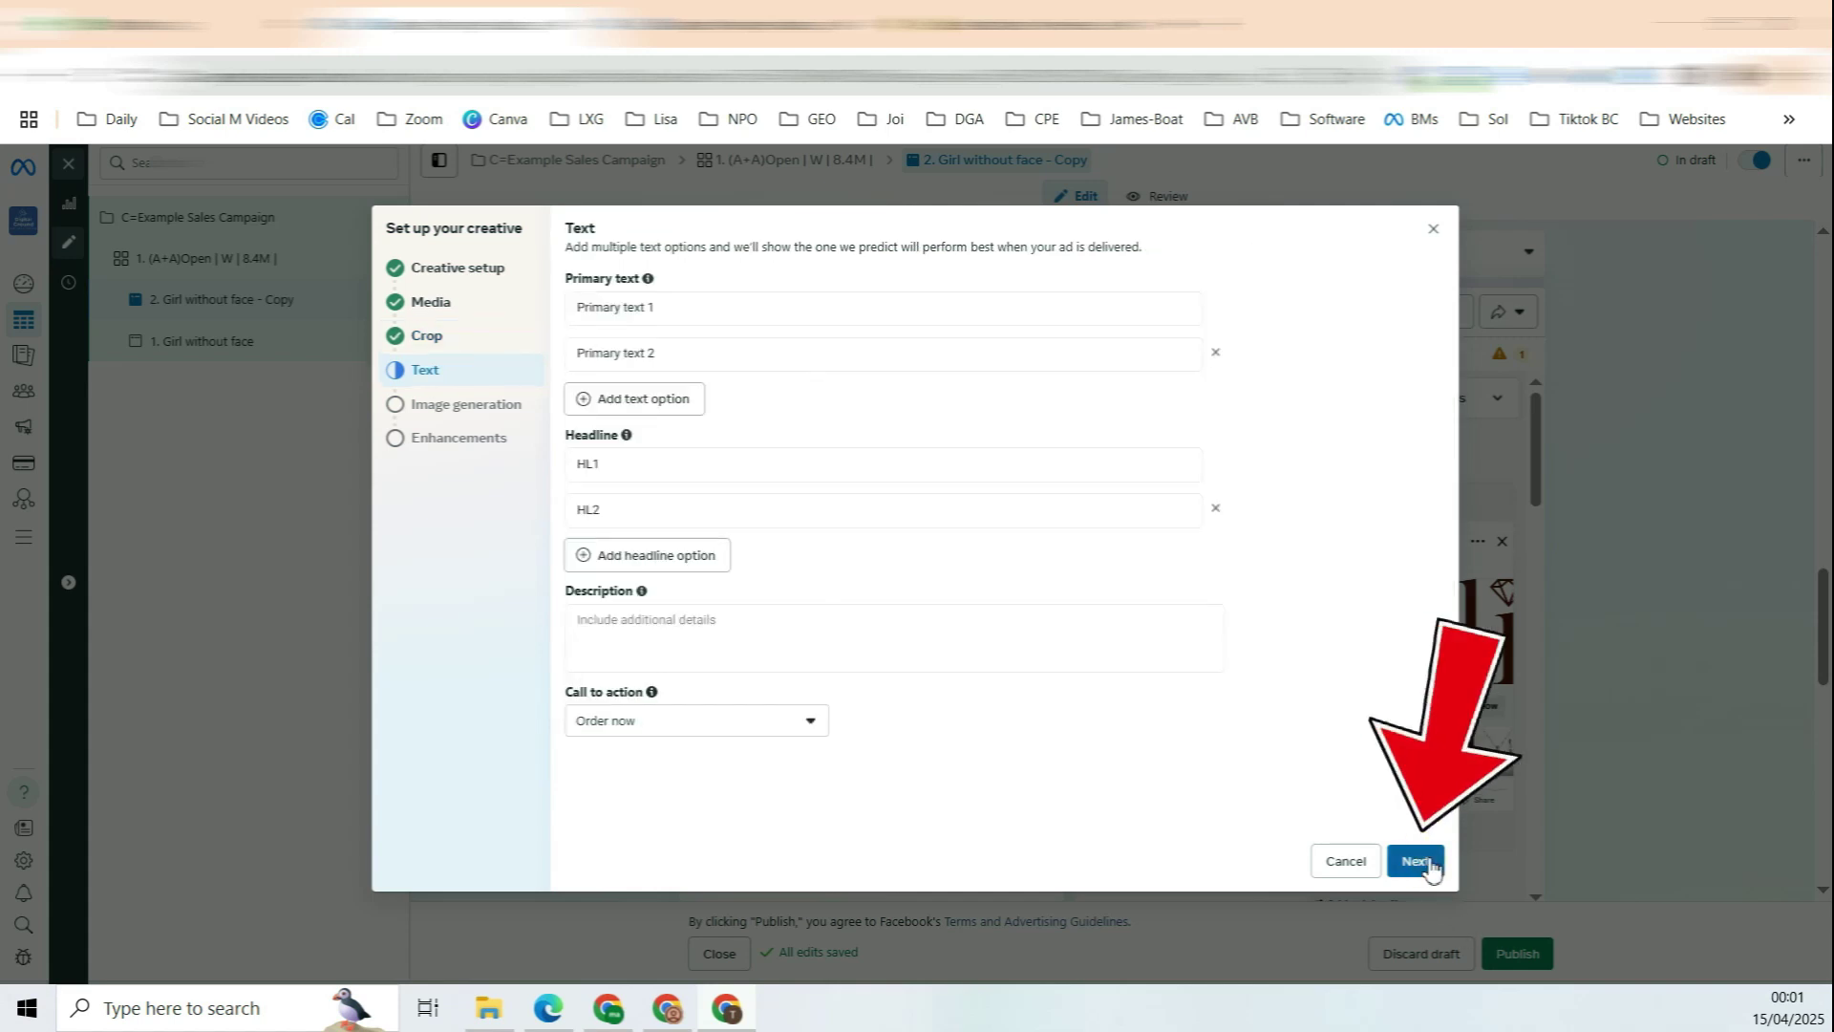
{"action": "left_click", "coordinate": [1422, 864]}
{"action": "left_click", "coordinate": [1402, 867]}
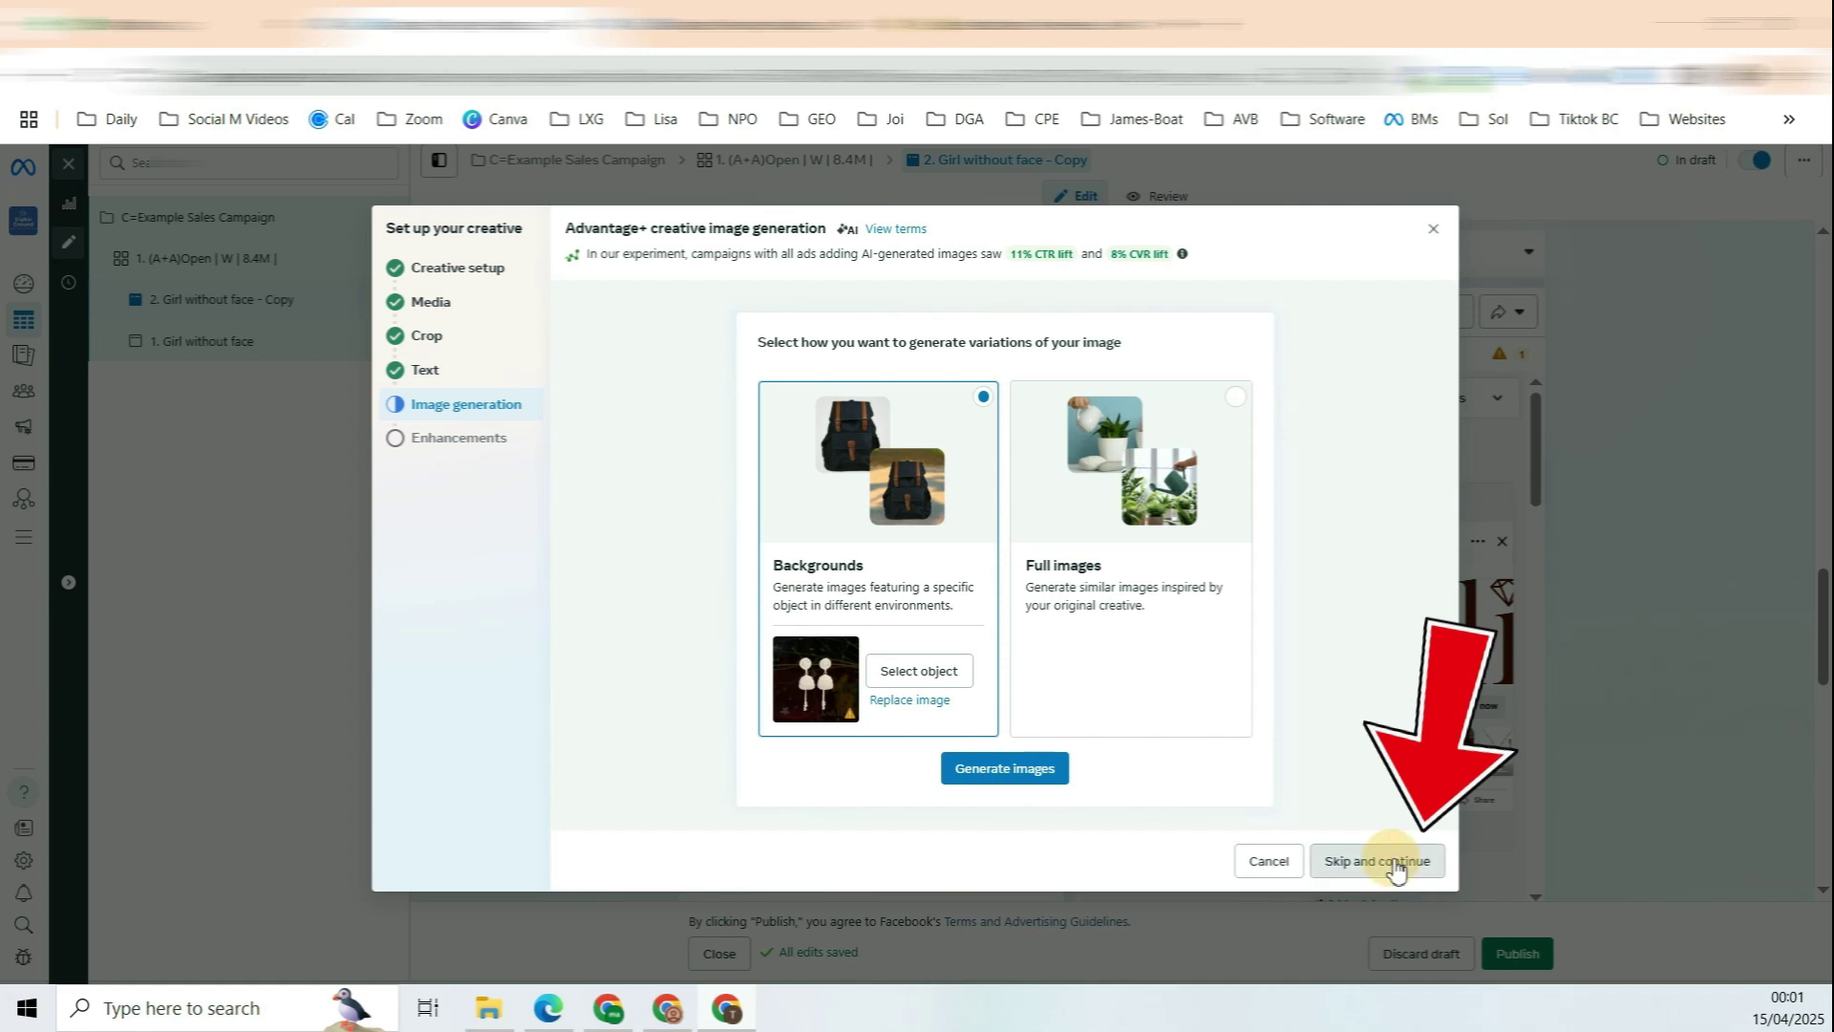
Step: Finish the creative, rename the ad to '2. Earring', and save it
{"action": "left_click", "coordinate": [1400, 853]}
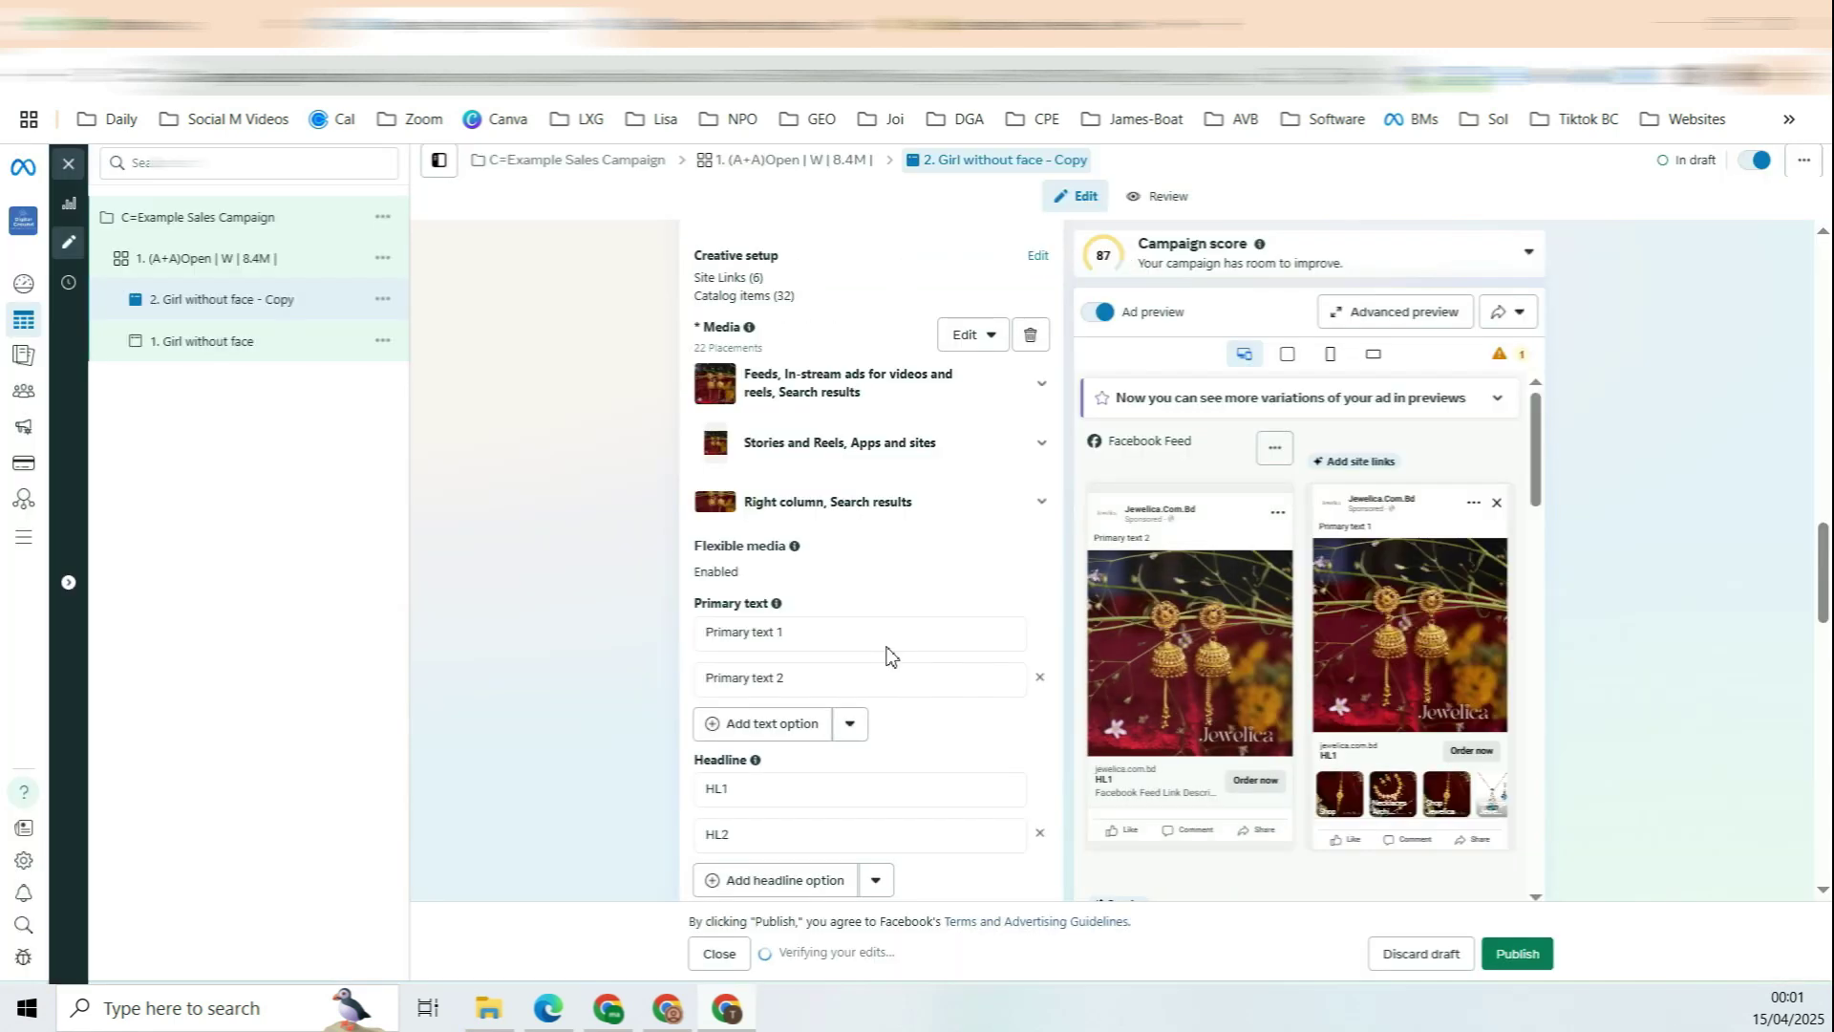
{"action": "triple_click", "coordinate": [737, 253]}
{"action": "left_click", "coordinate": [728, 291]}
{"action": "key", "text": "ctrl+a"}
{"action": "type", "text": "2. Earring"}
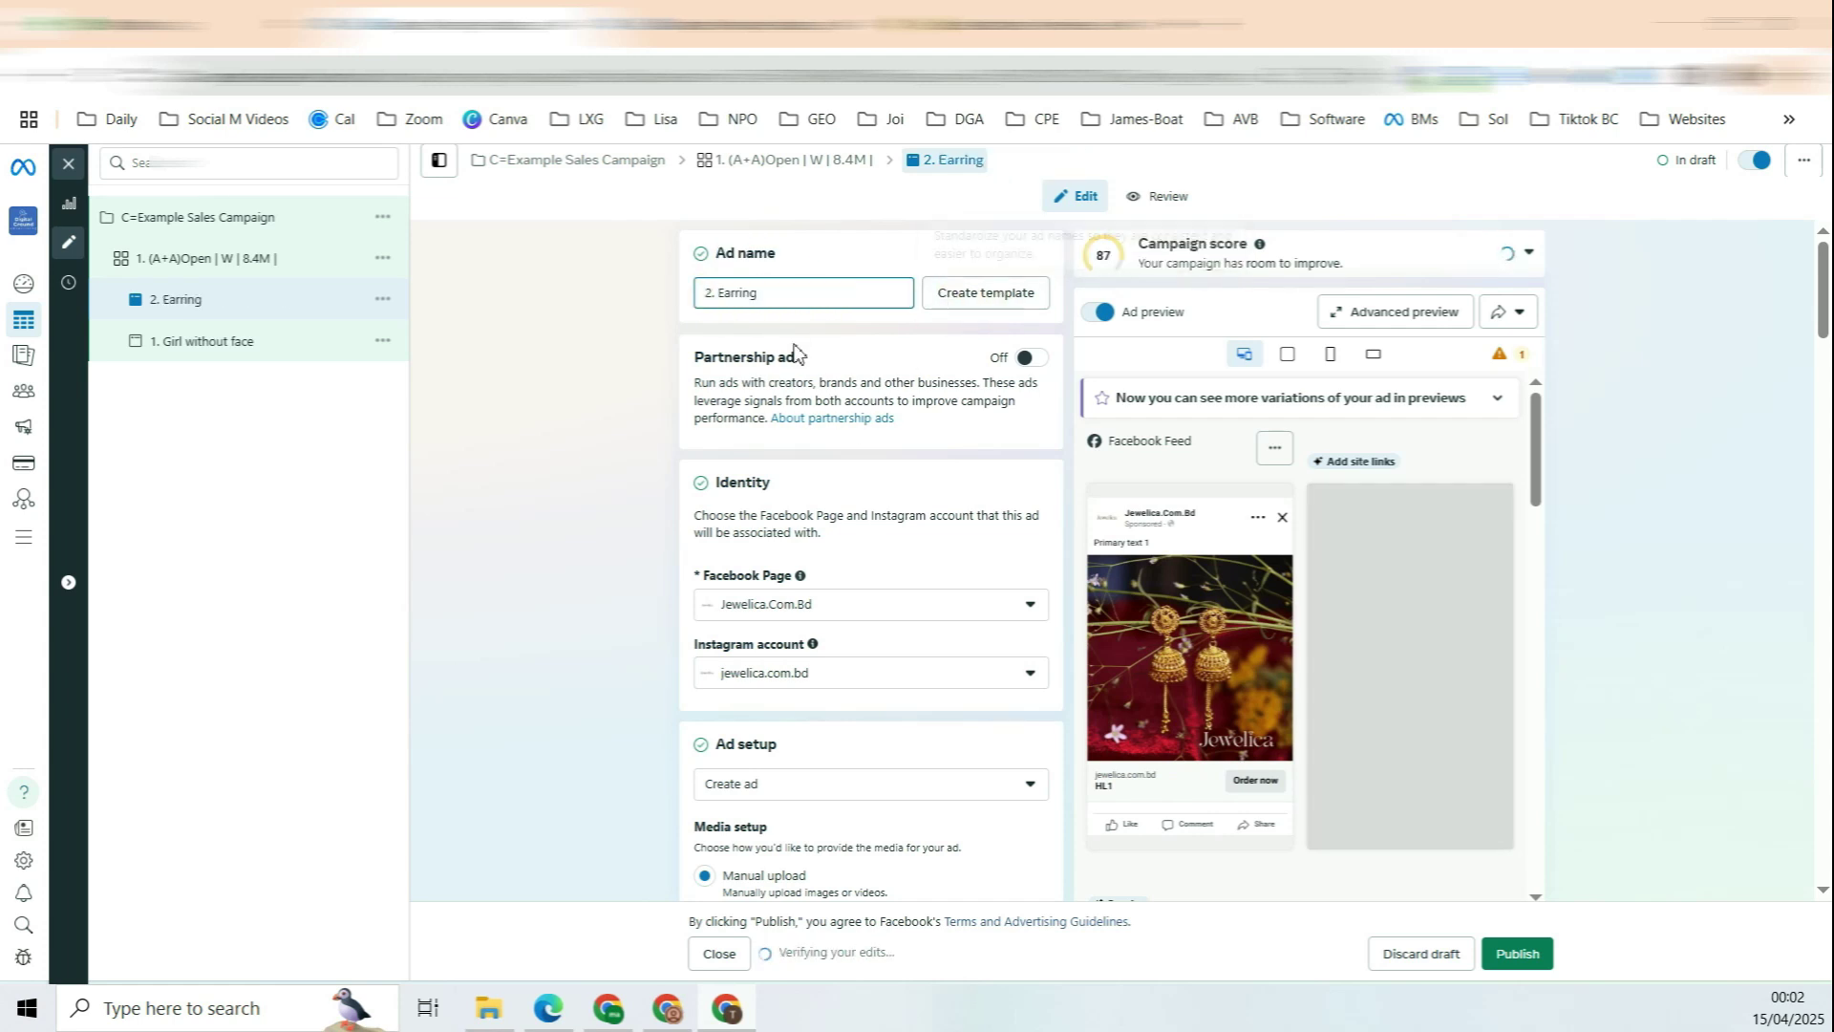
{"action": "left_click", "coordinate": [633, 455]}
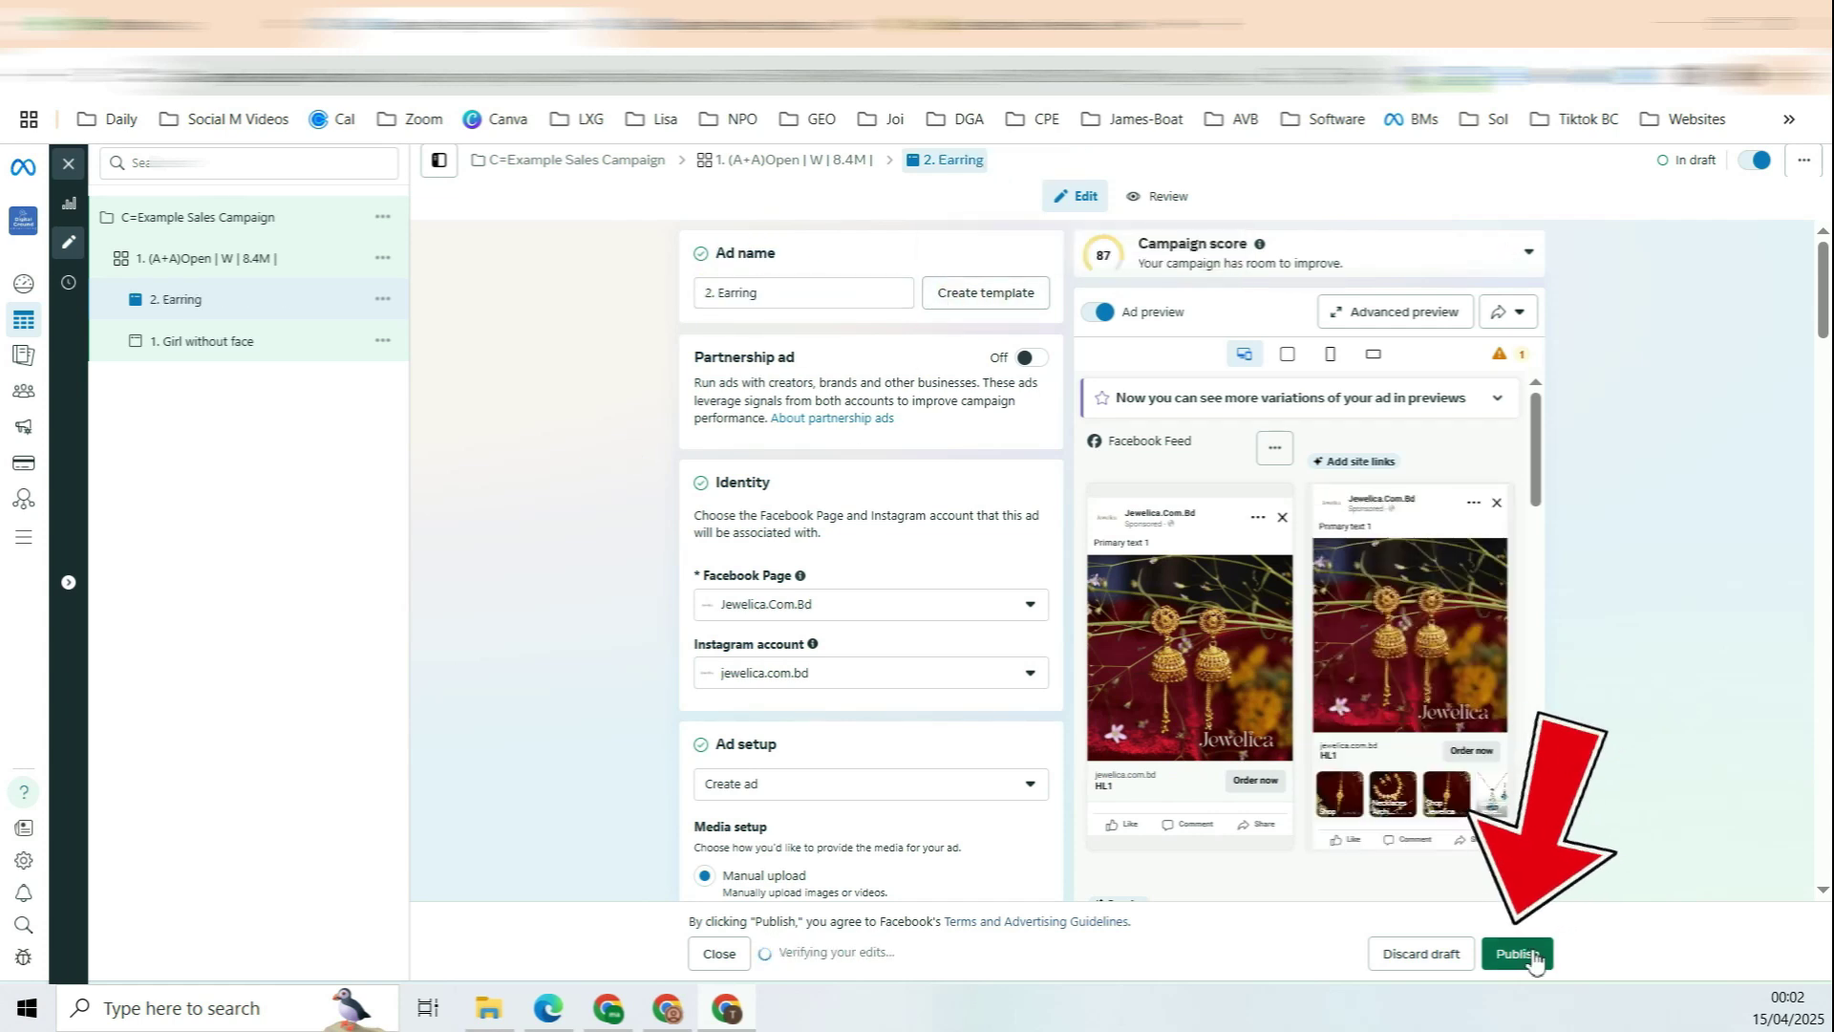
{"action": "left_click", "coordinate": [67, 163]}
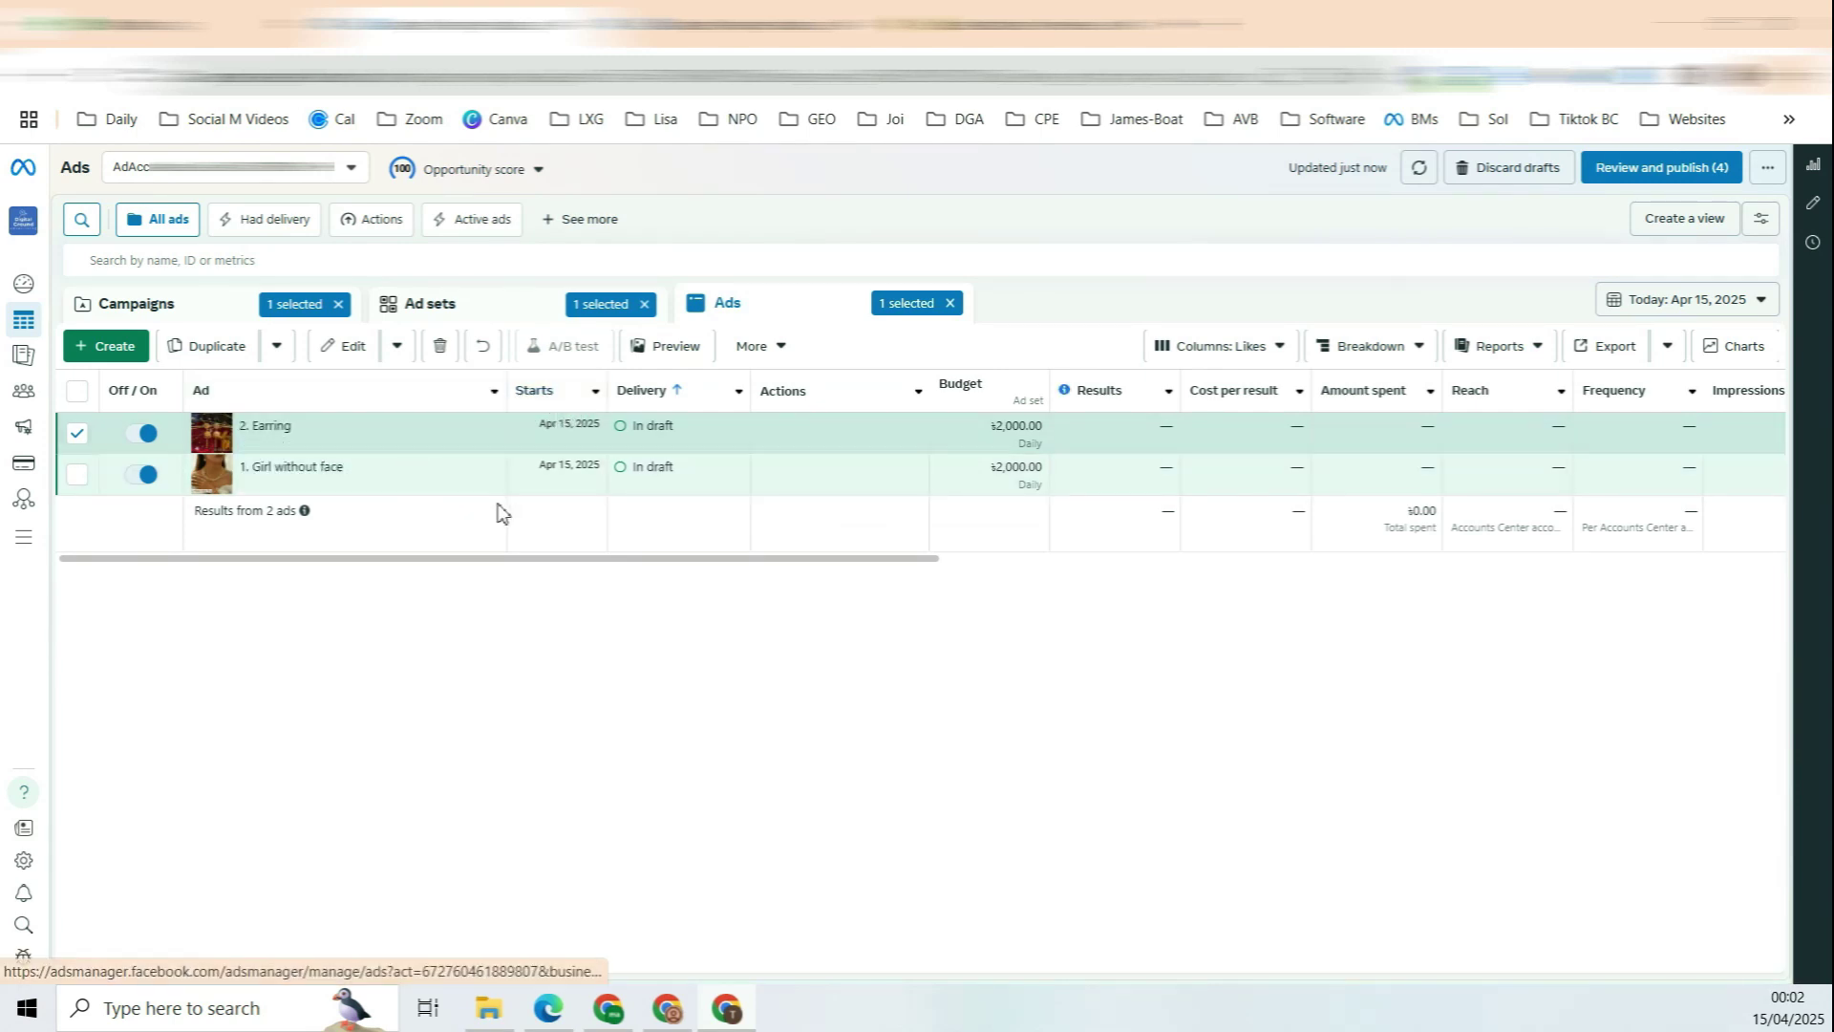
Step: Duplicate the 2. Earring ad once into the same ad set
{"action": "left_click", "coordinate": [409, 446]}
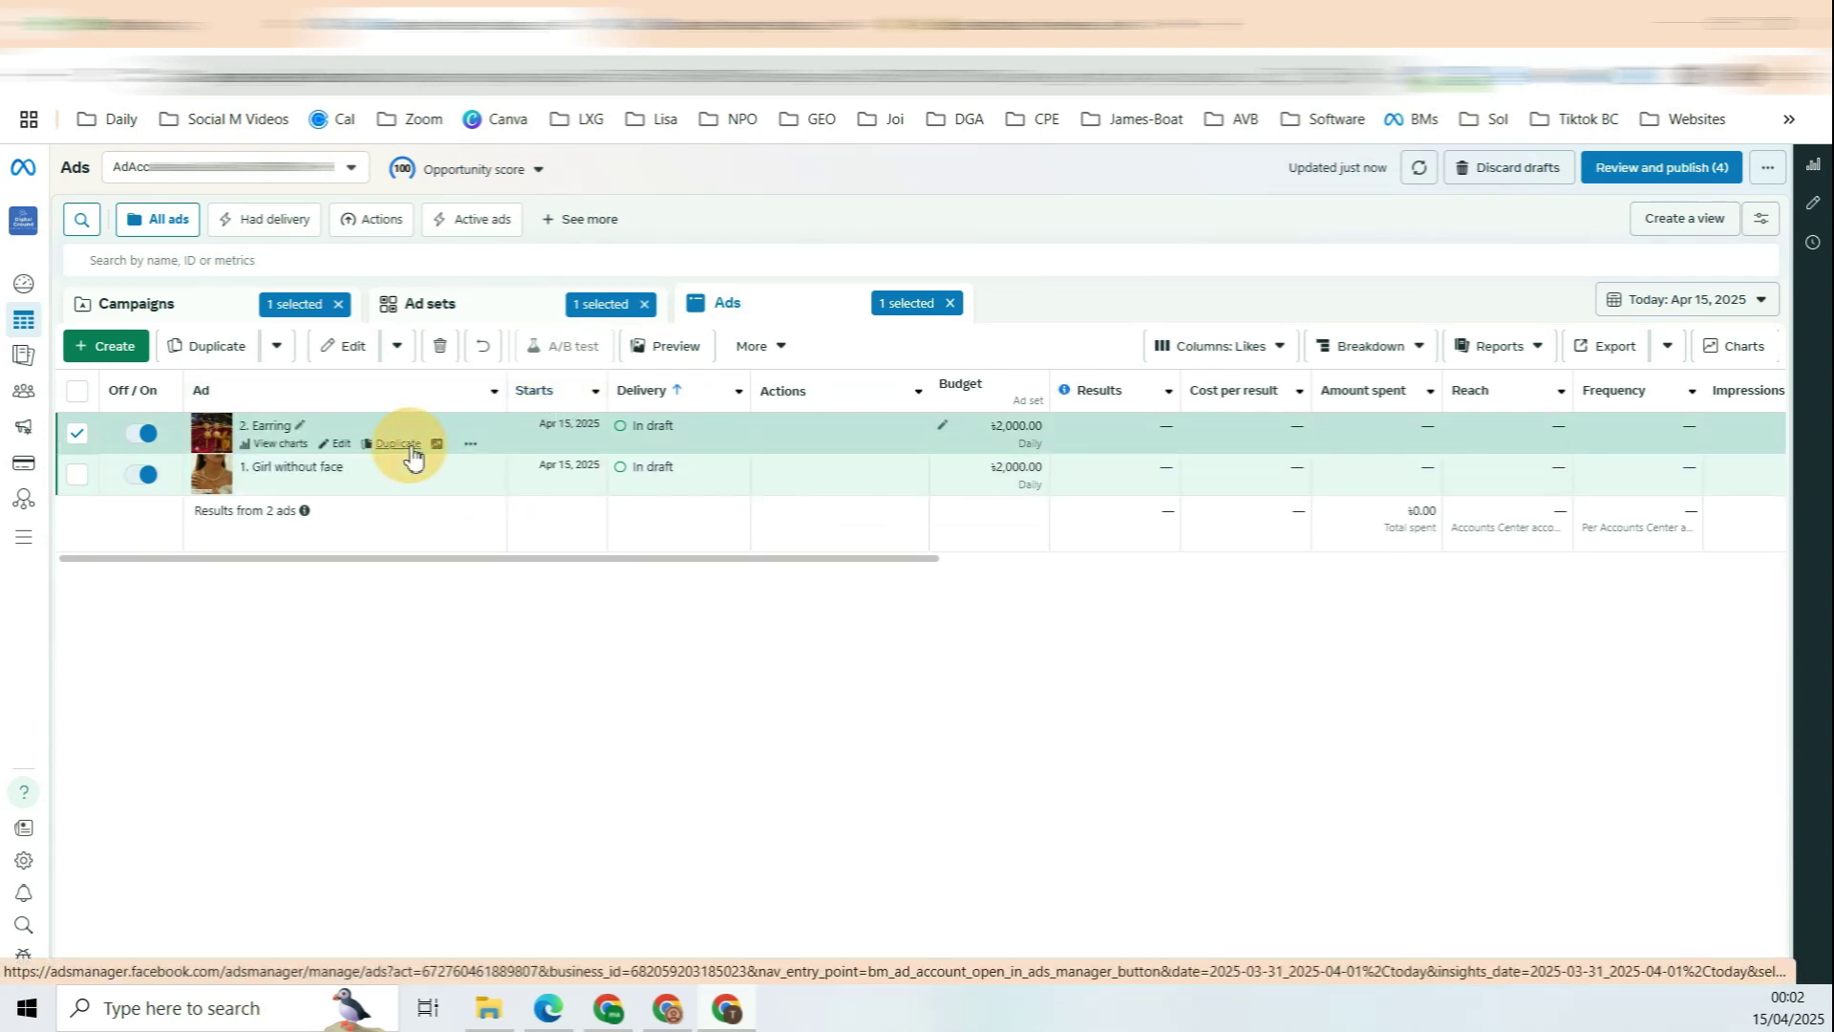
{"action": "left_click", "coordinate": [1156, 687]}
{"action": "left_click", "coordinate": [1156, 687]}
{"action": "left_click", "coordinate": [1156, 687]}
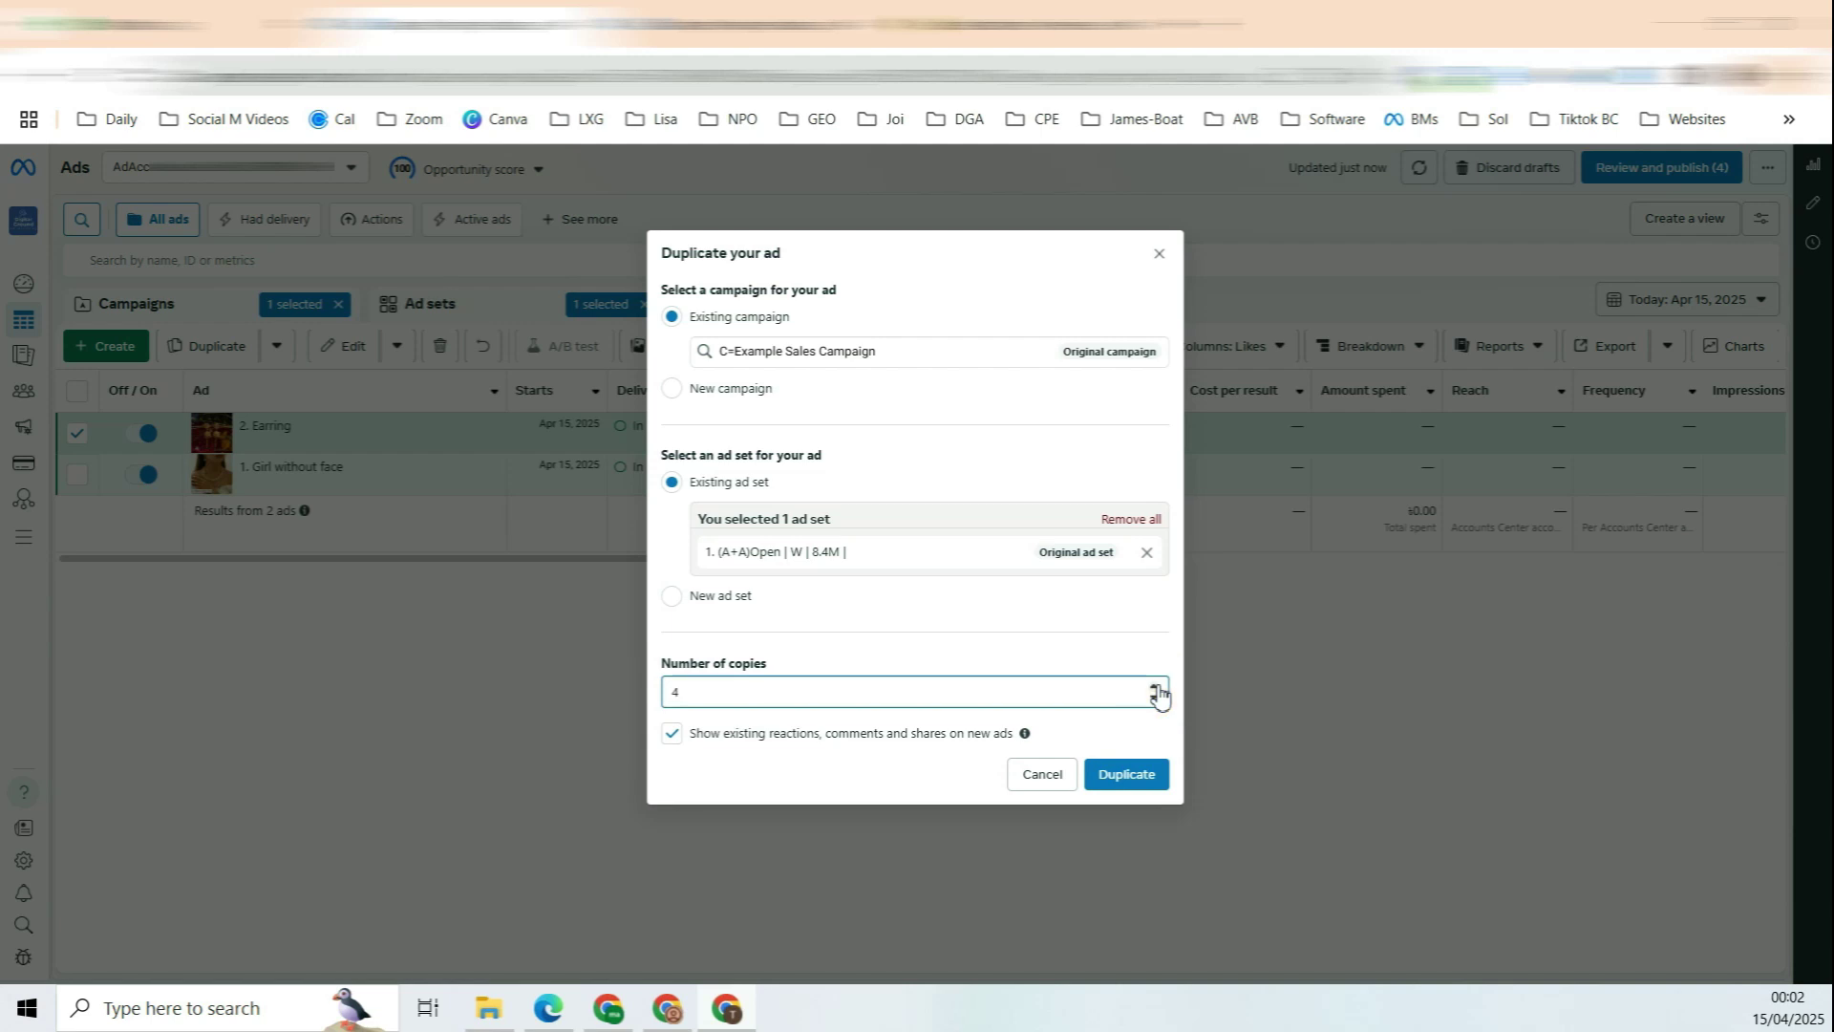
{"action": "double_click", "coordinate": [675, 690]}
{"action": "type", "text": "1"}
{"action": "left_click", "coordinate": [758, 769]}
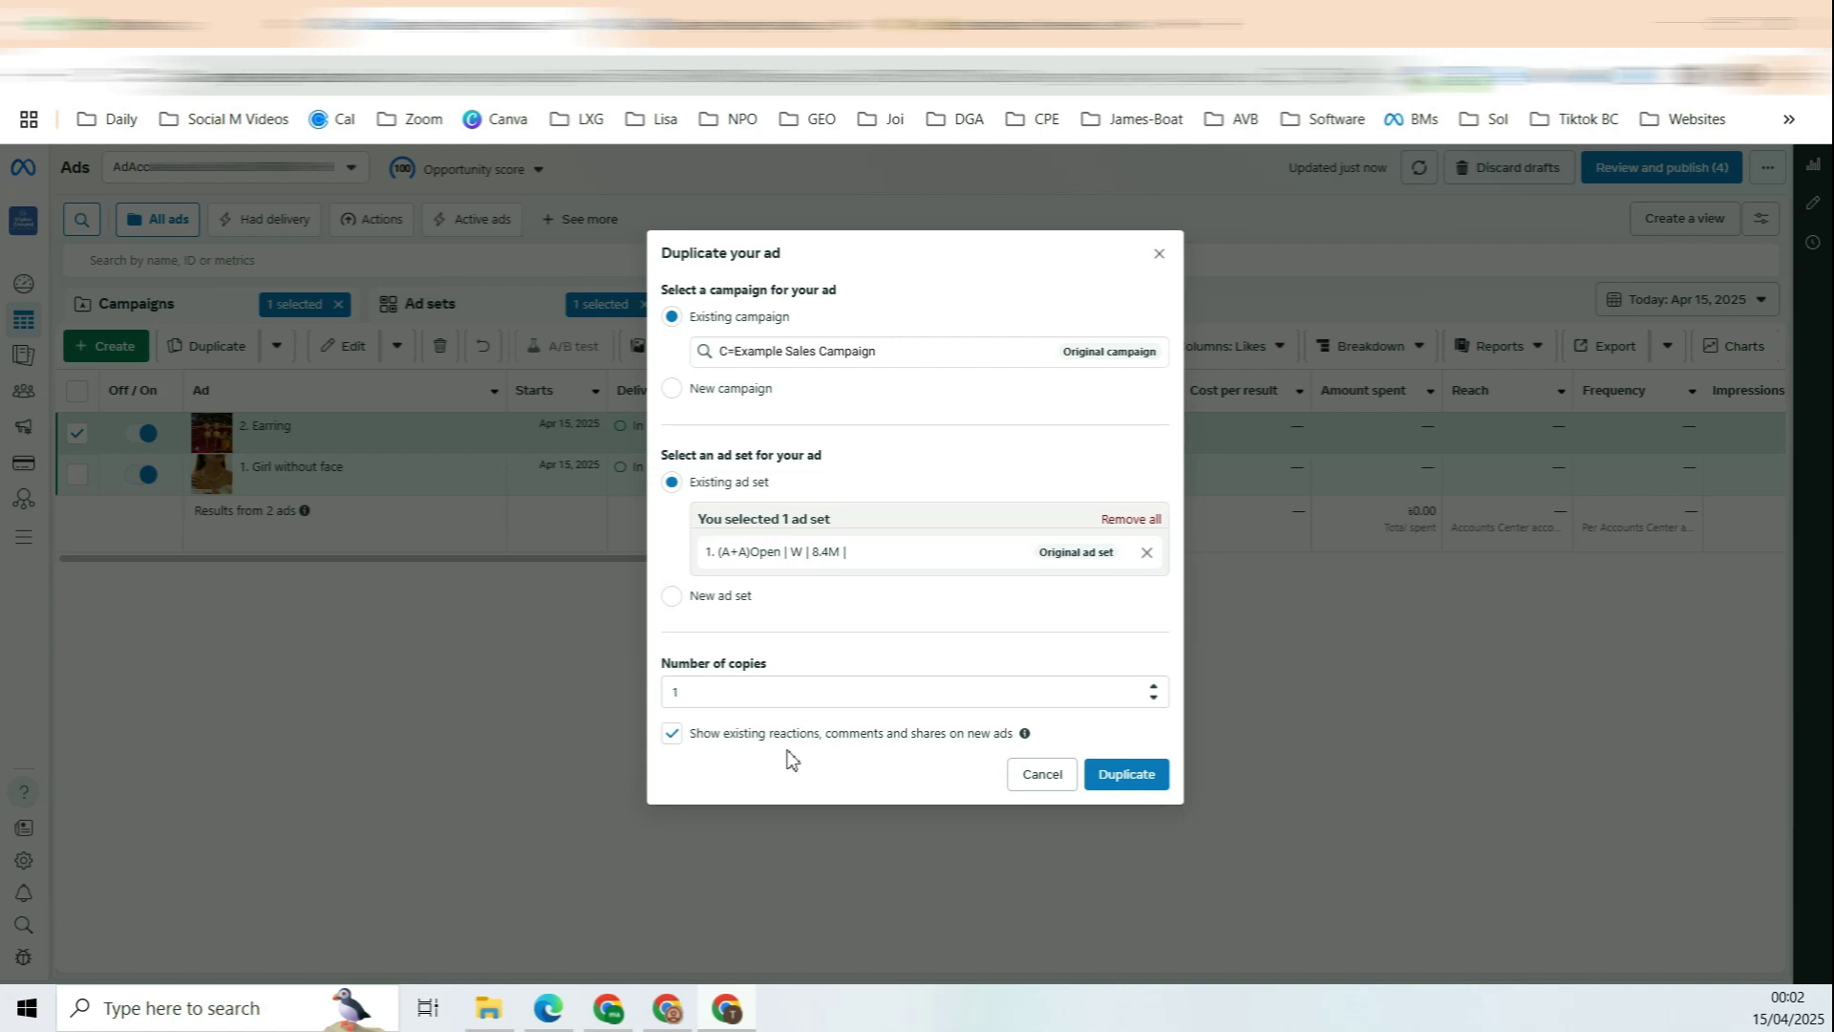
{"action": "left_click", "coordinate": [1108, 776]}
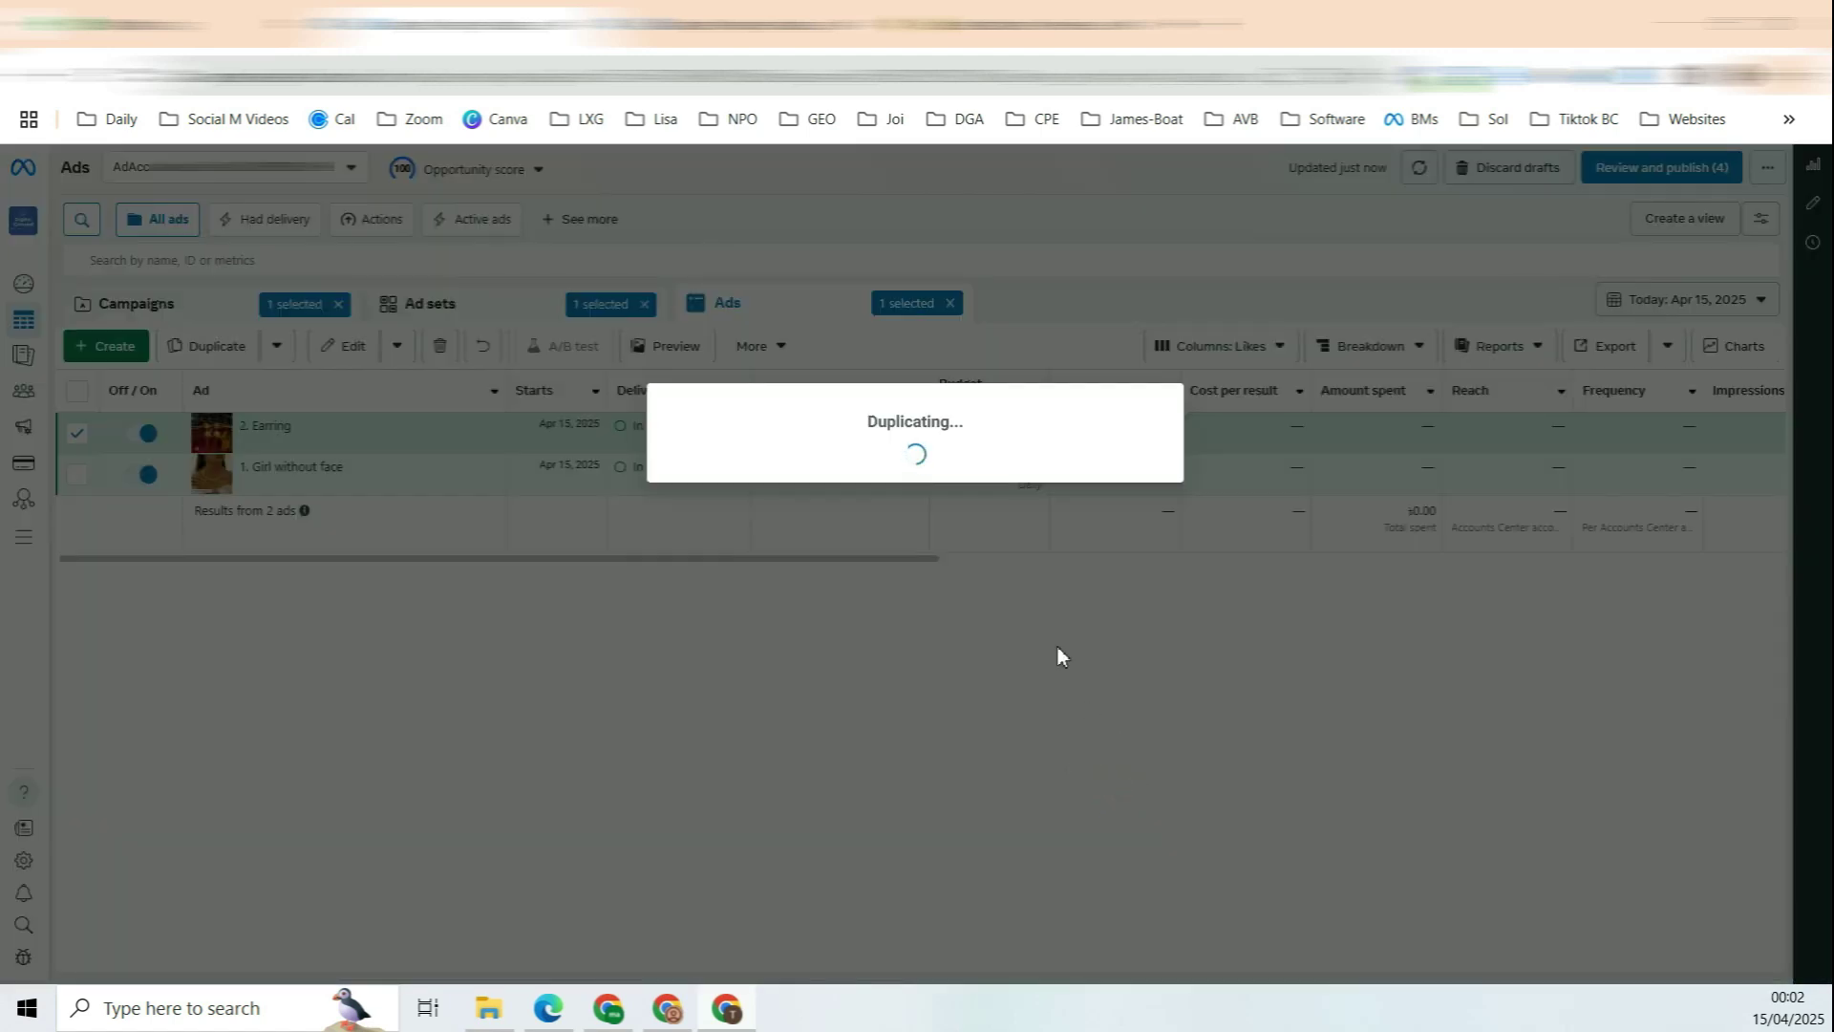
{"action": "left_click_drag", "start_coordinate": [707, 295], "coordinate": [713, 304]}
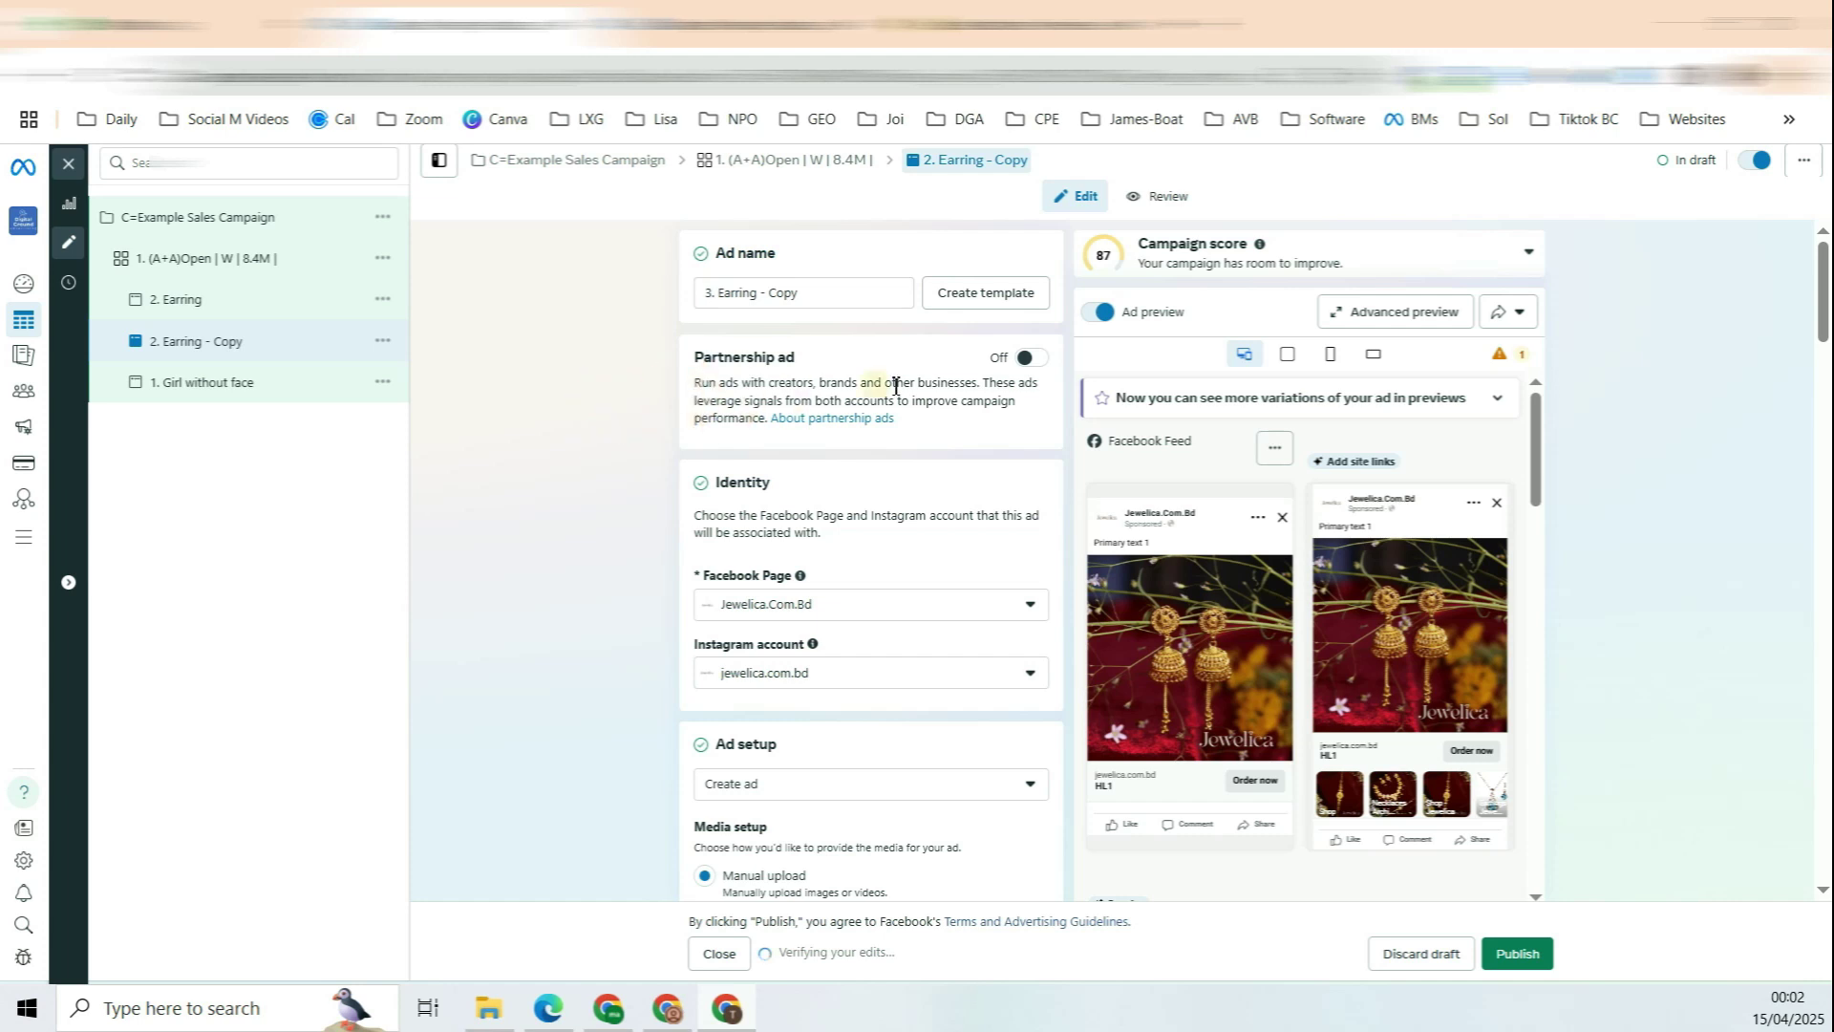
Step: Replace the copied ad's earring image with the necklace photo on white background
{"action": "scroll", "coordinate": [888, 389], "scroll_direction": "down", "scroll_amount": 10}
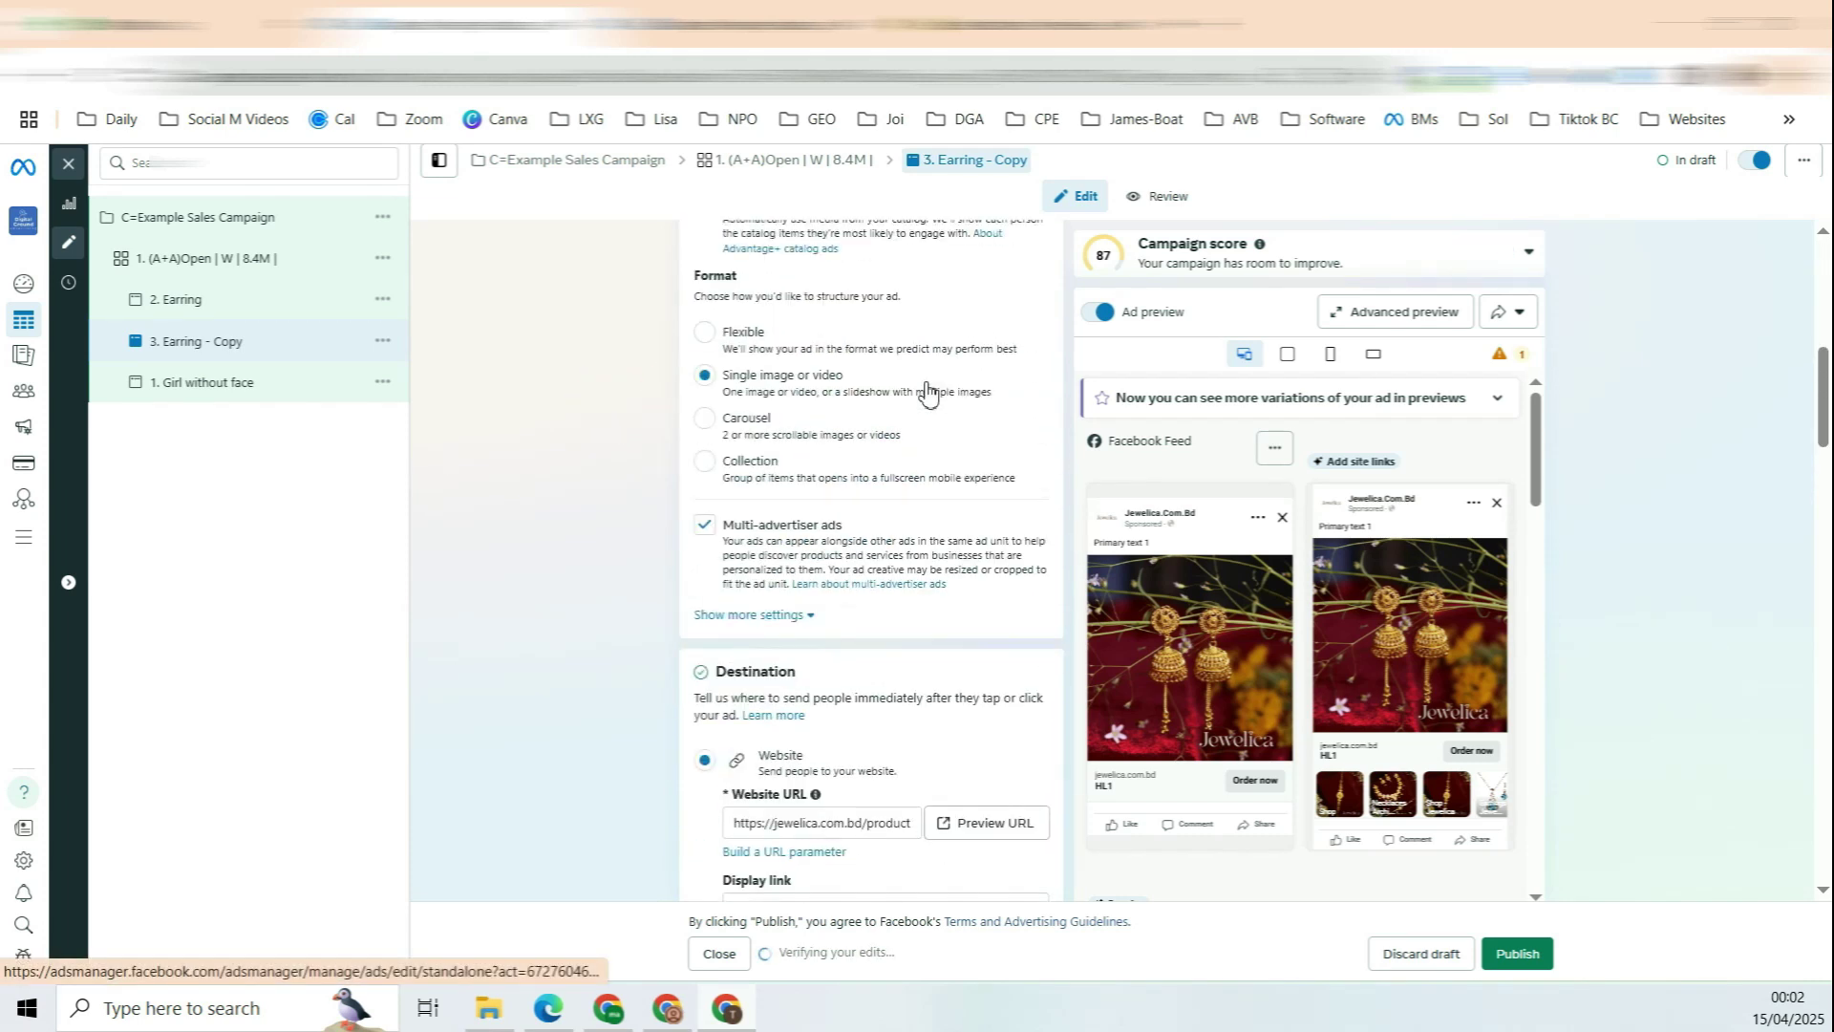
{"action": "scroll", "coordinate": [955, 382], "scroll_direction": "down", "scroll_amount": 10}
{"action": "left_click", "coordinate": [1044, 335]}
{"action": "left_click", "coordinate": [757, 355]}
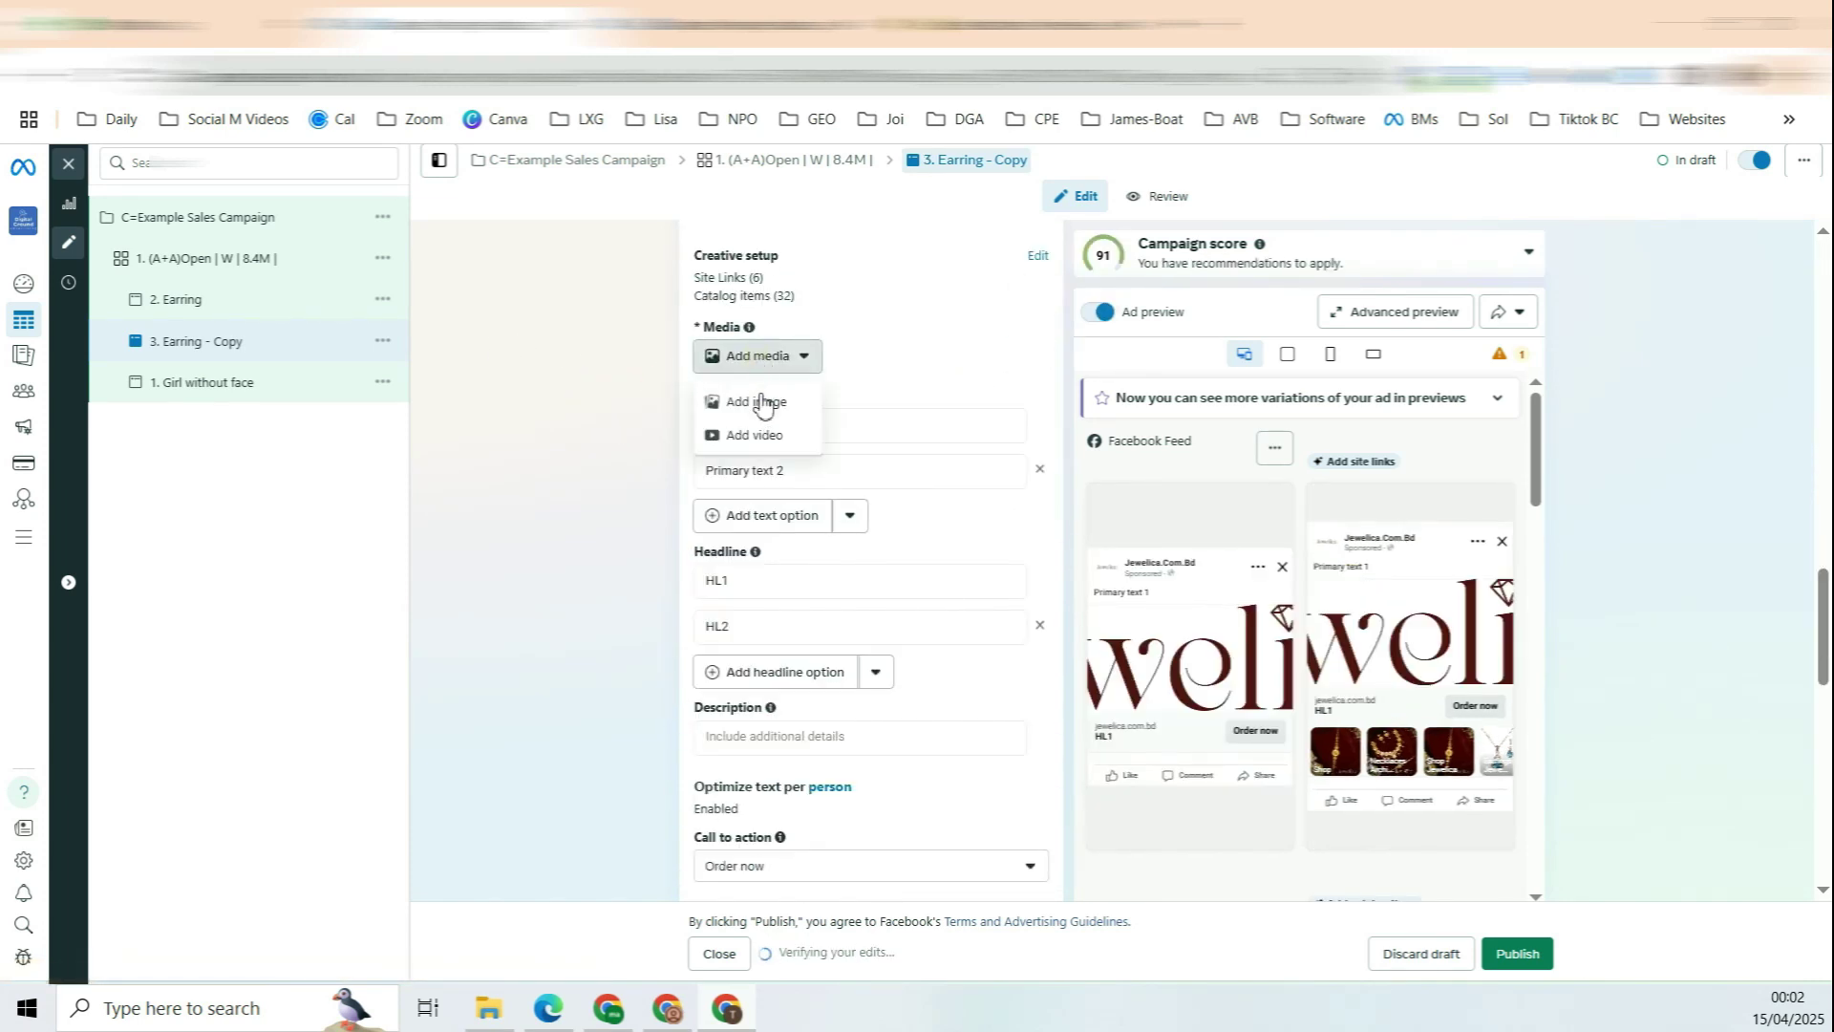
{"action": "left_click", "coordinate": [759, 401]}
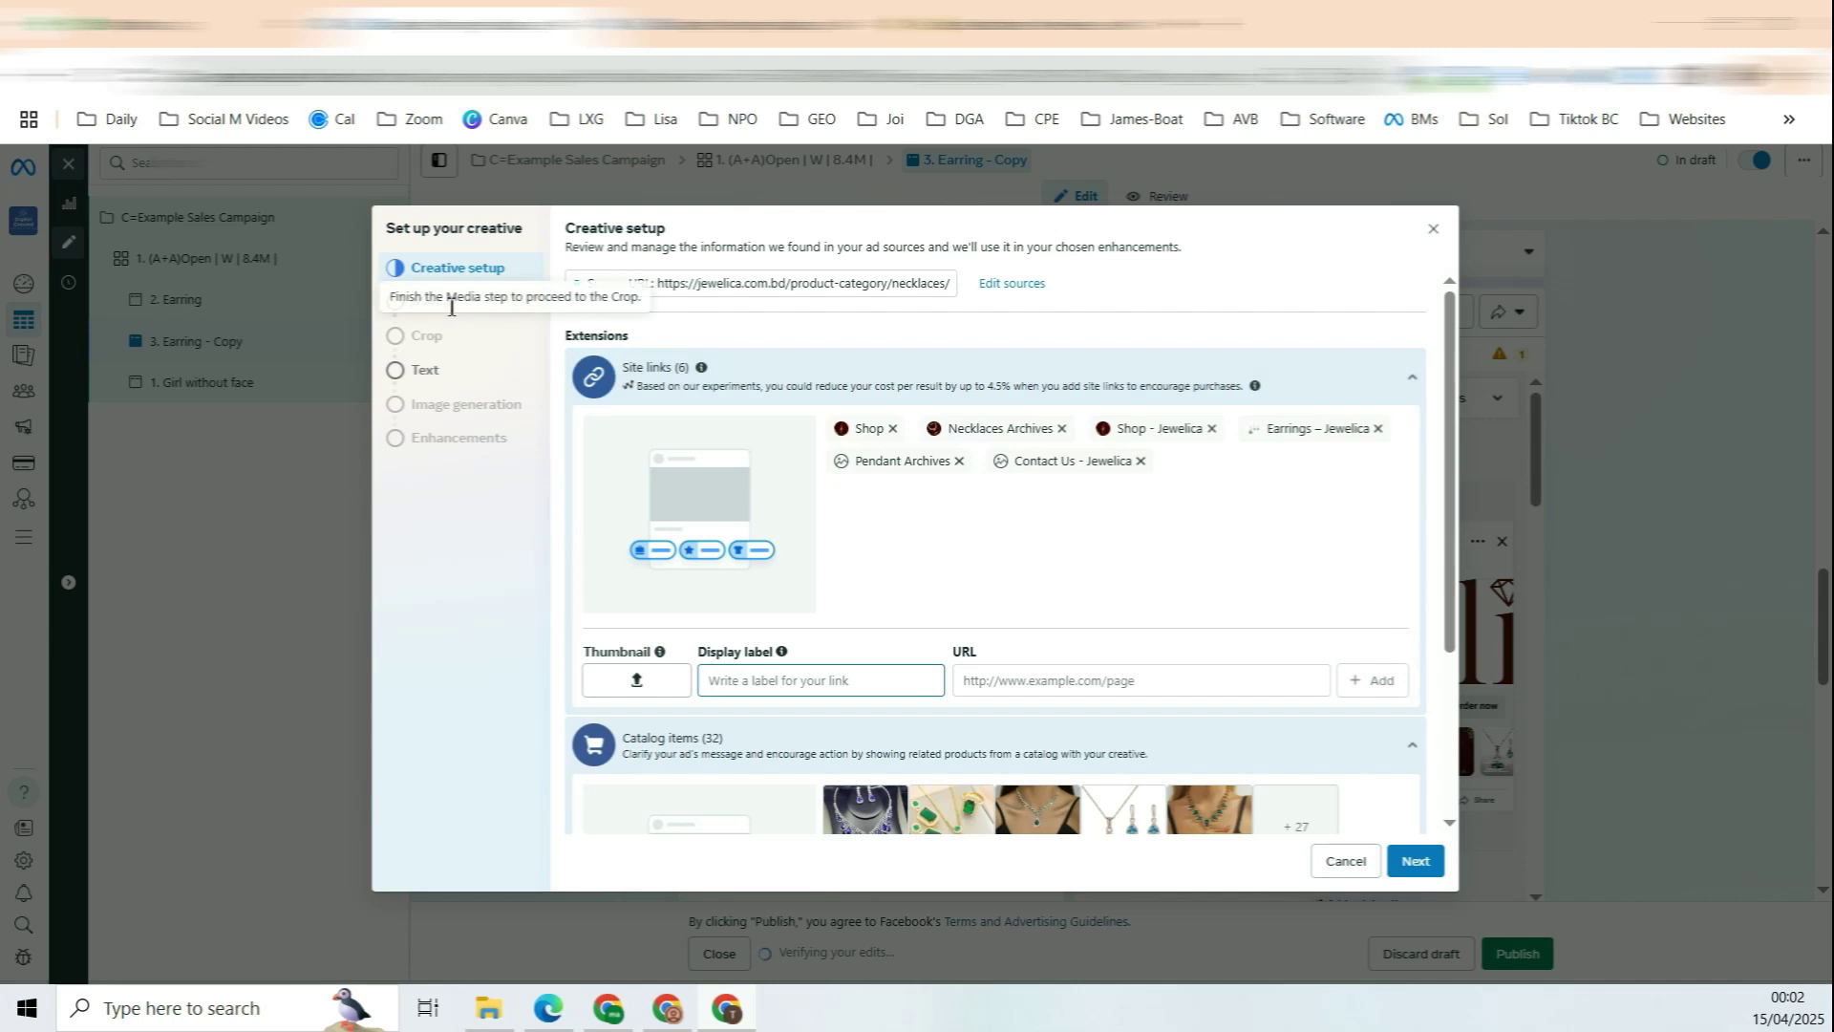
{"action": "left_click", "coordinate": [429, 302]}
{"action": "left_click", "coordinate": [1416, 861]}
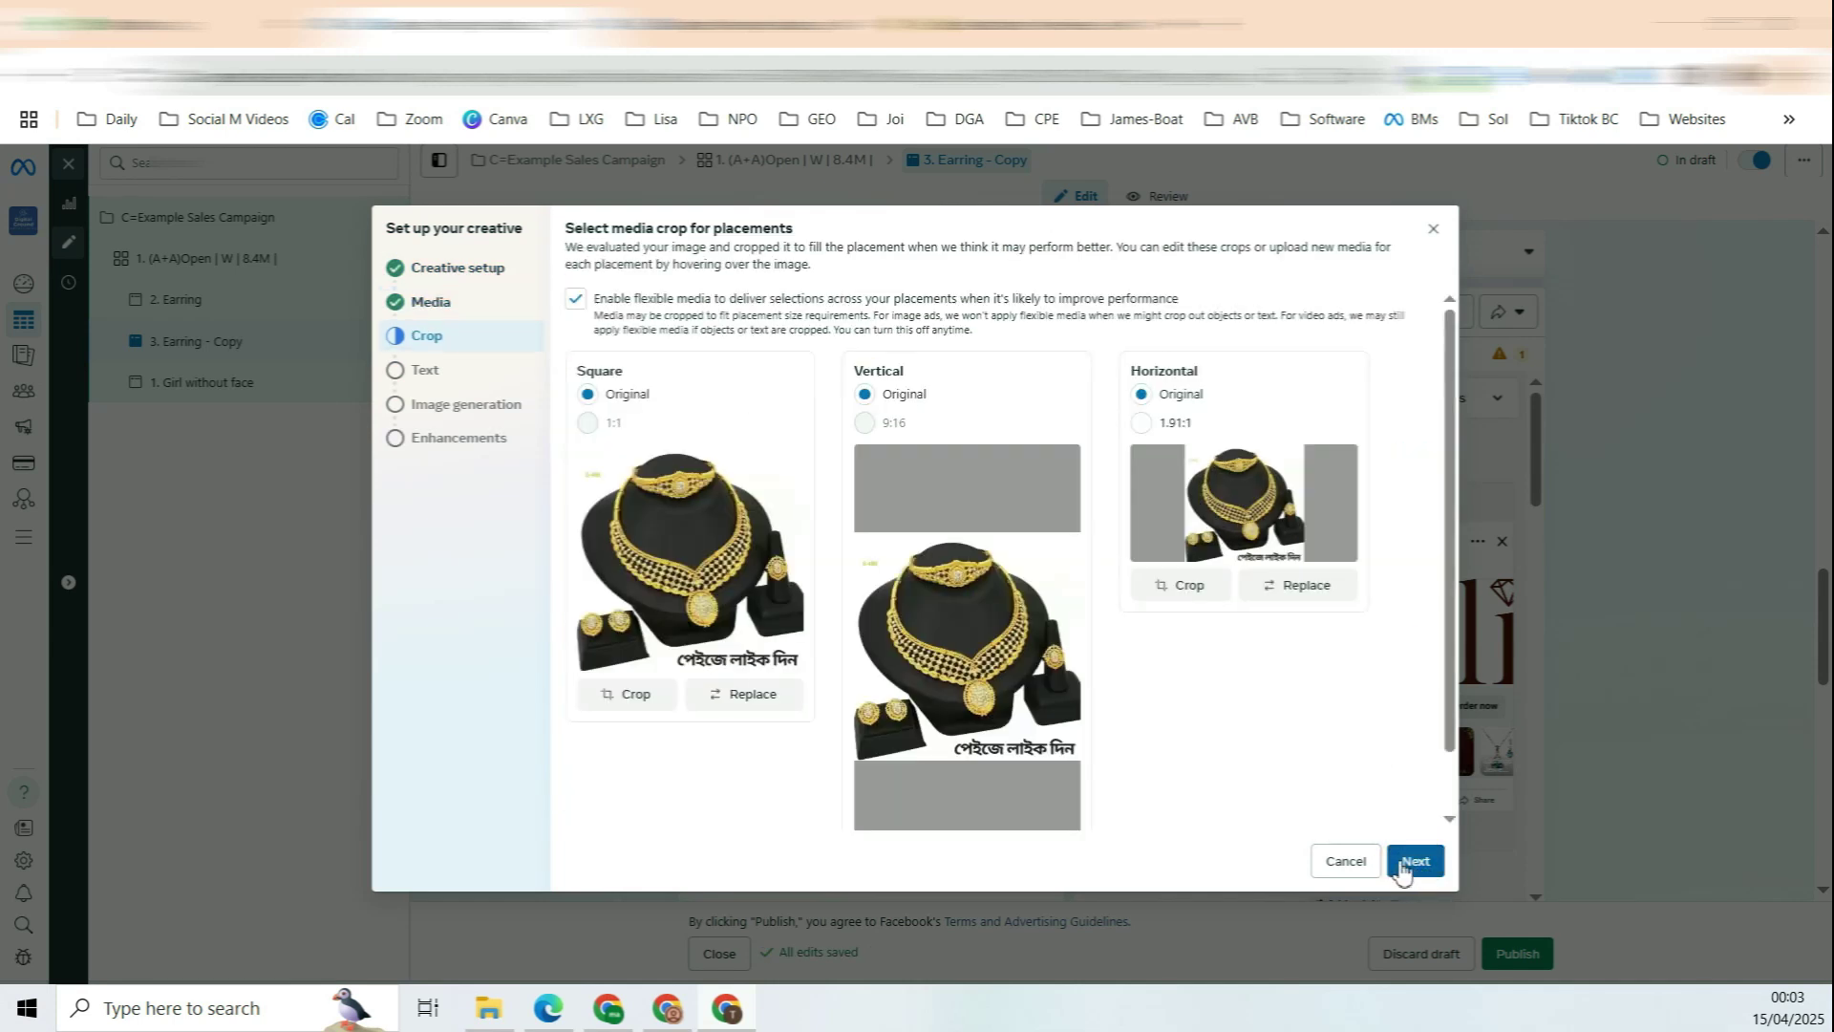
{"action": "left_click", "coordinate": [1412, 861]}
{"action": "left_click", "coordinate": [1414, 861]}
{"action": "left_click", "coordinate": [1385, 861]}
{"action": "left_click", "coordinate": [1323, 860]}
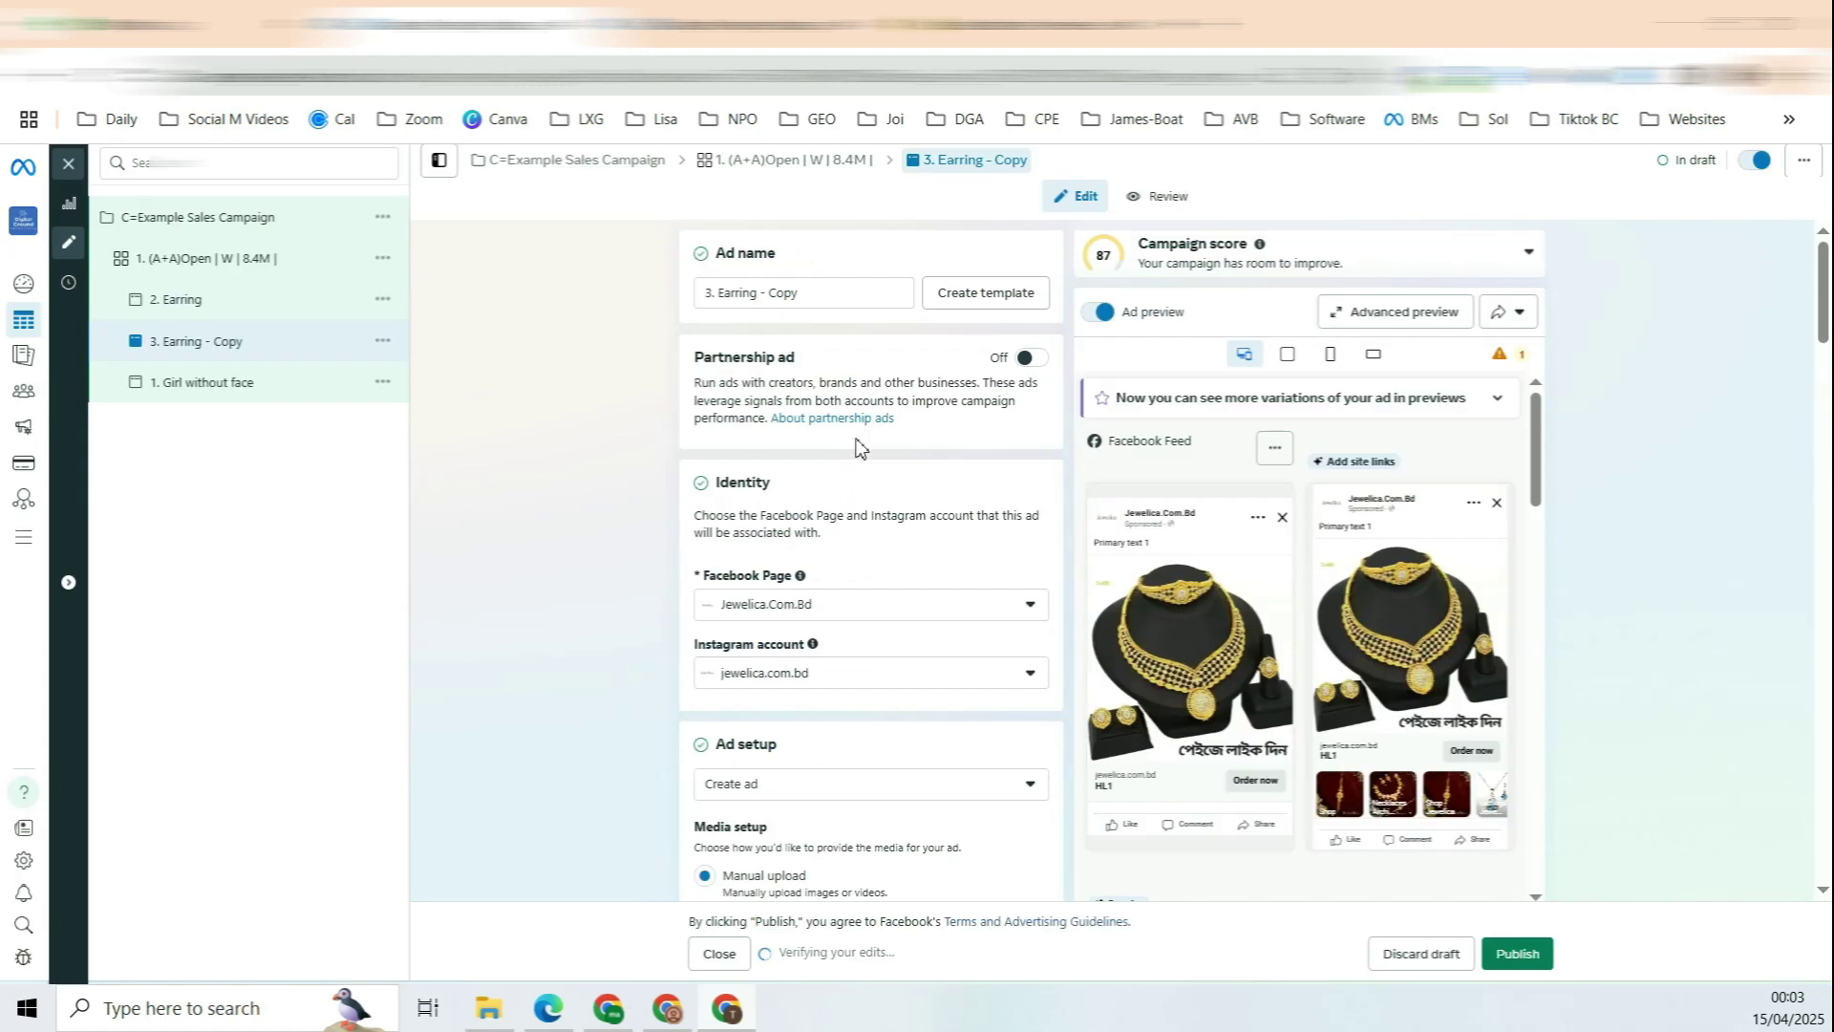
Step: Rename the ad to '3. Neckalce white background' and save it
{"action": "left_click_drag", "start_coordinate": [720, 293], "coordinate": [960, 295]}
{"action": "type", "text": "Neckalce white background"}
{"action": "left_click_drag", "start_coordinate": [779, 294], "coordinate": [864, 295]}
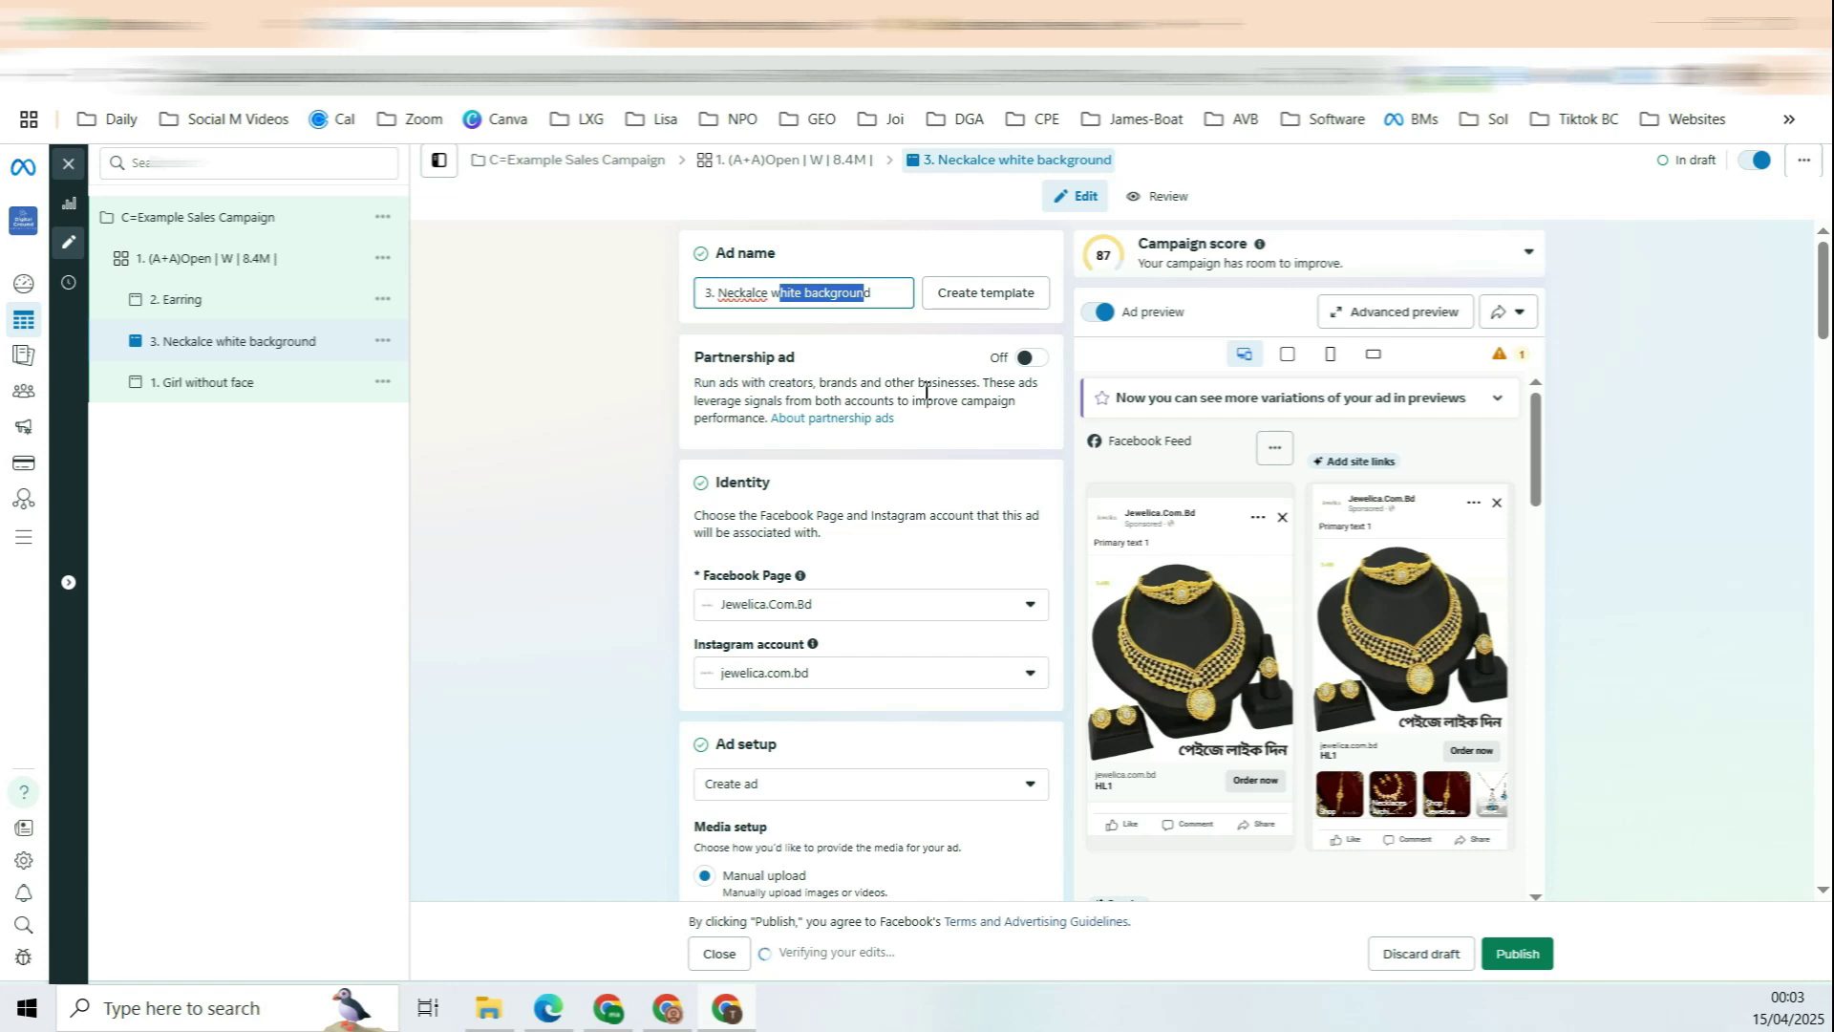
{"action": "left_click", "coordinate": [67, 164]}
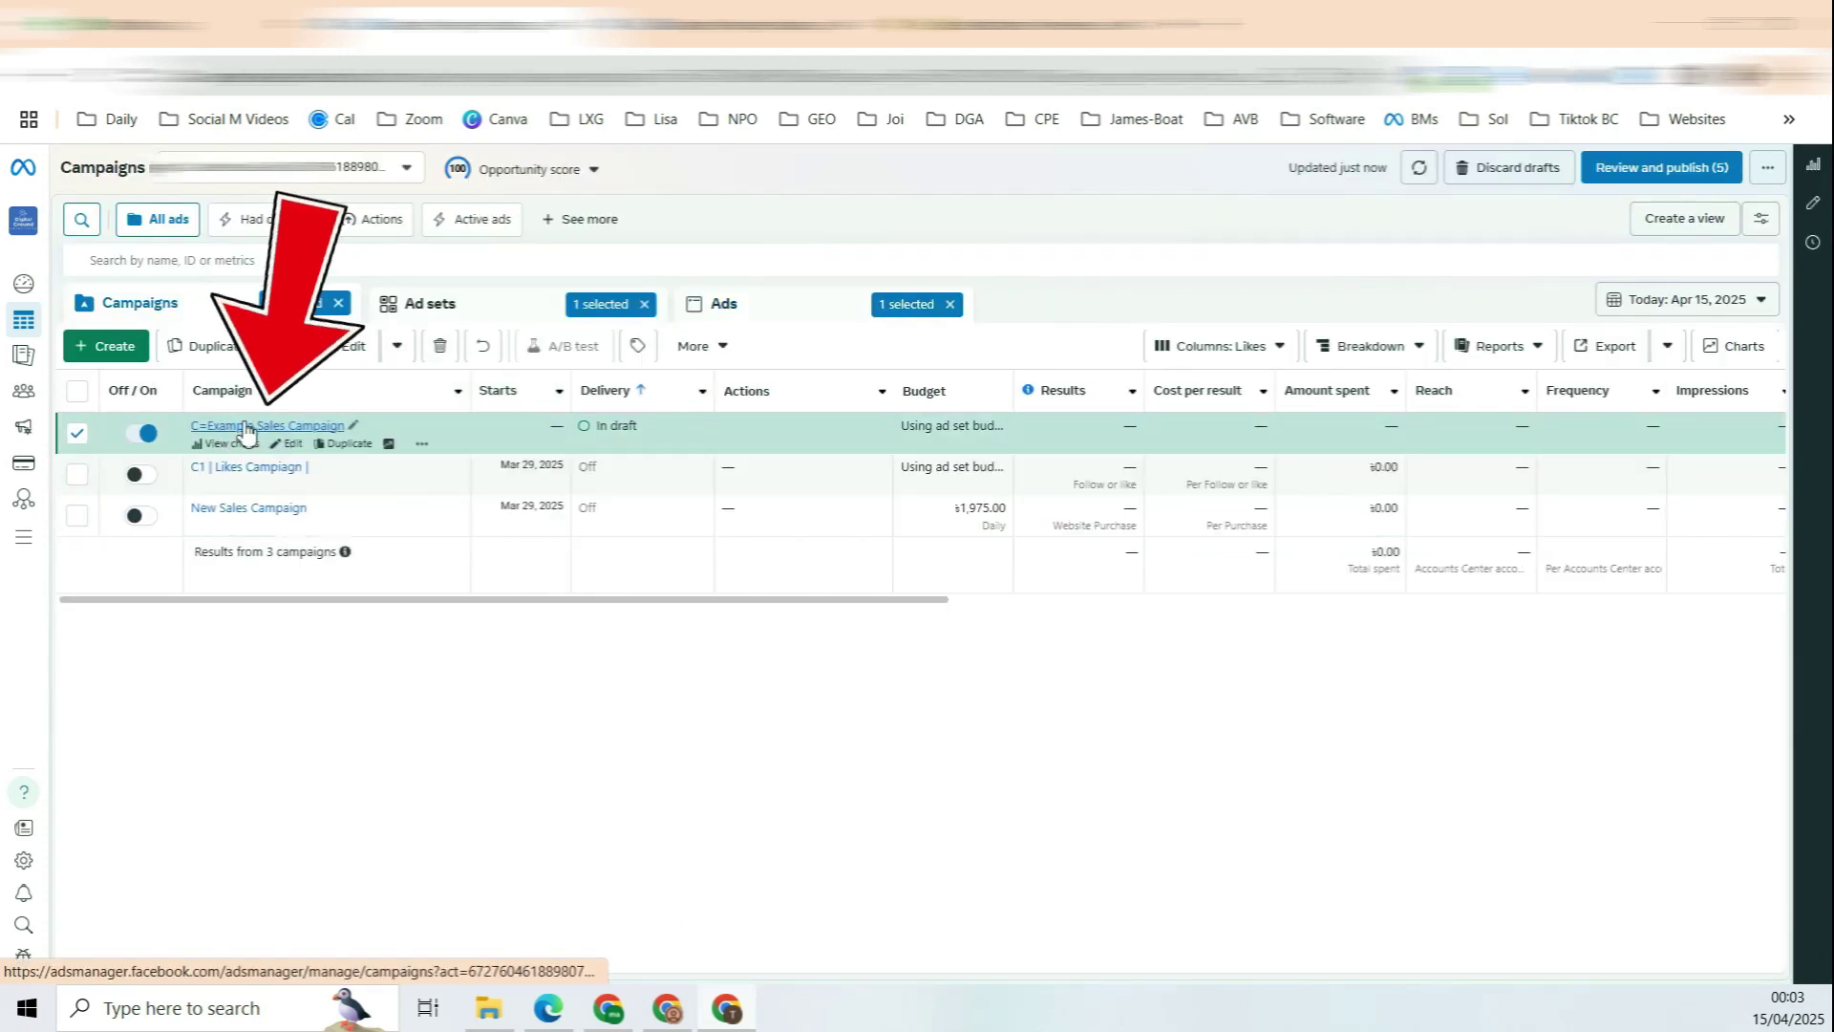
Step: Duplicate the (A+A)Open ad set from the campaign's Ad sets list
{"action": "left_click", "coordinate": [282, 426]}
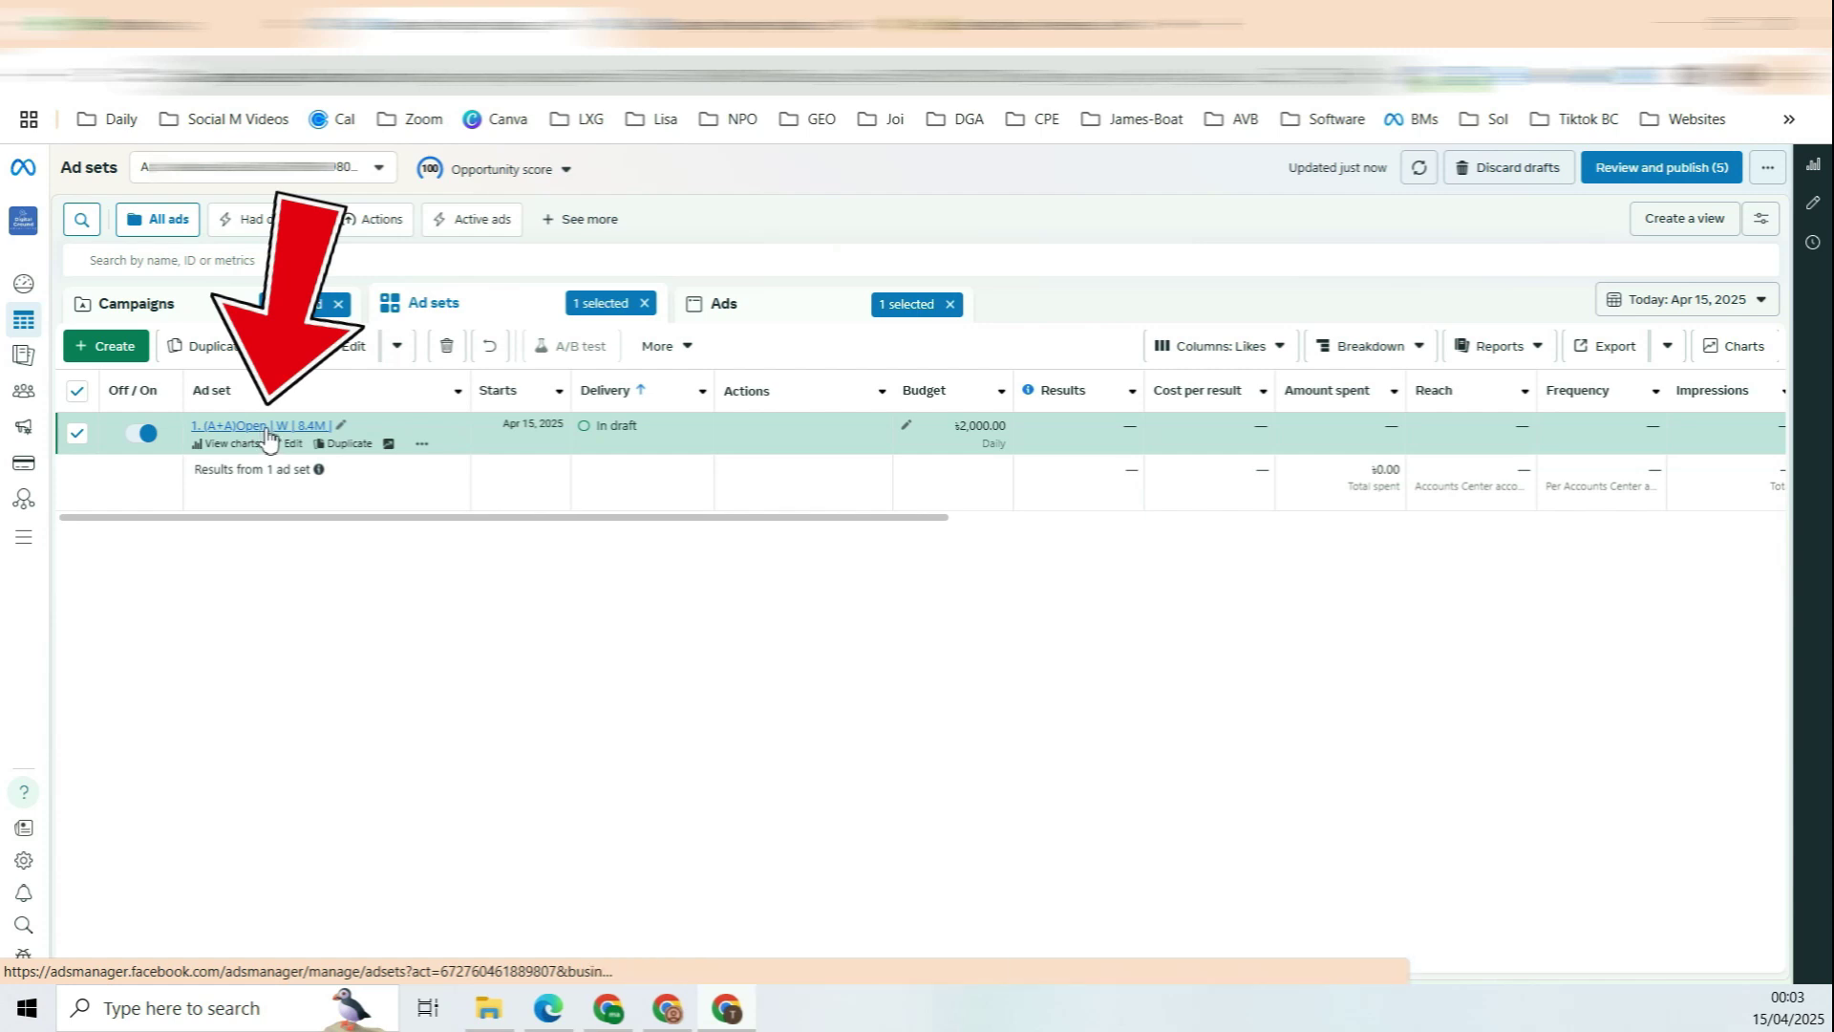
{"action": "left_click", "coordinate": [282, 427]}
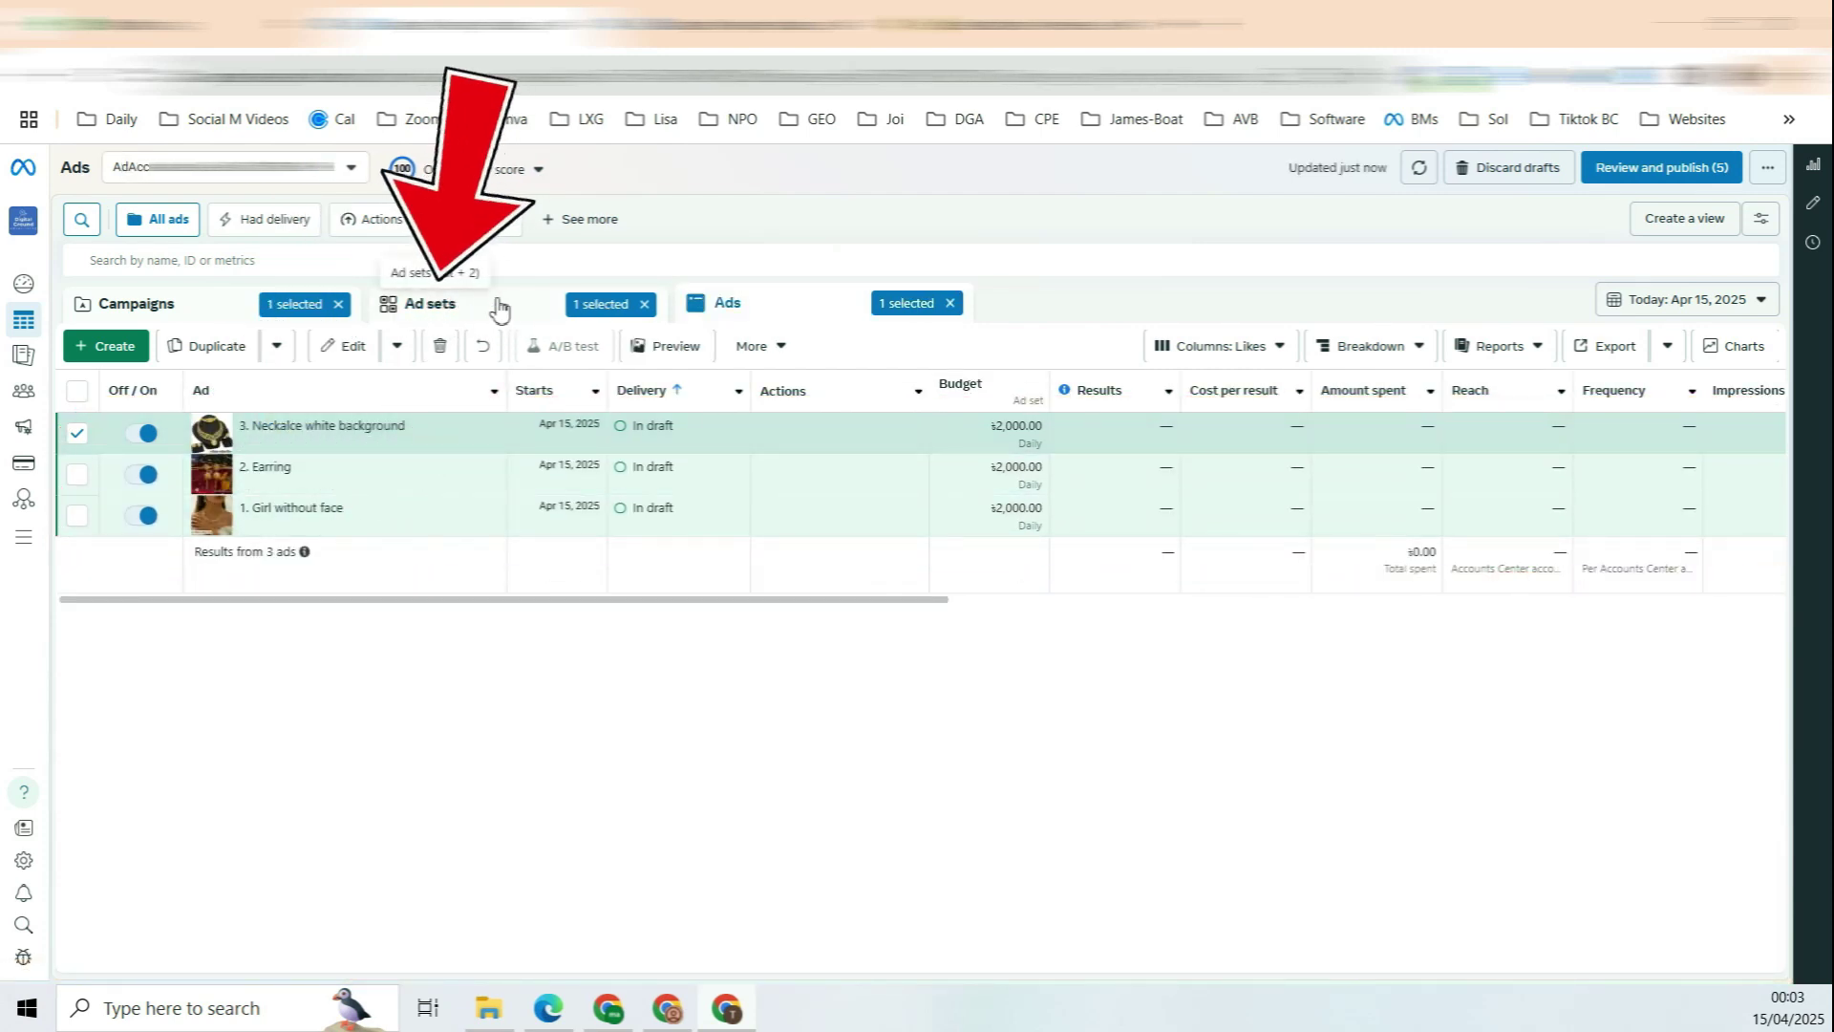
{"action": "left_click", "coordinate": [500, 311]}
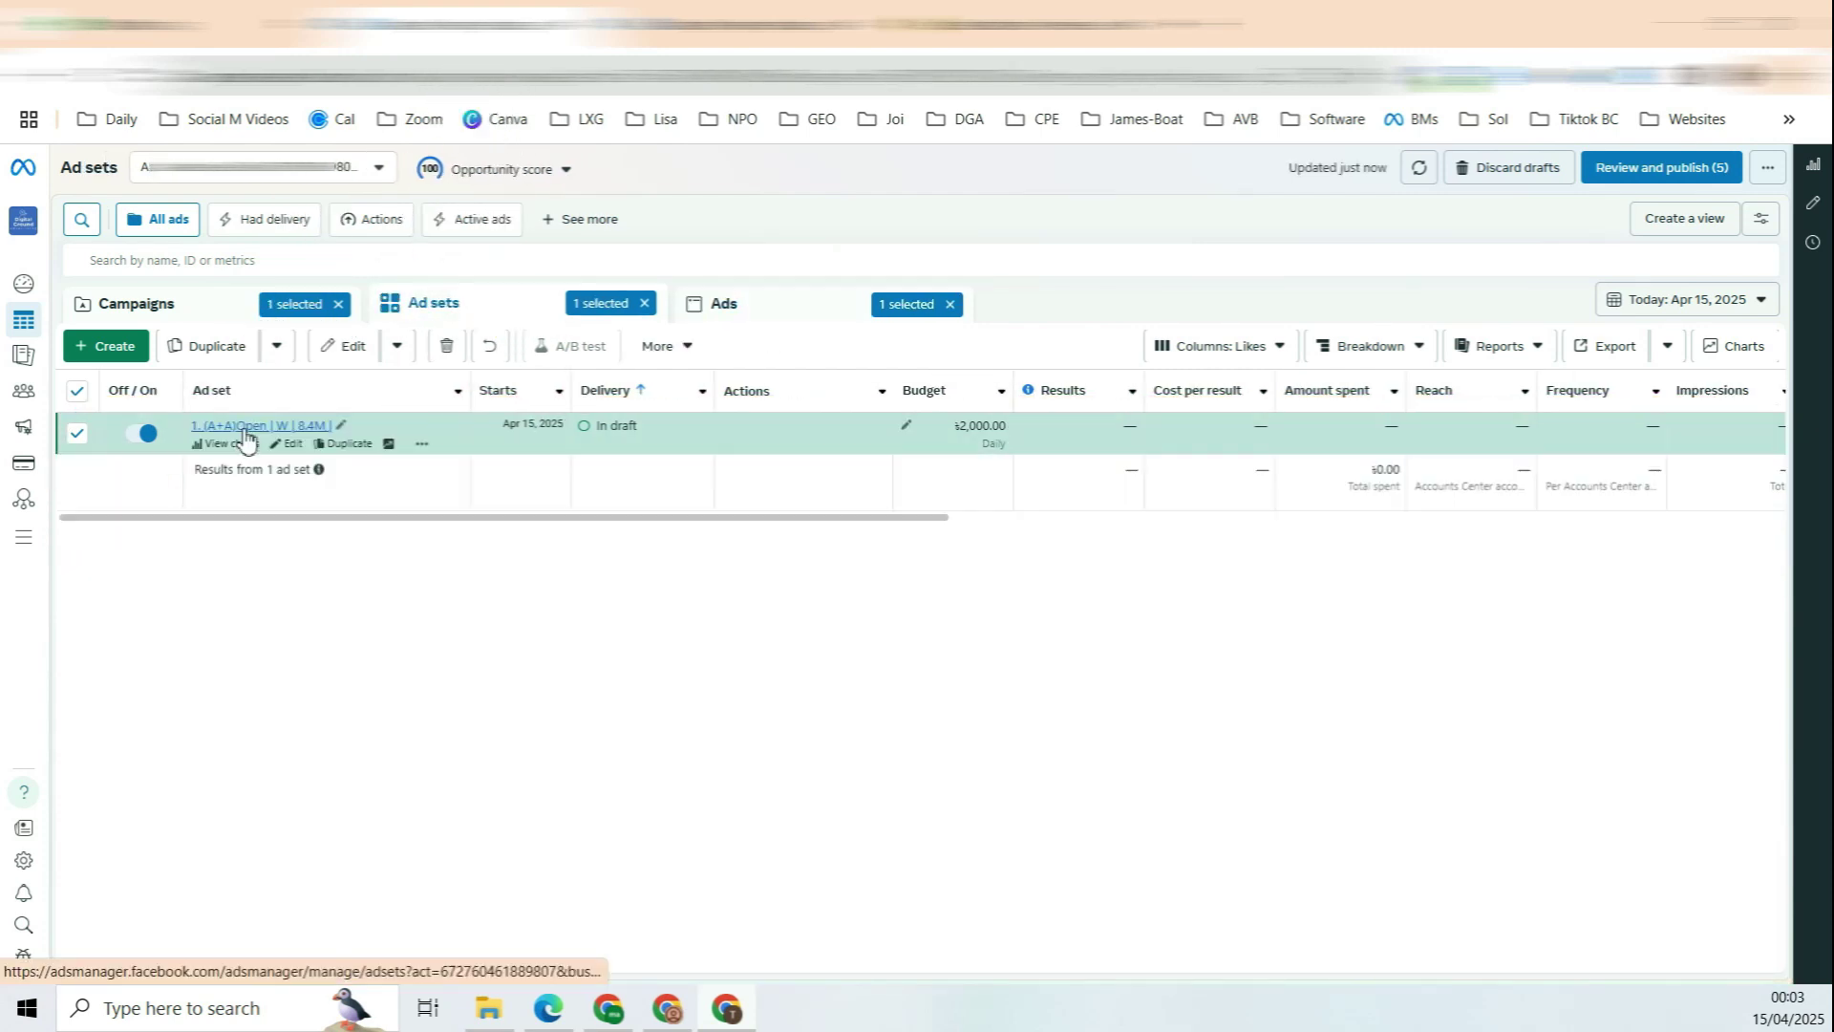
{"action": "left_click", "coordinate": [360, 445]}
{"action": "left_click", "coordinate": [1126, 802]}
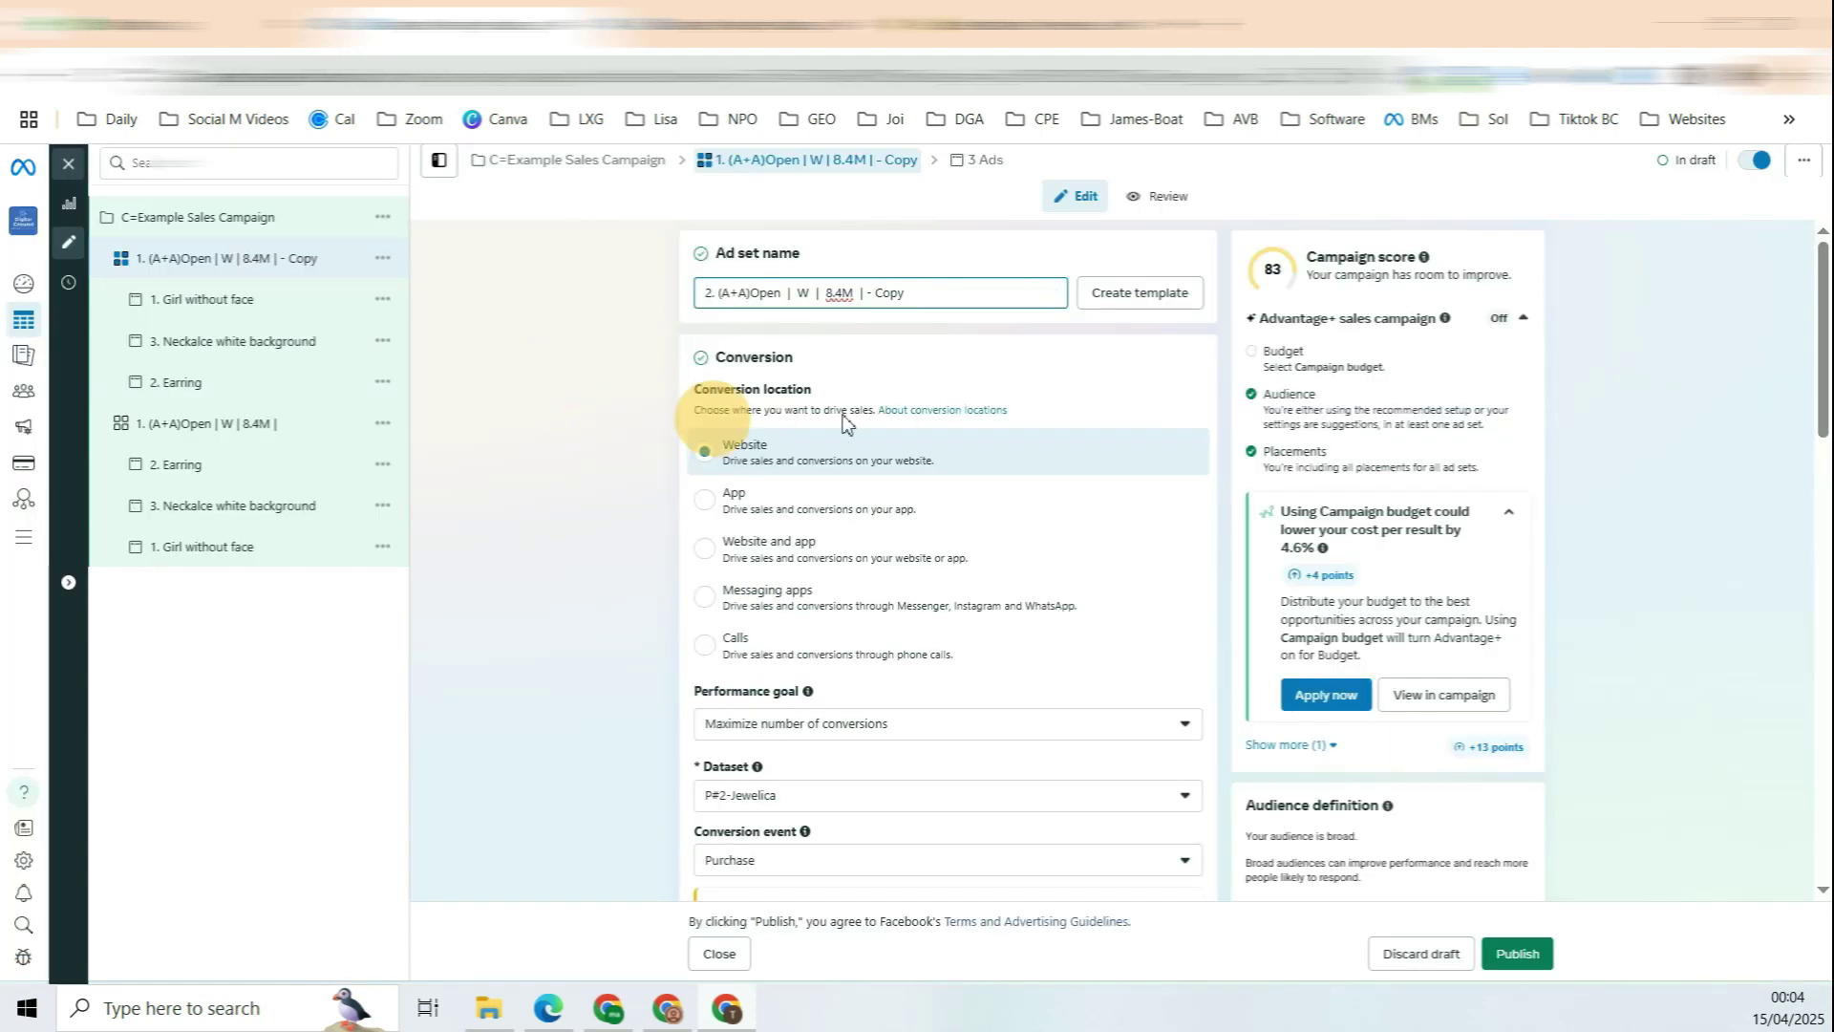
Step: In the copy's Detailed targeting, search 'make' and add the Fashion & Make Up interest
{"action": "scroll", "coordinate": [999, 392], "scroll_direction": "down", "scroll_amount": 8}
{"action": "scroll", "coordinate": [1024, 372], "scroll_direction": "down", "scroll_amount": 10}
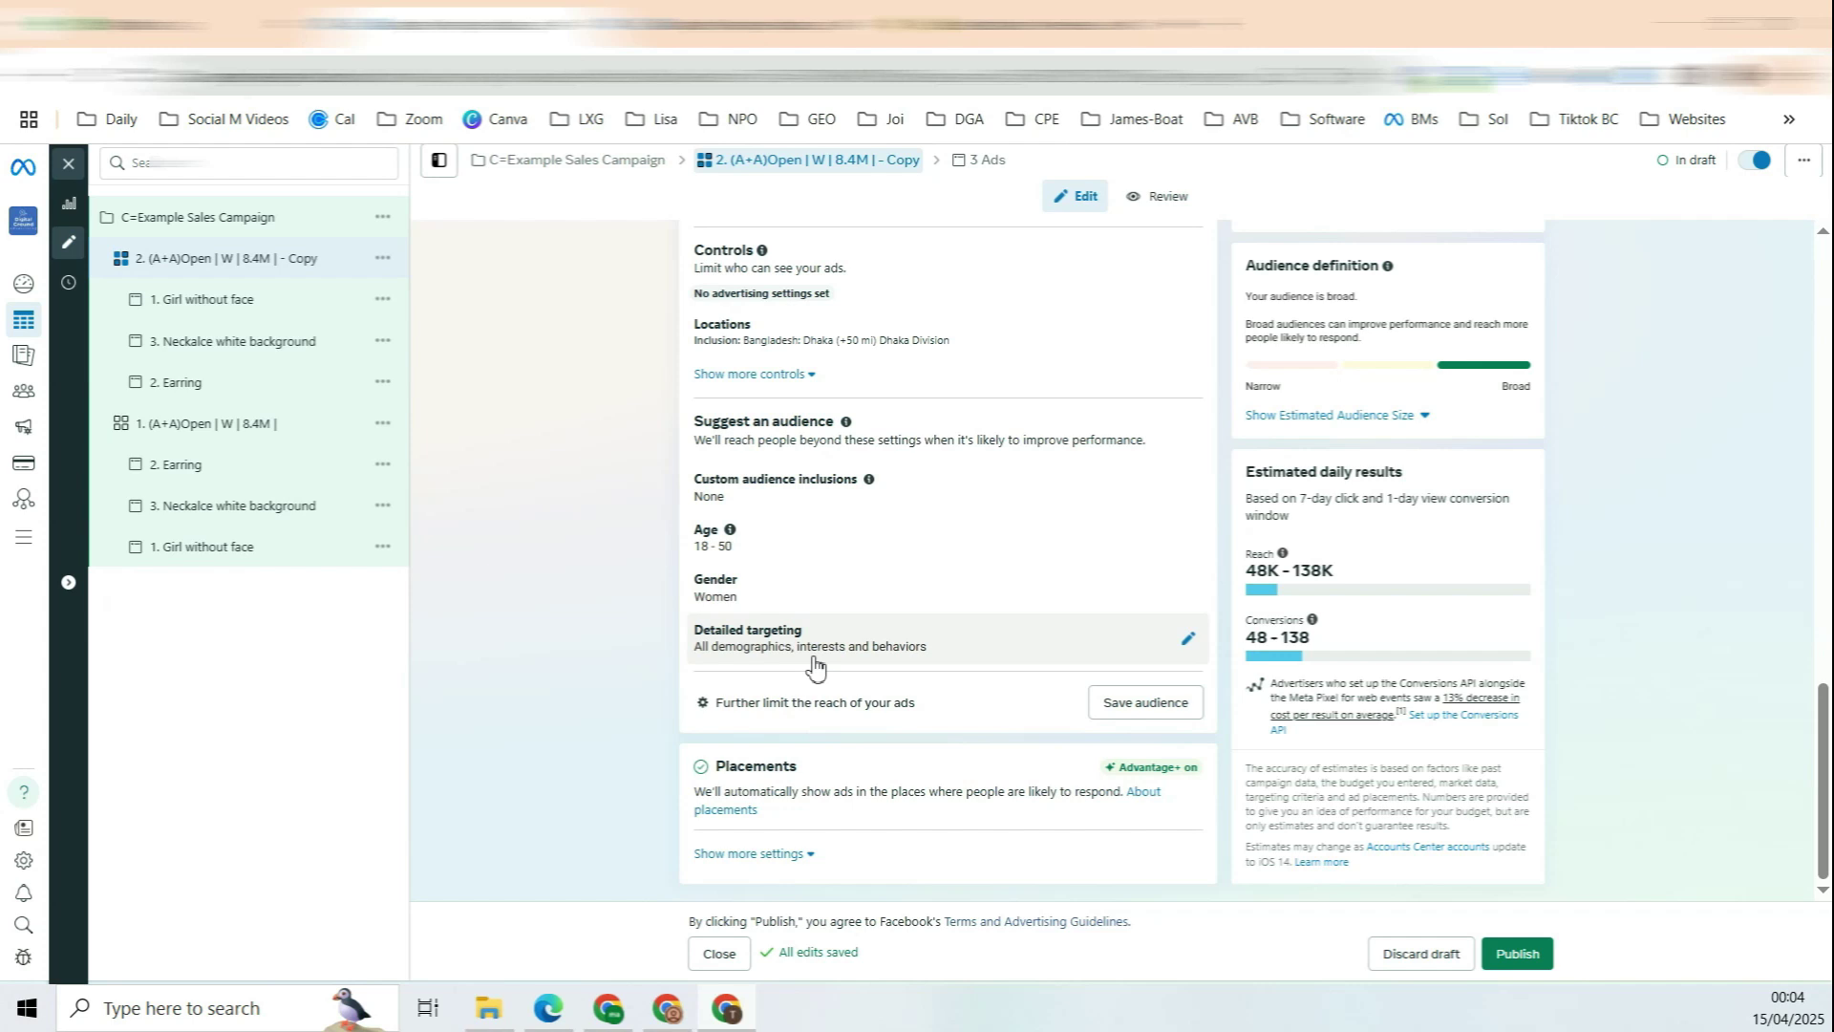
{"action": "left_click", "coordinate": [1189, 634]}
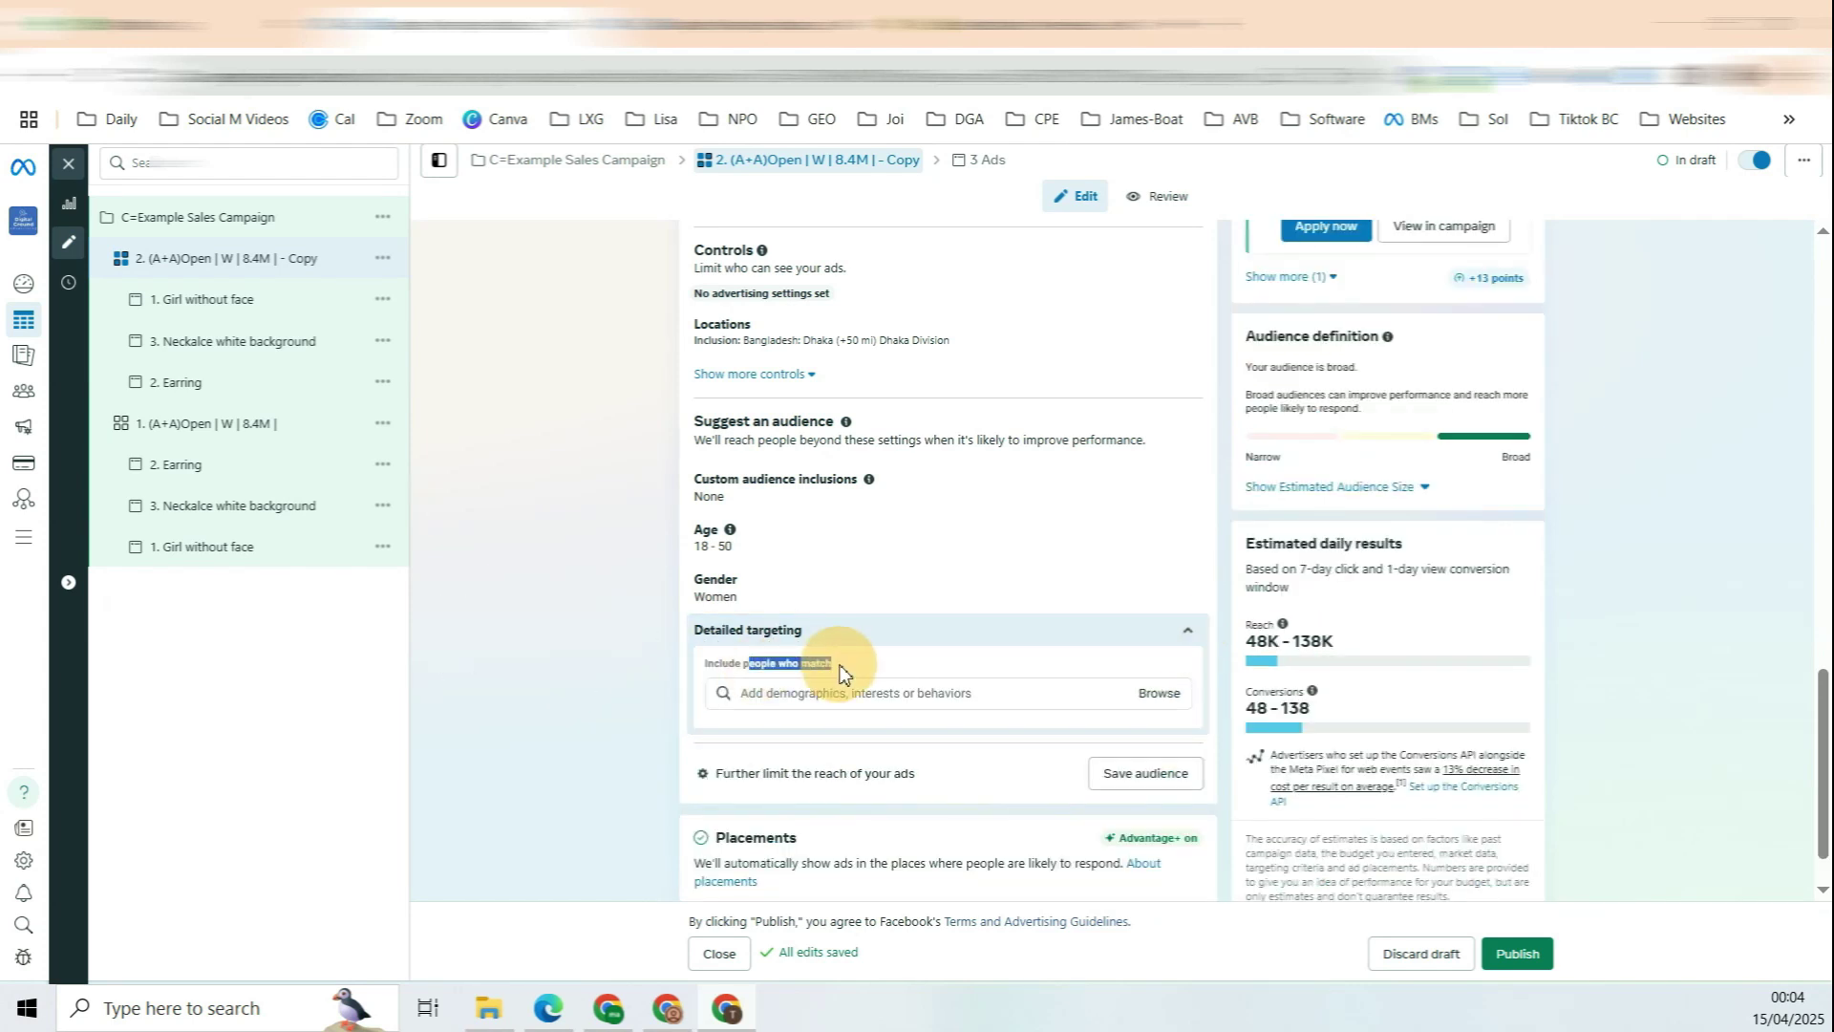
{"action": "left_click", "coordinate": [867, 690]}
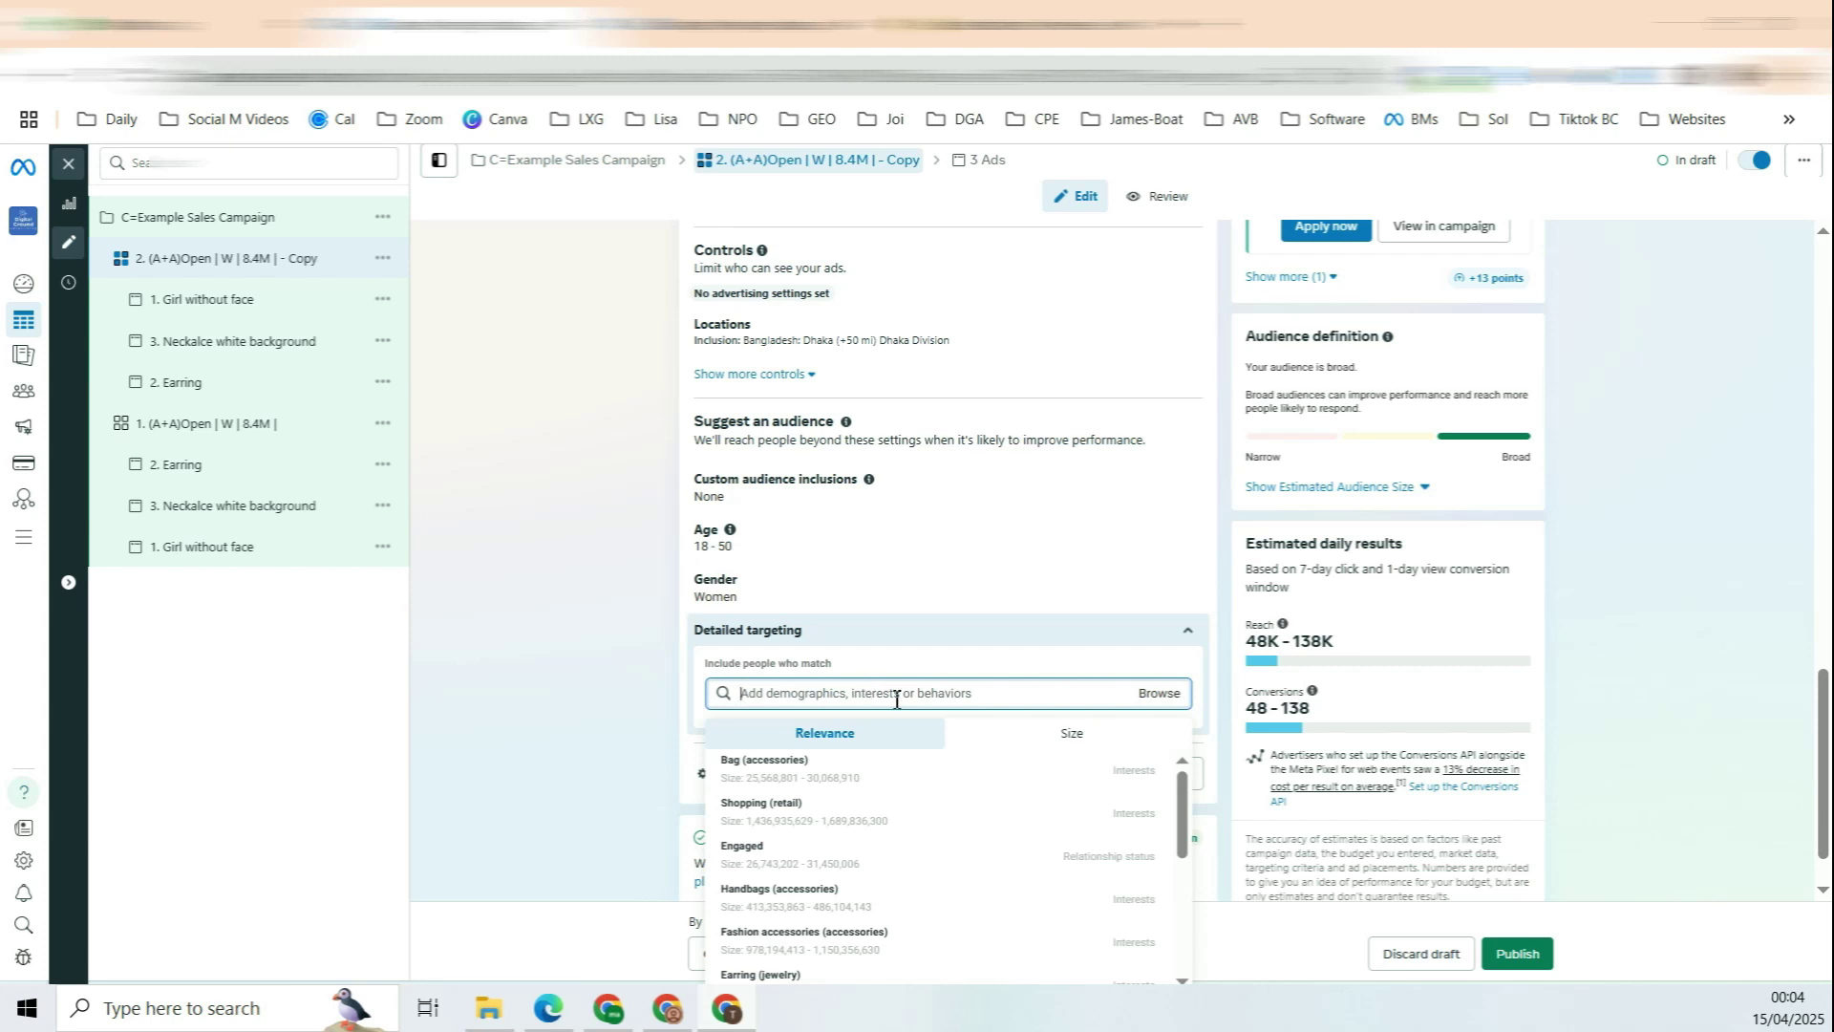
{"action": "type", "text": "make"}
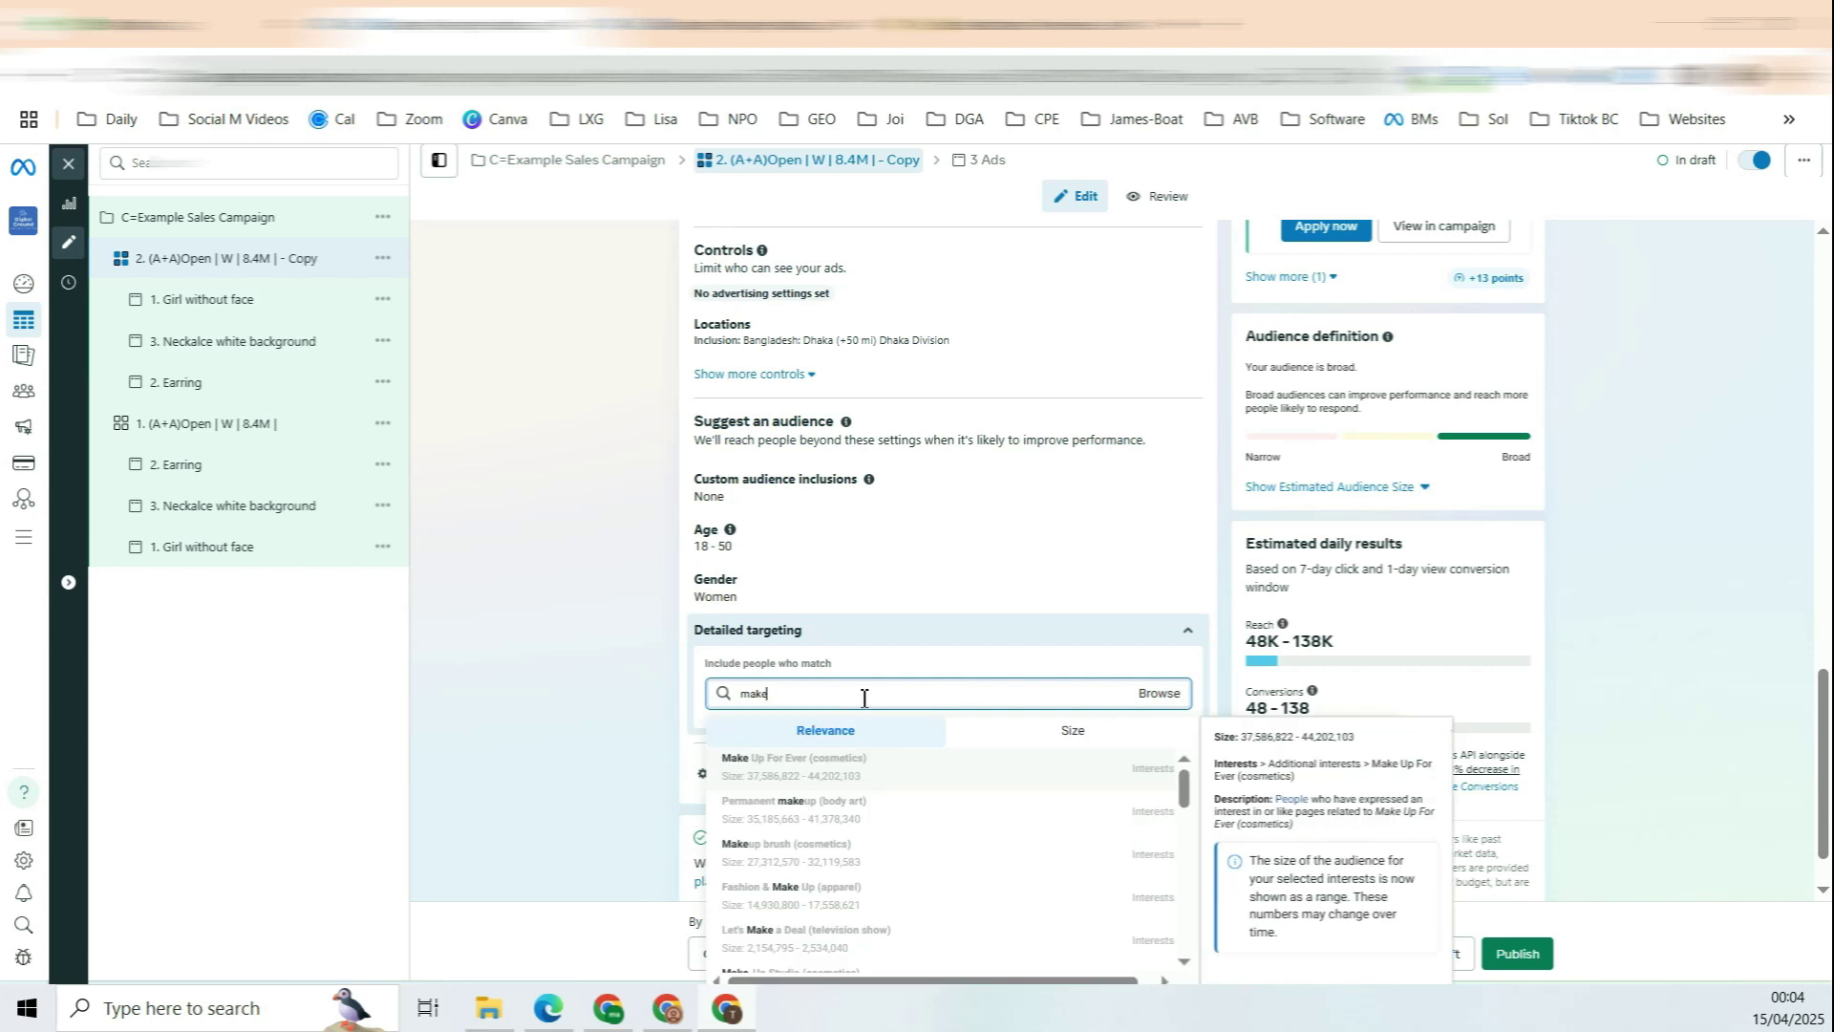
{"action": "left_click", "coordinate": [880, 898]}
{"action": "left_click", "coordinate": [577, 655]}
{"action": "scroll", "coordinate": [917, 650], "scroll_direction": "down", "scroll_amount": 1}
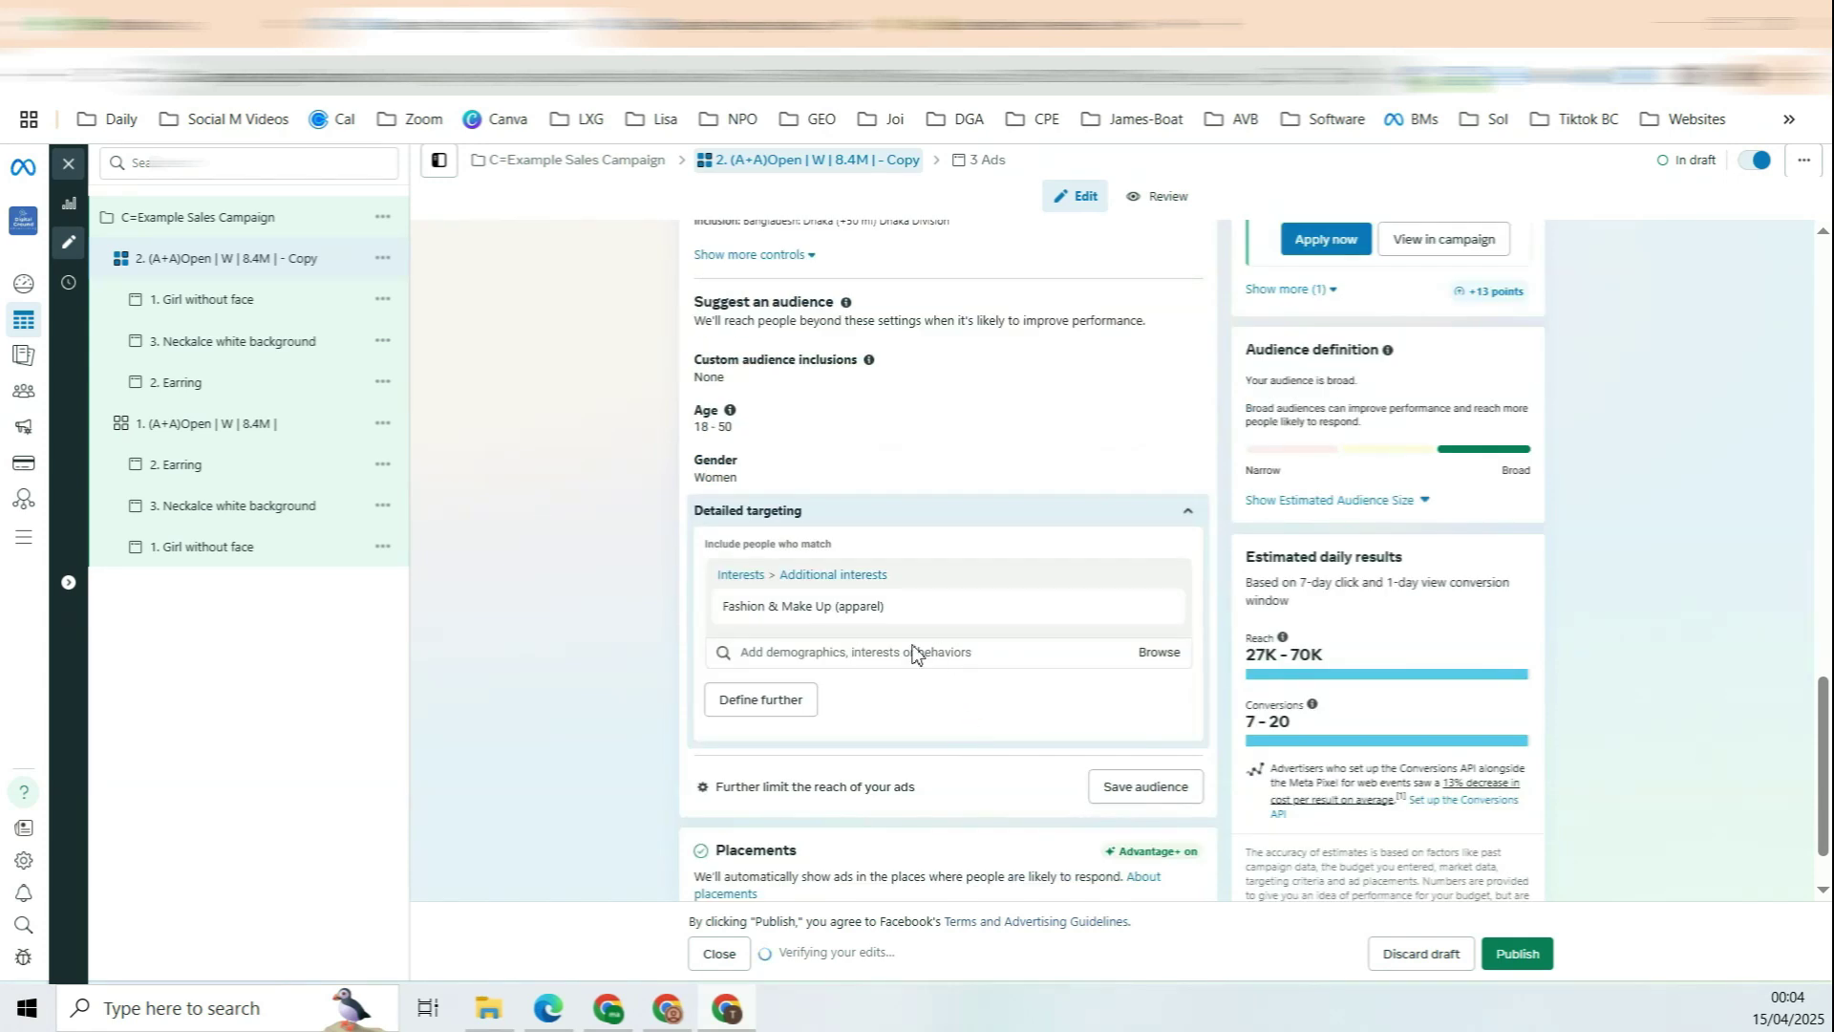
{"action": "left_click_drag", "start_coordinate": [884, 605], "coordinate": [770, 606]}
{"action": "left_click", "coordinate": [479, 713]}
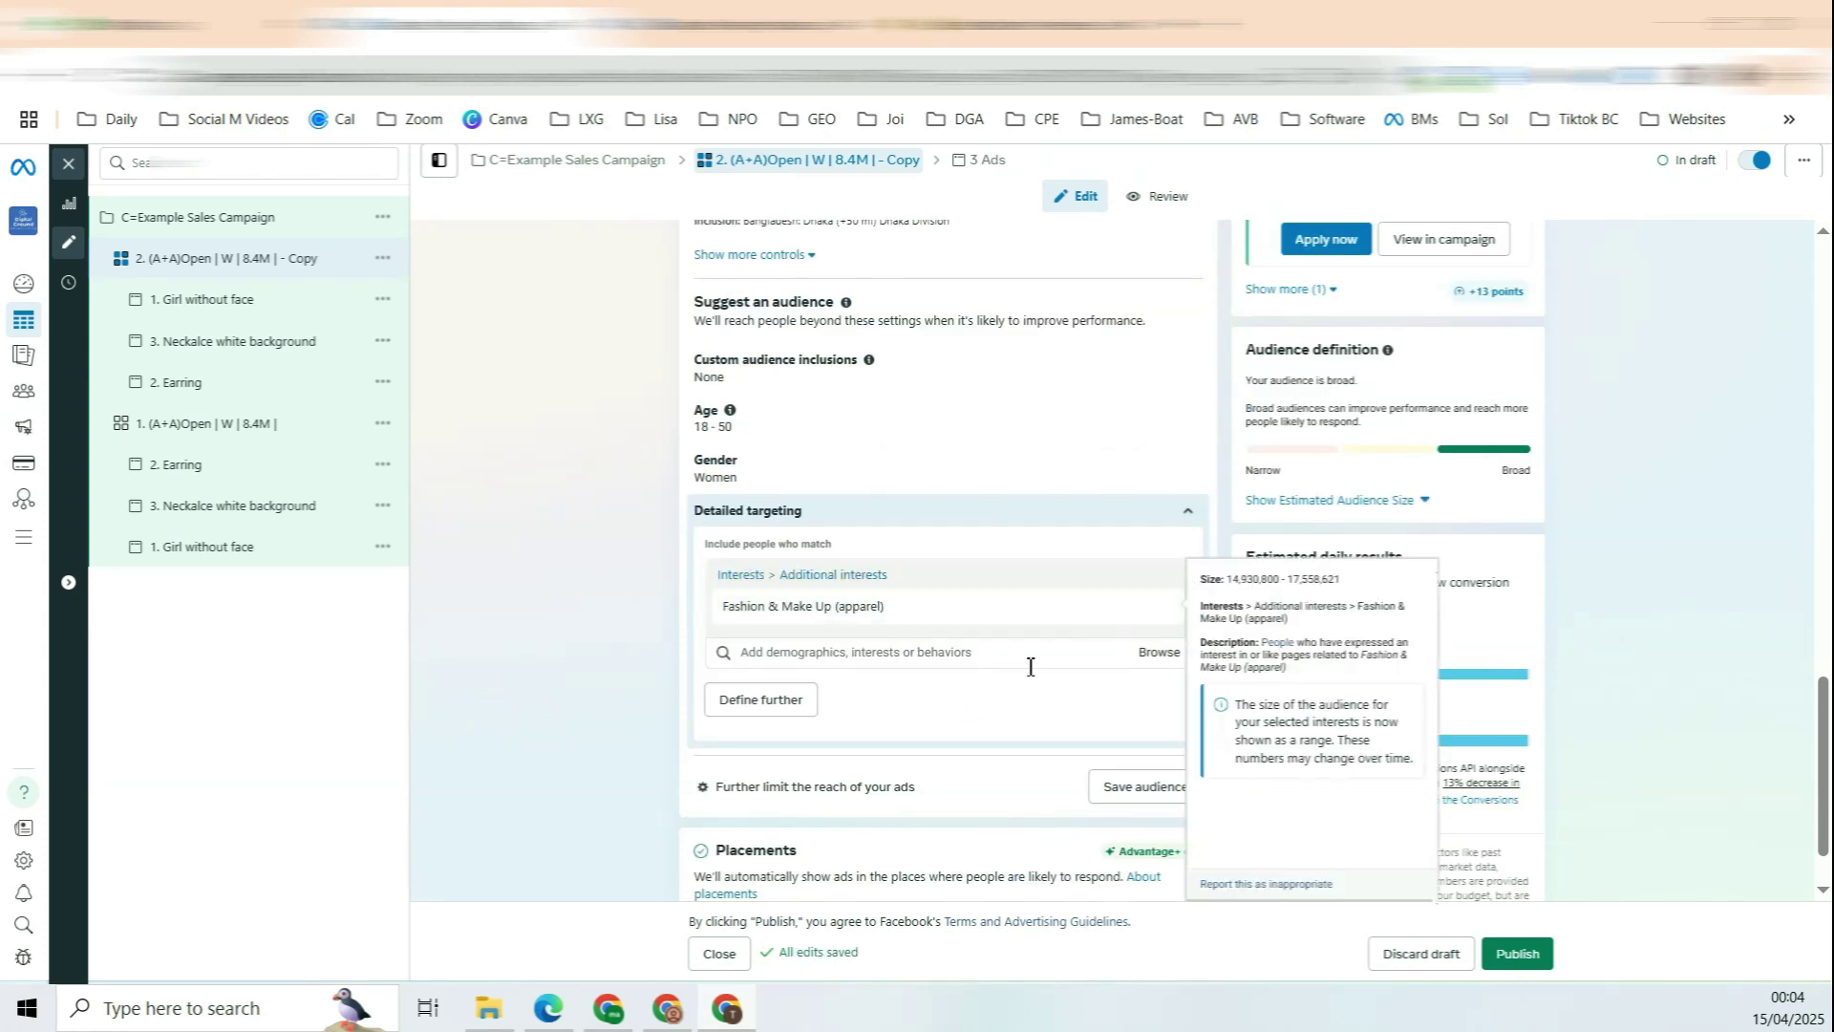
{"action": "left_click", "coordinate": [1020, 652]}
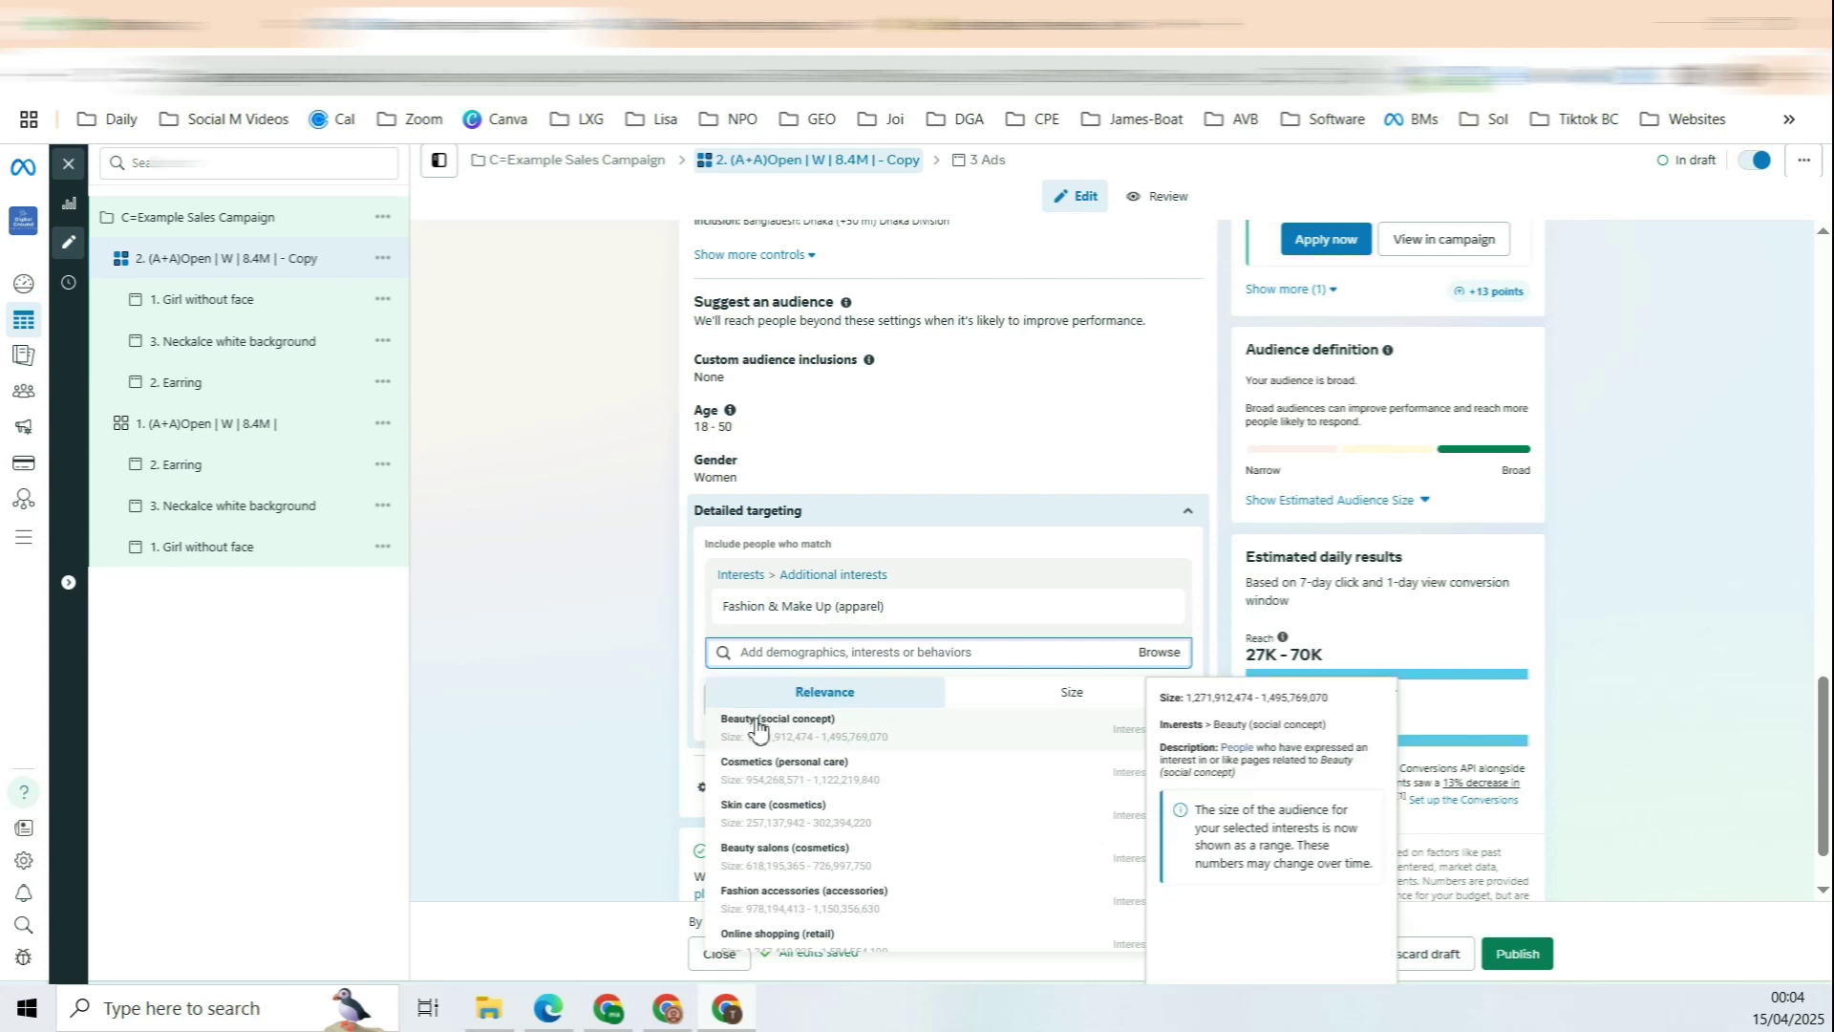
{"action": "left_click", "coordinate": [523, 755]}
Step: Remove the Fashion & Make Up interest and check the Necklace interest and audience size
{"action": "left_click", "coordinate": [1158, 608]}
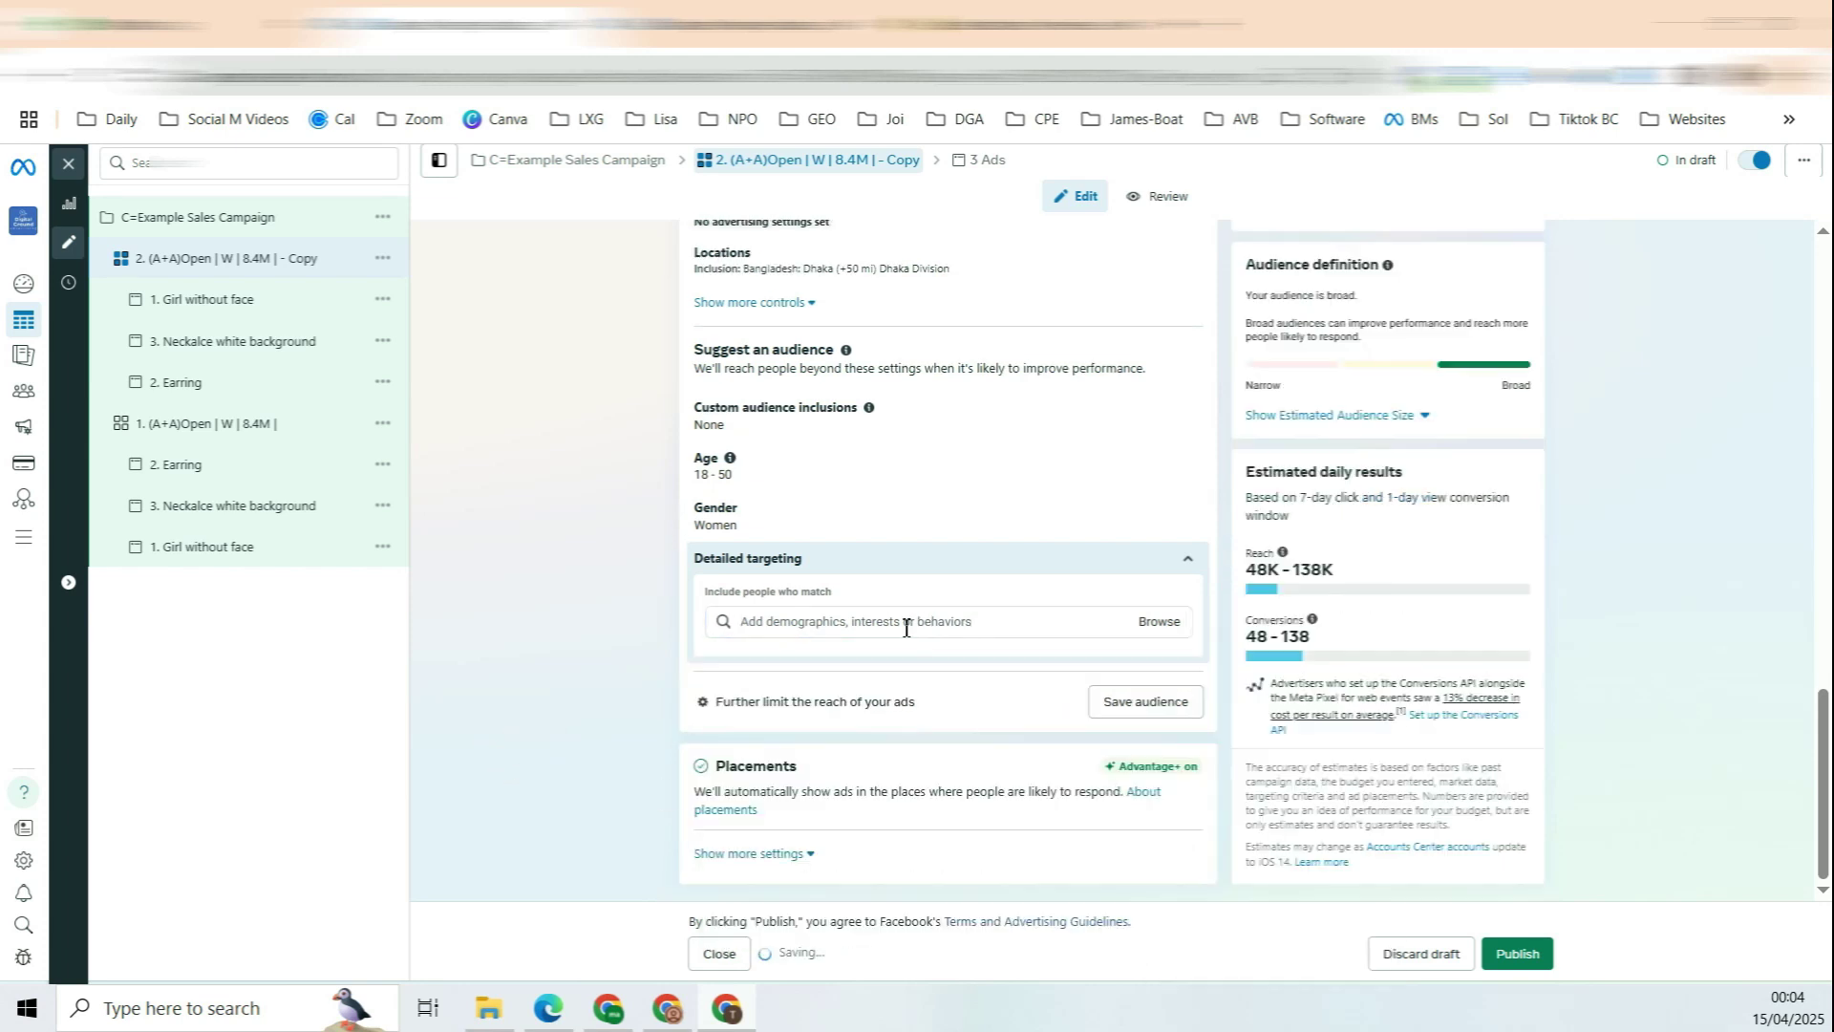
{"action": "left_click", "coordinate": [921, 623]}
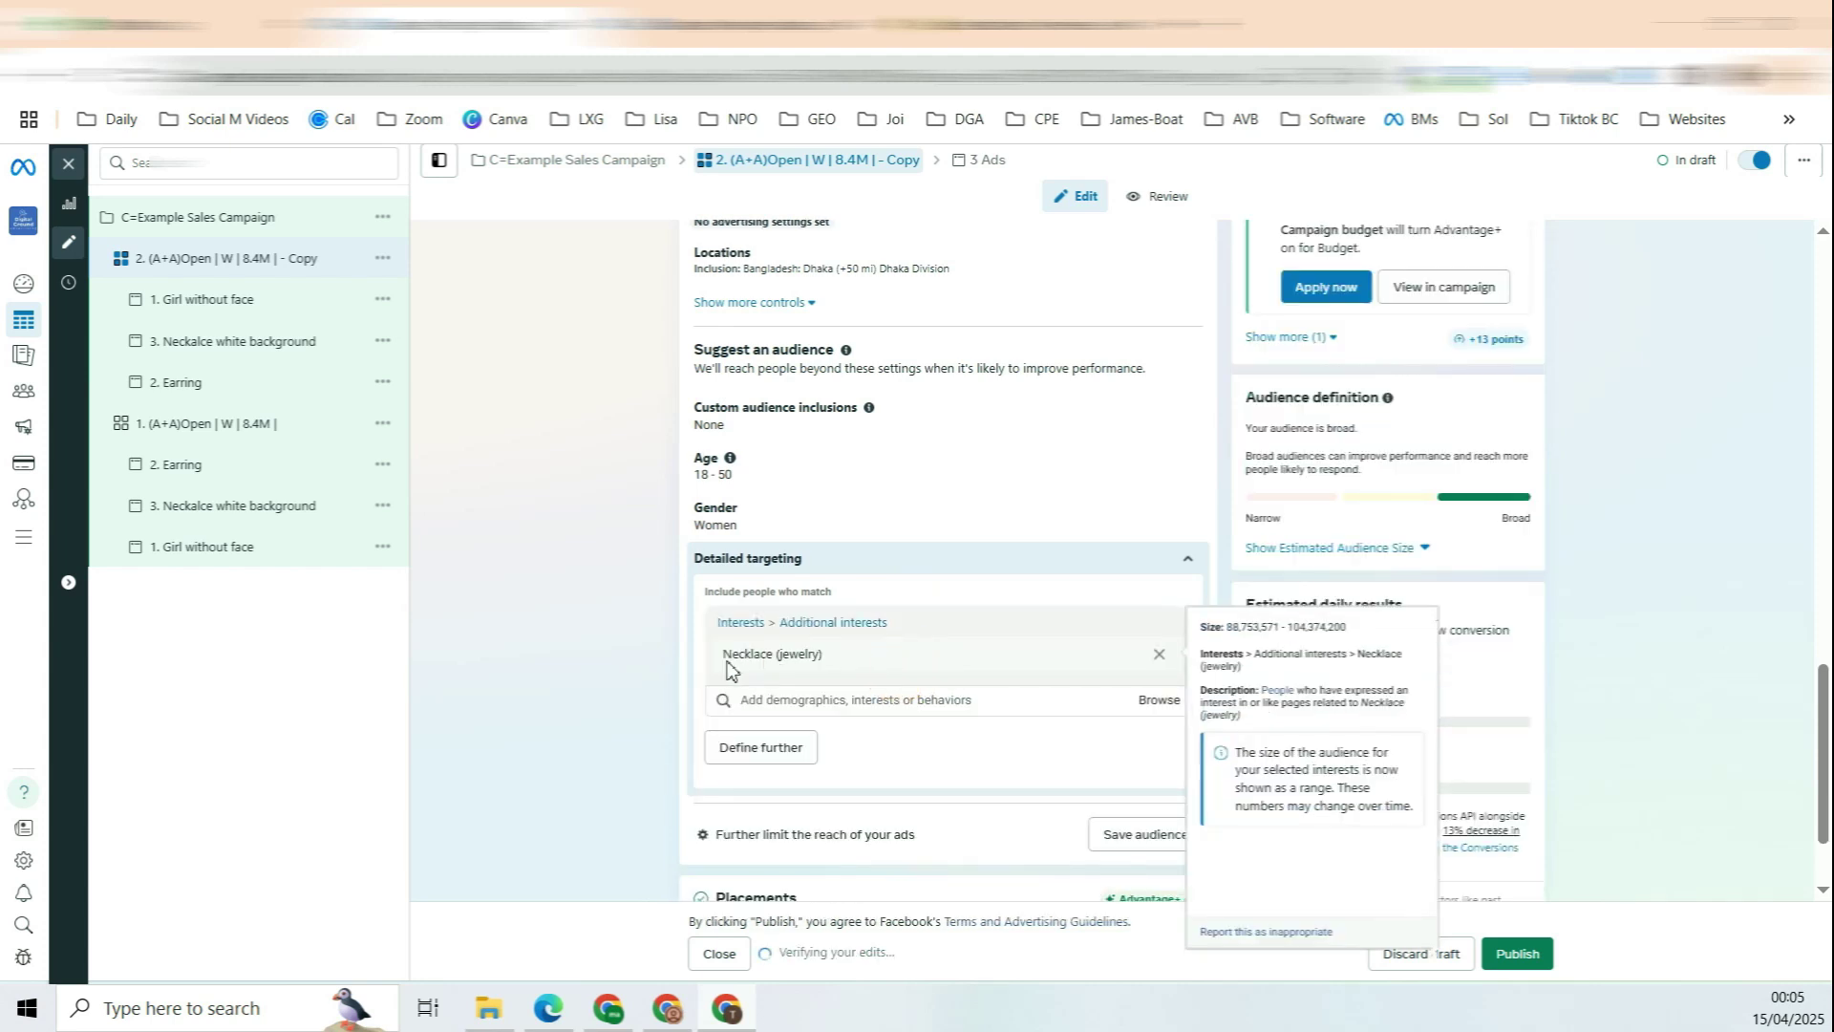
{"action": "left_click_drag", "start_coordinate": [724, 656], "coordinate": [825, 656]}
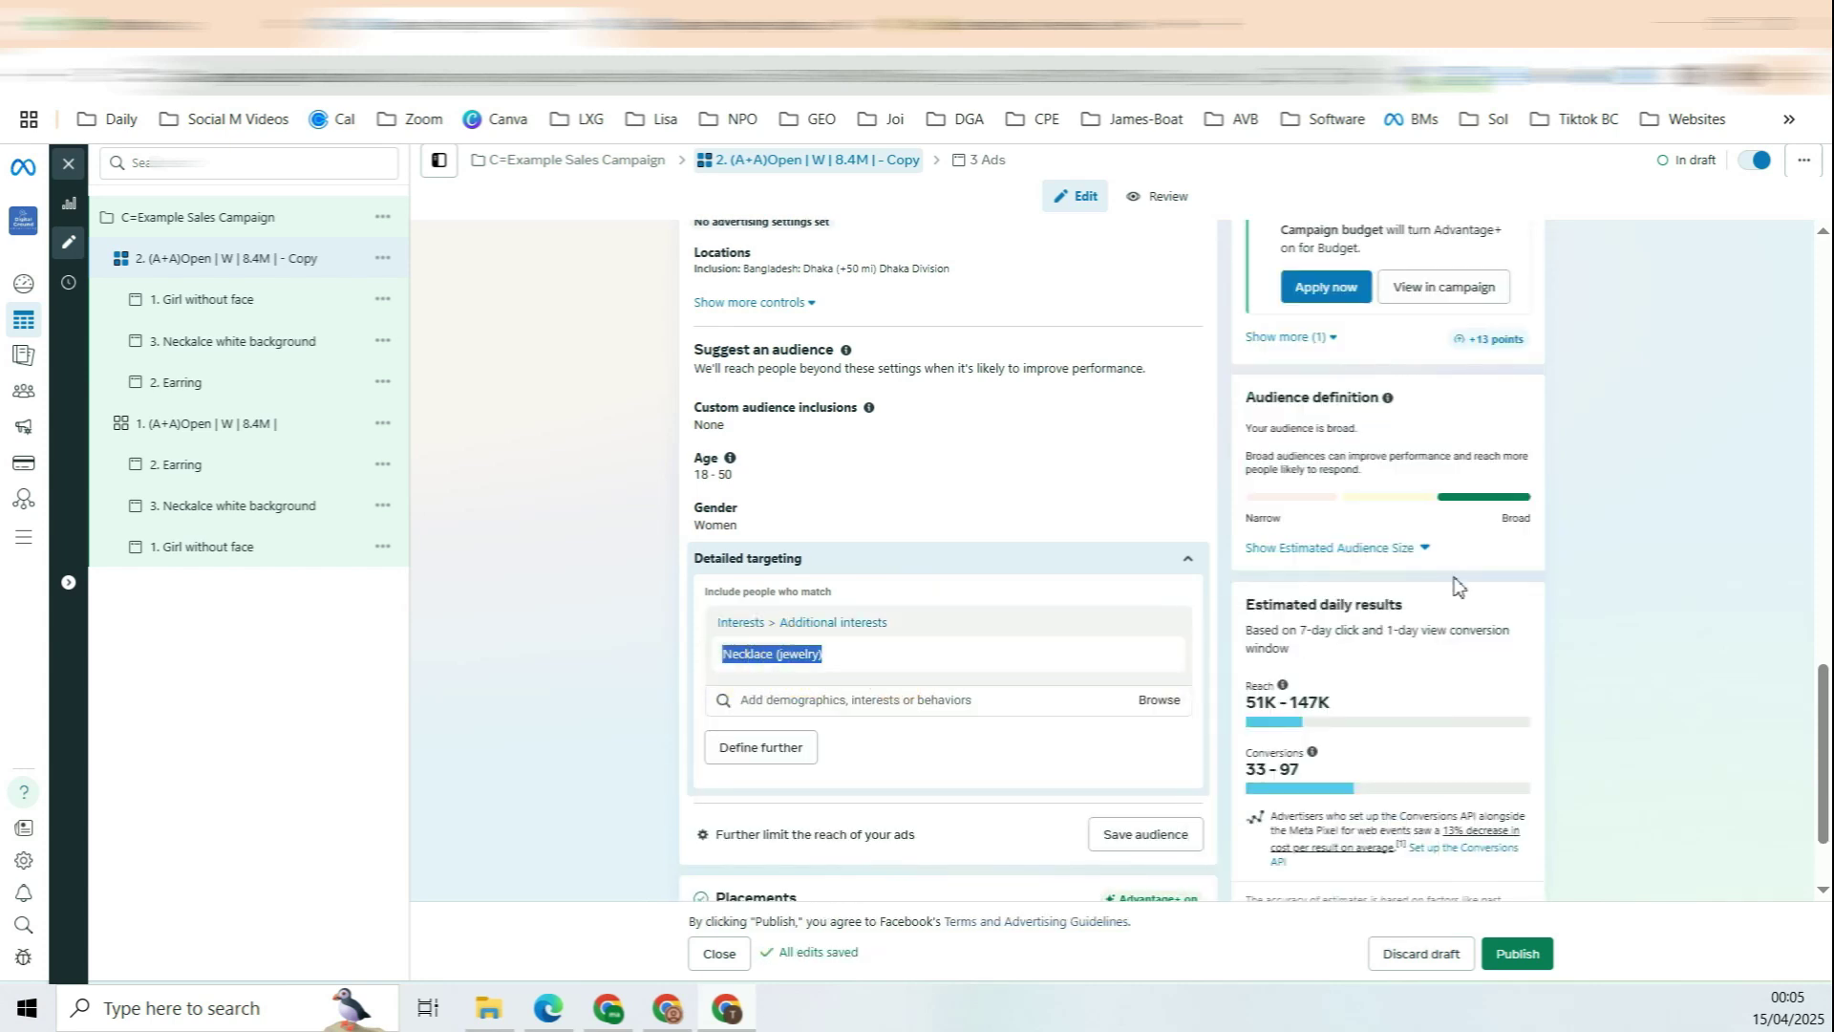
{"action": "left_click", "coordinate": [1328, 547]}
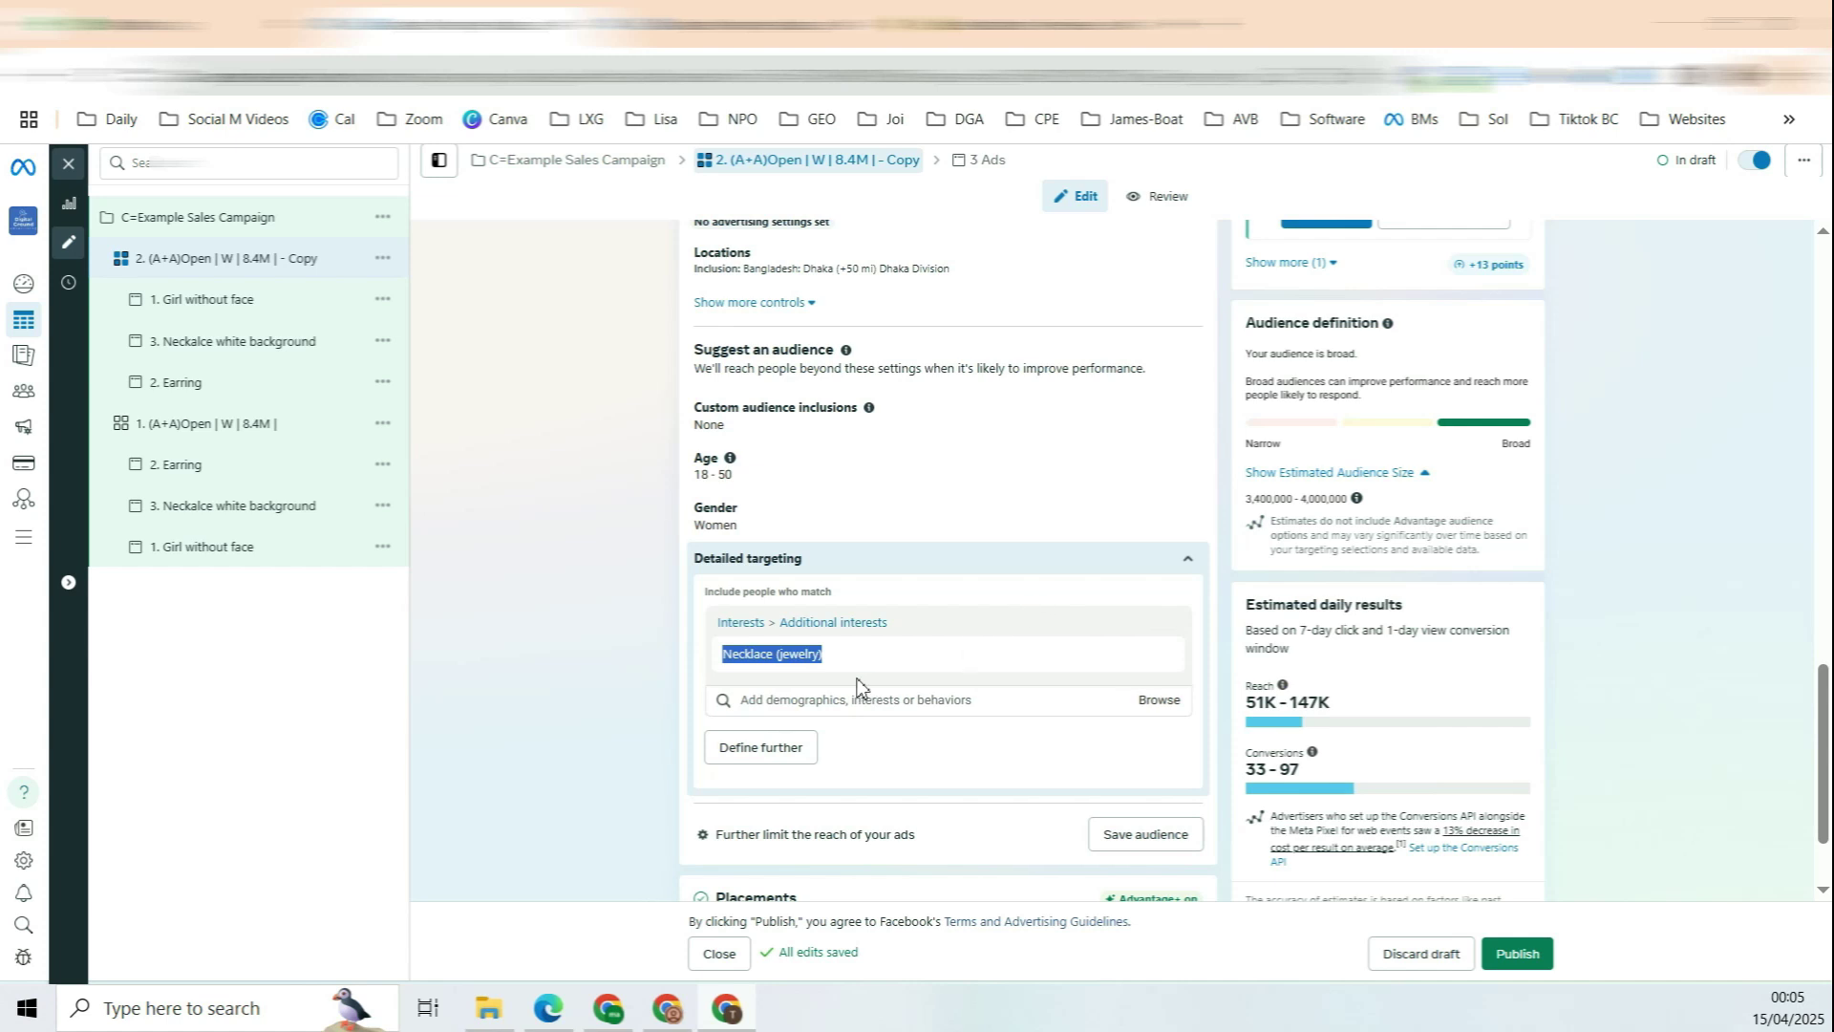
{"action": "left_click", "coordinate": [914, 703]}
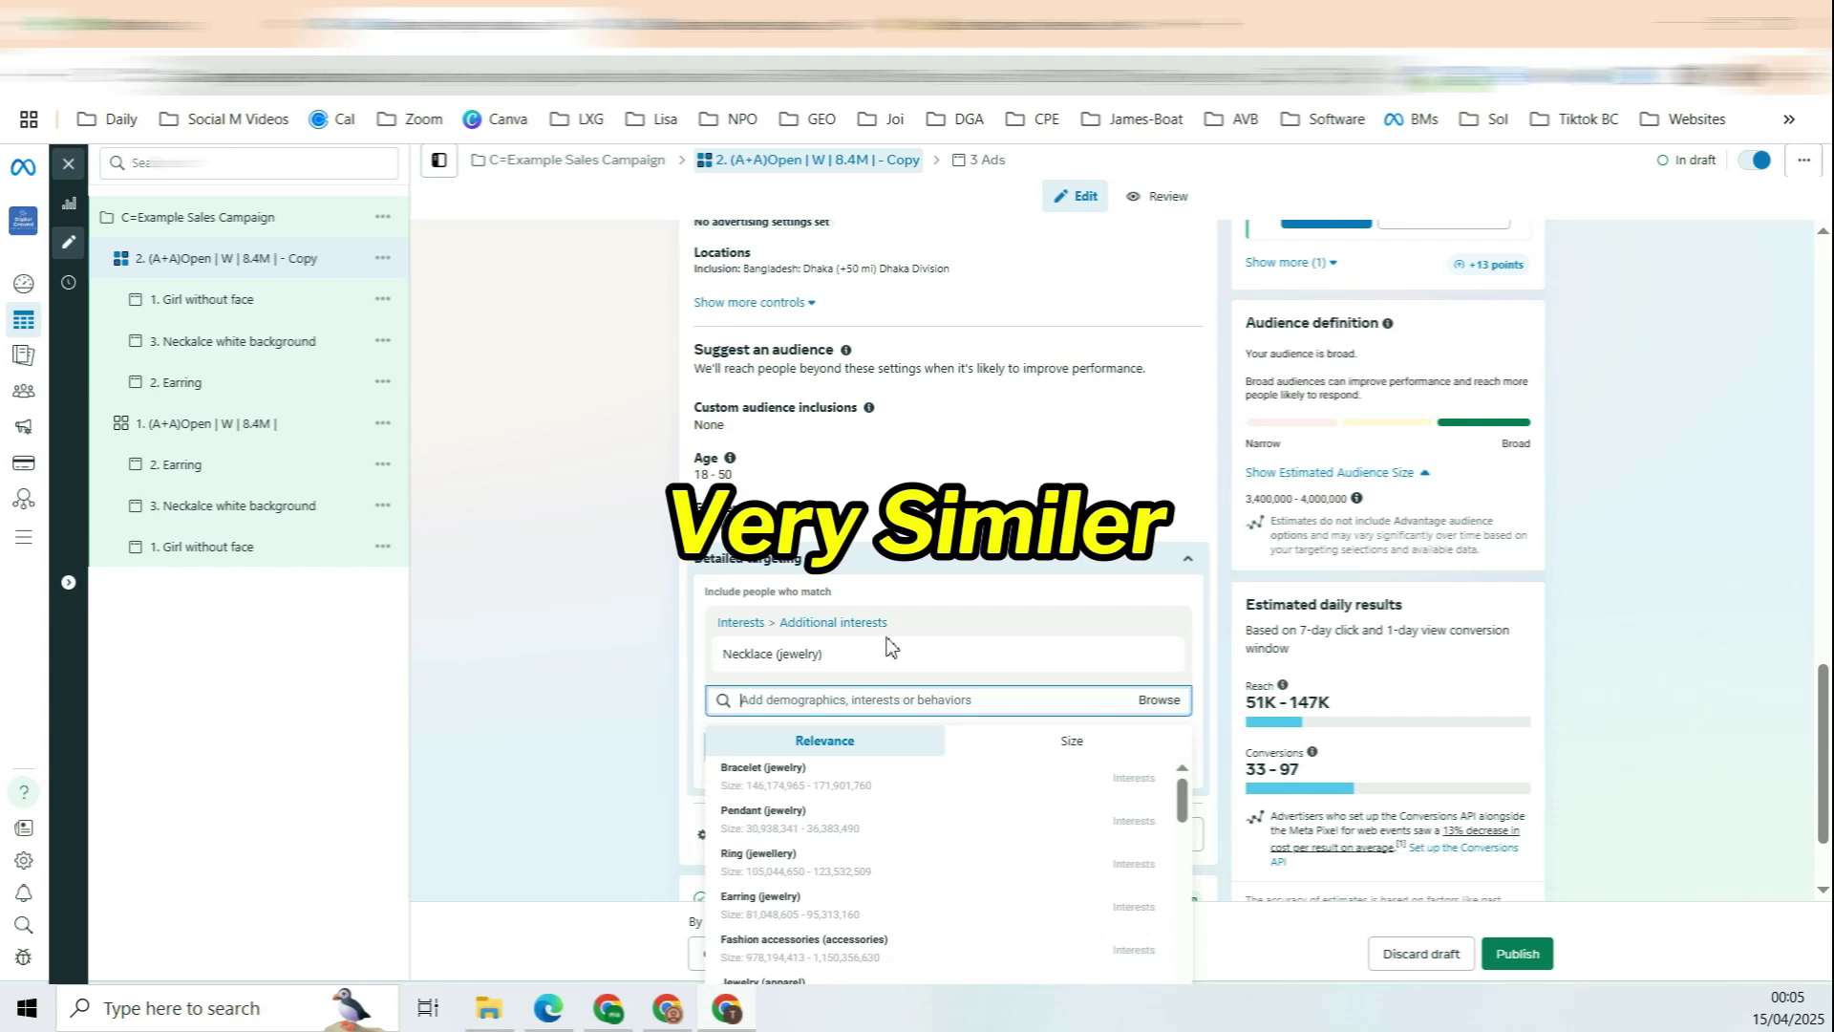
{"action": "mouse_move", "coordinate": [870, 669]}
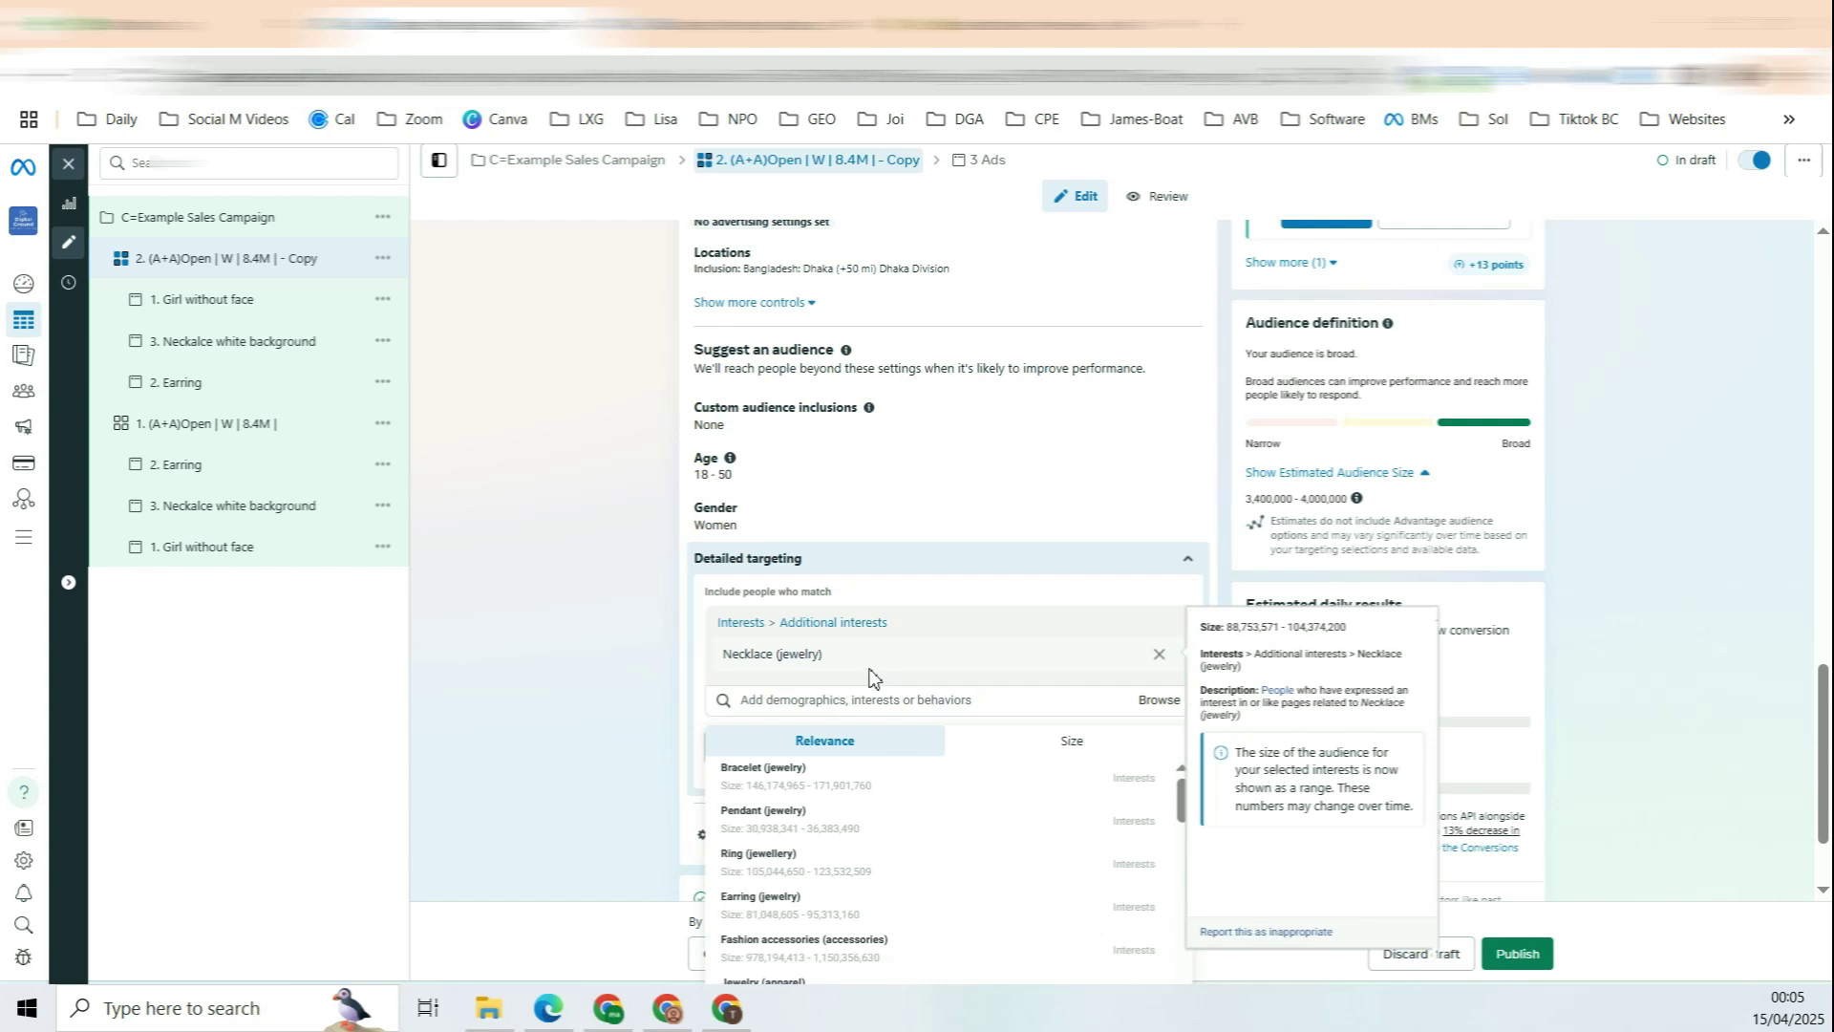
{"action": "left_click_drag", "start_coordinate": [738, 655], "coordinate": [789, 666]}
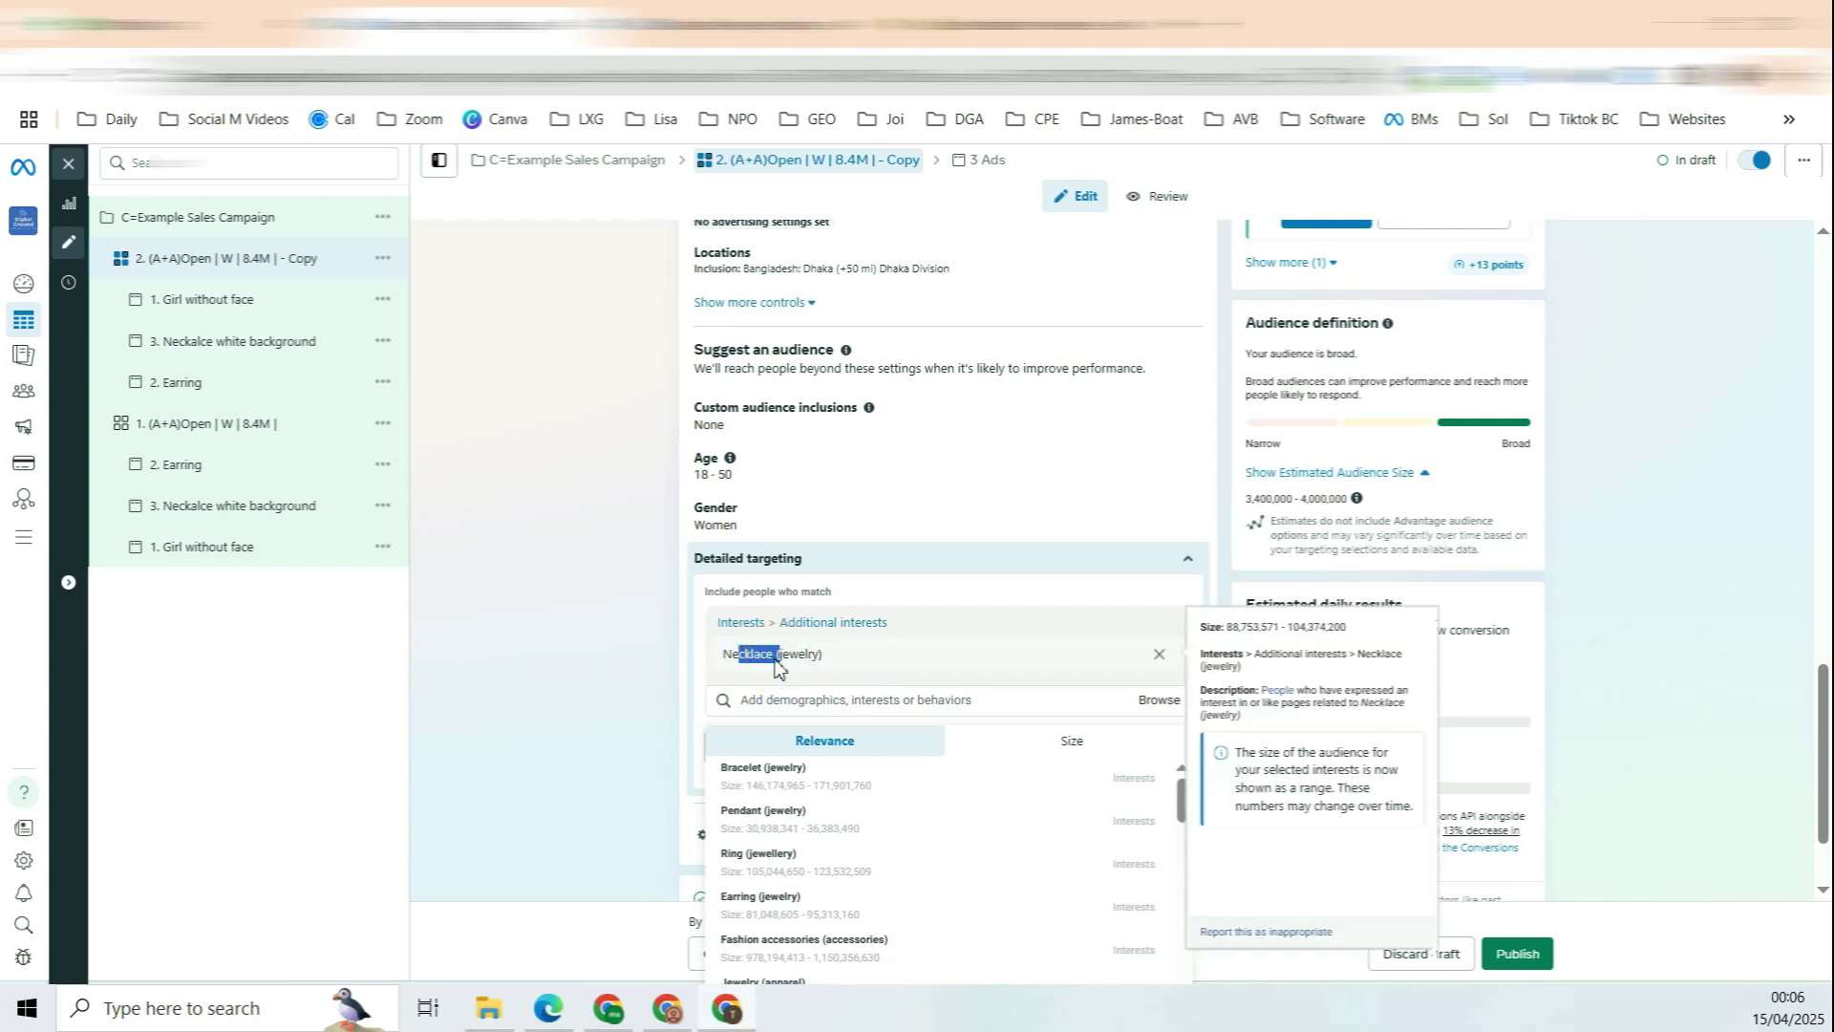
{"action": "left_click_drag", "start_coordinate": [729, 655], "coordinate": [780, 676]}
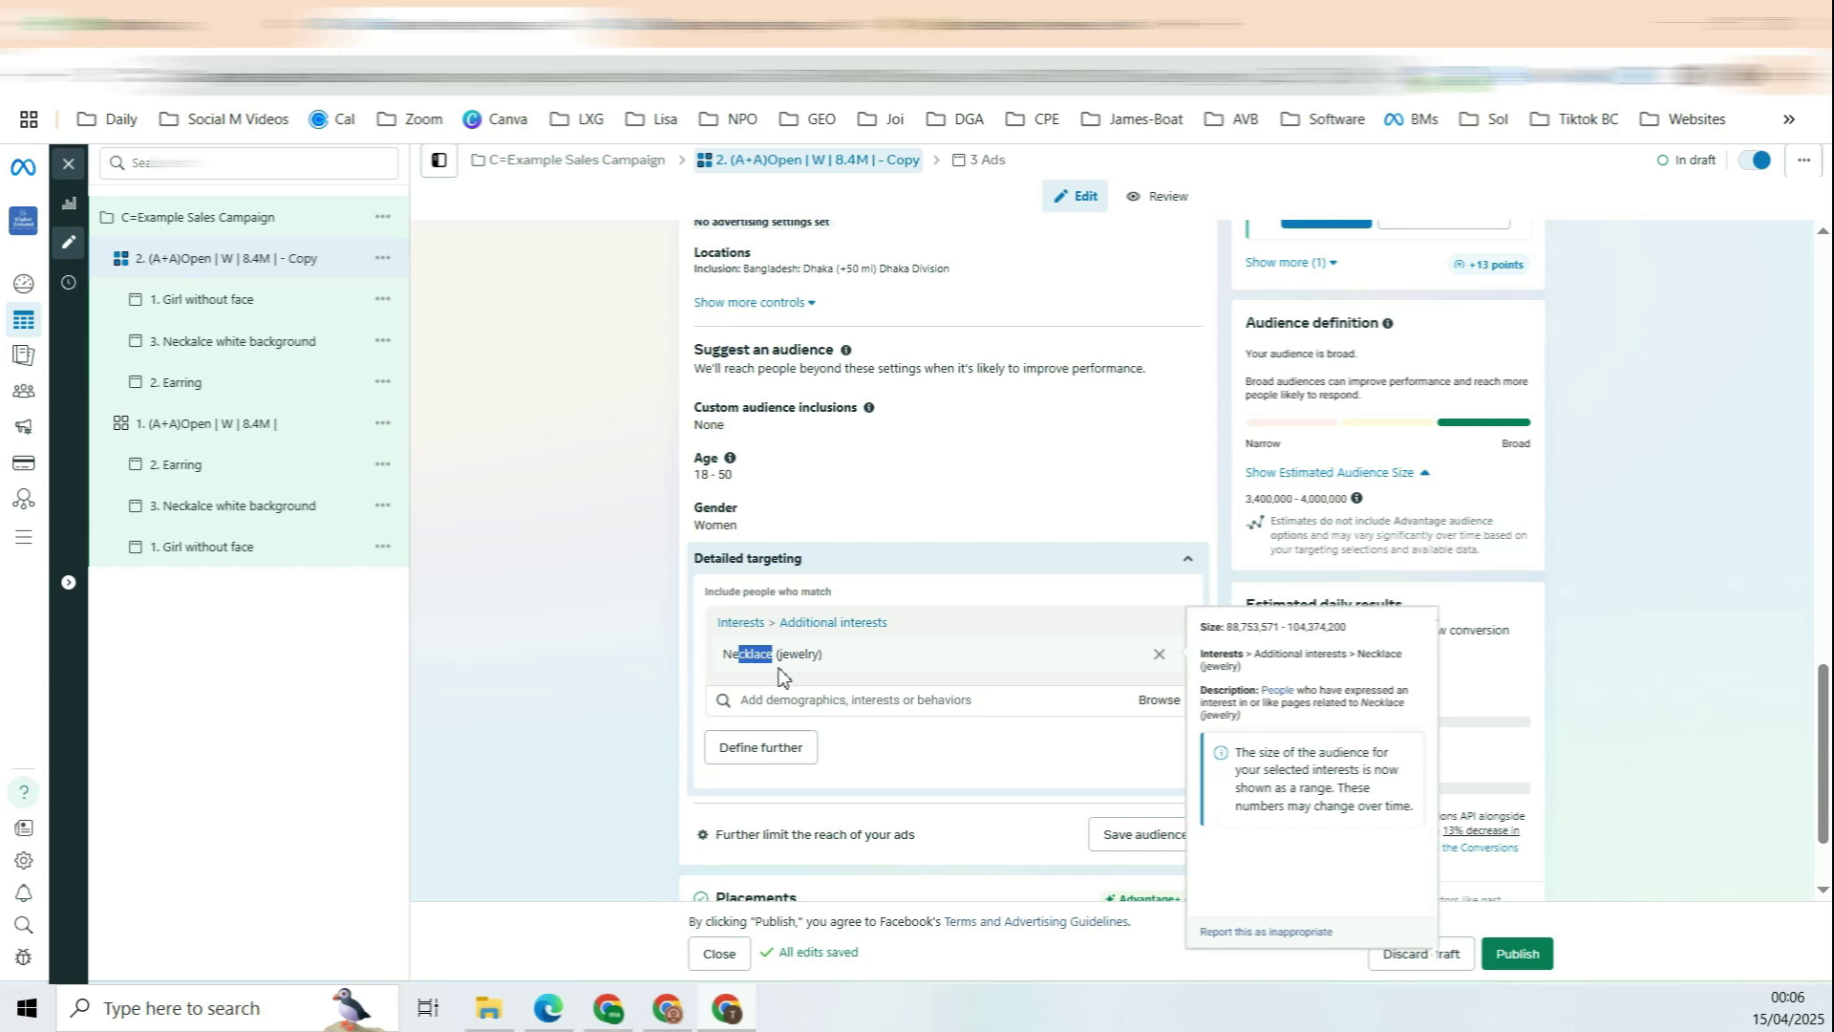
Step: Add Ring (jewellery) and Earring (jewelry) to the detailed targeting interests
{"action": "left_click", "coordinate": [833, 699]}
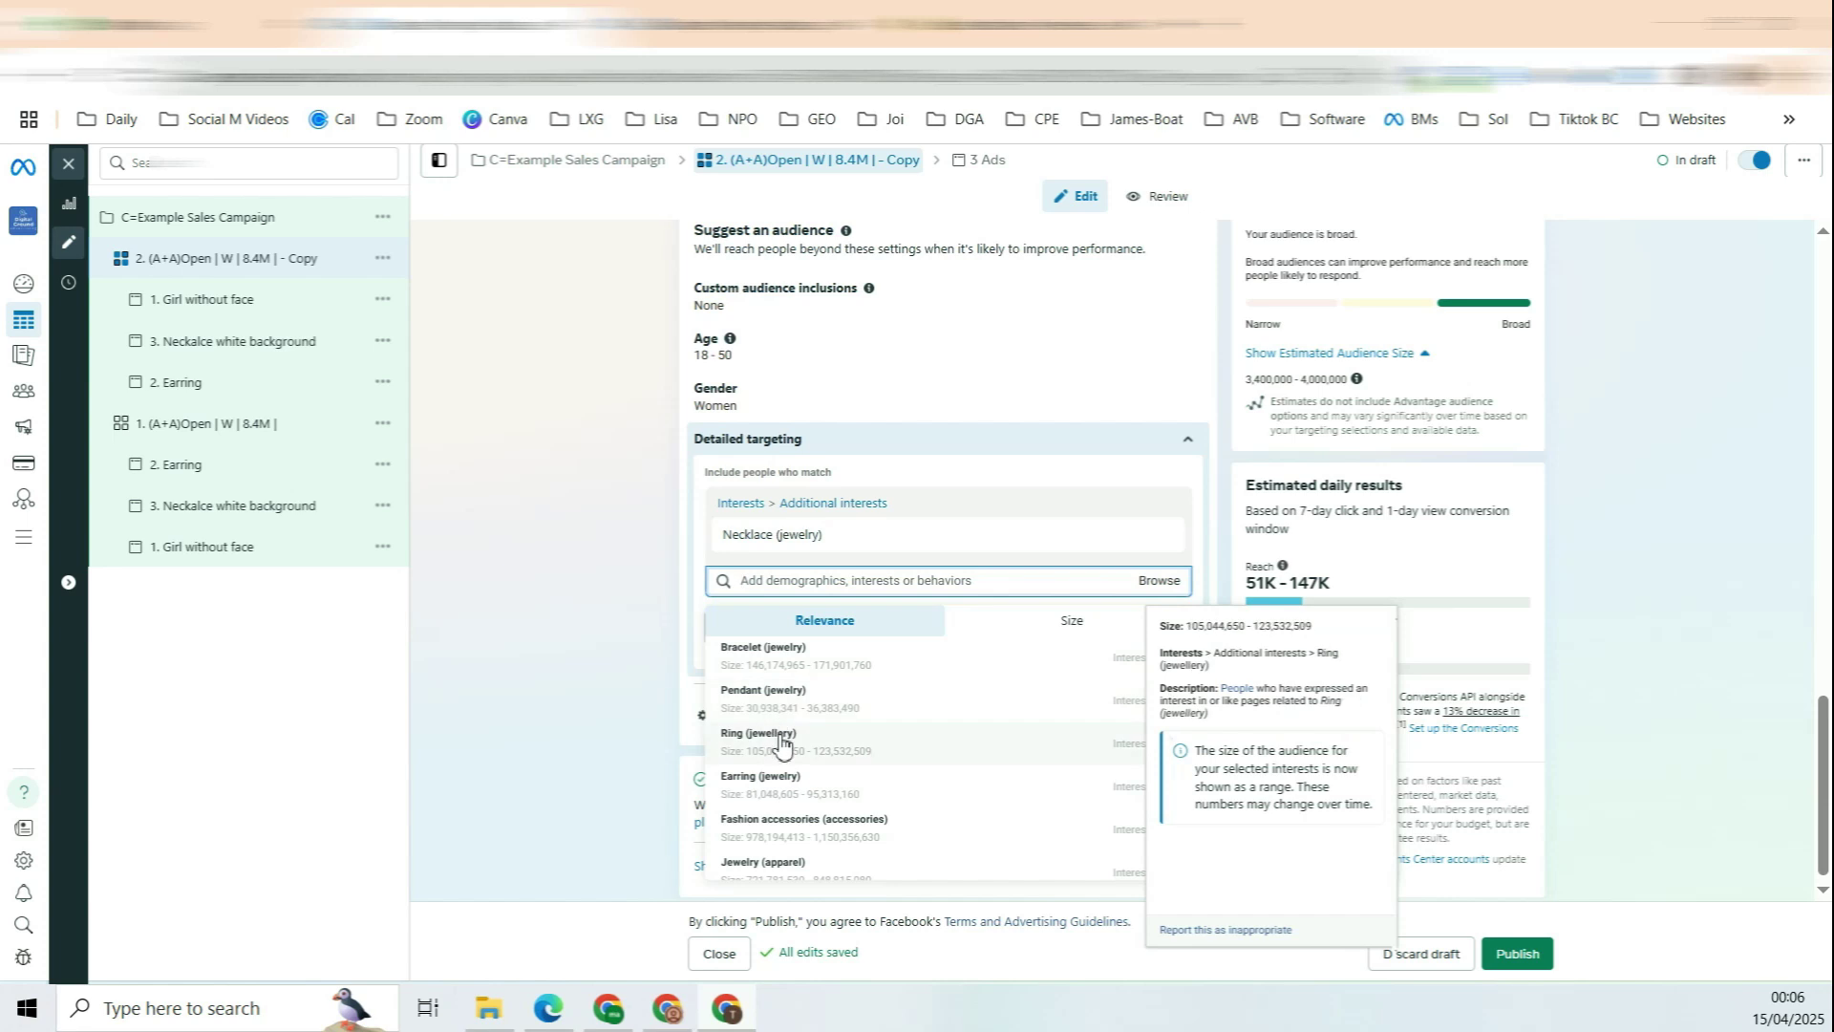
{"action": "left_click", "coordinate": [780, 736]}
{"action": "left_click", "coordinate": [757, 780]}
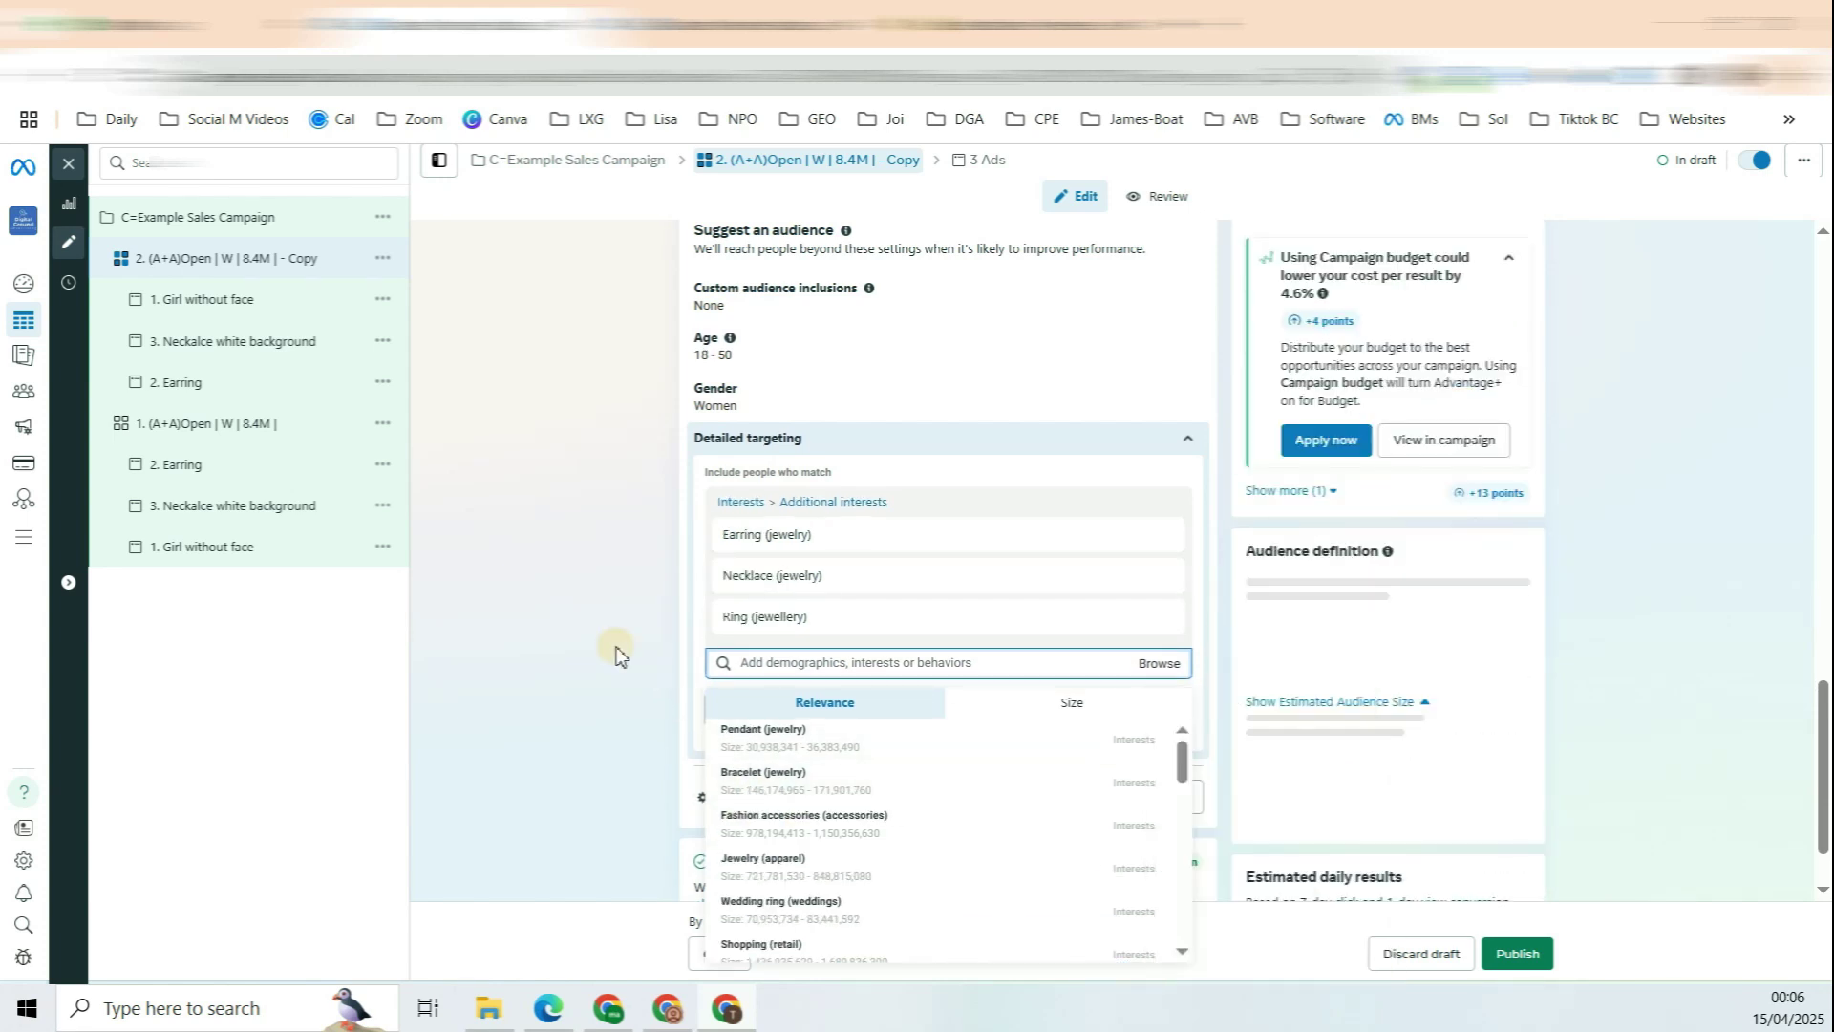
{"action": "left_click_drag", "start_coordinate": [614, 647], "coordinate": [901, 626]}
{"action": "scroll", "coordinate": [711, 322], "scroll_direction": "up", "scroll_amount": 10}
{"action": "left_click_drag", "start_coordinate": [723, 298], "coordinate": [783, 294]}
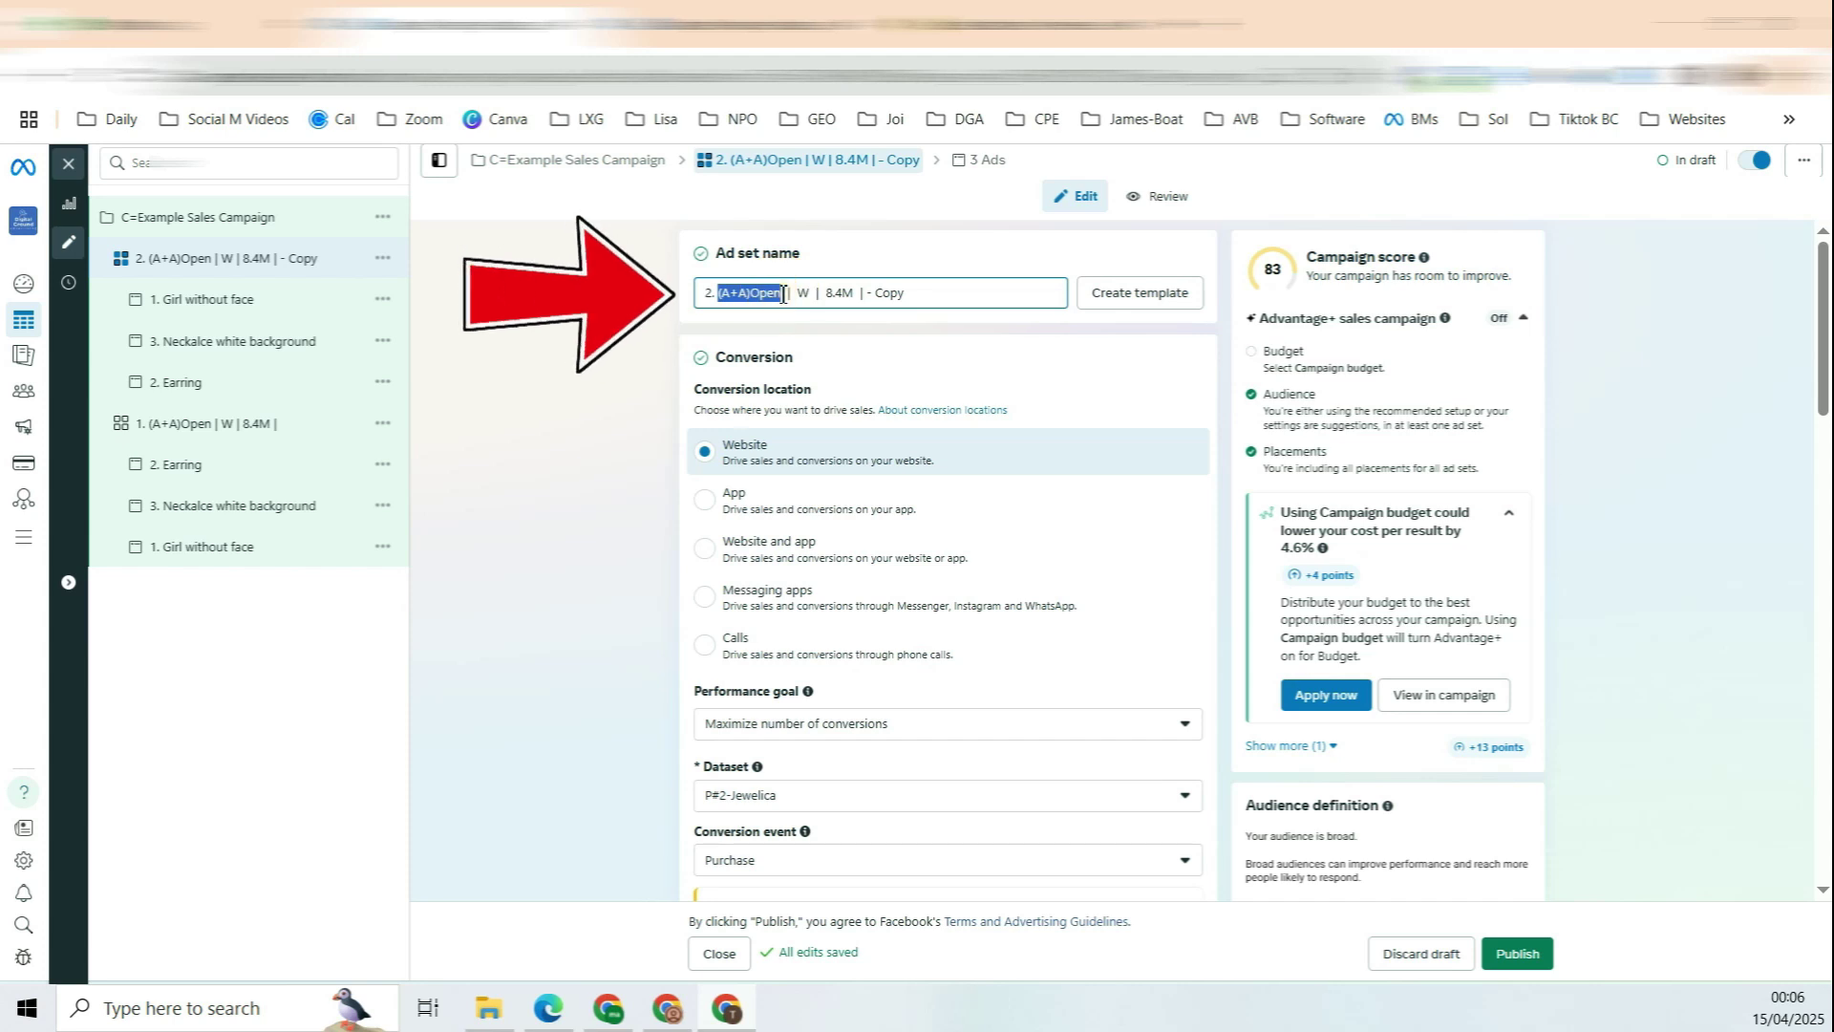
Step: Rename the ad set with the (G)Necklace+earring+Ring label and publish the changes
{"action": "type", "text": "0"}
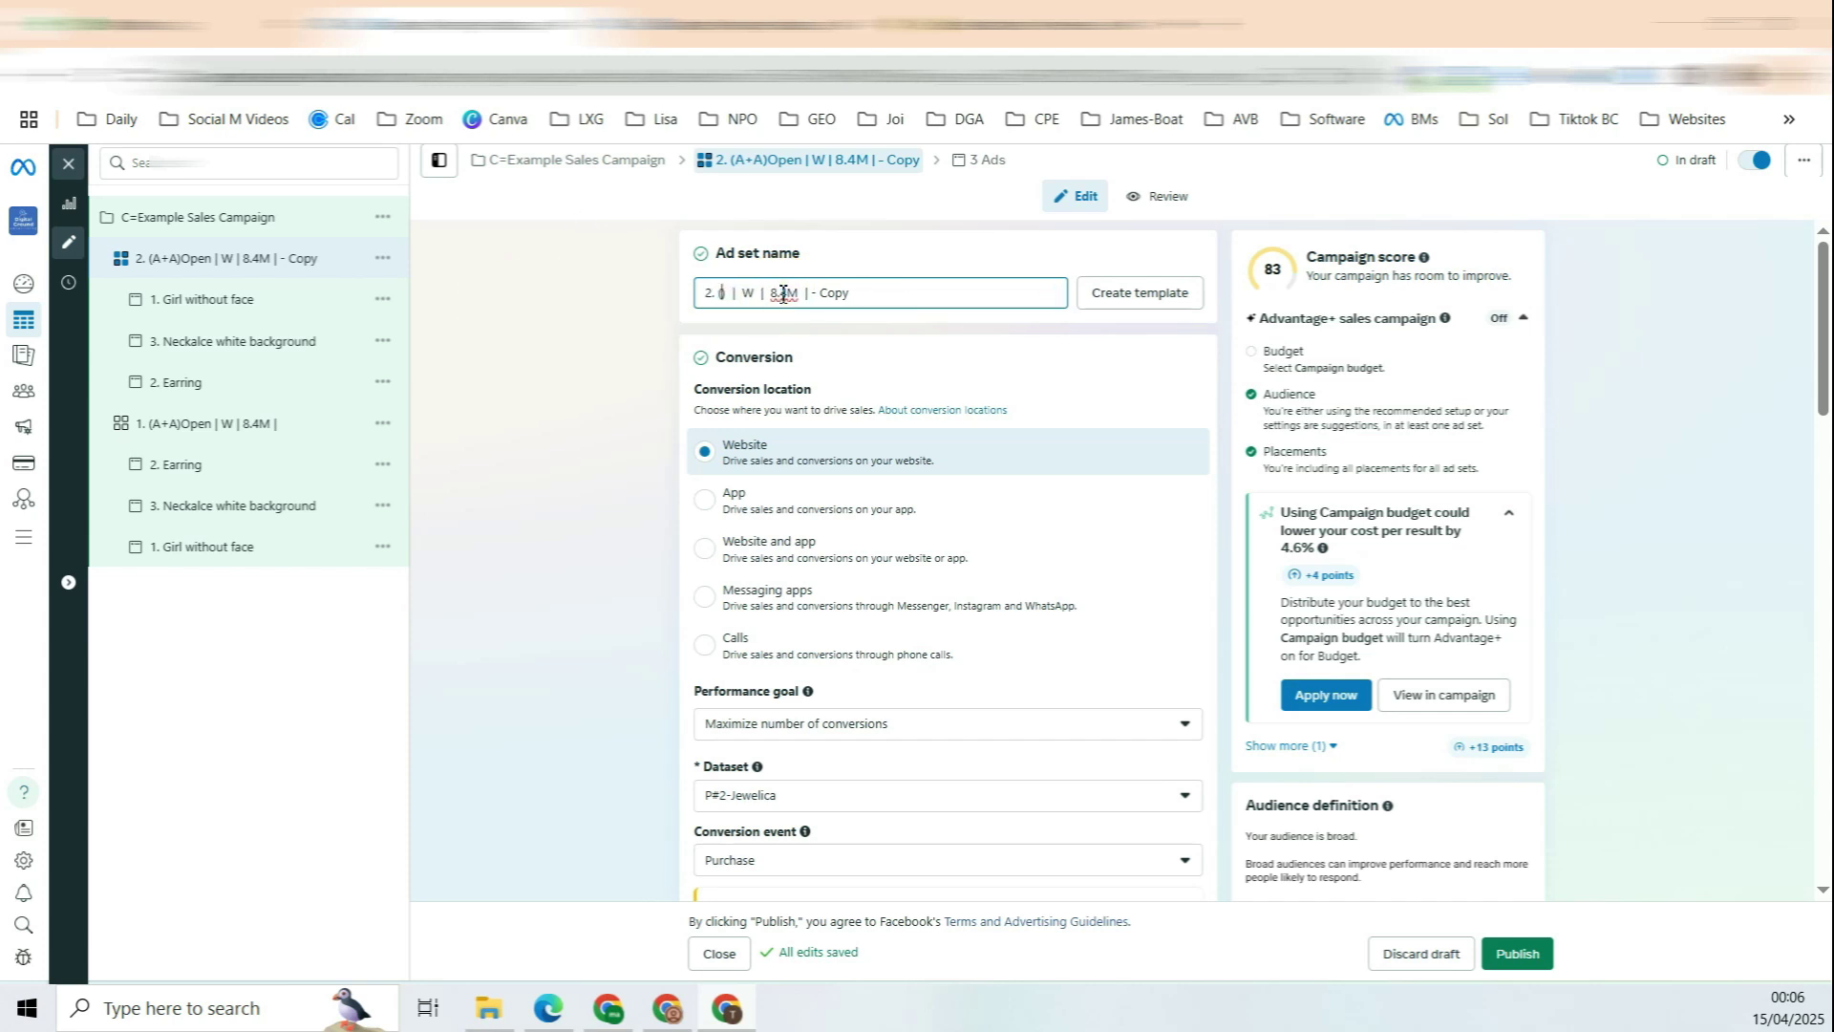
{"action": "type", "text": "(G)Necklace+earring+Ring"}
{"action": "mouse_move", "coordinate": [733, 294]}
{"action": "left_mouse_down"}
{"action": "mouse_move", "coordinate": [853, 295]}
{"action": "mouse_move", "coordinate": [718, 294]}
{"action": "left_mouse_up"}
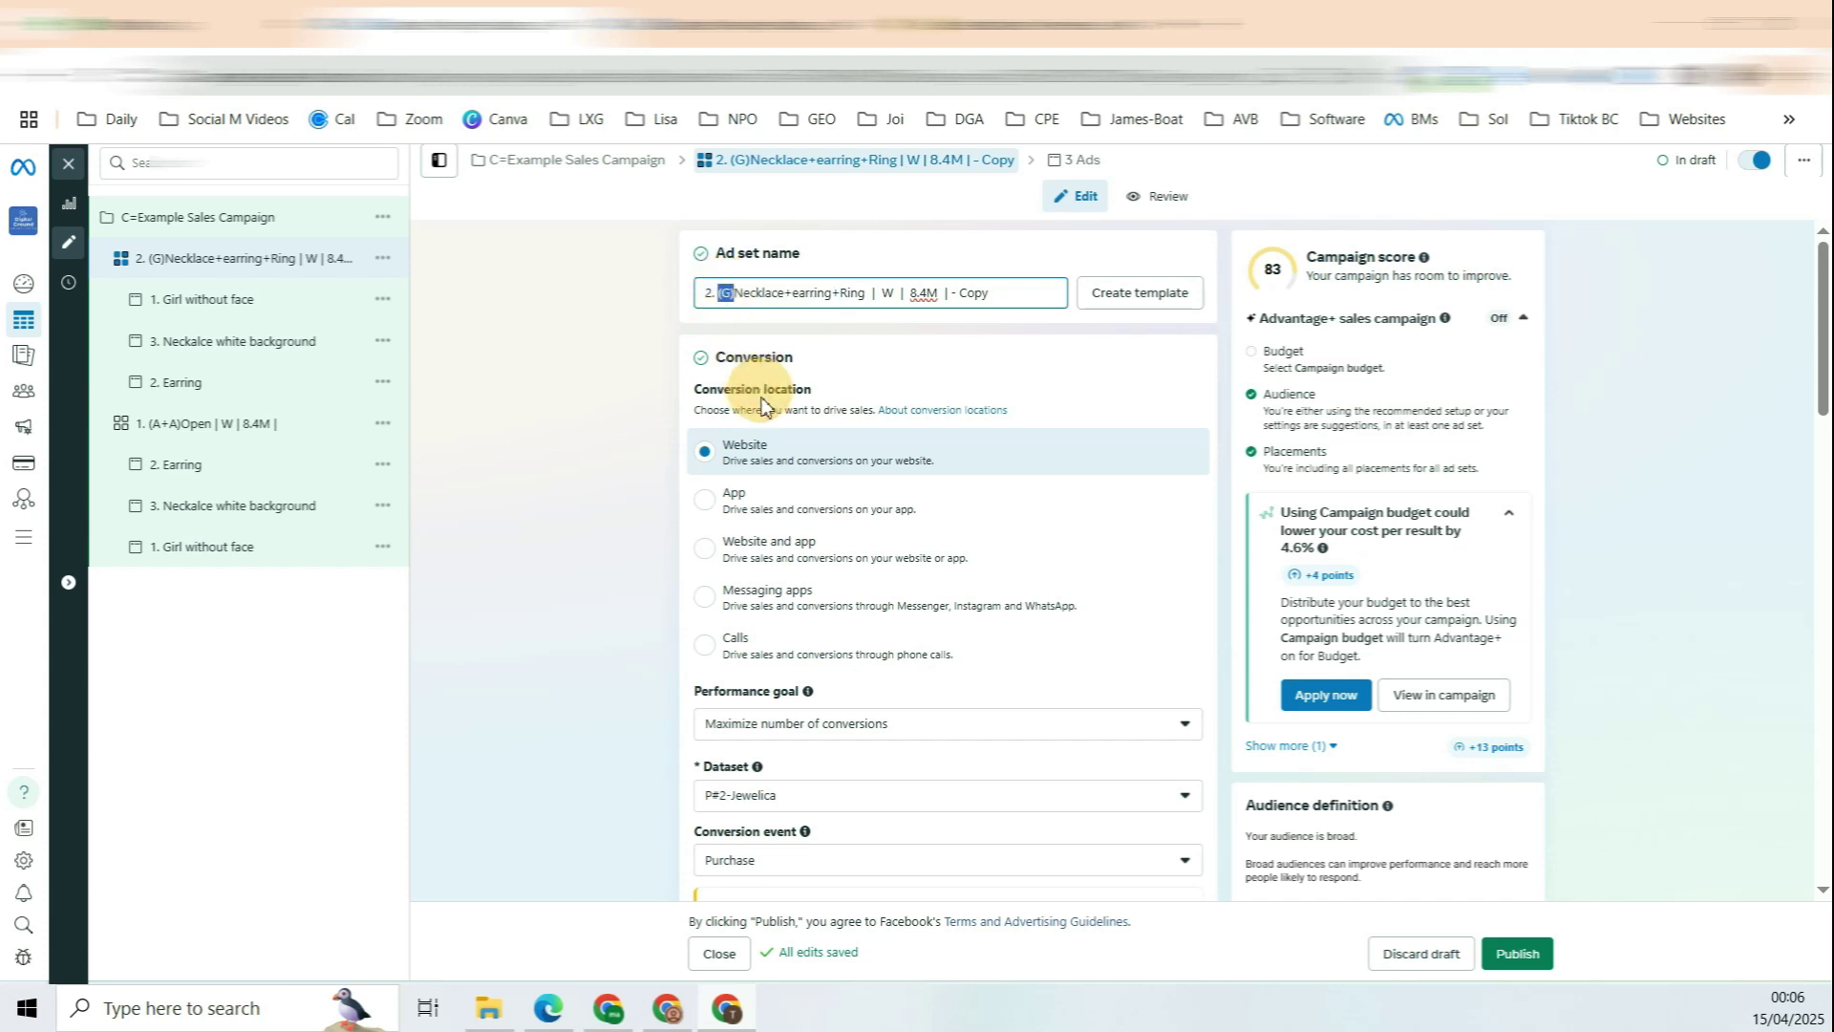
{"action": "left_click", "coordinate": [1516, 953]}
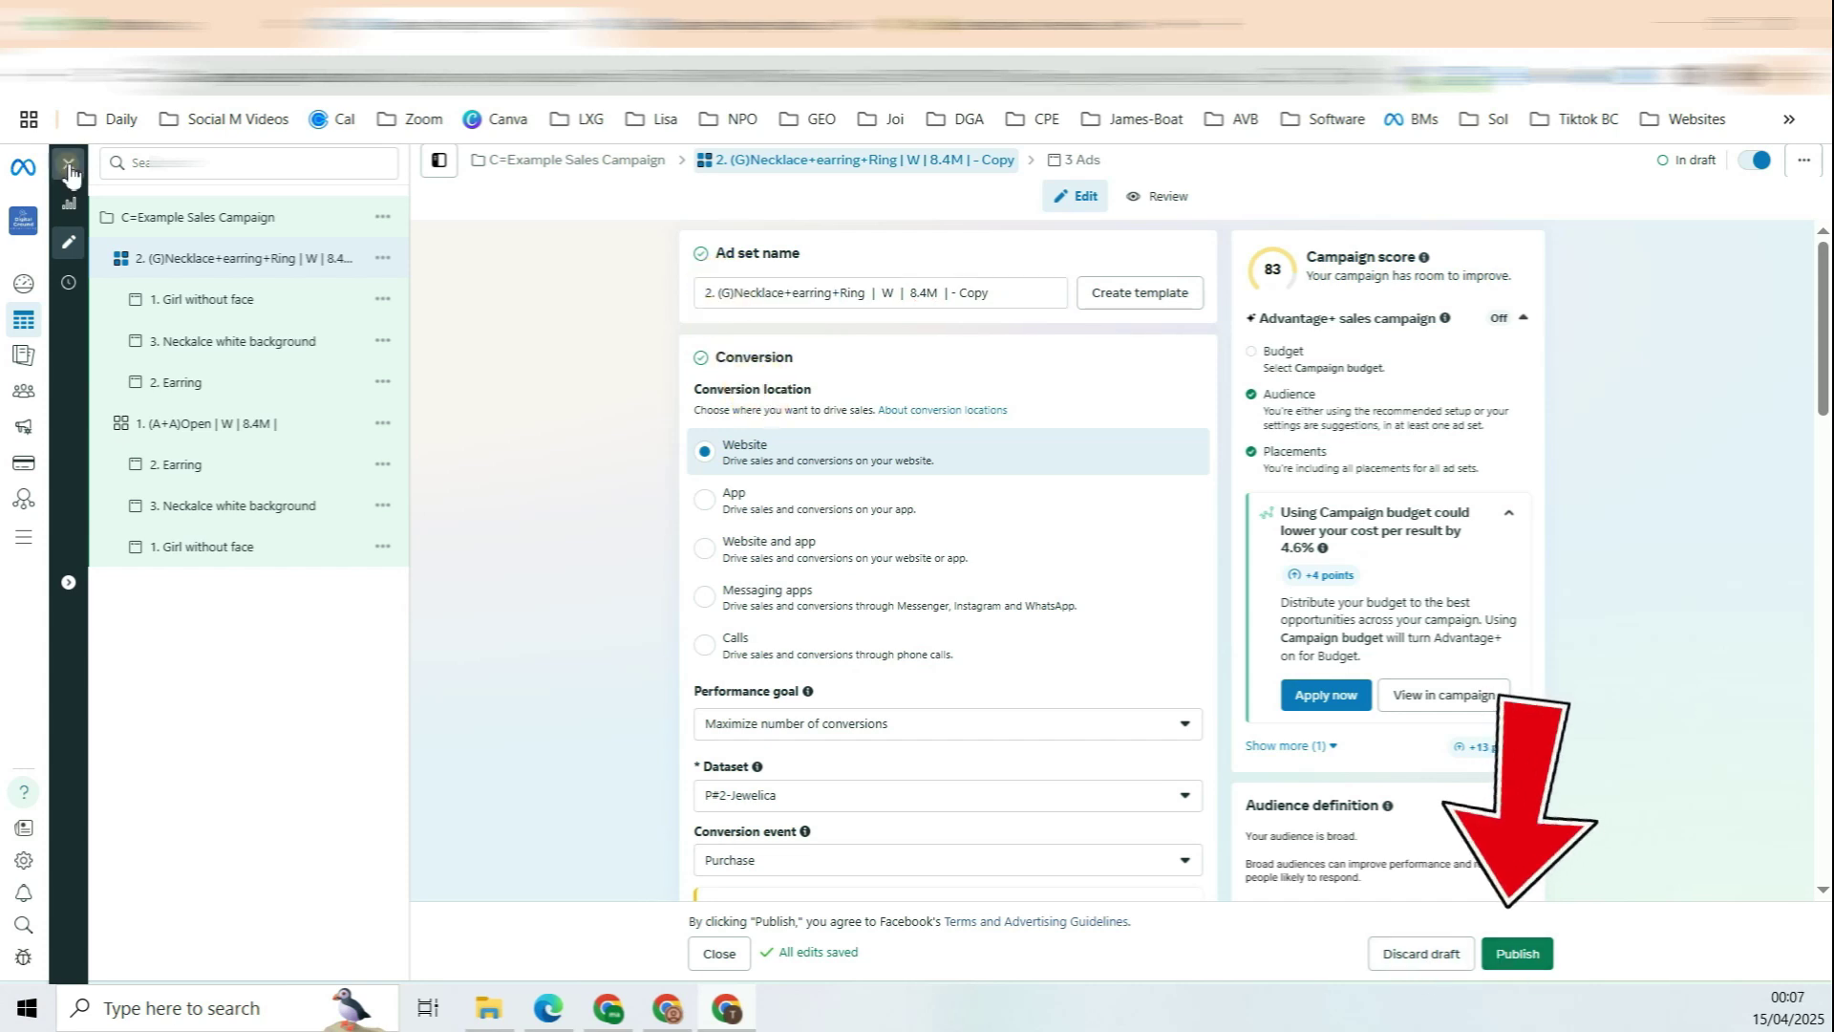
Step: Duplicate the Open ad set into 3 copies and open the first copy
{"action": "mouse_move", "coordinate": [353, 496]}
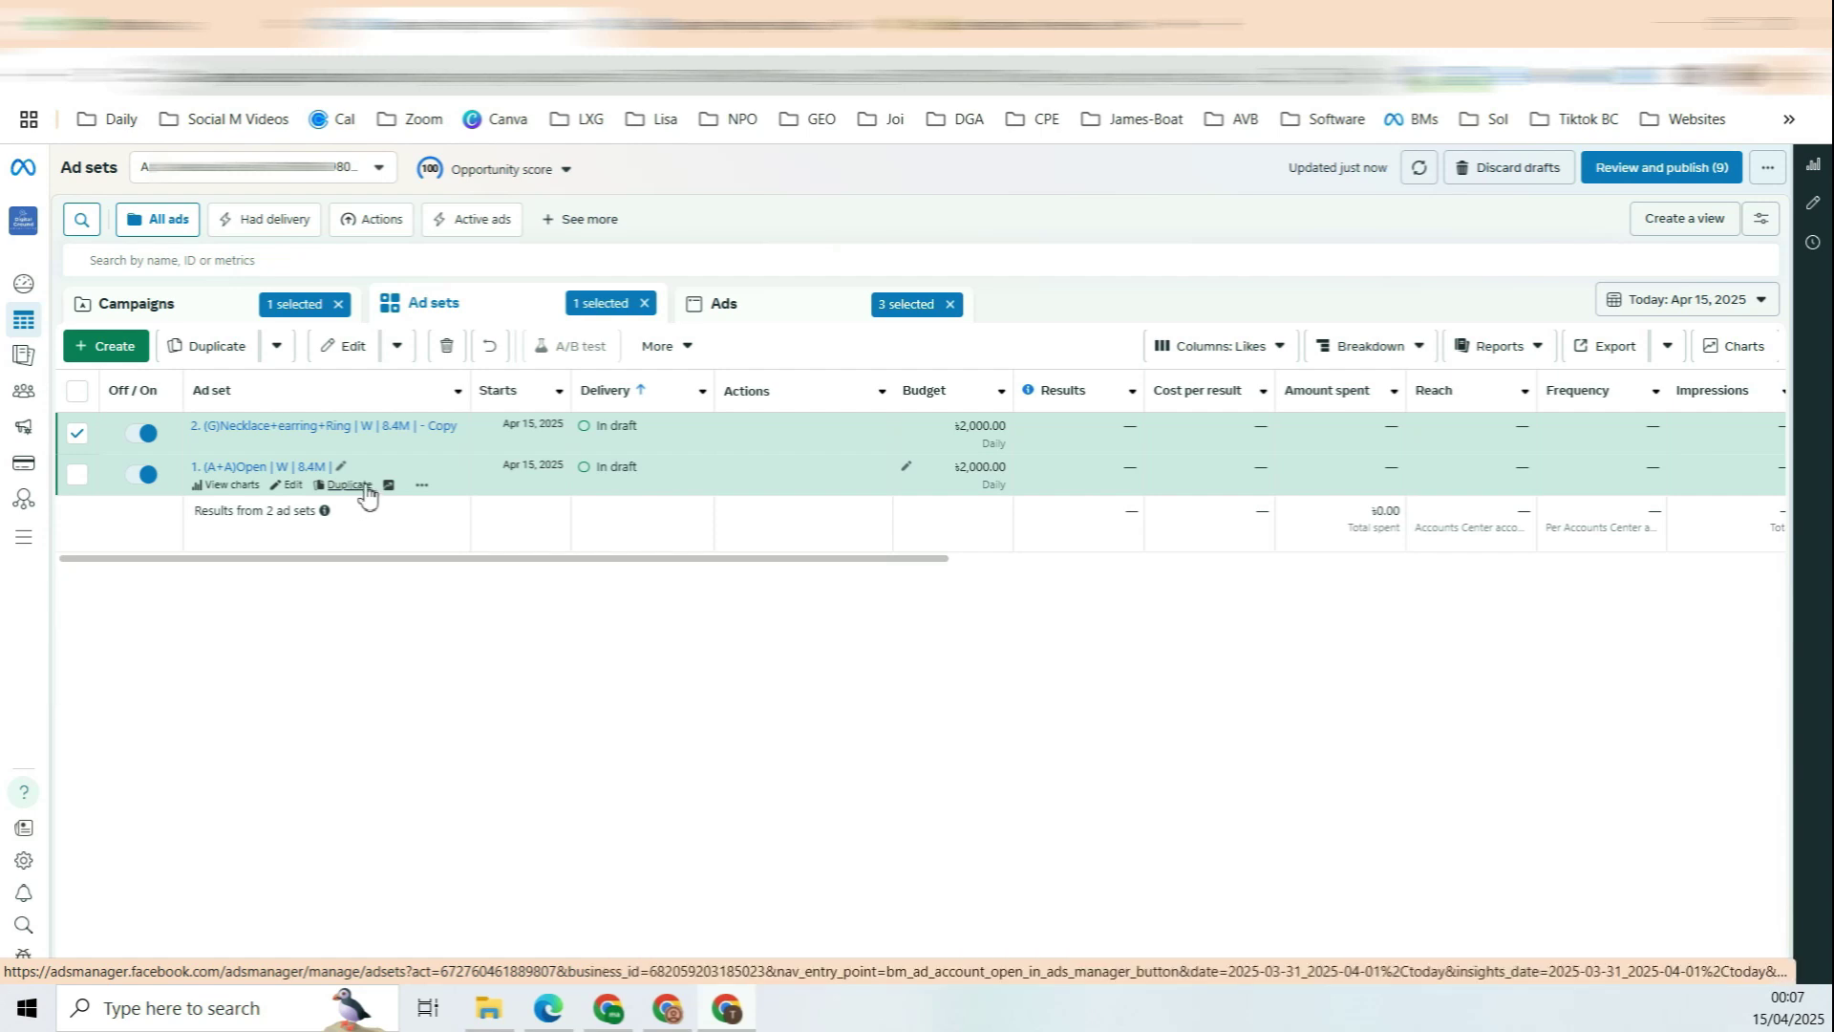
{"action": "left_click", "coordinate": [367, 494]}
{"action": "left_click", "coordinate": [1154, 713]}
{"action": "left_click", "coordinate": [1094, 799]}
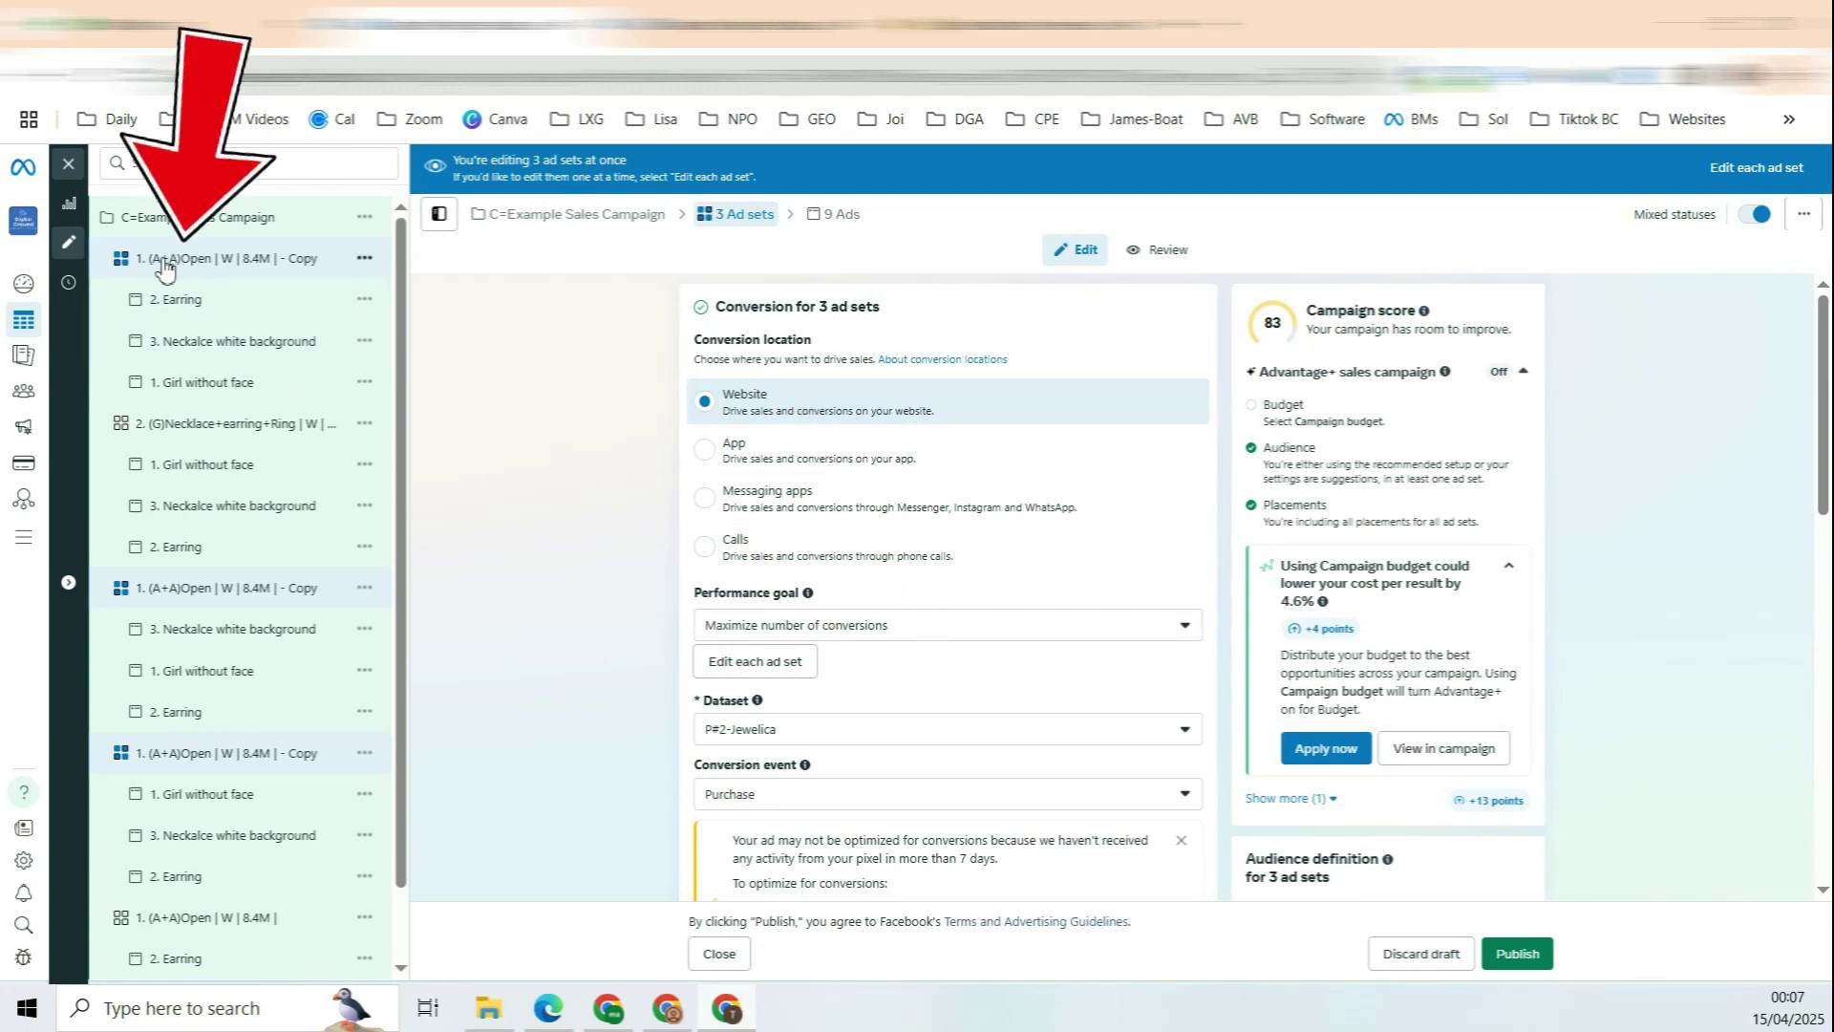
{"action": "left_click", "coordinate": [303, 271]}
{"action": "double_click", "coordinate": [717, 295]}
Step: Renumber the copy to 3 and add Motherhood, Parenting and Family targeting interests
{"action": "type", "text": "3"}
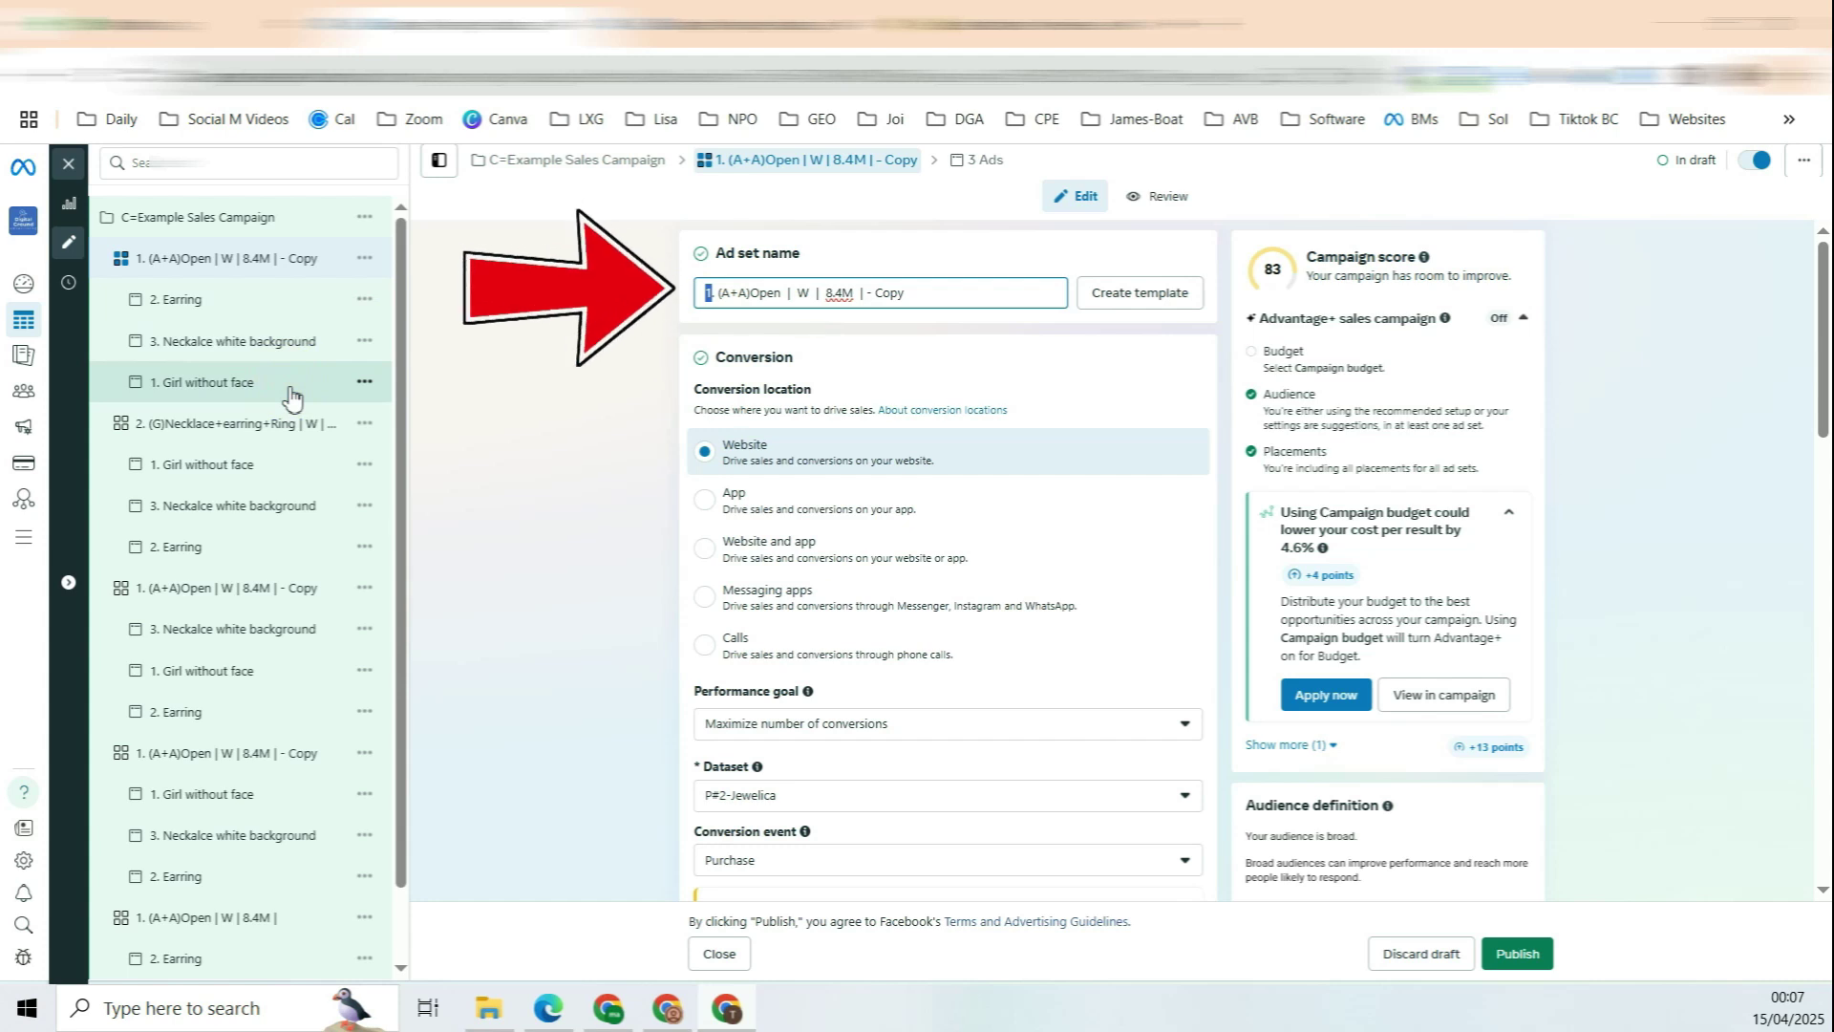
{"action": "scroll", "coordinate": [1011, 319], "scroll_direction": "down", "scroll_amount": 7}
{"action": "scroll", "coordinate": [1015, 326], "scroll_direction": "down", "scroll_amount": 8}
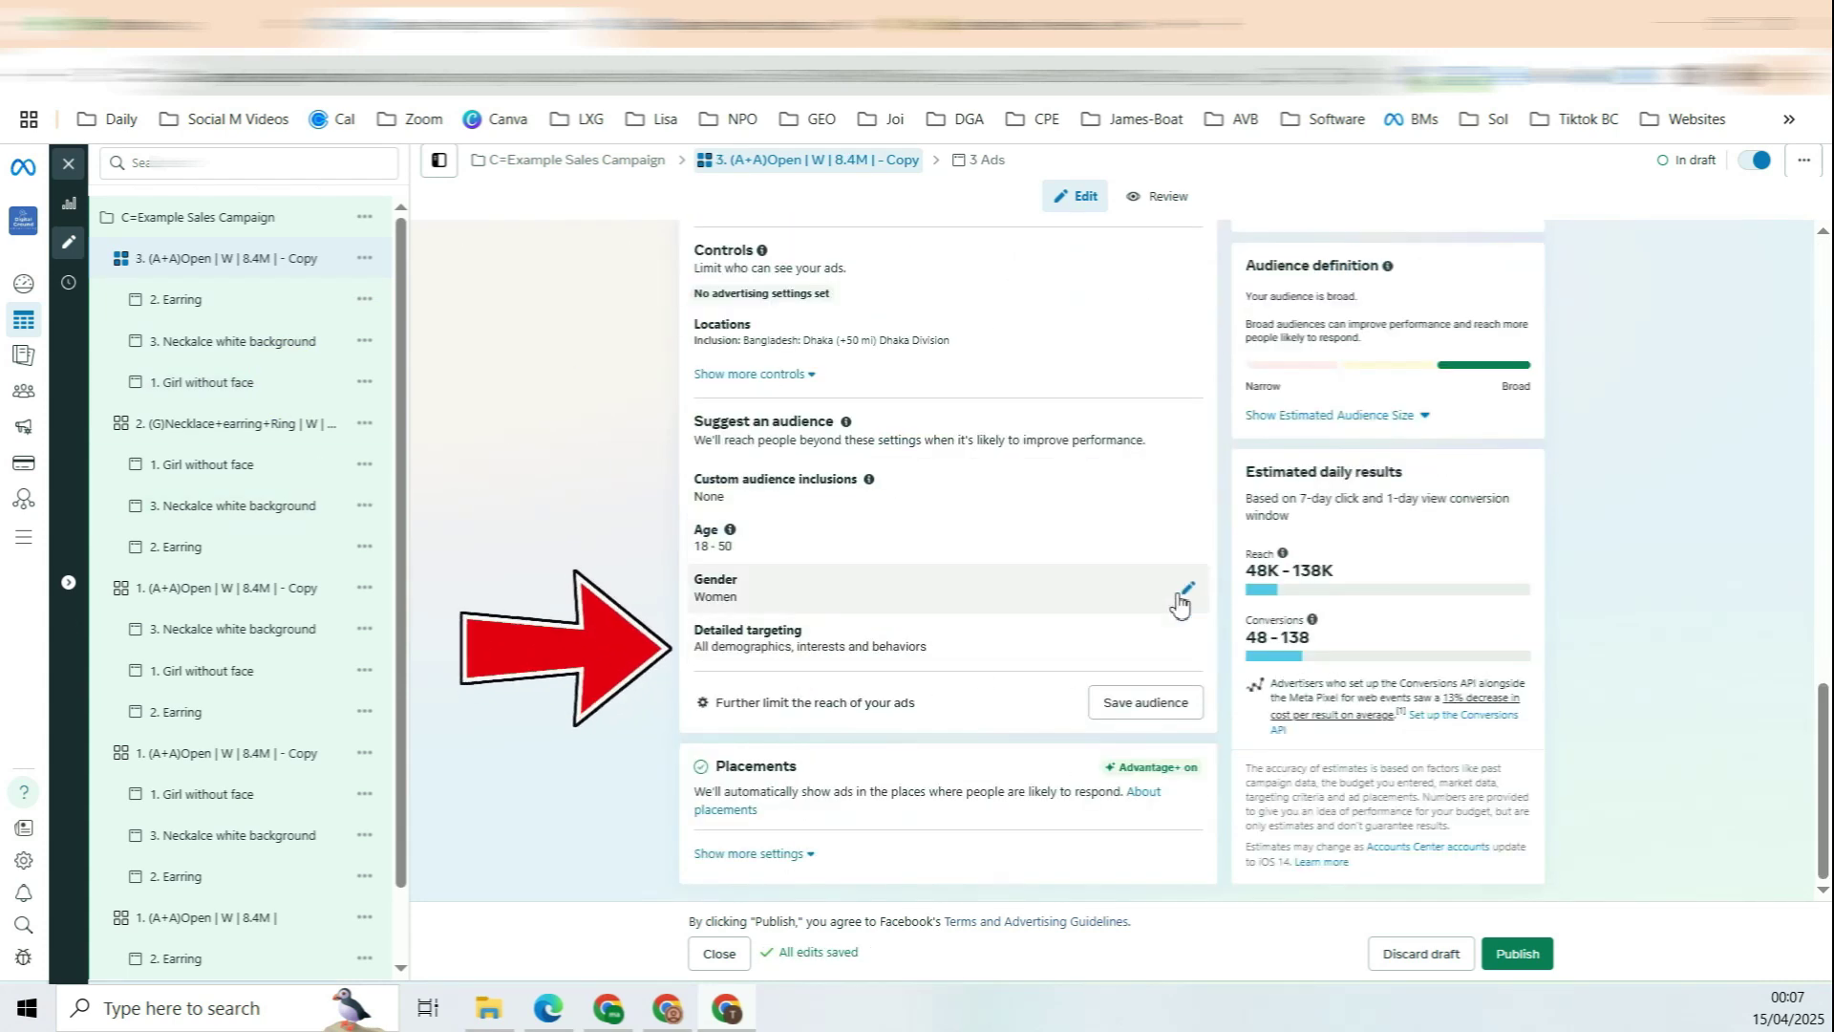
{"action": "left_click", "coordinate": [1189, 638]}
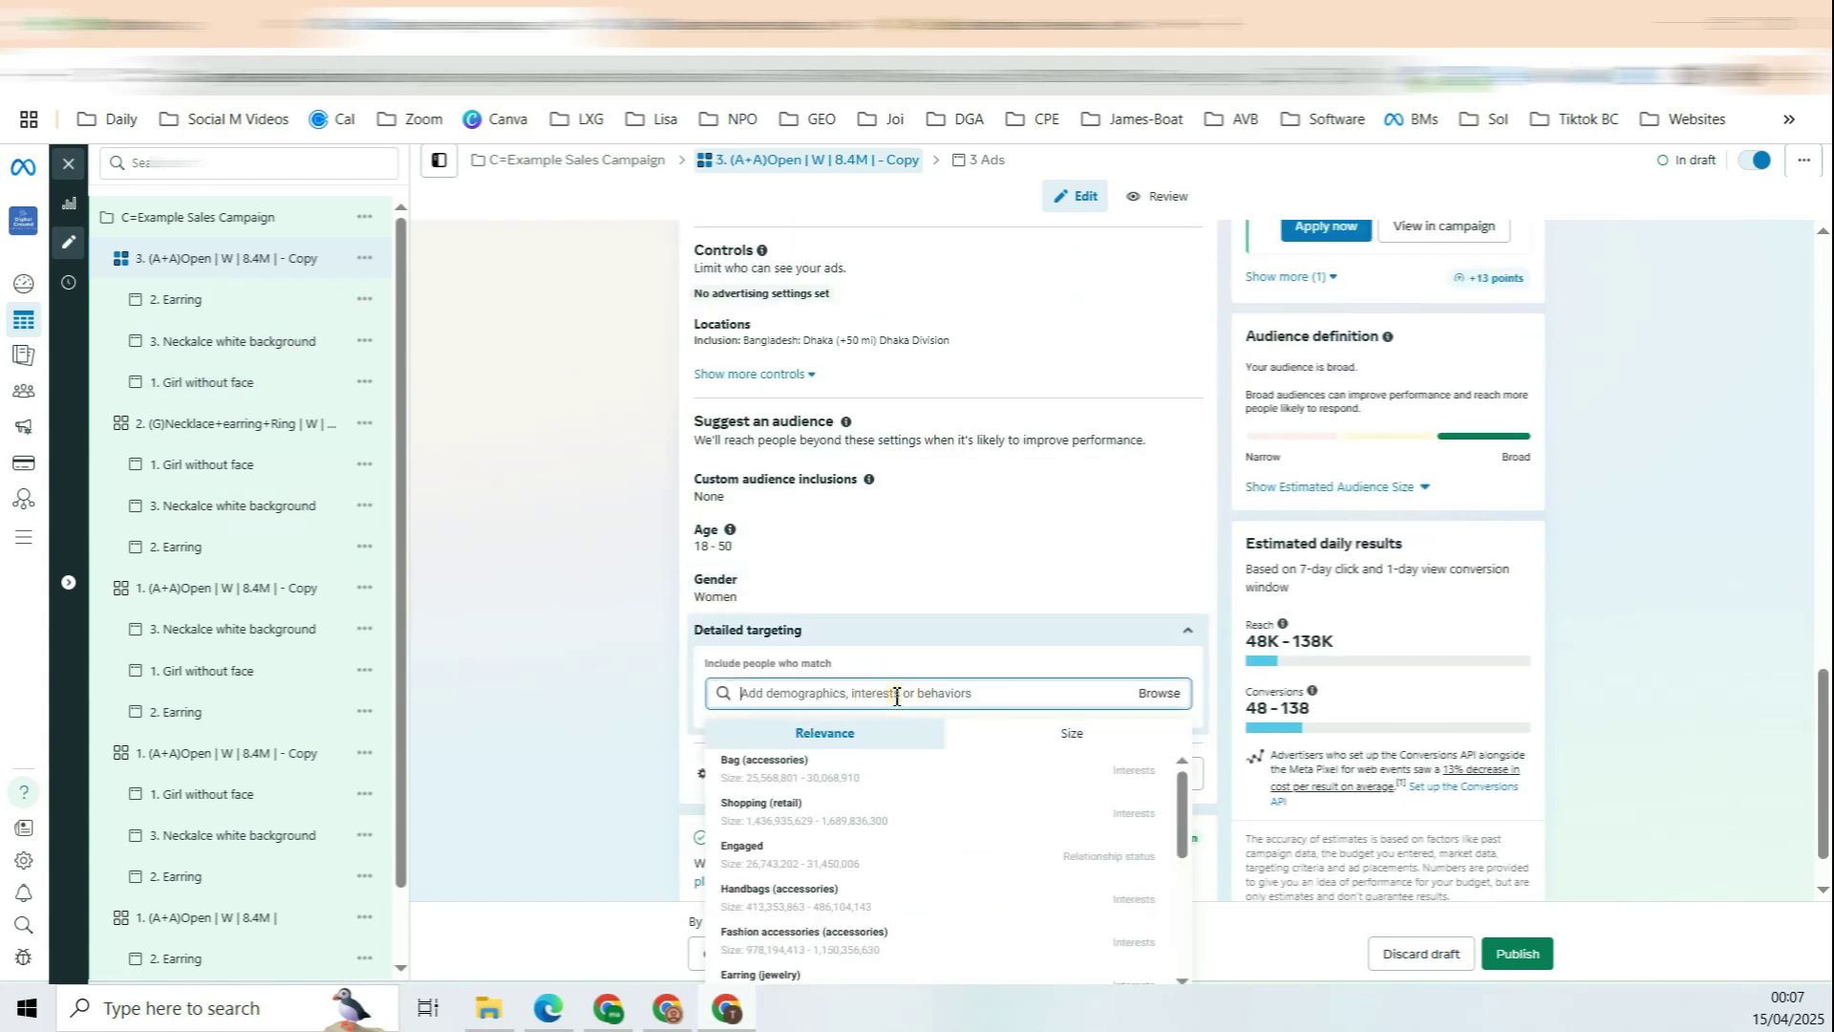
{"action": "left_click", "coordinate": [792, 765]}
{"action": "scroll", "coordinate": [726, 736], "scroll_direction": "down", "scroll_amount": 1}
{"action": "left_click", "coordinate": [827, 726]}
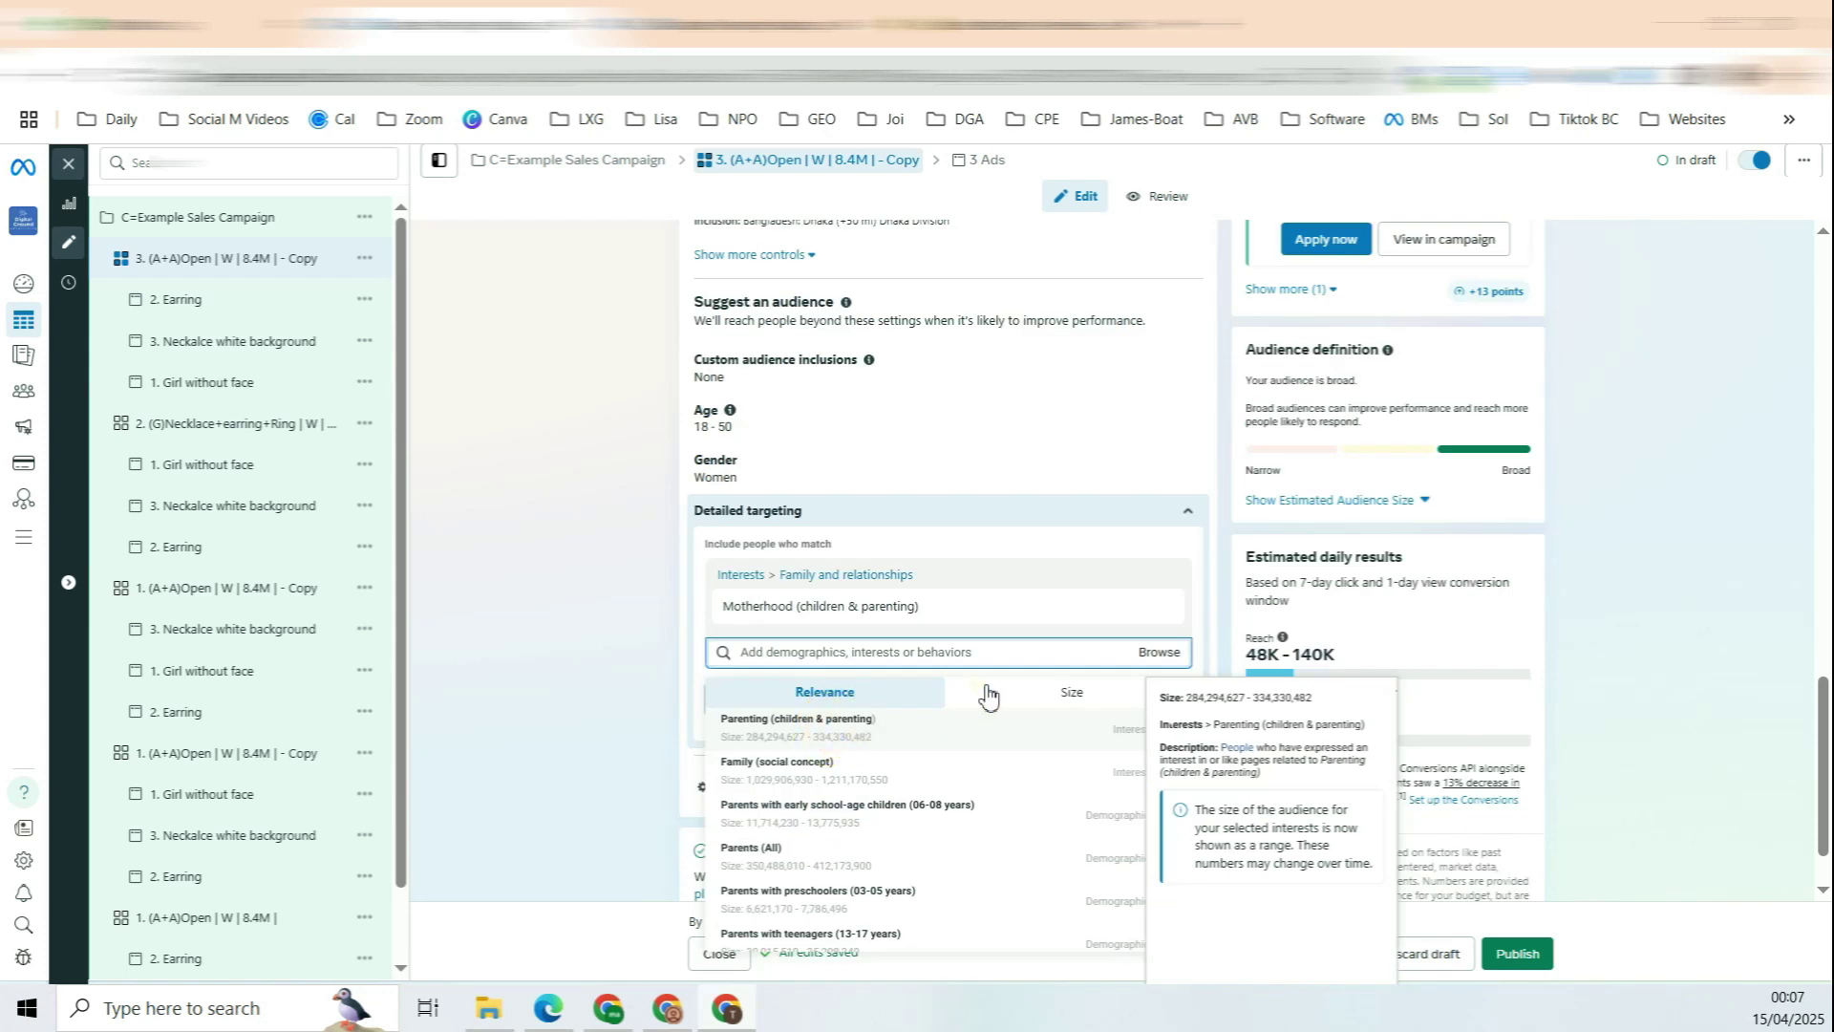
{"action": "left_click", "coordinate": [839, 777]}
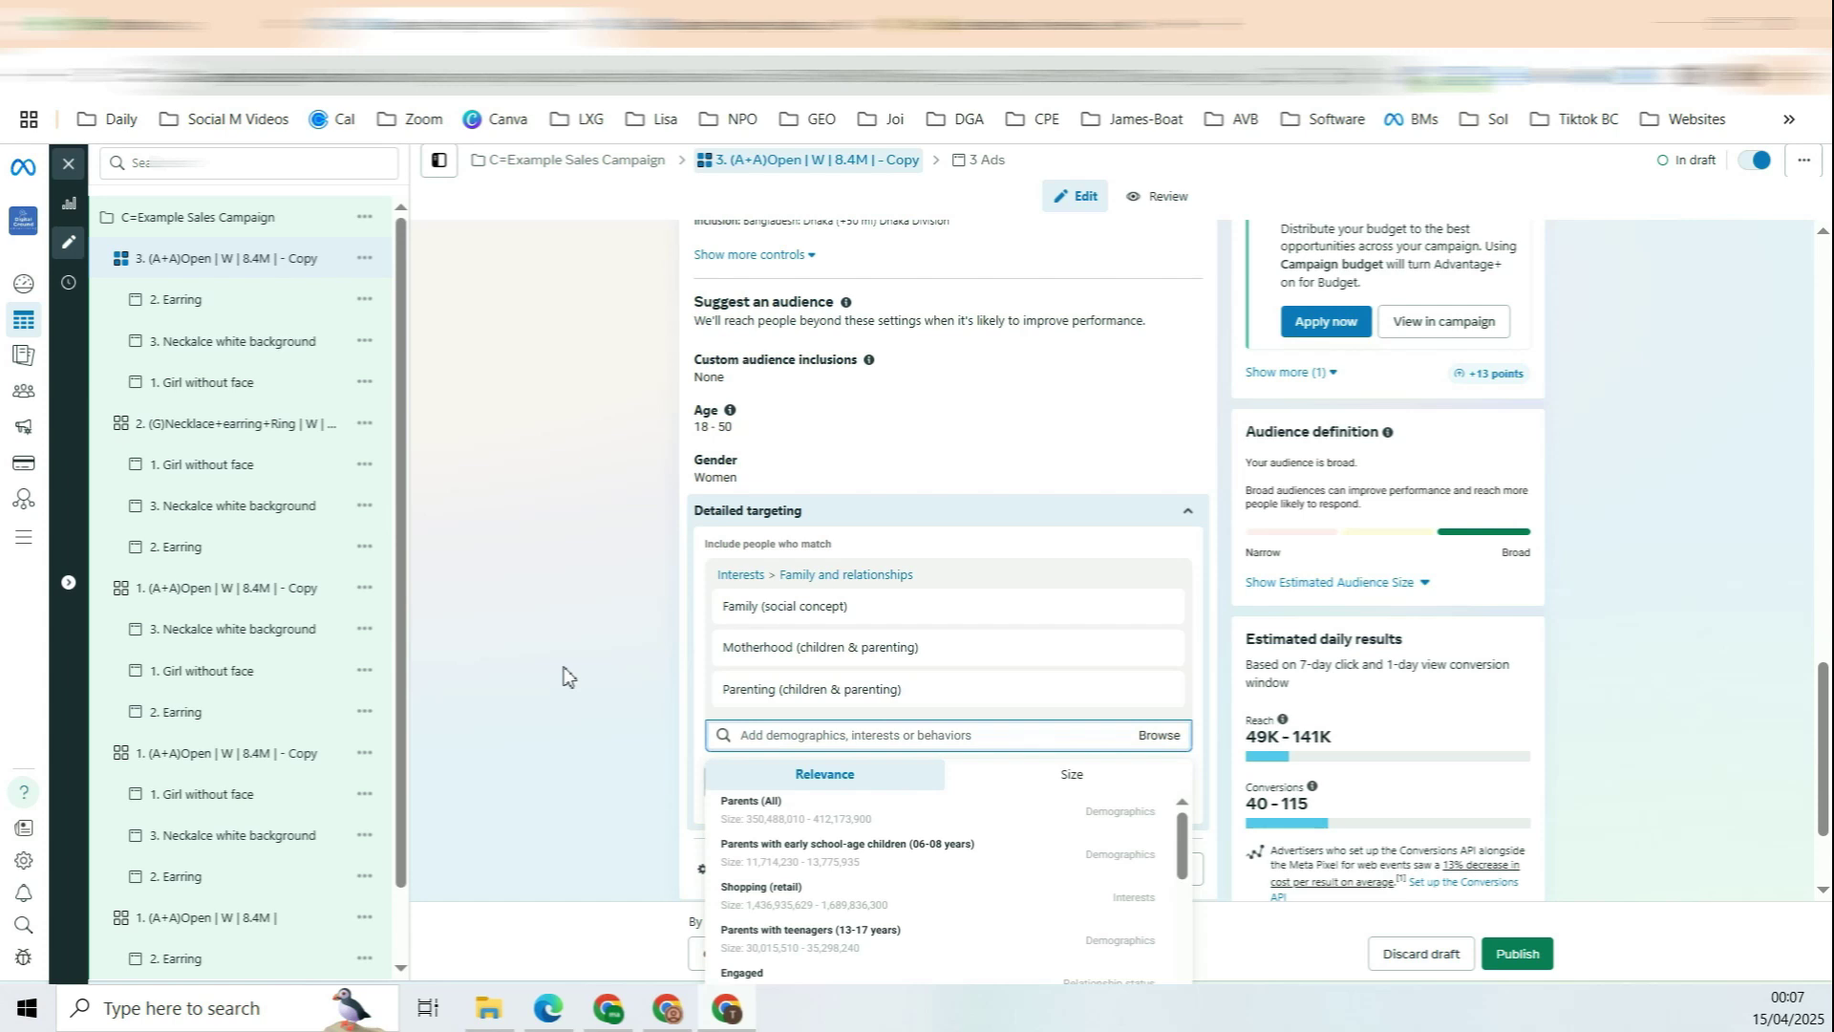
{"action": "mouse_move", "coordinate": [850, 666]}
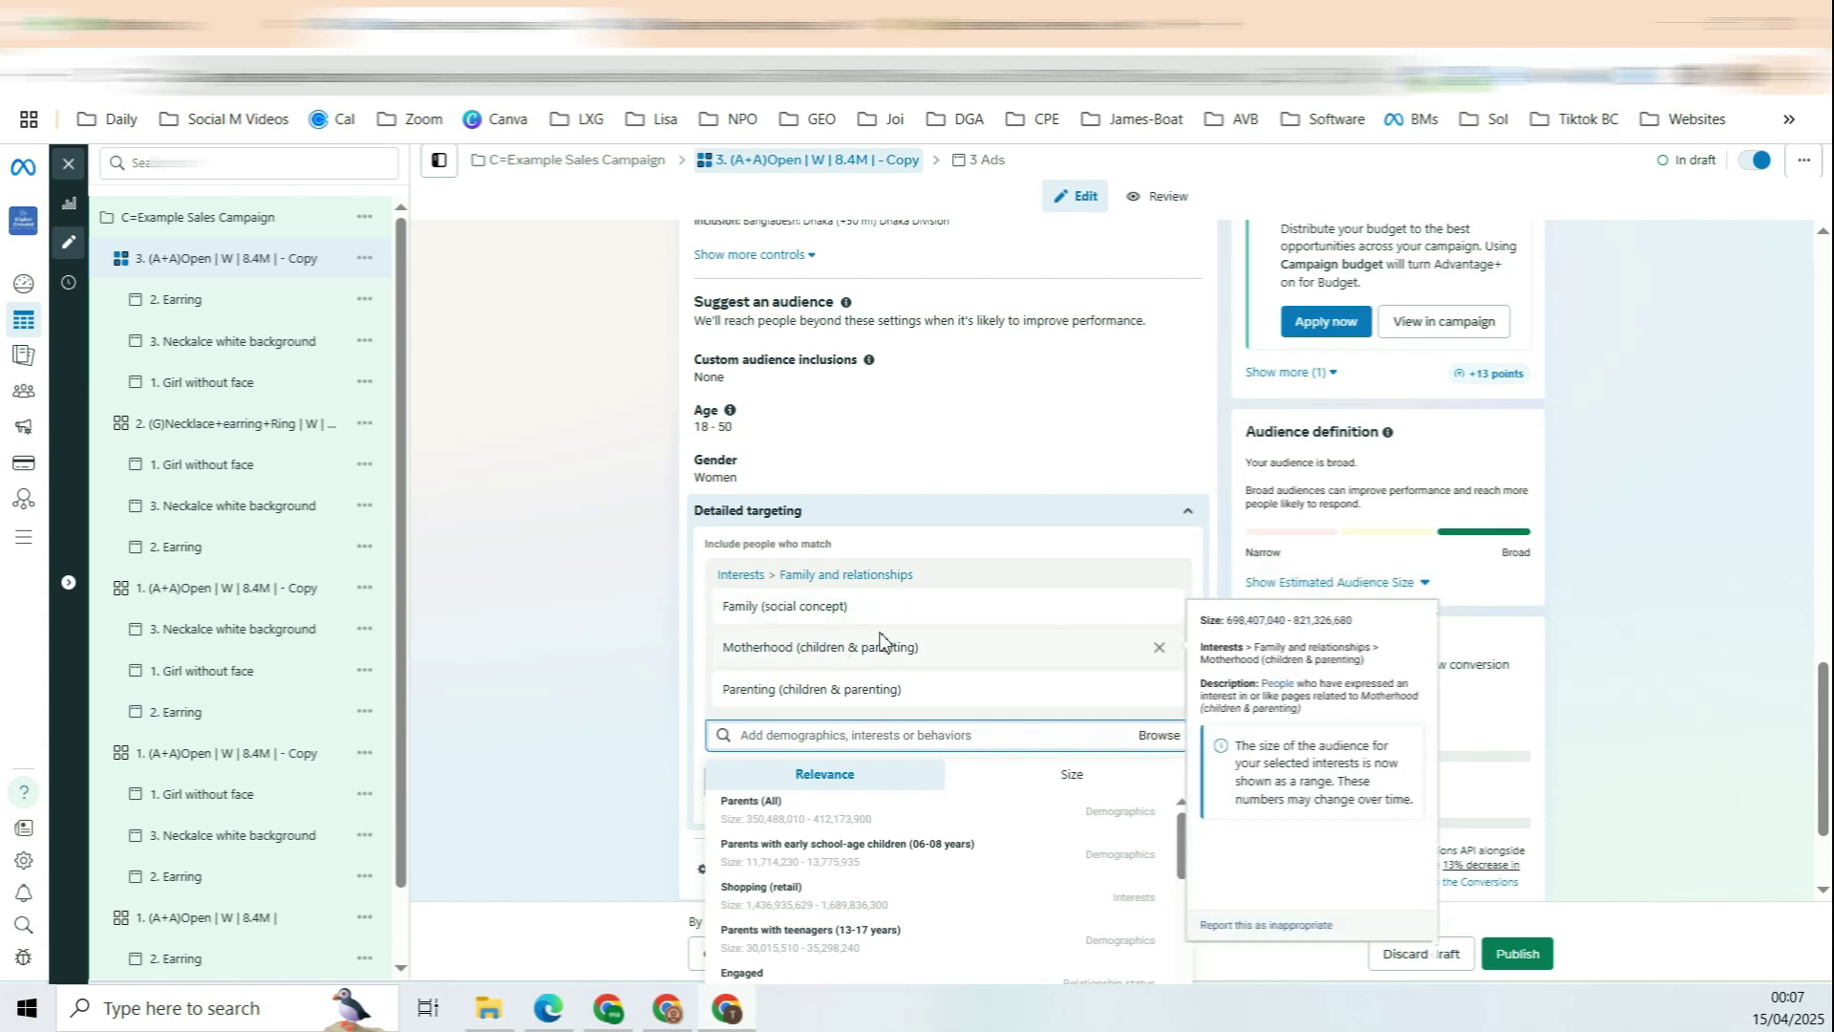
{"action": "scroll", "coordinate": [821, 458], "scroll_direction": "up", "scroll_amount": 10}
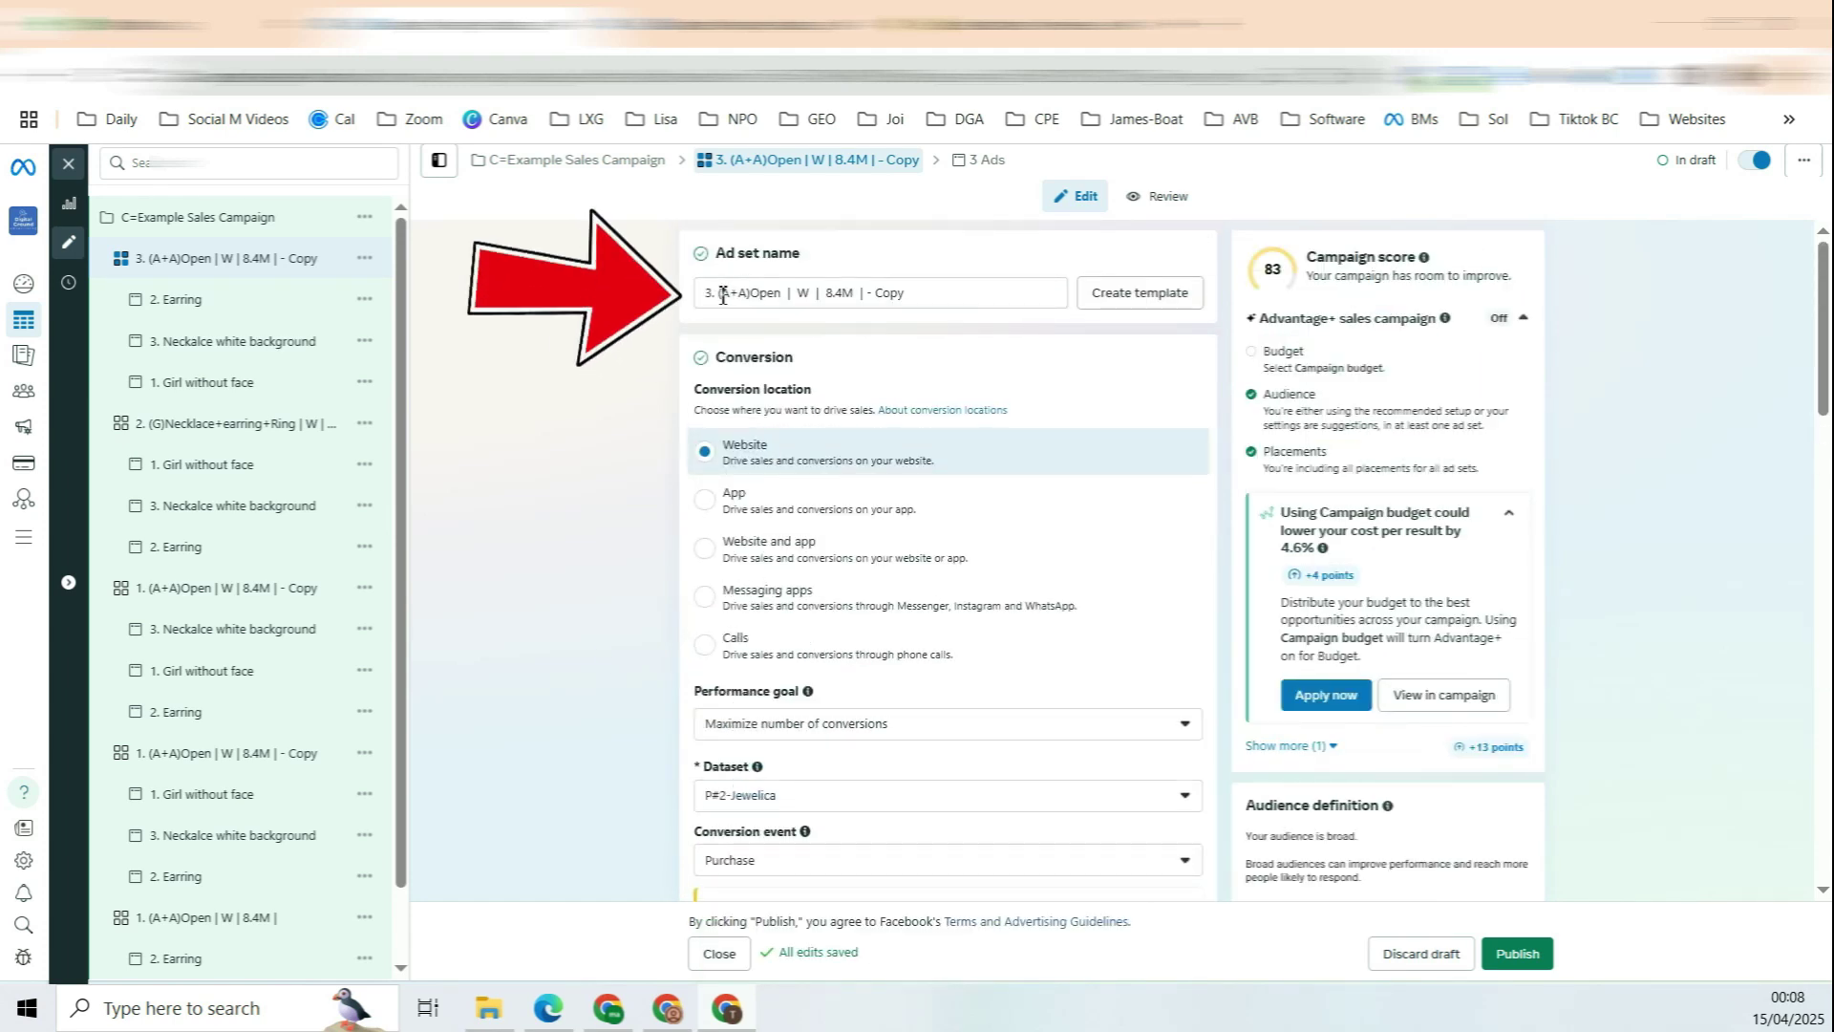
Step: Rename the ad set to '3. (G)Mother+parenting | W | 6.2M |'
{"action": "left_click_drag", "start_coordinate": [718, 292], "coordinate": [781, 296]}
{"action": "type", "text": "(G)Mother+parenting"}
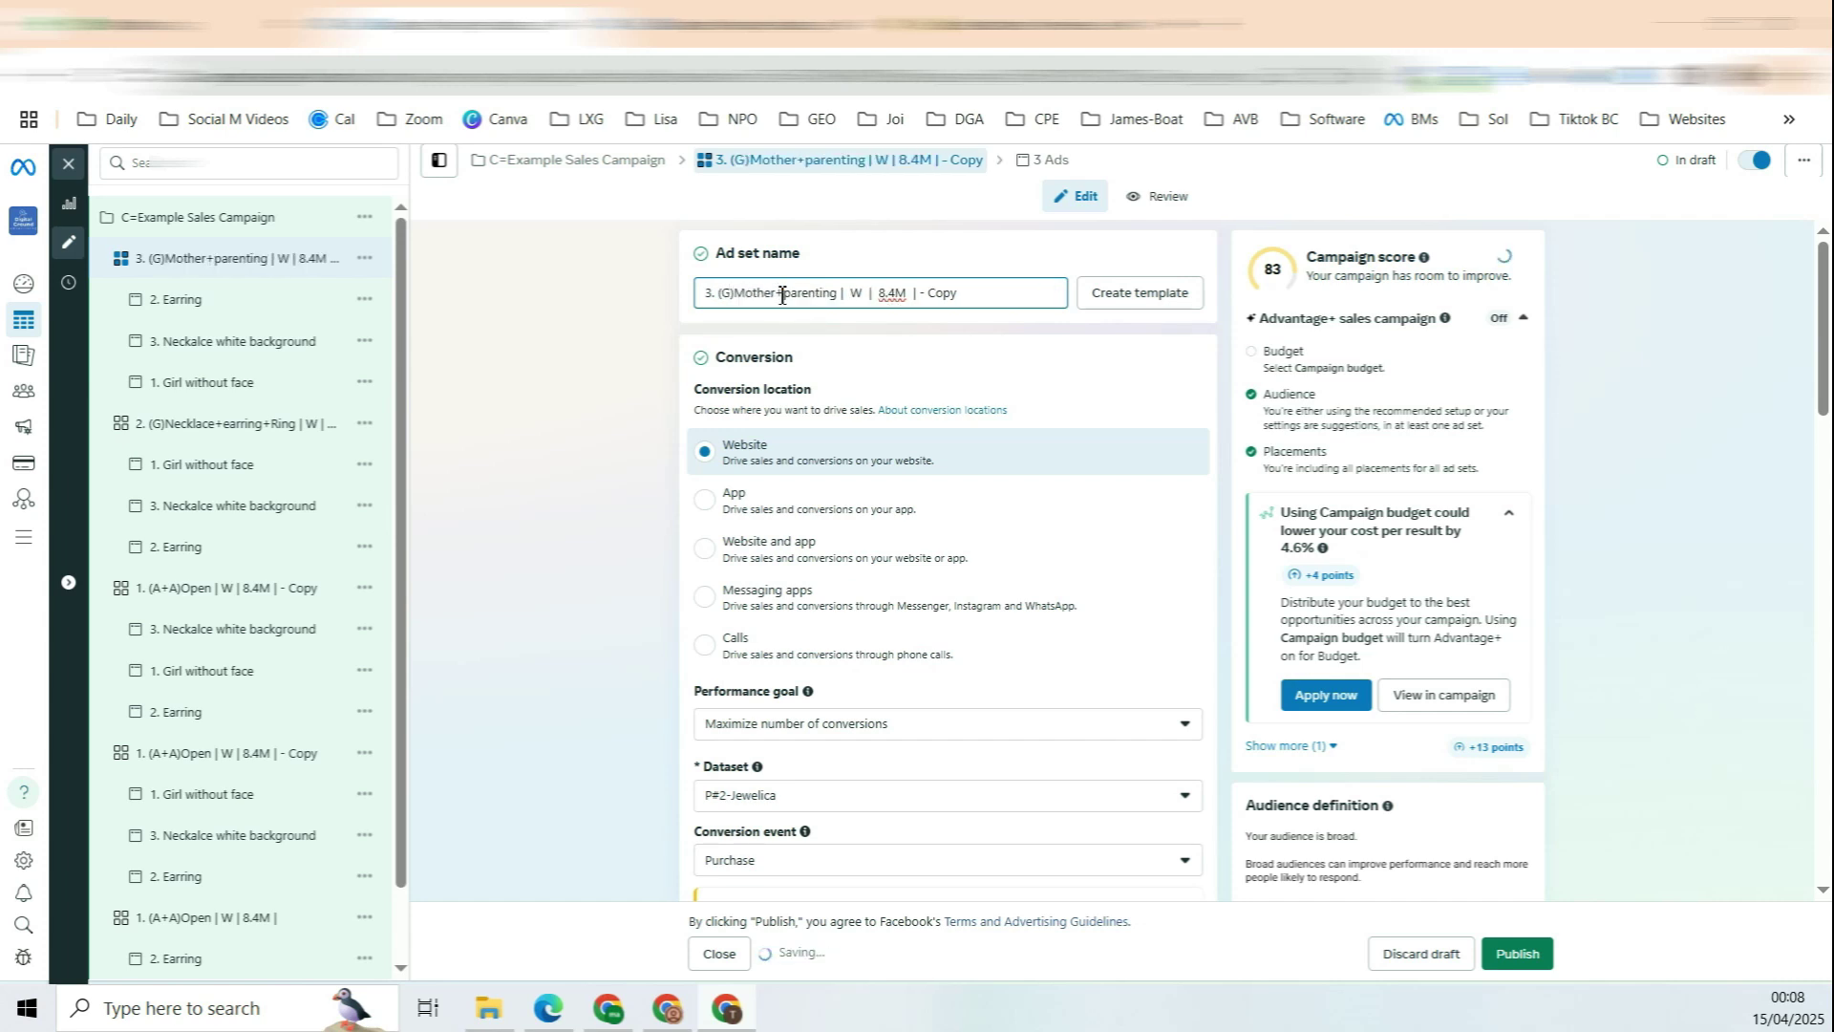
{"action": "scroll", "coordinate": [951, 392], "scroll_direction": "down", "scroll_amount": 15}
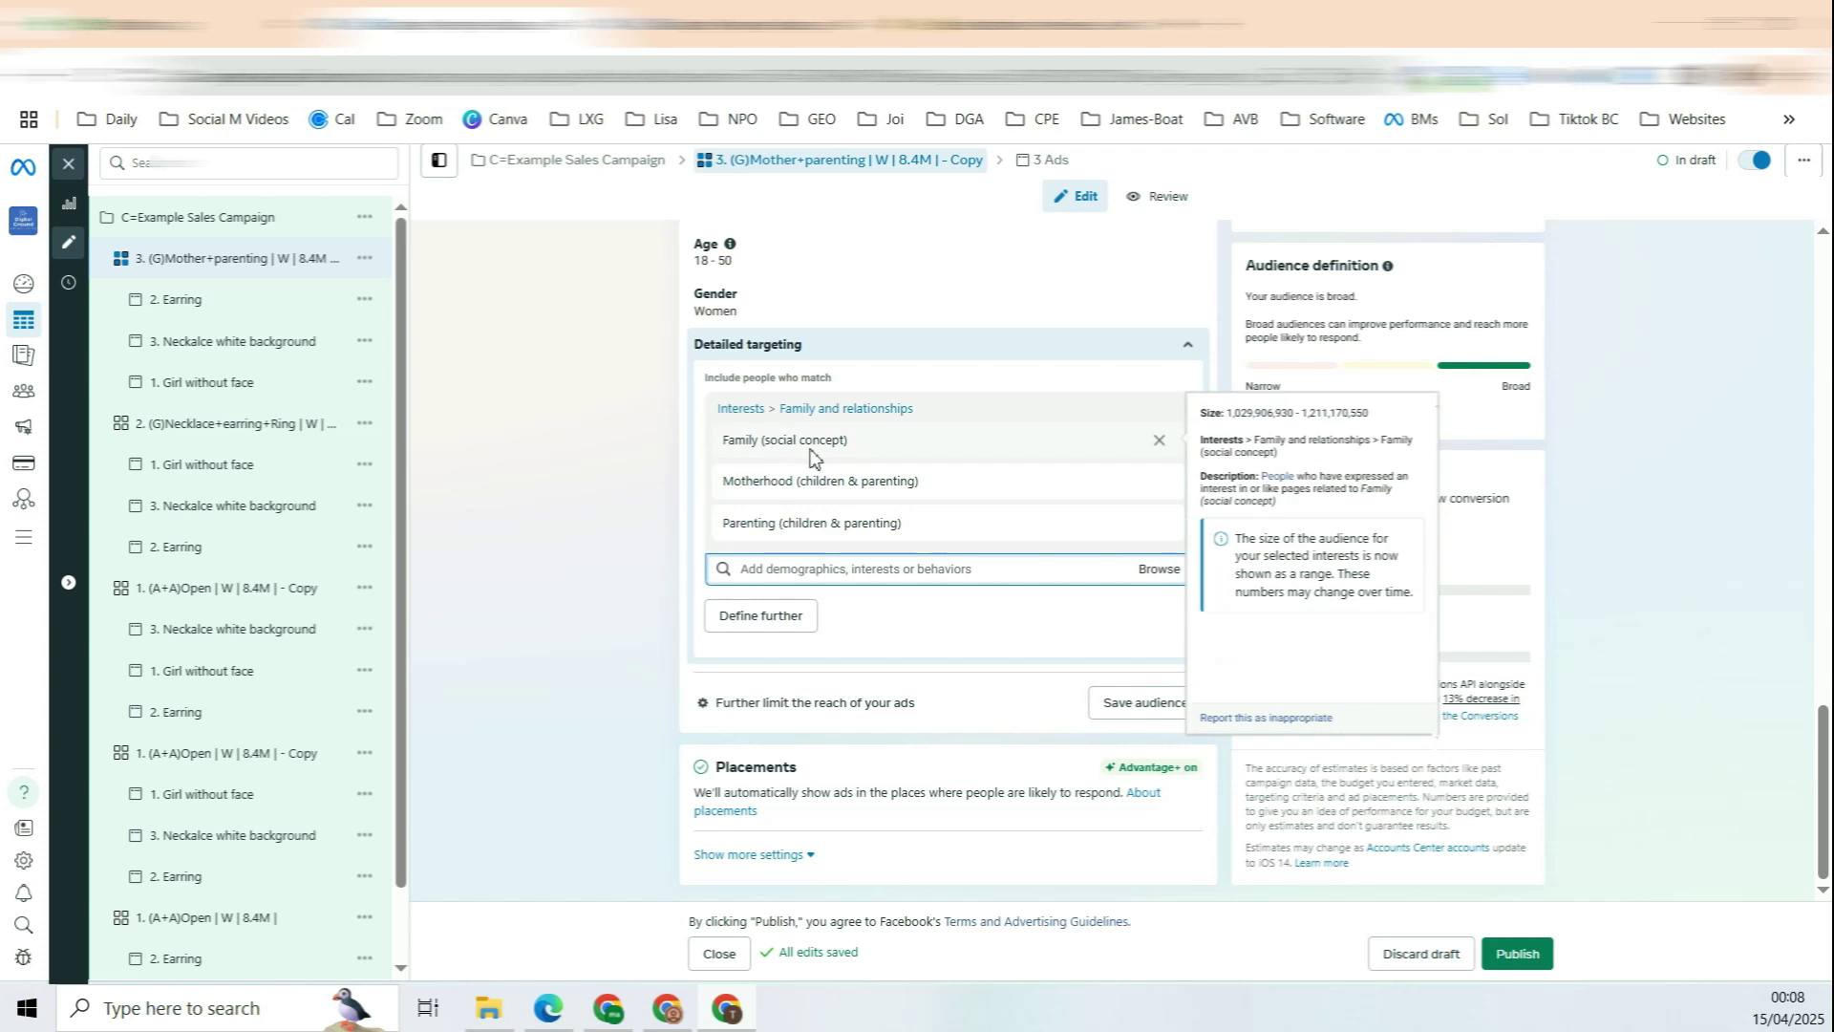
{"action": "scroll", "coordinate": [865, 355], "scroll_direction": "up", "scroll_amount": 15}
{"action": "left_click", "coordinate": [873, 293]}
{"action": "type", "text": "| W | 8.4M | - Copy"}
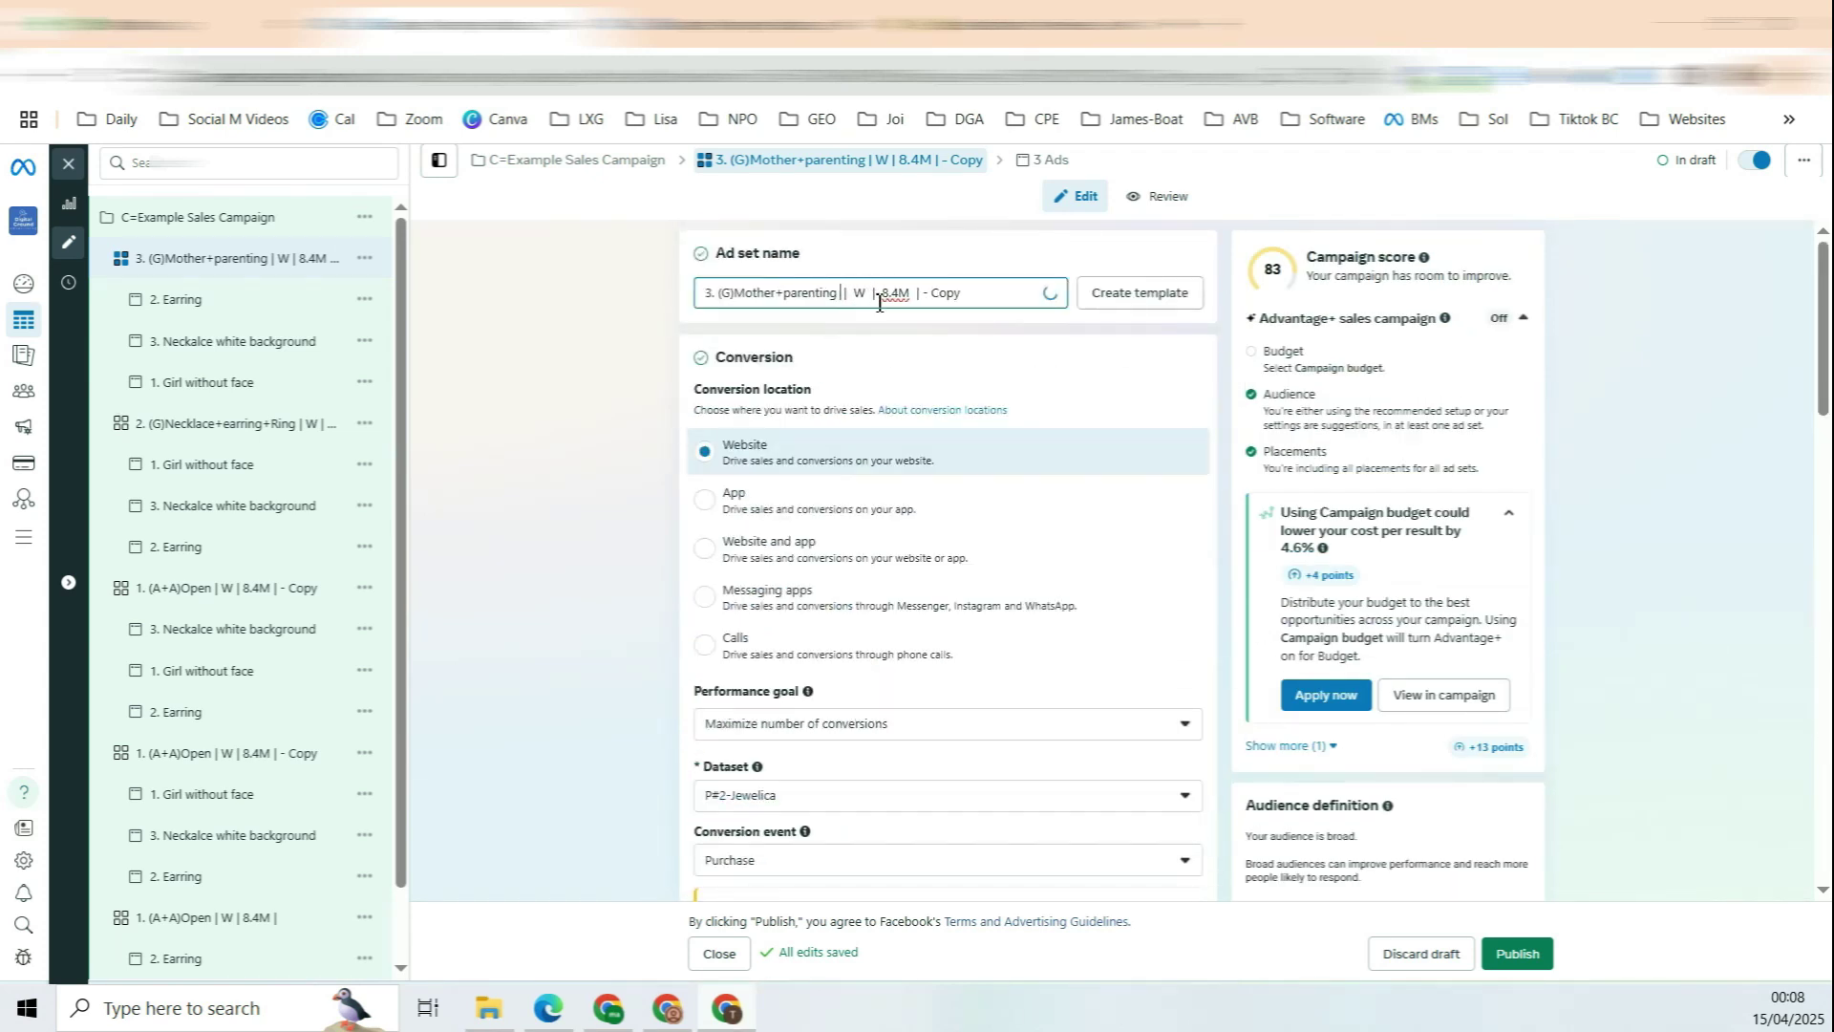
{"action": "scroll", "coordinate": [1323, 692], "scroll_direction": "down", "scroll_amount": 3}
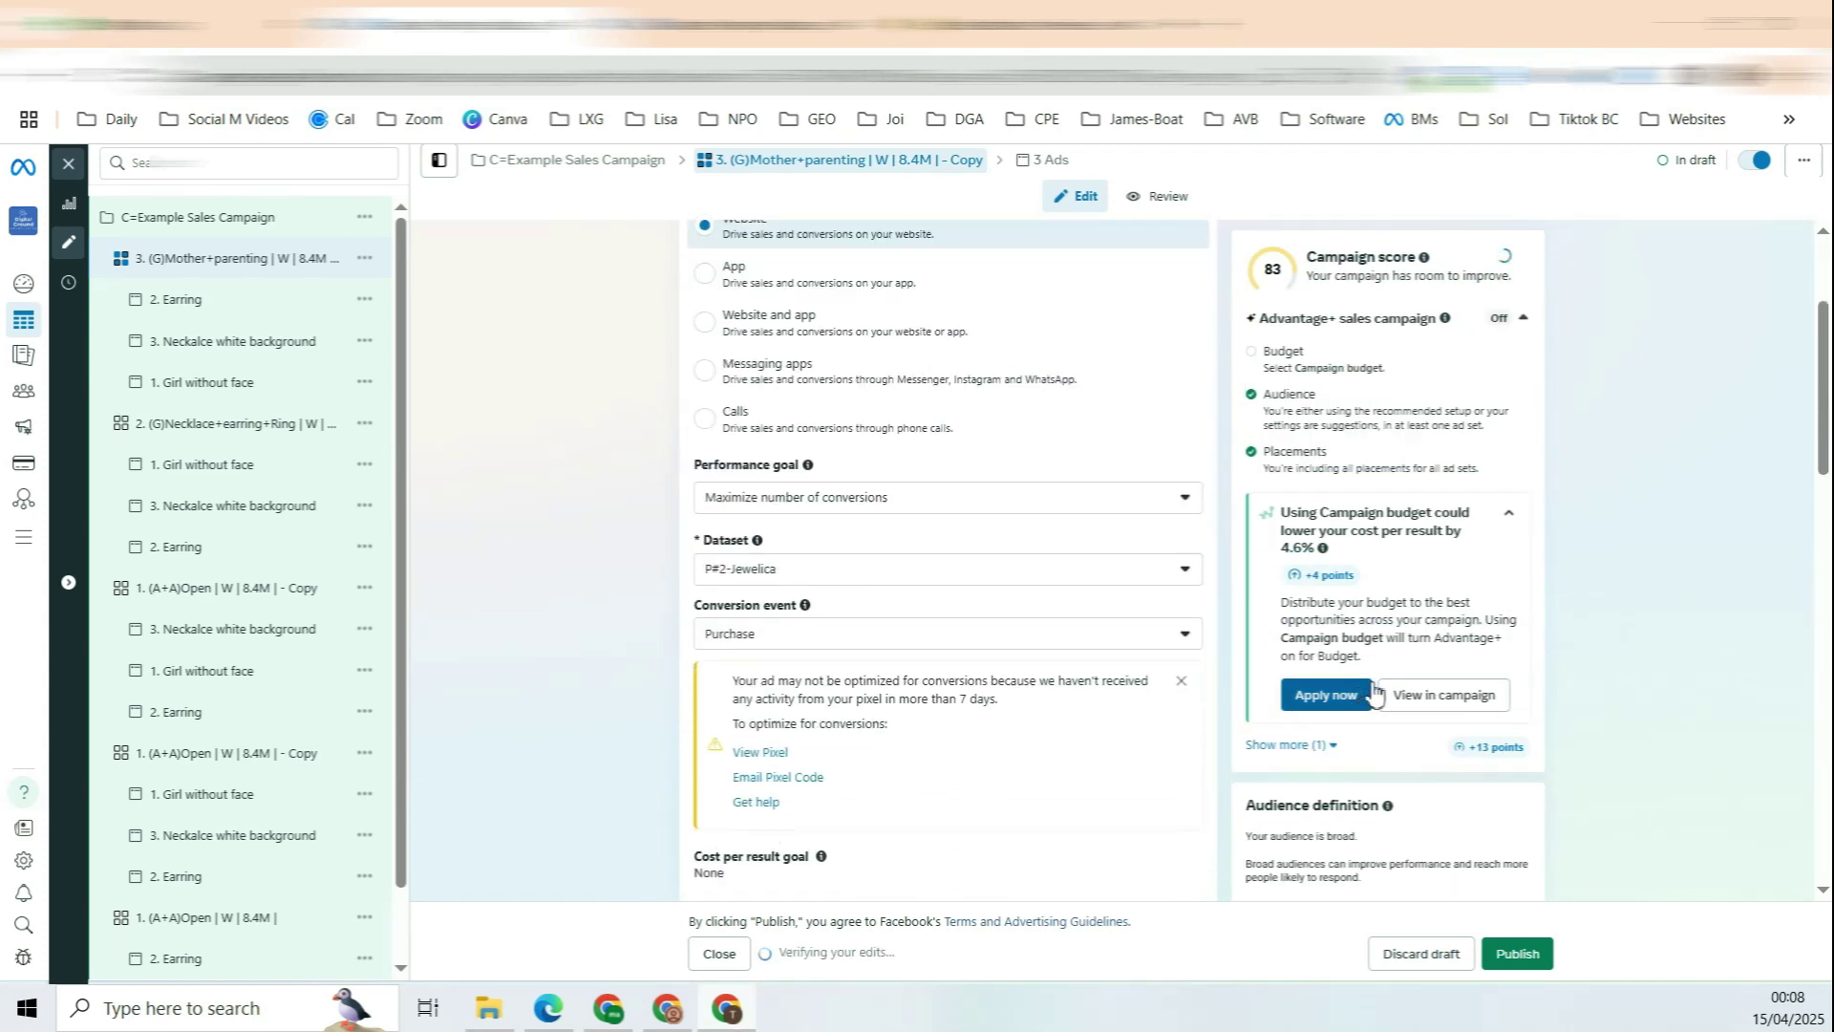
{"action": "scroll", "coordinate": [1317, 398], "scroll_direction": "down", "scroll_amount": 6}
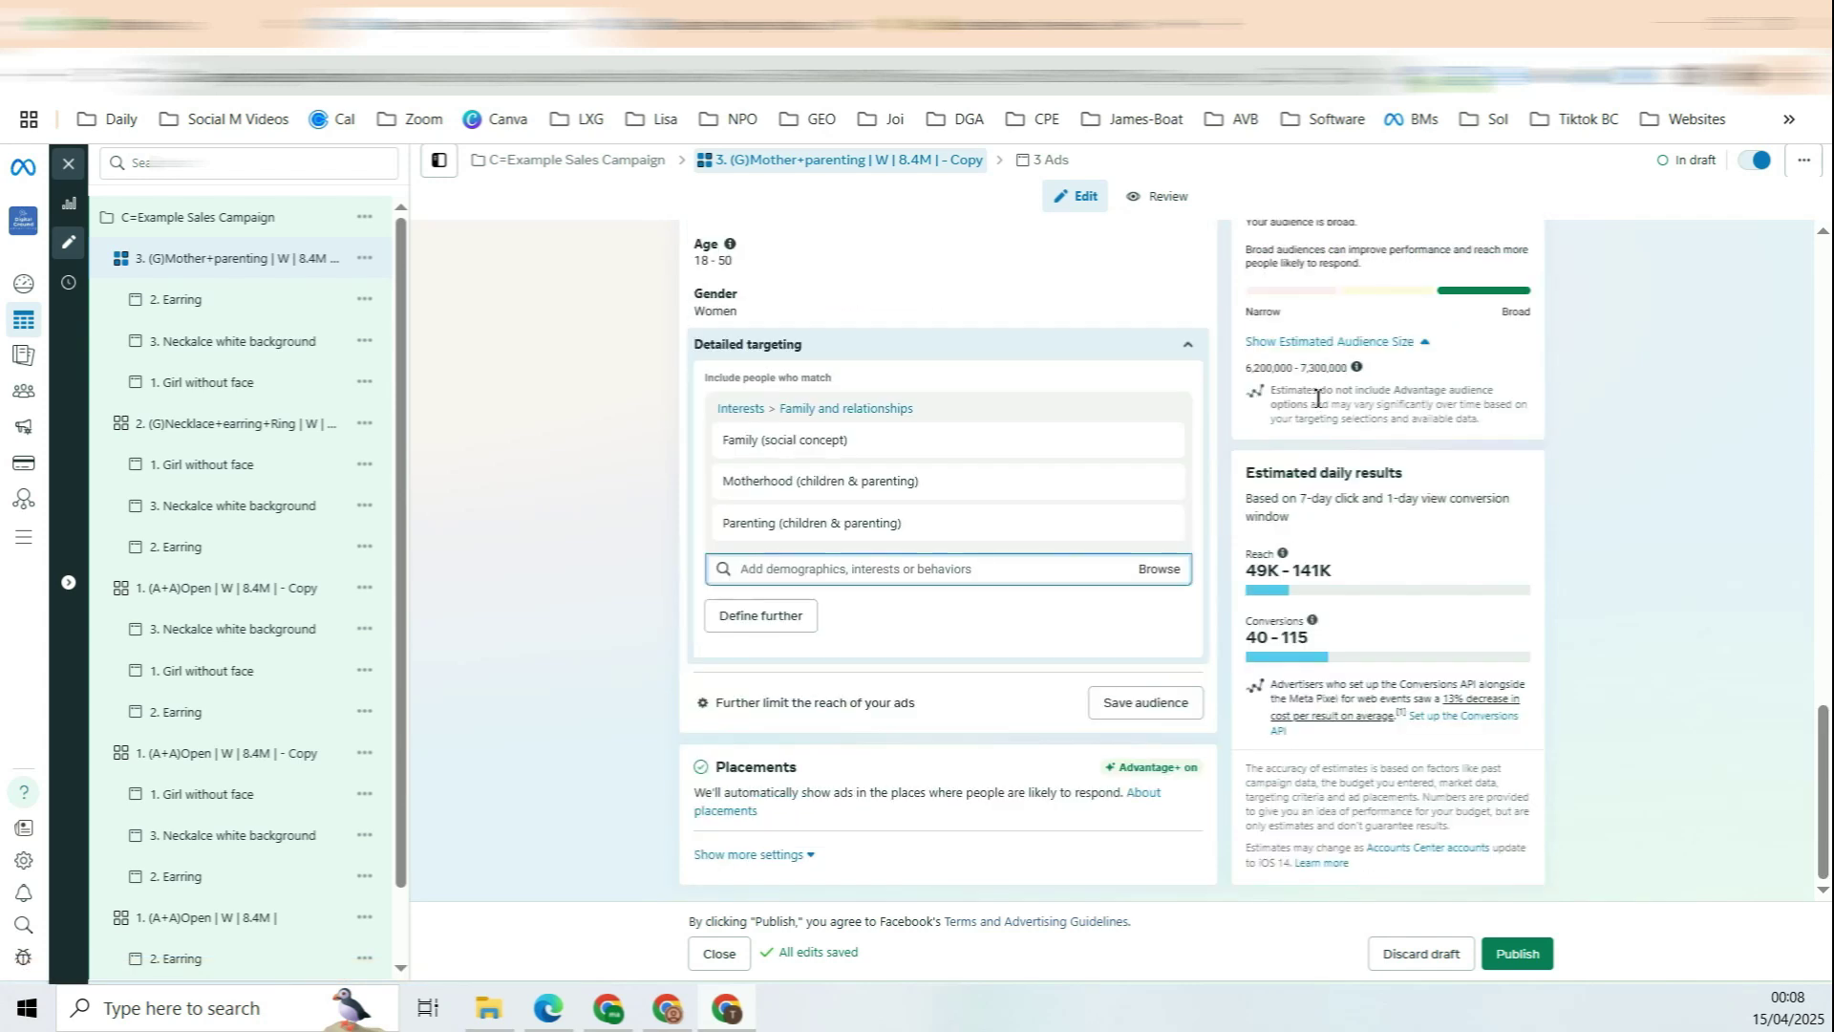
{"action": "scroll", "coordinate": [1242, 363], "scroll_direction": "up", "scroll_amount": 10}
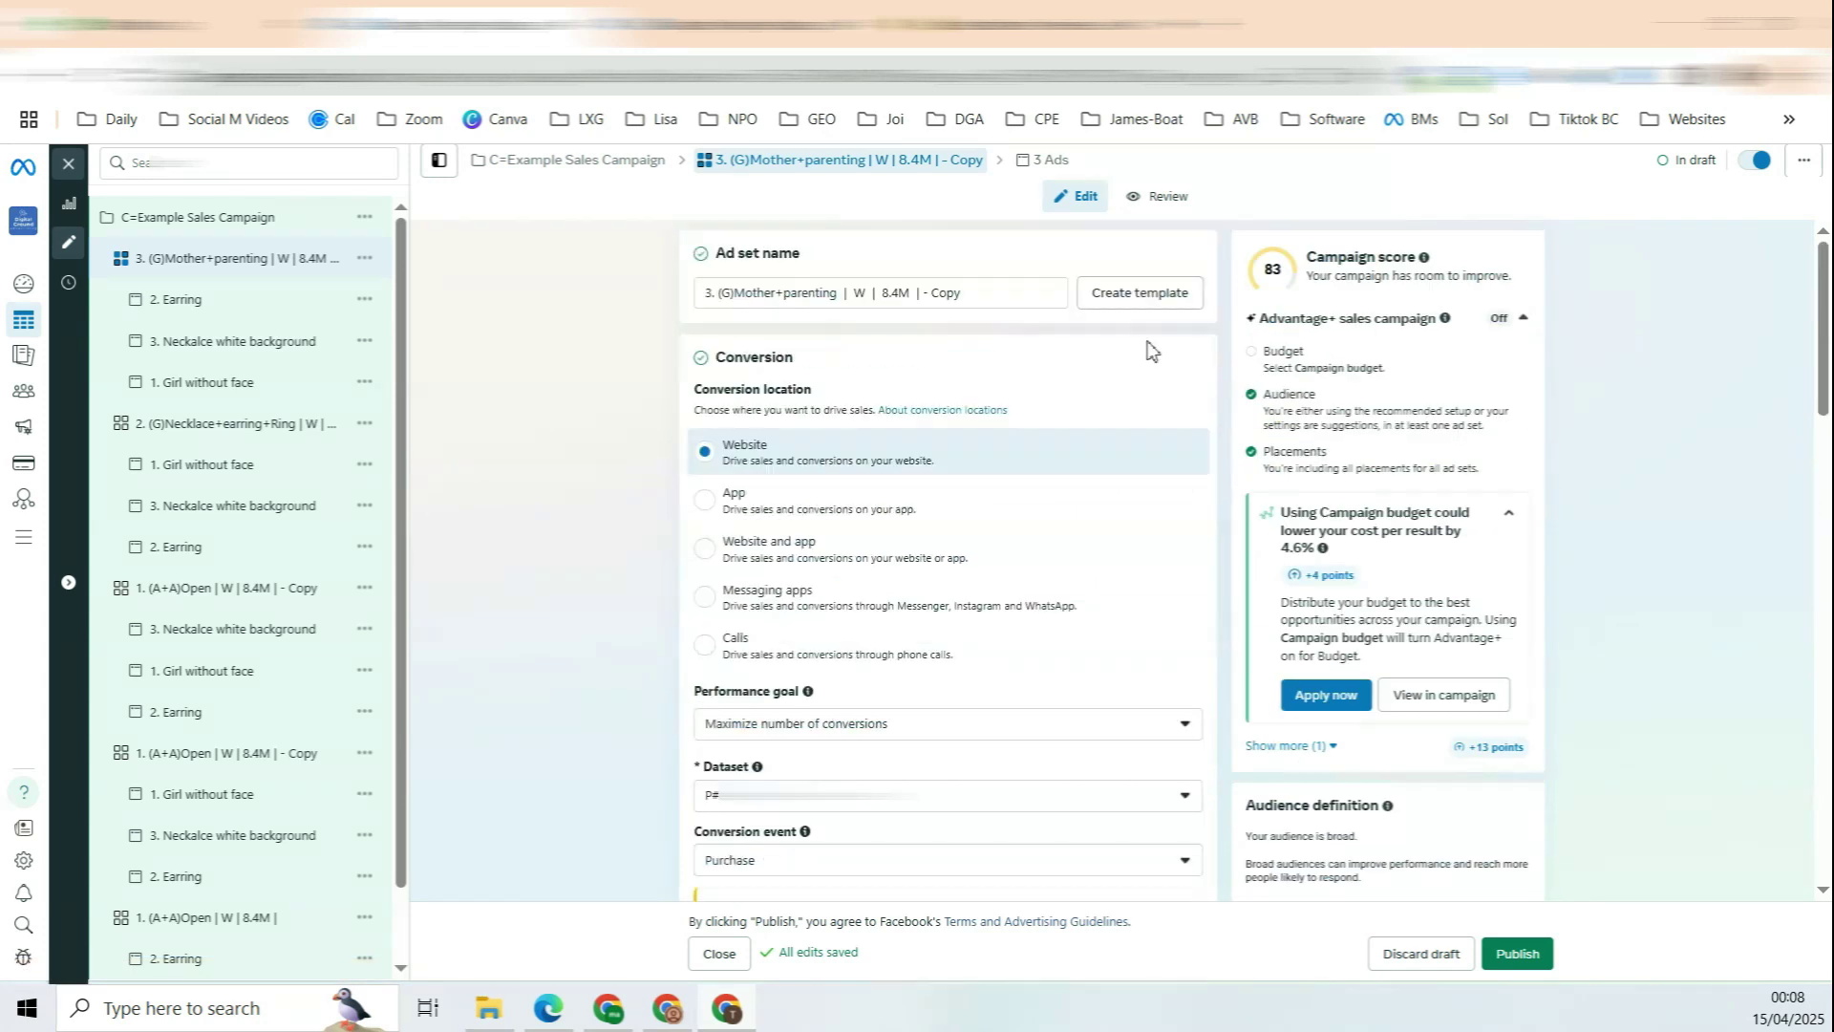
{"action": "key", "text": "ctrl+a"}
{"action": "type", "text": "3. (G)Mother+parenting | W | 6.2M |"}
{"action": "left_click", "coordinate": [616, 349]}
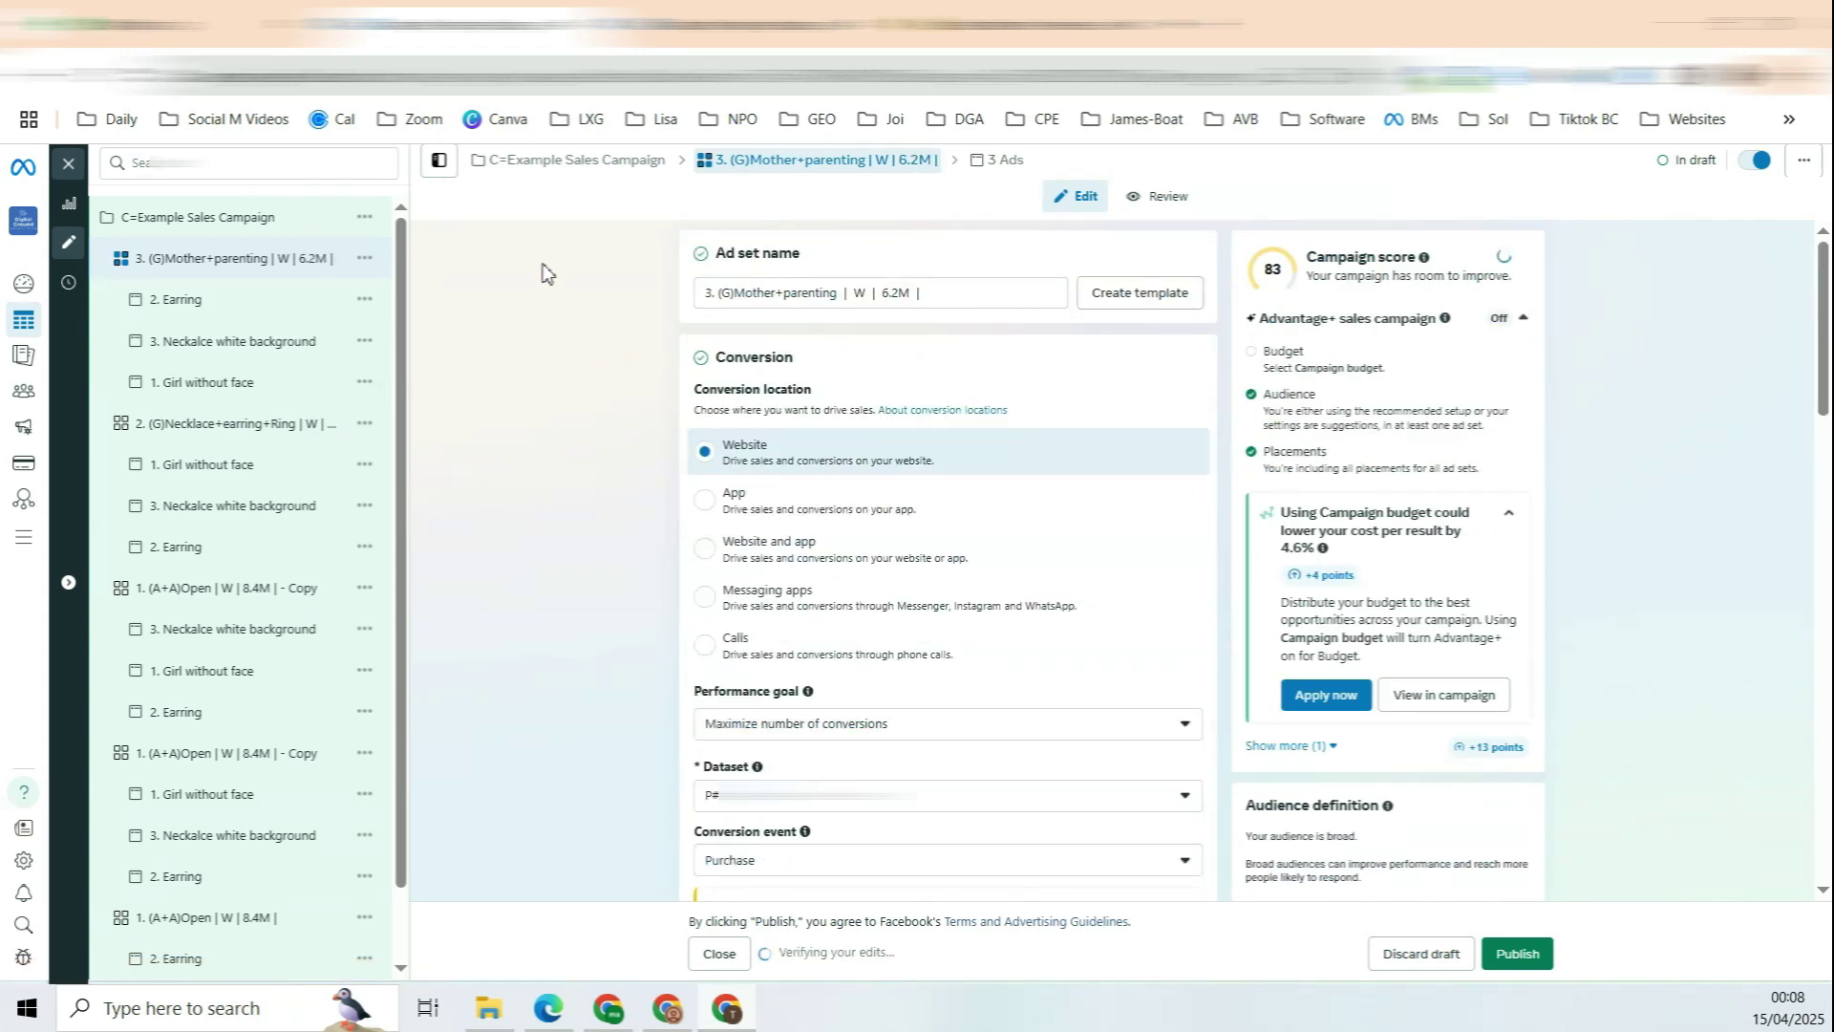
Step: Replace the '8.4M - Copy' ending of the Necklace+earring+Ring ad set name with '3.8M |'
{"action": "left_click", "coordinate": [247, 427]}
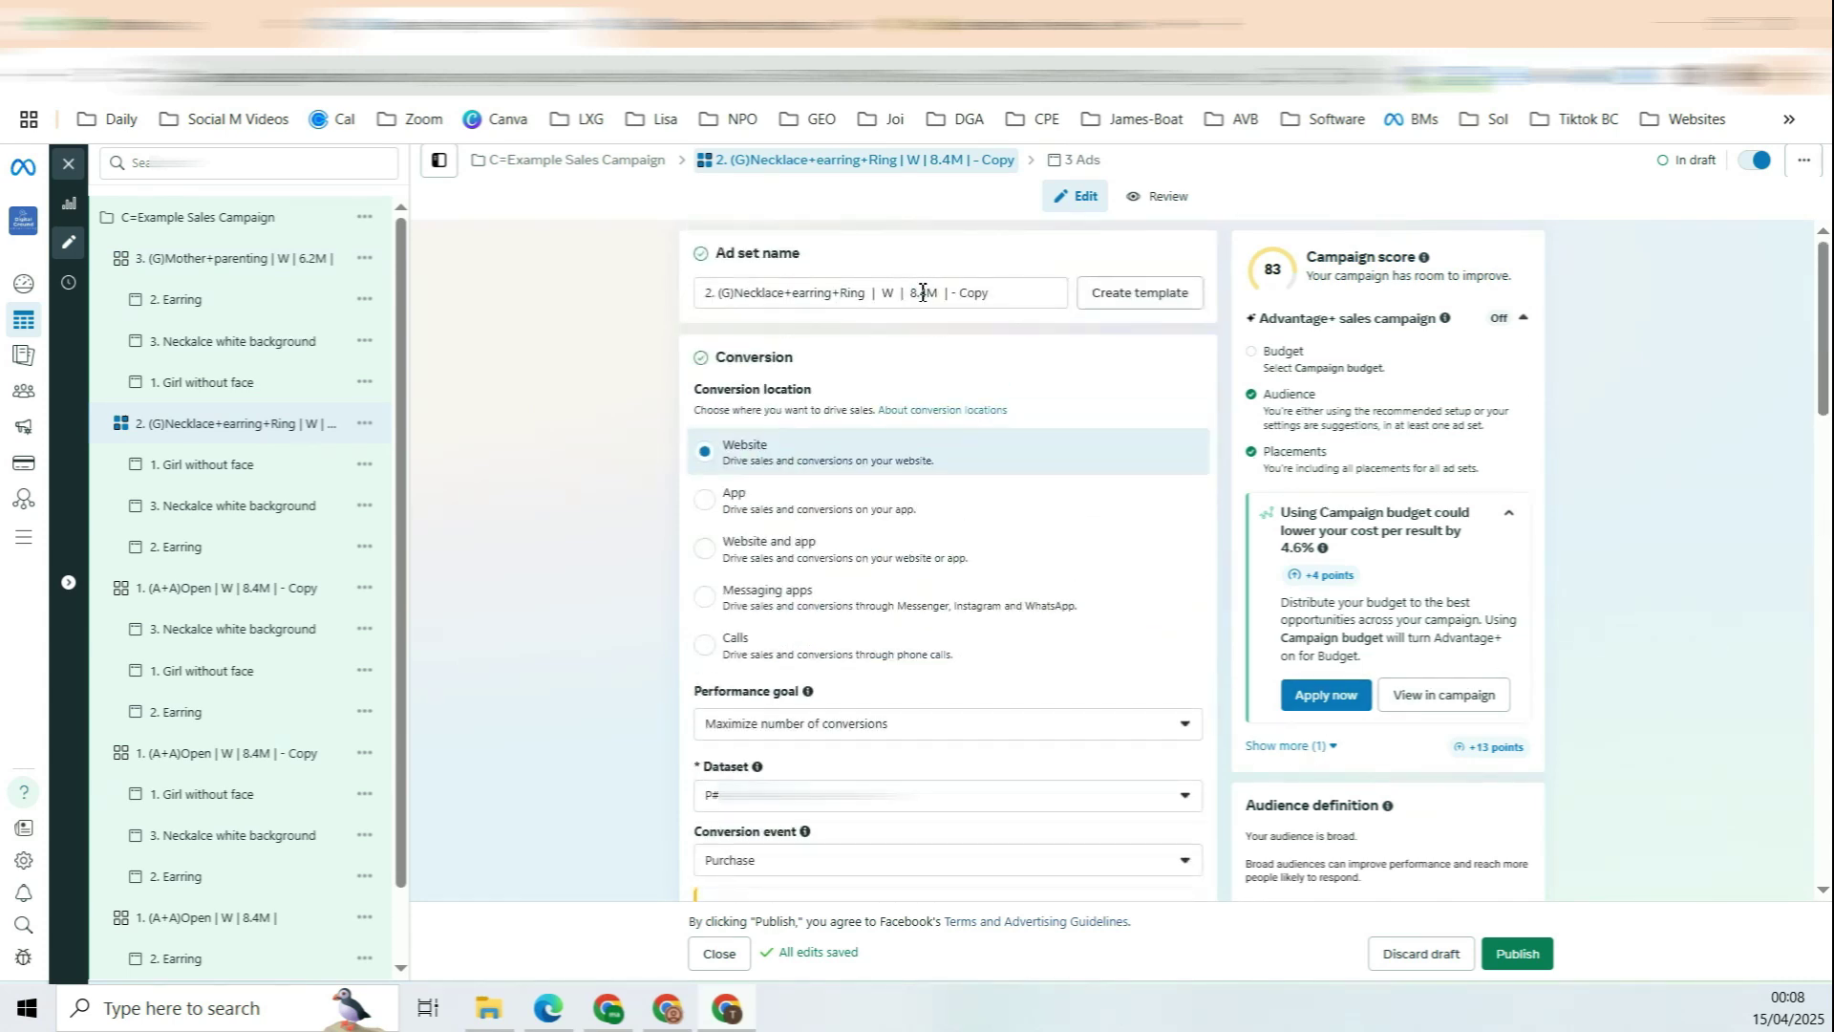
{"action": "left_click_drag", "start_coordinate": [910, 292], "coordinate": [1207, 315]}
{"action": "type", "text": "3"}
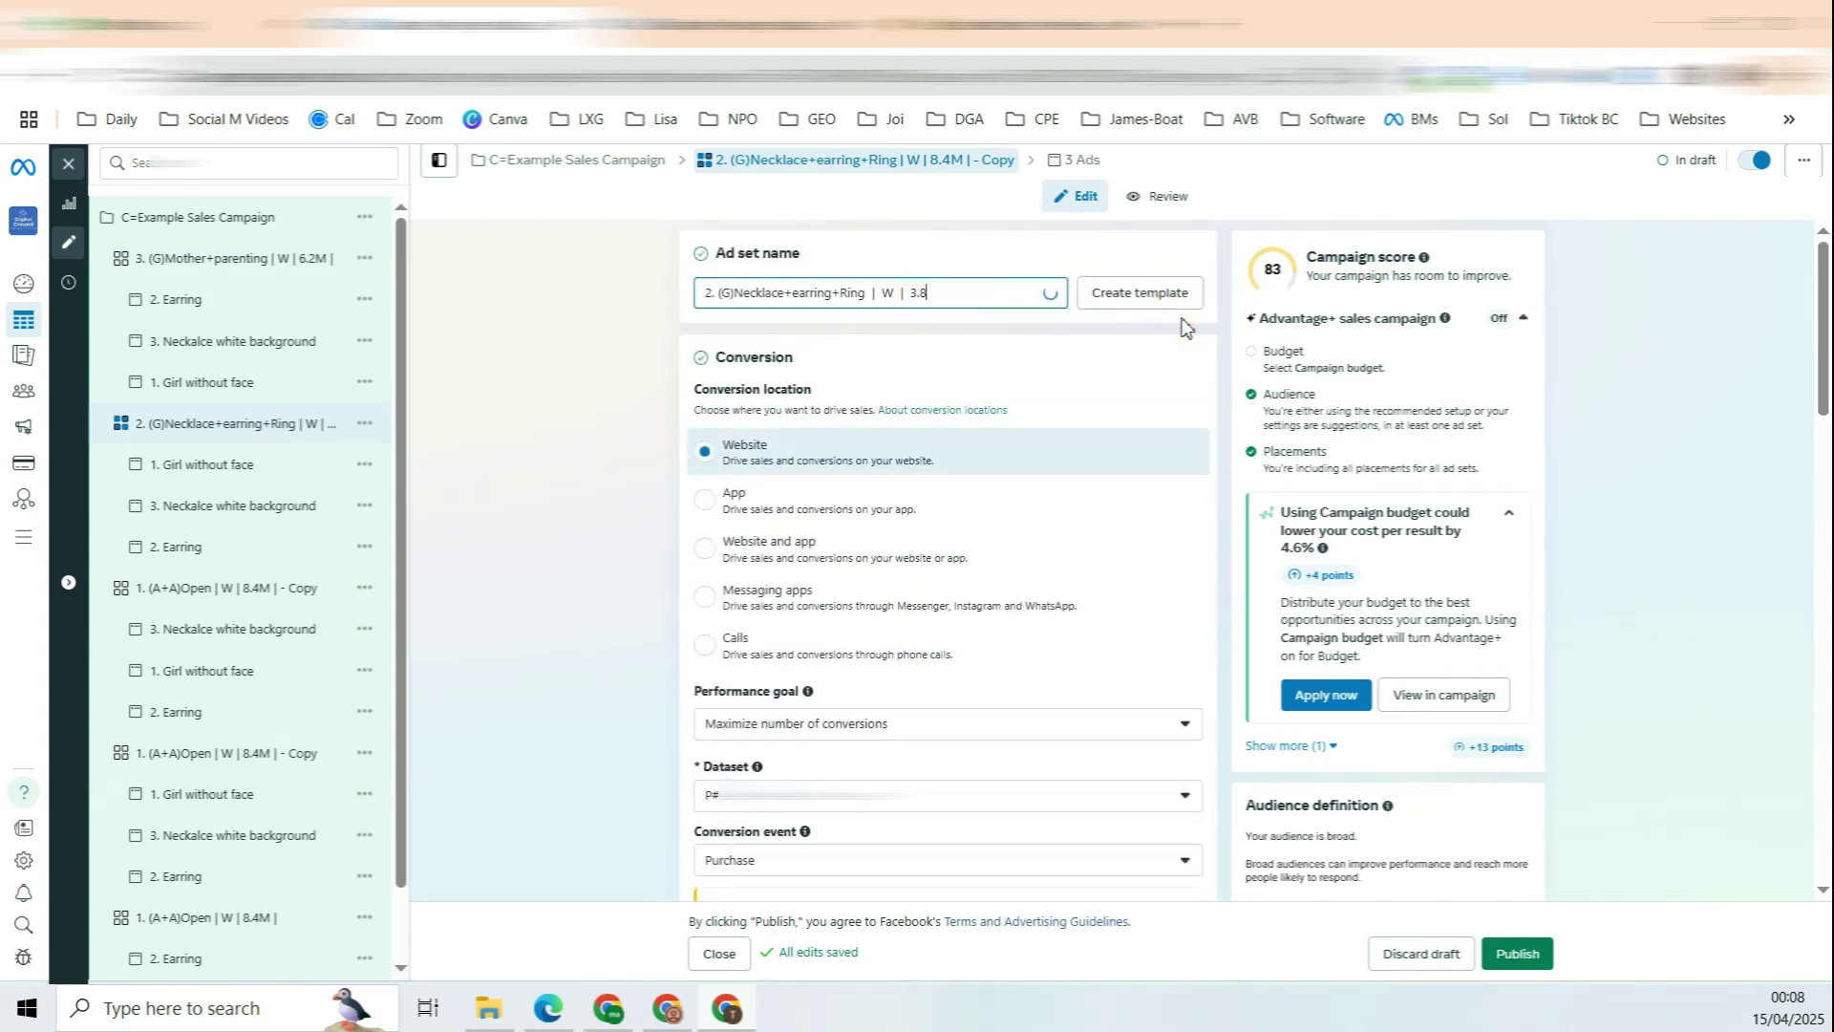
{"action": "type", "text": ".8M |"}
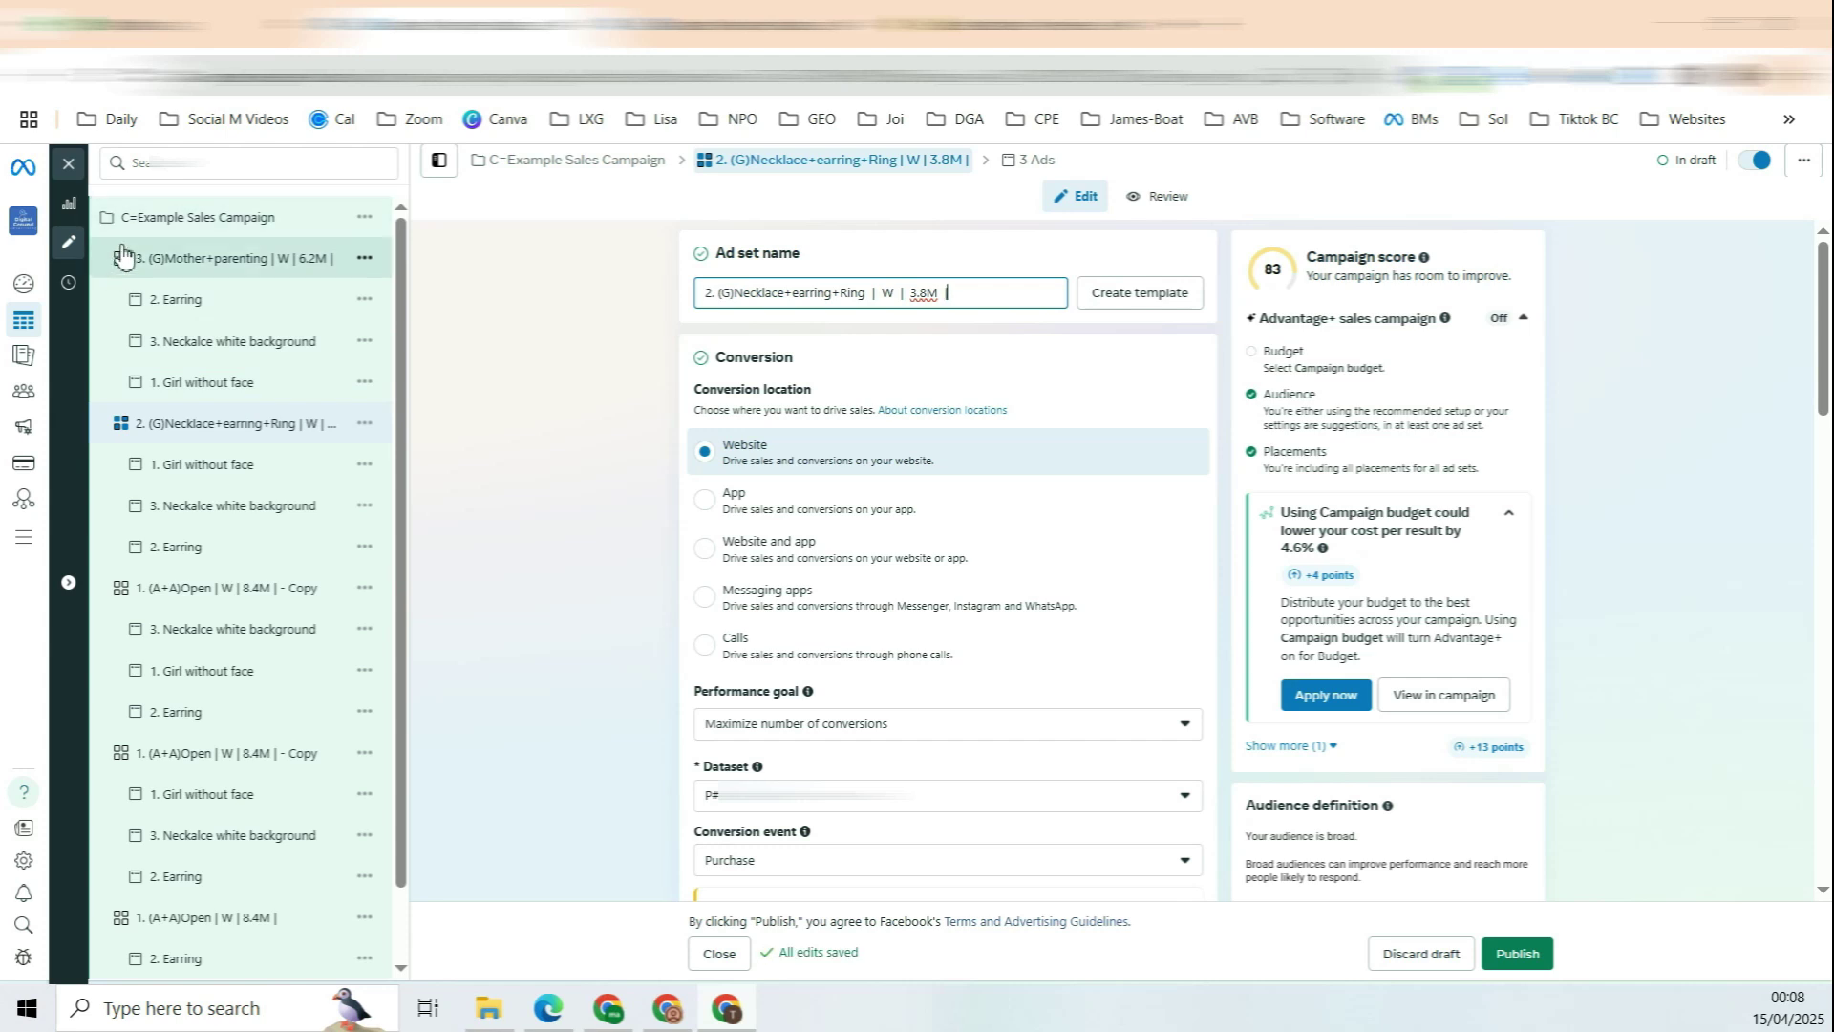
{"action": "scroll", "coordinate": [251, 349], "scroll_direction": "down", "scroll_amount": 1}
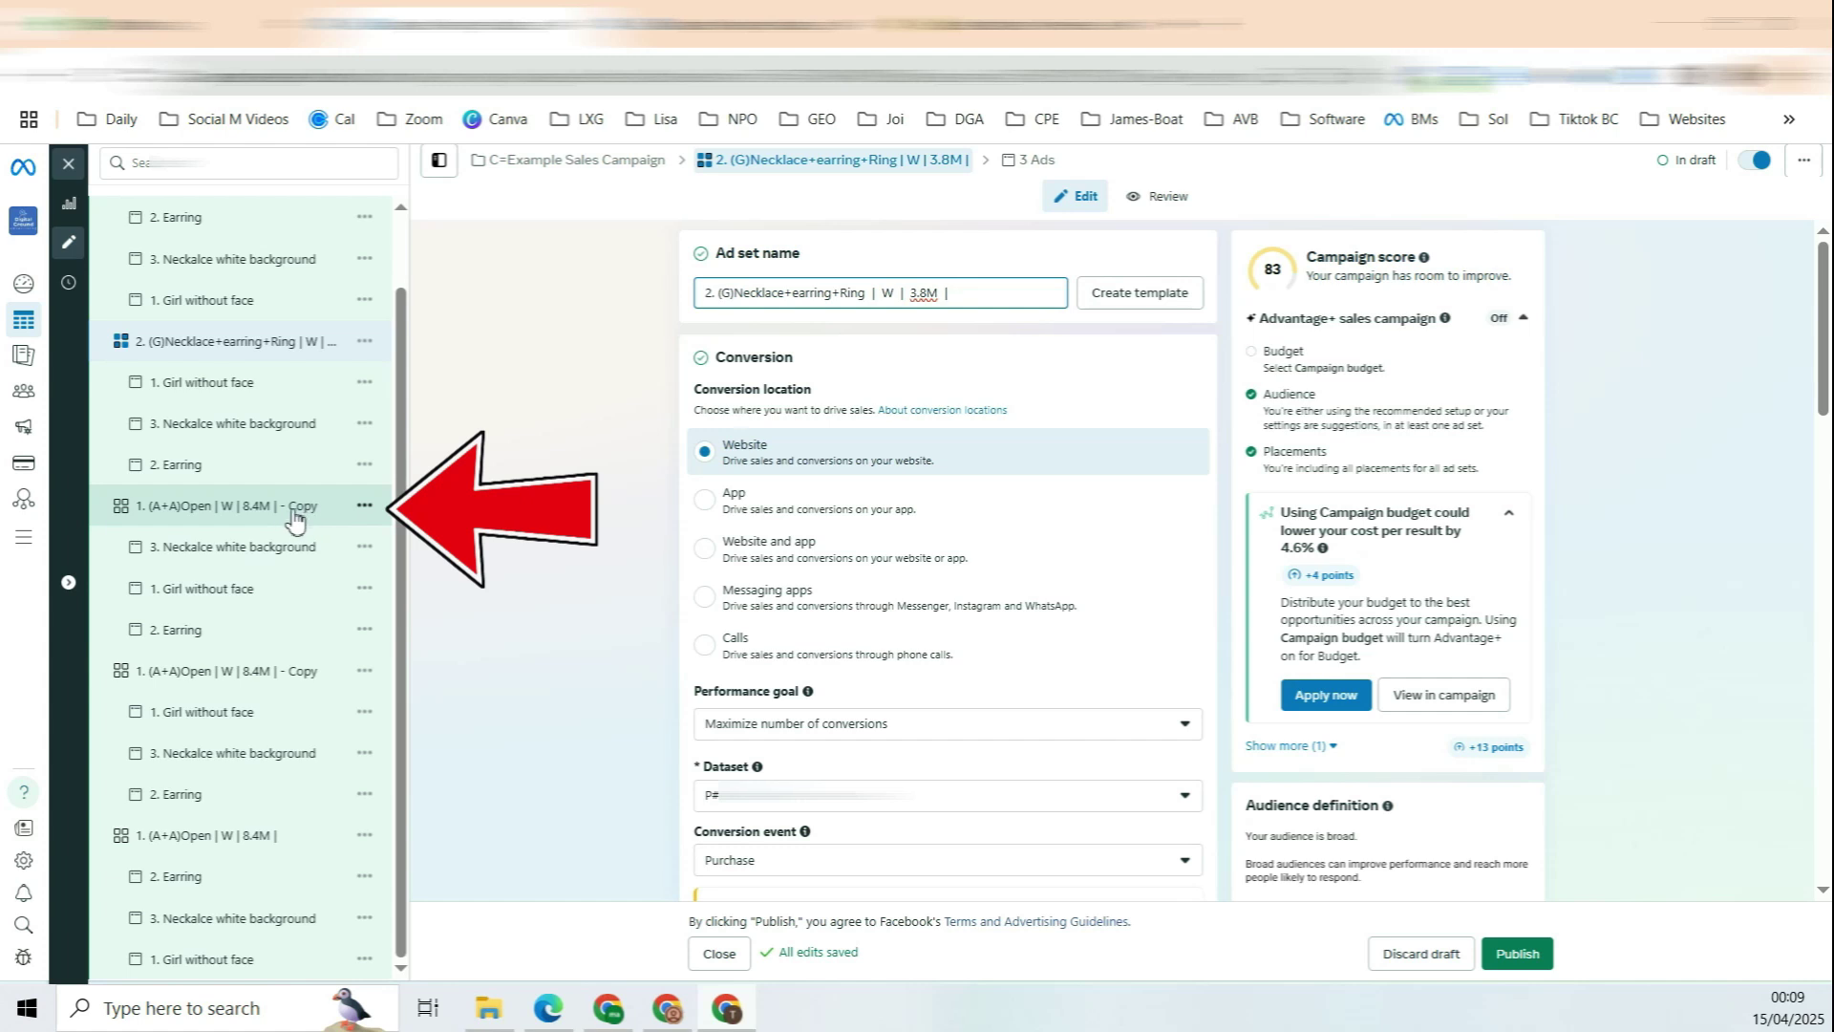
{"action": "scroll", "coordinate": [239, 518], "scroll_direction": "up", "scroll_amount": 1}
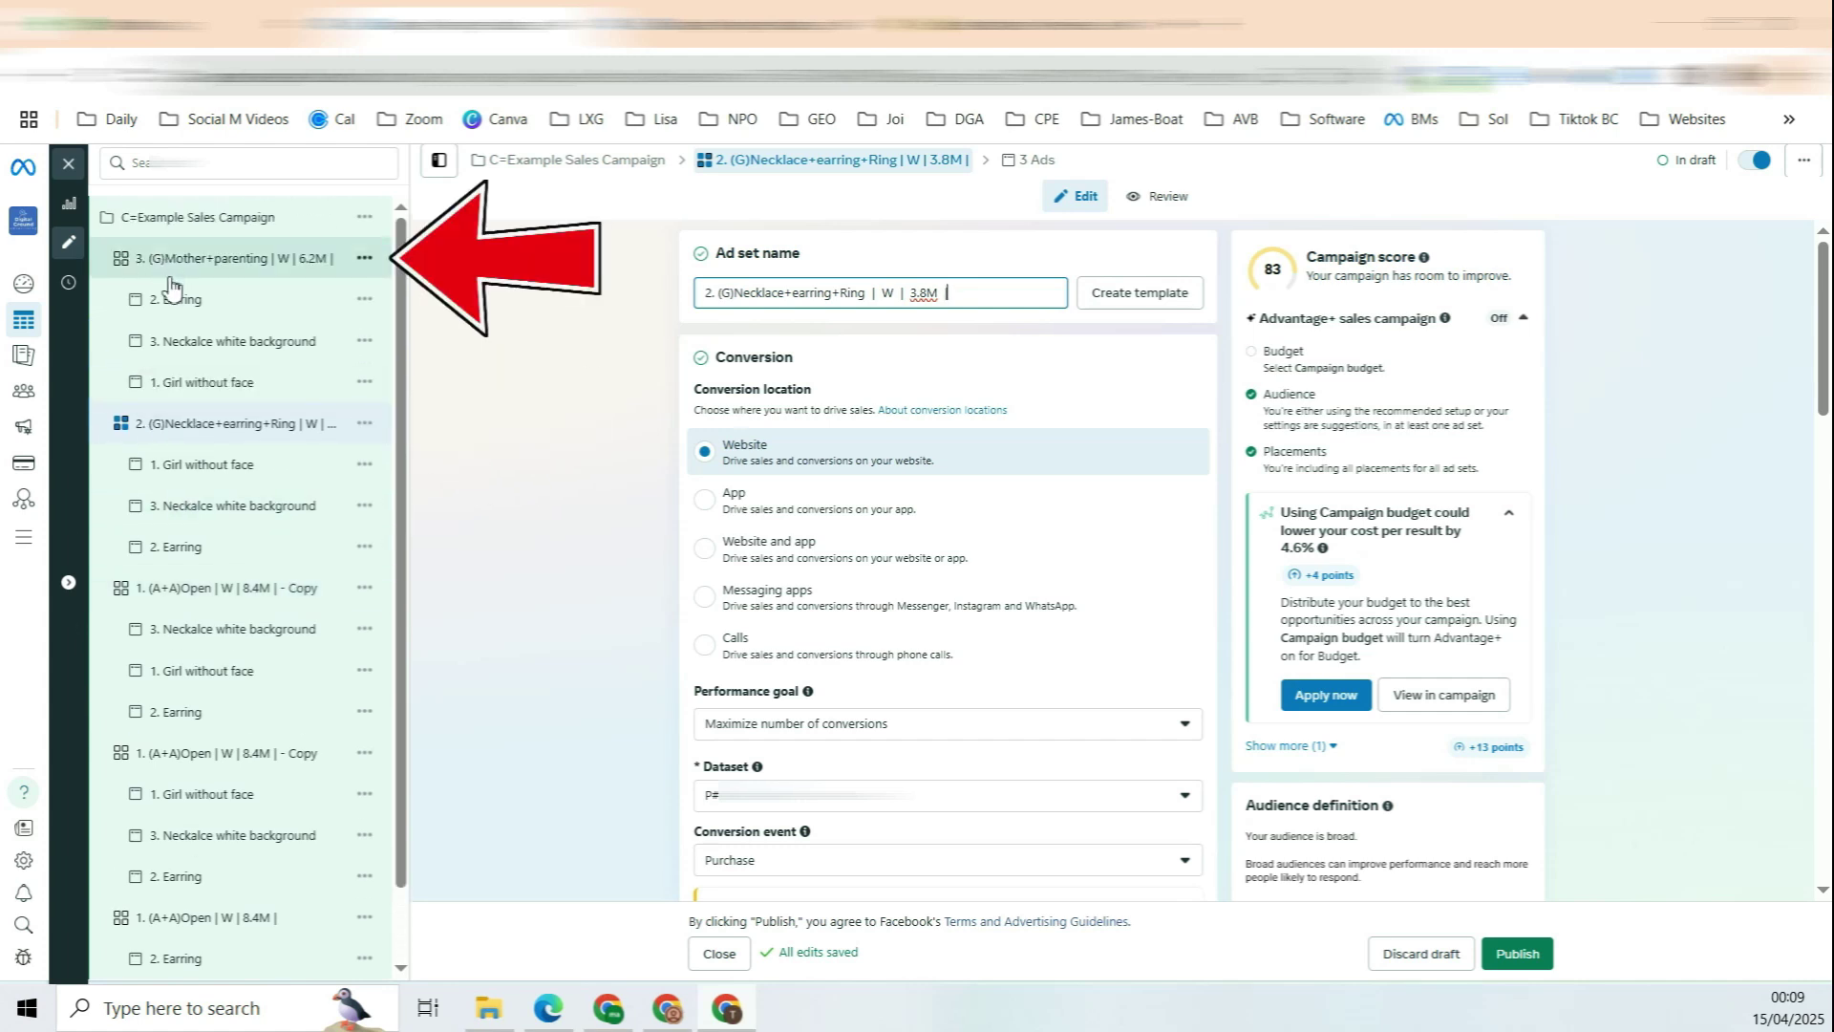
{"action": "scroll", "coordinate": [172, 286], "scroll_direction": "down", "scroll_amount": 2}
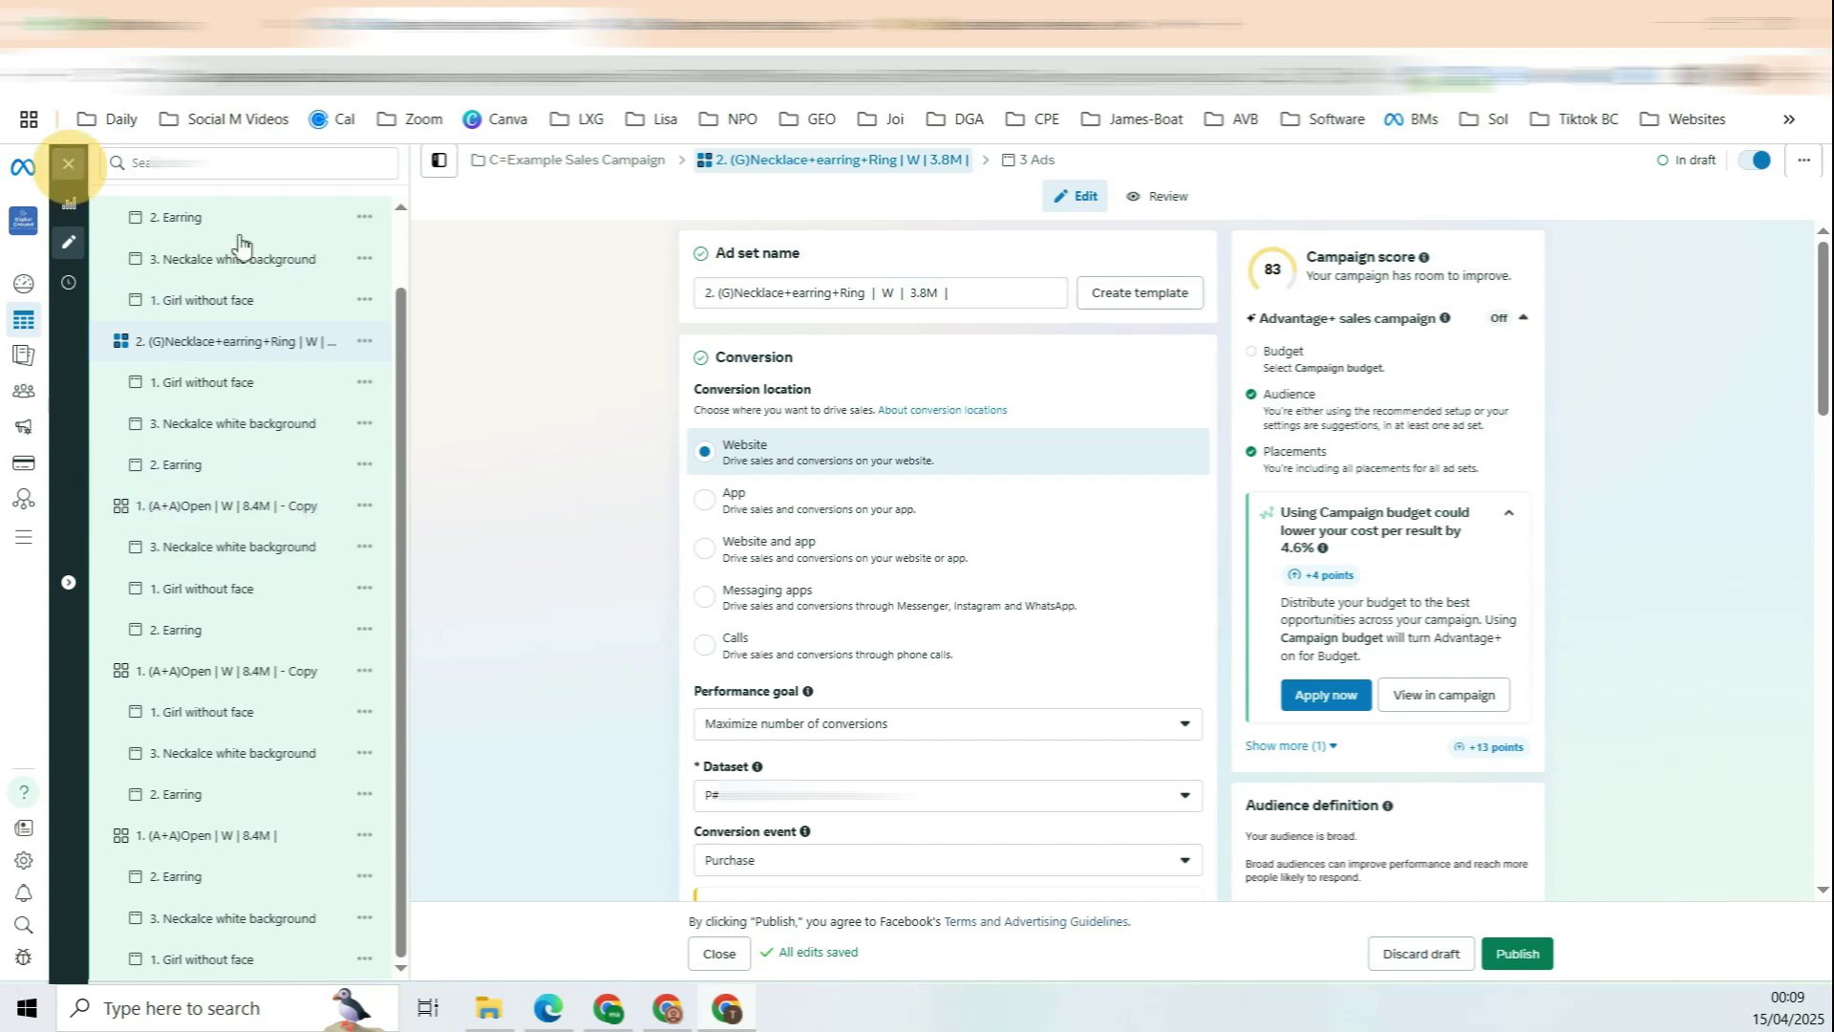
Step: Open an Open copy ad set and review its Handbags interest and audience size
{"action": "left_click", "coordinate": [68, 164]}
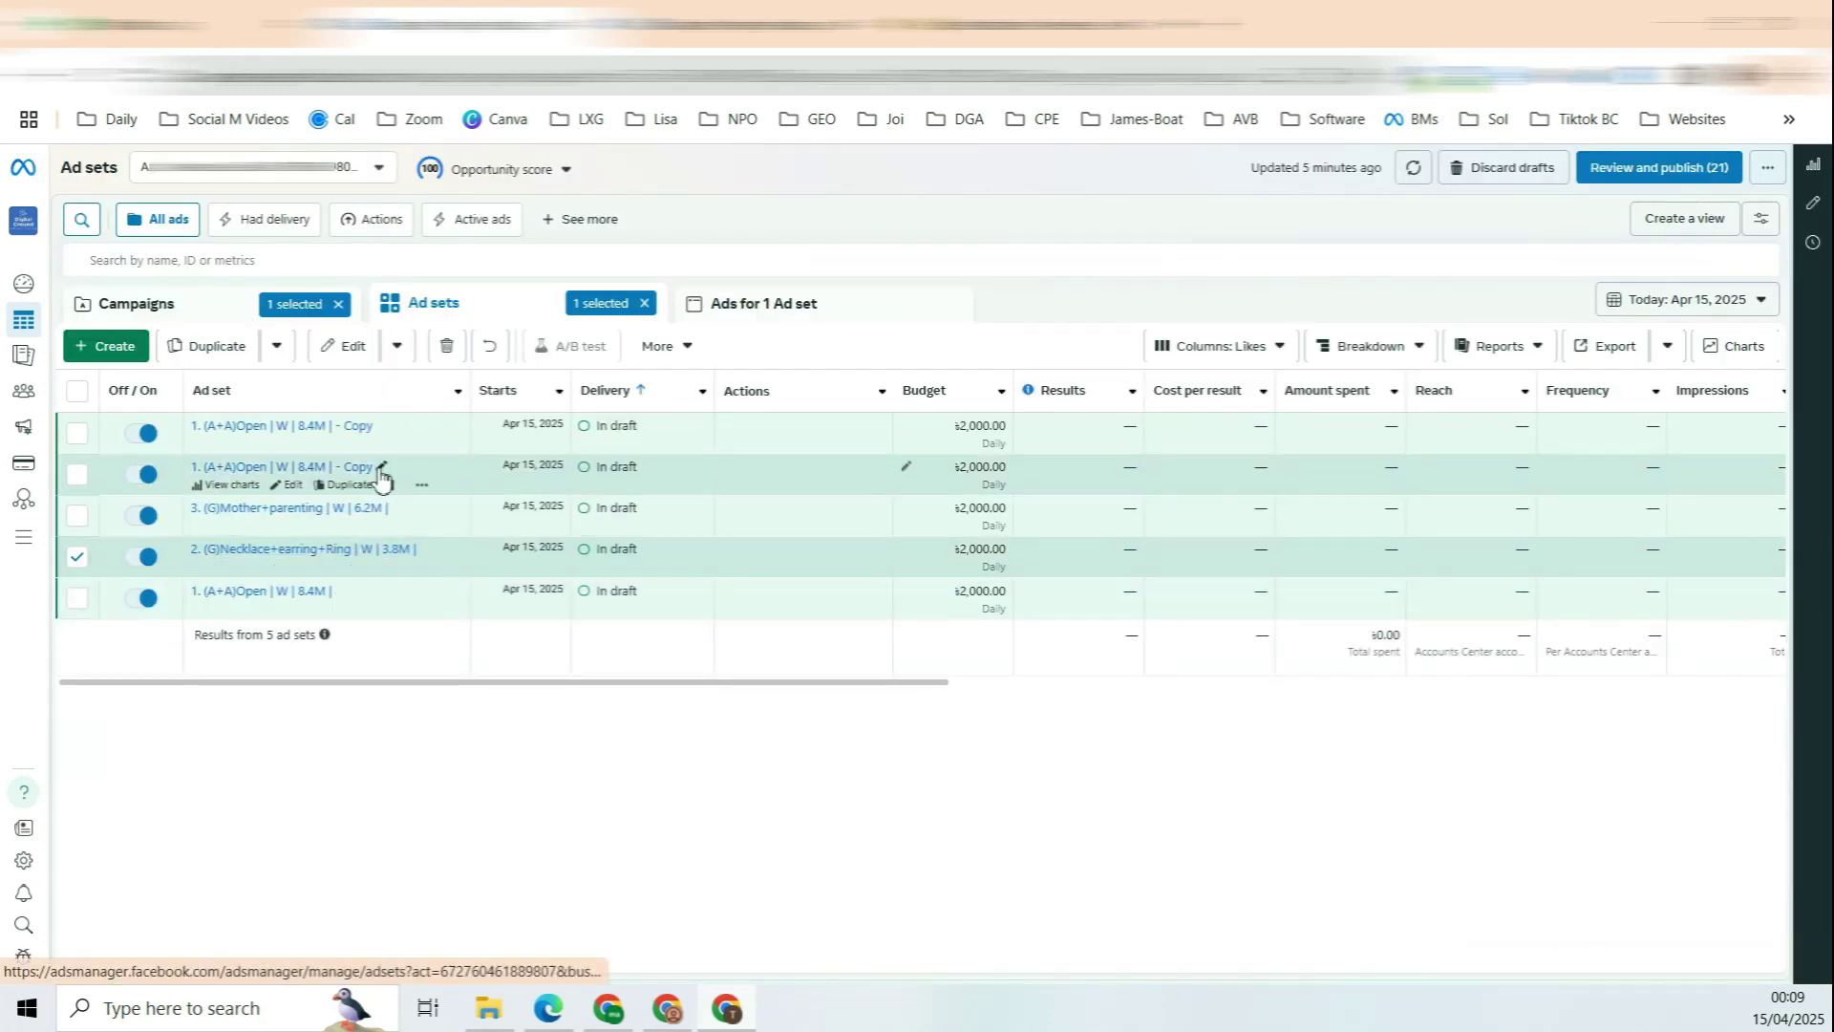
{"action": "left_click", "coordinate": [288, 484]}
{"action": "left_click_drag", "start_coordinate": [712, 295], "coordinate": [550, 313]}
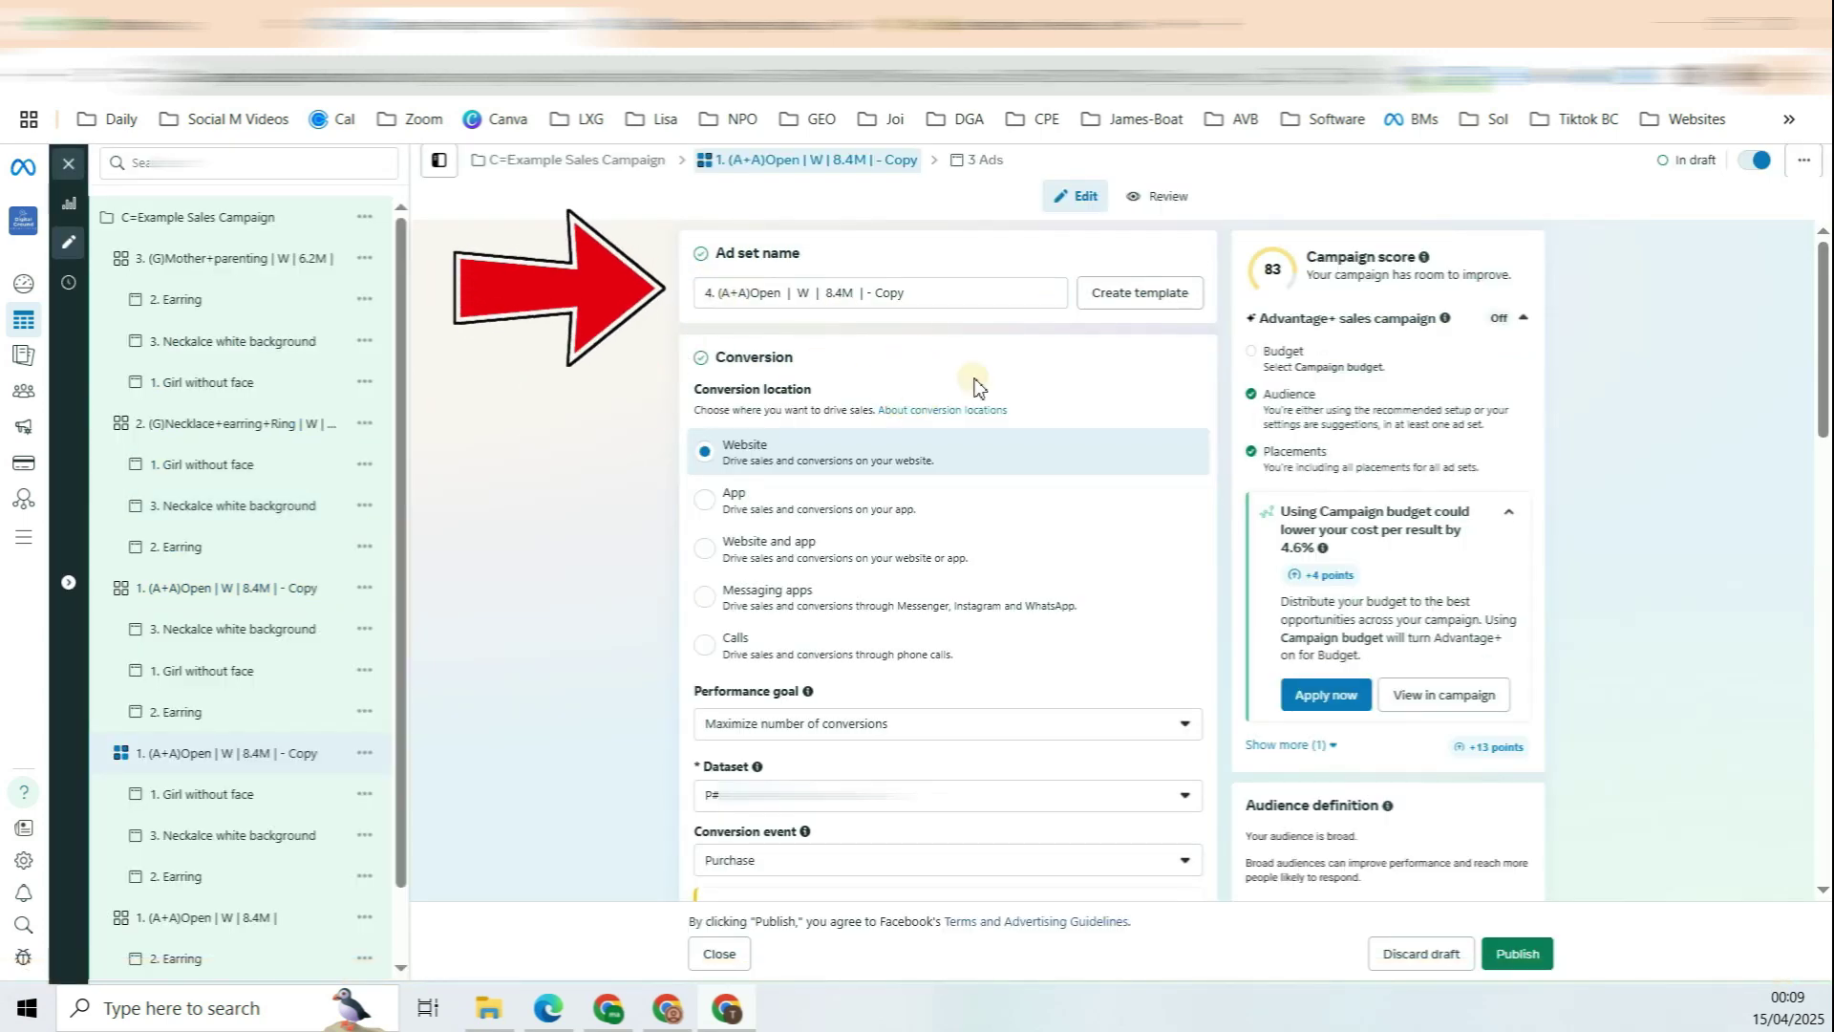
{"action": "scroll", "coordinate": [1023, 414], "scroll_direction": "down", "scroll_amount": 10}
{"action": "left_click", "coordinate": [864, 638]}
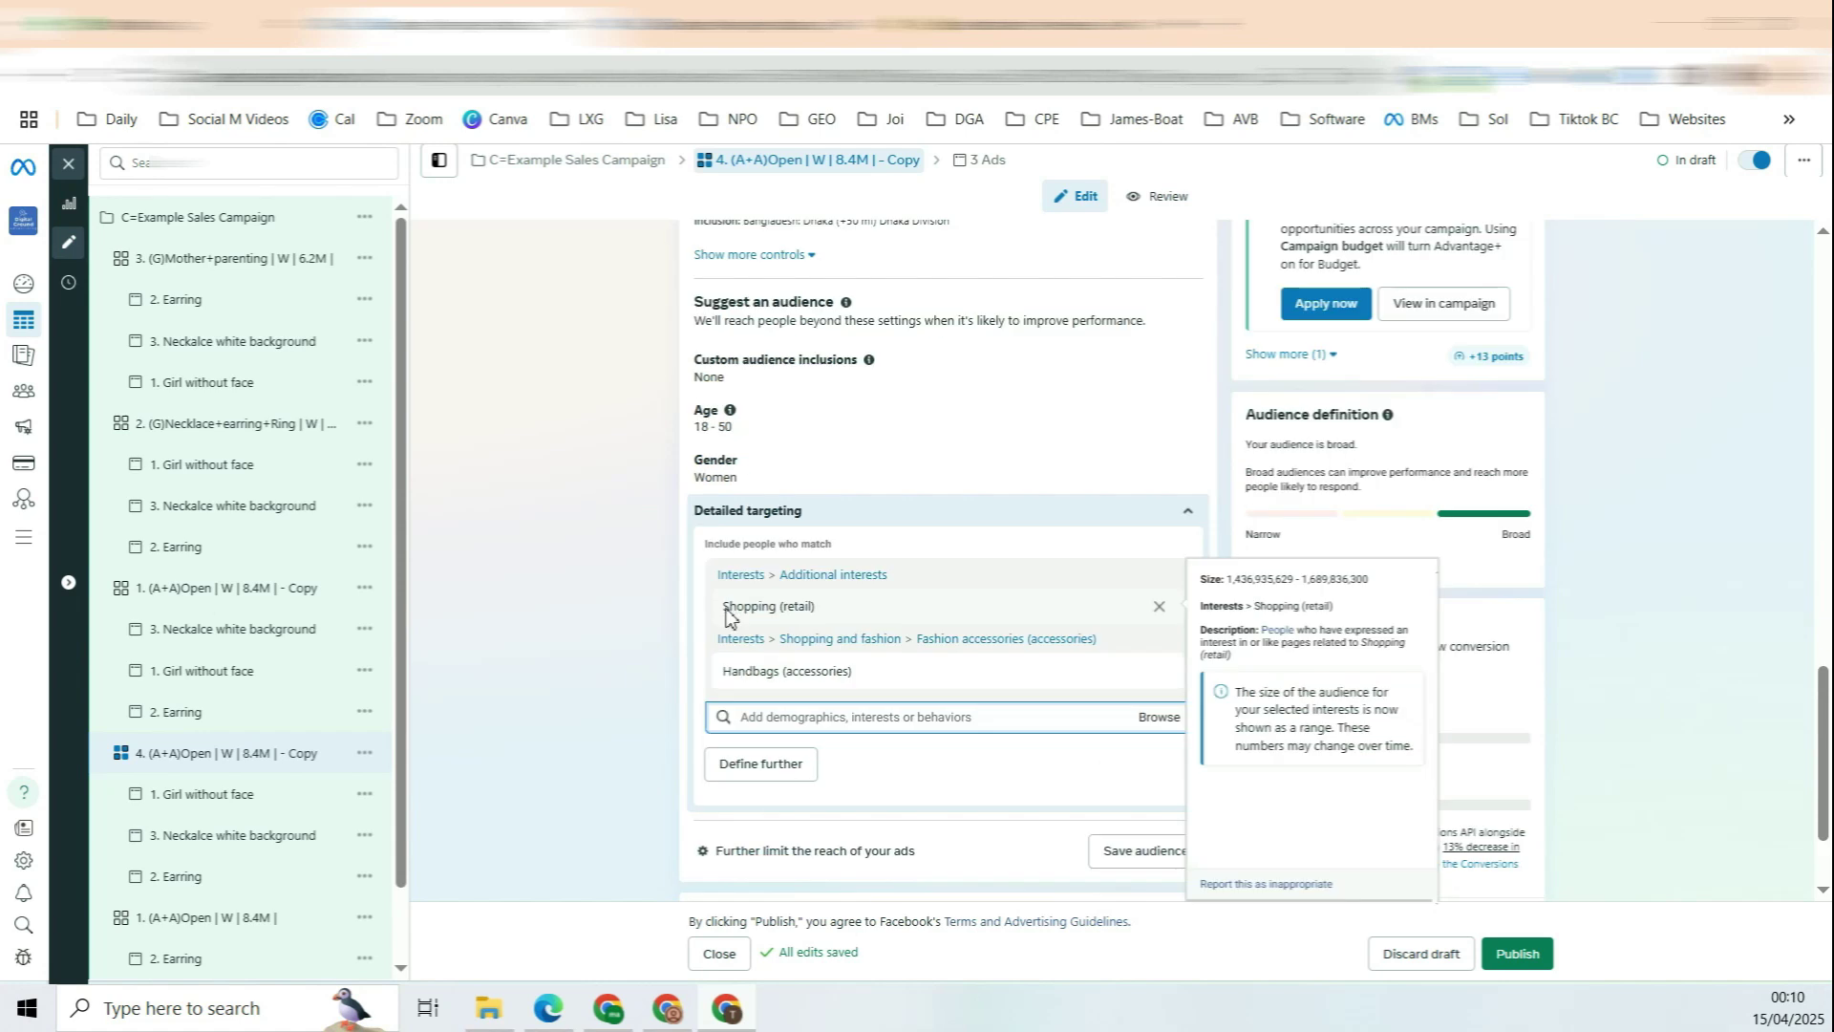
{"action": "left_click_drag", "start_coordinate": [723, 672], "coordinate": [764, 678]}
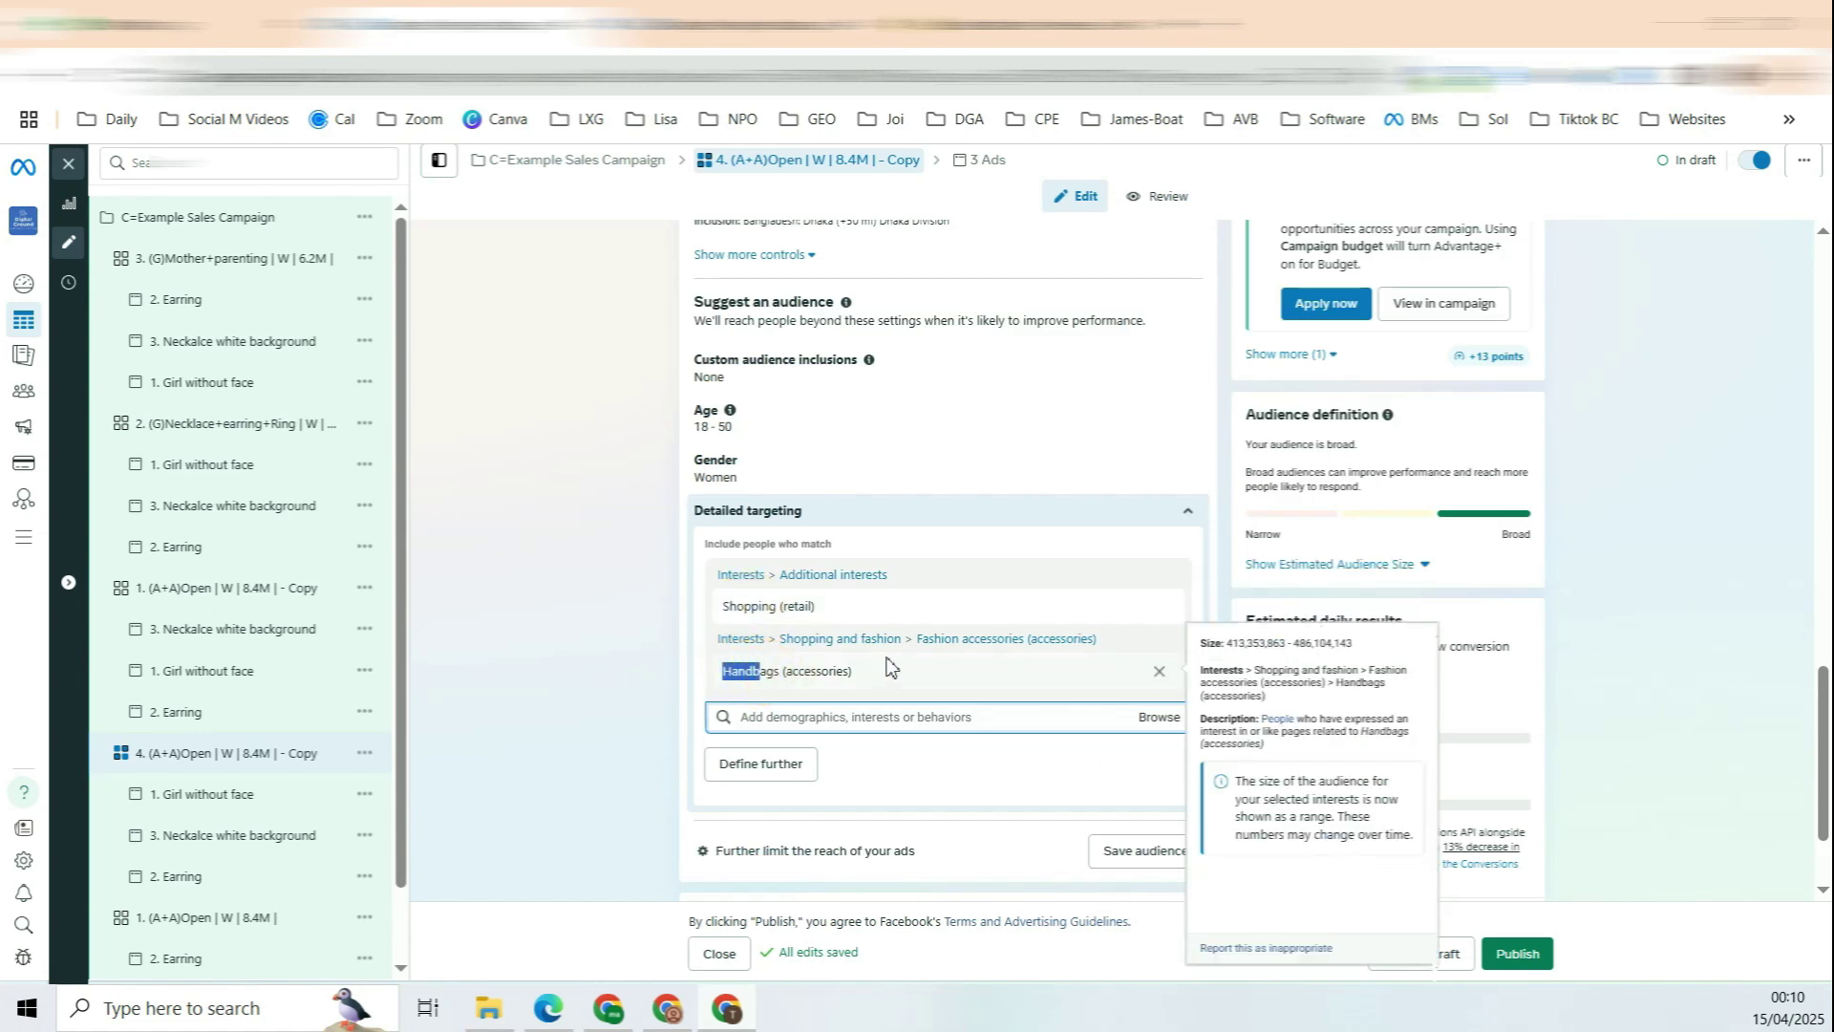
{"action": "left_click", "coordinate": [1323, 563]}
{"action": "scroll", "coordinate": [1261, 523], "scroll_direction": "up", "scroll_amount": 15}
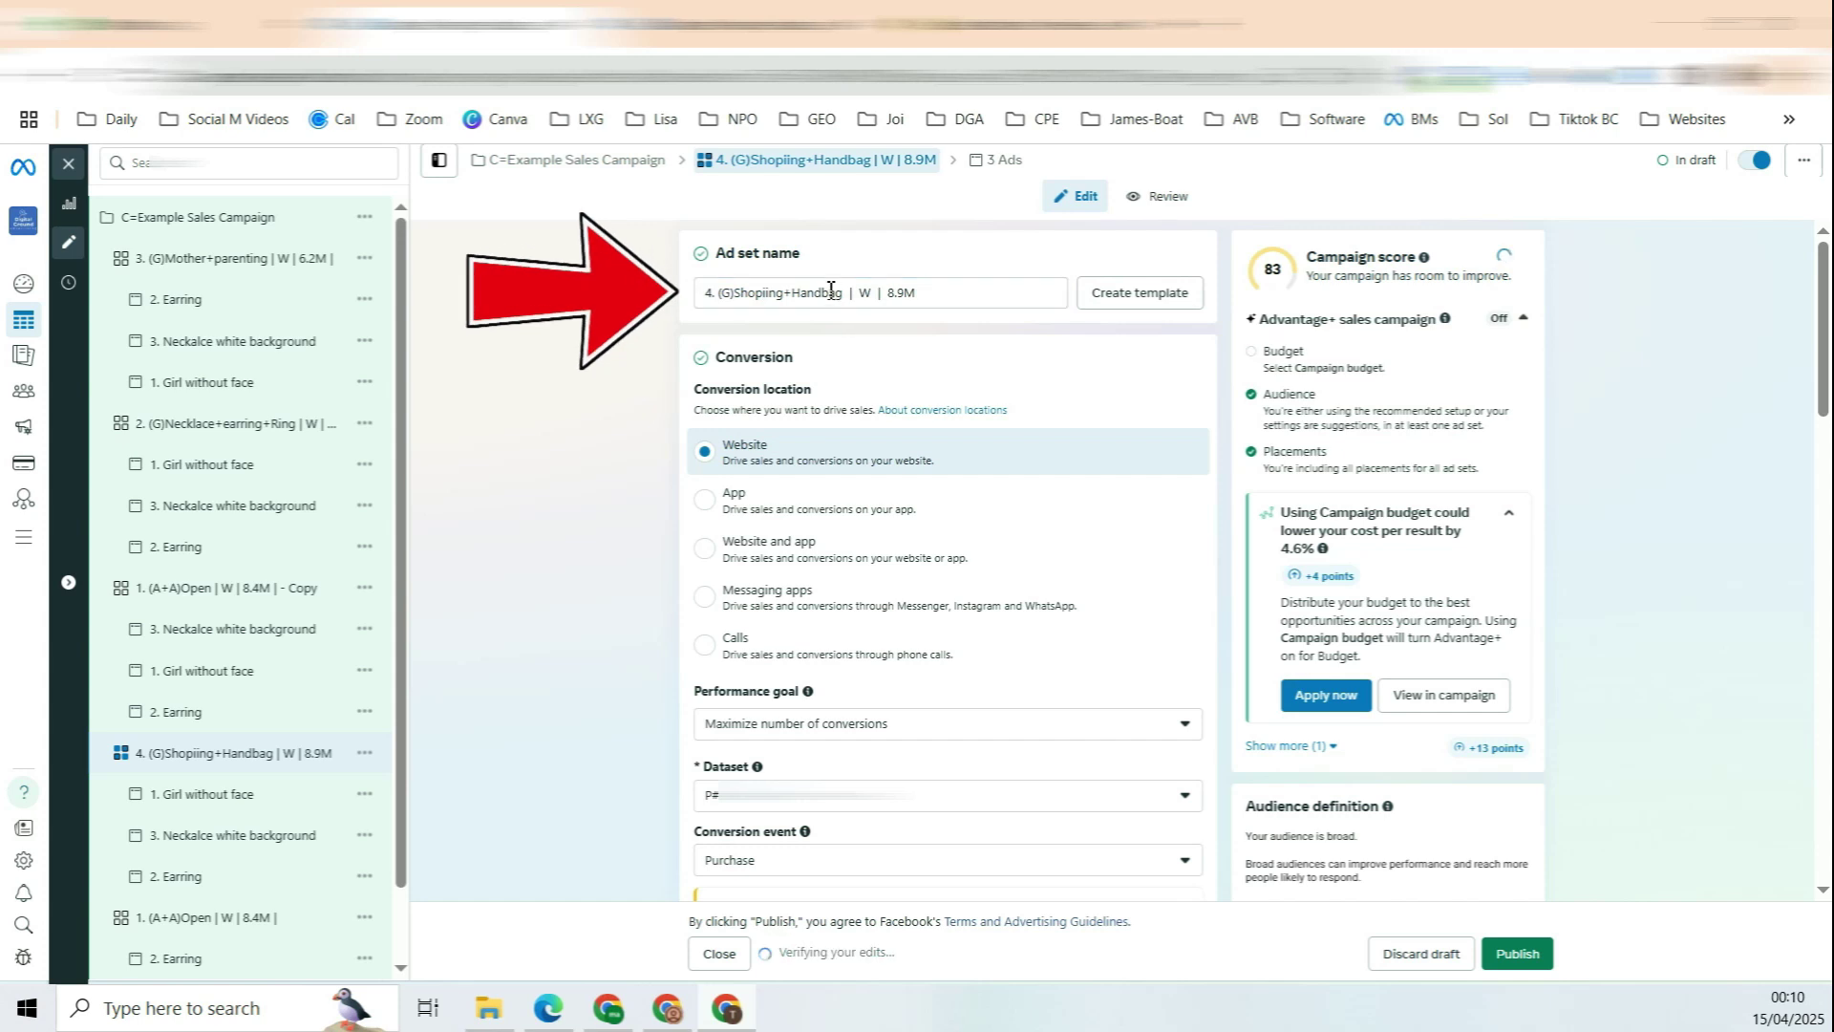
Step: Correct the name to '4. (G)Shoping+Handbag | W | 8.9M |' and confirm it
{"action": "left_click_drag", "start_coordinate": [704, 292], "coordinate": [827, 293]}
{"action": "left_click", "coordinate": [773, 294]}
{"action": "key", "text": "BackSpace"}
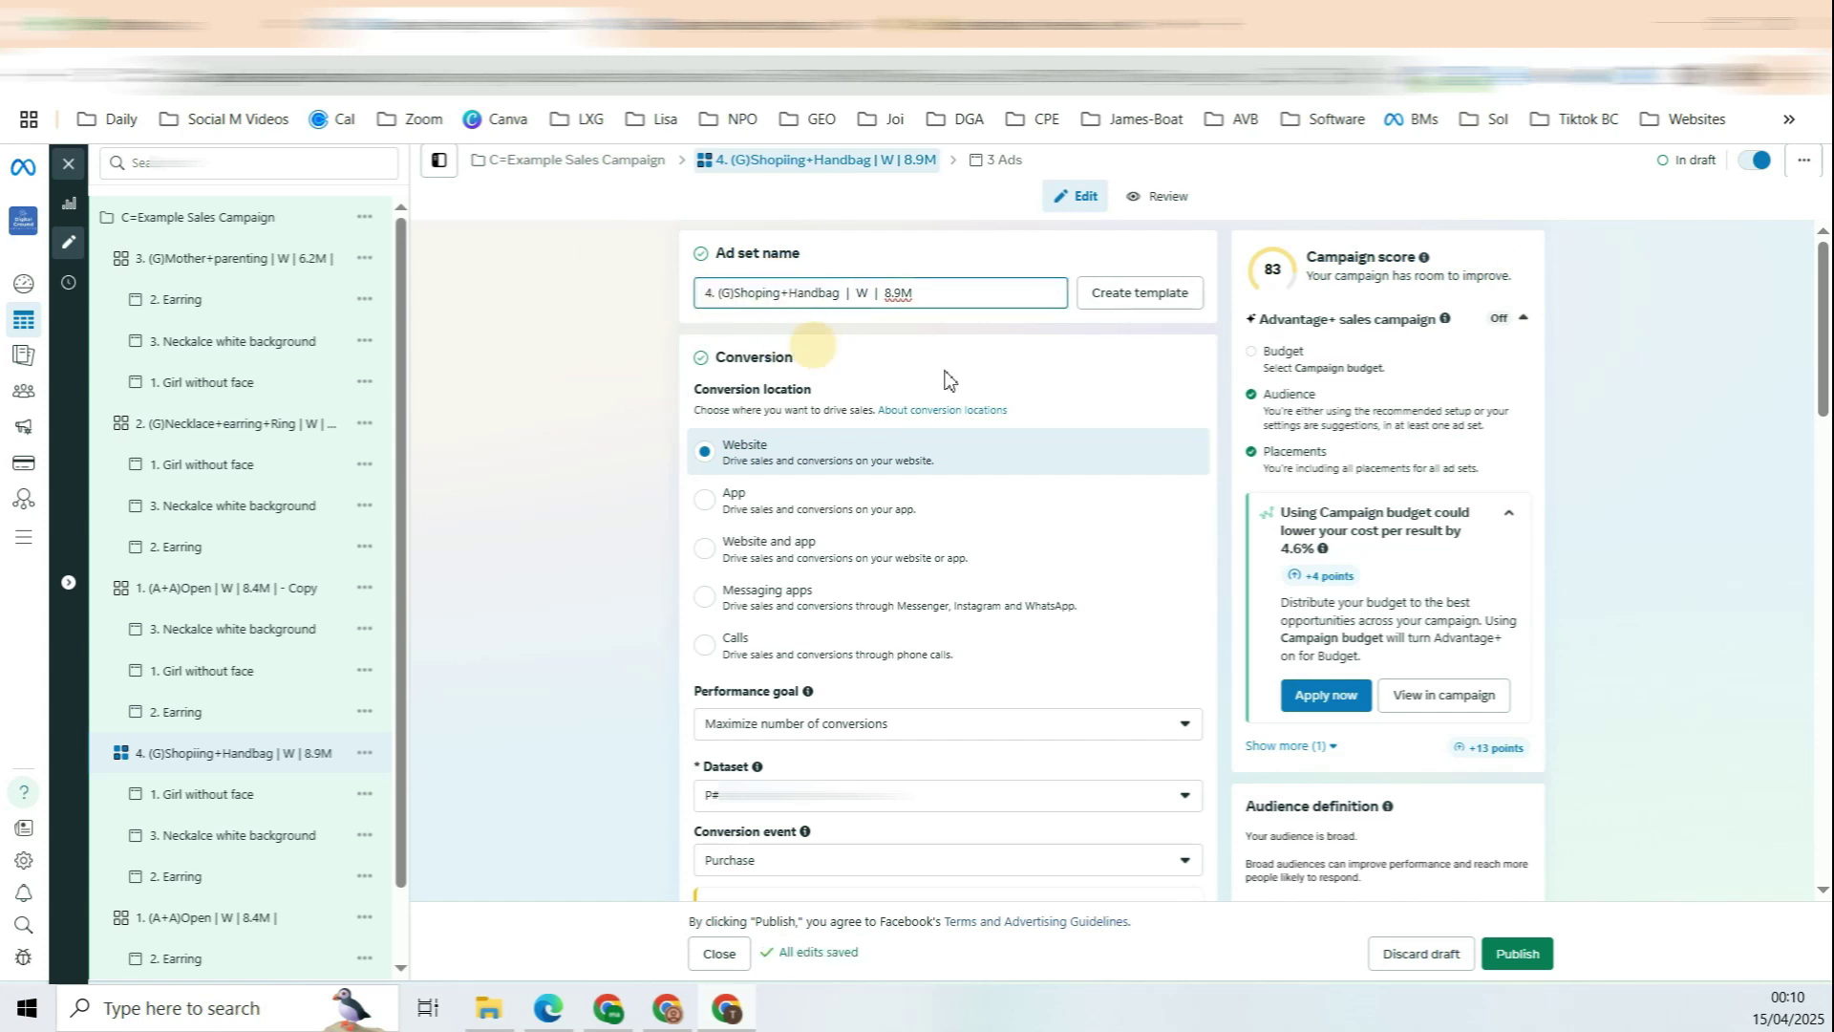
{"action": "scroll", "coordinate": [1360, 823], "scroll_direction": "down", "scroll_amount": 6}
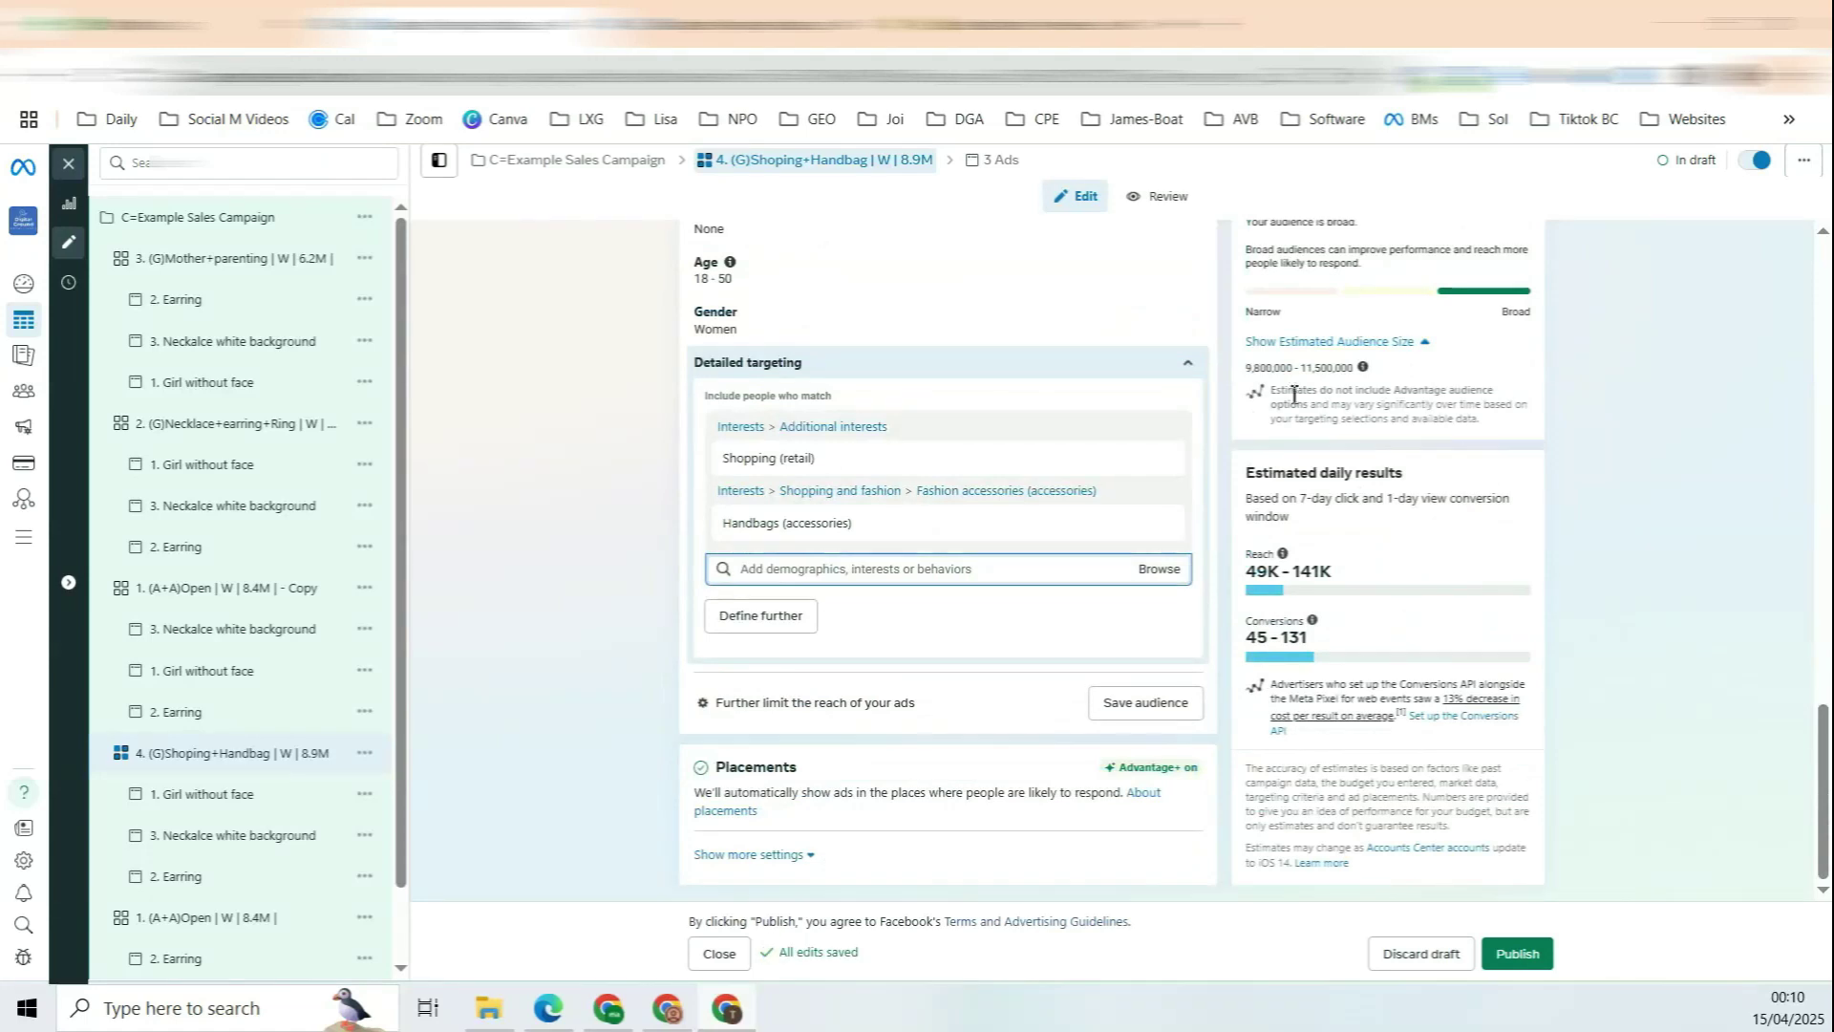
{"action": "scroll", "coordinate": [1050, 554], "scroll_direction": "up", "scroll_amount": 10}
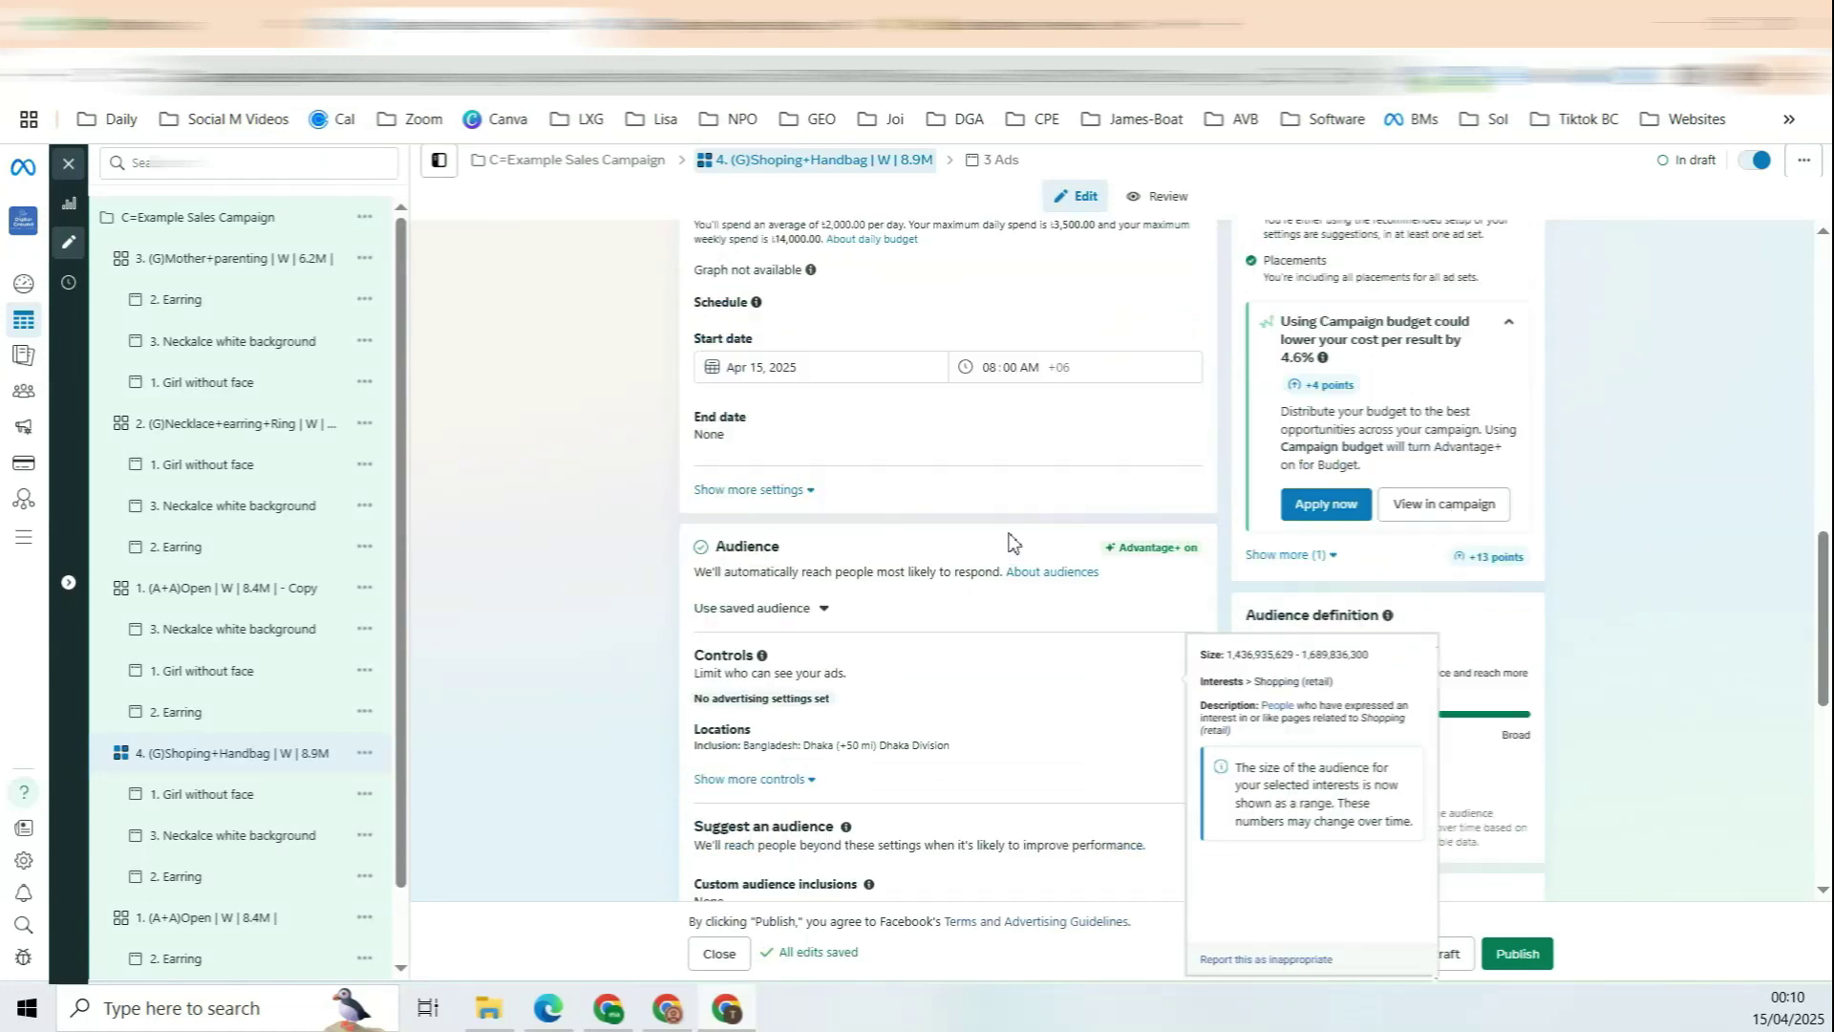
{"action": "left_click_drag", "start_coordinate": [877, 293], "coordinate": [750, 304]}
{"action": "left_click", "coordinate": [963, 295]}
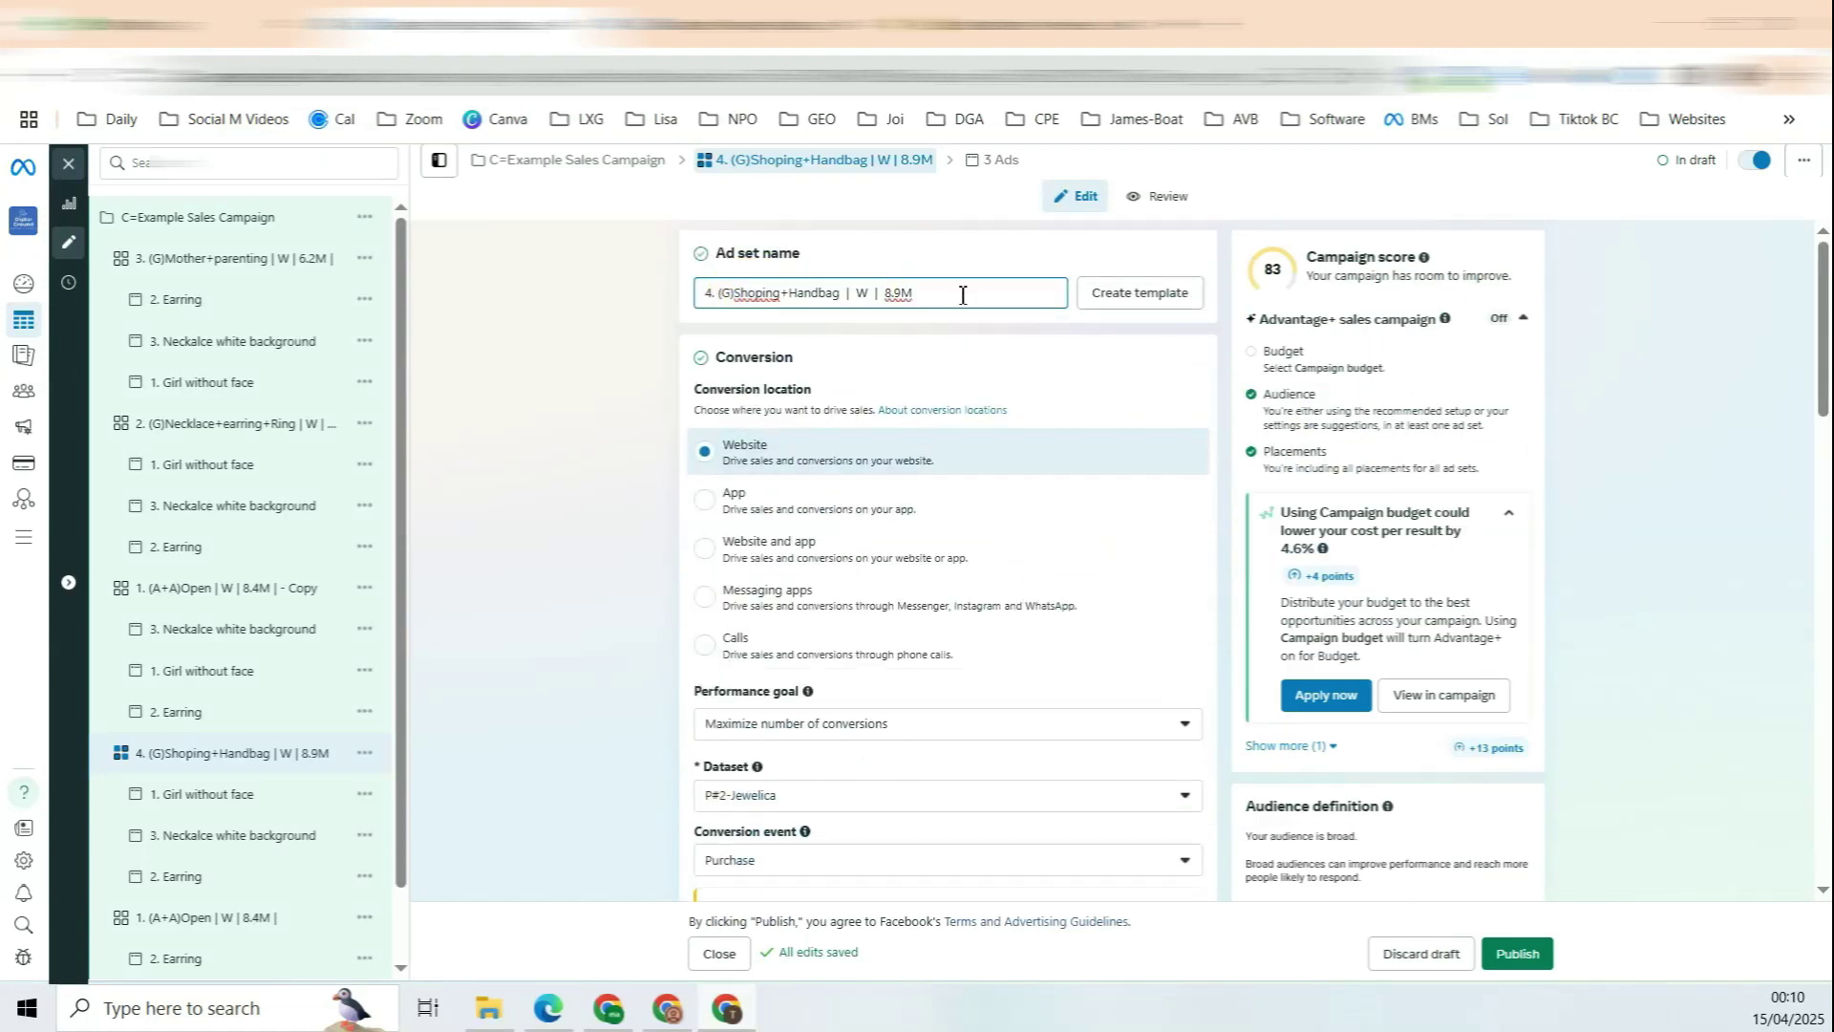
{"action": "type", "text": "|"}
{"action": "left_click", "coordinate": [1136, 221]}
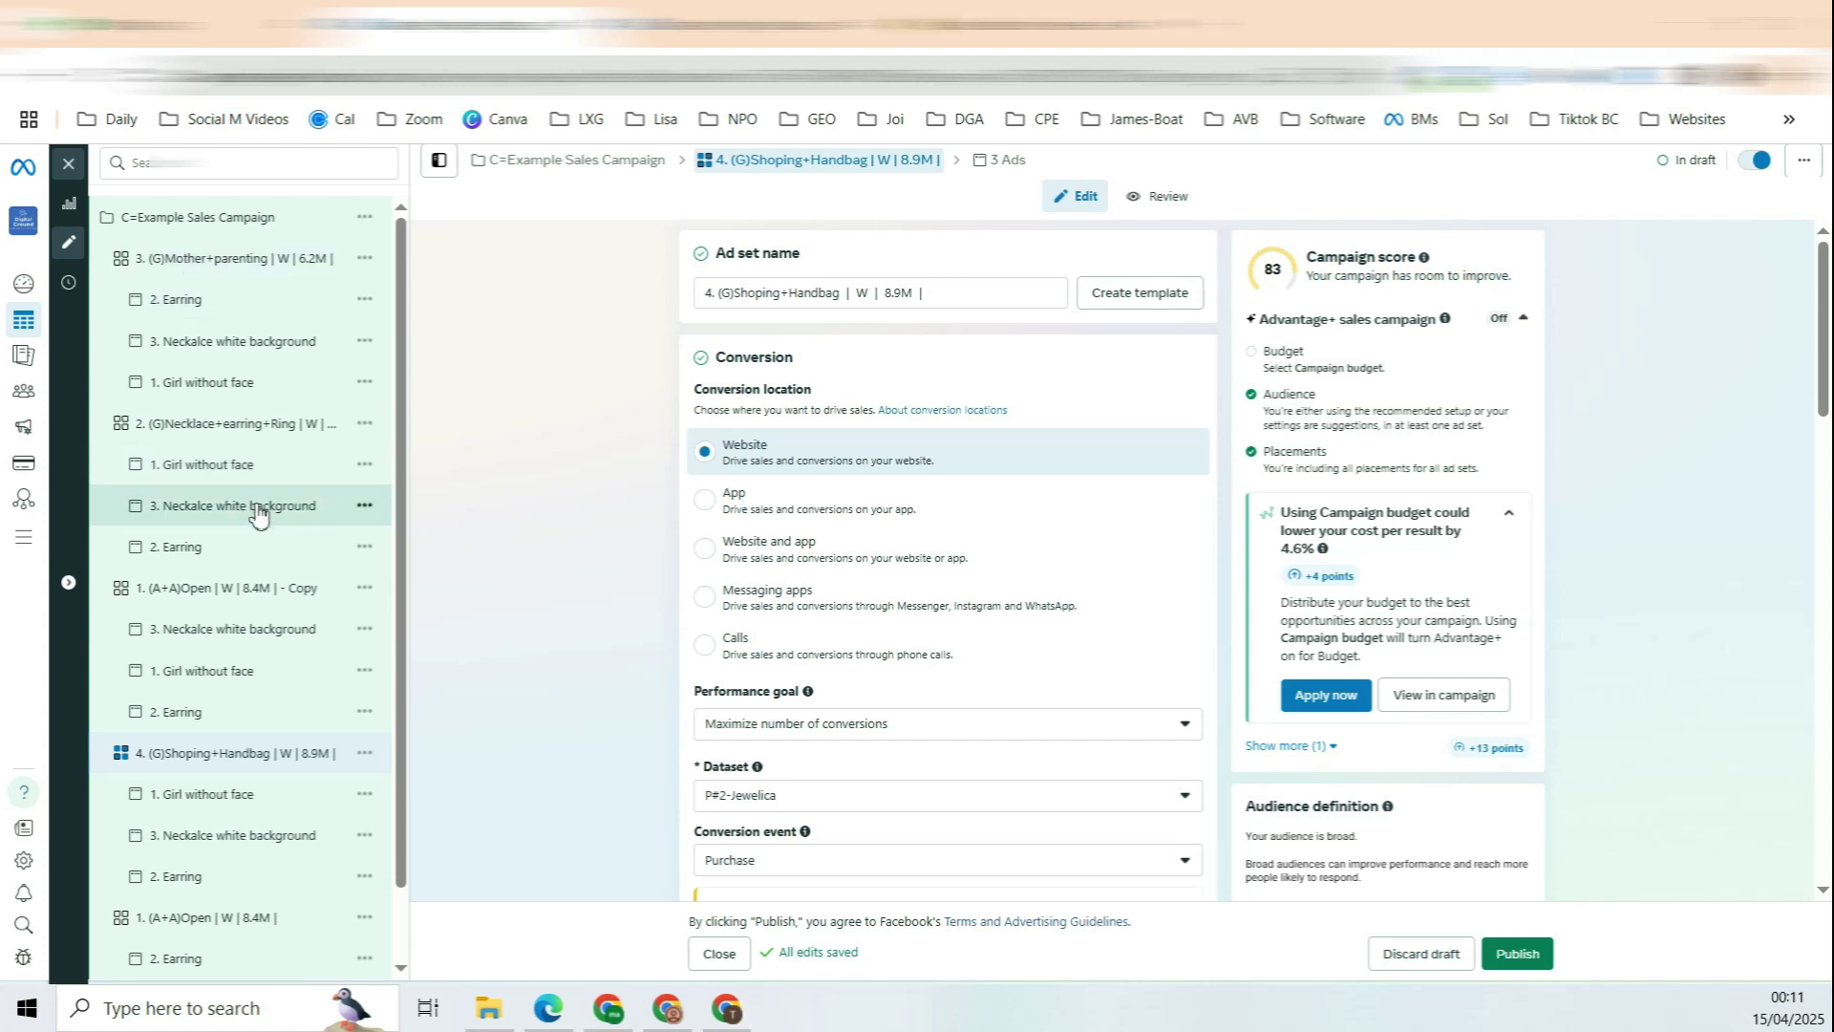
Step: Renumber the last copy to 5, checking its wedding interests and 6.8M audience size for the name
{"action": "left_click", "coordinate": [298, 600]}
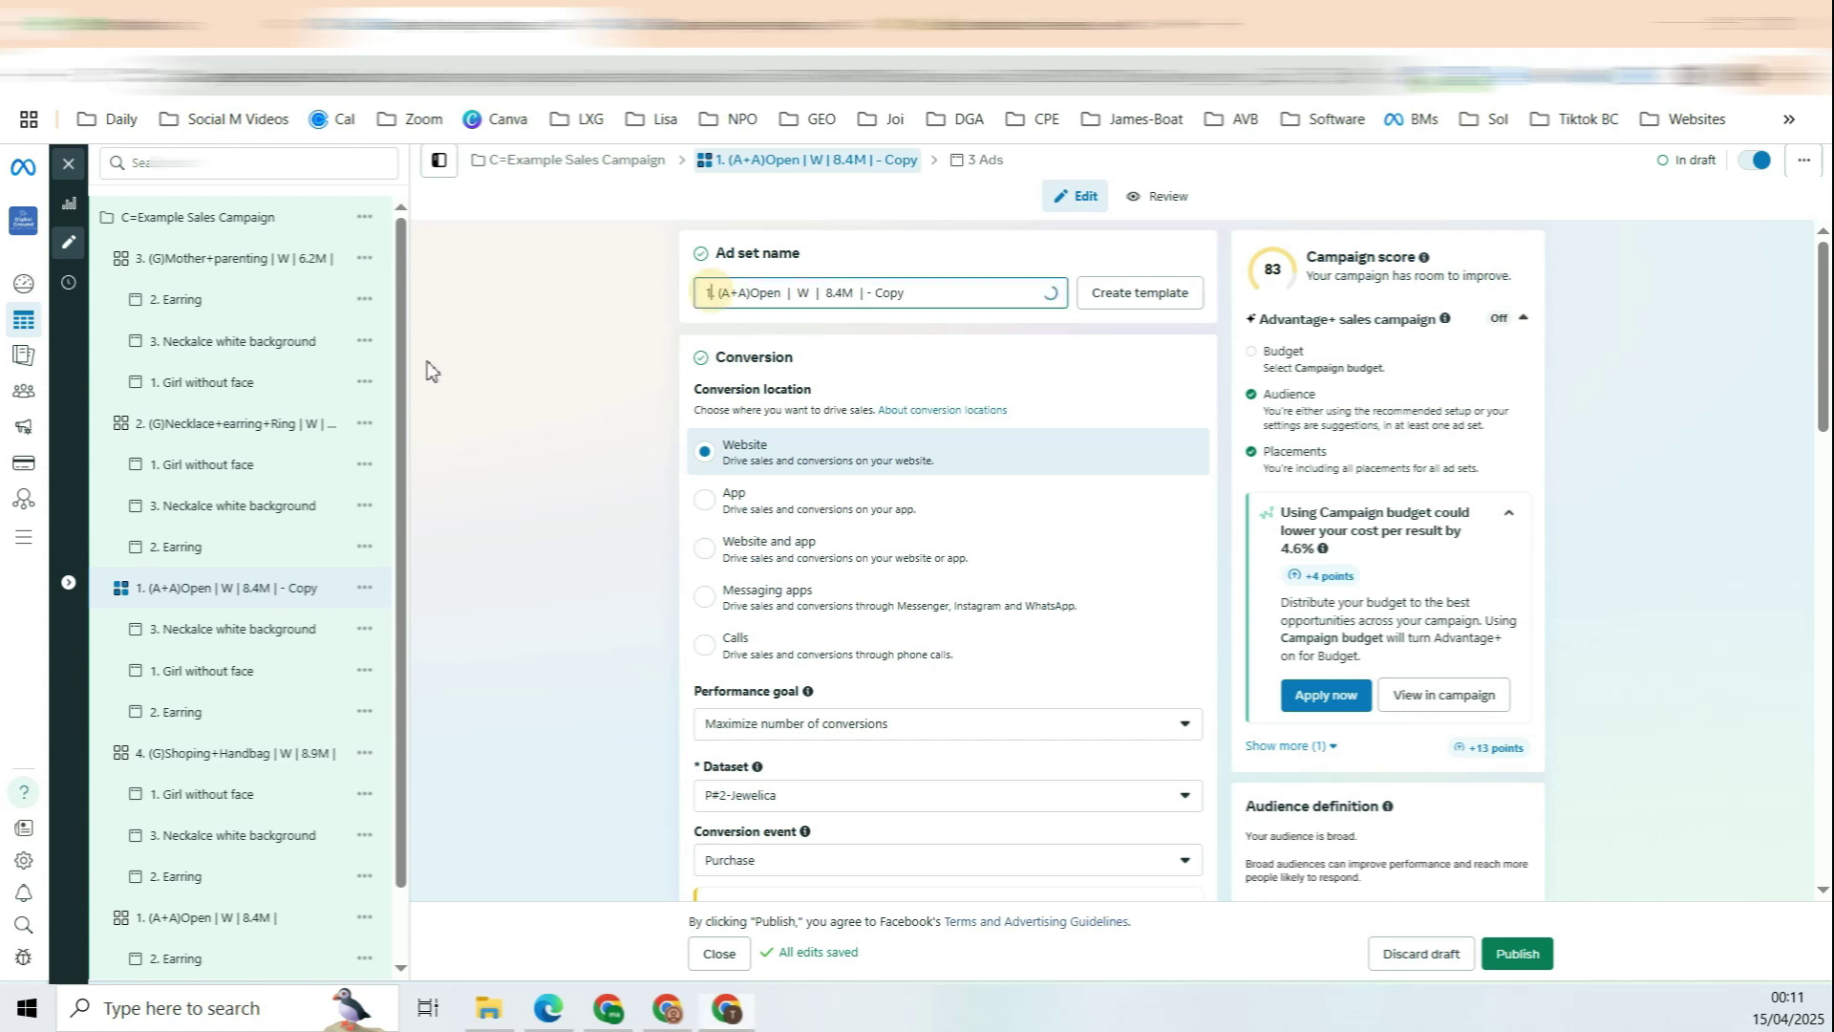
{"action": "type", "text": "5"}
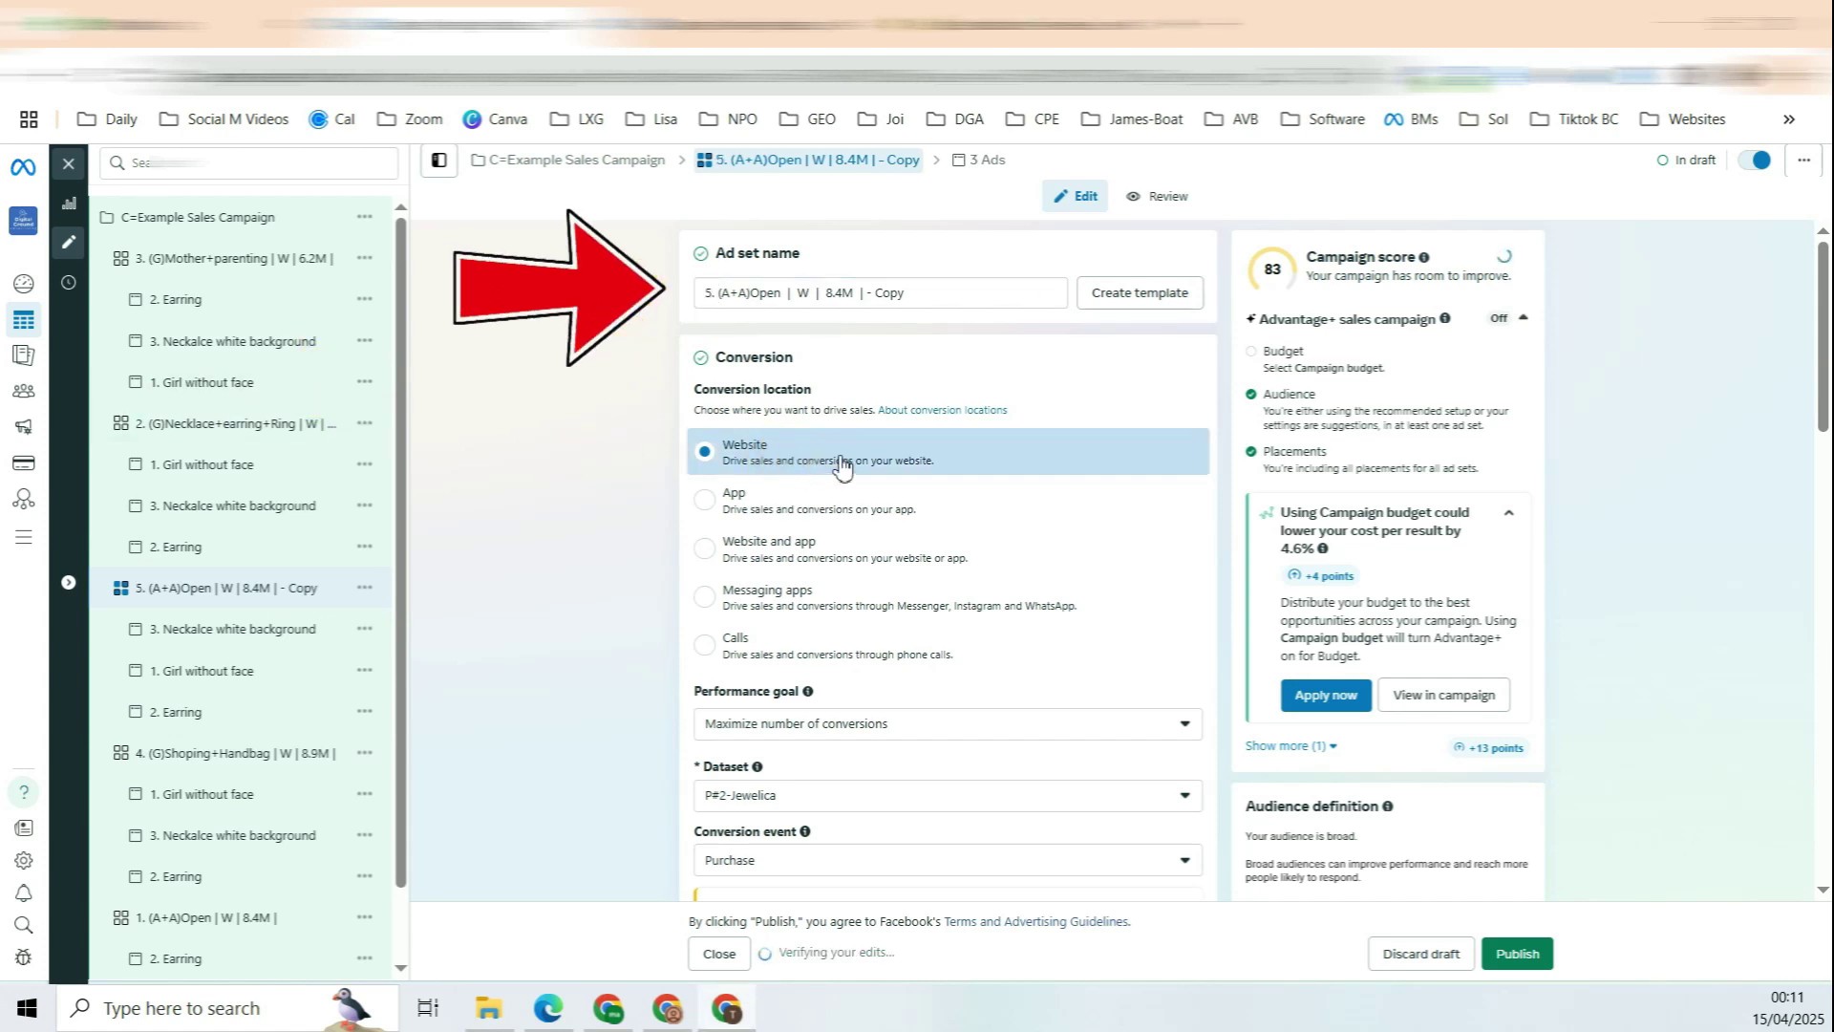
{"action": "scroll", "coordinate": [955, 458], "scroll_direction": "down", "scroll_amount": 10}
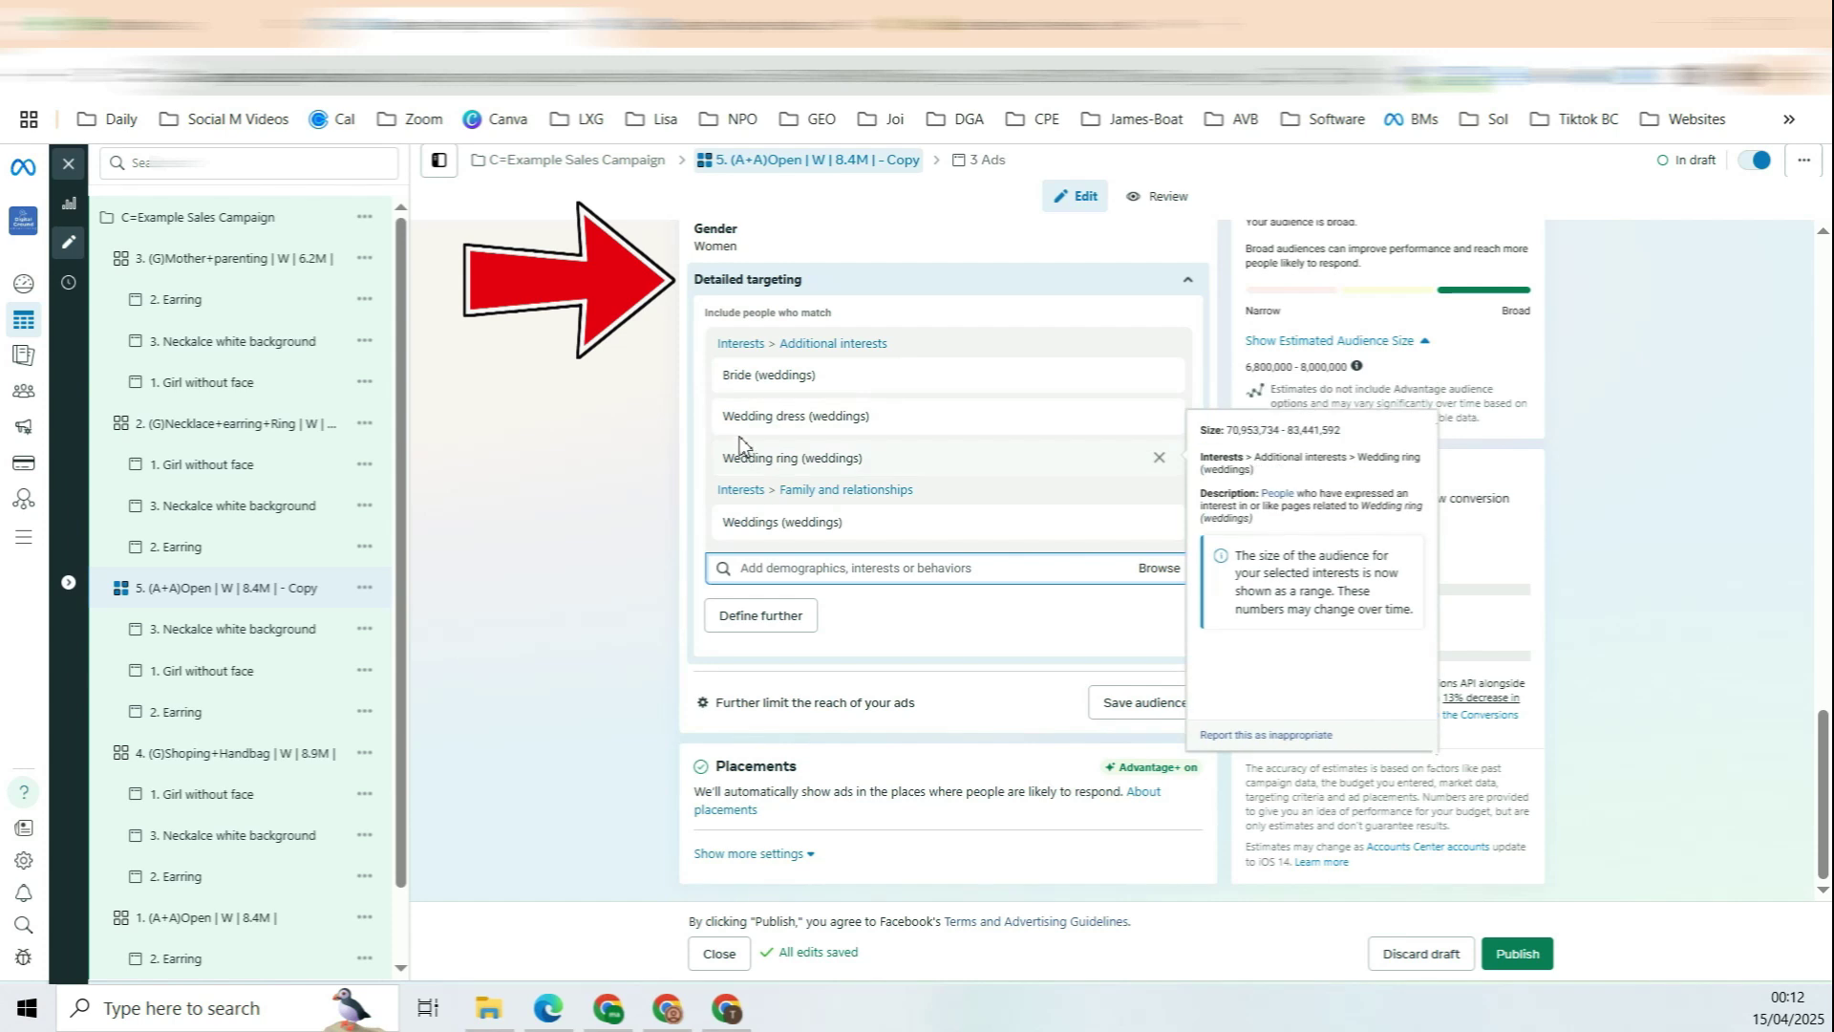
{"action": "left_click_drag", "start_coordinate": [770, 416], "coordinate": [742, 413]}
{"action": "left_click_drag", "start_coordinate": [757, 525], "coordinate": [809, 528]}
{"action": "left_click", "coordinate": [661, 562]}
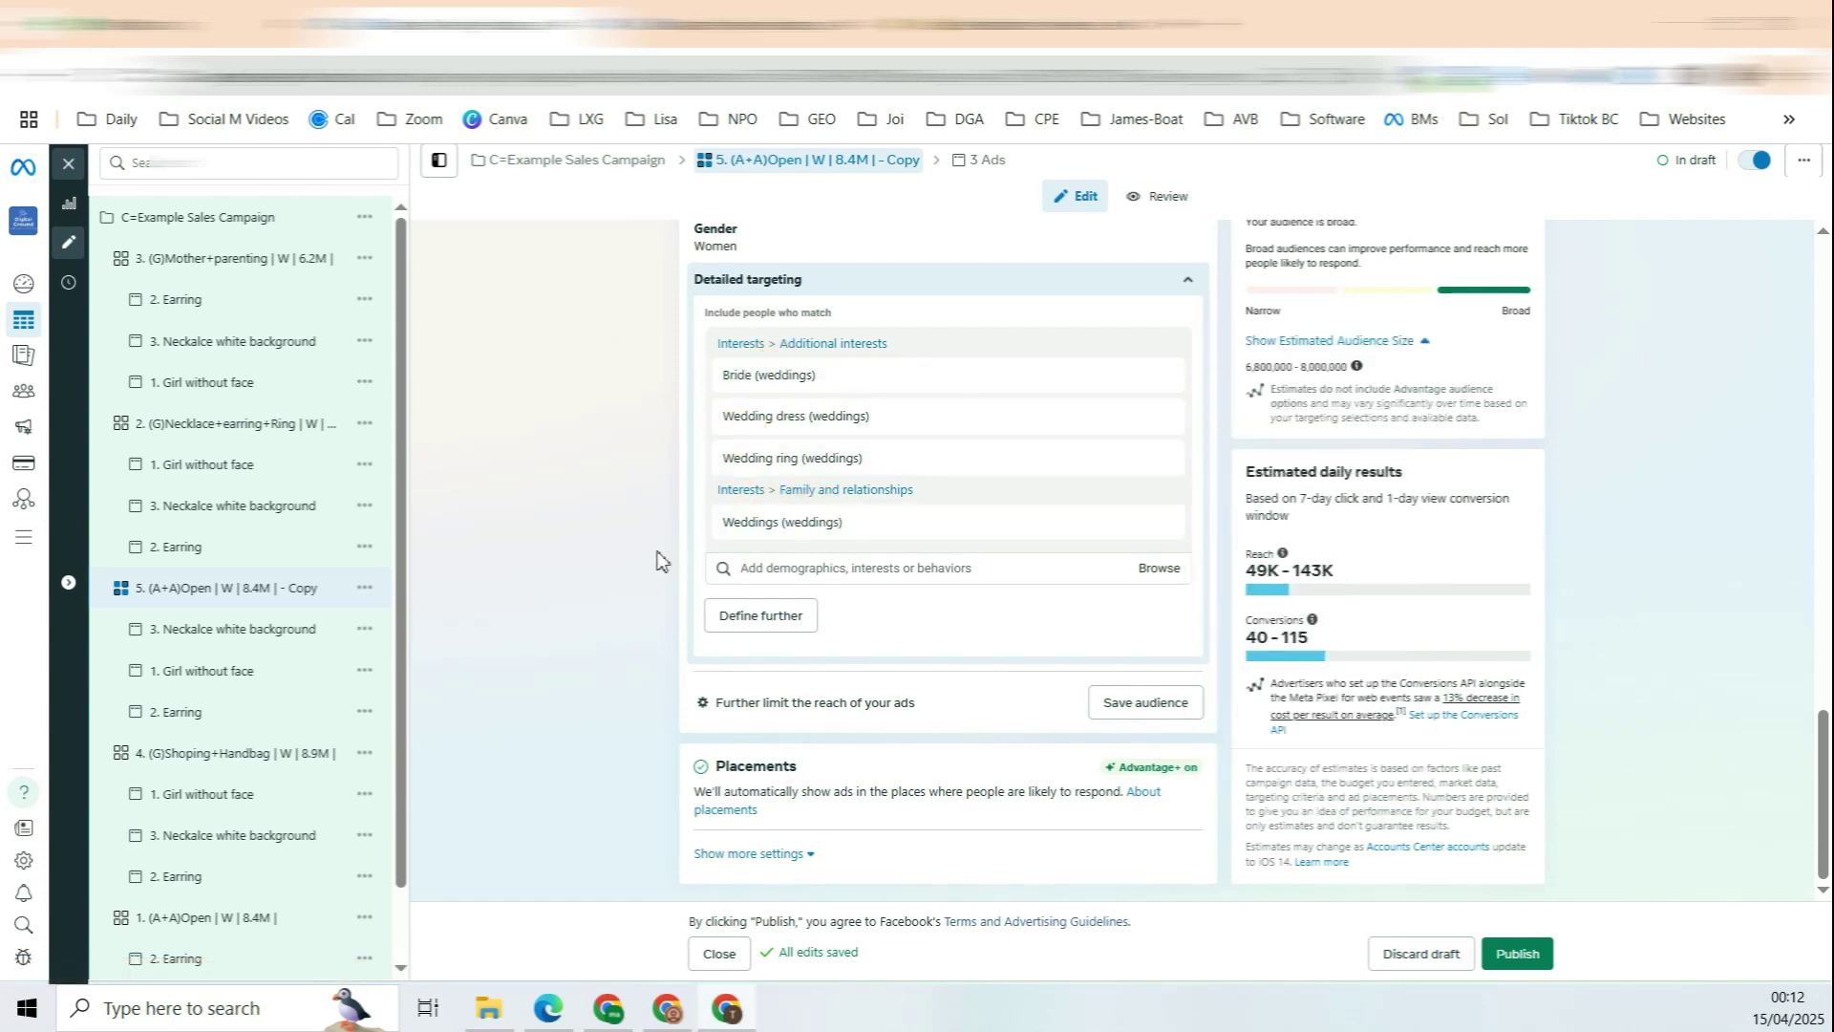
{"action": "scroll", "coordinate": [724, 265], "scroll_direction": "up", "scroll_amount": 15}
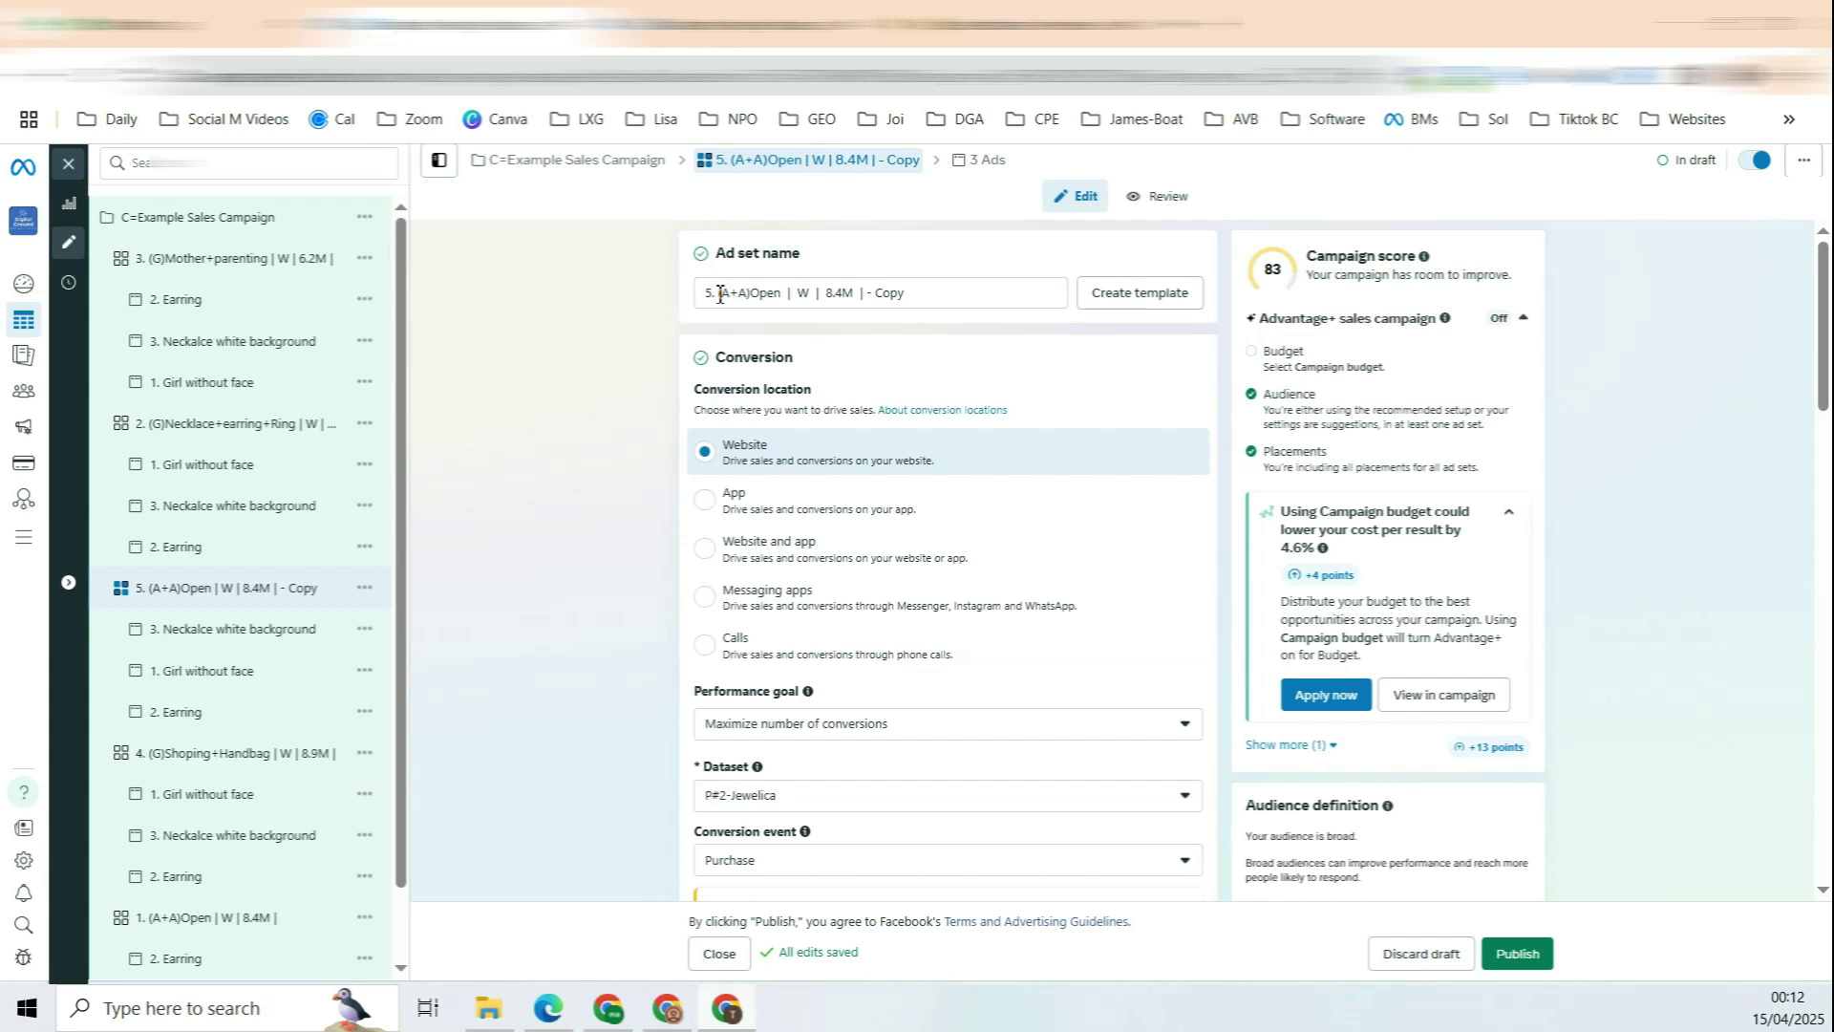
{"action": "left_click_drag", "start_coordinate": [719, 294], "coordinate": [787, 300]}
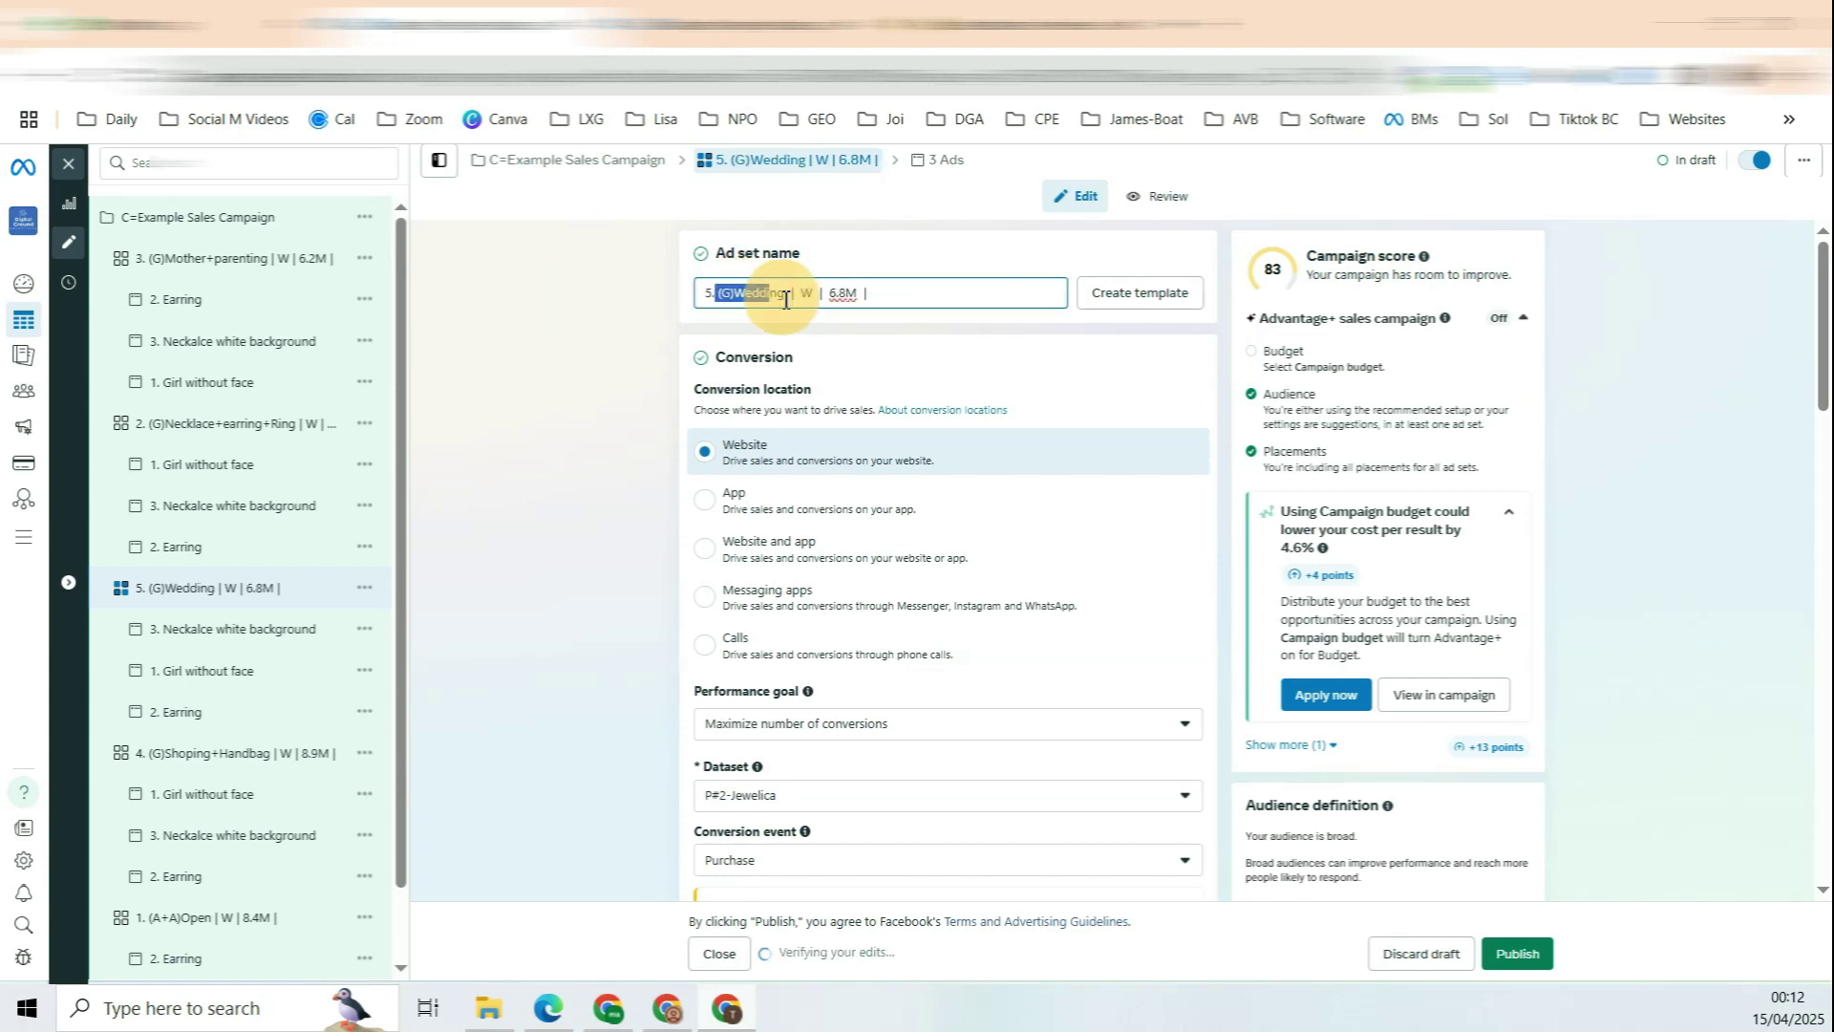
{"action": "left_click_drag", "start_coordinate": [830, 294], "coordinate": [984, 297]}
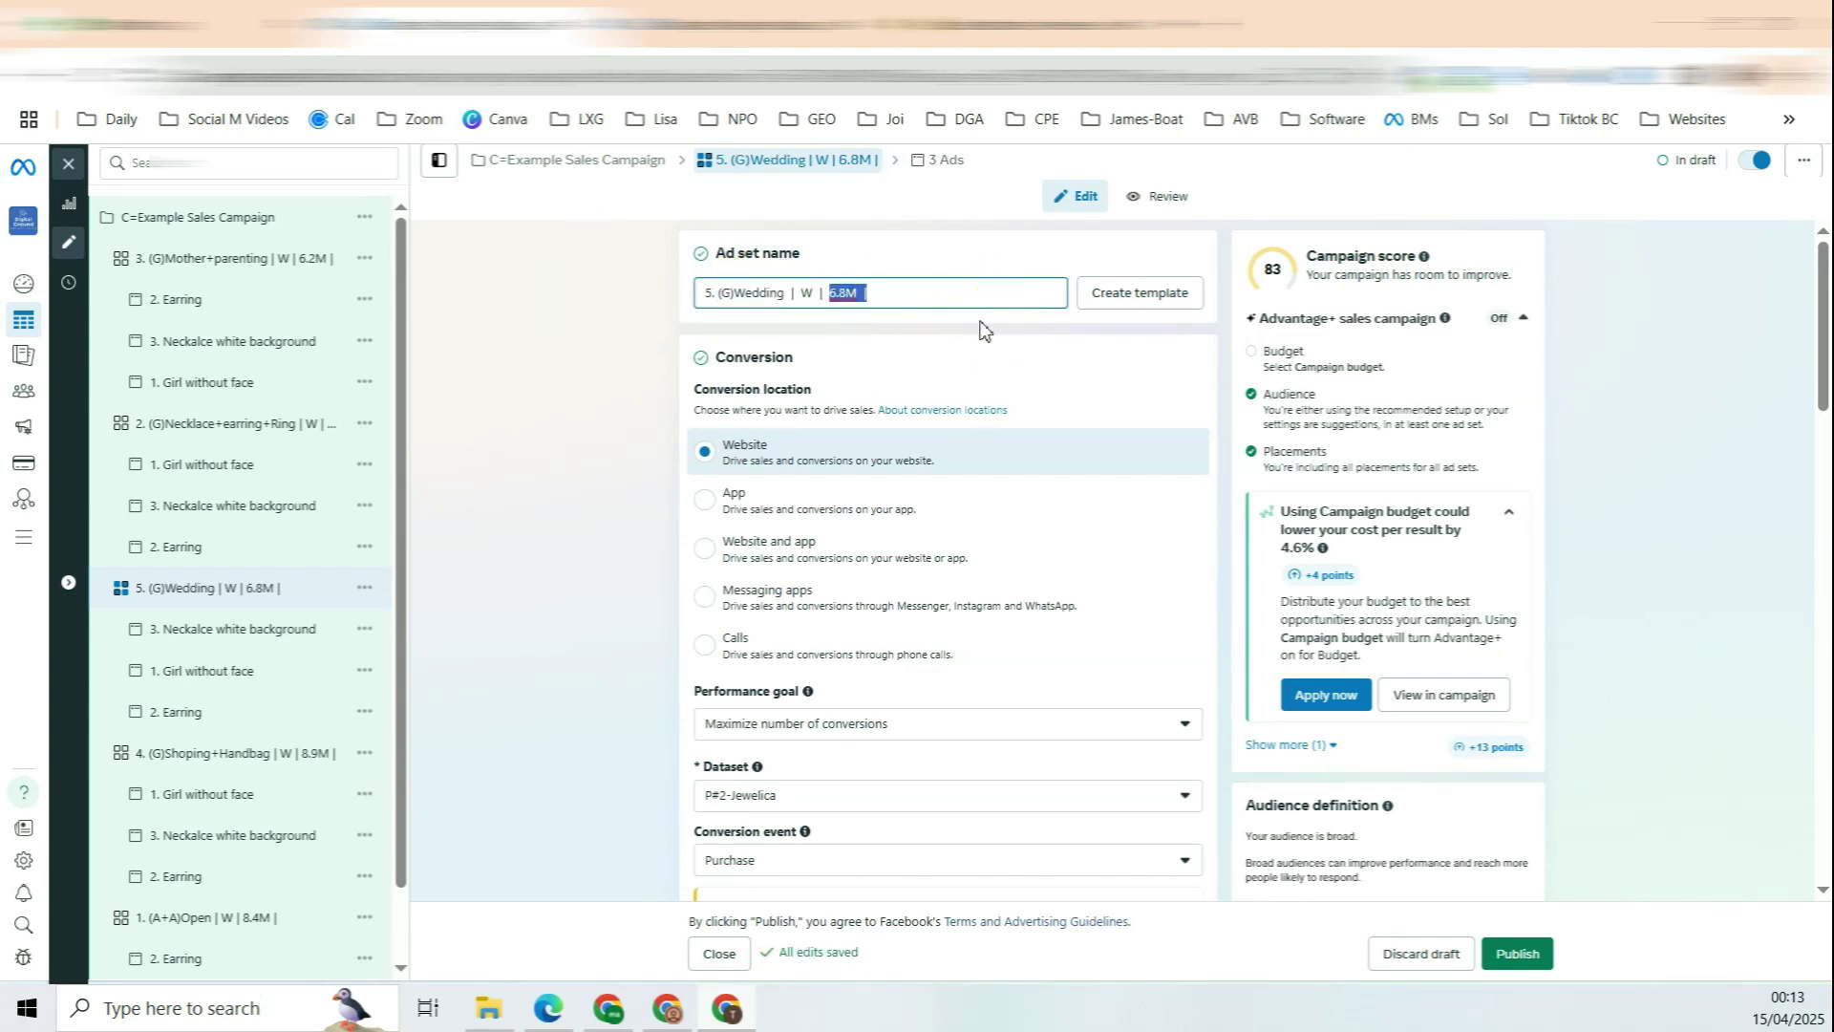
{"action": "scroll", "coordinate": [1383, 584], "scroll_direction": "down", "scroll_amount": 10}
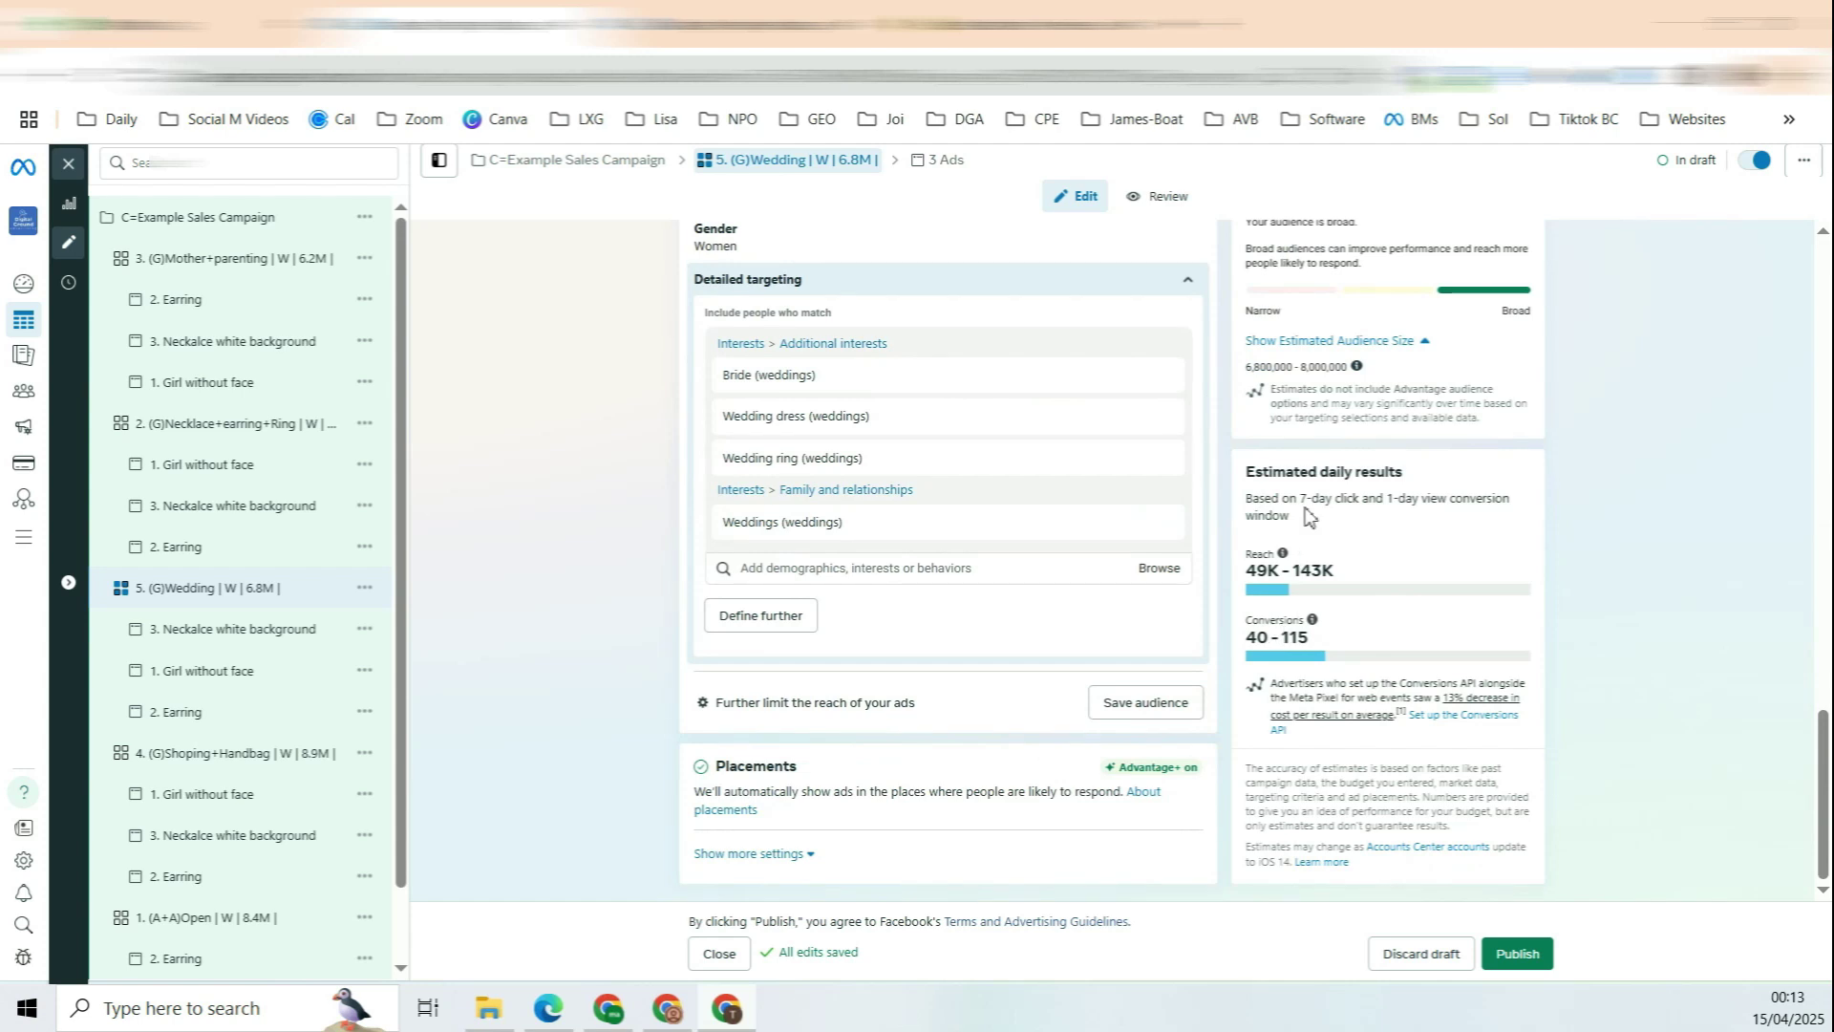
{"action": "left_click_drag", "start_coordinate": [1246, 368], "coordinate": [1270, 367]}
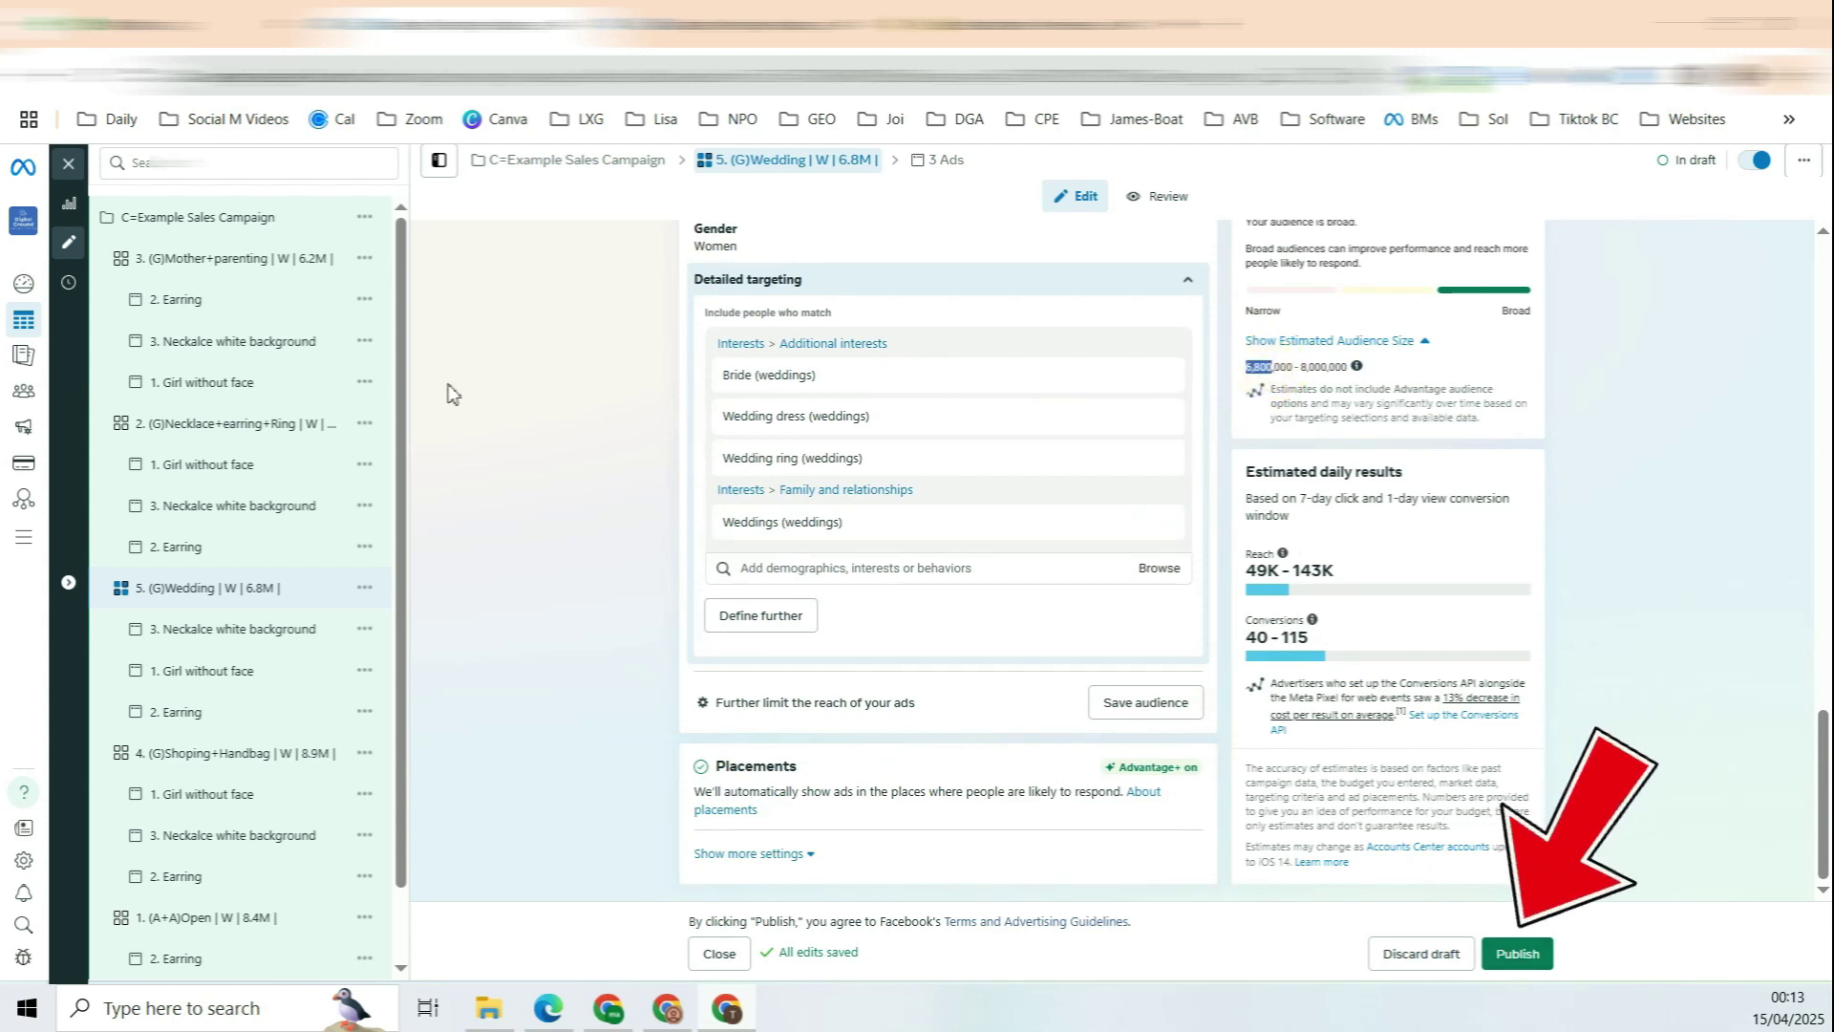
Step: Close the editor and reopen the sales campaign to list its five ad sets
{"action": "left_click", "coordinate": [69, 164]}
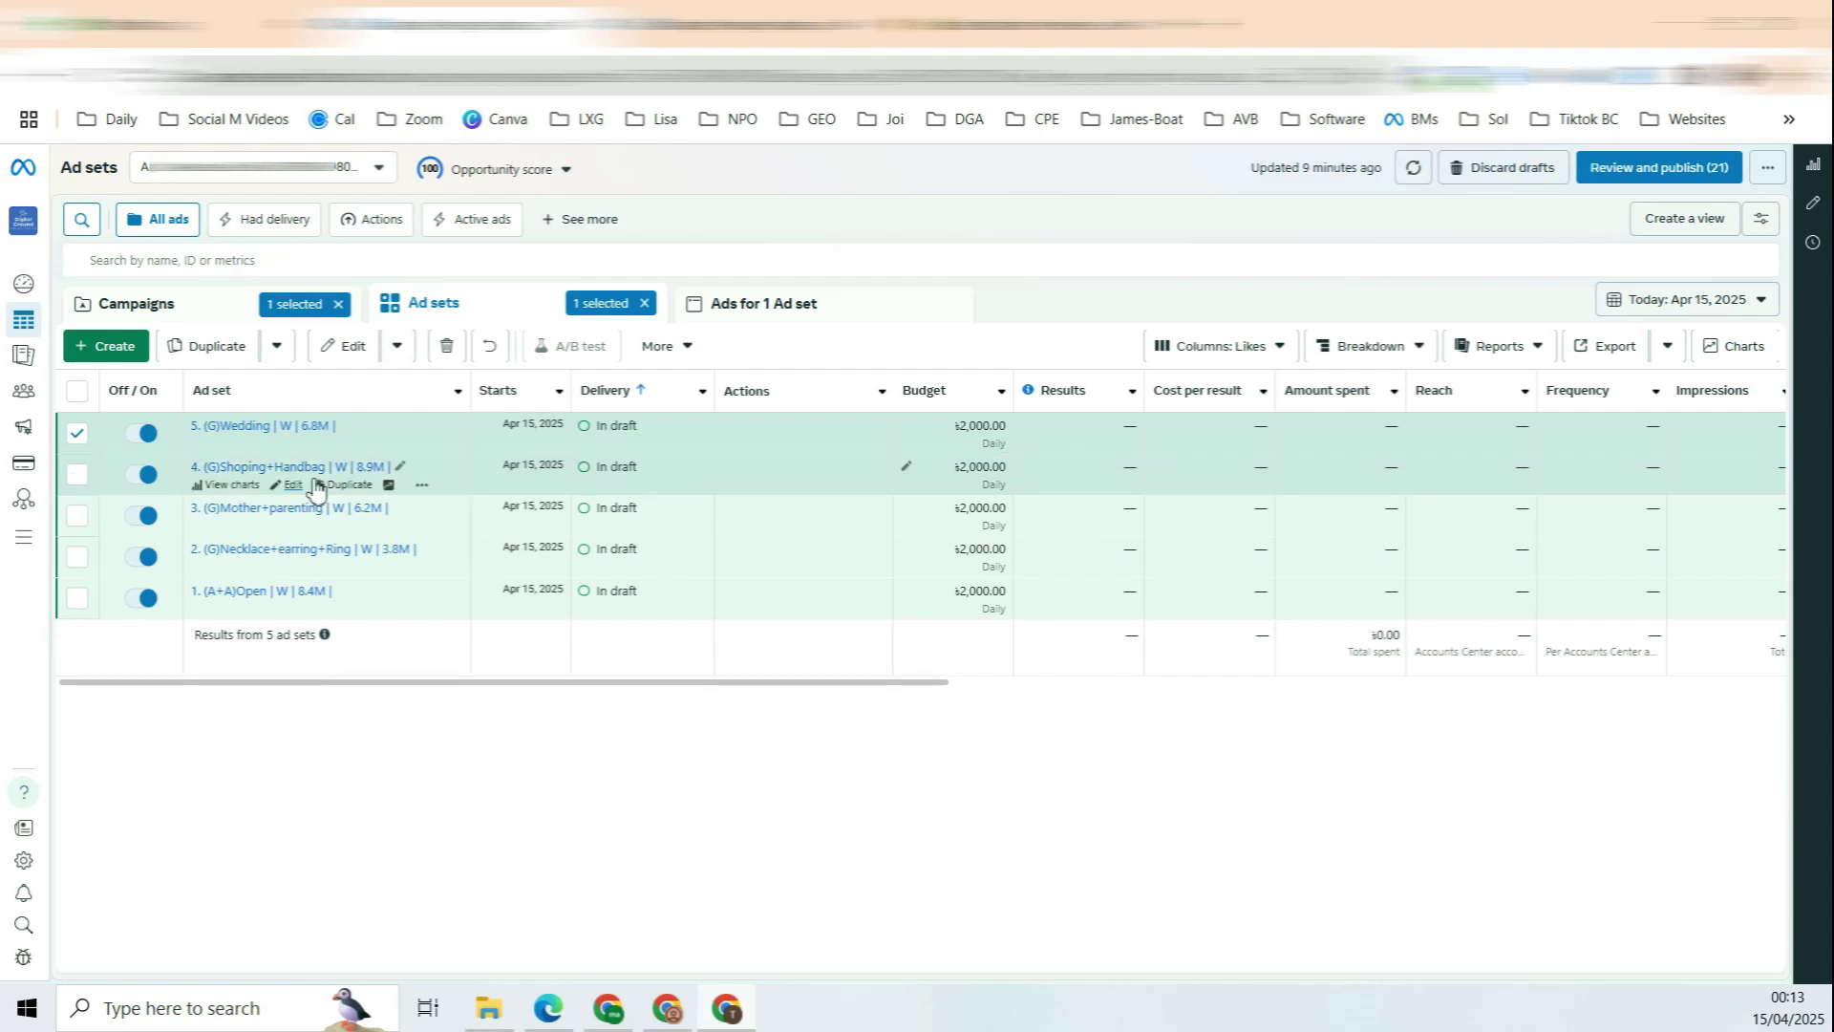
{"action": "left_click", "coordinate": [220, 317]}
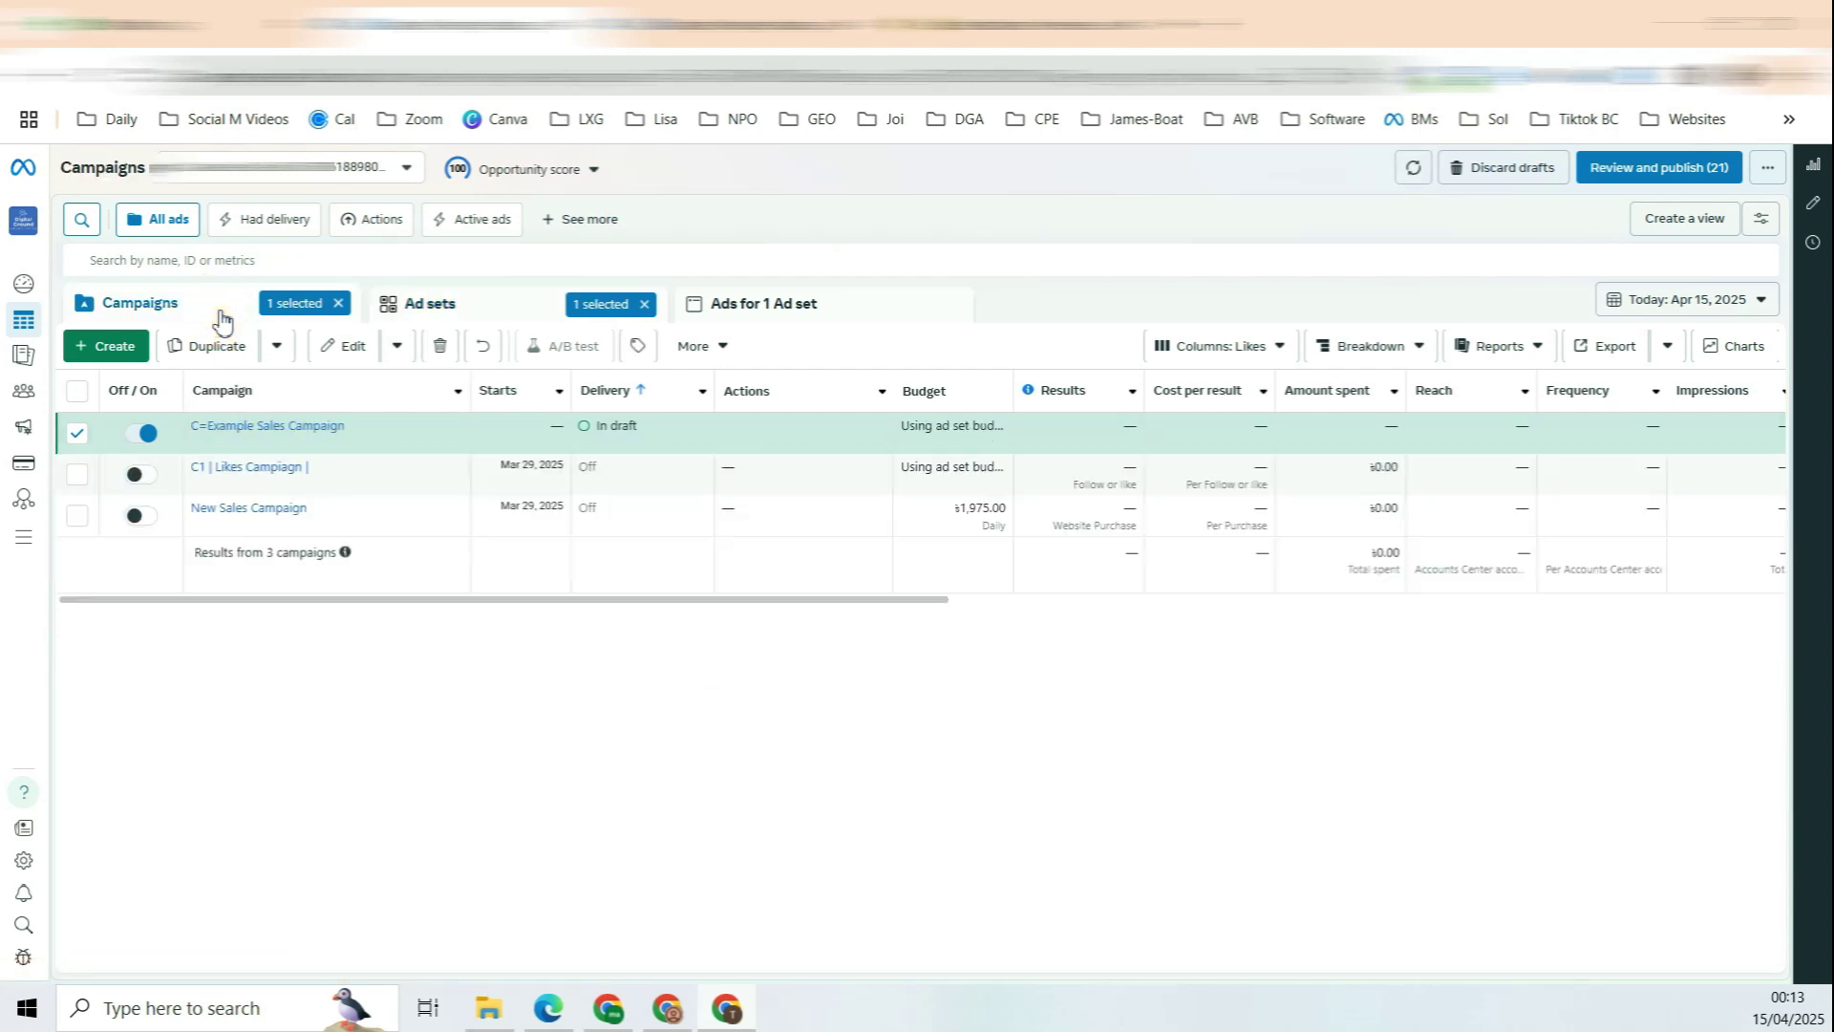
{"action": "left_click", "coordinate": [250, 427]}
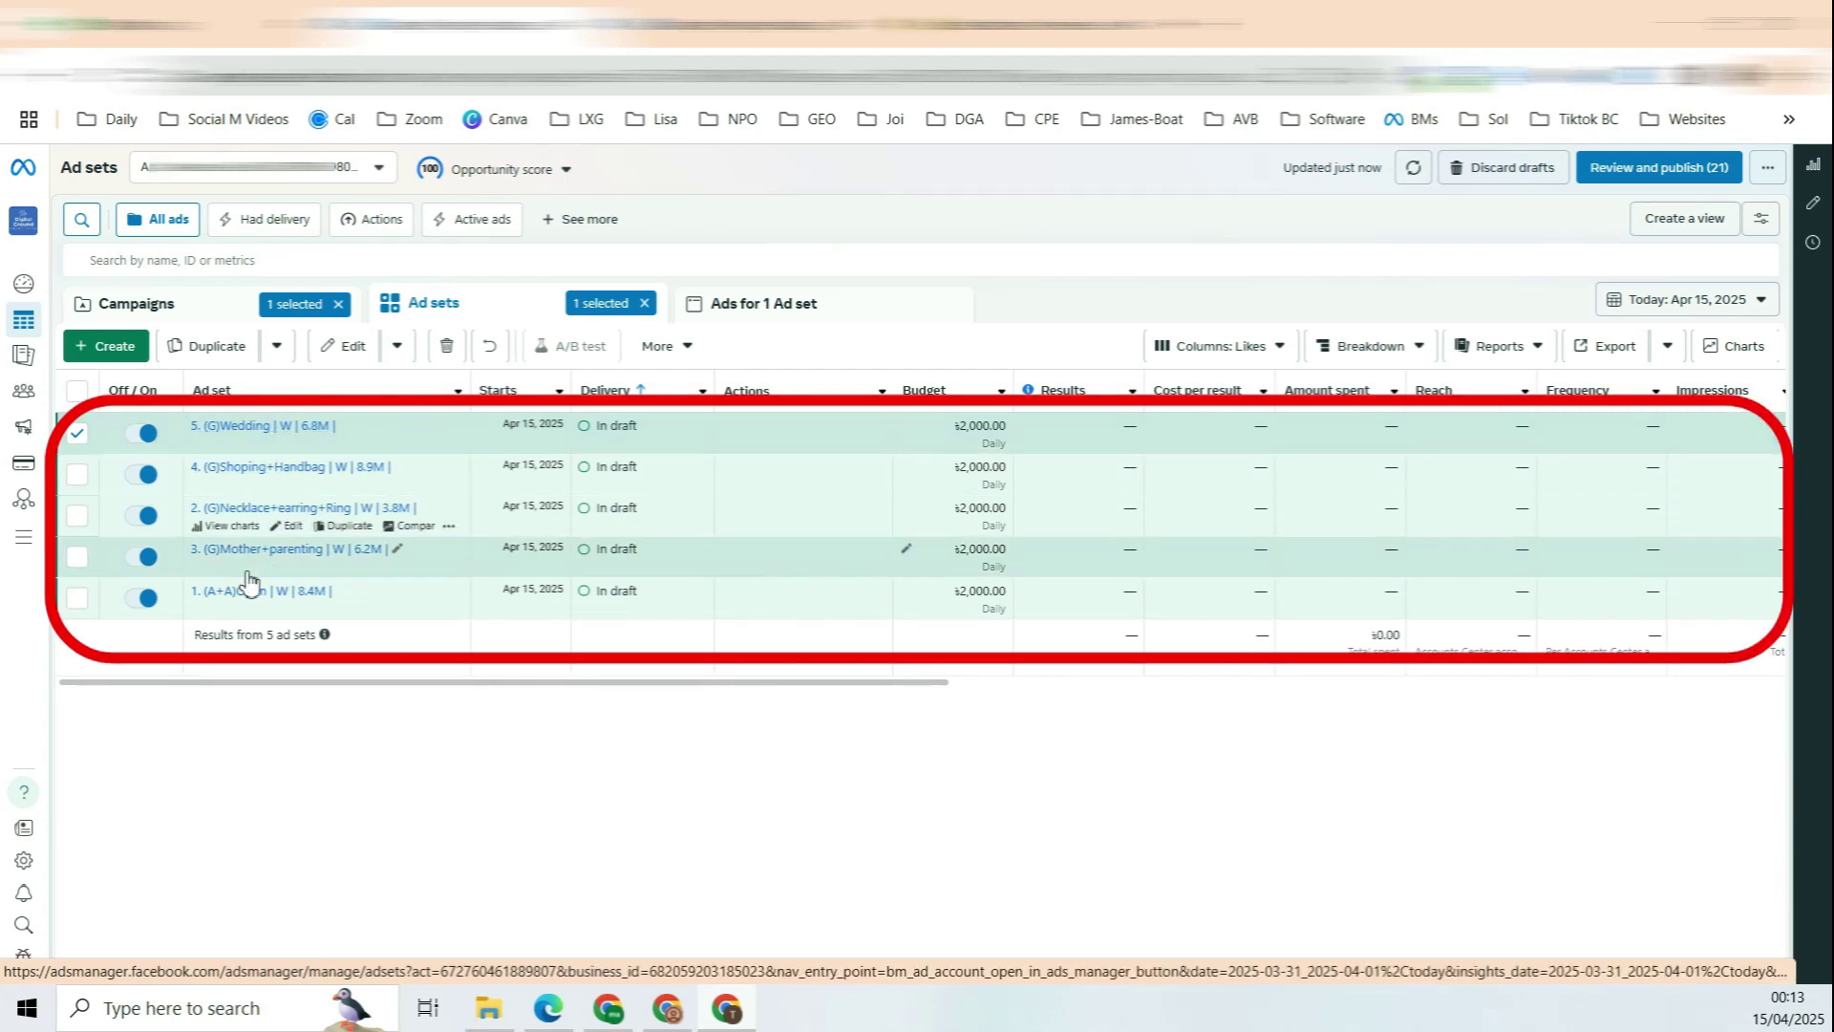
{"action": "left_click", "coordinate": [287, 554]}
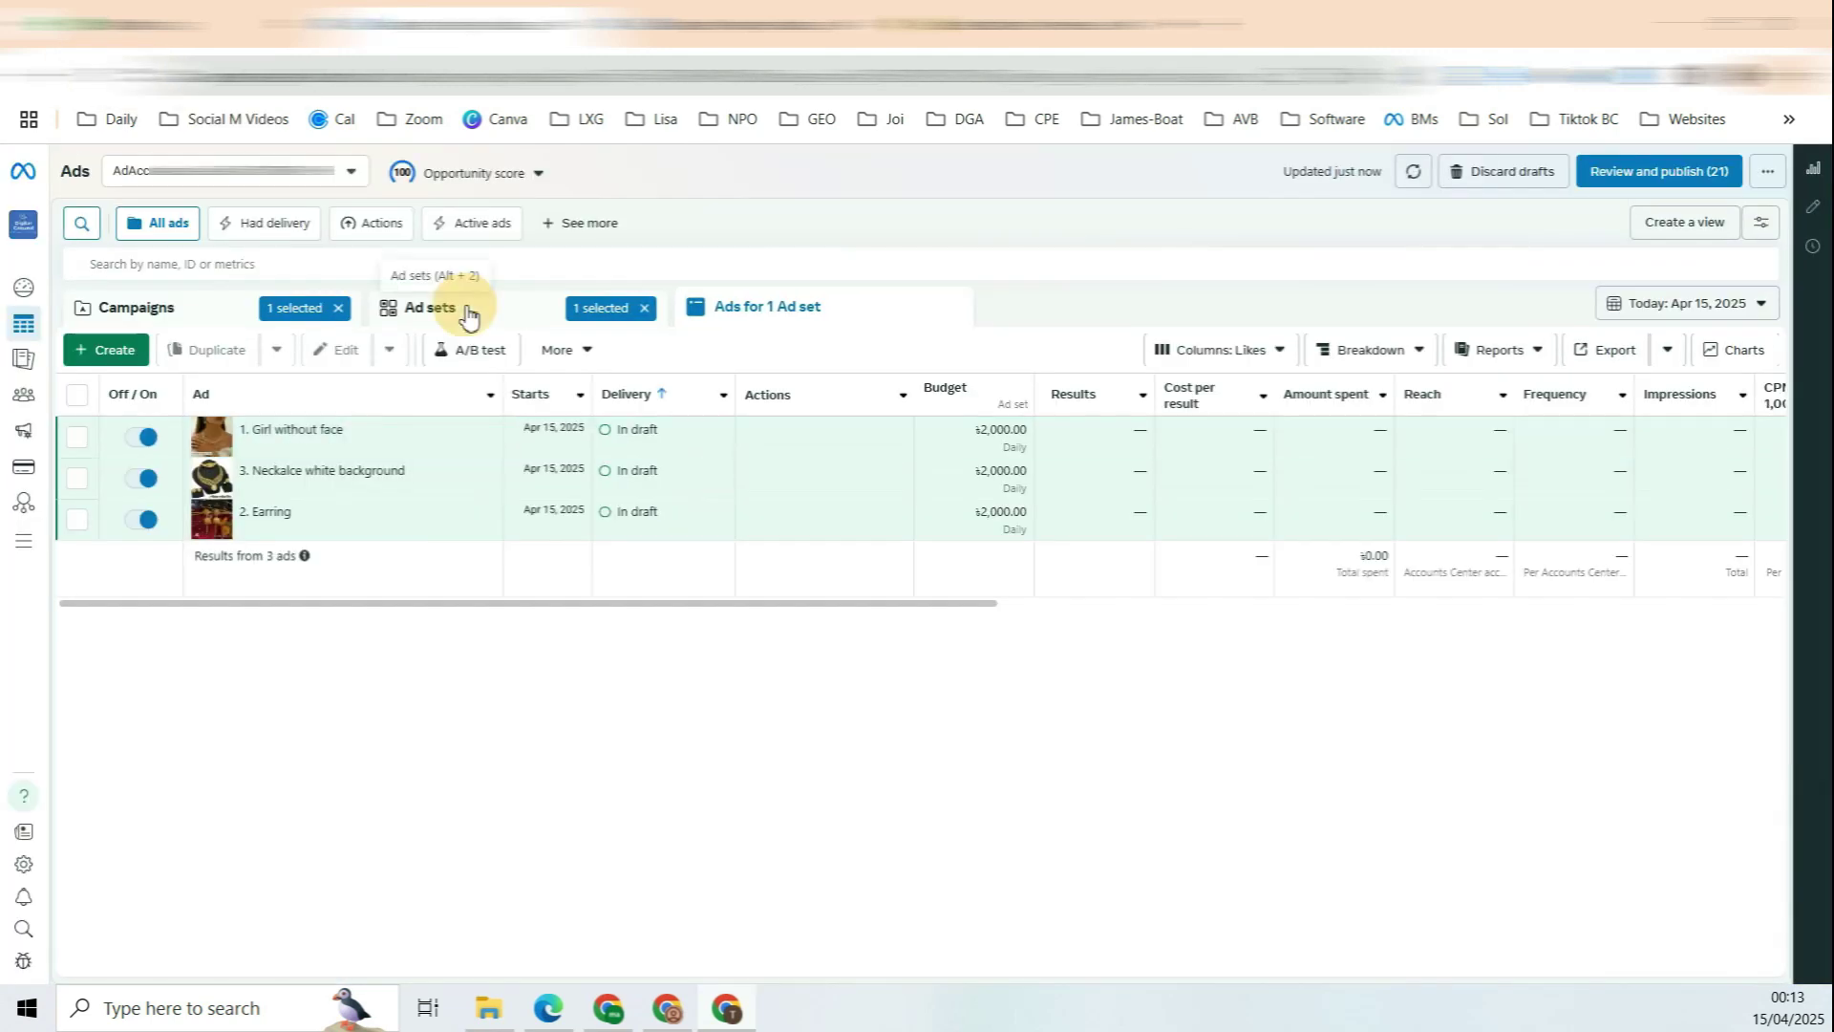
{"action": "left_click", "coordinate": [468, 310]}
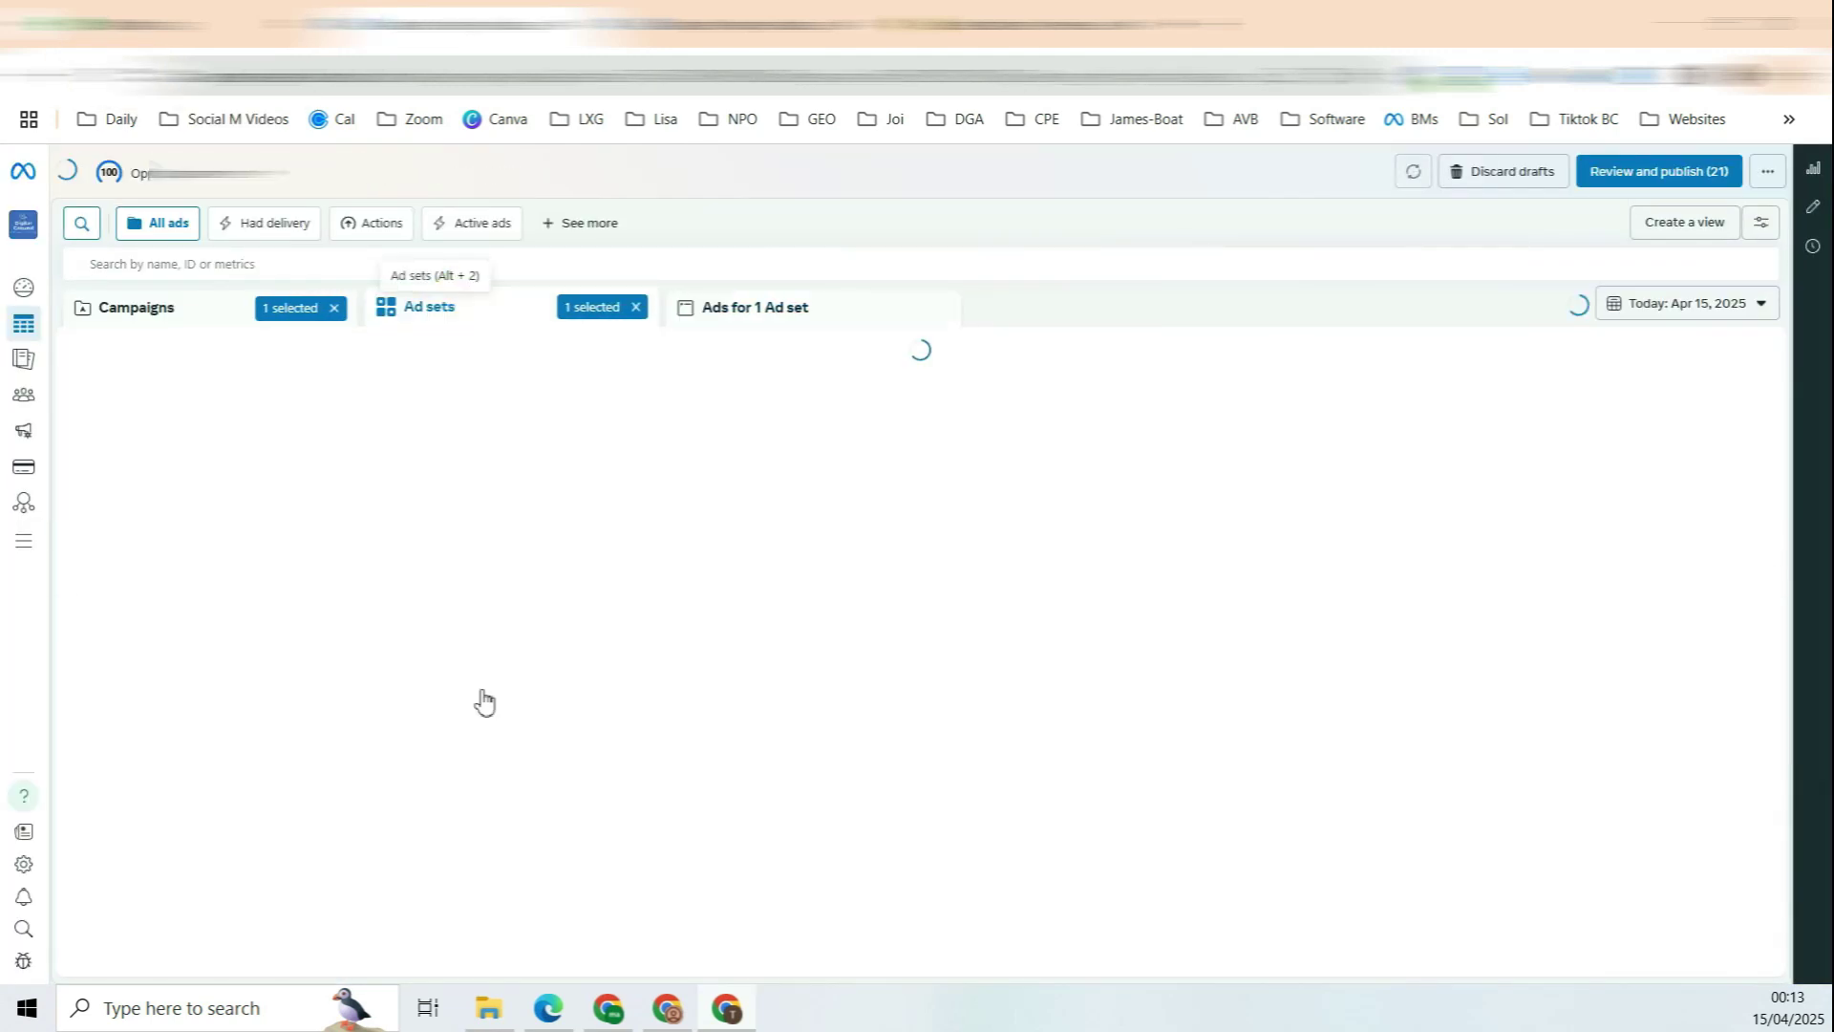
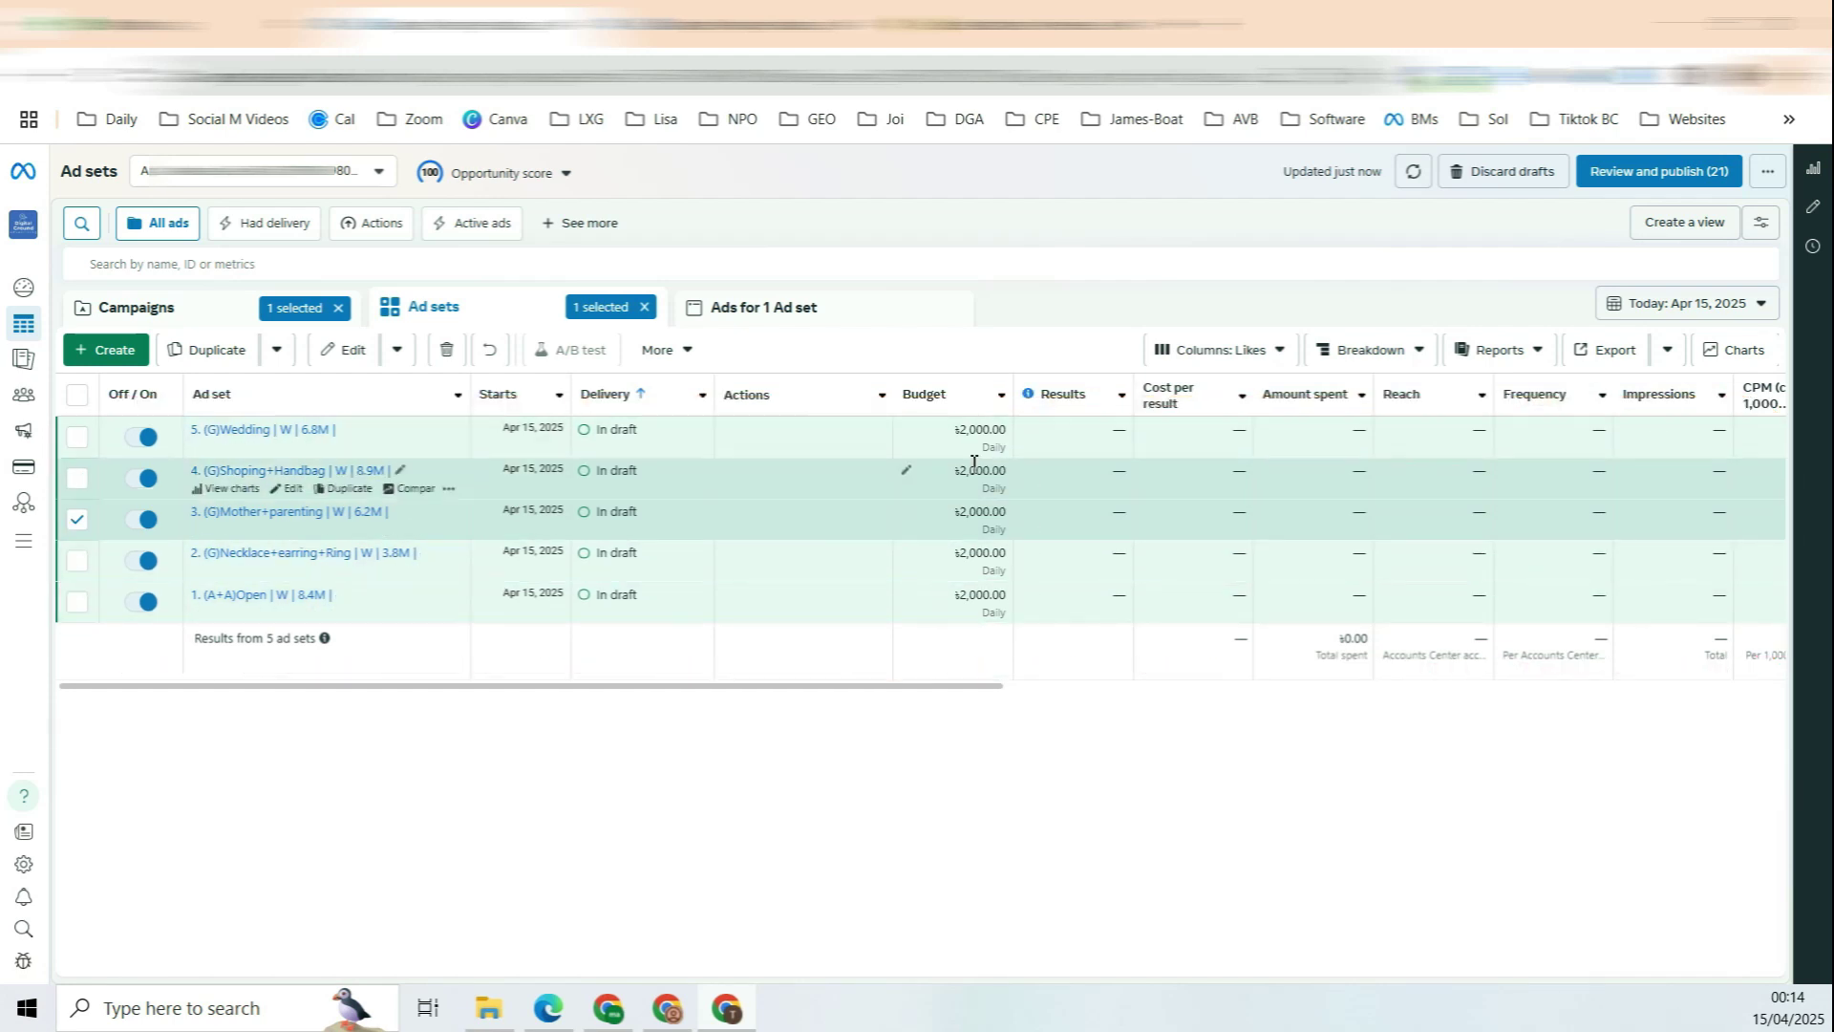
Step: Change ad set 1's daily budget from ৳2,000 to ৳500 and save it to draft
{"action": "left_click", "coordinate": [909, 596]}
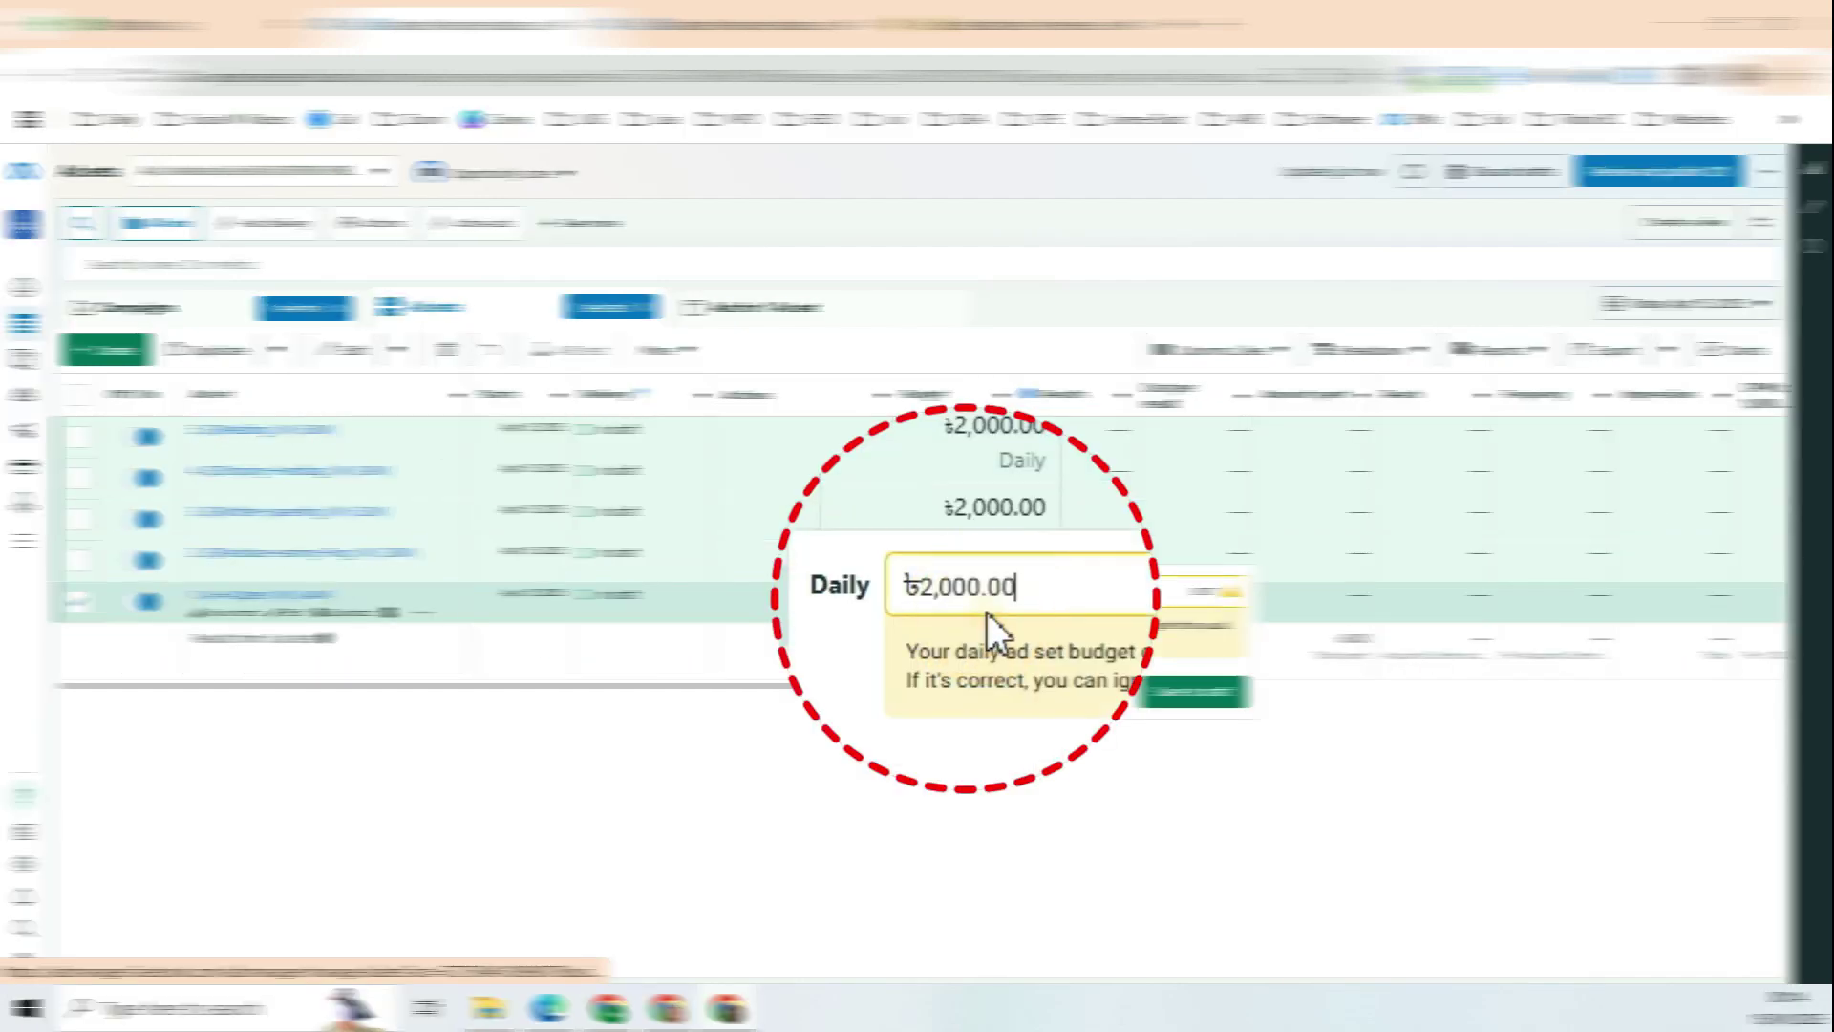
{"action": "left_click_drag", "start_coordinate": [1044, 591], "coordinate": [860, 614]}
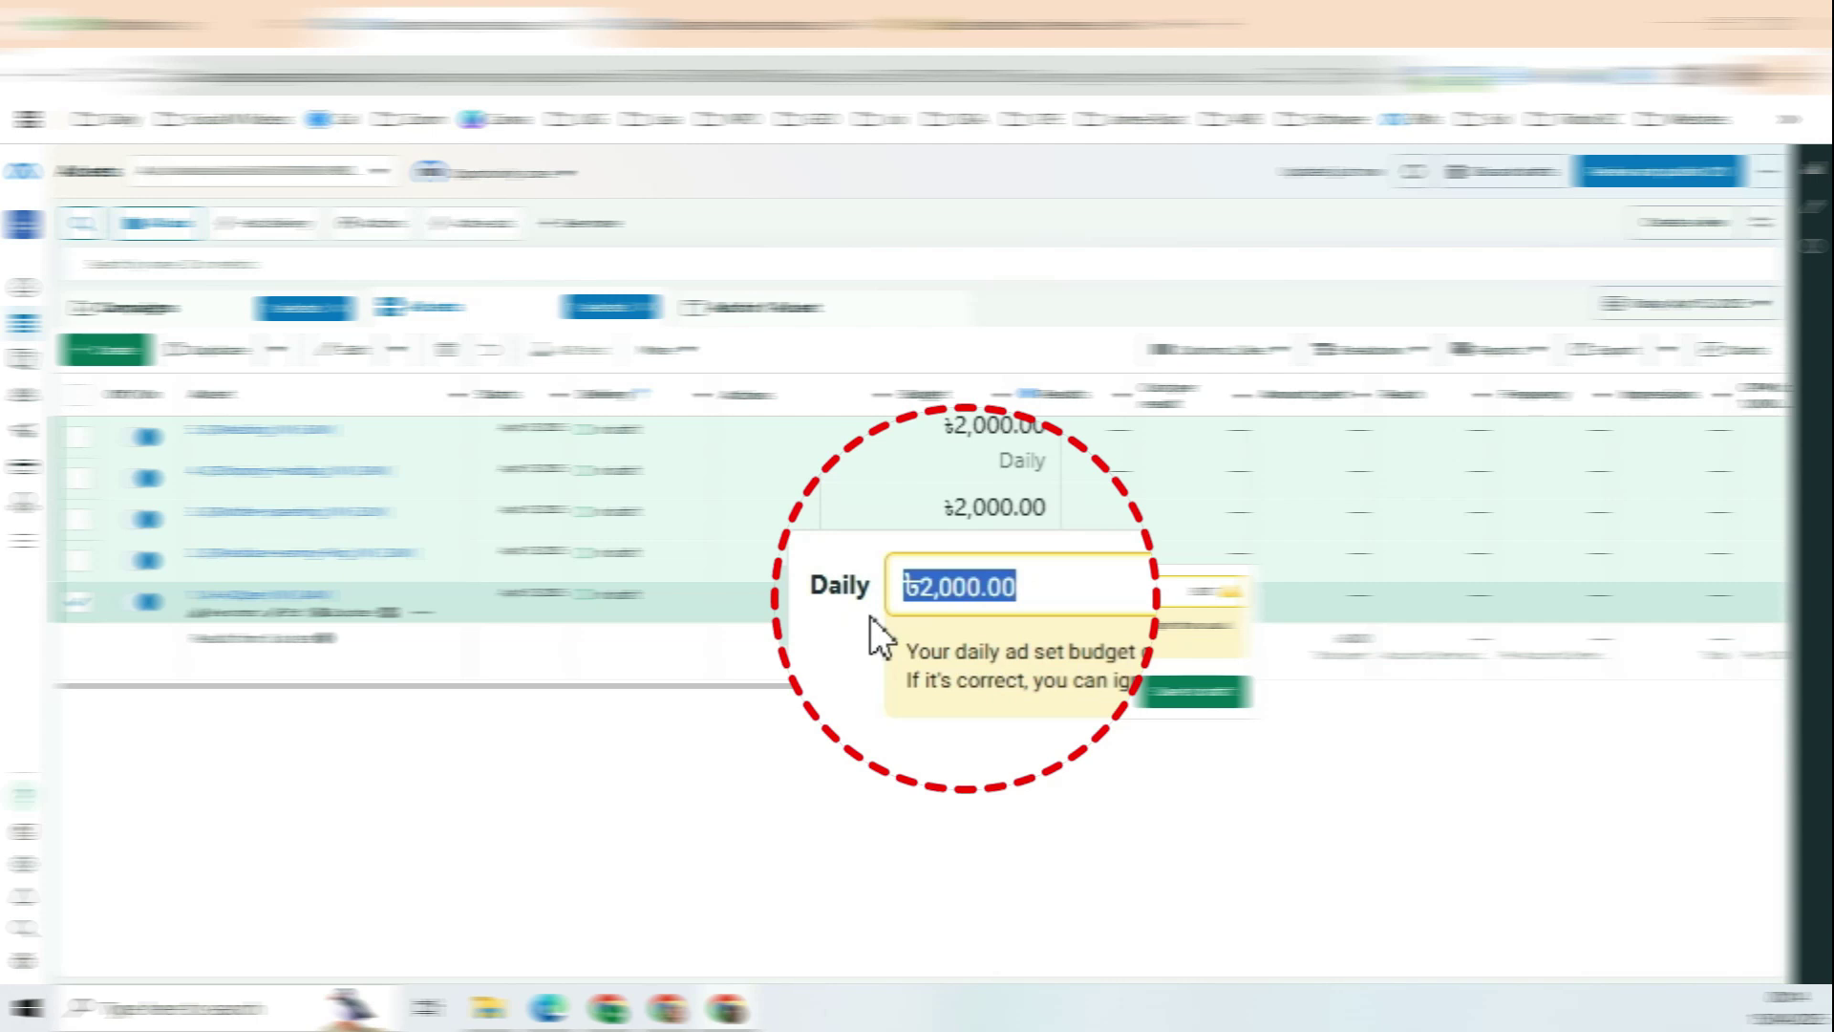
{"action": "type", "text": "500"}
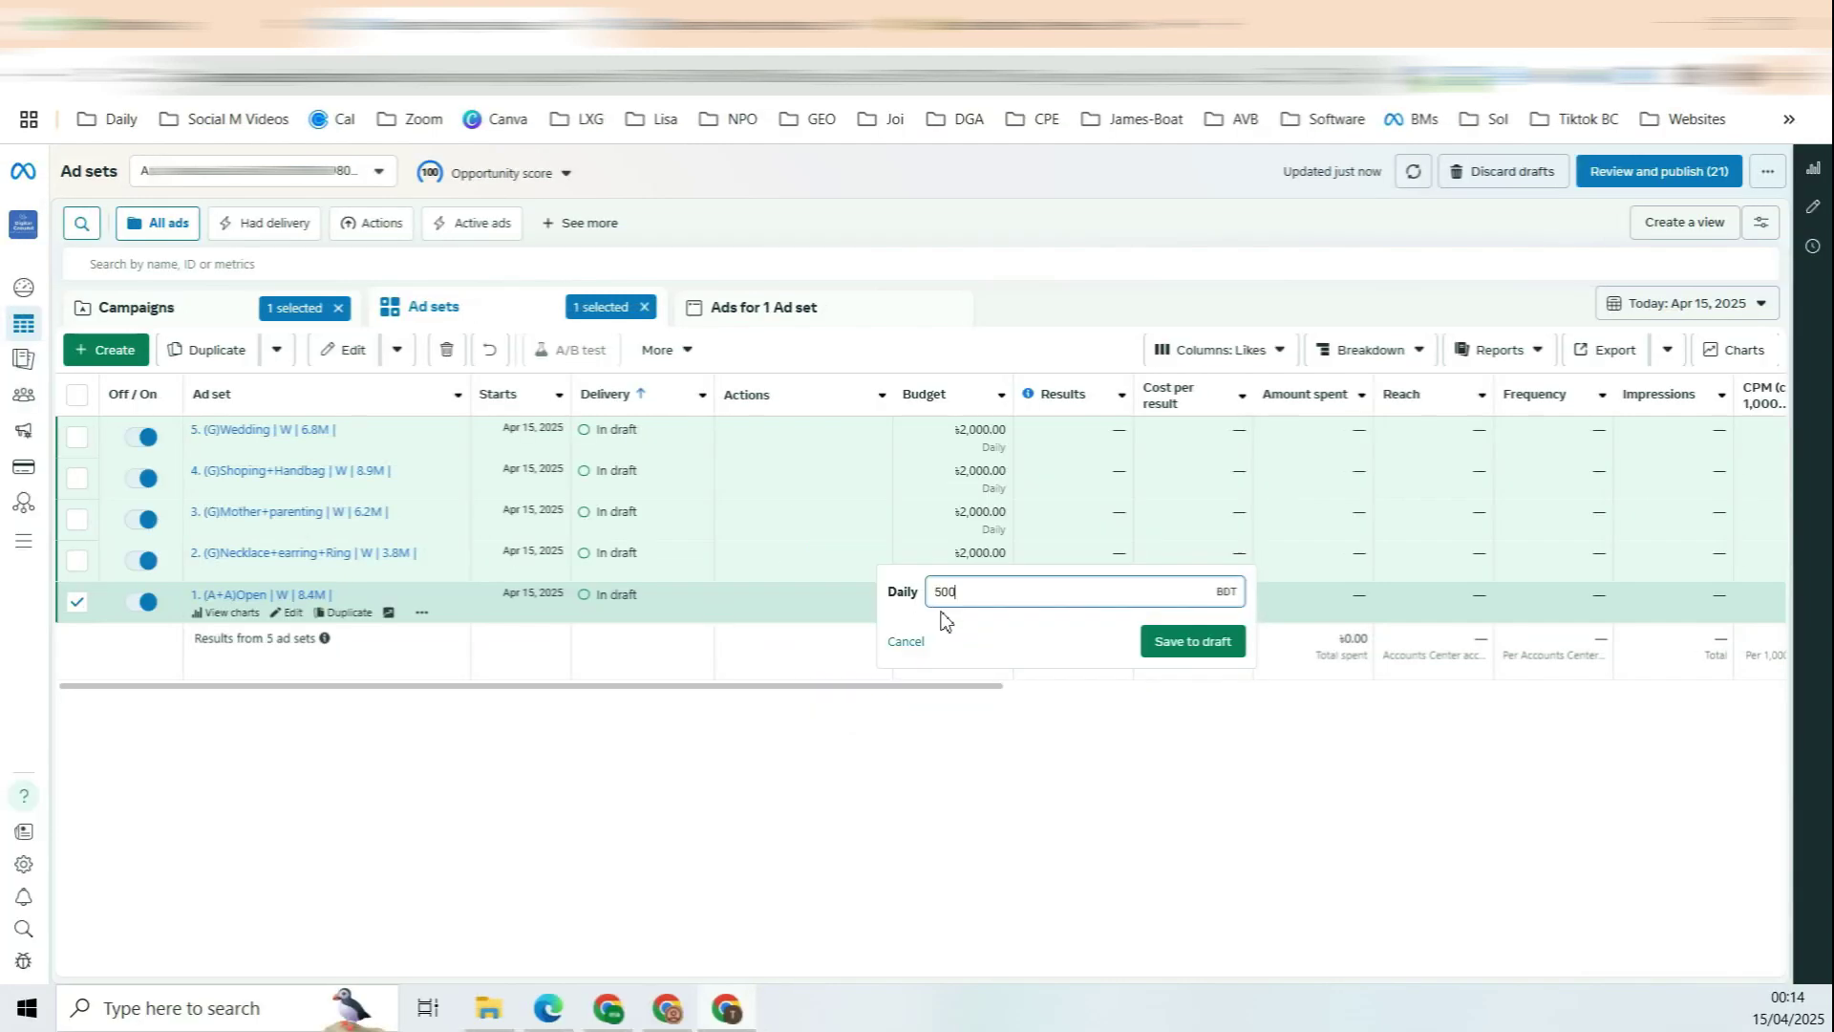
{"action": "left_click", "coordinate": [1195, 640]}
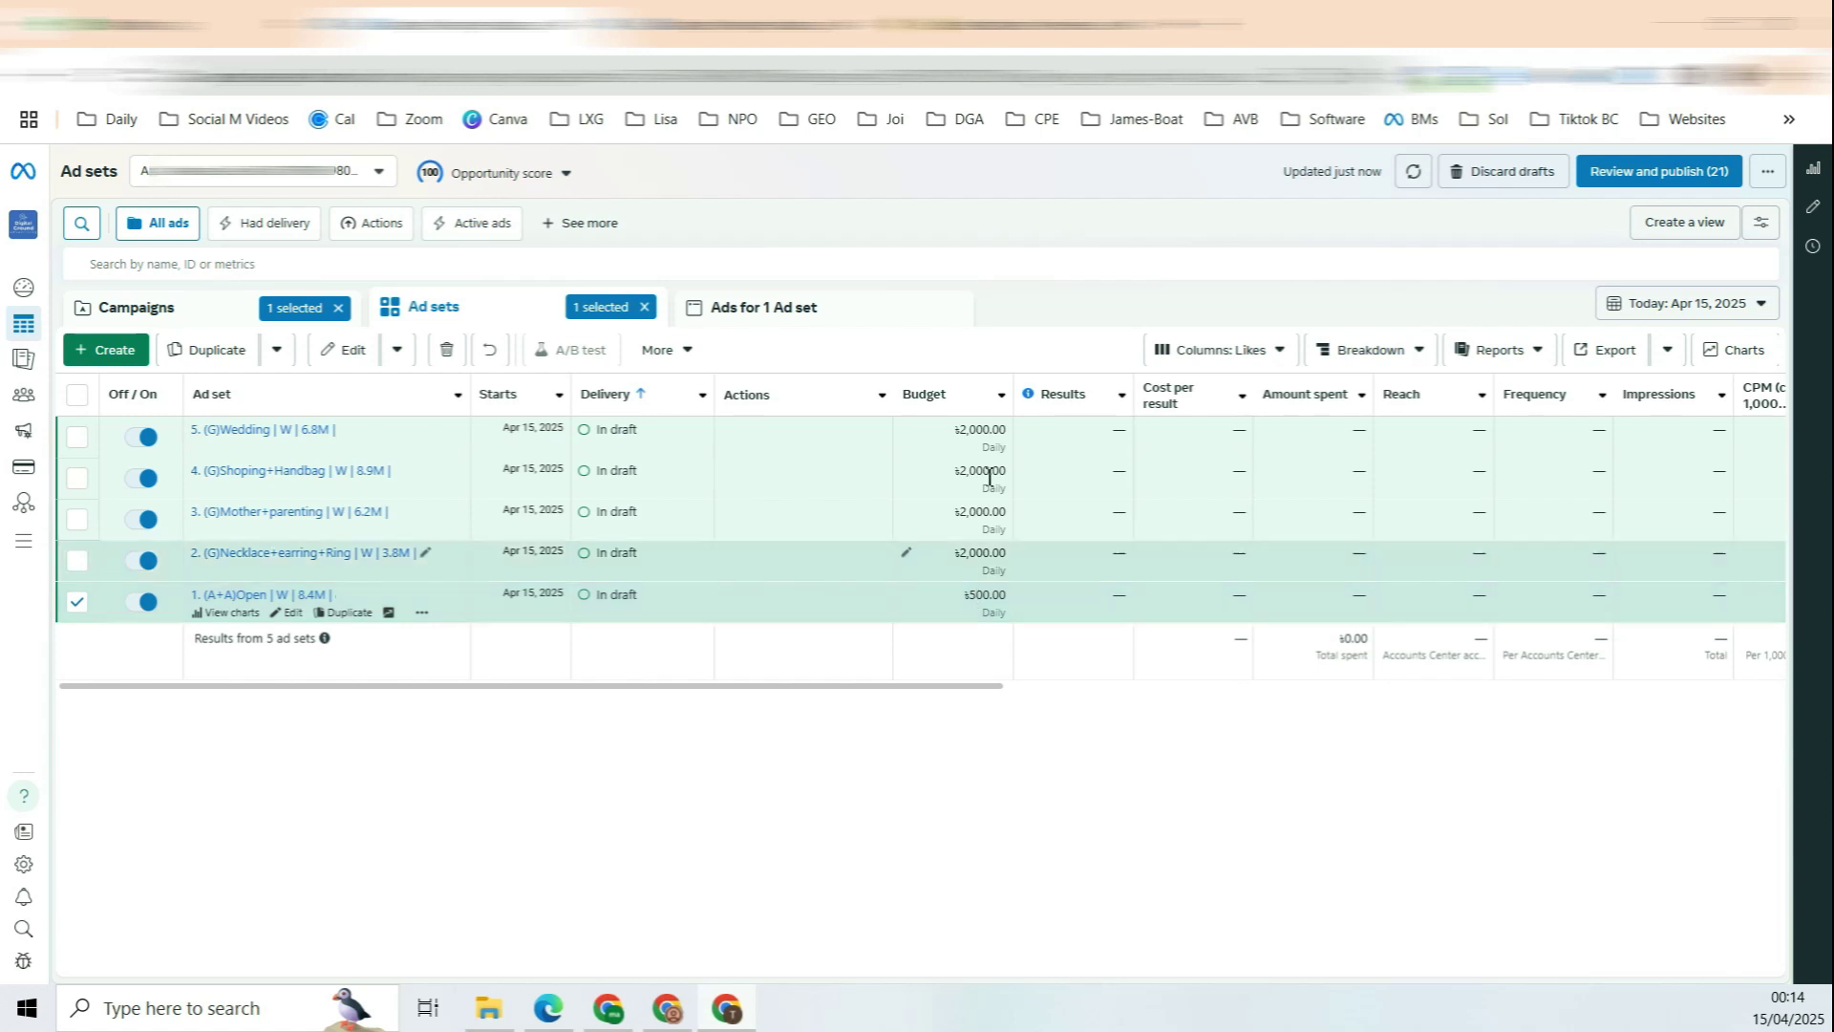
{"action": "left_click_drag", "start_coordinate": [1003, 594], "coordinate": [984, 596]}
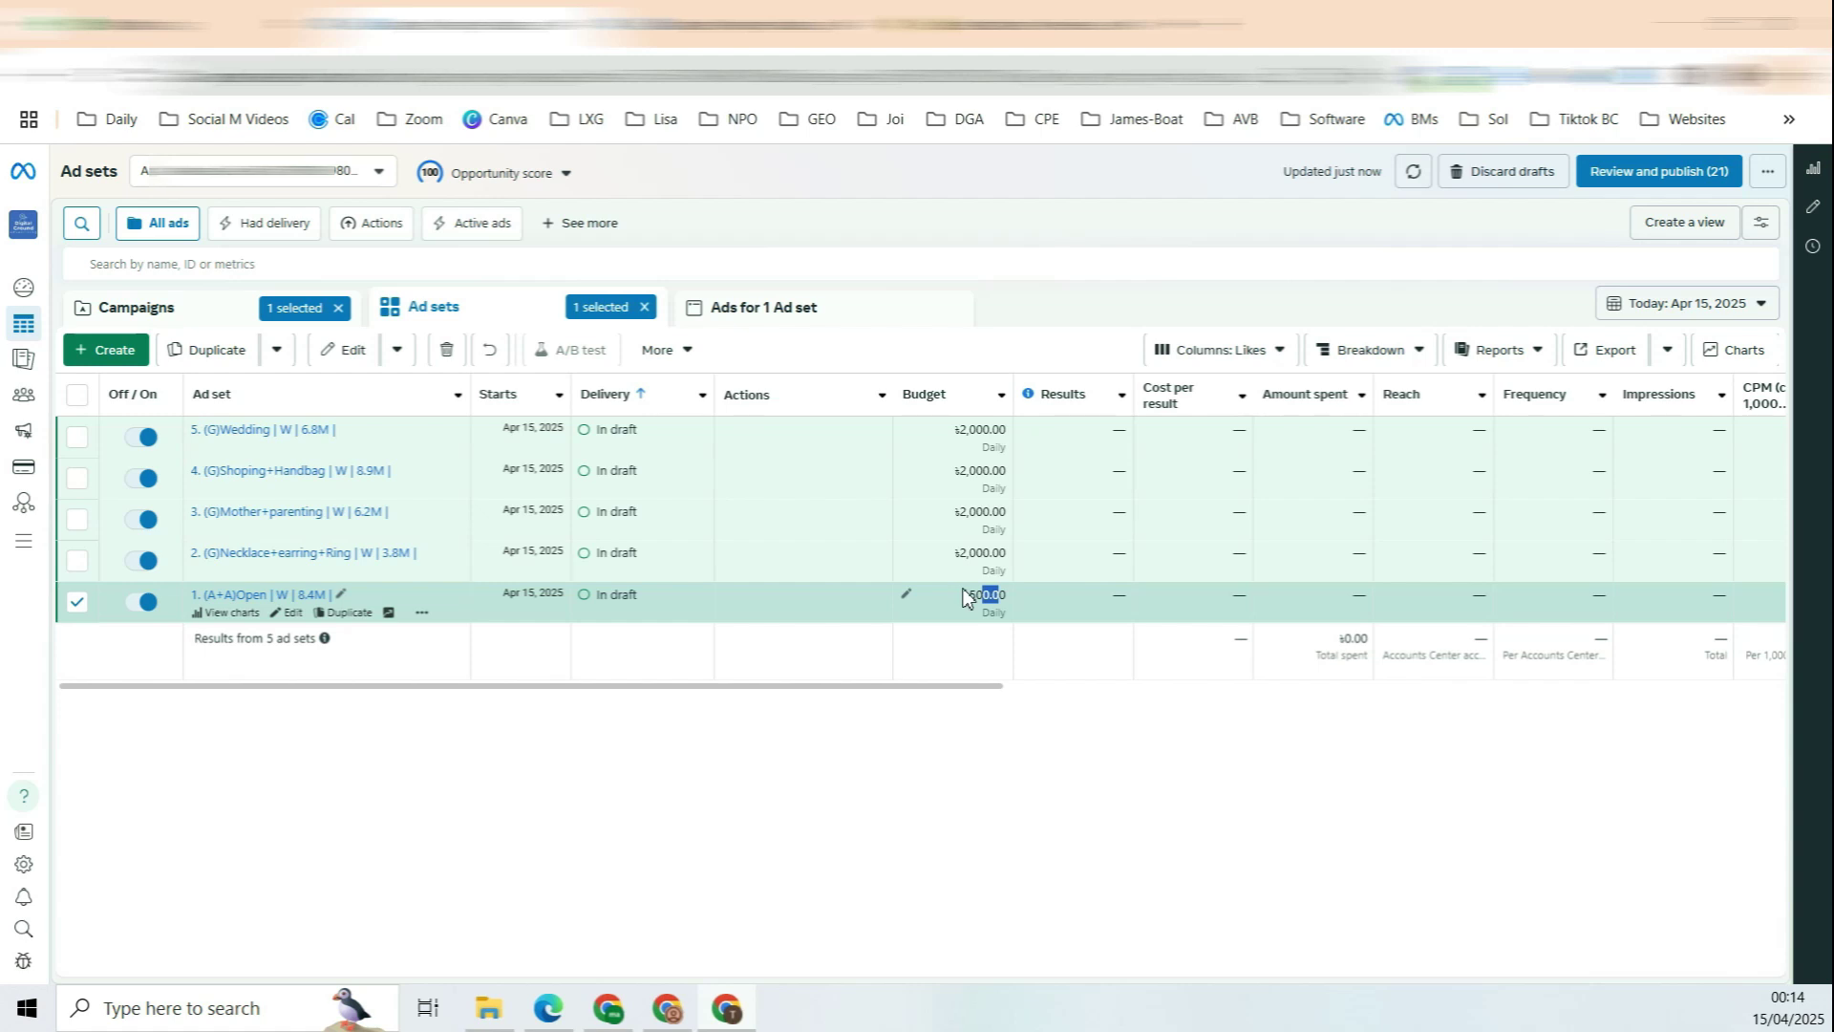
Step: Edit ad set 1's daily budget again, replacing ৳500 with ৳100
{"action": "left_click", "coordinate": [907, 593]}
{"action": "triple_click", "coordinate": [1005, 599]}
{"action": "type", "text": "100"}
{"action": "key", "text": "Return"}
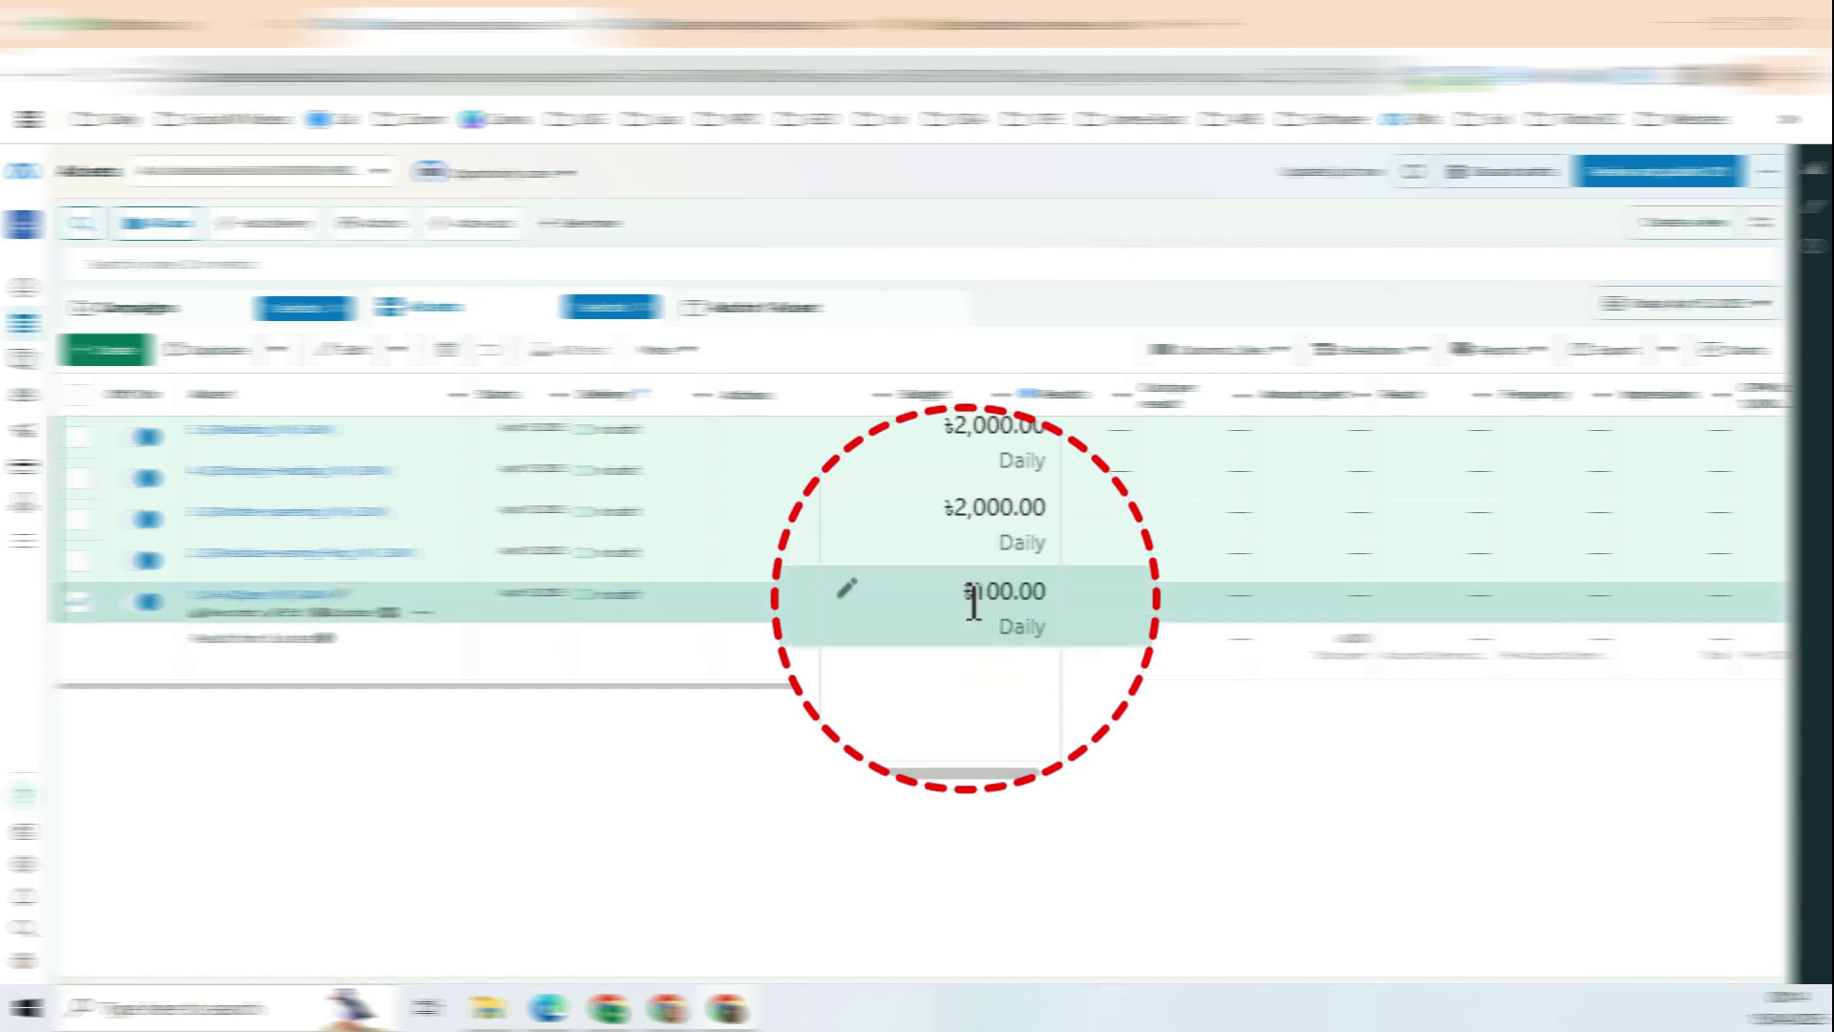
{"action": "mouse_move", "coordinate": [963, 597]}
{"action": "left_mouse_down"}
{"action": "mouse_move", "coordinate": [1052, 600]}
{"action": "mouse_move", "coordinate": [953, 601]}
{"action": "mouse_move", "coordinate": [969, 602]}
{"action": "left_mouse_up"}
{"action": "left_click", "coordinate": [1051, 597]}
{"action": "left_click", "coordinate": [999, 598]}
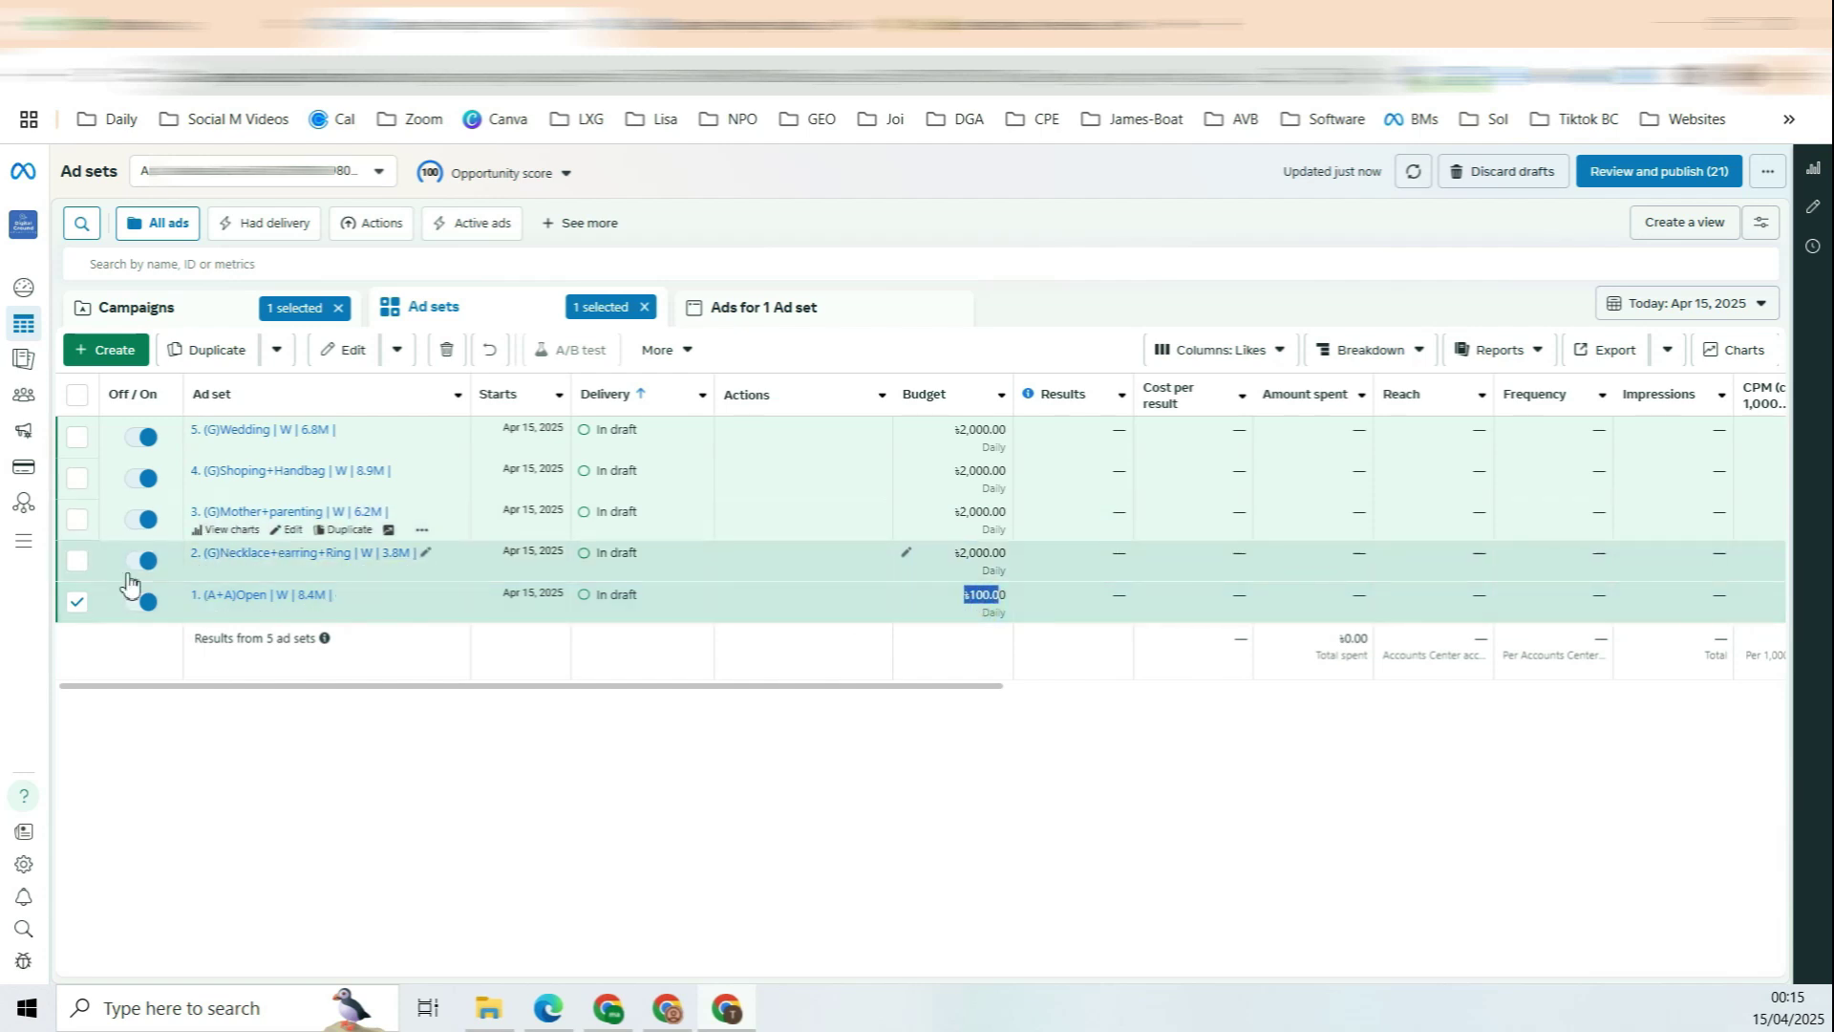
Step: Compare budgets: Necklace+earring+Ring and ad set 2 at ৳2,000, ad set 1 at ৳100
{"action": "left_click", "coordinate": [112, 563]}
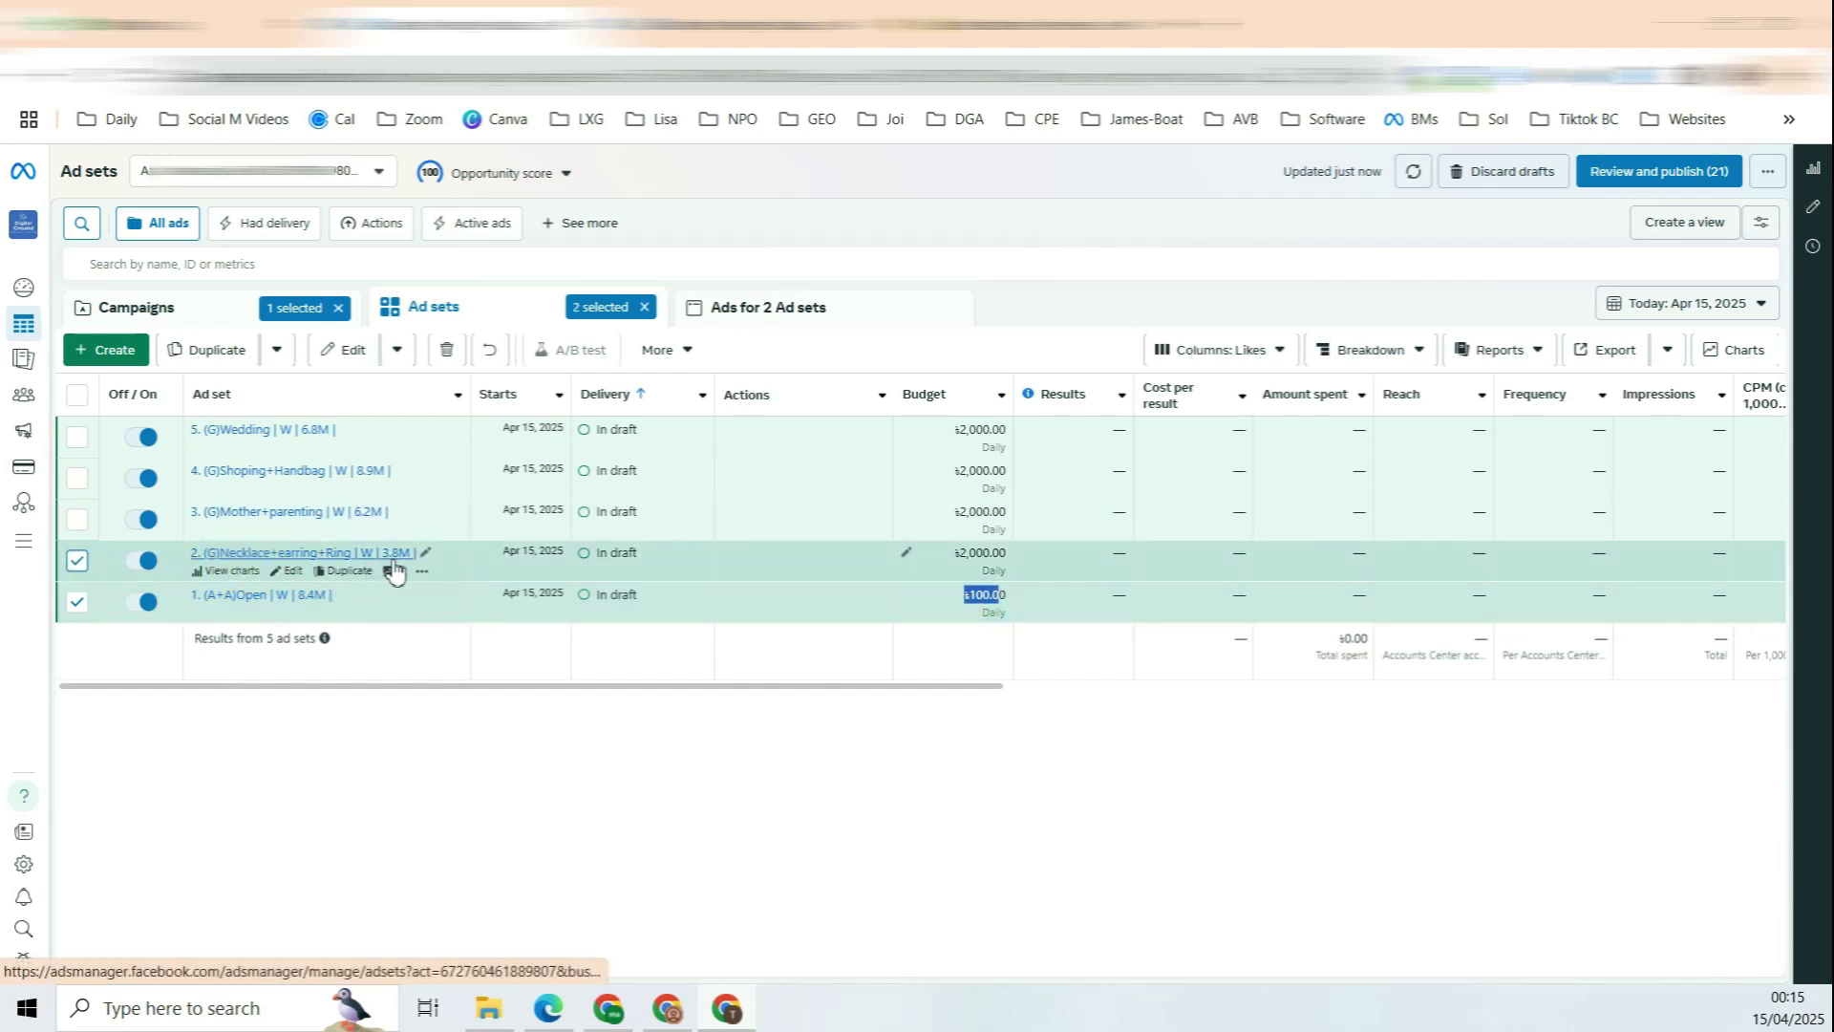
{"action": "left_click_drag", "start_coordinate": [931, 573], "coordinate": [994, 554]}
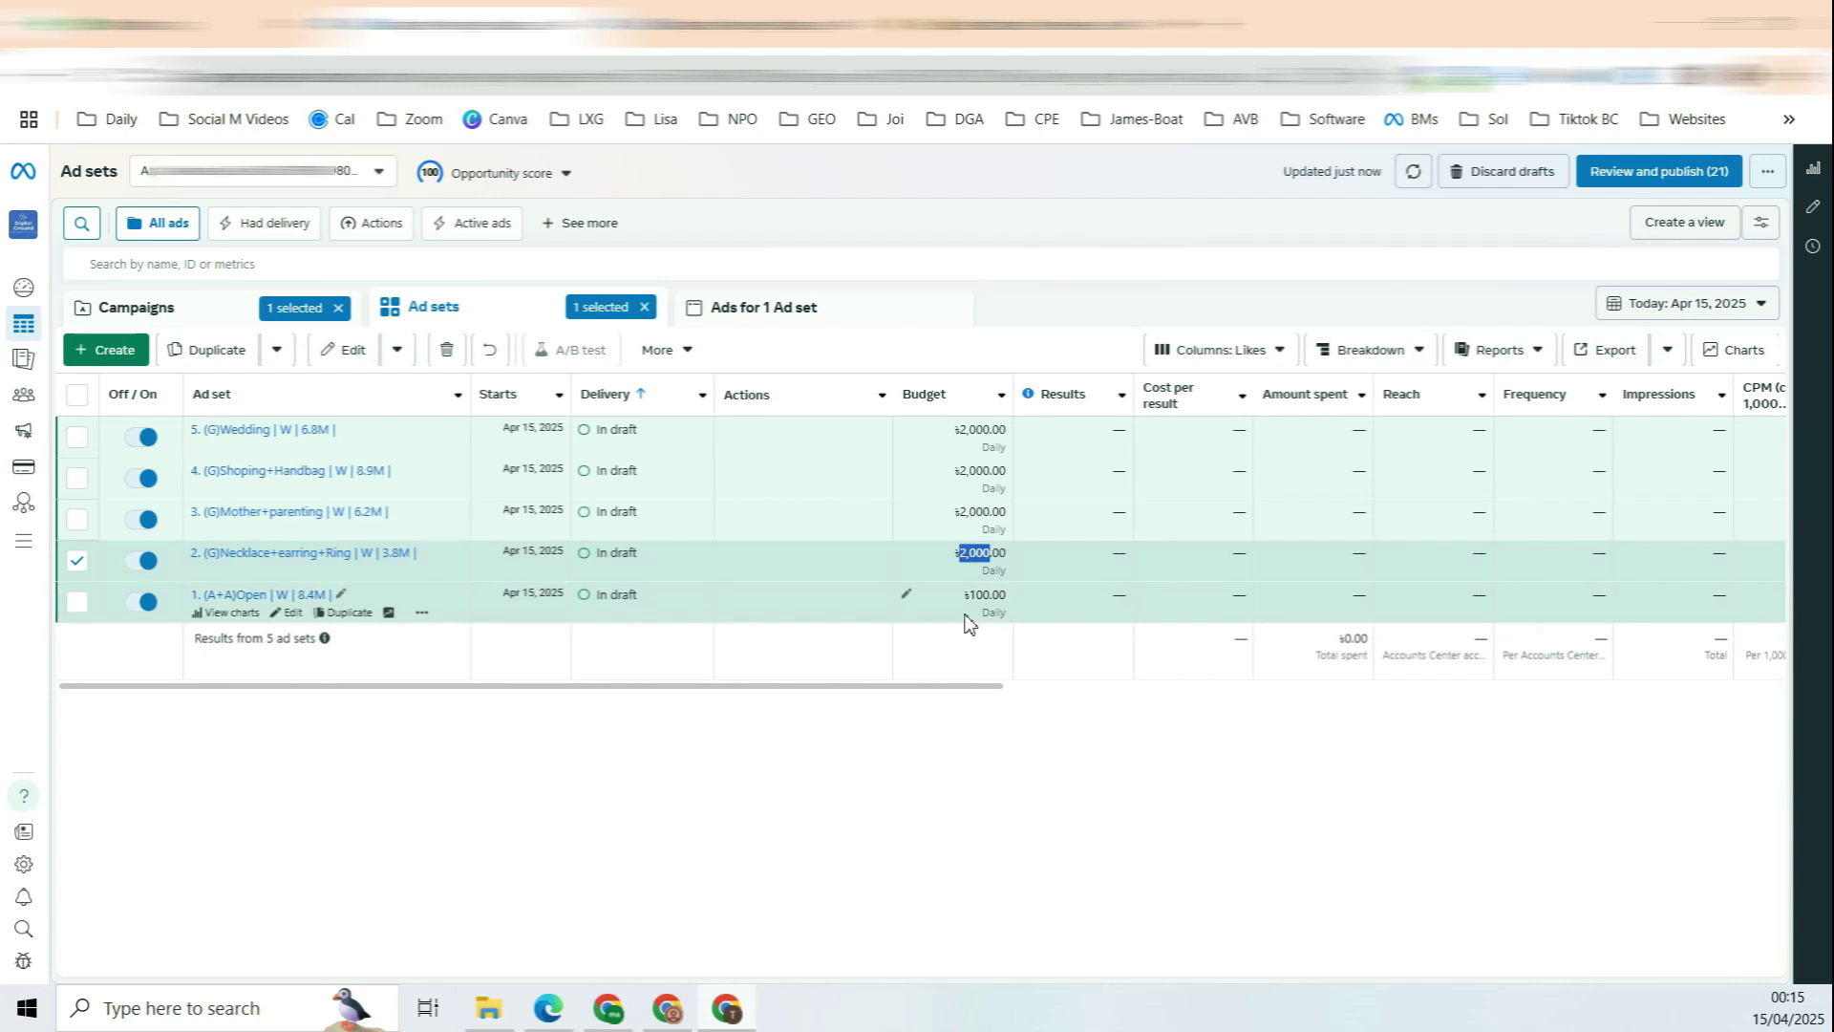
{"action": "left_click", "coordinate": [985, 602]}
{"action": "left_click_drag", "start_coordinate": [991, 596], "coordinate": [977, 600]}
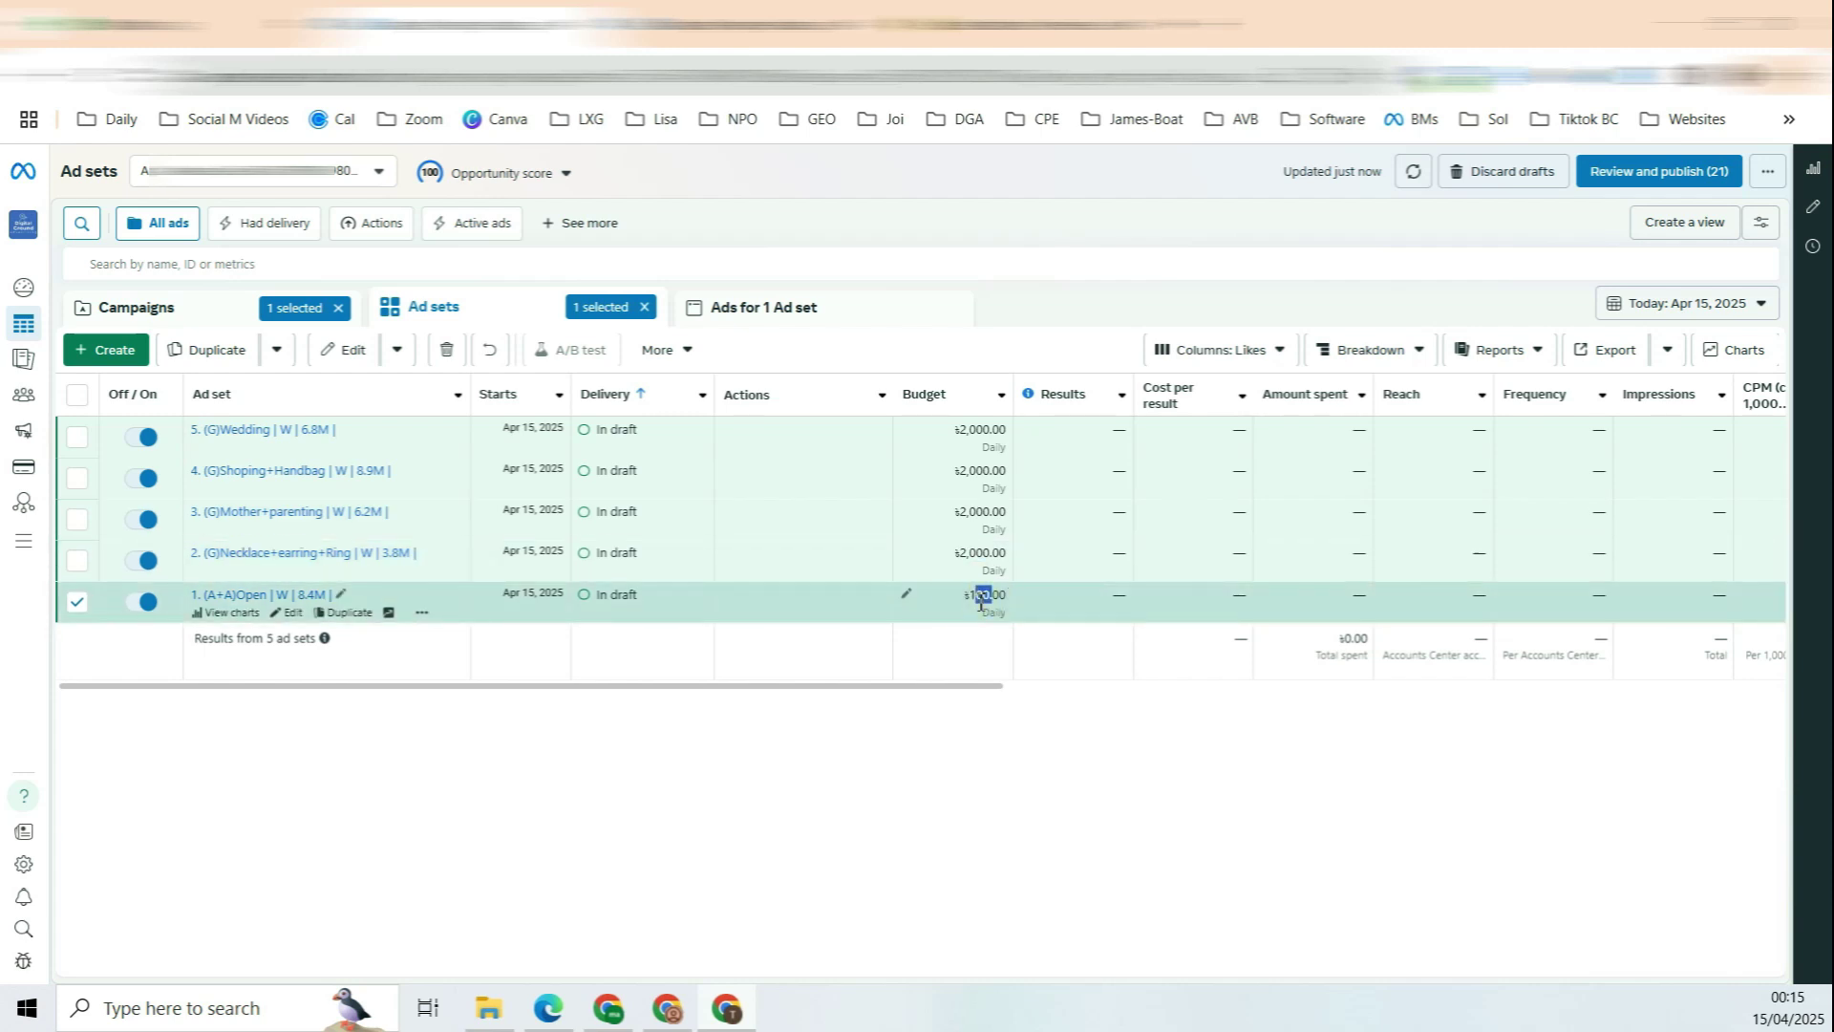
{"action": "left_click_drag", "start_coordinate": [989, 552], "coordinate": [970, 554]}
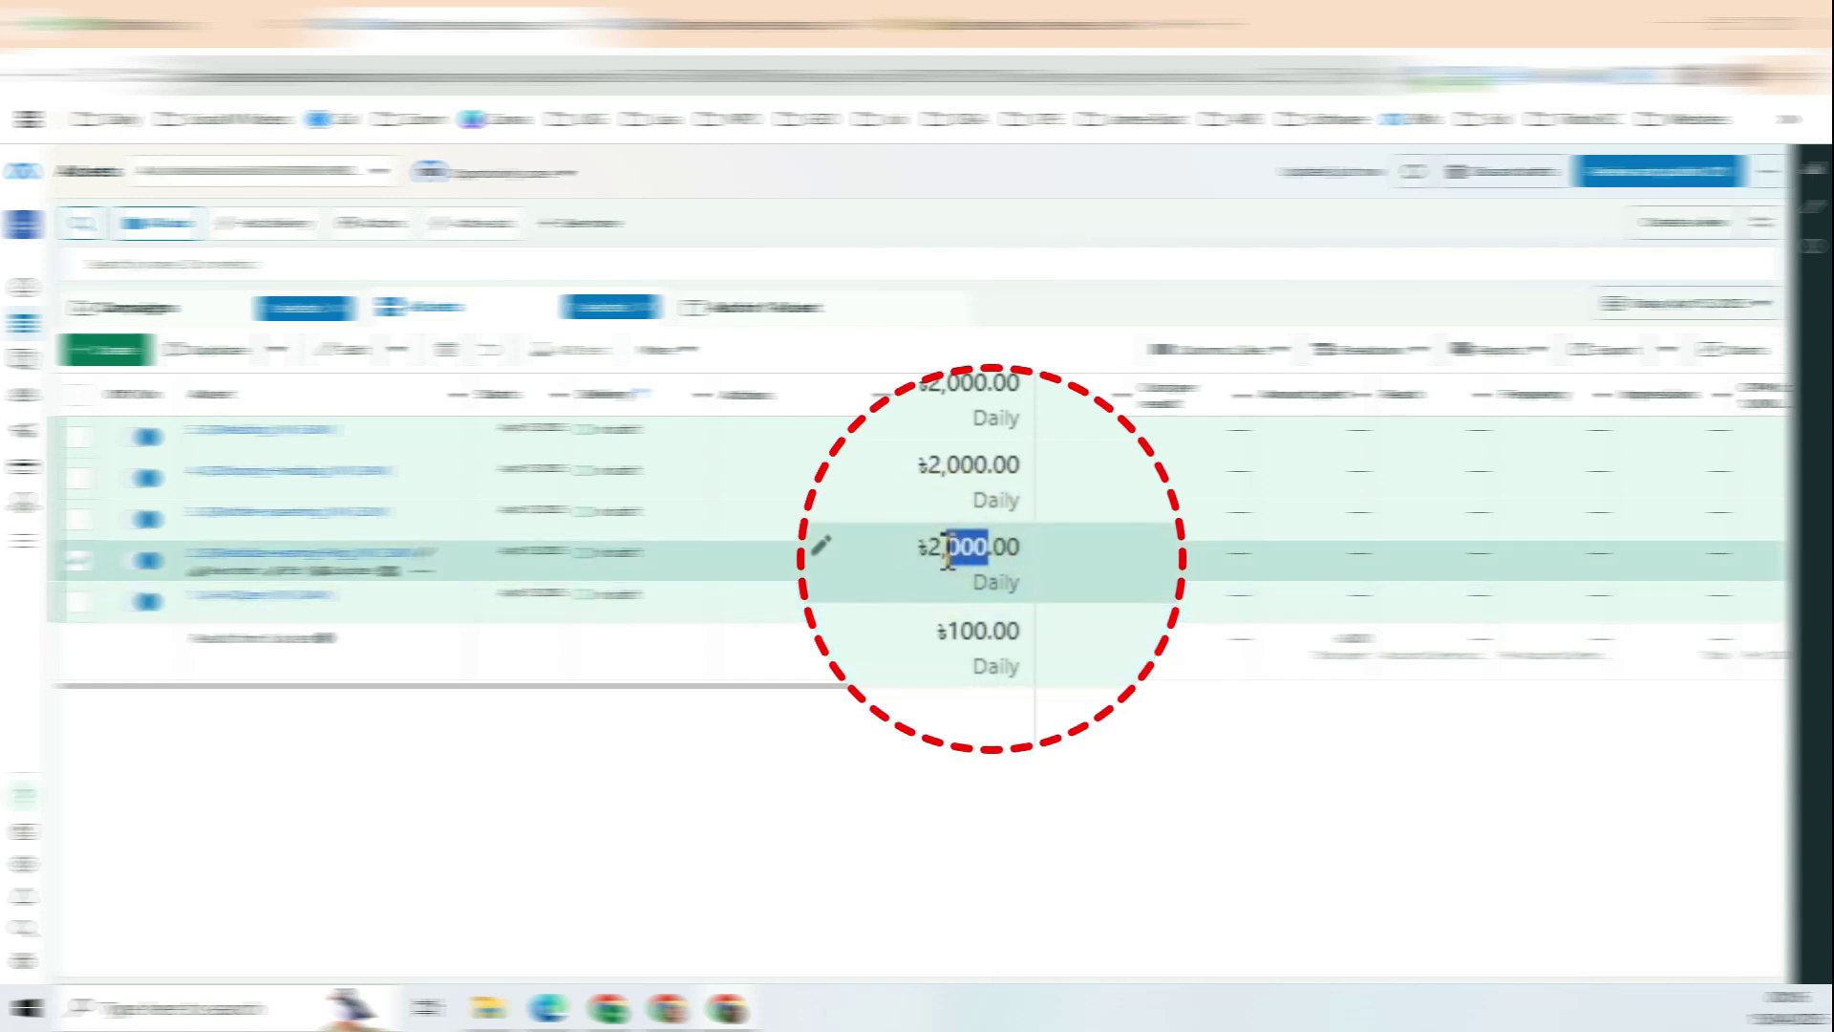
{"action": "left_click", "coordinate": [981, 554]}
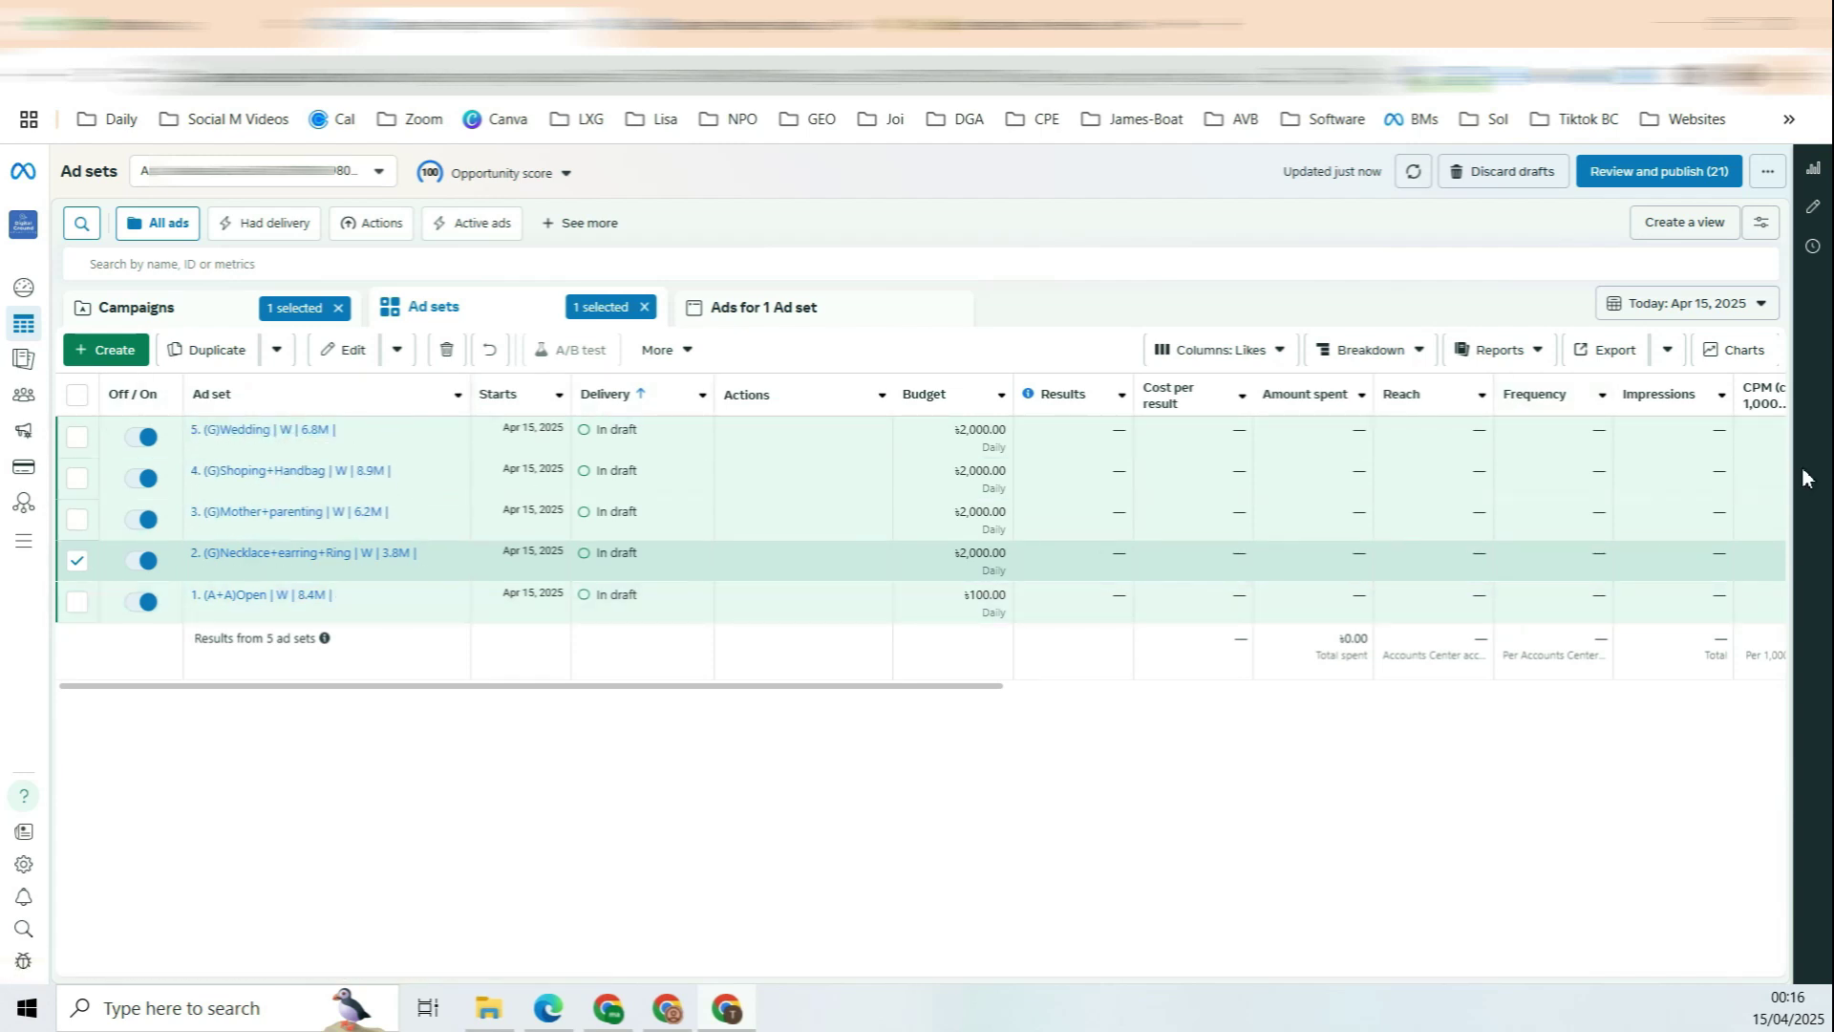
Step: Apply the Performance and clicks column preset, then bring up Customize columns listing 24 columns
{"action": "left_click", "coordinate": [1270, 355]}
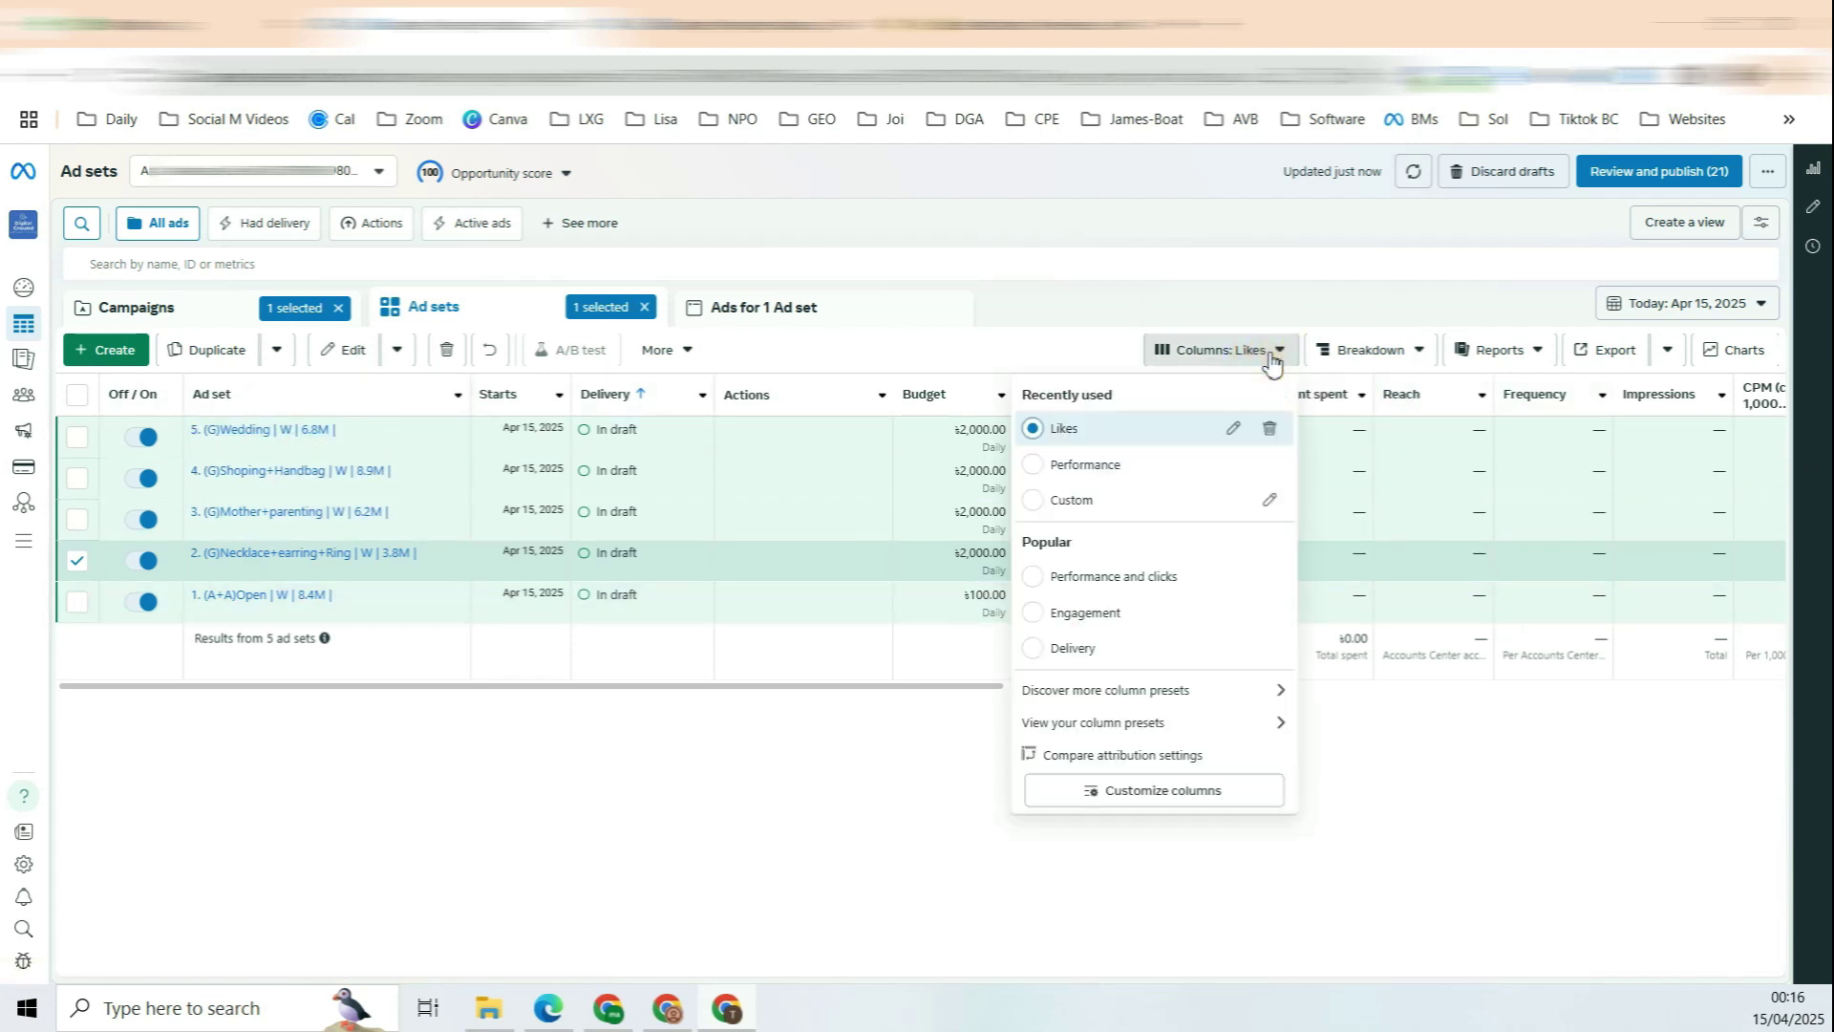
{"action": "left_click", "coordinate": [1283, 353]}
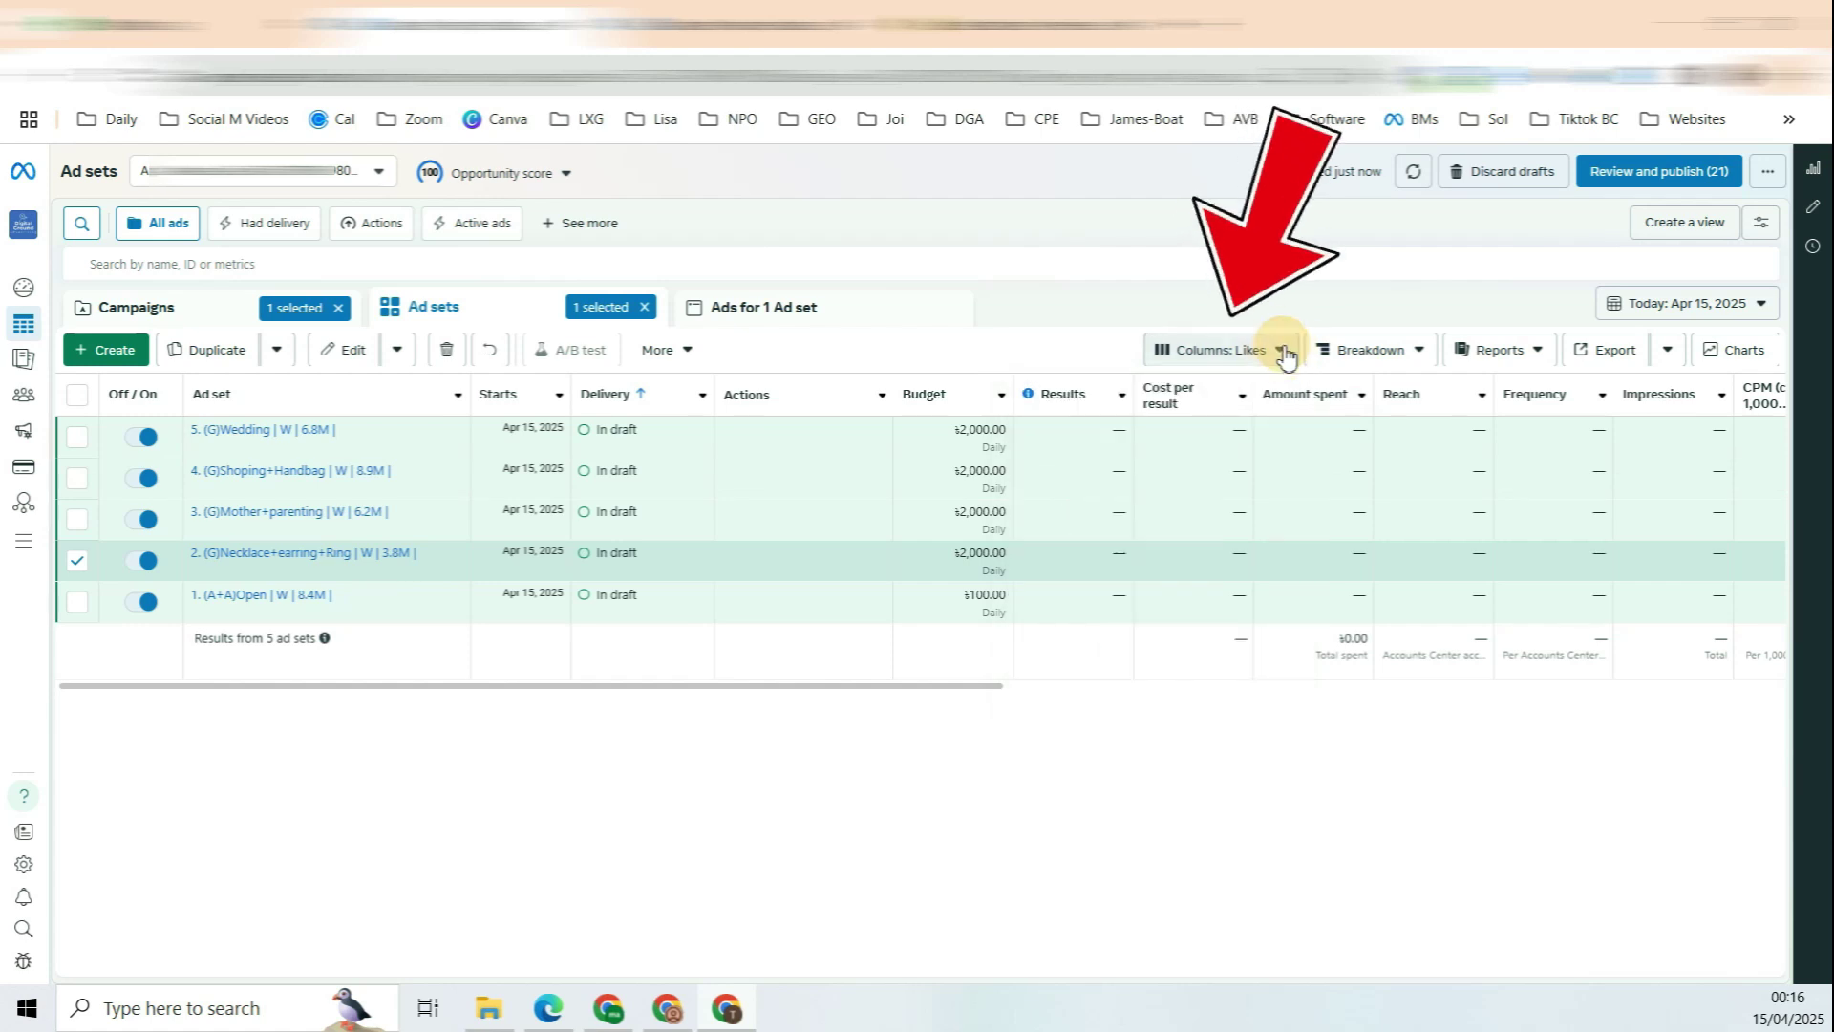
{"action": "left_click", "coordinate": [1284, 356]}
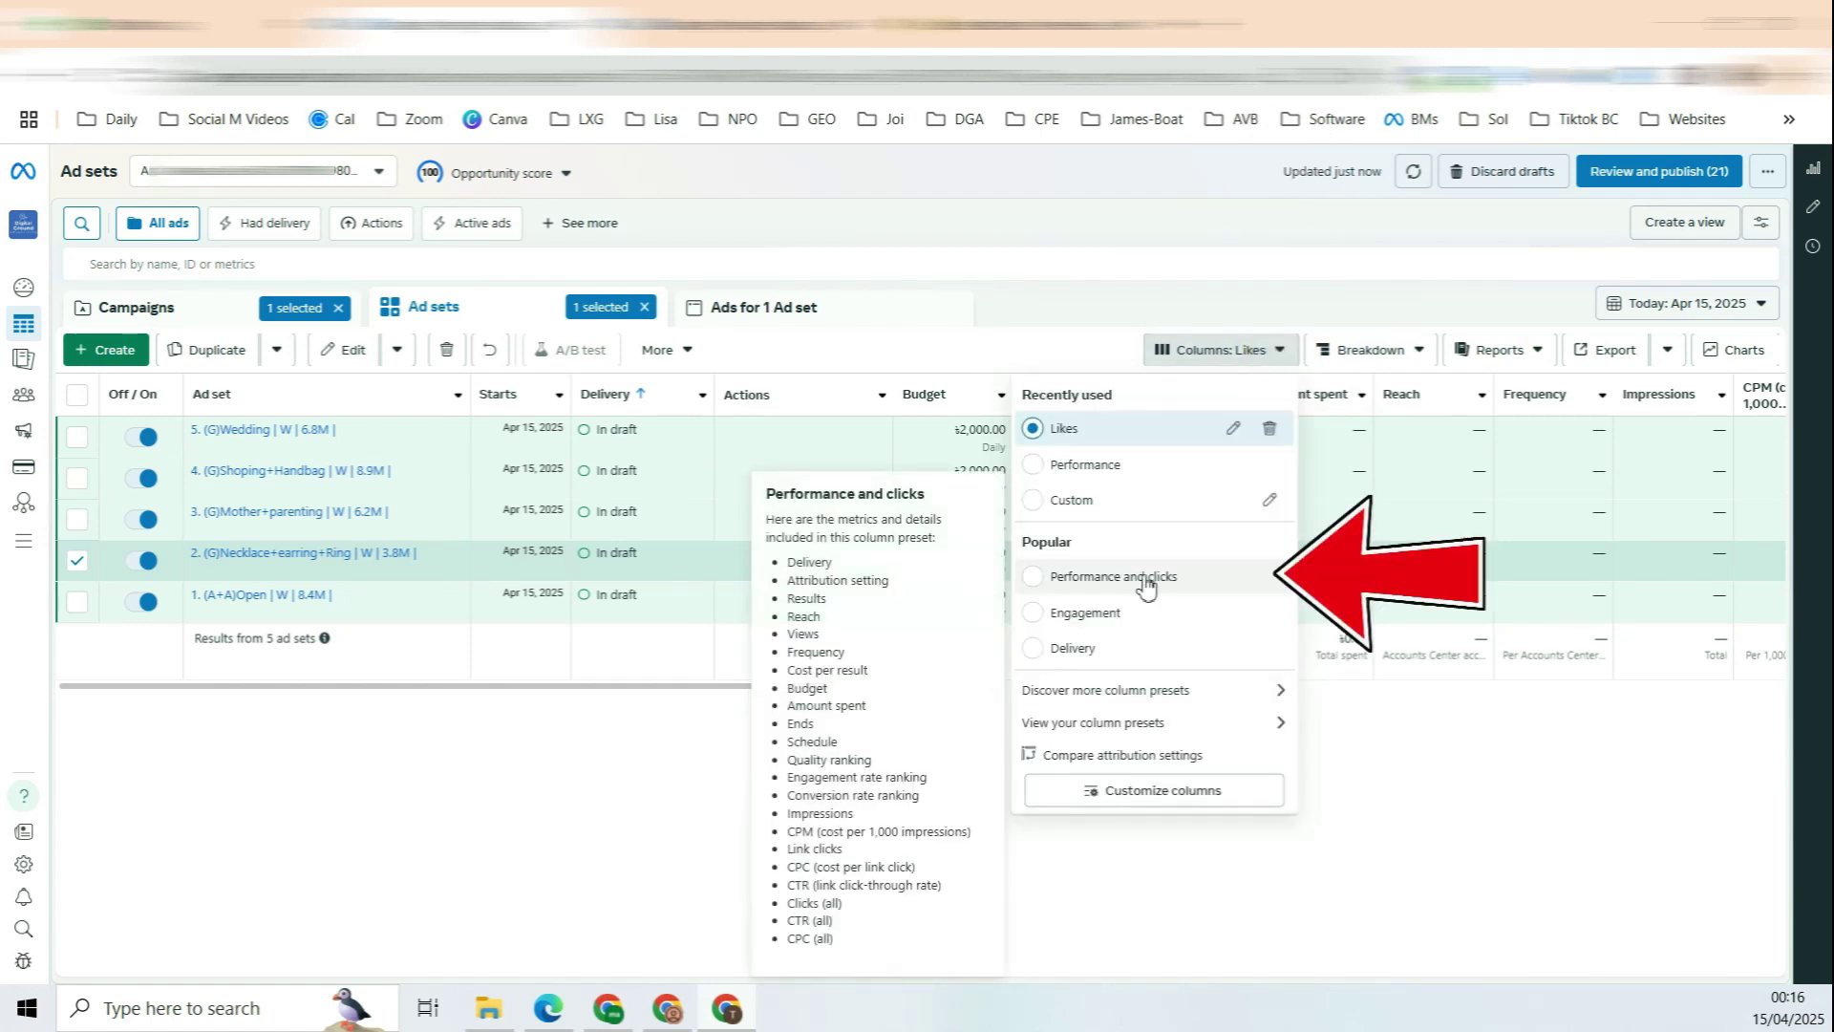
{"action": "left_click", "coordinate": [1146, 583]}
{"action": "left_click", "coordinate": [1280, 354]}
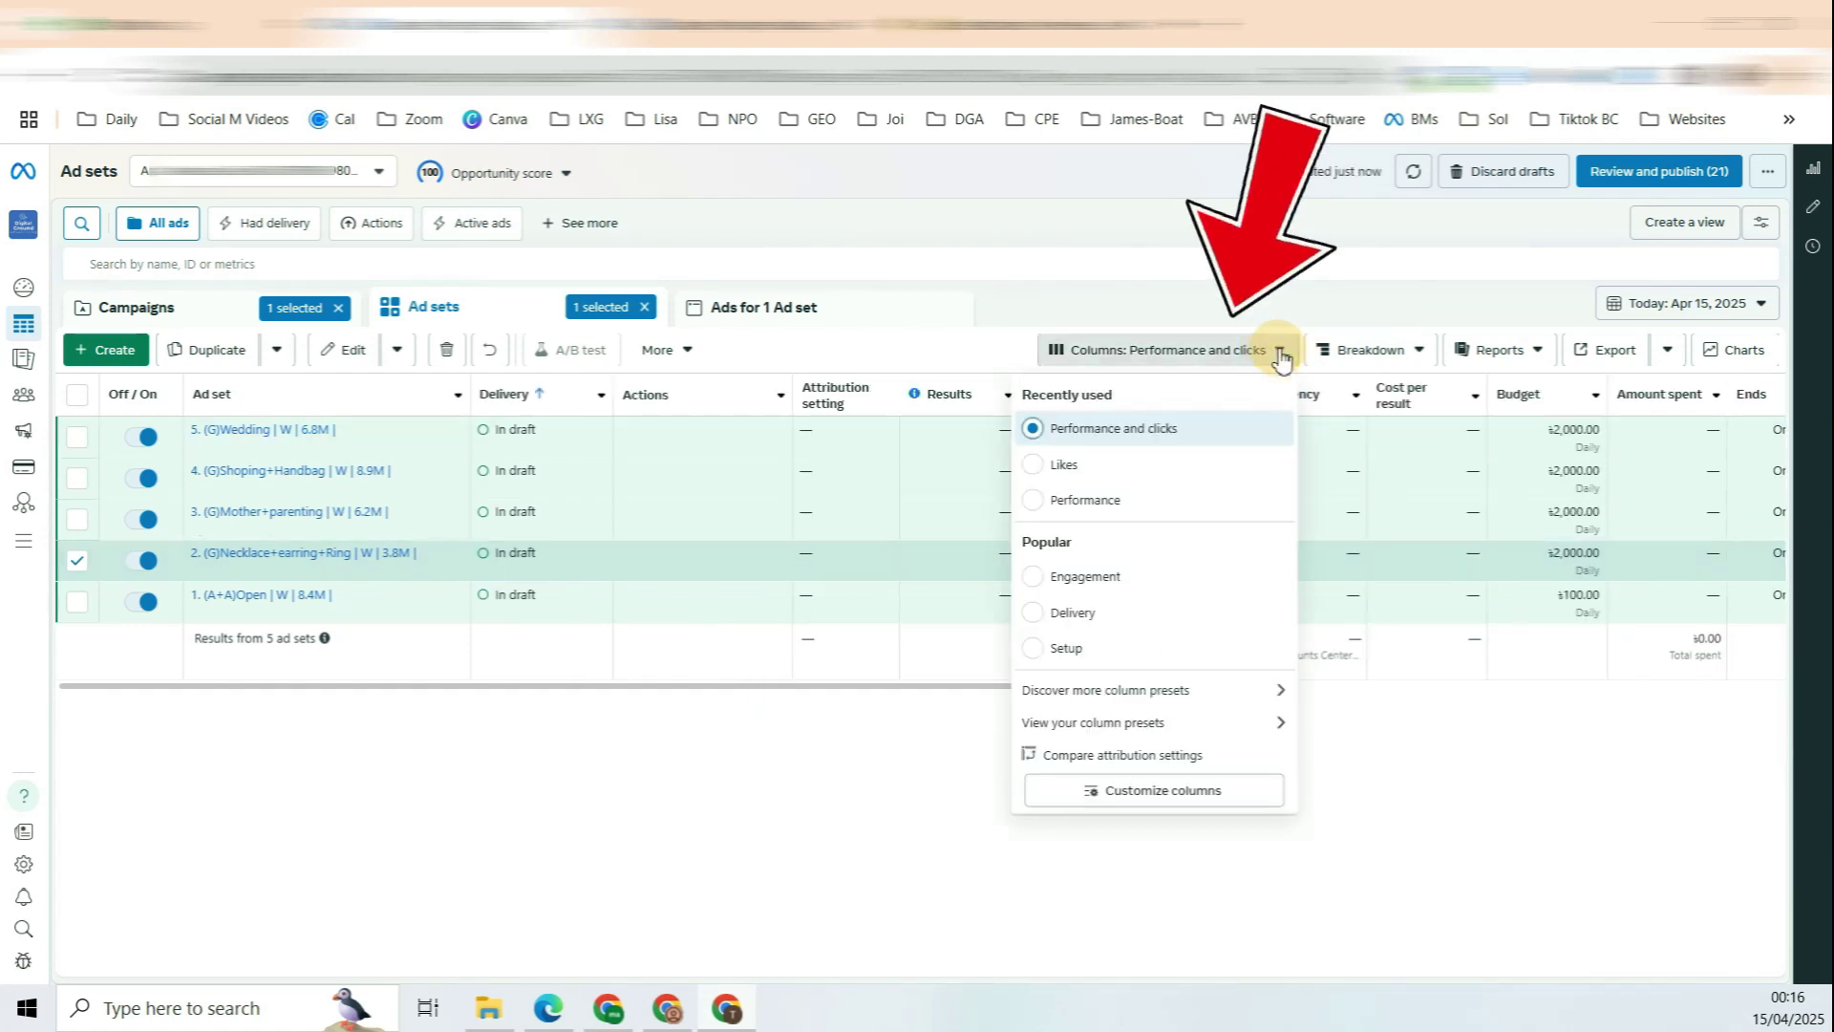
{"action": "left_click", "coordinate": [1164, 790]}
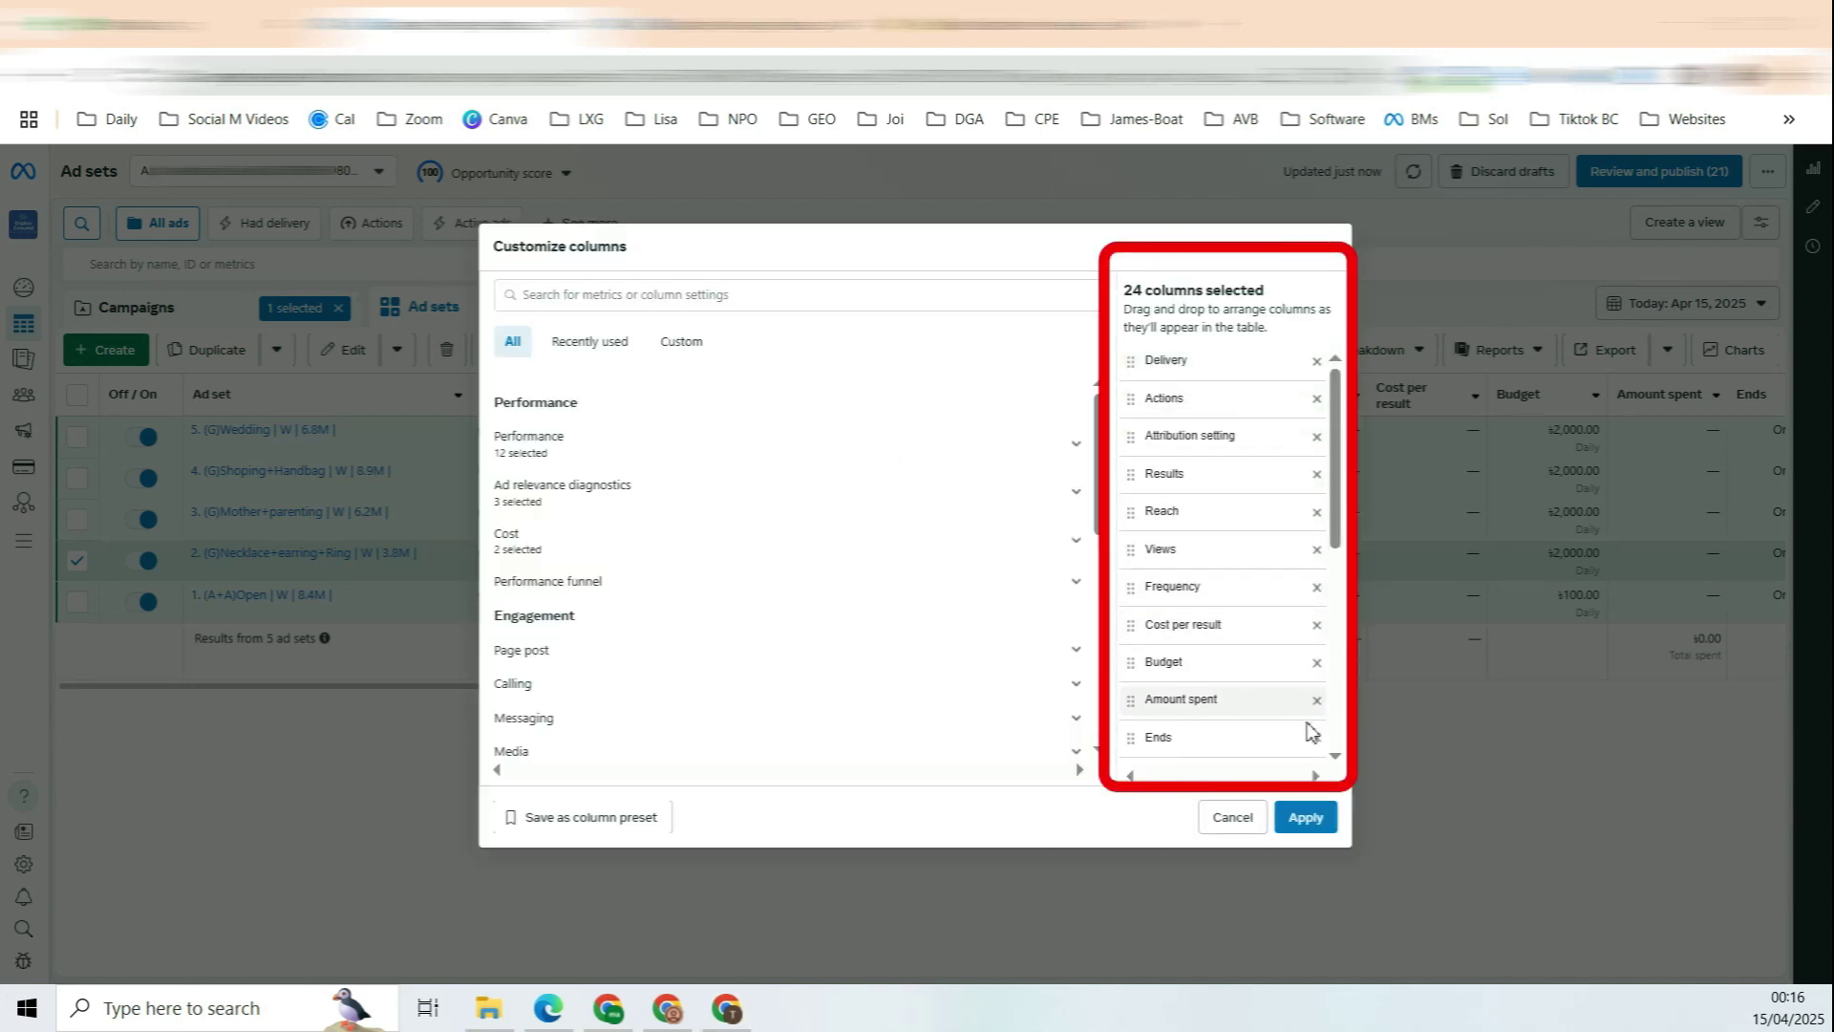
Step: Remove the selected columns and try adding Starts from a 'start' search
{"action": "left_click", "coordinate": [1316, 360]}
{"action": "left_click", "coordinate": [1316, 360]}
{"action": "left_click", "coordinate": [1316, 360]}
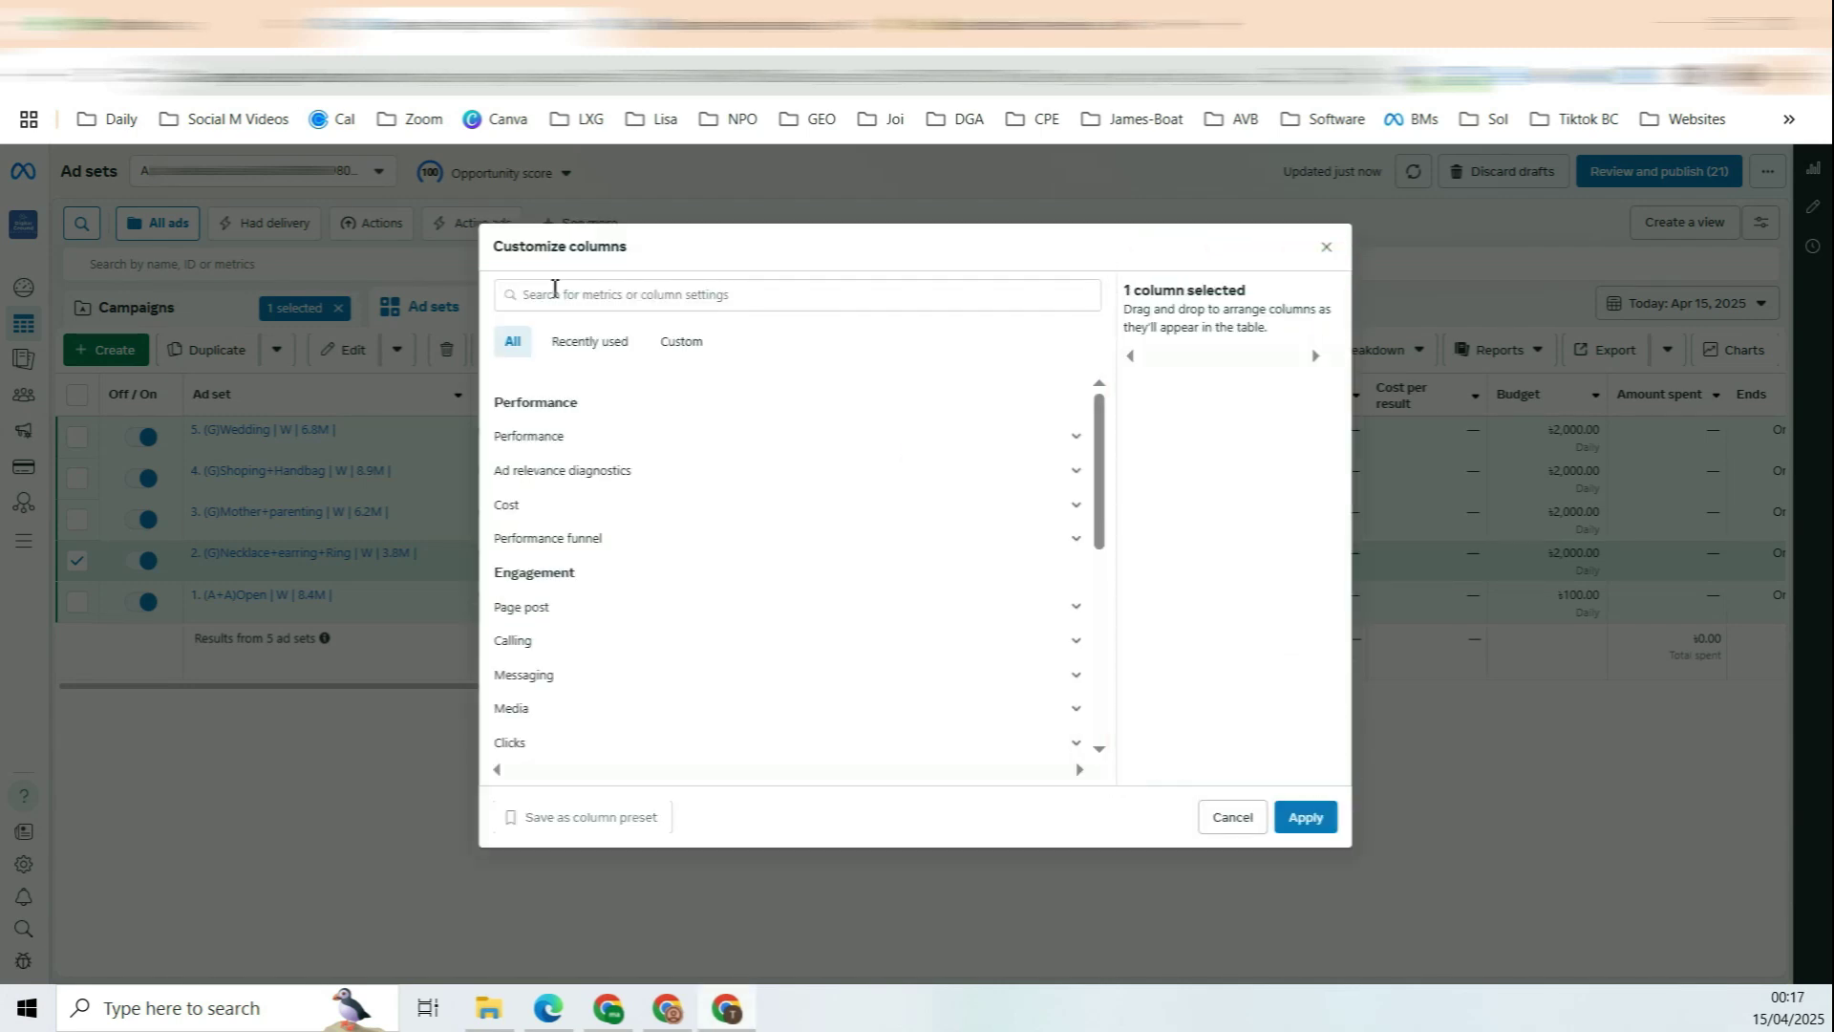
{"action": "left_click", "coordinate": [655, 296]}
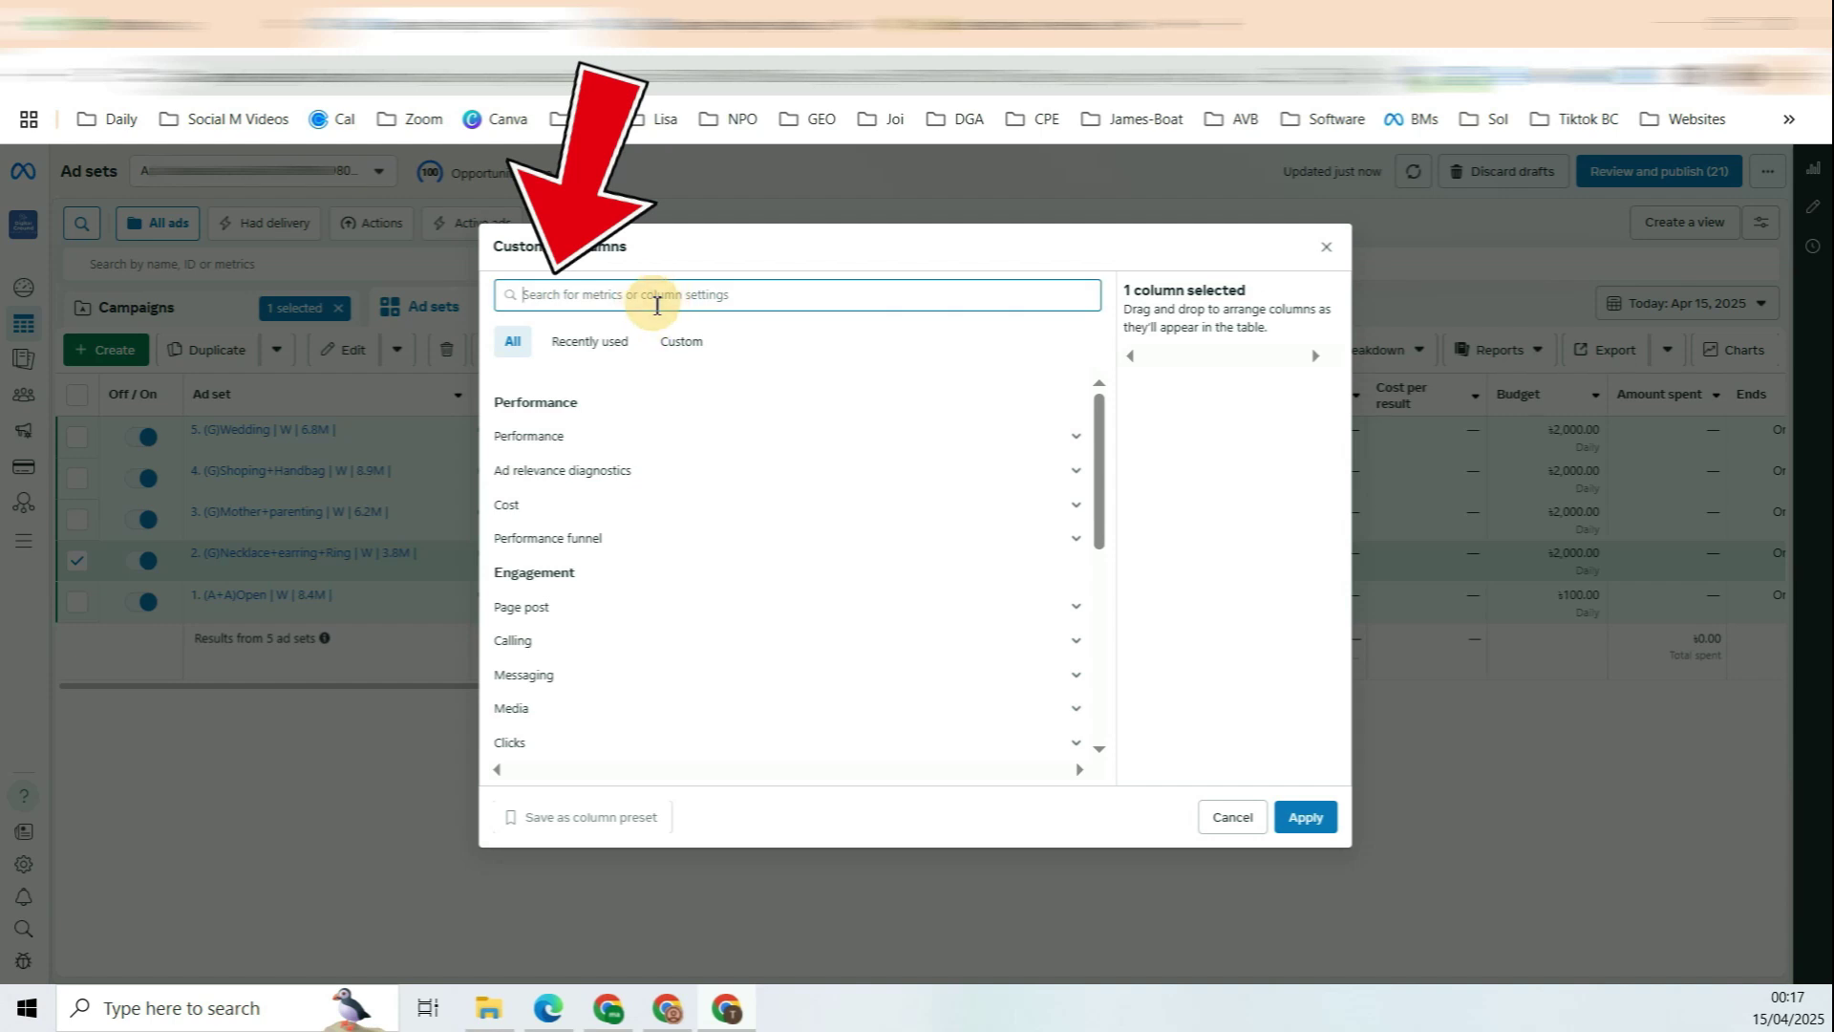
{"action": "type", "text": "start"}
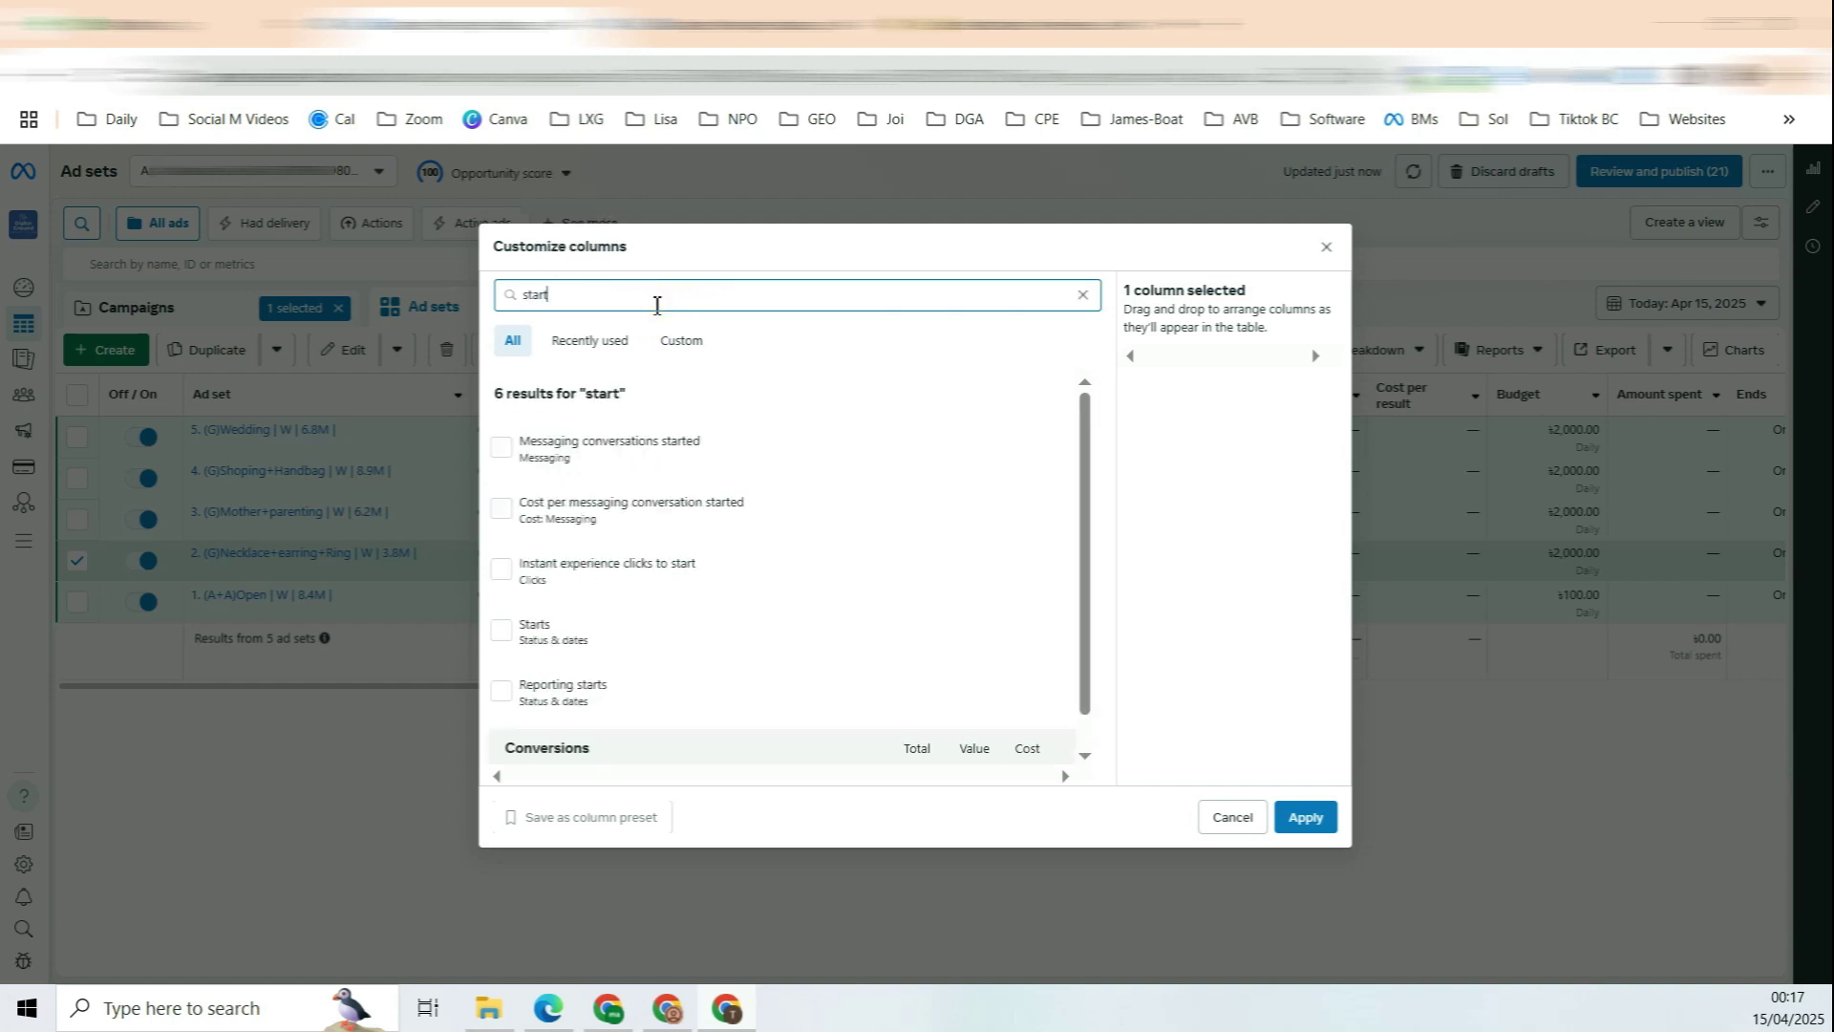
{"action": "left_click", "coordinate": [539, 634]}
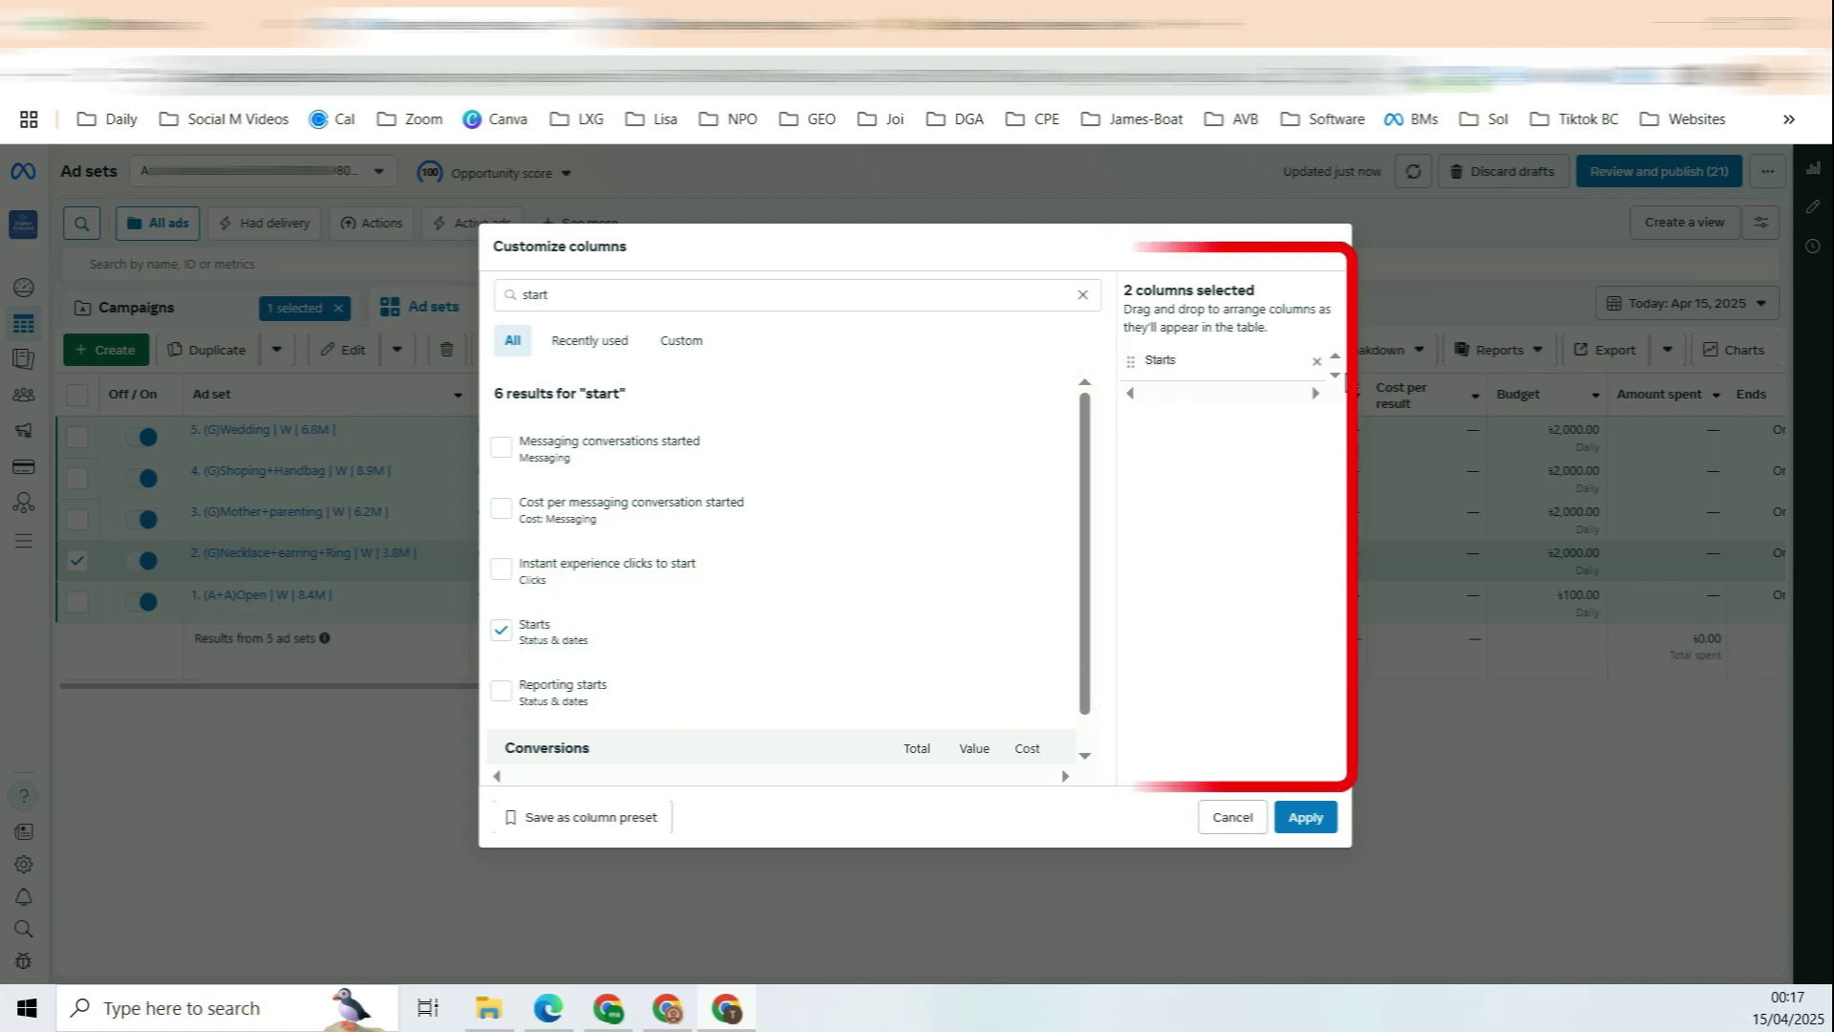
{"action": "left_click", "coordinate": [1317, 363]}
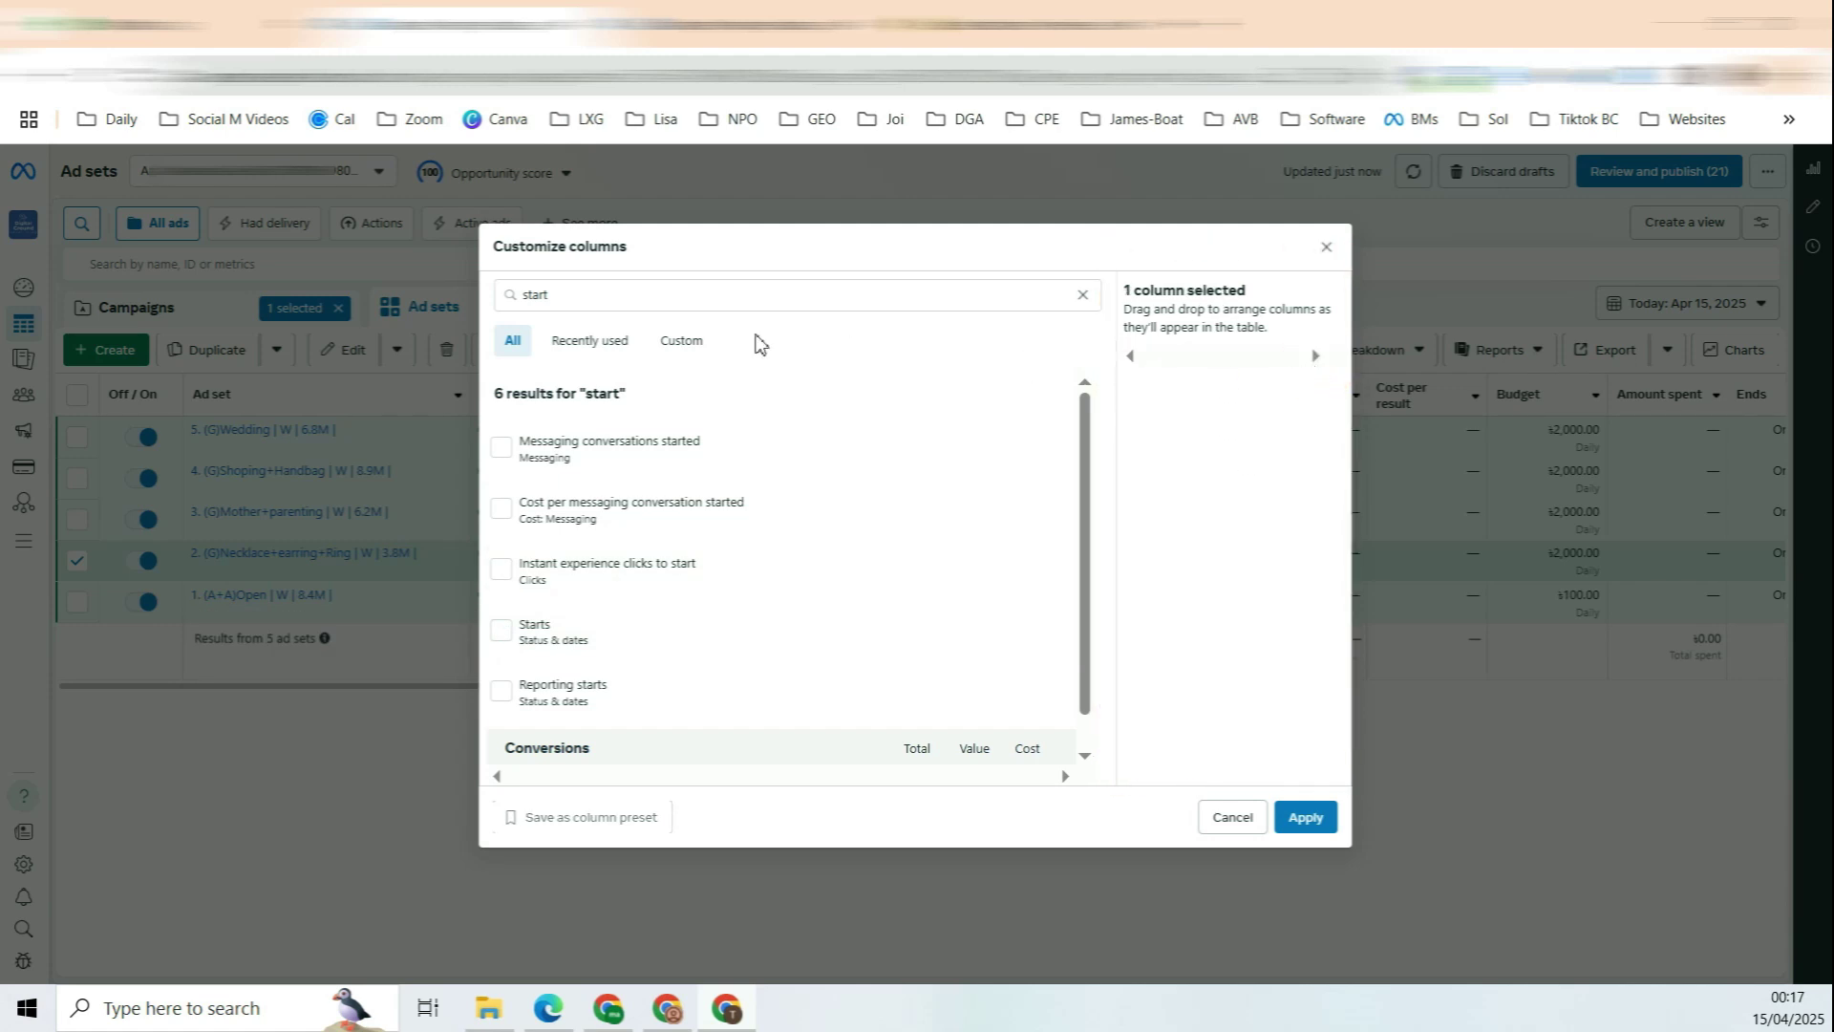
Step: Re-add the Starts column, then search 'deliver' and add Delivery
{"action": "left_click", "coordinate": [591, 303]}
{"action": "double_click", "coordinate": [512, 294]}
{"action": "left_click", "coordinate": [570, 291]}
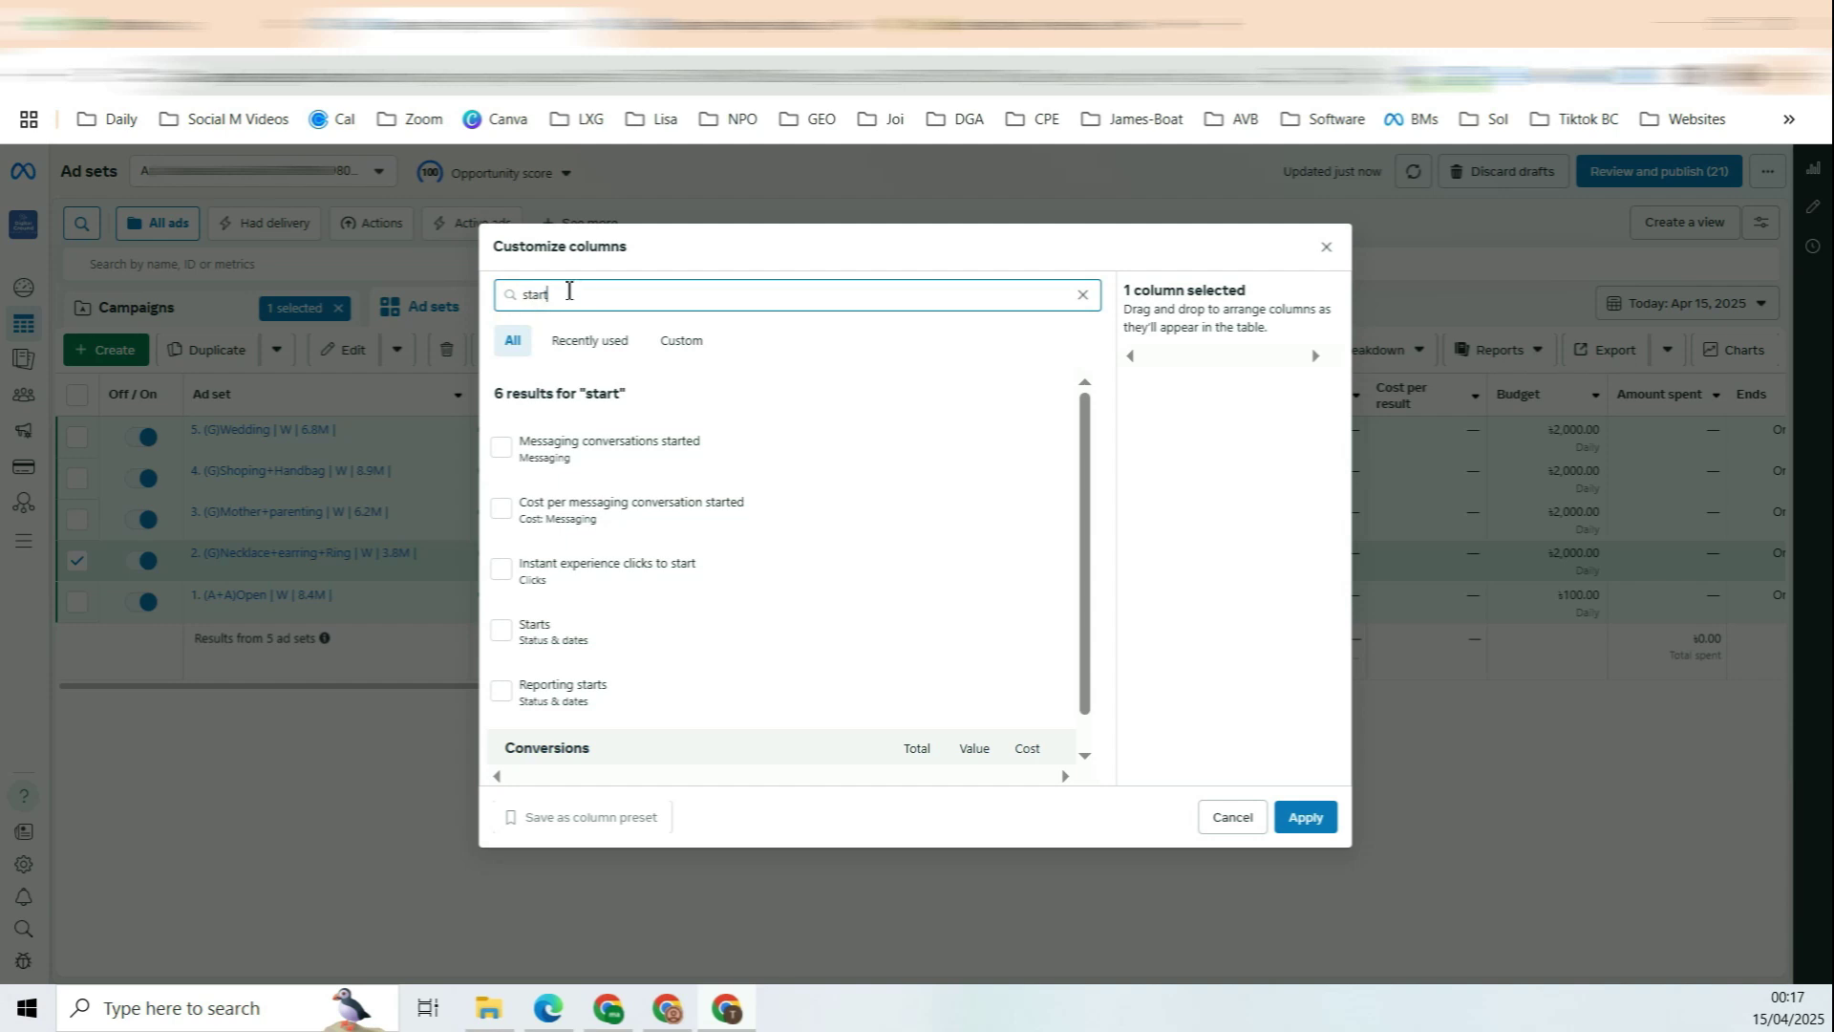
{"action": "left_click", "coordinate": [534, 638]}
{"action": "double_click", "coordinate": [634, 294]}
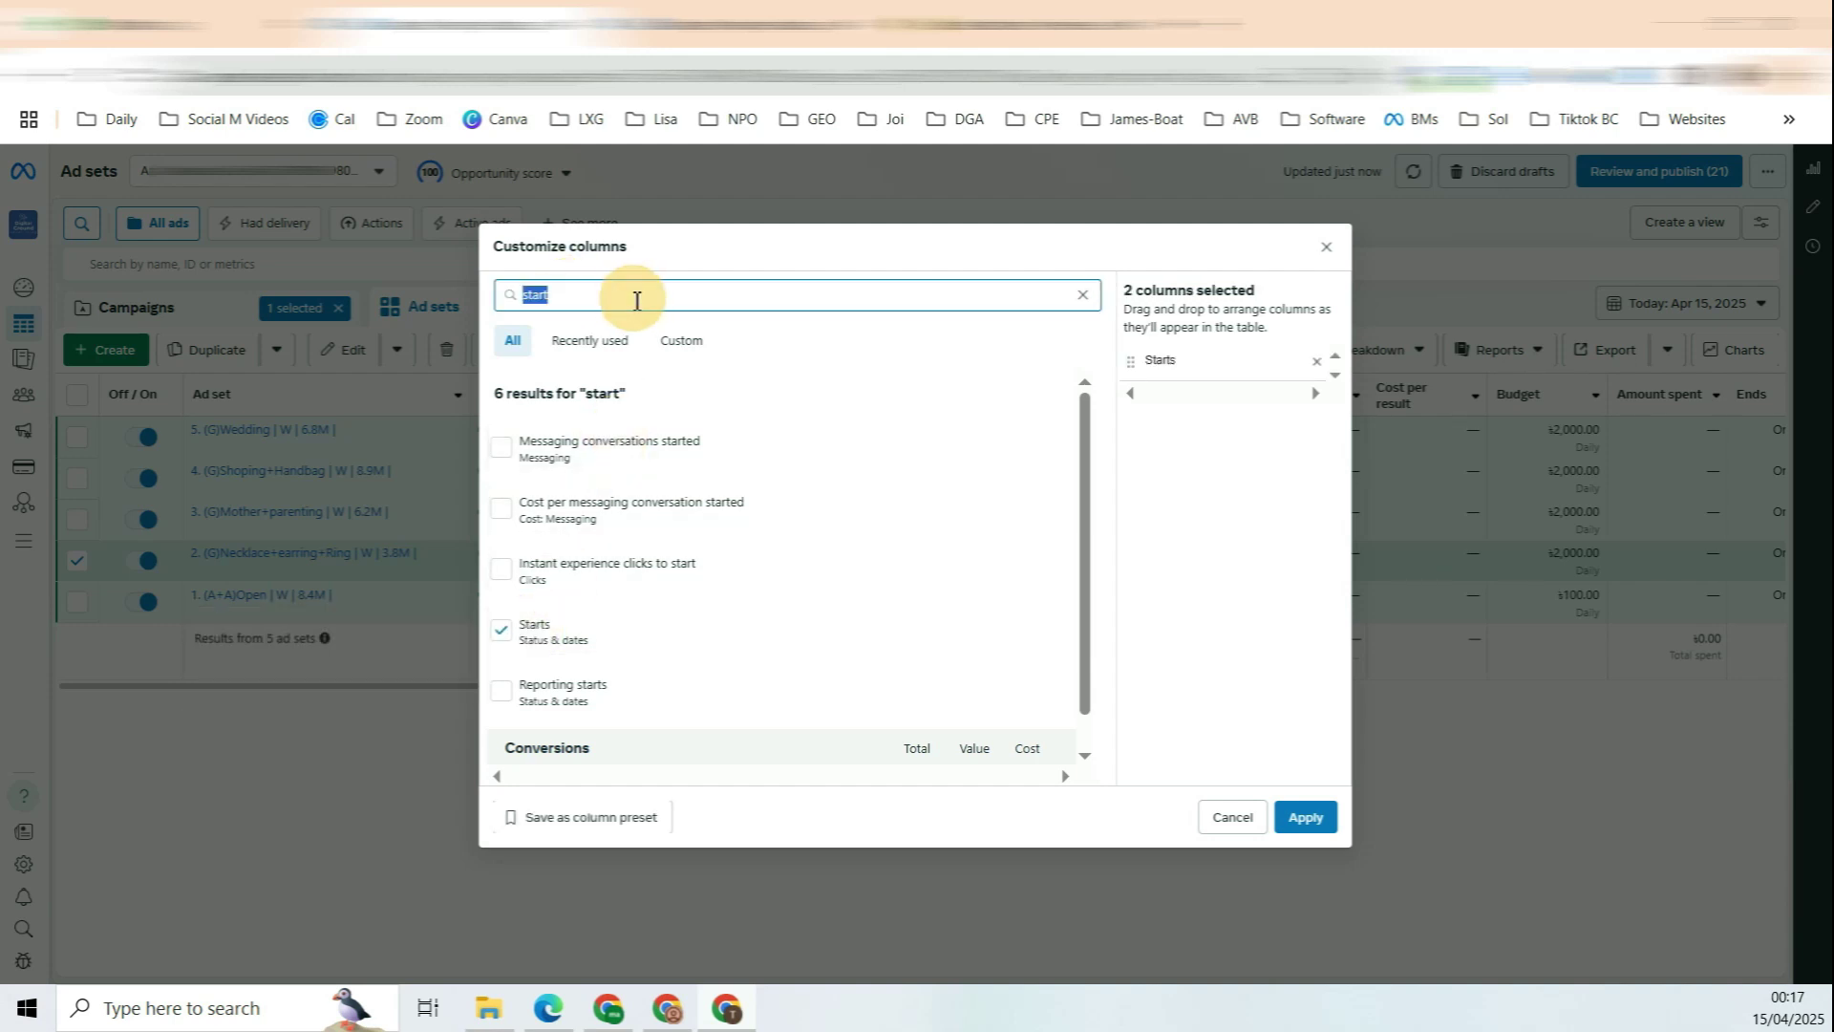
{"action": "type", "text": "deliver"}
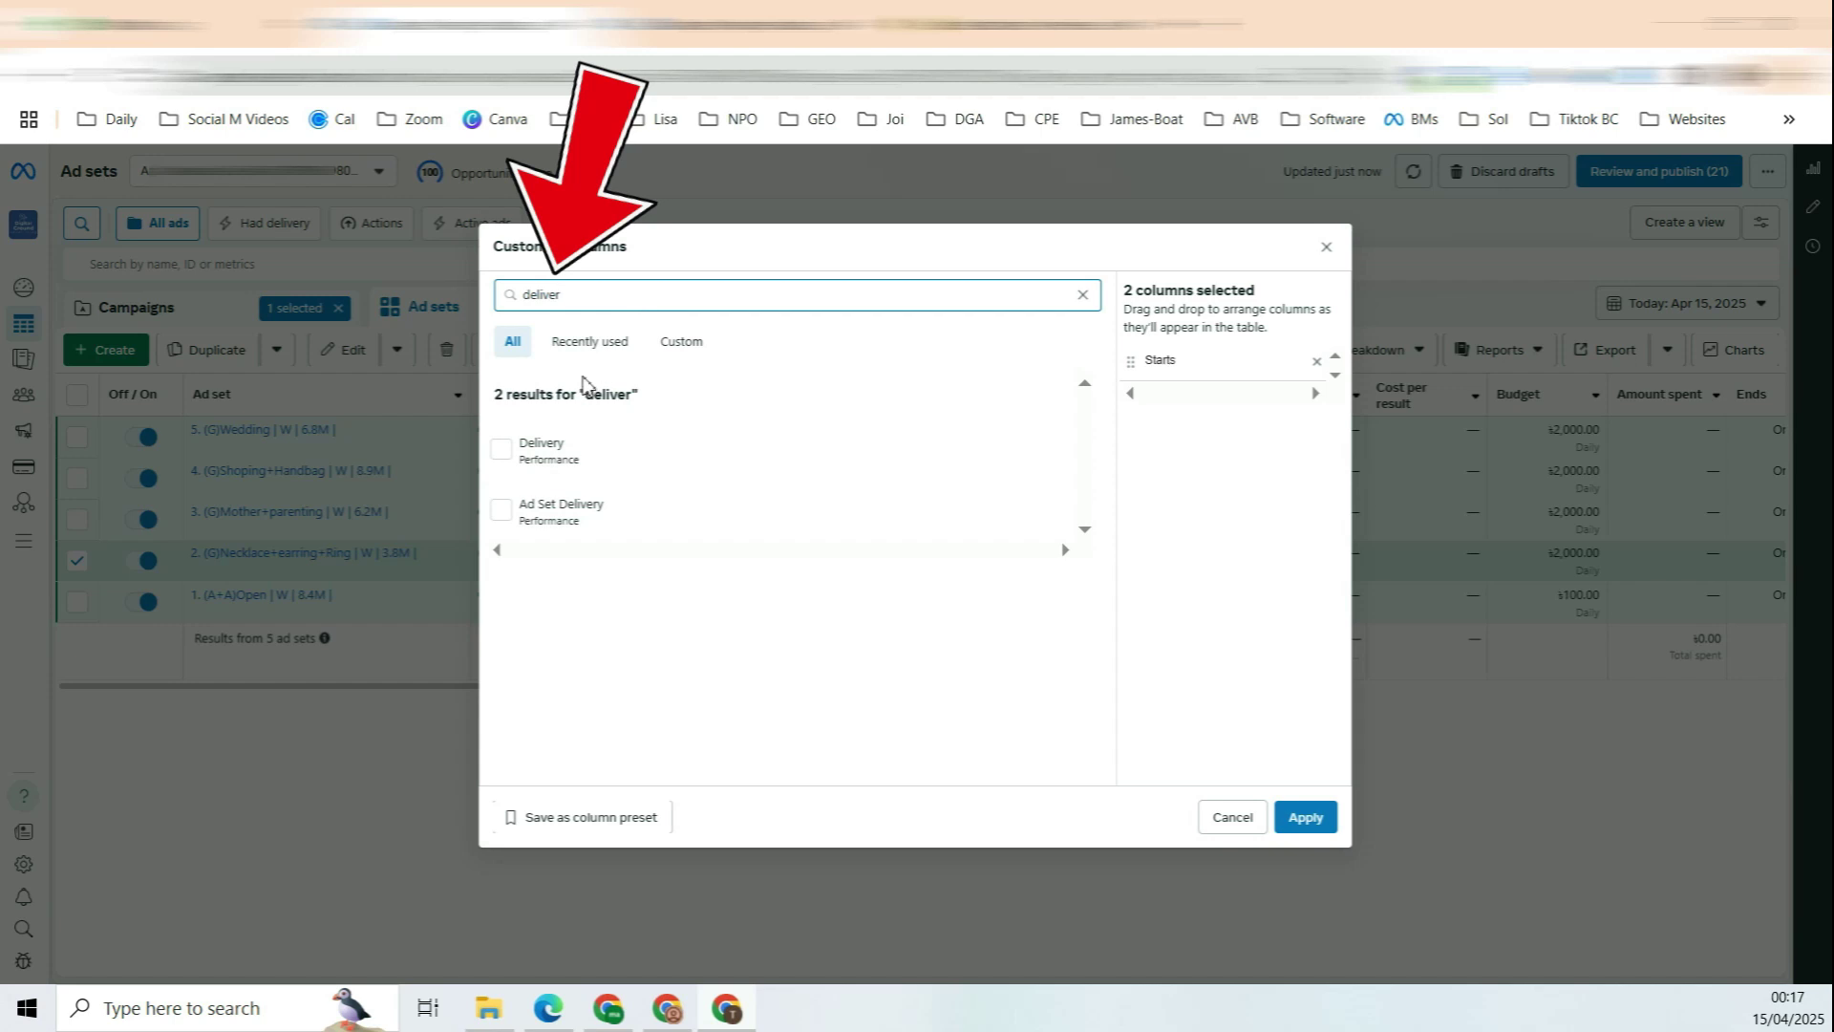
{"action": "left_click", "coordinate": [586, 455]}
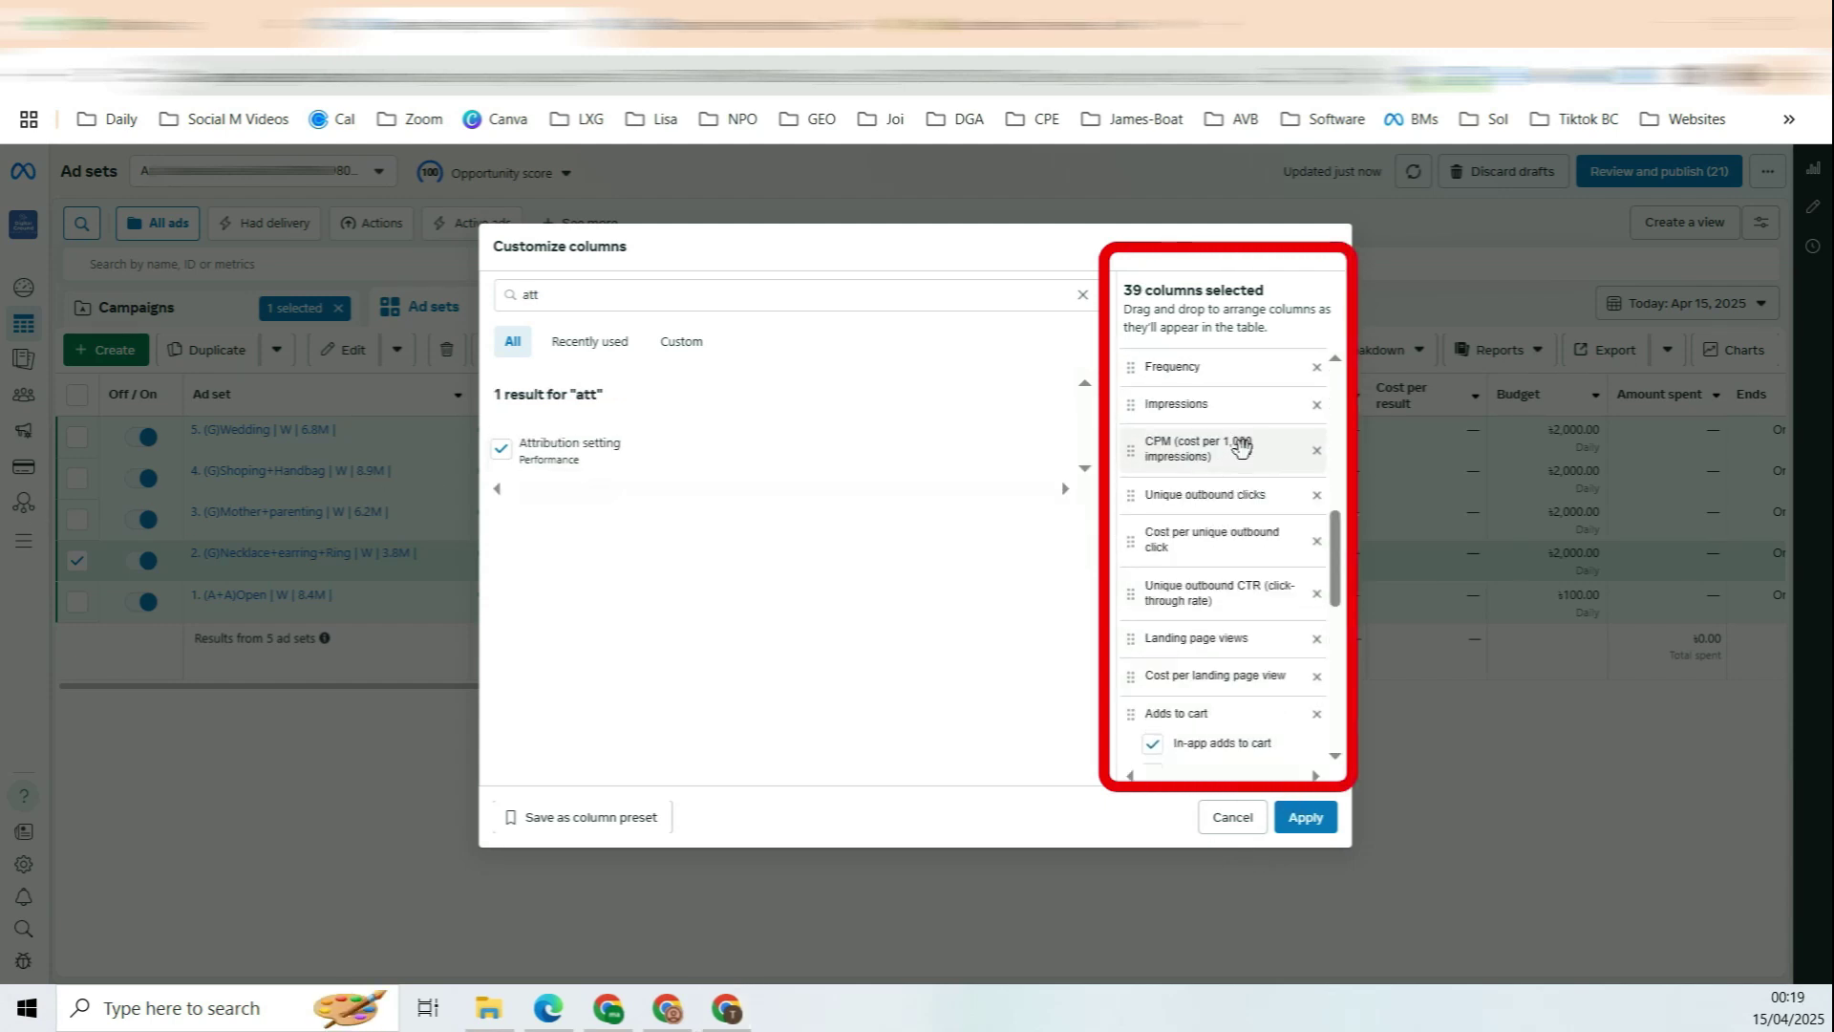
Step: Drop the Website and In-app purchase ROAS and four purchase conversion value columns
{"action": "scroll", "coordinate": [1242, 430], "scroll_direction": "up", "scroll_amount": 5}
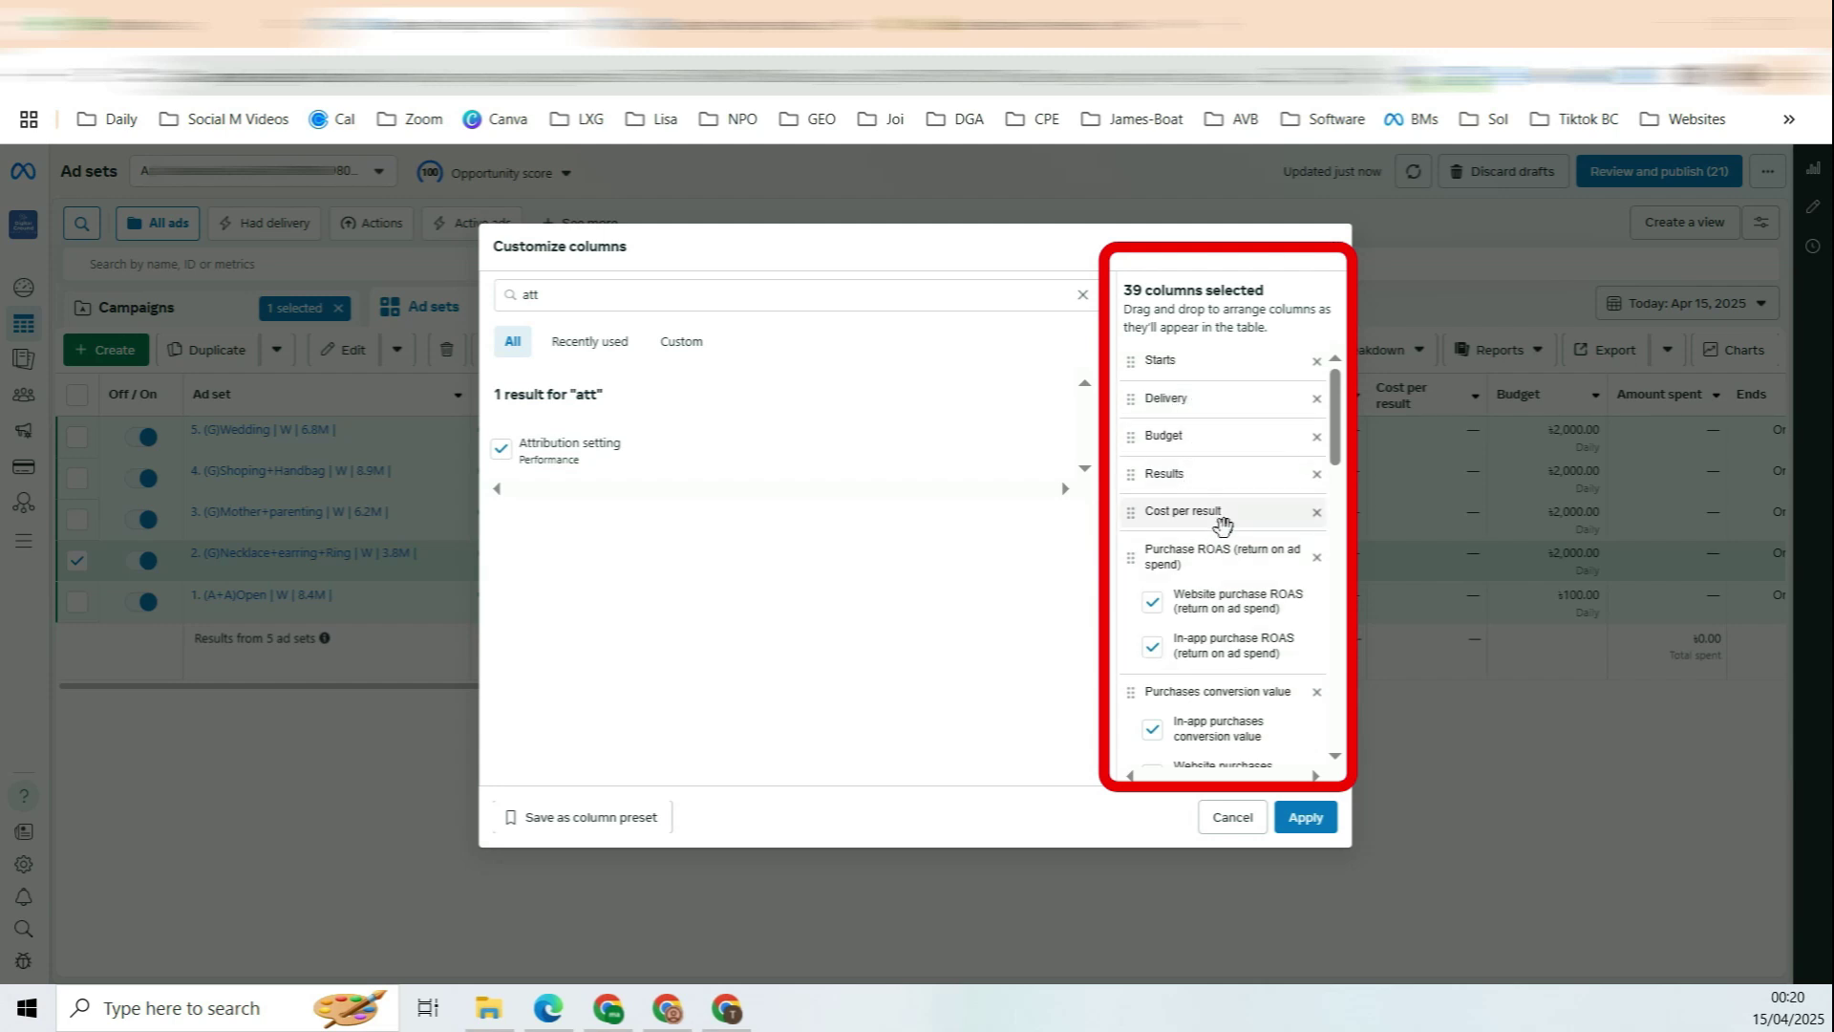
{"action": "scroll", "coordinate": [1246, 545], "scroll_direction": "down", "scroll_amount": 2}
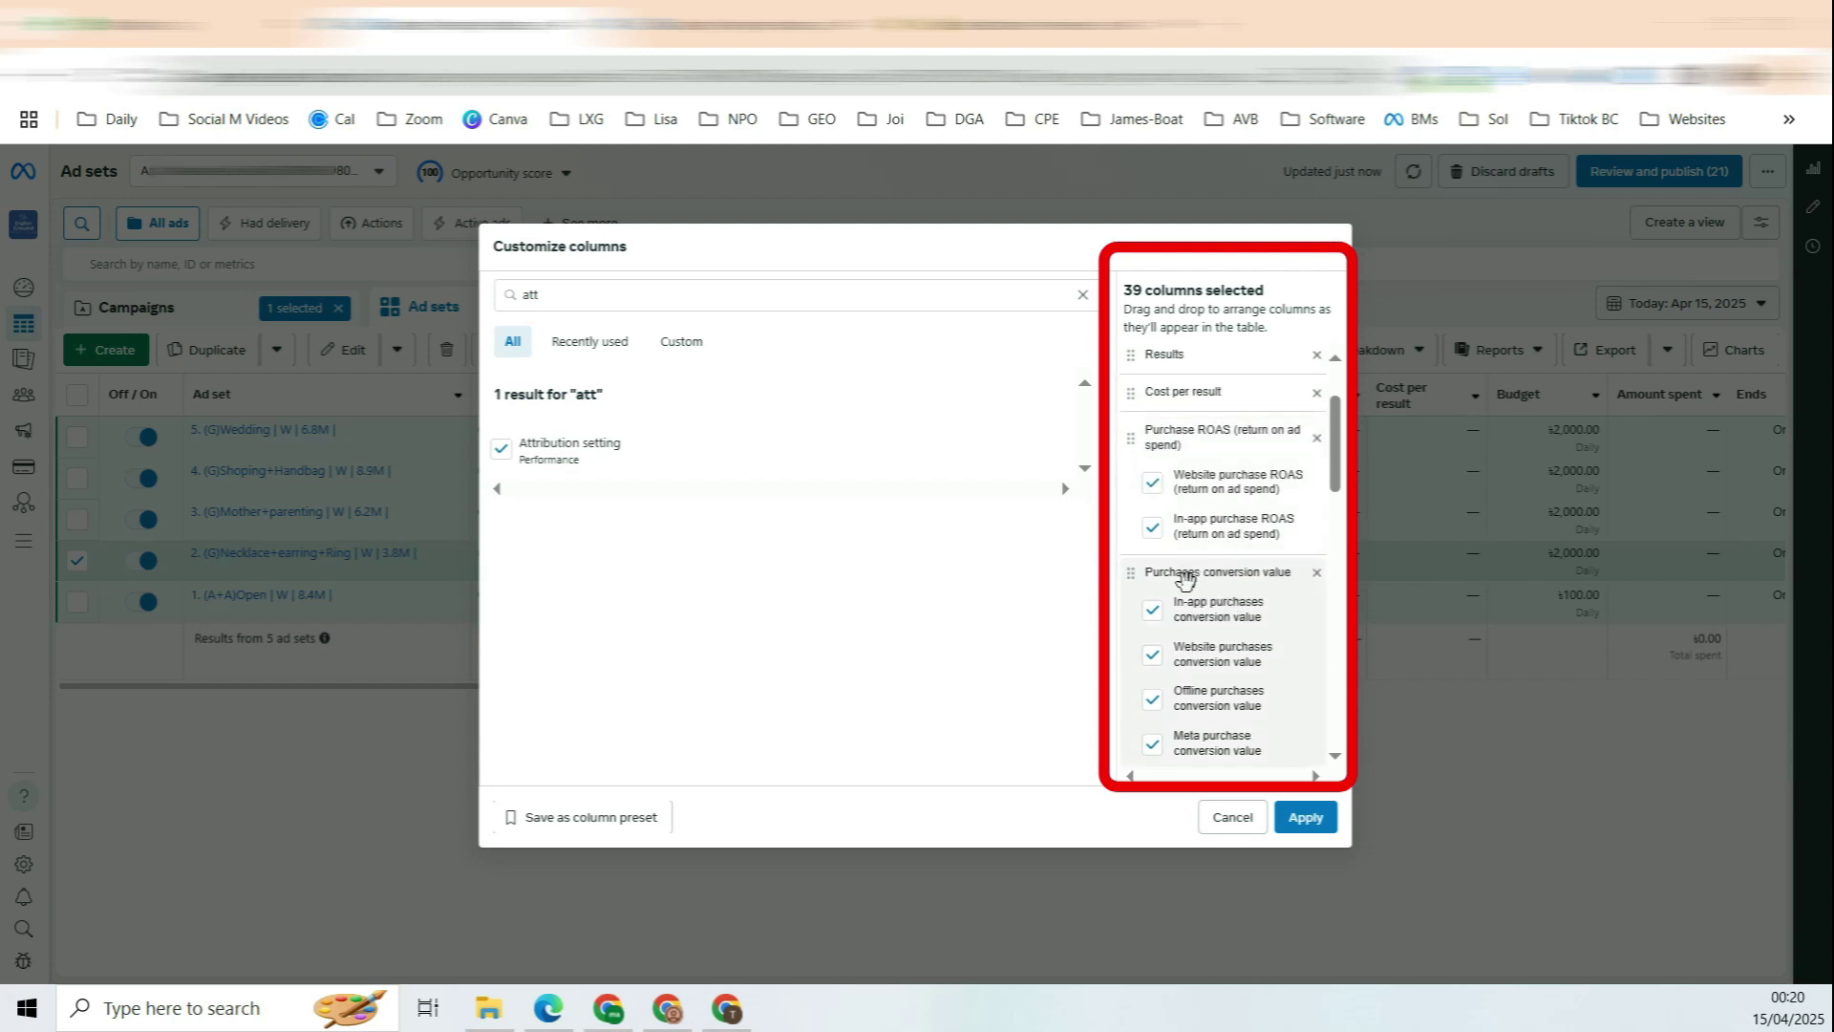
{"action": "left_click", "coordinate": [1152, 481]}
{"action": "left_click", "coordinate": [1152, 527]}
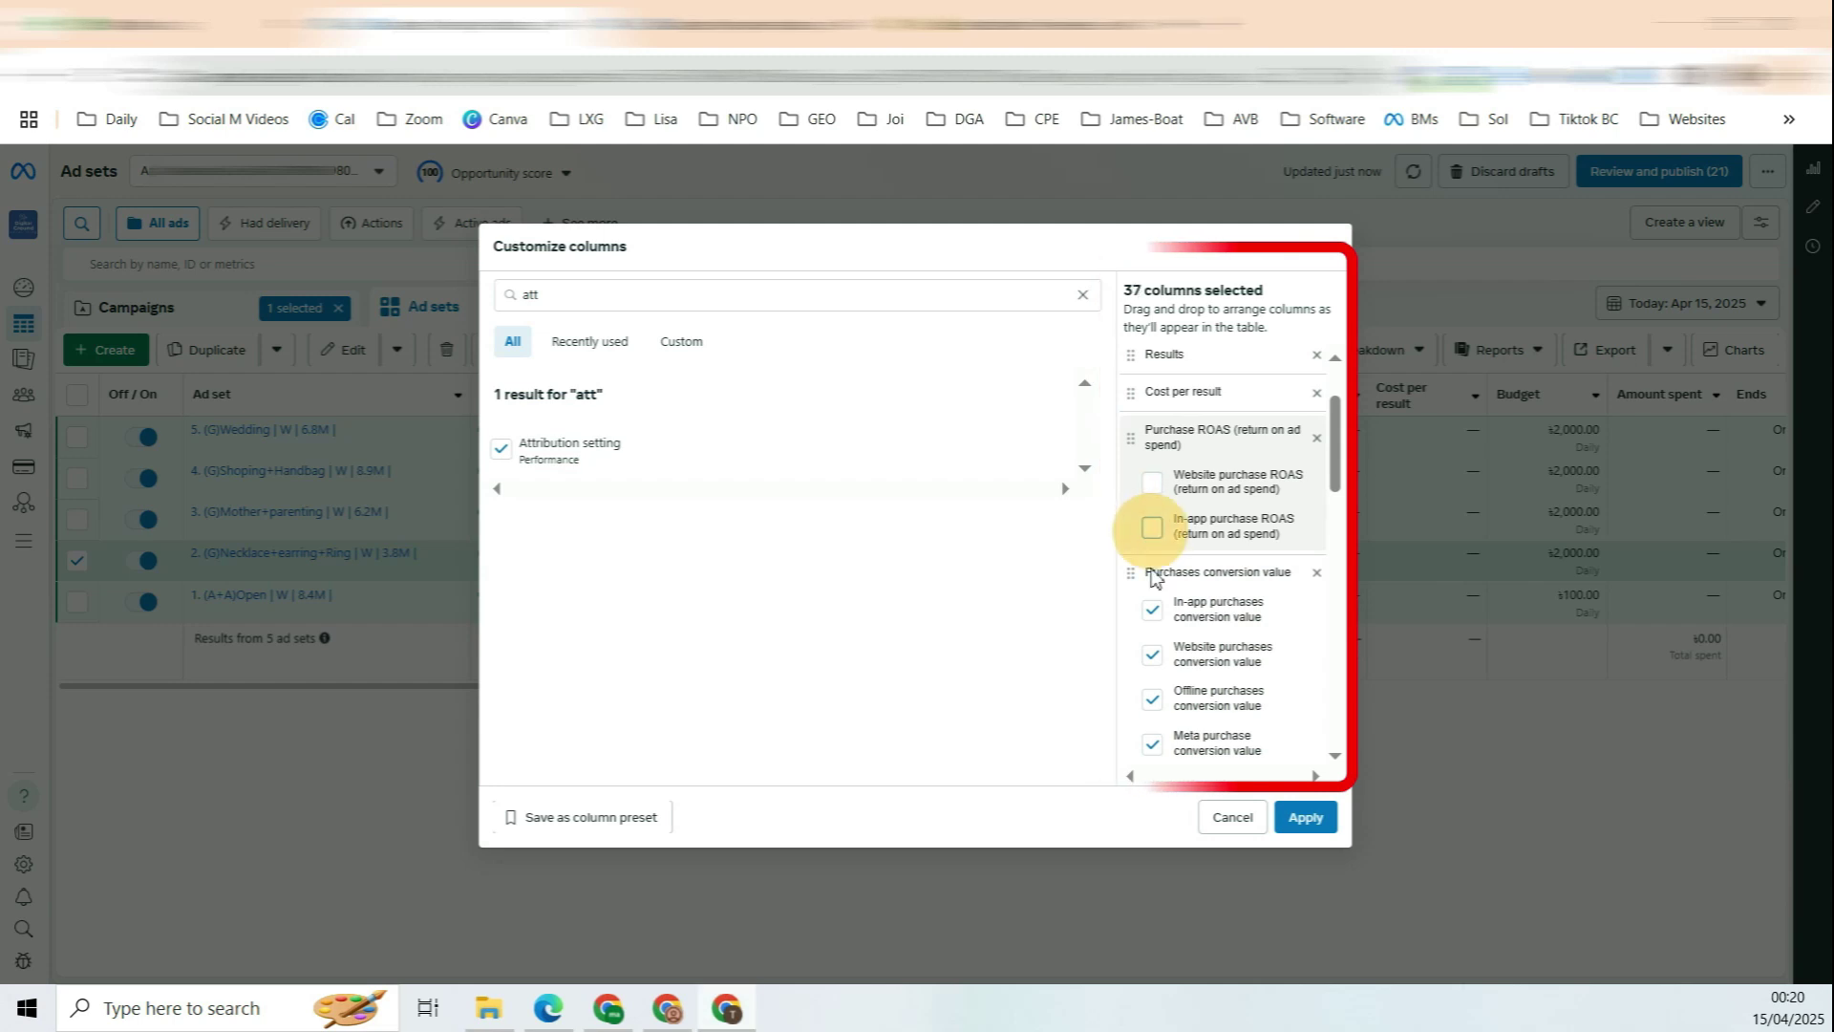
{"action": "left_click", "coordinate": [1152, 611]}
{"action": "left_click", "coordinate": [1152, 655]}
{"action": "left_click", "coordinate": [1152, 699]}
{"action": "left_click", "coordinate": [1152, 743]}
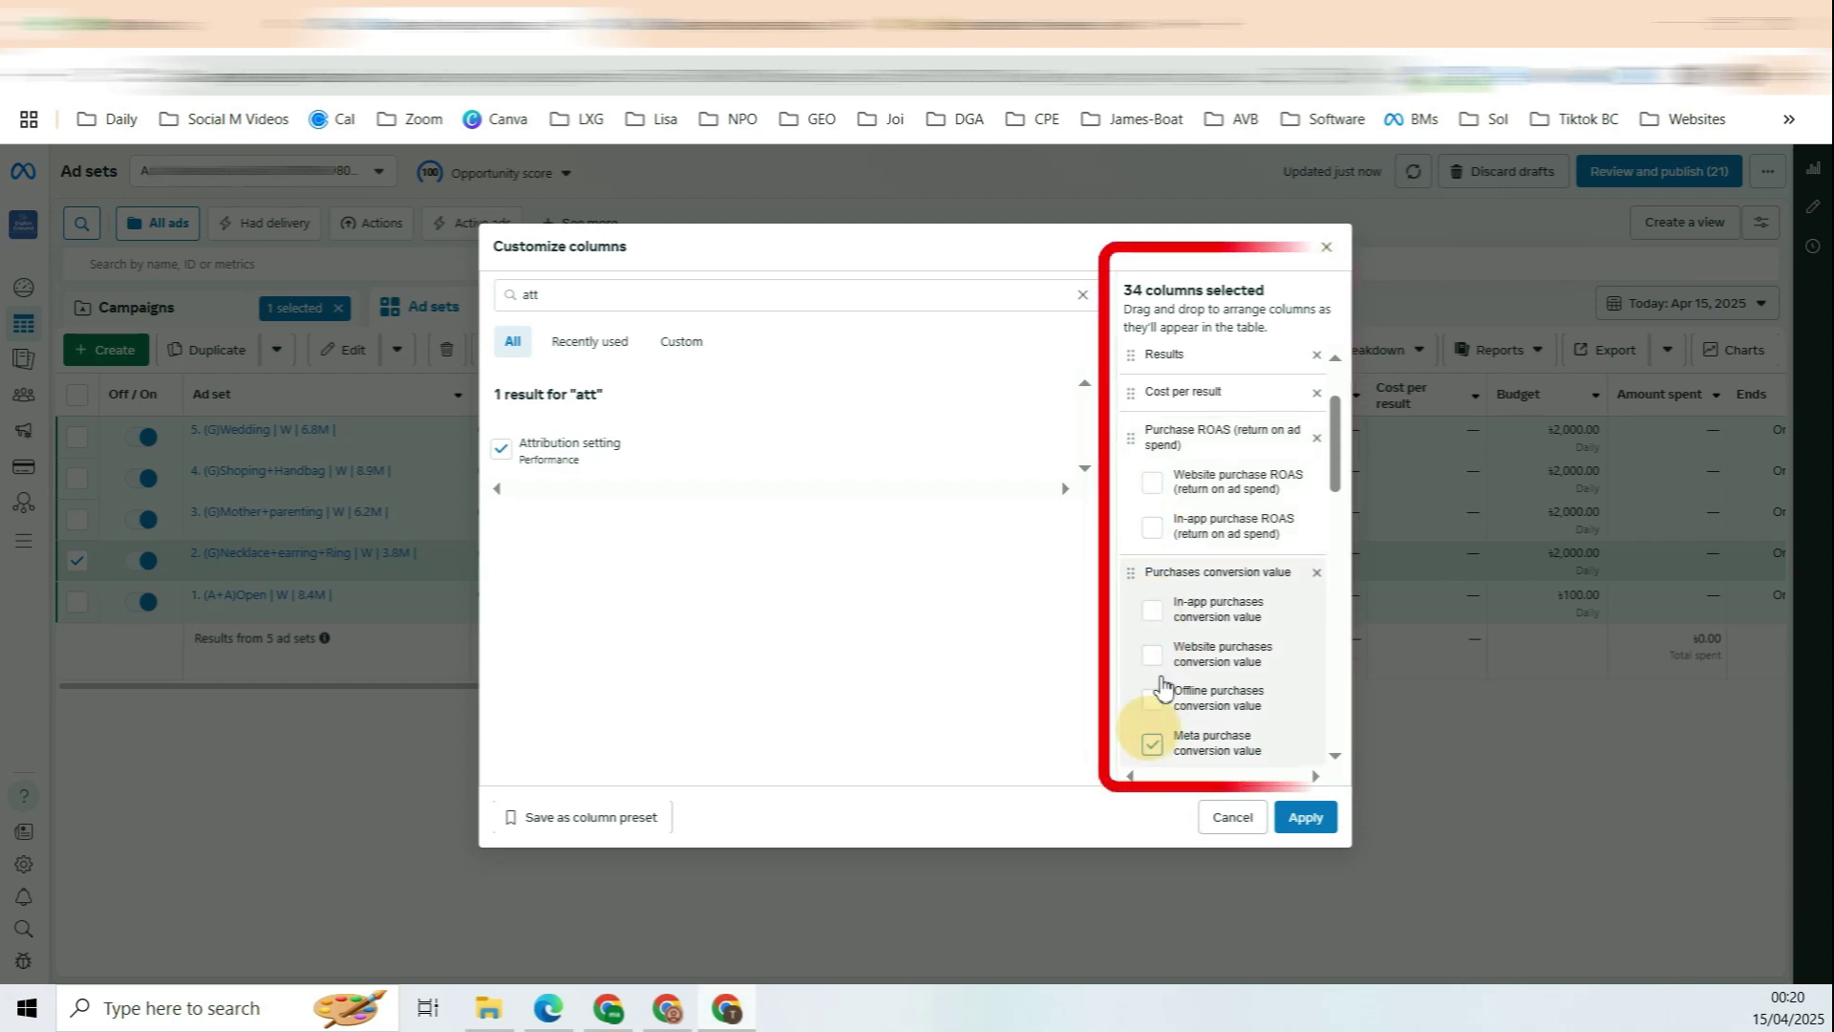
Step: Drop the four adds-to-cart and four checkouts-initiated columns
{"action": "scroll", "coordinate": [1277, 533], "scroll_direction": "down", "scroll_amount": 3}
{"action": "scroll", "coordinate": [1242, 487], "scroll_direction": "down", "scroll_amount": 2}
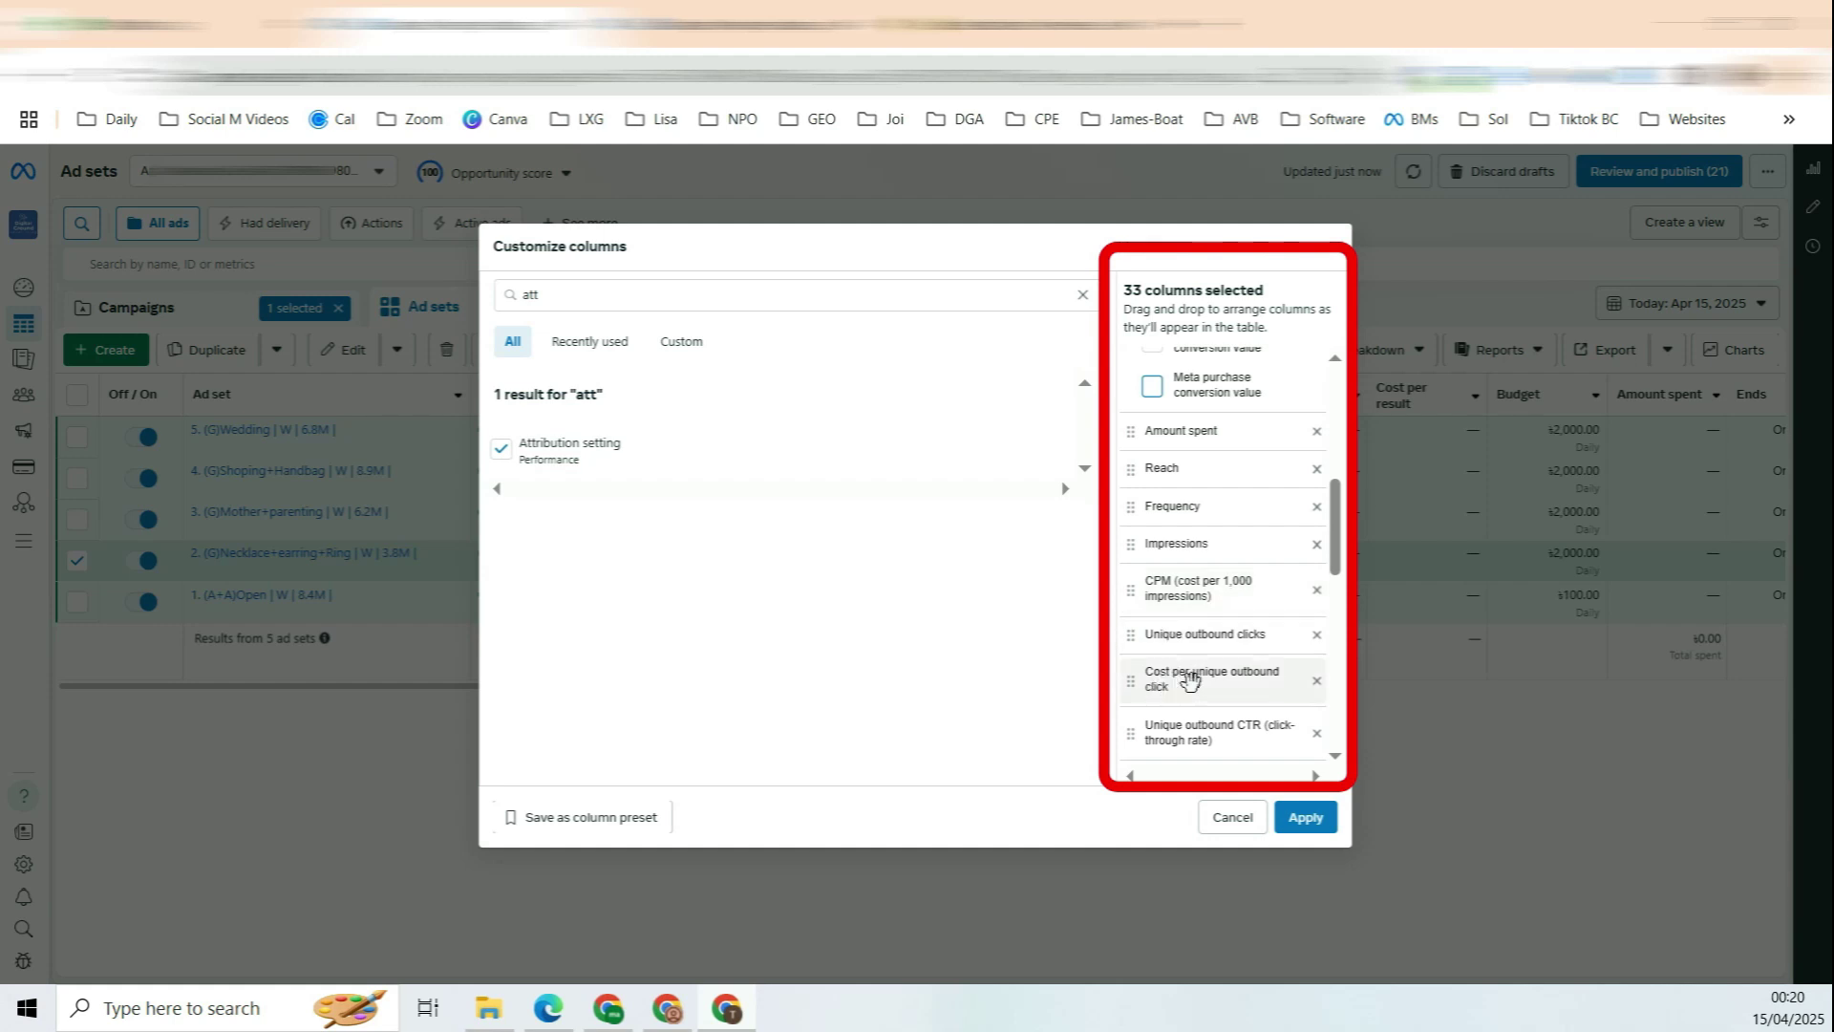
{"action": "left_click_drag", "start_coordinate": [1335, 561], "coordinate": [1334, 646]}
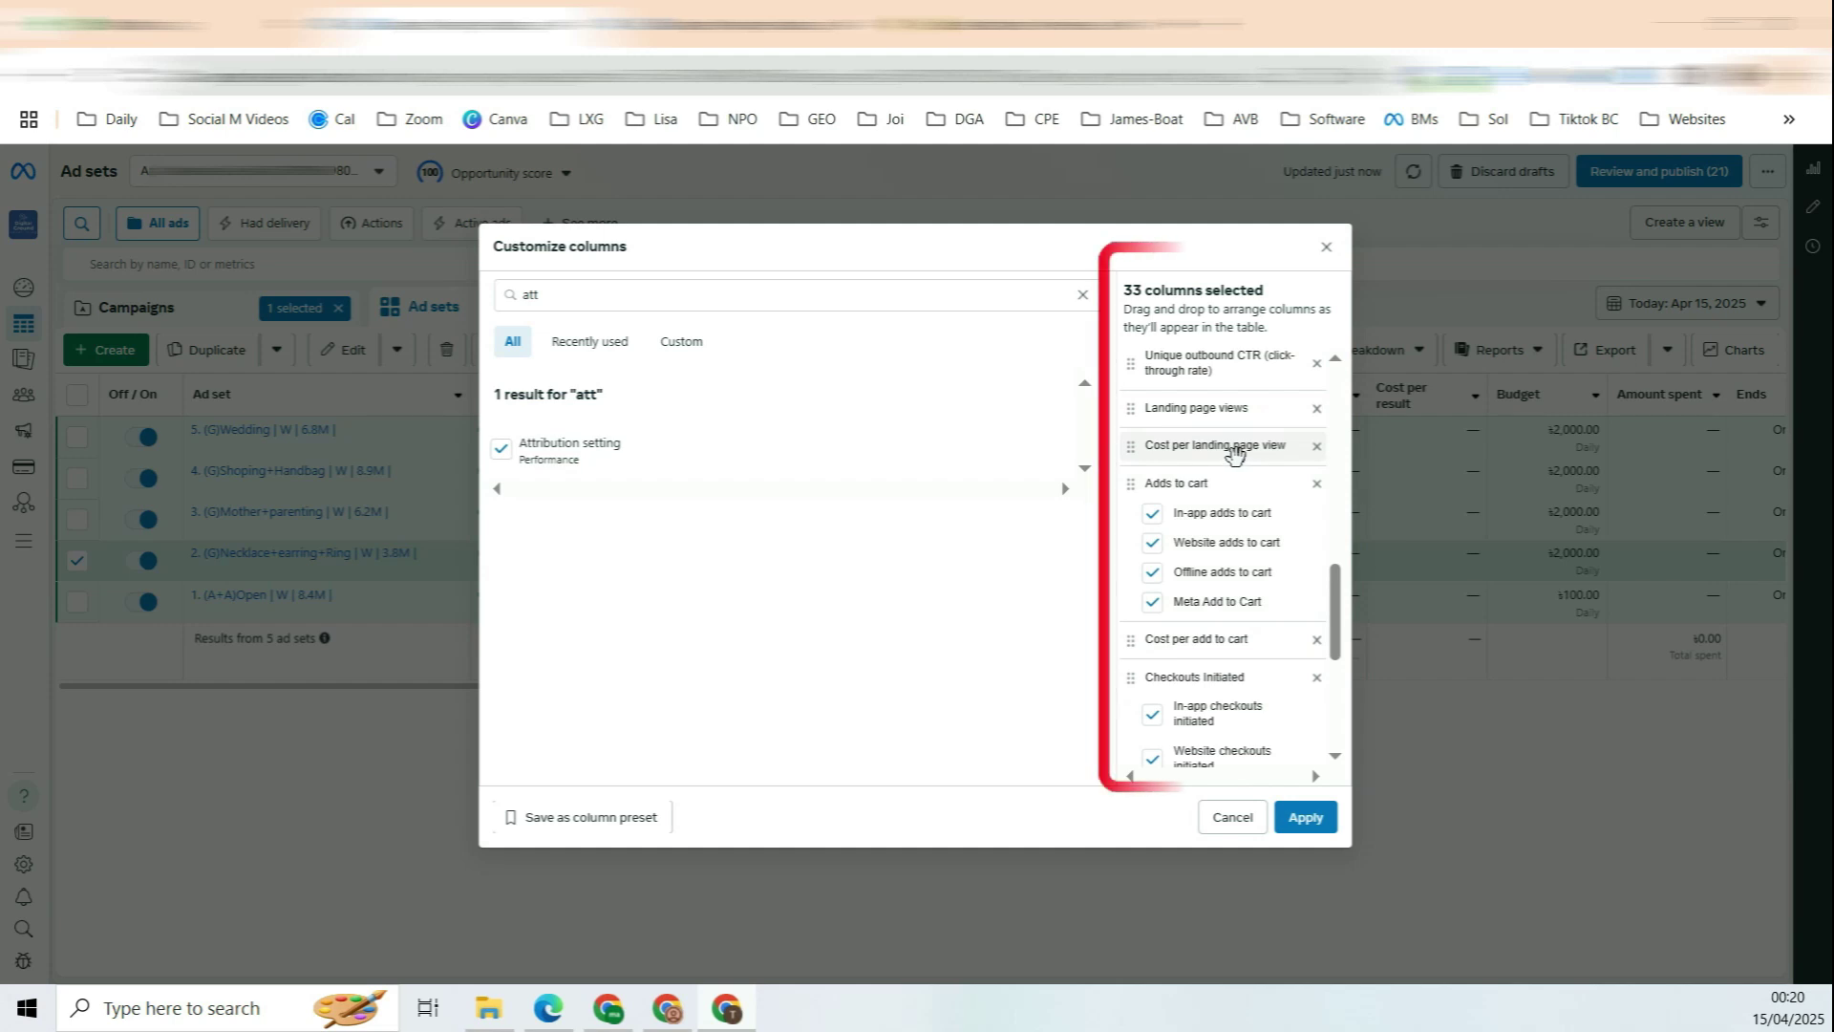
{"action": "left_click", "coordinate": [1152, 513]}
{"action": "left_click", "coordinate": [1152, 543]}
{"action": "left_click", "coordinate": [1152, 572]}
{"action": "left_click", "coordinate": [1153, 602]}
{"action": "scroll", "coordinate": [1309, 669], "scroll_direction": "down", "scroll_amount": 3}
{"action": "left_click", "coordinate": [1152, 475]}
{"action": "left_click", "coordinate": [1152, 521]}
{"action": "left_click", "coordinate": [1151, 565]}
{"action": "left_click", "coordinate": [1151, 601]}
Step: Save the column set as a preset named 'Purchase'
{"action": "scroll", "coordinate": [1270, 612], "scroll_direction": "down", "scroll_amount": 3}
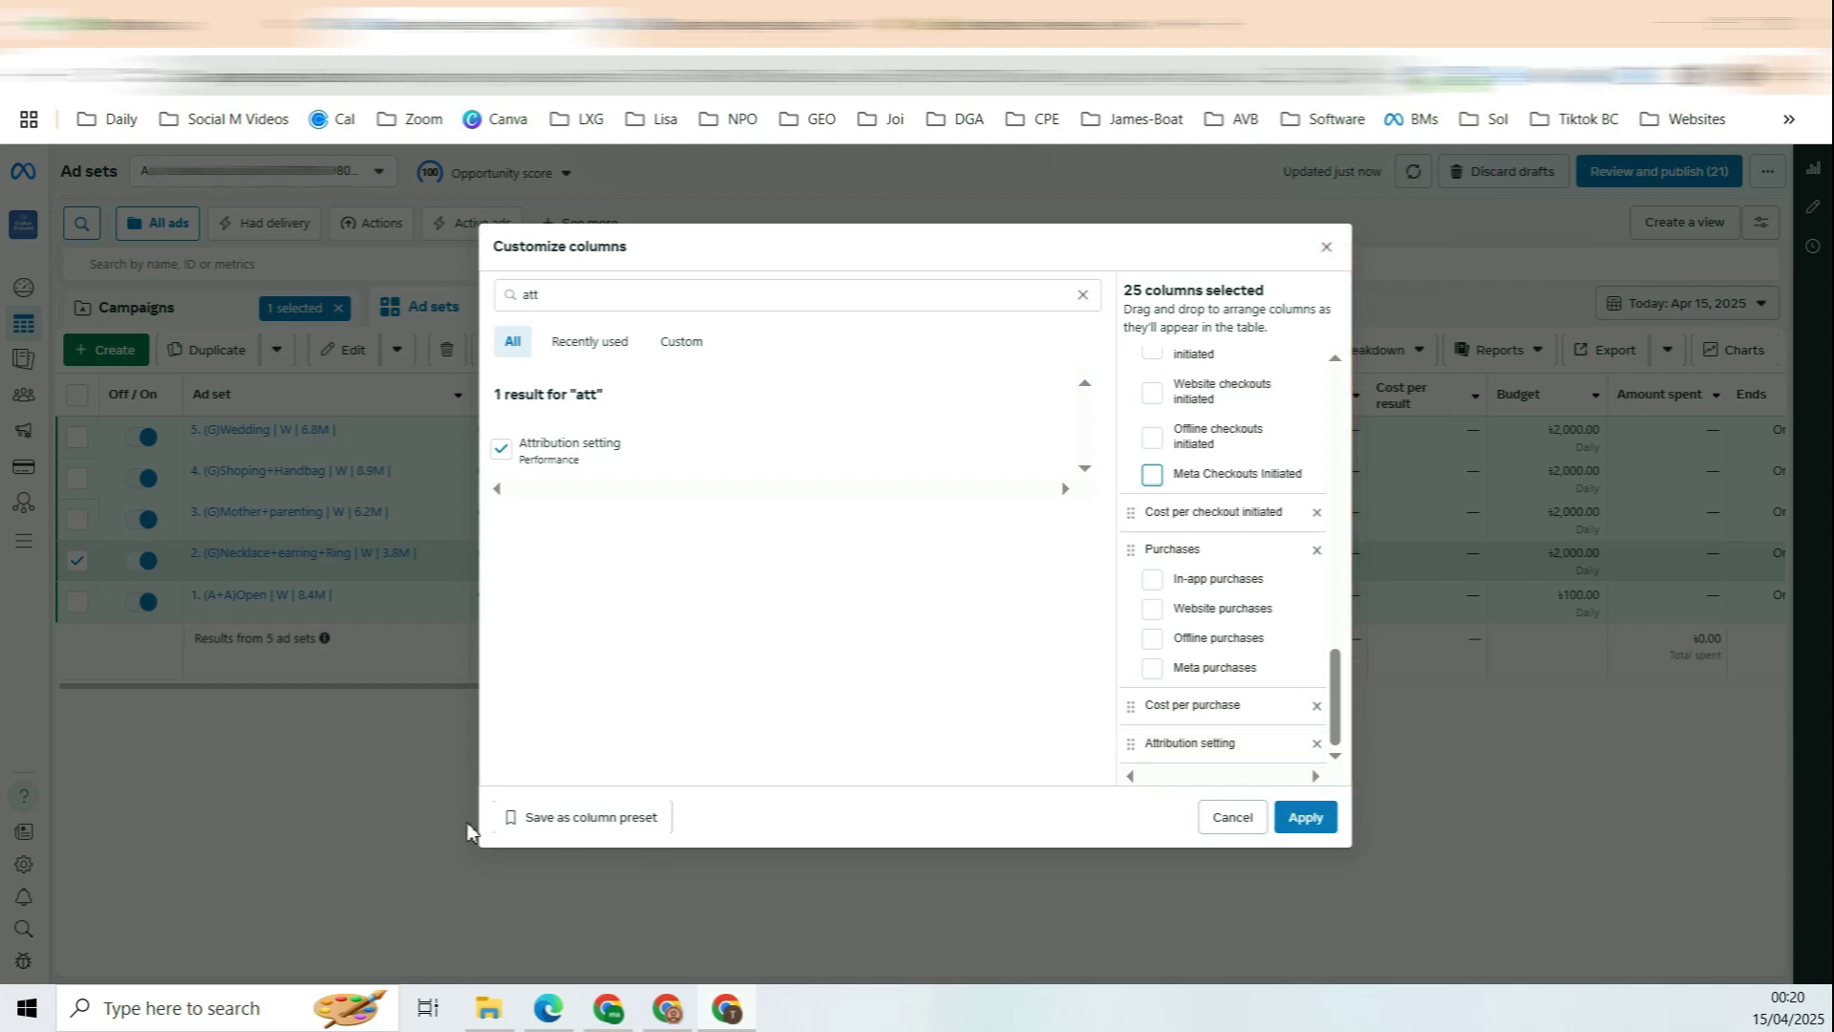
{"action": "left_click", "coordinate": [603, 820]}
{"action": "type", "text": "Purchase"}
{"action": "left_click", "coordinate": [1143, 508]}
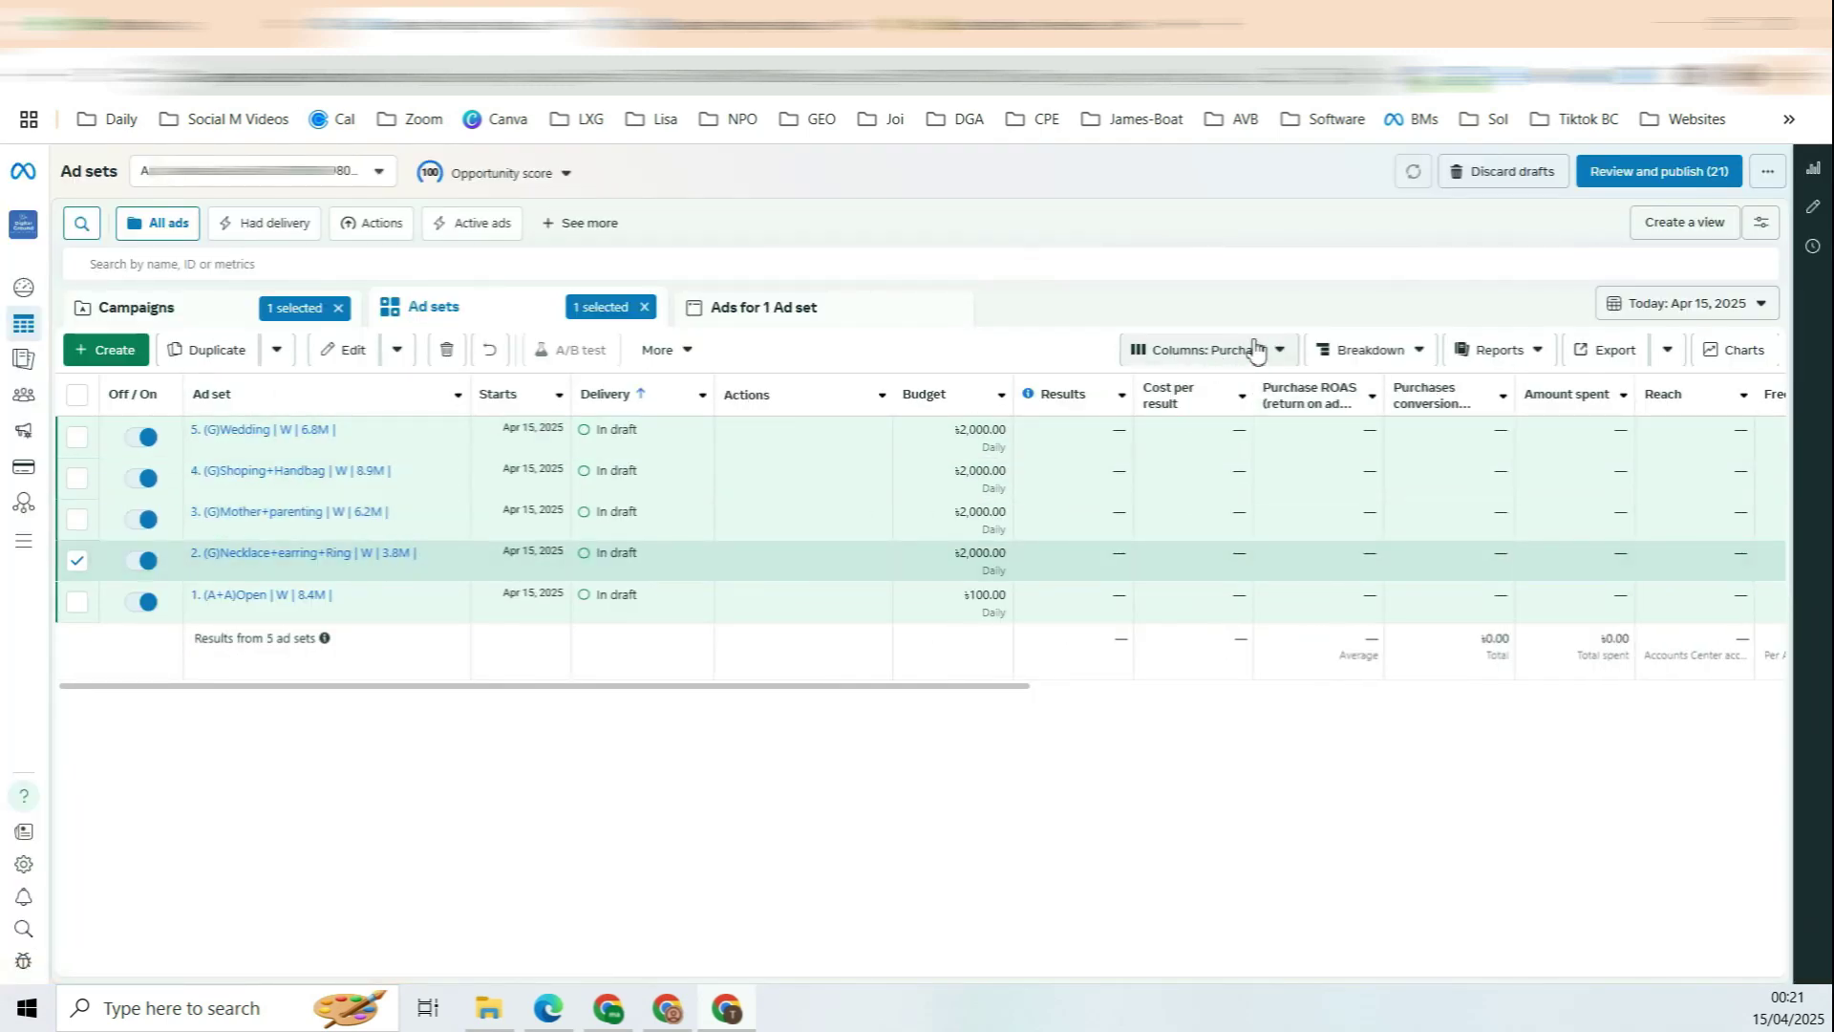
Step: Review the Purchase preset's columns, scroll across the campaigns table, then open Opportunity score
{"action": "left_click", "coordinate": [1290, 353]}
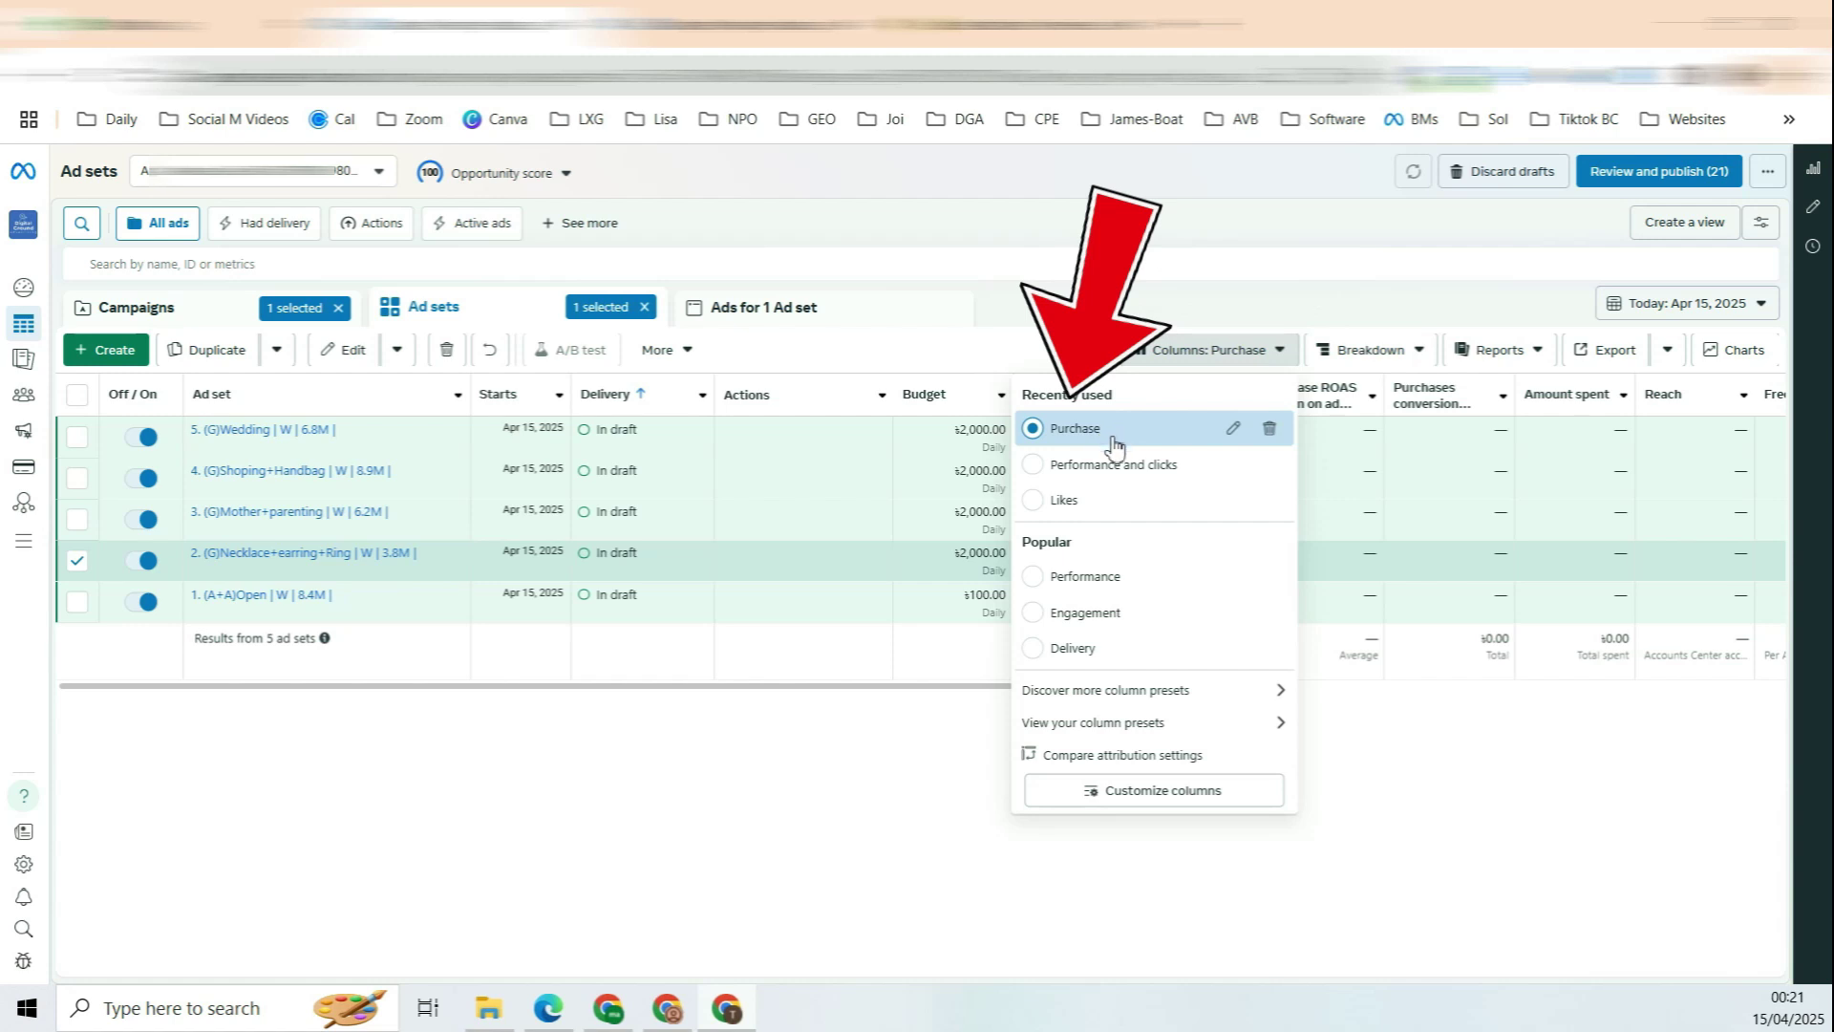
{"action": "mouse_move", "coordinate": [1108, 441]}
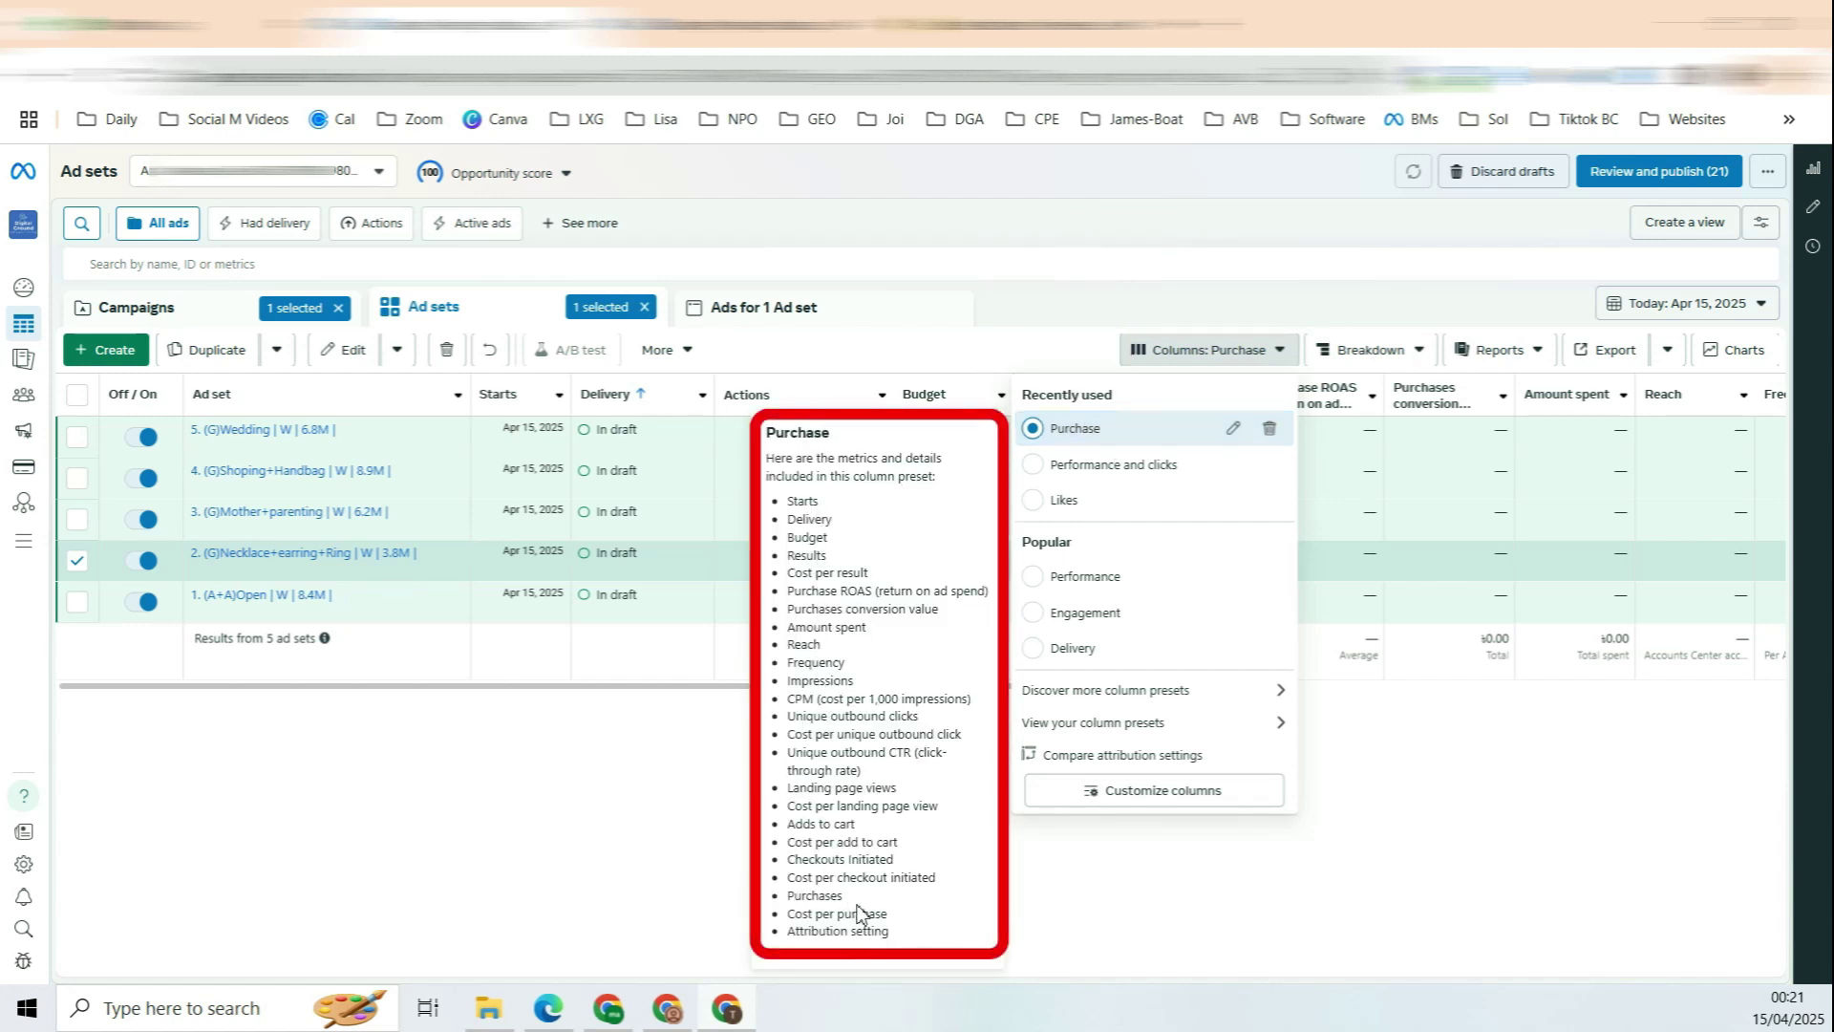
{"action": "left_click", "coordinate": [634, 605]}
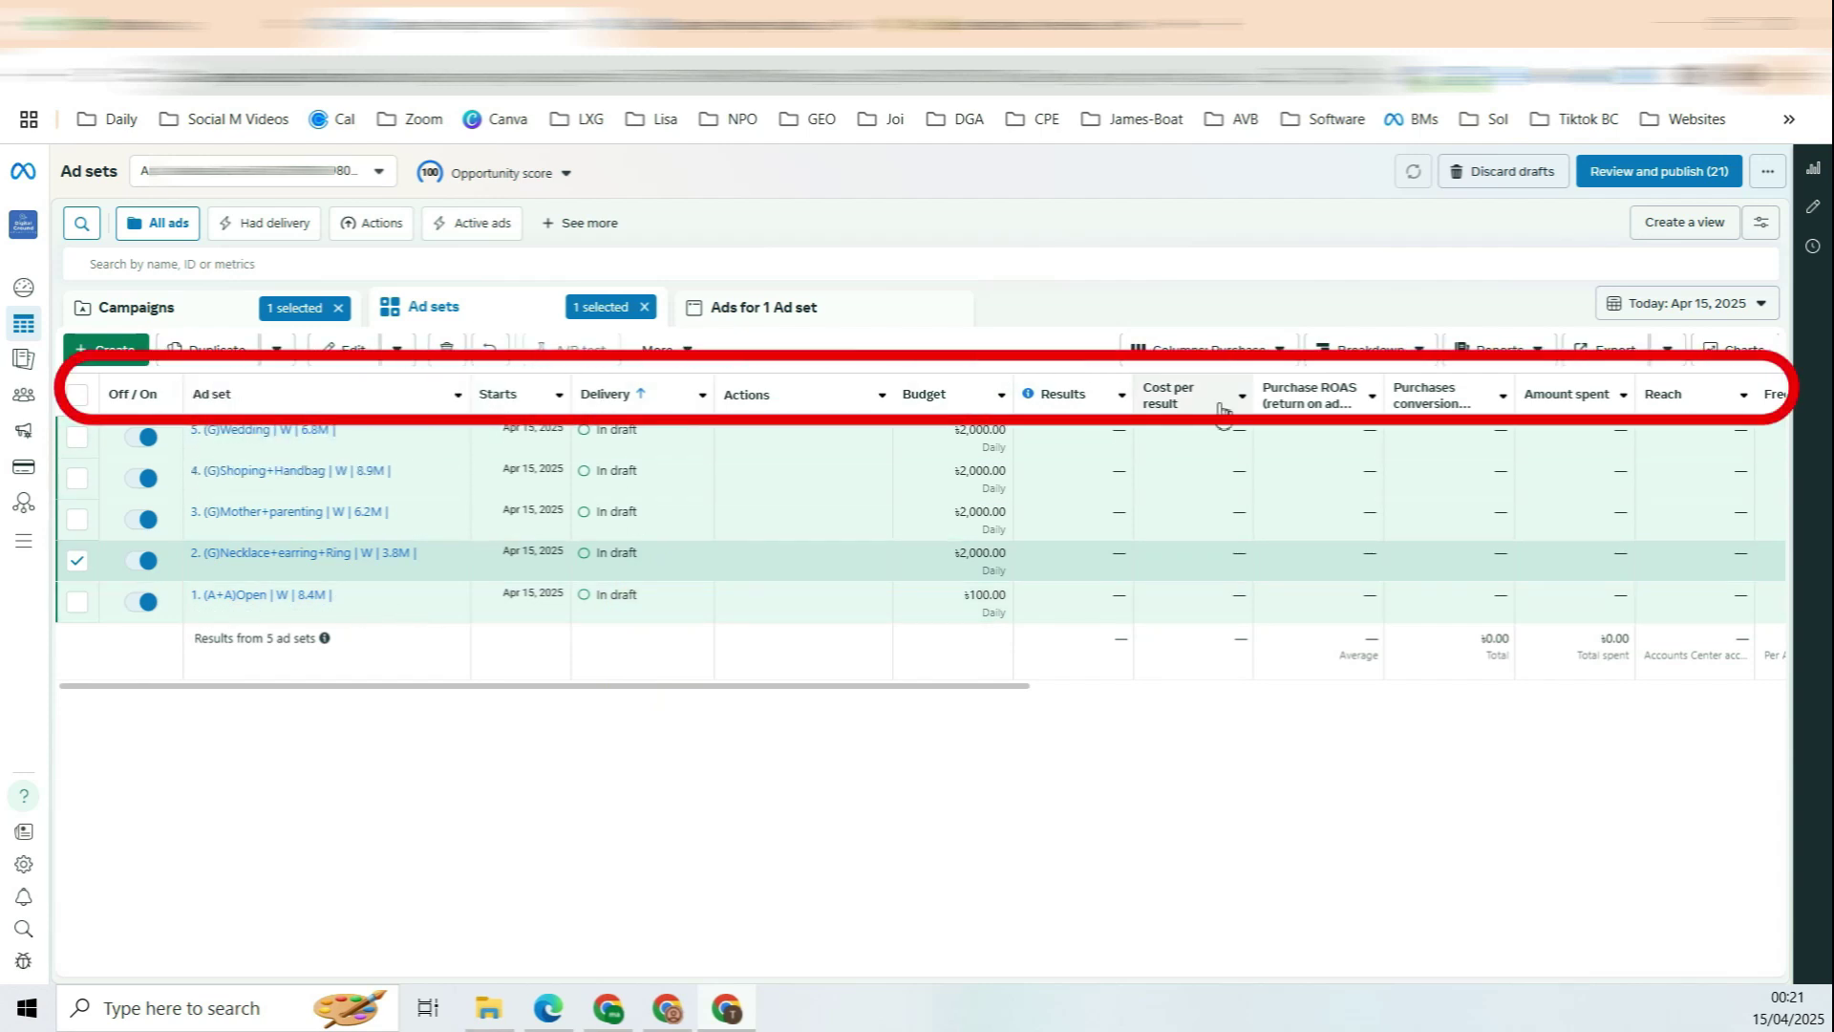
{"action": "mouse_move", "coordinate": [1320, 421]}
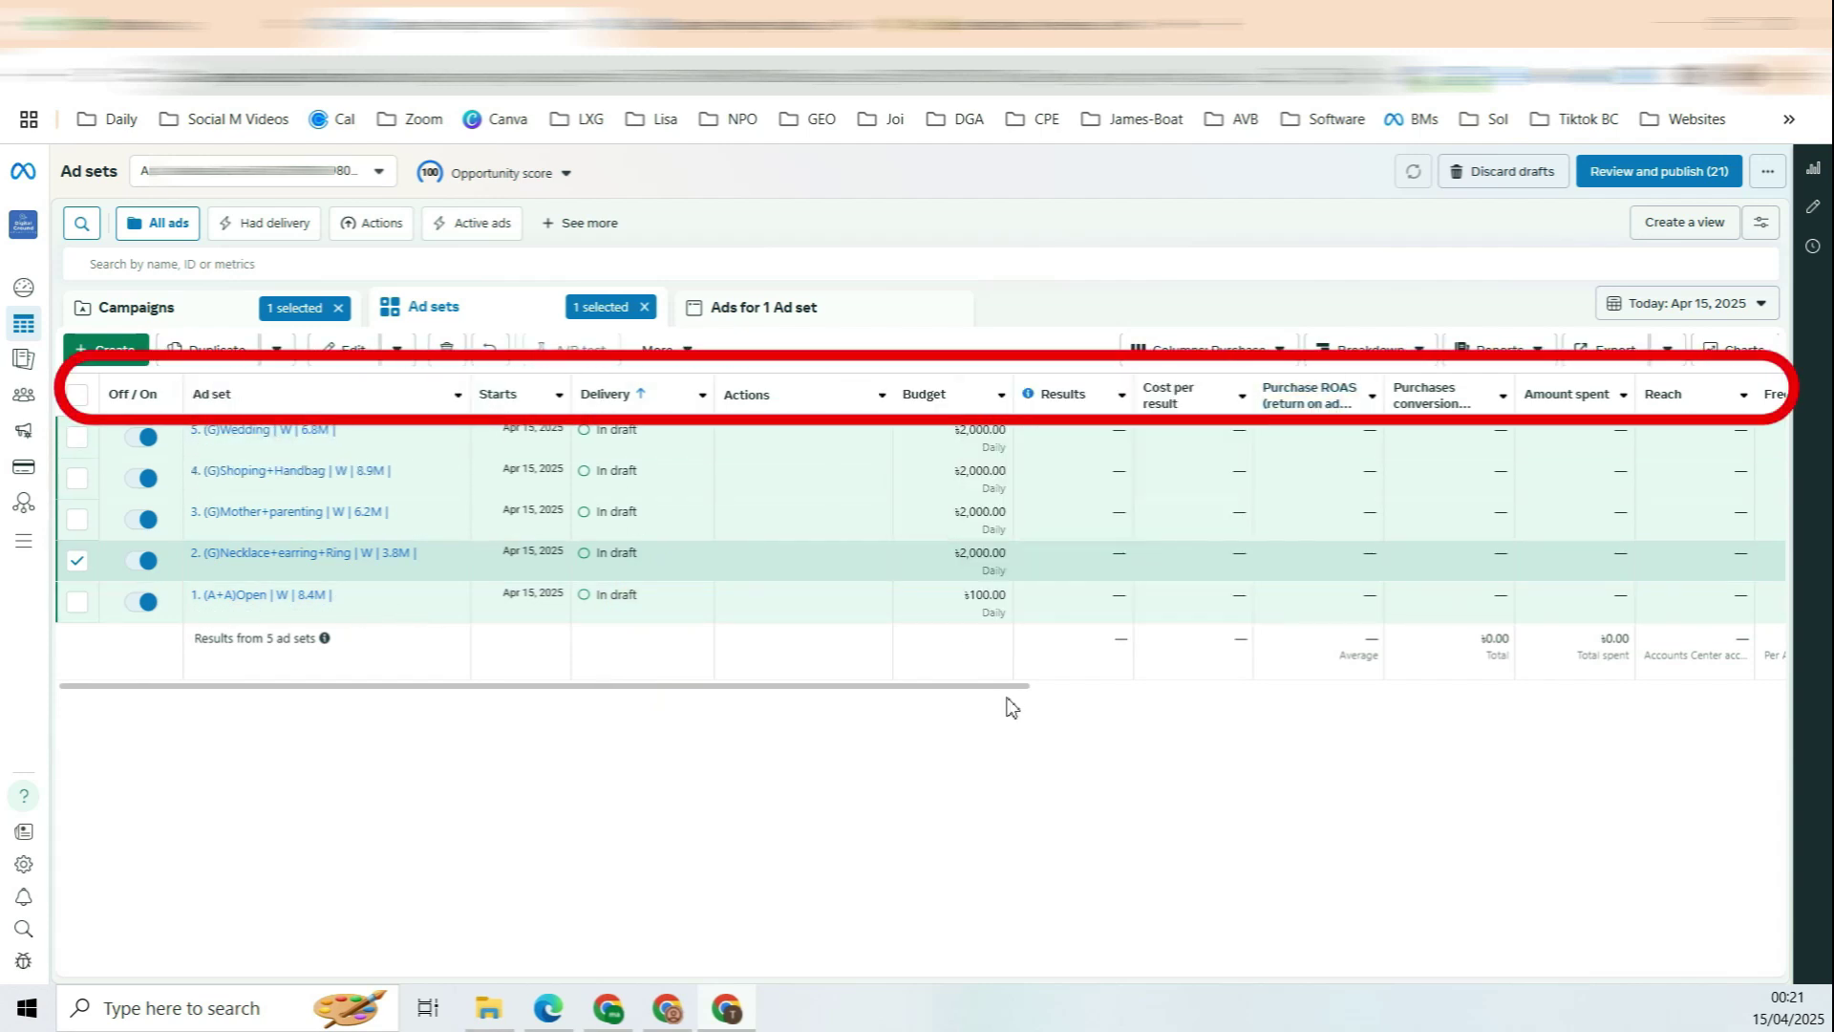
{"action": "scroll", "coordinate": [1049, 693], "scroll_direction": "right", "scroll_amount": 2}
{"action": "scroll", "coordinate": [1049, 693], "scroll_direction": "right", "scroll_amount": 6}
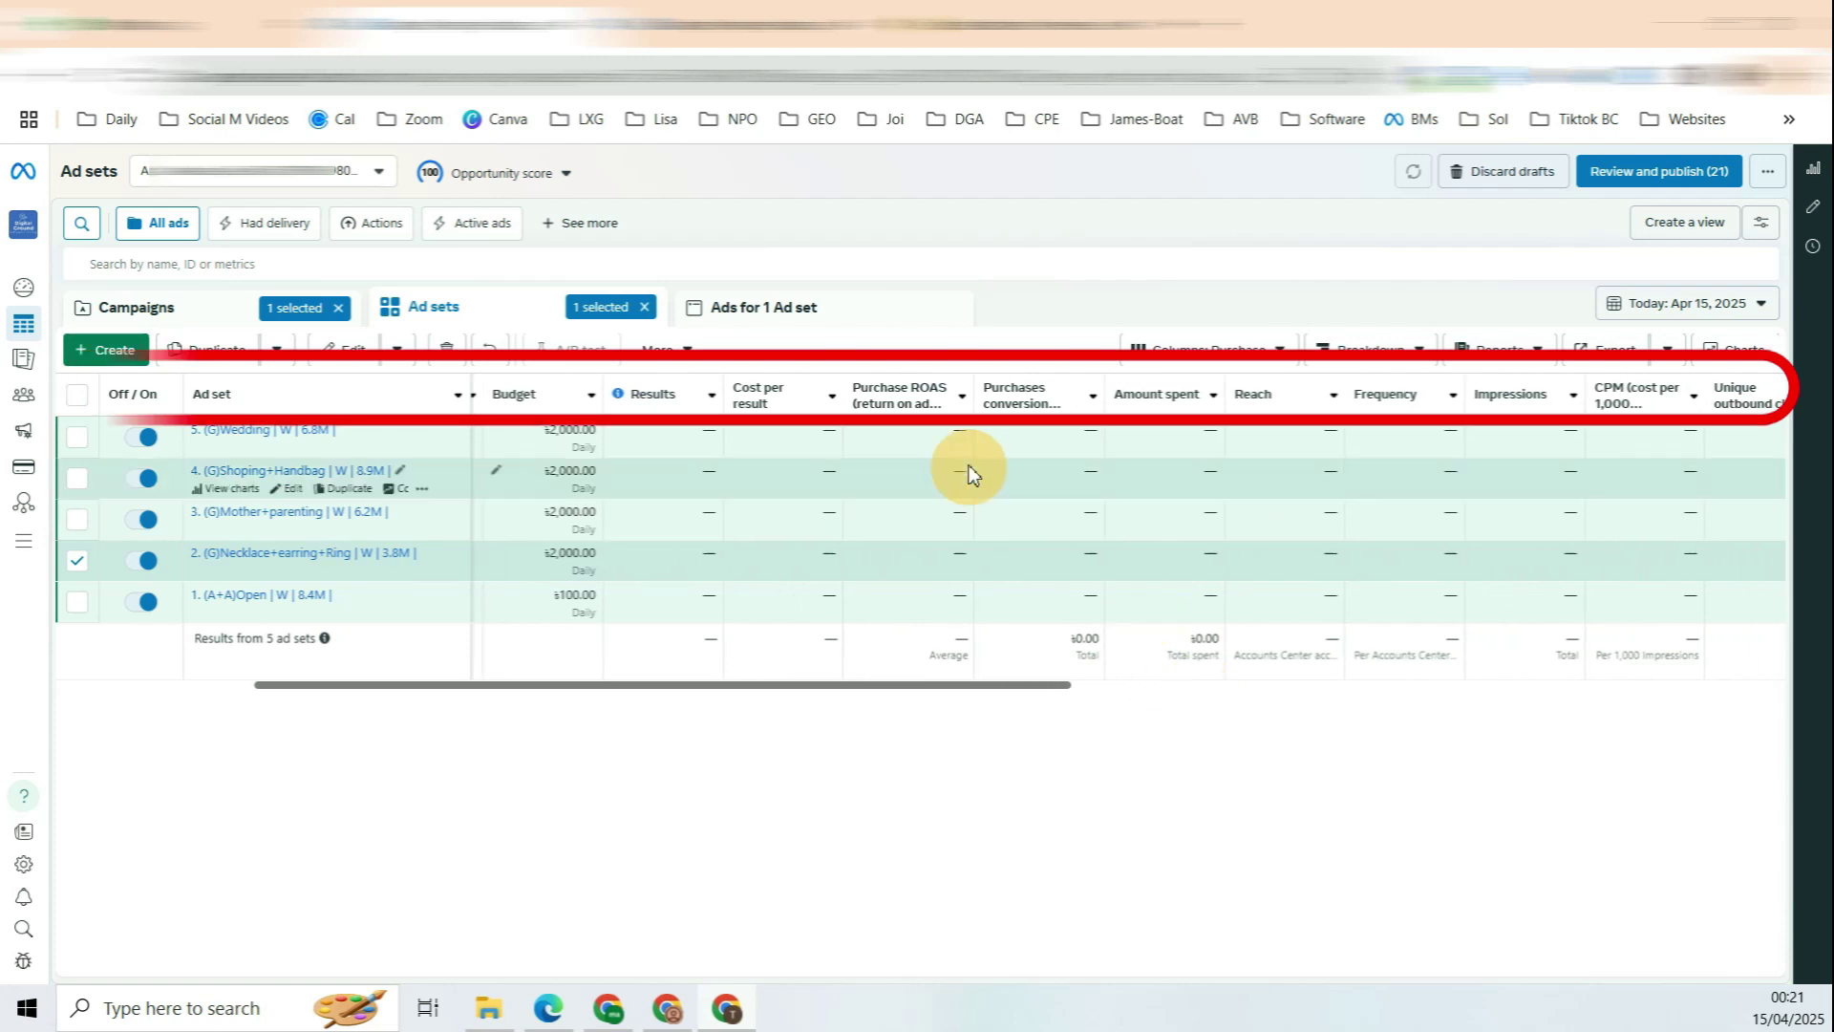
{"action": "mouse_move", "coordinate": [925, 416]}
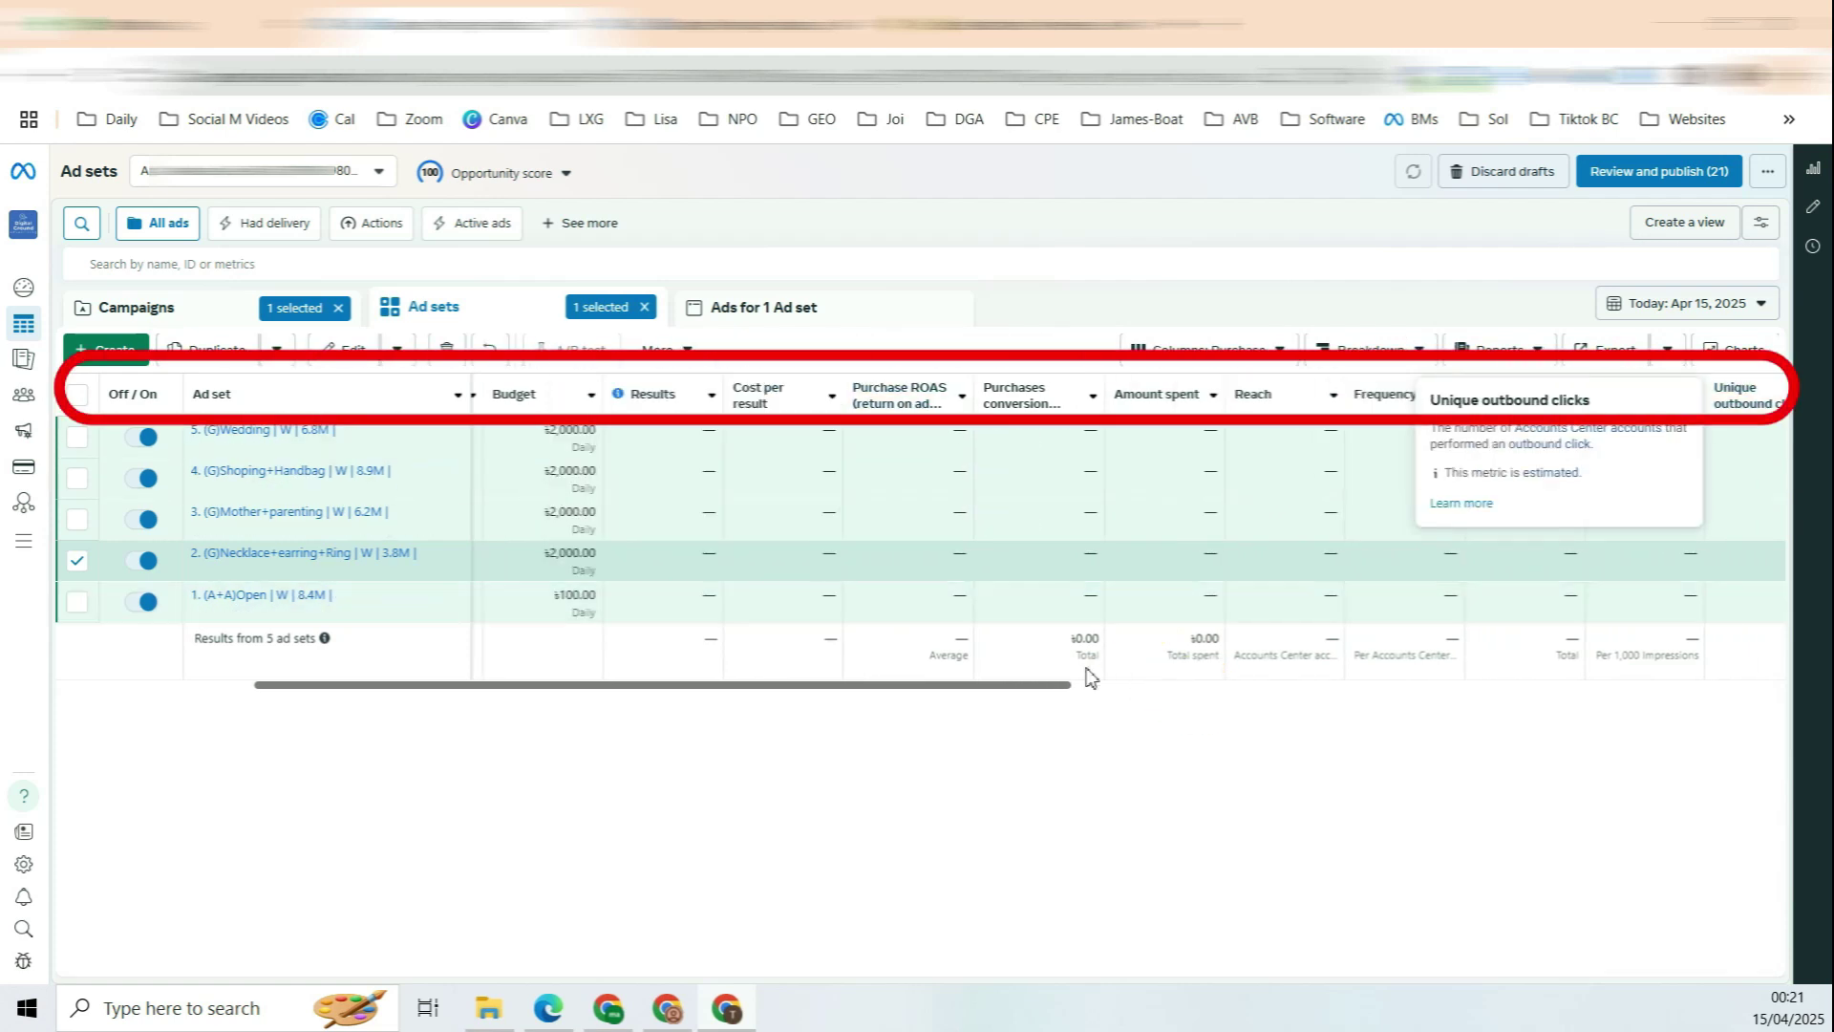
{"action": "left_click_drag", "start_coordinate": [977, 688], "coordinate": [1767, 688]}
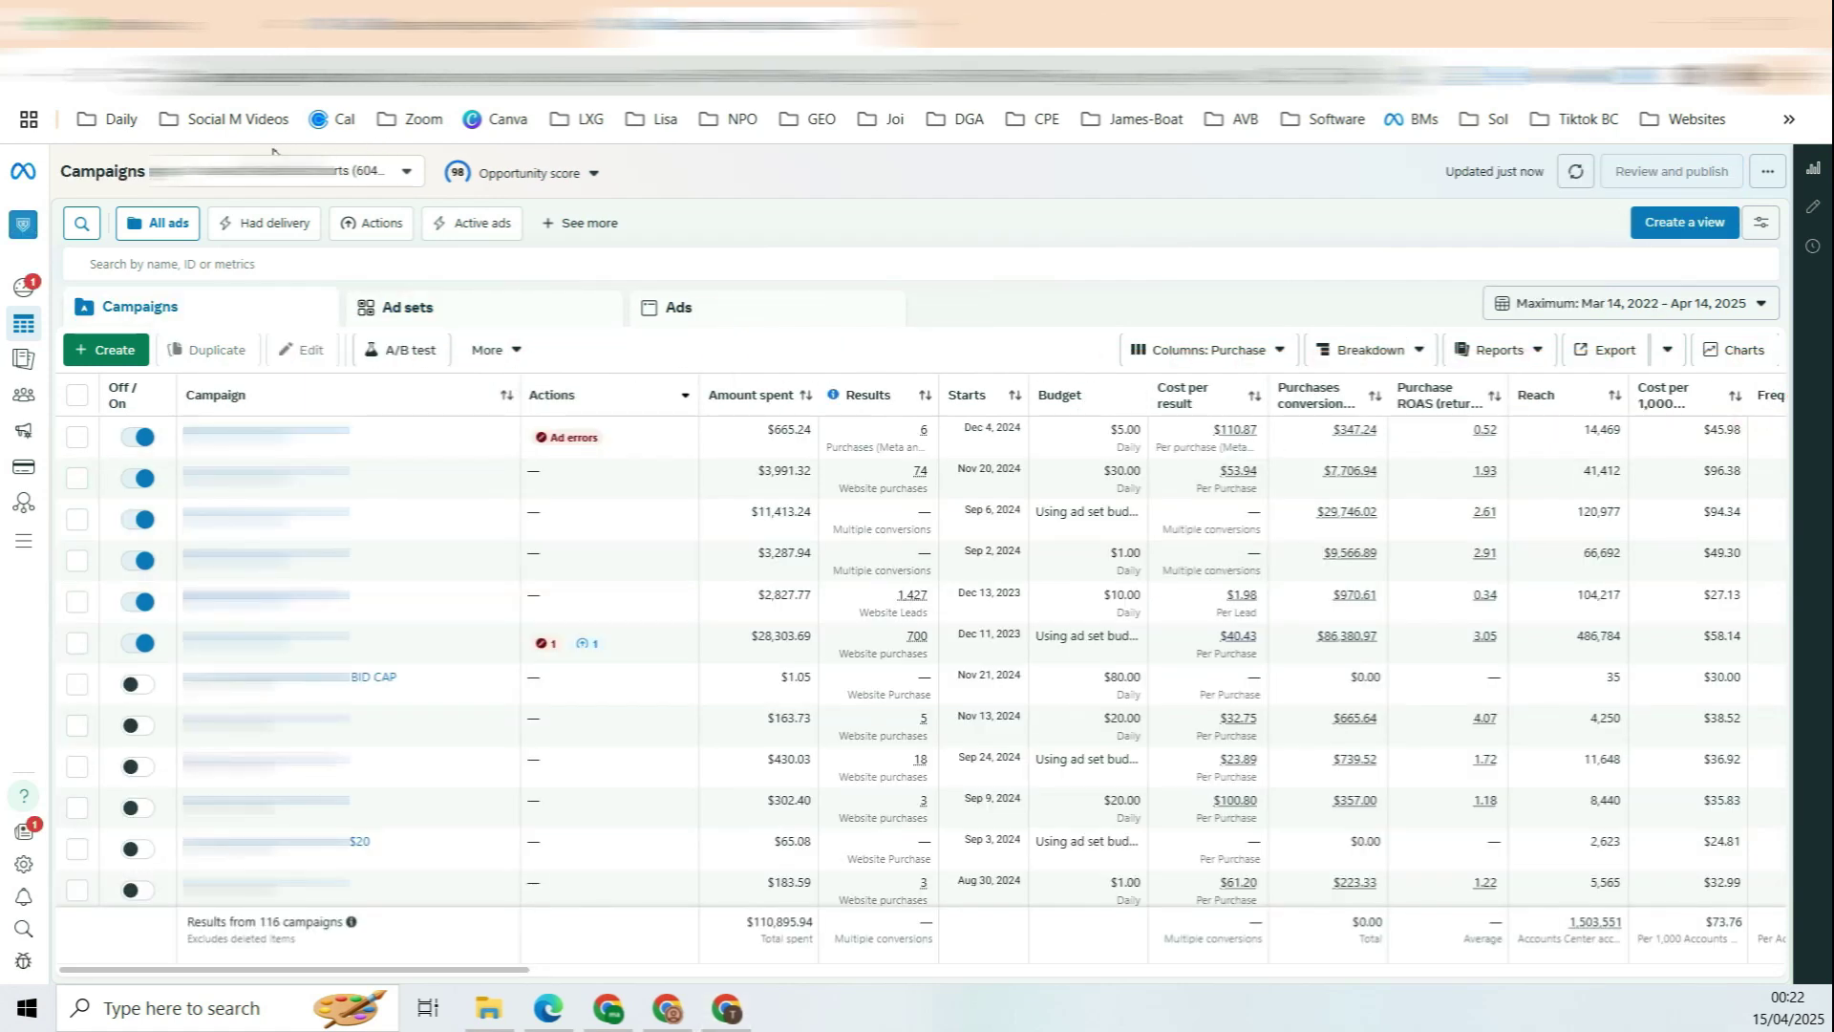
{"action": "left_click", "coordinate": [520, 173]}
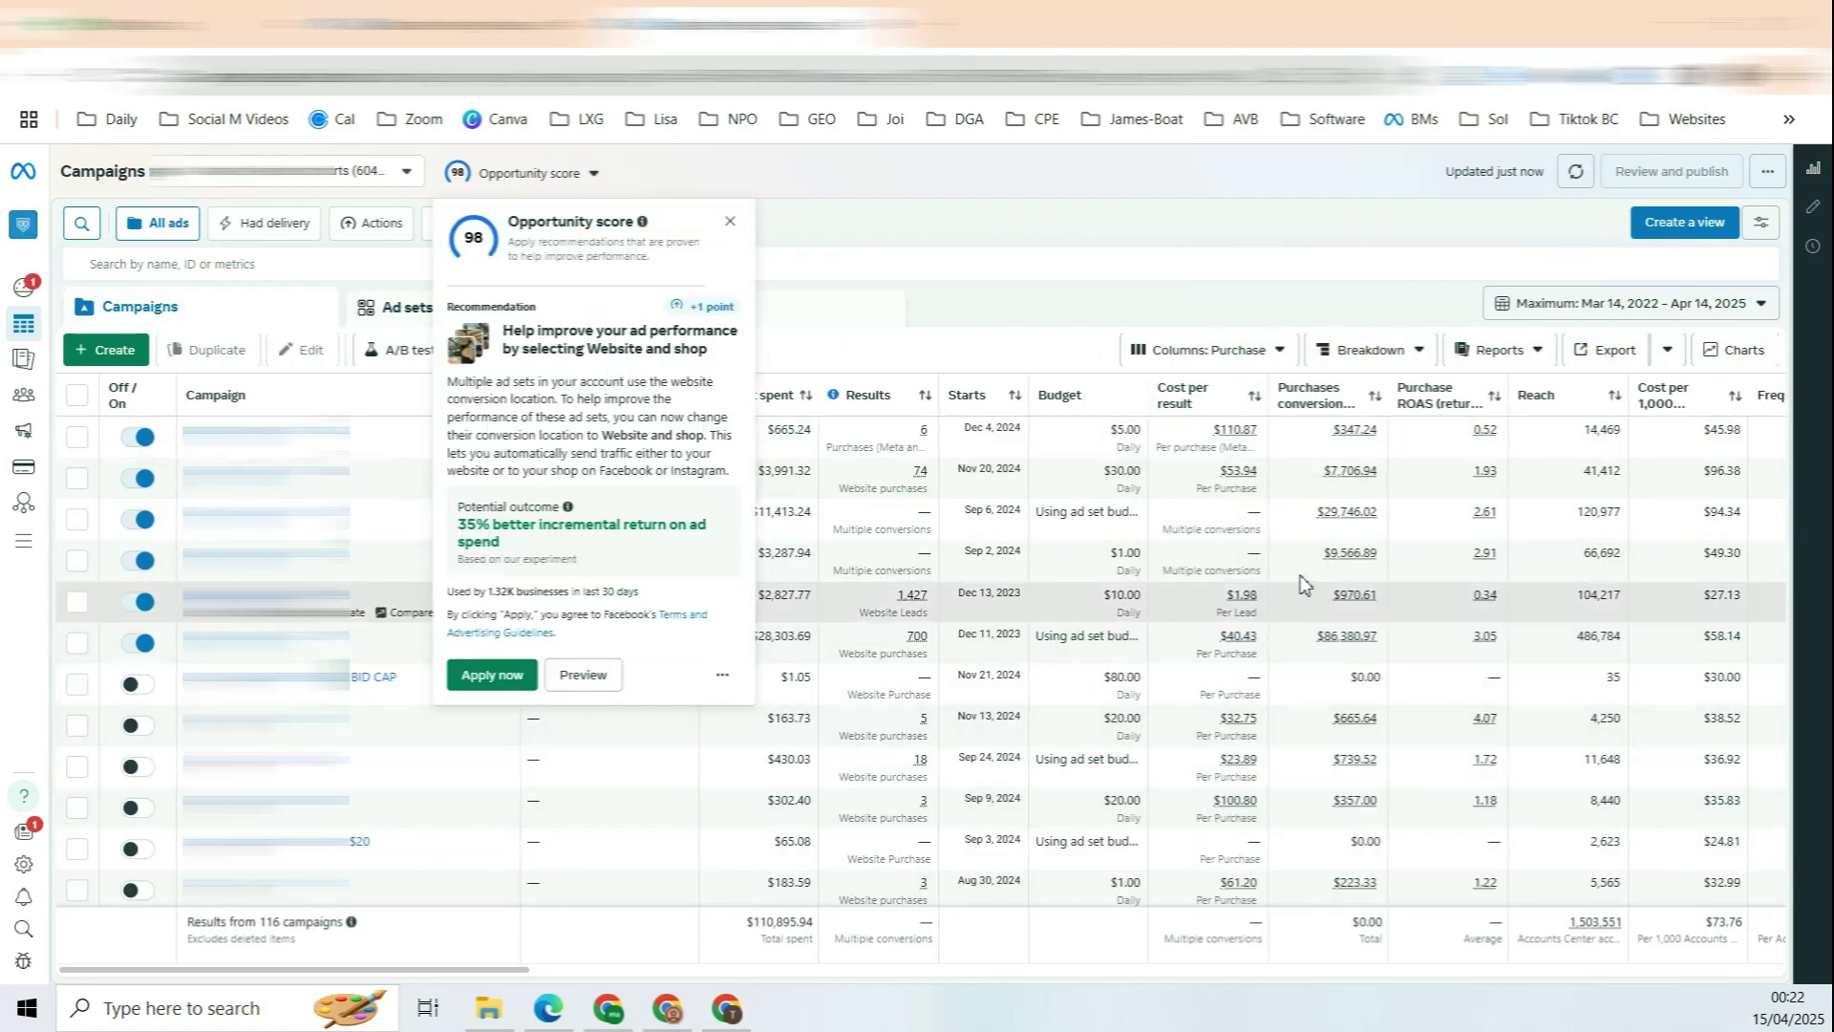
Step: Close Opportunity score and inspect the campaign's 700 purchases, $40.43 cost and $86,380.97 value
{"action": "left_click", "coordinate": [881, 222]}
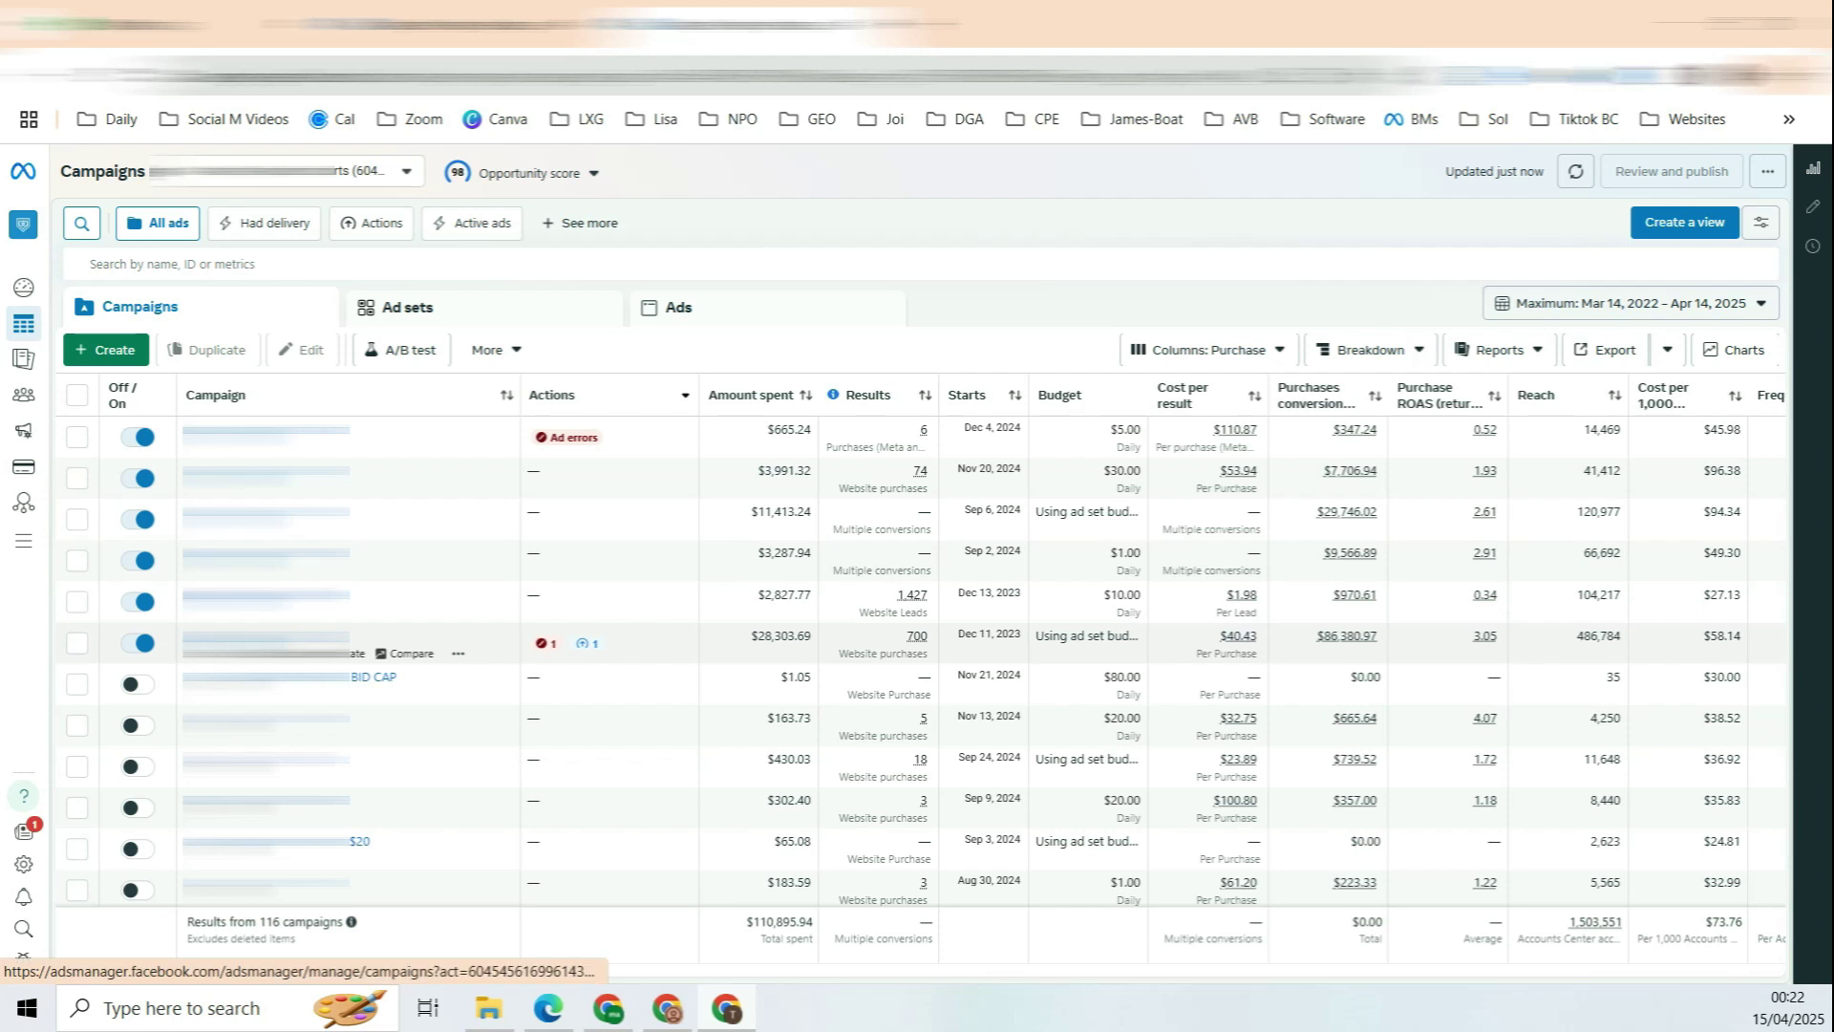
{"action": "left_click_drag", "start_coordinate": [906, 638], "coordinate": [923, 637]}
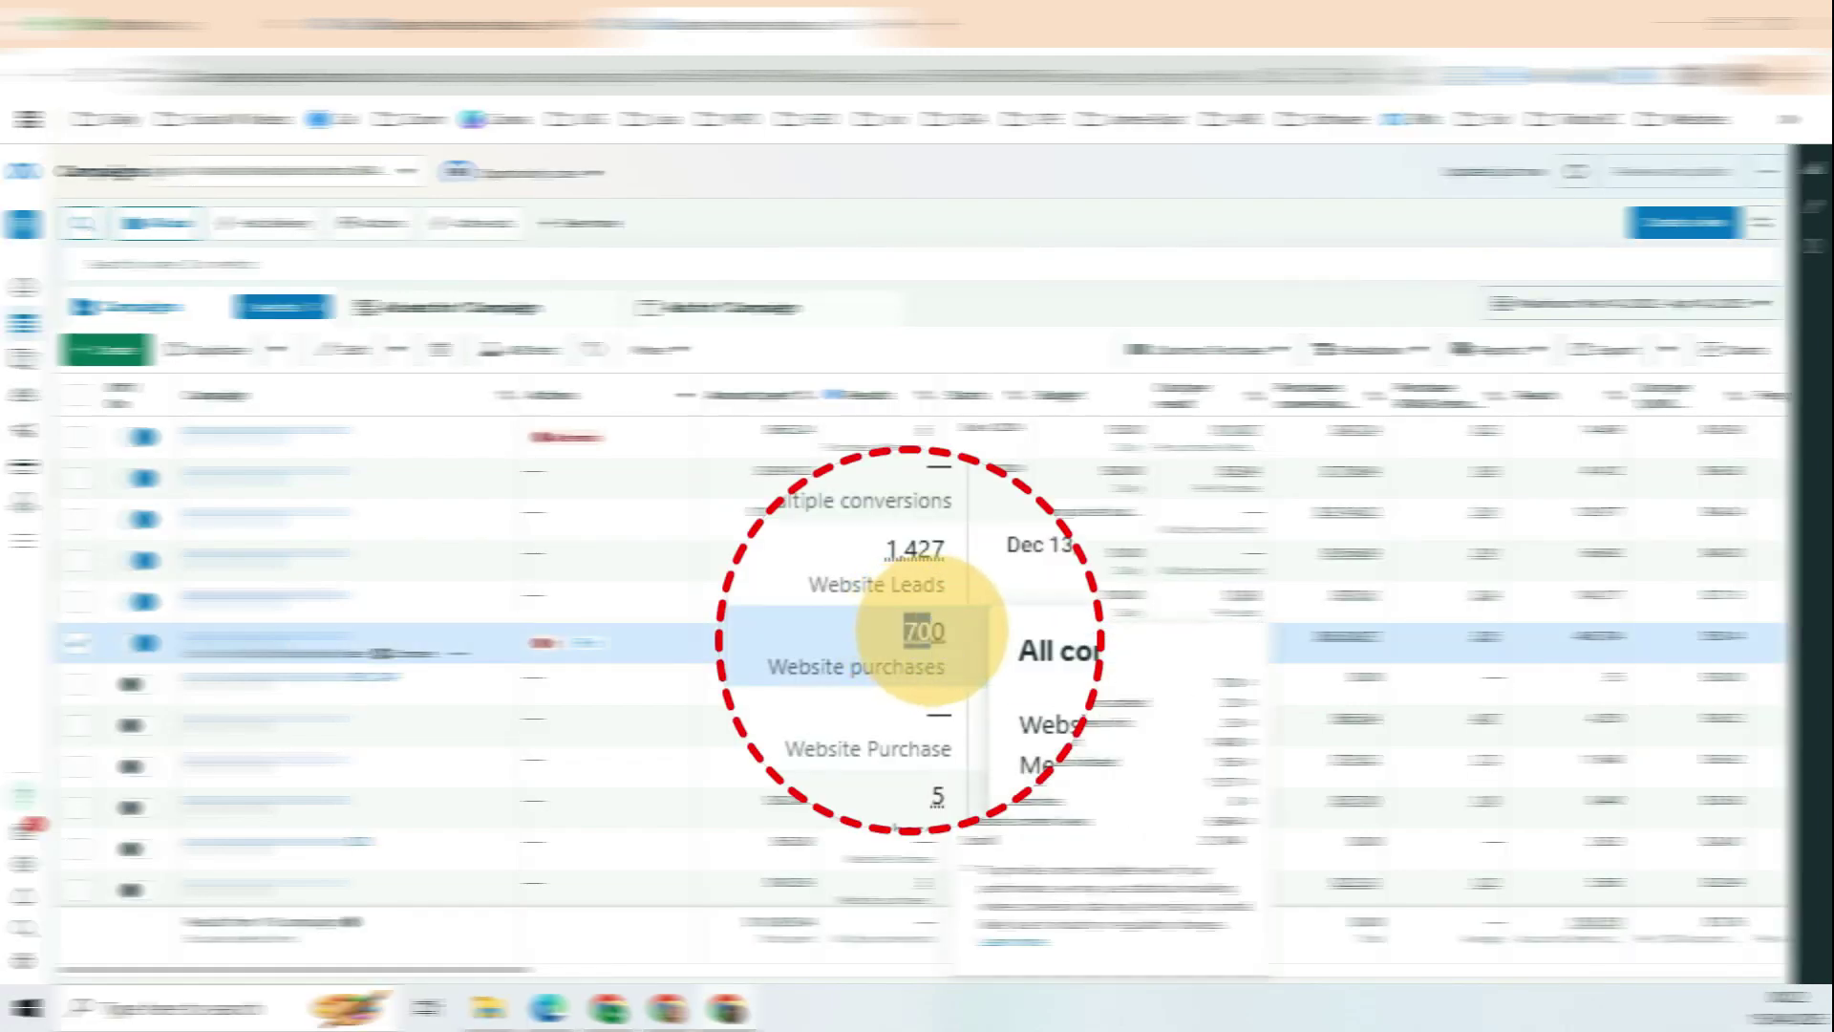
{"action": "left_click_drag", "start_coordinate": [1206, 638], "coordinate": [1231, 640]}
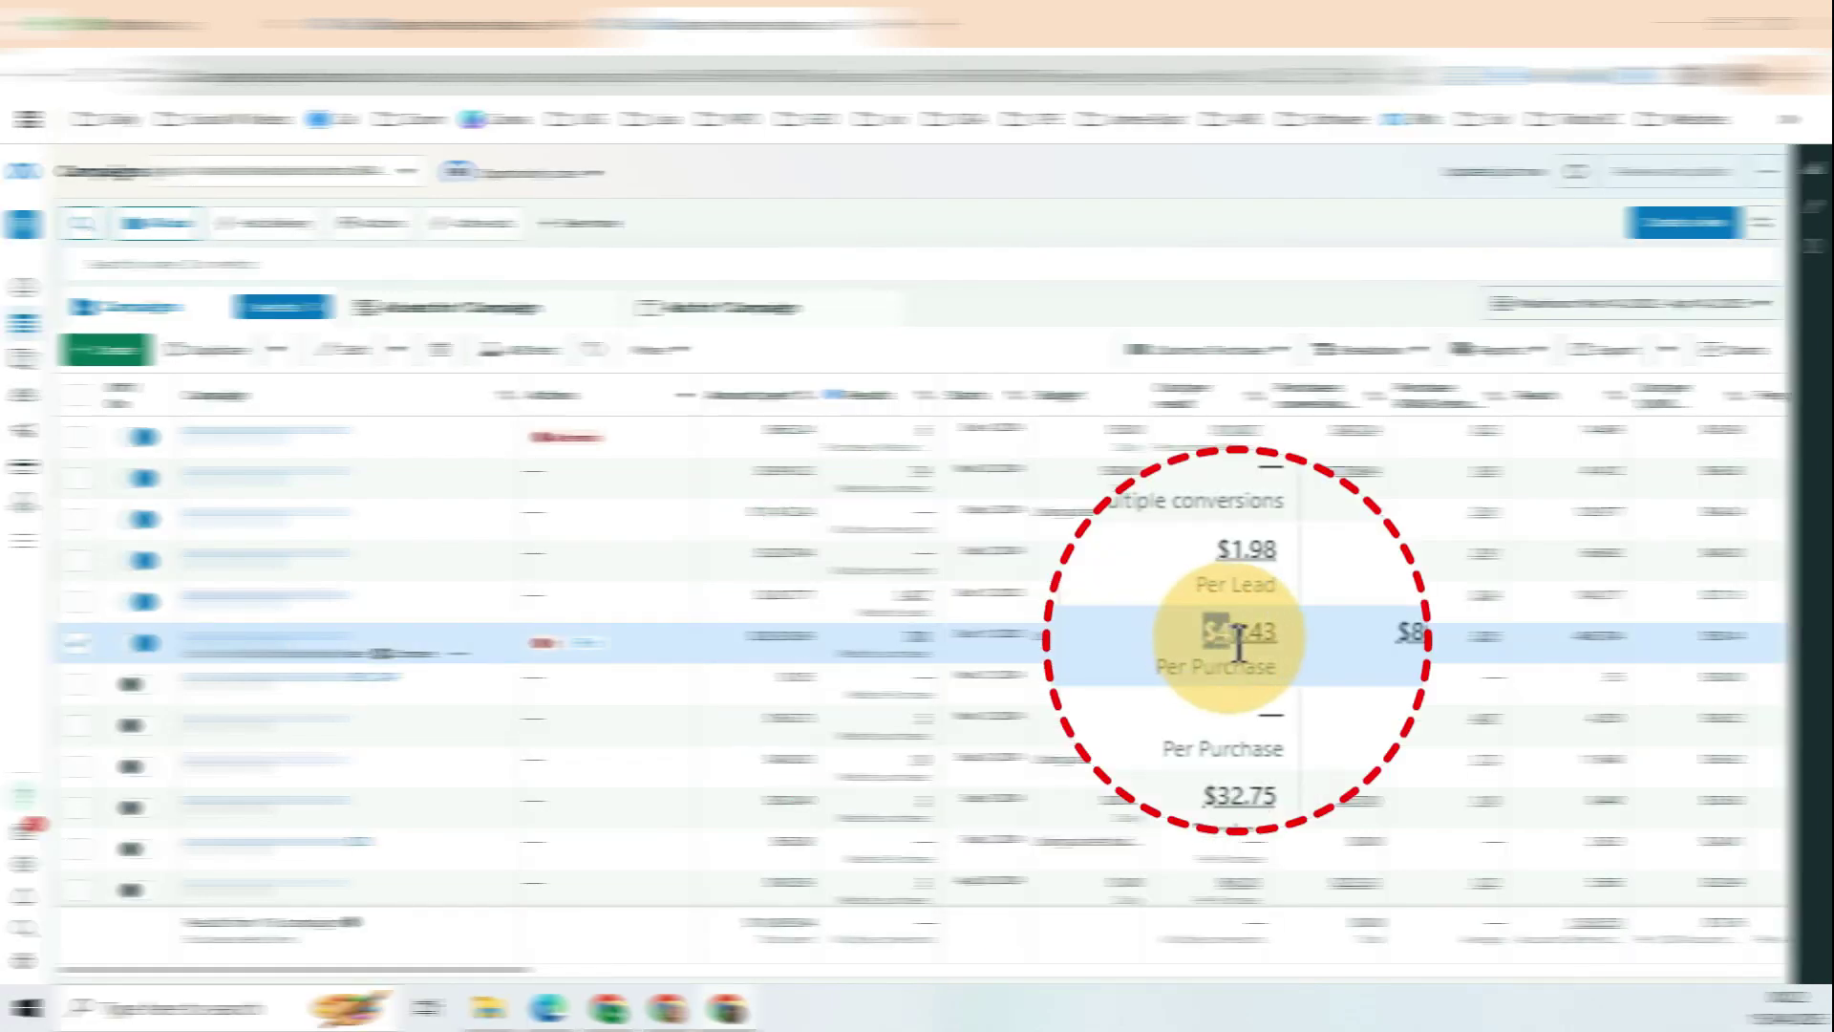
{"action": "left_click", "coordinate": [1232, 632]}
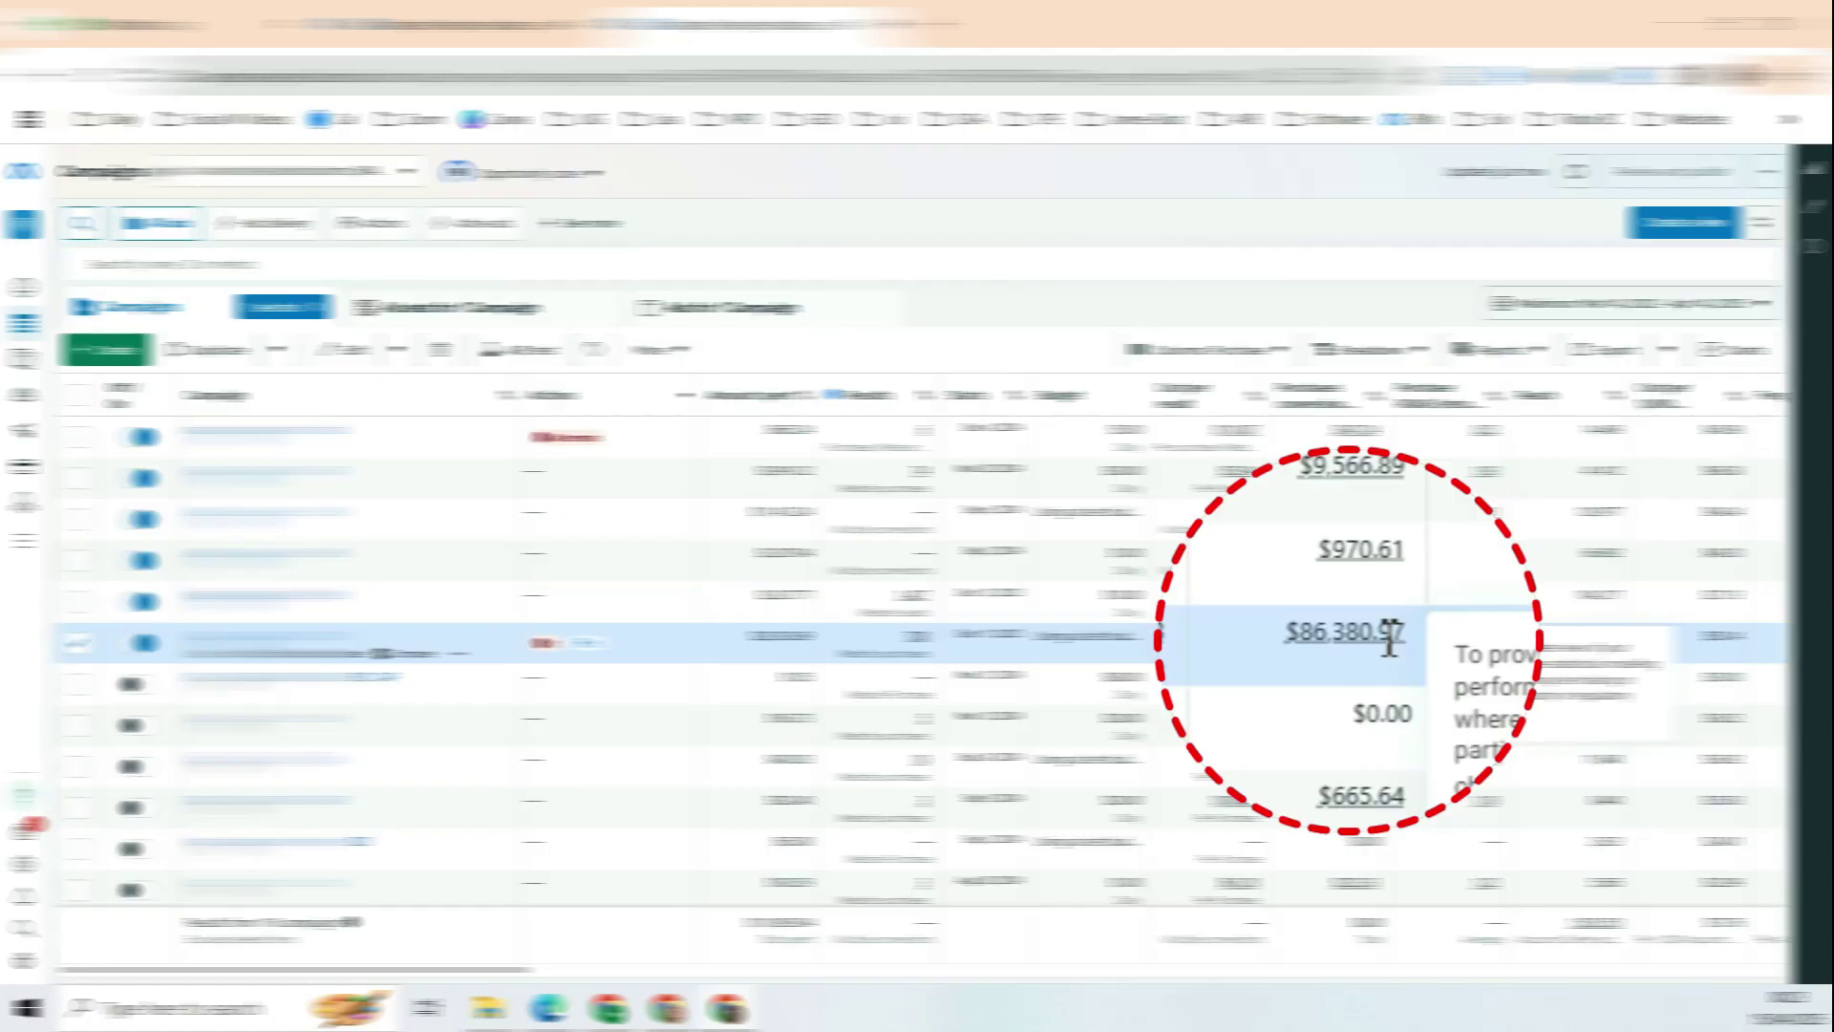
{"action": "left_click_drag", "start_coordinate": [1358, 632], "coordinate": [1313, 635]}
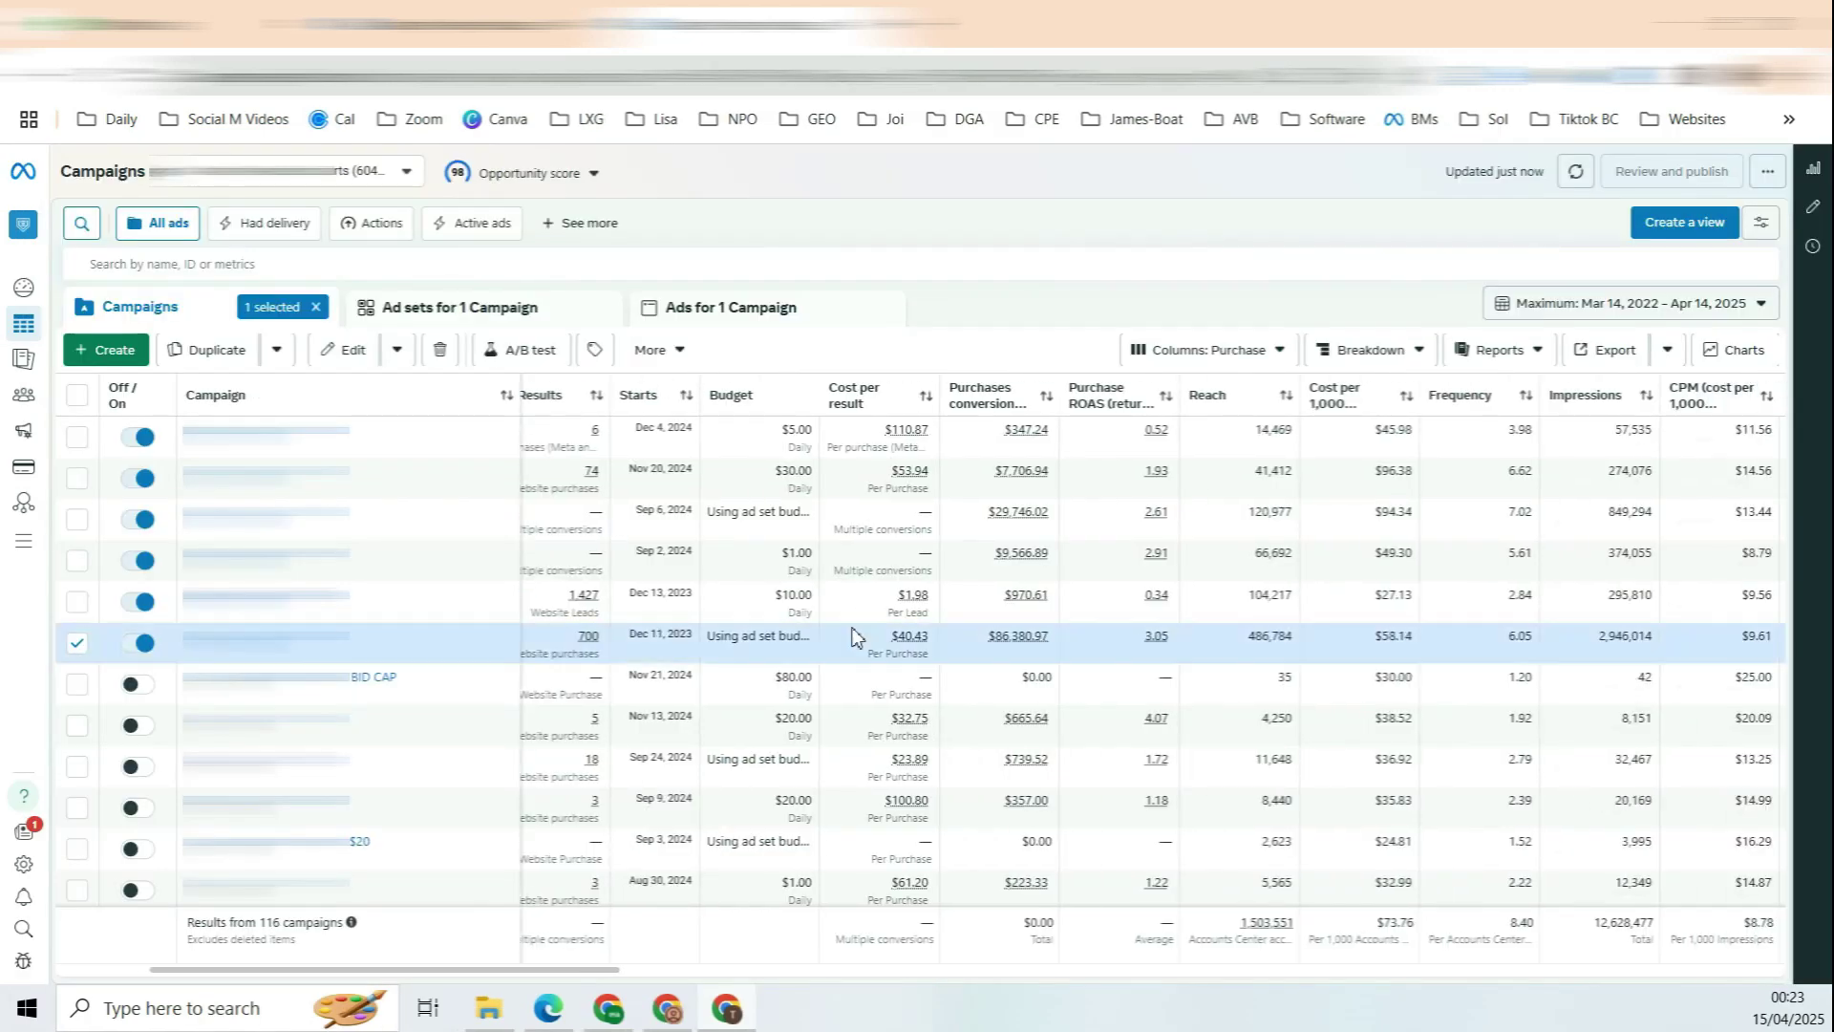
{"action": "scroll", "coordinate": [857, 637], "scroll_direction": "right", "scroll_amount": 1}
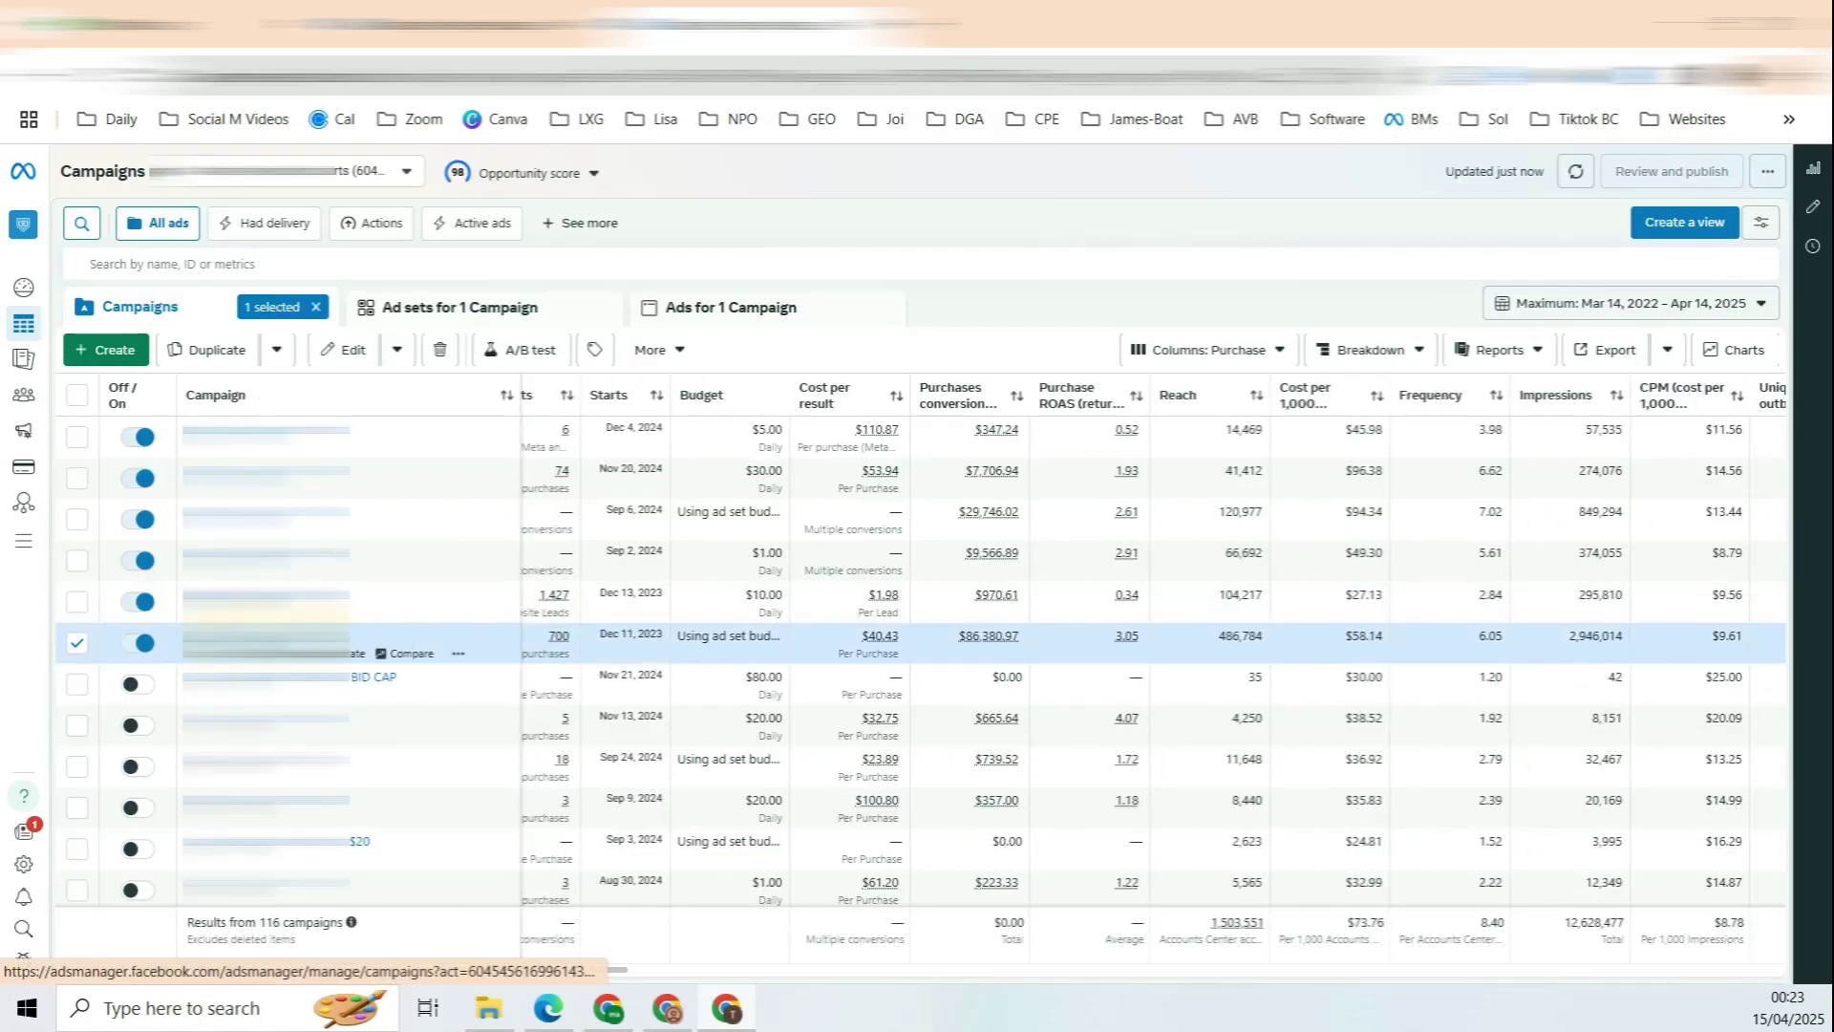
Step: Show the selected campaign's ad sets and scroll through their metric columns
{"action": "left_click", "coordinate": [268, 635]}
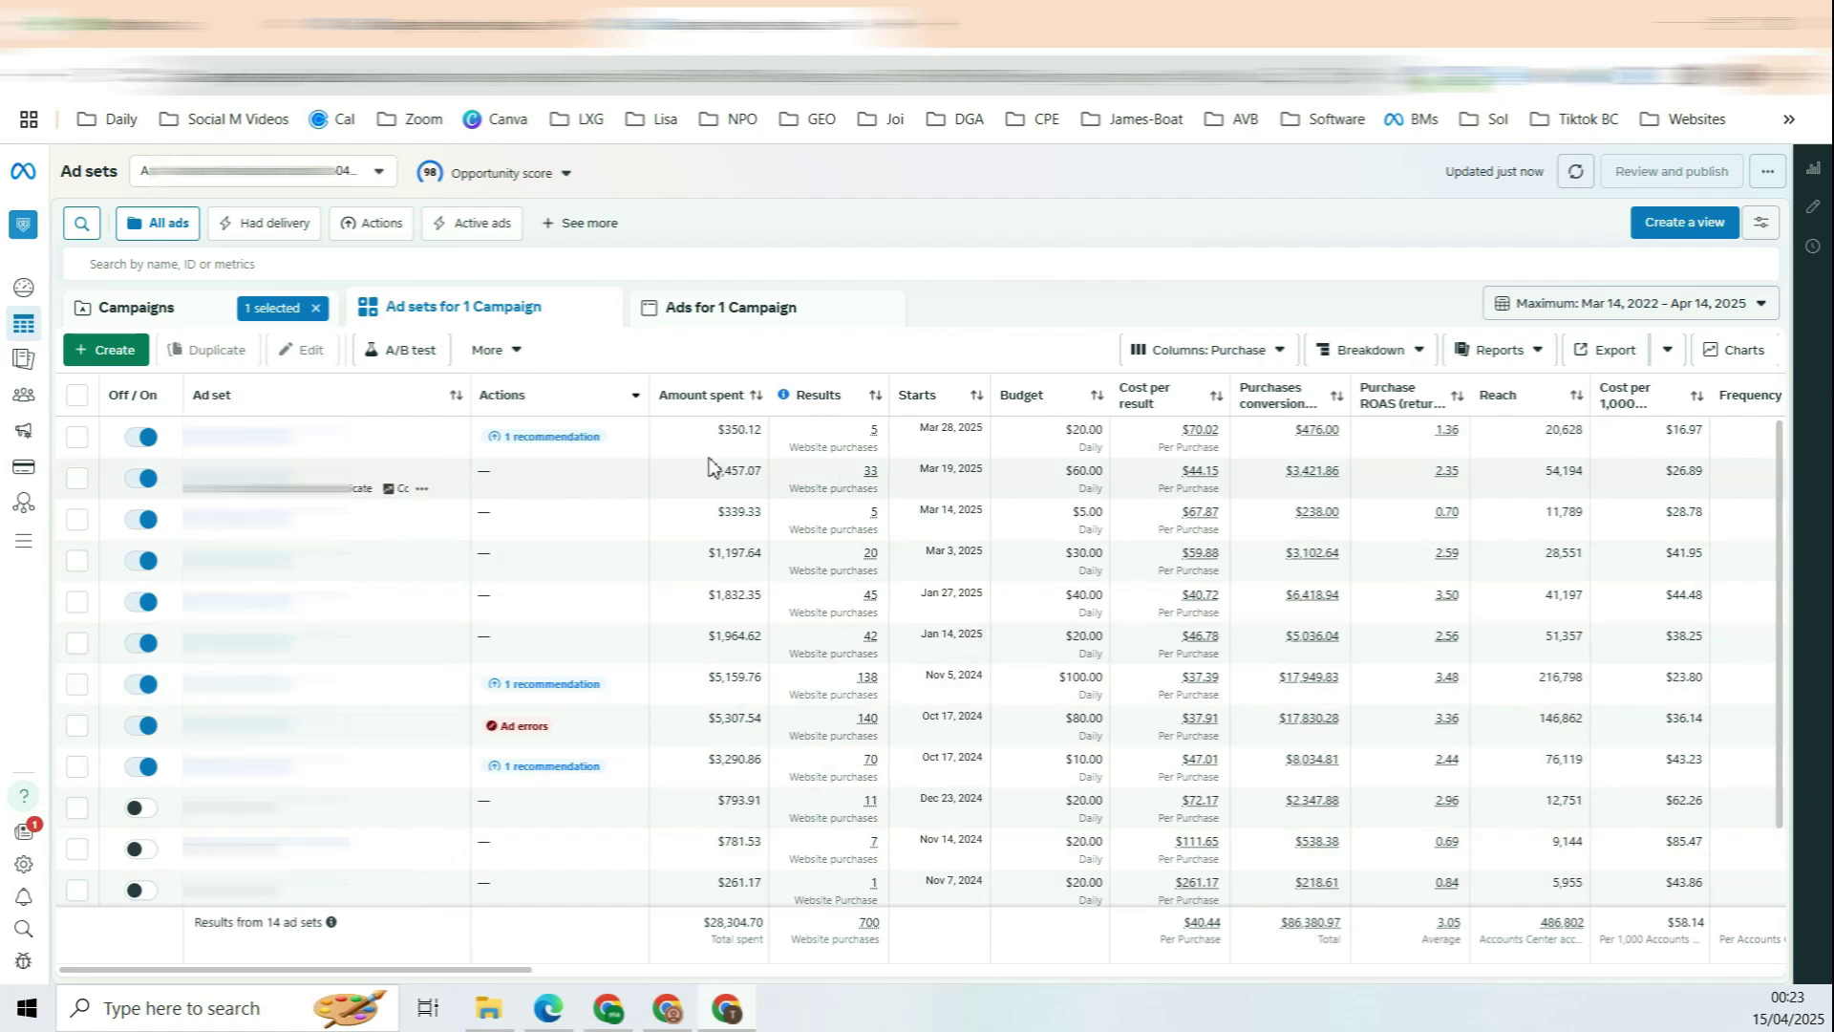
{"action": "scroll", "coordinate": [841, 487], "scroll_direction": "right", "scroll_amount": 5}
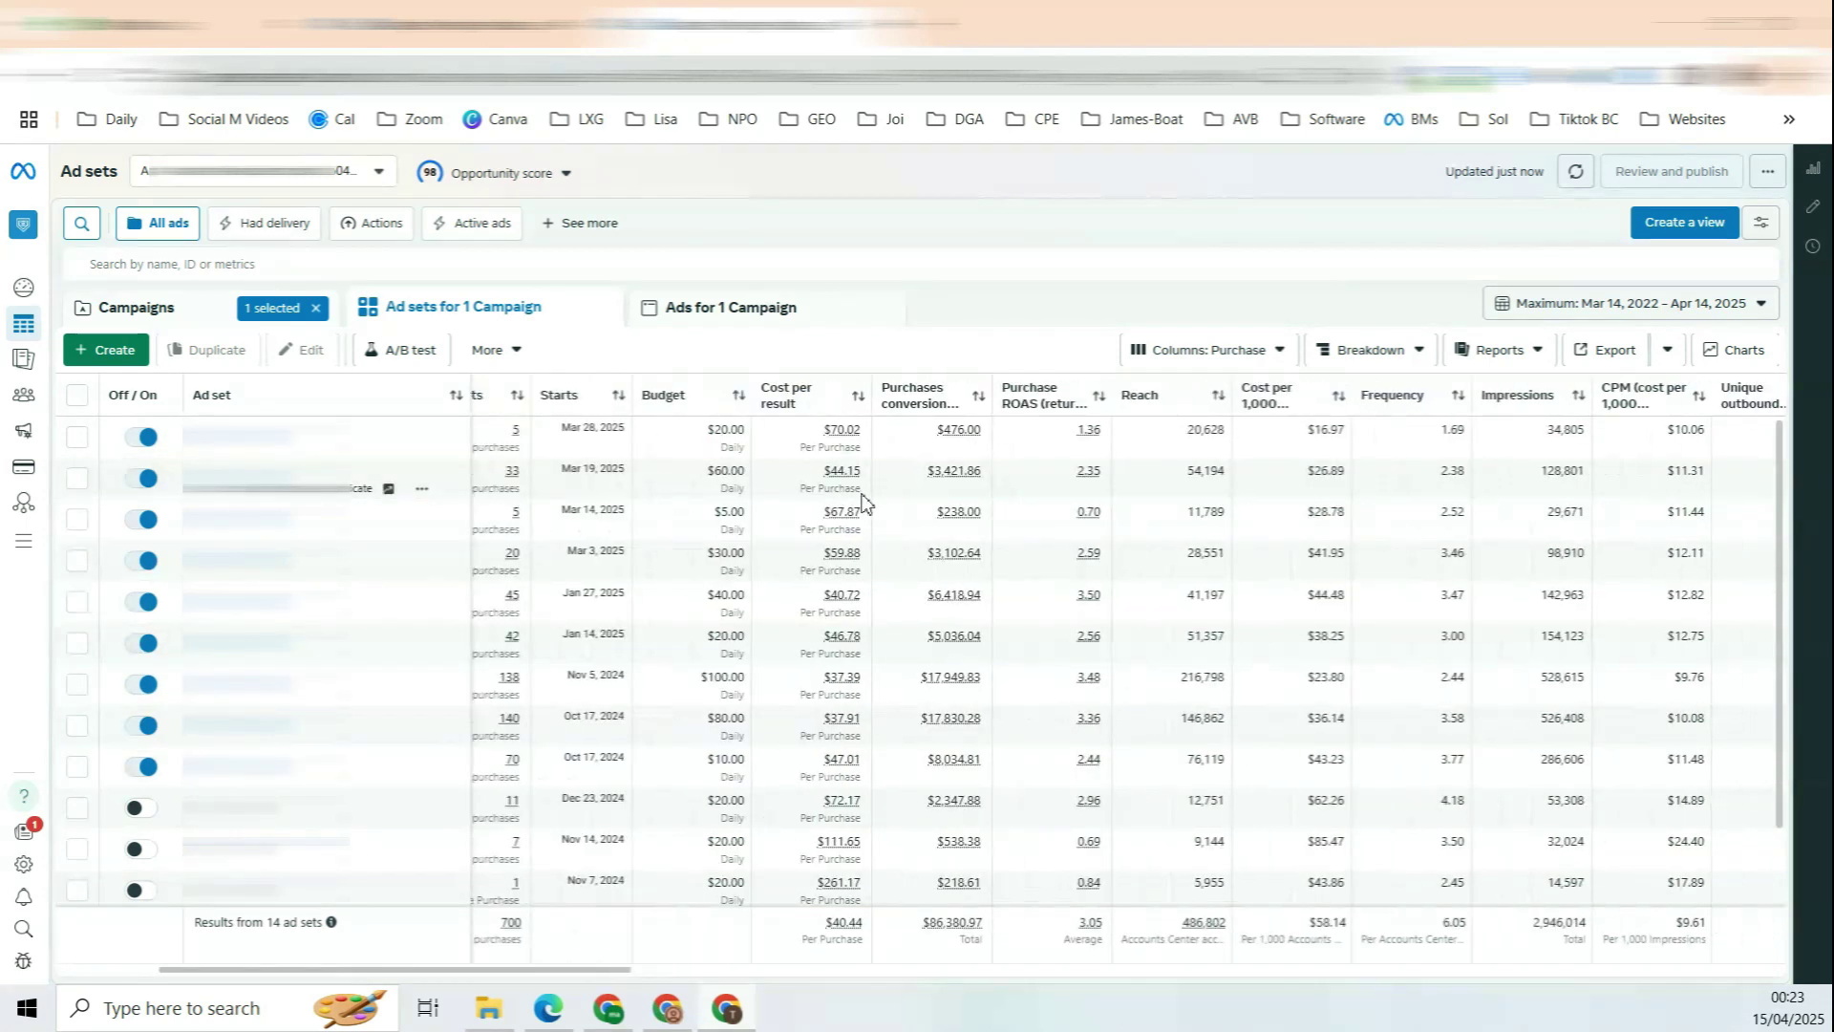
{"action": "scroll", "coordinate": [863, 501], "scroll_direction": "right", "scroll_amount": 2}
{"action": "mouse_move", "coordinate": [1032, 399]}
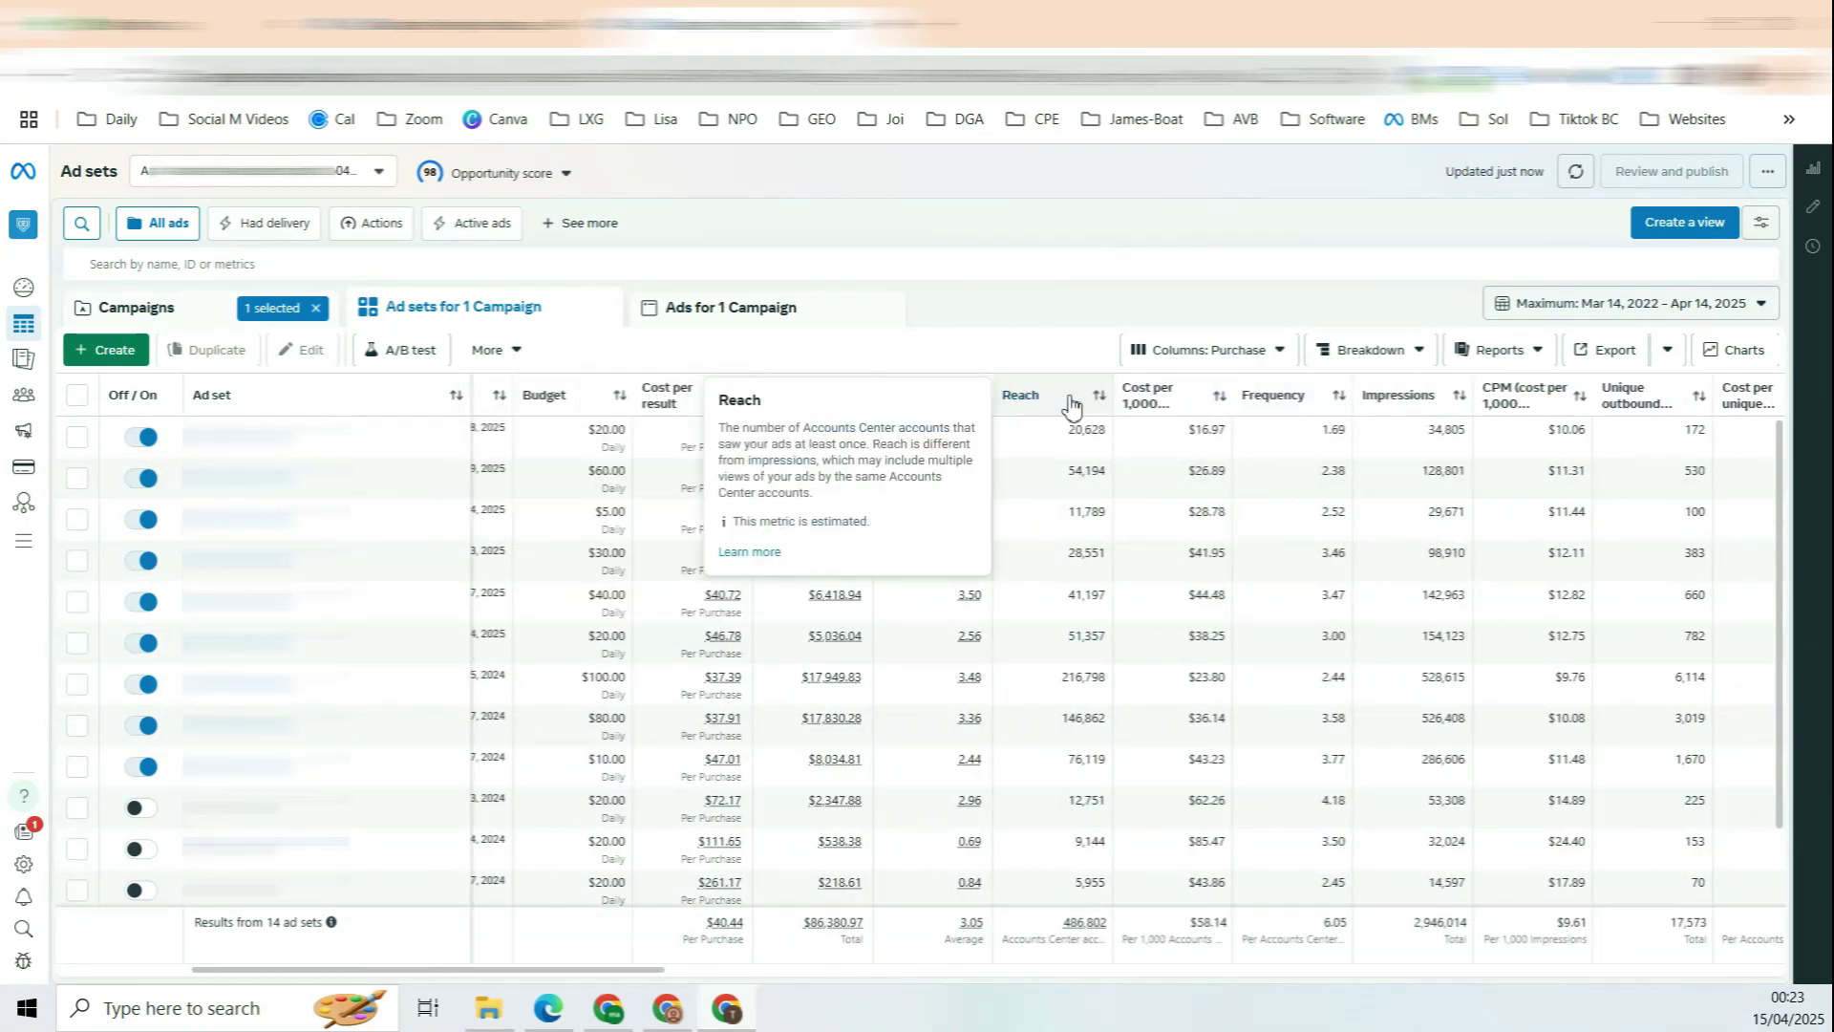
{"action": "scroll", "coordinate": [1404, 425], "scroll_direction": "right", "scroll_amount": 3}
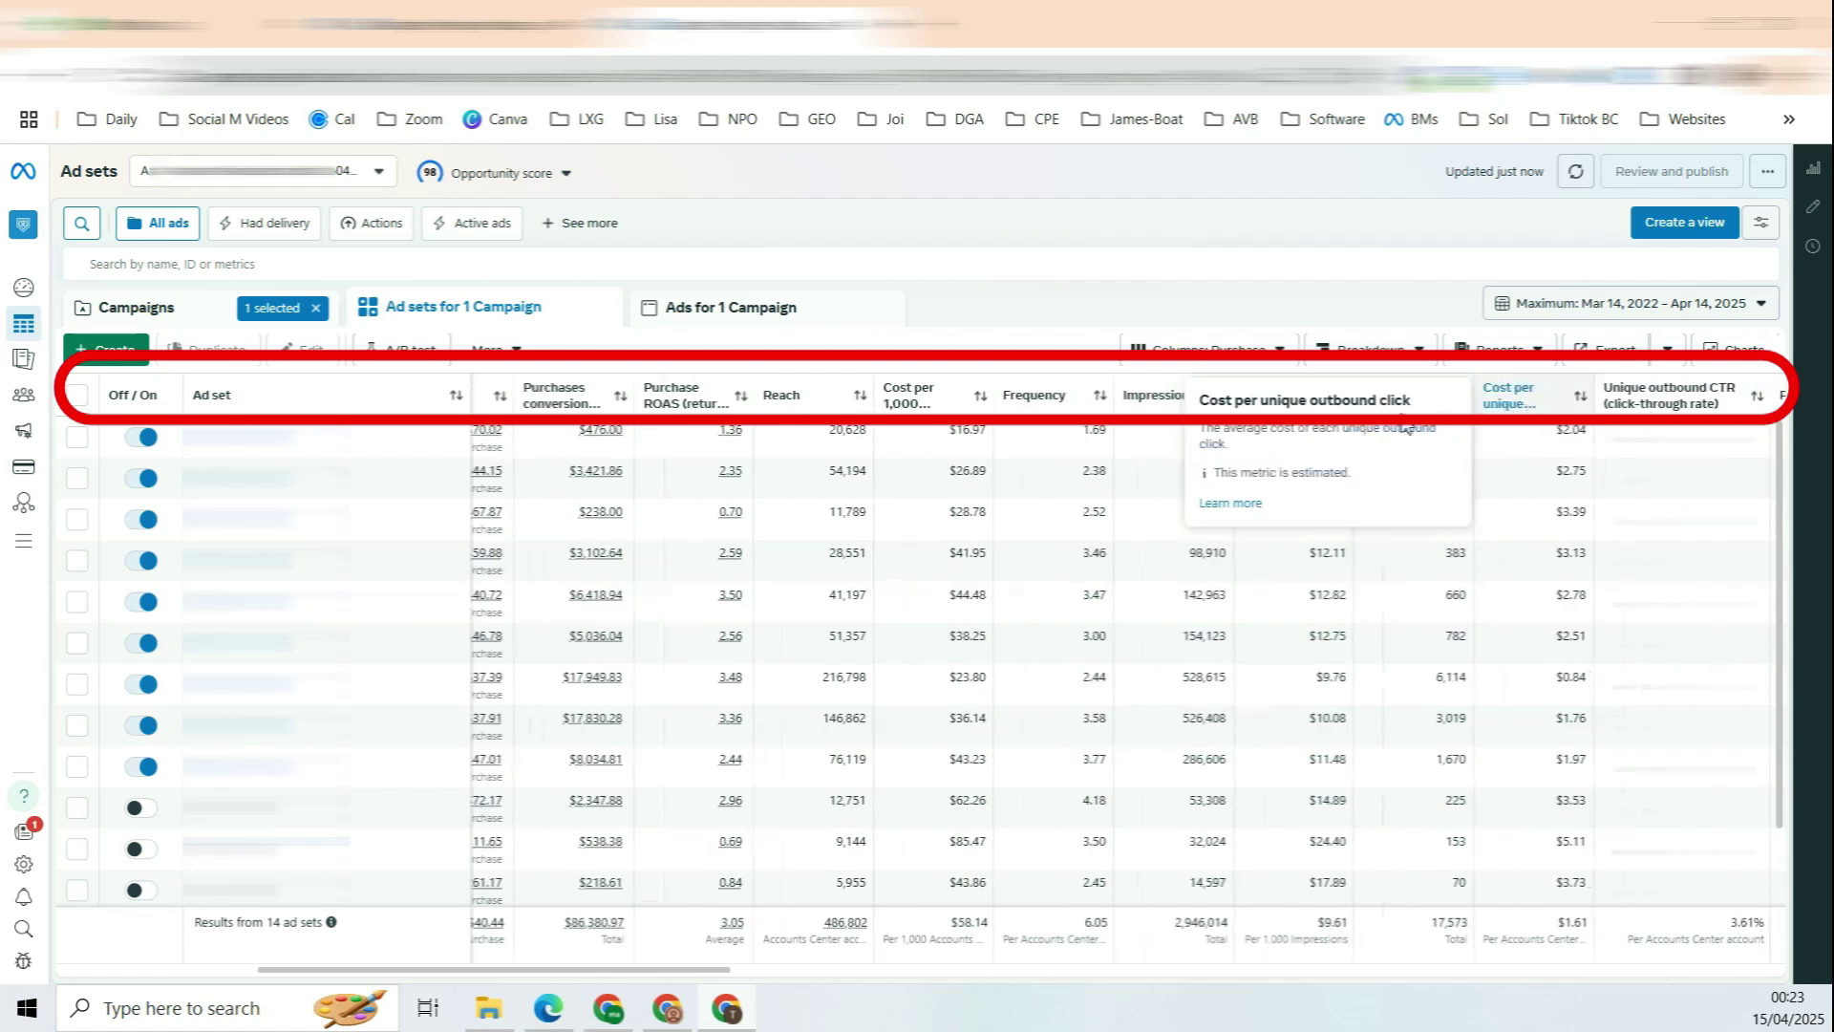
{"action": "scroll", "coordinate": [1242, 573], "scroll_direction": "right", "scroll_amount": 5}
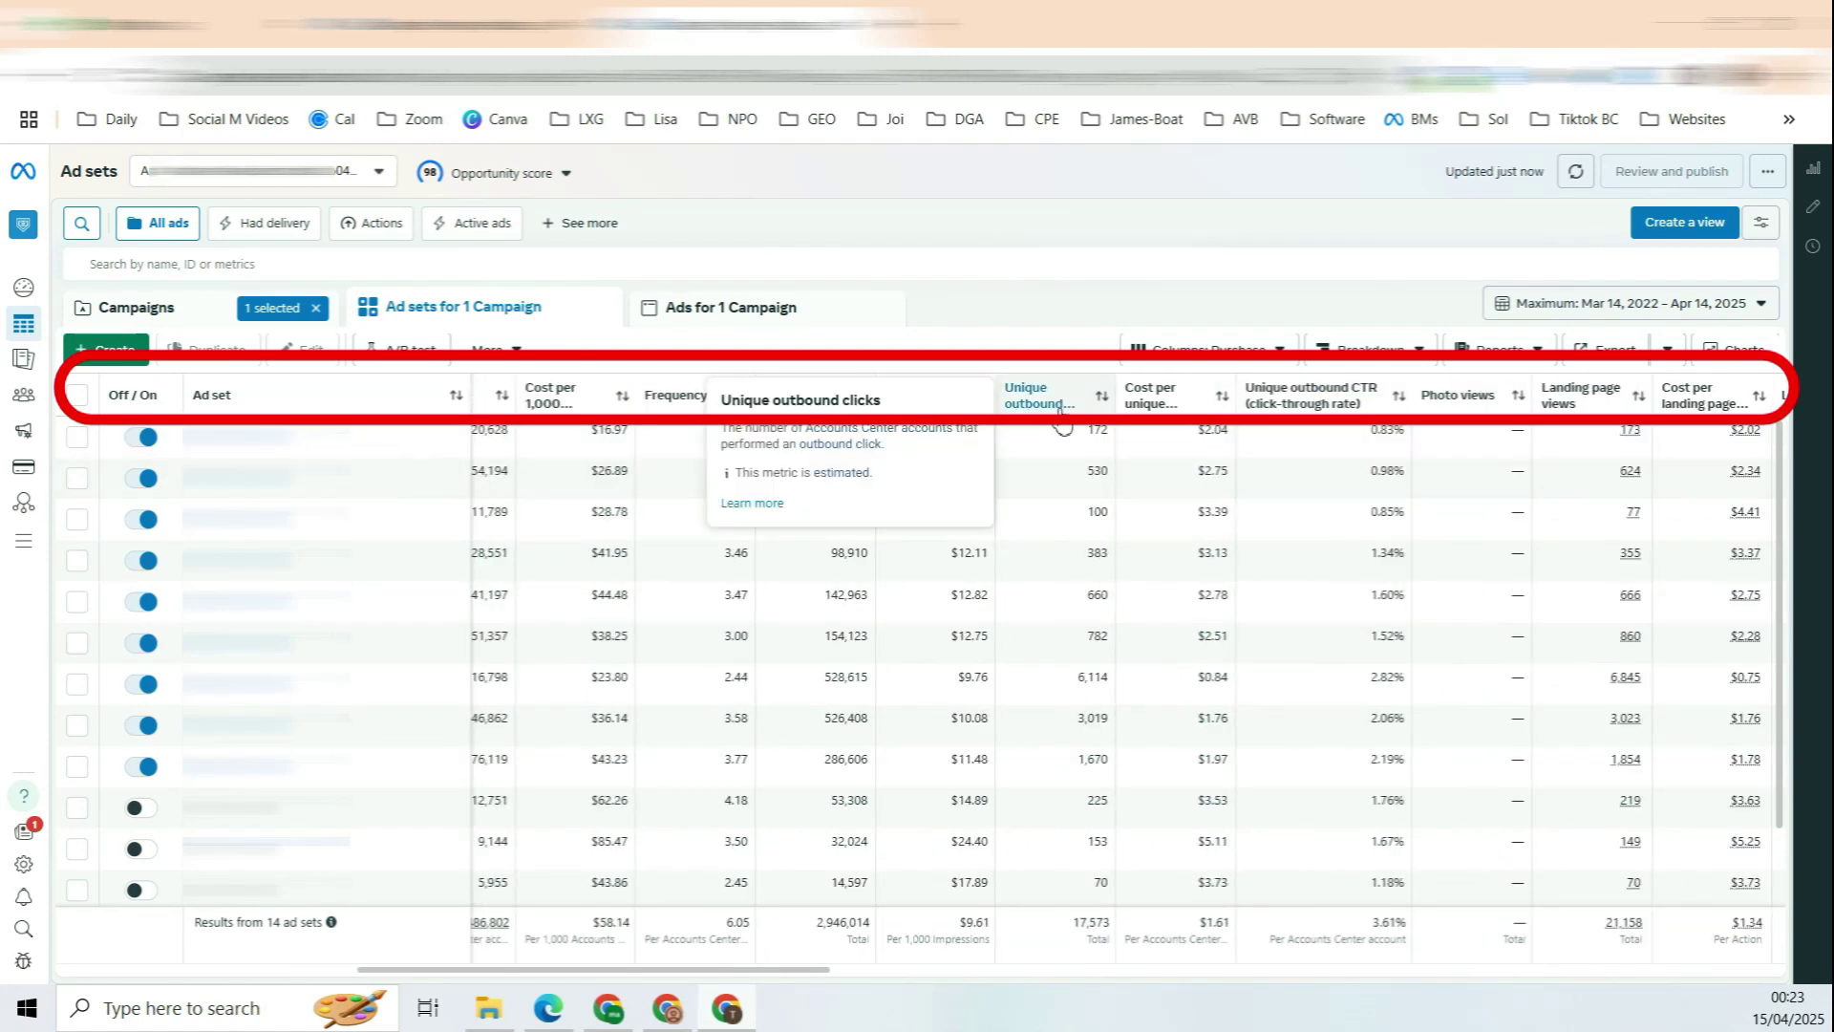
{"action": "mouse_move", "coordinate": [1161, 409]}
{"action": "scroll", "coordinate": [1163, 411], "scroll_direction": "right", "scroll_amount": 11}
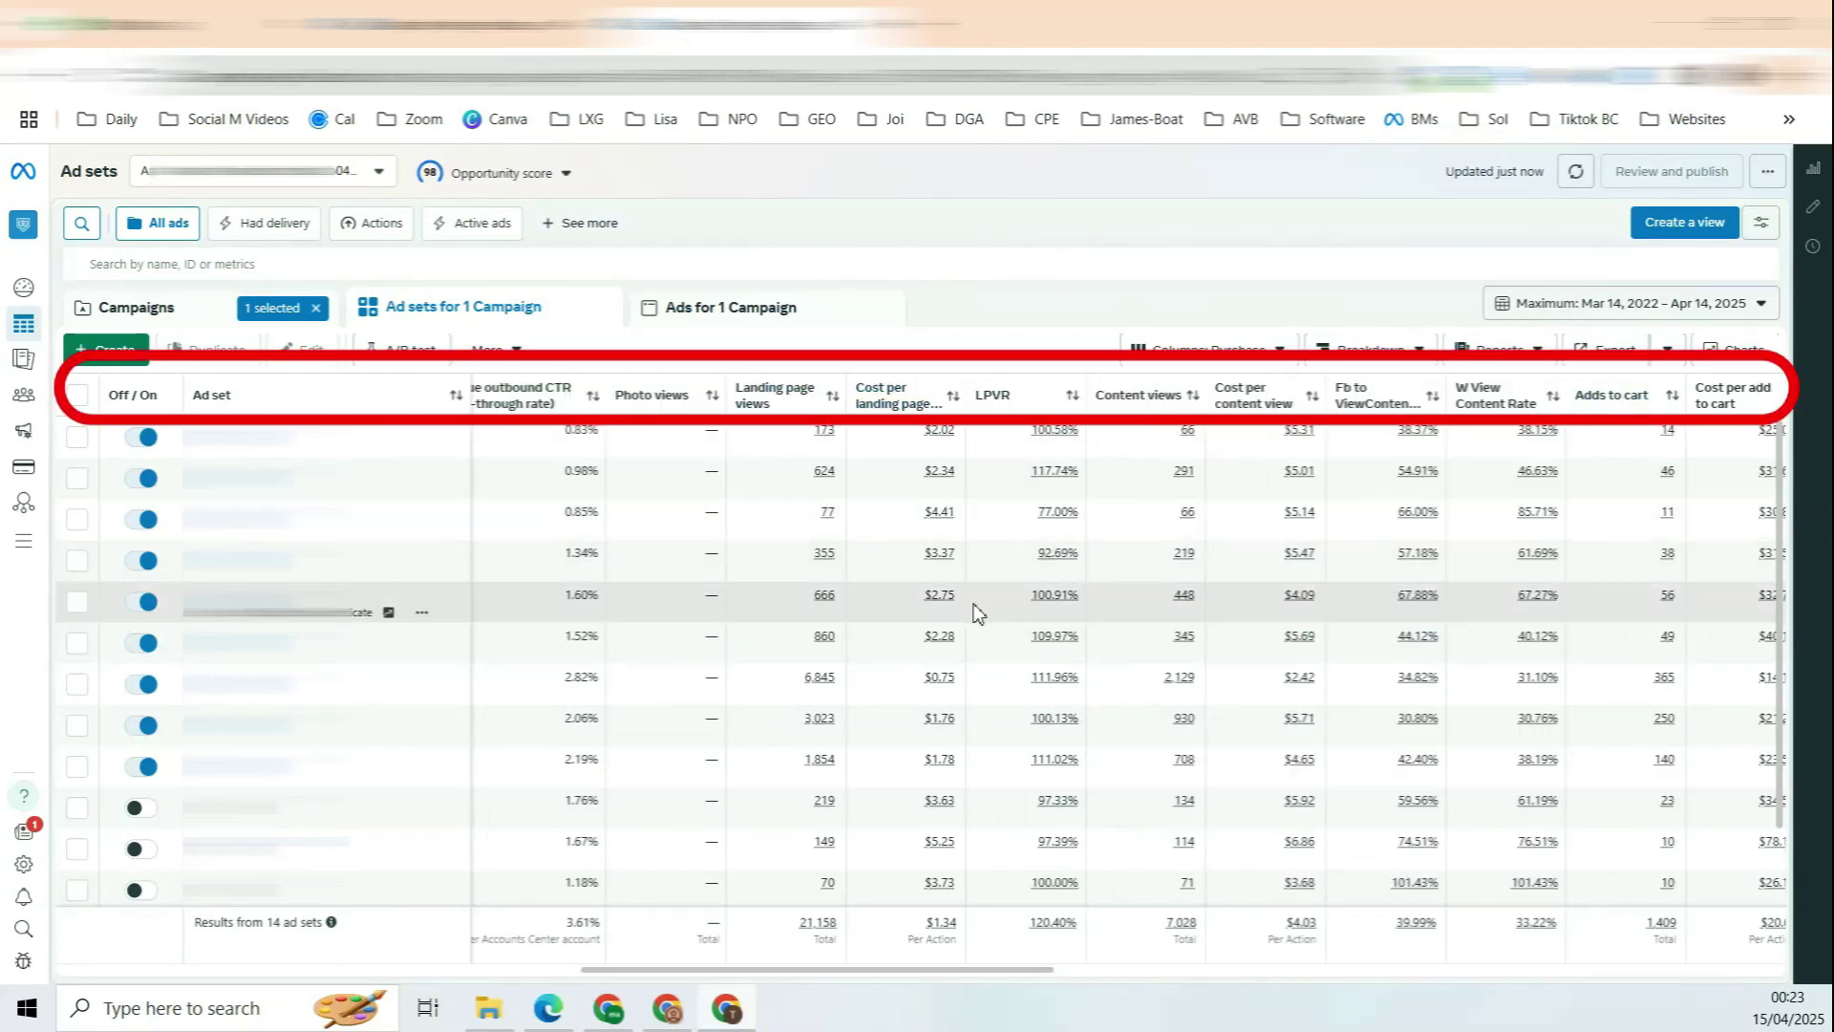
{"action": "scroll", "coordinate": [426, 607], "scroll_direction": "left", "scroll_amount": 14}
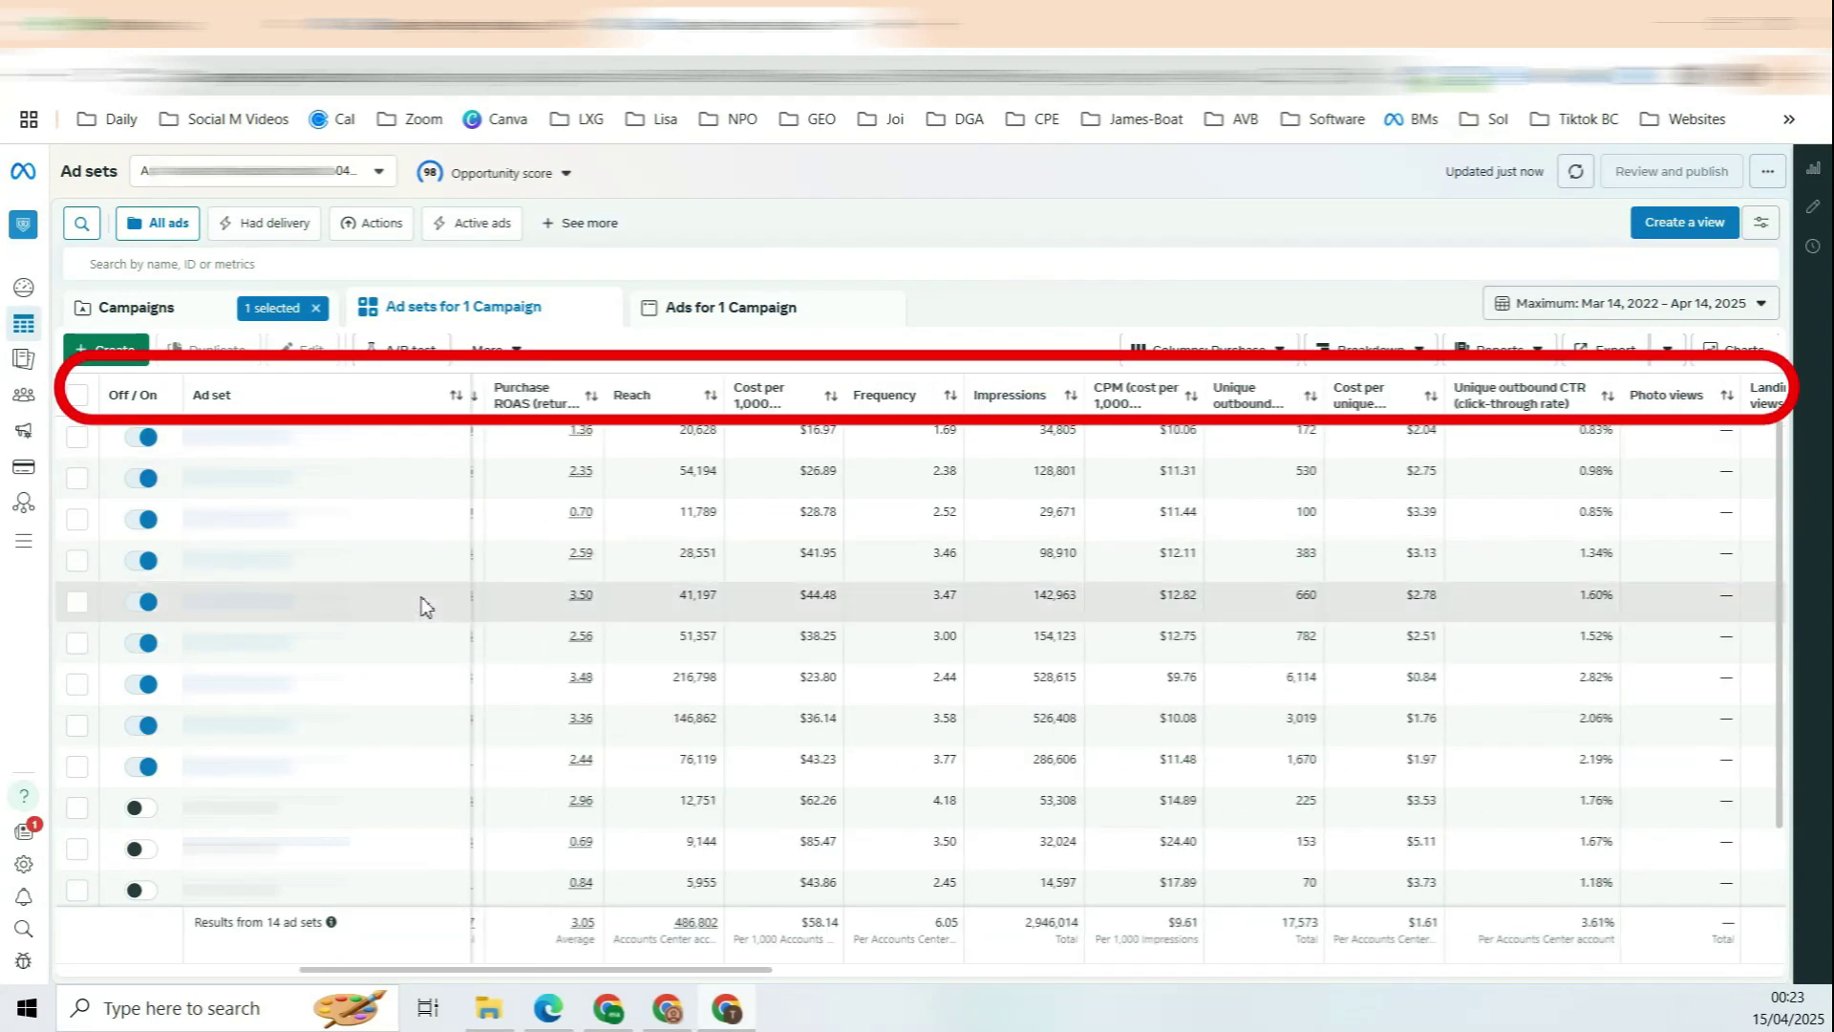
{"action": "scroll", "coordinate": [426, 607], "scroll_direction": "left", "scroll_amount": 12}
Step: Open the ads inside the first ad set
{"action": "left_click", "coordinate": [198, 437]}
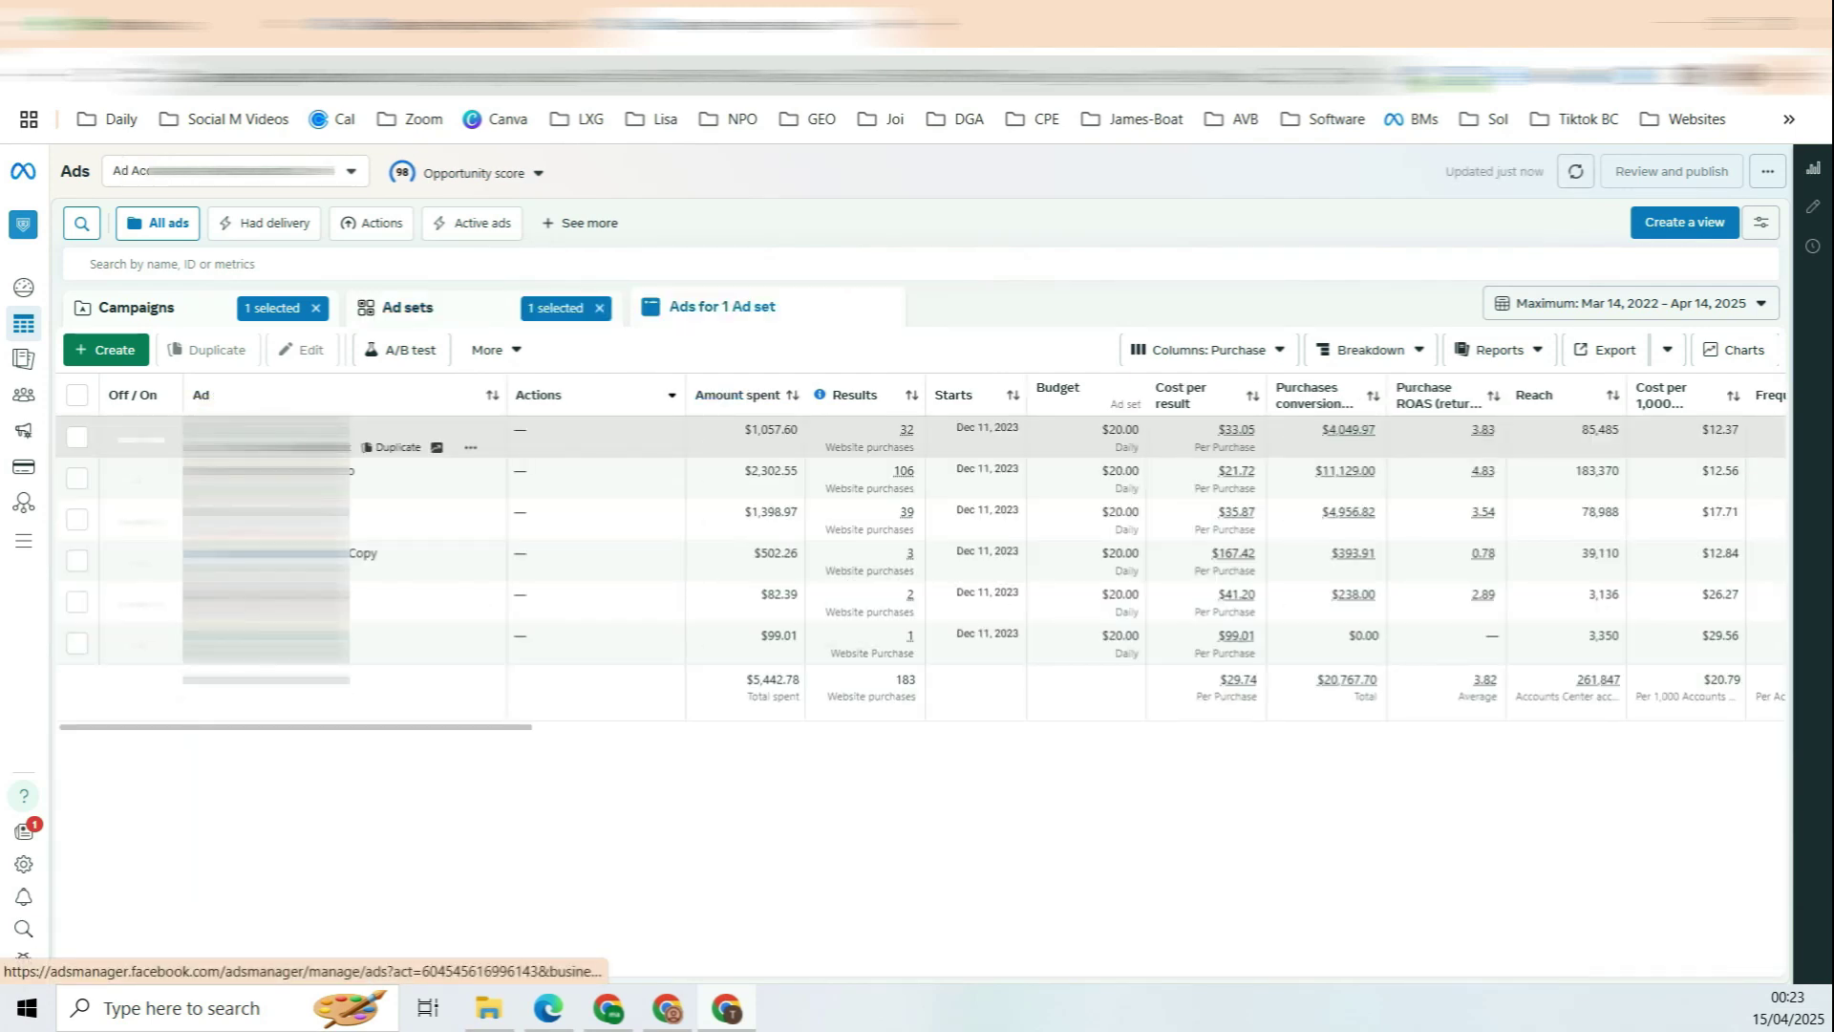
{"action": "mouse_move", "coordinate": [268, 440]}
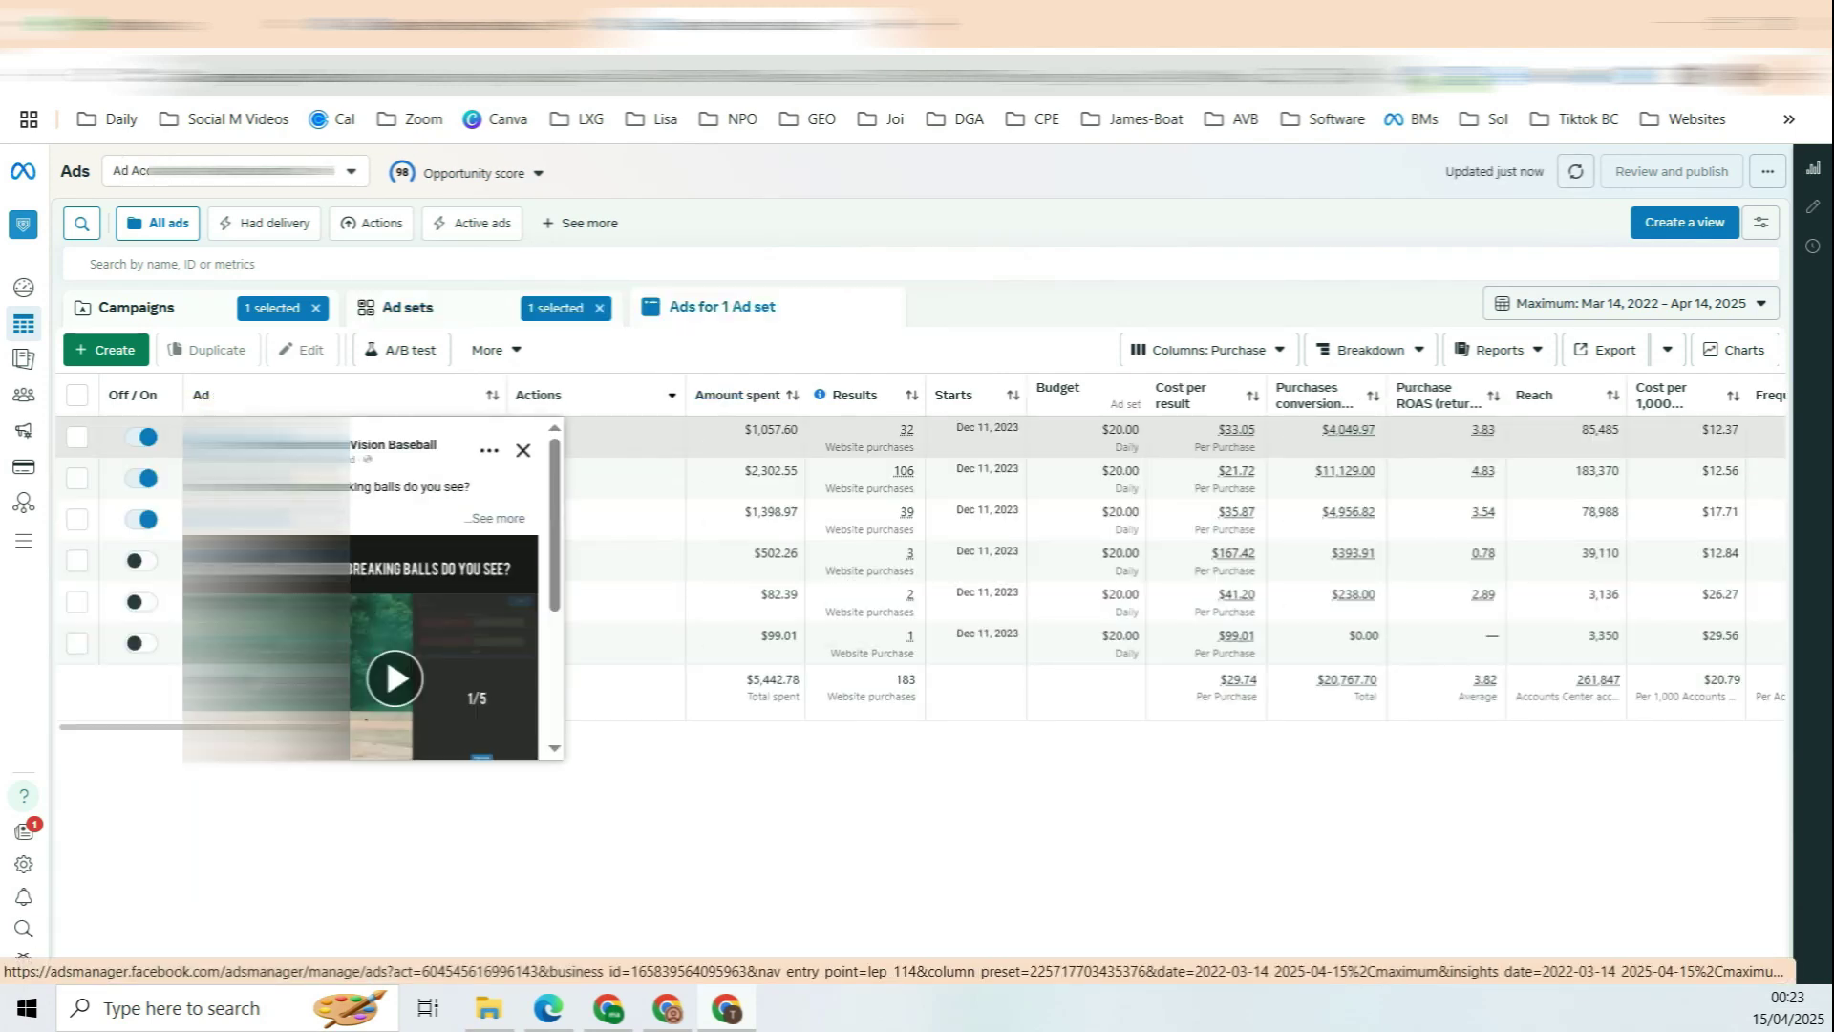
{"action": "mouse_move", "coordinate": [846, 493]}
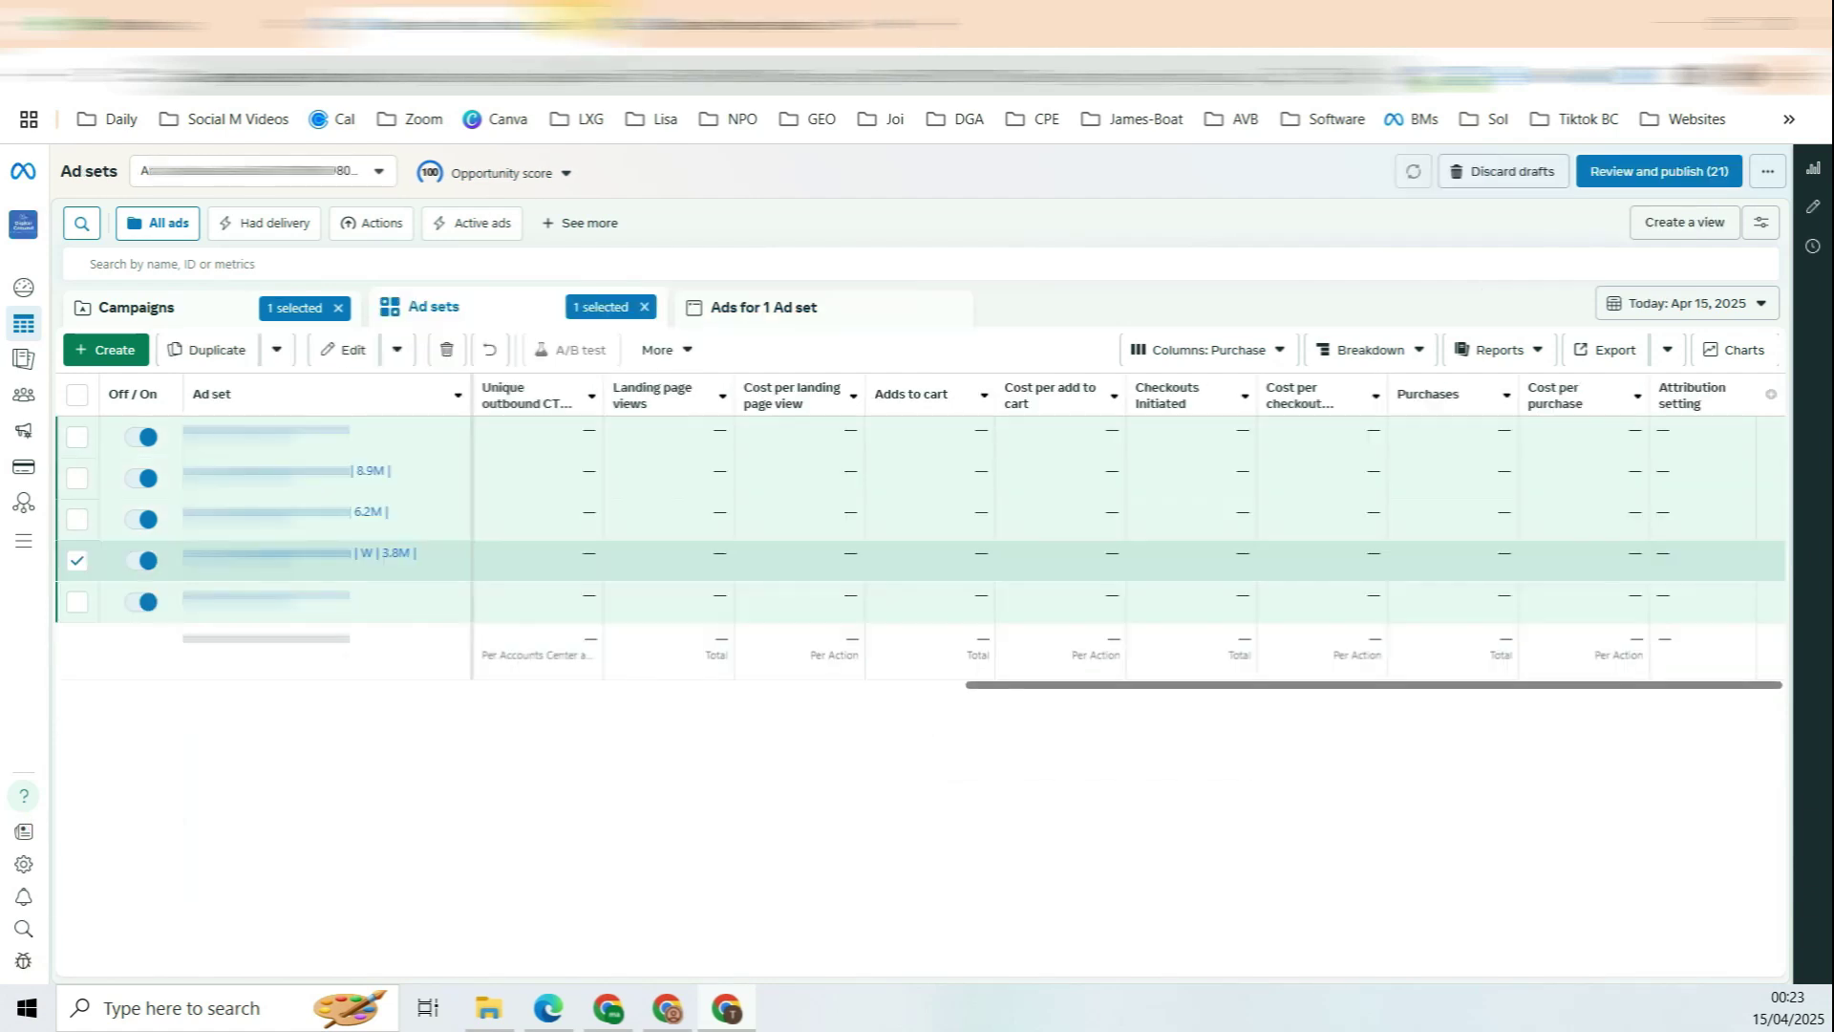
{"action": "scroll", "coordinate": [1393, 589], "scroll_direction": "left", "scroll_amount": 10}
{"action": "scroll", "coordinate": [1232, 573], "scroll_direction": "right", "scroll_amount": 10}
{"action": "scroll", "coordinate": [1339, 549], "scroll_direction": "left", "scroll_amount": 20}
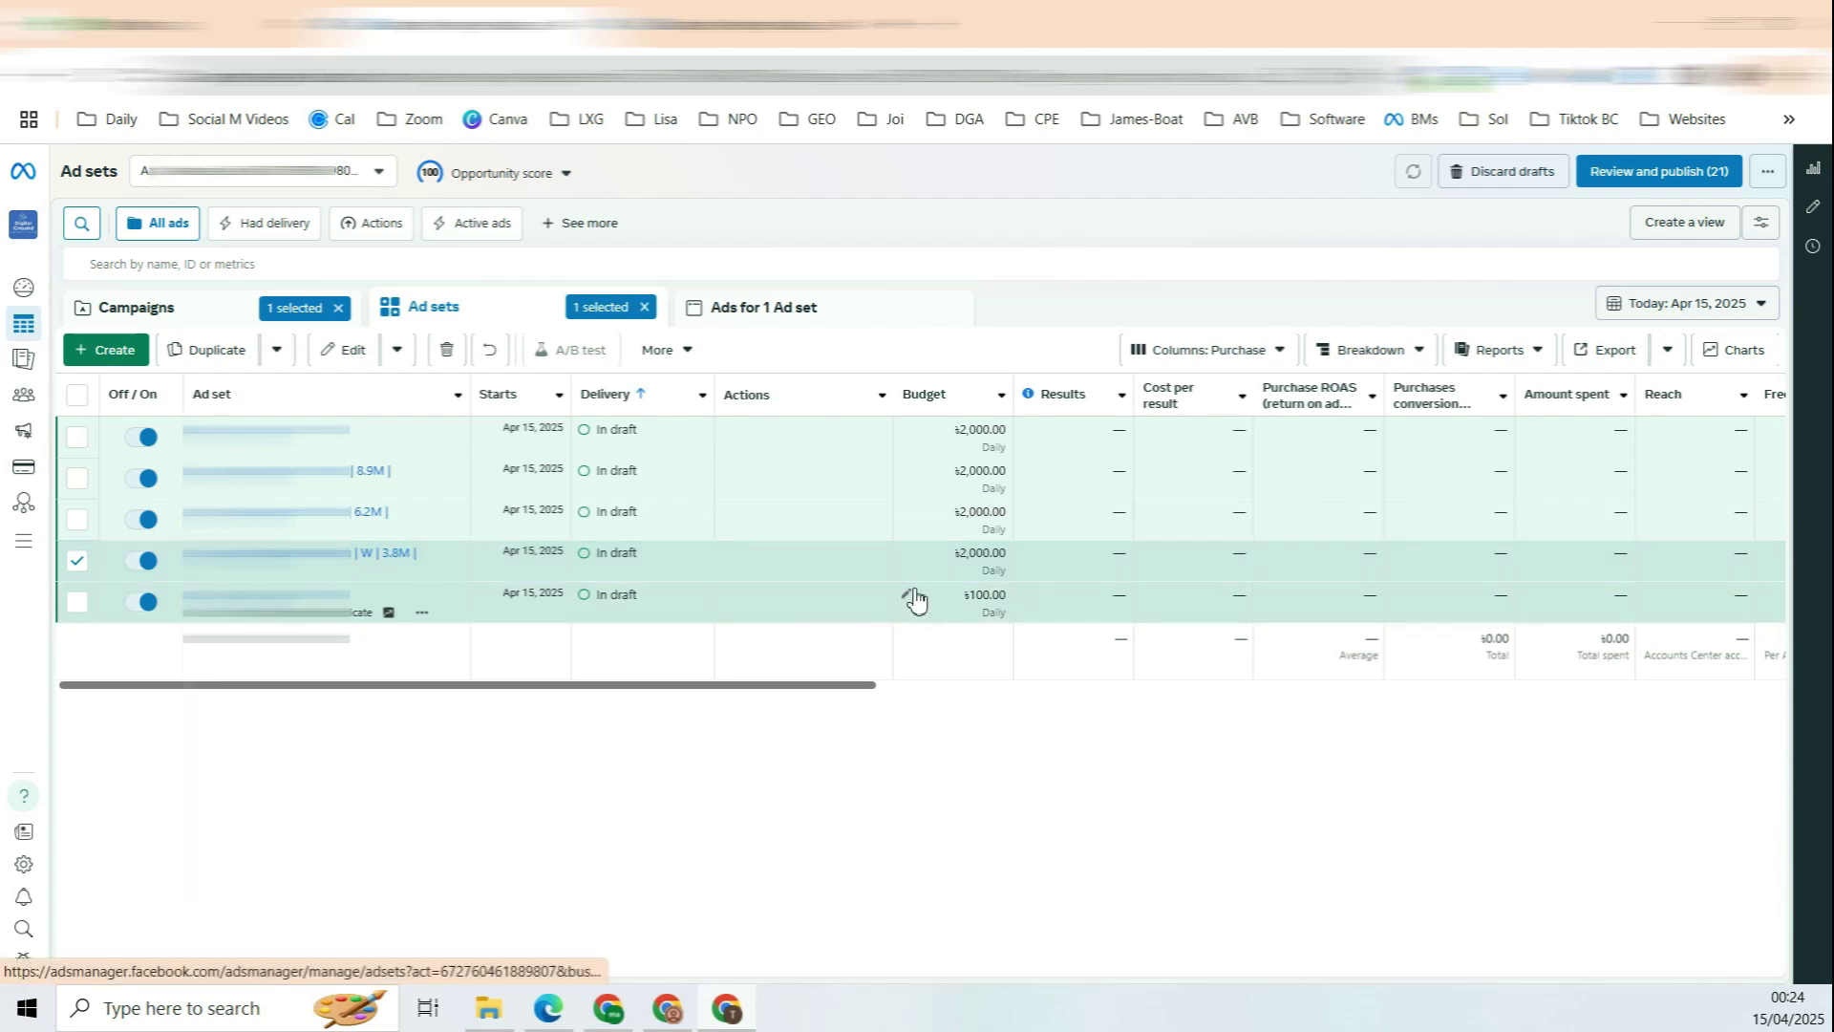
{"action": "left_click_drag", "start_coordinate": [811, 686], "coordinate": [668, 686]}
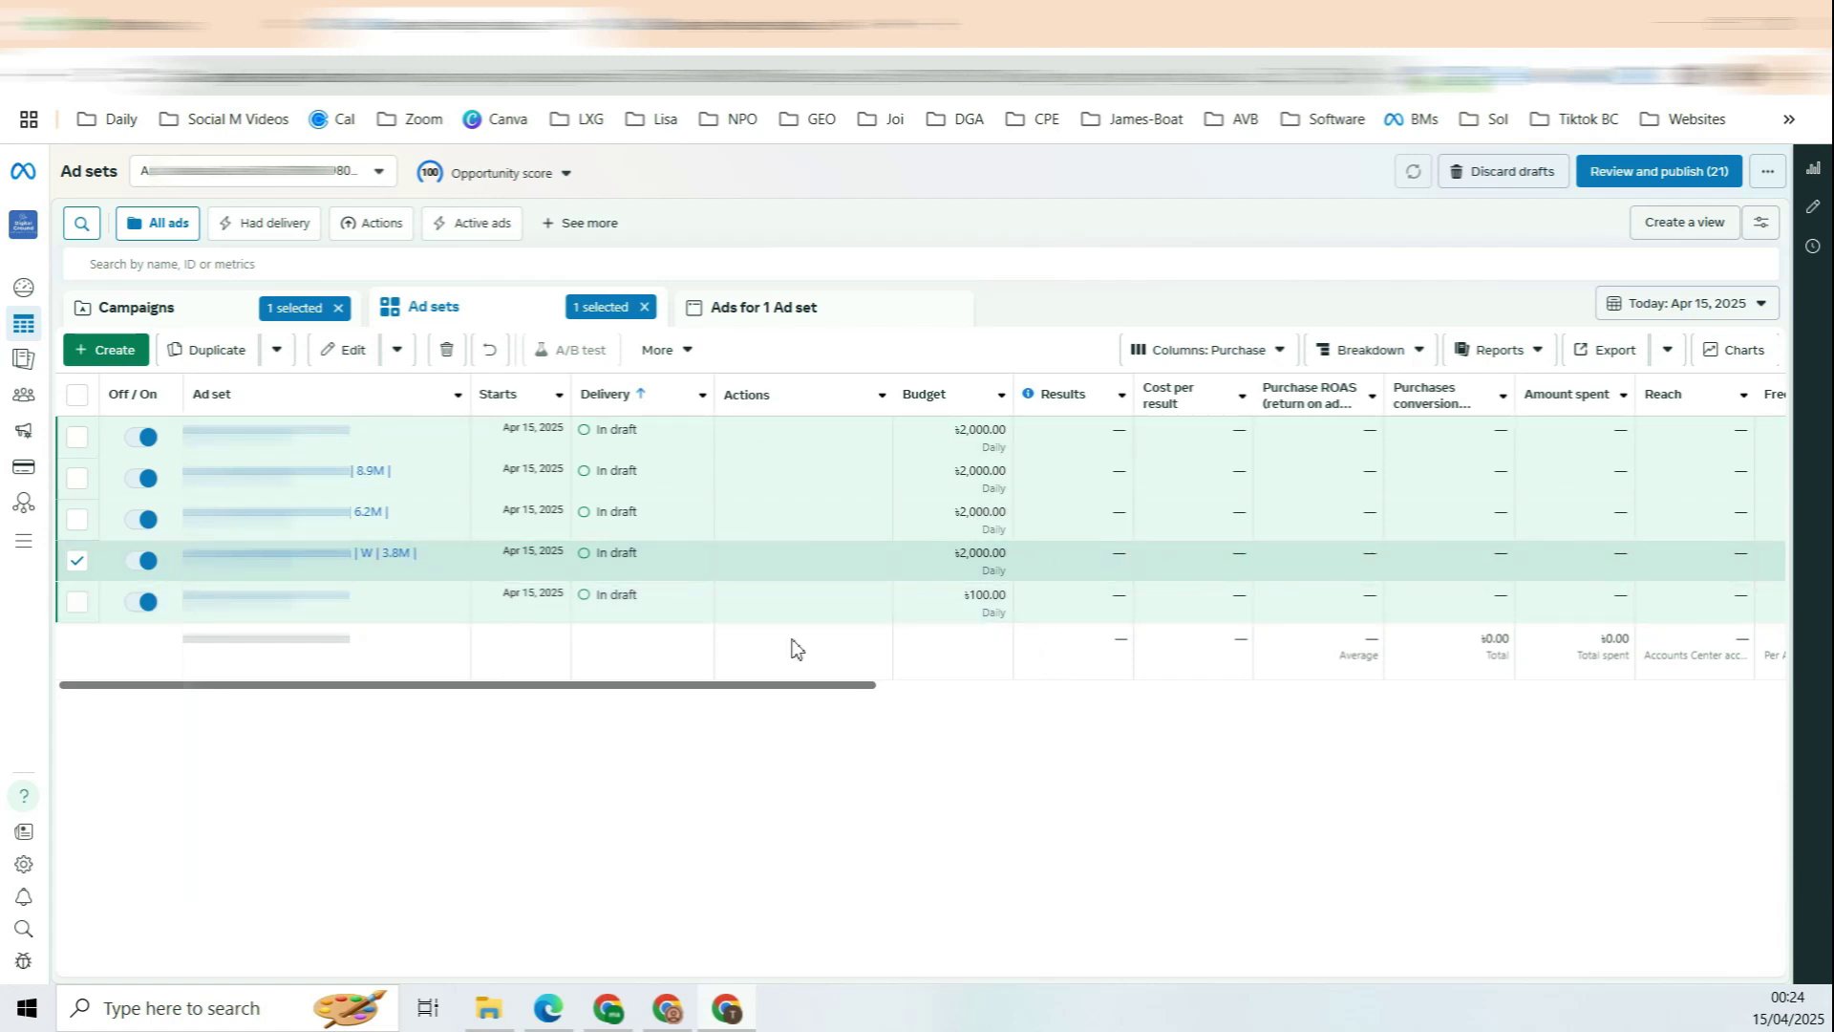
{"action": "left_click", "coordinate": [268, 595]}
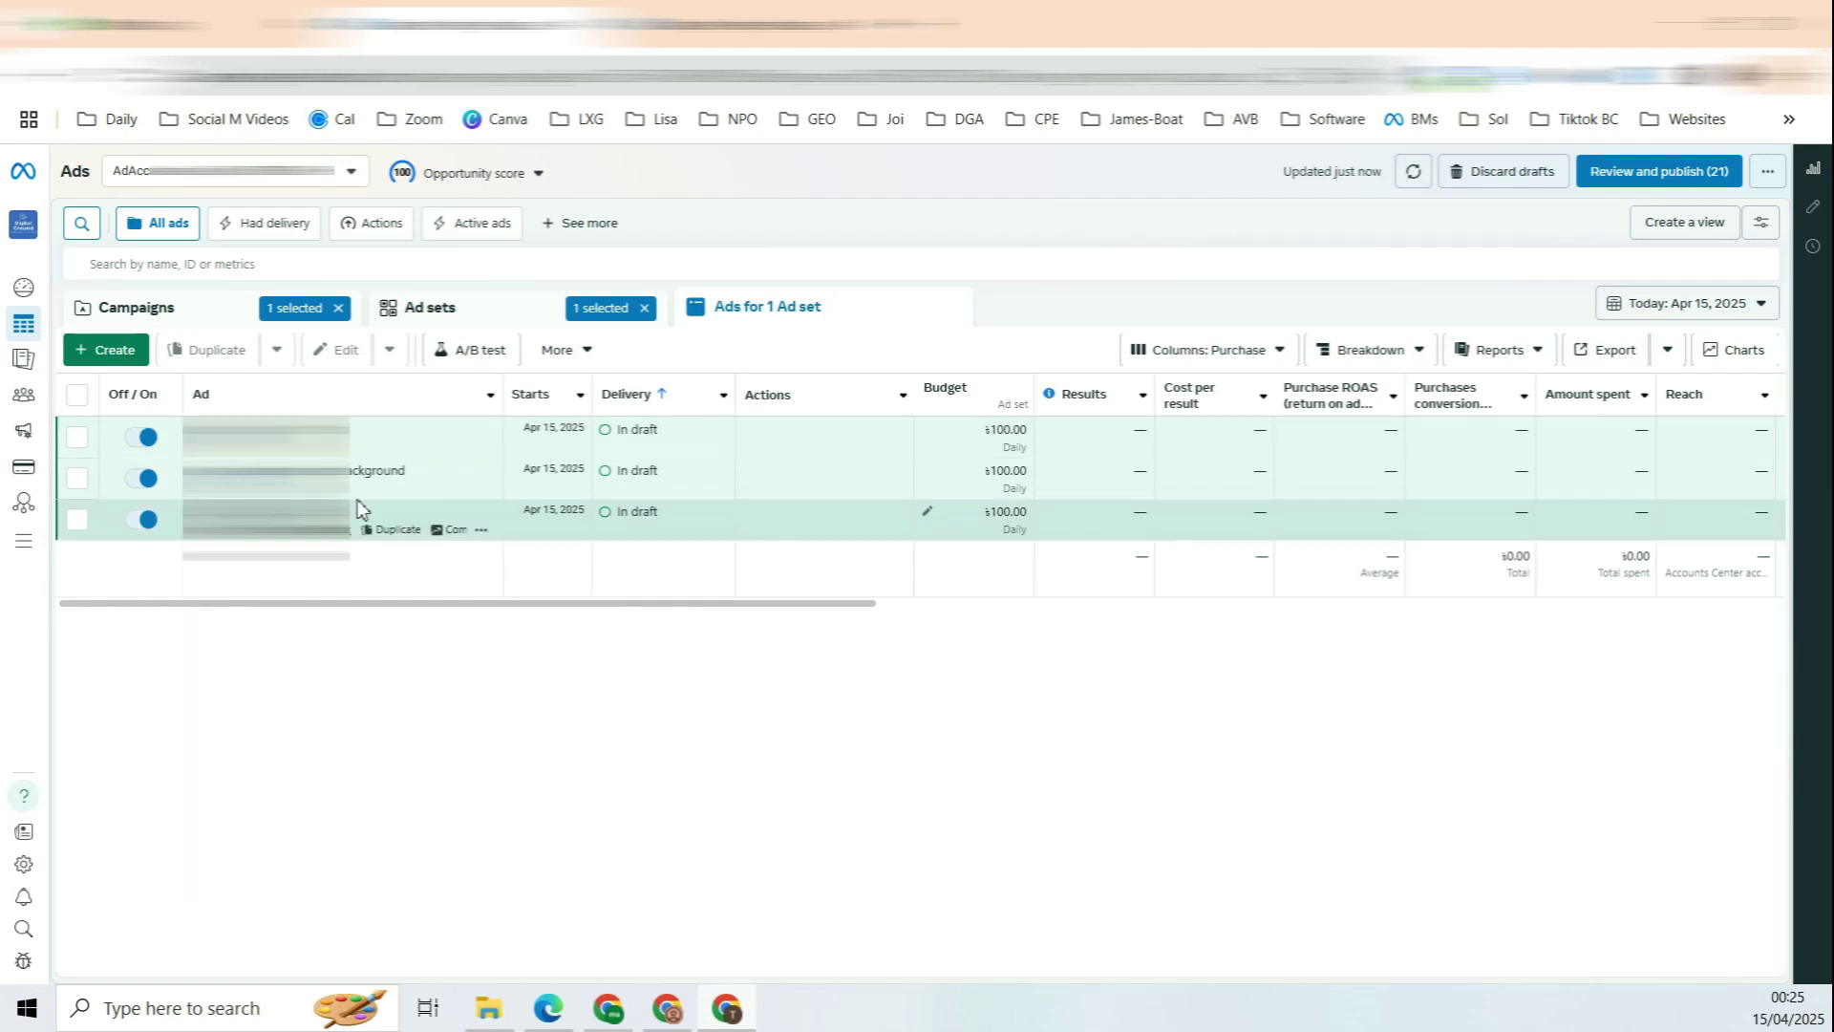
{"action": "key", "text": "alt+Left"}
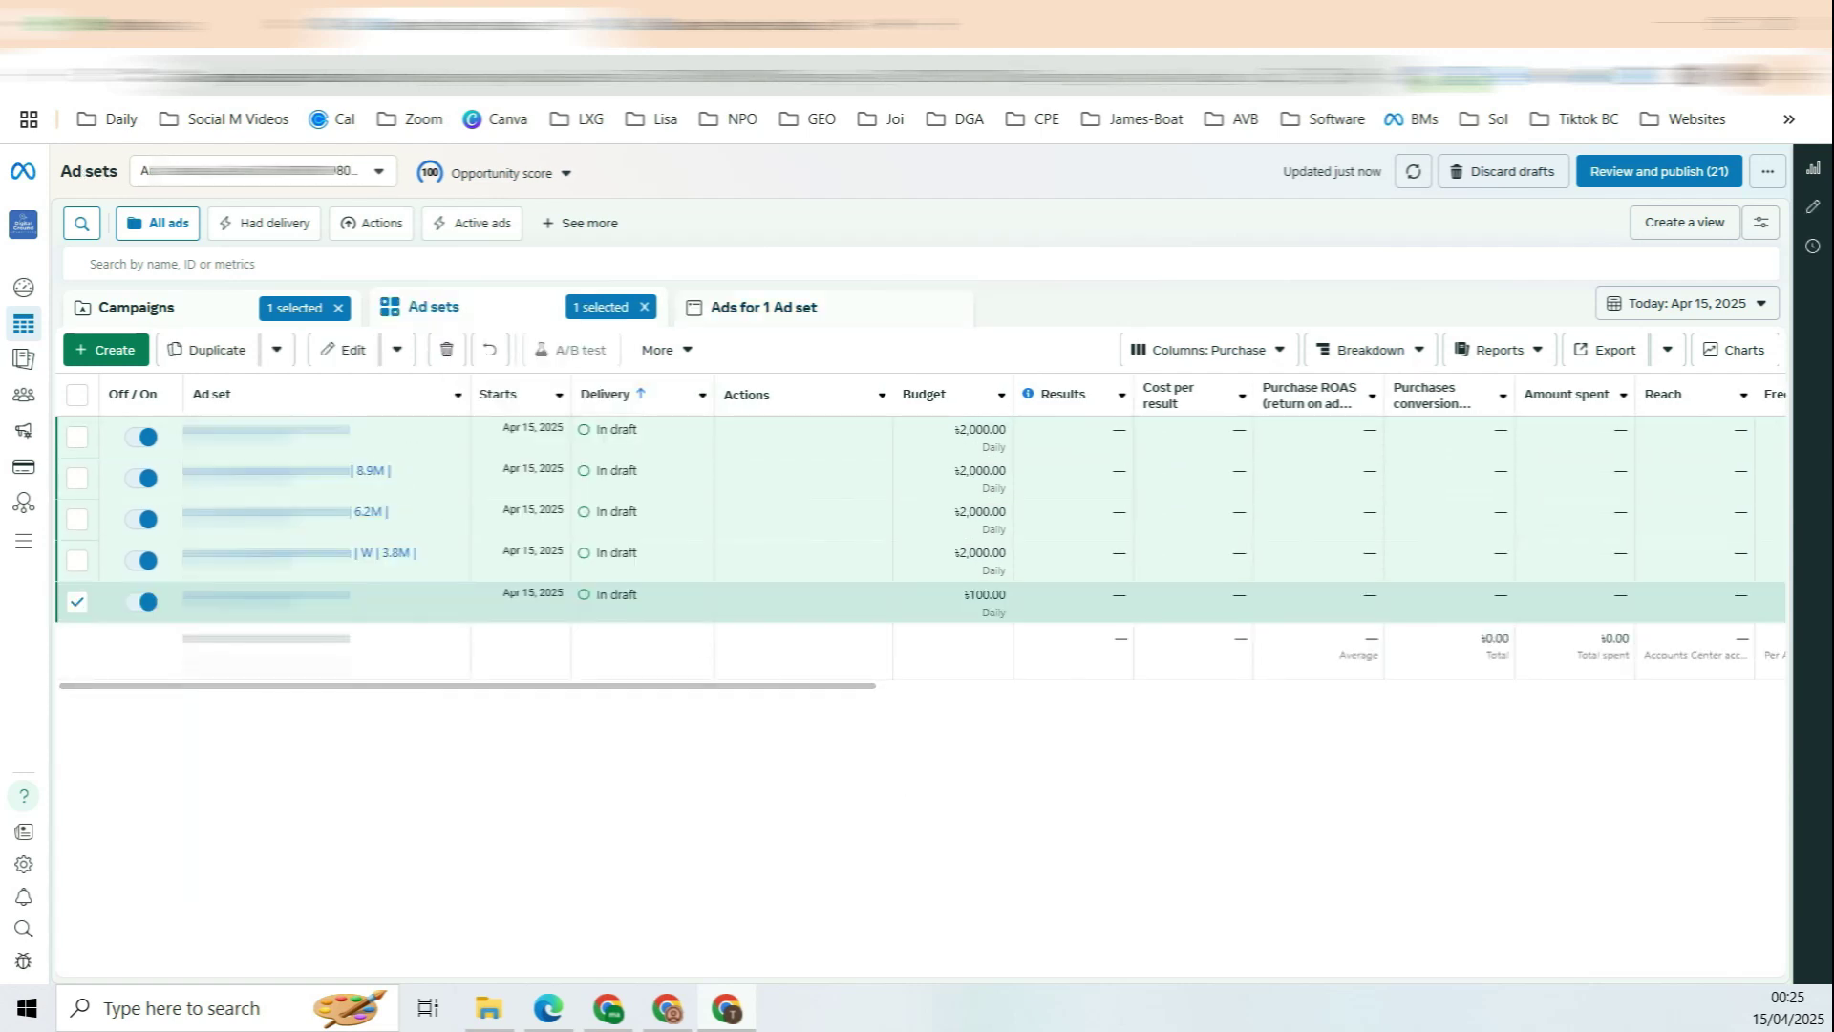
{"action": "left_click", "coordinate": [146, 602]}
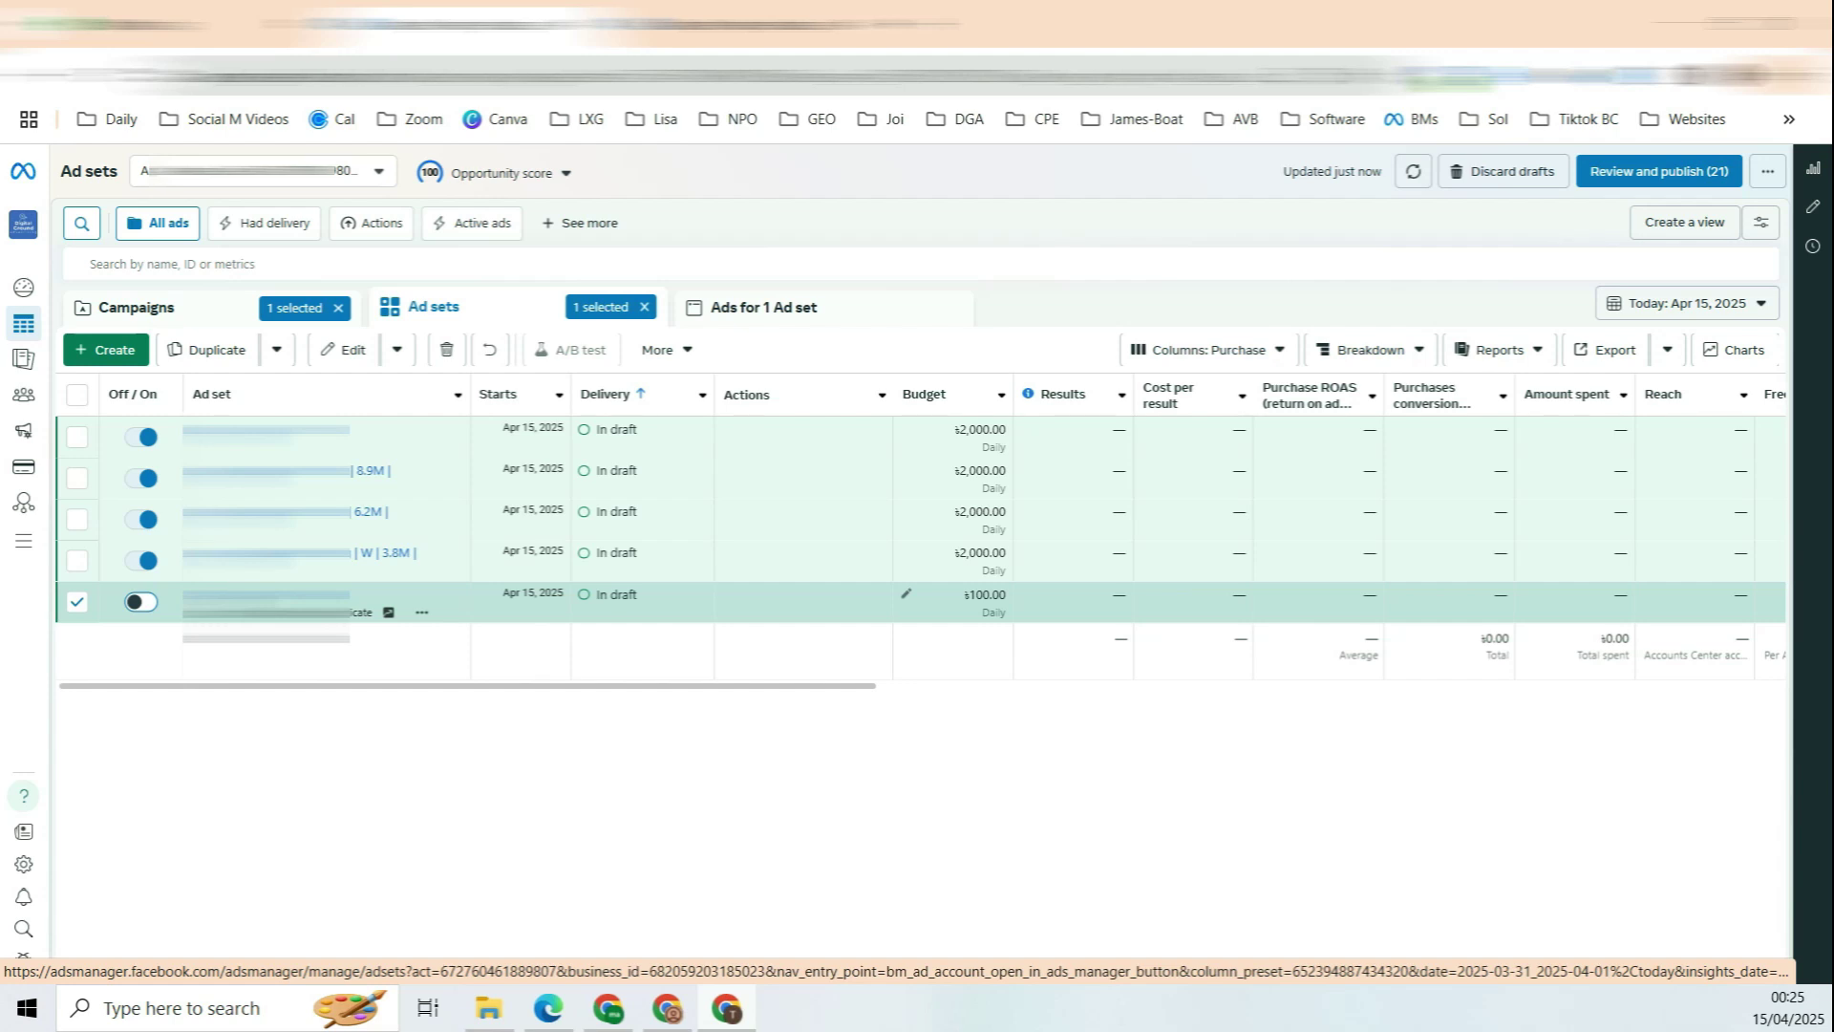
{"action": "left_click", "coordinate": [151, 615]}
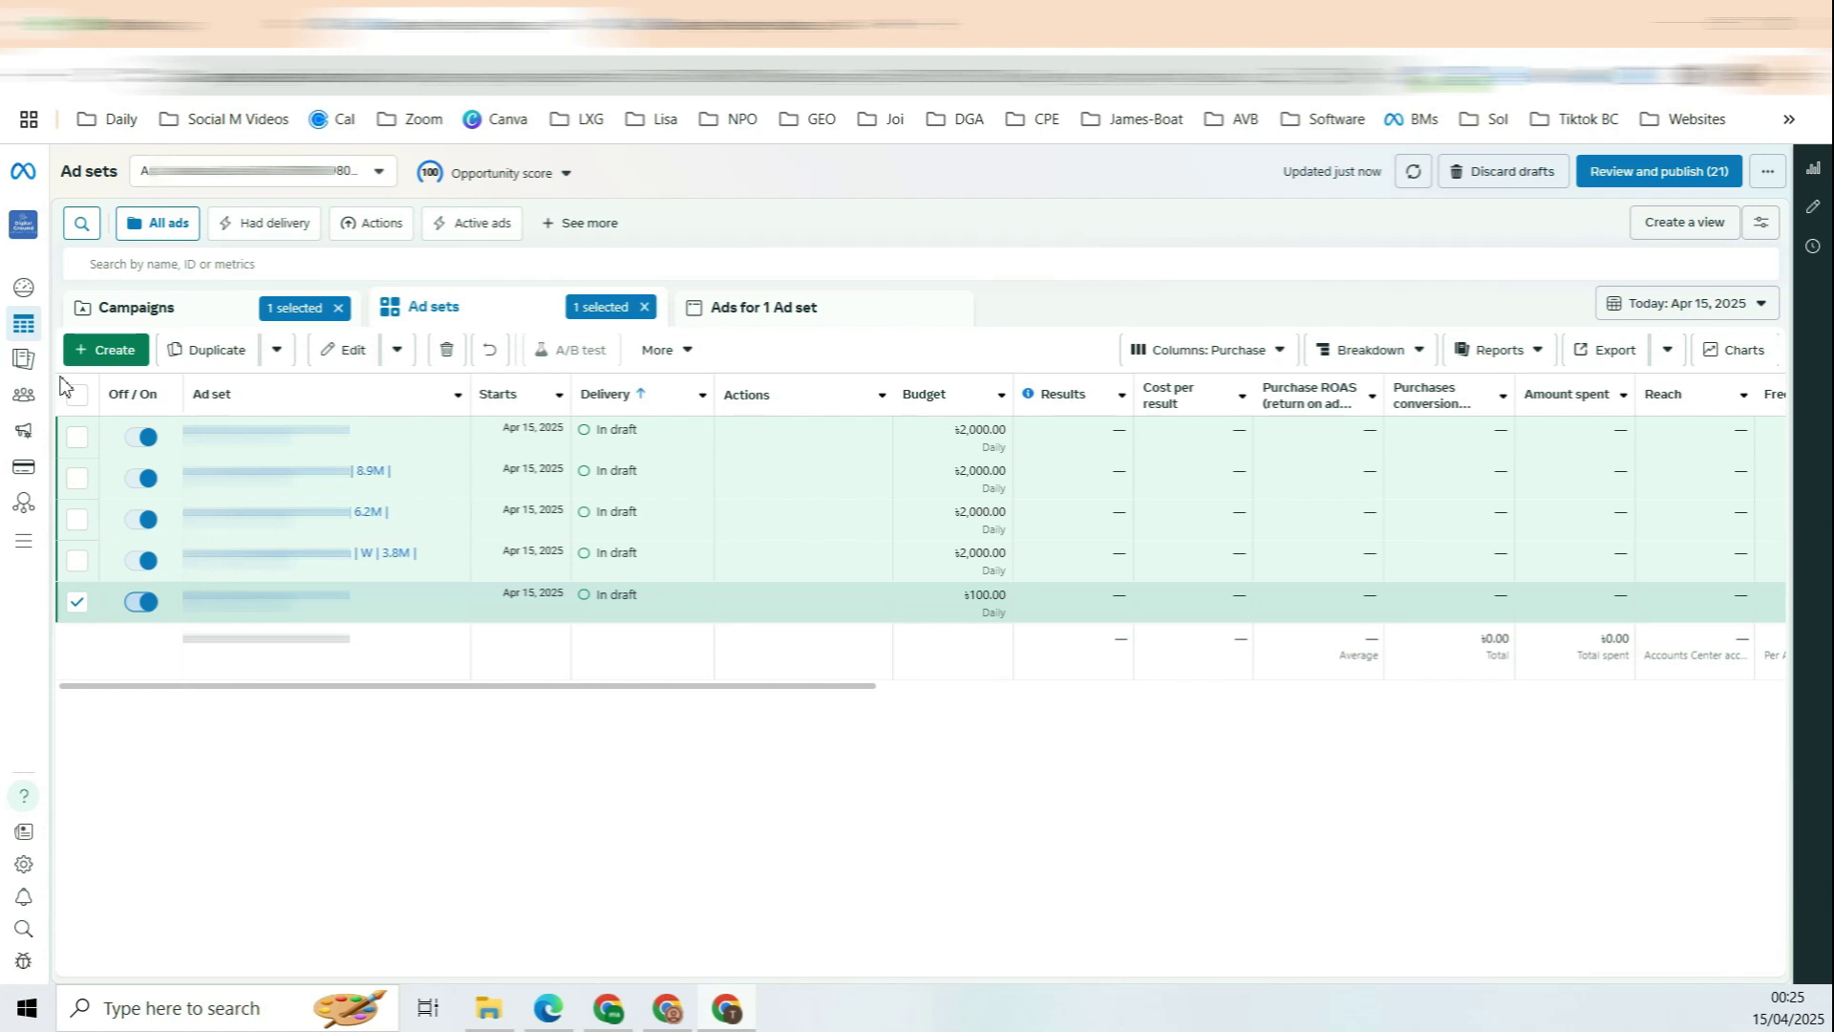
{"action": "scroll", "coordinate": [812, 659], "scroll_direction": "right", "scroll_amount": 2}
{"action": "scroll", "coordinate": [860, 632], "scroll_direction": "right", "scroll_amount": 6}
{"action": "scroll", "coordinate": [846, 632], "scroll_direction": "right", "scroll_amount": 7}
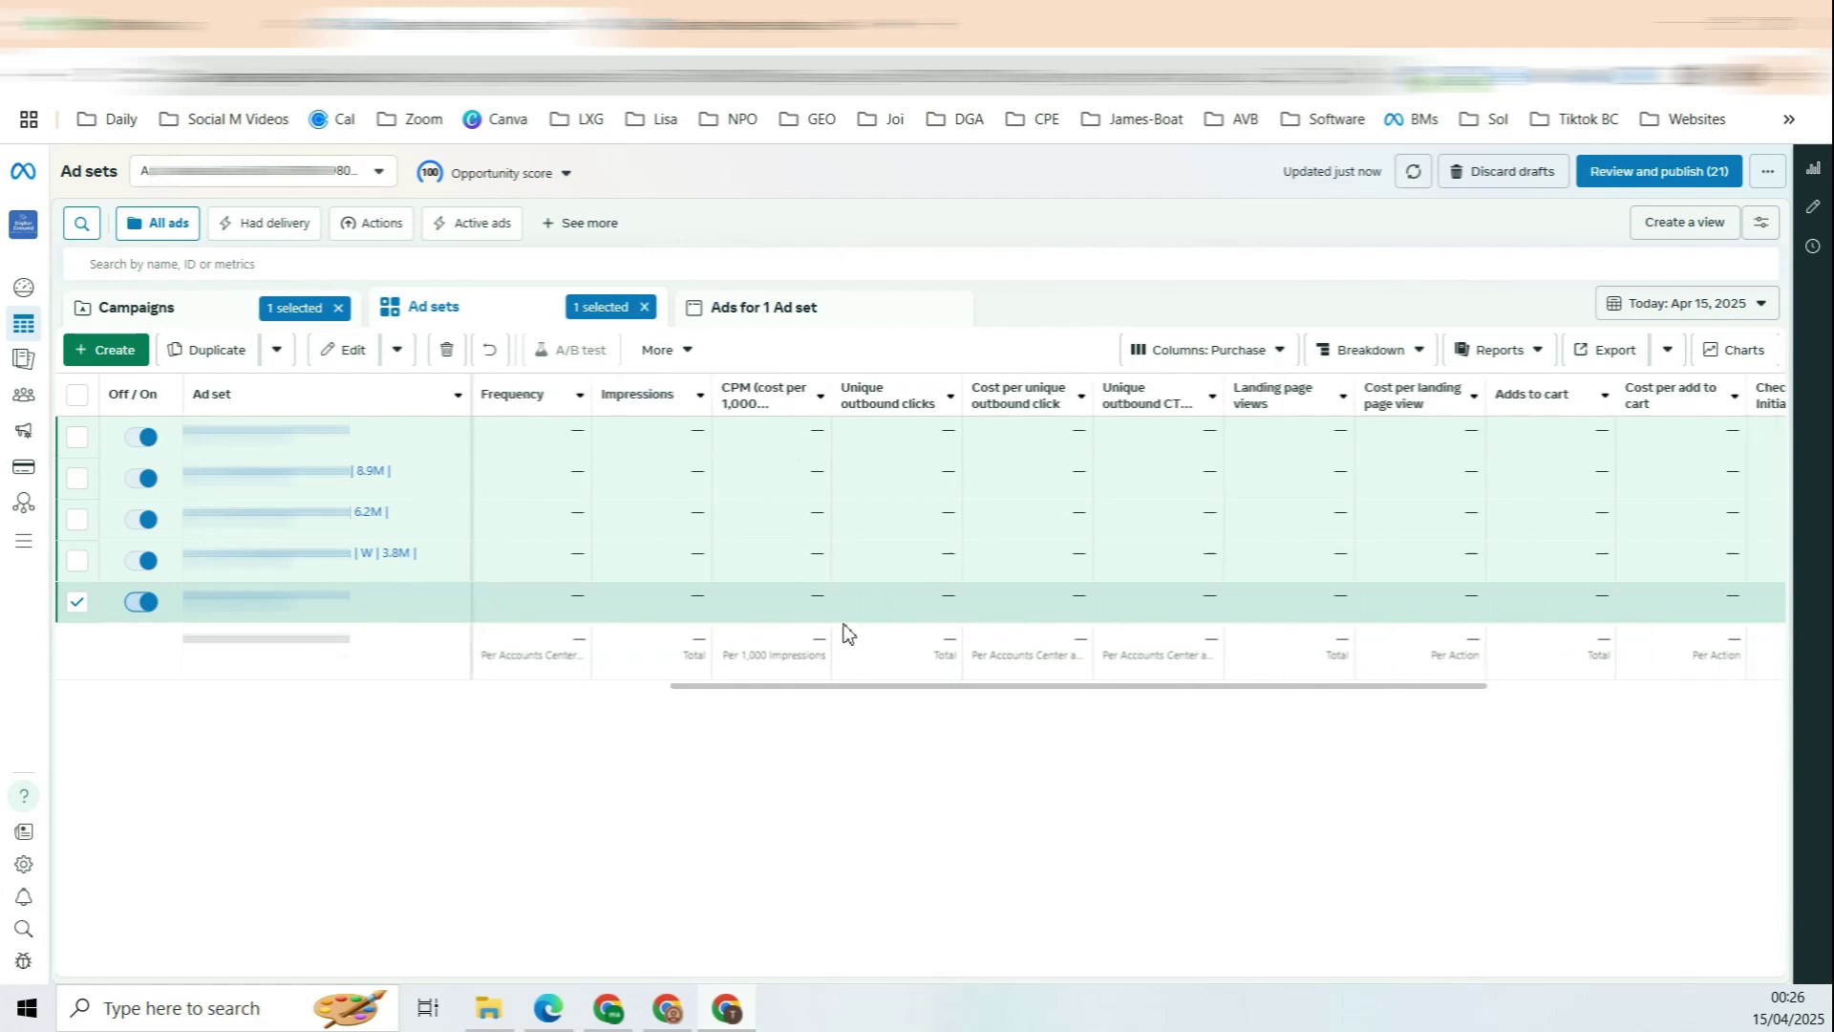
{"action": "scroll", "coordinate": [847, 633], "scroll_direction": "right", "scroll_amount": 3}
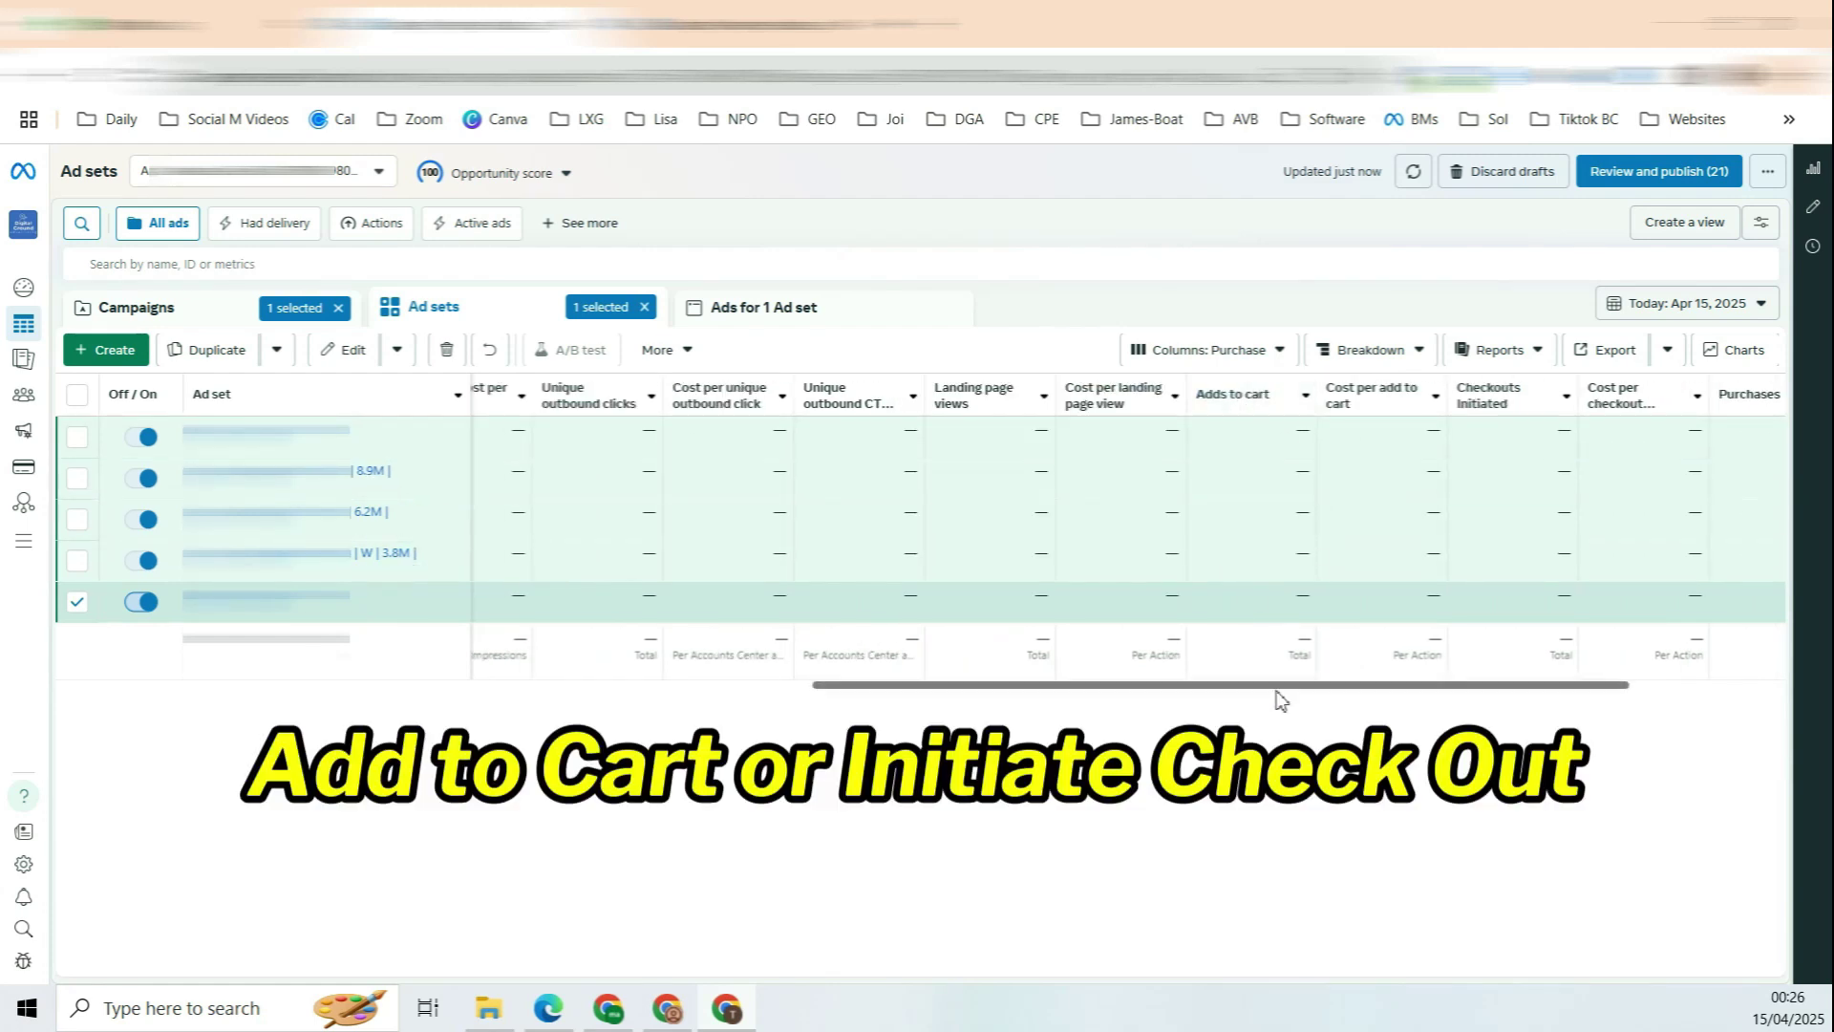
{"action": "scroll", "coordinate": [1391, 704], "scroll_direction": "right", "scroll_amount": 3}
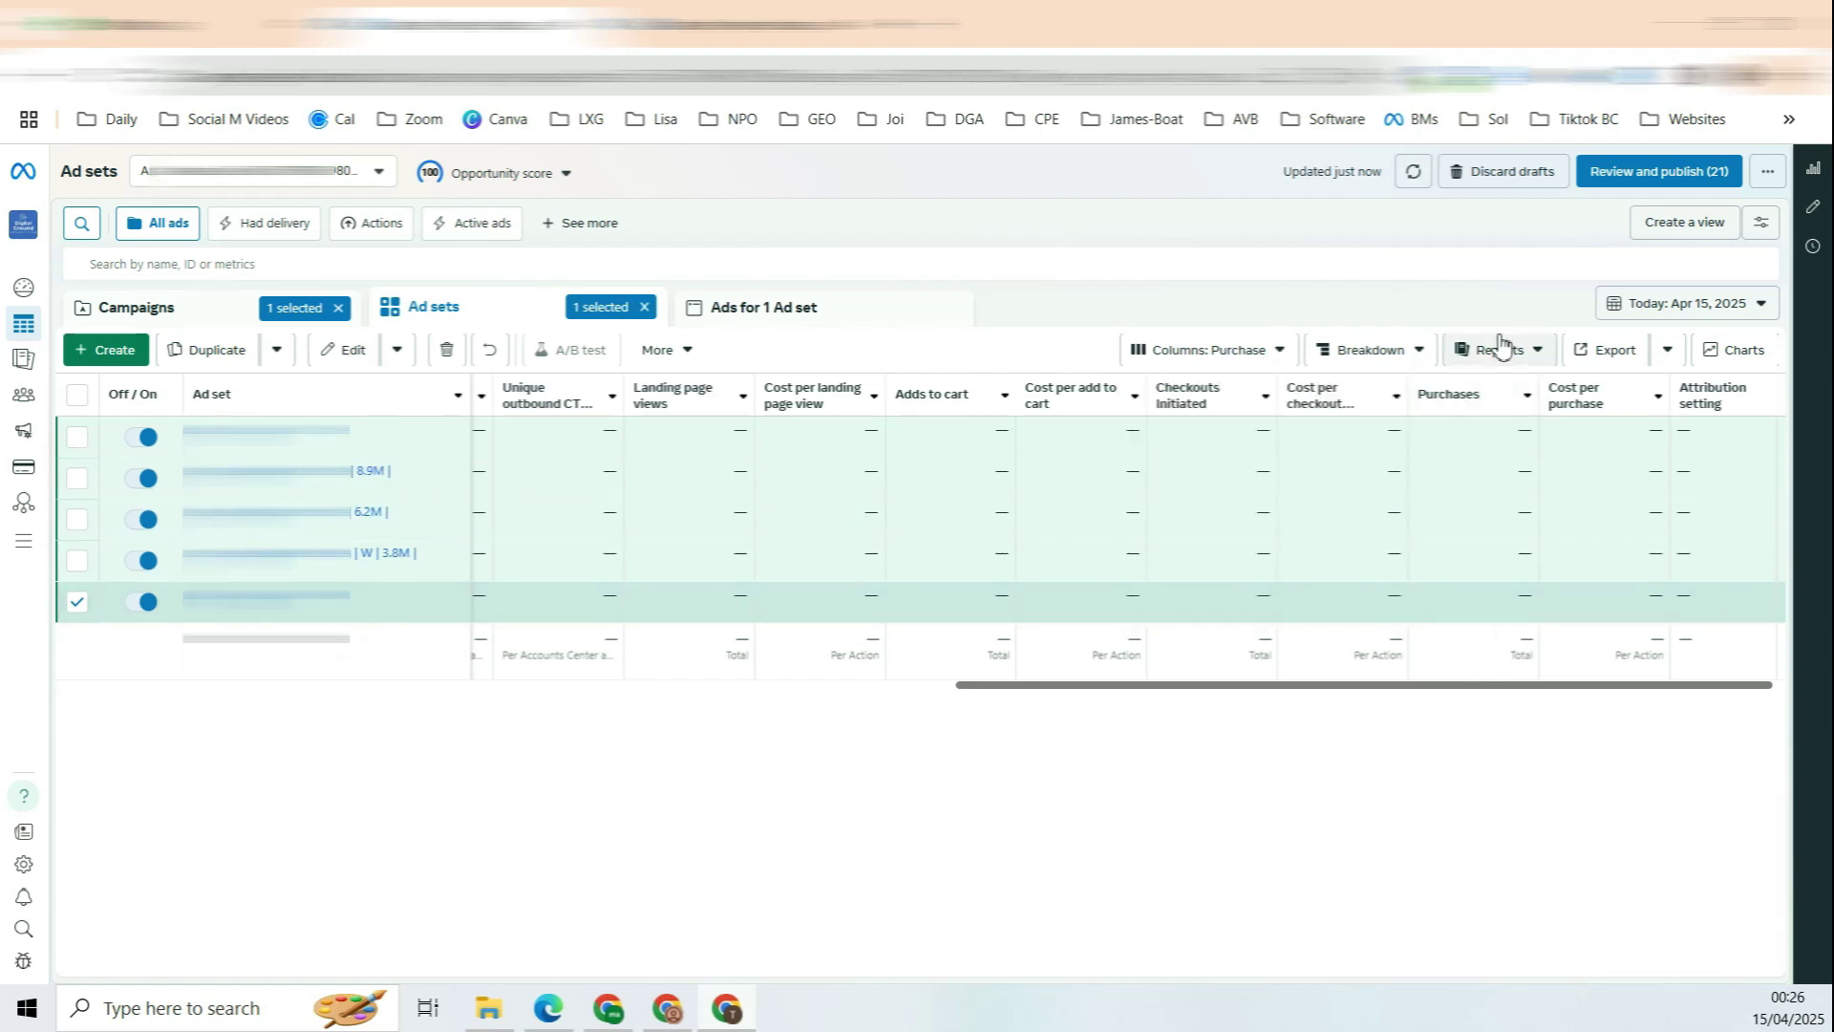
{"action": "mouse_move", "coordinate": [914, 515]}
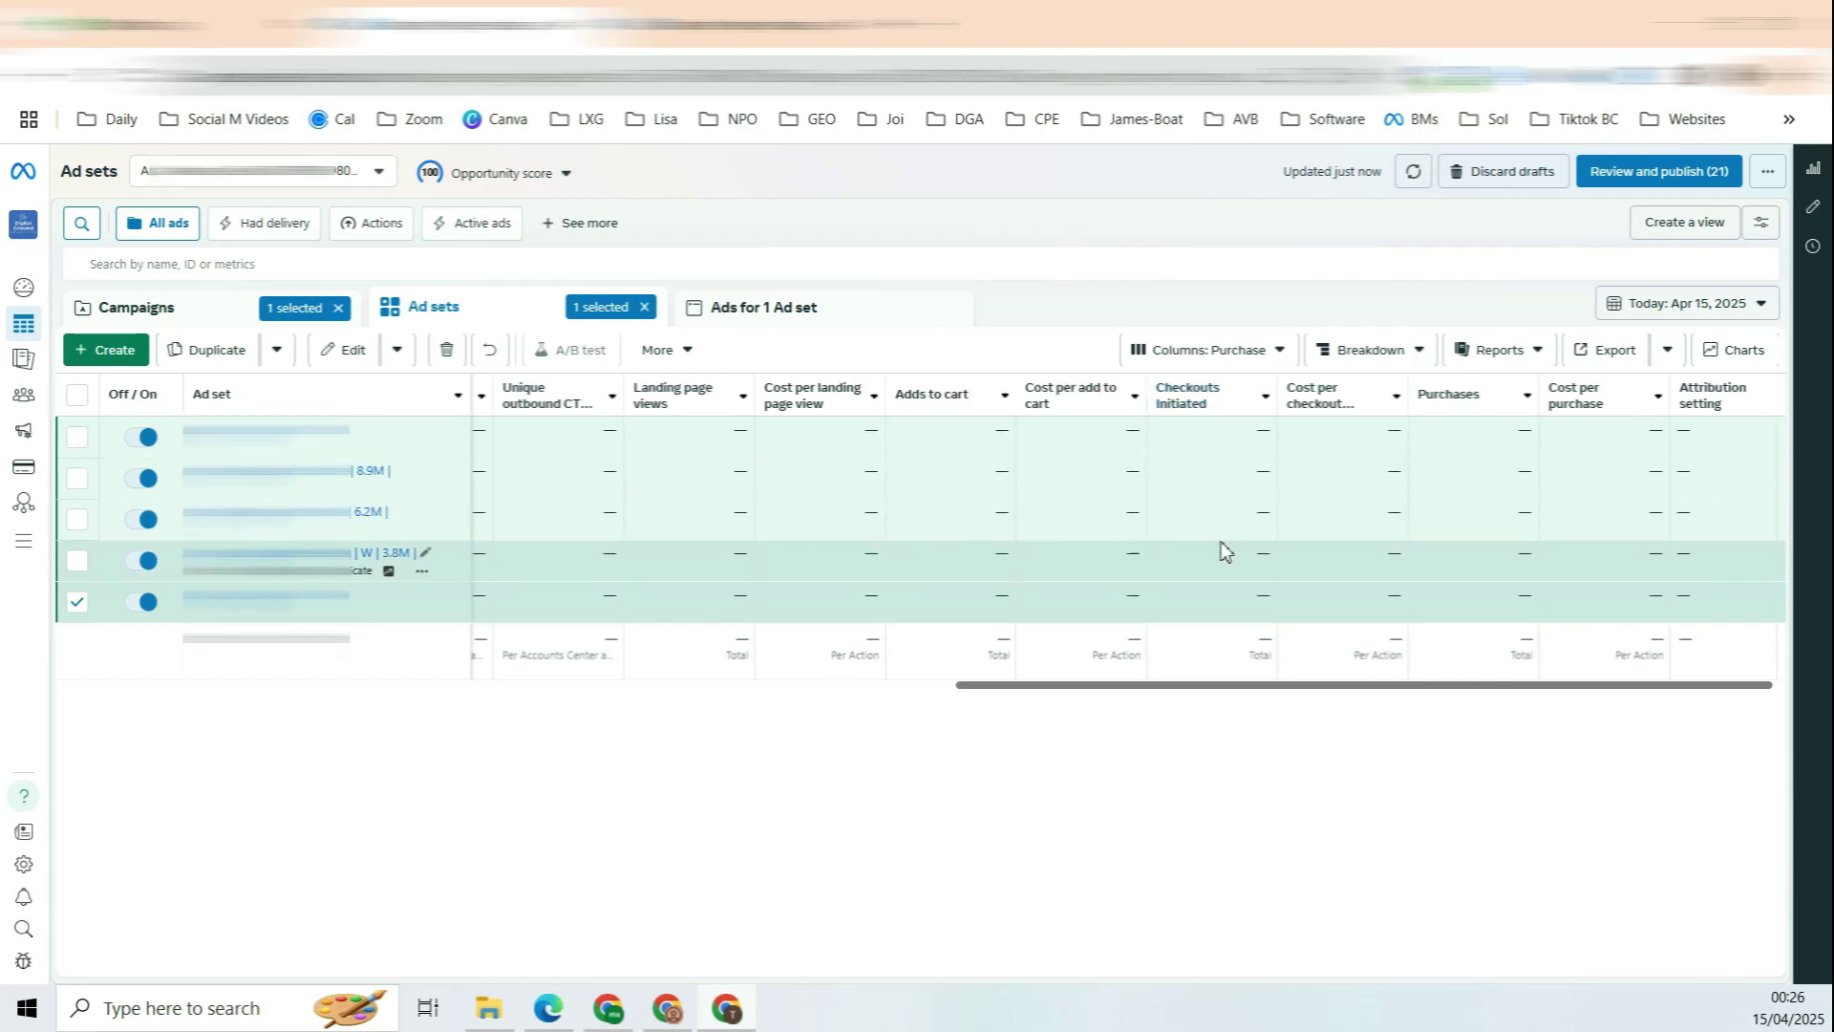
{"action": "scroll", "coordinate": [1077, 532], "scroll_direction": "left", "scroll_amount": 2}
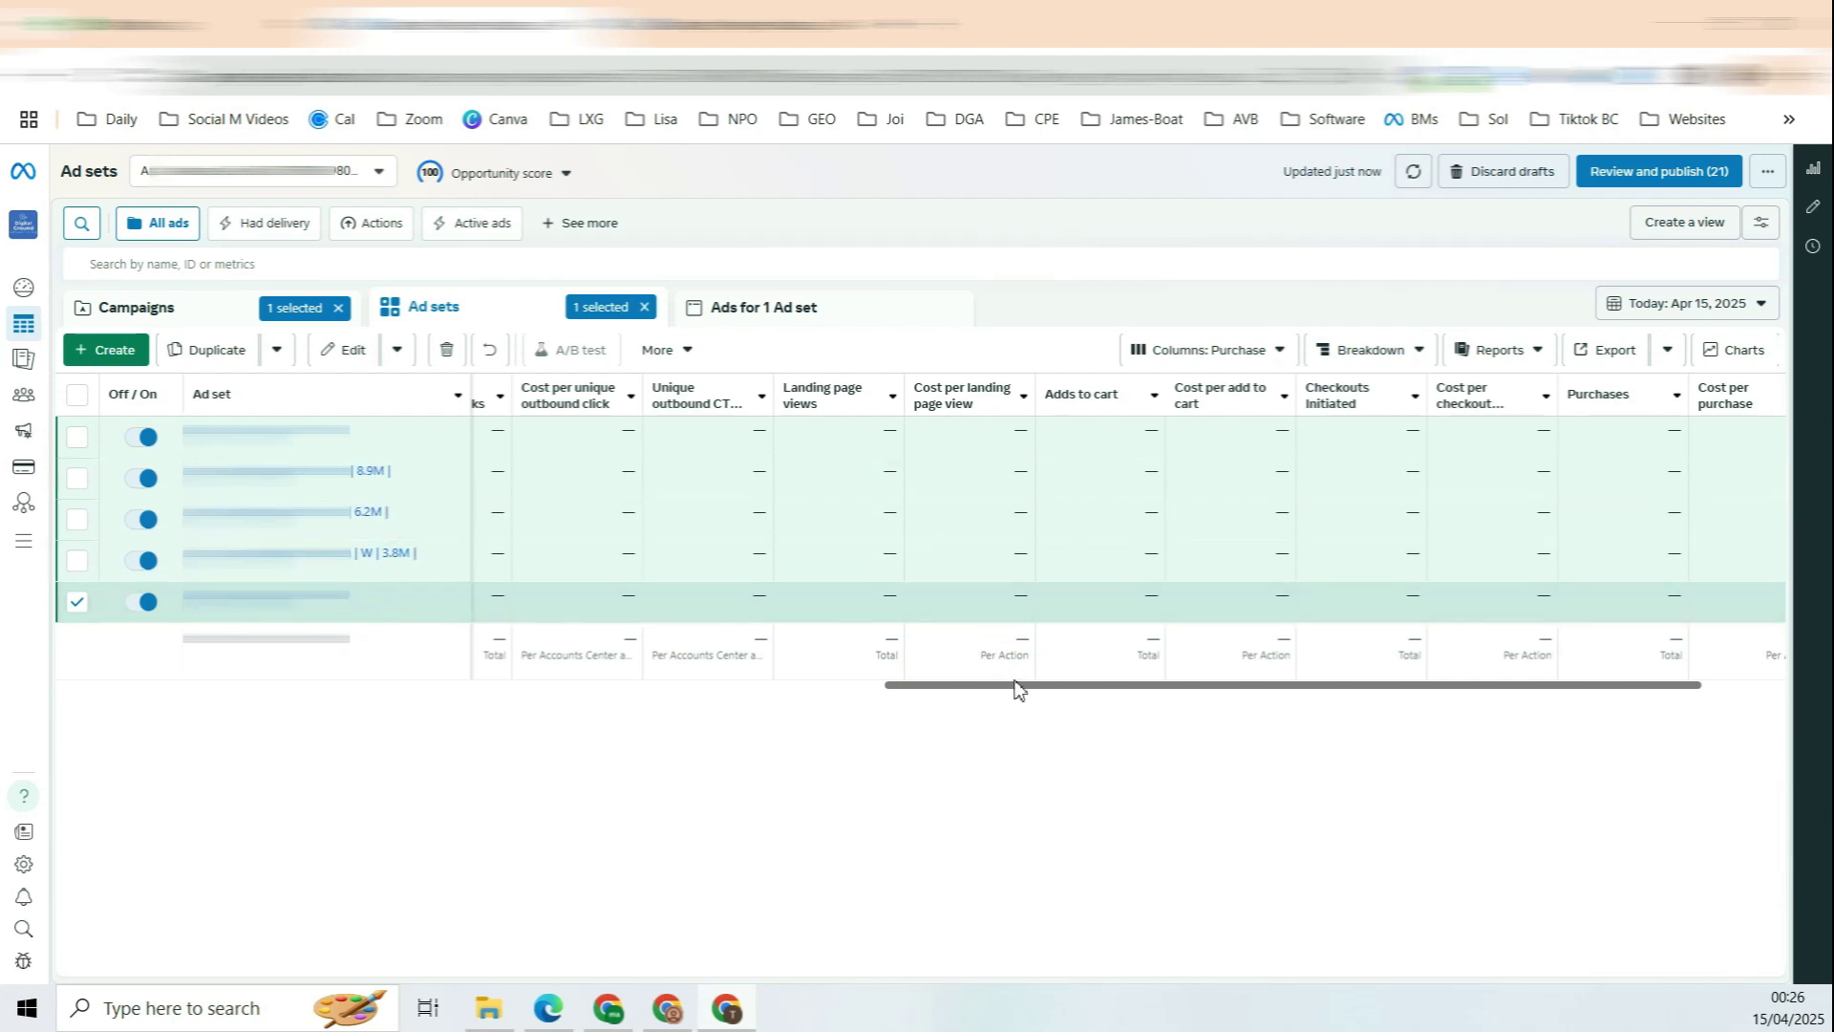
{"action": "scroll", "coordinate": [1021, 690], "scroll_direction": "right", "scroll_amount": 2}
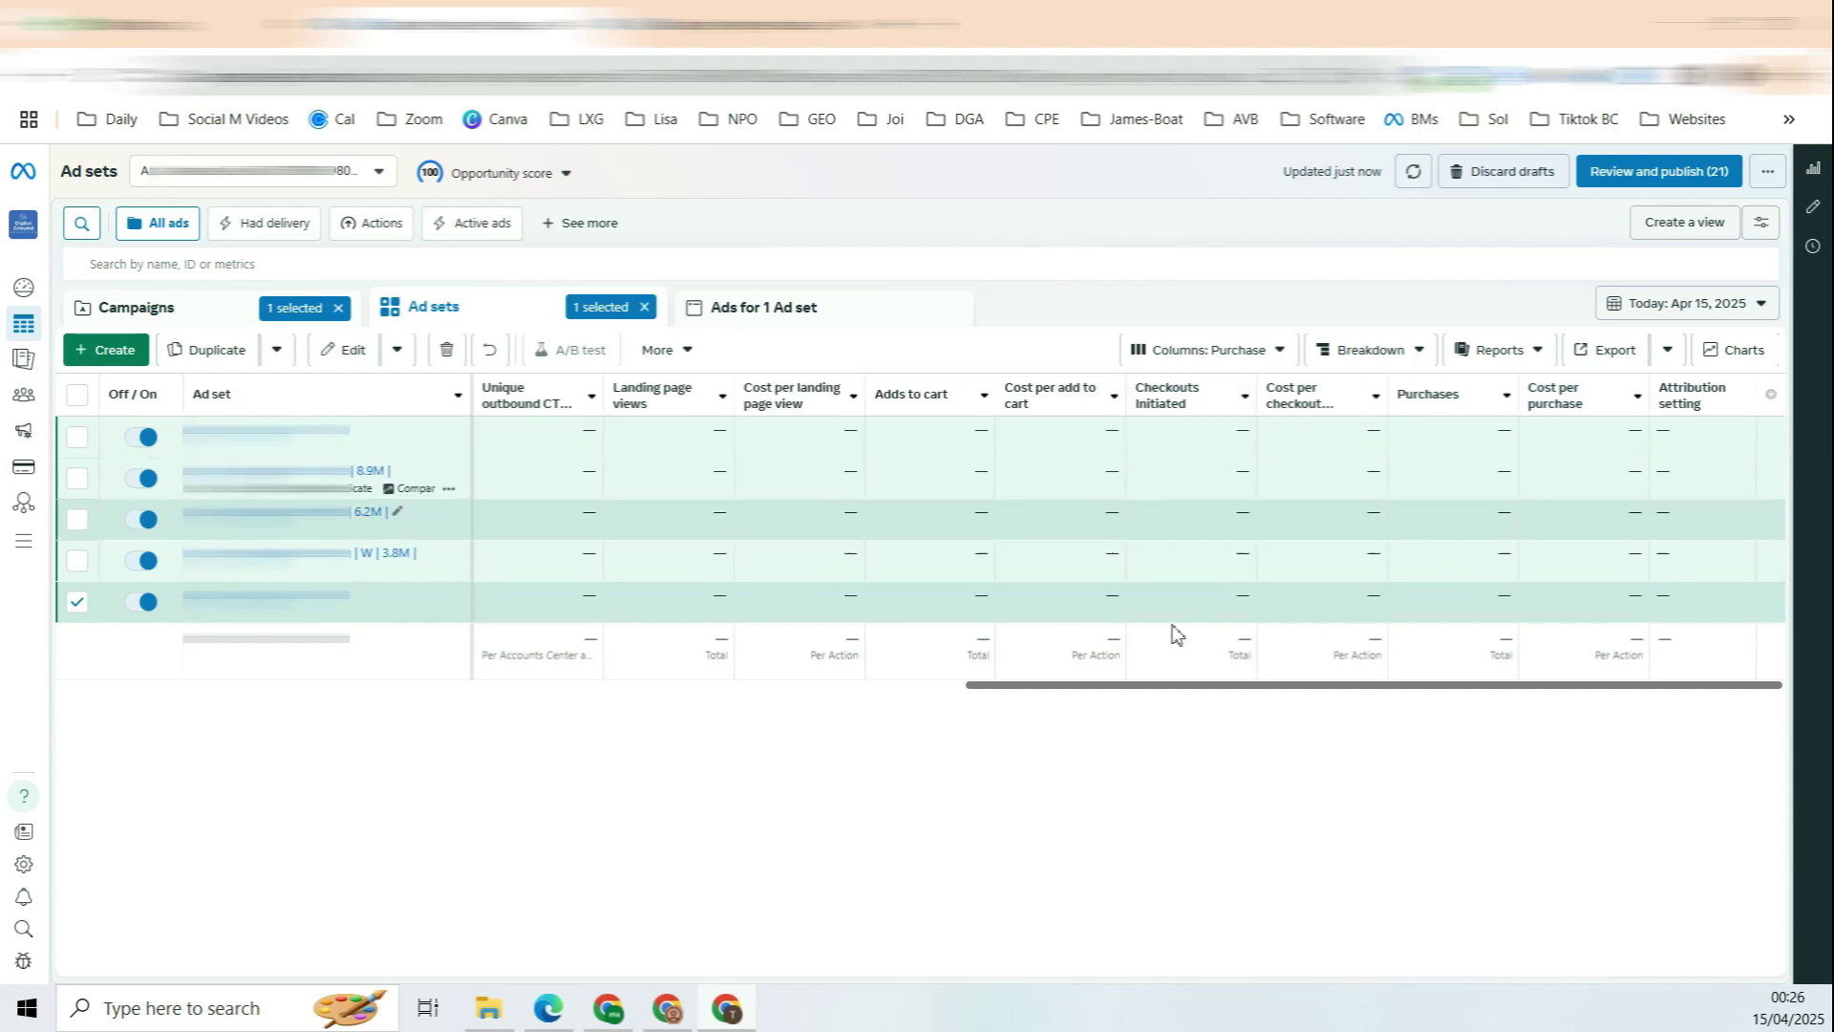
{"action": "left_click", "coordinate": [1149, 687]}
{"action": "left_click_drag", "start_coordinate": [1149, 693], "coordinate": [1110, 707]}
{"action": "scroll", "coordinate": [860, 436], "scroll_direction": "left", "scroll_amount": 2}
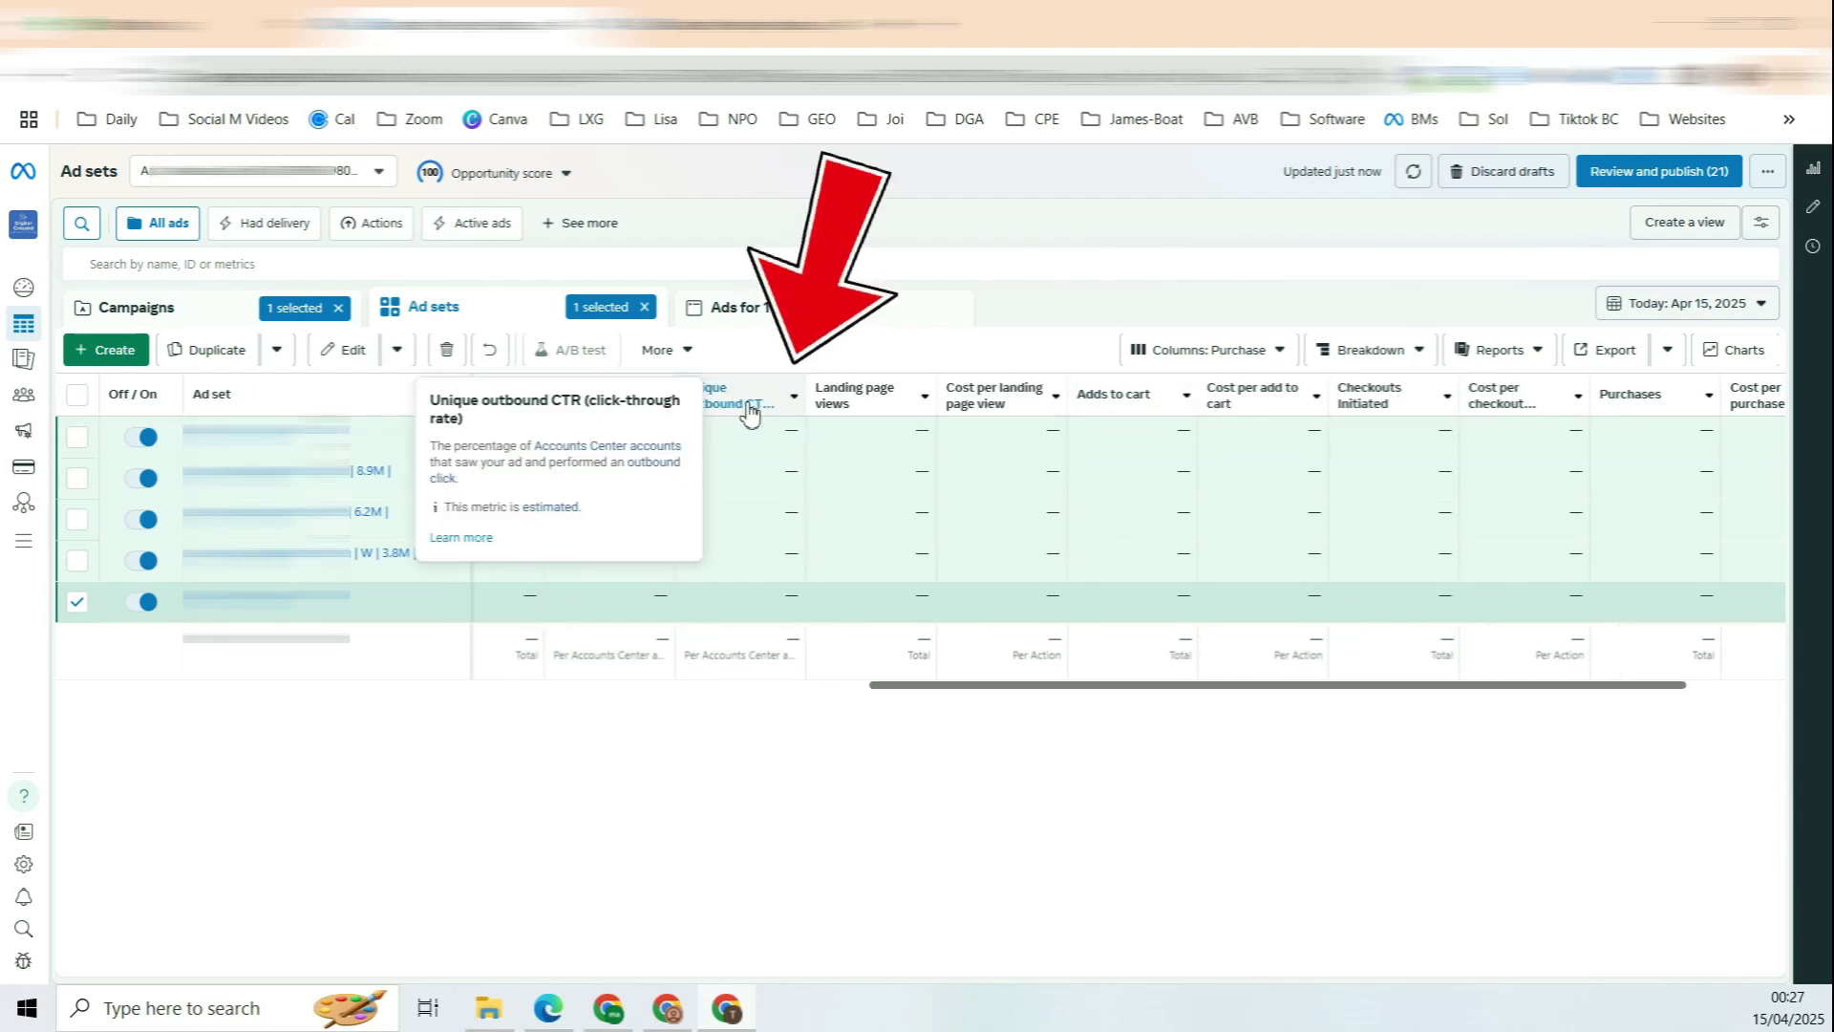
{"action": "scroll", "coordinate": [812, 401], "scroll_direction": "left", "scroll_amount": 1}
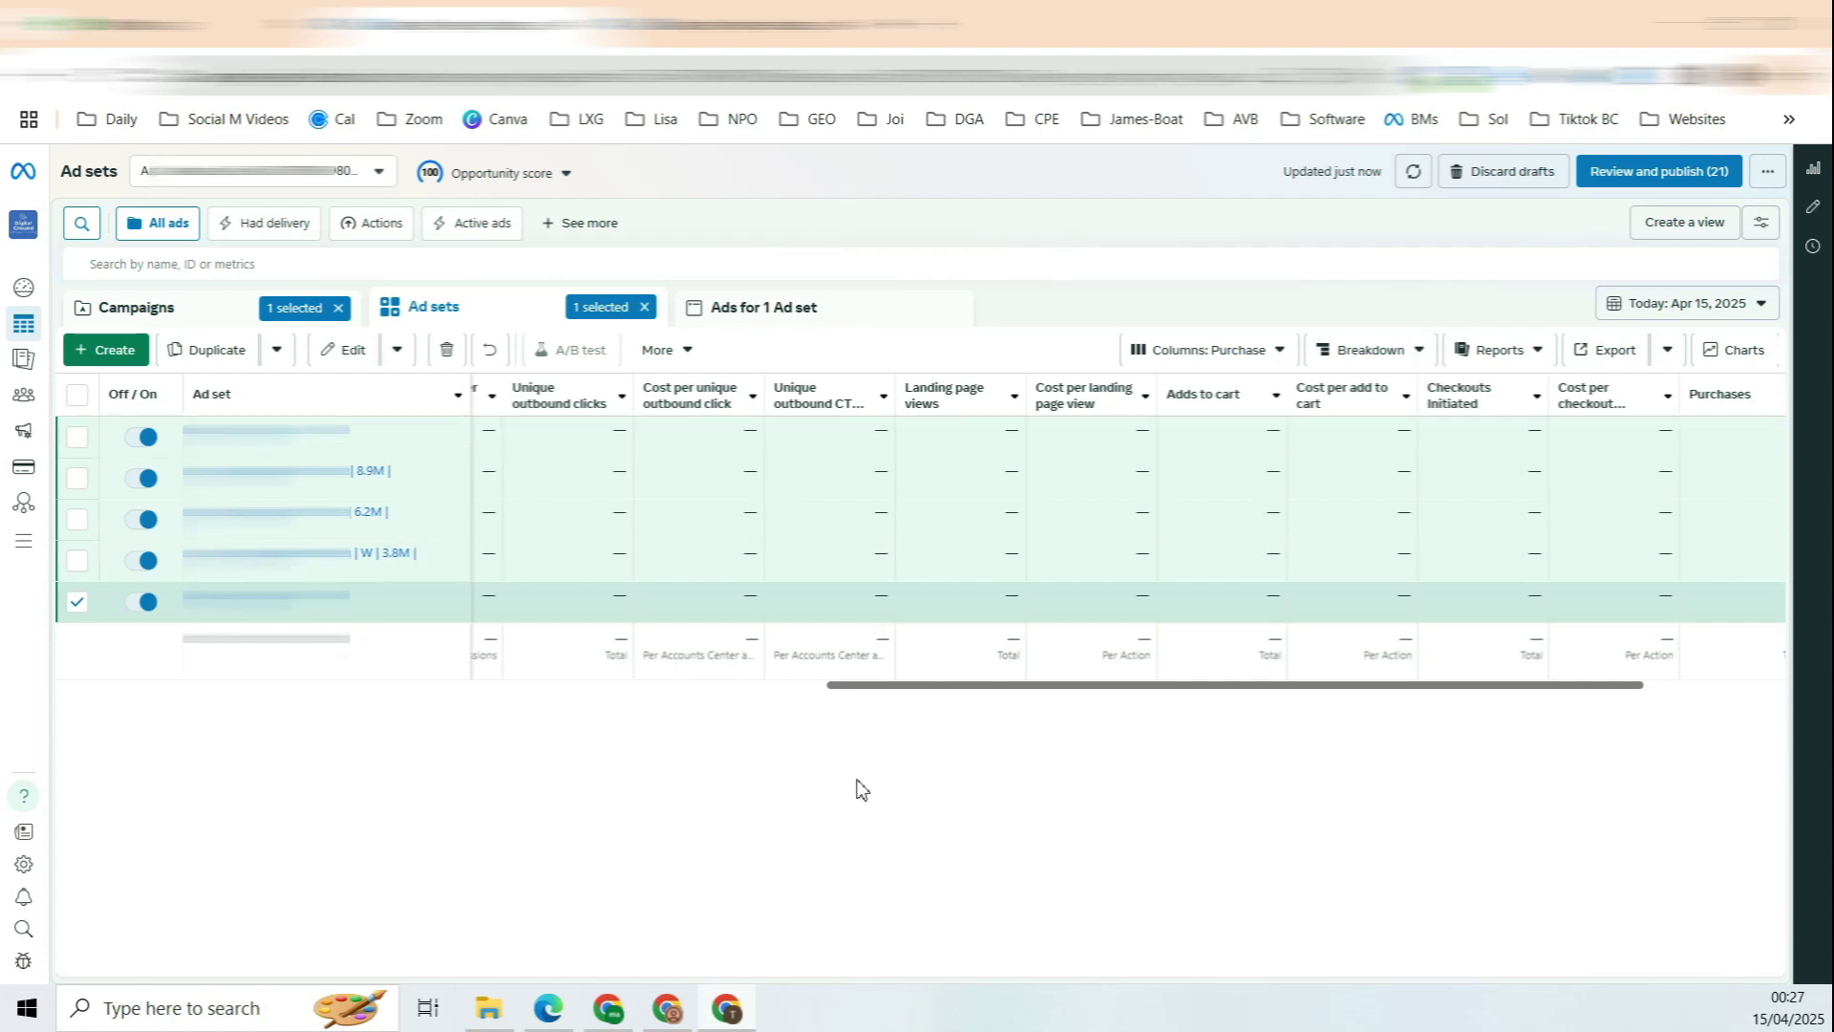
{"action": "left_click_drag", "start_coordinate": [924, 697], "coordinate": [280, 696]}
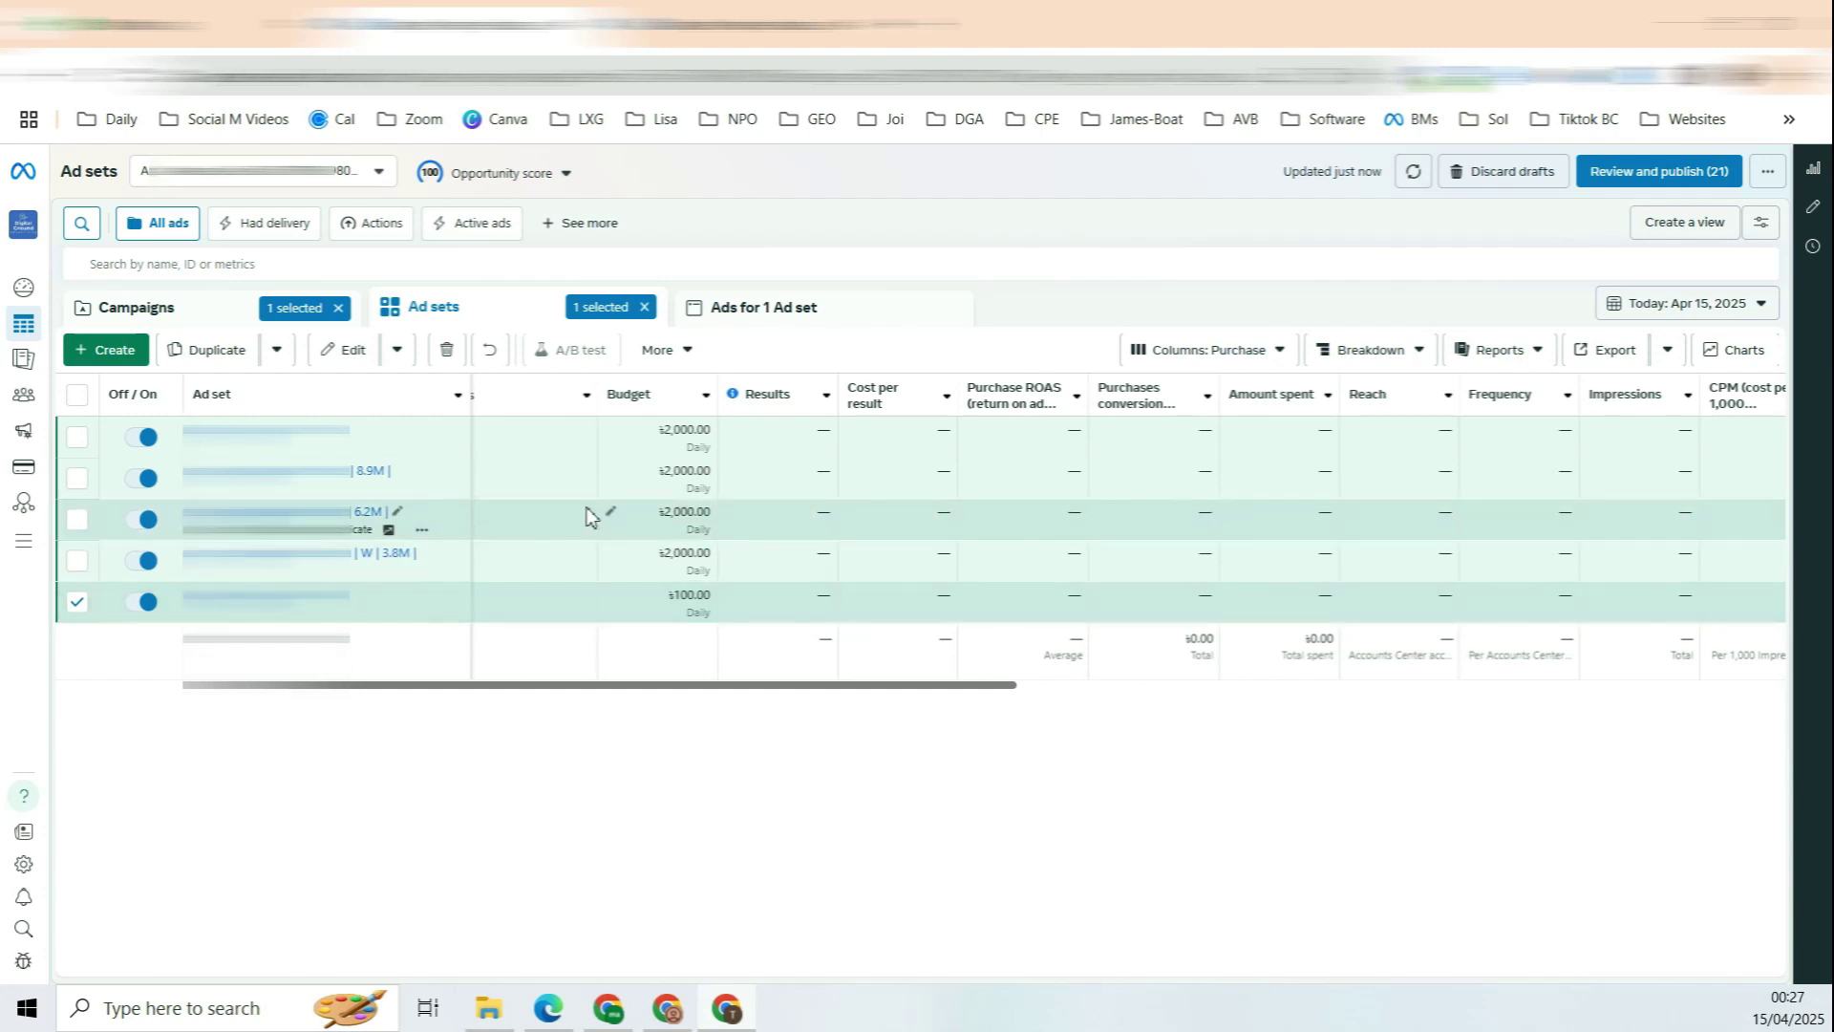
Step: Set the last ad set's daily budget to ৳2,000 and save it to draft
{"action": "left_click", "coordinate": [611, 594]}
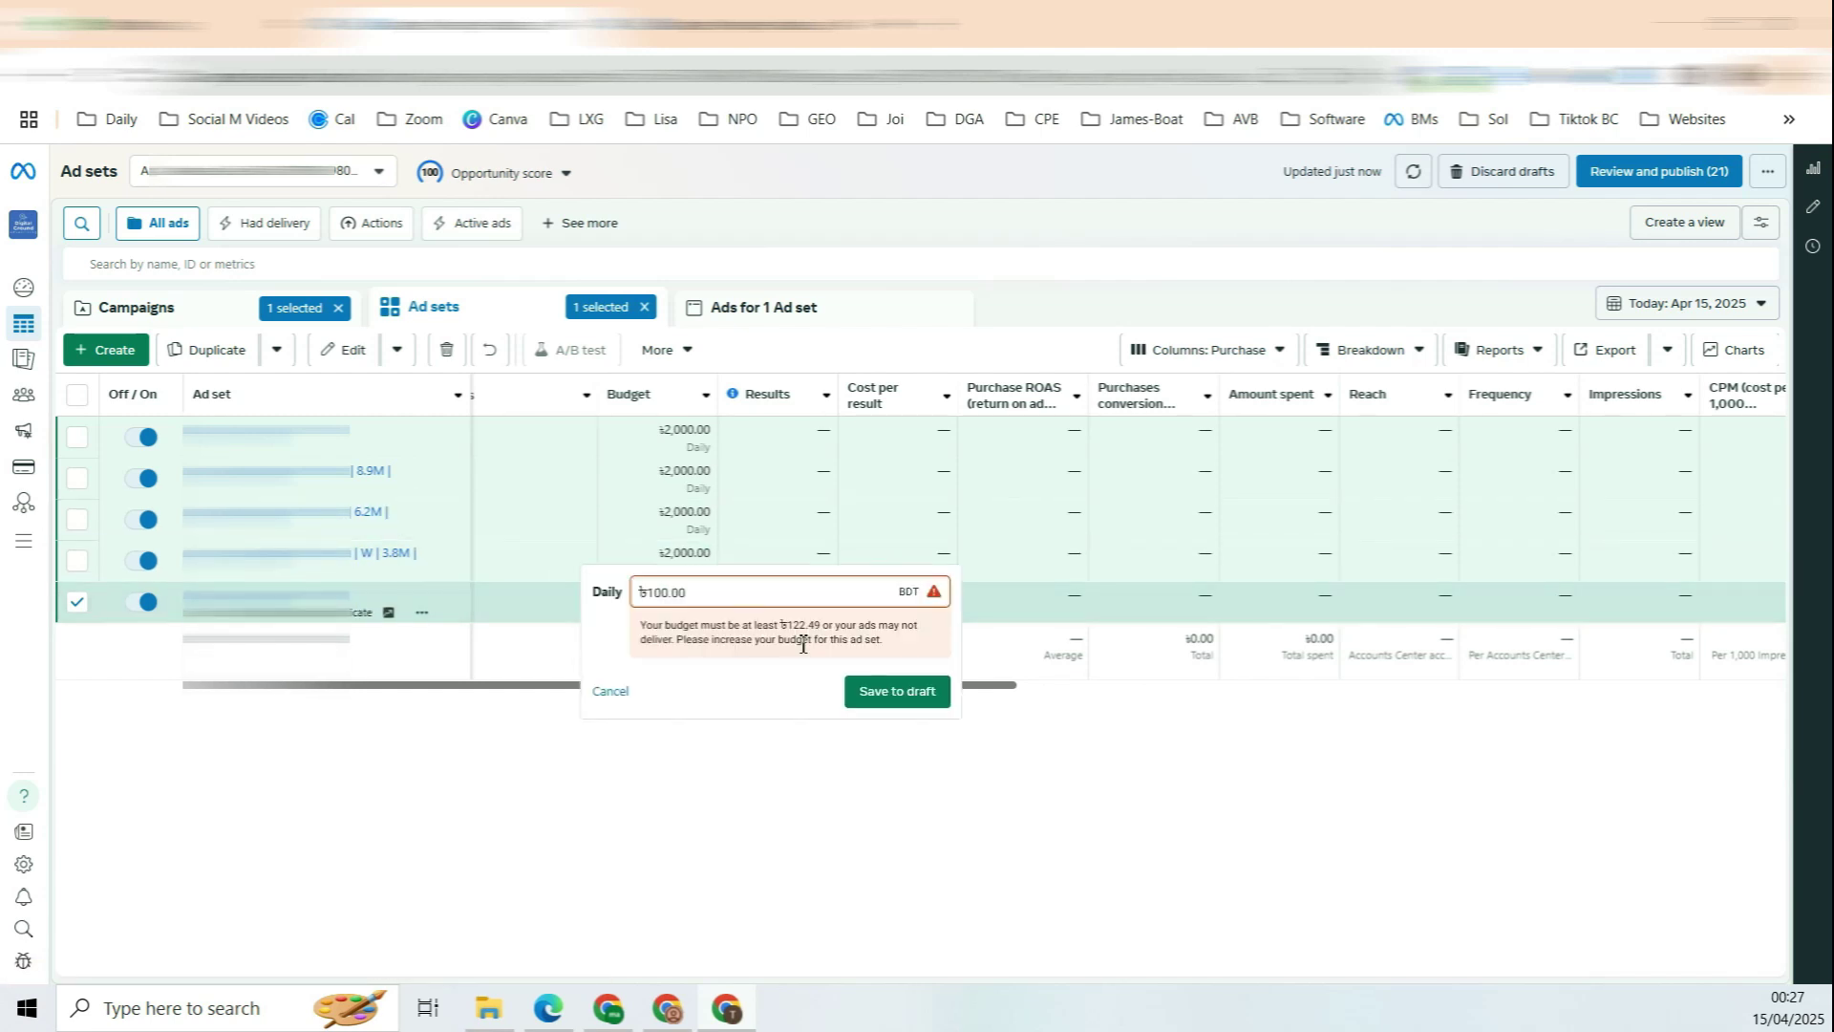
{"action": "type", "text": "1"}
{"action": "key", "text": "BackSpace"}
{"action": "type", "text": "2000"}
{"action": "left_click", "coordinate": [913, 697]}
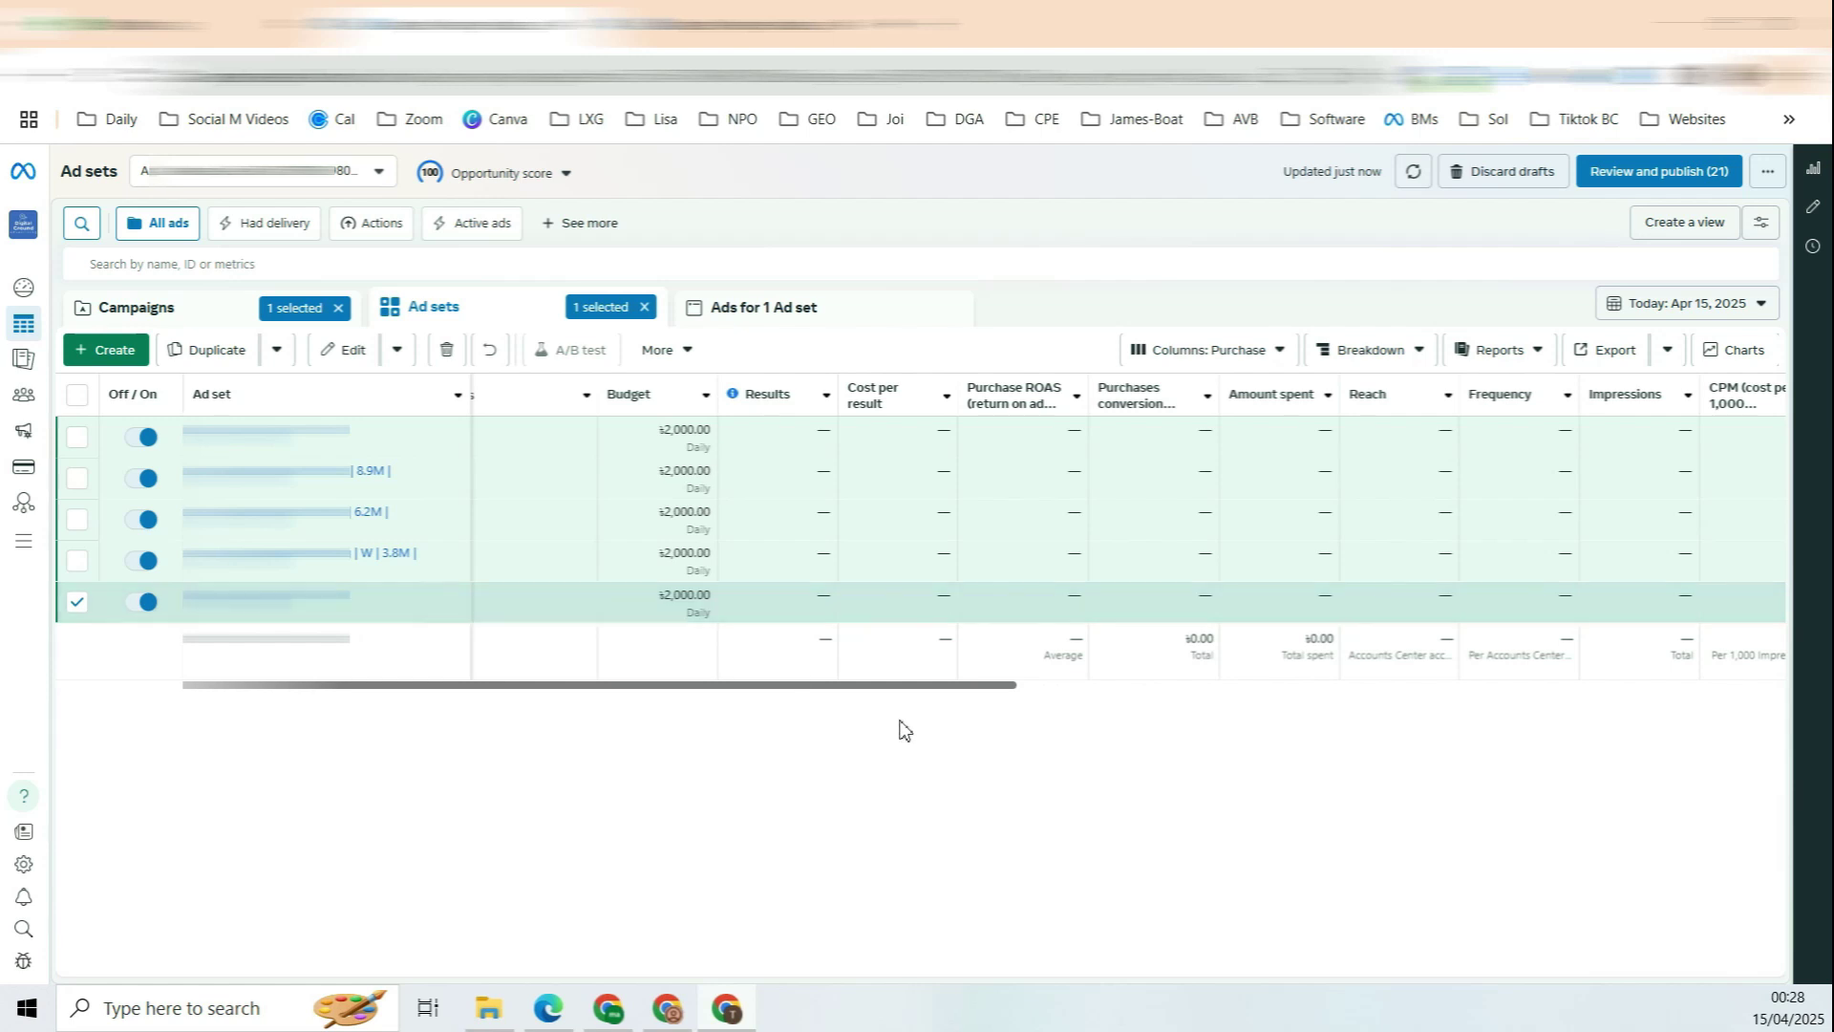
Step: Drag the ad sets table back toward its left side
{"action": "left_click_drag", "start_coordinate": [956, 685], "coordinate": [401, 471]}
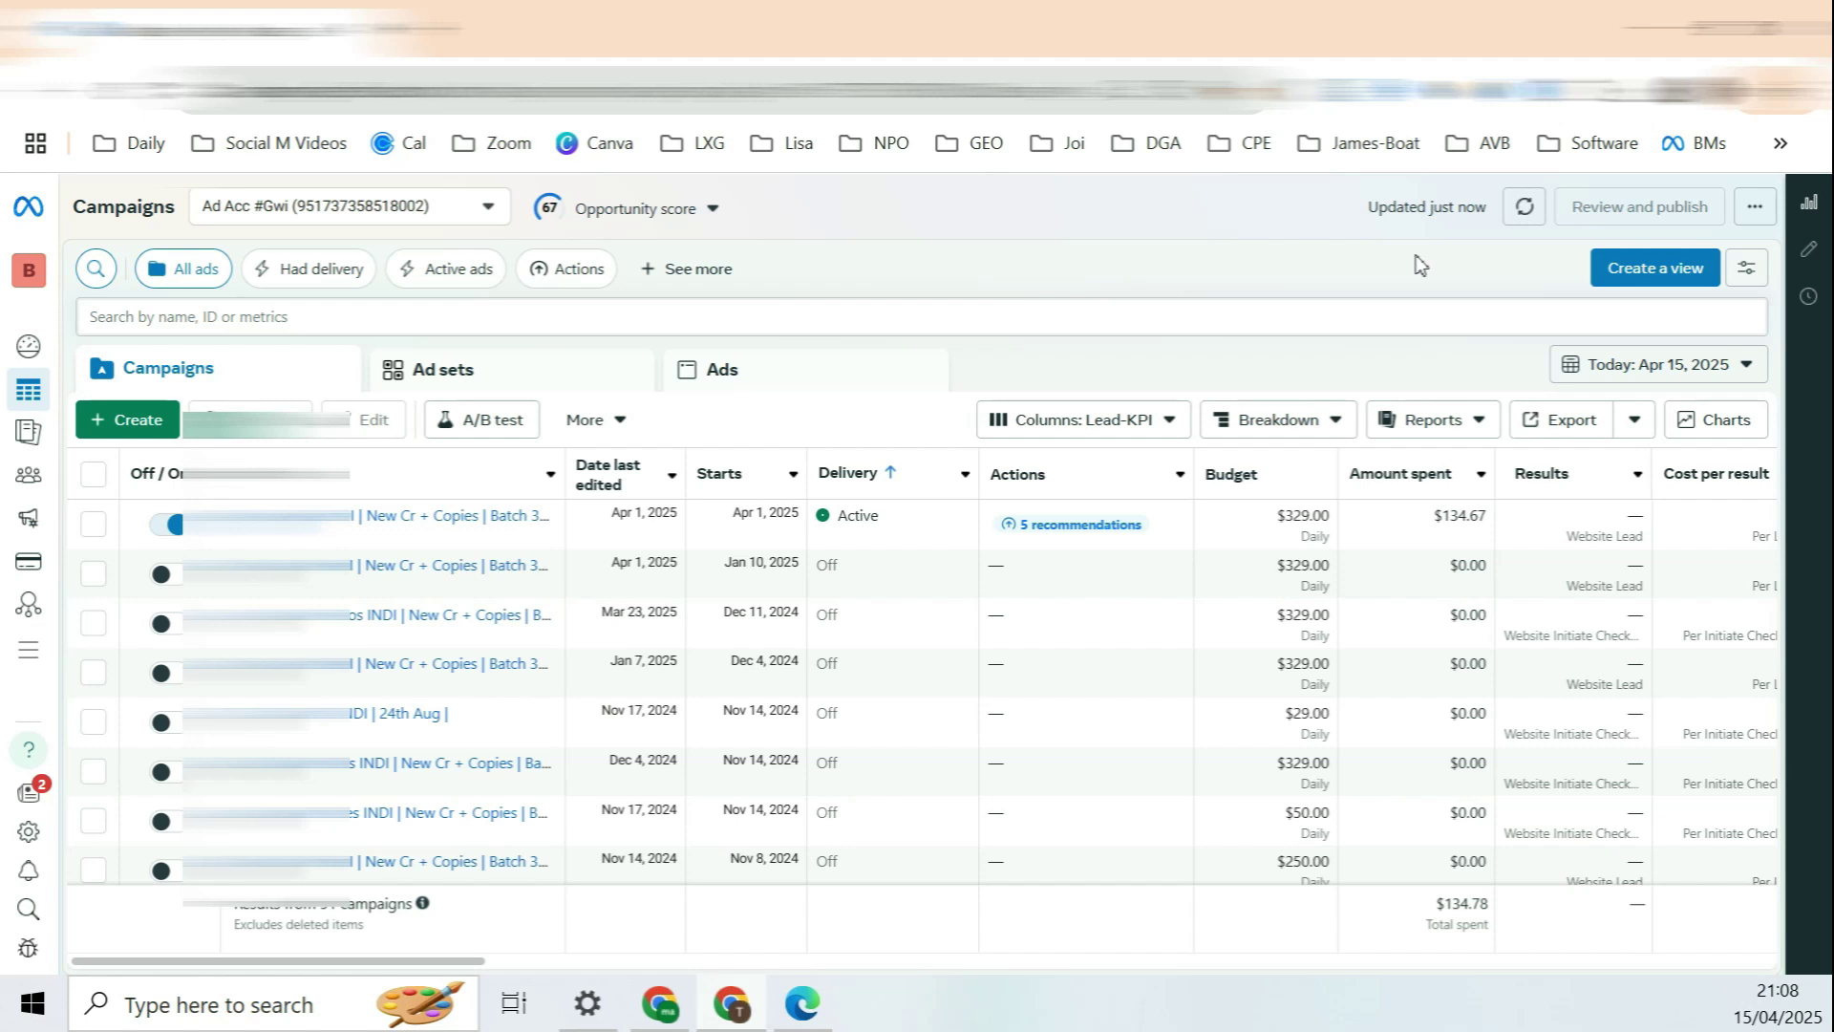
Step: Create a Leads-objective draft campaign named 'Test campaign - delete after creating' and dismiss the Advantage+ notice
{"action": "left_click", "coordinate": [635, 208]}
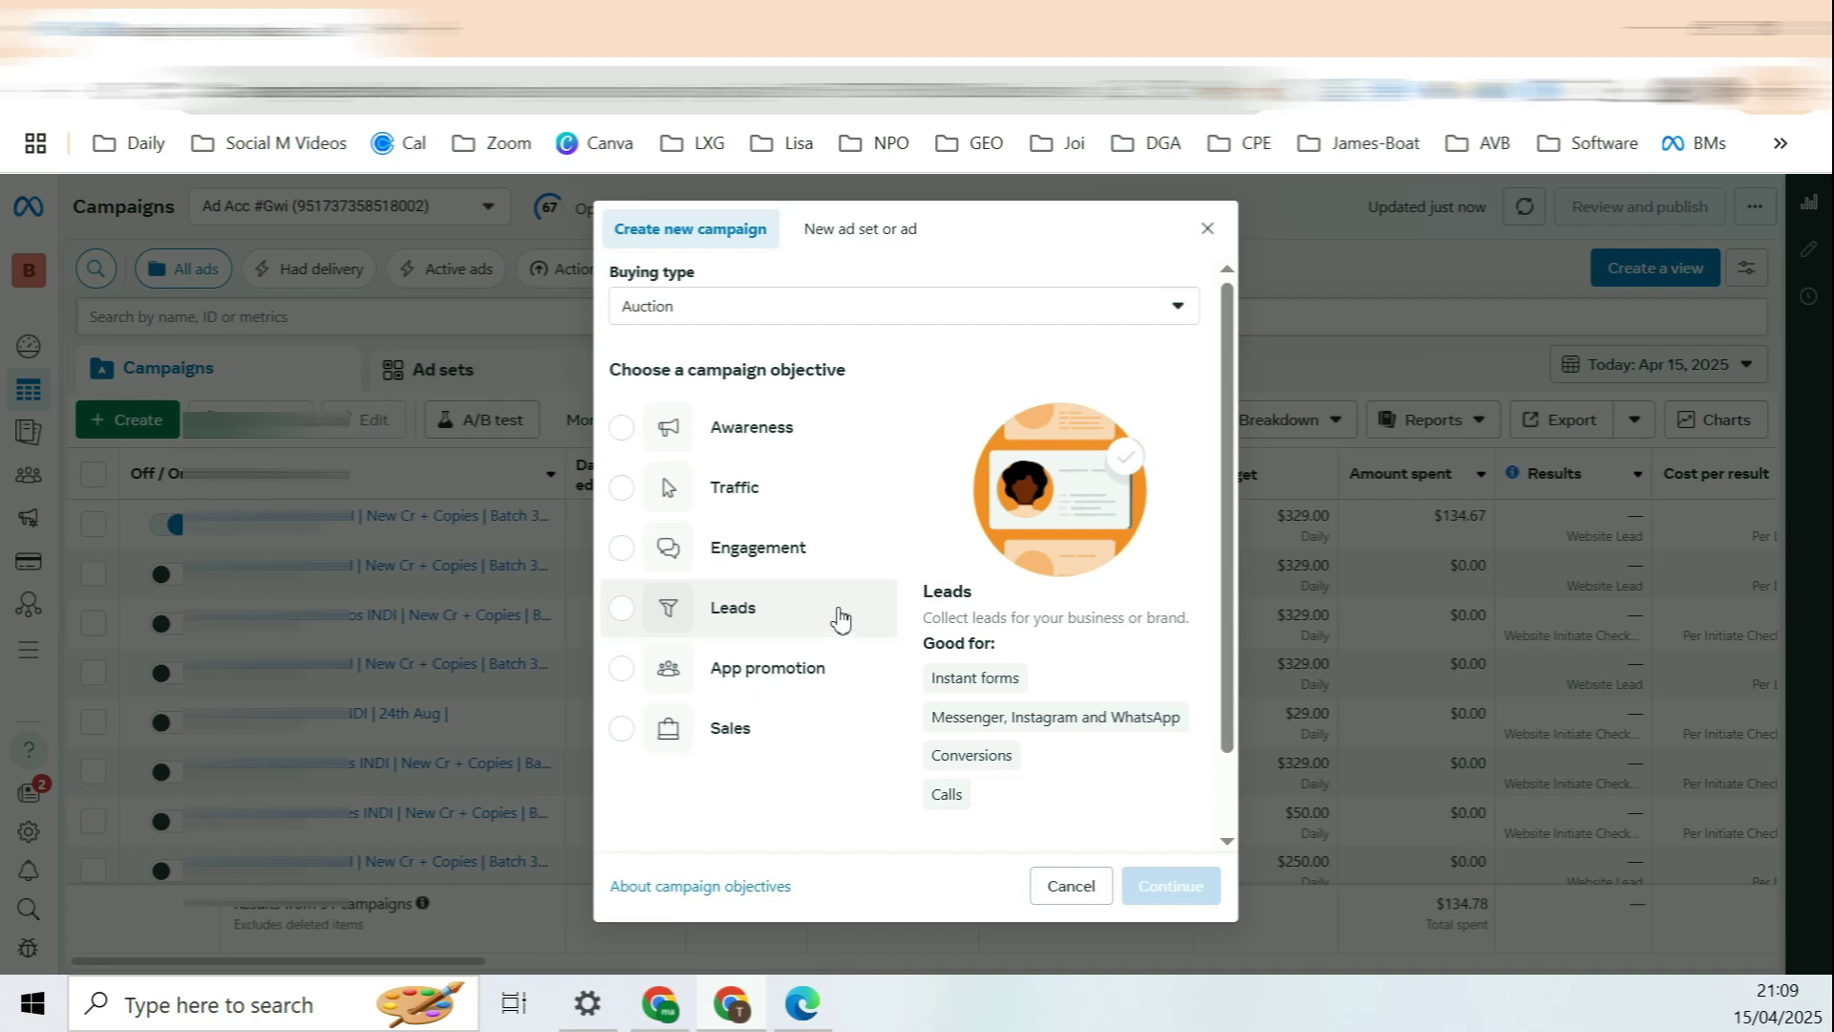
{"action": "left_click", "coordinate": [837, 616]}
{"action": "left_click", "coordinate": [1173, 880]}
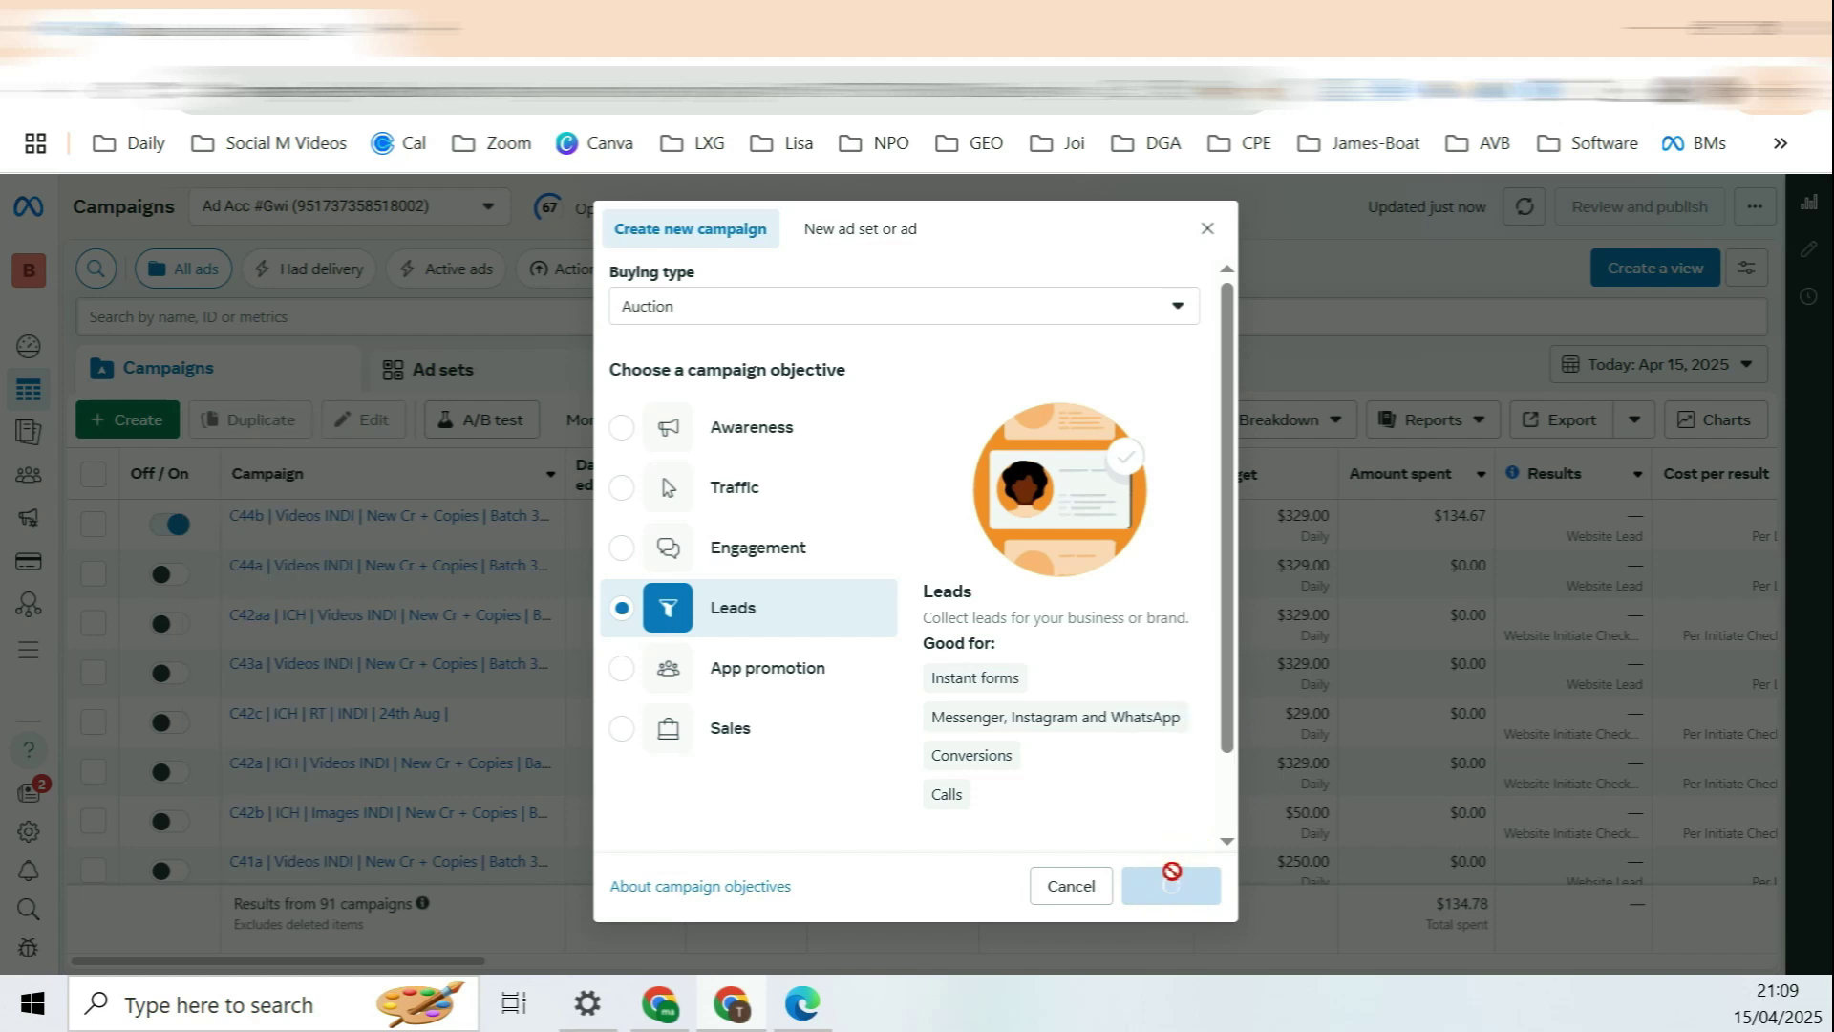
{"action": "left_click", "coordinate": [1027, 734]}
{"action": "left_click_drag", "start_coordinate": [929, 363], "coordinate": [645, 361]}
{"action": "left_click", "coordinate": [689, 361]}
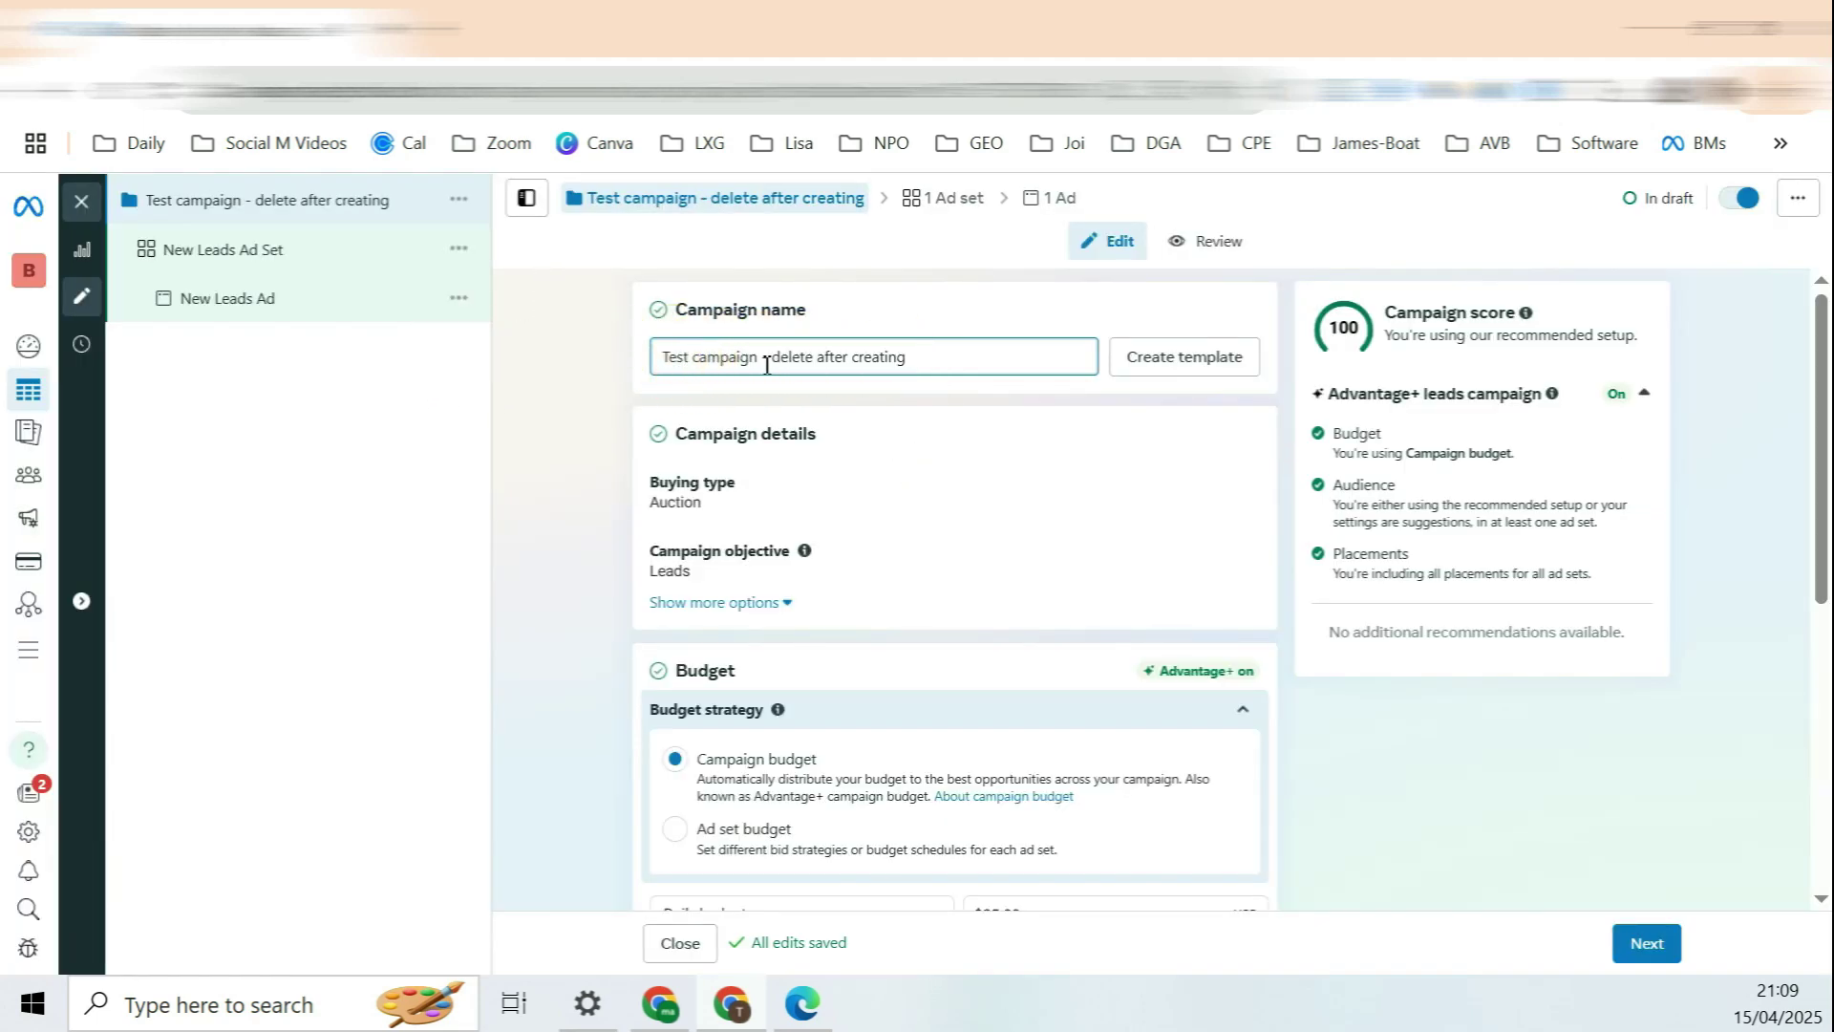
Step: Switch the campaign's budget strategy to Ad set budget
{"action": "left_click_drag", "start_coordinate": [758, 359], "coordinate": [614, 361]}
{"action": "scroll", "coordinate": [611, 364], "scroll_direction": "down", "scroll_amount": 3}
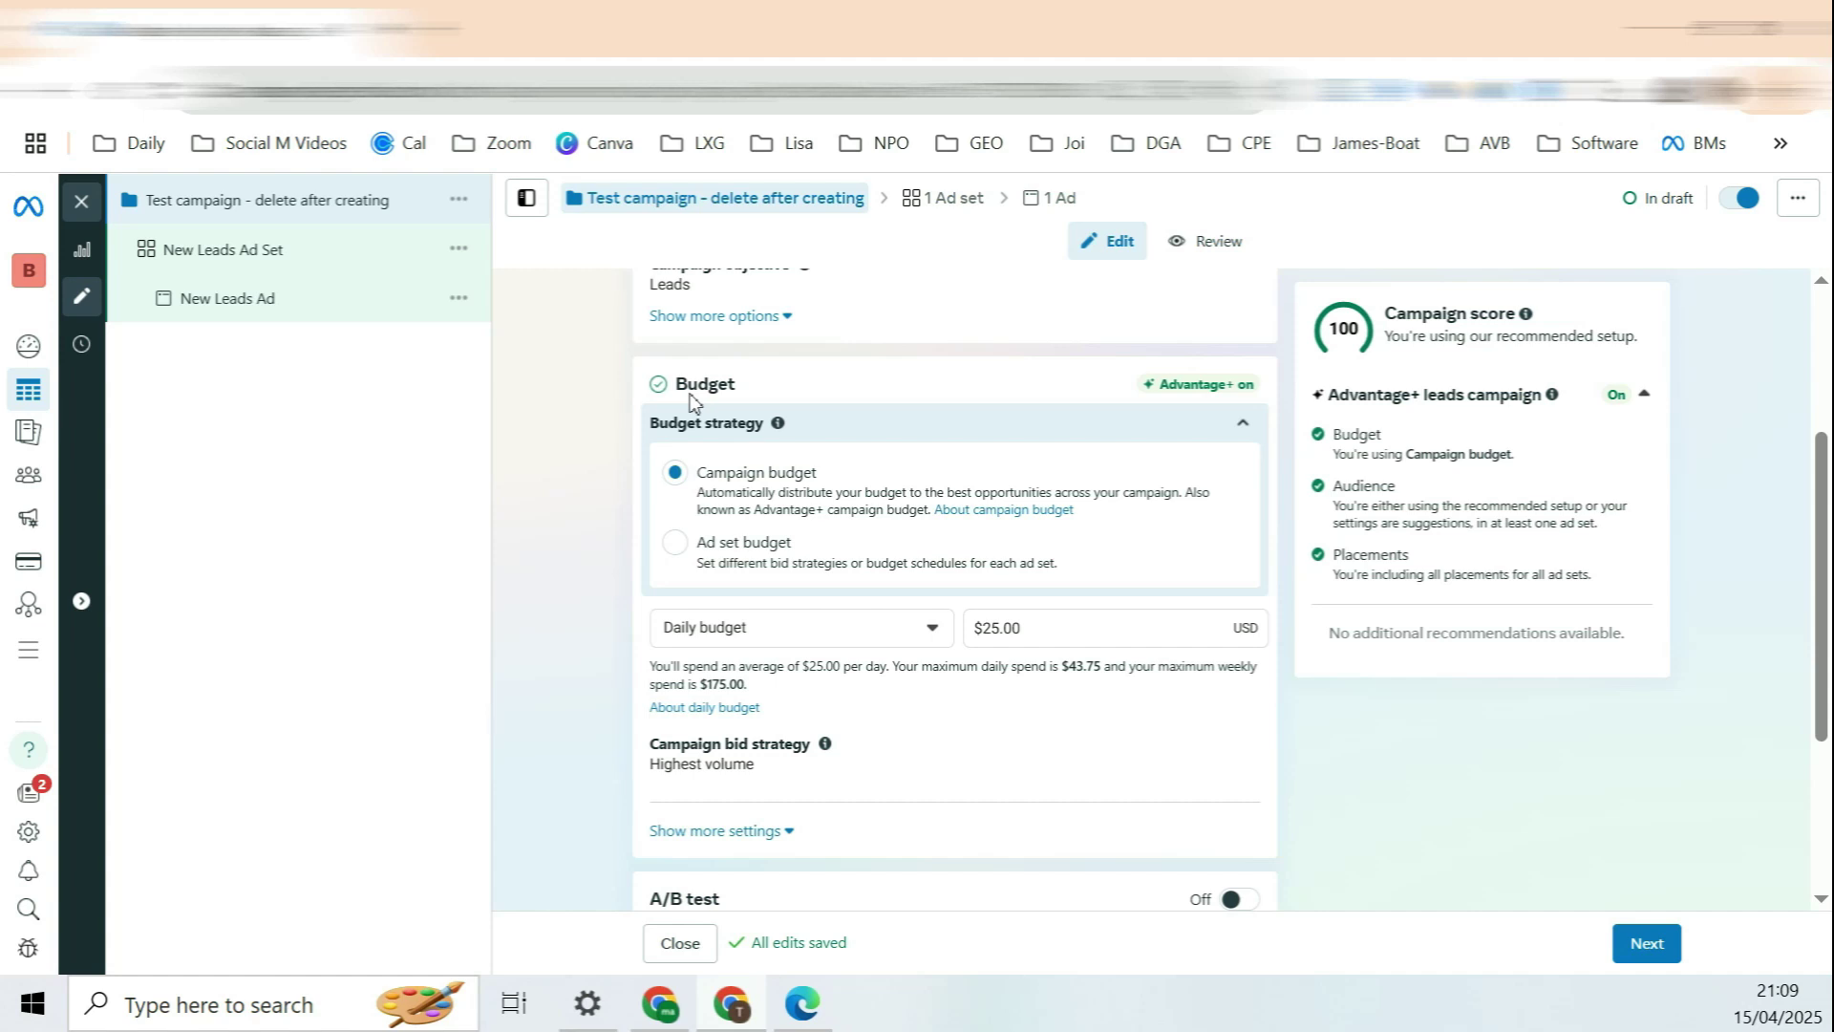
{"action": "left_click", "coordinate": [722, 542]}
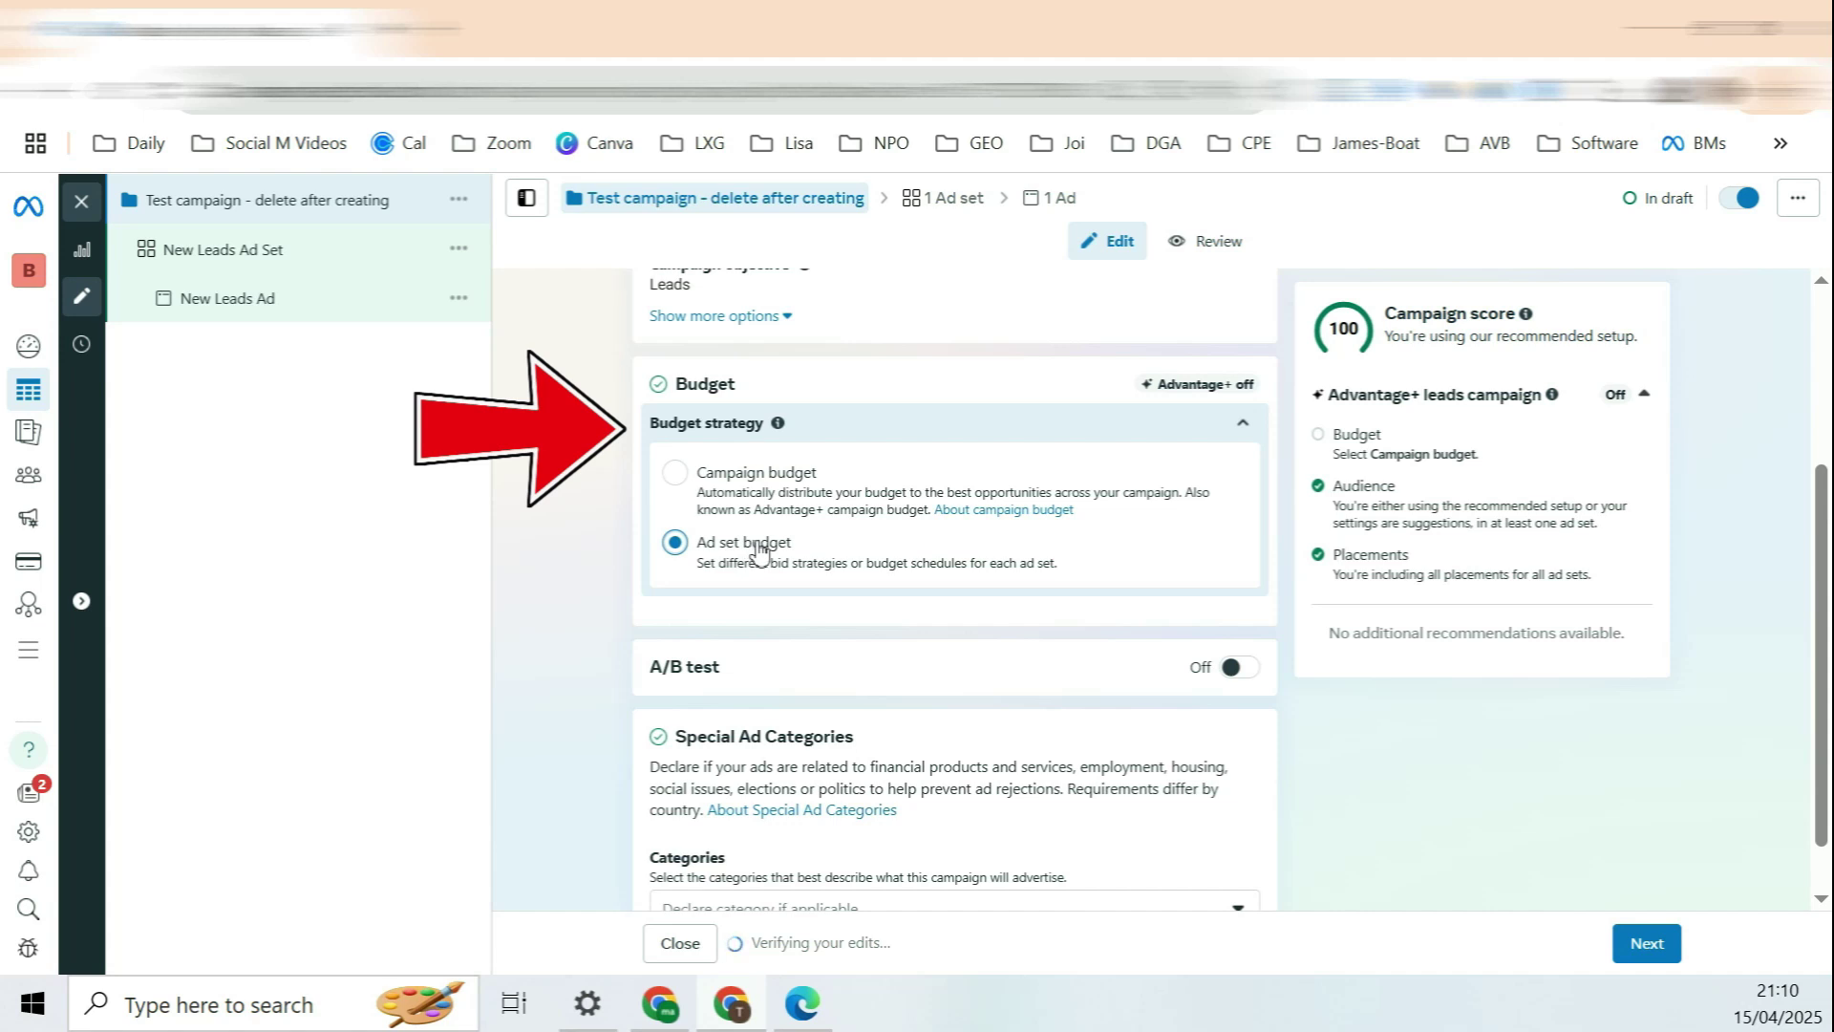
{"action": "scroll", "coordinate": [791, 550], "scroll_direction": "down", "scroll_amount": 1}
{"action": "mouse_move", "coordinate": [664, 609]}
{"action": "left_mouse_down"}
{"action": "mouse_move", "coordinate": [702, 614]}
{"action": "mouse_move", "coordinate": [636, 605]}
{"action": "left_mouse_up"}
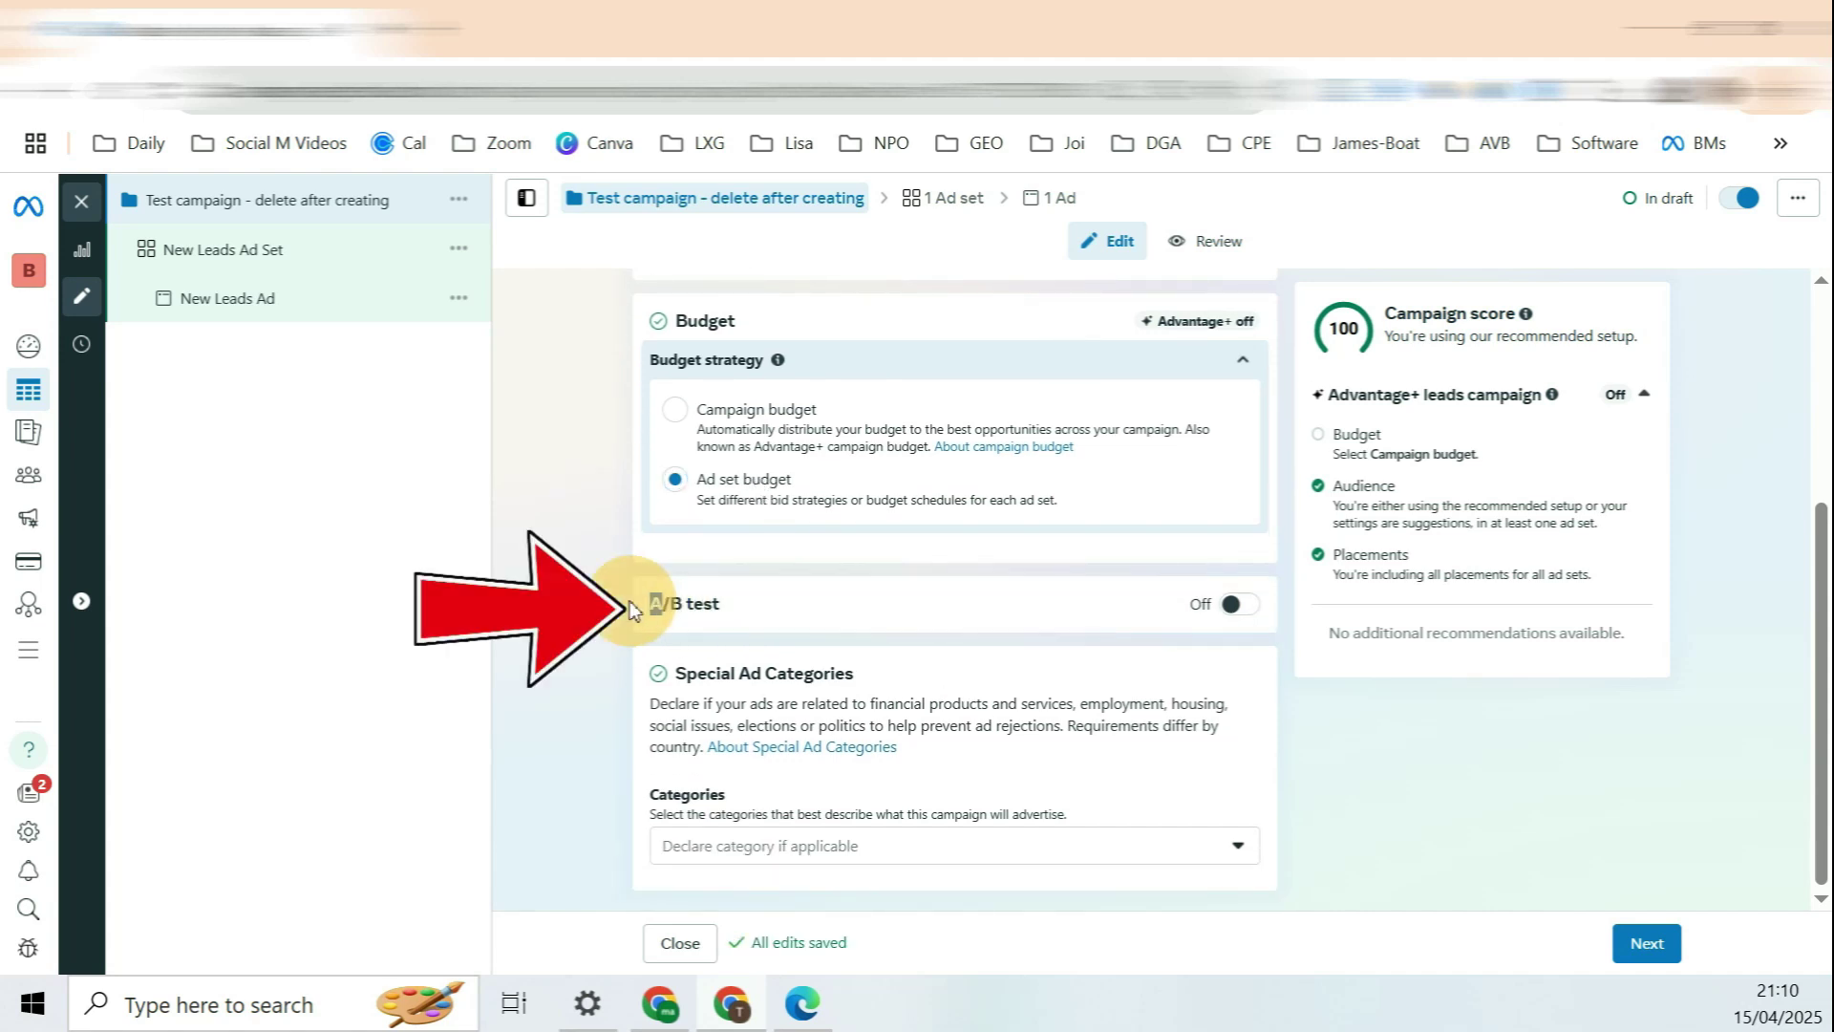
Step: Leave Special Ad Categories undeclared and continue to the ad set named '1.'
{"action": "left_click", "coordinate": [1096, 846]}
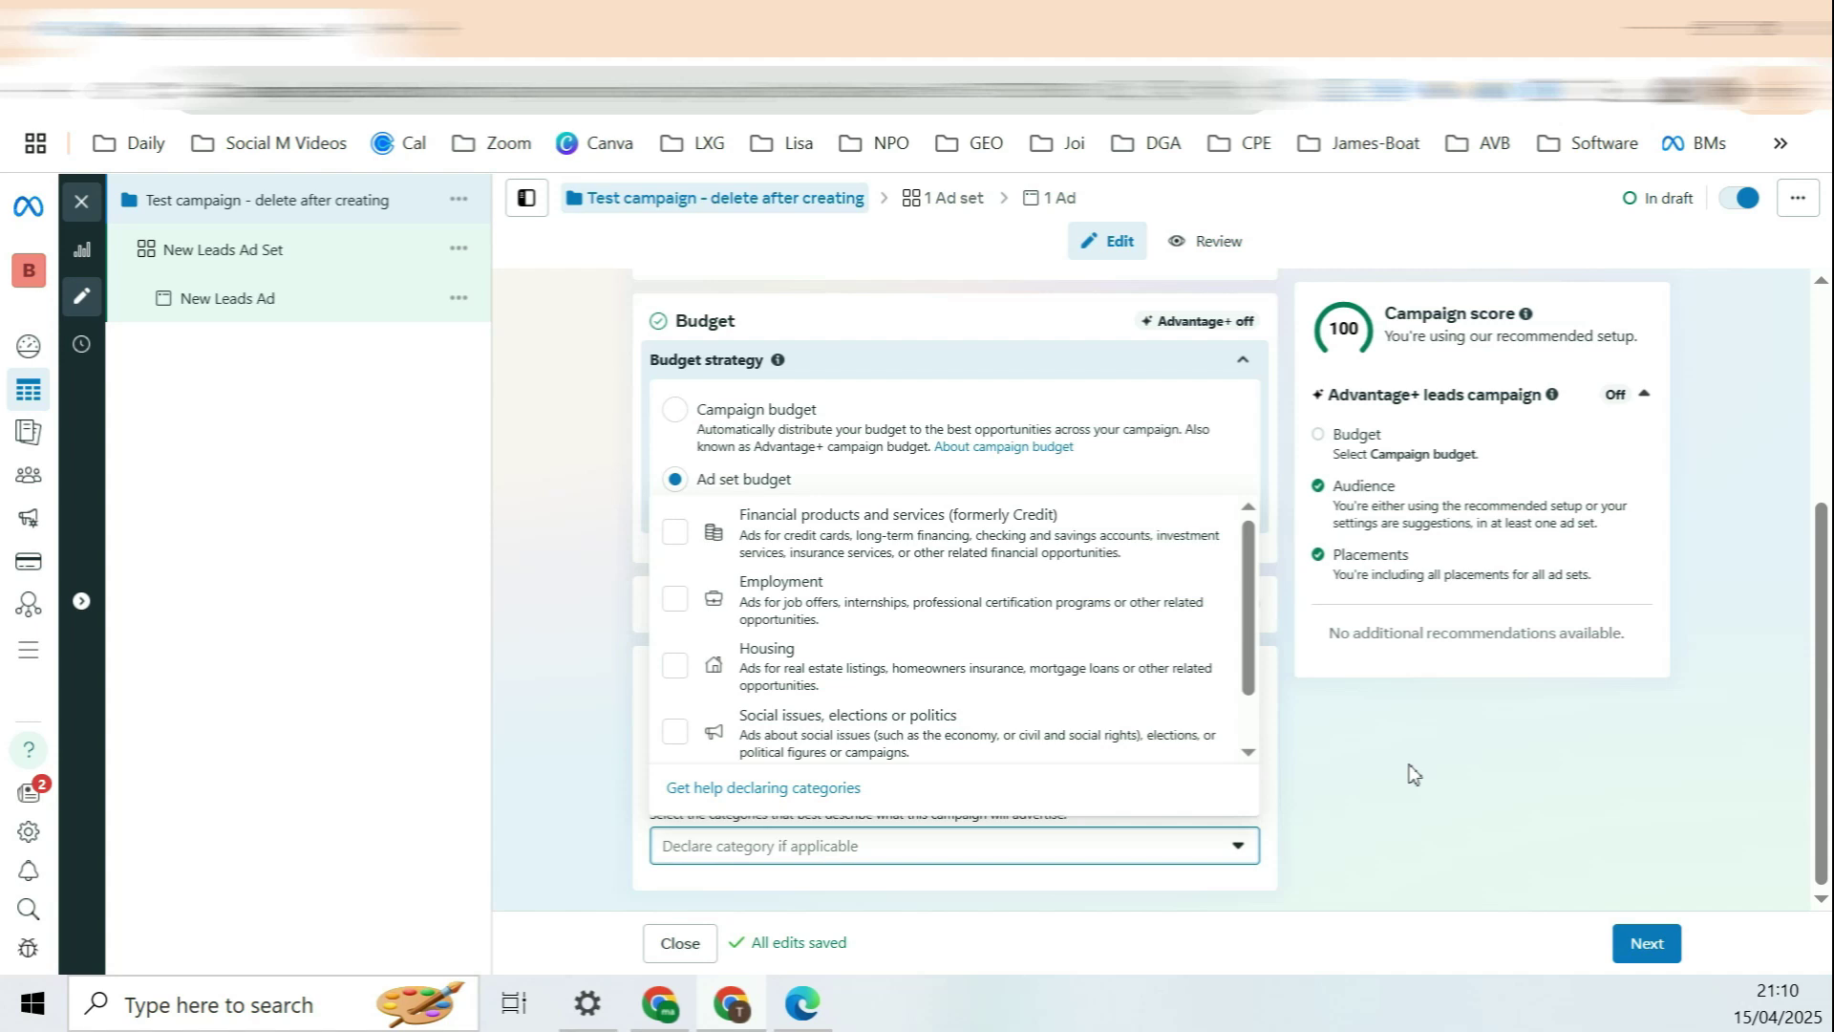
{"action": "left_click", "coordinate": [1414, 774]}
{"action": "left_click", "coordinate": [1645, 943]}
{"action": "left_click_drag", "start_coordinate": [689, 354], "coordinate": [585, 387]}
{"action": "left_click", "coordinate": [609, 456]}
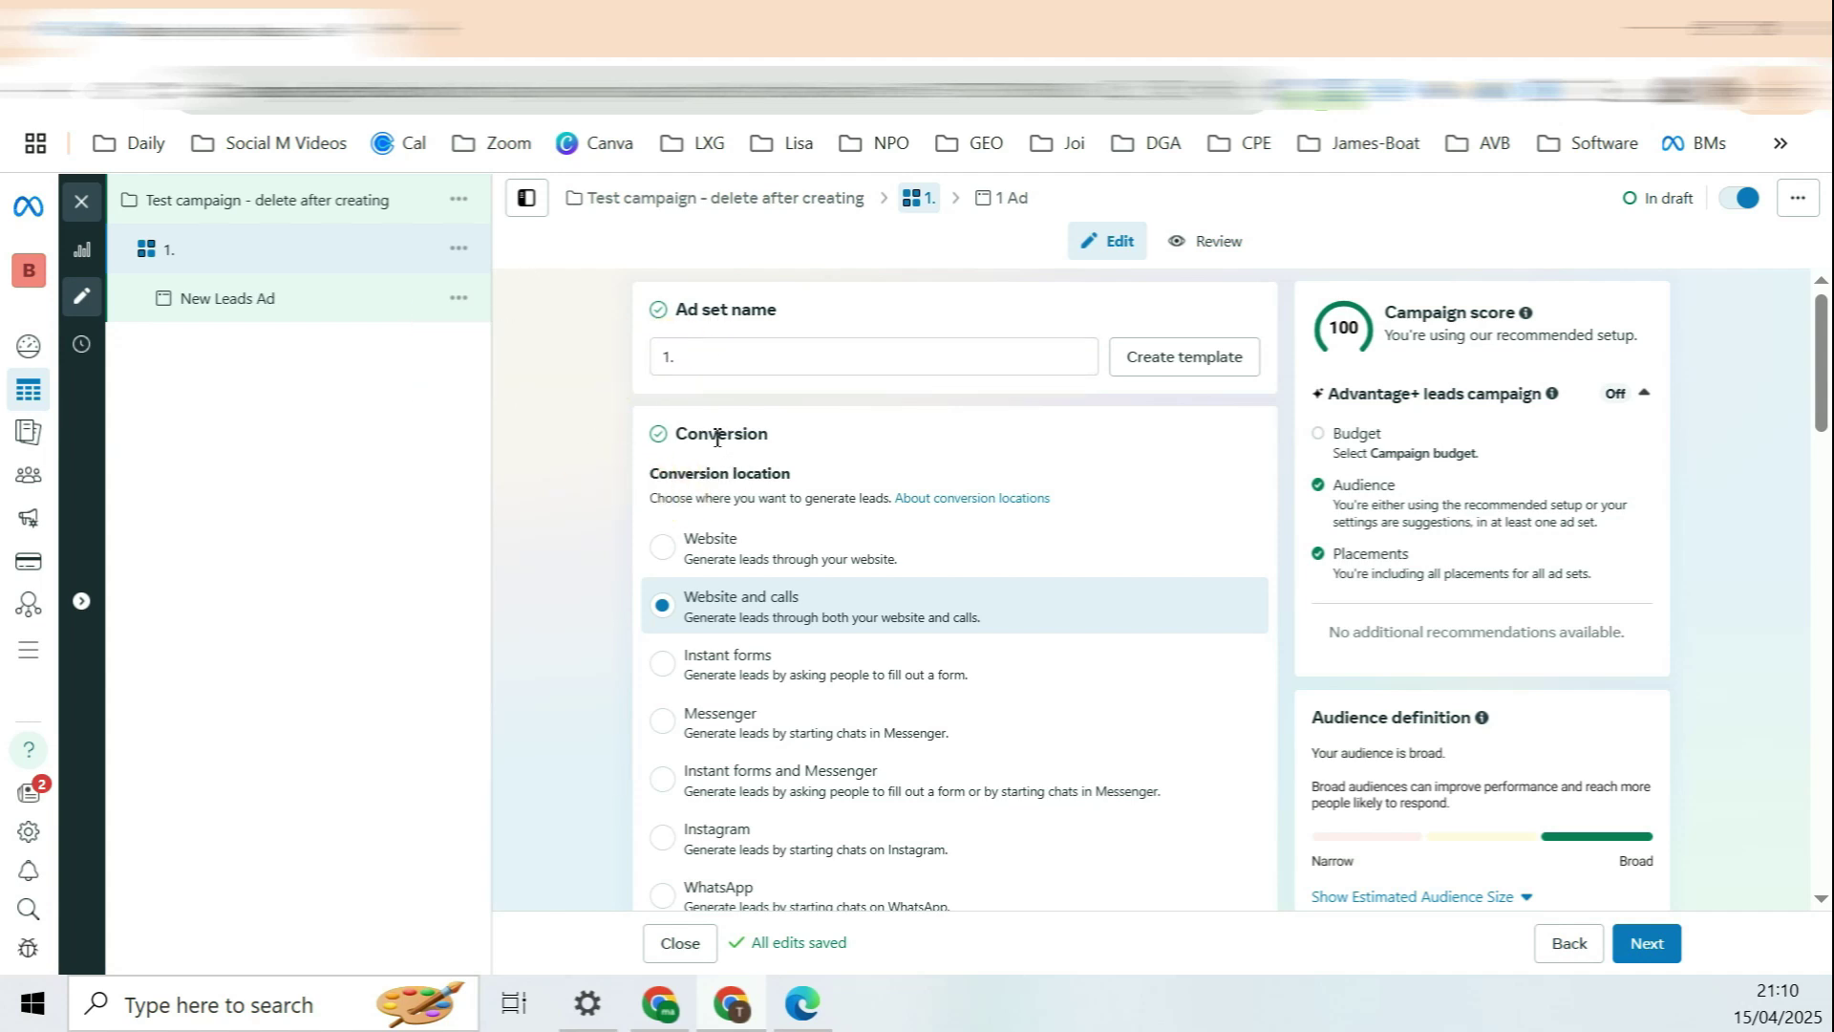
Step: Change the ad set's conversion location from Website and calls to Website only
{"action": "scroll", "coordinate": [839, 539], "scroll_direction": "down", "scroll_amount": 2}
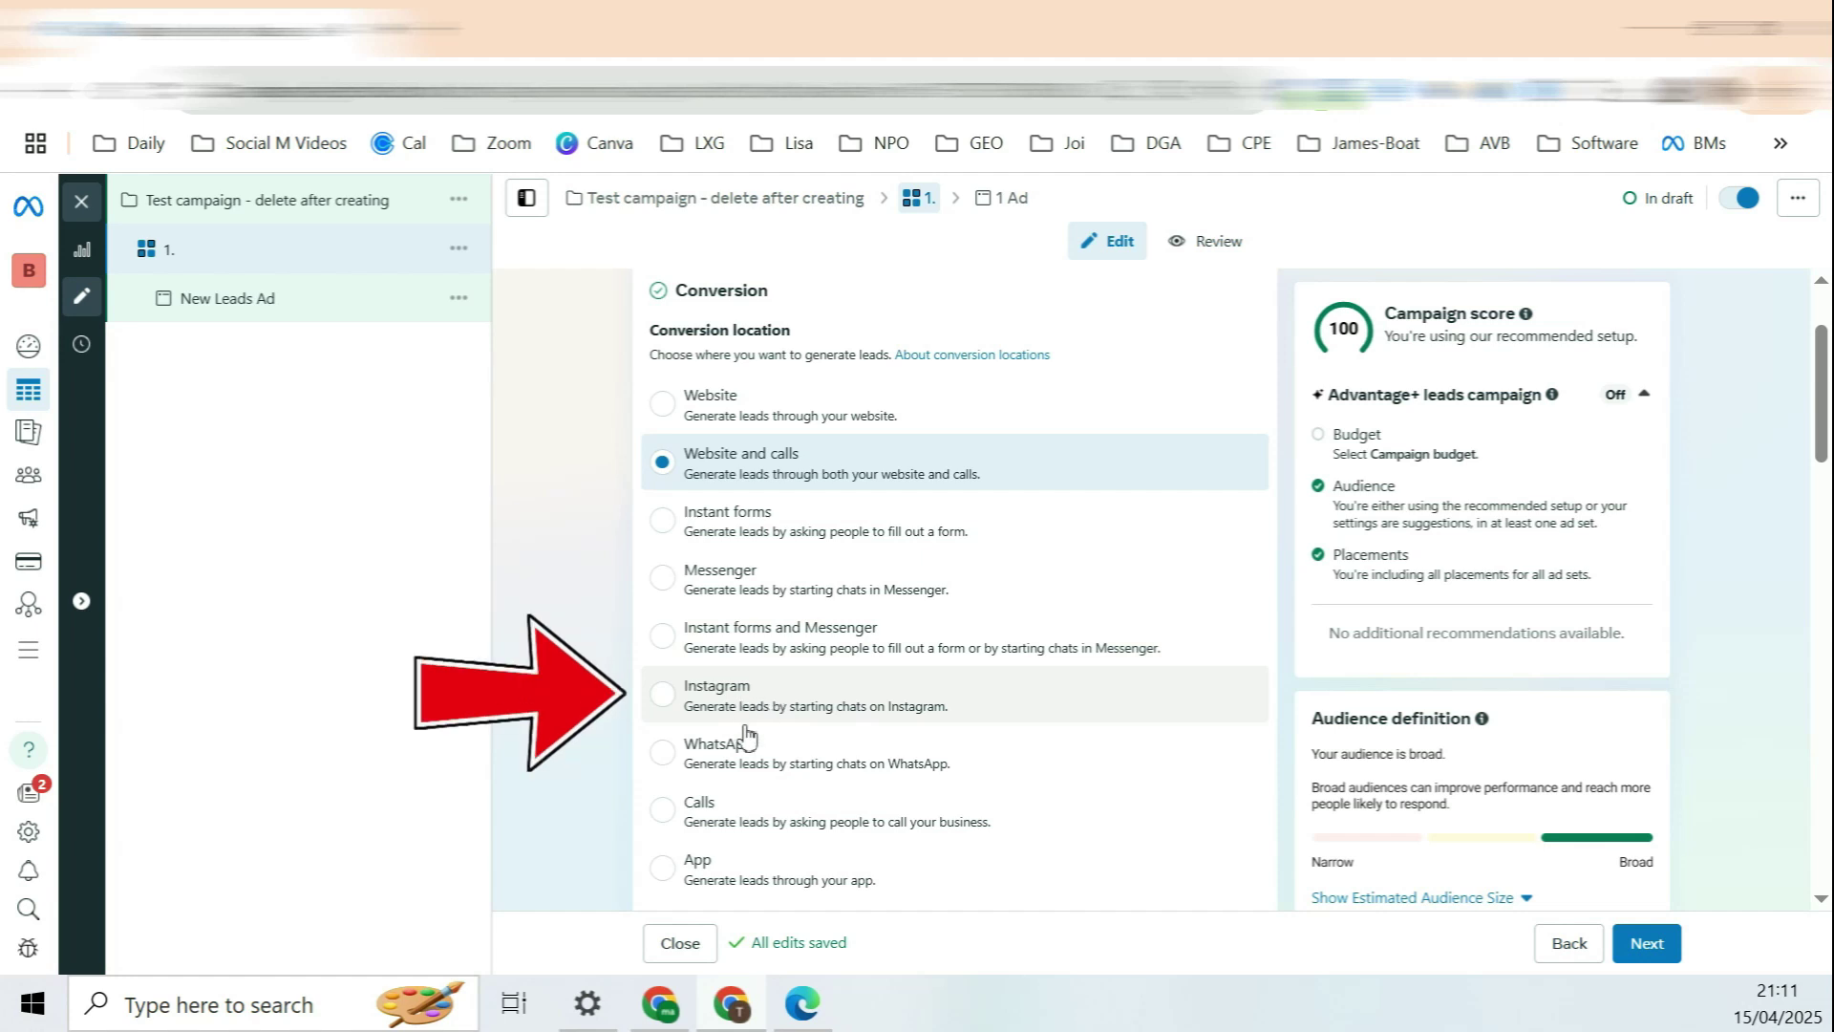
{"action": "scroll", "coordinate": [909, 368], "scroll_direction": "down", "scroll_amount": 2}
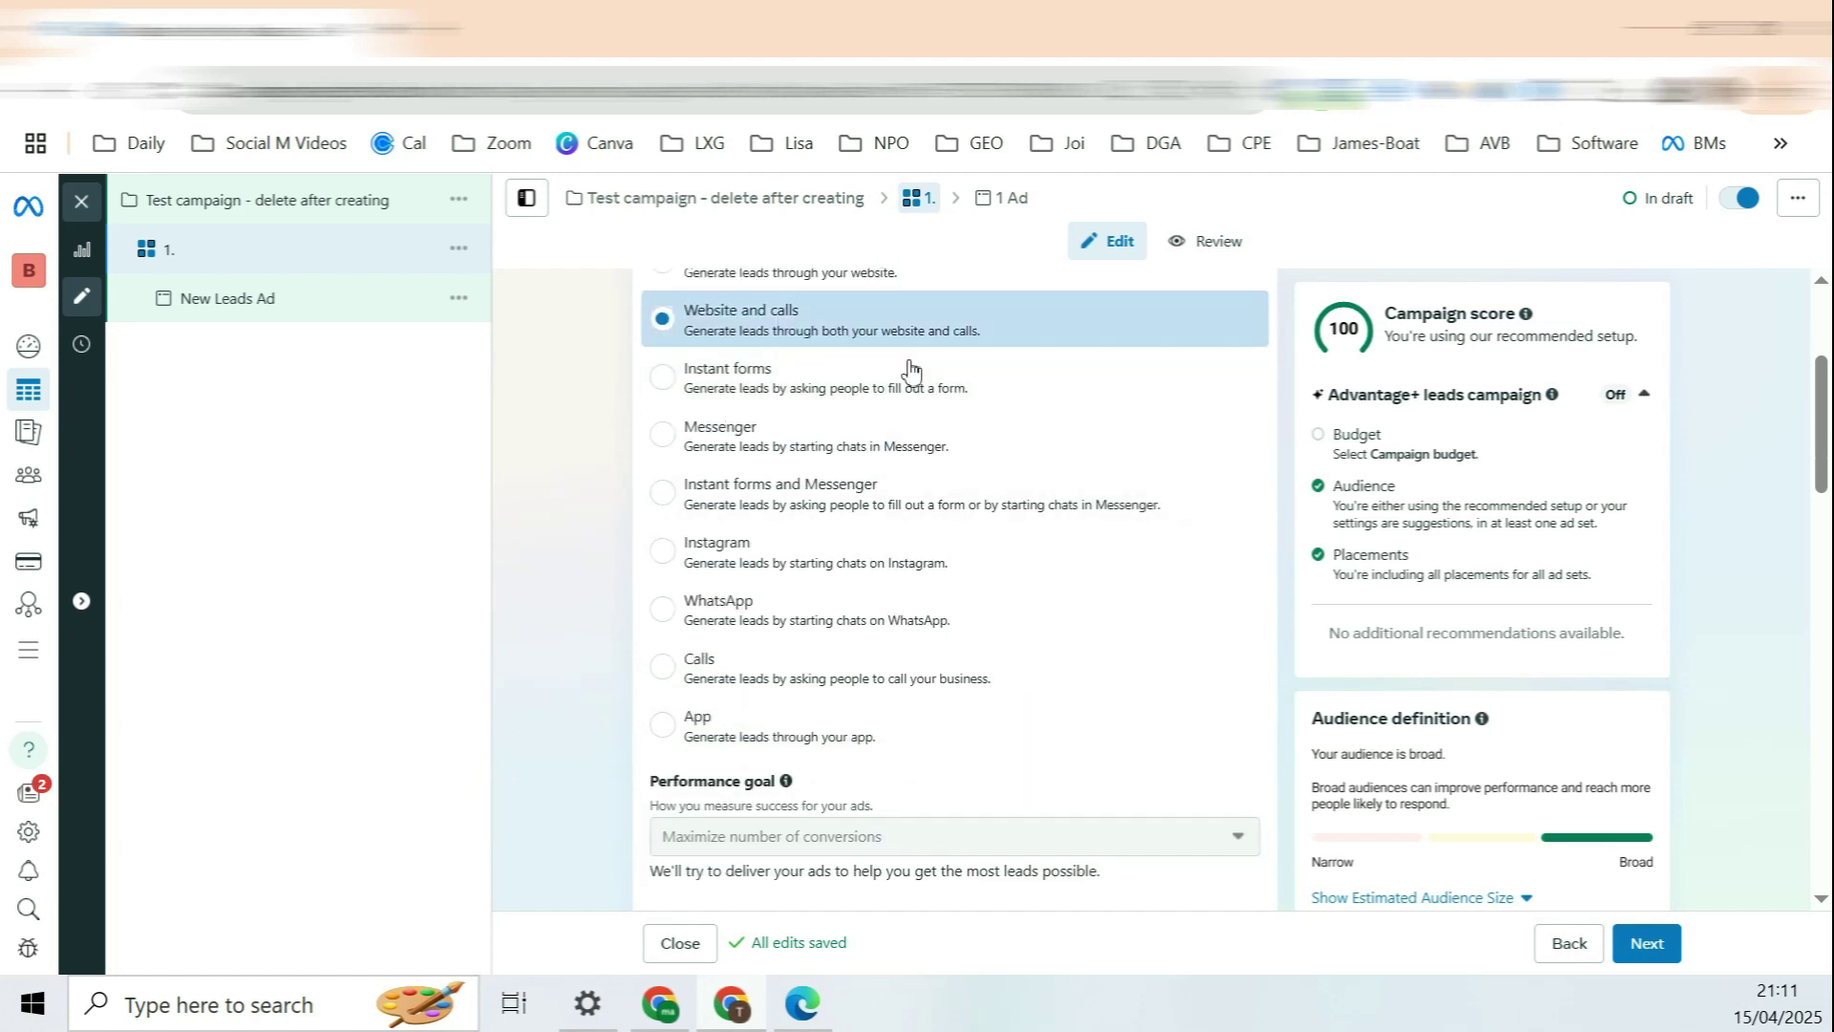
{"action": "scroll", "coordinate": [1048, 619], "scroll_direction": "up", "scroll_amount": 2}
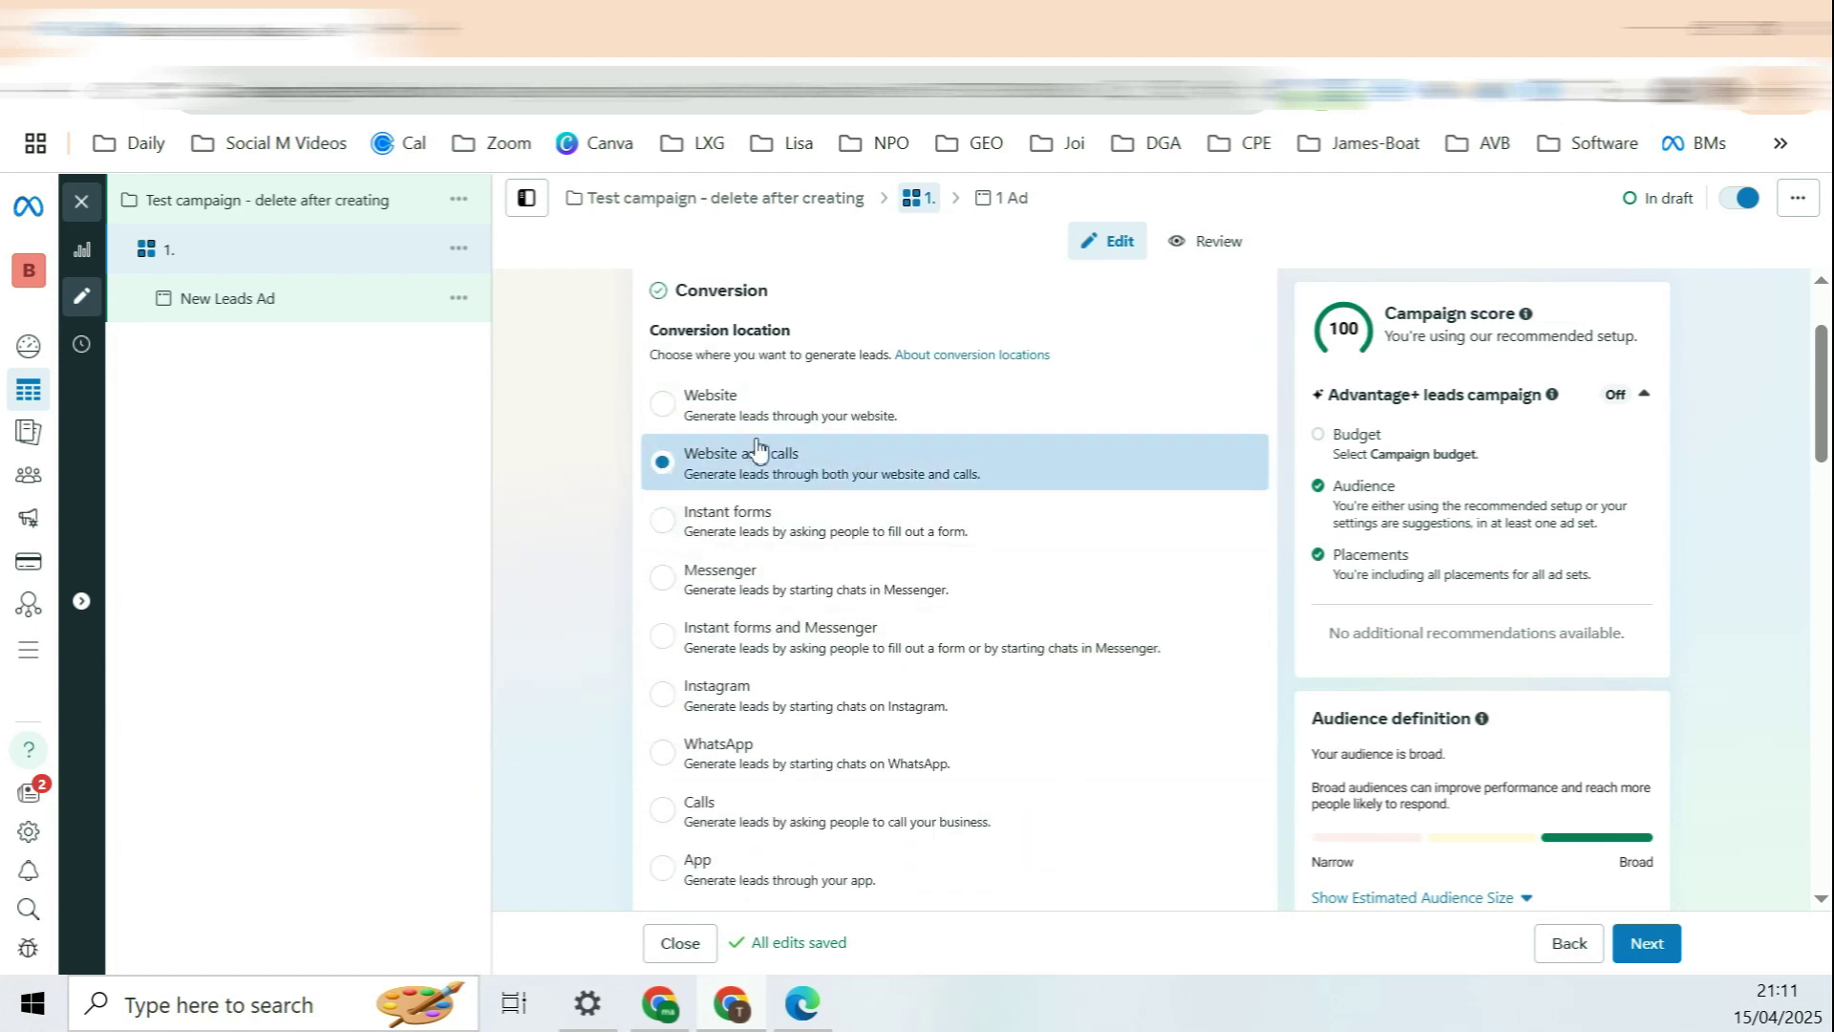
{"action": "left_click", "coordinate": [724, 405]}
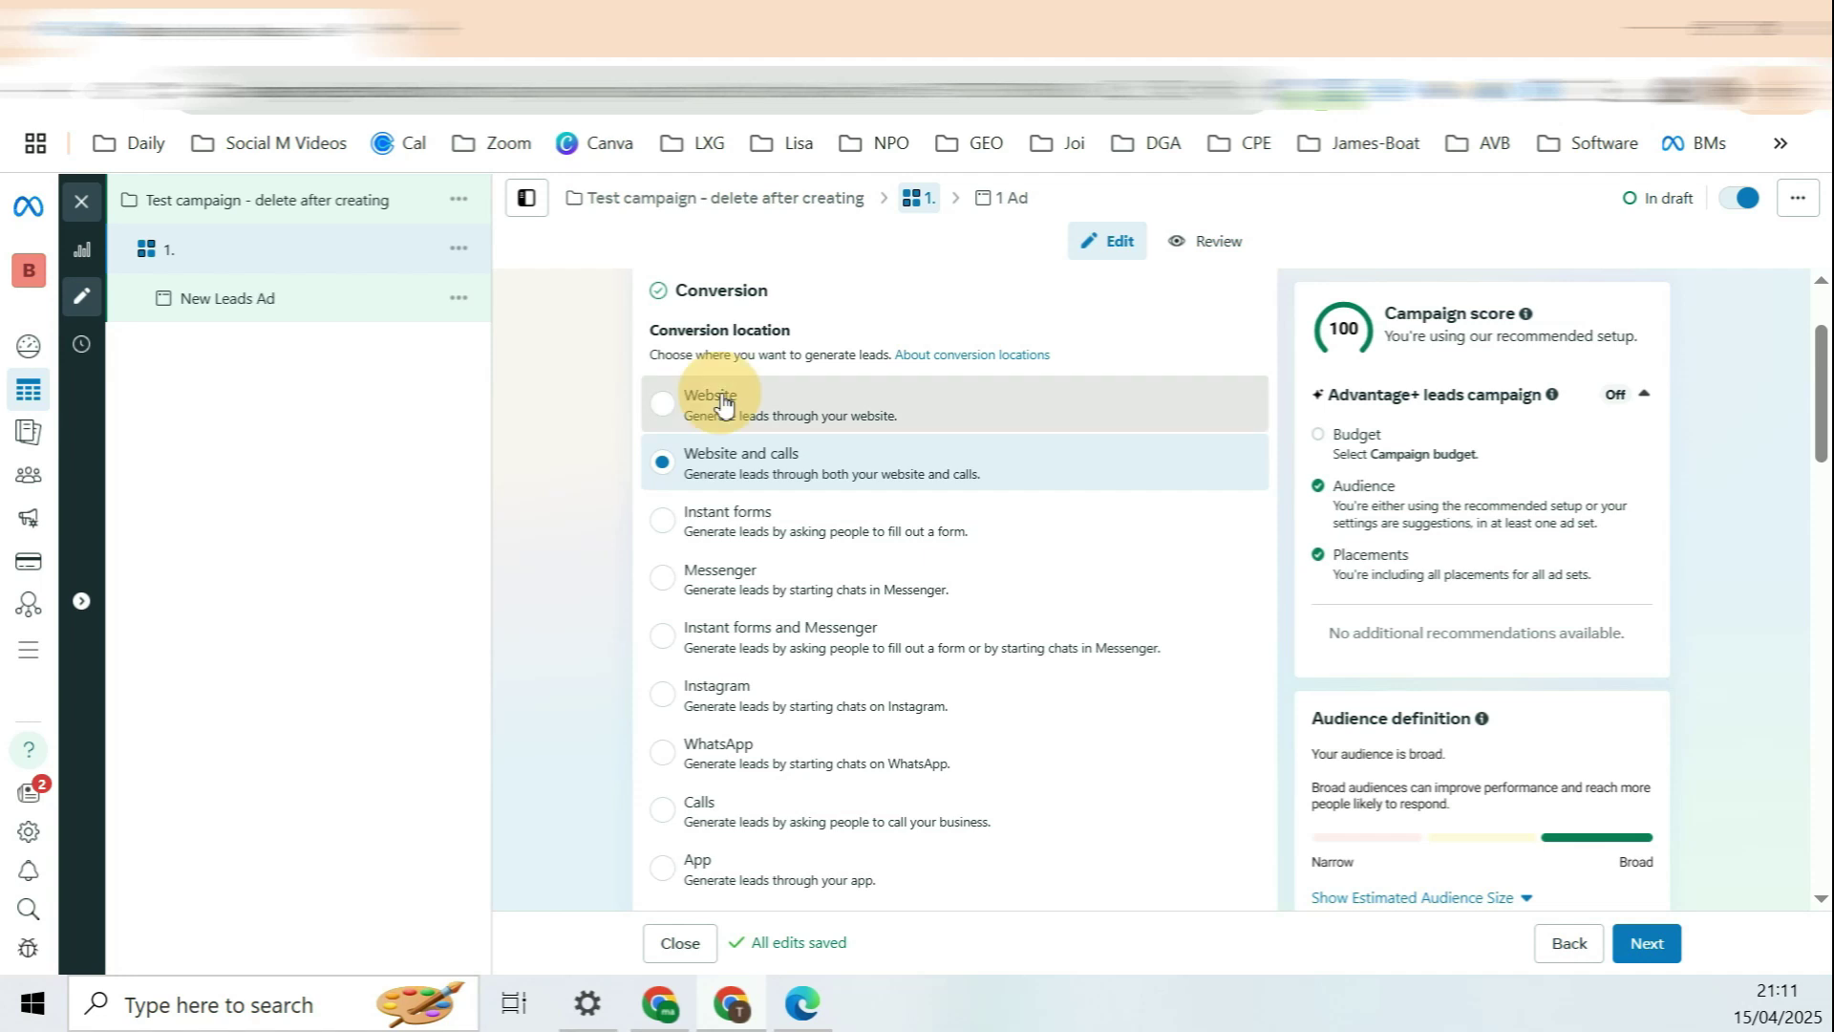
{"action": "scroll", "coordinate": [558, 420], "scroll_direction": "down", "scroll_amount": 3}
Step: Keep Maximize number of conversions, select the P#Gwi dataset and choose Lead as the conversion event
{"action": "left_click", "coordinate": [1087, 417]}
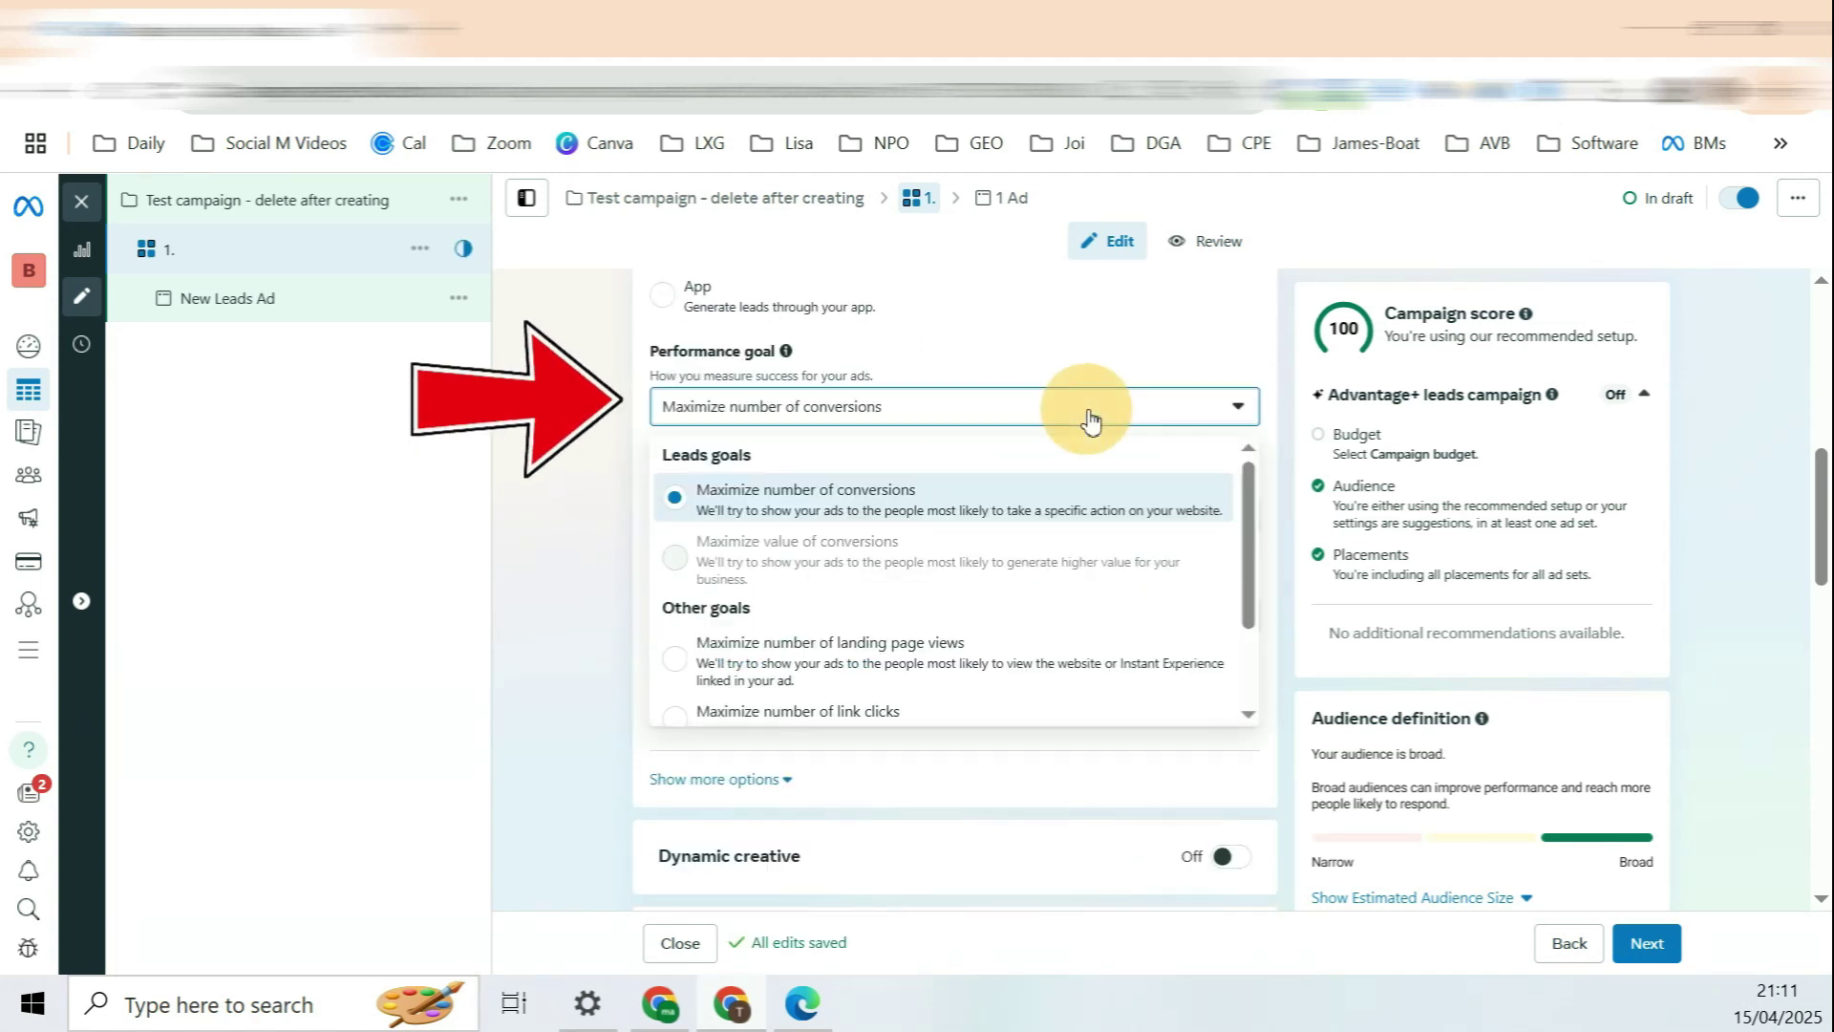
{"action": "left_click", "coordinate": [791, 508]}
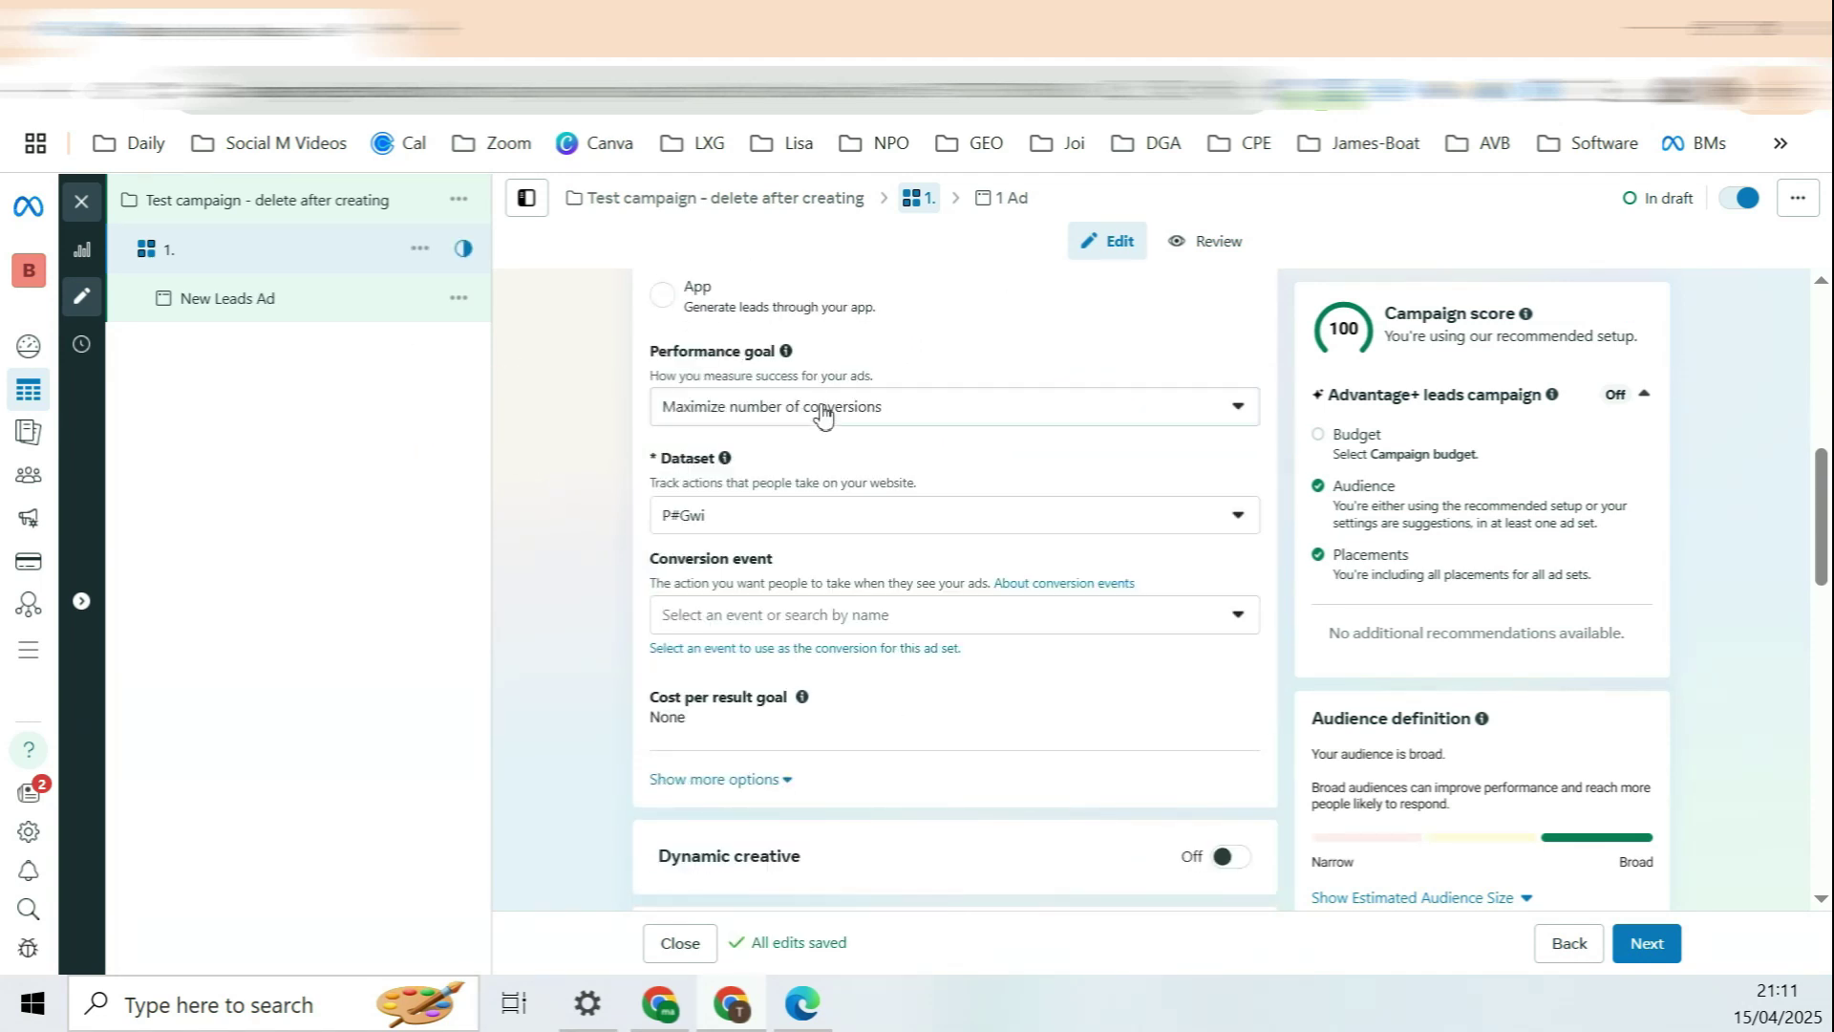
{"action": "left_click_drag", "start_coordinate": [671, 457], "coordinate": [717, 468]}
{"action": "left_click", "coordinate": [747, 526]}
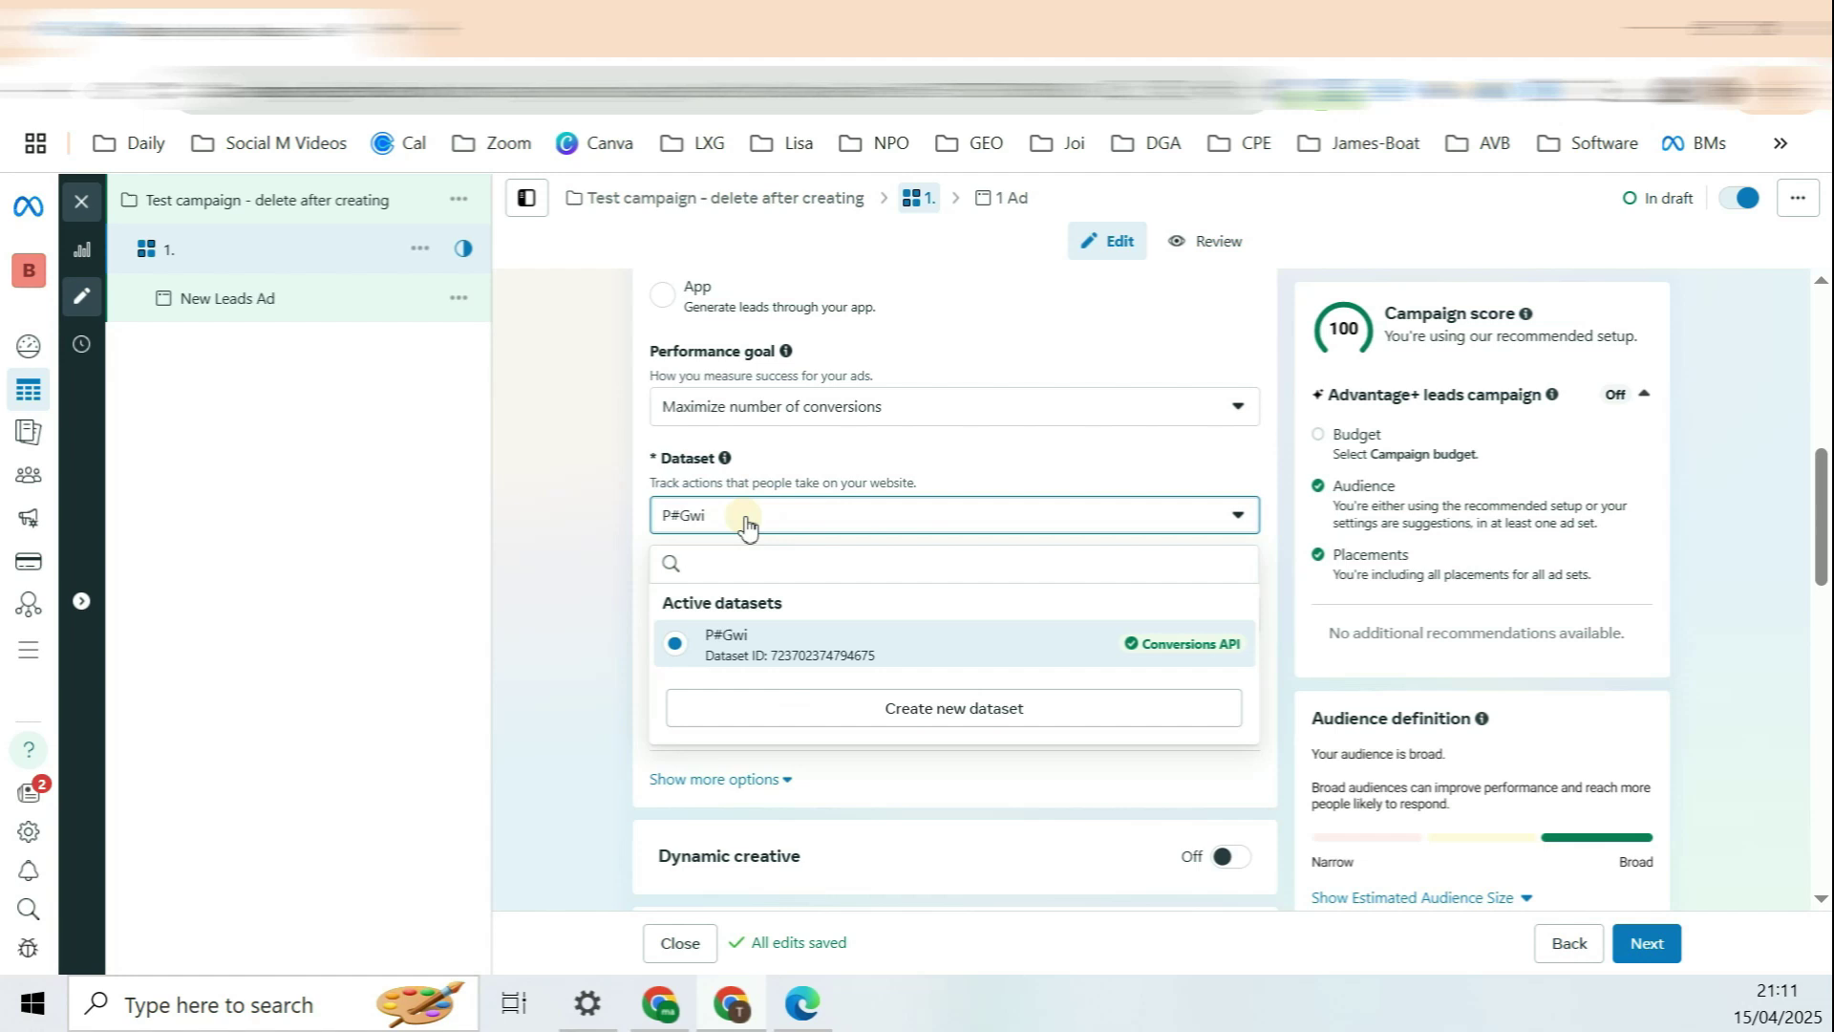
{"action": "left_click", "coordinate": [752, 650]}
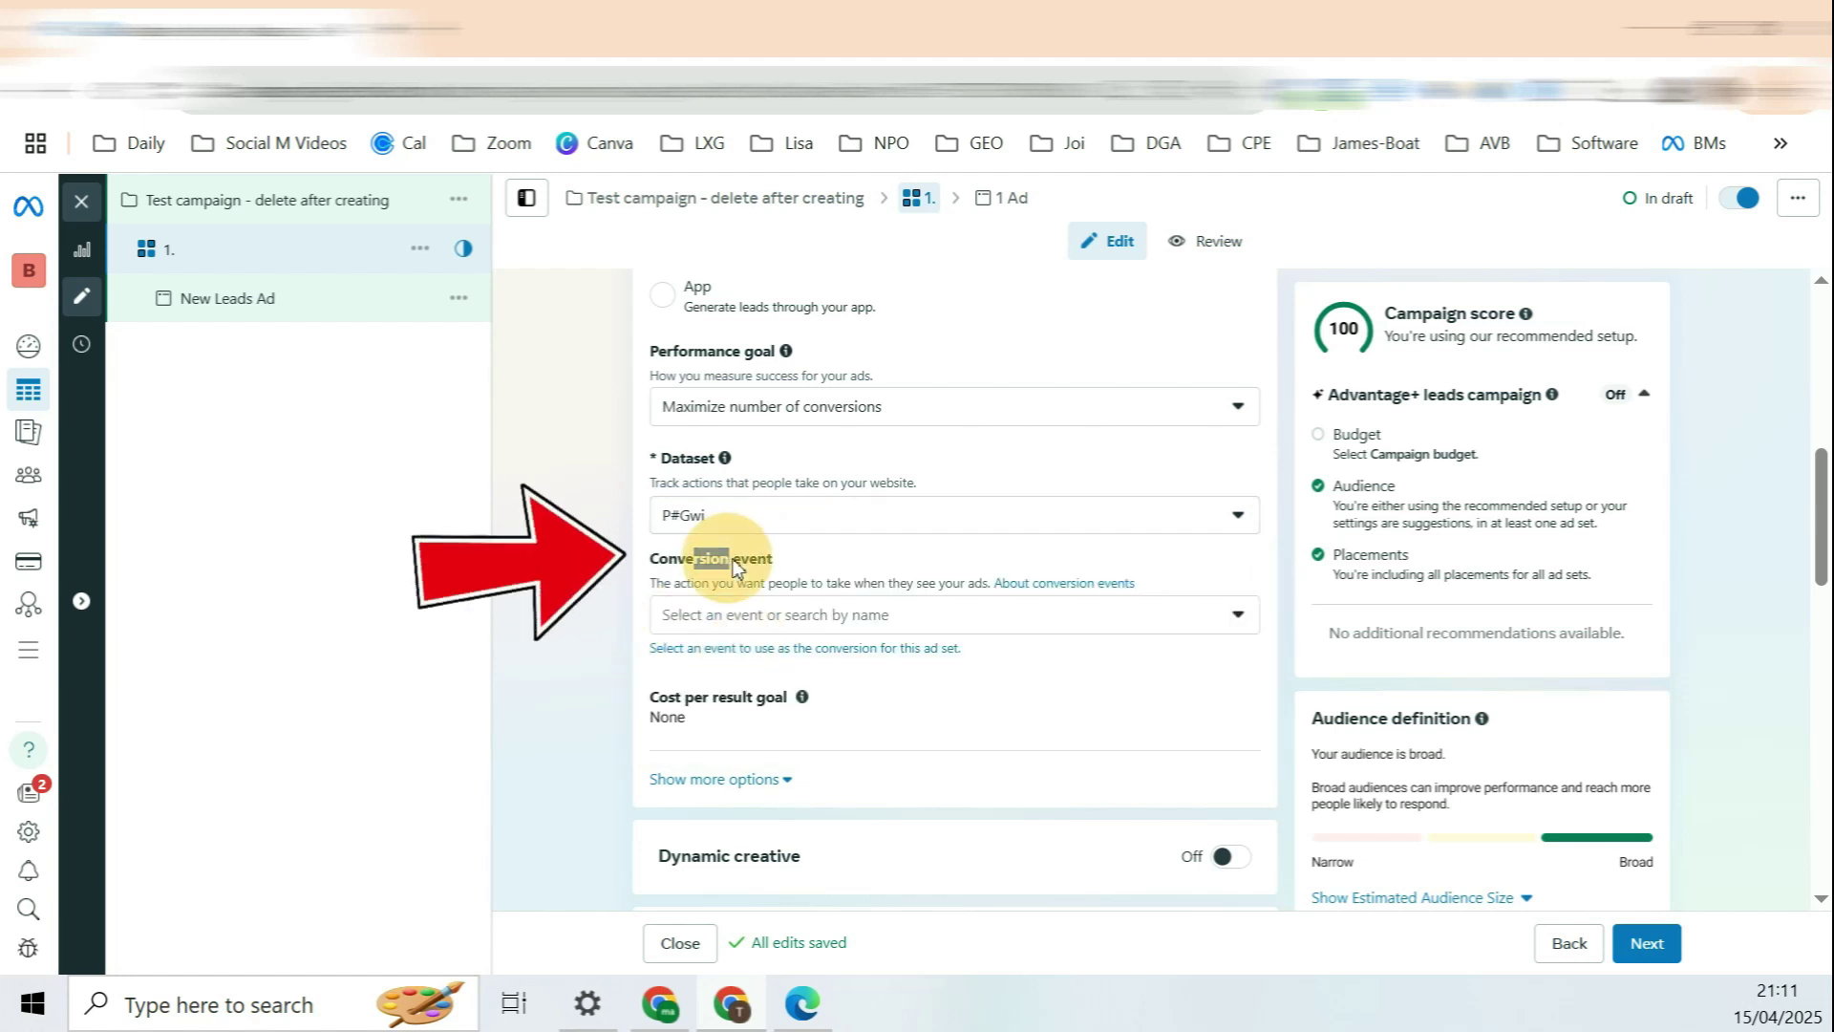
{"action": "left_click", "coordinate": [853, 616]}
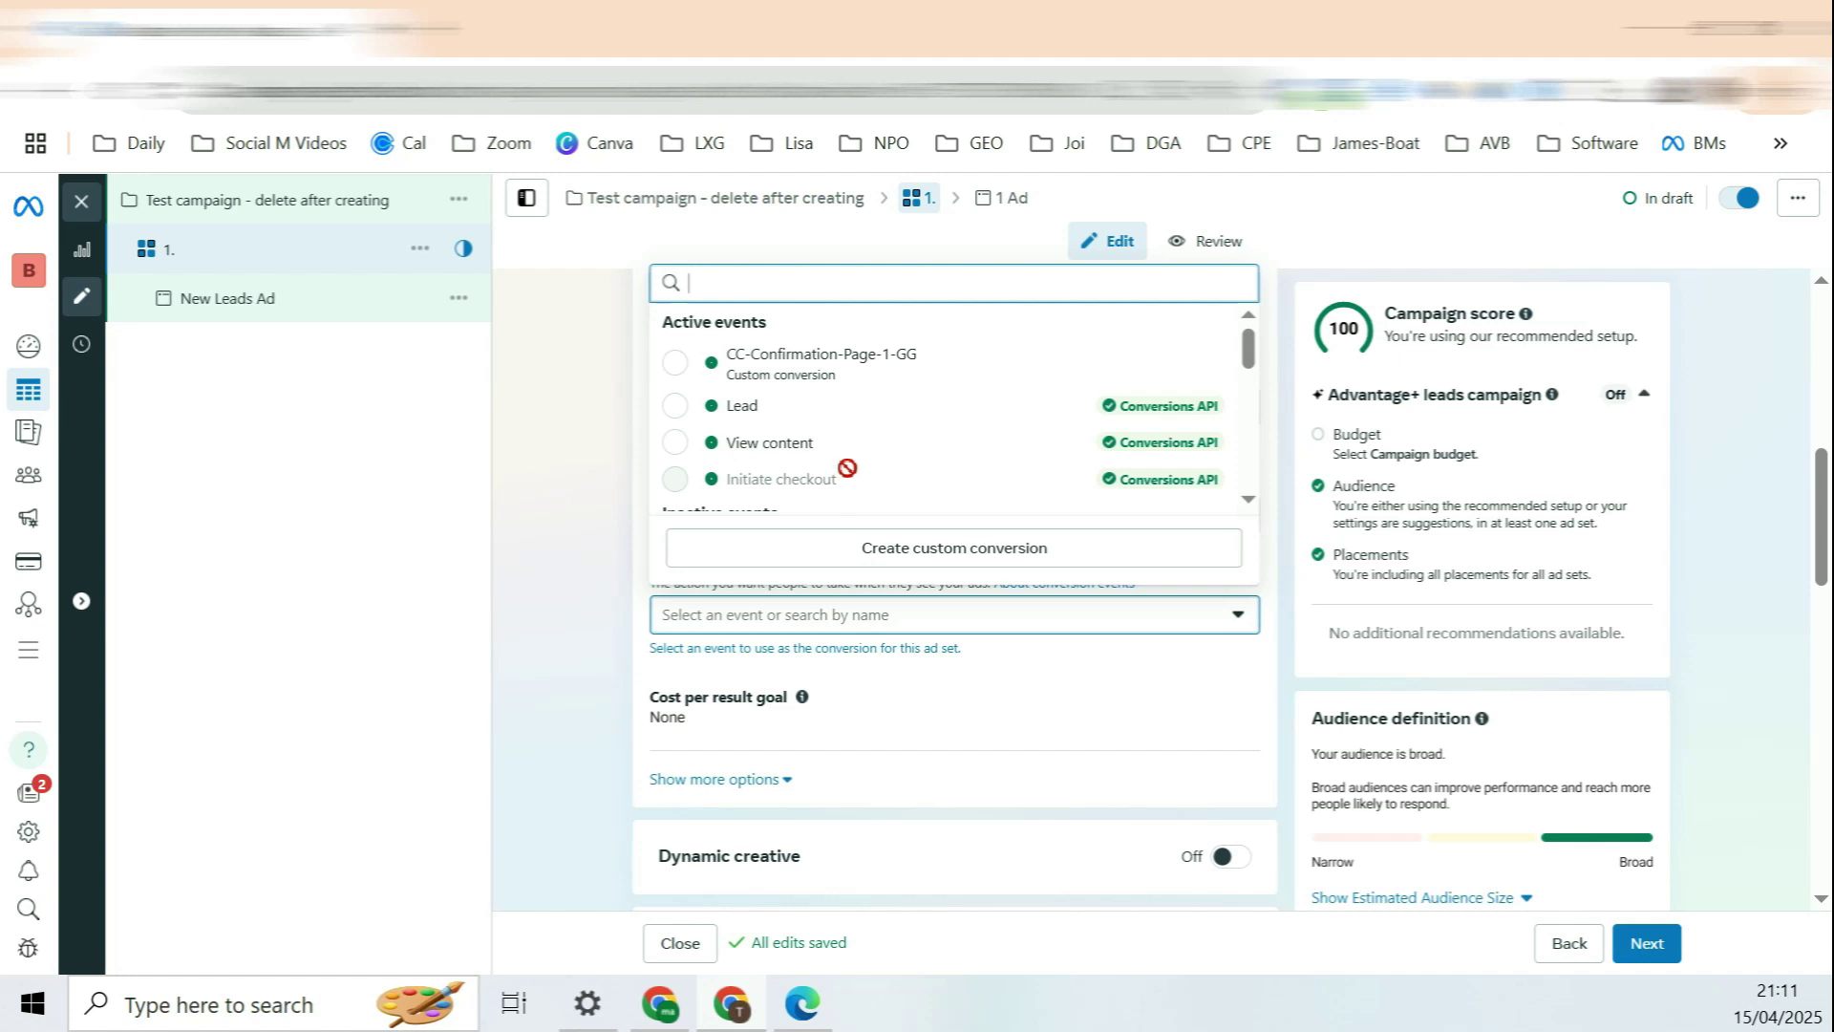
{"action": "left_click", "coordinate": [813, 413]}
{"action": "scroll", "coordinate": [799, 443], "scroll_direction": "down", "scroll_amount": 5}
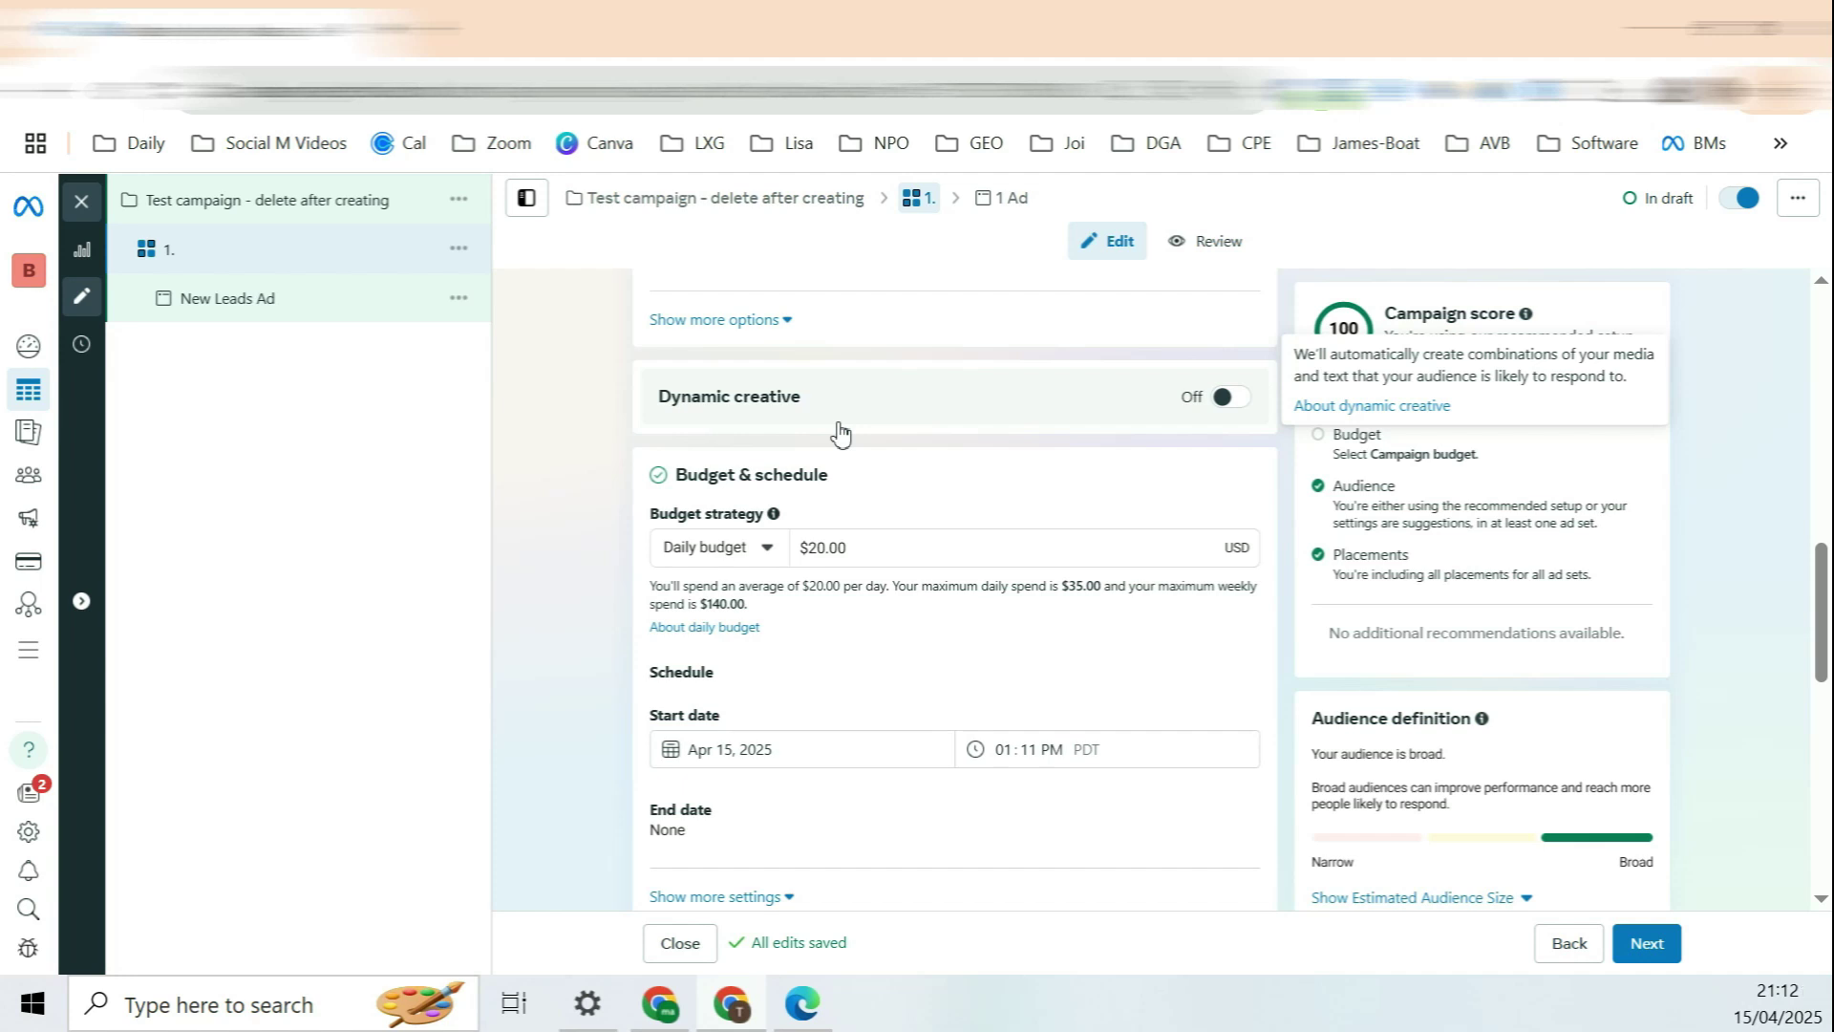
{"action": "scroll", "coordinate": [838, 432], "scroll_direction": "down", "scroll_amount": 10}
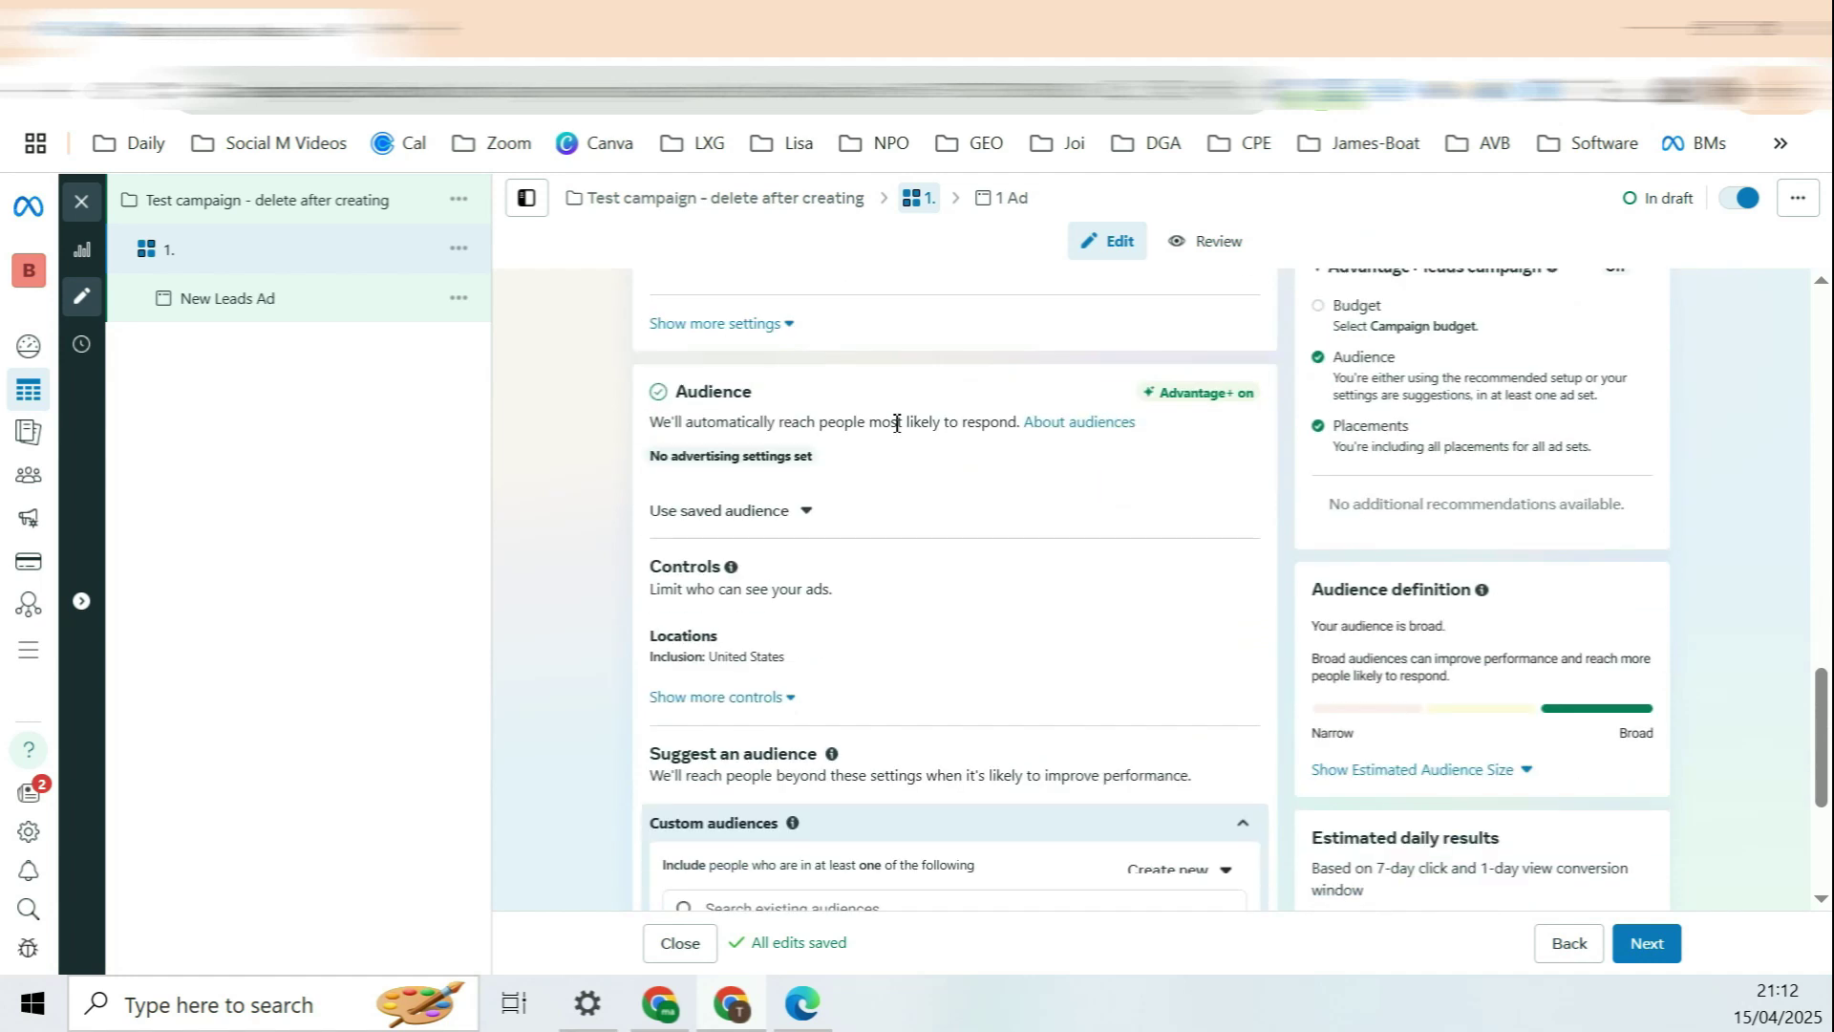